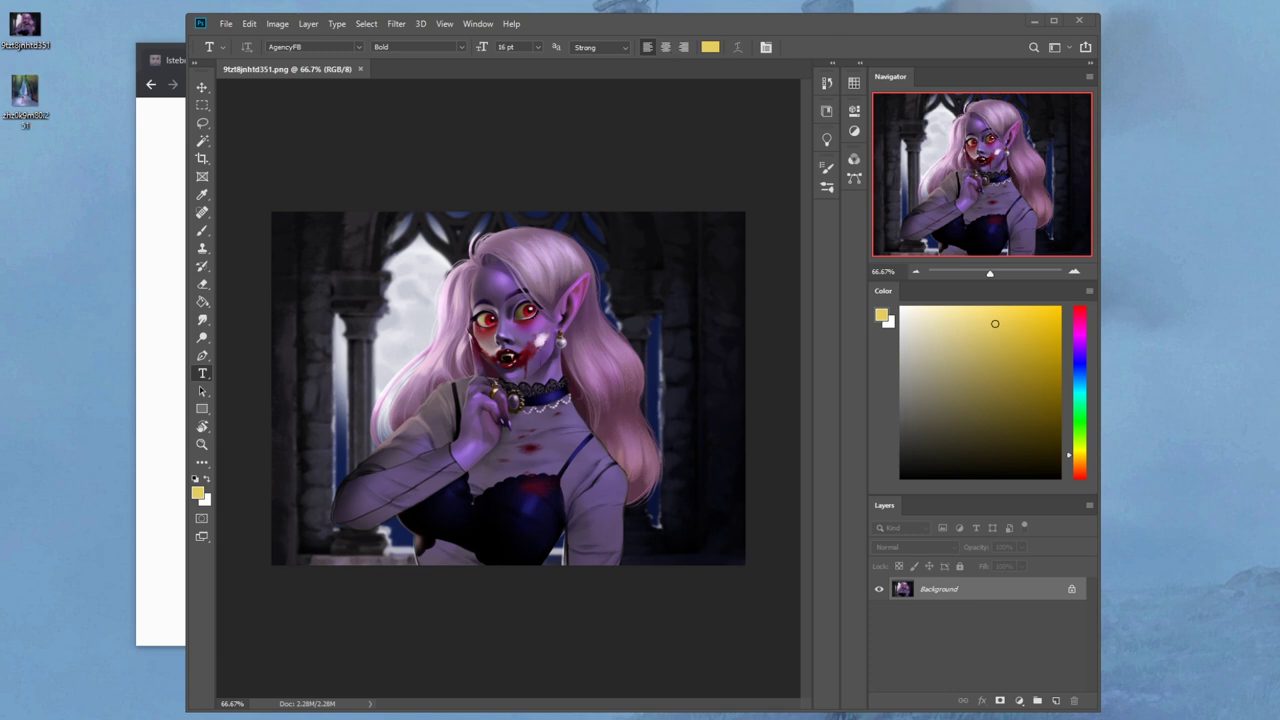
# - Check the date and time, switch to the browser and look through the open istebrak.com, Patreon and Reddit pages
pyautogui.click(1258, 697)
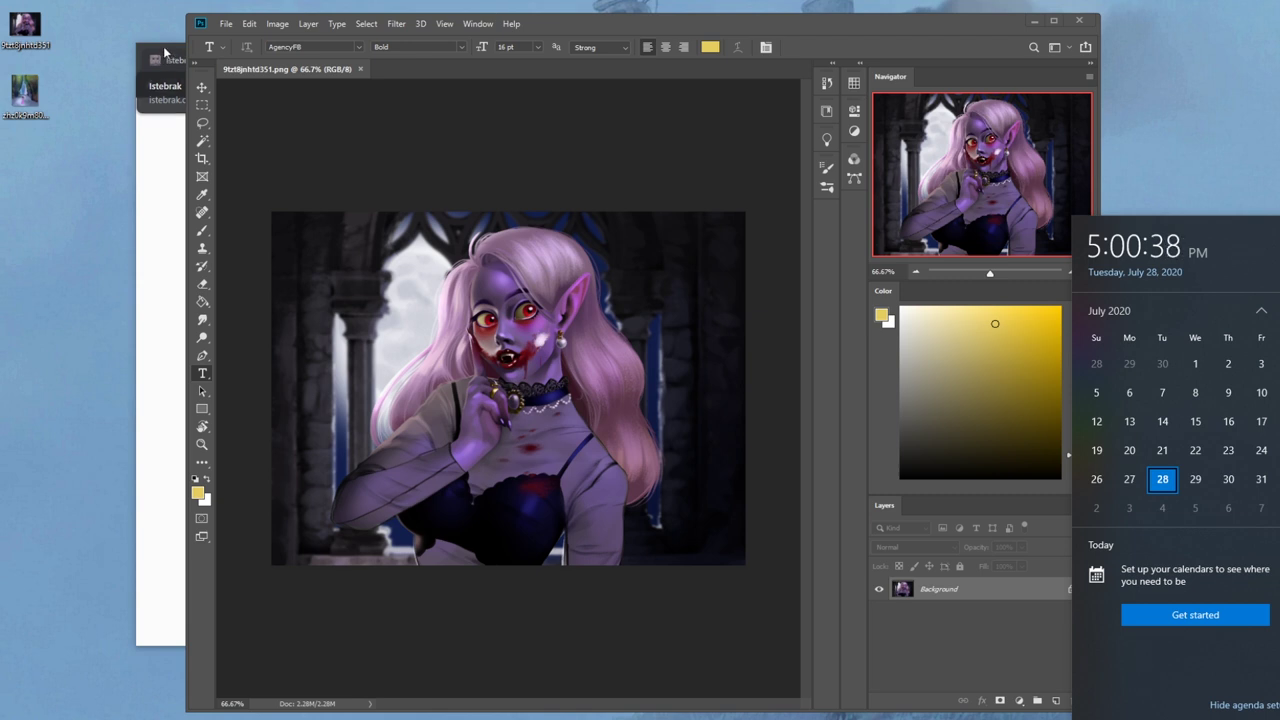
pyautogui.click(164, 54)
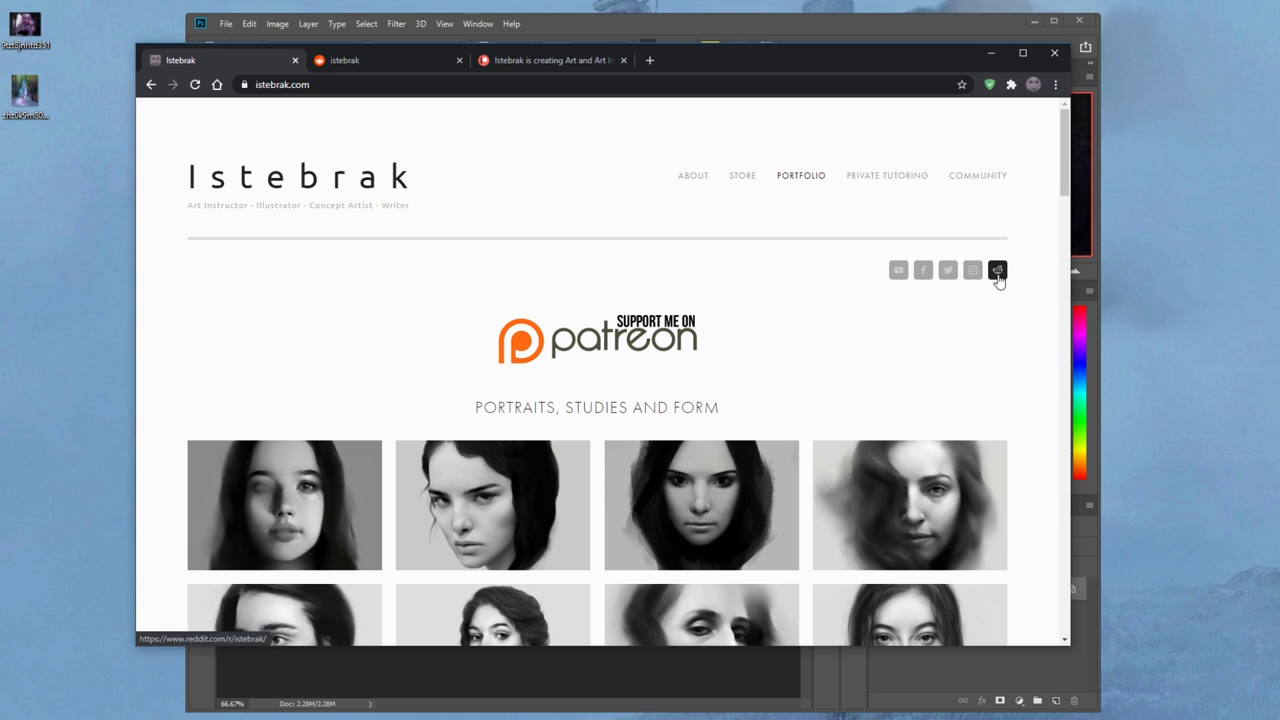
pyautogui.click(575, 58)
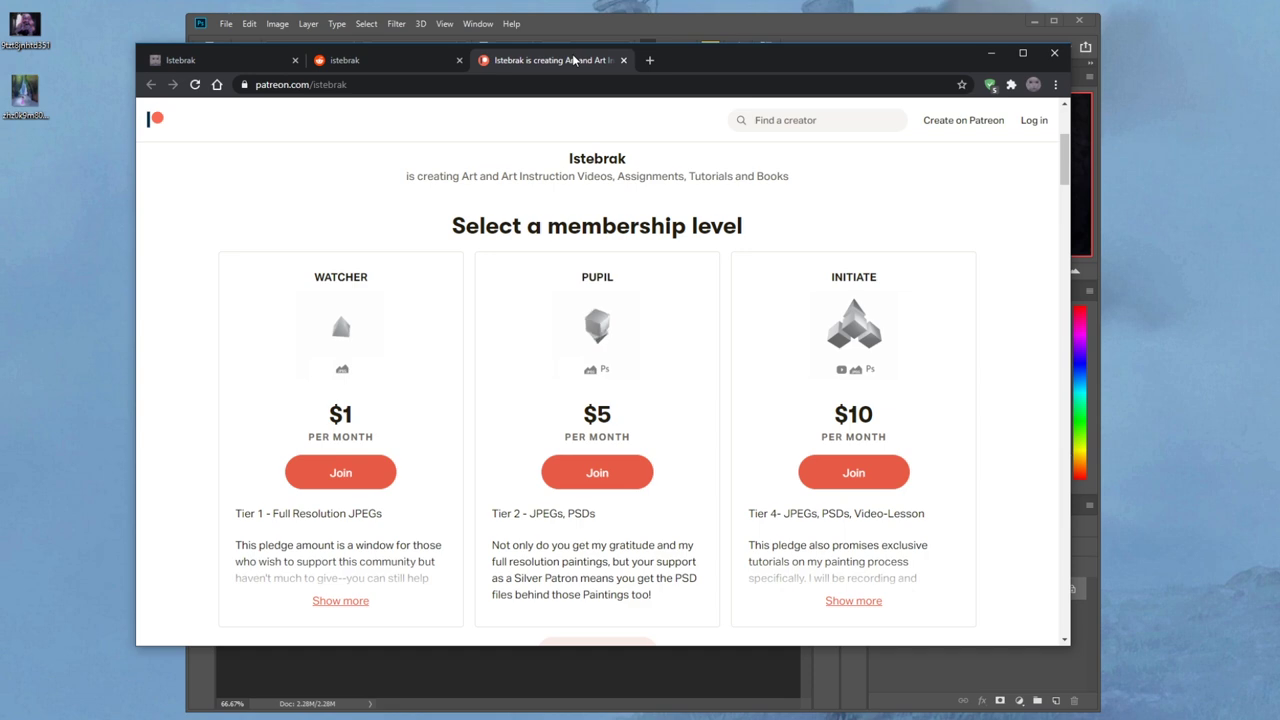
pyautogui.click(385, 58)
pyautogui.click(250, 60)
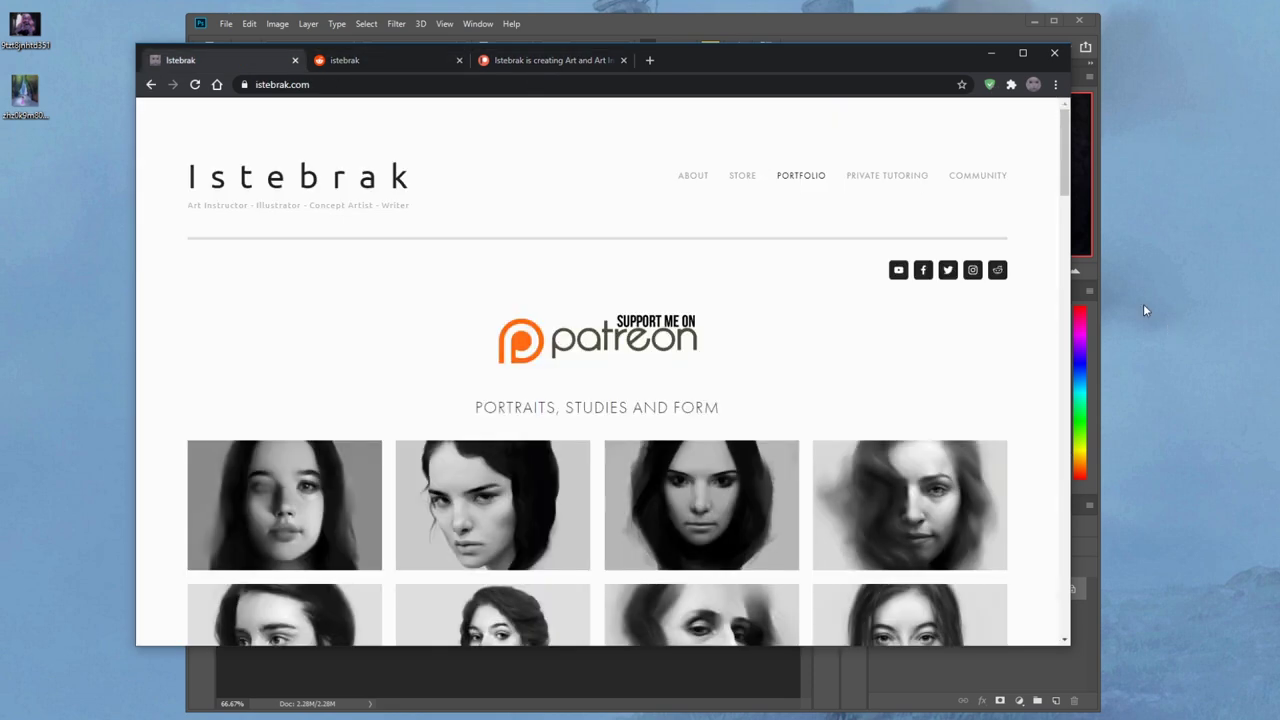
# - Look over the r/istebrak community page, including its banner, pinned post and newest challenge submissions
pyautogui.click(414, 61)
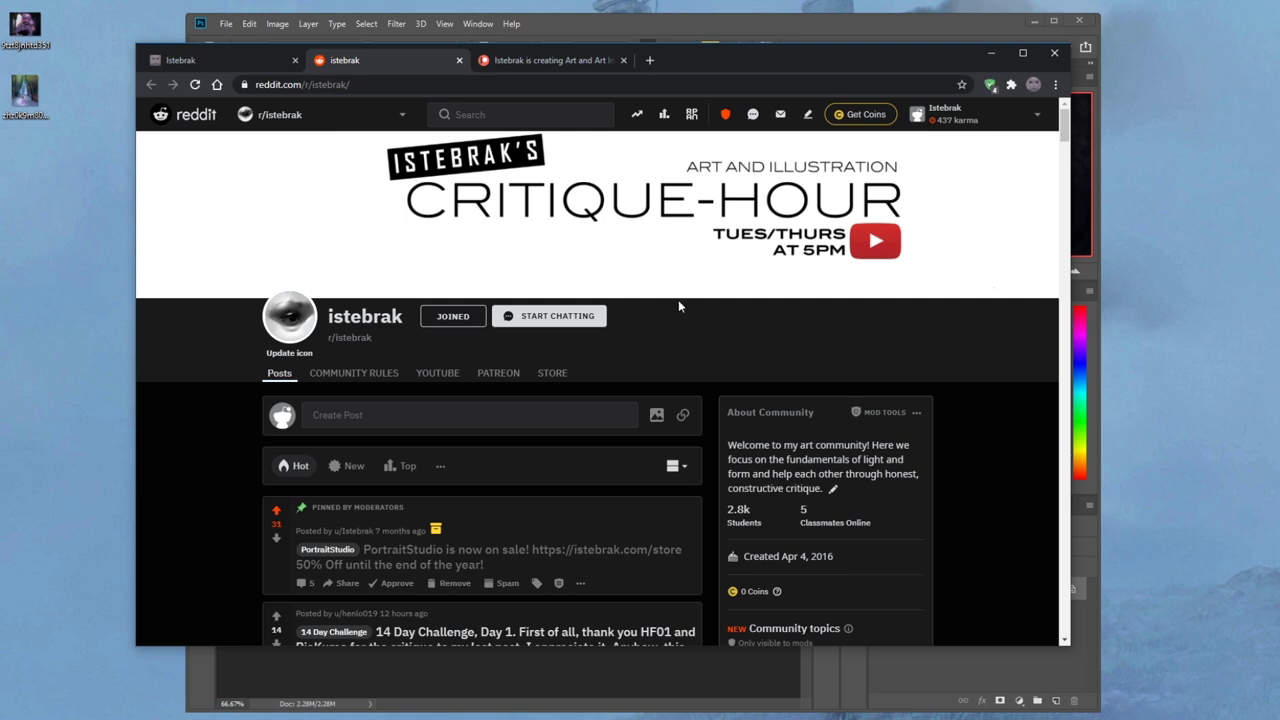
pyautogui.scroll(-1, 707, 405)
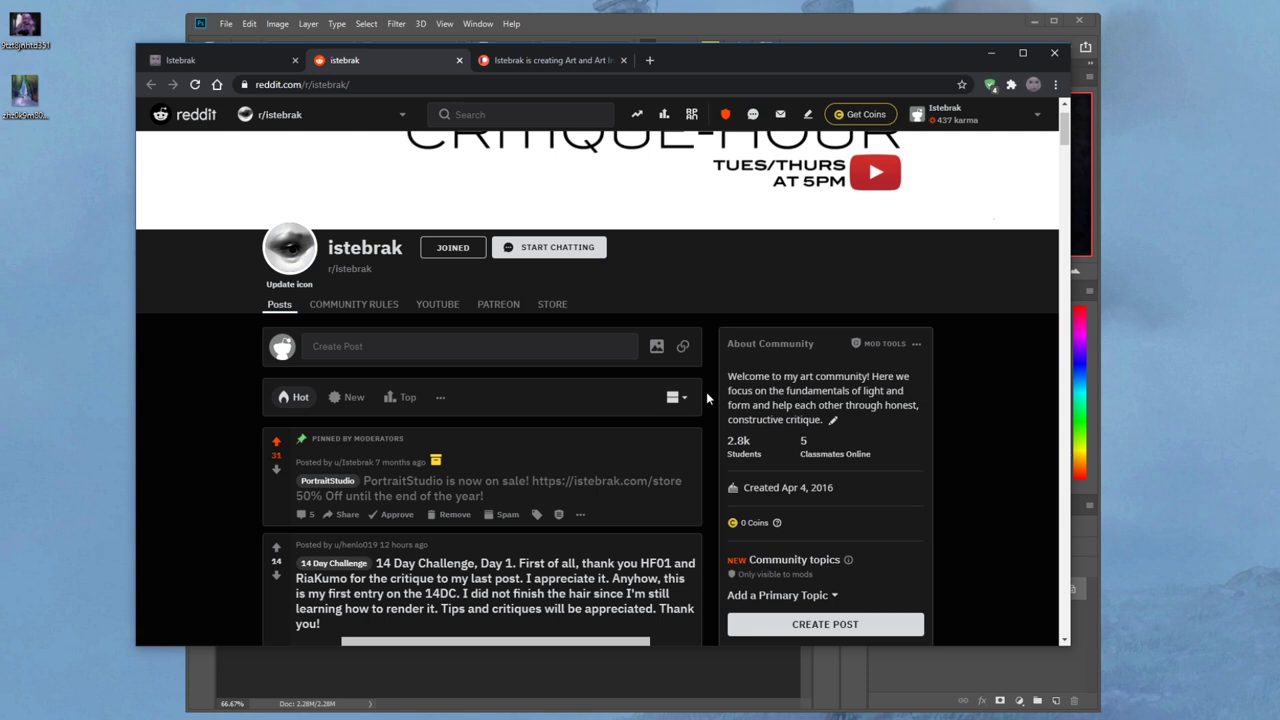
pyautogui.scroll(1, 706, 398)
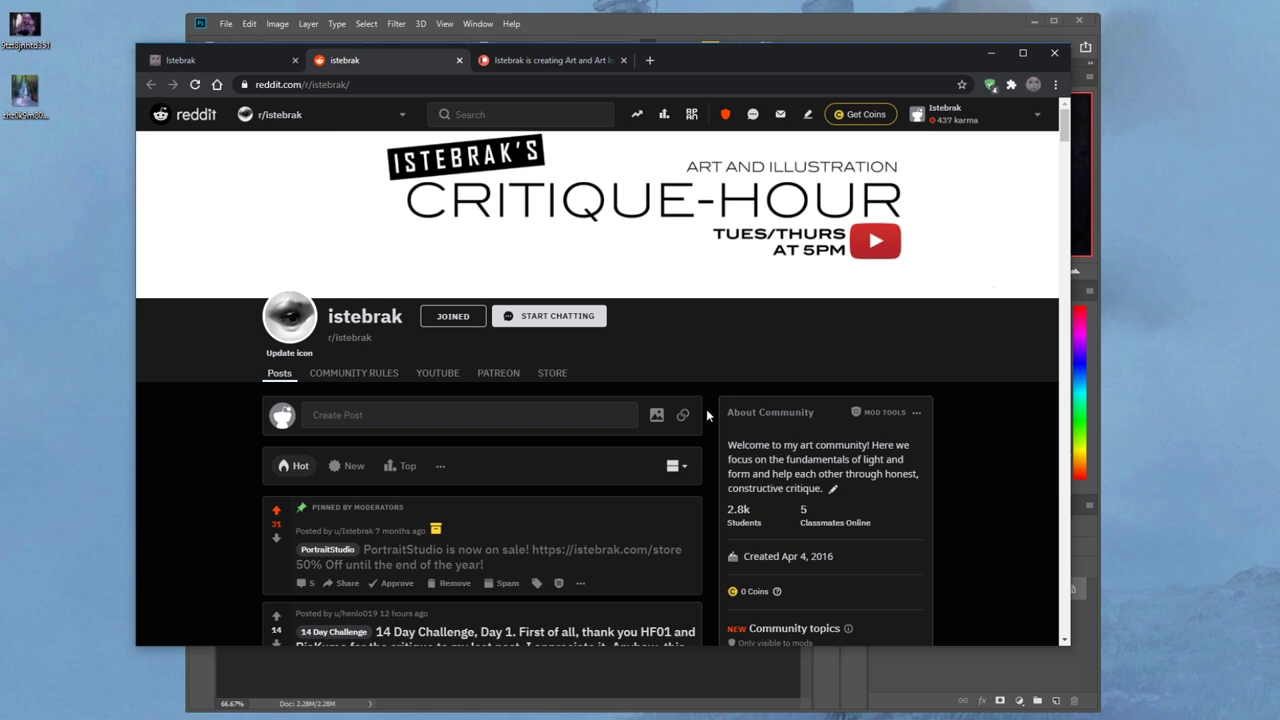
pyautogui.scroll(-5, 706, 409)
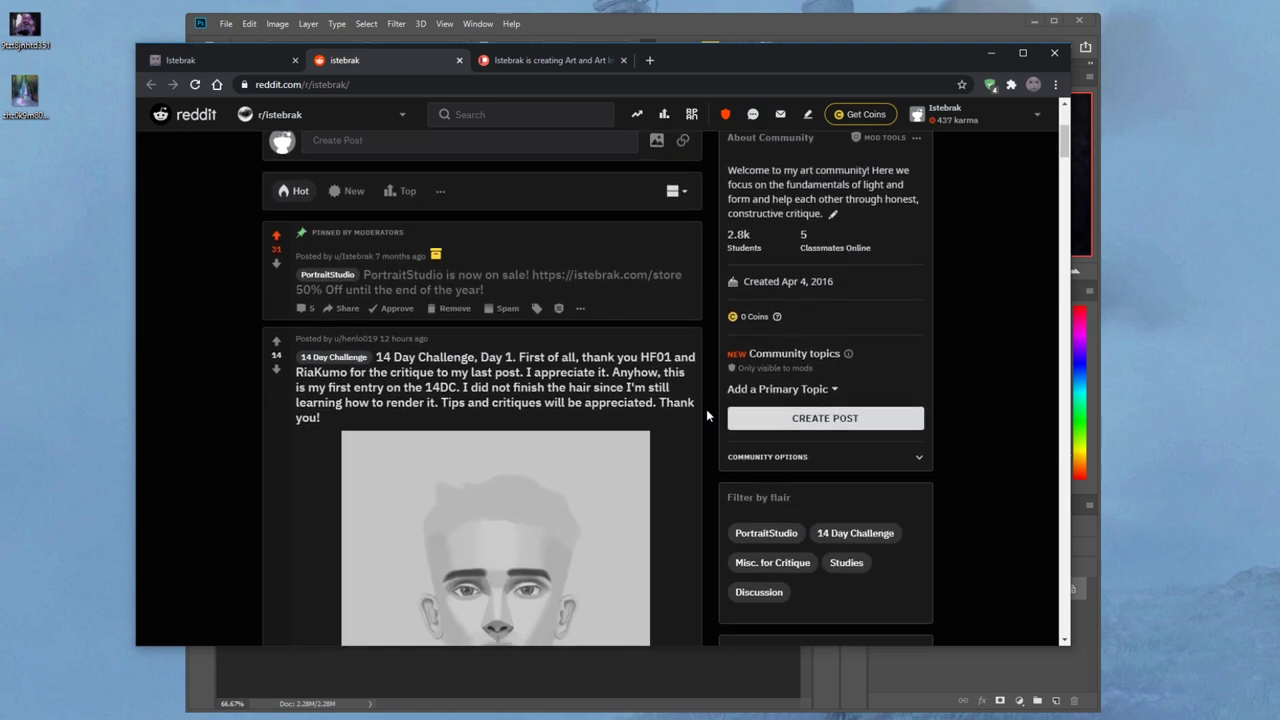
pyautogui.scroll(-1, 706, 414)
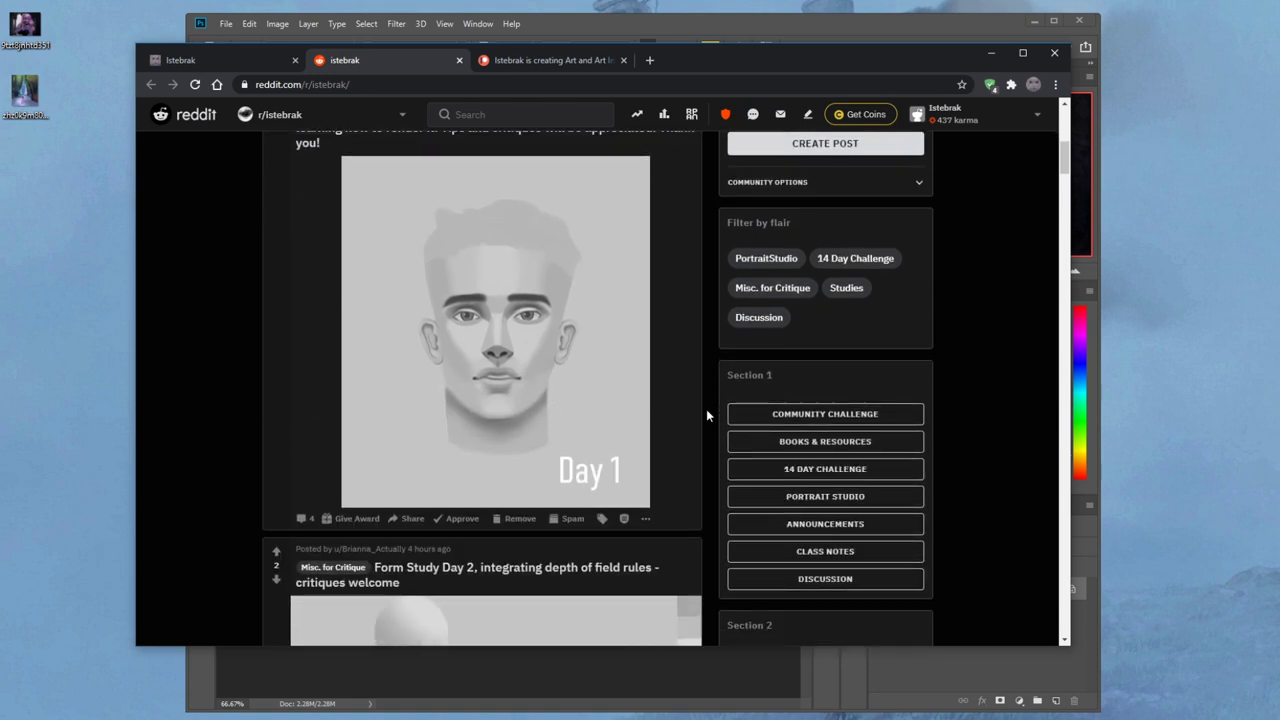
pyautogui.scroll(4, 706, 414)
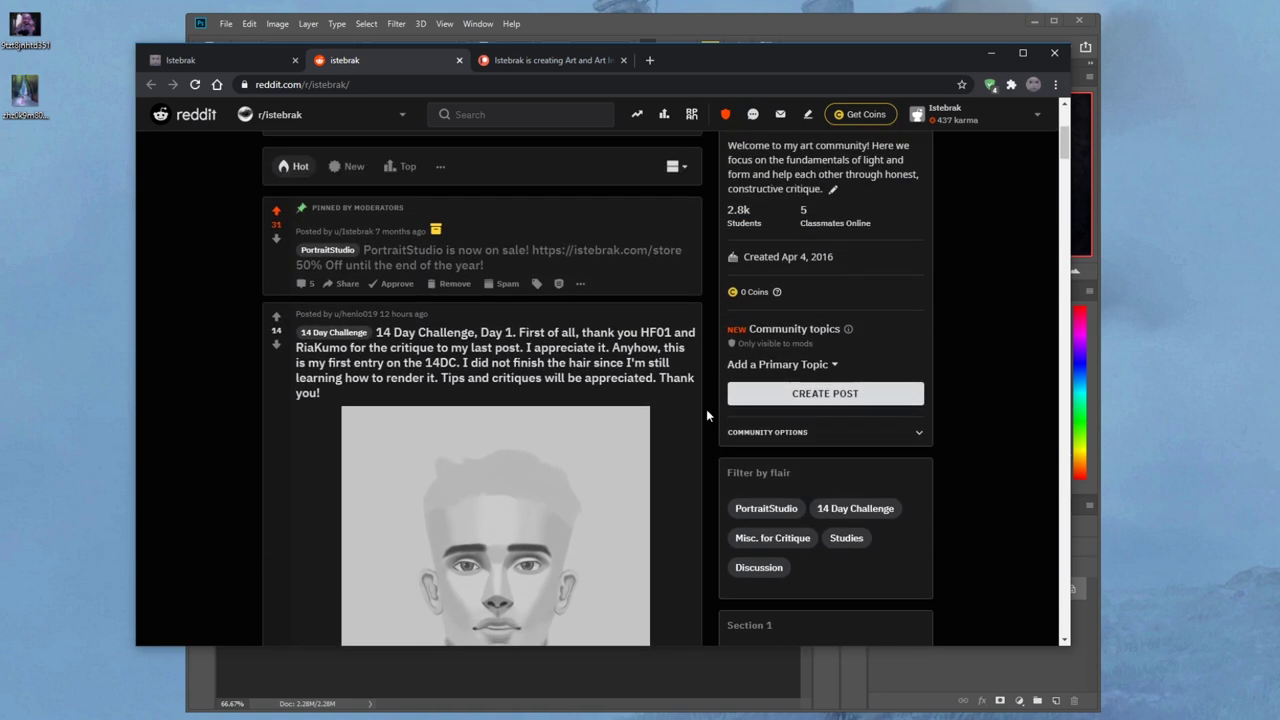
pyautogui.scroll(2, 706, 415)
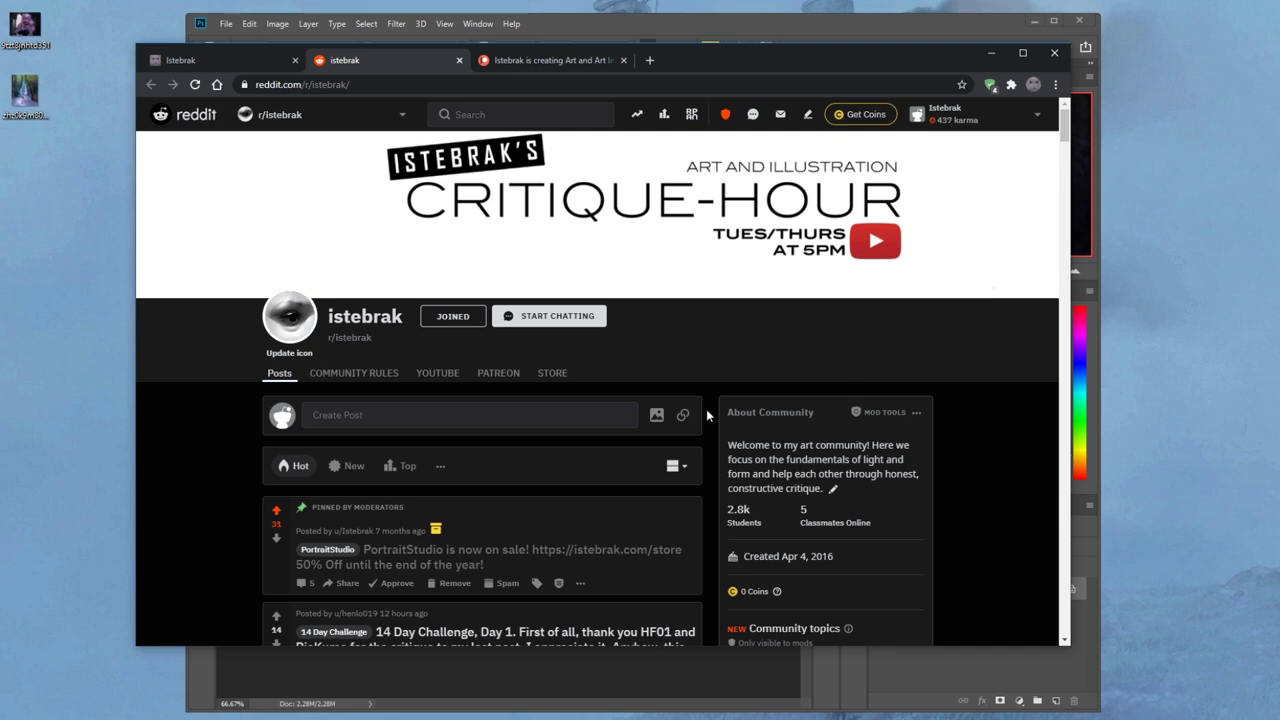
# - Revisit the istebrak.com and subreddit pages, minimize the browser and maximize the Photoshop window holding the vampire painting
pyautogui.click(222, 58)
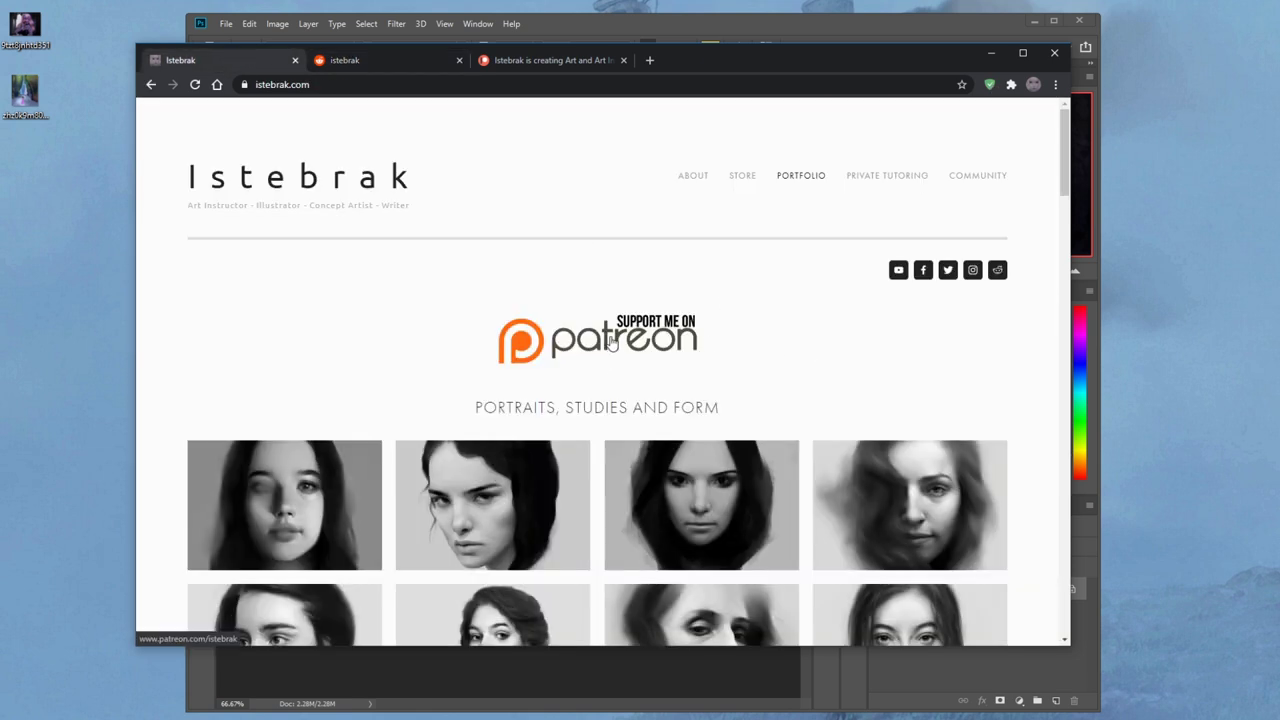
pyautogui.click(385, 60)
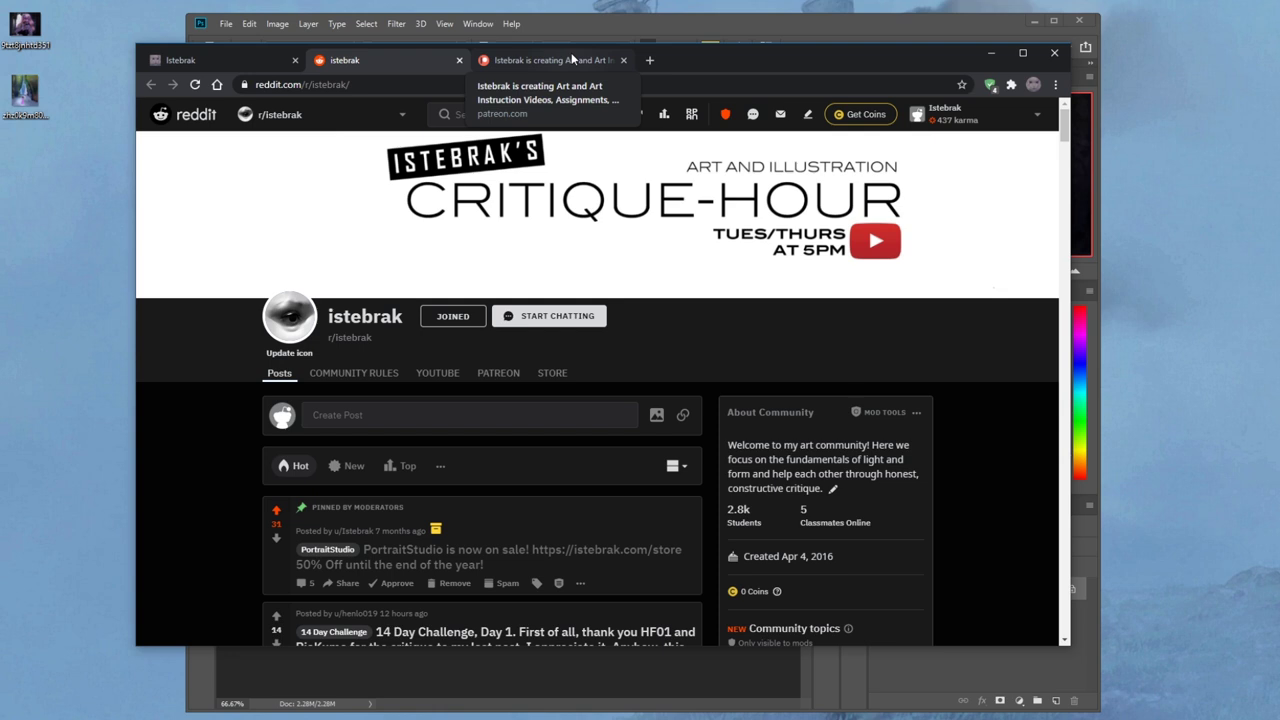
pyautogui.click(218, 64)
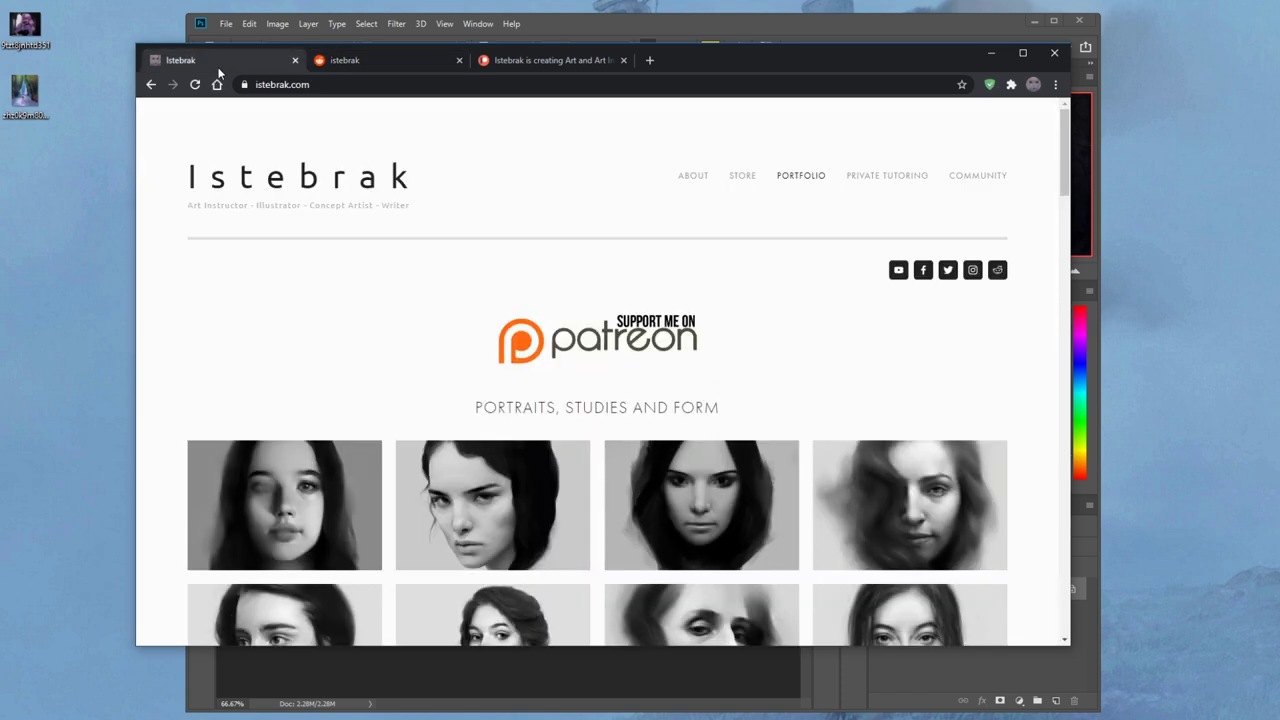
pyautogui.click(993, 53)
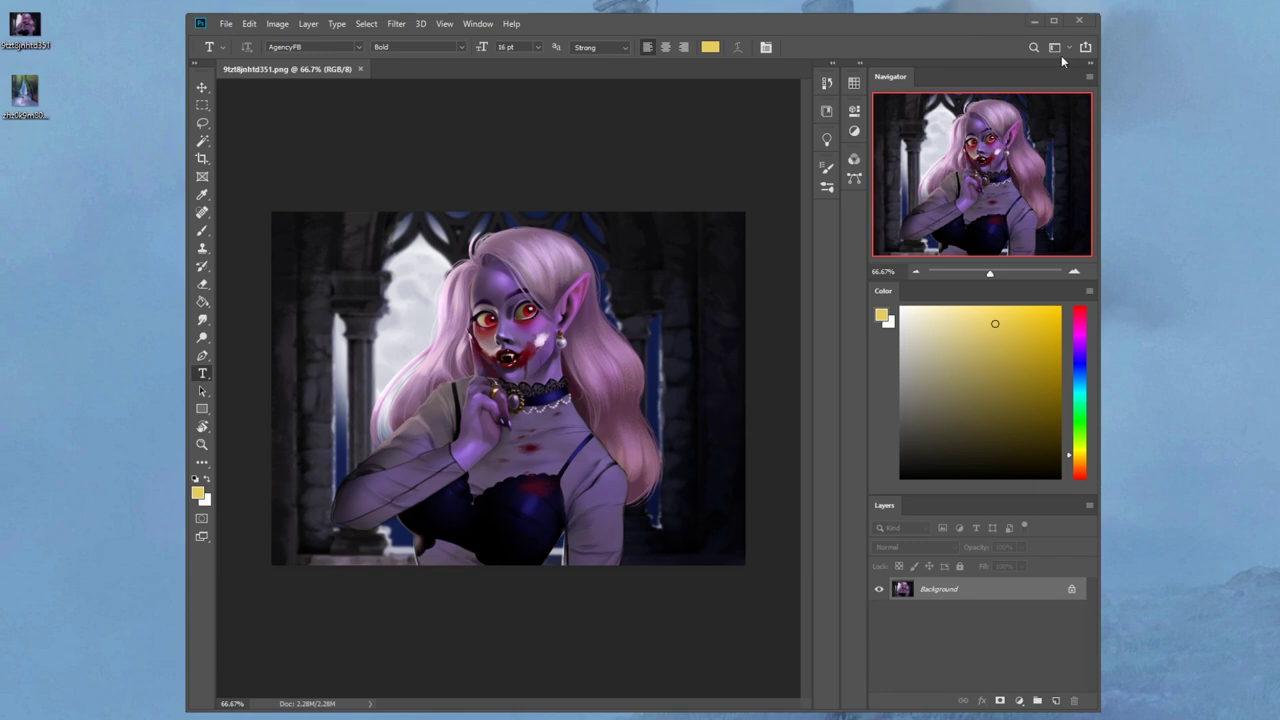
pyautogui.click(1053, 21)
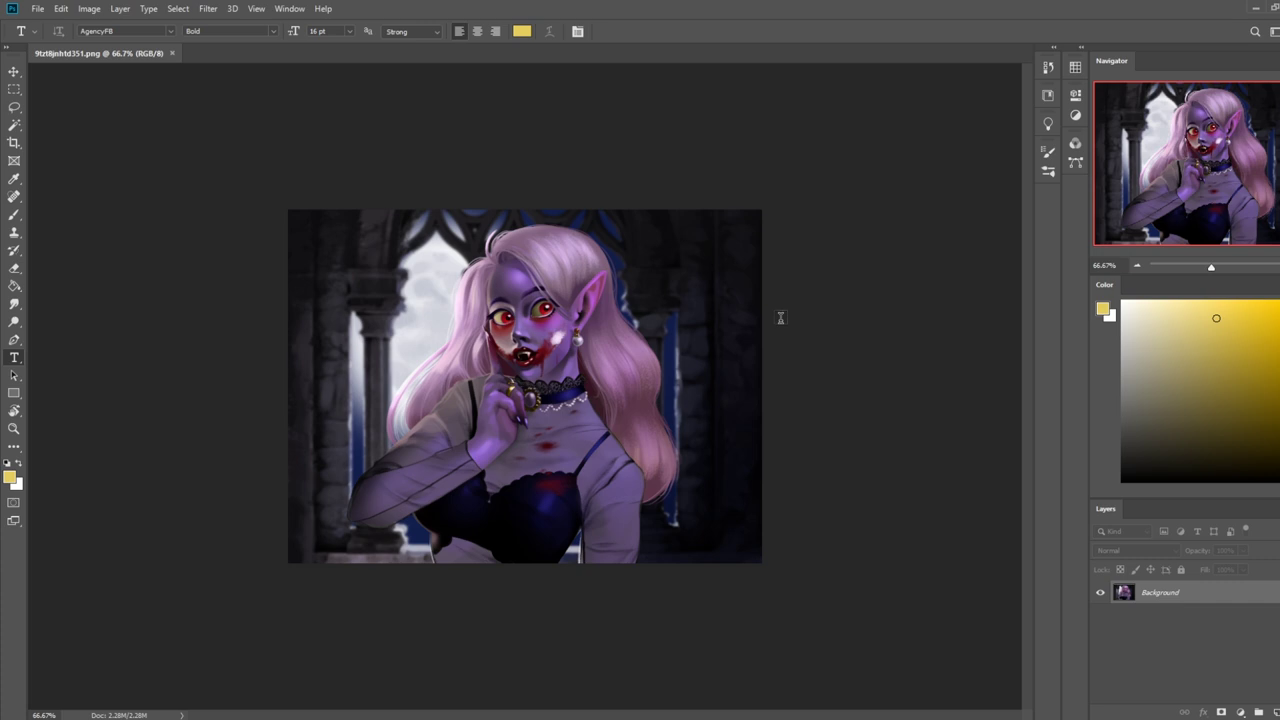
# - Set up the Brush tool with the 30 px preset from Istebraks Sketching Brushes and a bright red foreground colour
pyautogui.press('b')
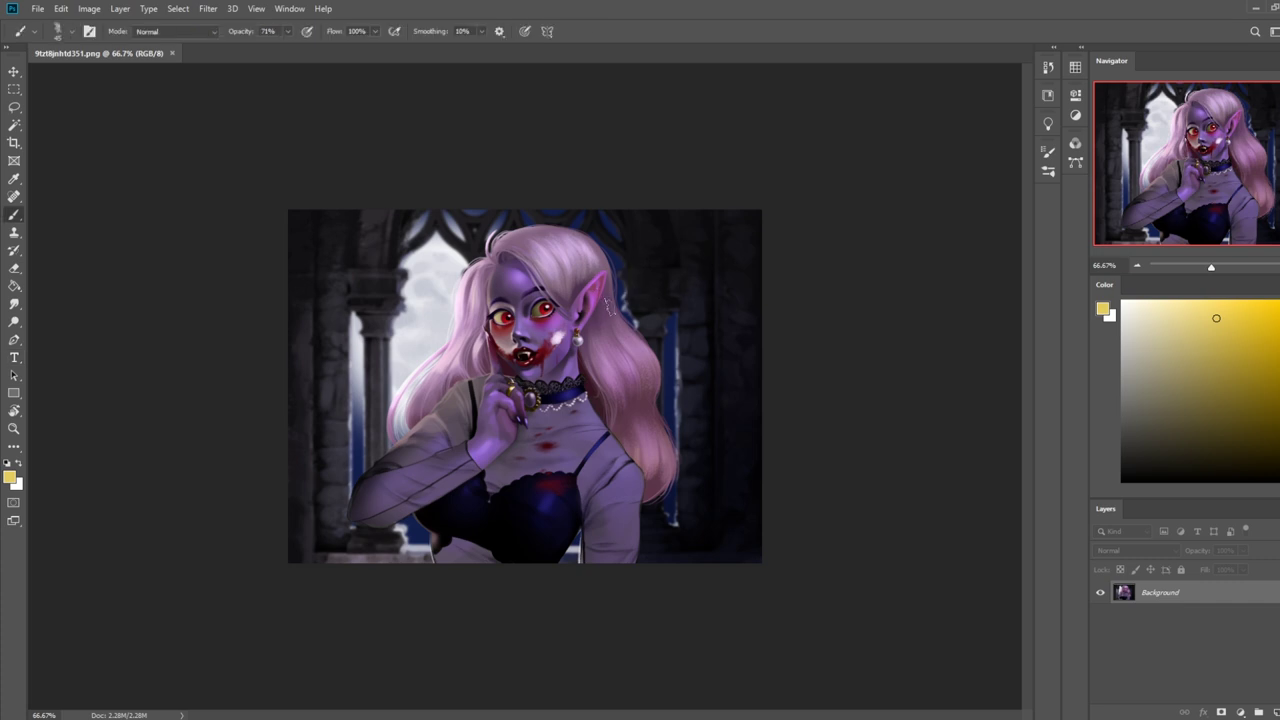
pyautogui.rightClick(607, 305)
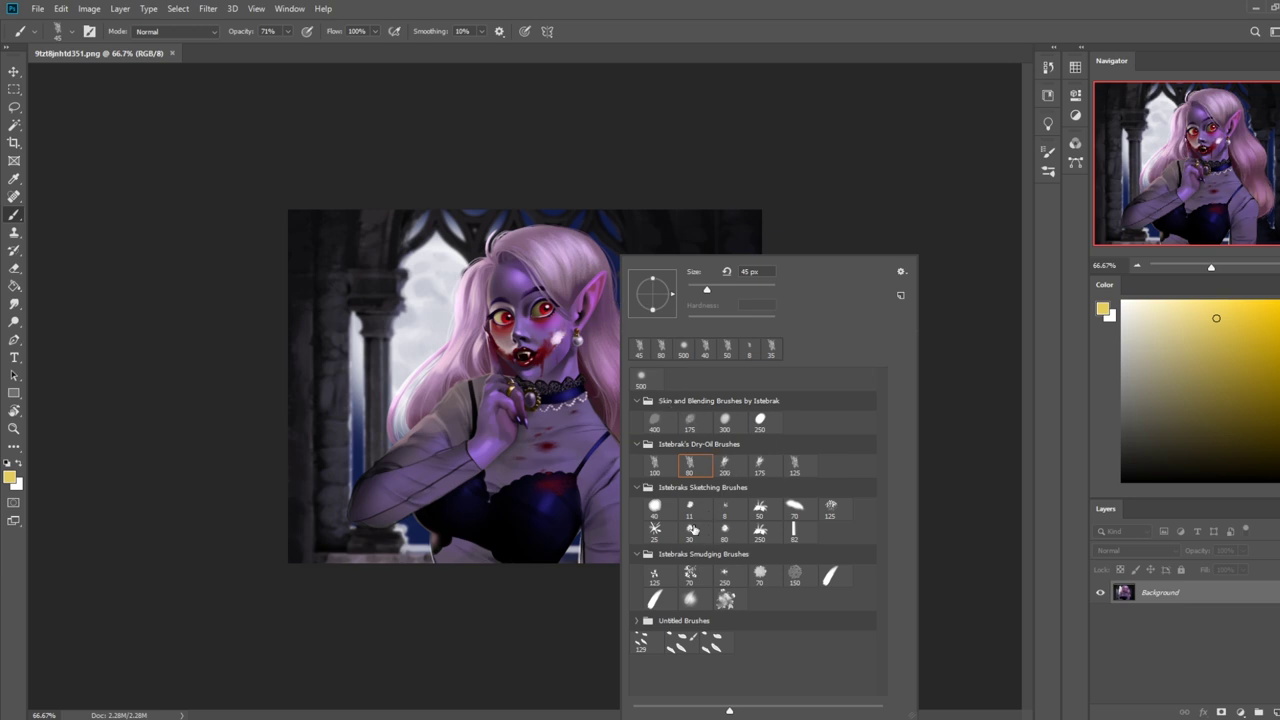
pyautogui.click(692, 530)
pyautogui.moveTo(1247, 325); pyautogui.dragTo(1278, 301)
pyautogui.click(1279, 308)
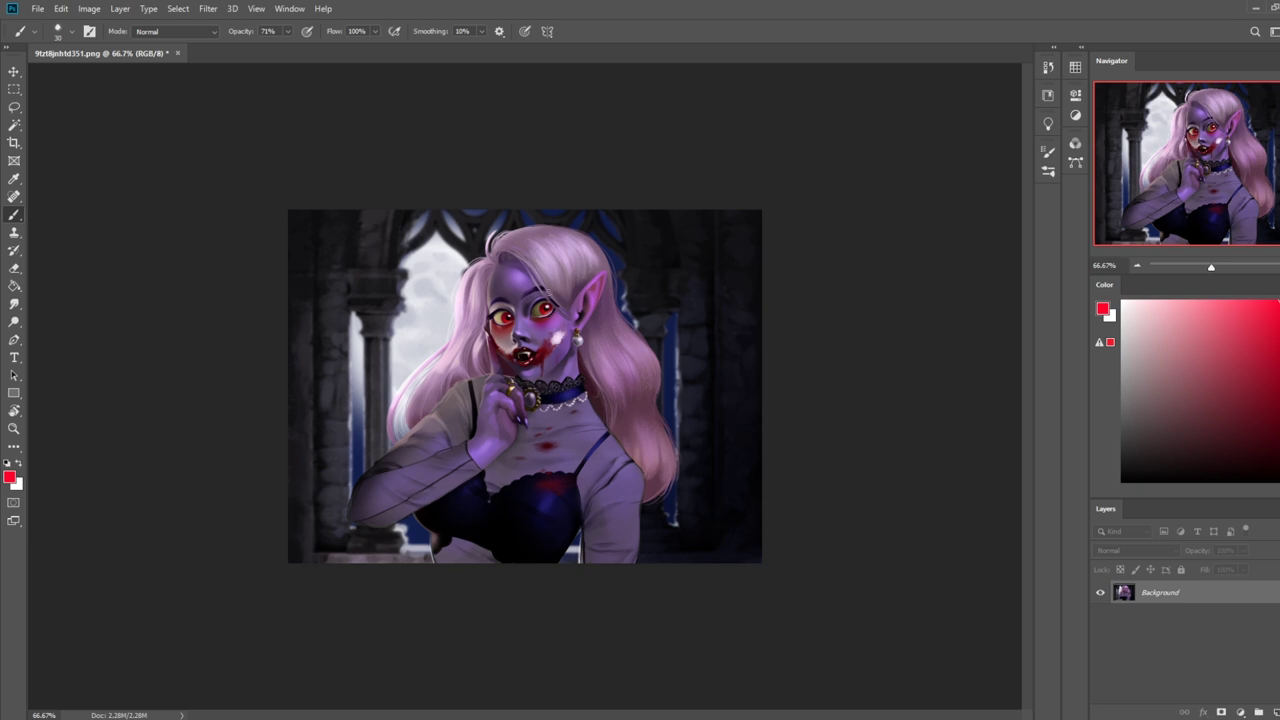
# - Sketch a red smiley face on the stone wall beside the window and an arrow from the woman's forehead to the opposite wall
pyautogui.hotkey('ctrl', '+')
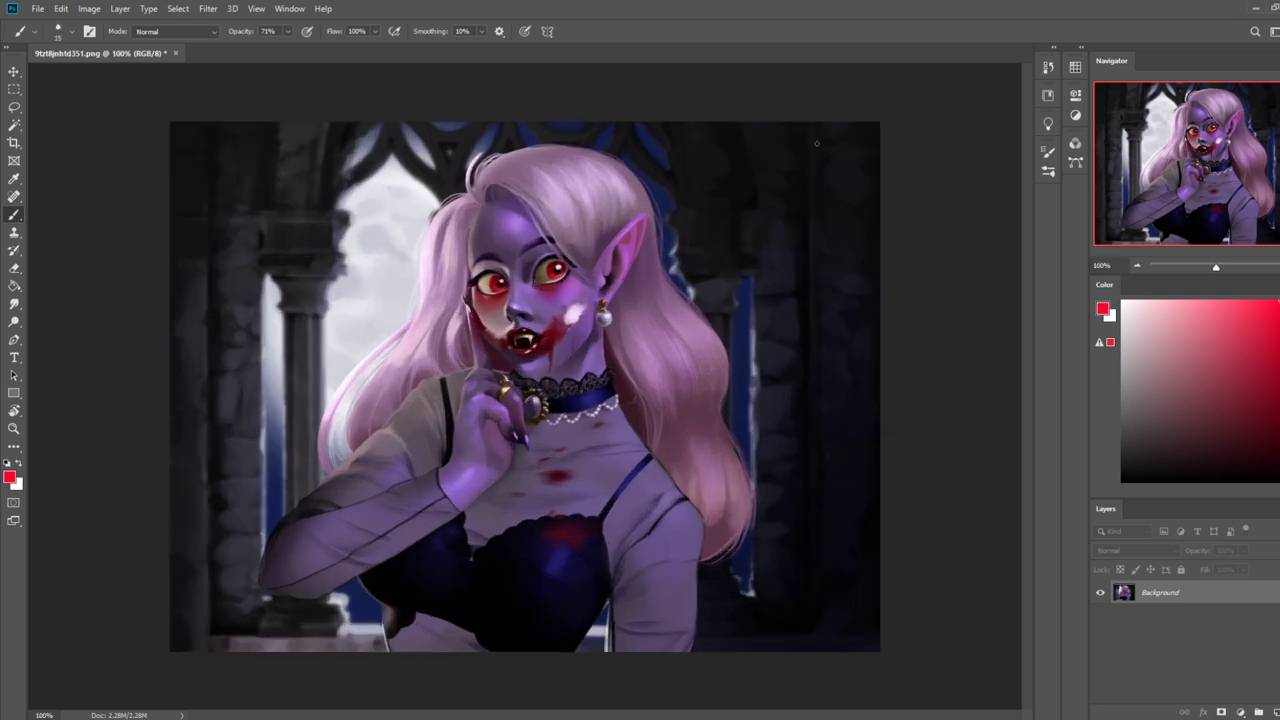
pyautogui.moveTo(208, 178)
pyautogui.mouseDown()
pyautogui.moveTo(256, 134)
pyautogui.moveTo(212, 182)
pyautogui.moveTo(266, 178)
pyautogui.mouseUp()
pyautogui.click(258, 160)
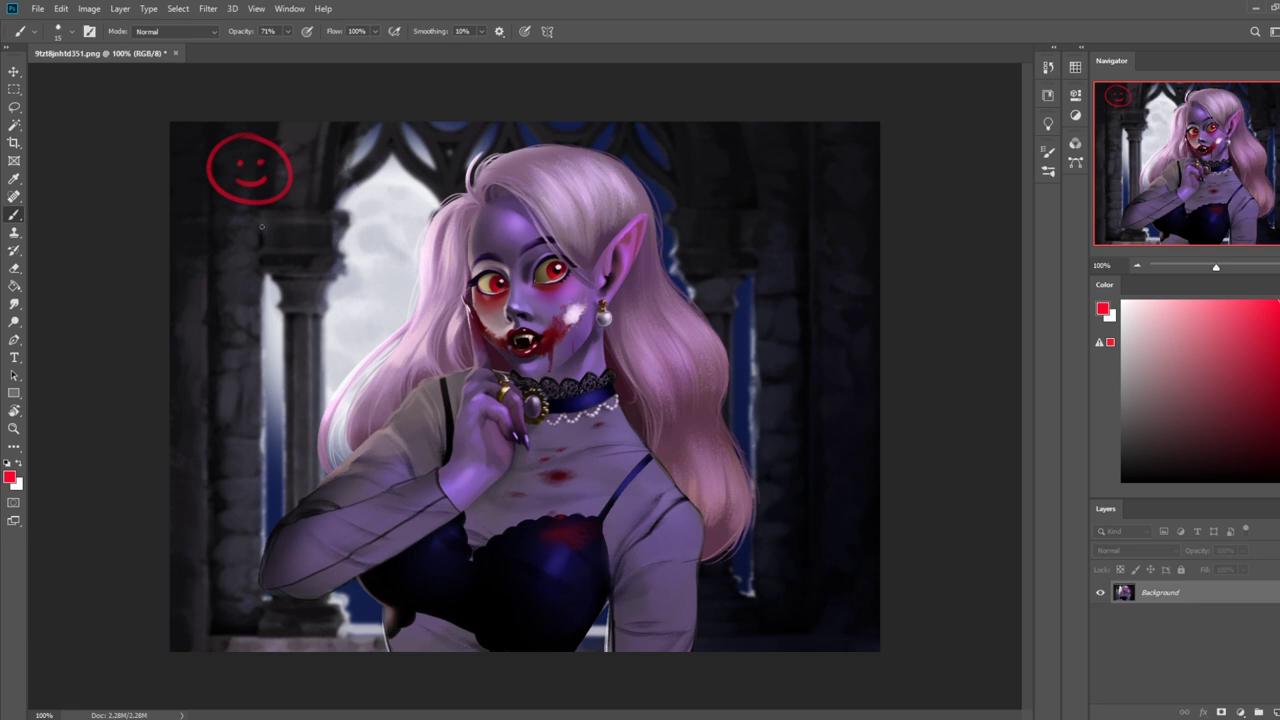
pyautogui.moveTo(275, 228)
pyautogui.mouseDown()
pyautogui.moveTo(305, 290)
pyautogui.moveTo(278, 226)
pyautogui.mouseUp()
pyautogui.hotkey('ctrl', 'z')
pyautogui.moveTo(545, 222); pyautogui.dragTo(703, 220)
# - Set the brush opacity to 100% and sketch a shocked face with raised brows, round eyes and open mouth beside the hair
pyautogui.moveTo(288, 36); pyautogui.dragTo(301, 47)
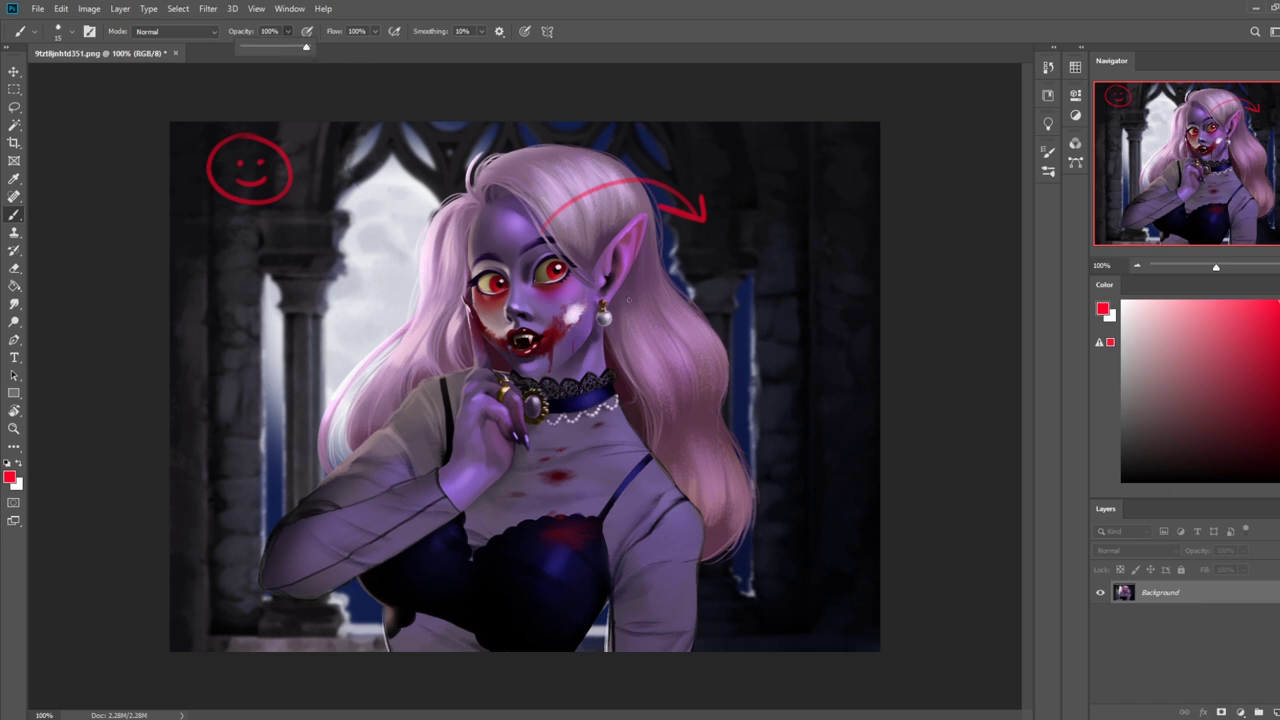
pyautogui.moveTo(737, 231)
pyautogui.mouseDown()
pyautogui.moveTo(770, 215)
pyautogui.moveTo(837, 221)
pyautogui.moveTo(757, 245)
pyautogui.moveTo(765, 235)
pyautogui.mouseUp()
pyautogui.moveTo(804, 273); pyautogui.dragTo(806, 276)
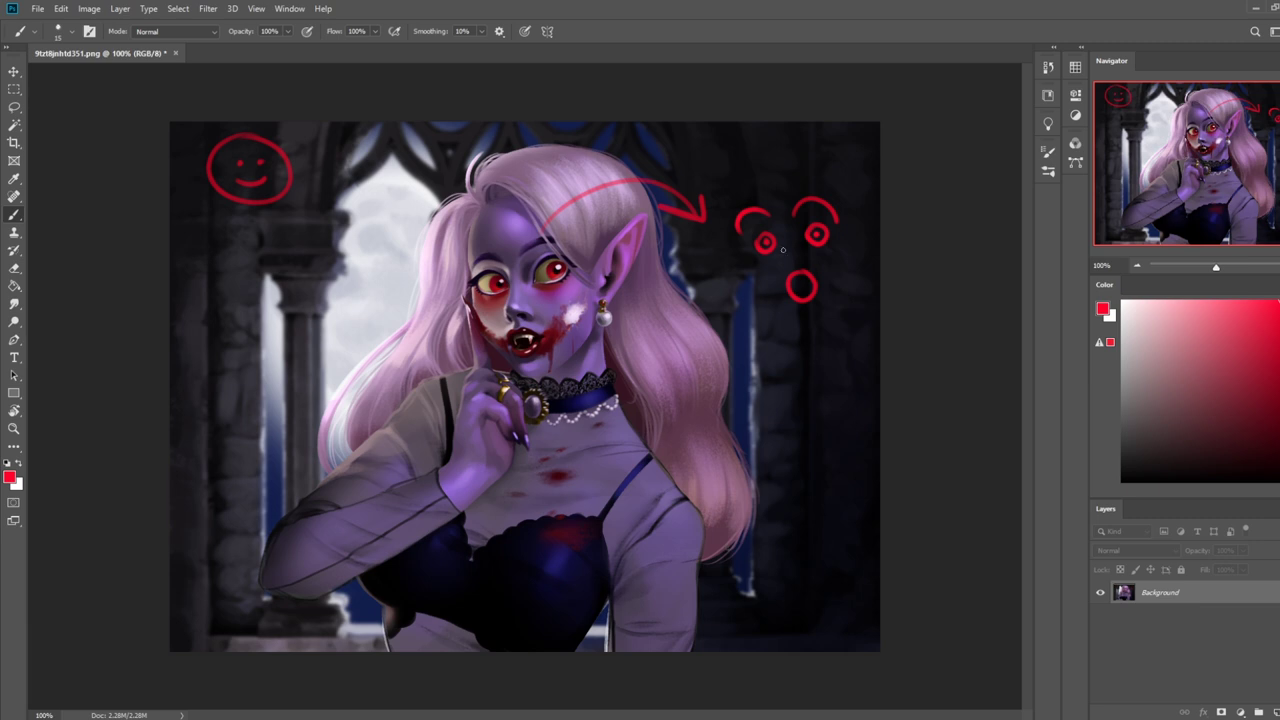
pyautogui.moveTo(788, 251); pyautogui.dragTo(796, 262)
pyautogui.moveTo(738, 248)
pyautogui.mouseDown()
pyautogui.moveTo(836, 305)
pyautogui.moveTo(856, 255)
pyautogui.mouseUp()
# - Sketch red gesture lines for the torso, hips and a raised arm beneath the shocked face
pyautogui.moveTo(808, 312)
pyautogui.mouseDown()
pyautogui.moveTo(812, 335)
pyautogui.moveTo(824, 332)
pyautogui.moveTo(721, 396)
pyautogui.moveTo(756, 432)
pyautogui.mouseUp()
pyautogui.moveTo(865, 359)
pyautogui.mouseDown()
pyautogui.moveTo(795, 432)
pyautogui.moveTo(878, 528)
pyautogui.mouseUp()
pyautogui.moveTo(738, 450)
pyautogui.mouseDown()
pyautogui.moveTo(662, 489)
pyautogui.moveTo(740, 584)
pyautogui.mouseUp()
pyautogui.moveTo(848, 490)
pyautogui.mouseDown()
pyautogui.moveTo(820, 544)
pyautogui.moveTo(798, 650)
pyautogui.mouseUp()
pyautogui.moveTo(716, 552); pyautogui.dragTo(782, 636)
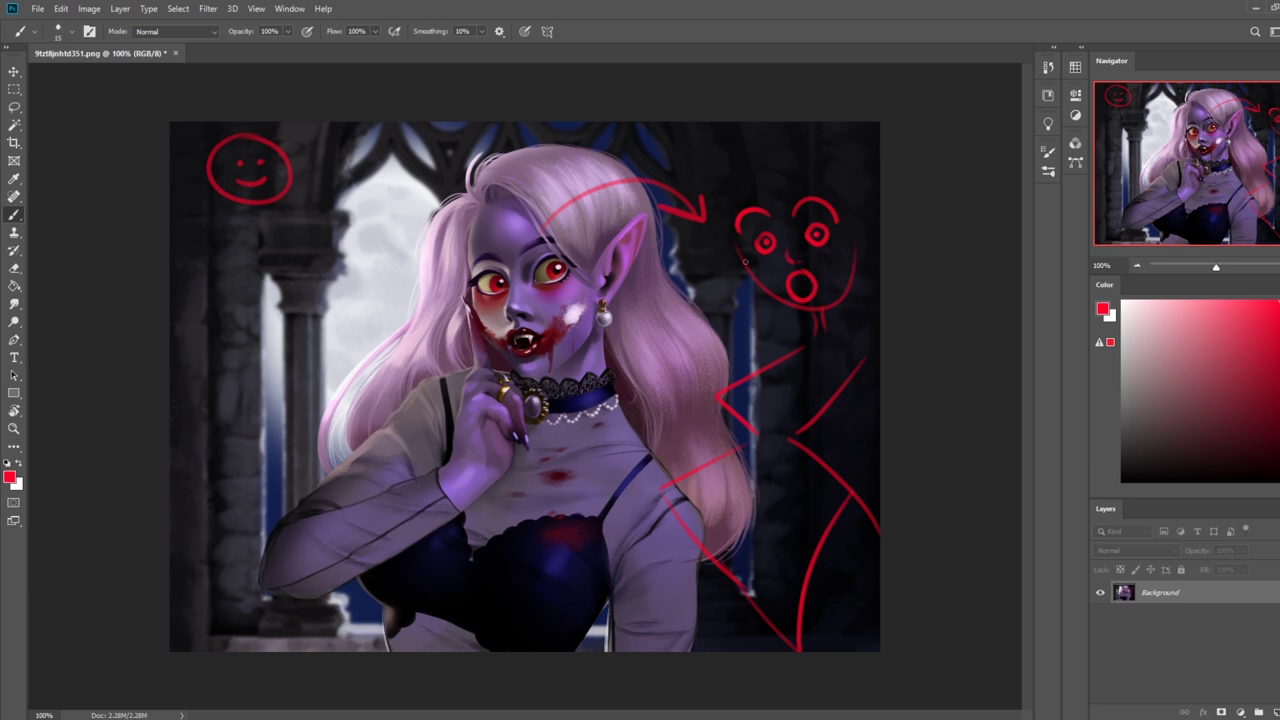
pyautogui.moveTo(805, 337); pyautogui.dragTo(695, 397)
pyautogui.moveTo(695, 397)
pyautogui.mouseDown()
pyautogui.moveTo(766, 310)
pyautogui.moveTo(740, 281)
pyautogui.mouseUp()
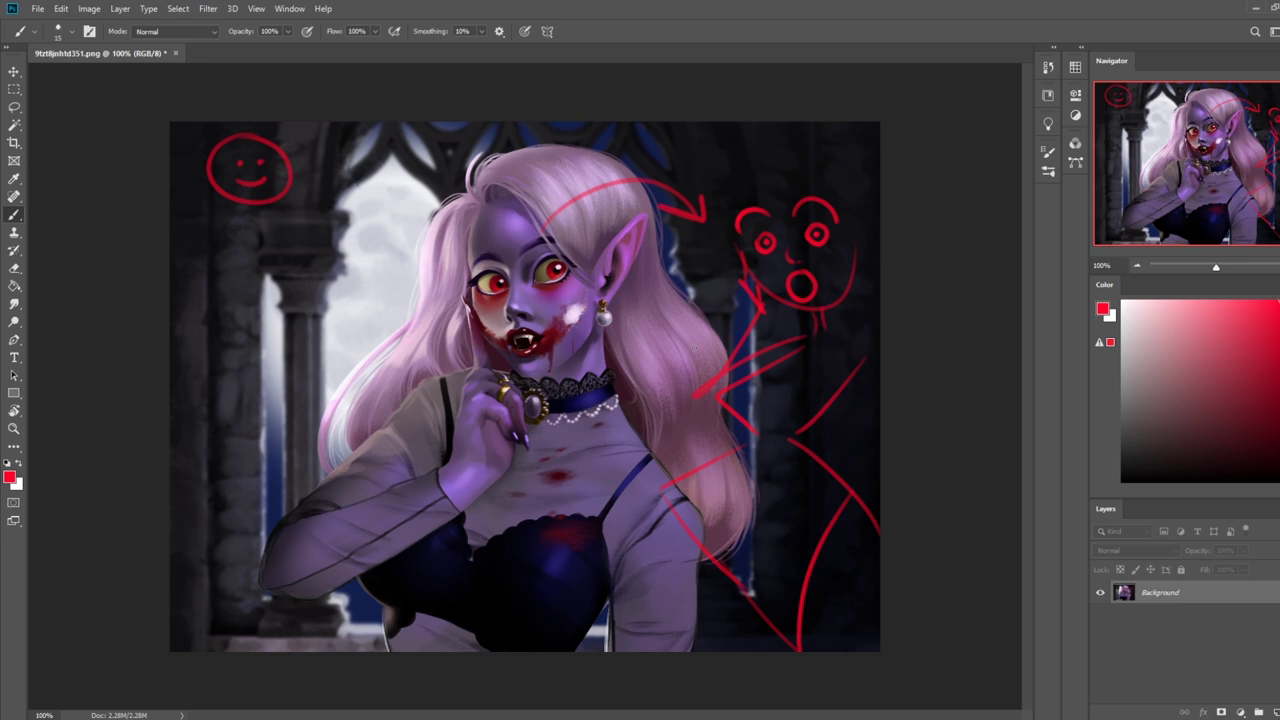
# - Undo all the red sketch strokes on the painting
pyautogui.hotkey('ctrl', 'z')
pyautogui.hotkey('ctrl', 'z')
pyautogui.hotkey('ctrl', 'z')
pyautogui.hotkey('ctrl', 'z')
pyautogui.hotkey('ctrl', 'z')
pyautogui.hotkey('ctrl', 'z')
pyautogui.hotkey('ctrl', 'z')
pyautogui.hotkey('ctrl', 'z')
pyautogui.hotkey('ctrl', 'z')
pyautogui.hotkey('ctrl', 'z')
pyautogui.hotkey('ctrl', 'z')
pyautogui.hotkey('ctrl', 'z')
pyautogui.hotkey('ctrl', 'z')
pyautogui.hotkey('ctrl', 'z')
pyautogui.hotkey('ctrl', 'z')
pyautogui.hotkey('ctrl', 'z')
pyautogui.hotkey('ctrl', 'z')
pyautogui.hotkey('ctrl', 'z')
pyautogui.hotkey('ctrl', 'z')
pyautogui.hotkey('ctrl', 'z')
pyautogui.hotkey('ctrl', 'z')
pyautogui.hotkey('ctrl', 'z')
pyautogui.hotkey('ctrl', 'z')
pyautogui.hotkey('ctrl', 'z')
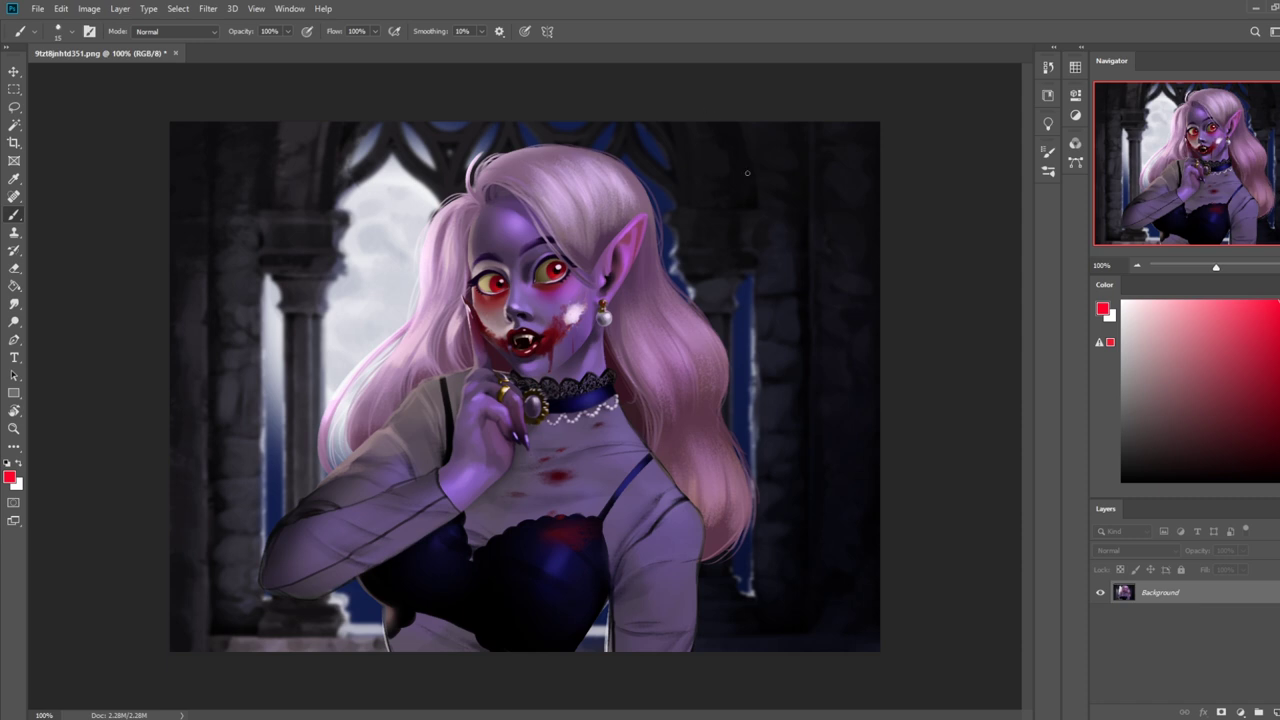
# - Handwrite a short red note on the dark wall beside the woman's hair
pyautogui.moveTo(657, 181); pyautogui.dragTo(725, 163)
pyautogui.moveTo(685, 200)
pyautogui.mouseDown()
pyautogui.moveTo(737, 176)
pyautogui.moveTo(758, 192)
pyautogui.moveTo(738, 205)
pyautogui.moveTo(769, 205)
pyautogui.moveTo(779, 185)
pyautogui.moveTo(803, 184)
pyautogui.moveTo(781, 204)
pyautogui.moveTo(772, 156)
pyautogui.mouseUp()
pyautogui.hotkey('ctrl', 'z')
pyautogui.moveTo(704, 307); pyautogui.dragTo(738, 239)
pyautogui.moveTo(704, 257); pyautogui.dragTo(737, 239)
pyautogui.hotkey('ctrl', 'z')
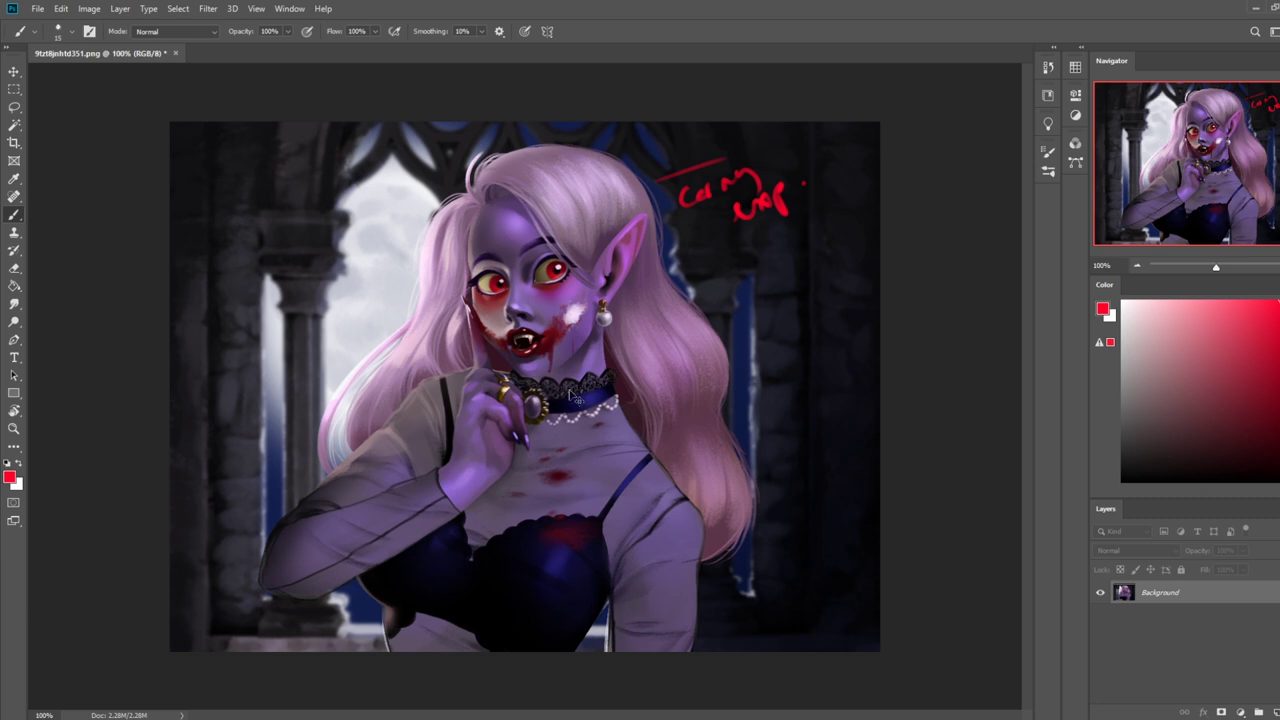
# - Undo the handwritten red note stroke by stroke
pyautogui.hotkey('ctrl', 'z')
pyautogui.hotkey('ctrl', 'z')
pyautogui.hotkey('ctrl', 'z')
pyautogui.hotkey('ctrl', 'z')
pyautogui.hotkey('ctrl', 'z')
pyautogui.hotkey('ctrl', 'z')
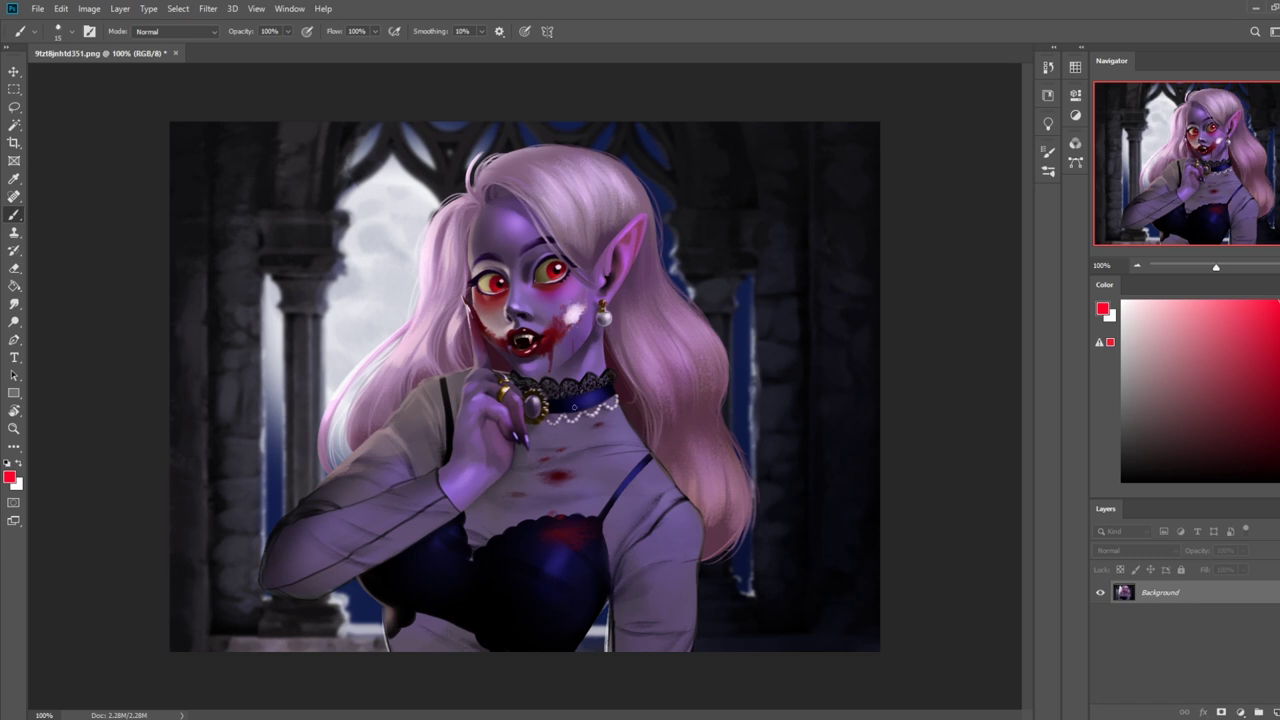
# - Choose the 80 px preset from Istebrak's Dry-Oil Brushes and reduce the brush size to 25 px
pyautogui.rightClick(515, 378)
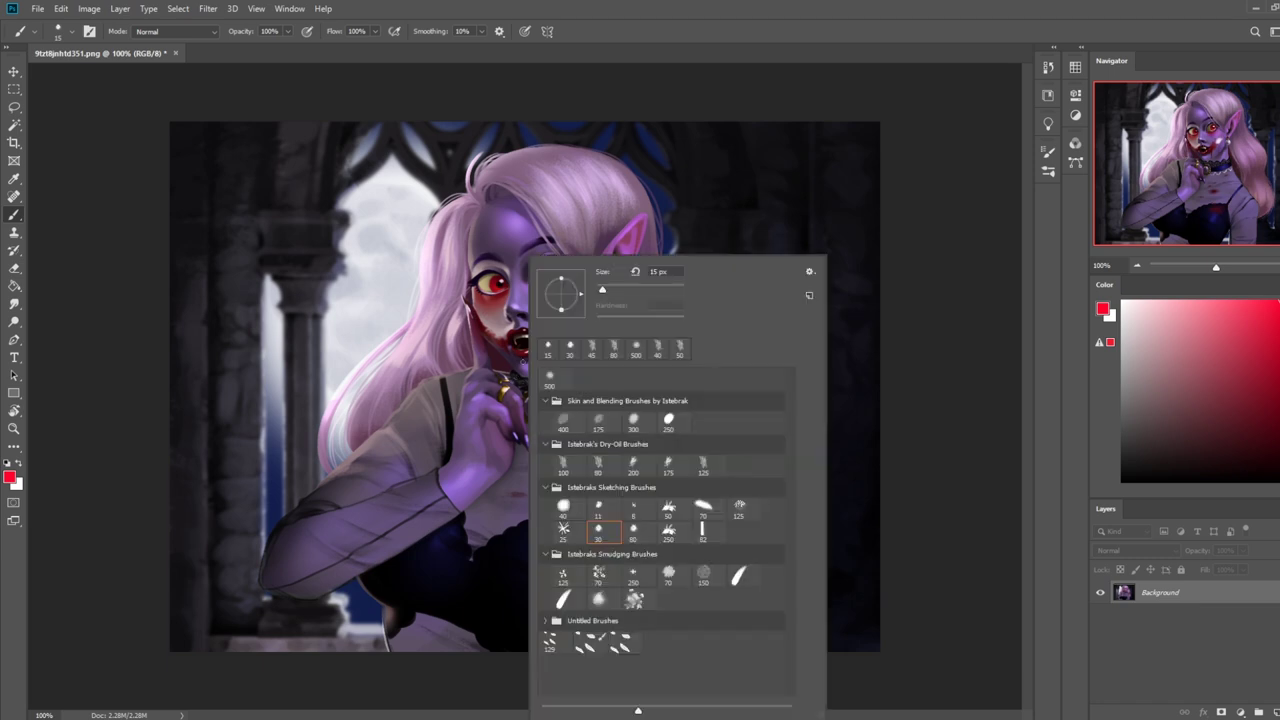
pyautogui.click(600, 465)
pyautogui.click(965, 345)
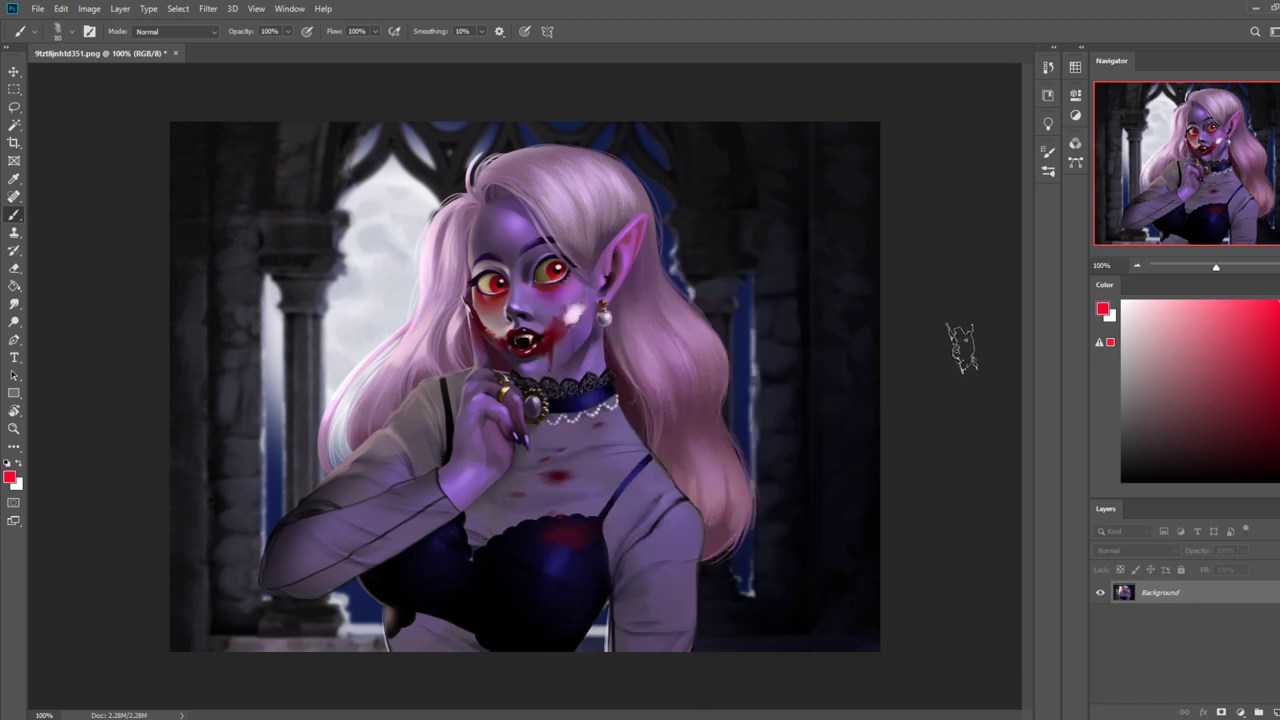
pyautogui.press('[')
pyautogui.press('[')
pyautogui.press('[')
pyautogui.press('[')
pyautogui.press('[')
pyautogui.press('[')
pyautogui.press('[')
pyautogui.press('[')
# - Add a new layer above the Background and set its blending mode to Darken
pyautogui.hotkey('ctrl', '-')
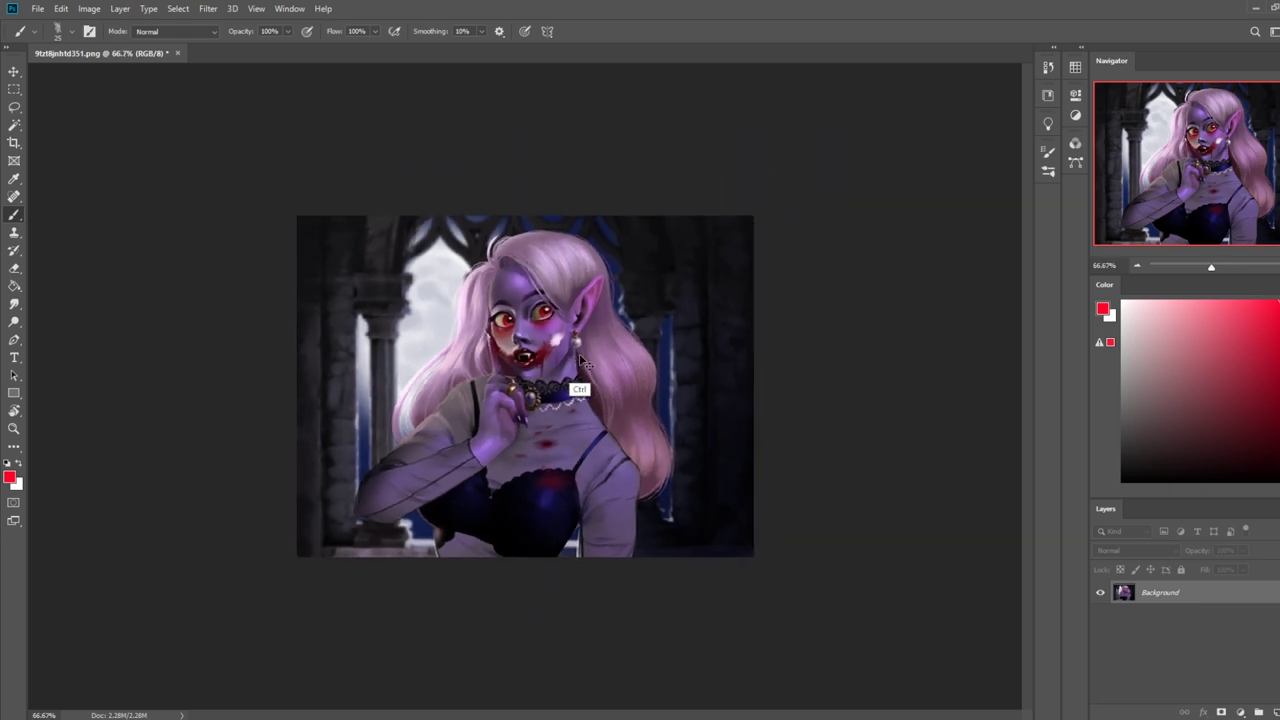
pyautogui.hotkey('ctrl', '-')
pyautogui.press('g')
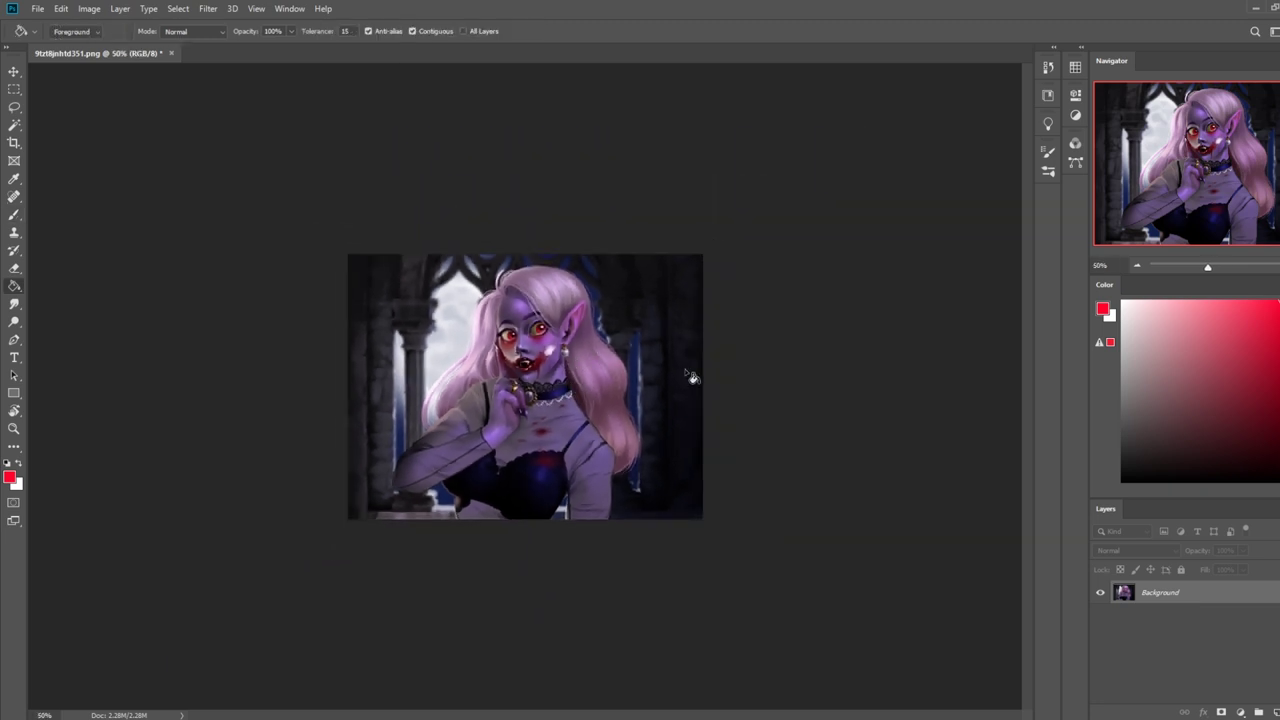
pyautogui.click(1273, 709)
pyautogui.click(1140, 550)
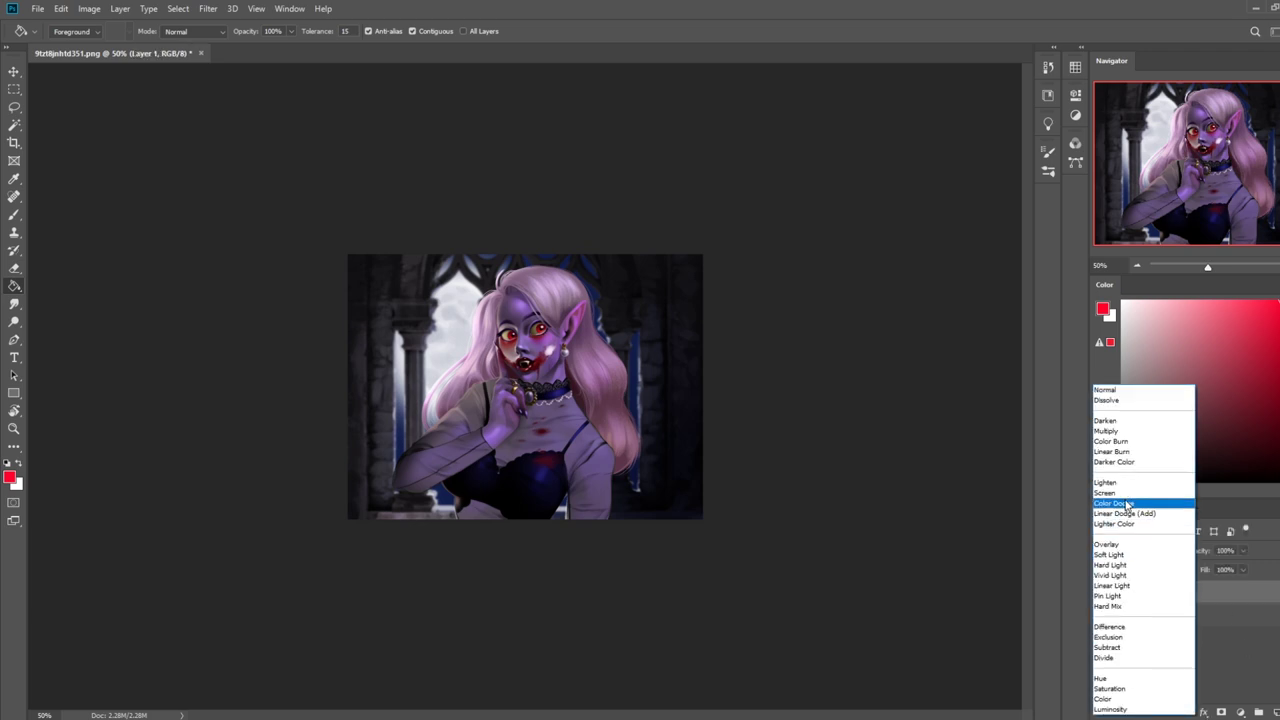
pyautogui.click(1130, 415)
# - Fill the Darken layer with a dark blue sampled beside the woman's hair and lower the layer's fill to 67%
pyautogui.keyDown('alt'); pyautogui.click(634, 354); pyautogui.keyUp('alt')
pyautogui.click(634, 366)
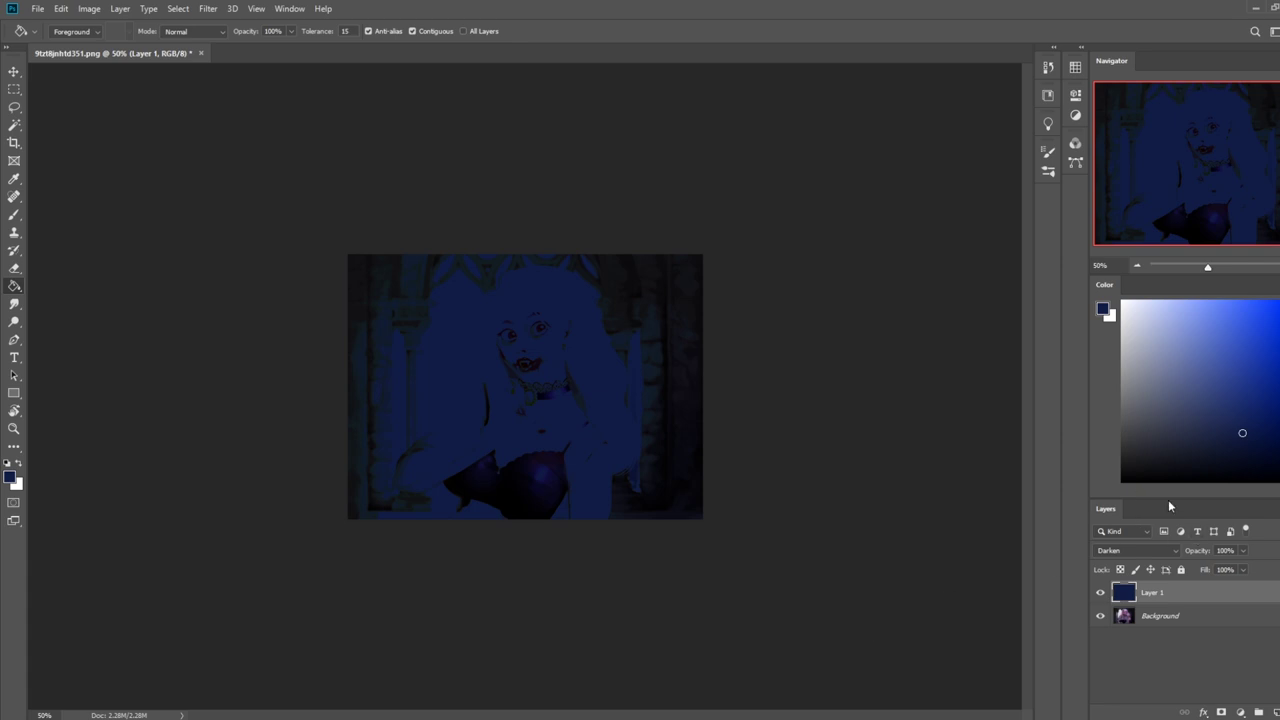
pyautogui.click(1243, 569)
pyautogui.moveTo(1223, 589); pyautogui.dragTo(1224, 590)
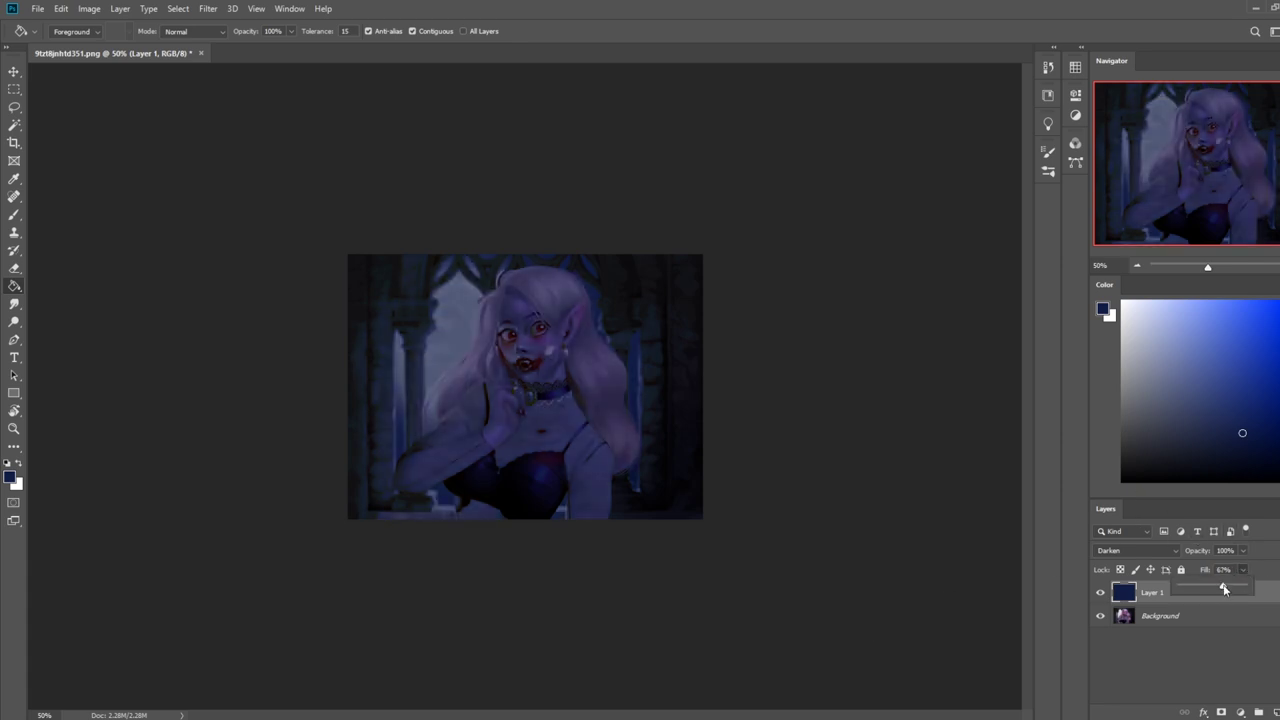
# - Adjust the blue overlay layer's colour slightly with Hue/Saturation
pyautogui.hotkey('ctrl', '+')
pyautogui.hotkey('ctrl', 'u')
pyautogui.moveTo(1056, 524); pyautogui.dragTo(1048, 528)
pyautogui.click(1211, 382)
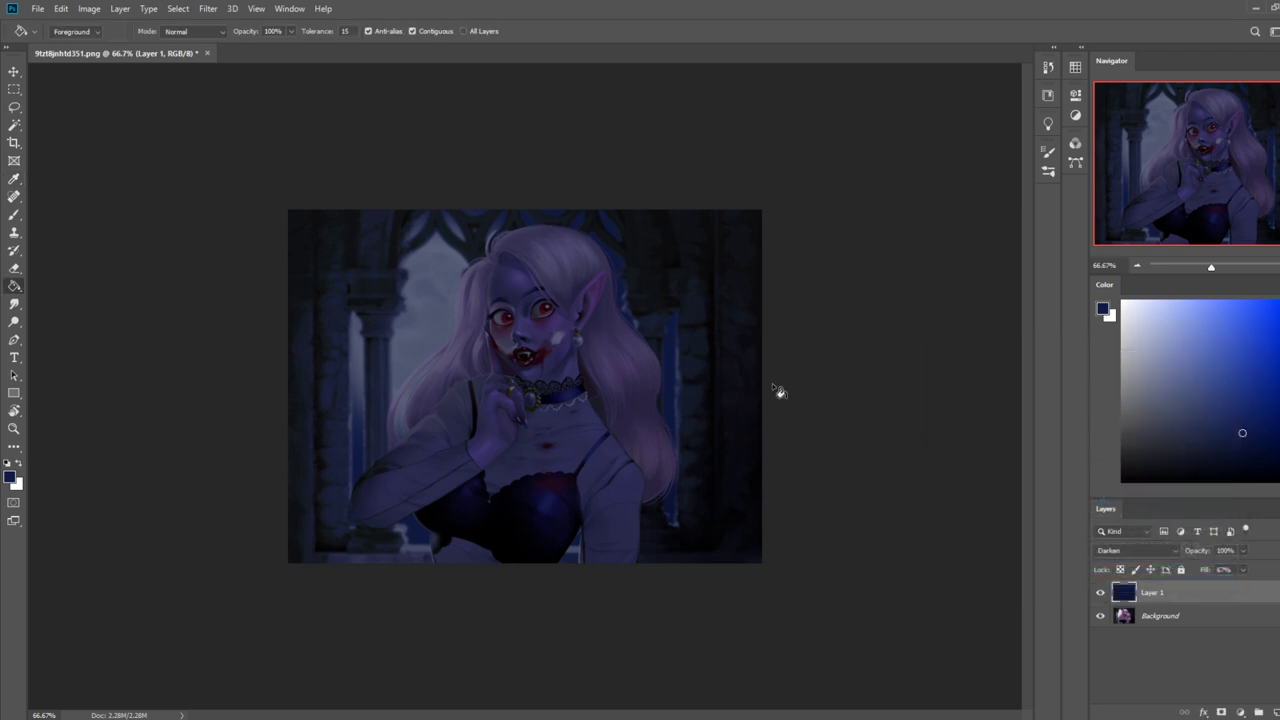
# - Erase the blue overlay from the moonlit window and the stone arches above it with a 70 px eraser
pyautogui.press('b')
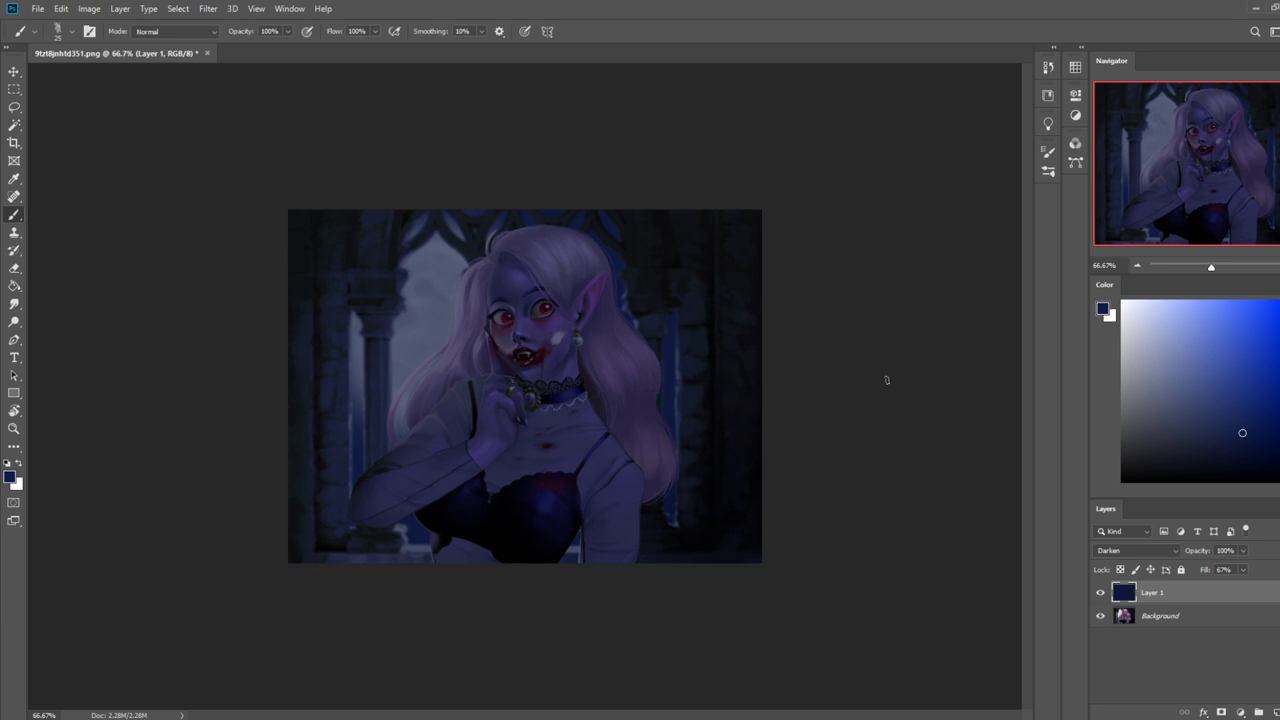
pyautogui.press('e')
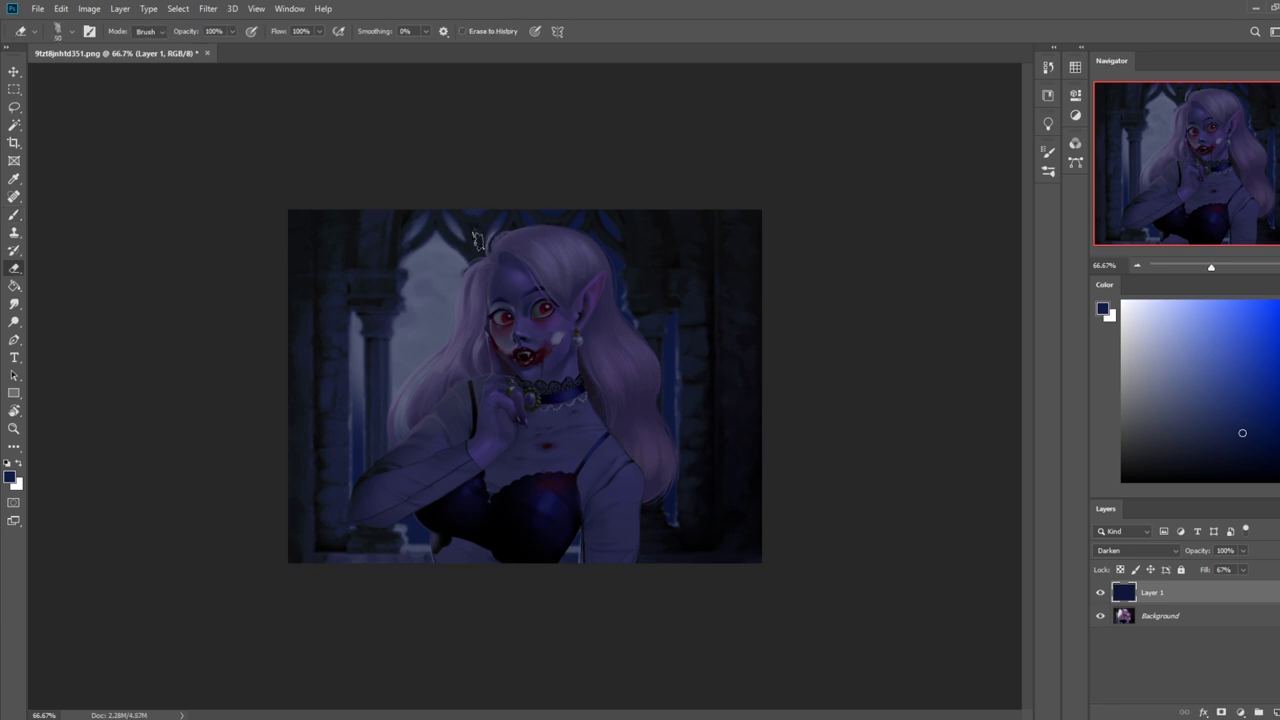
pyautogui.moveTo(450, 255)
pyautogui.mouseDown()
pyautogui.moveTo(424, 310)
pyautogui.moveTo(454, 252)
pyautogui.moveTo(423, 334)
pyautogui.moveTo(435, 312)
pyautogui.moveTo(435, 326)
pyautogui.moveTo(374, 408)
pyautogui.moveTo(398, 352)
pyautogui.moveTo(352, 440)
pyautogui.moveTo(366, 327)
pyautogui.mouseUp()
pyautogui.hotkey('ctrl', 'z')
pyautogui.hotkey('ctrl', 'z')
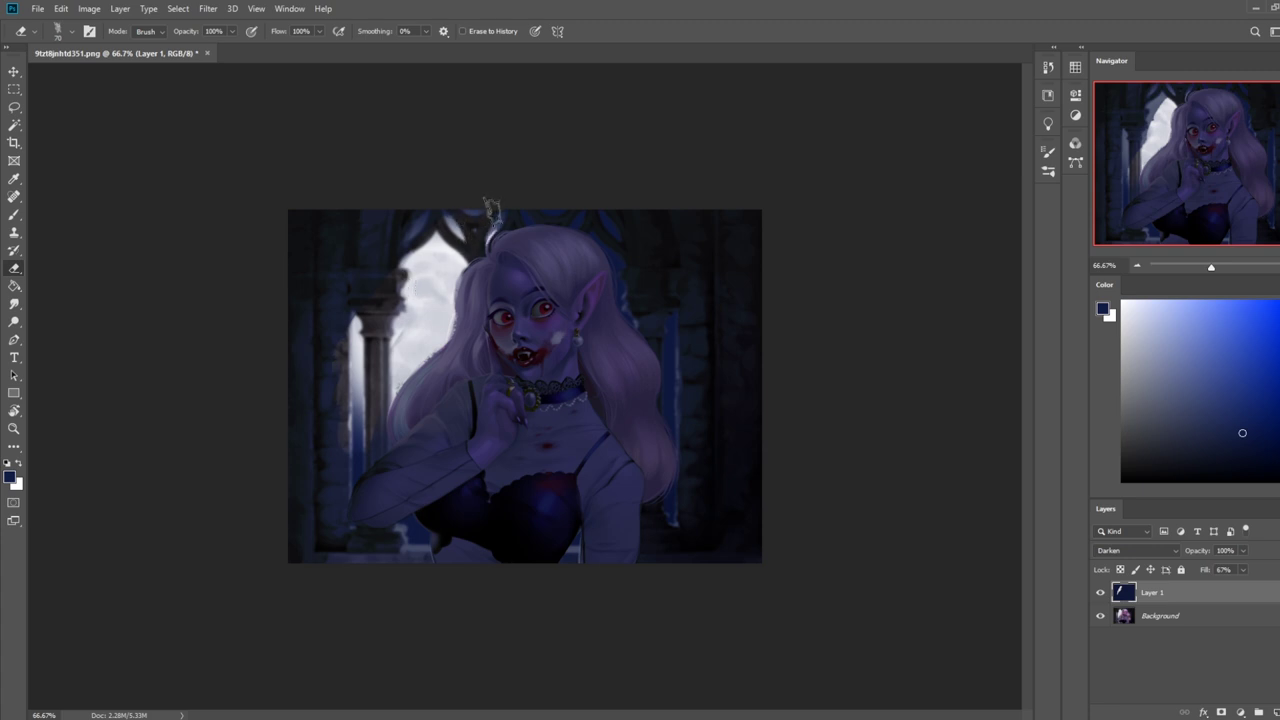
pyautogui.hotkey('ctrl', 'z')
pyautogui.moveTo(484, 210)
pyautogui.mouseDown()
pyautogui.moveTo(463, 178)
pyautogui.moveTo(346, 224)
pyautogui.moveTo(403, 271)
pyautogui.moveTo(385, 305)
pyautogui.moveTo(368, 262)
pyautogui.mouseUp()
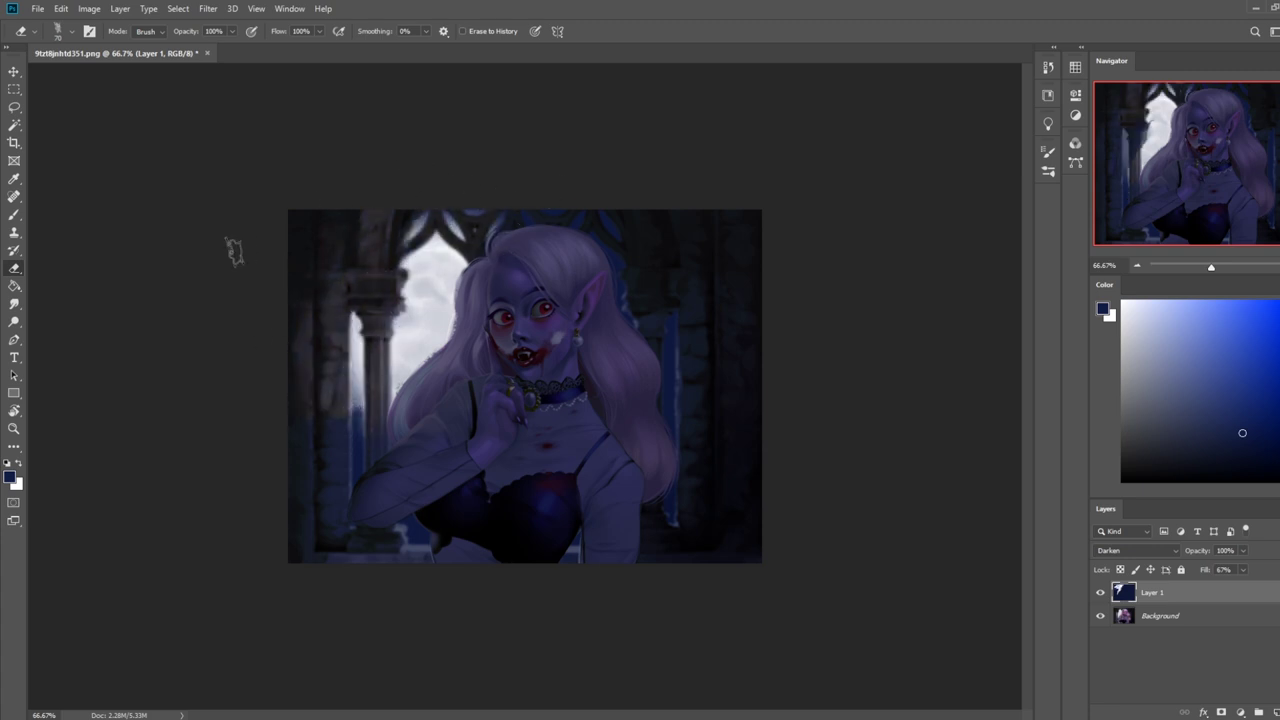
pyautogui.hotkey('ctrl', 'z')
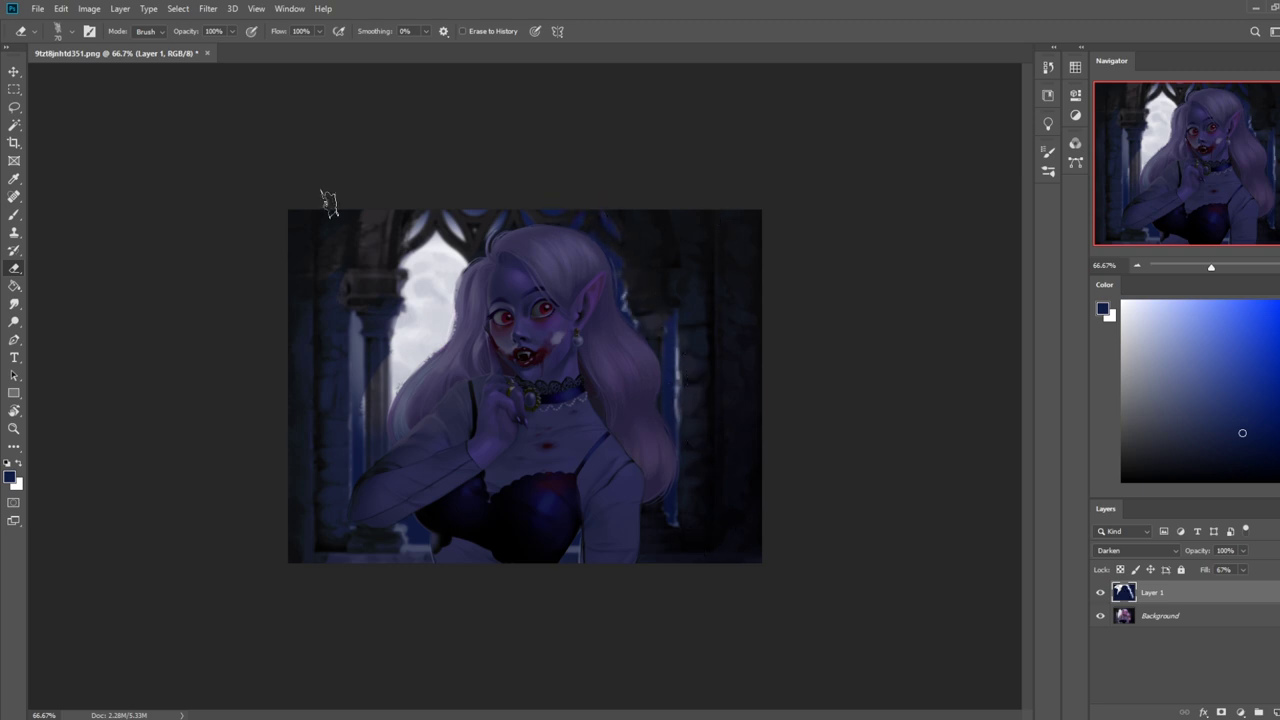
# - Erase the overlay along the narrow window gap beside the column and in the small gap beside the woman's waist
pyautogui.click(356, 320)
pyautogui.keyDown('shift'); pyautogui.click(365, 452); pyautogui.keyUp('shift')
pyautogui.click(362, 328)
pyautogui.keyDown('shift'); pyautogui.click(358, 452); pyautogui.keyUp('shift')
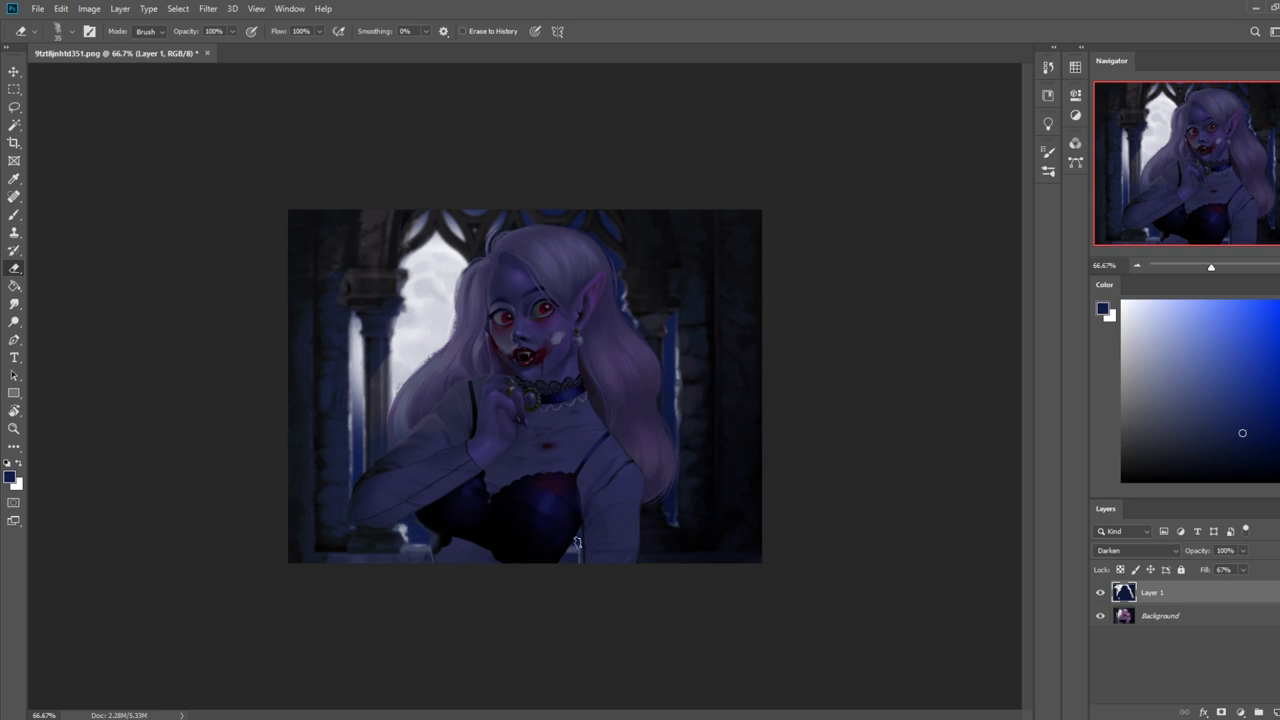
pyautogui.moveTo(568, 545); pyautogui.dragTo(571, 553)
# - Paint the sampled grey-blue down the narrow window gap beside the left column on the Background layer
pyautogui.press('b')
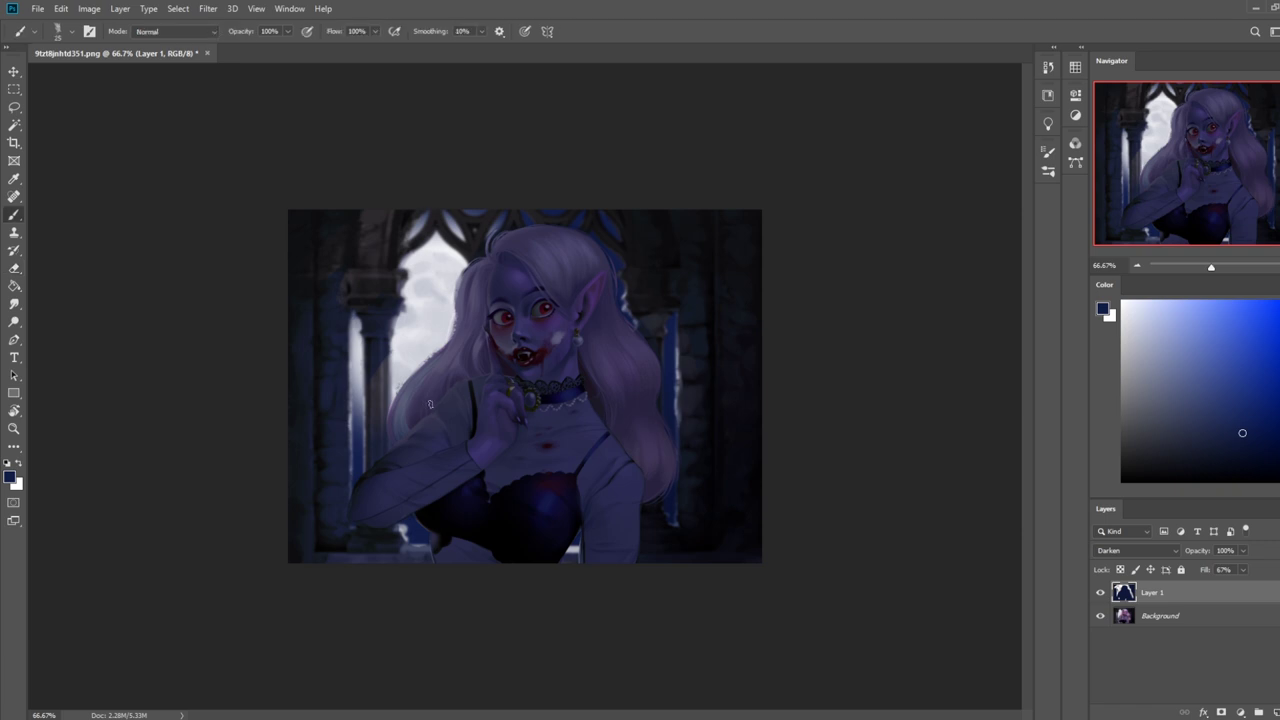
pyautogui.keyDown('alt'); pyautogui.click(362, 395); pyautogui.keyUp('alt')
pyautogui.keyDown('alt'); pyautogui.click(359, 397); pyautogui.keyUp('alt')
pyautogui.click(1188, 617)
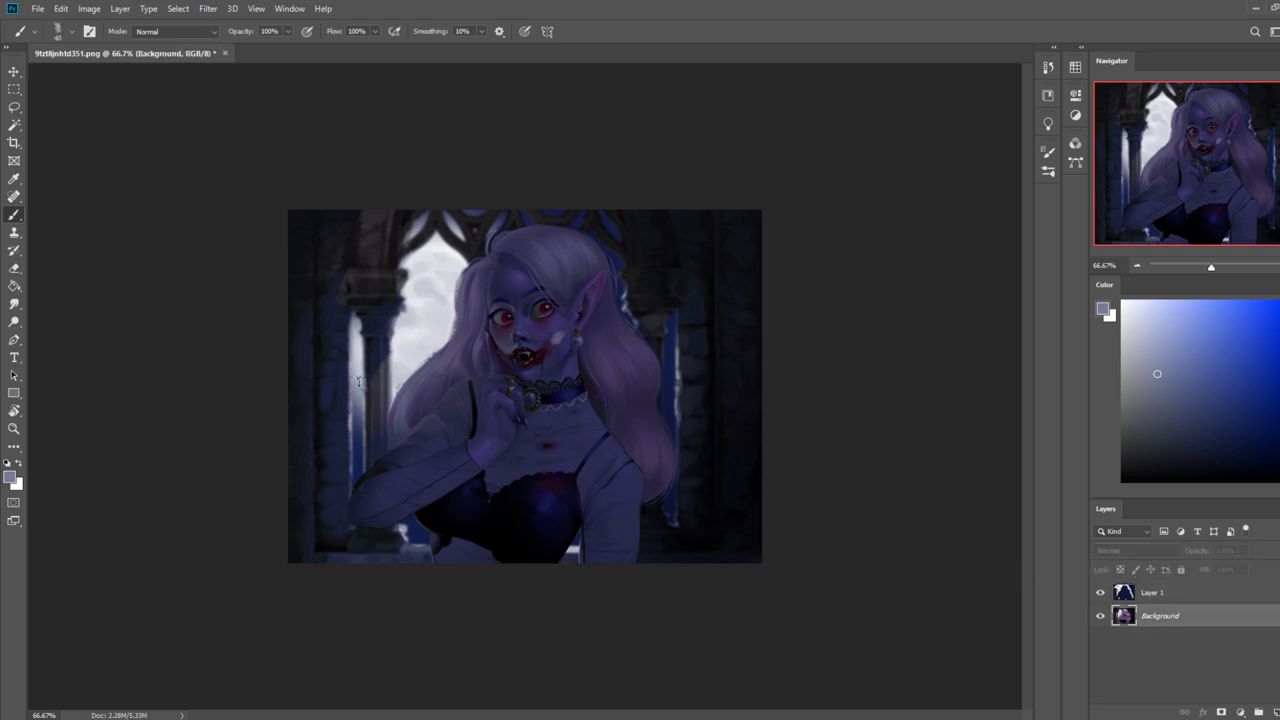
pyautogui.moveTo(359, 390); pyautogui.dragTo(357, 488)
pyautogui.hotkey('ctrl', 'z')
pyautogui.moveTo(358, 418); pyautogui.dragTo(356, 495)
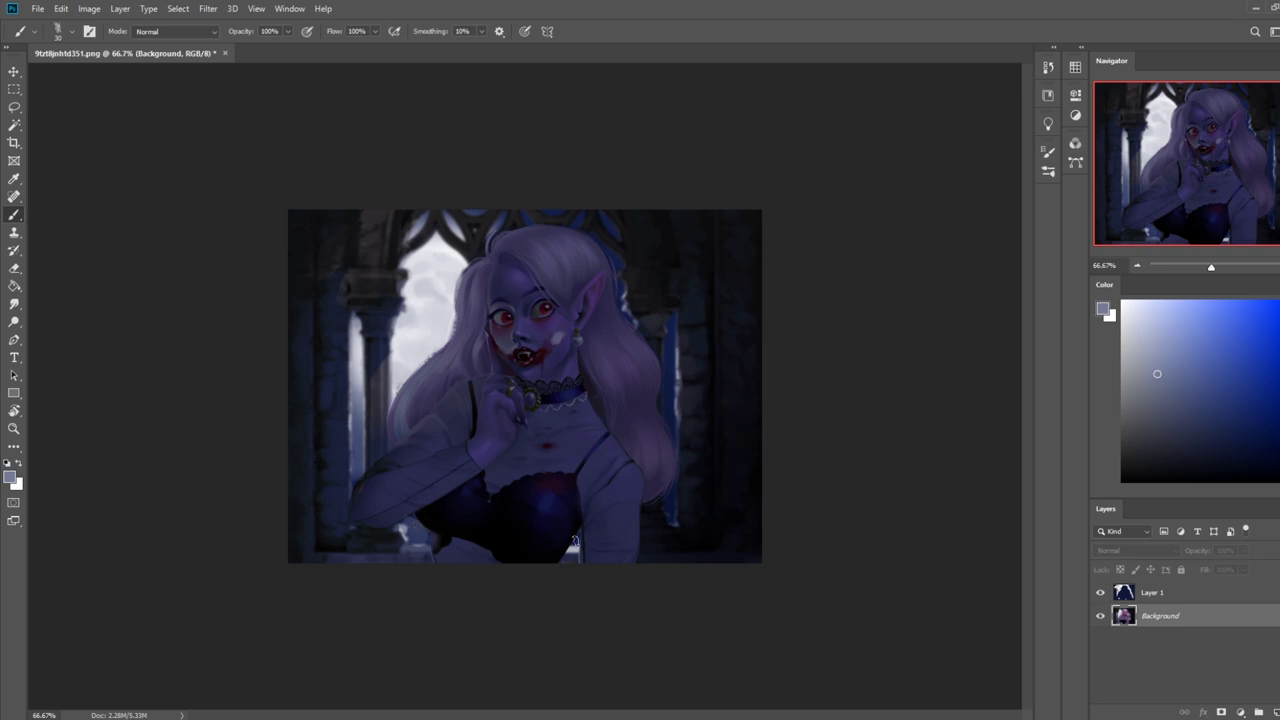
# - Try to paint grey-blue light into the narrow window strip to the right of the hair
pyautogui.keyDown('shift'); pyautogui.click(670, 342); pyautogui.keyUp('shift')
pyautogui.moveTo(670, 342); pyautogui.dragTo(665, 398)
pyautogui.hotkey('ctrl', 'z')
pyautogui.moveTo(678, 331)
pyautogui.mouseDown()
pyautogui.moveTo(660, 386)
pyautogui.moveTo(670, 426)
pyautogui.mouseUp()
pyautogui.hotkey('ctrl', 'z')
# - Hide the blue overlay layer and paint grey-blue light into the right window strip on the Background layer
pyautogui.click(1150, 592)
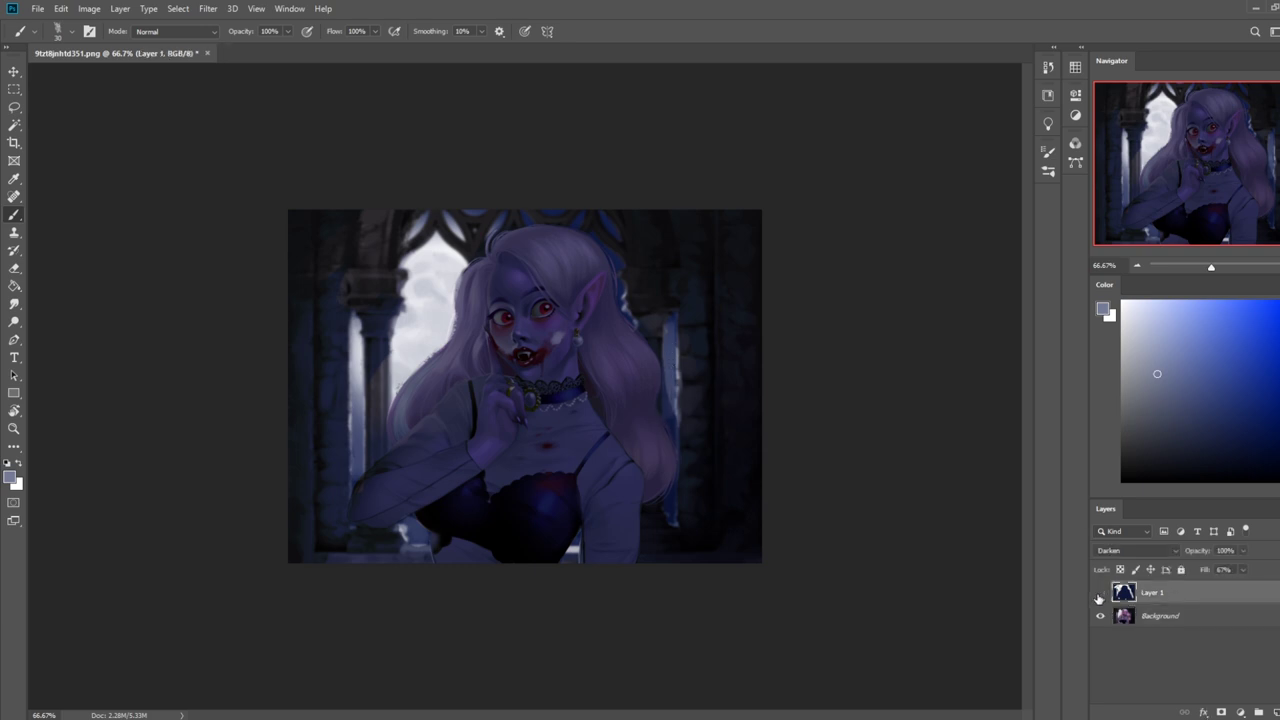
pyautogui.click(1100, 592)
pyautogui.click(1163, 616)
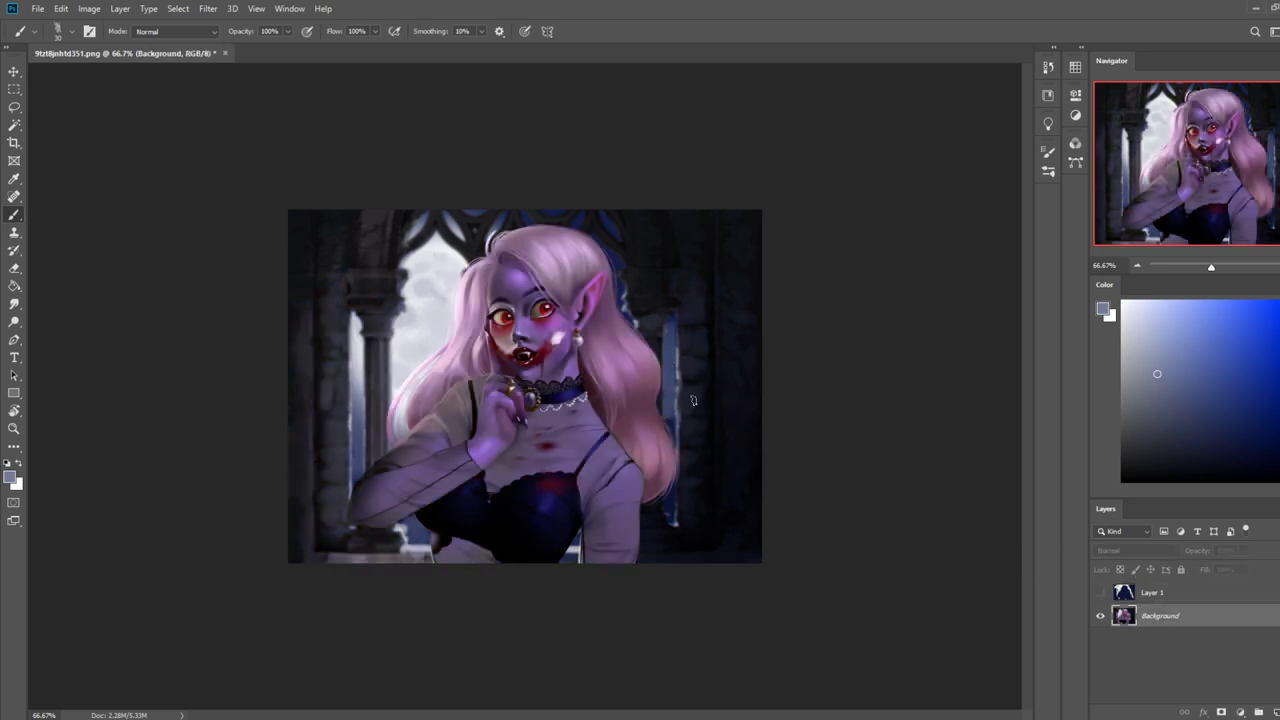
pyautogui.moveTo(670, 428); pyautogui.dragTo(672, 346)
# - Paint sampled pale greys into the arch tracery openings above and behind the head with a 10 px brush
pyautogui.press('[')
pyautogui.press('[')
pyautogui.moveTo(621, 240)
pyautogui.mouseDown()
pyautogui.moveTo(604, 218)
pyautogui.moveTo(576, 213)
pyautogui.moveTo(584, 223)
pyautogui.mouseUp()
pyautogui.keyDown('alt'); pyautogui.click(619, 231); pyautogui.keyUp('alt')
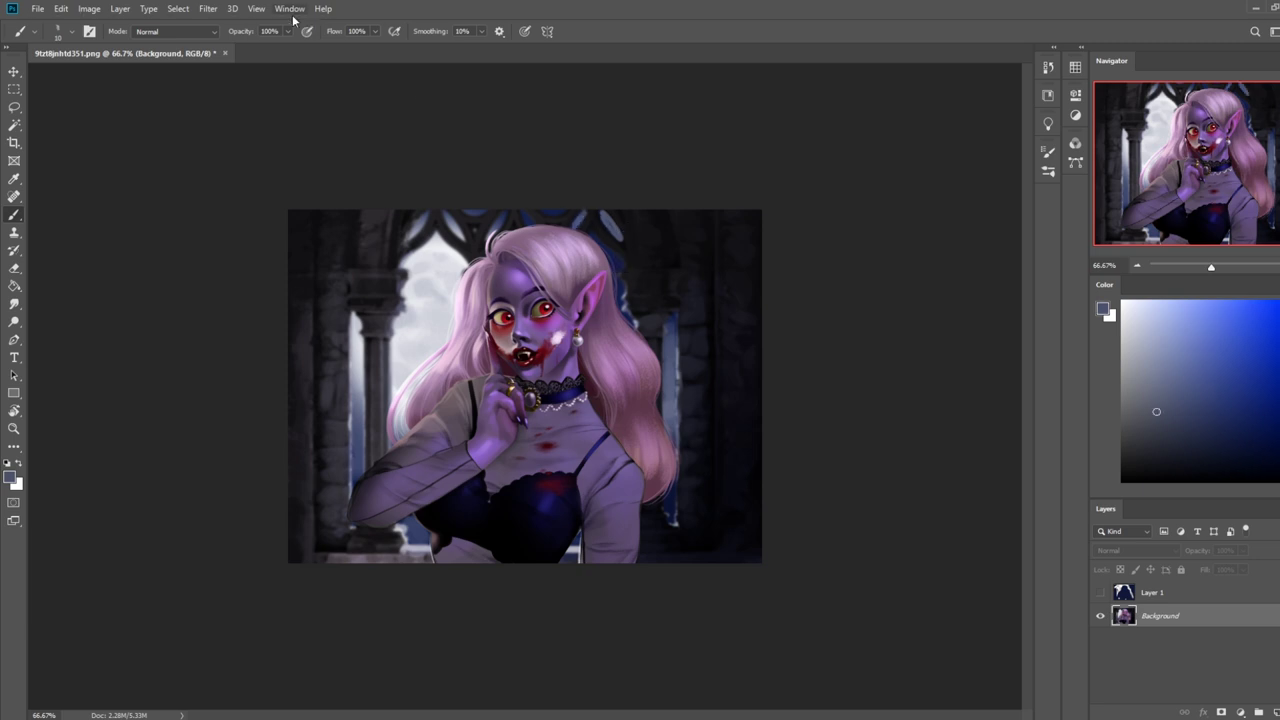
pyautogui.moveTo(542, 210)
pyautogui.mouseDown()
pyautogui.moveTo(562, 214)
pyautogui.moveTo(538, 210)
pyautogui.moveTo(550, 213)
pyautogui.moveTo(530, 225)
pyautogui.mouseUp()
pyautogui.press('alt')
pyautogui.keyDown('alt'); pyautogui.click(464, 224); pyautogui.keyUp('alt')
pyautogui.moveTo(466, 212); pyautogui.dragTo(490, 212)
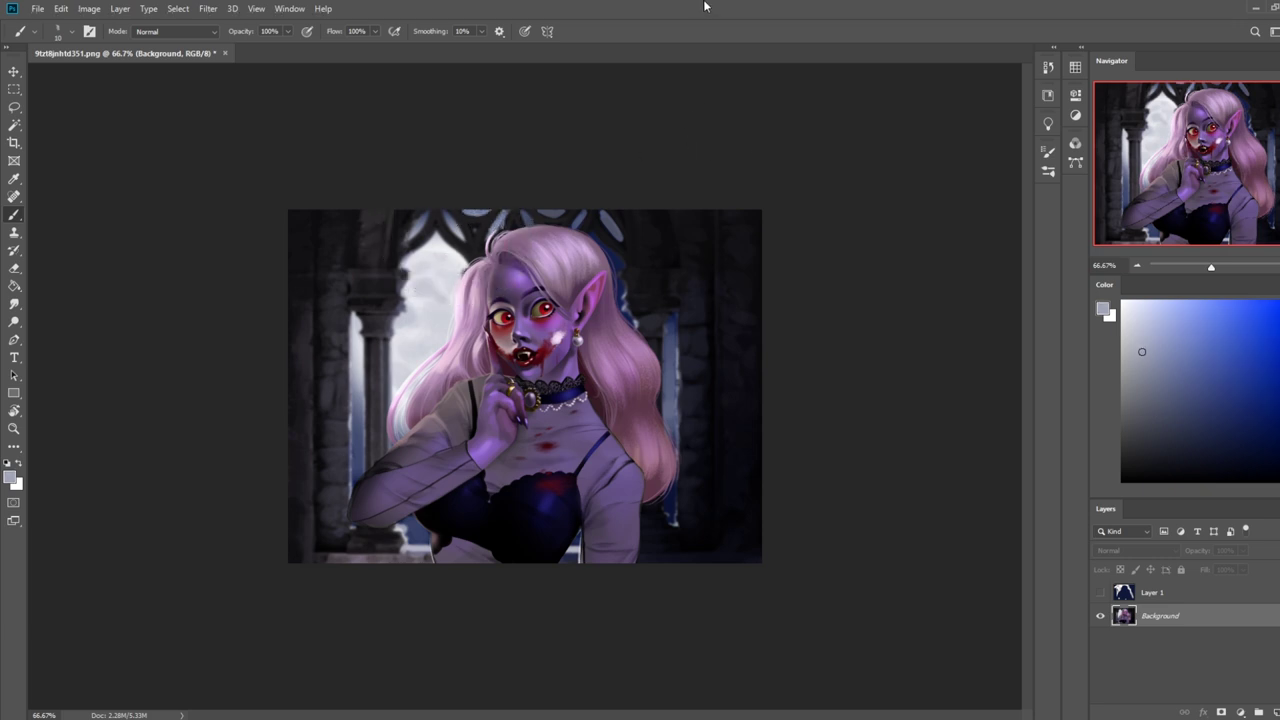
# - Show the blue overlay layer again and reduce its fill to 40%
pyautogui.click(1101, 592)
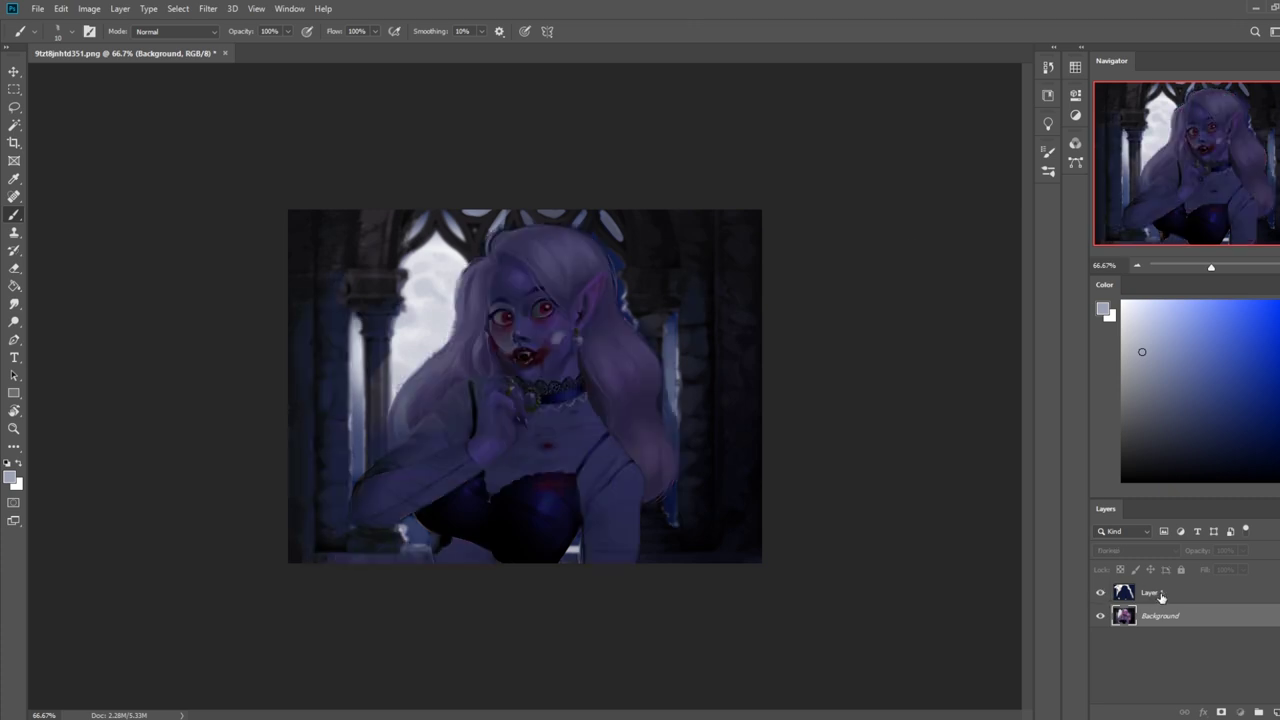
pyautogui.click(1160, 595)
pyautogui.click(1244, 571)
pyautogui.click(1235, 587)
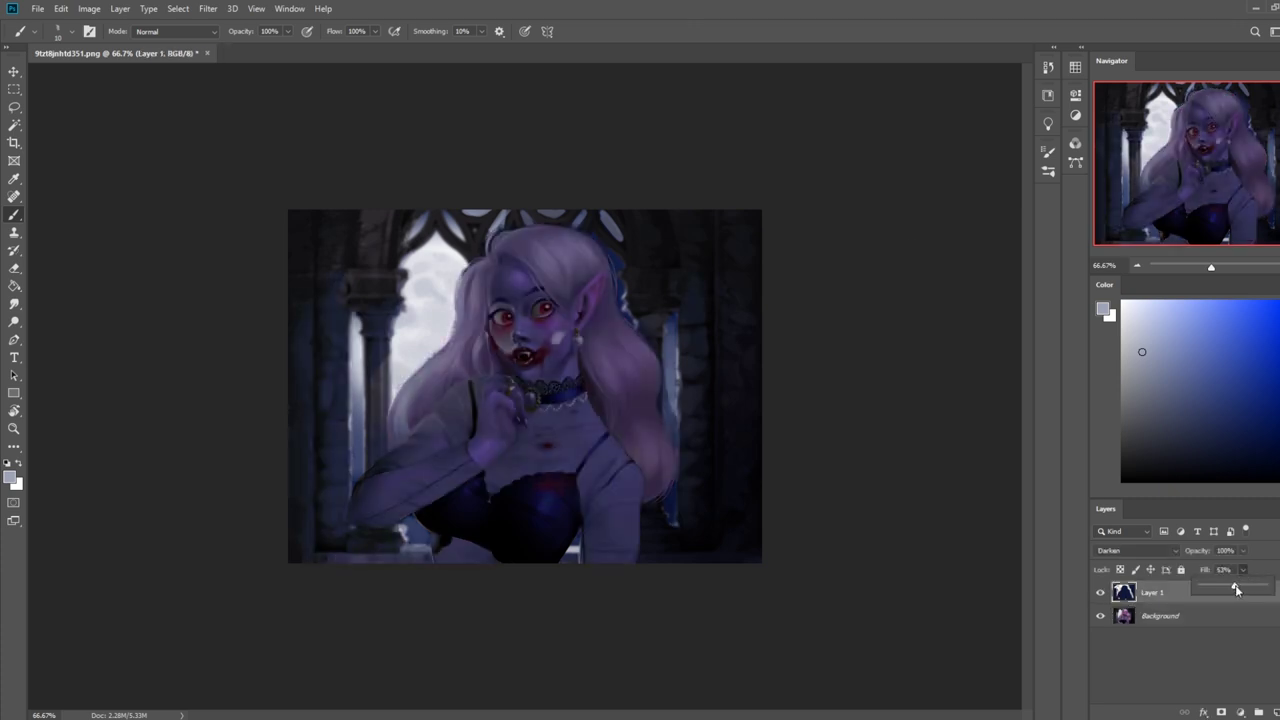
pyautogui.moveTo(1236, 589); pyautogui.dragTo(1237, 589)
pyautogui.moveTo(1225, 584); pyautogui.dragTo(1221, 586)
pyautogui.hotkey('ctrl', '-')
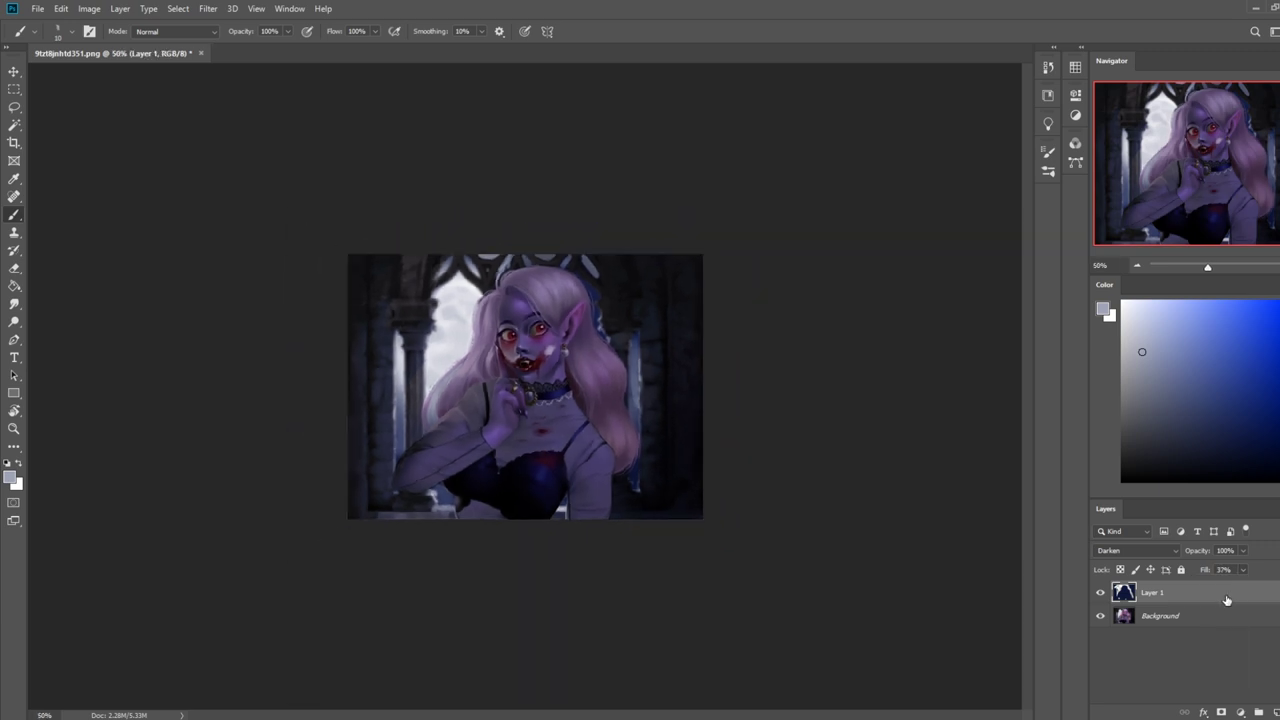
pyautogui.click(1242, 571)
pyautogui.moveTo(1247, 592); pyautogui.dragTo(1252, 591)
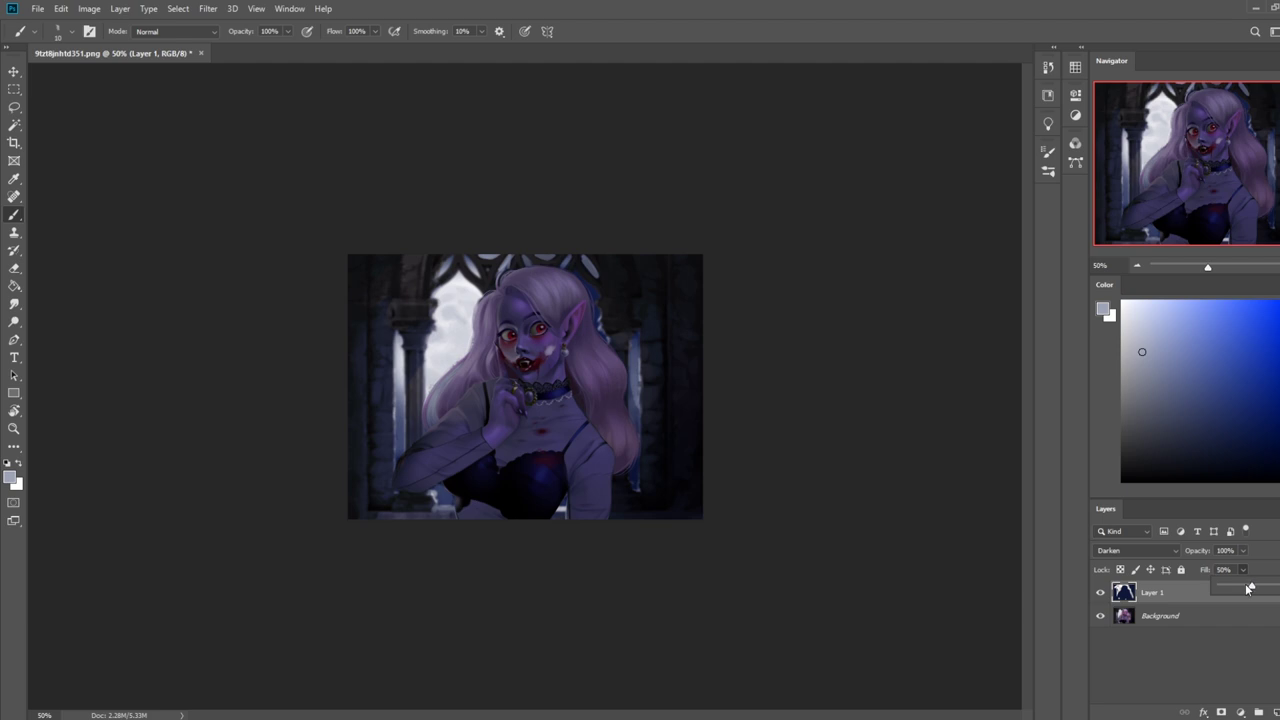
pyautogui.moveTo(1248, 588); pyautogui.dragTo(1248, 598)
# - Merge the blue overlay layer down into the Background
pyautogui.rightClick(1185, 593)
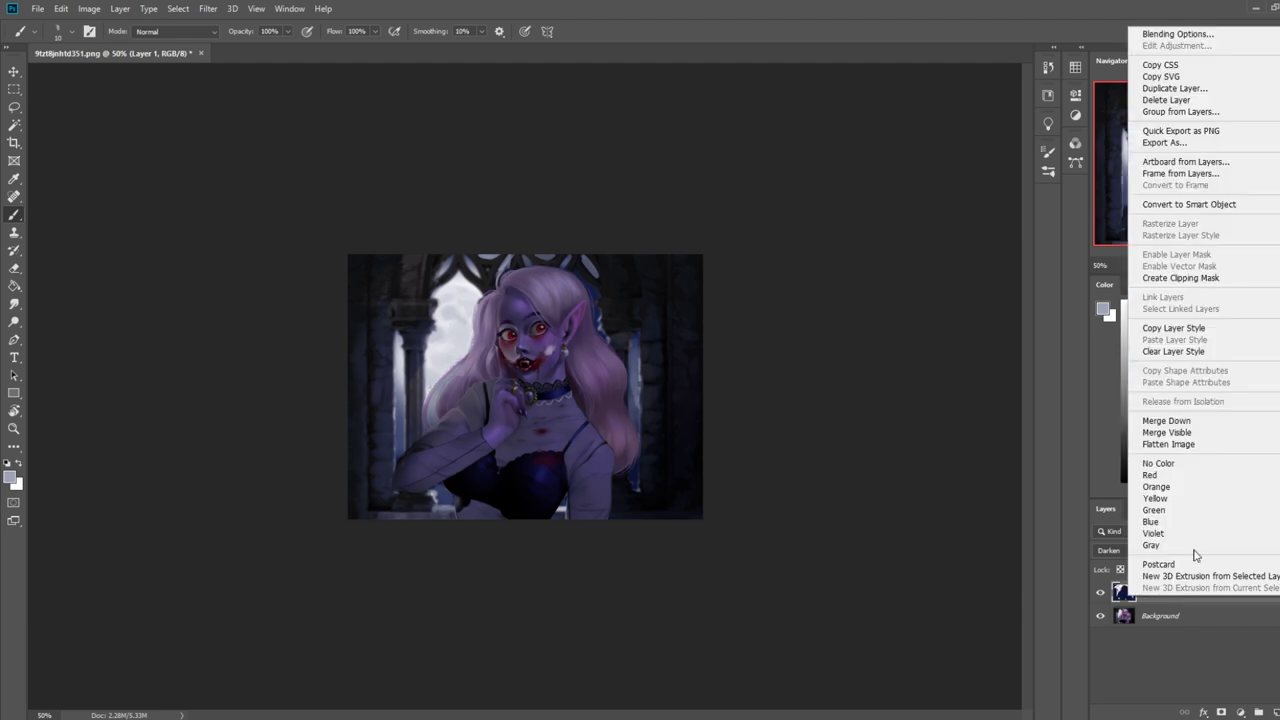
pyautogui.click(1240, 419)
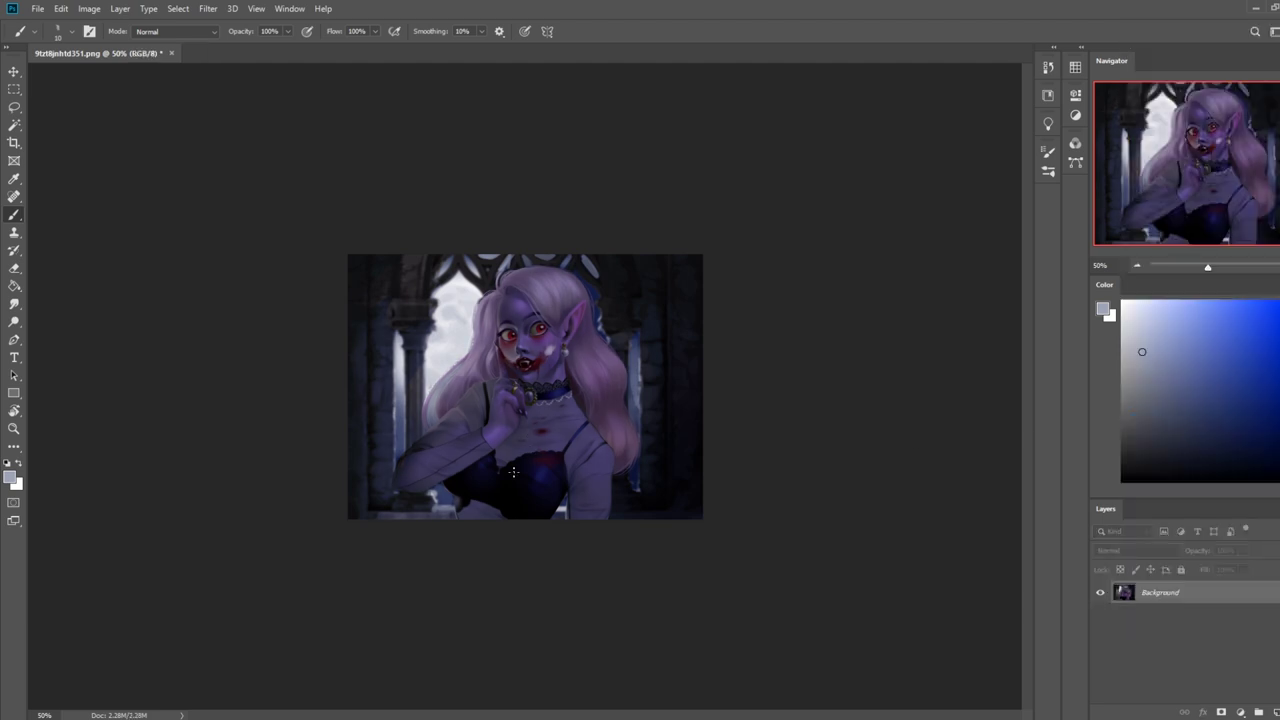
pyautogui.keyDown('alt'); pyautogui.click(461, 349); pyautogui.keyUp('alt')
pyautogui.hotkey('ctrl', 'z')
pyautogui.hotkey('ctrl', 'a')
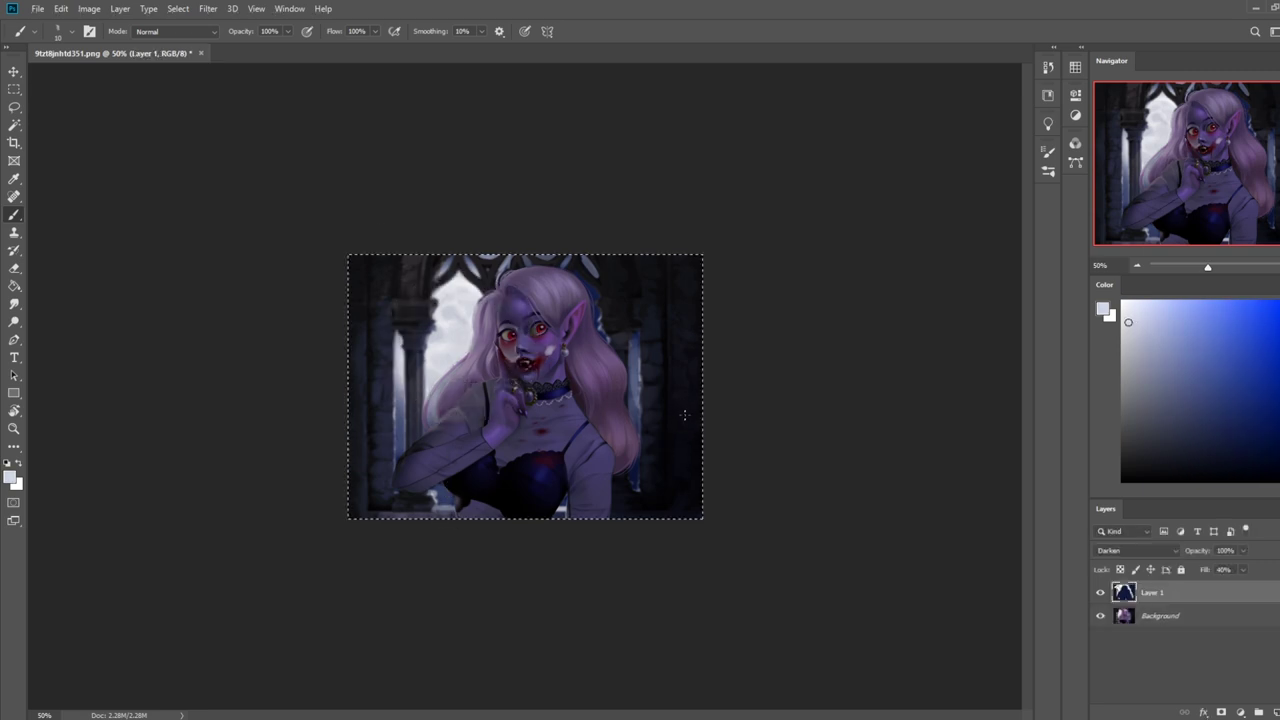
pyautogui.rightClick(1185, 595)
pyautogui.click(1200, 420)
# - Choose a large soft brush preset, add a new layer, sample the pale window colour and enlarge the brush to 1000 px
pyautogui.rightClick(581, 361)
pyautogui.click(612, 369)
pyautogui.rightClick(584, 366)
pyautogui.click(486, 376)
pyautogui.click(1276, 712)
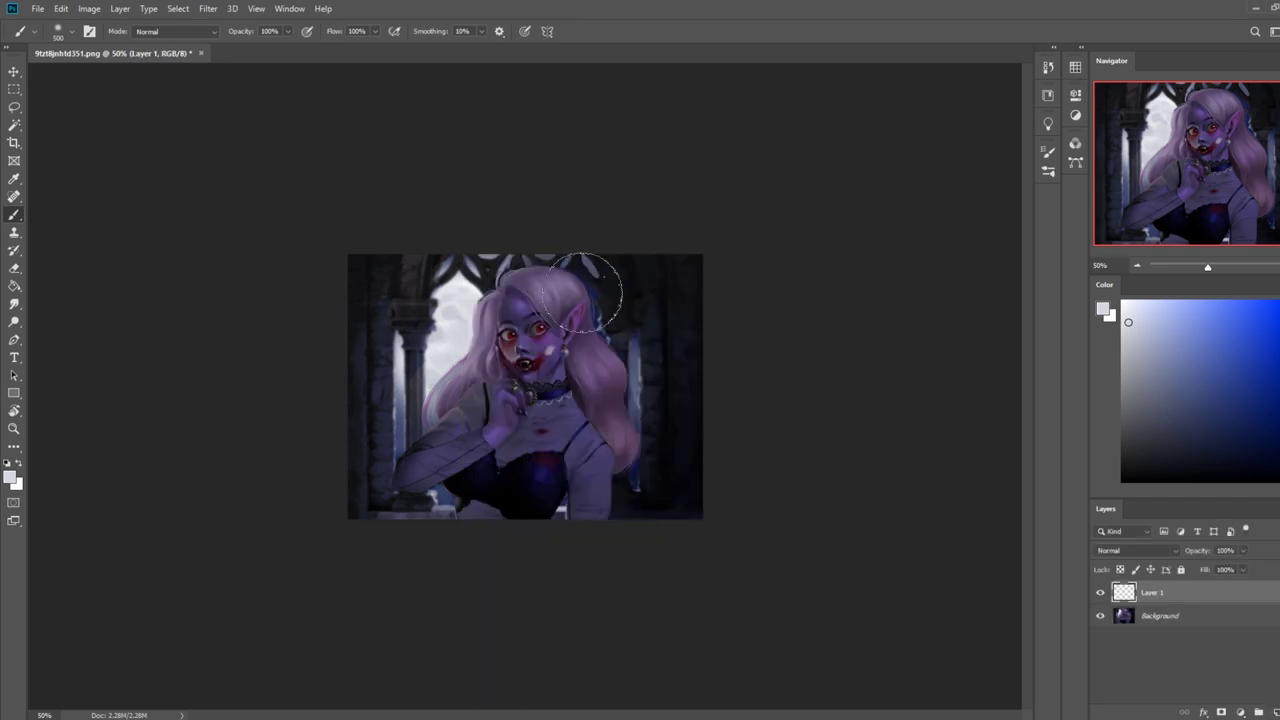
pyautogui.keyDown('alt'); pyautogui.click(464, 326); pyautogui.keyUp('alt')
pyautogui.press(']')
pyautogui.press(']')
pyautogui.press(']')
pyautogui.press(']')
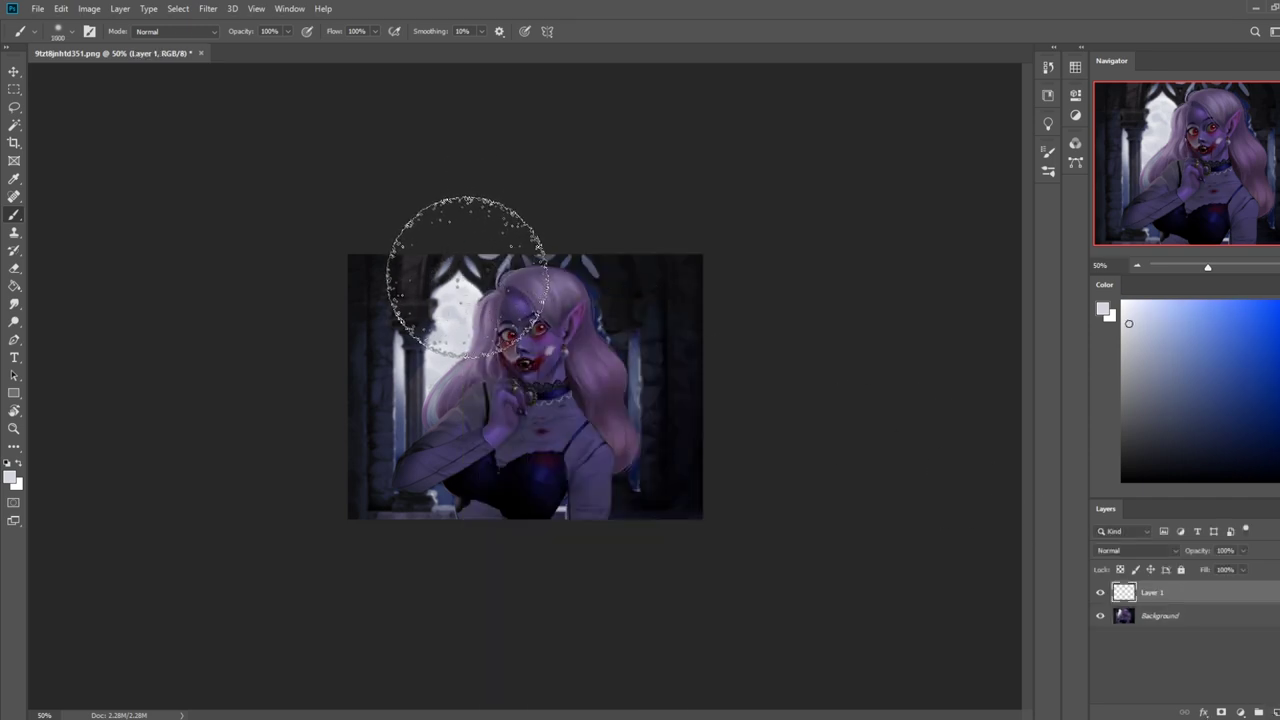
# - Try dabbing a pale glow over the top of the window arch
pyautogui.click(482, 258)
pyautogui.click(499, 247)
pyautogui.click(482, 258)
pyautogui.hotkey('ctrl', 'z')
# - Set the brush mode to Soft Light and paint a pale moonlight glow over the upper window and arch
pyautogui.press(']')
pyautogui.click(175, 31)
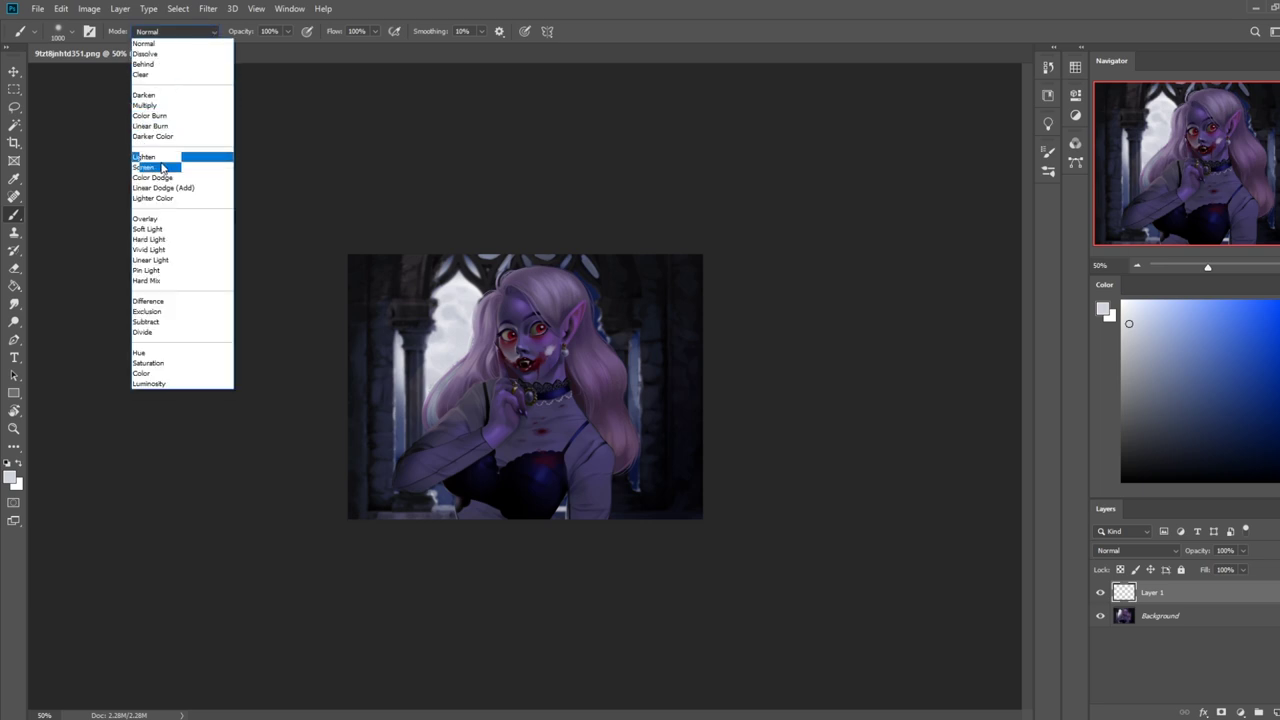
pyautogui.click(168, 229)
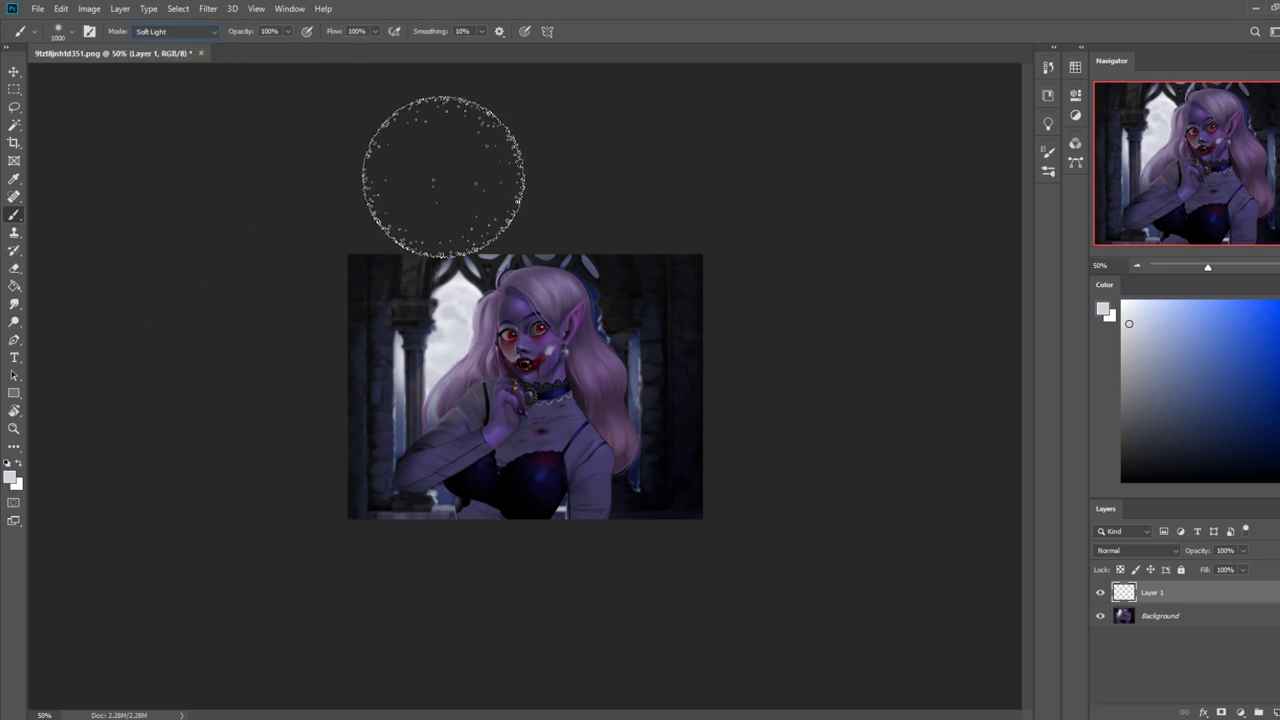
pyautogui.keyDown('alt'); pyautogui.click(470, 272); pyautogui.keyUp('alt')
pyautogui.moveTo(472, 255); pyautogui.dragTo(821, 114)
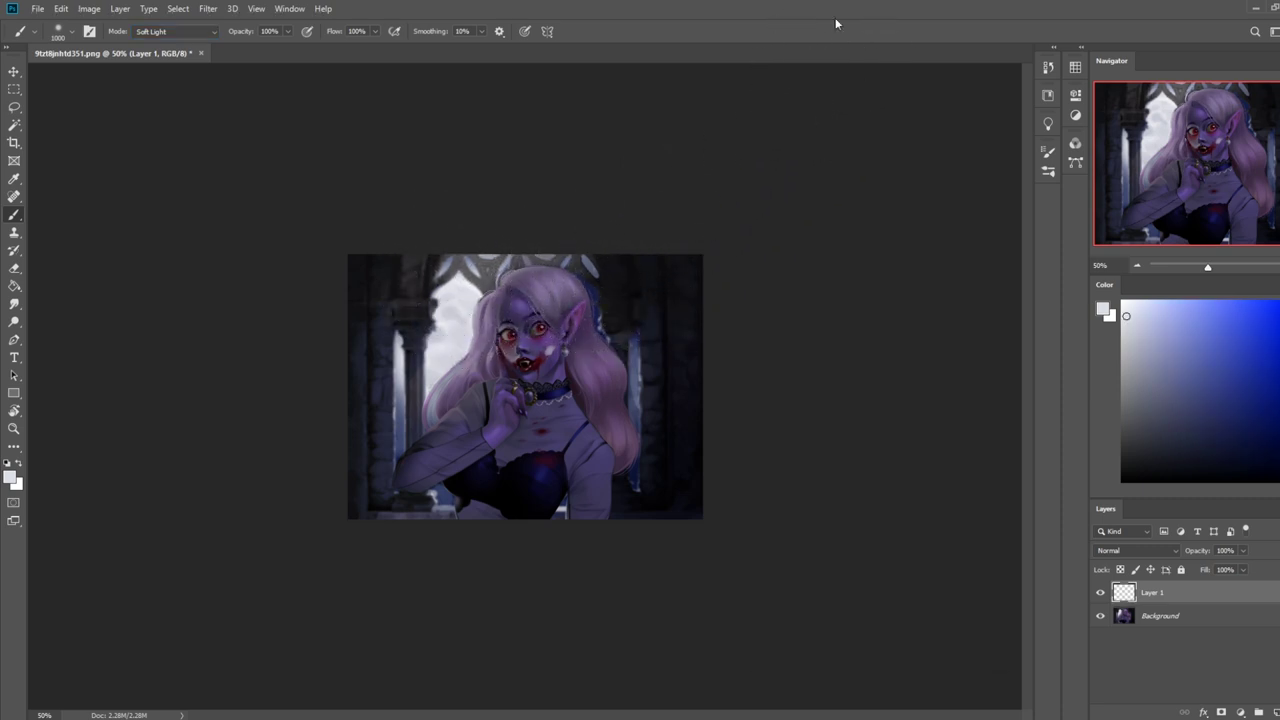
pyautogui.hotkey('ctrl', 'z')
pyautogui.keyDown('alt'); pyautogui.click(457, 320); pyautogui.keyUp('alt')
pyautogui.moveTo(456, 290)
pyautogui.mouseDown()
pyautogui.moveTo(468, 258)
pyautogui.moveTo(466, 279)
pyautogui.moveTo(497, 243)
pyautogui.mouseUp()
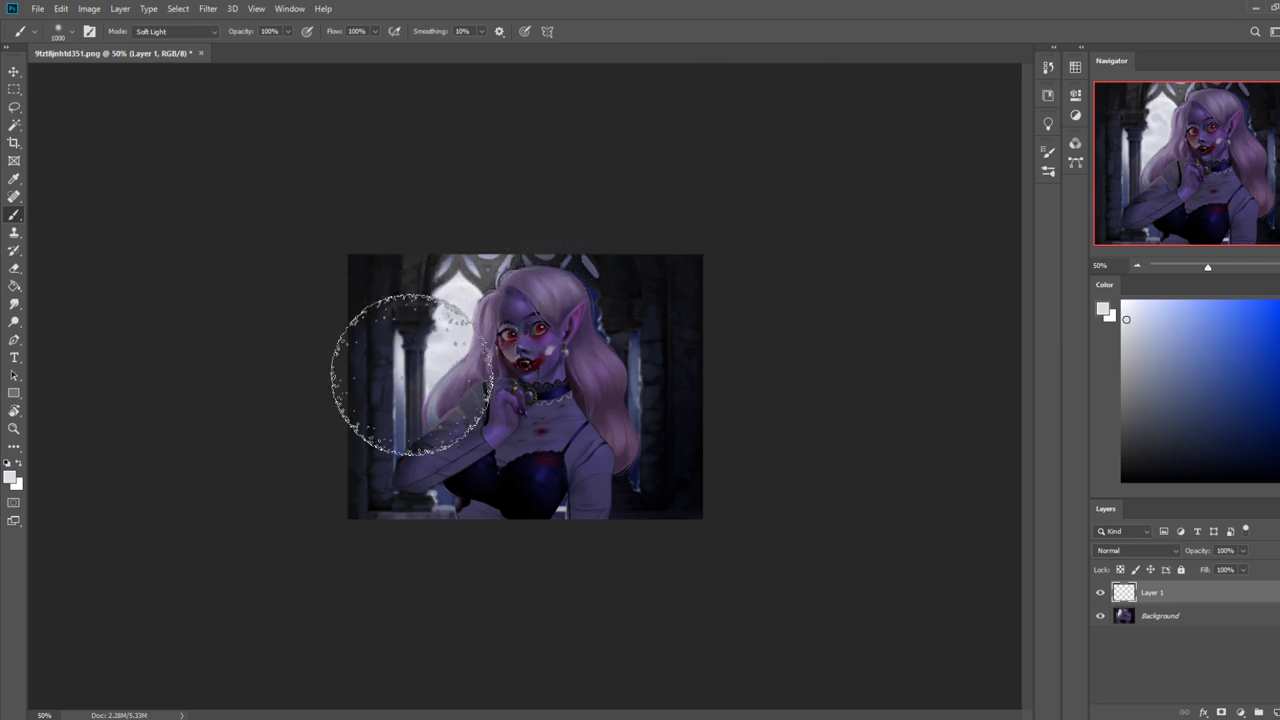
# - Try adding more pale glow around the base of the left column
pyautogui.moveTo(431, 496)
pyautogui.mouseDown()
pyautogui.moveTo(402, 509)
pyautogui.moveTo(436, 505)
pyautogui.moveTo(401, 519)
pyautogui.moveTo(440, 508)
pyautogui.mouseUp()
pyautogui.hotkey('ctrl', 'z')
pyautogui.hotkey('ctrl', 'z')
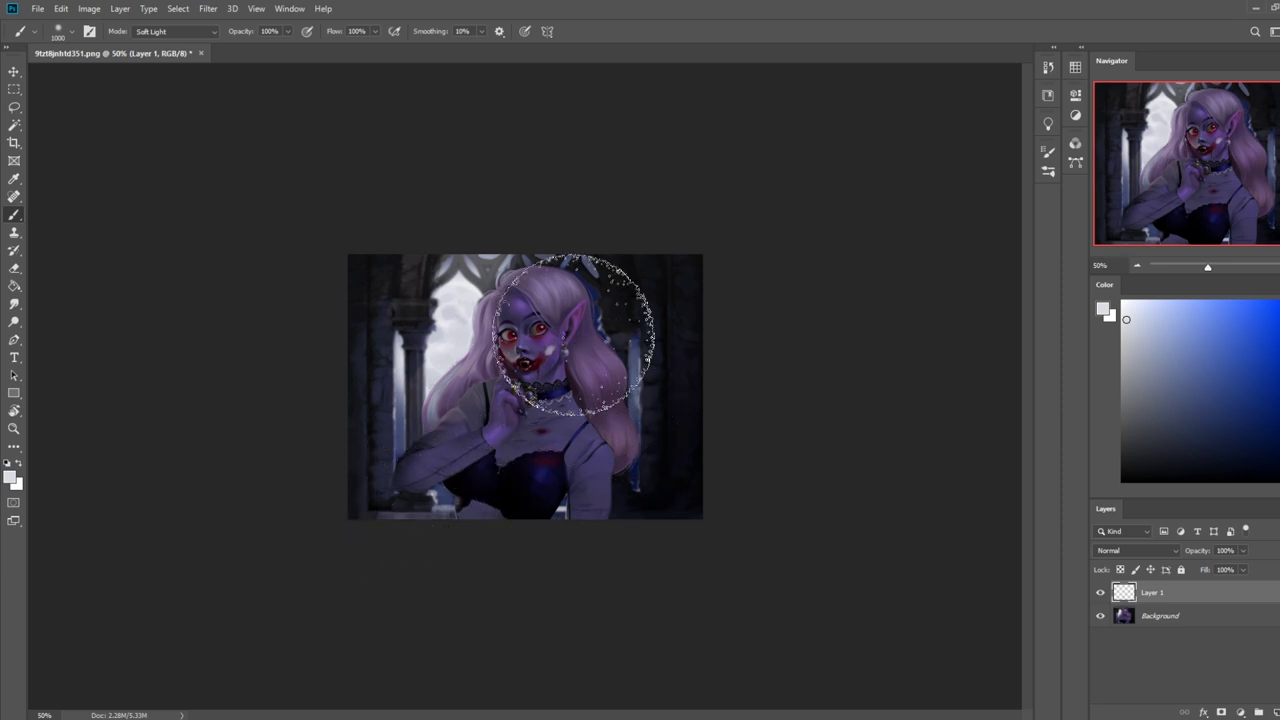
# - Reduce the brush to 200 px and try a glow stroke beside the woman's lower right side
pyautogui.press('[')
pyautogui.press('[')
pyautogui.press('[')
pyautogui.press('[')
pyautogui.press('[')
pyautogui.press('[')
pyautogui.press('[')
pyautogui.press('[')
pyautogui.press('[')
pyautogui.press('[')
pyautogui.press('[')
pyautogui.press('[')
pyautogui.press('[')
pyautogui.moveTo(625, 480); pyautogui.dragTo(619, 522)
pyautogui.hotkey('ctrl', 'z')
# - Lower the brush opacity to 46% and try a fainter glow stroke beside the woman's lower right side
pyautogui.click(288, 31)
pyautogui.click(254, 46)
pyautogui.moveTo(639, 505); pyautogui.dragTo(622, 482)
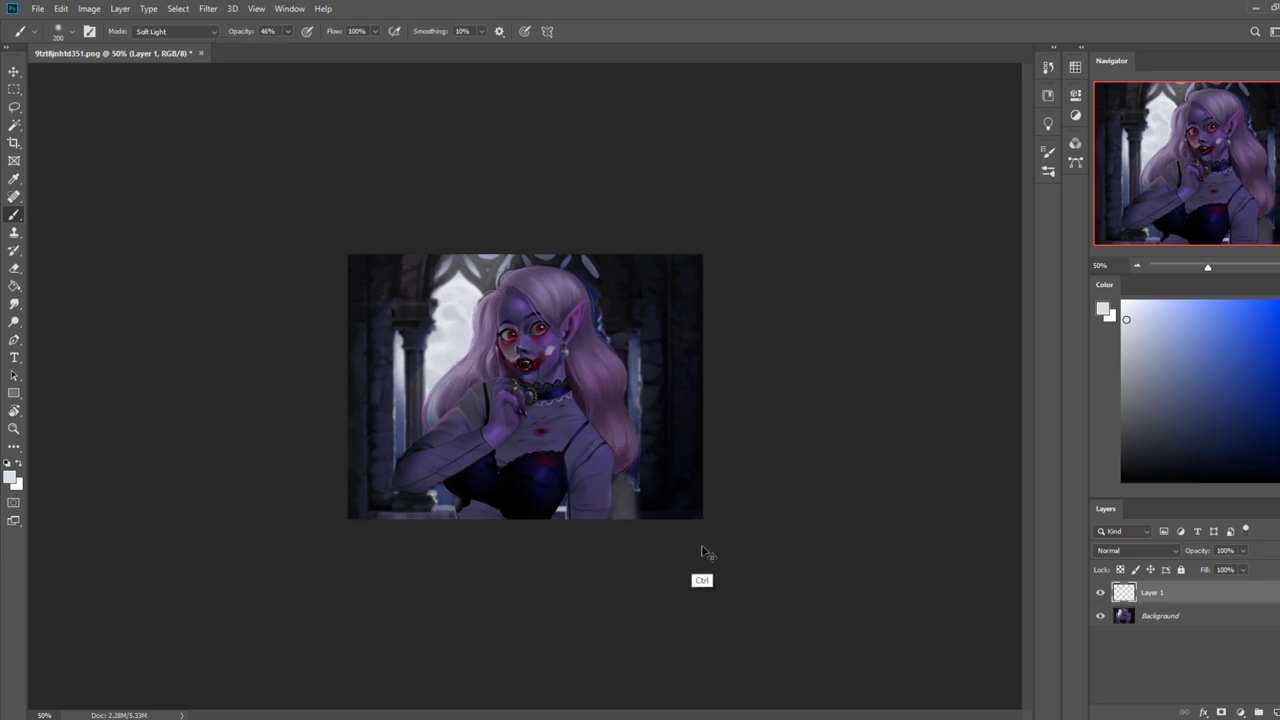
pyautogui.hotkey('ctrl', 'z')
# - Enlarge the brush to 700 px and sample the pale colour of the moonlit window
pyautogui.press(']')
pyautogui.press(']')
pyautogui.press(']')
pyautogui.press(']')
pyautogui.press(']')
pyautogui.press(']')
pyautogui.press(']')
pyautogui.press(']')
pyautogui.press(']')
pyautogui.press(']')
pyautogui.keyDown('alt'); pyautogui.click(455, 314); pyautogui.keyUp('alt')
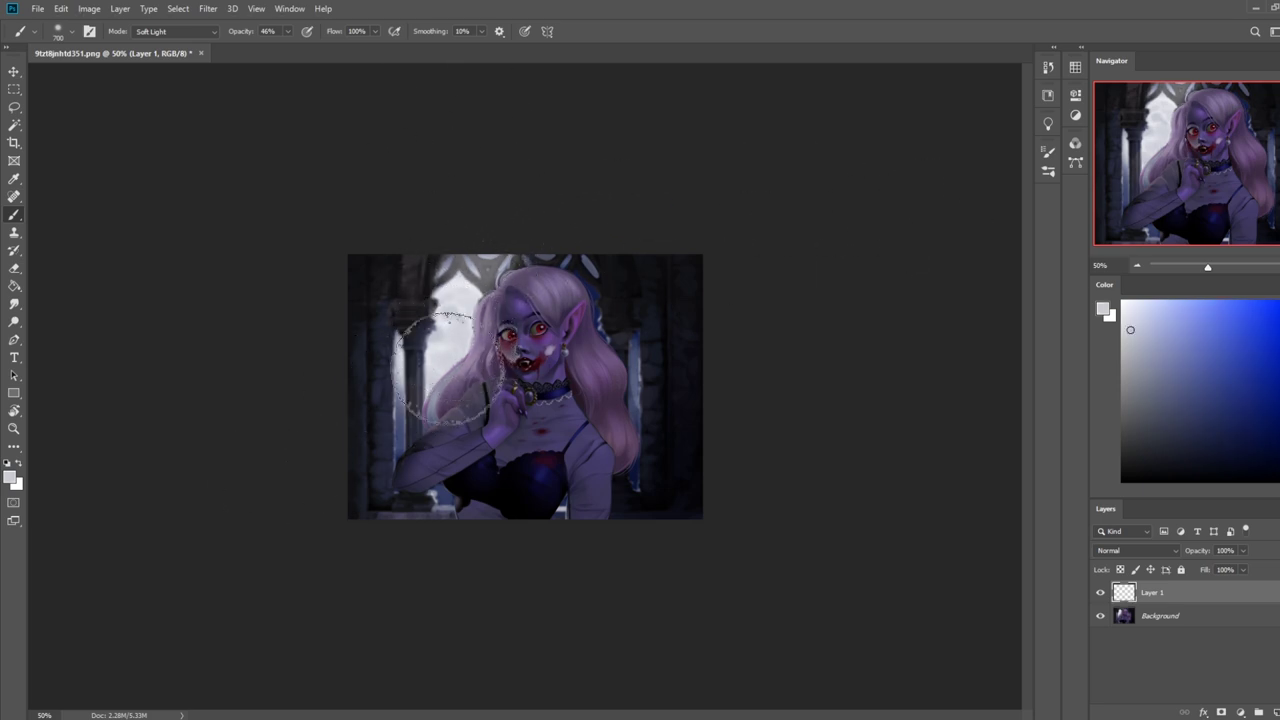
# - Sample the dark navy of the dress strap and merge the glow layer down into the background
pyautogui.hotkey('ctrl', '-')
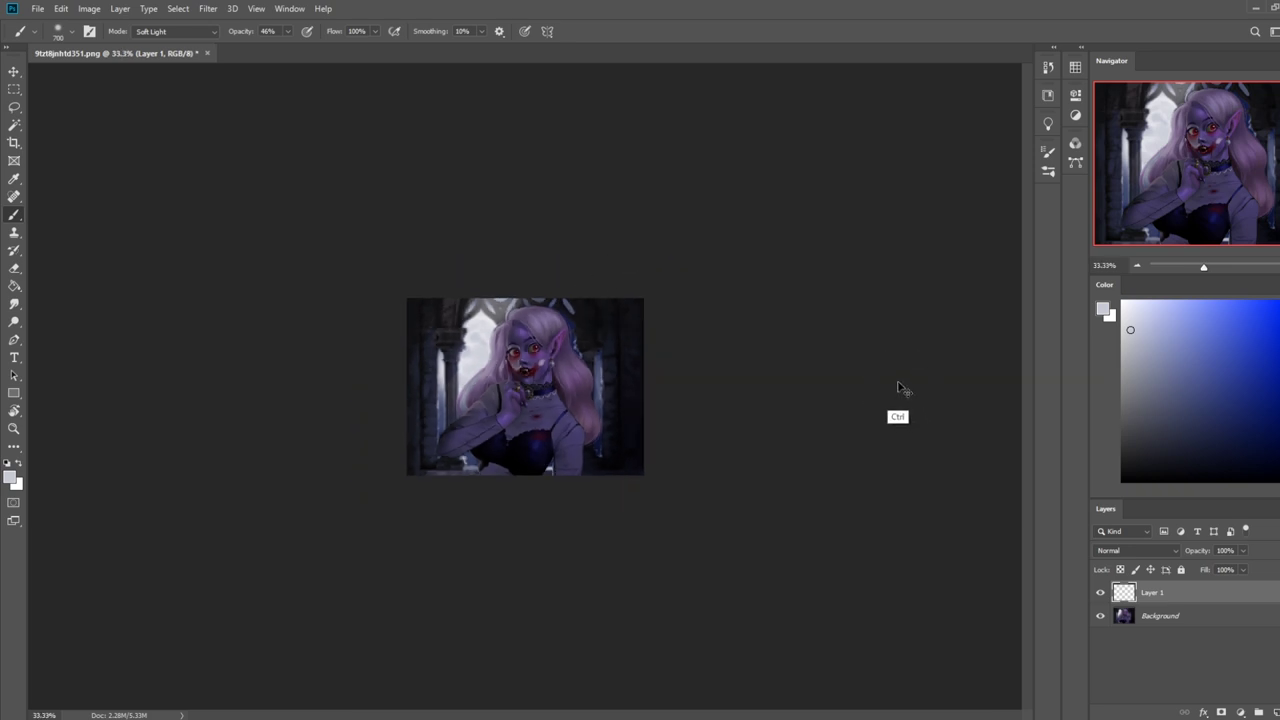
pyautogui.hotkey('ctrl', '+')
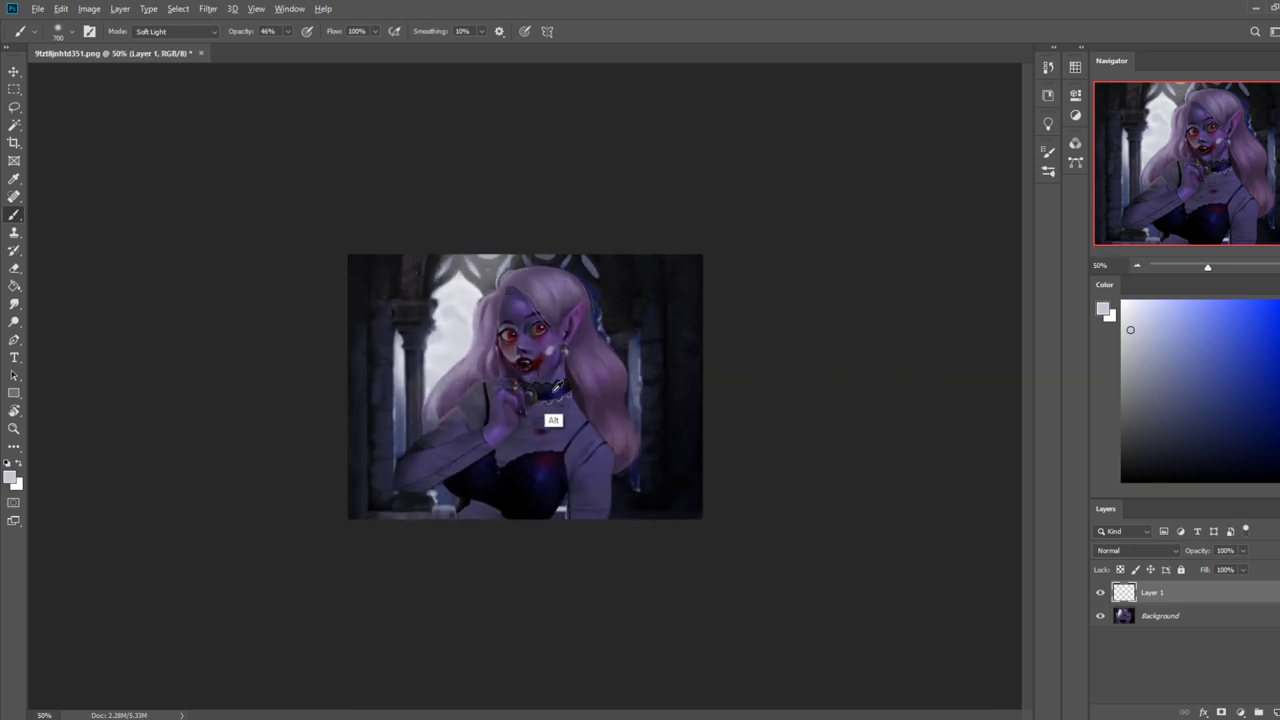
pyautogui.keyDown('alt'); pyautogui.click(585, 425); pyautogui.keyUp('alt')
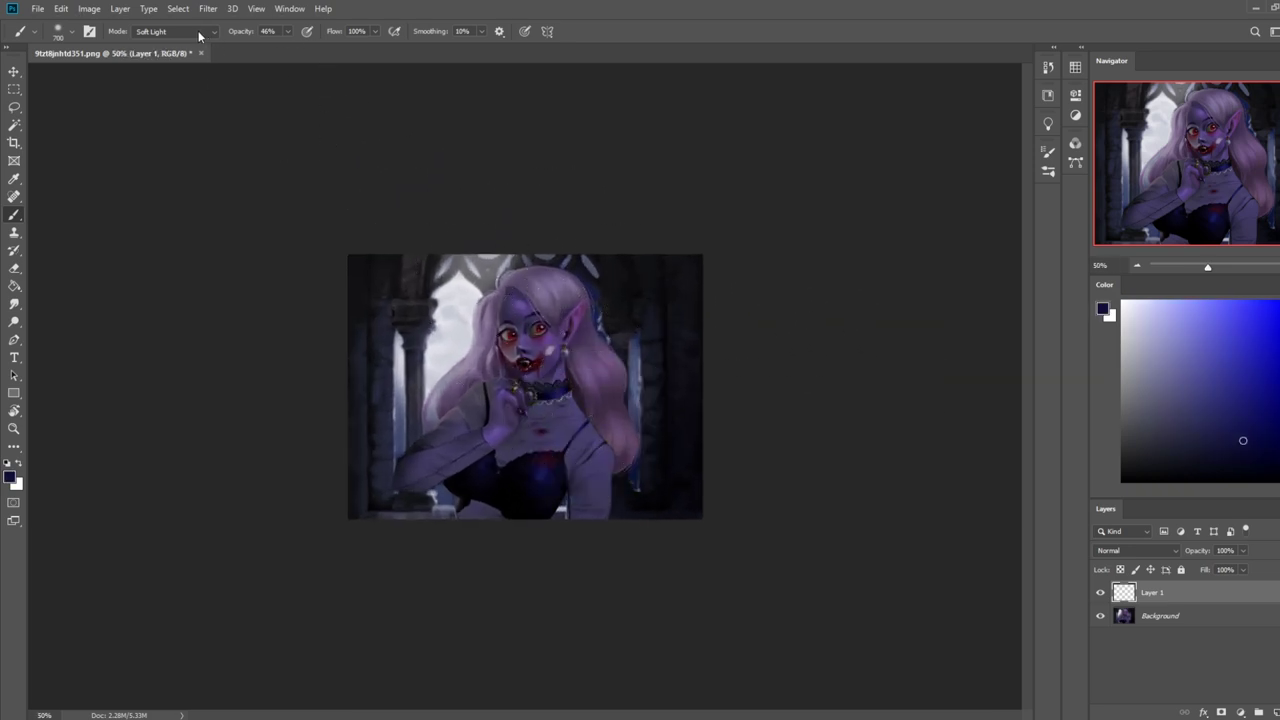
pyautogui.click(198, 34)
pyautogui.click(1180, 595)
pyautogui.rightClick(1180, 597)
pyautogui.click(1150, 428)
# - Set the brush blend mode to Color and sample dark blue from the choker for tinting the shadows
pyautogui.click(208, 36)
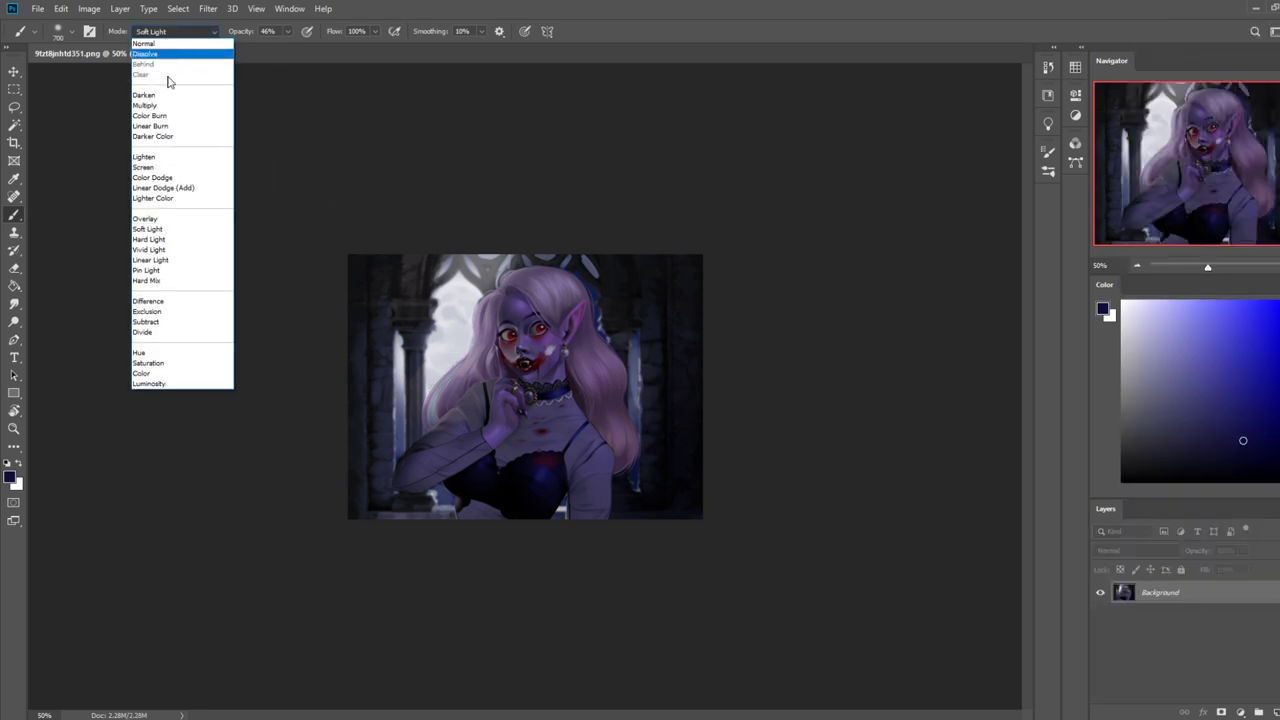
pyautogui.click(157, 366)
pyautogui.keyDown('alt'); pyautogui.click(567, 395); pyautogui.keyUp('alt')
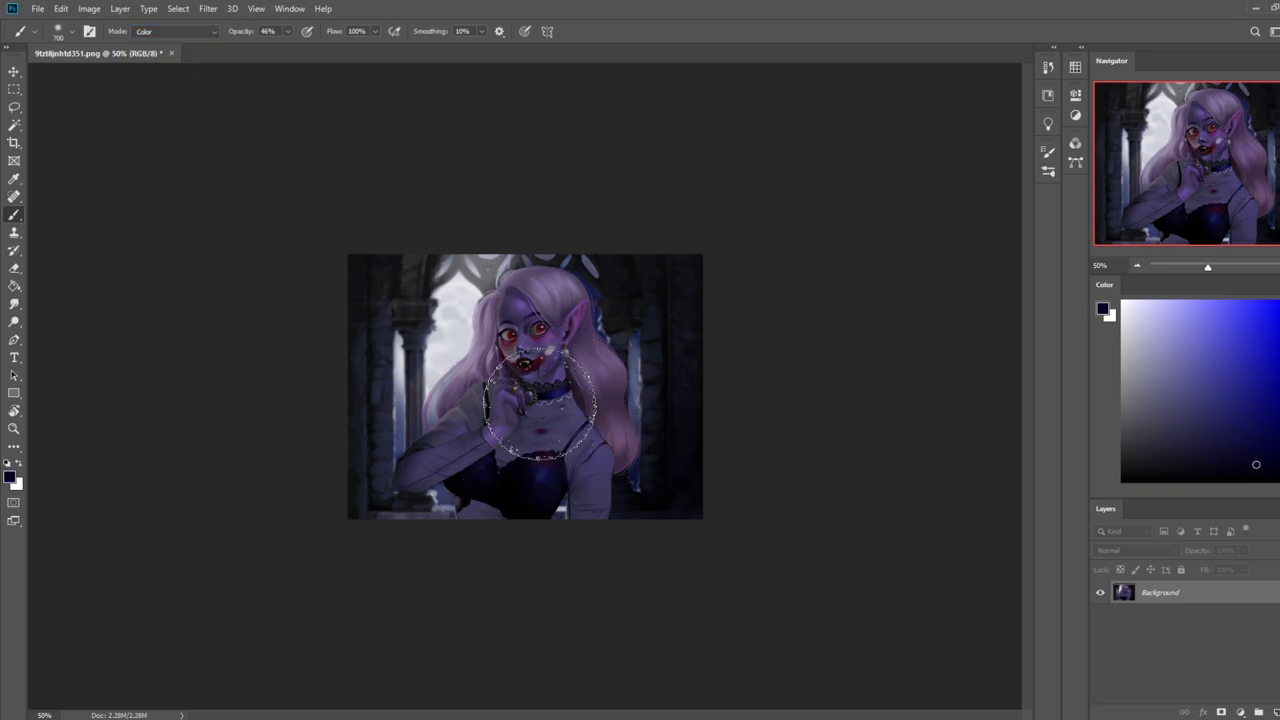
pyautogui.keyDown('alt'); pyautogui.click(570, 387); pyautogui.keyUp('alt')
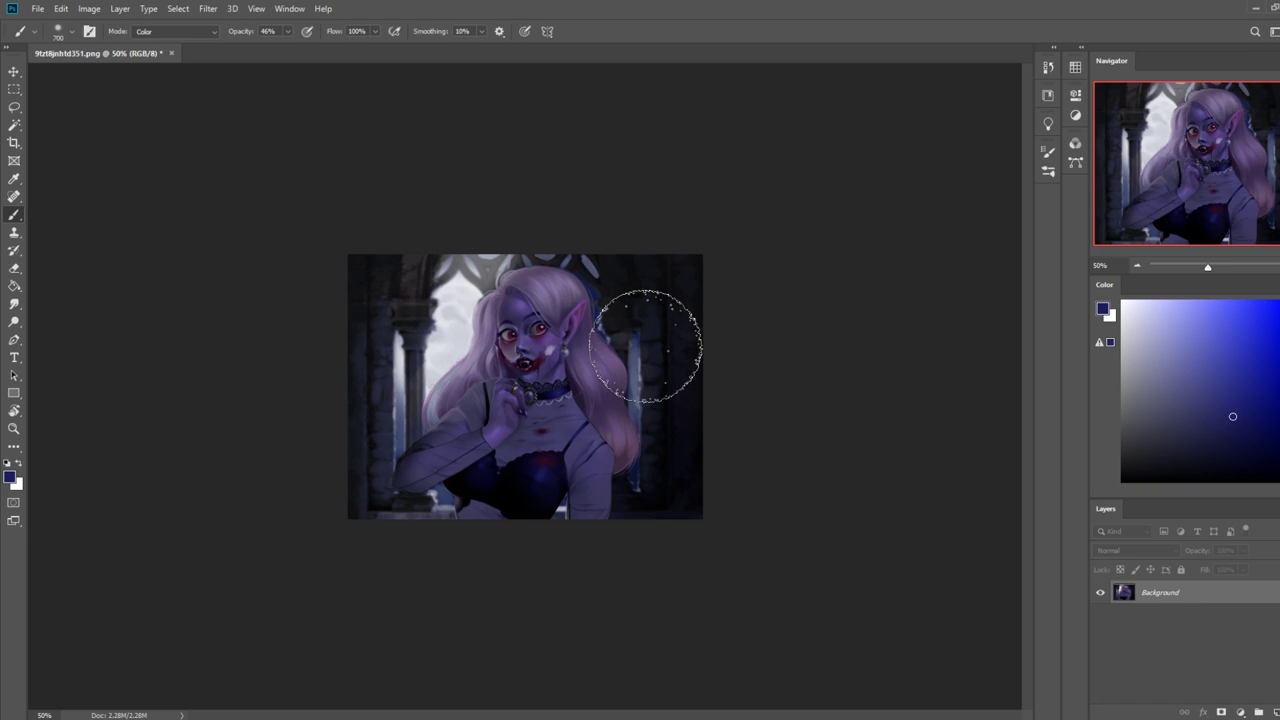
# - Choose a small sketching brush, sample the pale colour of the moonlit window and set the blend mode to Normal
pyautogui.rightClick(498, 354)
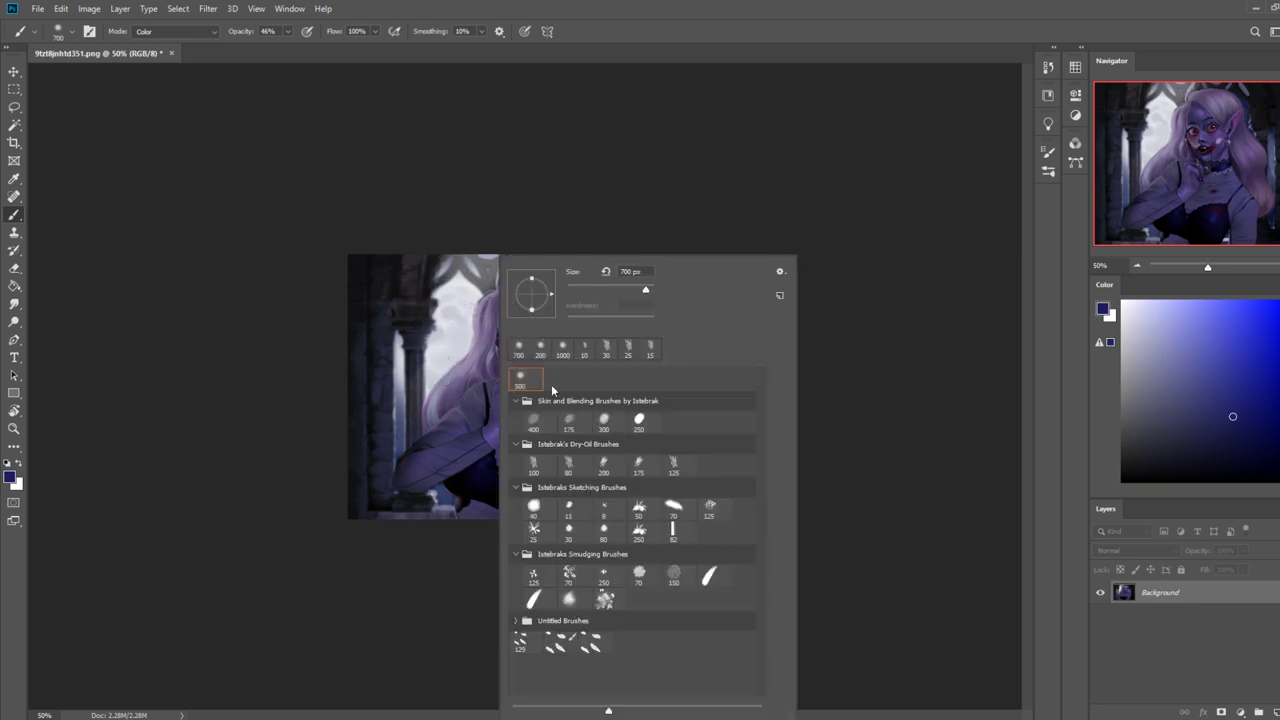
pyautogui.click(568, 532)
pyautogui.click(897, 360)
pyautogui.keyDown('alt'); pyautogui.click(462, 364); pyautogui.keyUp('alt')
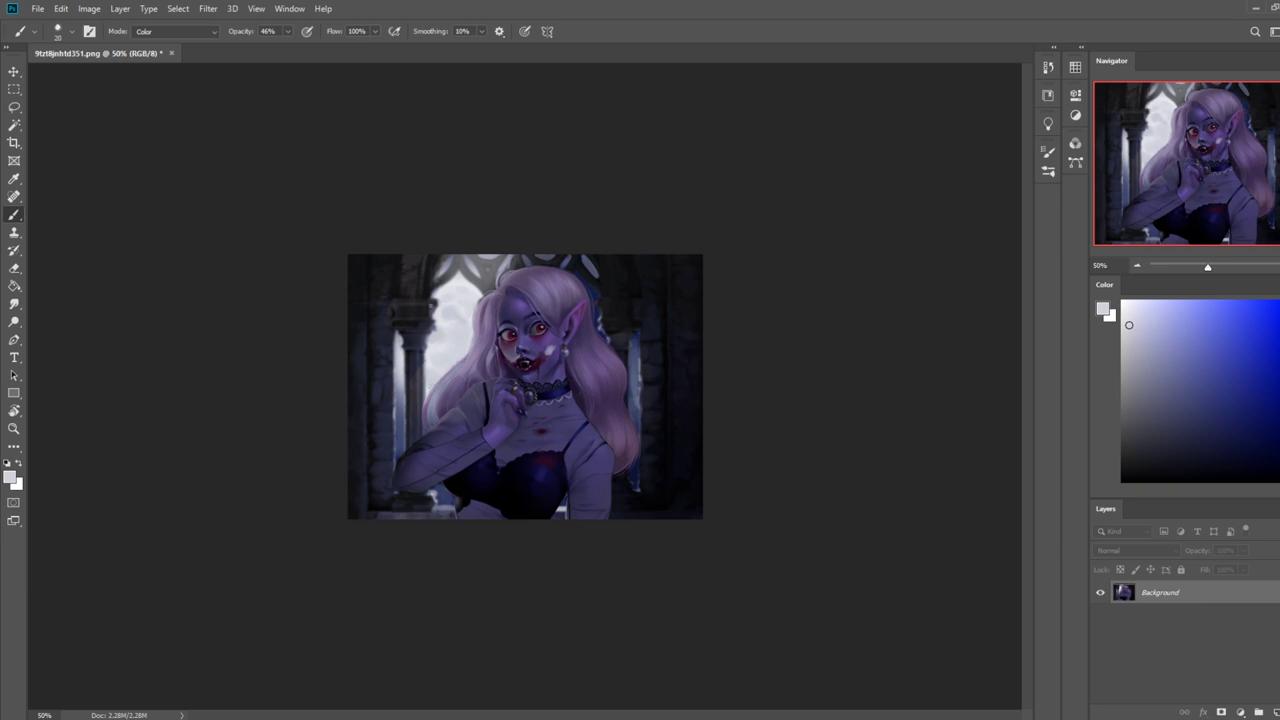
pyautogui.click(186, 35)
pyautogui.click(165, 40)
# - Duplicate the background layer and set the Dodge tool to the Midtones range with 71% exposure
pyautogui.moveTo(14, 321); pyautogui.dragTo(57, 328)
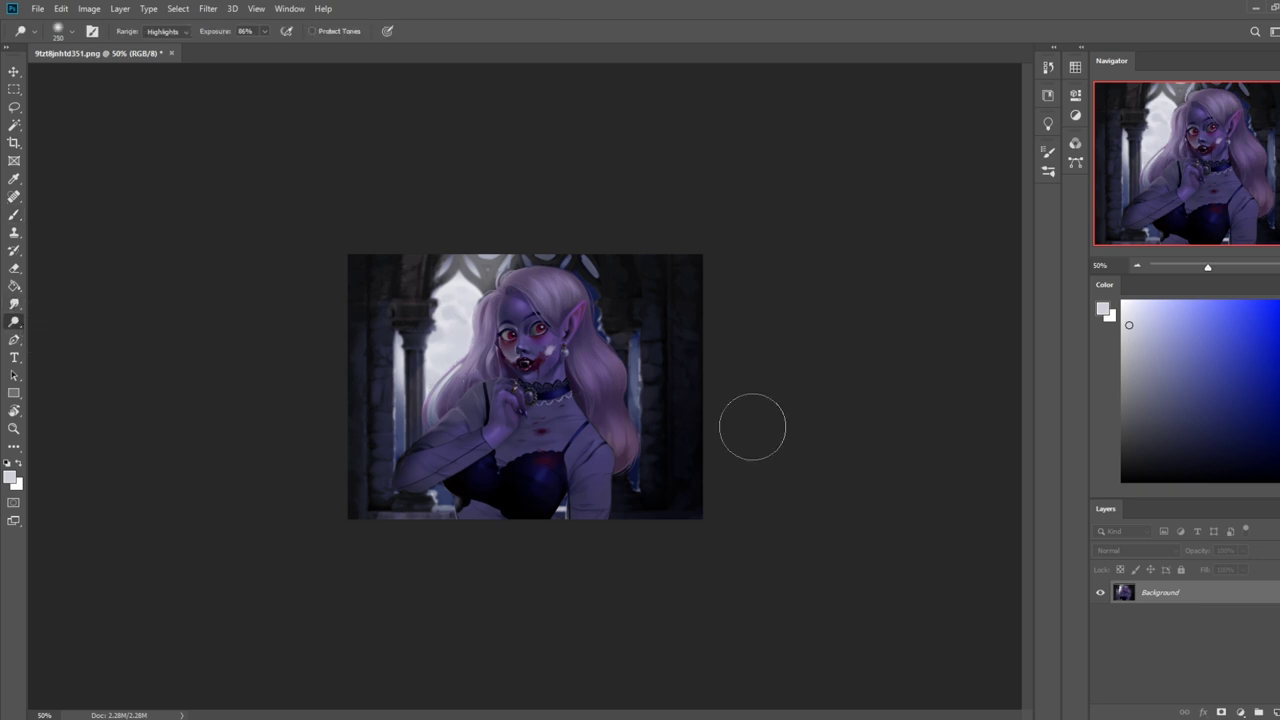
pyautogui.hotkey('ctrl', 'j')
pyautogui.click(184, 31)
pyautogui.click(162, 50)
pyautogui.click(256, 47)
pyautogui.click(280, 150)
# - Dodge the woman's hair beside the moonlit window with a smaller brush
pyautogui.press('[')
pyautogui.press('[')
pyautogui.press('[')
pyautogui.press('[')
pyautogui.moveTo(480, 349)
pyautogui.mouseDown()
pyautogui.moveTo(450, 402)
pyautogui.moveTo(442, 390)
pyautogui.moveTo(469, 358)
pyautogui.mouseUp()
pyautogui.press(']')
pyautogui.press(']')
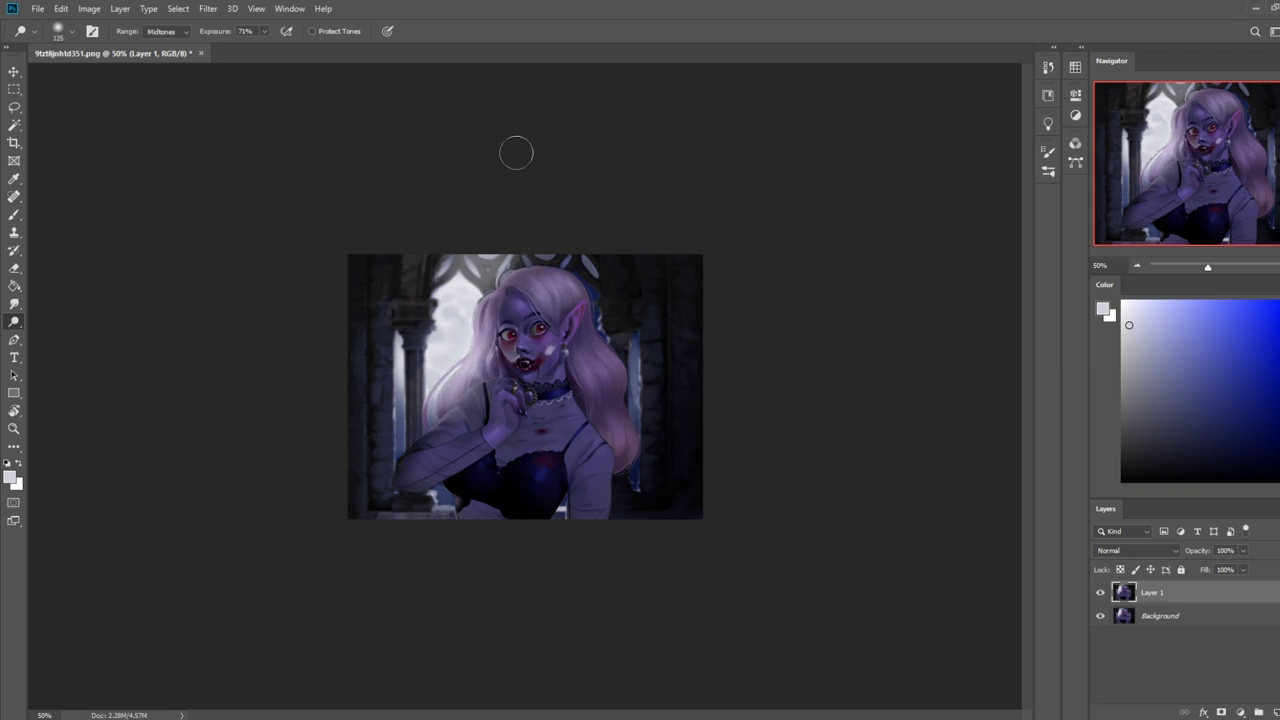
# - Erase parts of the brightened hair beside the window to separate the strands
pyautogui.press('[')
pyautogui.press('[')
pyautogui.press('[')
pyautogui.press('e')
pyautogui.moveTo(488, 339); pyautogui.dragTo(475, 380)
pyautogui.press(']')
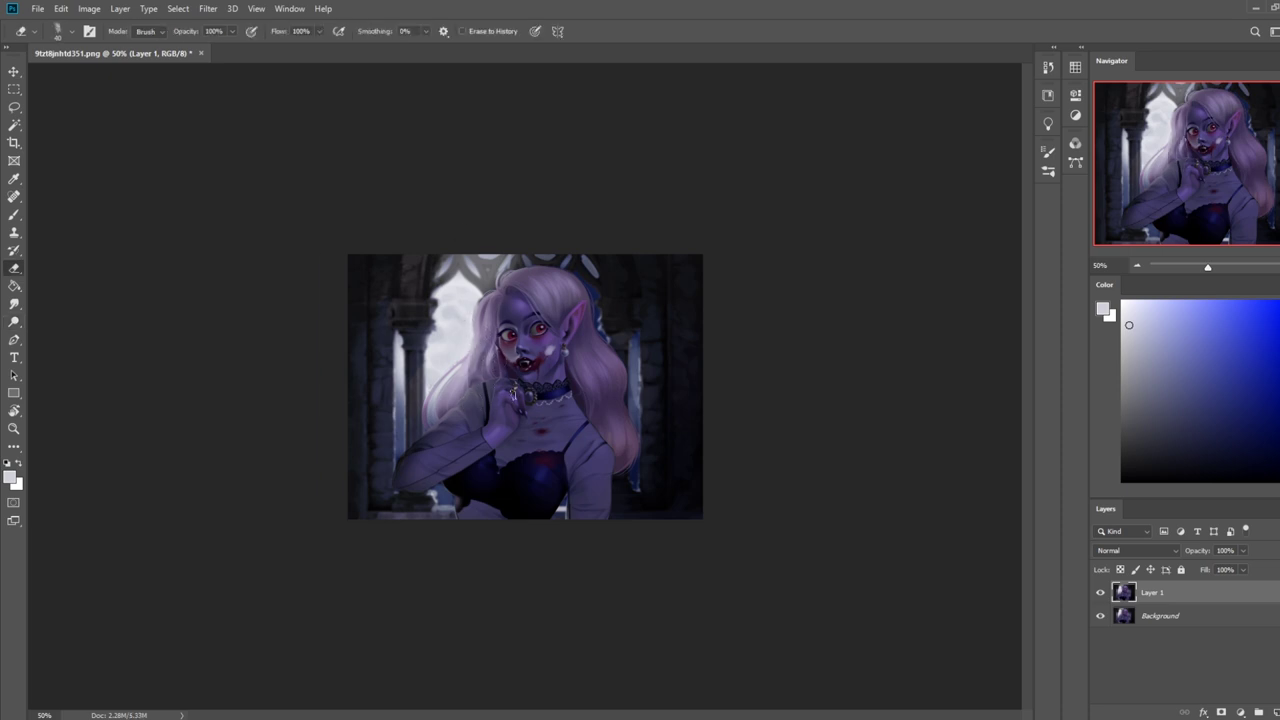
pyautogui.moveTo(444, 404); pyautogui.dragTo(456, 380)
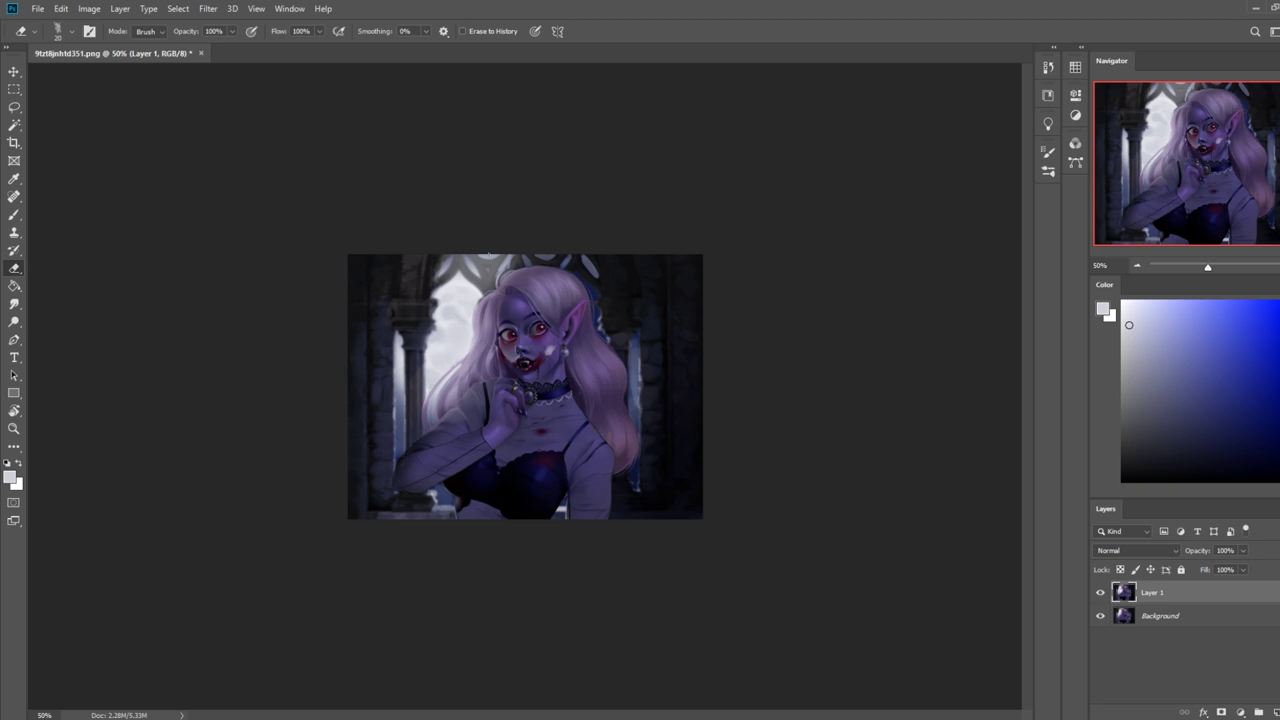
# - Dodge the lower hair strands over the window-side shoulder and erase the spill along the cheek and hand
pyautogui.press('b')
pyautogui.click(15, 322)
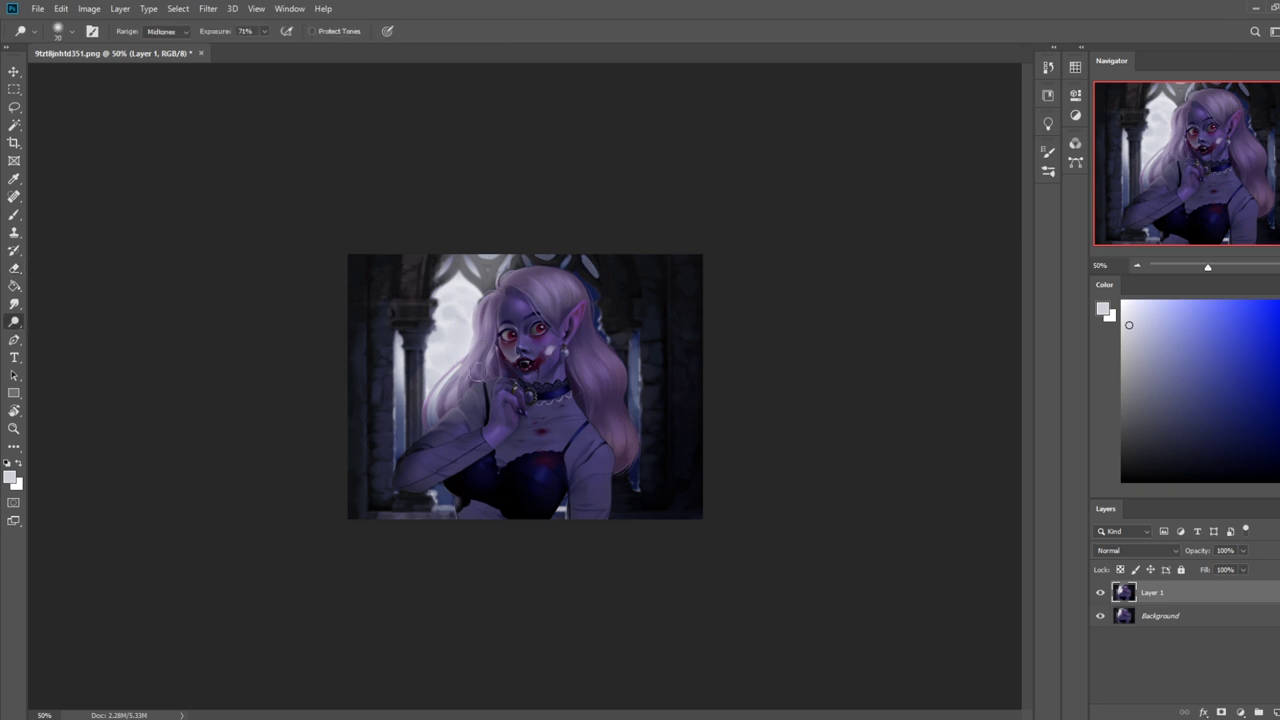
pyautogui.moveTo(453, 400)
pyautogui.mouseDown()
pyautogui.moveTo(500, 366)
pyautogui.moveTo(454, 400)
pyautogui.moveTo(432, 456)
pyautogui.mouseUp()
pyautogui.hotkey('ctrl', 'z')
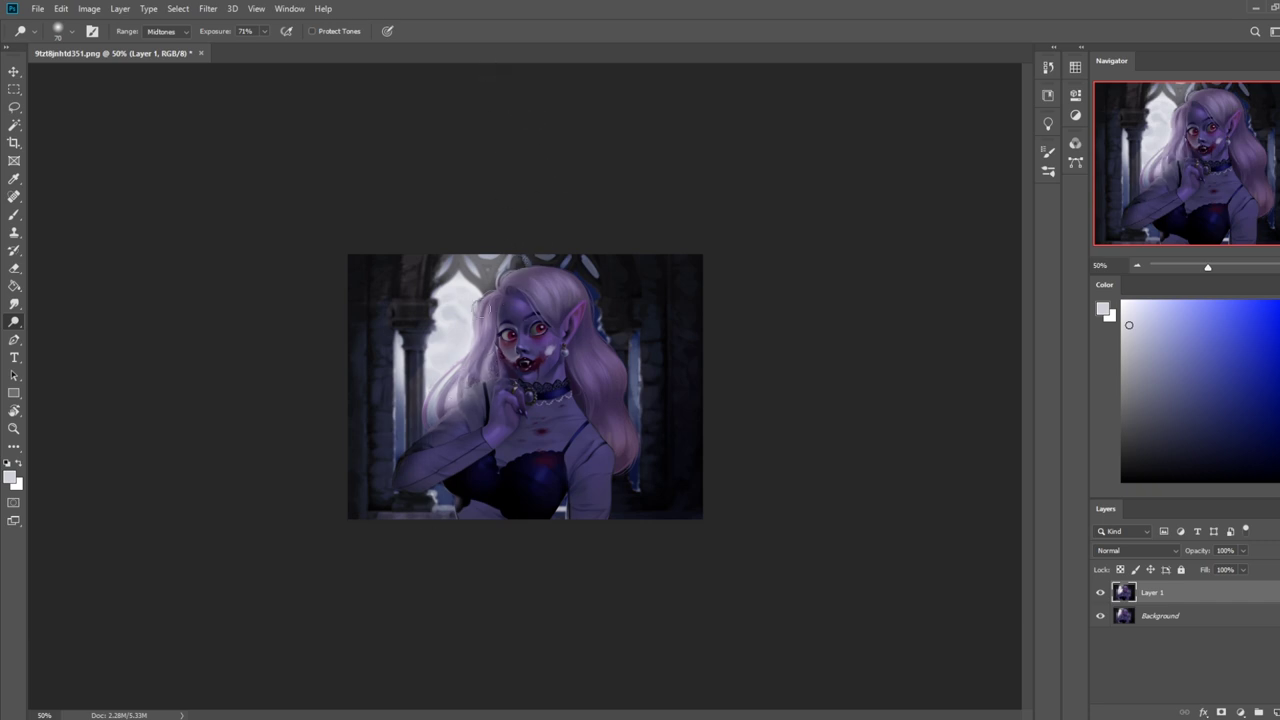
pyautogui.press('e')
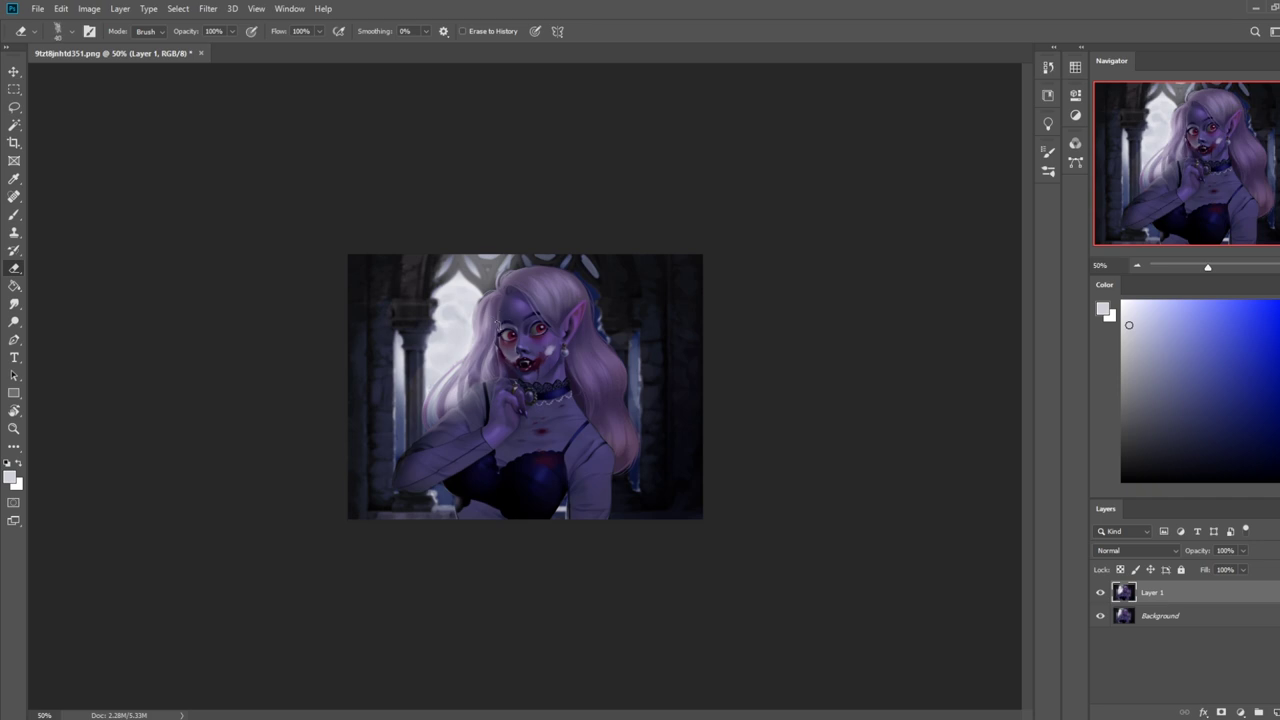
pyautogui.moveTo(491, 329); pyautogui.dragTo(504, 378)
pyautogui.press('b')
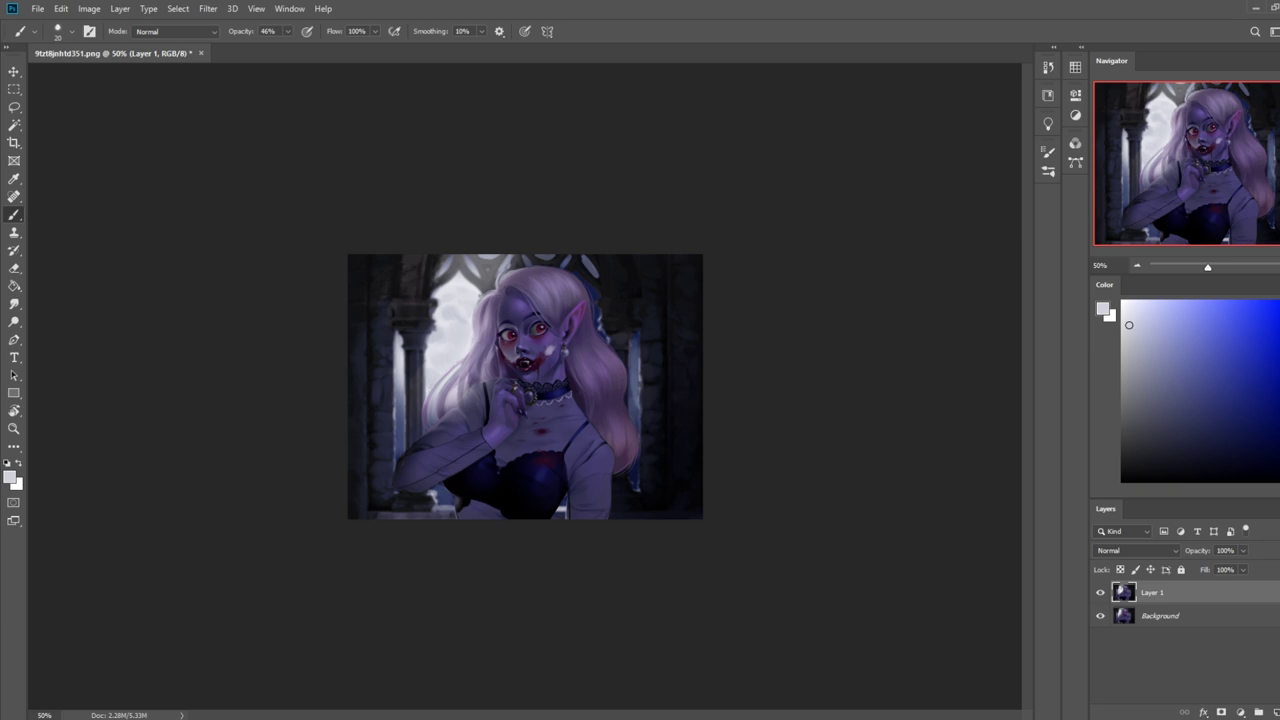
# - Paint a pale rim light along the top of the woman's head with a 25 px brush
pyautogui.hotkey('ctrl', 'z')
pyautogui.hotkey('ctrl', 'shift', 'z')
pyautogui.press(']')
pyautogui.press(']')
pyautogui.moveTo(508, 272); pyautogui.dragTo(570, 272)
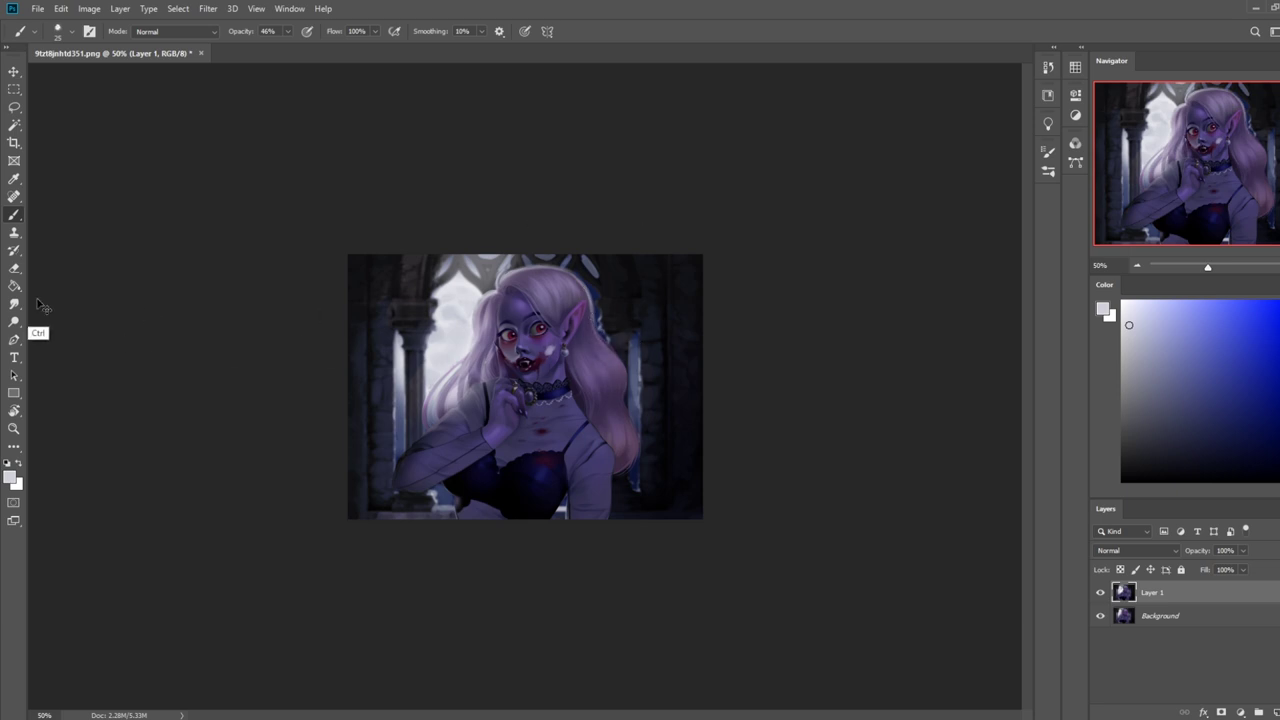
# - Dodge the long hair on the side away from the large window with an enlarged brush, undoing the last stroke
pyautogui.click(14, 321)
pyautogui.moveTo(592, 322)
pyautogui.mouseDown()
pyautogui.moveTo(616, 349)
pyautogui.moveTo(593, 309)
pyautogui.moveTo(619, 348)
pyautogui.moveTo(594, 312)
pyautogui.moveTo(605, 428)
pyautogui.mouseUp()
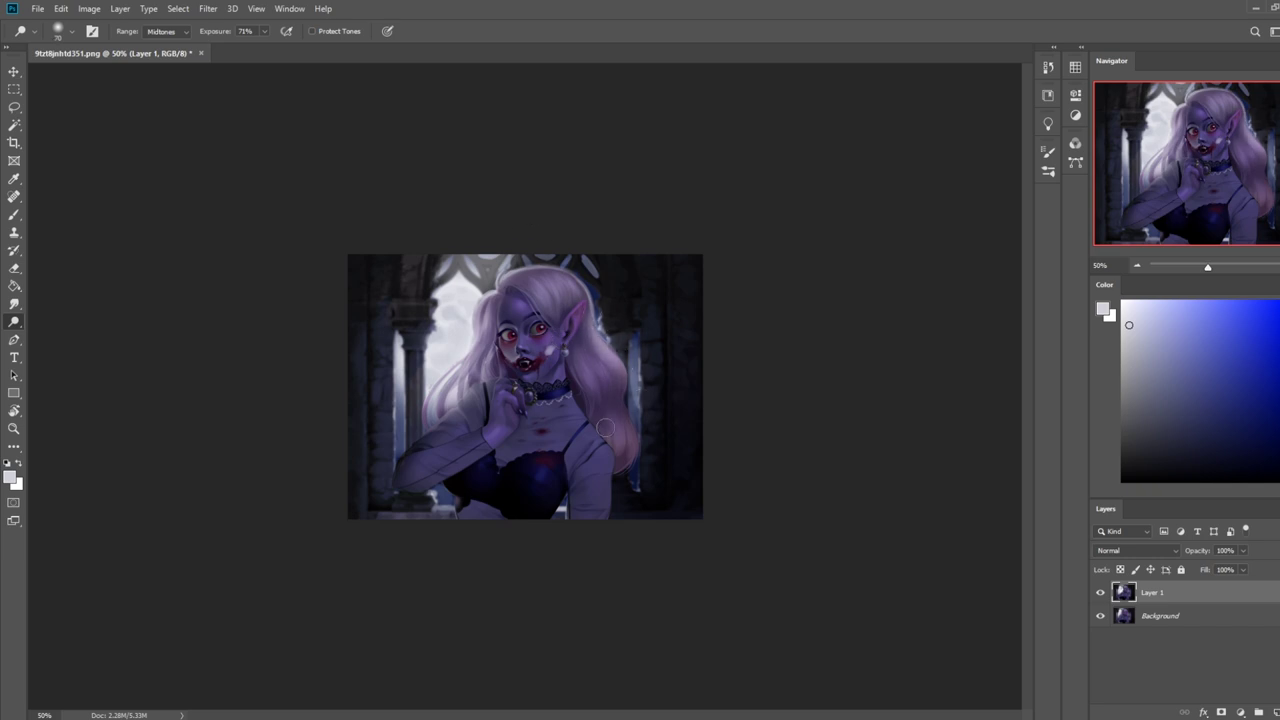
pyautogui.press(']')
pyautogui.press(']')
pyautogui.press(']')
pyautogui.press(']')
pyautogui.moveTo(611, 355)
pyautogui.mouseDown()
pyautogui.moveTo(657, 455)
pyautogui.moveTo(621, 375)
pyautogui.moveTo(616, 469)
pyautogui.moveTo(618, 376)
pyautogui.moveTo(600, 484)
pyautogui.moveTo(642, 470)
pyautogui.moveTo(629, 384)
pyautogui.moveTo(692, 400)
pyautogui.mouseUp()
pyautogui.moveTo(629, 343)
pyautogui.mouseDown()
pyautogui.moveTo(607, 444)
pyautogui.moveTo(590, 290)
pyautogui.moveTo(545, 266)
pyautogui.mouseUp()
pyautogui.hotkey('ctrl', 'z')
# - Choose a soft eraser and remove the dodging spill from the narrow window and stonework beside the long hair
pyautogui.press('e')
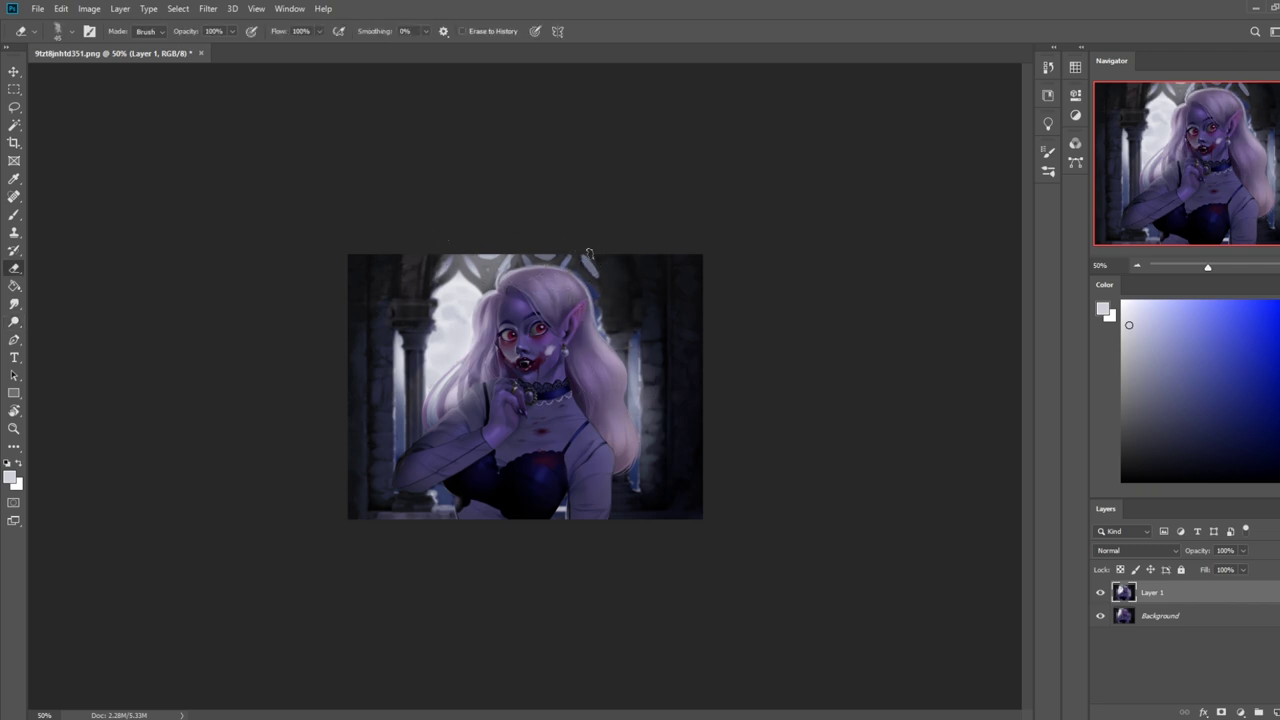
pyautogui.rightClick(602, 303)
pyautogui.click(628, 378)
pyautogui.click(818, 178)
pyautogui.press('[')
pyautogui.press('[')
pyautogui.press('[')
pyautogui.press('[')
pyautogui.press('[')
pyautogui.press('[')
pyautogui.press('[')
pyautogui.moveTo(619, 278)
pyautogui.mouseDown()
pyautogui.moveTo(605, 285)
pyautogui.moveTo(642, 410)
pyautogui.mouseUp()
pyautogui.press('[')
pyautogui.press('[')
pyautogui.press('[')
pyautogui.moveTo(631, 350); pyautogui.dragTo(642, 420)
# - Erase the brightening from the face with a larger eraser and compare the painting with and without the dodged layer
pyautogui.press(']')
pyautogui.press(']')
pyautogui.press(']')
pyautogui.press(']')
pyautogui.press(']')
pyautogui.press(']')
pyautogui.press(']')
pyautogui.moveTo(540, 332); pyautogui.dragTo(528, 350)
pyautogui.press(']')
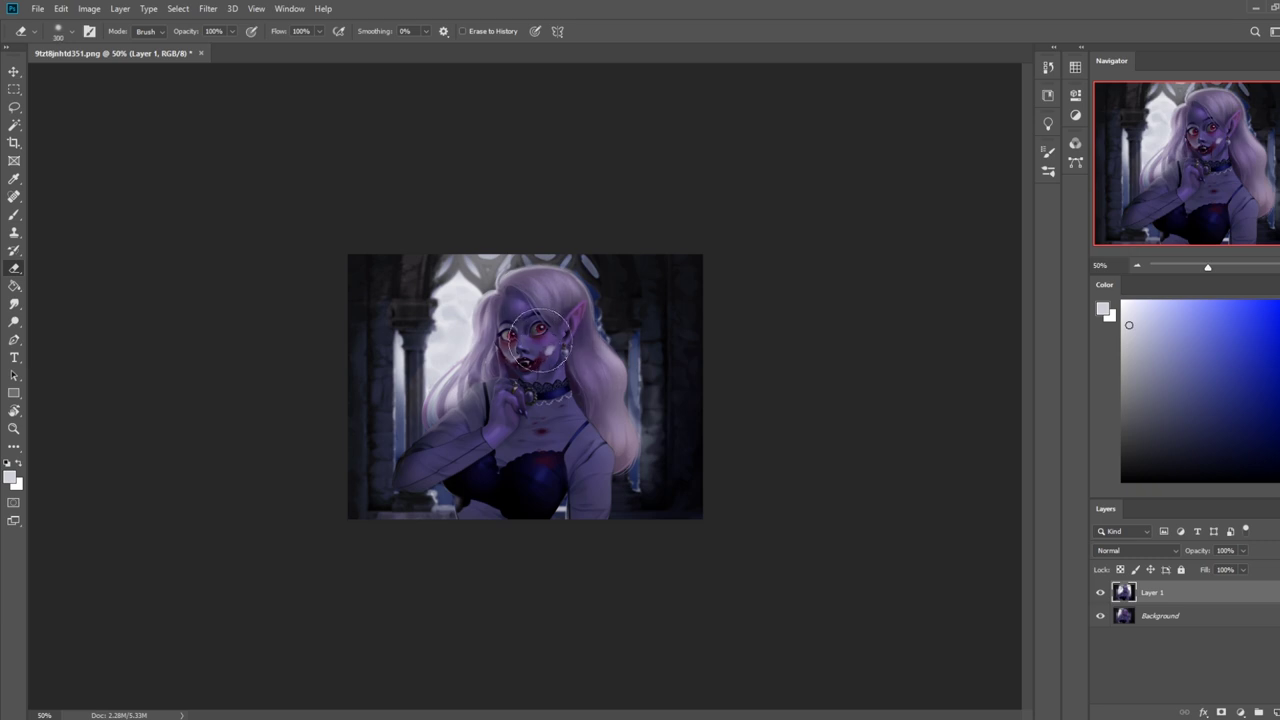
pyautogui.click(1100, 593)
pyautogui.click(1100, 593)
pyautogui.click(1100, 593)
pyautogui.click(1100, 593)
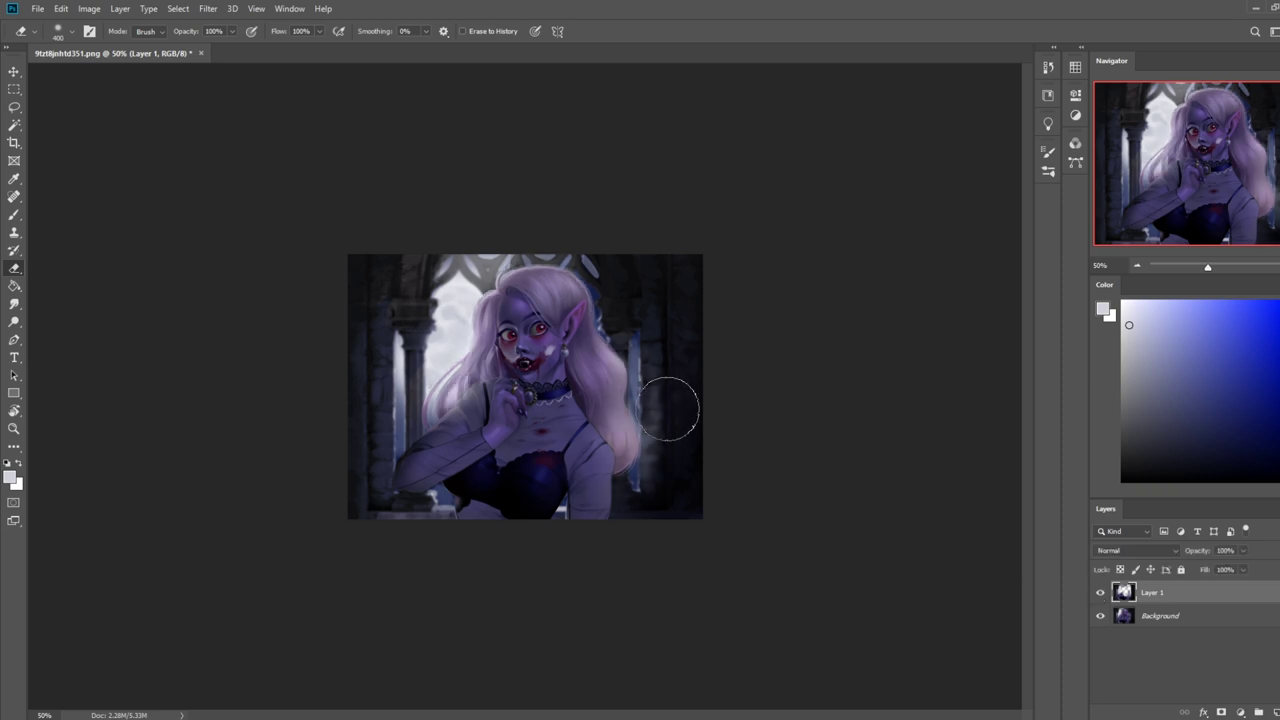
# - Dodge the shoulder and upper arm next to the window and erase the excess from the sleeve and forearm
pyautogui.press('v')
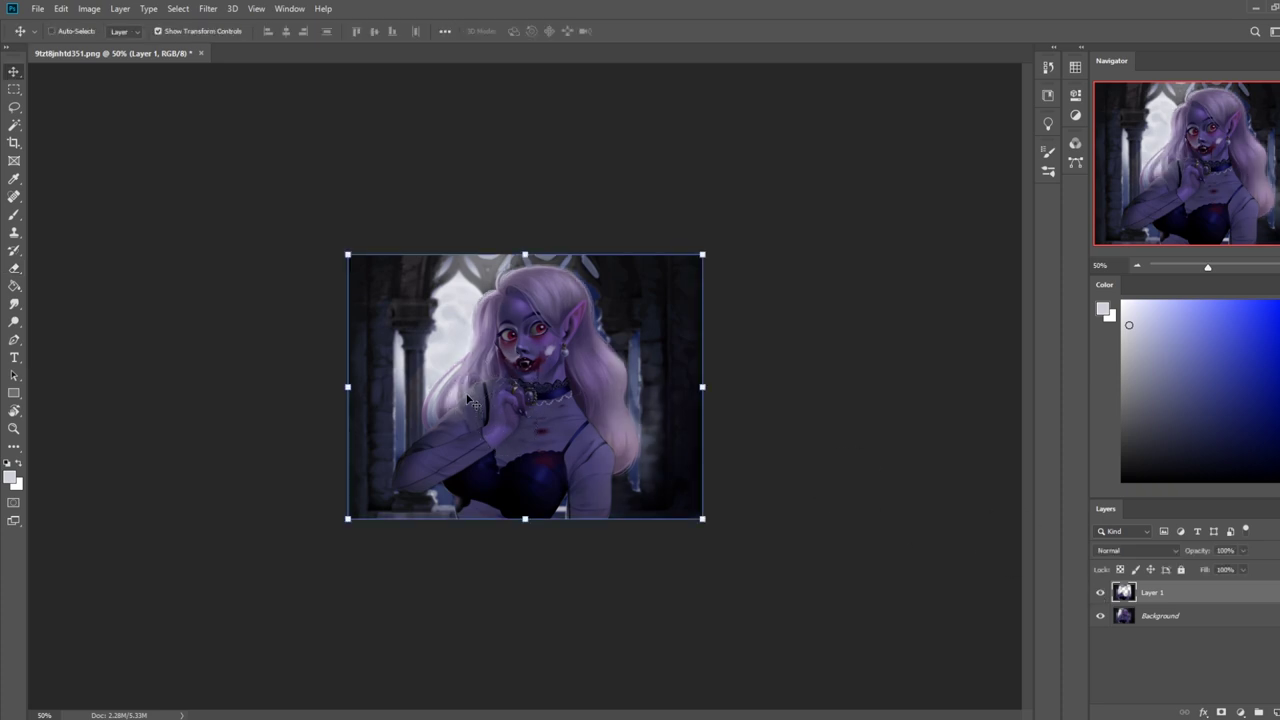
pyautogui.press('o')
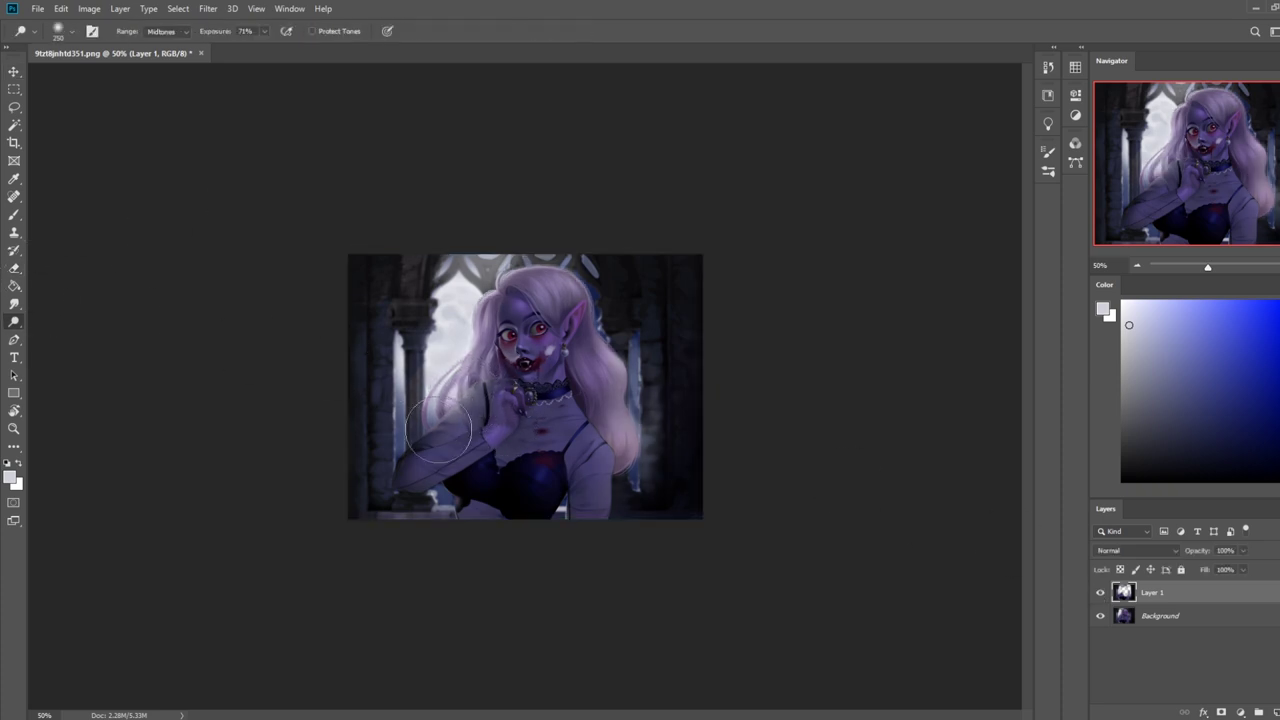
pyautogui.moveTo(430, 433); pyautogui.dragTo(475, 405)
pyautogui.press('e')
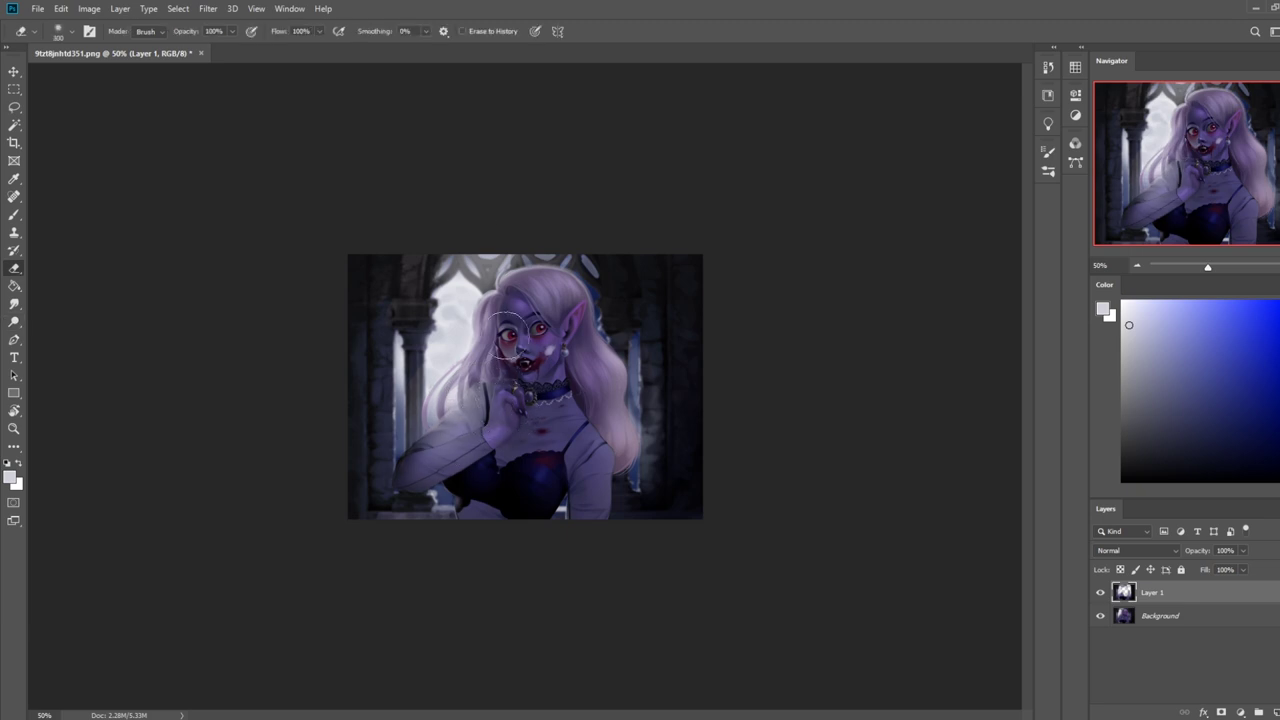
pyautogui.moveTo(492, 410)
pyautogui.mouseDown()
pyautogui.moveTo(430, 460)
pyautogui.moveTo(482, 398)
pyautogui.moveTo(466, 411)
pyautogui.mouseUp()
pyautogui.press('[')
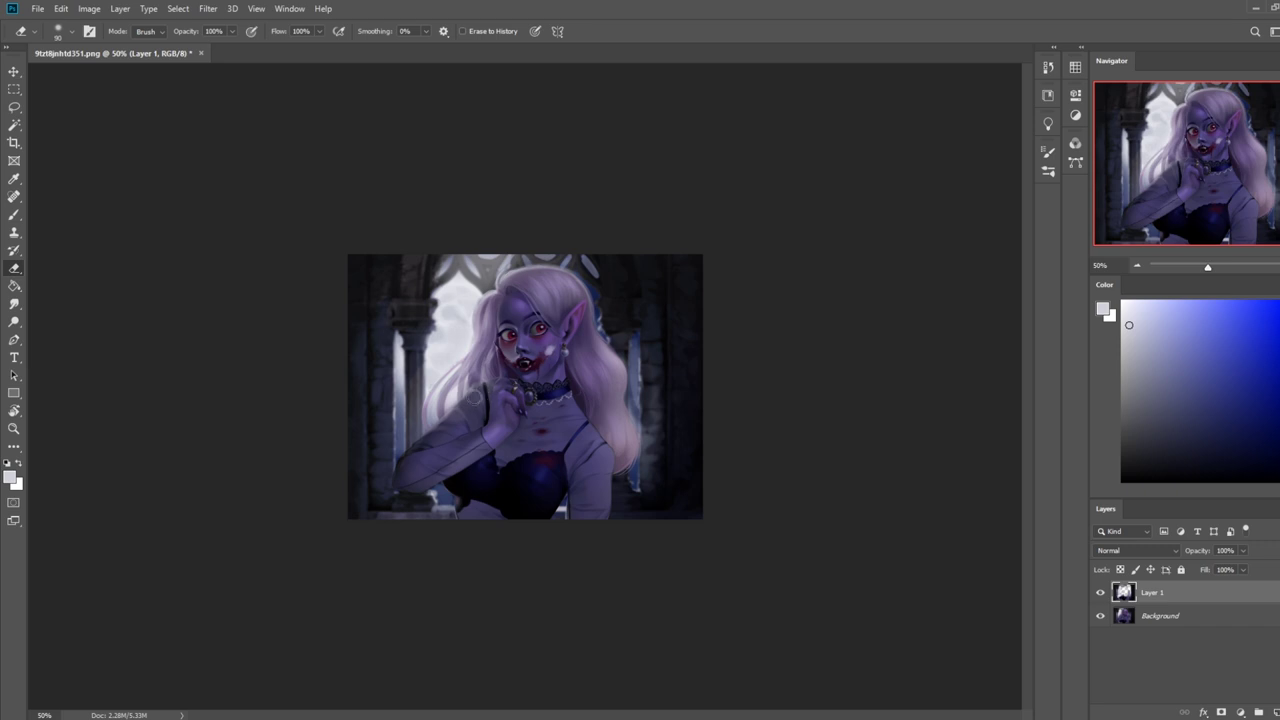
pyautogui.moveTo(496, 432); pyautogui.dragTo(456, 463)
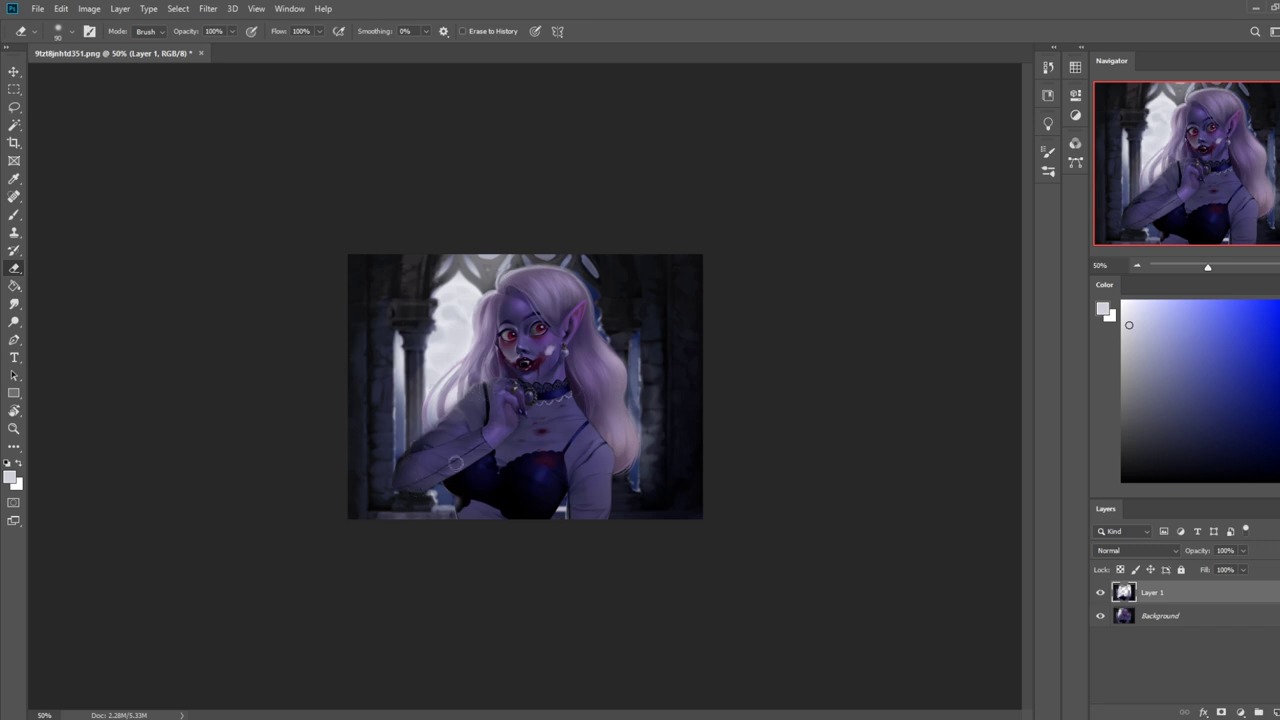
# - Erase the leftover brightening from the wall beside the long hair and from the raised hand and shoulder
pyautogui.press(']')
pyautogui.press(']')
pyautogui.press(']')
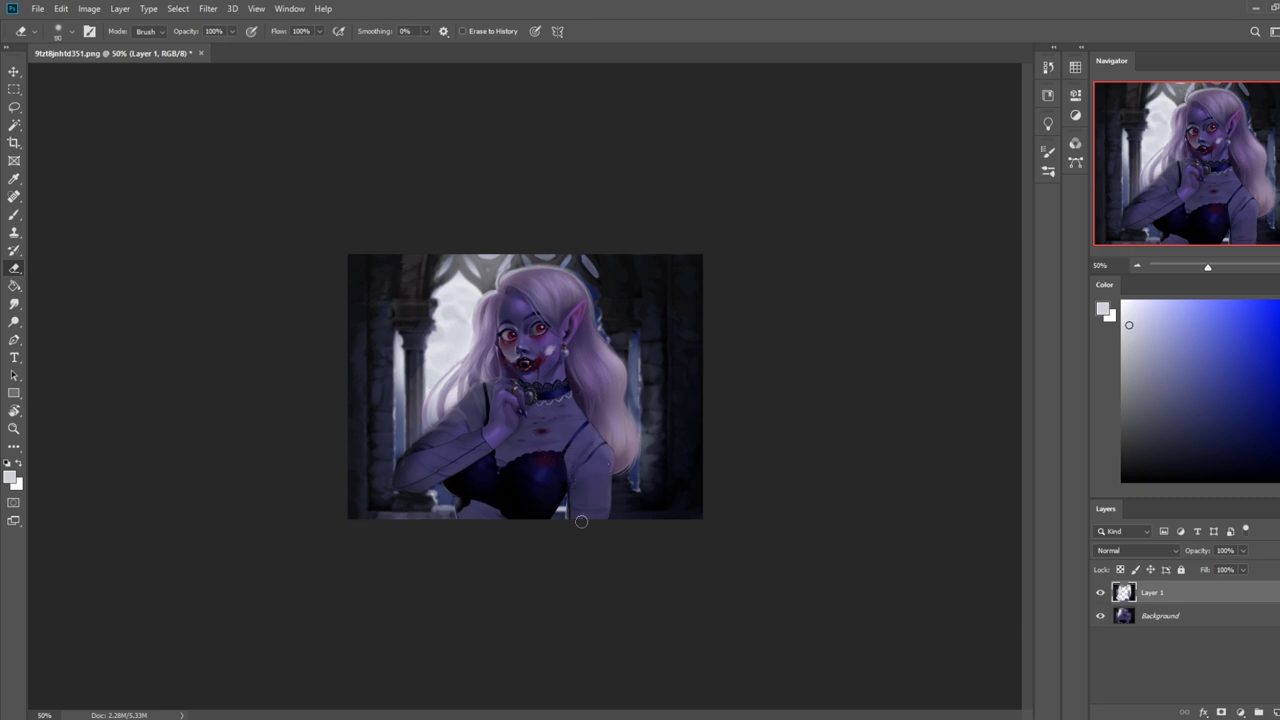
pyautogui.press('[')
pyautogui.press('[')
pyautogui.moveTo(645, 395)
pyautogui.mouseDown()
pyautogui.moveTo(634, 491)
pyautogui.moveTo(645, 383)
pyautogui.mouseUp()
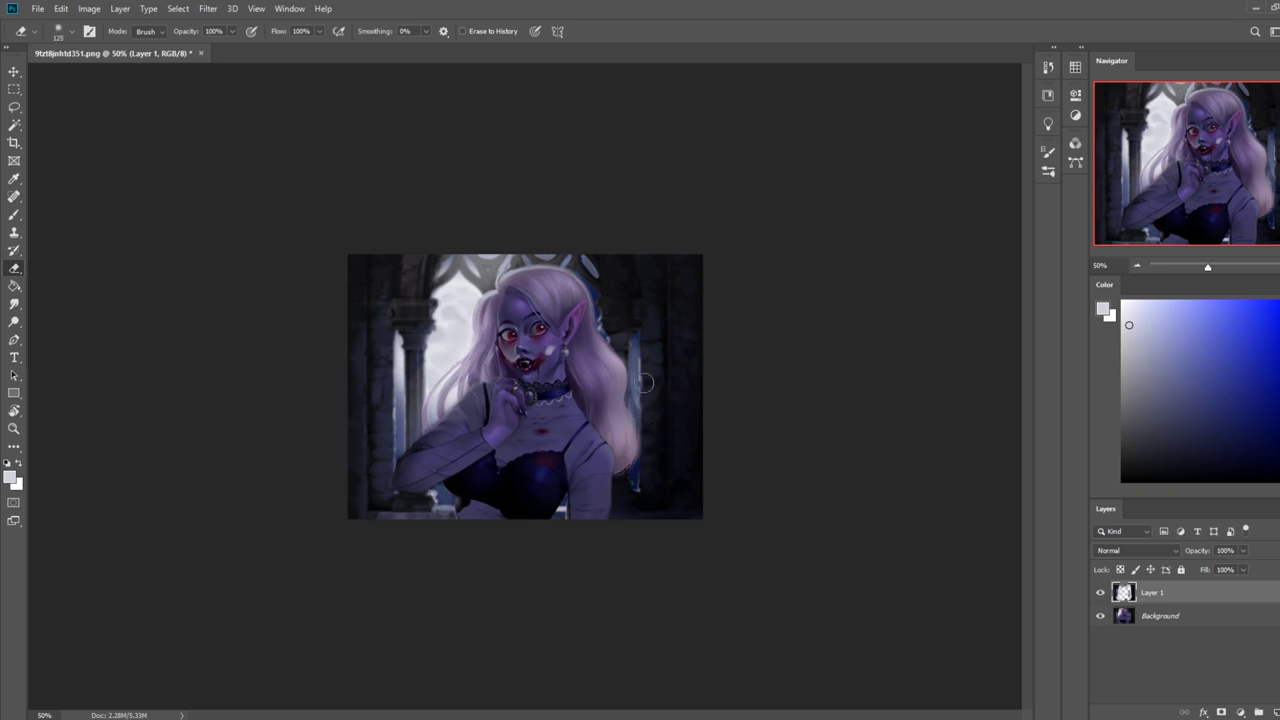
pyautogui.press(']')
pyautogui.press(']')
pyautogui.press(']')
pyautogui.moveTo(502, 398); pyautogui.dragTo(490, 410)
# - Compare the painting with the dodged layer hidden and shown, and merge the layer down into the background
pyautogui.click(1103, 594)
pyautogui.click(1102, 596)
pyautogui.click(1102, 595)
pyautogui.click(1102, 595)
pyautogui.rightClick(1175, 597)
pyautogui.click(1190, 410)
# - Dodge the window-side hair strands and shoulder further on the merged painting with a 250 px brush
pyautogui.click(17, 321)
pyautogui.moveTo(477, 366)
pyautogui.mouseDown()
pyautogui.moveTo(470, 357)
pyautogui.moveTo(439, 398)
pyautogui.moveTo(476, 362)
pyautogui.moveTo(455, 395)
pyautogui.mouseUp()
pyautogui.hotkey('ctrl', 'a')
pyautogui.press('b')
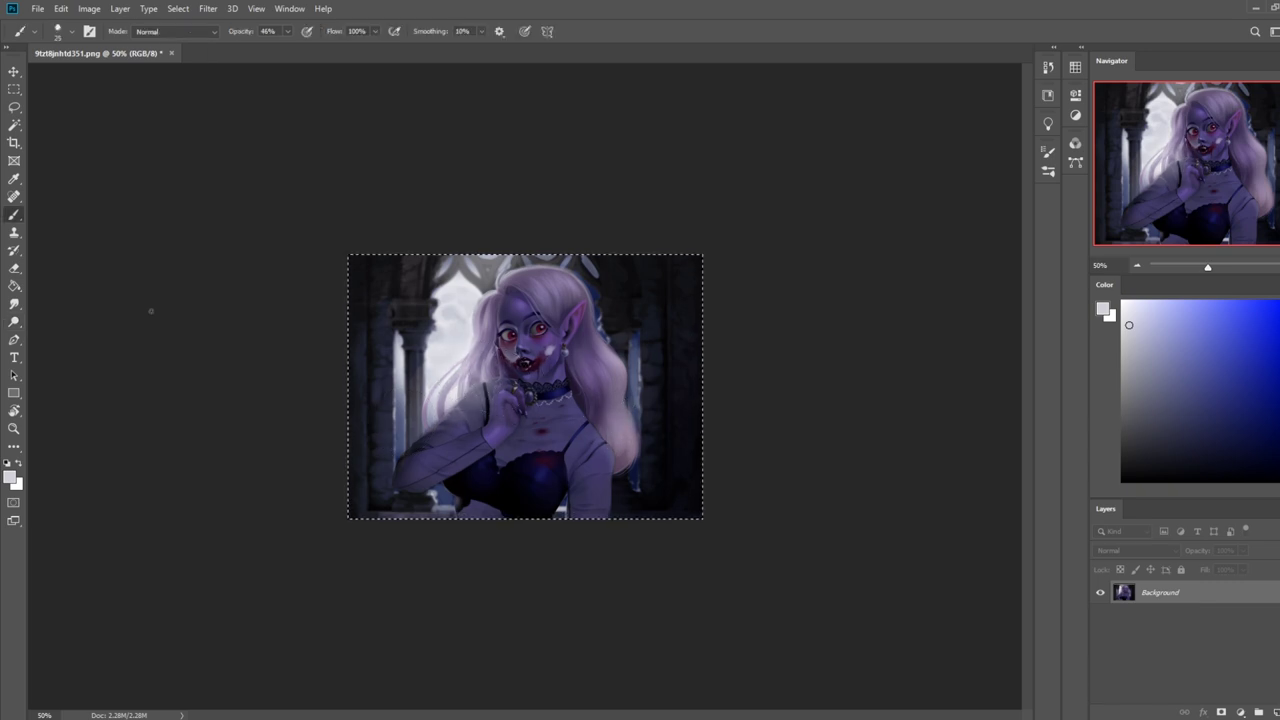
pyautogui.click(14, 323)
pyautogui.moveTo(474, 370); pyautogui.dragTo(442, 430)
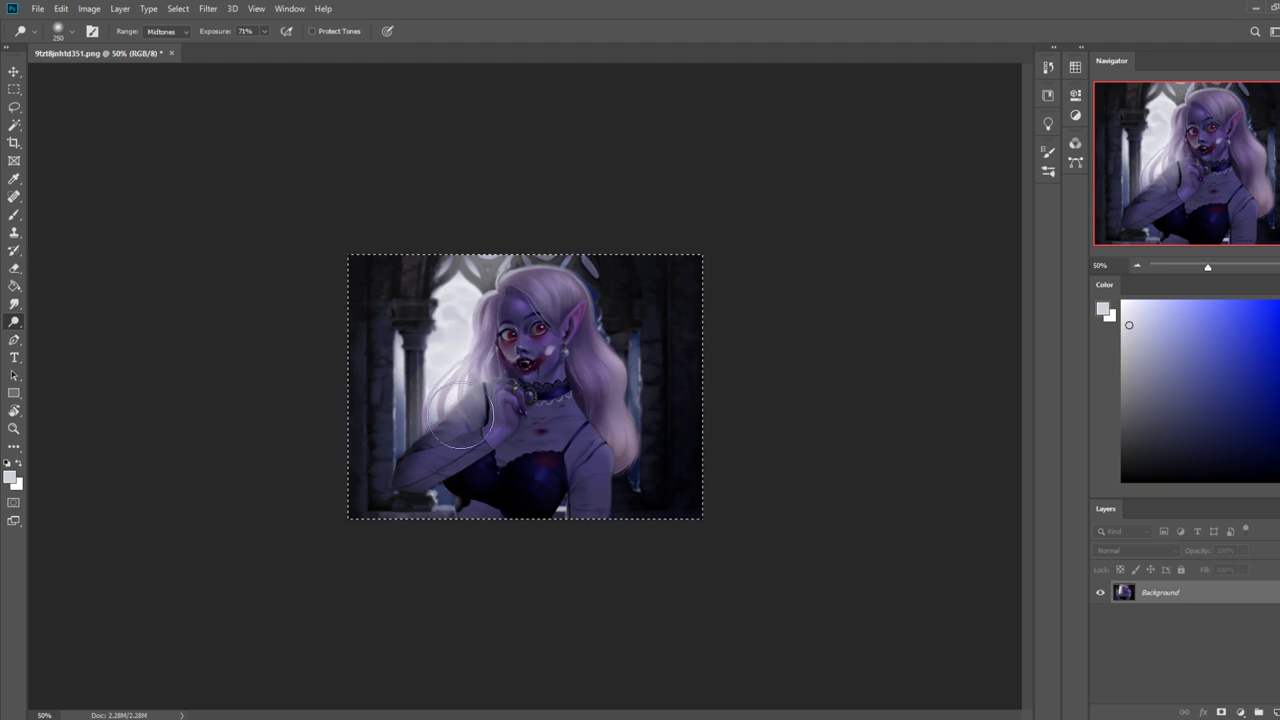
# - Copy the whole dodged canvas, revert the history to the state before the merge, and paste the copy as a new layer
pyautogui.press('e')
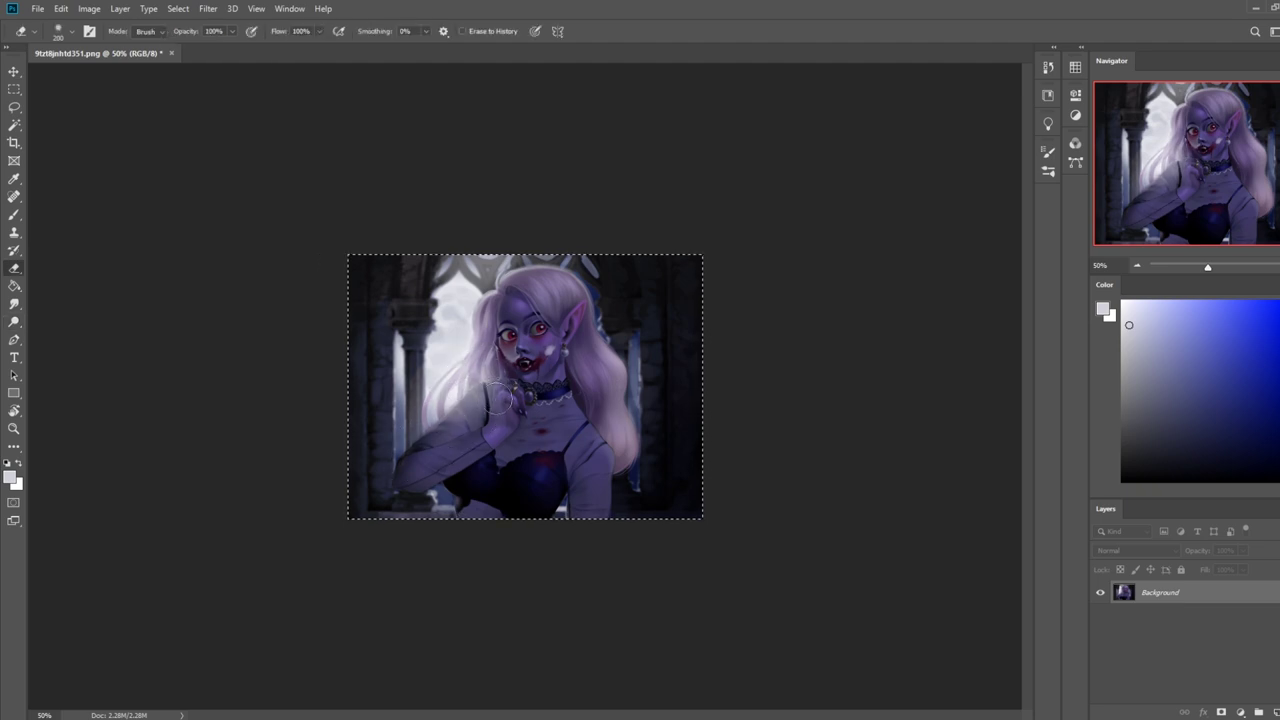
pyautogui.click(1048, 68)
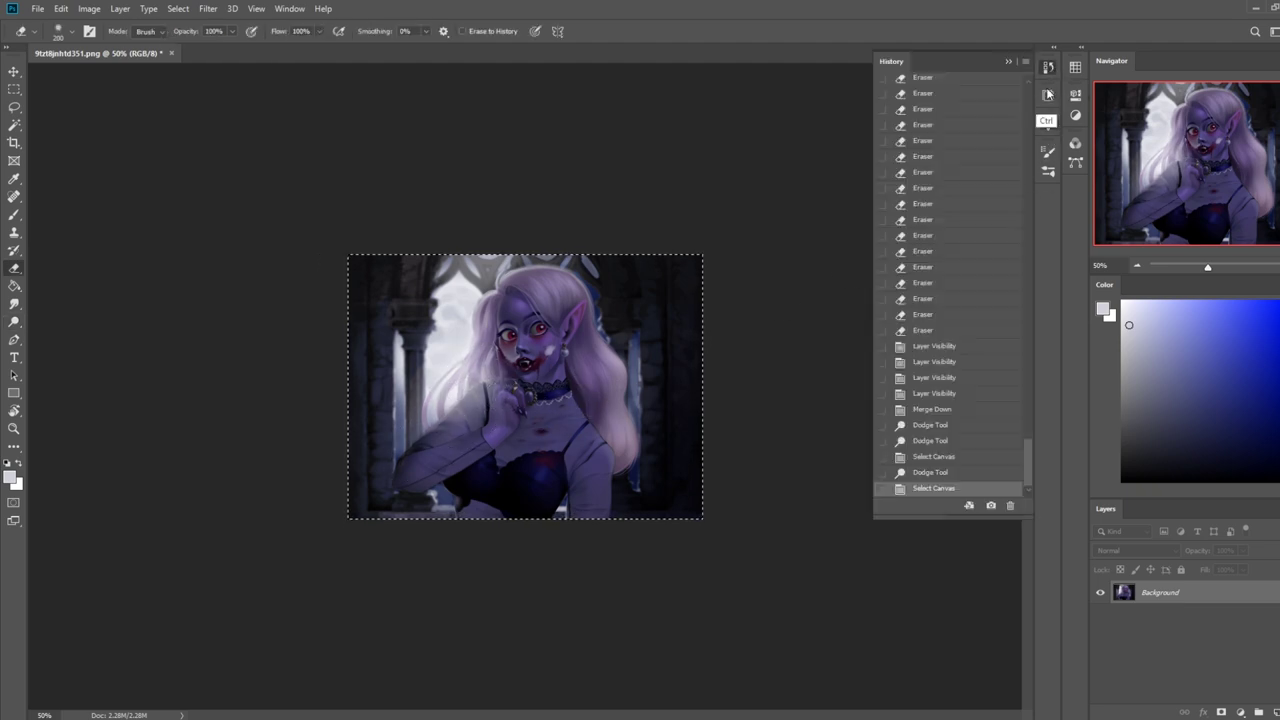
pyautogui.click(930, 331)
pyautogui.hotkey('ctrl', 'v')
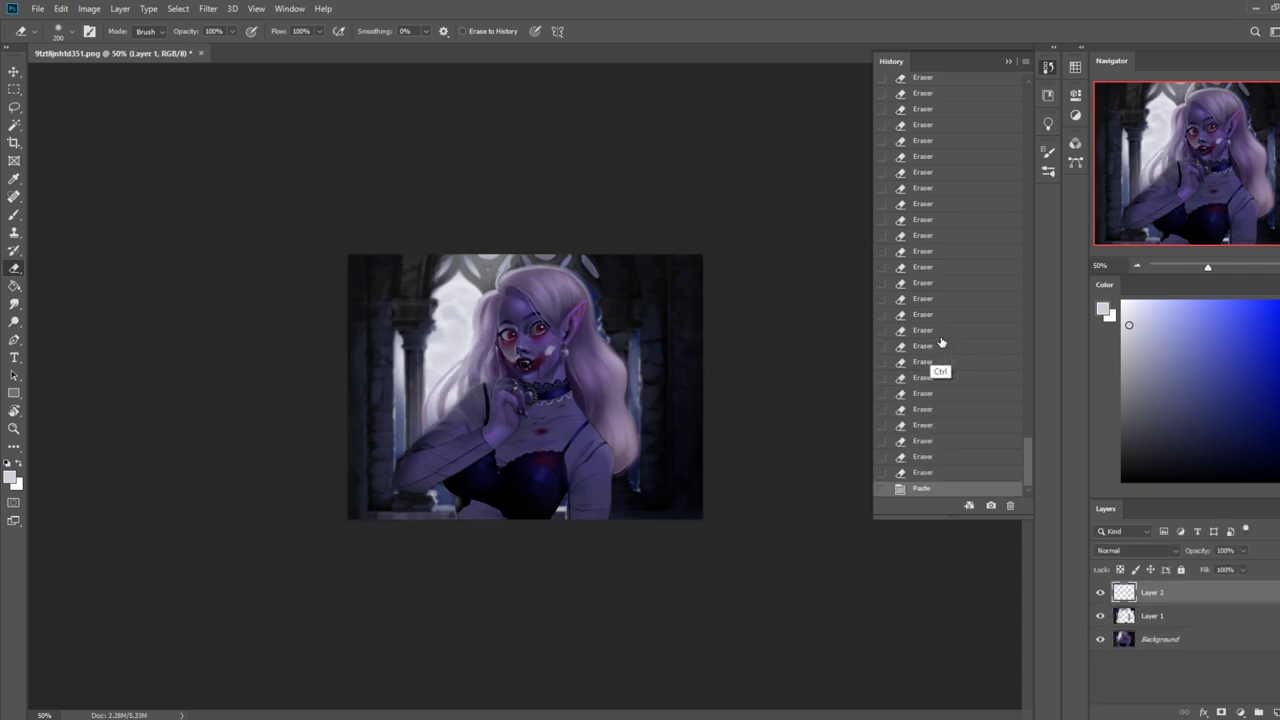
# - Erase the pasted layer's extra brightness from the raised hand, forearm and sleeve
pyautogui.press('[')
pyautogui.moveTo(508, 396); pyautogui.dragTo(528, 402)
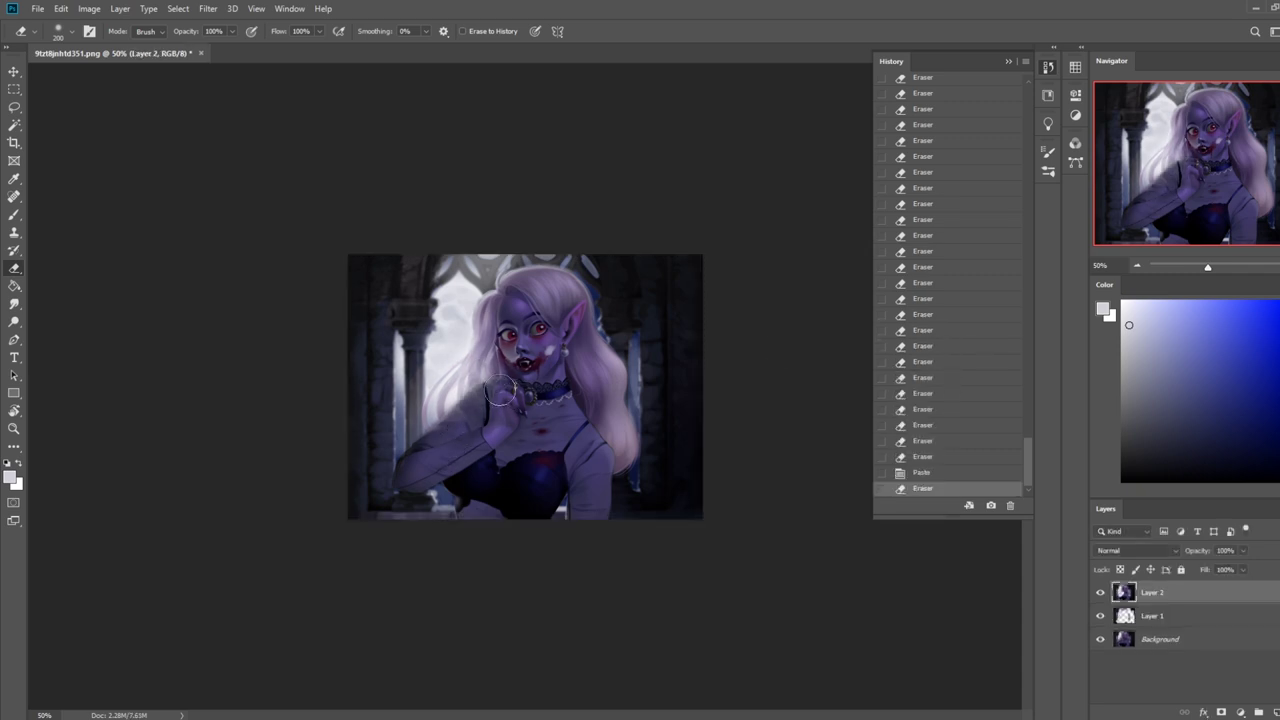
pyautogui.click(411, 458)
pyautogui.click(440, 432)
pyautogui.click(495, 395)
# - Erase the pasted layer over the chest, face and upper background with an enlarged eraser
pyautogui.press(']')
pyautogui.press(']')
pyautogui.press(']')
pyautogui.press(']')
pyautogui.press(']')
pyautogui.moveTo(520, 372)
pyautogui.mouseDown()
pyautogui.moveTo(502, 360)
pyautogui.moveTo(551, 389)
pyautogui.mouseUp()
pyautogui.click(504, 322)
pyautogui.click(618, 262)
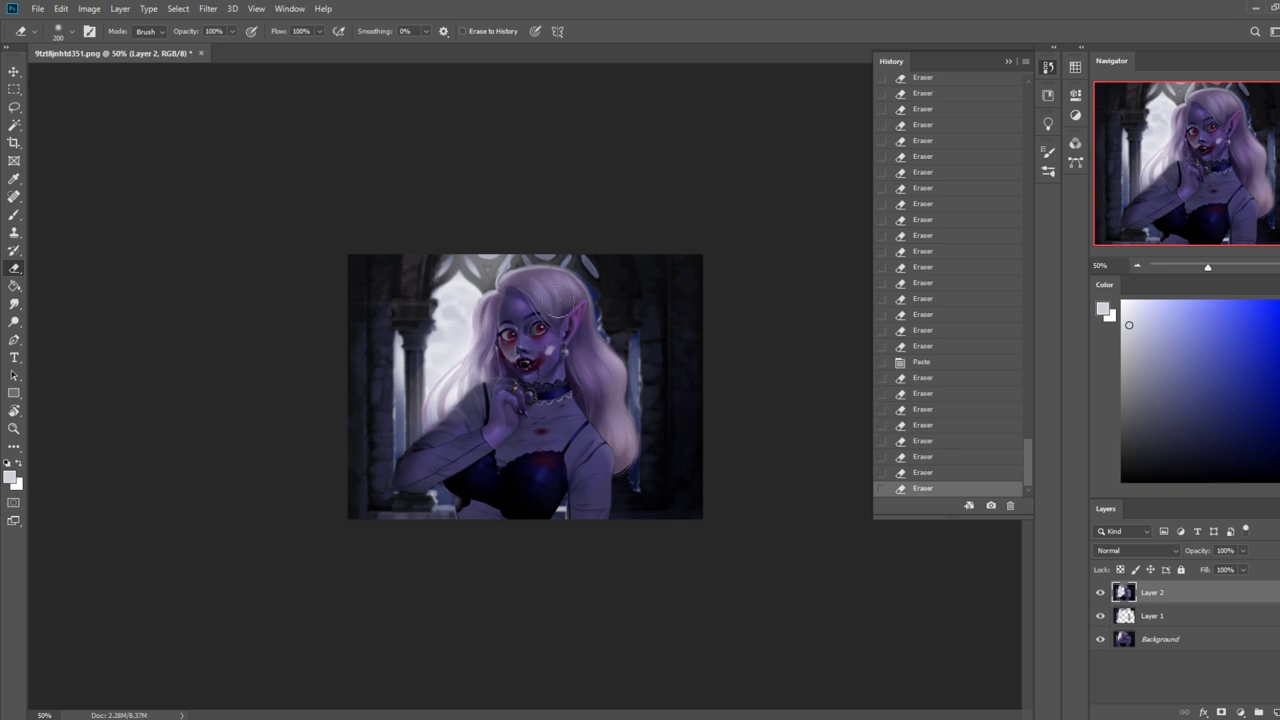
# - Compare the painting with and without the pasted layer's moonlight brightening
pyautogui.click(1007, 62)
pyautogui.press('b')
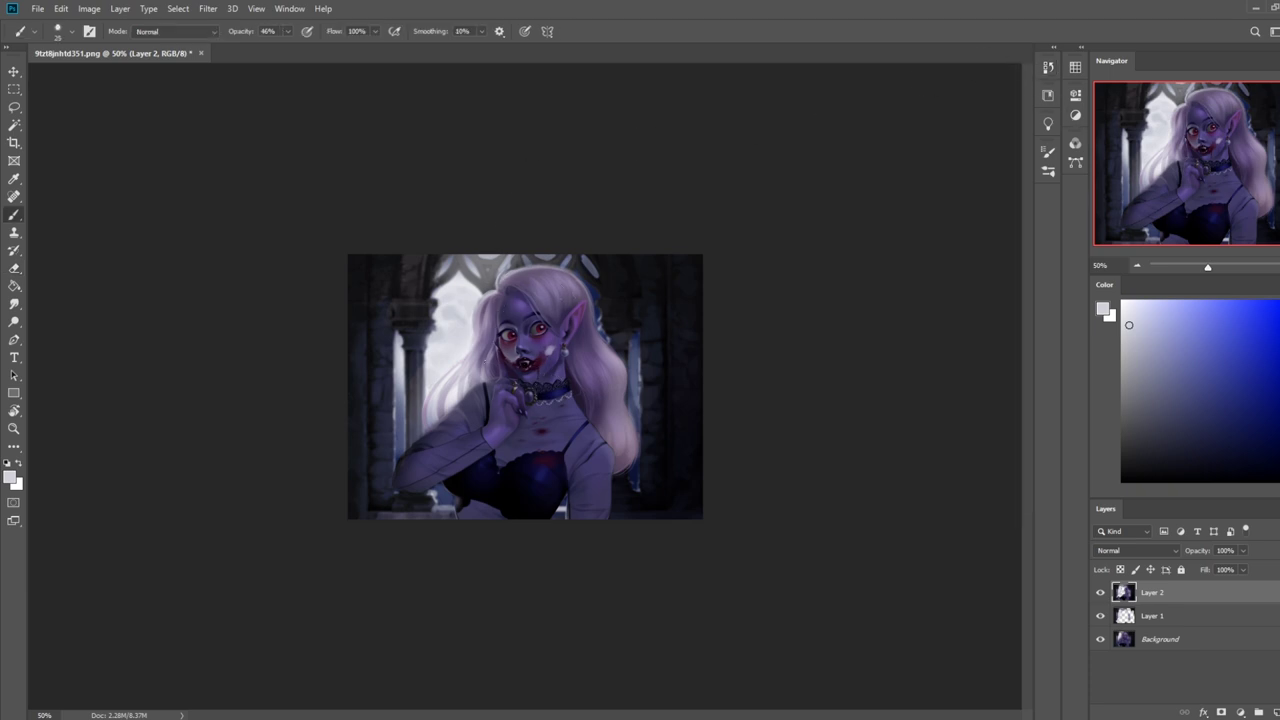
pyautogui.click(1101, 593)
pyautogui.click(1102, 594)
pyautogui.click(1102, 594)
pyautogui.click(1102, 594)
pyautogui.press('e')
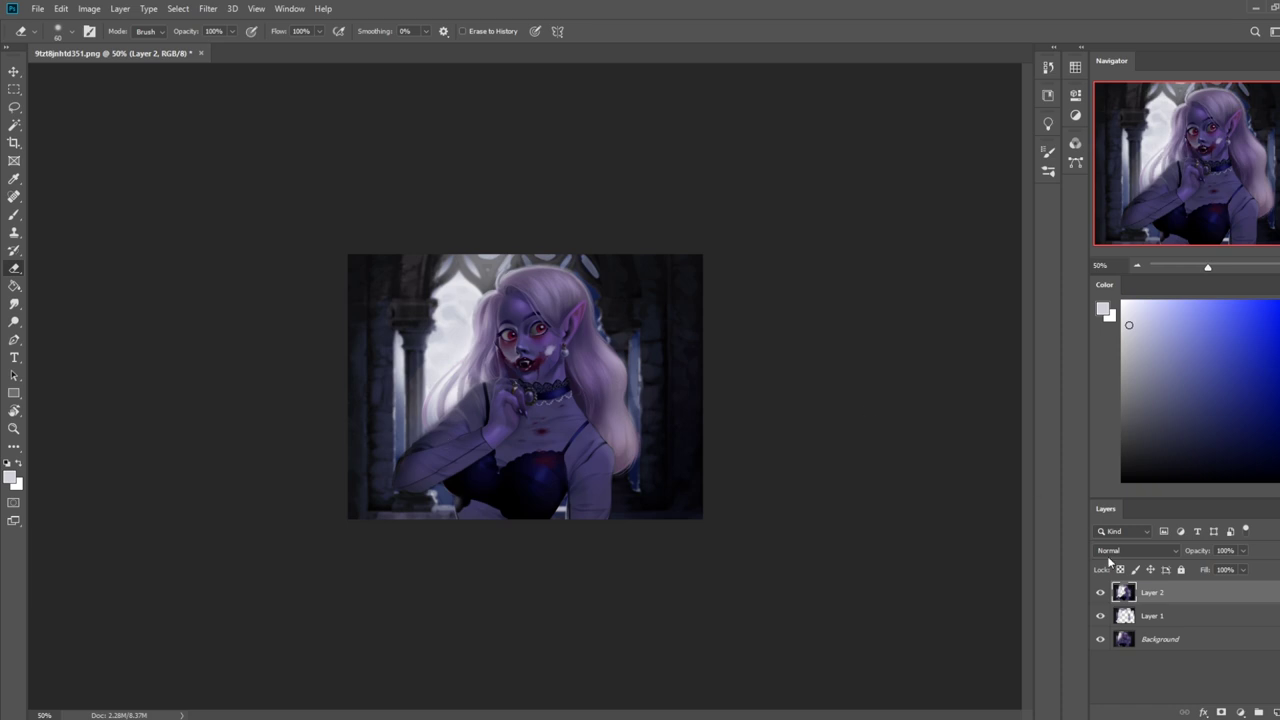
pyautogui.click(1101, 593)
pyautogui.click(1102, 594)
# - Merge Layer 2 down and combine the result with the background, then activate the Dodge tool
pyautogui.rightClick(1154, 601)
pyautogui.click(1166, 415)
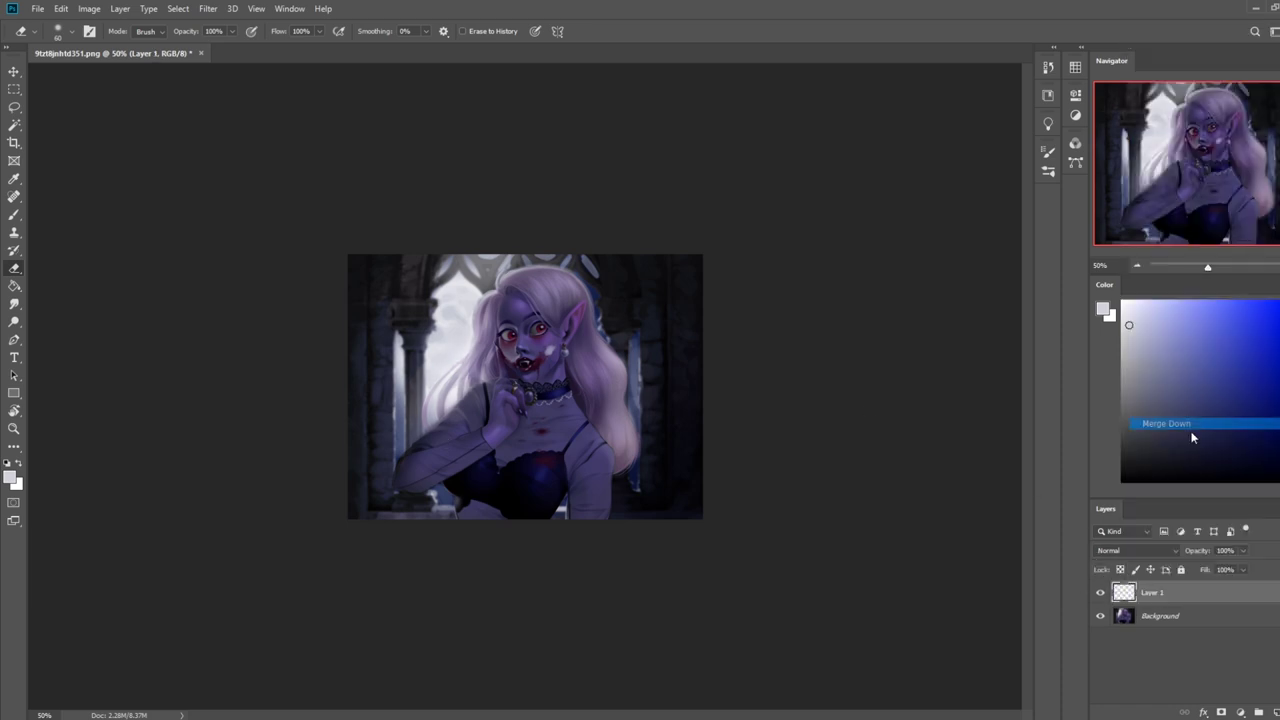
pyautogui.rightClick(1154, 597)
pyautogui.click(1192, 437)
pyautogui.press('o')
pyautogui.moveTo(630, 425)
pyautogui.mouseDown()
pyautogui.moveTo(648, 430)
pyautogui.moveTo(640, 451)
pyautogui.moveTo(642, 415)
pyautogui.moveTo(656, 459)
pyautogui.moveTo(654, 418)
pyautogui.mouseUp()
pyautogui.hotkey('ctrl', 'z')
pyautogui.hotkey('ctrl', 'z')
pyautogui.hotkey('ctrl', 'z')
# - Duplicate the merged painting onto a new layer and dodge the long hair's outer edge and adjacent window with a 250 px Midtones brush
pyautogui.hotkey('ctrl', 'j')
pyautogui.moveTo(617, 482)
pyautogui.mouseDown()
pyautogui.moveTo(633, 361)
pyautogui.moveTo(621, 319)
pyautogui.mouseUp()
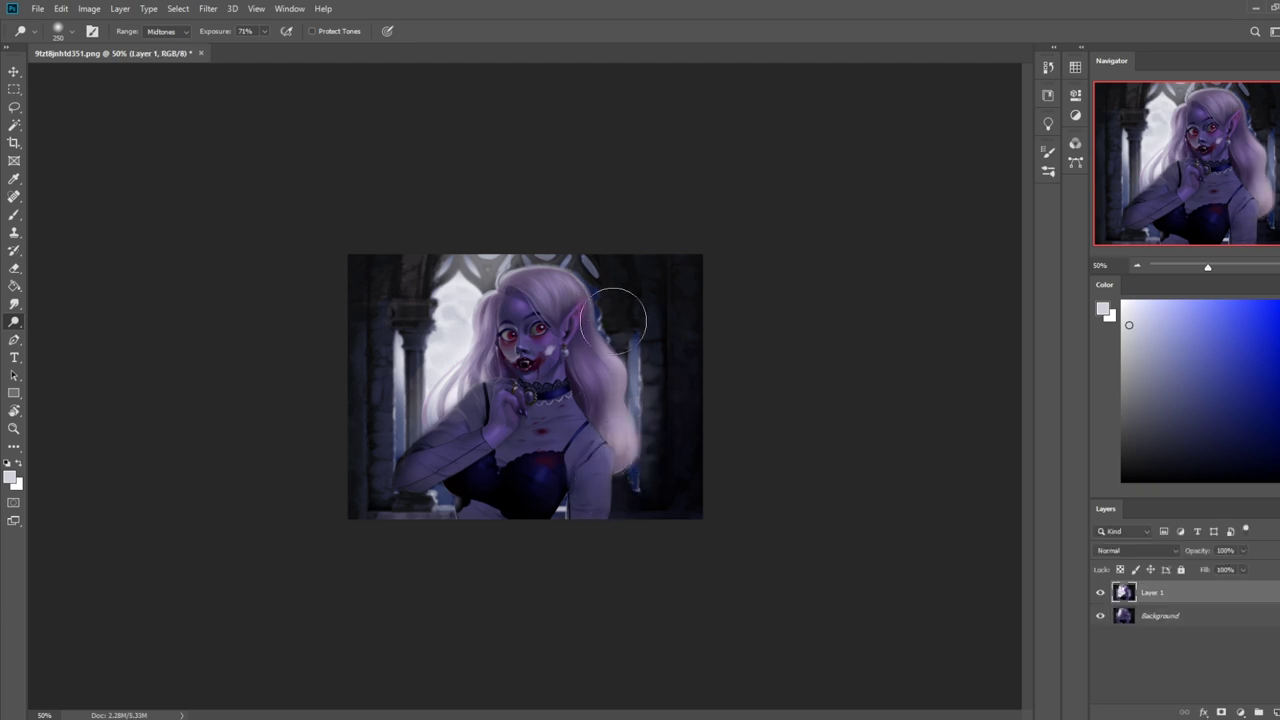
pyautogui.moveTo(619, 488); pyautogui.dragTo(645, 320)
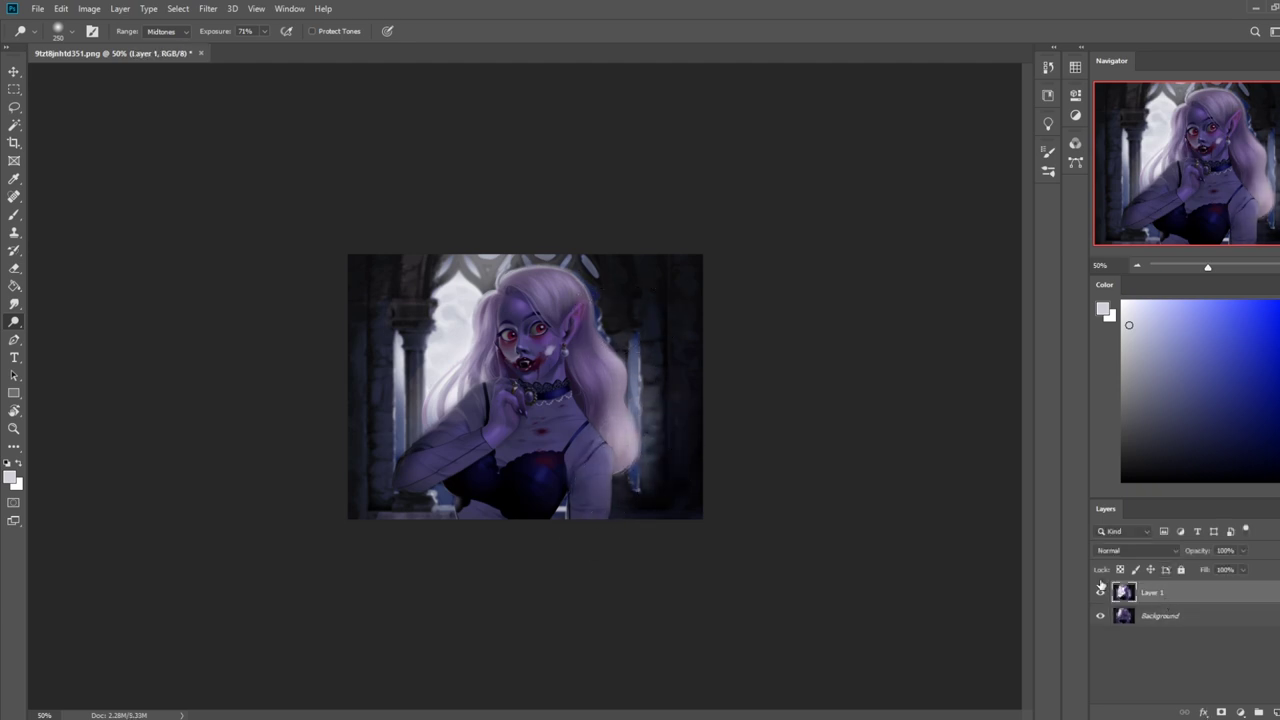
# - Erase the duplicate layer's extra brightness from the shoulder beside the long hair, and enlarge the eraser to 175 px
pyautogui.press('e')
pyautogui.moveTo(593, 450); pyautogui.dragTo(598, 459)
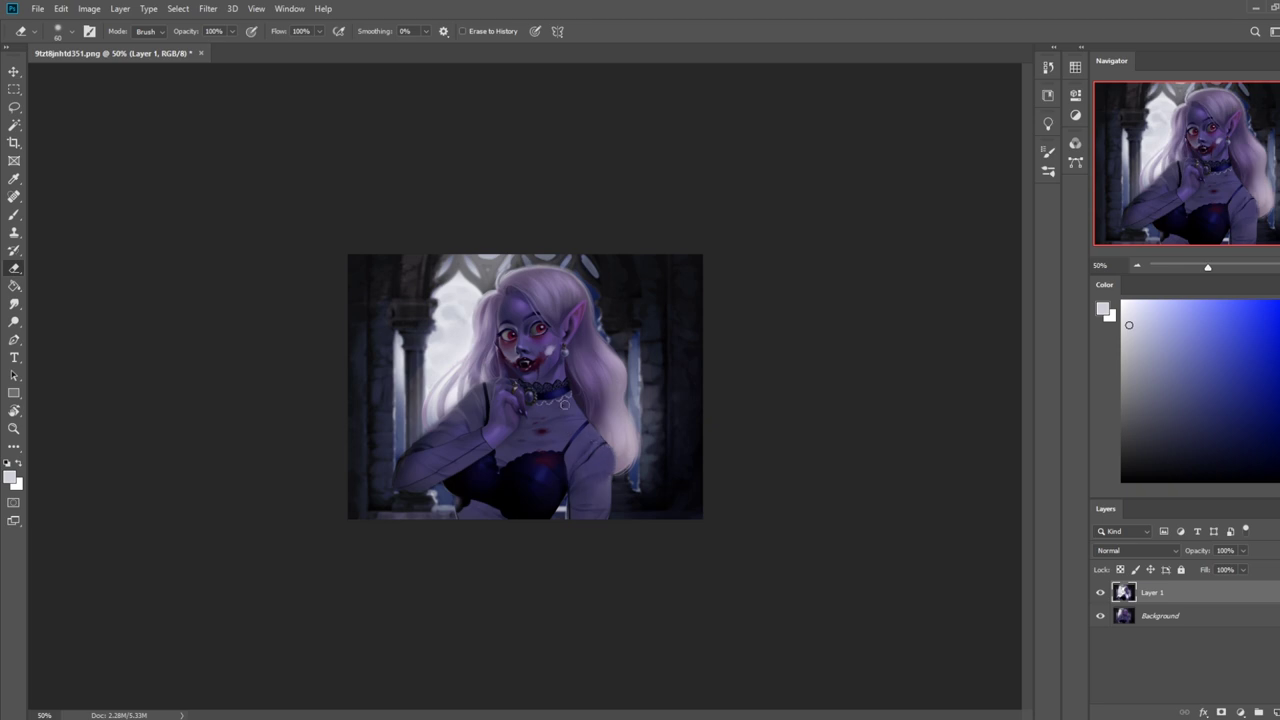
pyautogui.moveTo(595, 467); pyautogui.dragTo(601, 491)
pyautogui.press(']')
pyautogui.press(']')
pyautogui.press(']')
pyautogui.press(']')
pyautogui.press(']')
# - Compare the painting with and without the dodged layer, and merge that layer into the background
pyautogui.click(1101, 594)
pyautogui.click(1100, 594)
pyautogui.rightClick(1178, 603)
pyautogui.click(1180, 431)
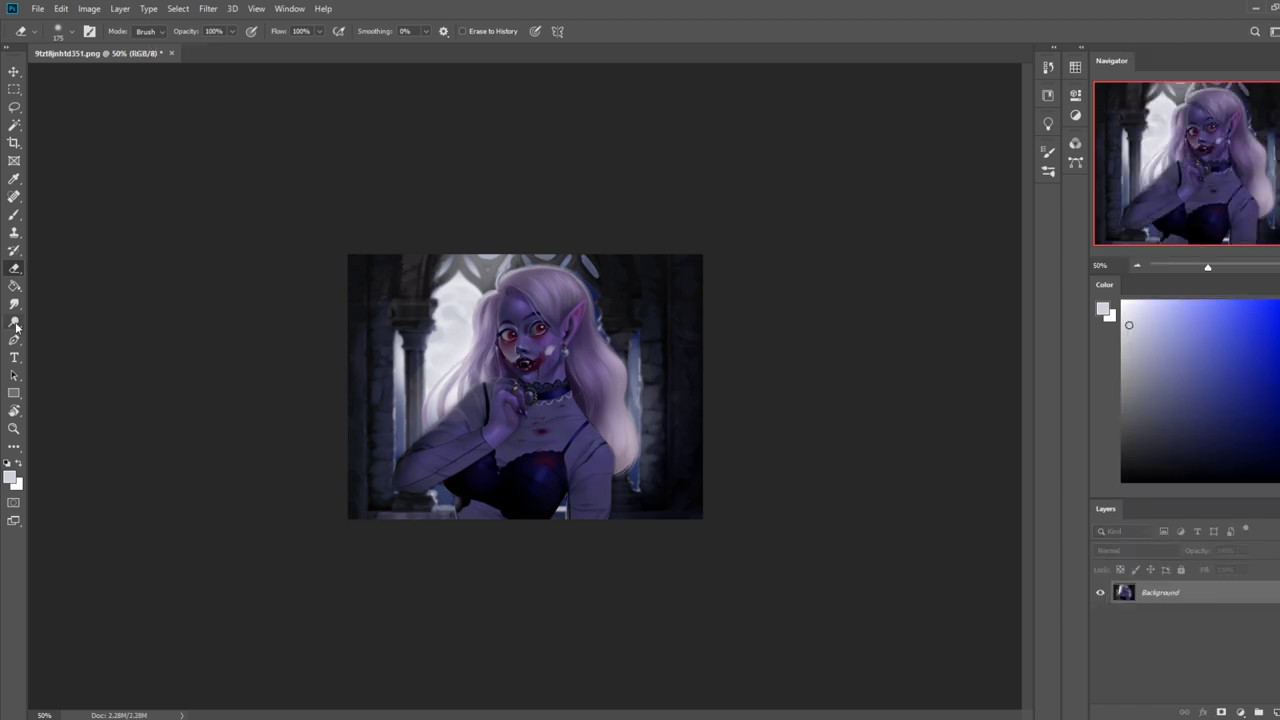
# - Set the Dodge tool to the Highlights range at 16% exposure with a 20 px brush
pyautogui.click(15, 323)
pyautogui.click(165, 31)
pyautogui.click(160, 64)
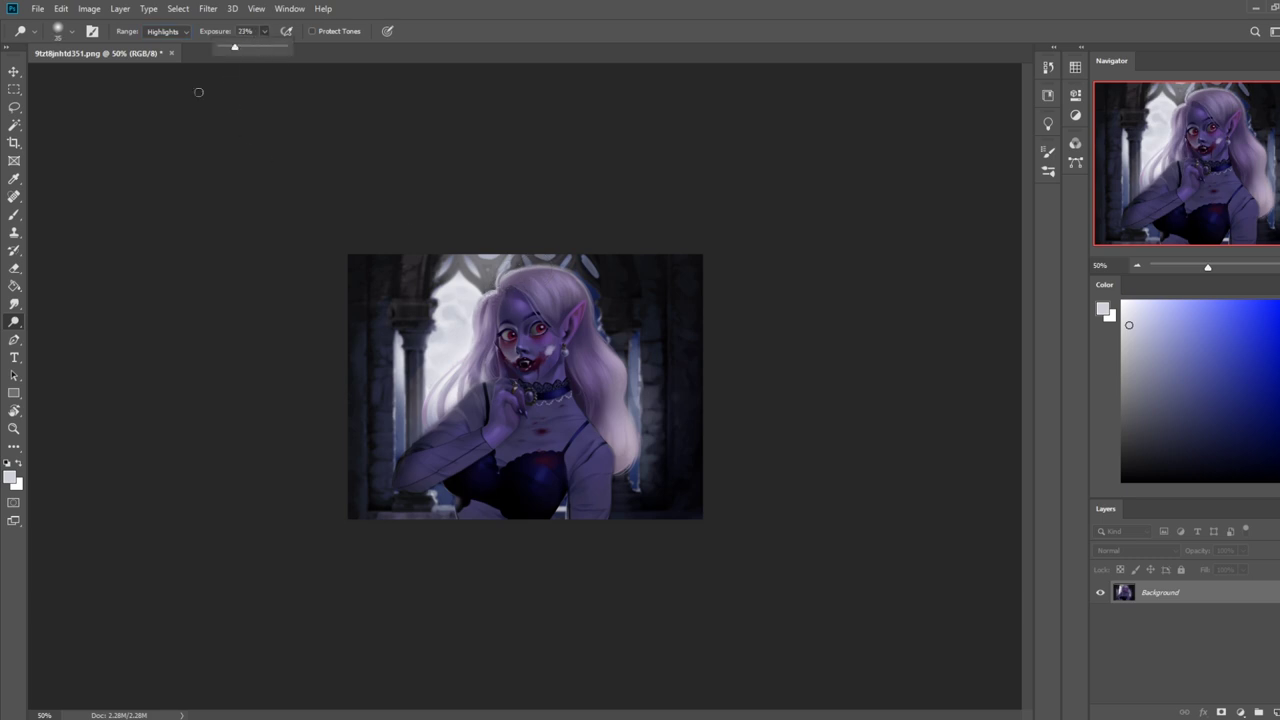
pyautogui.moveTo(226, 51); pyautogui.dragTo(229, 45)
pyautogui.press('[')
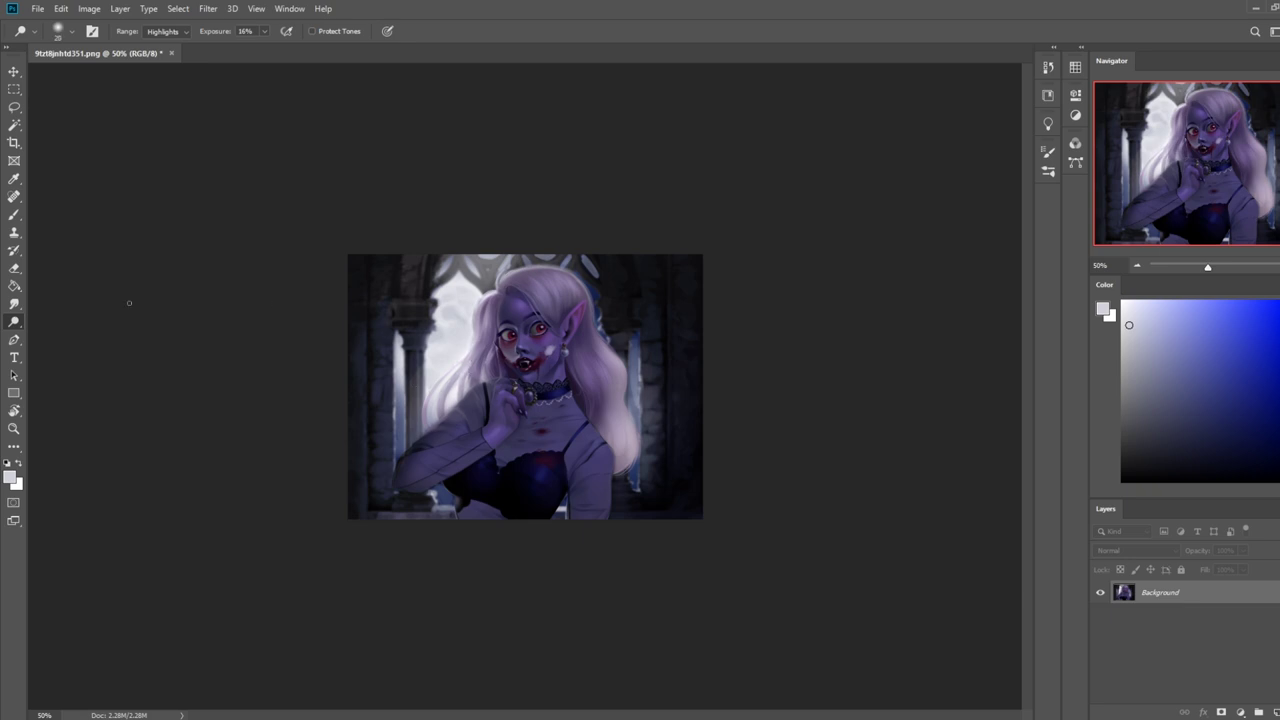
# - Set up the Sponge tool in Saturate mode and shrink its brush to fit the hair and face details
pyautogui.rightClick(20, 323)
pyautogui.click(71, 346)
pyautogui.click(165, 31)
pyautogui.click(160, 53)
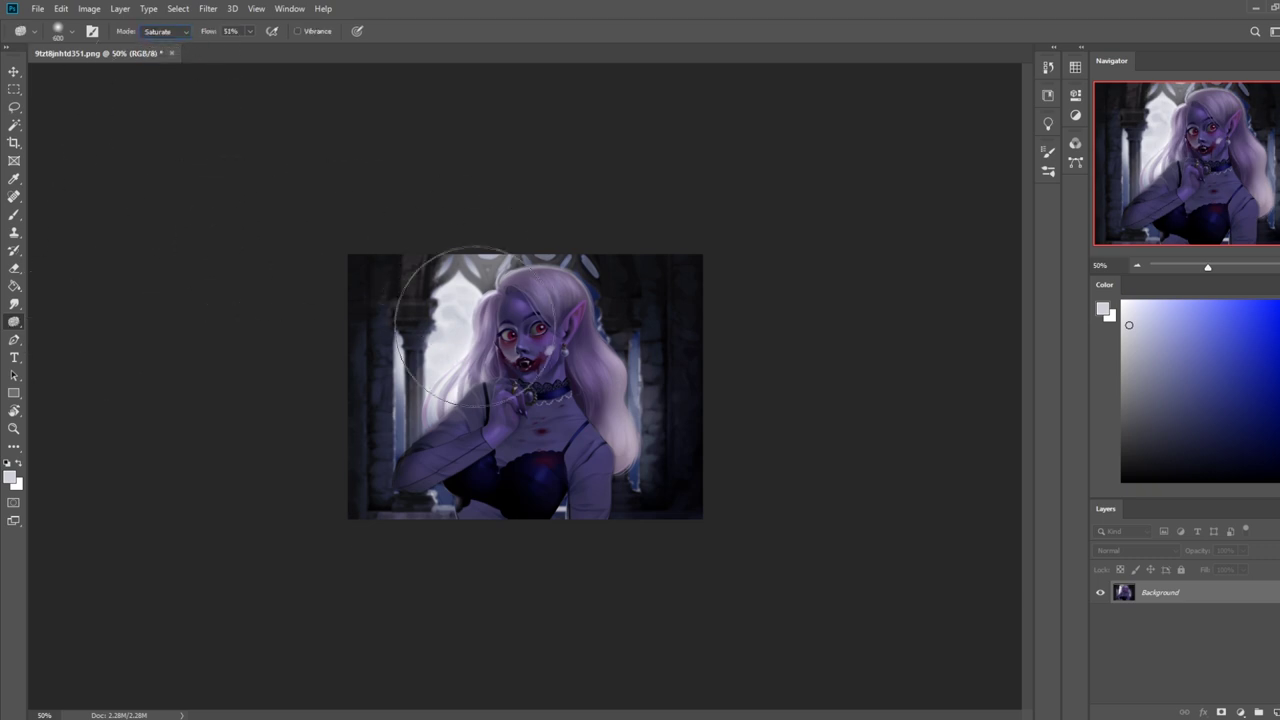
pyautogui.press('[')
pyautogui.press('[')
pyautogui.press('[')
pyautogui.press('[')
pyautogui.press('[')
pyautogui.press('[')
pyautogui.press('[')
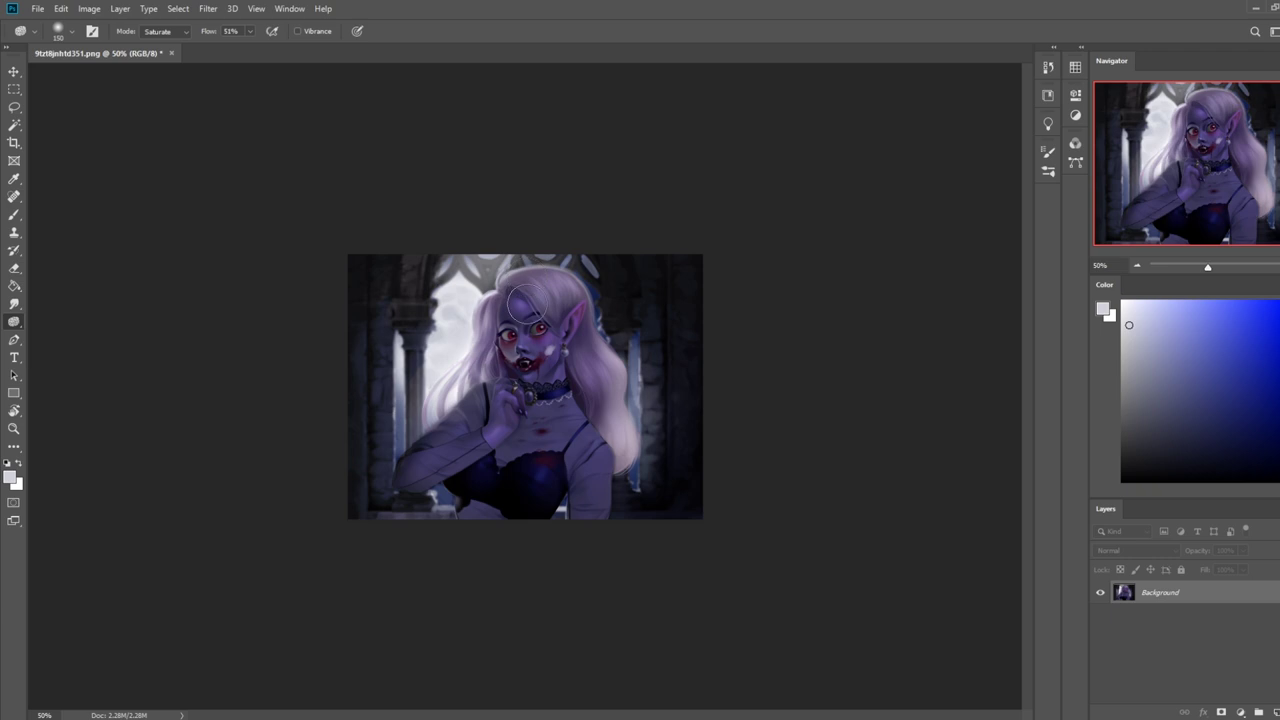
pyautogui.press('[')
pyautogui.press('[')
# - Revert the history to the last Dodge Tool state before the sponge strokes
pyautogui.press('ctrl')
pyautogui.press('ctrl')
pyautogui.press('ctrl')
pyautogui.press('ctrl')
pyautogui.click(1048, 70)
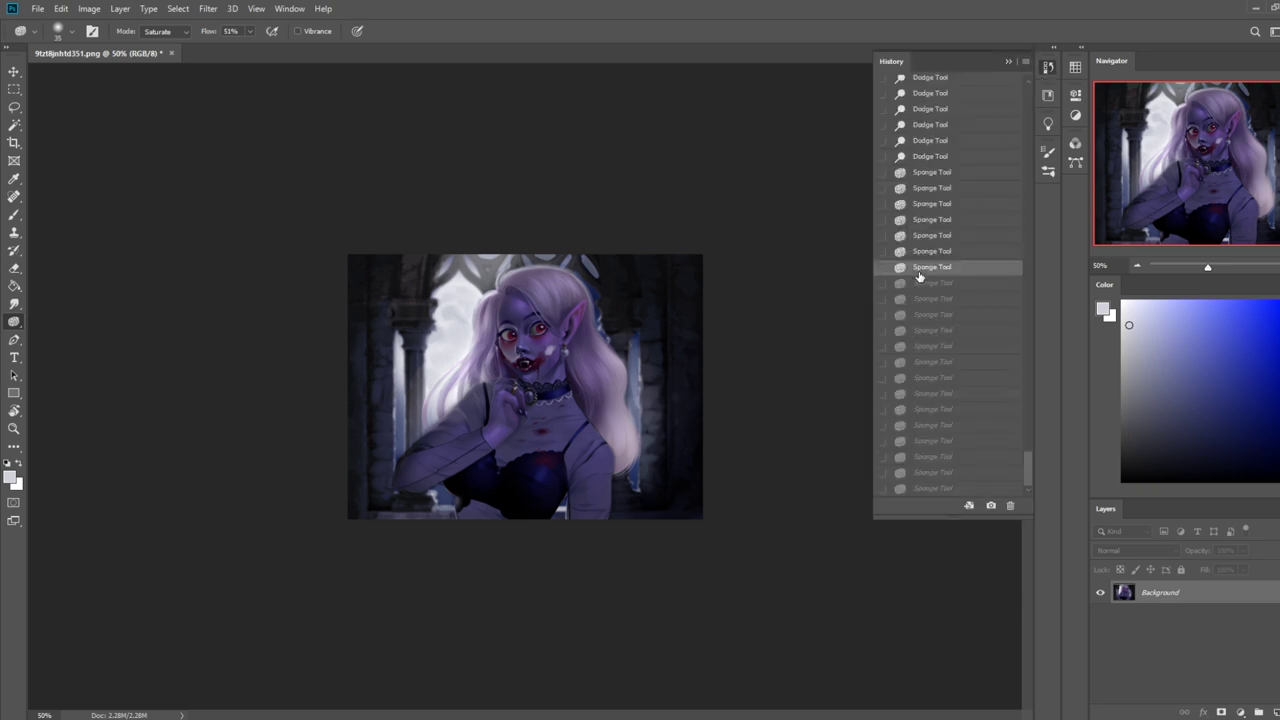
pyautogui.click(927, 156)
pyautogui.click(1005, 62)
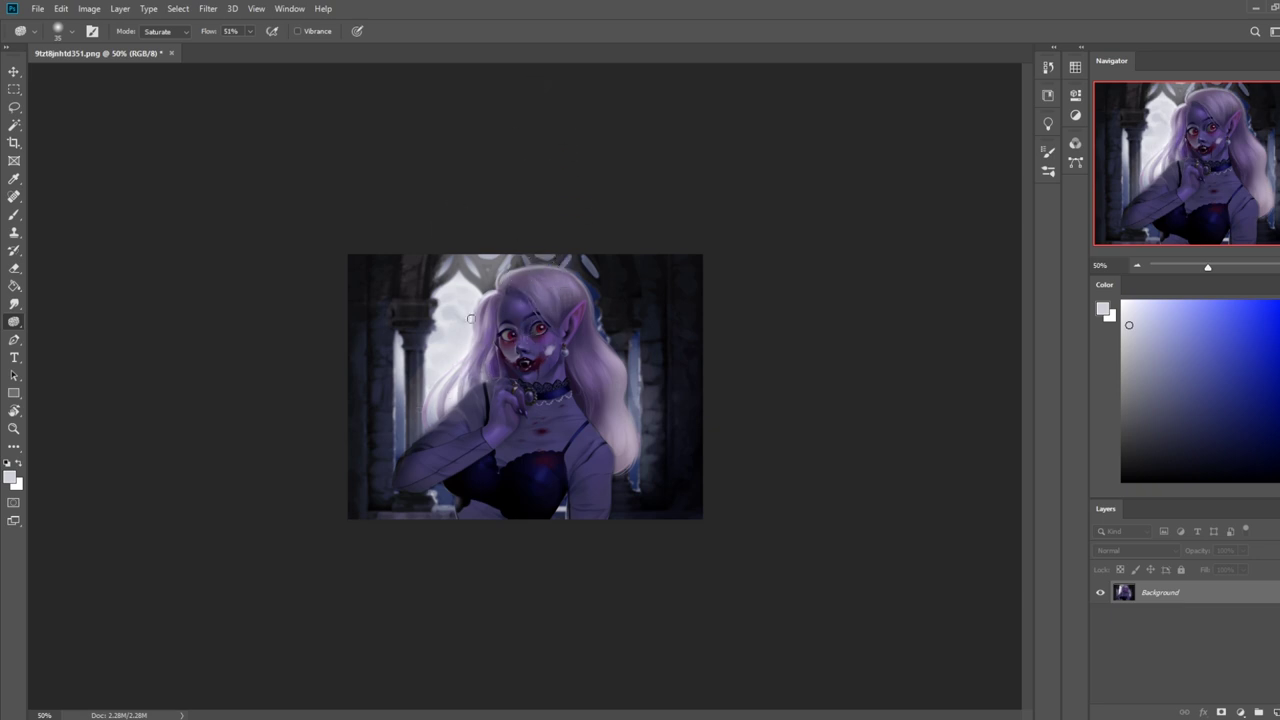
# - Try to dodge the bright window and nearby hair with a 500 px Highlights brush at 16% exposure
pyautogui.moveTo(15, 323); pyautogui.dragTo(60, 320)
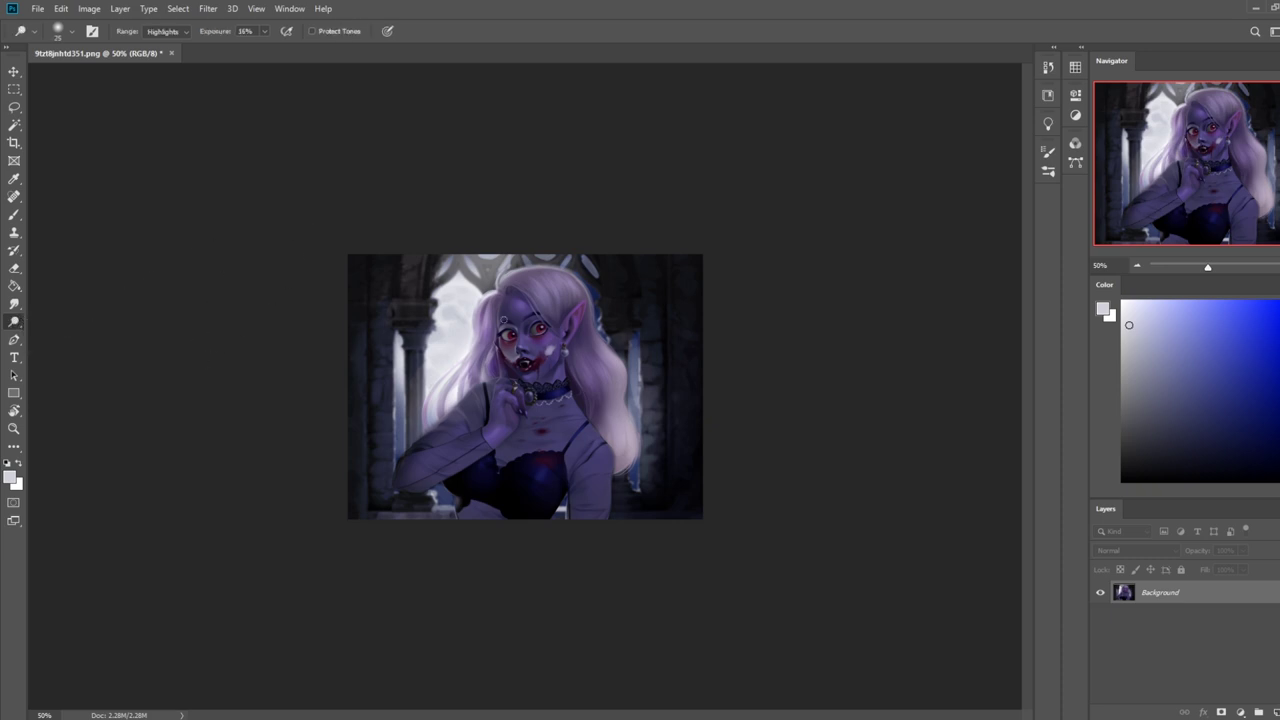
pyautogui.press(']')
pyautogui.press(']')
pyautogui.press(']')
pyautogui.press(']')
pyautogui.press(']')
pyautogui.press(']')
pyautogui.press(']')
pyautogui.press(']')
pyautogui.press(']')
pyautogui.press(']')
pyautogui.press(']')
pyautogui.press(']')
pyautogui.press(']')
pyautogui.press(']')
pyautogui.press(']')
pyautogui.press(']')
pyautogui.press(']')
pyautogui.press(']')
pyautogui.moveTo(484, 380)
pyautogui.mouseDown()
pyautogui.moveTo(463, 369)
pyautogui.moveTo(478, 362)
pyautogui.mouseUp()
pyautogui.press('[')
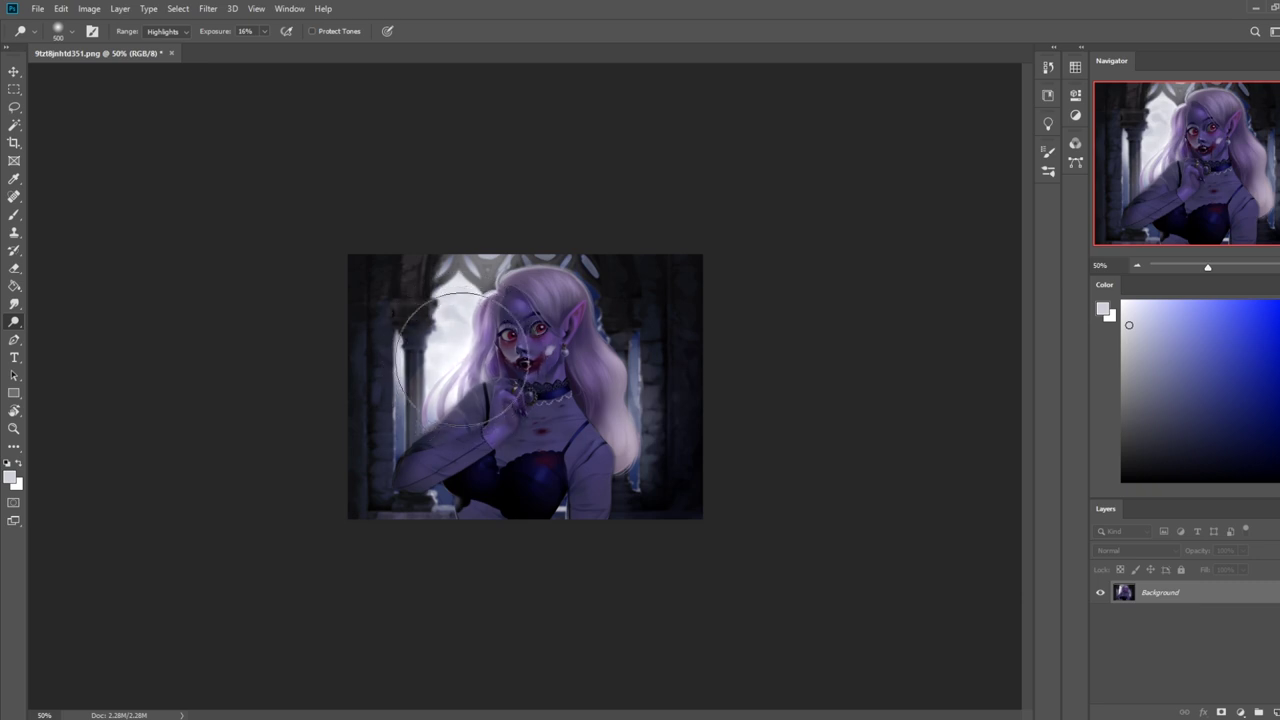
pyautogui.hotkey('ctrl', 'z')
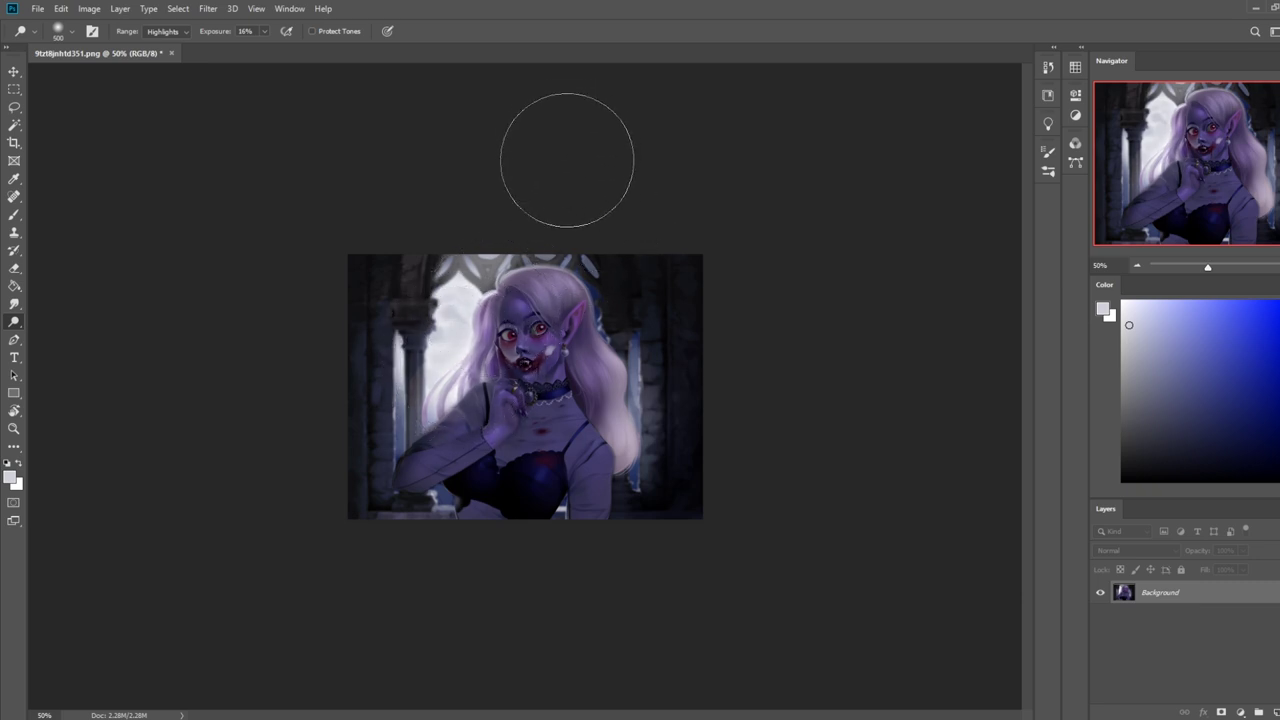
pyautogui.moveTo(450, 327); pyautogui.dragTo(450, 368)
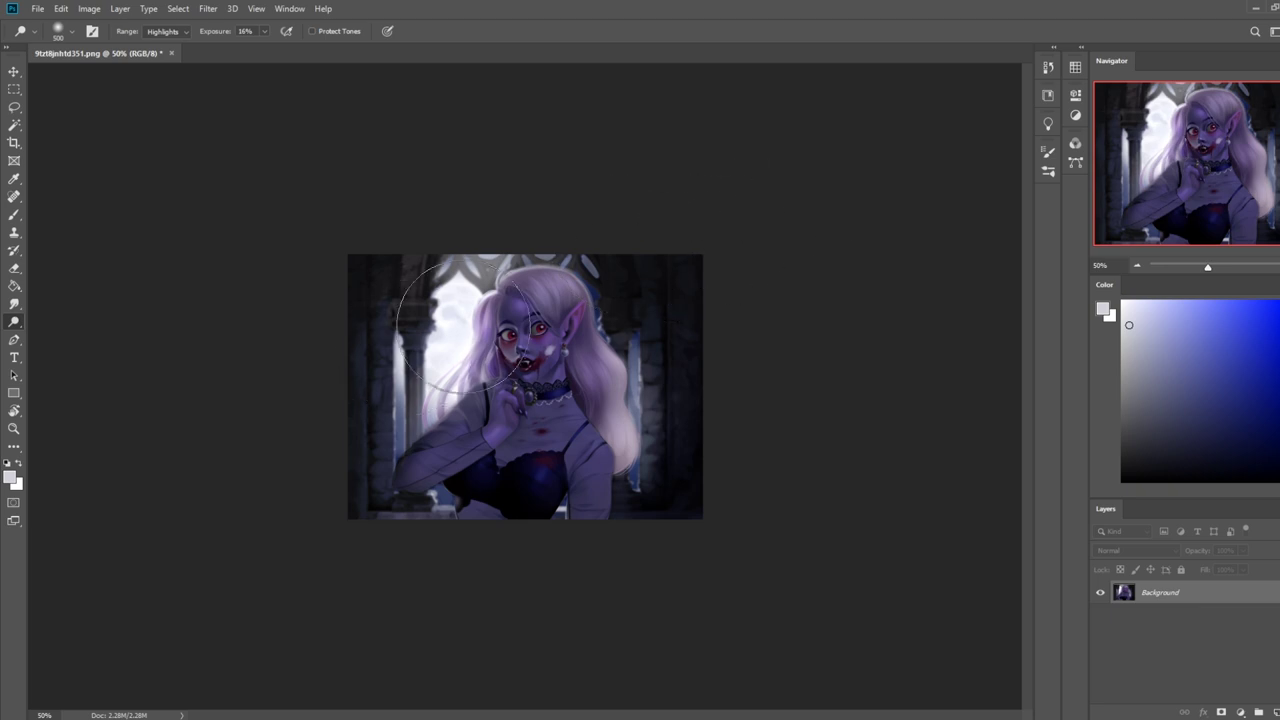
pyautogui.hotkey('ctrl', 'z')
pyautogui.hotkey('ctrl', 'shift', 'z')
pyautogui.hotkey('ctrl', 'z')
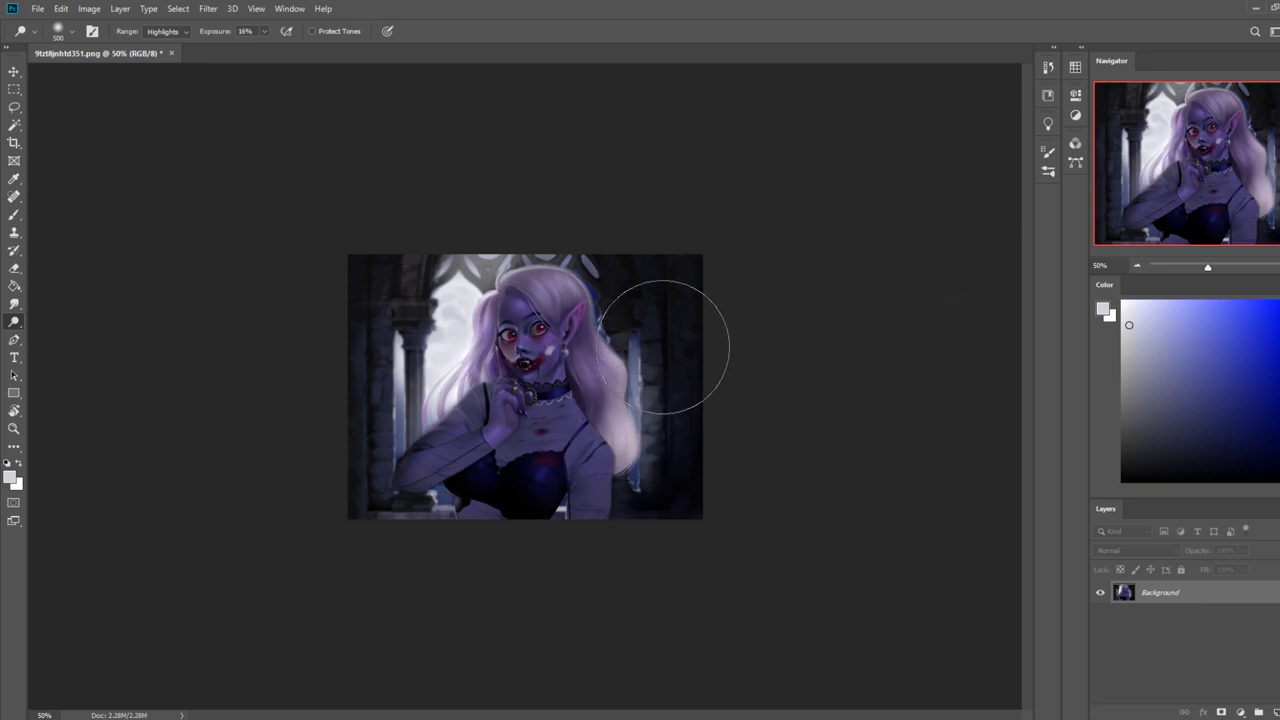
# - Copy the whole retouched canvas and bring up the edit history
pyautogui.press('b')
pyautogui.hotkey('ctrl', 'a')
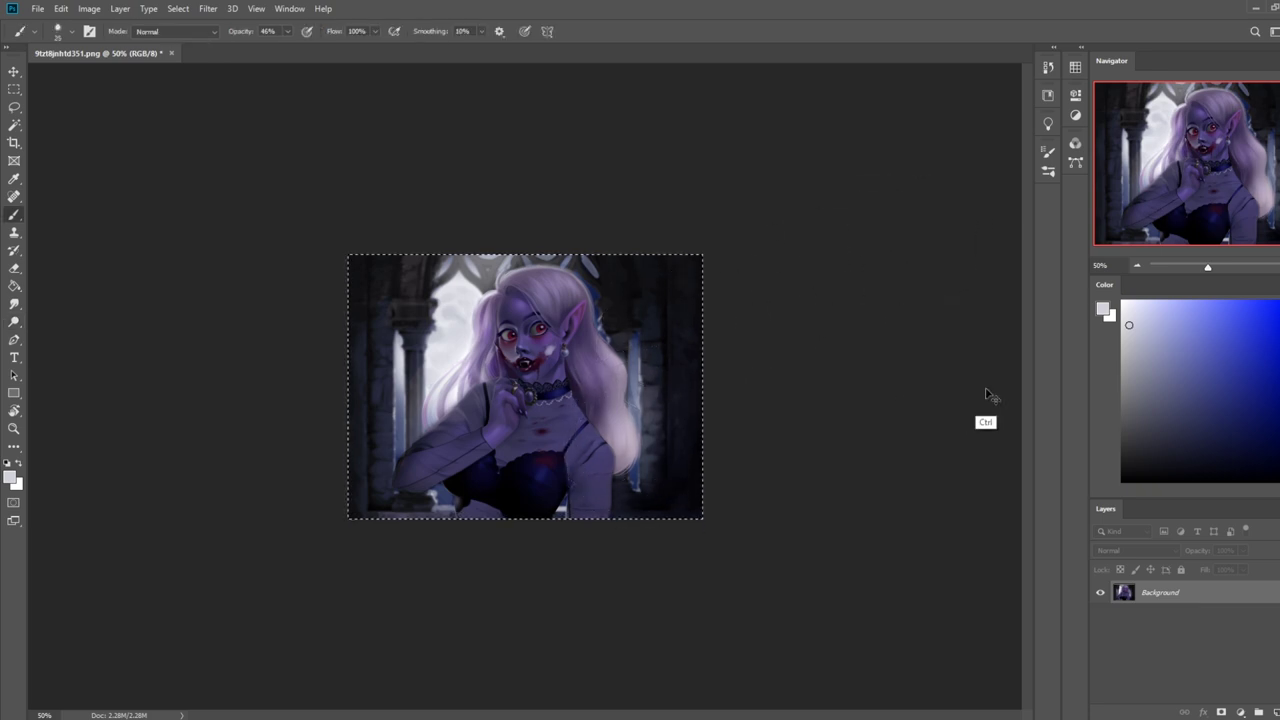
pyautogui.click(1047, 67)
pyautogui.hotkey('ctrl', 'a')
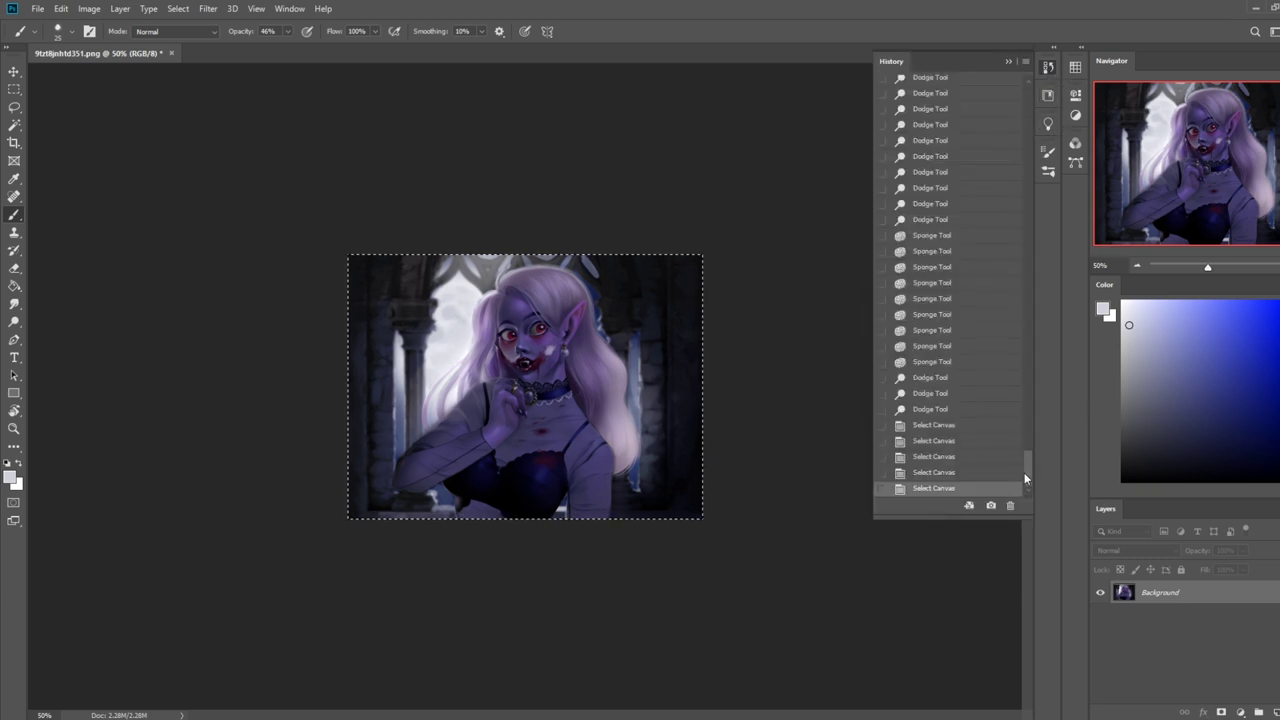
# - Revert the history to the Layer Via Copy state before the dodging and paste the copied canvas as a new layer
pyautogui.moveTo(1024, 472)
pyautogui.mouseDown()
pyautogui.moveTo(1055, 353)
pyautogui.moveTo(1042, 291)
pyautogui.moveTo(1052, 222)
pyautogui.mouseUp()
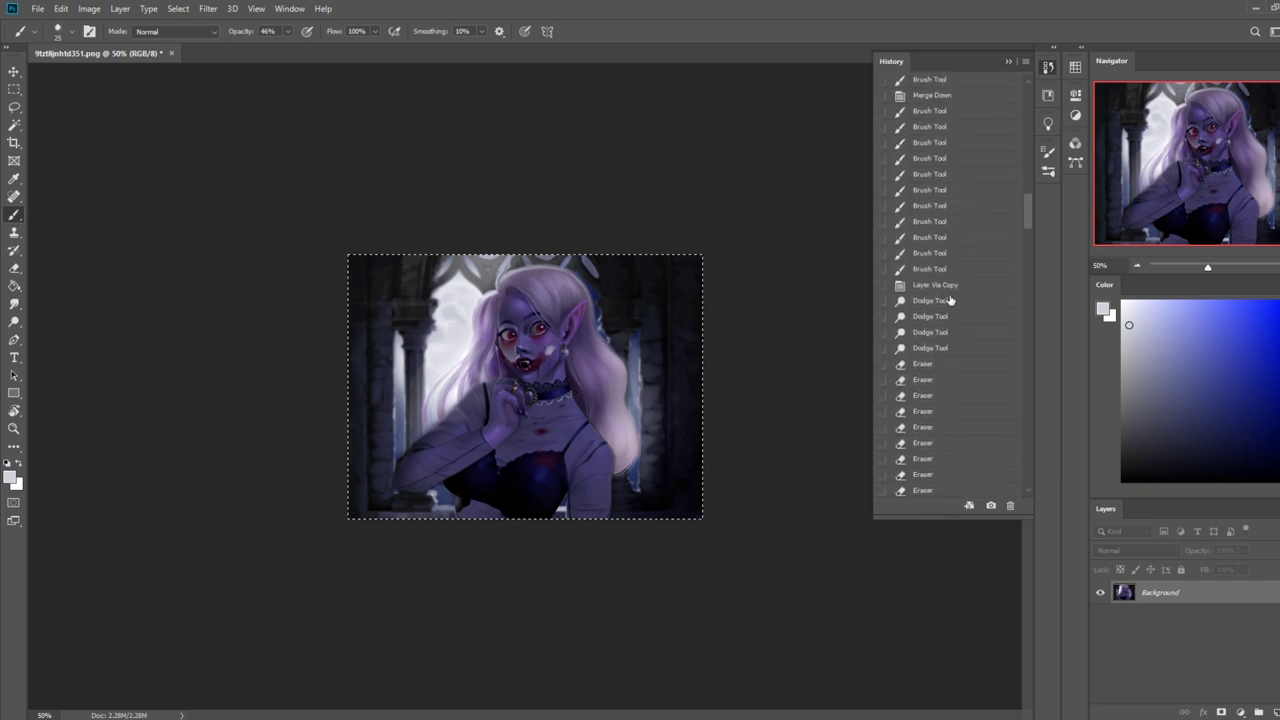
pyautogui.click(942, 285)
pyautogui.scroll(3, 1034, 212)
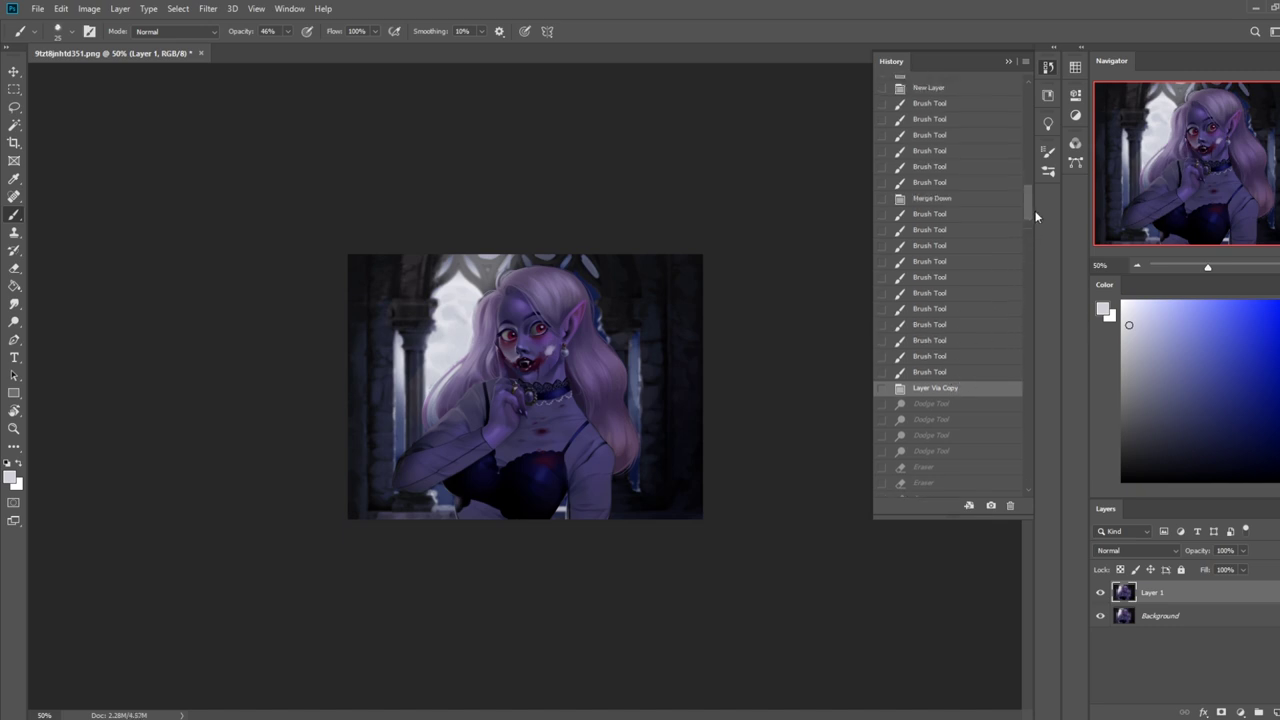
pyautogui.click(934, 403)
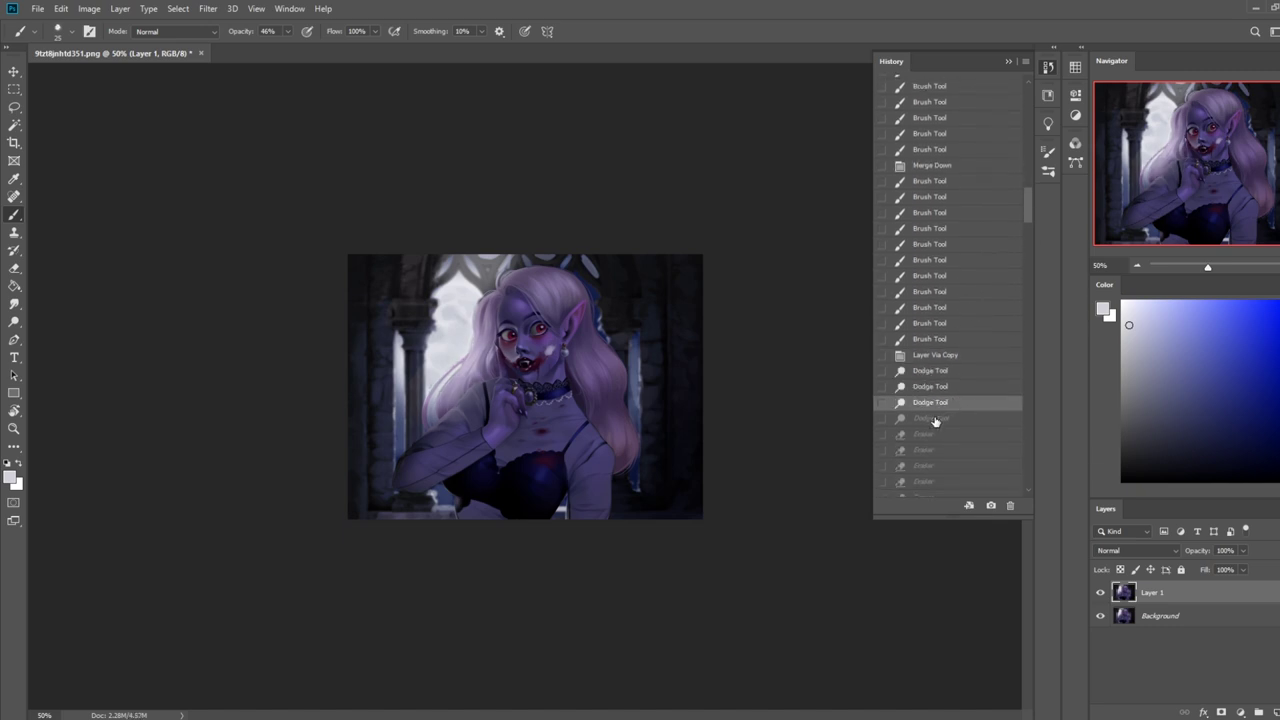
pyautogui.click(935, 355)
pyautogui.hotkey('ctrl', 'v')
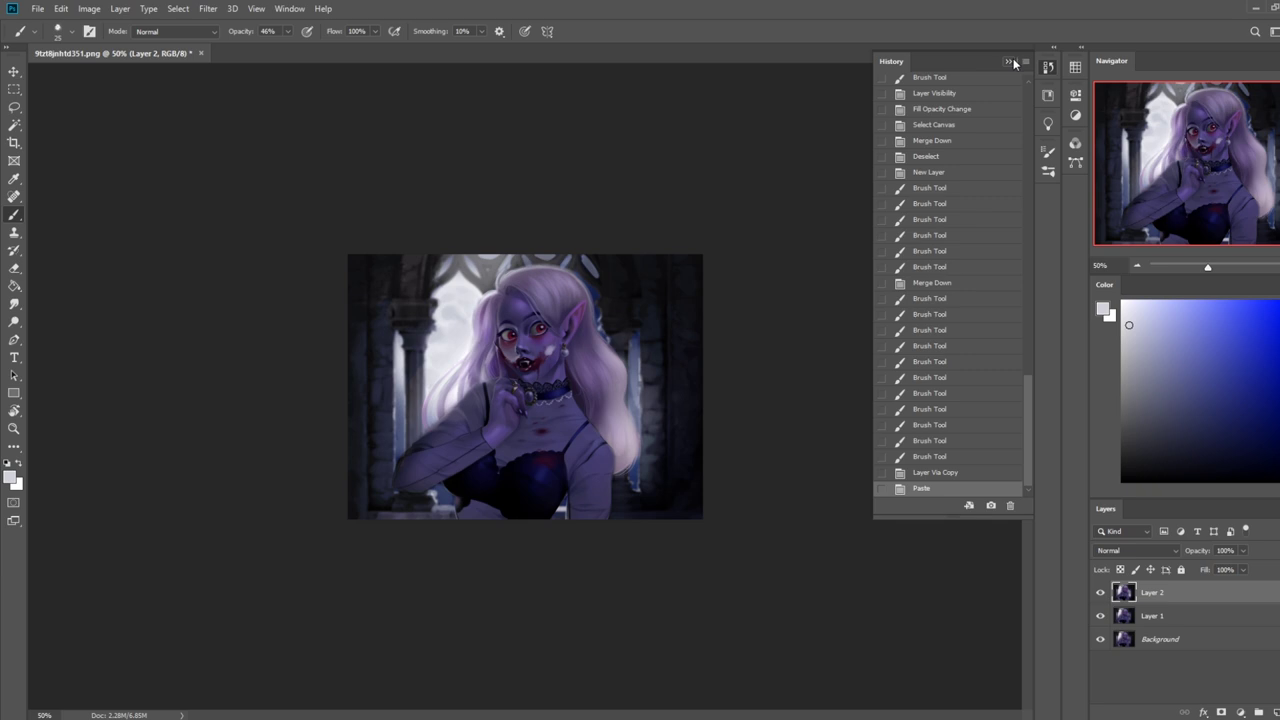
pyautogui.click(1012, 63)
# - Toggle the pasted layer's visibility repeatedly to compare the painting before and after the brightened hair and windows
pyautogui.click(1100, 597)
pyautogui.click(1100, 596)
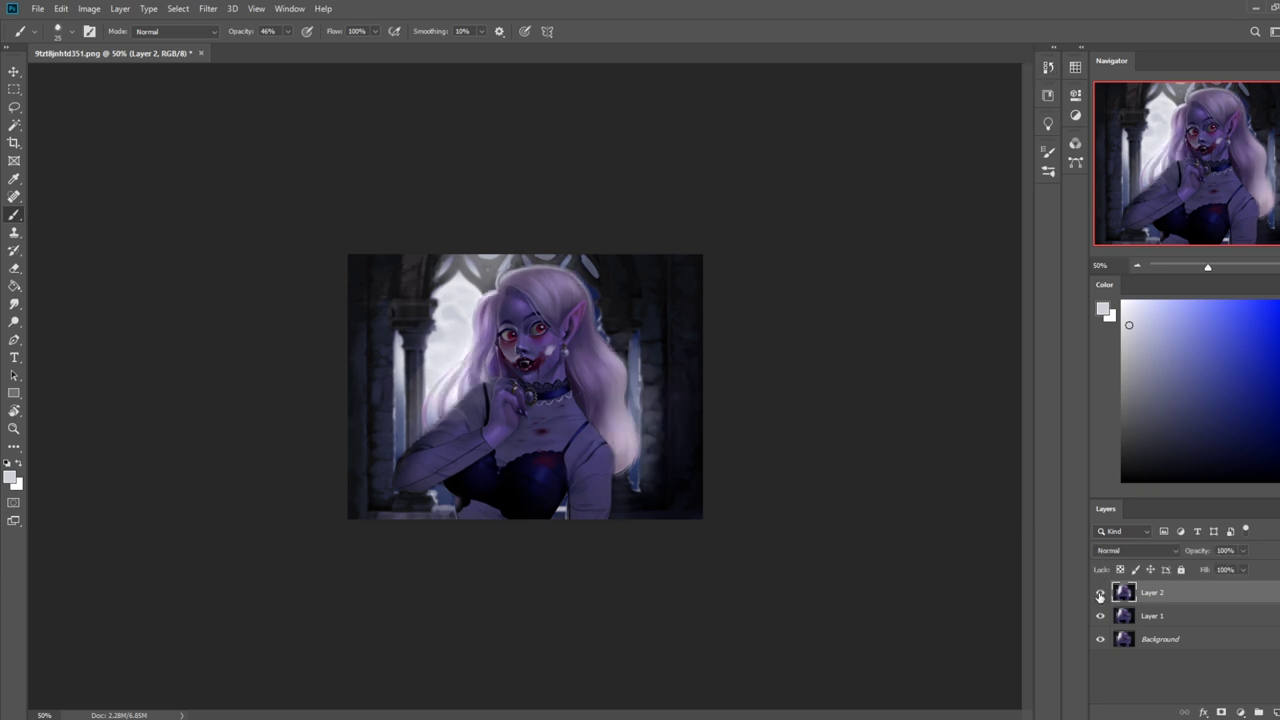
pyautogui.click(1100, 595)
pyautogui.click(1100, 595)
pyautogui.click(1100, 596)
pyautogui.click(1100, 597)
pyautogui.click(1100, 596)
pyautogui.click(1101, 596)
pyautogui.click(1100, 596)
pyautogui.click(1101, 597)
pyautogui.click(1101, 597)
pyautogui.click(1101, 597)
pyautogui.click(1101, 597)
pyautogui.click(1101, 597)
pyautogui.rightClick(1155, 622)
pyautogui.click(1195, 469)
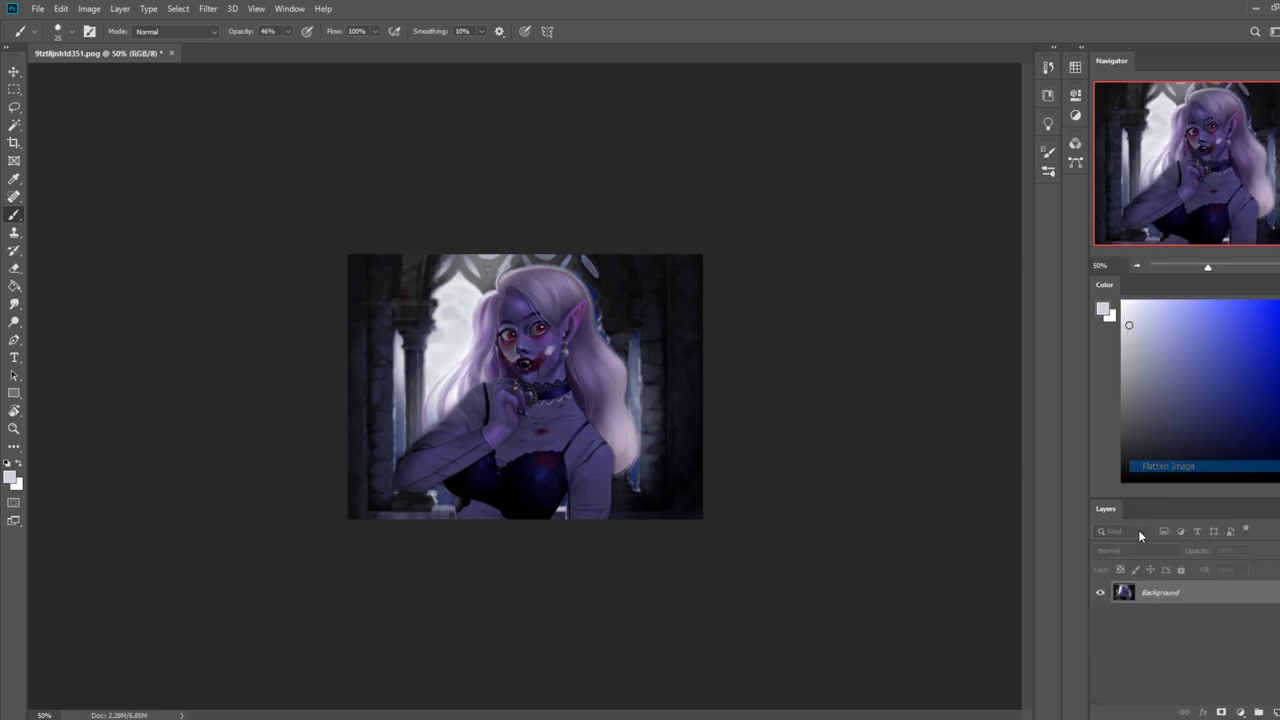
pyautogui.hotkey('ctrl', 'z')
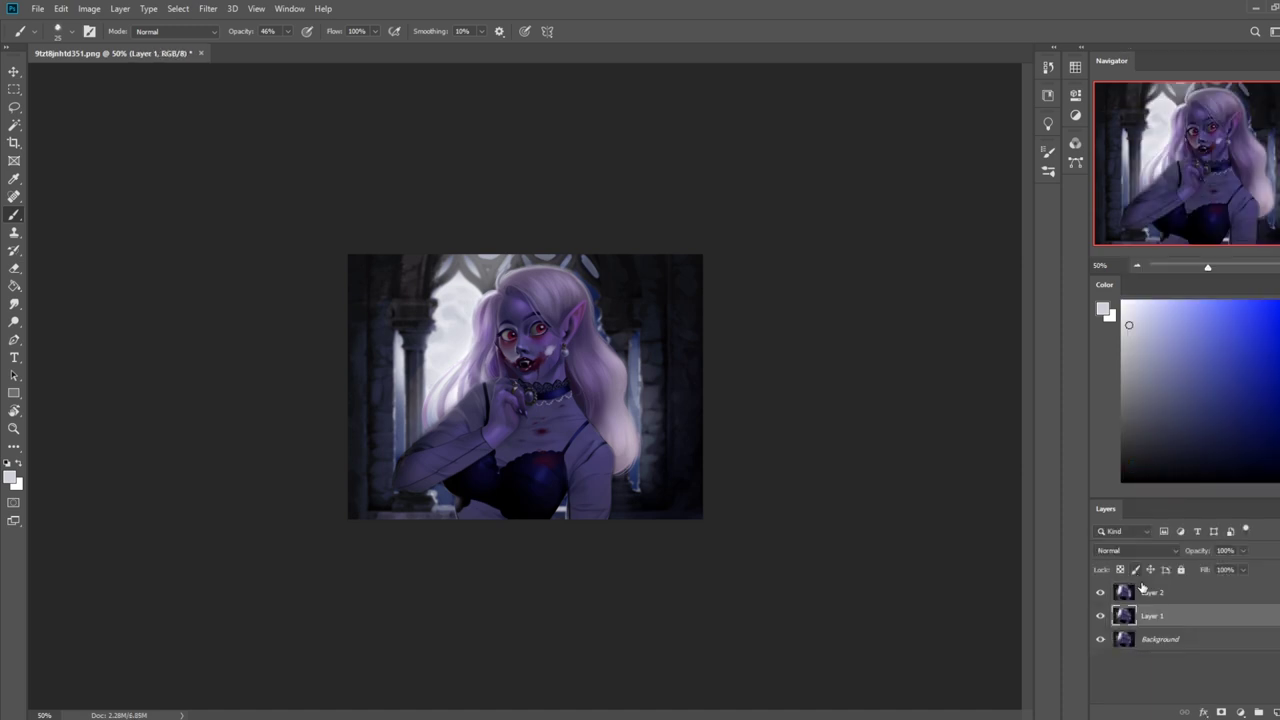
# - Check the visibility of Layer 1 and Layer 2, and merge Layer 2 down into Layer 1
pyautogui.rightClick(1152, 598)
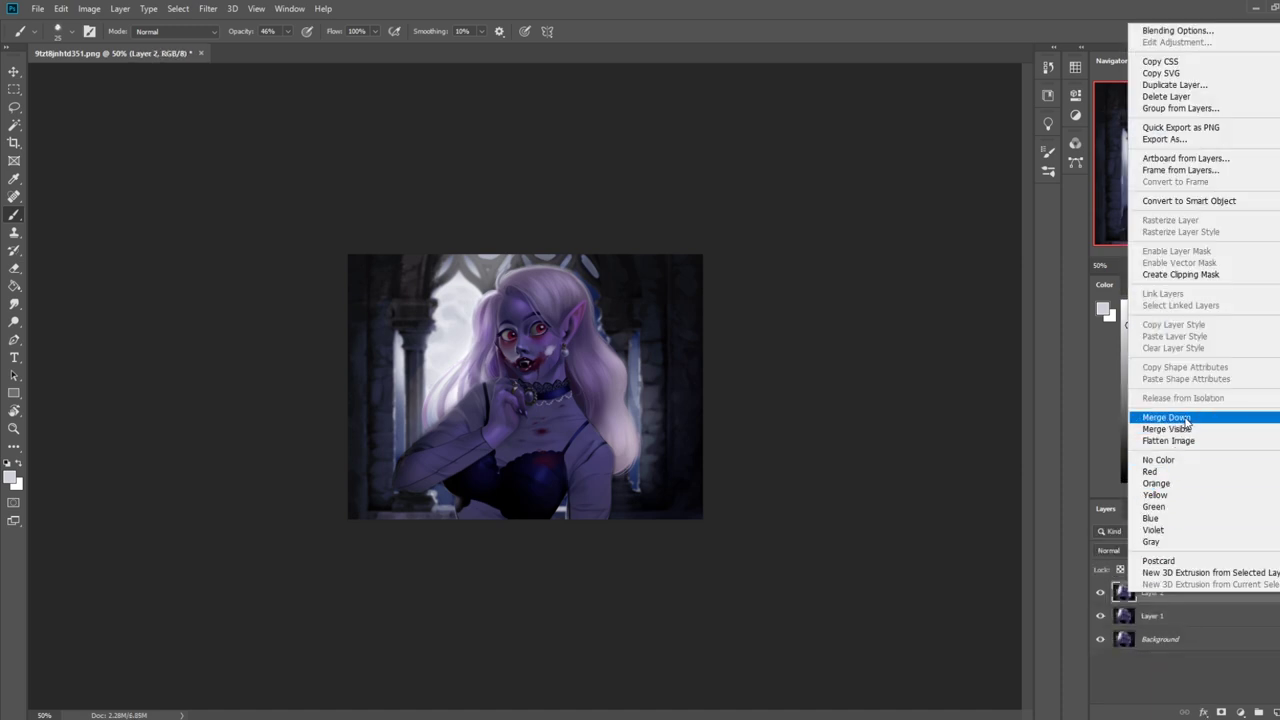
pyautogui.click(1101, 597)
pyautogui.click(1100, 620)
pyautogui.moveTo(1101, 616); pyautogui.dragTo(1101, 592)
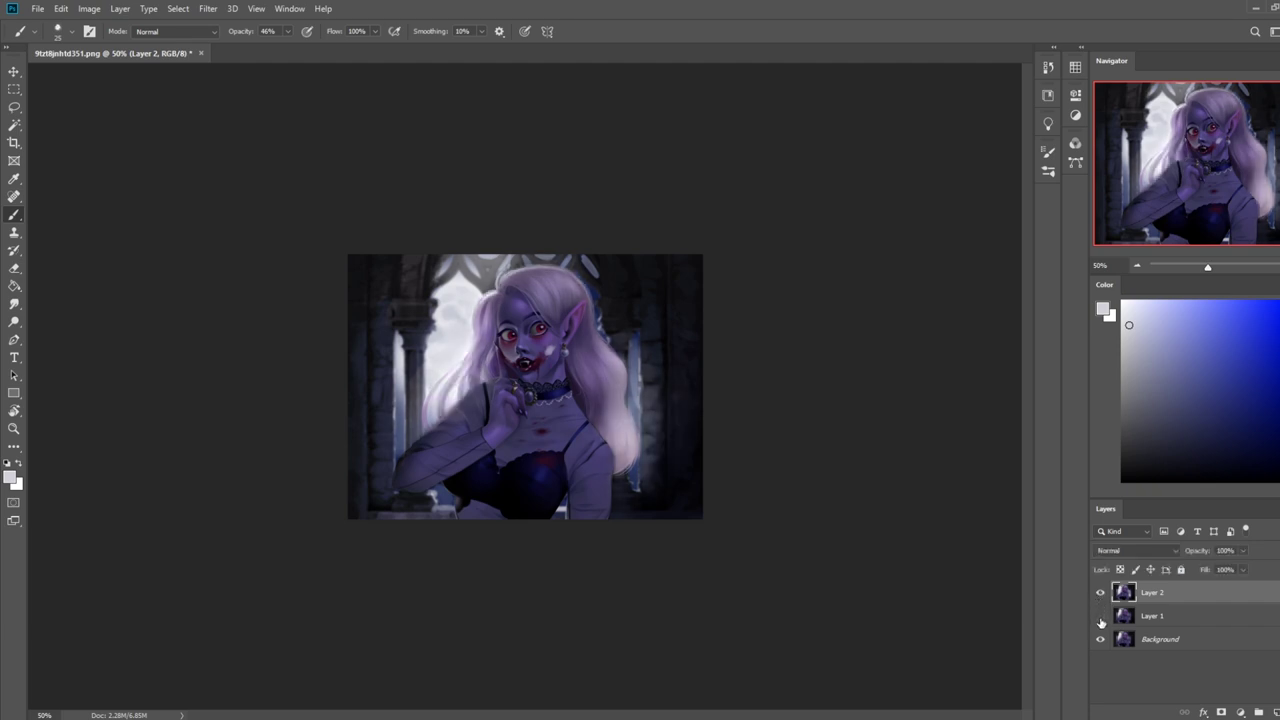
pyautogui.moveTo(1101, 594)
pyautogui.mouseDown()
pyautogui.moveTo(1100, 617)
pyautogui.moveTo(1102, 590)
pyautogui.mouseUp()
pyautogui.rightClick(1170, 595)
pyautogui.click(1183, 415)
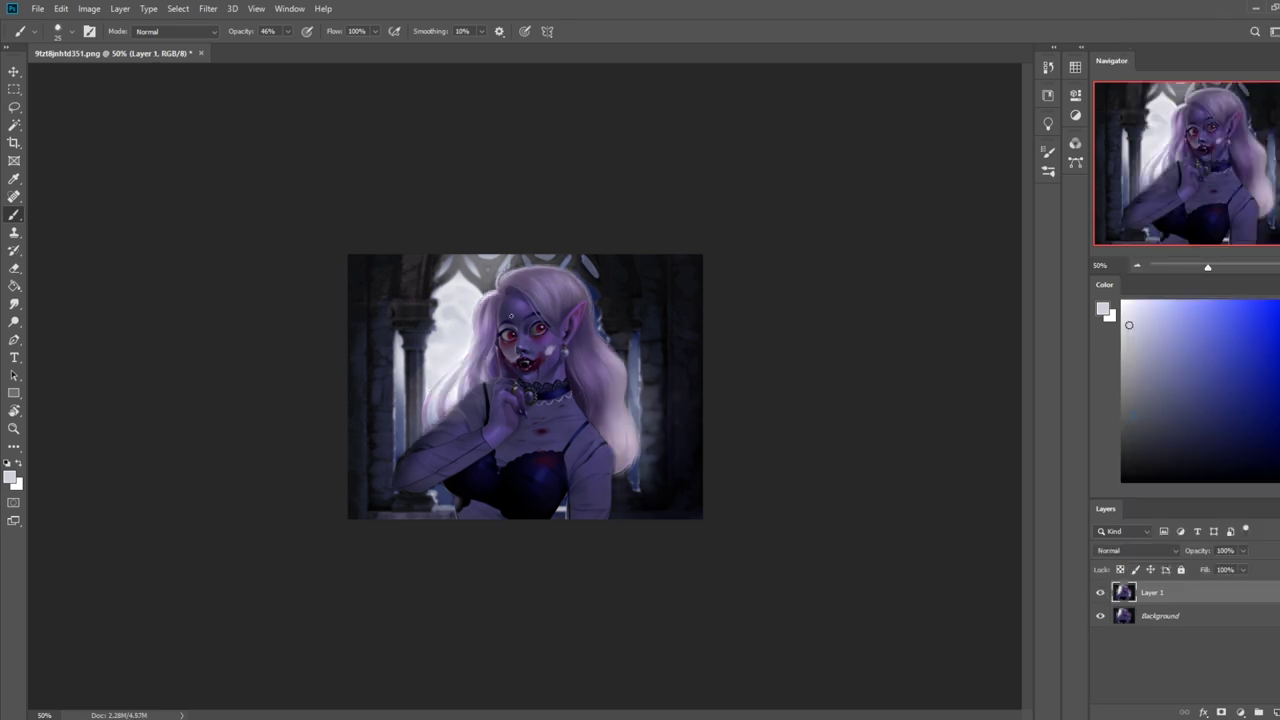
# - Reactivate the Dodge tool and shrink its brush to a small tip suited to the ear and earring details
pyautogui.press('o')
pyautogui.press('[')
pyautogui.press('[')
pyautogui.press('[')
pyautogui.press('[')
pyautogui.press('[')
pyautogui.press('[')
pyautogui.press('[')
pyautogui.press('[')
pyautogui.press('[')
pyautogui.press('[')
pyautogui.press('[')
pyautogui.press('[')
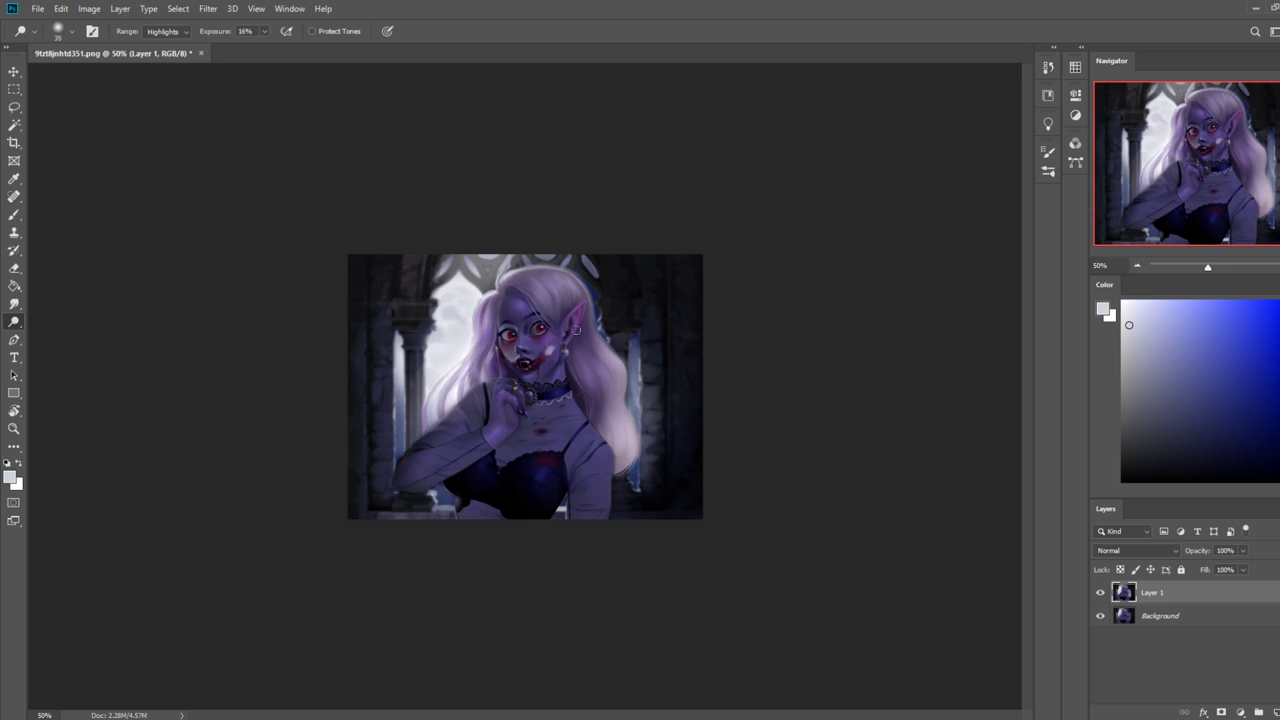
# - Give the eraser the 80 px brush from Istebrak's Dry-Oil Brushes and reduce its size for hair strands
pyautogui.press('e')
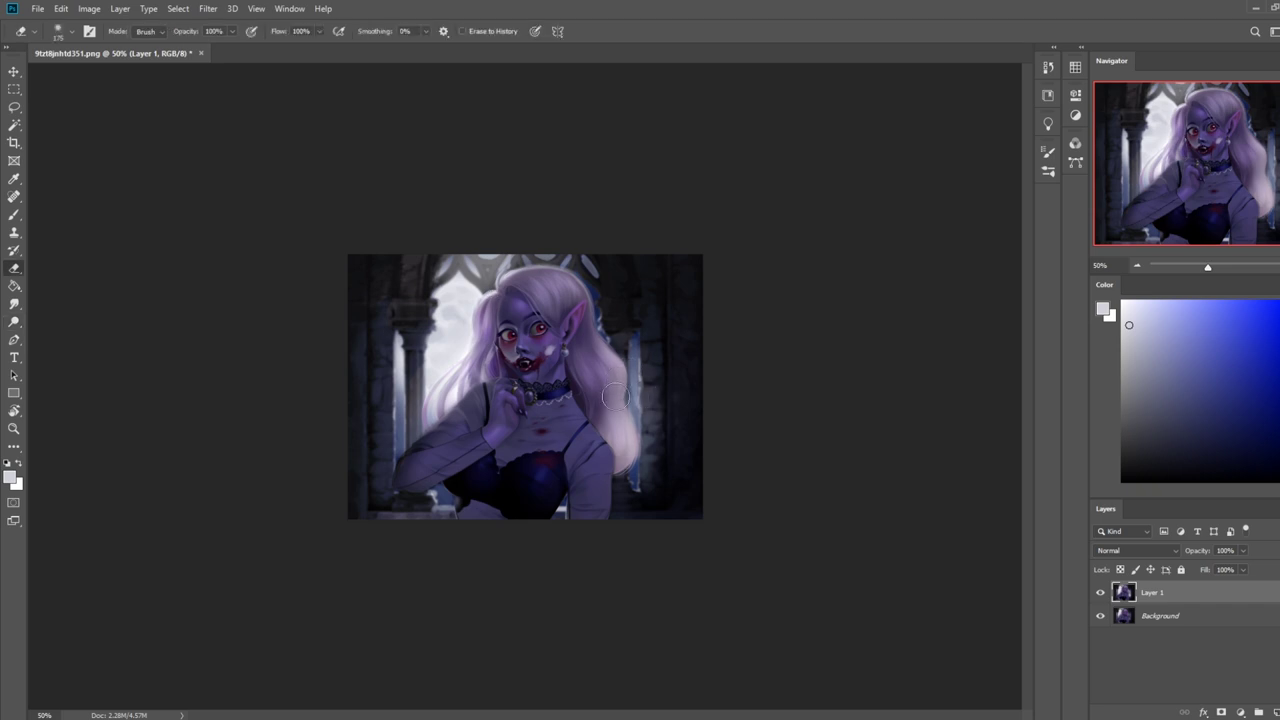
pyautogui.rightClick(622, 392)
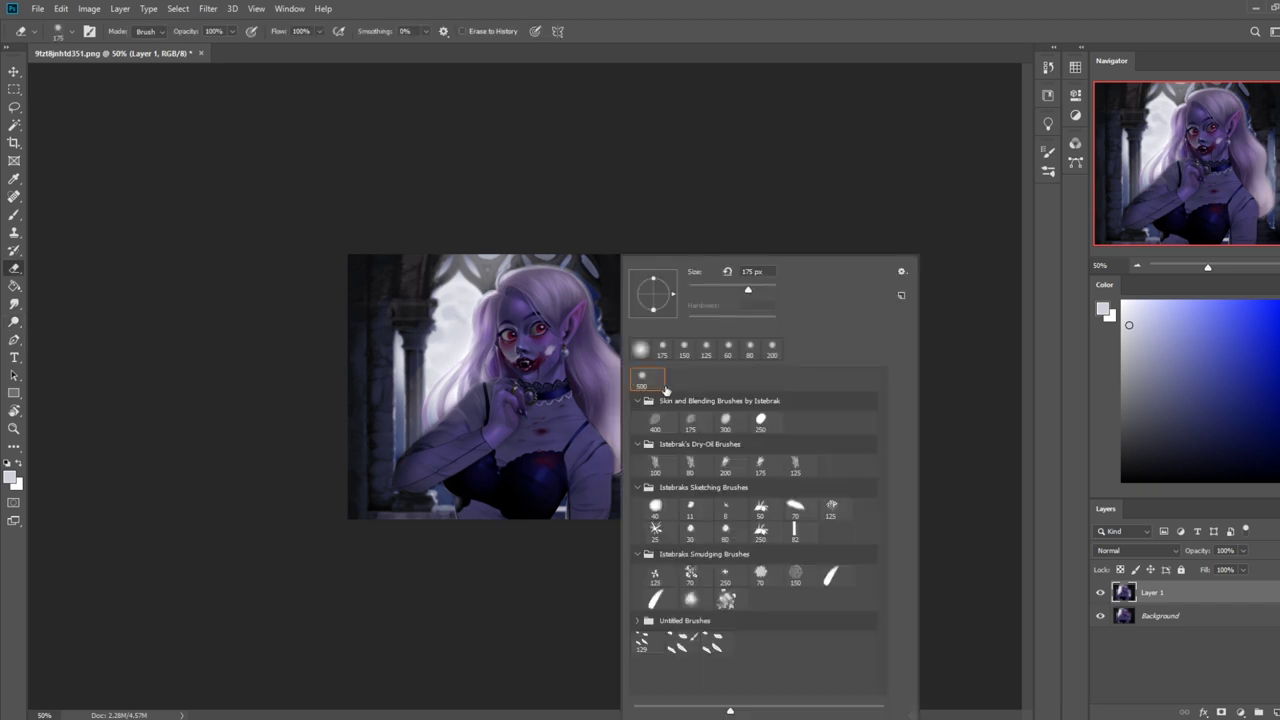
pyautogui.click(690, 487)
pyautogui.doubleClick(693, 461)
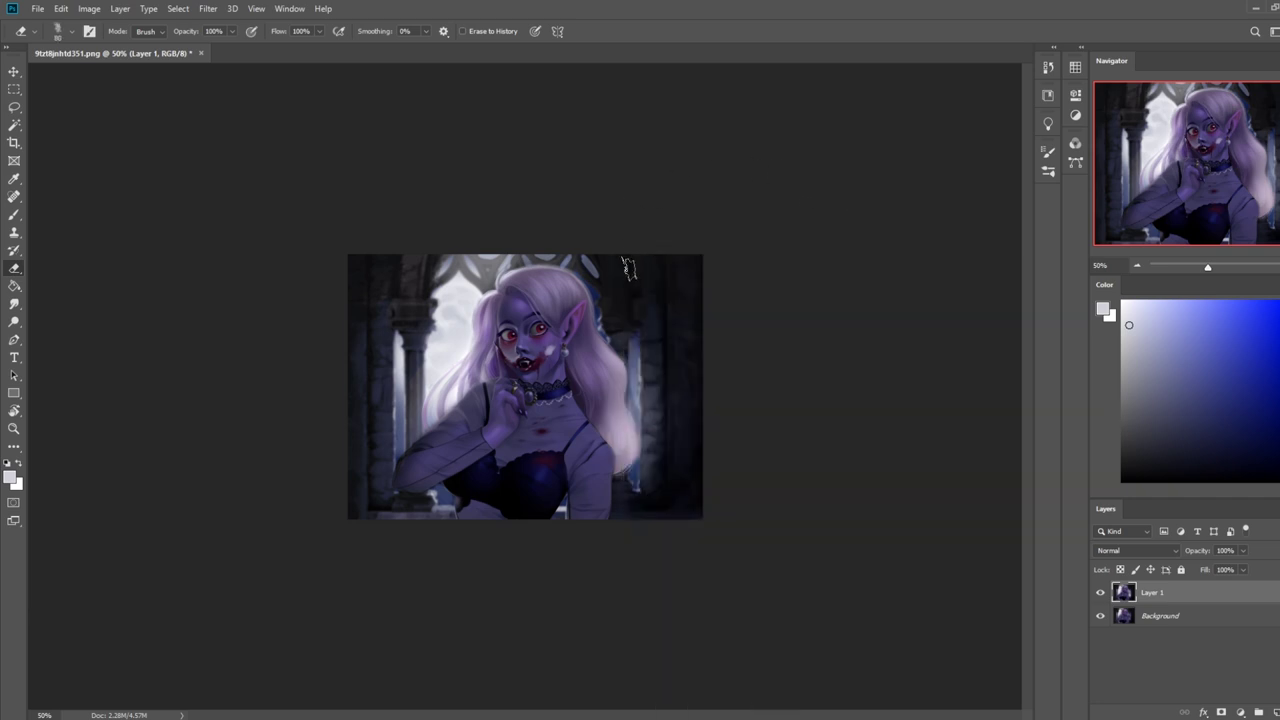
pyautogui.hotkey('ctrl', 'z')
pyautogui.press('[')
pyautogui.press('[')
pyautogui.press('[')
pyautogui.moveTo(616, 452); pyautogui.dragTo(612, 408)
pyautogui.moveTo(626, 470); pyautogui.dragTo(626, 414)
pyautogui.hotkey('ctrl', 'z')
pyautogui.hotkey('ctrl', 'z')
# - Erase fine strands into the long hair falling behind the shoulder, reduce the eraser to 25 px and blend lightly with the Smudge tool
pyautogui.moveTo(604, 376); pyautogui.dragTo(602, 462)
pyautogui.moveTo(606, 405); pyautogui.dragTo(618, 468)
pyautogui.press('[')
pyautogui.press('[')
pyautogui.press('[')
pyautogui.press('[')
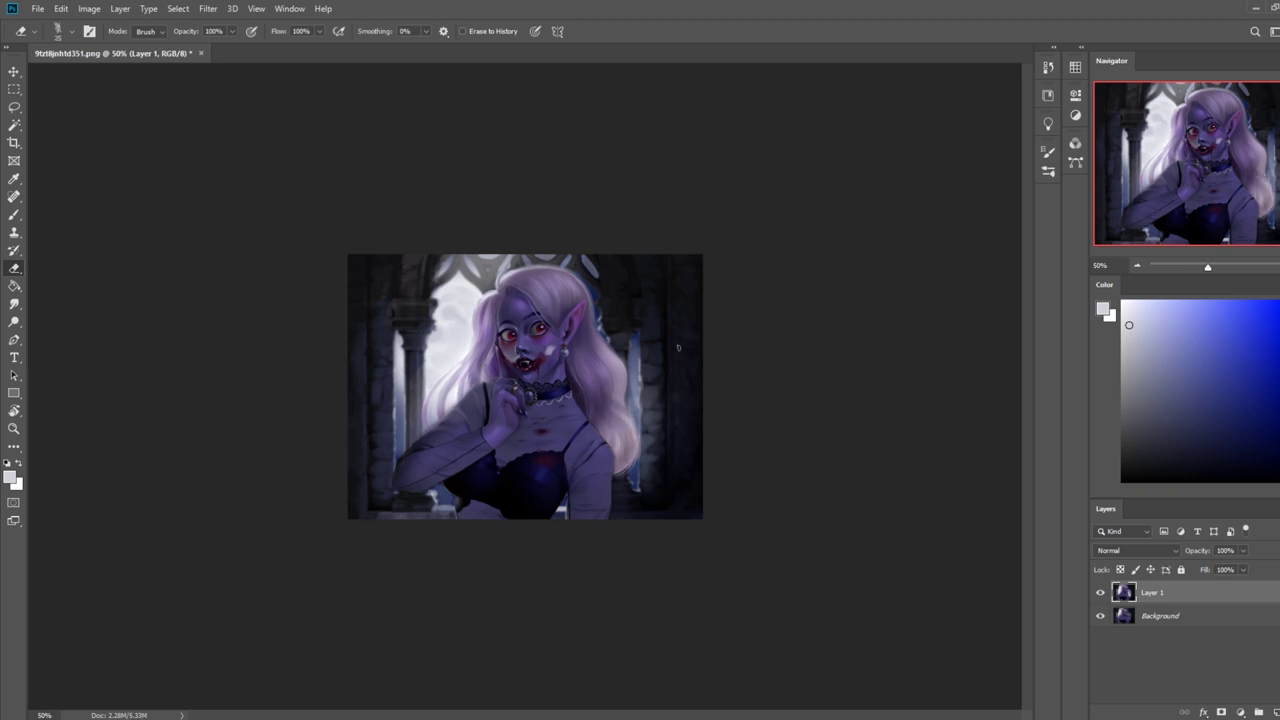
pyautogui.moveTo(606, 358); pyautogui.dragTo(618, 394)
pyautogui.click(14, 304)
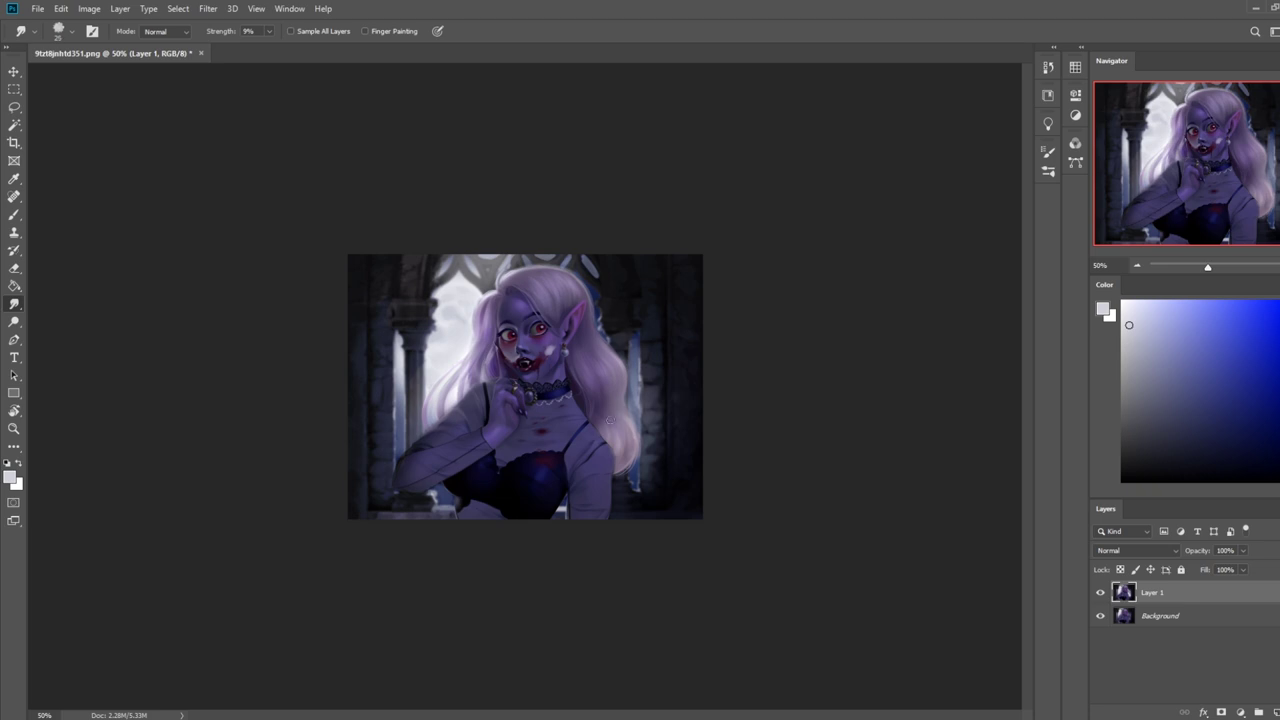
pyautogui.press('e')
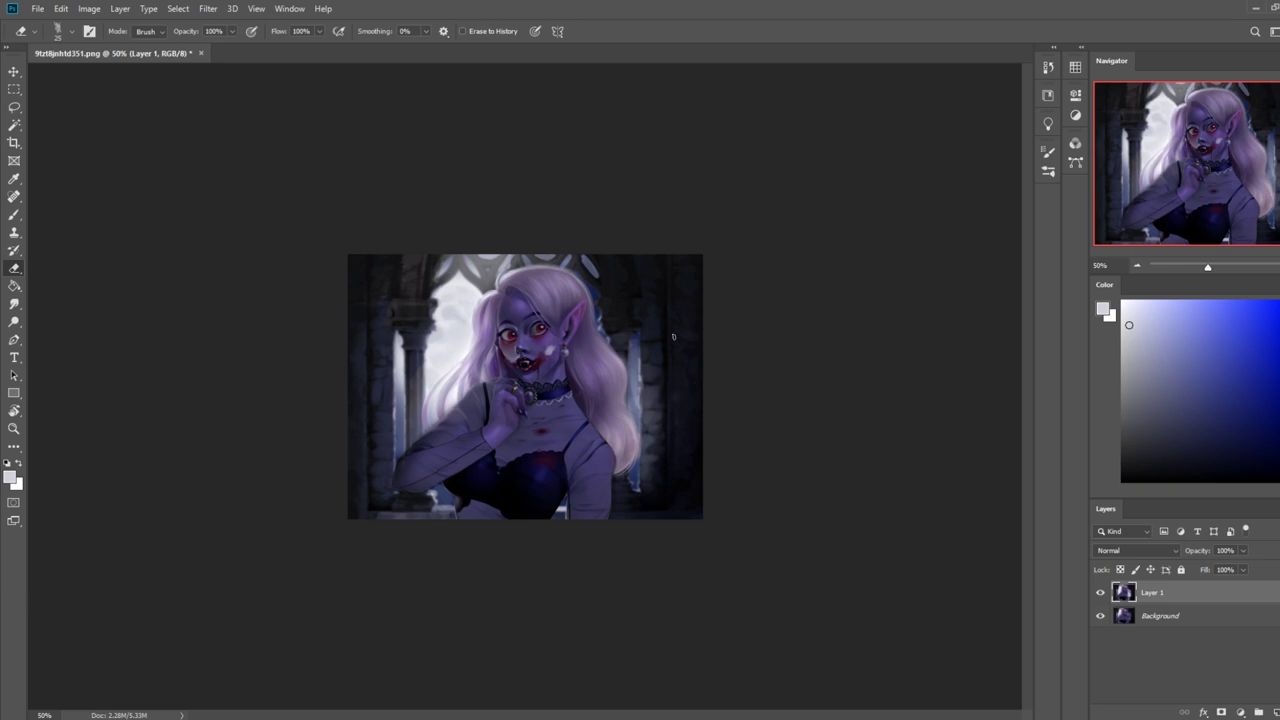
pyautogui.press('b')
# - Toggle Layer 1's visibility repeatedly to compare the paint-over with the original painting
pyautogui.click(1101, 593)
pyautogui.click(1101, 593)
pyautogui.click(18, 321)
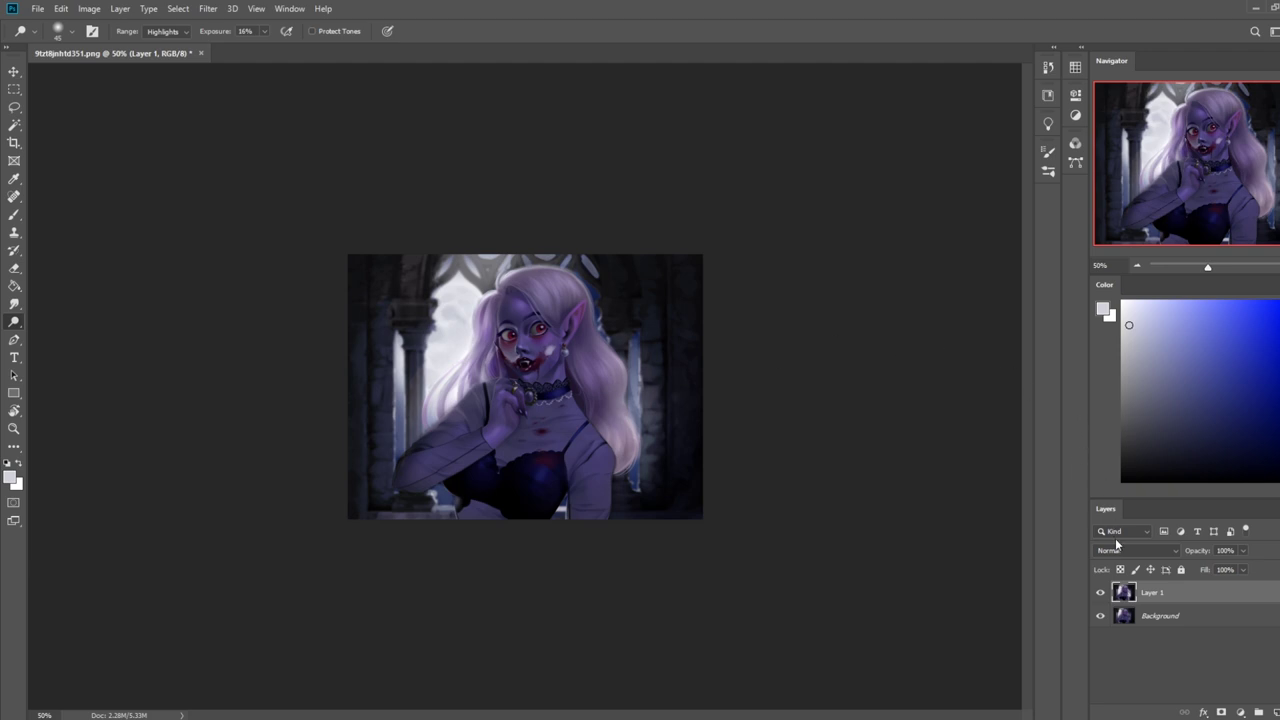
pyautogui.click(1101, 594)
pyautogui.click(1101, 594)
pyautogui.click(1100, 593)
pyautogui.click(1100, 593)
# - Lasso a thin strip along the raised arm's outer edge from shoulder to elbow, subtracting the excess area from the selection
pyautogui.hotkey('ctrl', '+')
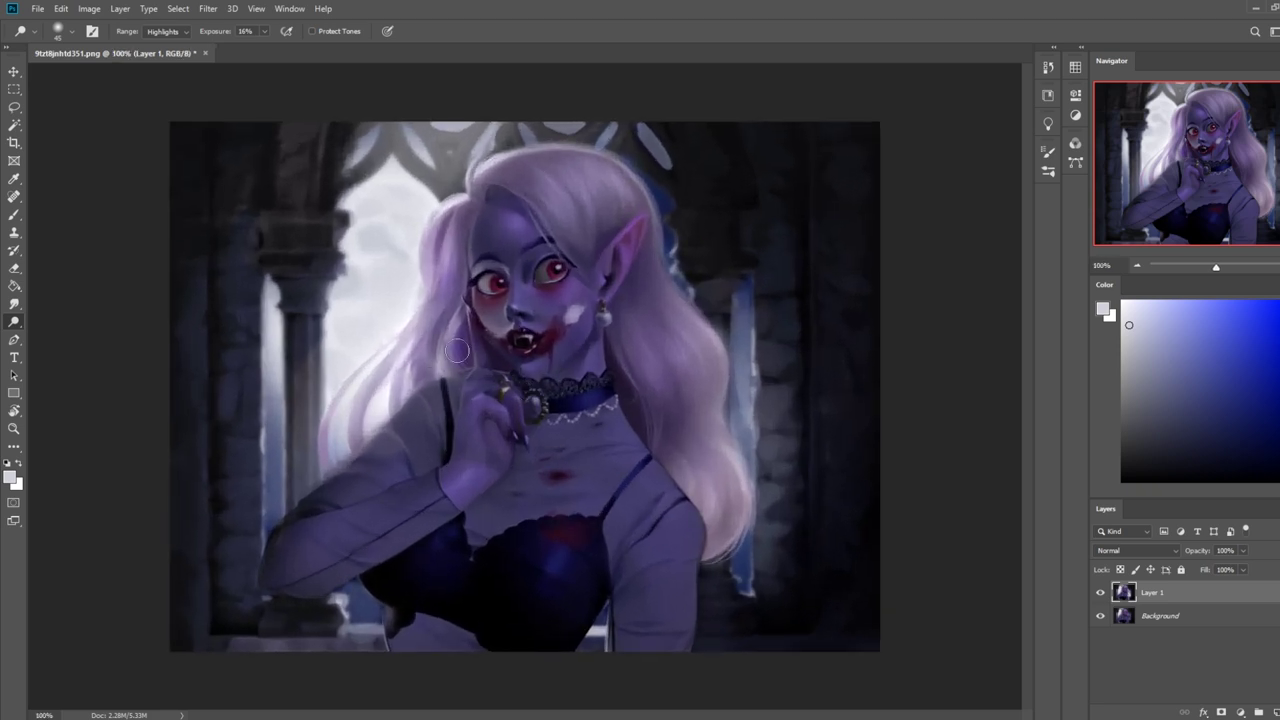
pyautogui.press('l')
pyautogui.moveTo(443, 394)
pyautogui.mouseDown()
pyautogui.moveTo(452, 380)
pyautogui.moveTo(318, 492)
pyautogui.moveTo(268, 565)
pyautogui.moveTo(286, 522)
pyautogui.moveTo(448, 378)
pyautogui.moveTo(428, 388)
pyautogui.moveTo(408, 434)
pyautogui.moveTo(450, 376)
pyautogui.moveTo(416, 392)
pyautogui.moveTo(396, 440)
pyautogui.moveTo(446, 376)
pyautogui.mouseUp()
pyautogui.press('alt')
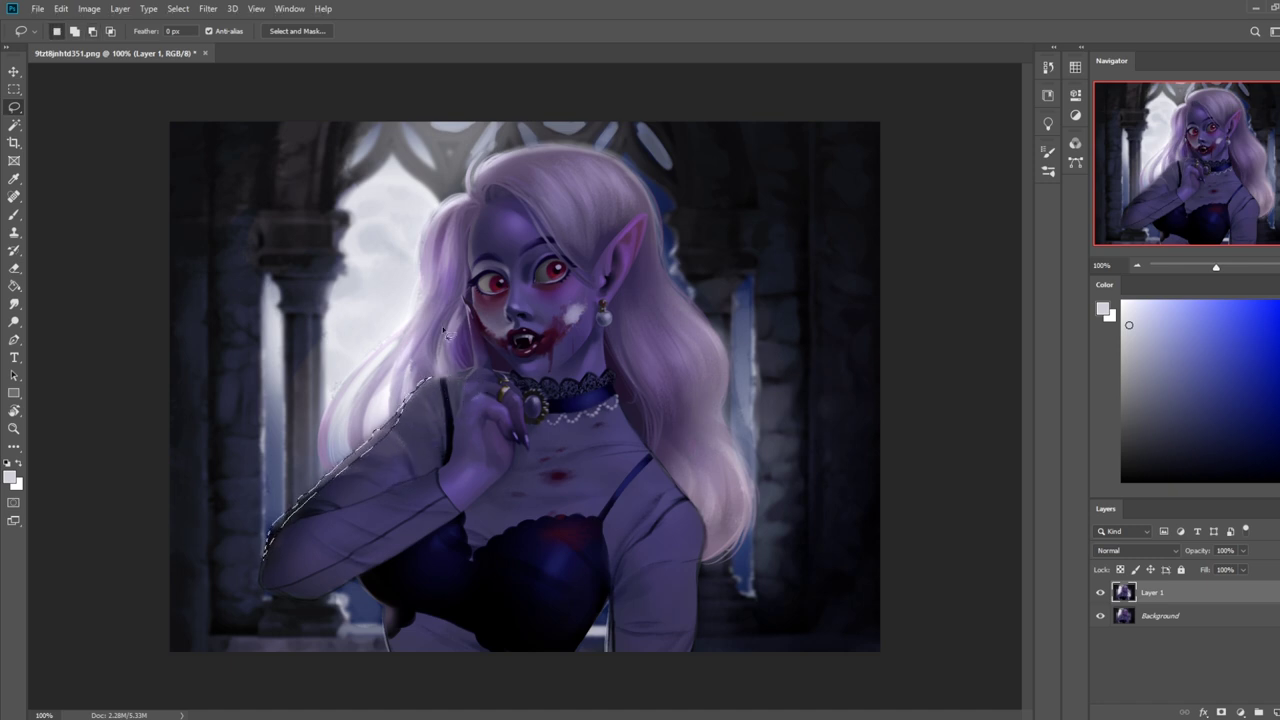
pyautogui.keyDown('alt'); pyautogui.moveTo(406, 421); pyautogui.dragTo(298, 511); pyautogui.keyUp('alt')
pyautogui.keyDown('alt'); pyautogui.moveTo(404, 423); pyautogui.dragTo(309, 509); pyautogui.keyUp('alt')
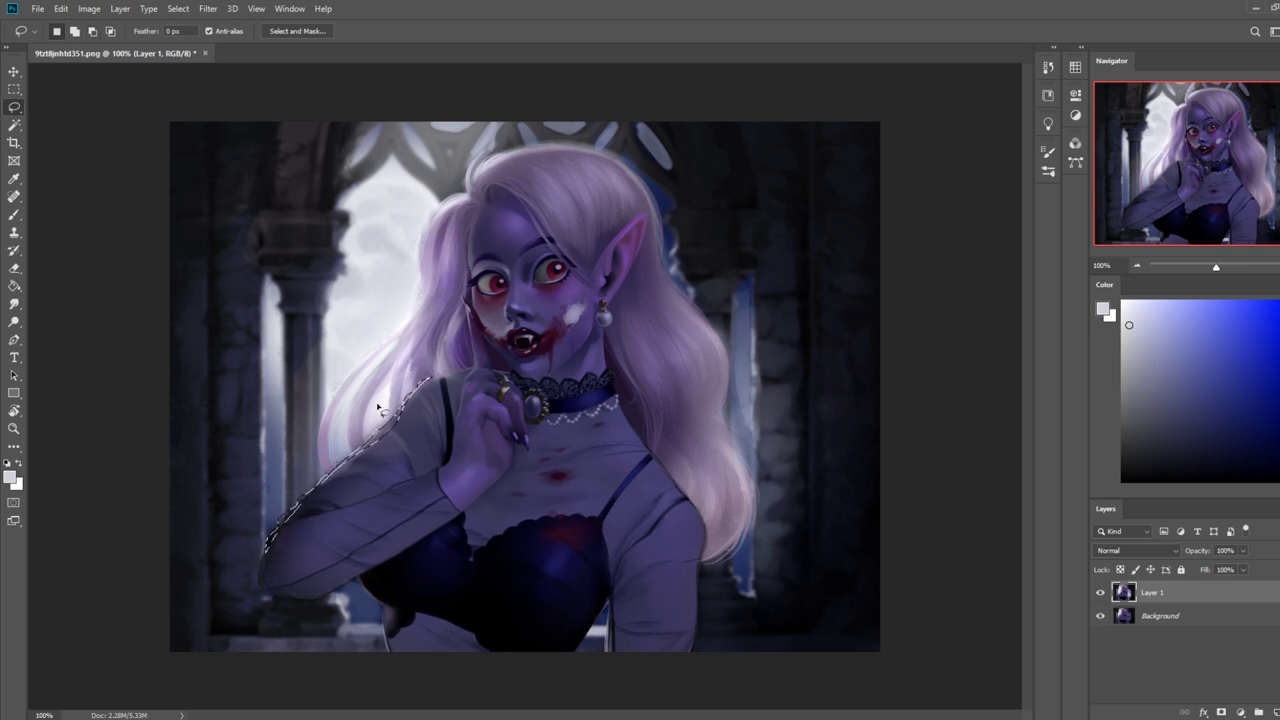
pyautogui.press('ctrl')
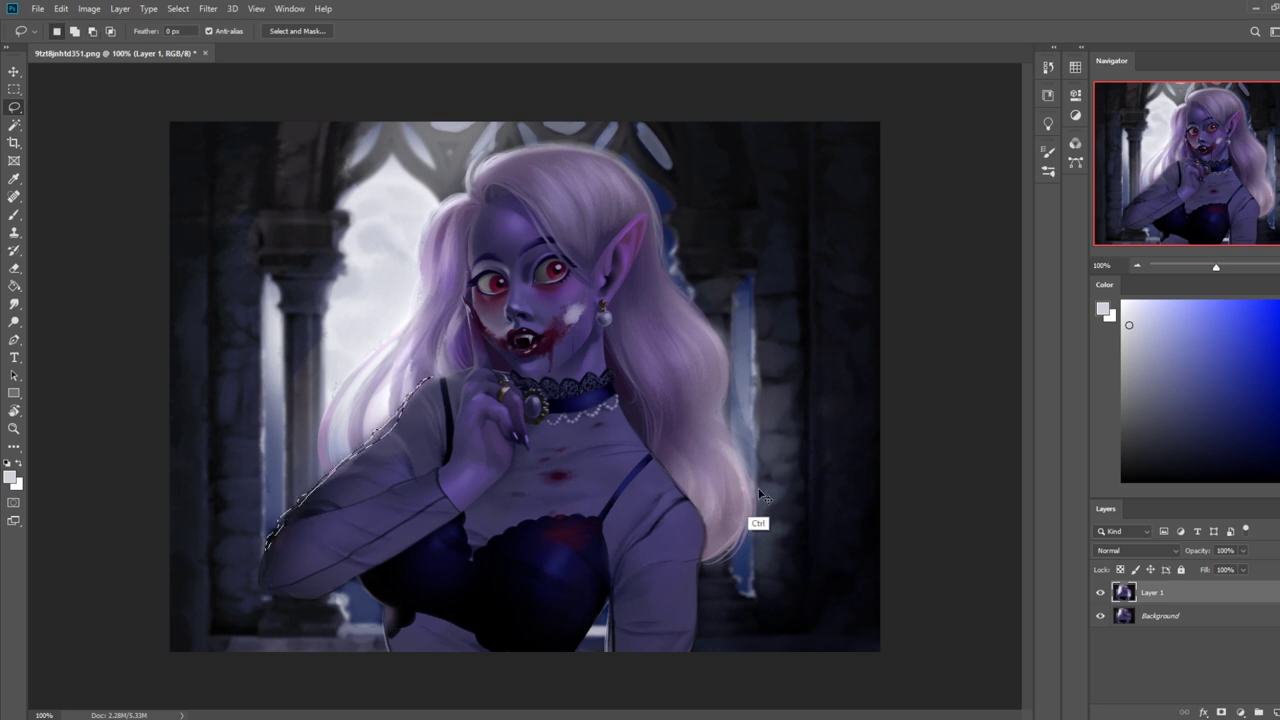
pyautogui.hotkey('ctrl', '-')
pyautogui.hotkey('ctrl', '+')
pyautogui.hotkey('ctrl', '+')
pyautogui.moveTo(280, 495); pyautogui.dragTo(538, 389)
# - Invert the selection and repaint the hair and background bordering the sleeve with colours sampled beside the edge
pyautogui.press('m')
pyautogui.rightClick(512, 396)
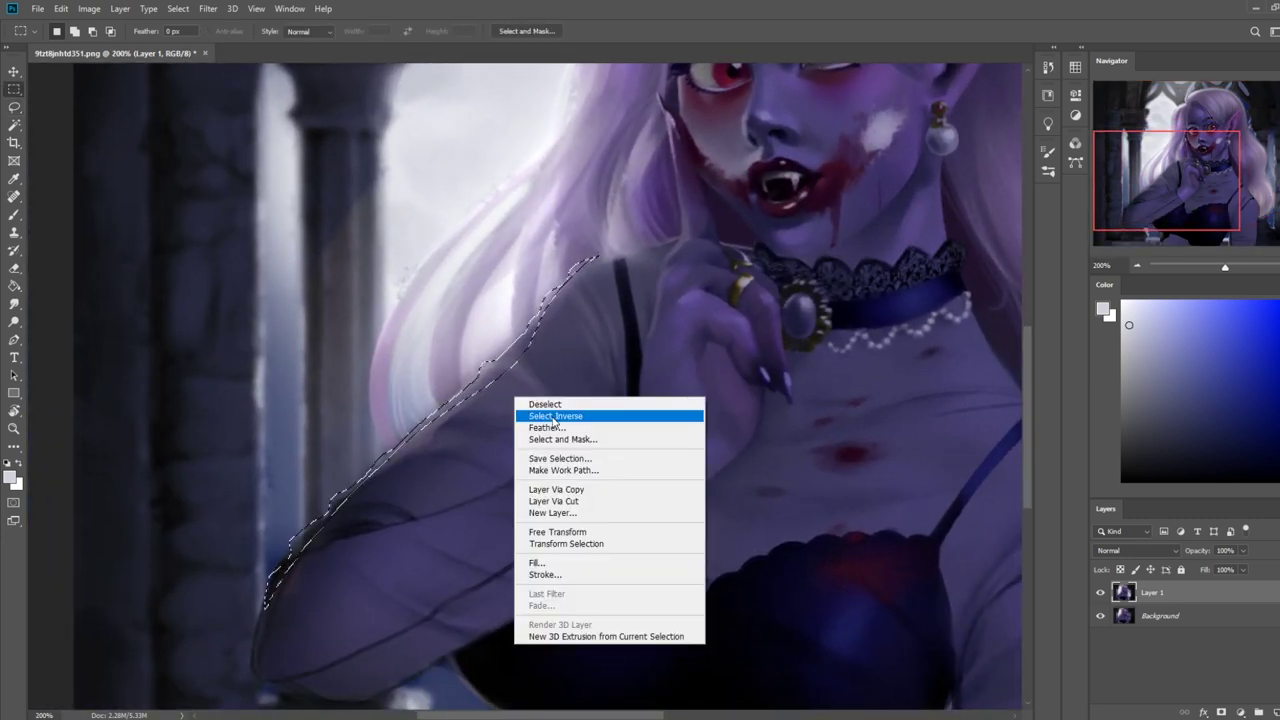
pyautogui.click(553, 416)
pyautogui.press('b')
pyautogui.keyDown('alt'); pyautogui.click(498, 340); pyautogui.keyUp('alt')
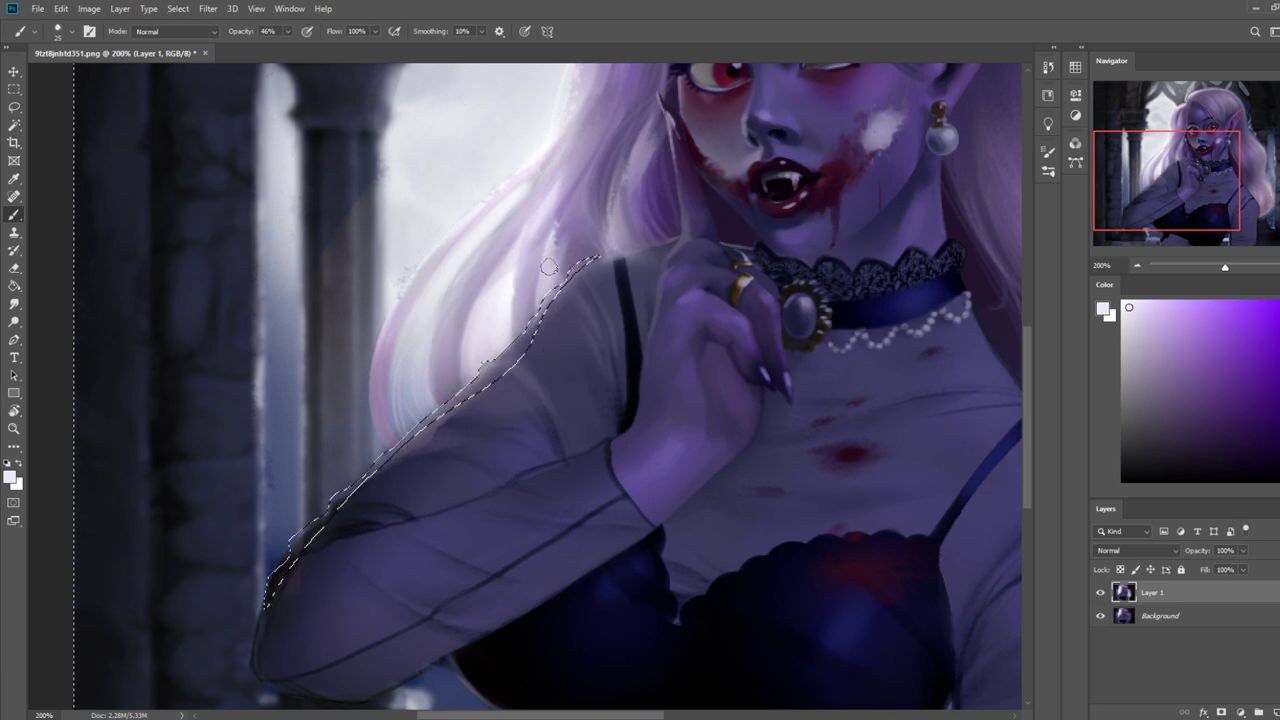
pyautogui.keyDown('alt'); pyautogui.click(415, 415); pyautogui.keyUp('alt')
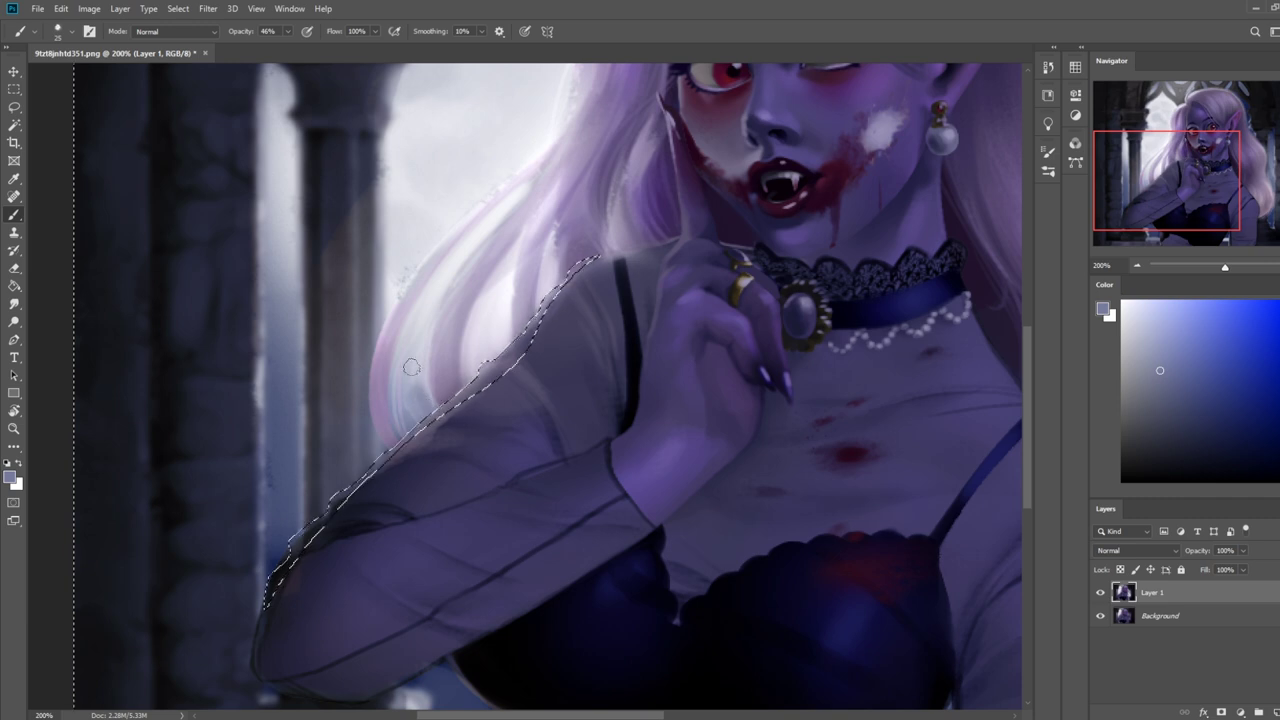
pyautogui.keyDown('alt'); pyautogui.click(285, 540); pyautogui.keyUp('alt')
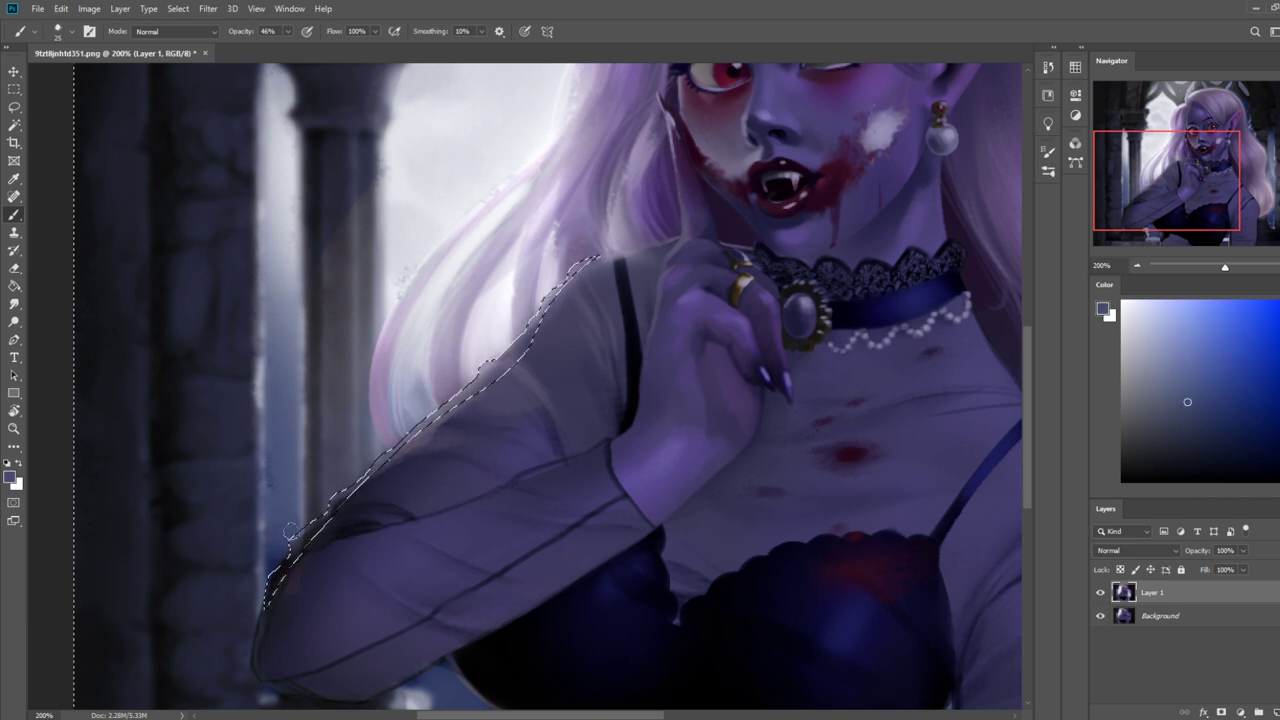
pyautogui.keyDown('alt'); pyautogui.click(494, 344); pyautogui.keyUp('alt')
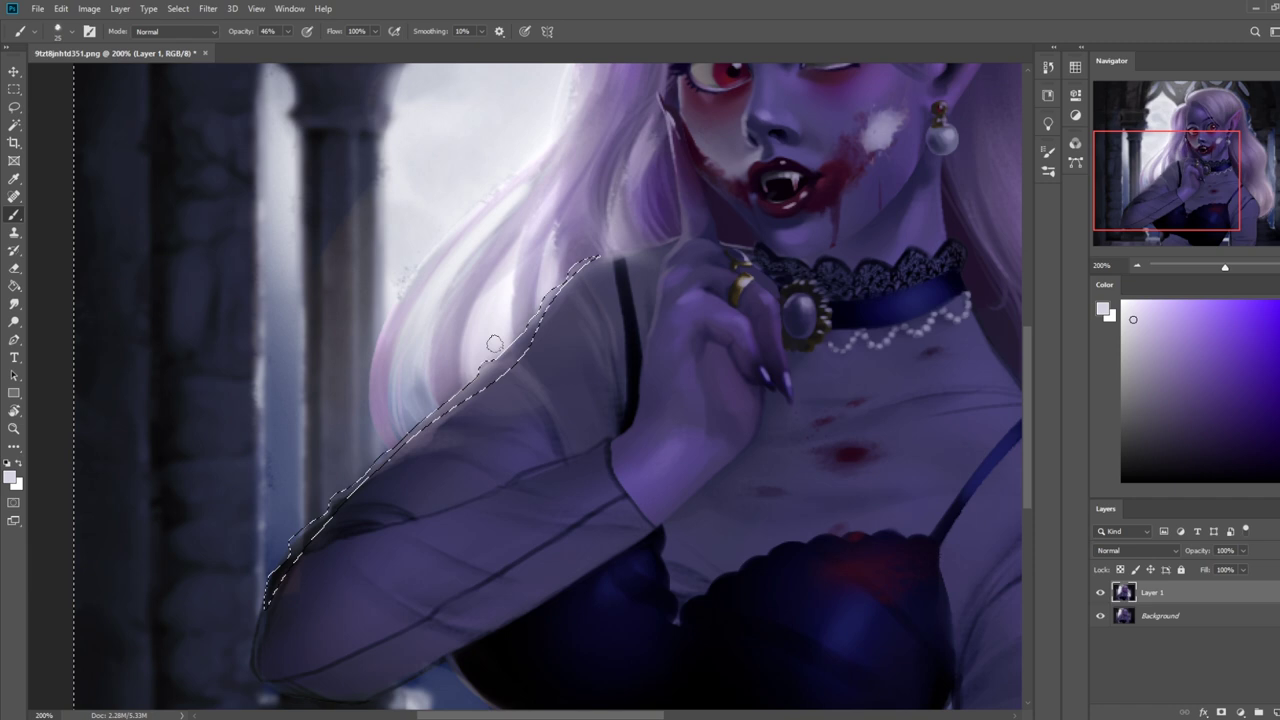
# - Invert the selection back to the thin strip along the shoulder and arm, and hide its outline
pyautogui.hotkey('ctrl', 'd')
pyautogui.hotkey('ctrl', '-')
pyautogui.hotkey('ctrl', '-')
pyautogui.hotkey('ctrl', '-')
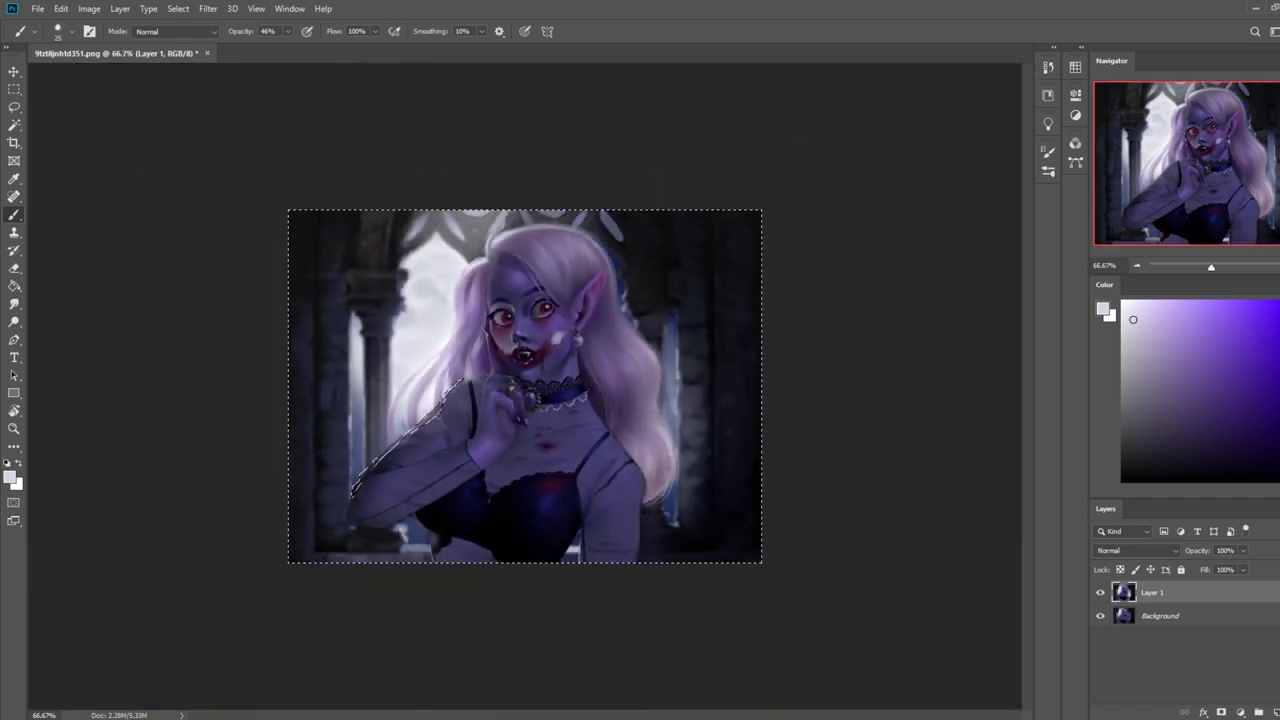
pyautogui.press('m')
pyautogui.rightClick(424, 419)
pyautogui.click(474, 443)
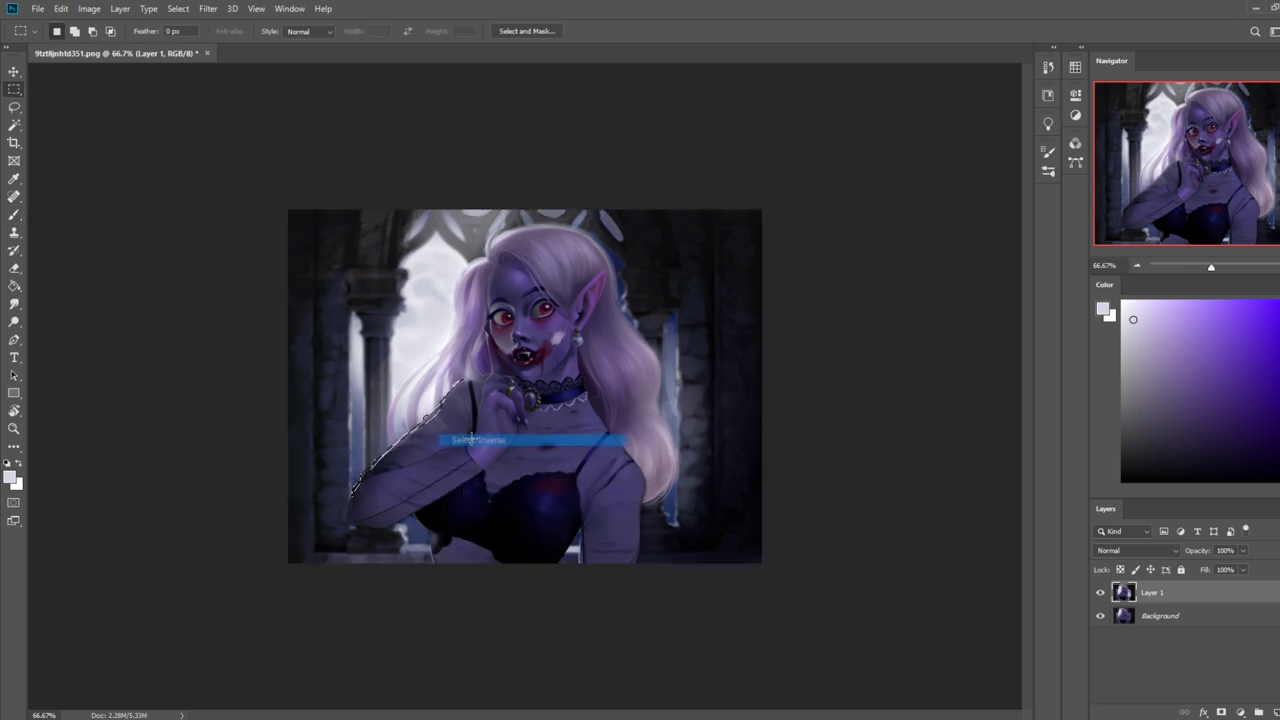
pyautogui.hotkey('ctrl', 'd')
# - Dodge the selected shoulder strip using the Midtones range, 48% exposure and a 150 px brush
pyautogui.click(13, 321)
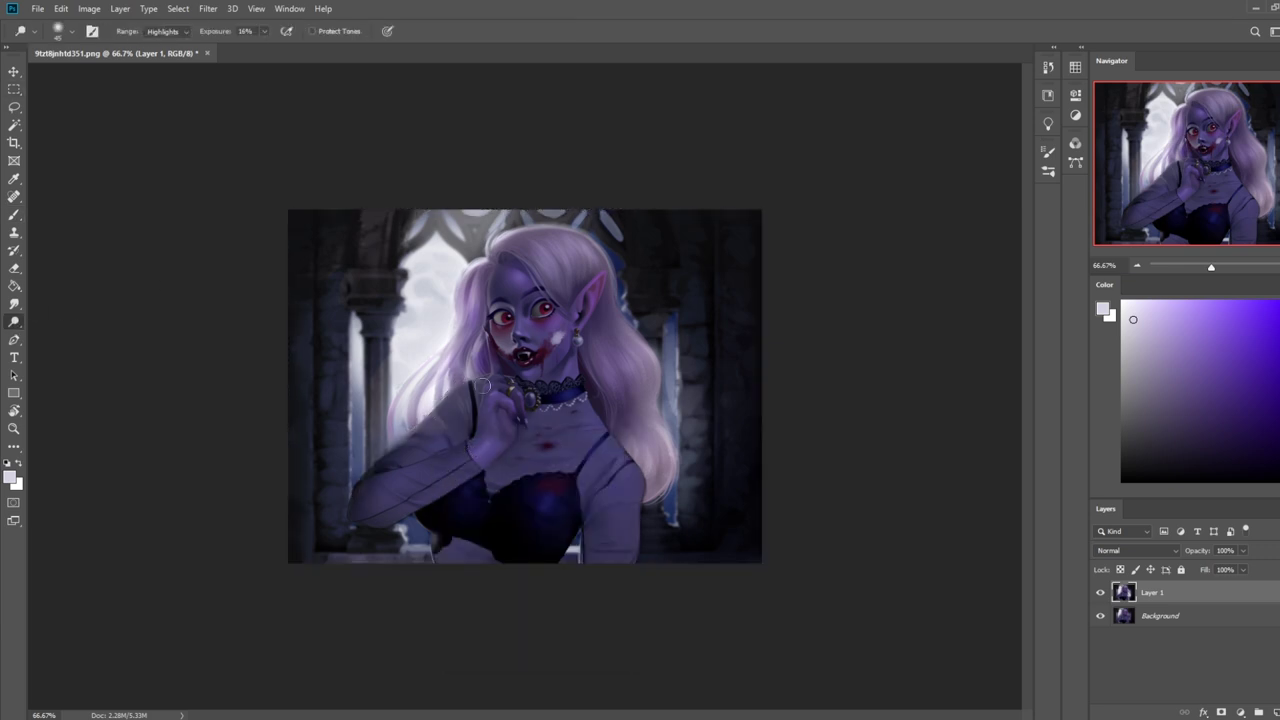
pyautogui.click(165, 31)
pyautogui.click(162, 50)
pyautogui.moveTo(263, 37); pyautogui.dragTo(284, 50)
pyautogui.press(']')
pyautogui.press(']')
pyautogui.press(']')
pyautogui.press(']')
pyautogui.press(']')
pyautogui.press(']')
pyautogui.press(']')
pyautogui.press(']')
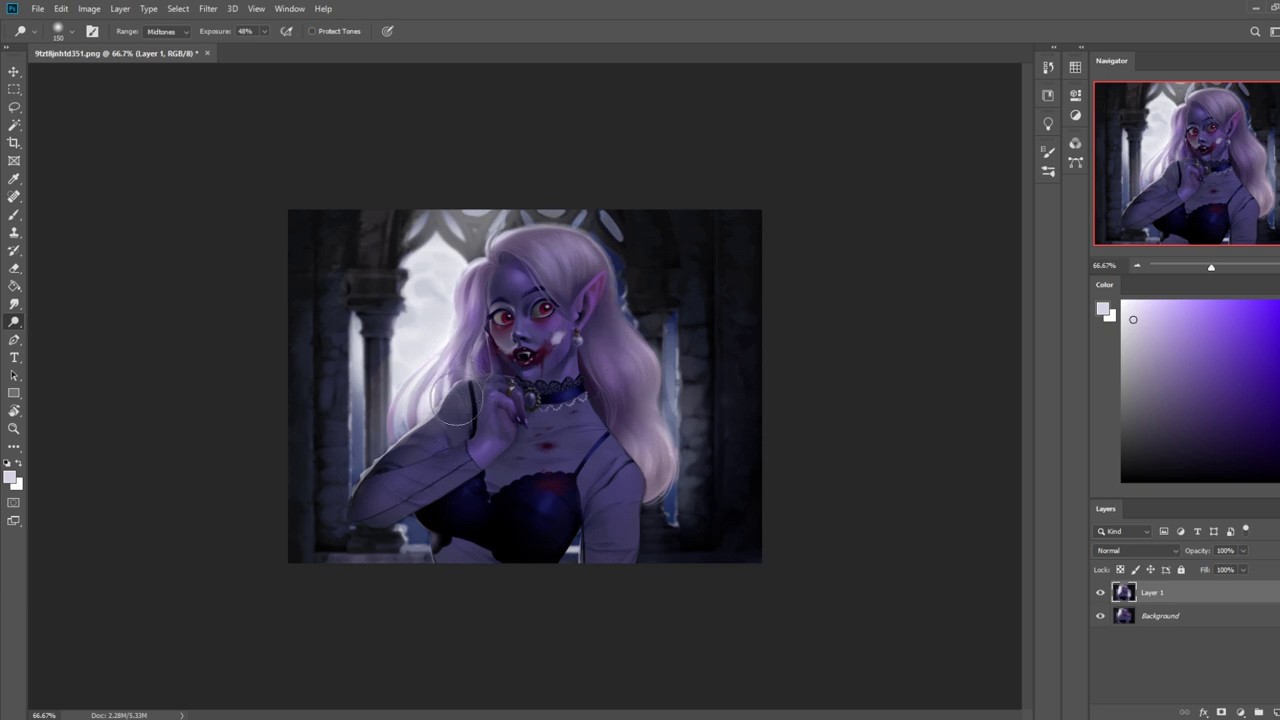
# - Revert the history to the last Select Inverse state and paste the copied dodged strip as a new layer
pyautogui.click(1050, 66)
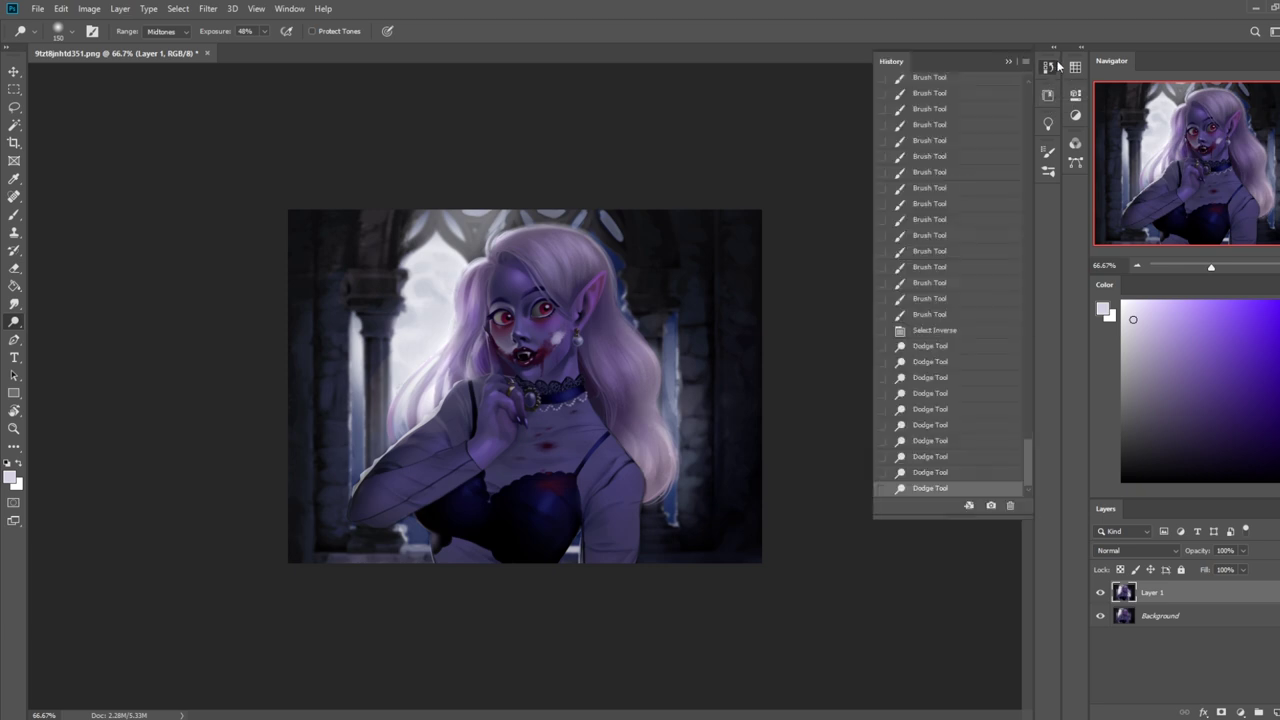
pyautogui.click(935, 330)
pyautogui.hotkey('ctrl', 'v')
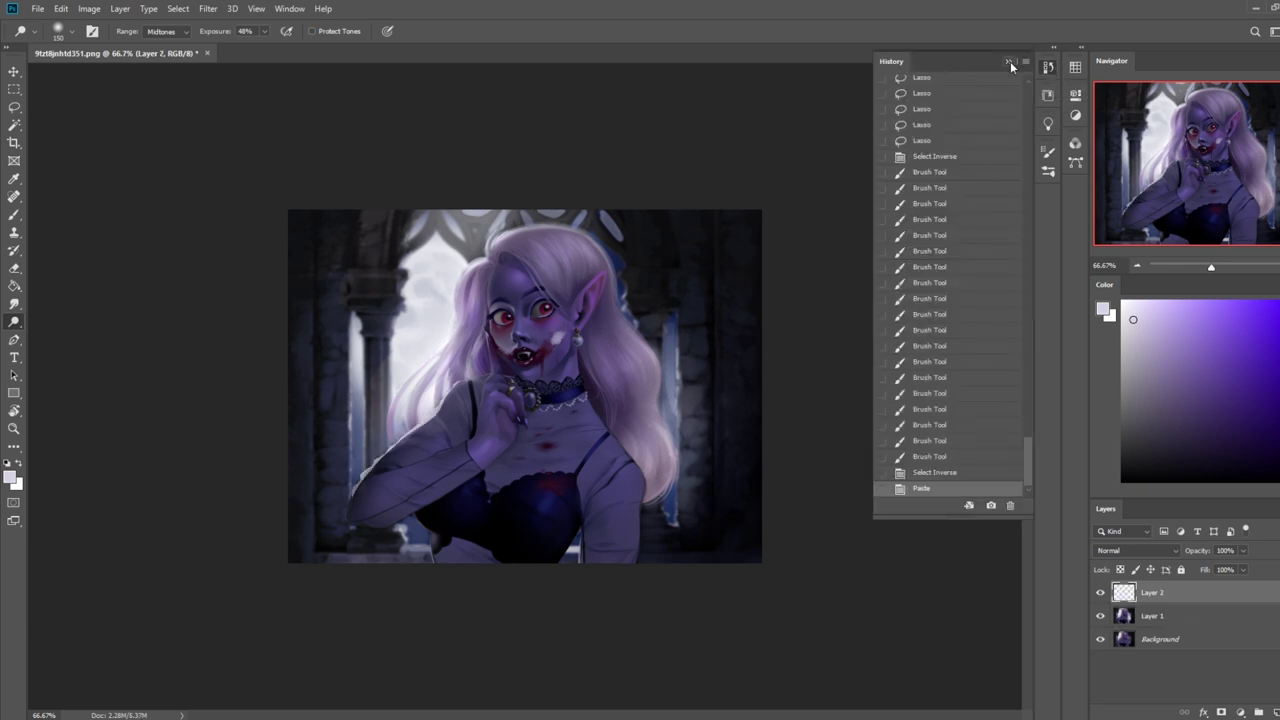
pyautogui.click(1008, 62)
# - Soften the pasted shoulder strip on Layer 2 with a Gaussian Blur
pyautogui.press('e')
pyautogui.click(208, 8)
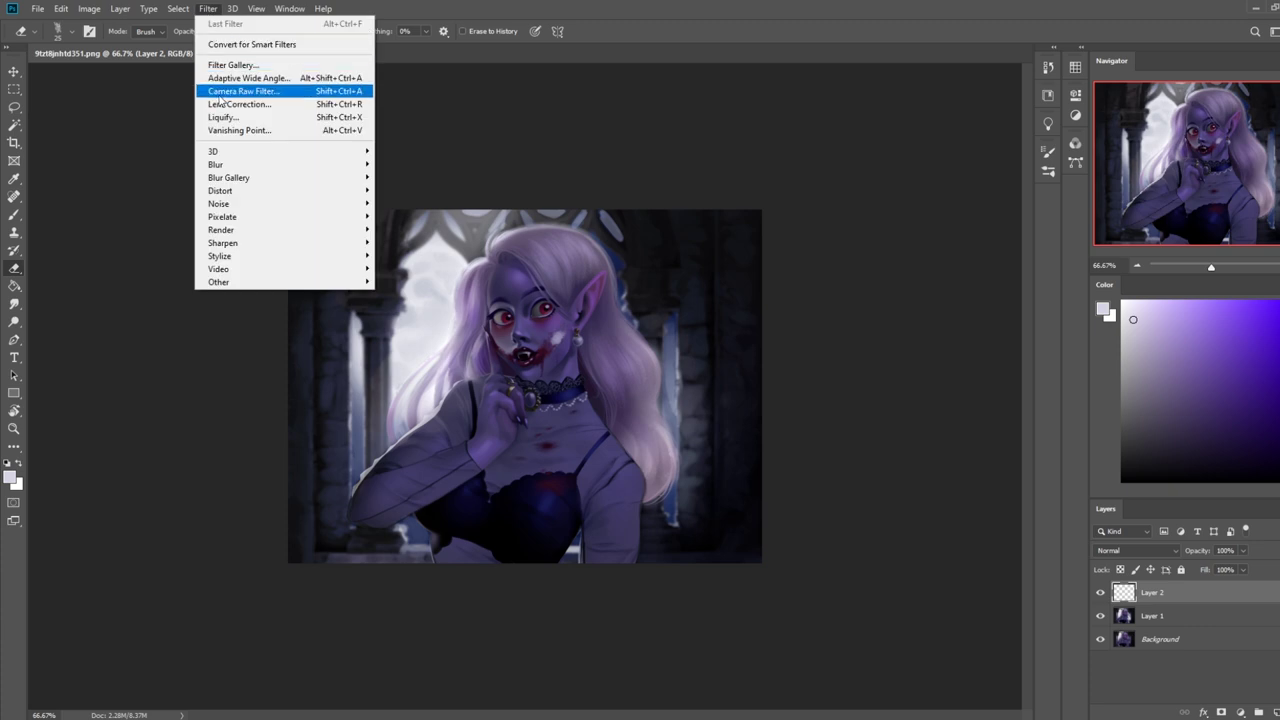
pyautogui.moveTo(330, 164)
pyautogui.click(411, 216)
pyautogui.moveTo(857, 536); pyautogui.dragTo(829, 543)
pyautogui.click(995, 353)
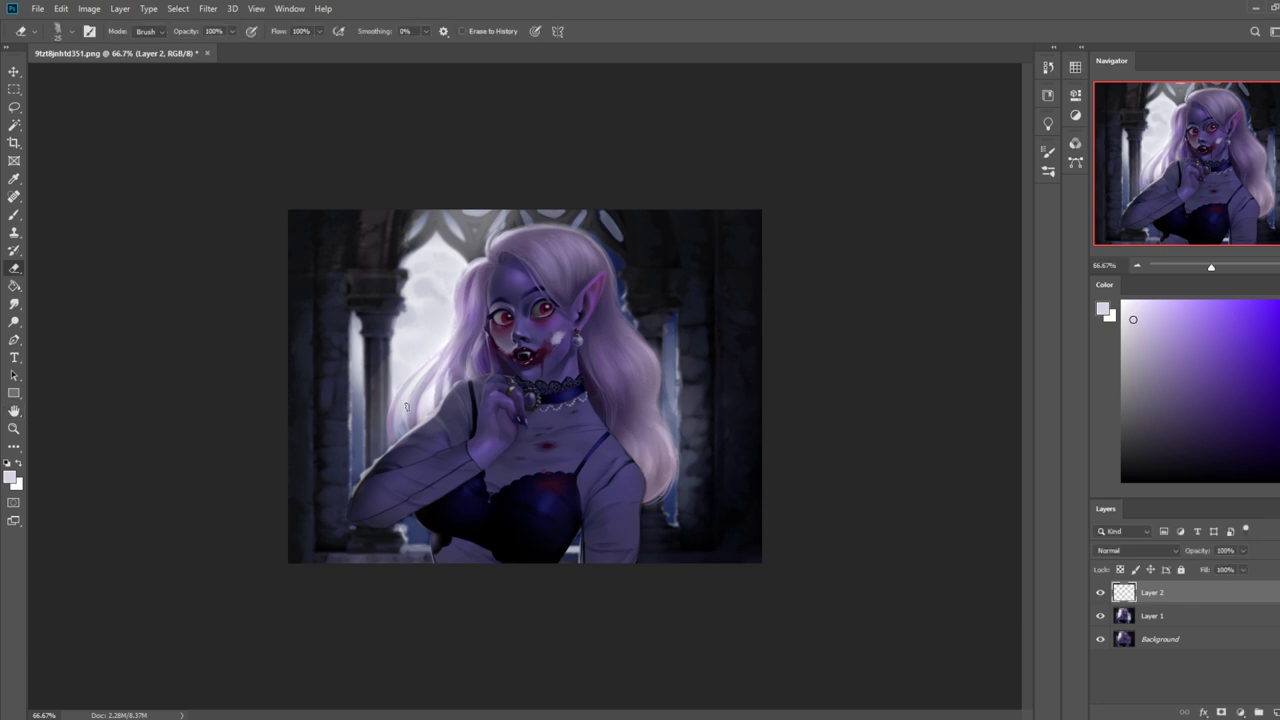
# - Trim the blurred strip along the shoulder and elbow with a 40 px eraser, and merge Layer 2 down into Layer 1
pyautogui.rightClick(460, 400)
pyautogui.doubleClick(500, 377)
pyautogui.hotkey('ctrl', '+')
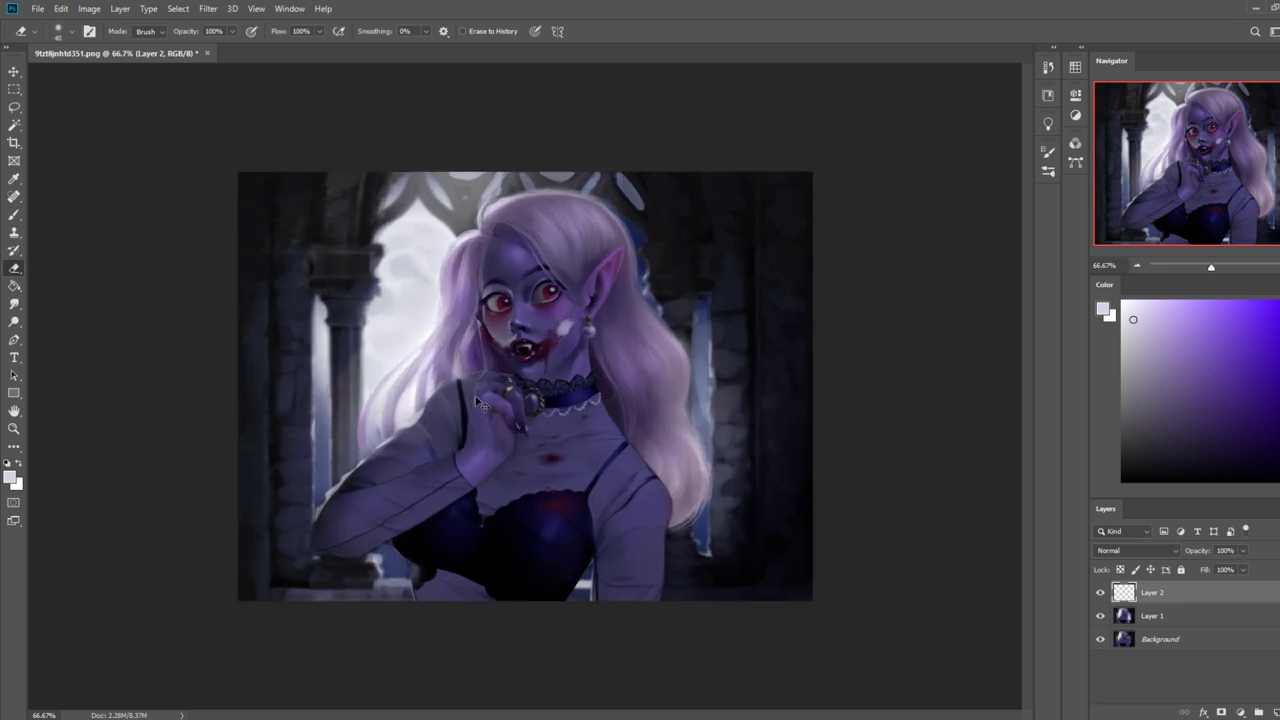
pyautogui.press('b')
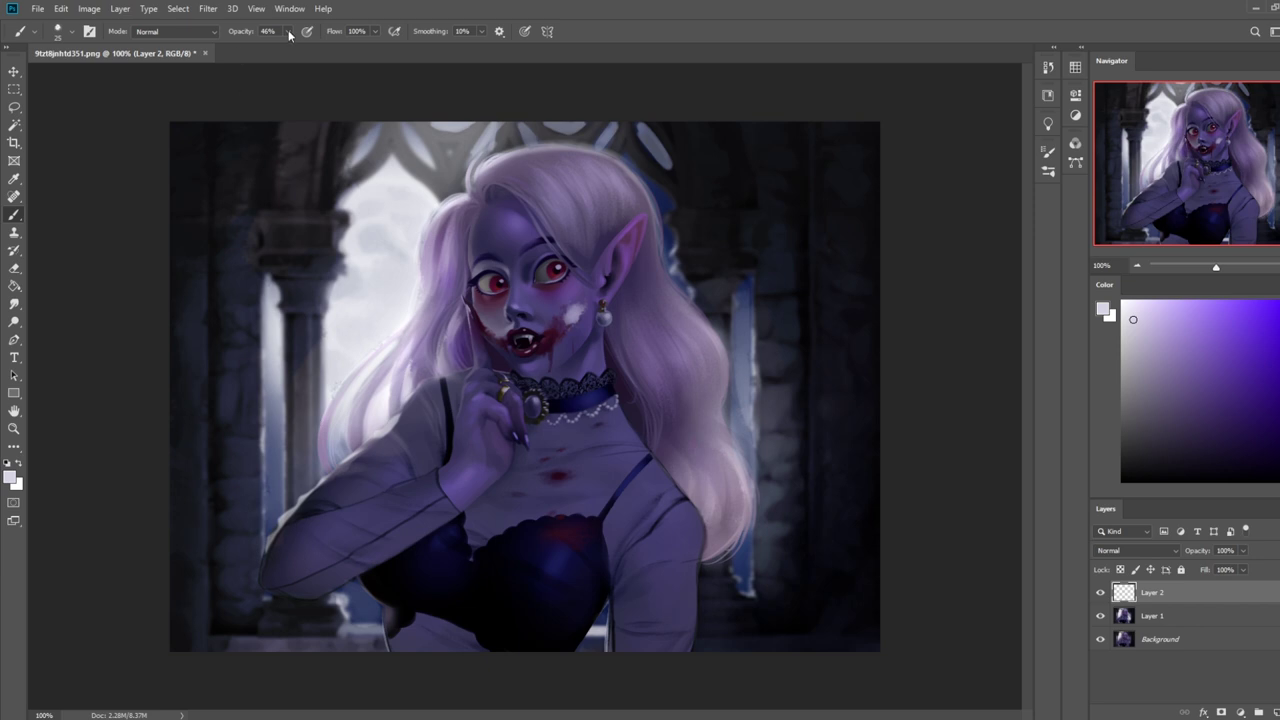
pyautogui.press('e')
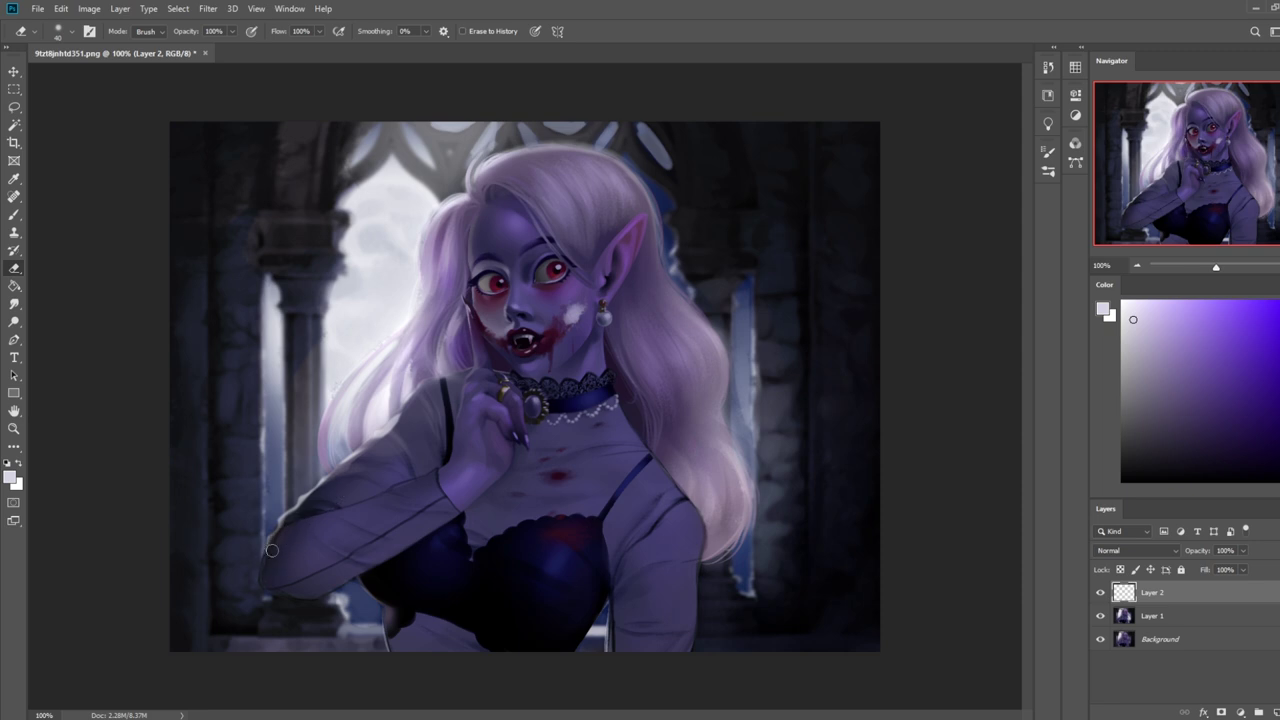
pyautogui.press('b')
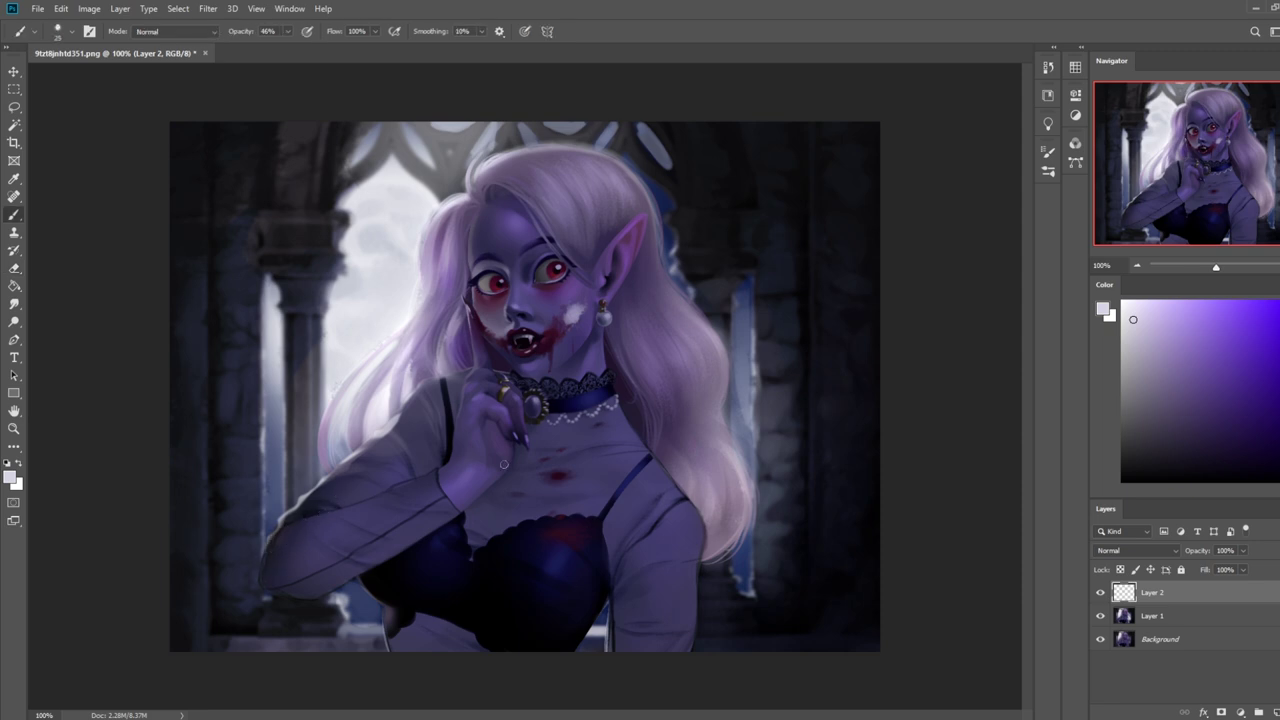
pyautogui.rightClick(1190, 594)
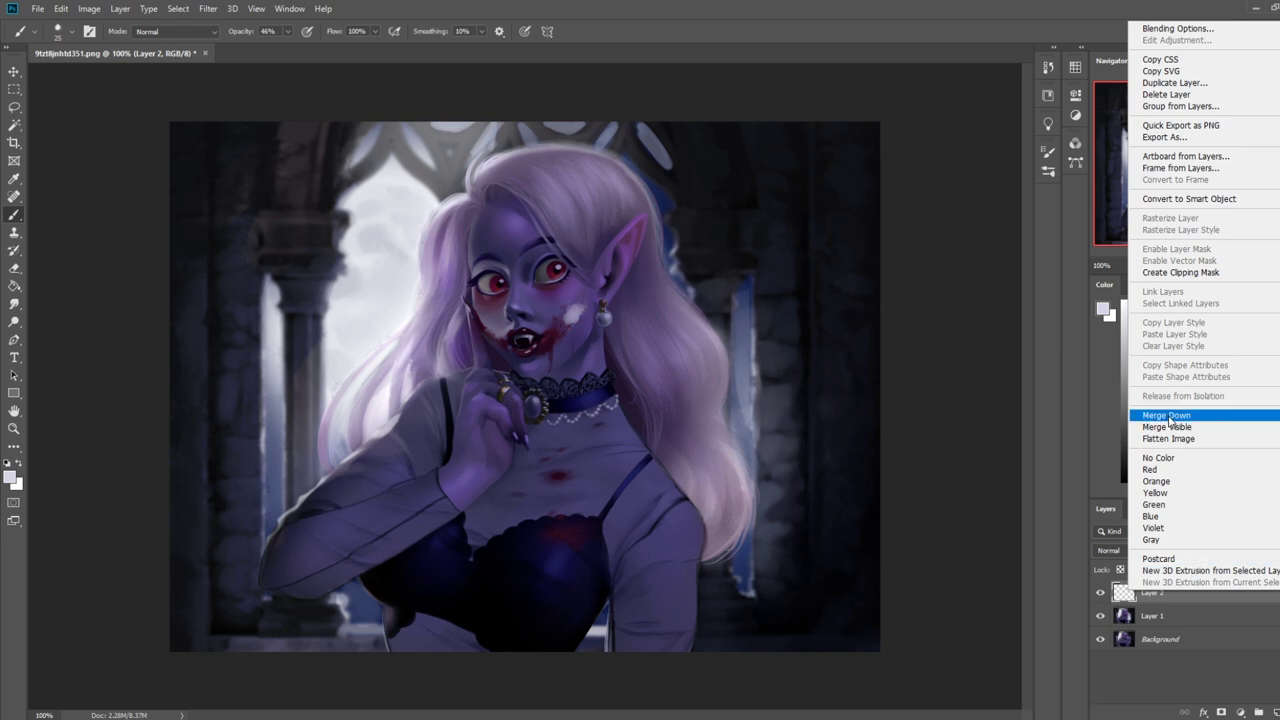
pyautogui.click(1180, 414)
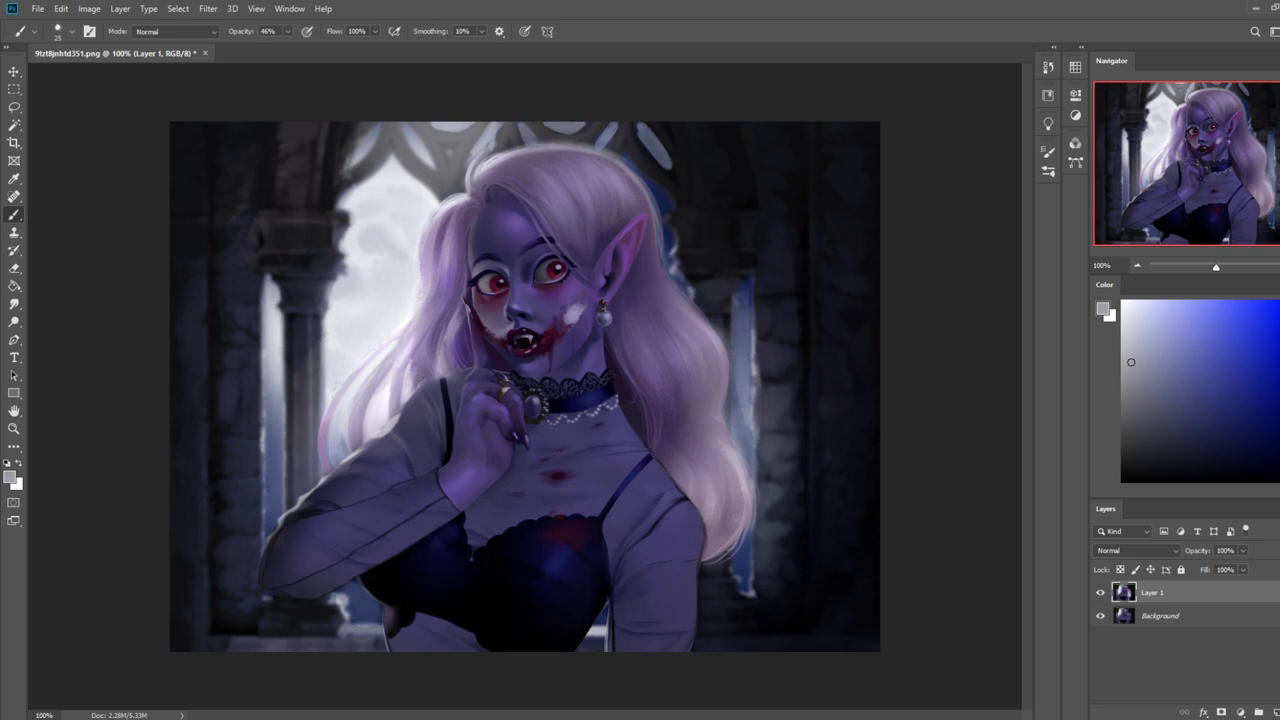
# - Paint the transition between hair and sleeve along the shoulder edge with sampled light and dark tones at 46% opacity
pyautogui.keyDown('alt'); pyautogui.click(380, 370); pyautogui.keyUp('alt')
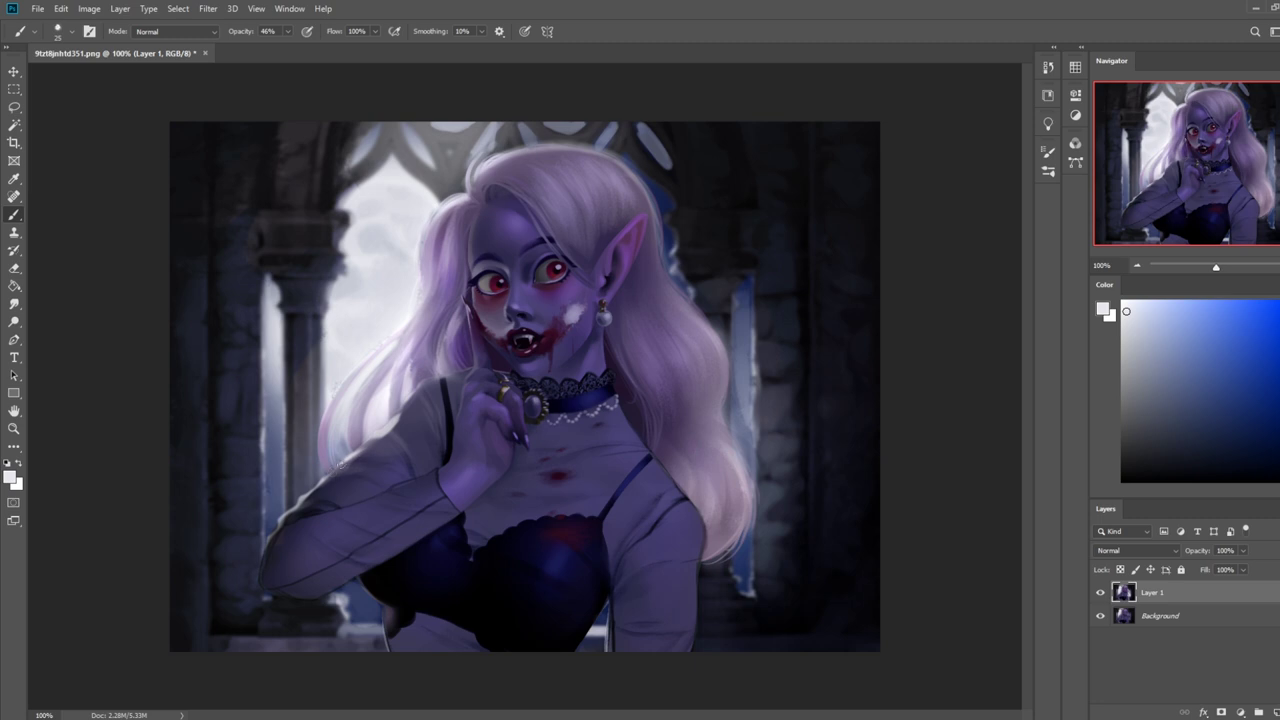
pyautogui.keyDown('alt'); pyautogui.click(338, 470); pyautogui.keyUp('alt')
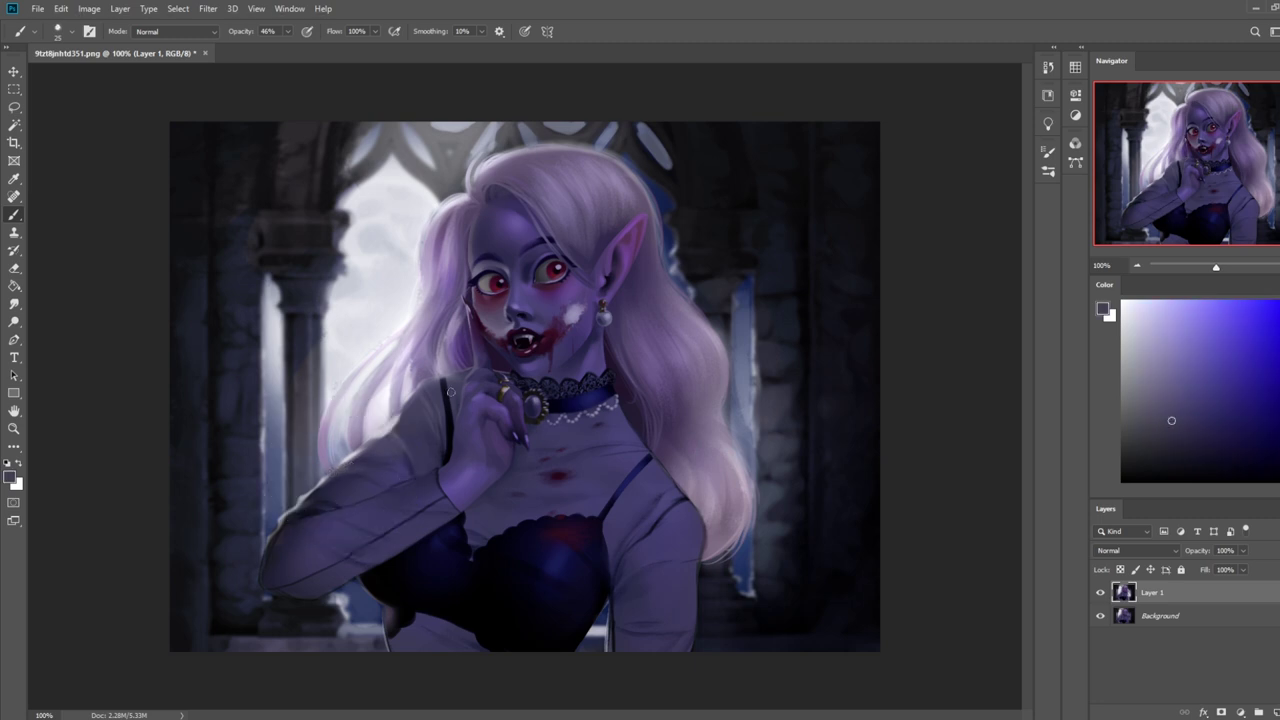
pyautogui.keyDown('alt'); pyautogui.click(342, 474); pyautogui.keyUp('alt')
pyautogui.keyDown('alt'); pyautogui.click(367, 443); pyautogui.keyUp('alt')
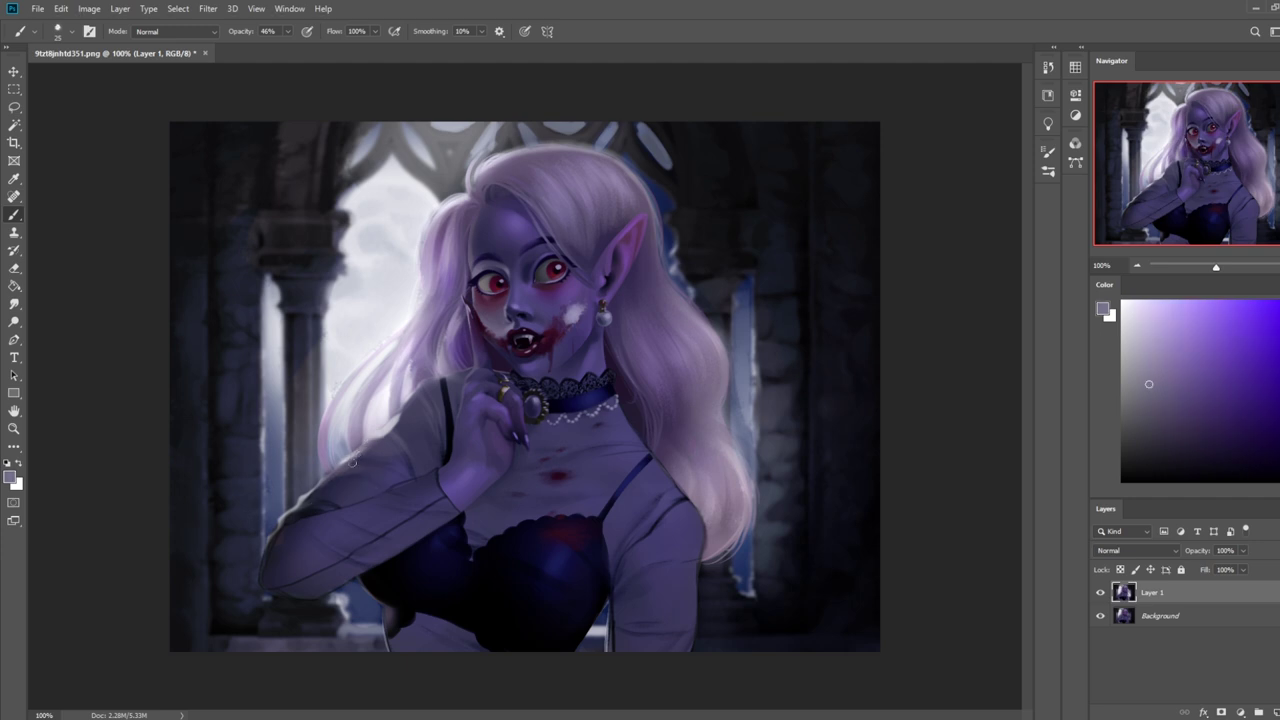
pyautogui.keyDown('alt'); pyautogui.click(350, 462); pyautogui.keyUp('alt')
pyautogui.keyDown('alt'); pyautogui.click(380, 464); pyautogui.keyUp('alt')
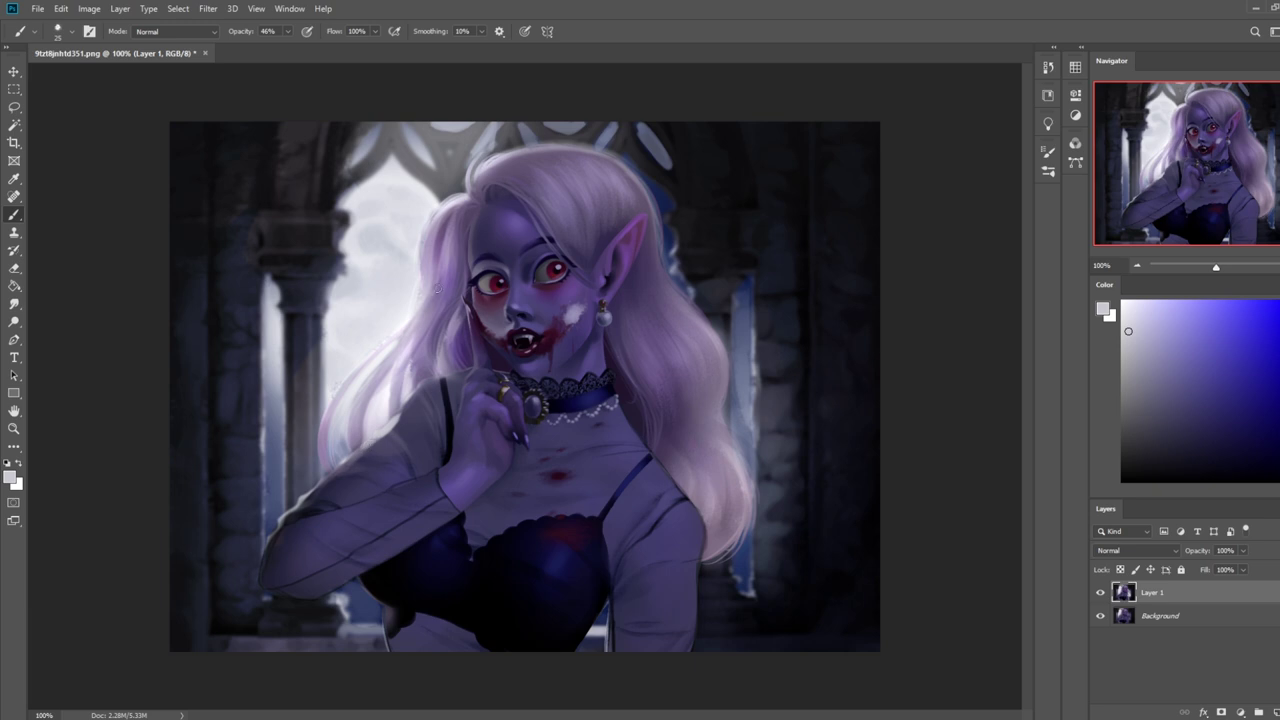
pyautogui.keyDown('alt'); pyautogui.click(398, 465); pyautogui.keyUp('alt')
# - Paint shading onto the raised arm's sleeve with purple-grey tones sampled from the fabric
pyautogui.hotkey('ctrl', '-')
pyautogui.hotkey('ctrl', '-')
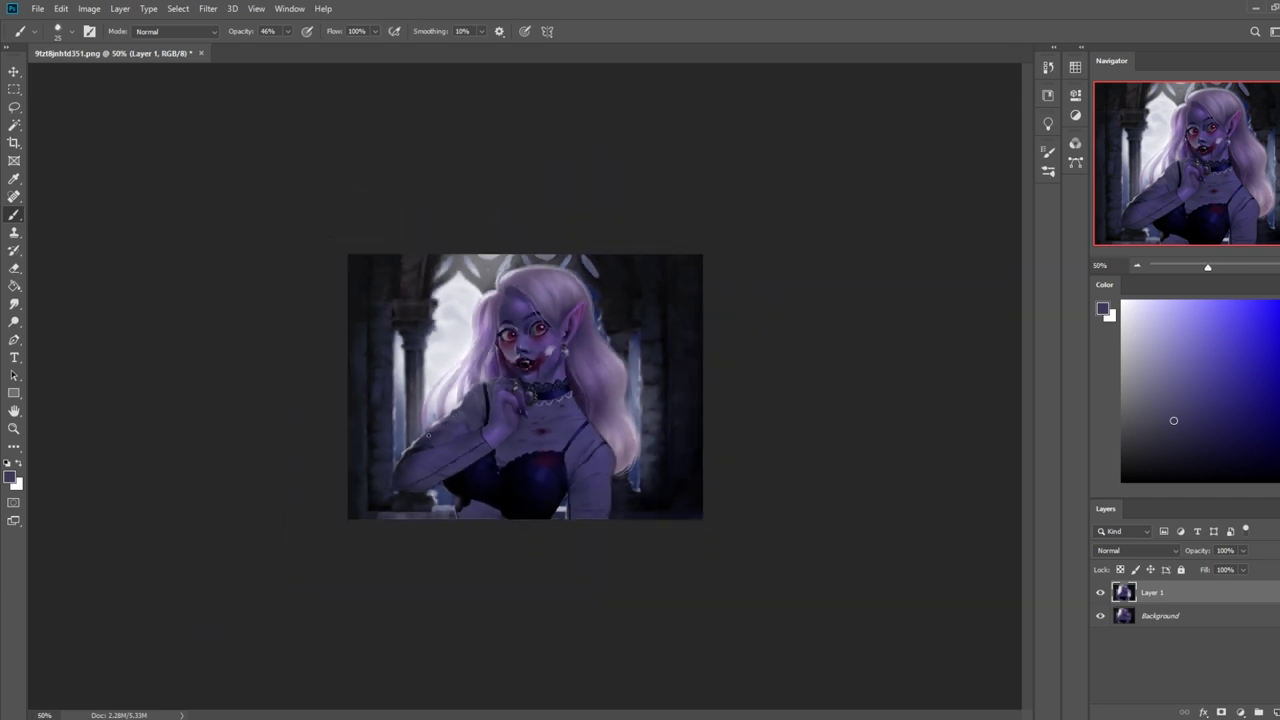
pyautogui.keyDown('alt'); pyautogui.click(460, 452); pyautogui.keyUp('alt')
pyautogui.keyDown('alt'); pyautogui.click(416, 445); pyautogui.keyUp('alt')
pyautogui.keyDown('alt'); pyautogui.click(466, 425); pyautogui.keyUp('alt')
pyautogui.keyDown('alt'); pyautogui.click(468, 425); pyautogui.keyUp('alt')
# - Give the brush the 80 px Dry-Oil tip in Darken mode, sample sleeve tones and reduce its size for fabric texture
pyautogui.rightClick(448, 362)
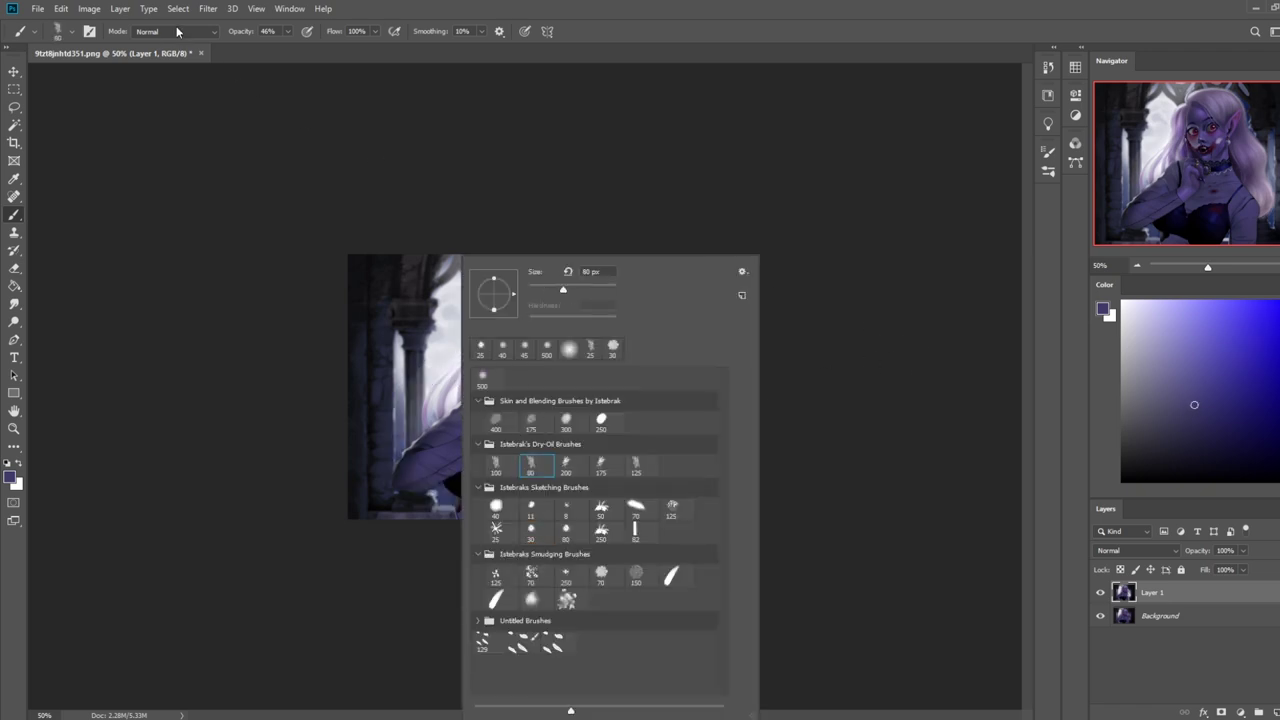
pyautogui.click(178, 32)
pyautogui.click(183, 102)
pyautogui.keyDown('alt'); pyautogui.click(476, 423); pyautogui.keyUp('alt')
pyautogui.keyDown('alt'); pyautogui.click(452, 430); pyautogui.keyUp('alt')
pyautogui.press('[')
pyautogui.press('[')
# - Switch the brush to Lighten mode and paint lighter texture onto the upper sleeve with a 40 px tip
pyautogui.click(150, 32)
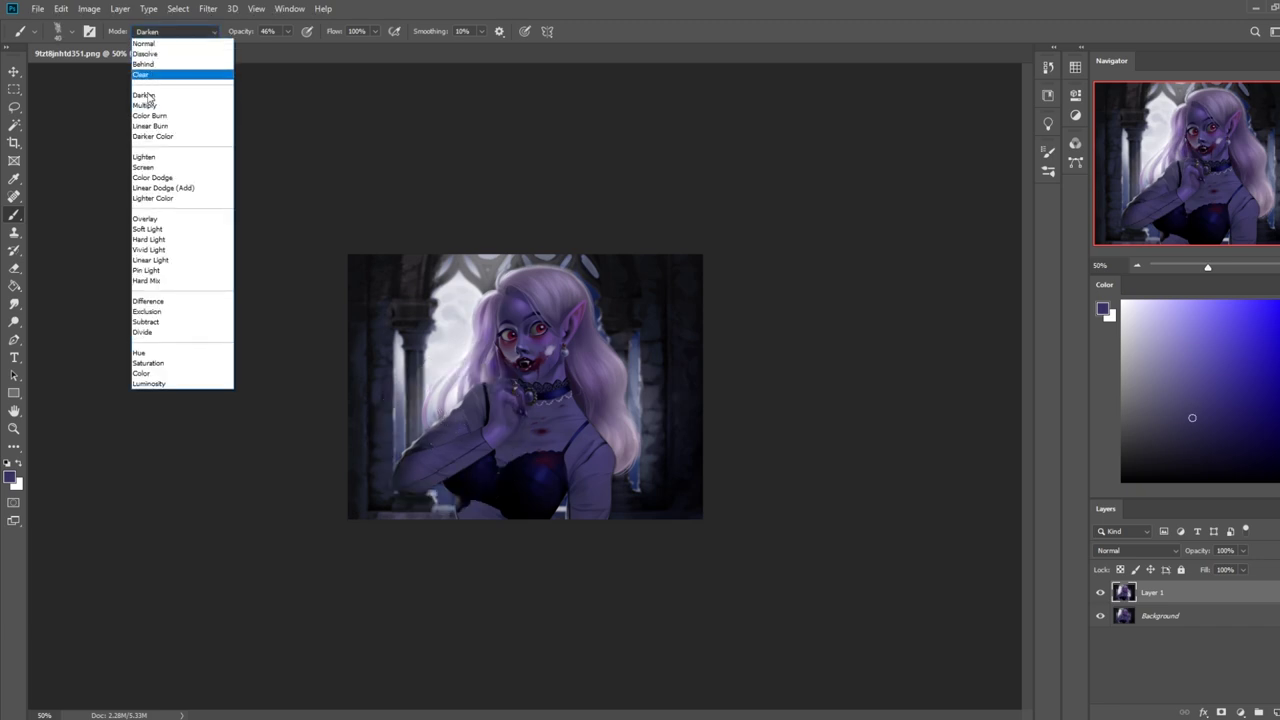
pyautogui.click(152, 160)
pyautogui.press('[')
pyautogui.moveTo(450, 428)
pyautogui.mouseDown()
pyautogui.moveTo(397, 474)
pyautogui.moveTo(439, 430)
pyautogui.moveTo(397, 481)
pyautogui.moveTo(462, 420)
pyautogui.mouseUp()
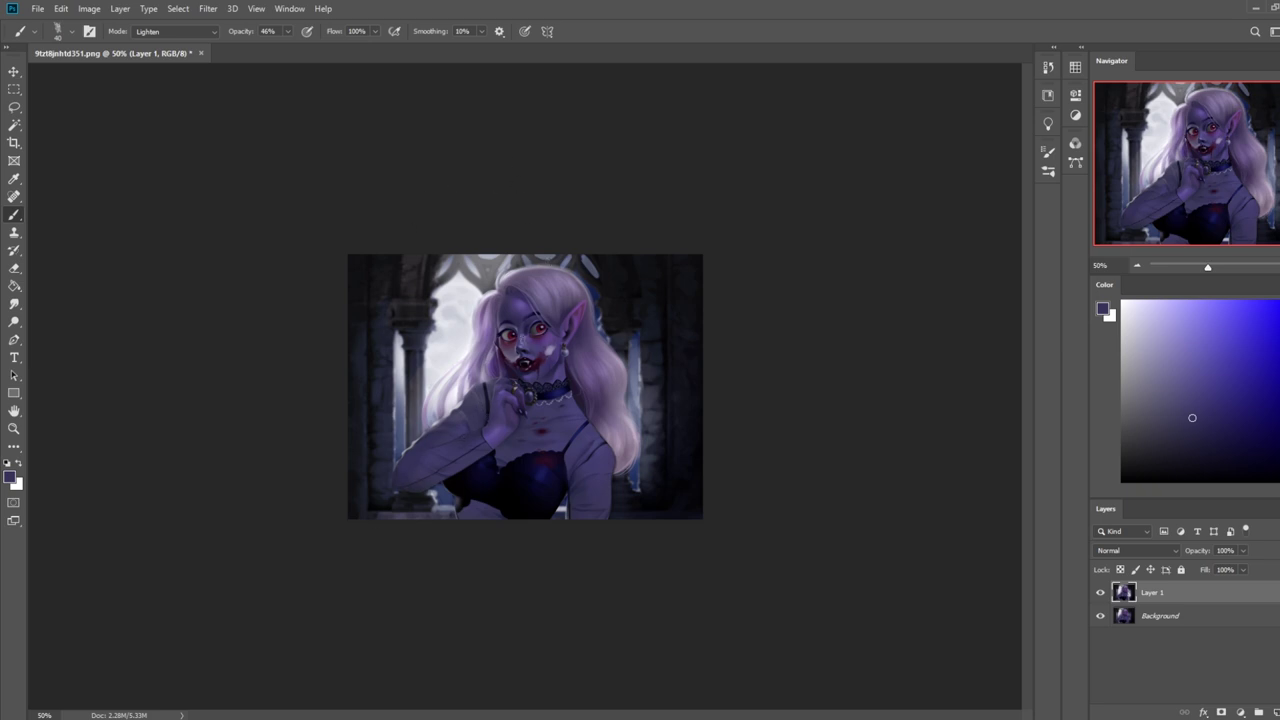
# - With the 30 px sketching tip reduced to 15 px, paint white highlights on the raised arm's sleeve edge and blend them with sampled sleeve tones
pyautogui.rightClick(536, 378)
pyautogui.click(626, 537)
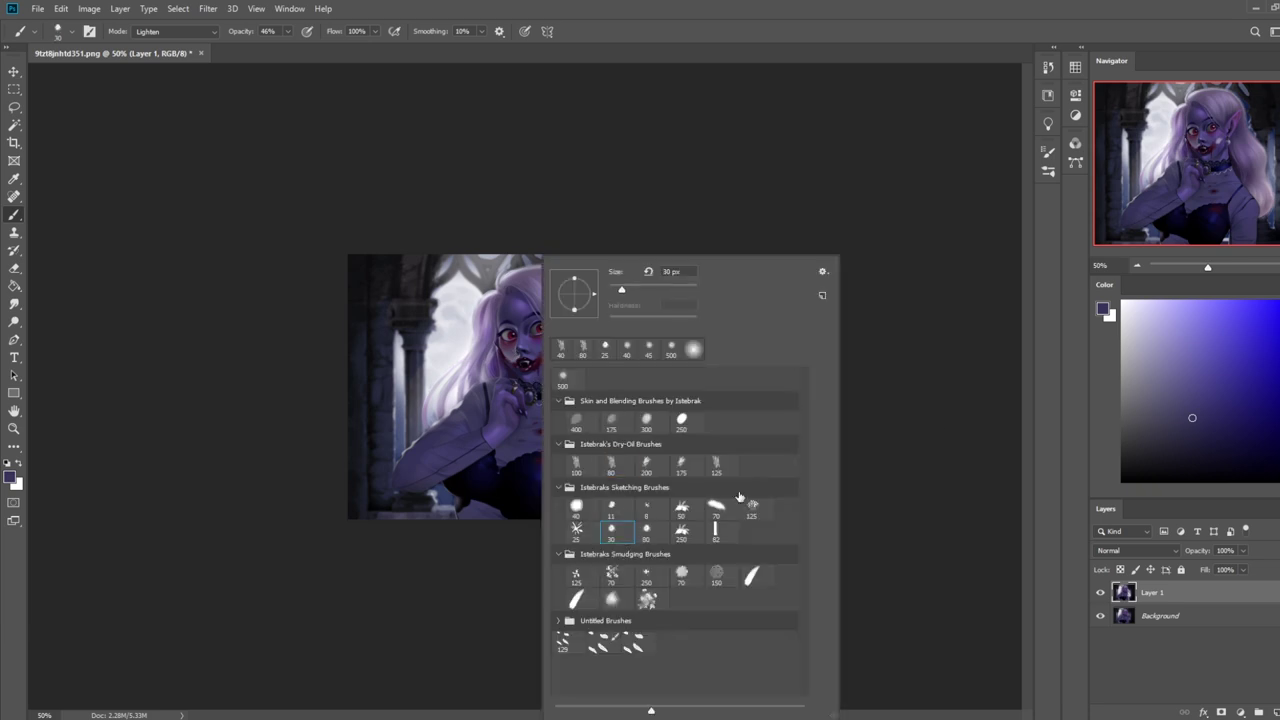
pyautogui.moveTo(1150, 316); pyautogui.dragTo(1082, 278)
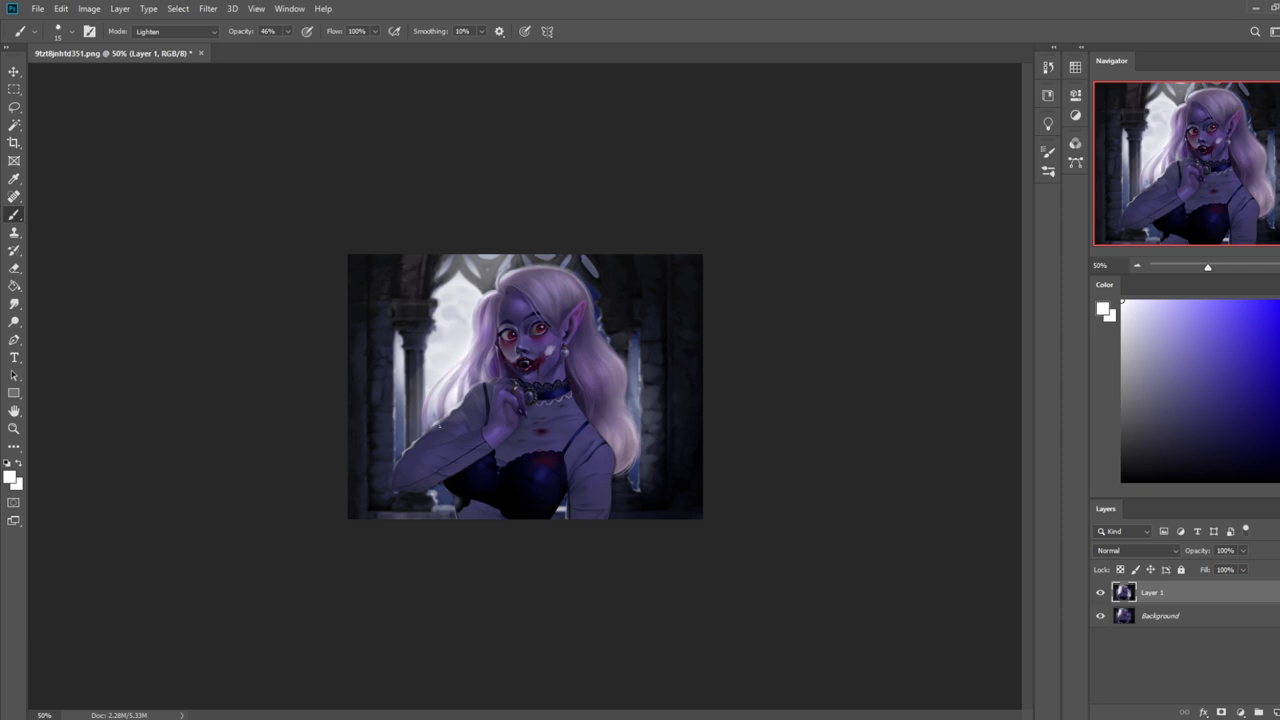
pyautogui.keyDown('alt'); pyautogui.click(435, 466); pyautogui.keyUp('alt')
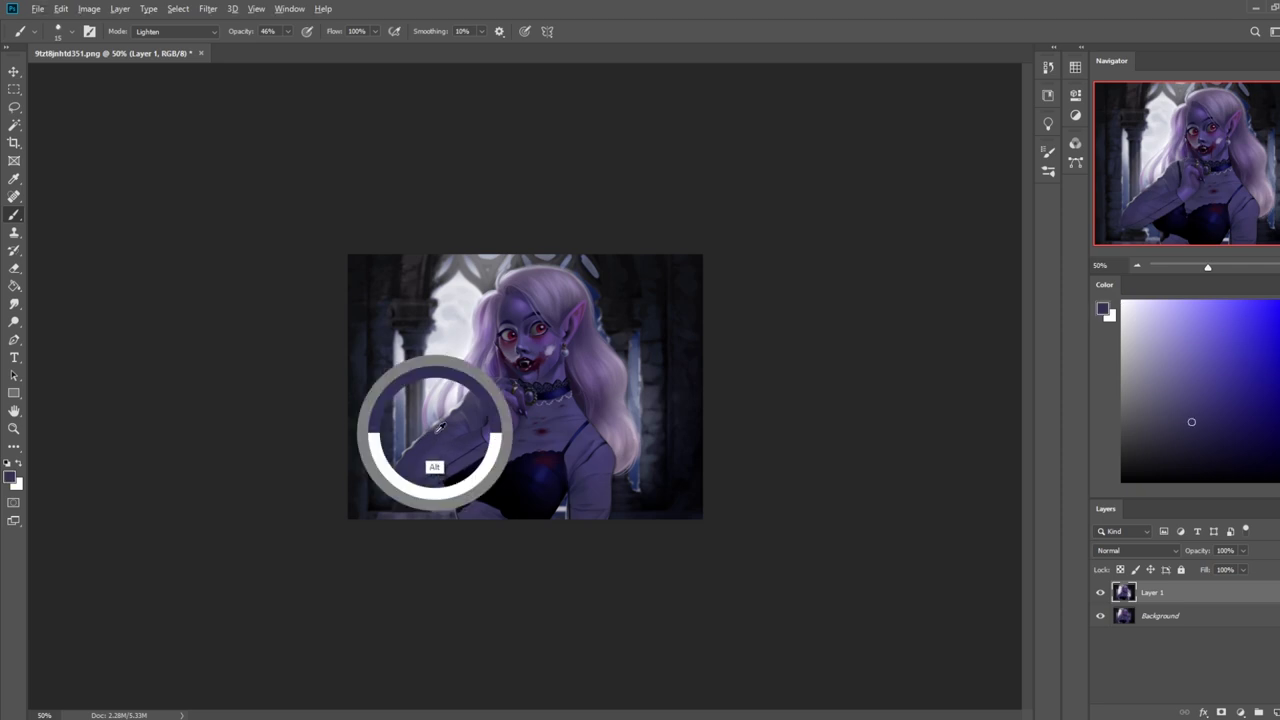
pyautogui.keyDown('alt'); pyautogui.click(450, 455); pyautogui.keyUp('alt')
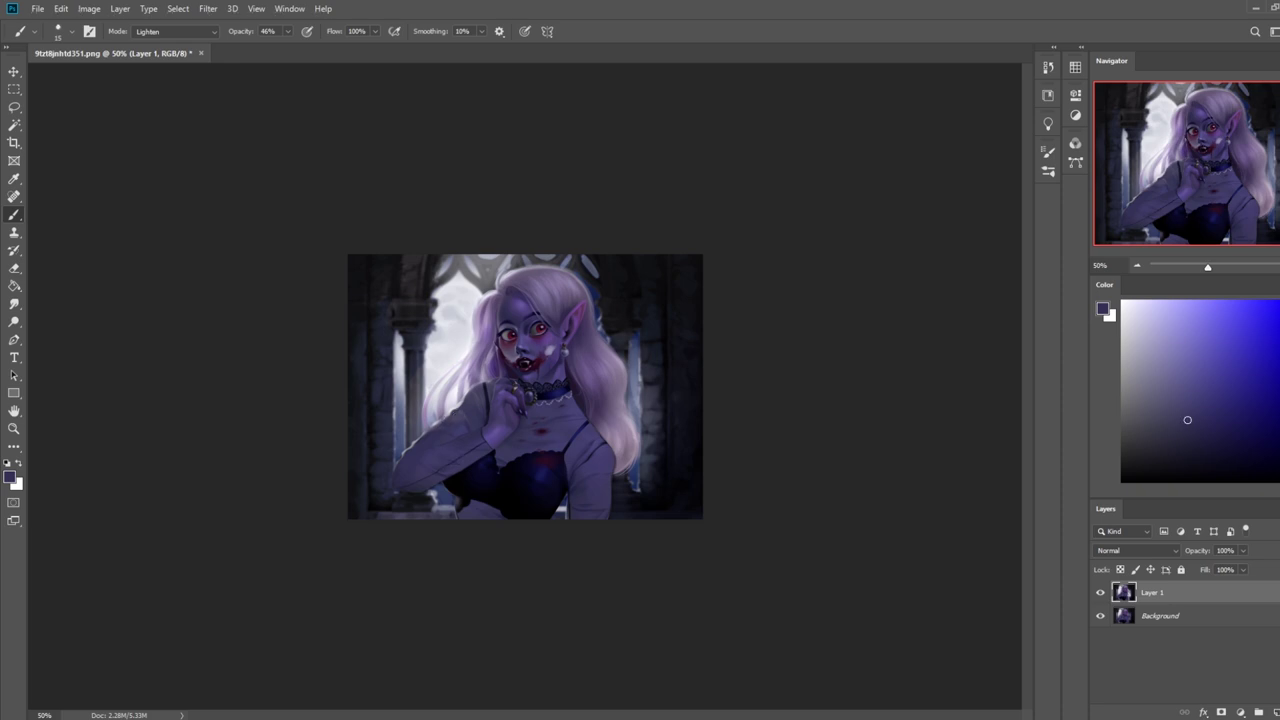
pyautogui.keyDown('alt'); pyautogui.click(457, 444); pyautogui.keyUp('alt')
# - Set the brush mode to Normal and refine the raised arm's upper sleeve with tones sampled from the fabric
pyautogui.click(175, 31)
pyautogui.click(165, 42)
pyautogui.keyDown('alt'); pyautogui.click(466, 438); pyautogui.keyUp('alt')
pyautogui.keyDown('alt'); pyautogui.click(467, 434); pyautogui.keyUp('alt')
# - Paint a pale lavender rim light along the lowered arm's sleeve edge and blend it with a sampled dark sleeve tone
pyautogui.scroll(-3, 672, 440)
pyautogui.keyDown('alt'); pyautogui.click(488, 364); pyautogui.keyUp('alt')
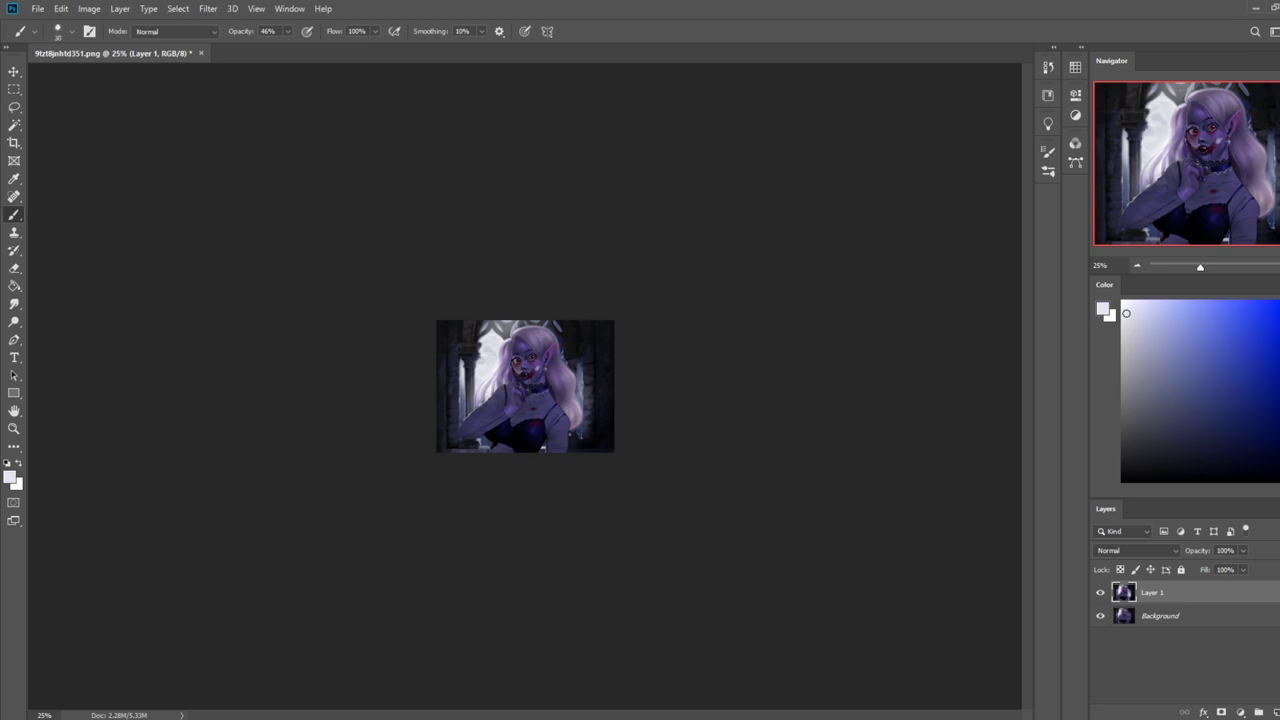
pyautogui.scroll(3, 564, 462)
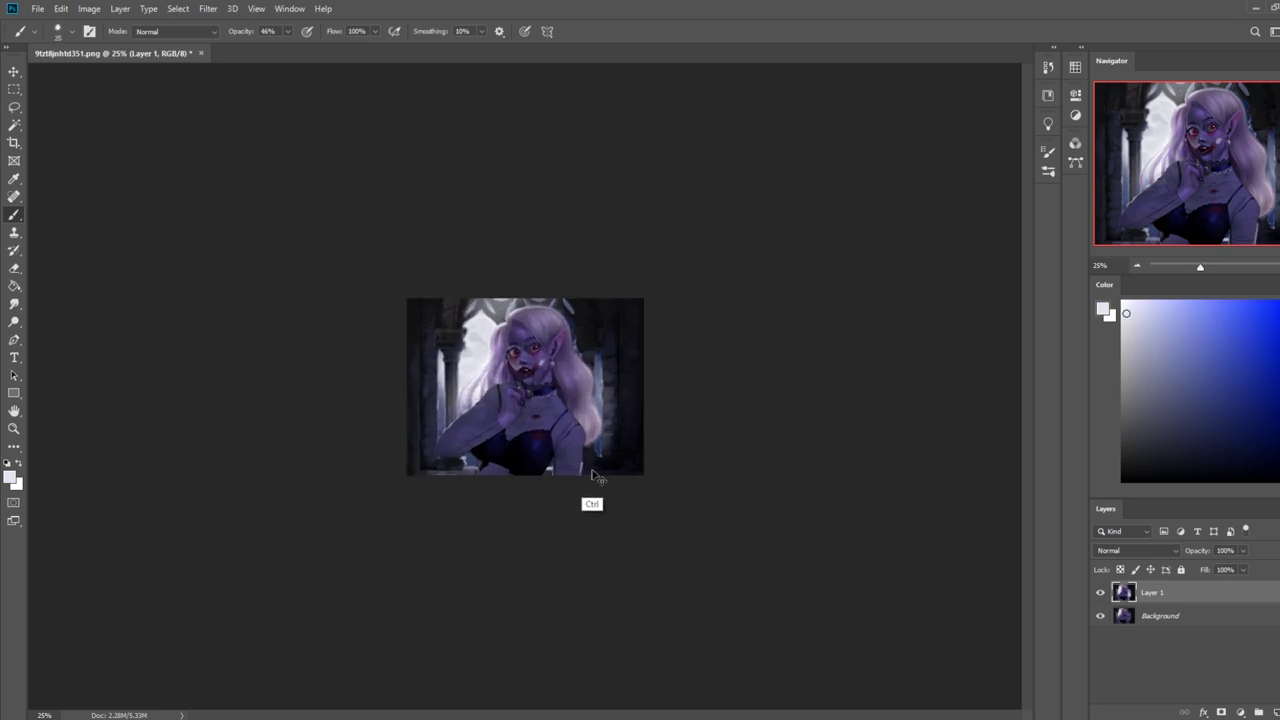
pyautogui.keyDown('alt'); pyautogui.click(600, 555); pyautogui.keyUp('alt')
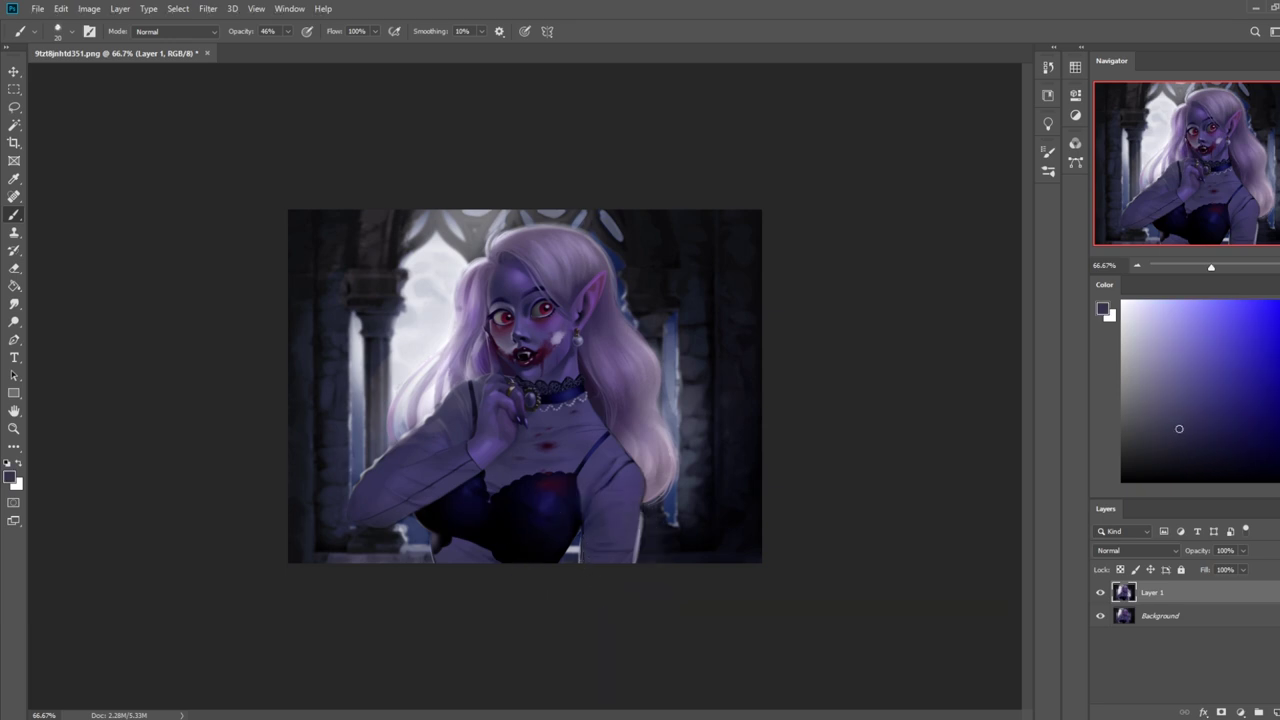
# - Paint the waist edge beneath the raised elbow and the forearm sleeve with sampled window light and dark tones
pyautogui.keyDown('alt'); pyautogui.click(438, 356); pyautogui.keyUp('alt')
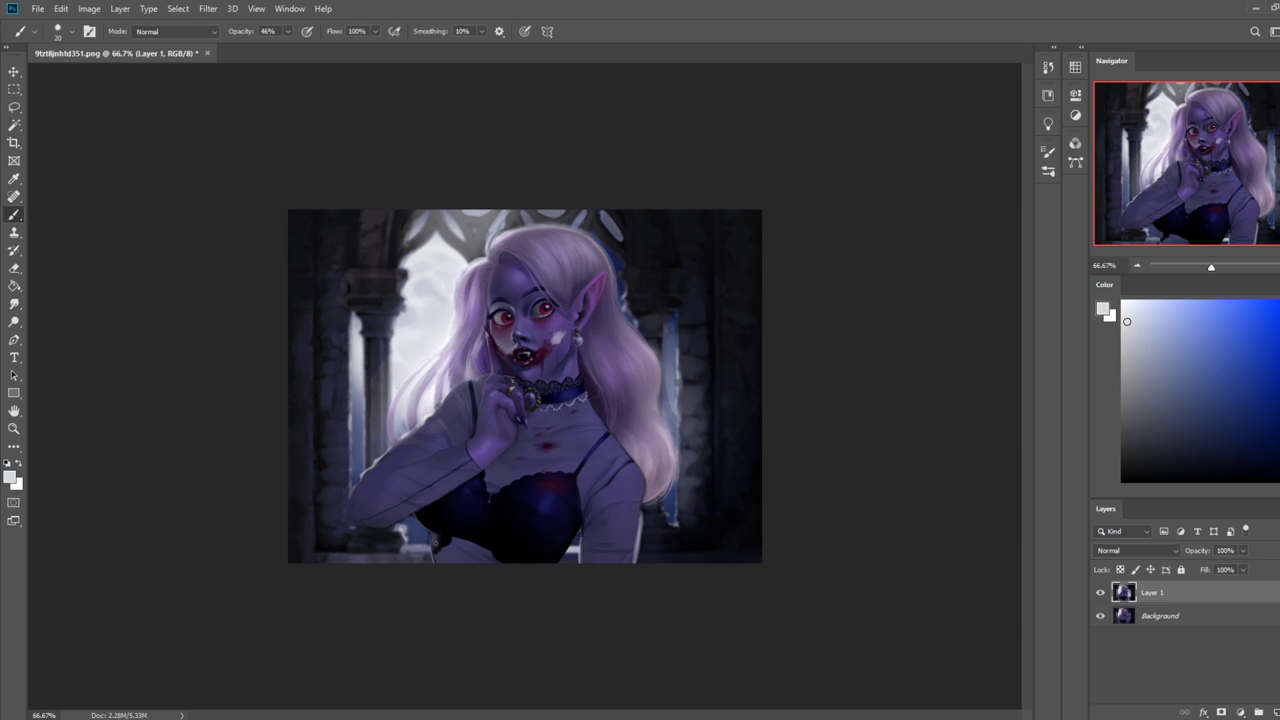
pyautogui.keyDown('alt'); pyautogui.click(436, 543); pyautogui.keyUp('alt')
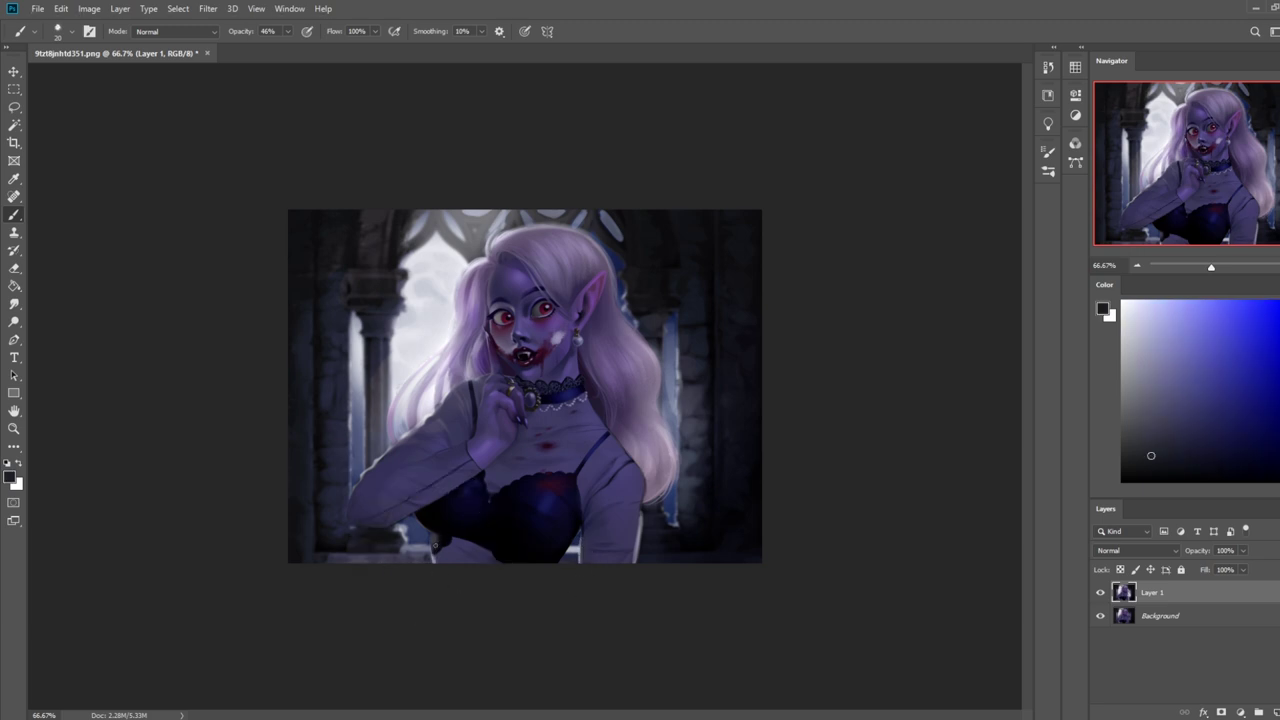
pyautogui.keyDown('alt'); pyautogui.click(432, 556); pyautogui.keyUp('alt')
pyautogui.keyDown('alt'); pyautogui.click(432, 560); pyautogui.keyUp('alt')
pyautogui.keyDown('alt'); pyautogui.click(378, 471); pyautogui.keyUp('alt')
pyautogui.keyDown('alt'); pyautogui.click(380, 493); pyautogui.keyUp('alt')
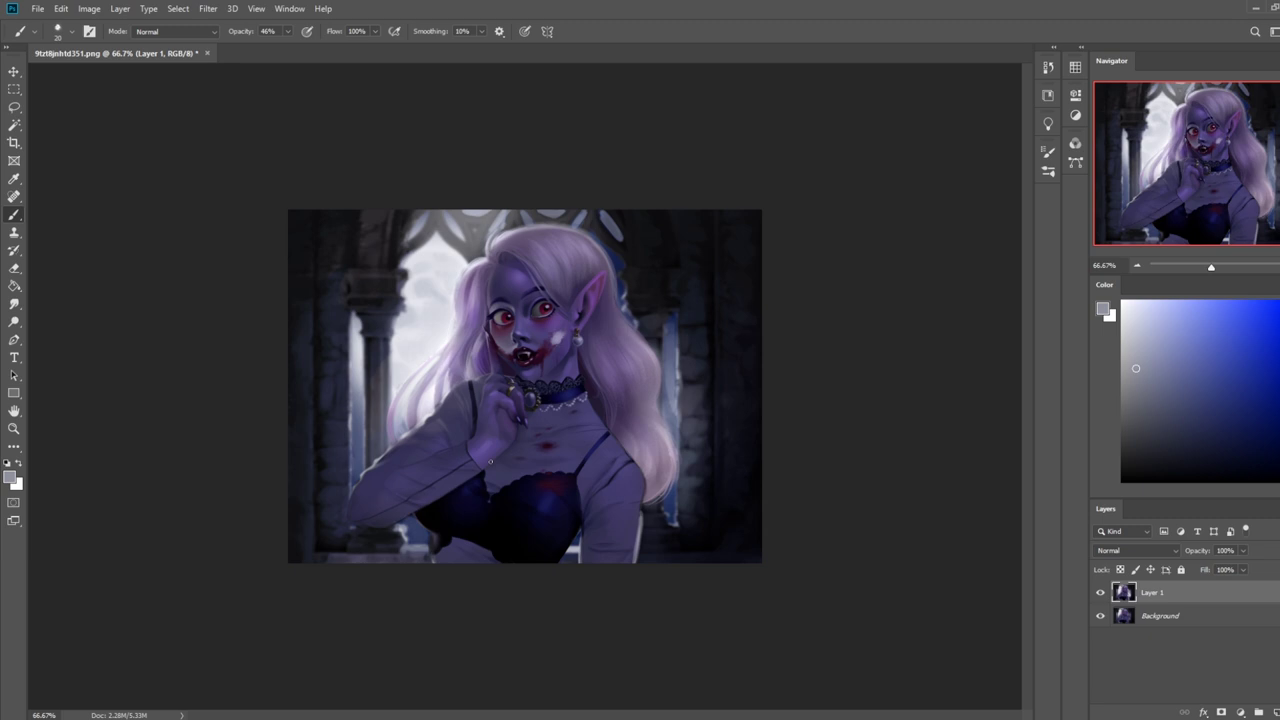
# - Paint light along the back of the raised hand and up beside the jaw with sampled window light and sleeve tones
pyautogui.press('l')
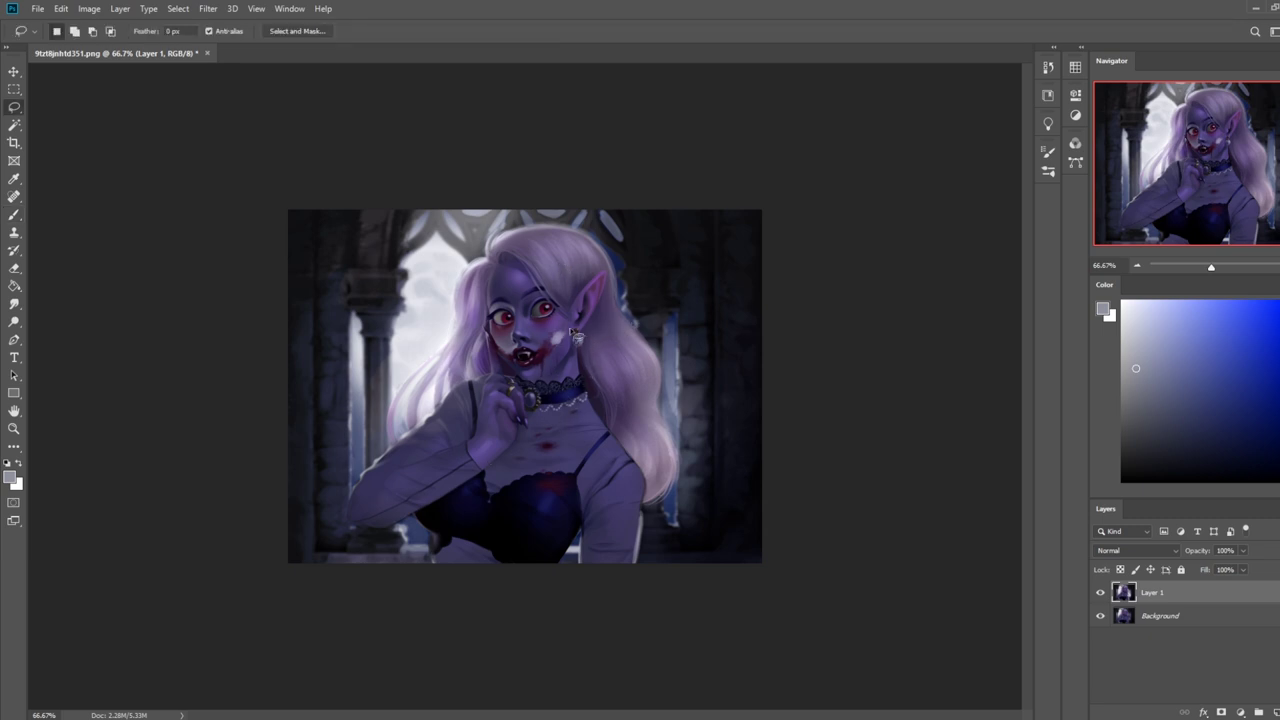
pyautogui.press('b')
pyautogui.press('alt')
pyautogui.keyDown('alt'); pyautogui.click(431, 323); pyautogui.keyUp('alt')
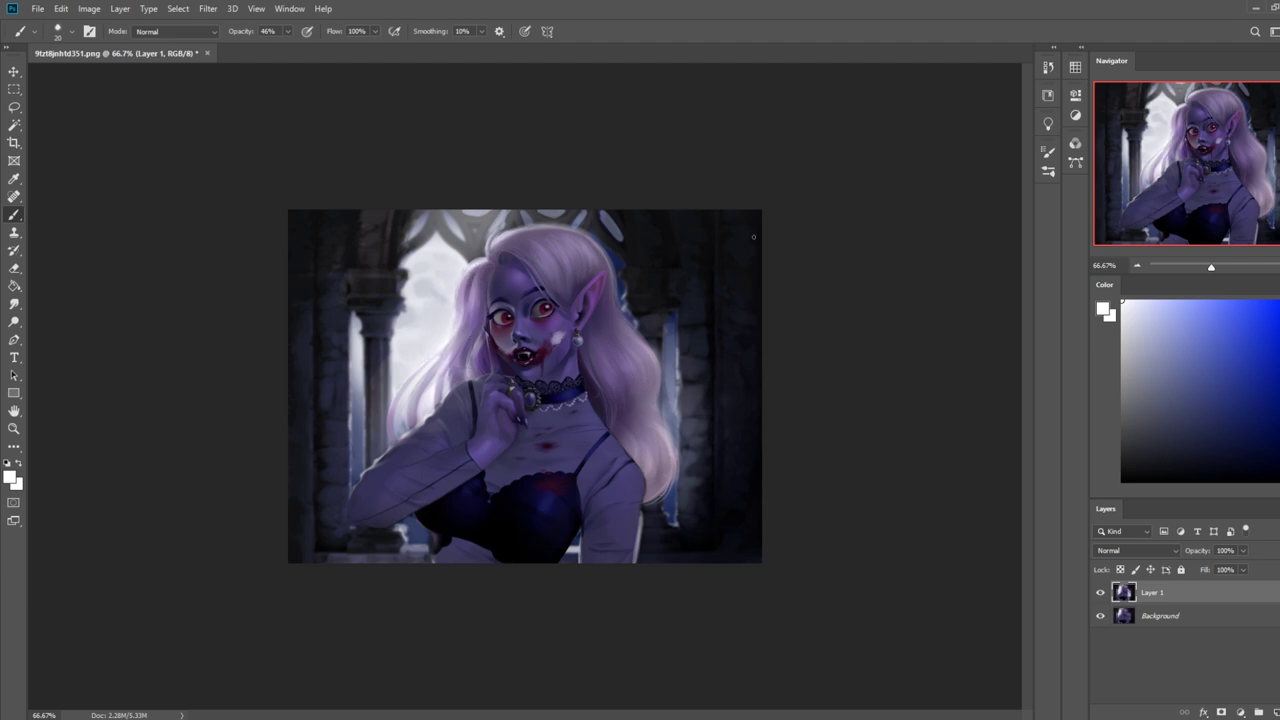
pyautogui.moveTo(486, 393)
pyautogui.mouseDown()
pyautogui.moveTo(477, 433)
pyautogui.moveTo(476, 402)
pyautogui.mouseUp()
pyautogui.keyDown('alt'); pyautogui.click(479, 421); pyautogui.keyUp('alt')
pyautogui.keyDown('alt'); pyautogui.click(481, 402); pyautogui.keyUp('alt')
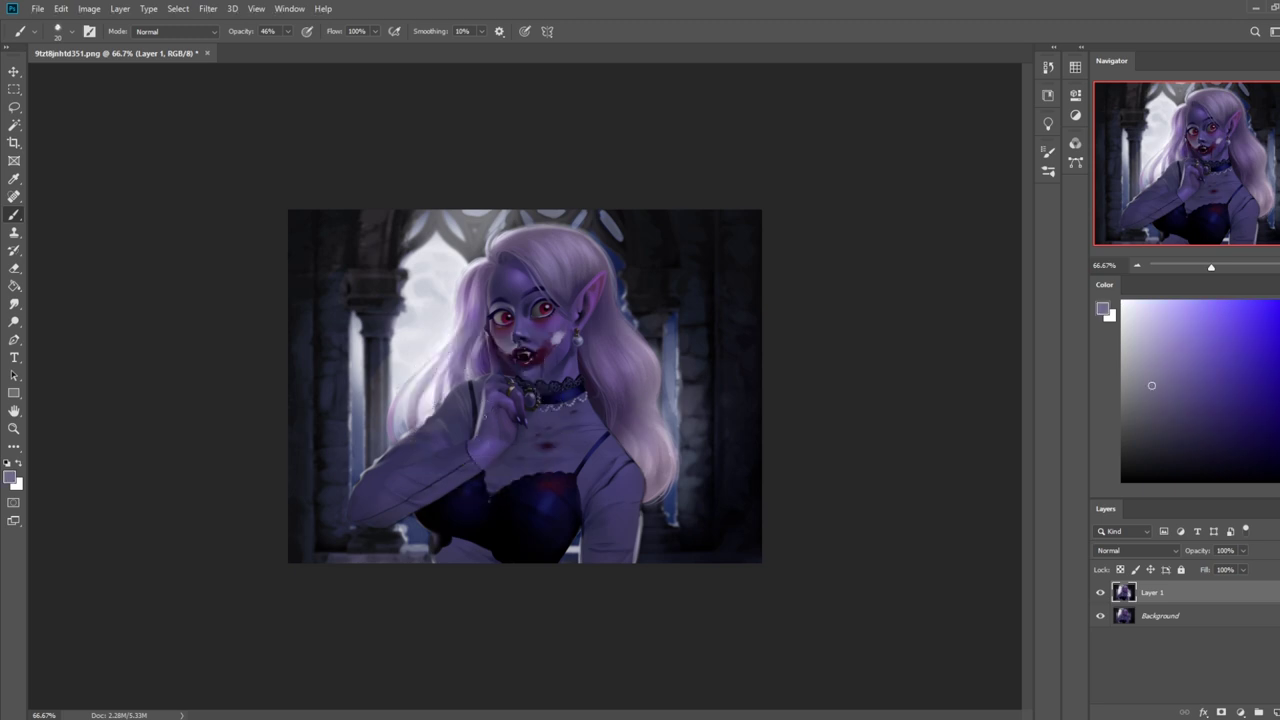
pyautogui.keyDown('alt'); pyautogui.click(435, 330); pyautogui.keyUp('alt')
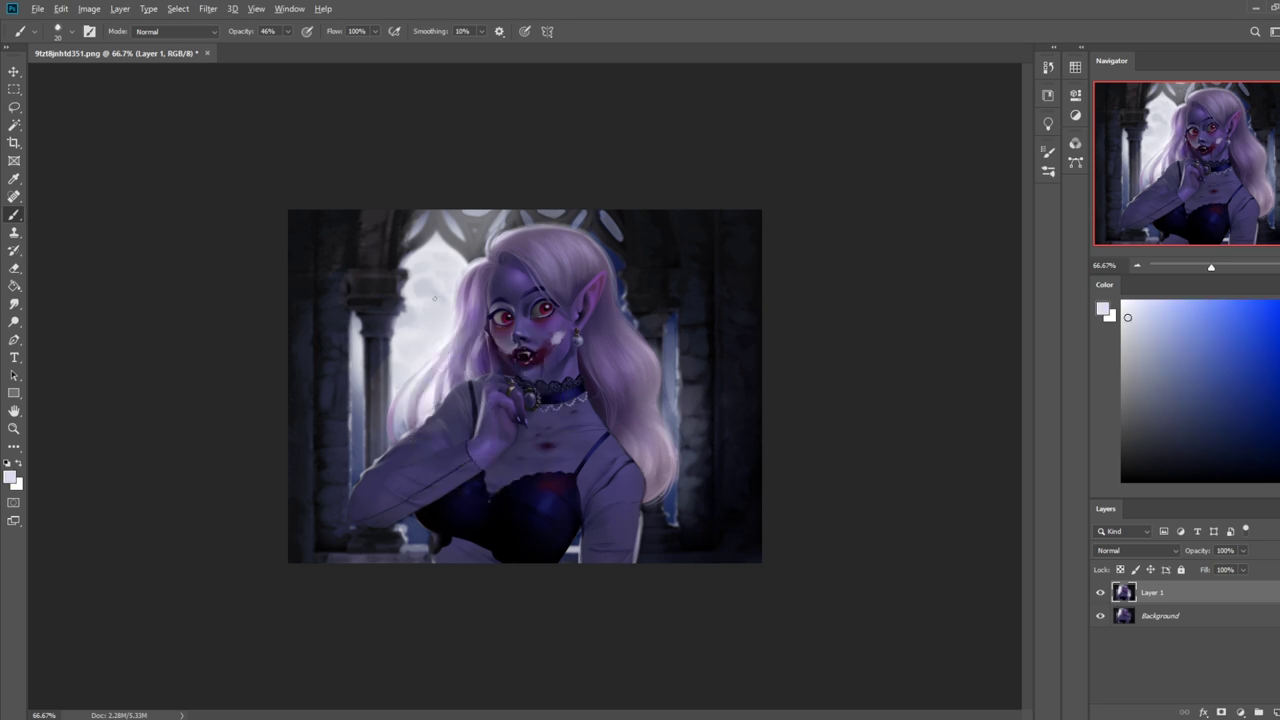
pyautogui.moveTo(489, 338); pyautogui.dragTo(492, 378)
# - Try to extend the light strand beside the cheek upward with a 9 px brush
pyautogui.scroll(3, 488, 395)
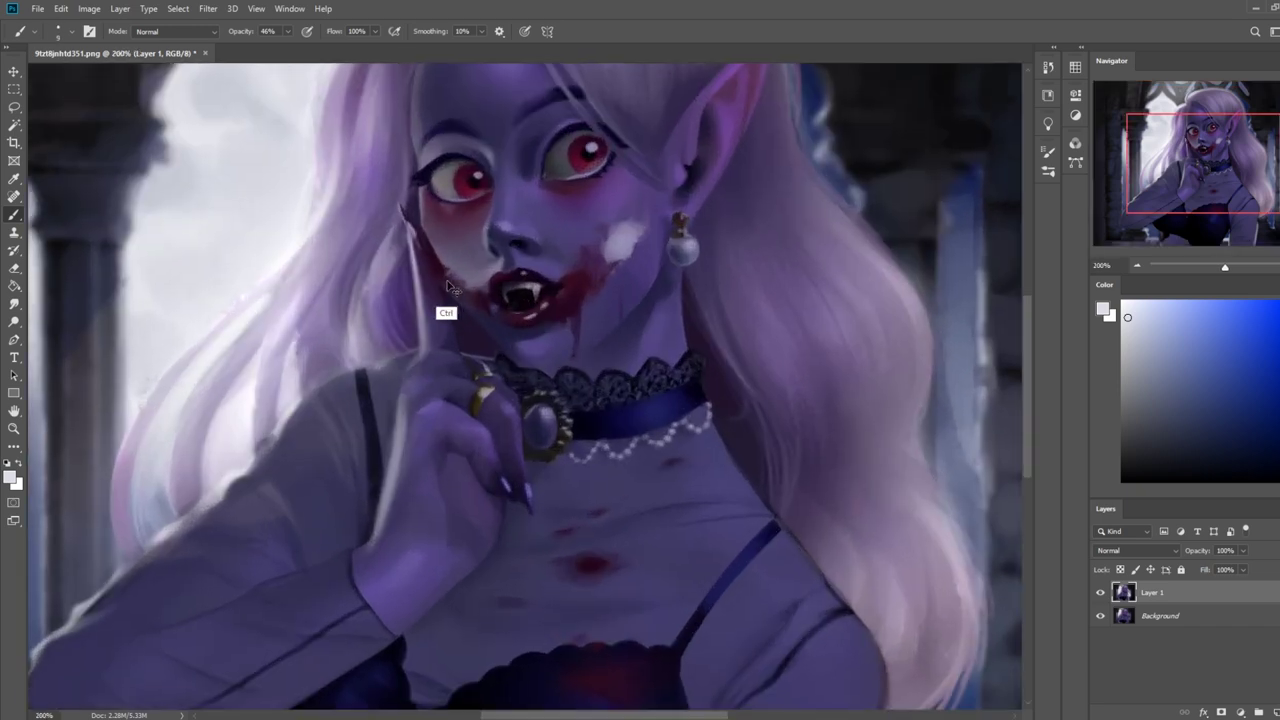
pyautogui.moveTo(424, 345); pyautogui.dragTo(420, 320)
pyautogui.moveTo(408, 236); pyautogui.dragTo(400, 180)
pyautogui.hotkey('ctrl', 'z')
pyautogui.hotkey('ctrl', 'z')
pyautogui.hotkey('ctrl', 'z')
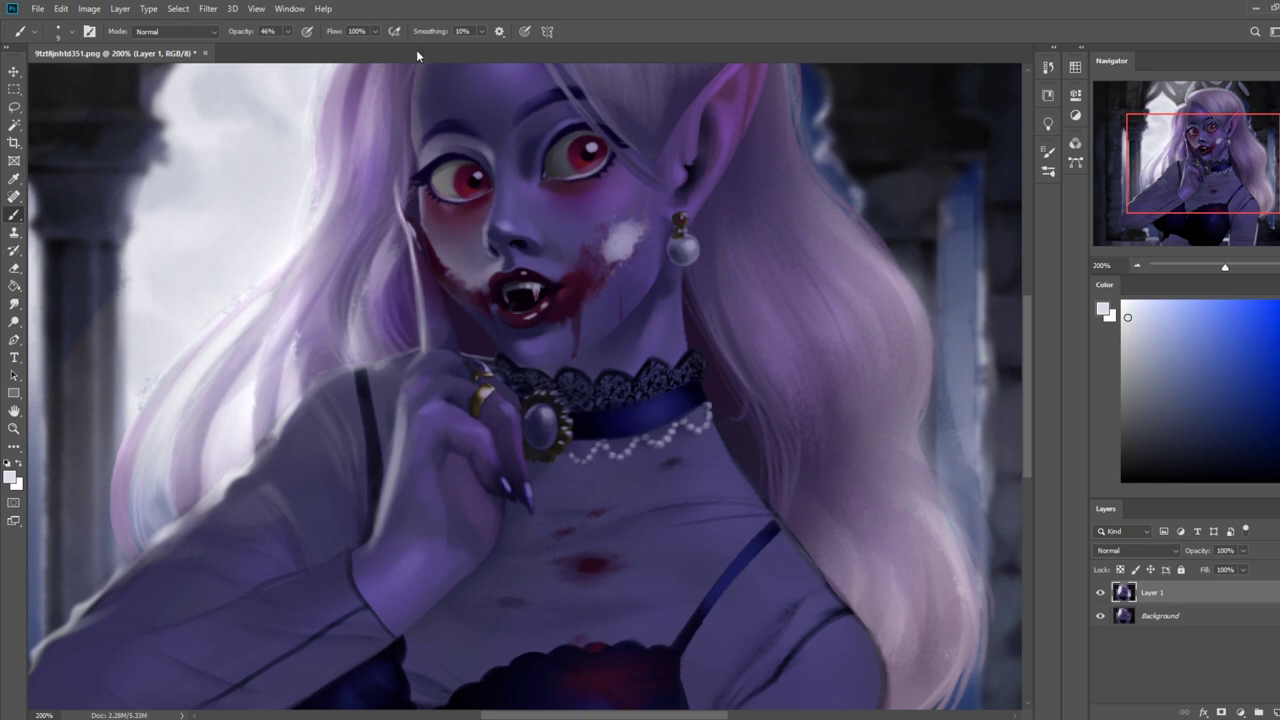
# - Tone down the light strand beside the cheek with a purple-grey sampled next to it
pyautogui.keyDown('alt'); pyautogui.click(418, 323); pyautogui.keyUp('alt')
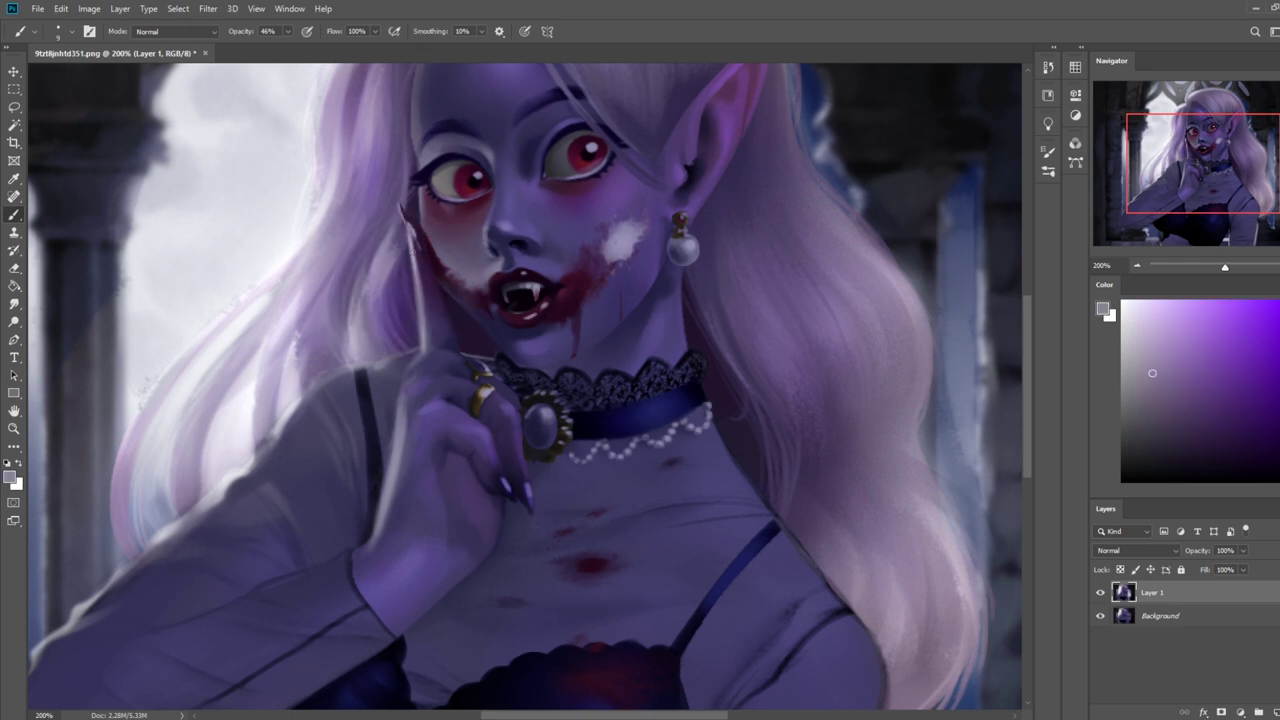
pyautogui.hotkey('ctrl', '-')
pyautogui.hotkey('ctrl', '-')
pyautogui.hotkey('ctrl', '-')
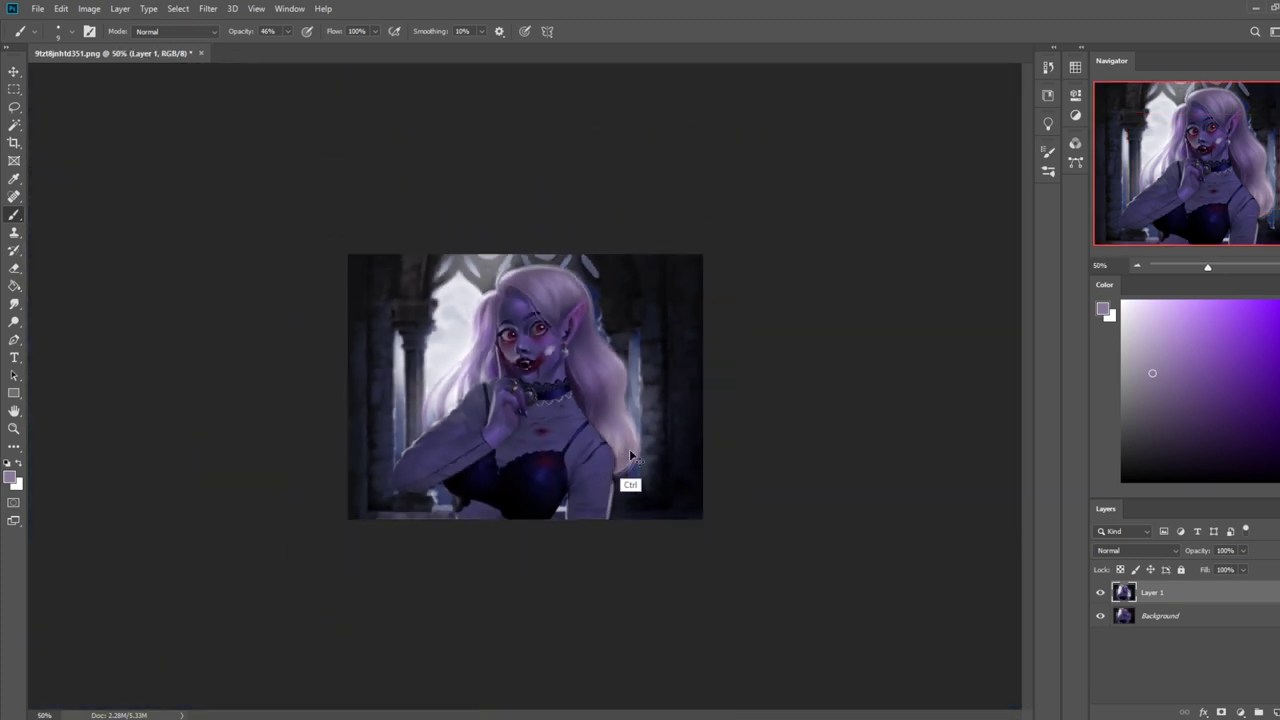
pyautogui.hotkey('ctrl', '+')
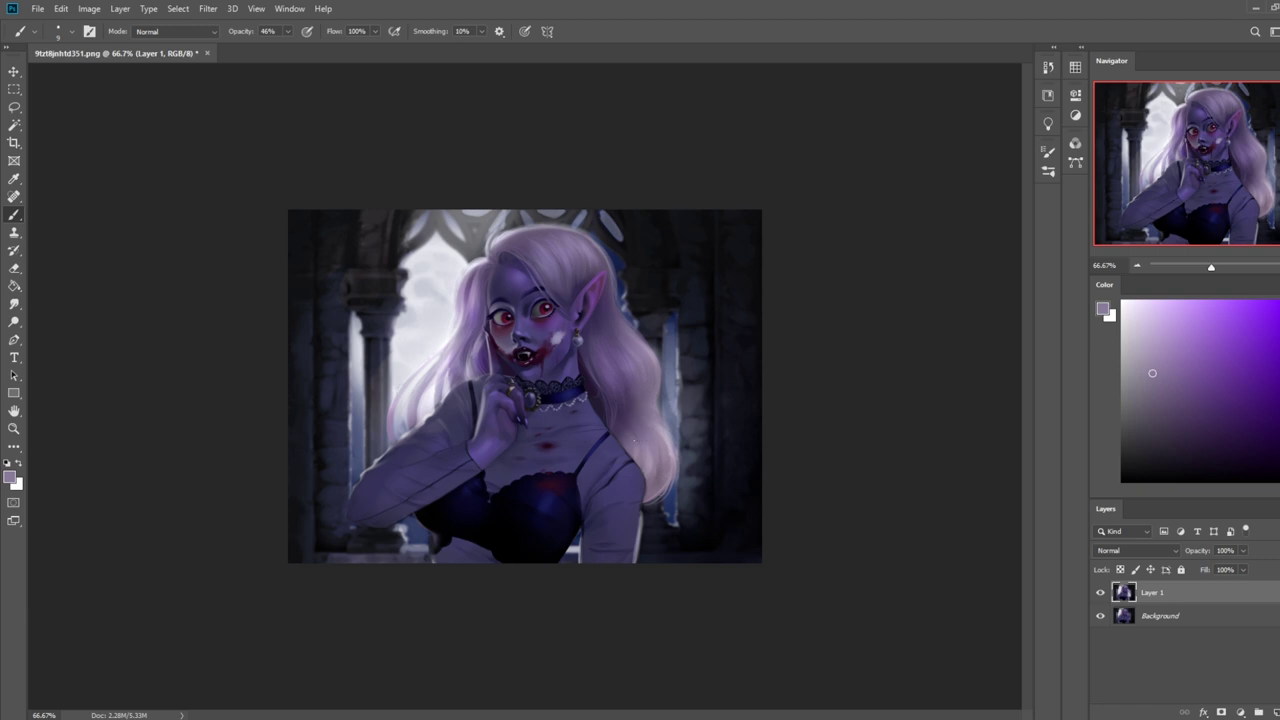
# - With the 80 px Dry-Oil tip reduced to 25 px at 100% opacity, paint sampled black along the bodice's lower edge near the elbow
pyautogui.rightClick(577, 456)
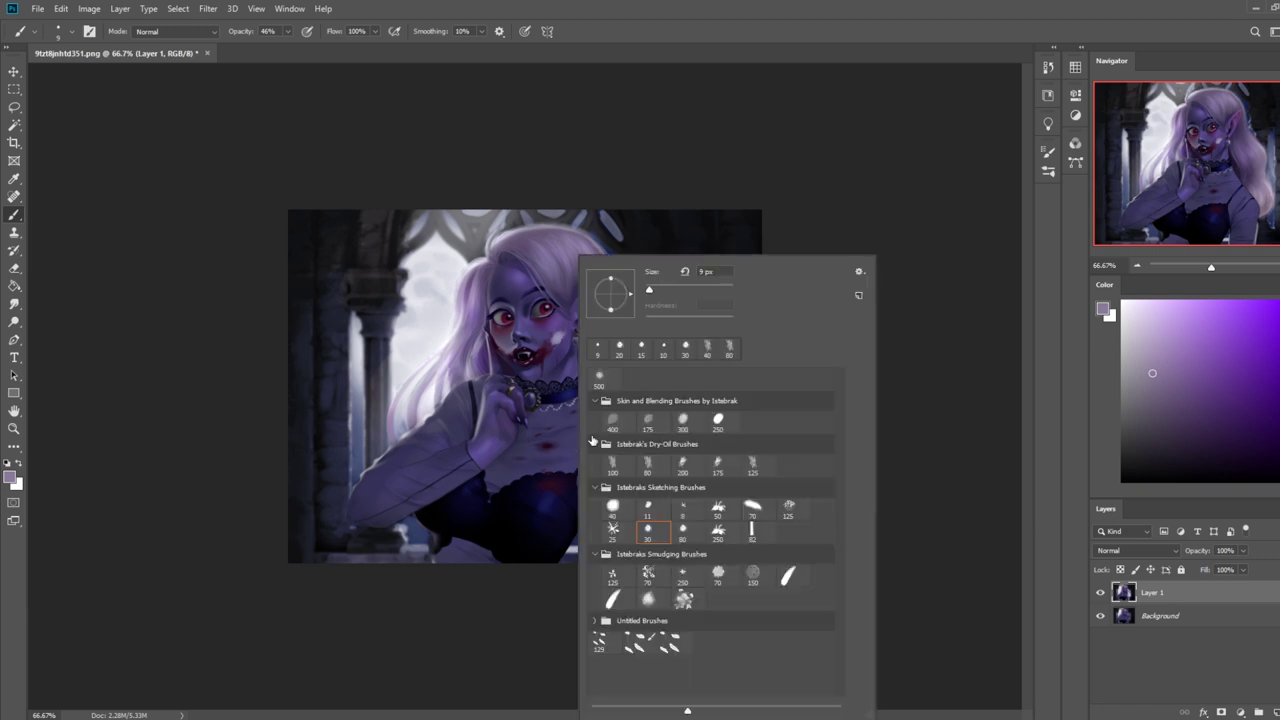
pyautogui.click(654, 474)
pyautogui.click(957, 187)
pyautogui.keyDown('alt'); pyautogui.click(445, 543); pyautogui.keyUp('alt')
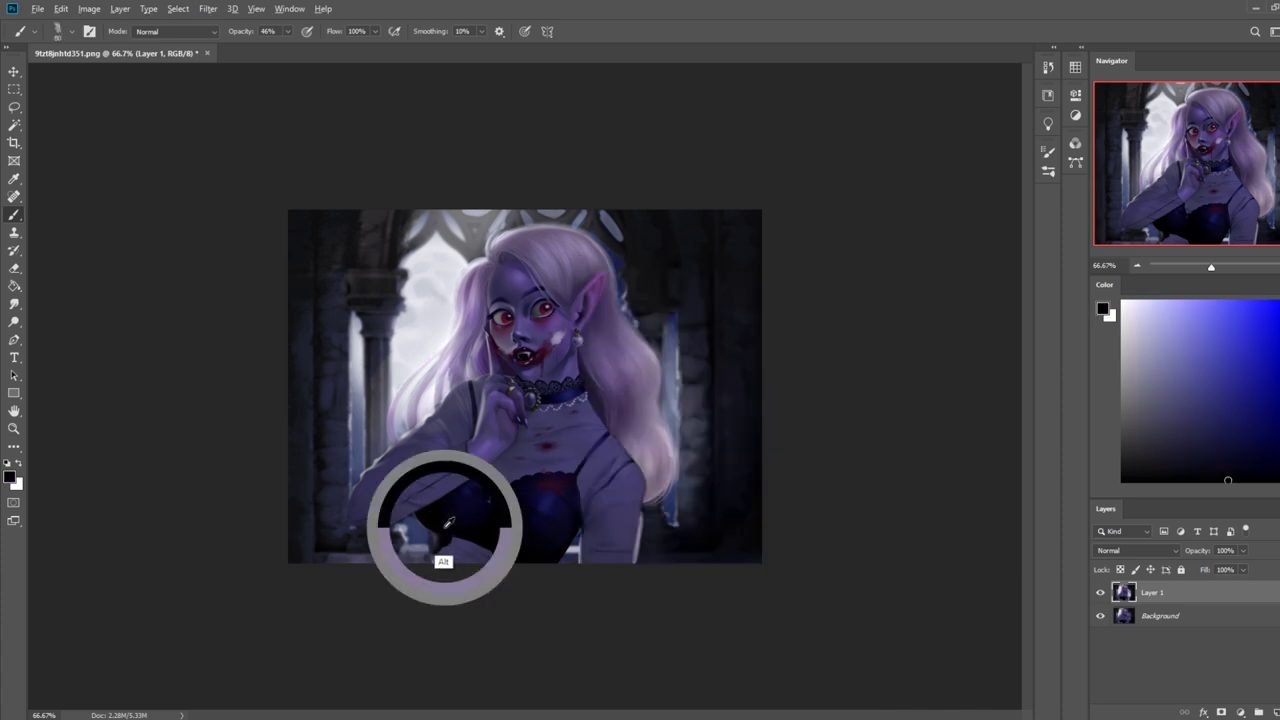
pyautogui.click(288, 31)
pyautogui.moveTo(288, 48); pyautogui.dragTo(380, 68)
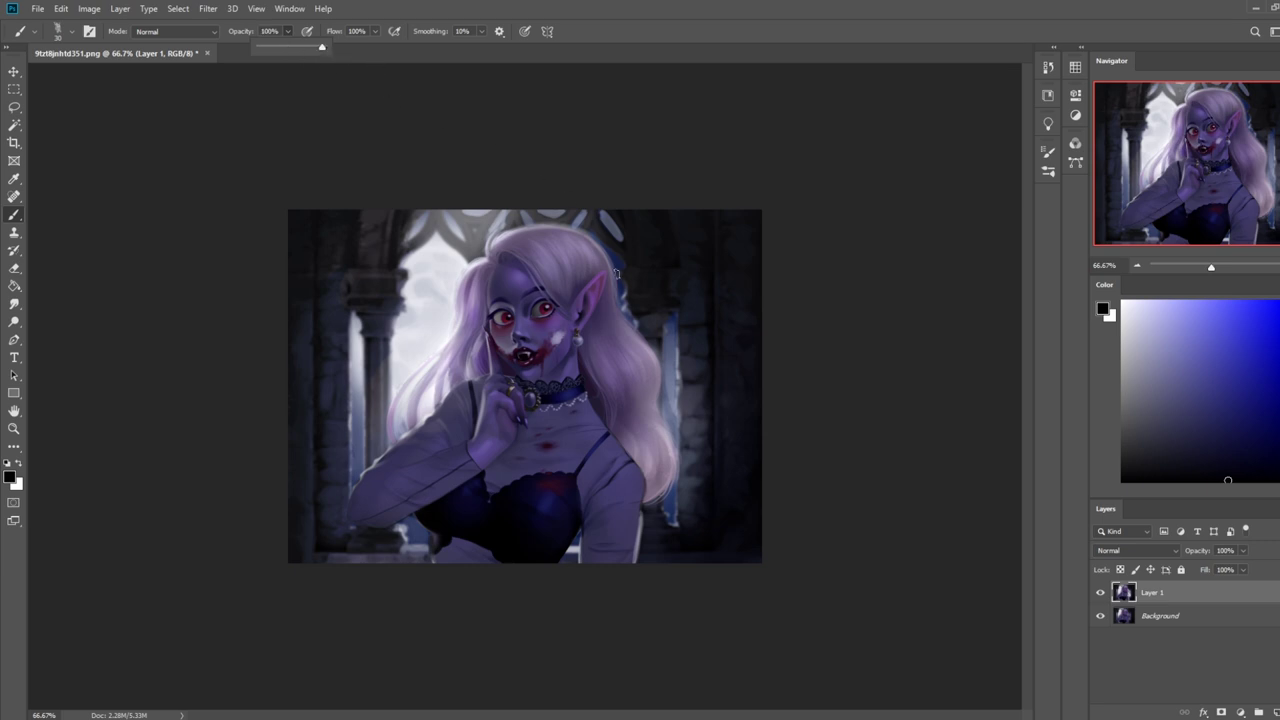
pyautogui.press('[')
pyautogui.press(']')
pyautogui.press(']')
pyautogui.press(']')
pyautogui.moveTo(438, 530); pyautogui.dragTo(434, 536)
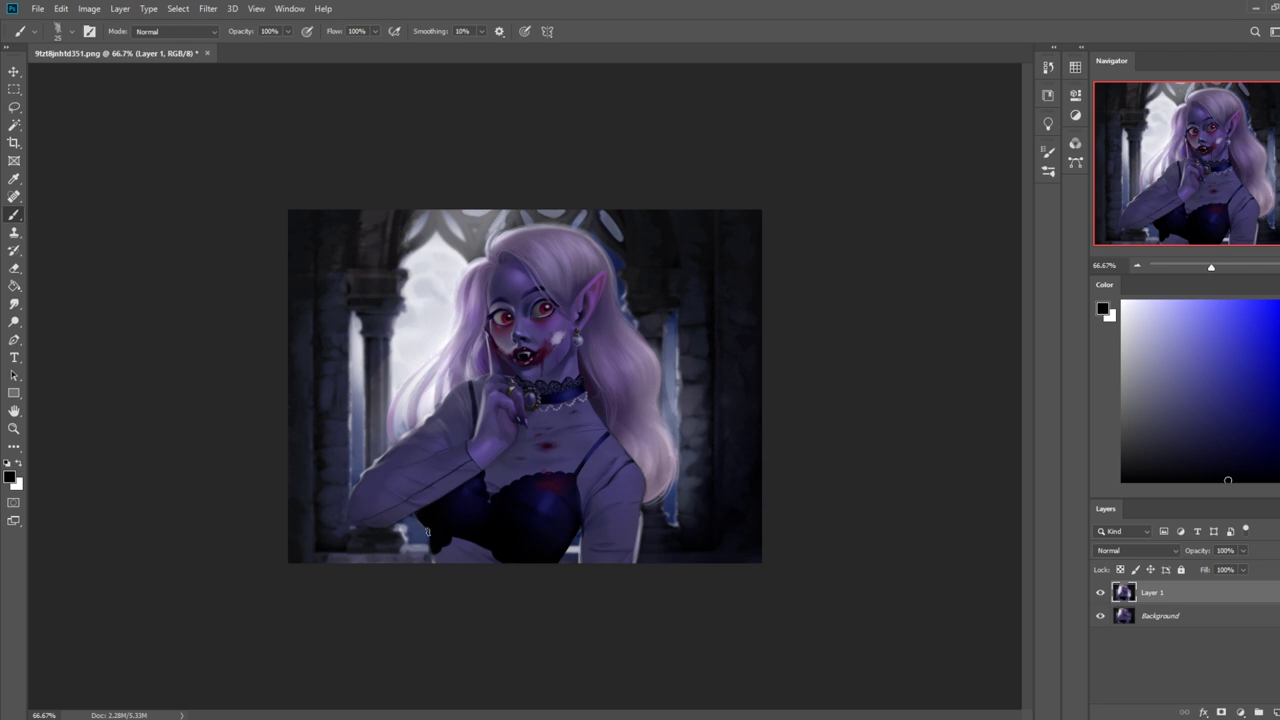
pyautogui.keyDown('alt'); pyautogui.click(418, 560); pyautogui.keyUp('alt')
# - Lasso the face, copy it to a new layer and nudge the copy slightly up and to the left
pyautogui.press('l')
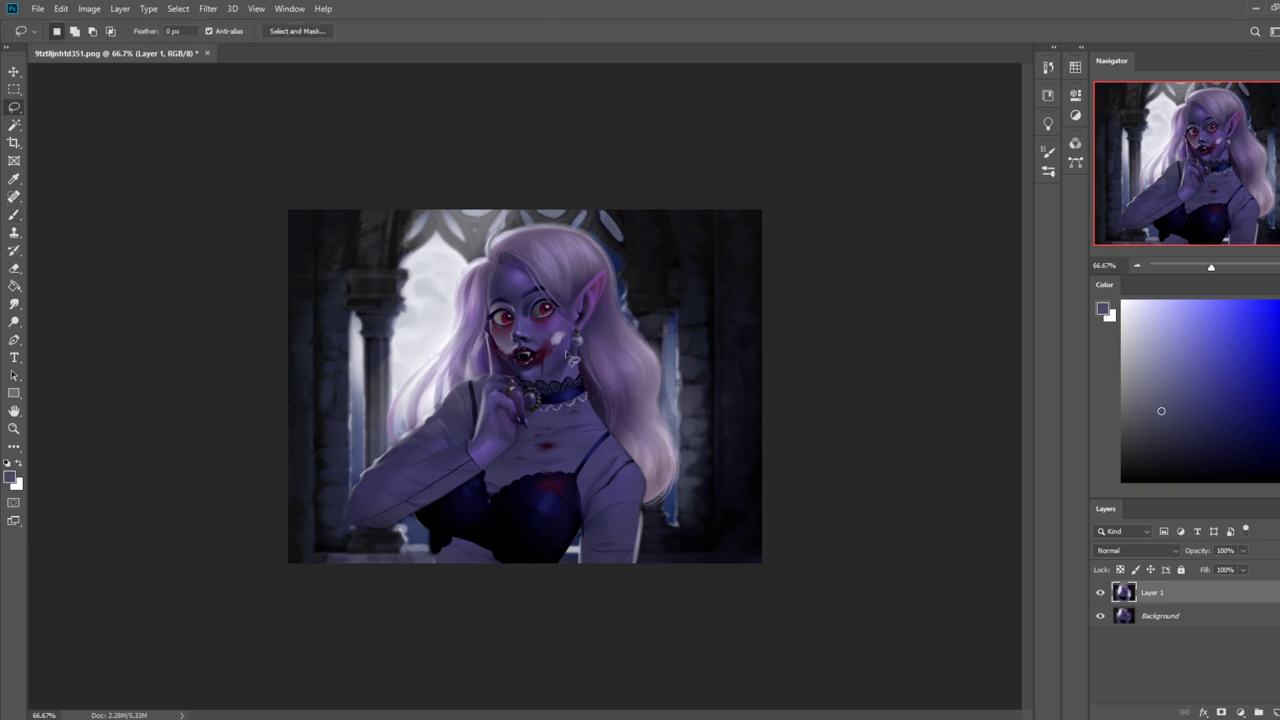
pyautogui.moveTo(520, 376)
pyautogui.mouseDown()
pyautogui.moveTo(487, 312)
pyautogui.moveTo(520, 284)
pyautogui.moveTo(550, 295)
pyautogui.moveTo(575, 345)
pyautogui.moveTo(535, 378)
pyautogui.mouseUp()
pyautogui.hotkey('ctrl', 'j')
pyautogui.press('v')
pyautogui.press('Left')
pyautogui.press('Left')
pyautogui.press('Left')
pyautogui.press('Up')
pyautogui.press('Up')
pyautogui.press('Up')
pyautogui.press('Up')
pyautogui.press('Up')
pyautogui.press('Left')
pyautogui.press('Right')
pyautogui.press('Up')
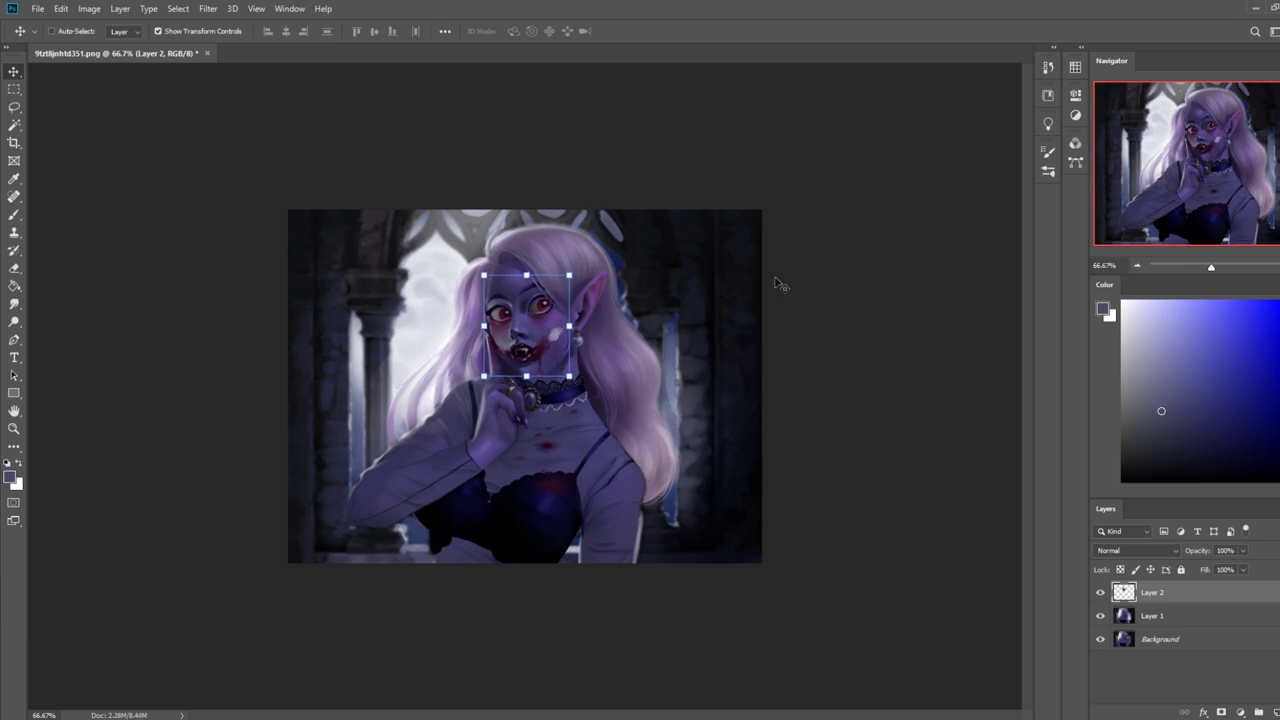
# - Lasso the ear and earring on Layer 1, copy them to a new layer and nudge the copy down and to the right
pyautogui.press('l')
pyautogui.click(1155, 617)
pyautogui.moveTo(608, 267)
pyautogui.mouseDown()
pyautogui.moveTo(572, 346)
pyautogui.moveTo(605, 322)
pyautogui.moveTo(613, 280)
pyautogui.mouseUp()
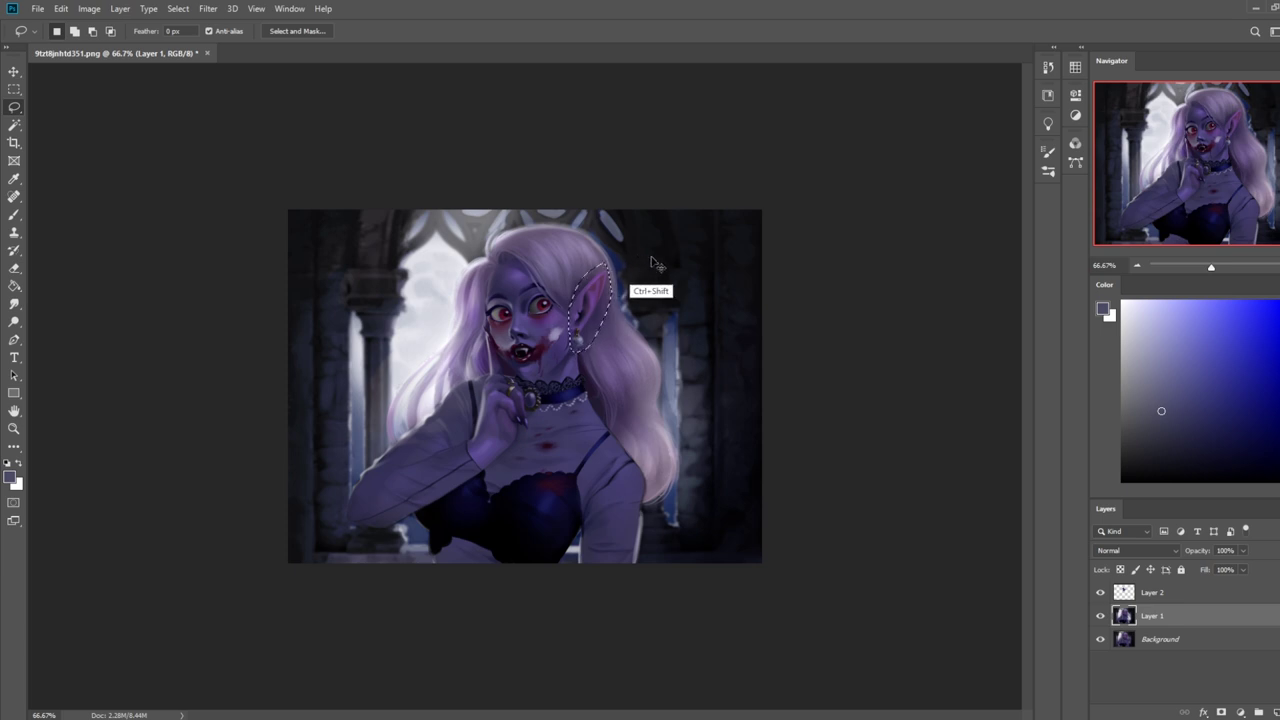
pyautogui.hotkey('ctrl', 'j')
pyautogui.press('v')
pyautogui.press('Down')
pyautogui.press('Down')
pyautogui.press('Down')
pyautogui.press('Down')
pyautogui.press('Down')
pyautogui.press('Down')
pyautogui.press('Down')
pyautogui.press('Down')
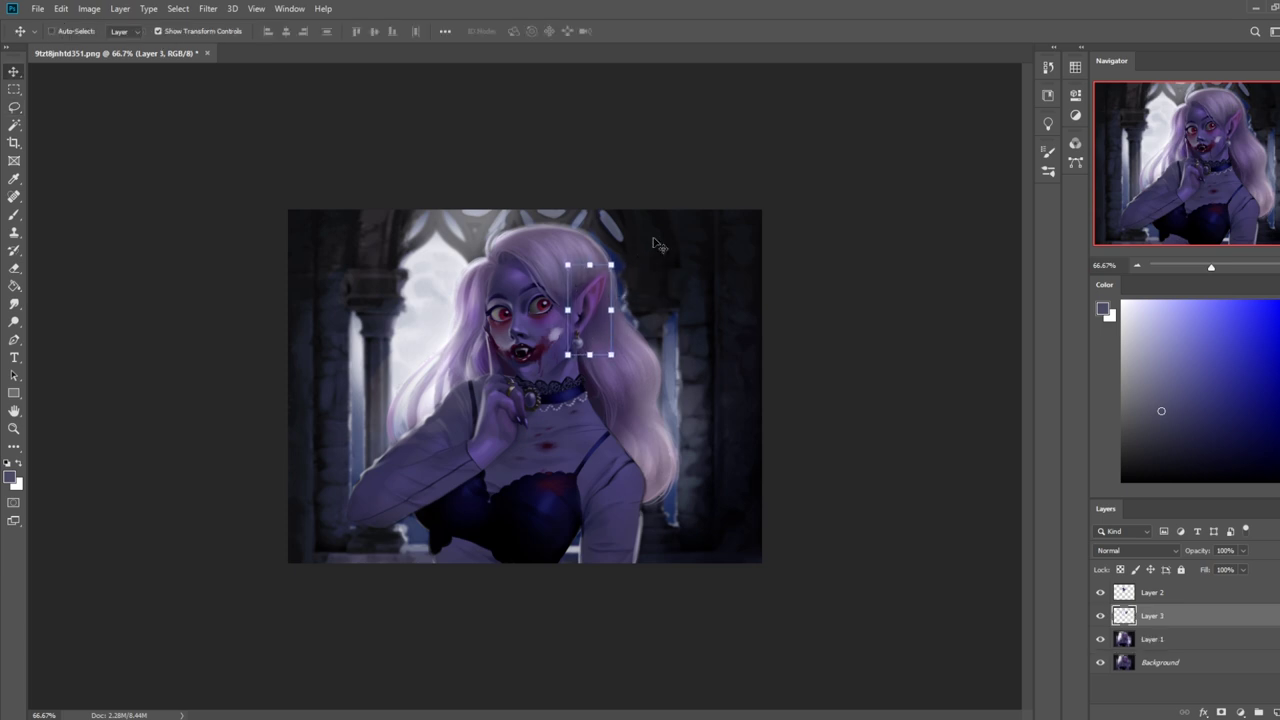
pyautogui.press('Right')
pyautogui.press('Right')
pyautogui.press('Down')
pyautogui.press('Right')
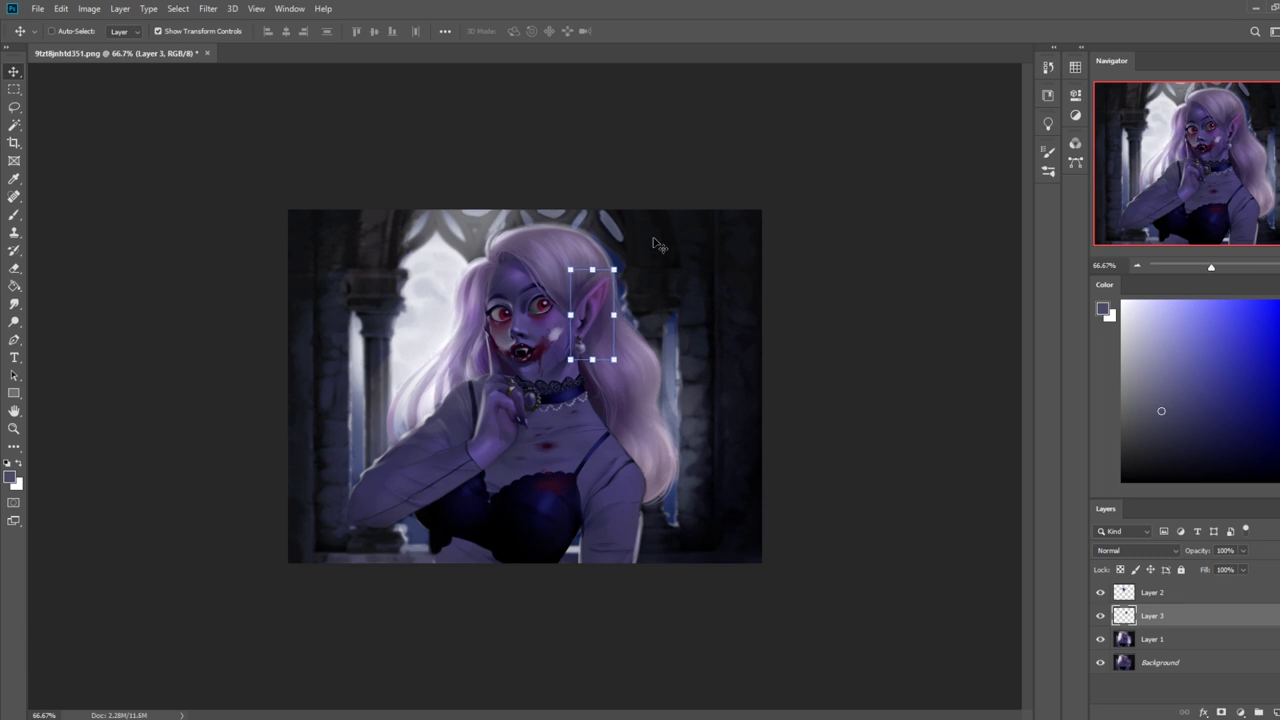
pyautogui.press('Down')
# - Compare the shifted ear and face by toggling their layers, and erase the face copy's edge beside the hair
pyautogui.press('e')
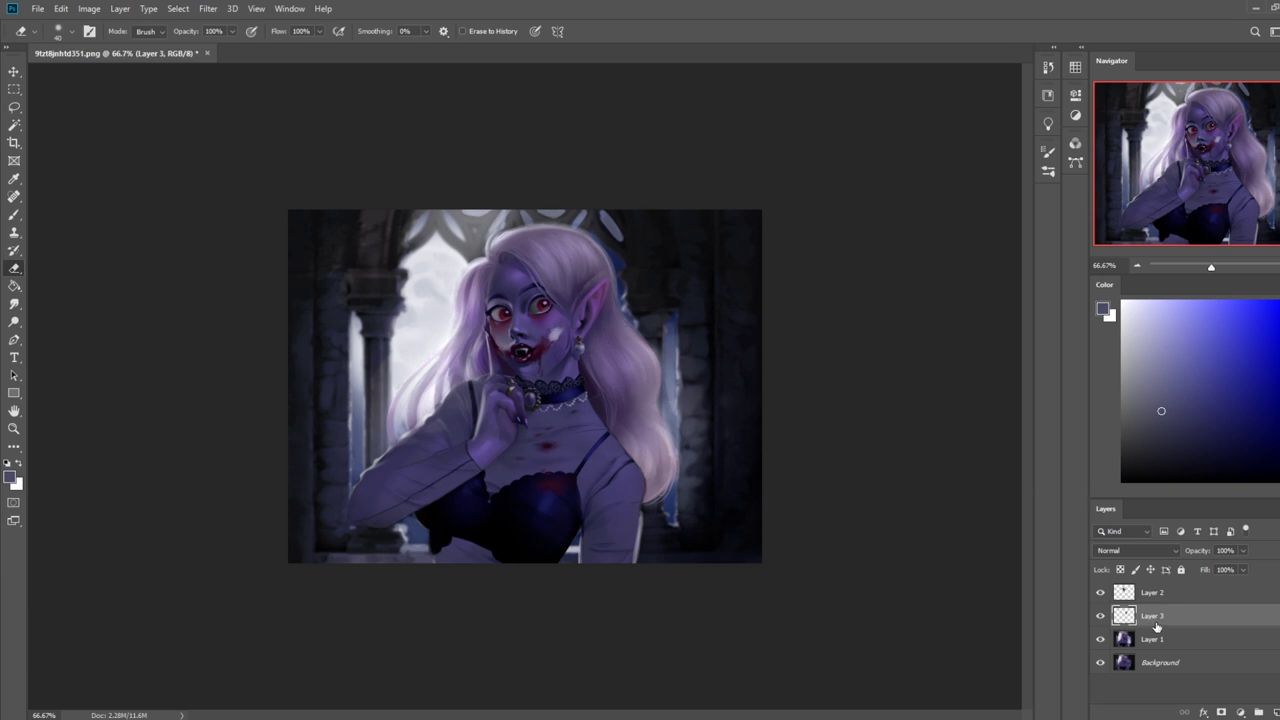
pyautogui.click(1099, 617)
pyautogui.click(1099, 617)
pyautogui.click(1099, 594)
pyautogui.click(1100, 592)
pyautogui.click(1156, 596)
pyautogui.click(484, 310)
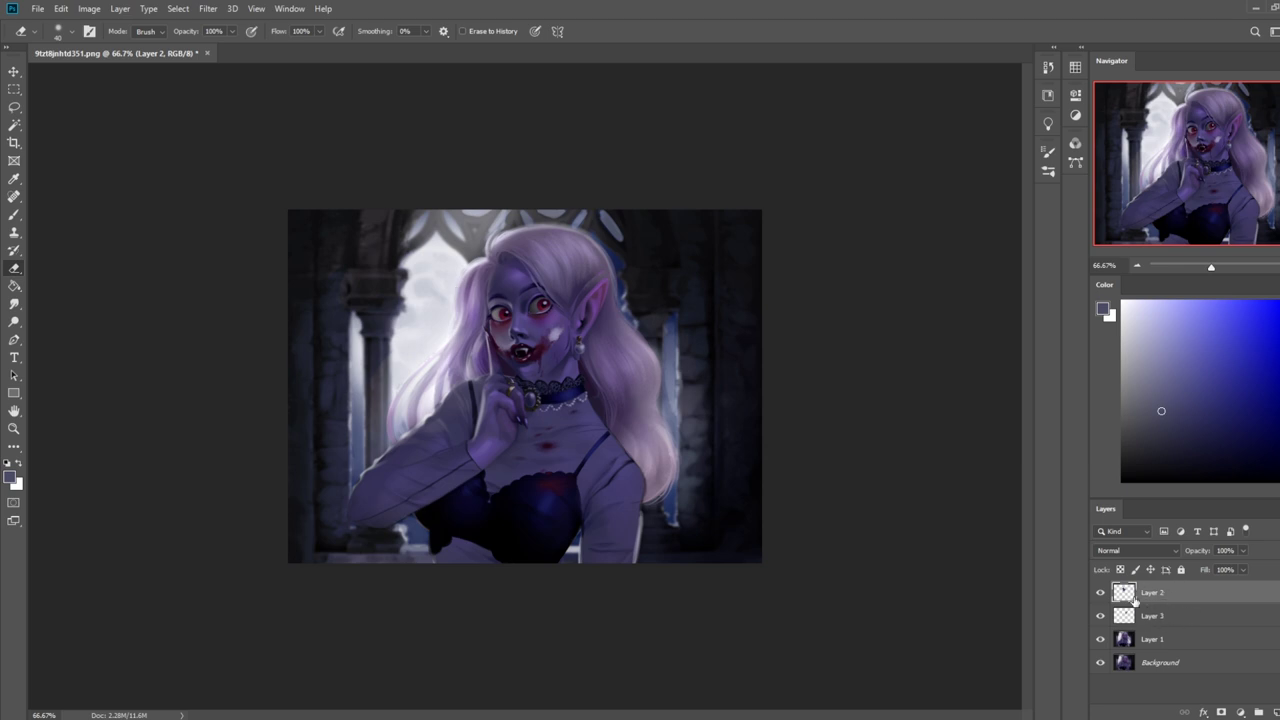
# - Merge the ear copy and the face copy down into Layer 1
pyautogui.rightClick(1217, 616)
pyautogui.click(1200, 447)
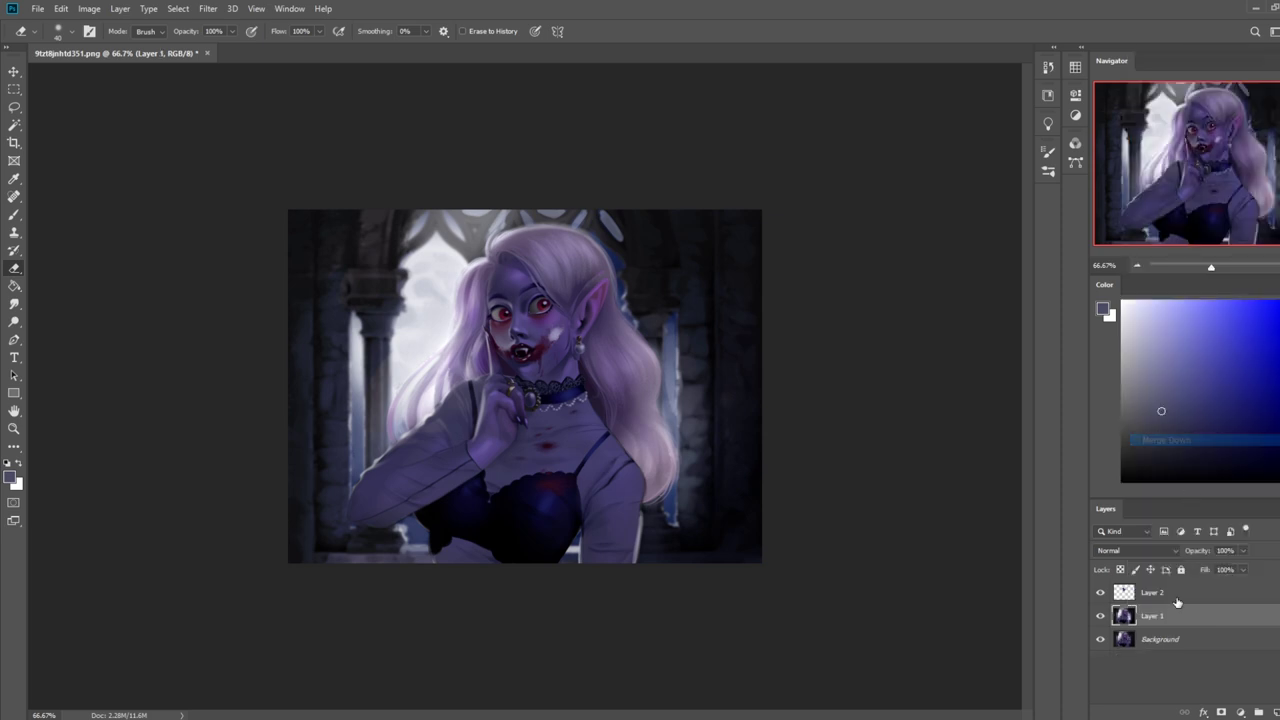
pyautogui.rightClick(1166, 596)
pyautogui.click(1165, 414)
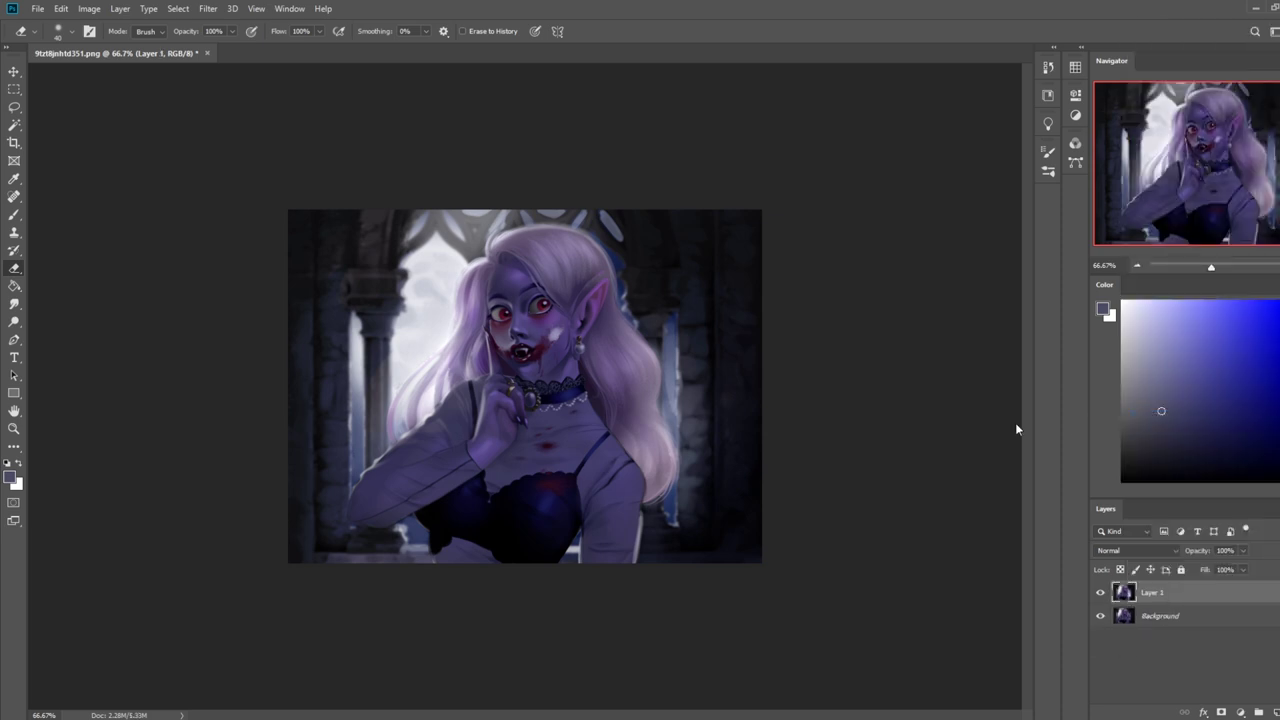
# - Open the Liquify filter on the merged Layer 1
pyautogui.press('z')
pyautogui.click(208, 8)
pyautogui.click(223, 118)
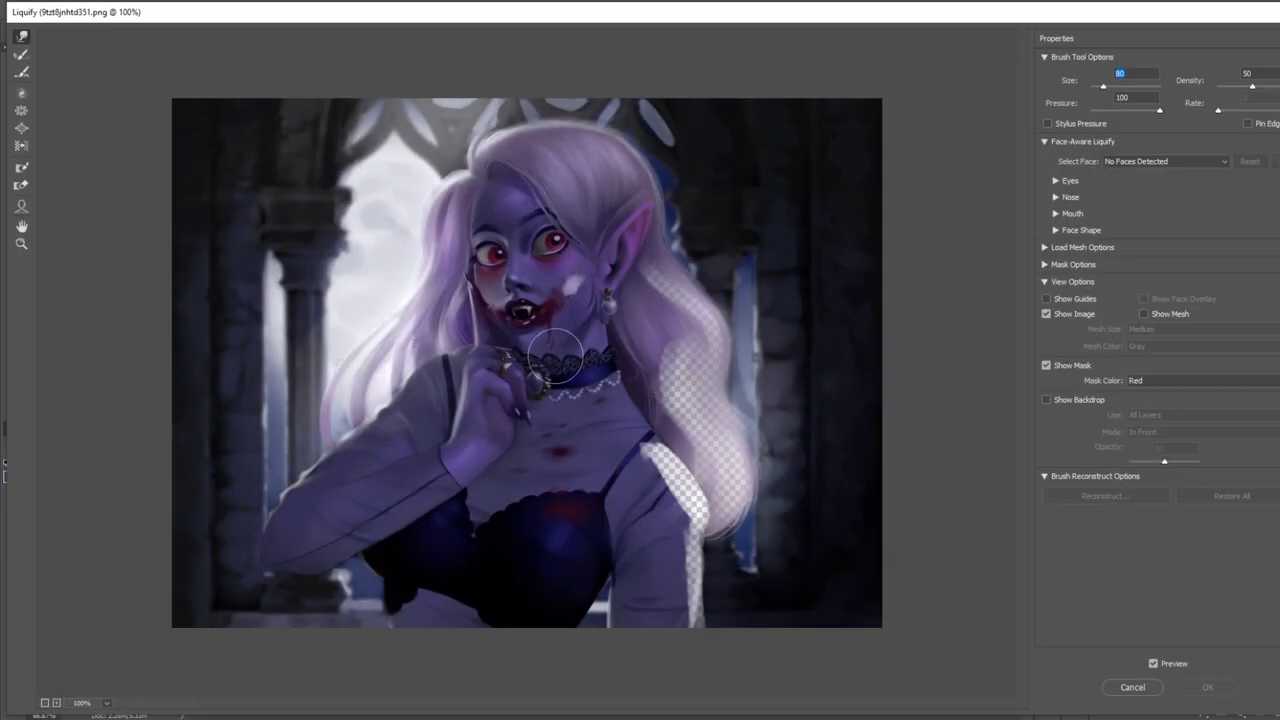
# - Try to push the chin slightly with a smaller forward-warp brush
pyautogui.press('[')
pyautogui.moveTo(517, 338); pyautogui.dragTo(513, 340)
pyautogui.hotkey('ctrl', 'z')
pyautogui.press('[')
pyautogui.press('[')
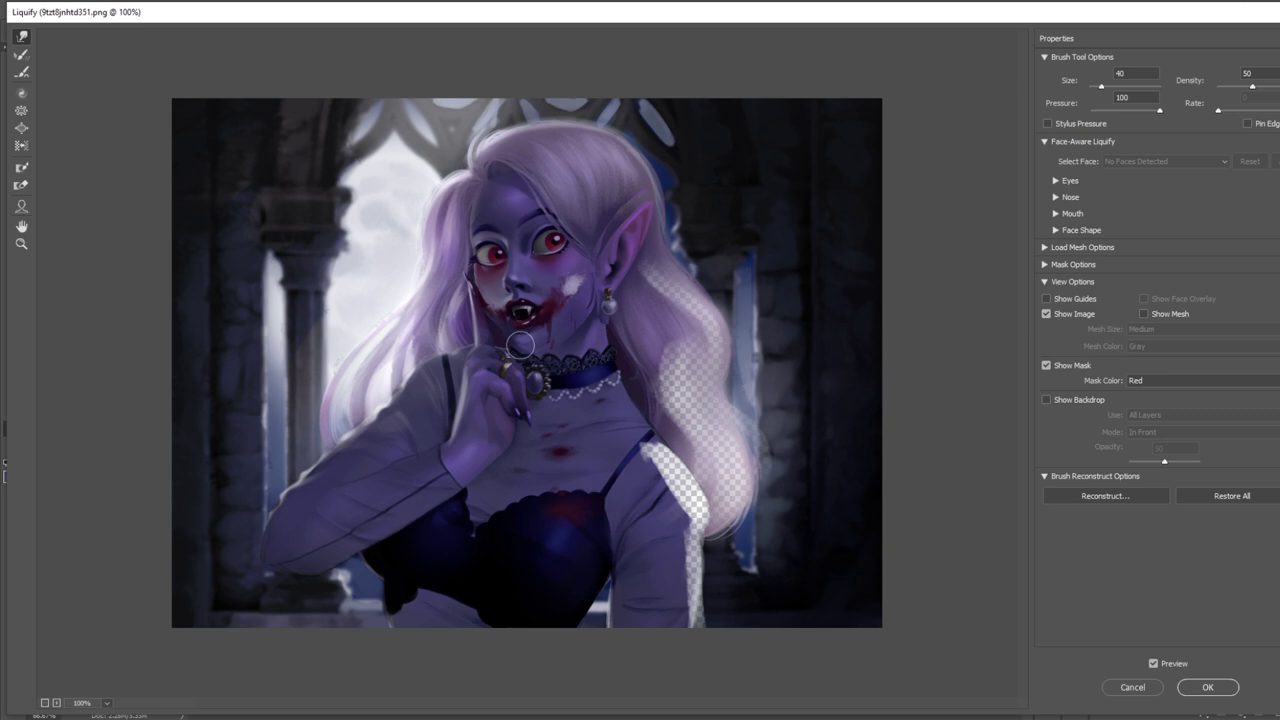
# - Push the mouth and its corner sideways with the Forward Warp tool at brush sizes around 60
pyautogui.press(']')
pyautogui.press(']')
pyautogui.press(']')
pyautogui.moveTo(519, 303); pyautogui.dragTo(542, 300)
pyautogui.press('[')
pyautogui.press('[')
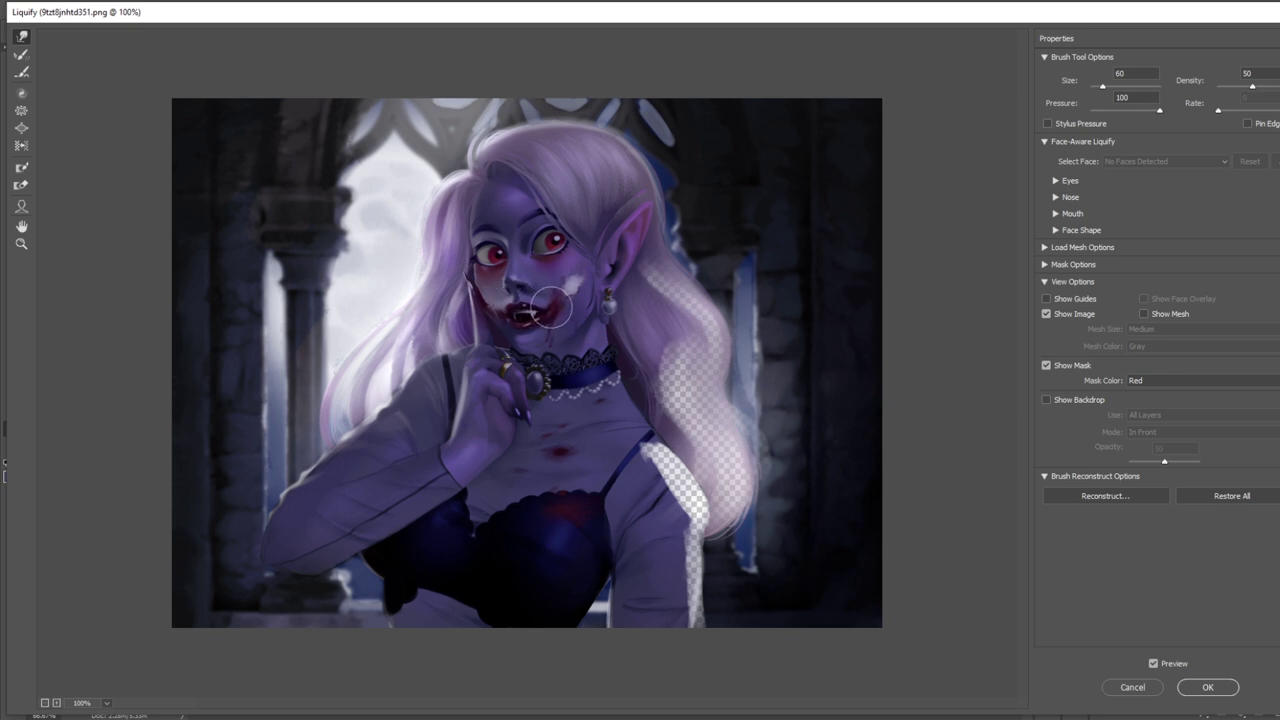
pyautogui.press('[')
pyautogui.moveTo(513, 313); pyautogui.dragTo(525, 314)
# - Try to push the cheek beside the mouth with a larger warp brush, and undo the strokes
pyautogui.press(']')
pyautogui.press(']')
pyautogui.press(']')
pyautogui.press(']')
pyautogui.press(']')
pyautogui.press(']')
pyautogui.moveTo(554, 313); pyautogui.dragTo(556, 307)
pyautogui.press('[')
pyautogui.hotkey('ctrl', 'z')
pyautogui.press(']')
pyautogui.hotkey('ctrl', 'z')
# - Nudge the brow and eye area with the Forward Warp tool at brush sizes 100 and 90
pyautogui.press(']')
pyautogui.press(']')
pyautogui.press(']')
pyautogui.press(']')
pyautogui.press(']')
pyautogui.press(']')
pyautogui.press(']')
pyautogui.press(']')
pyautogui.press(']')
pyautogui.press(']')
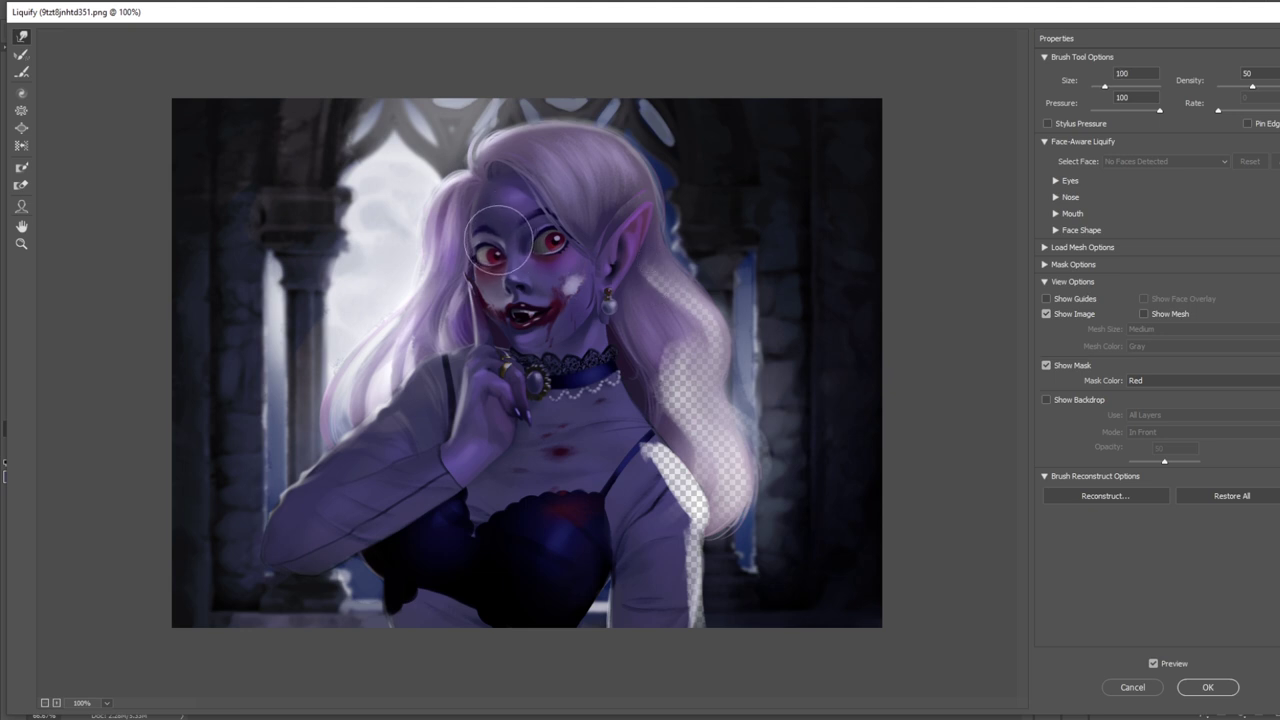
pyautogui.press('[')
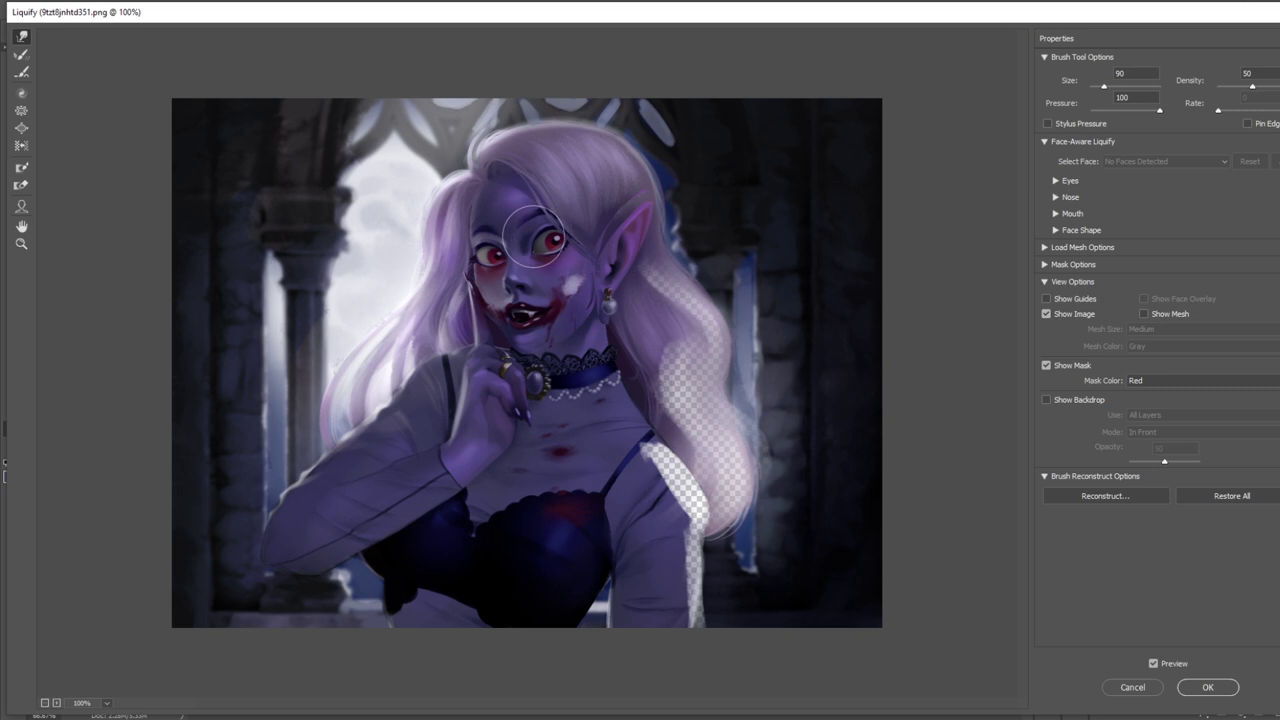
# - Refine the lips with a forward-warp brush about 30 in size and apply the Liquify changes to Layer 1
pyautogui.press('[')
pyautogui.press('[')
pyautogui.press('[')
pyautogui.press('[')
pyautogui.press('[')
pyautogui.press('[')
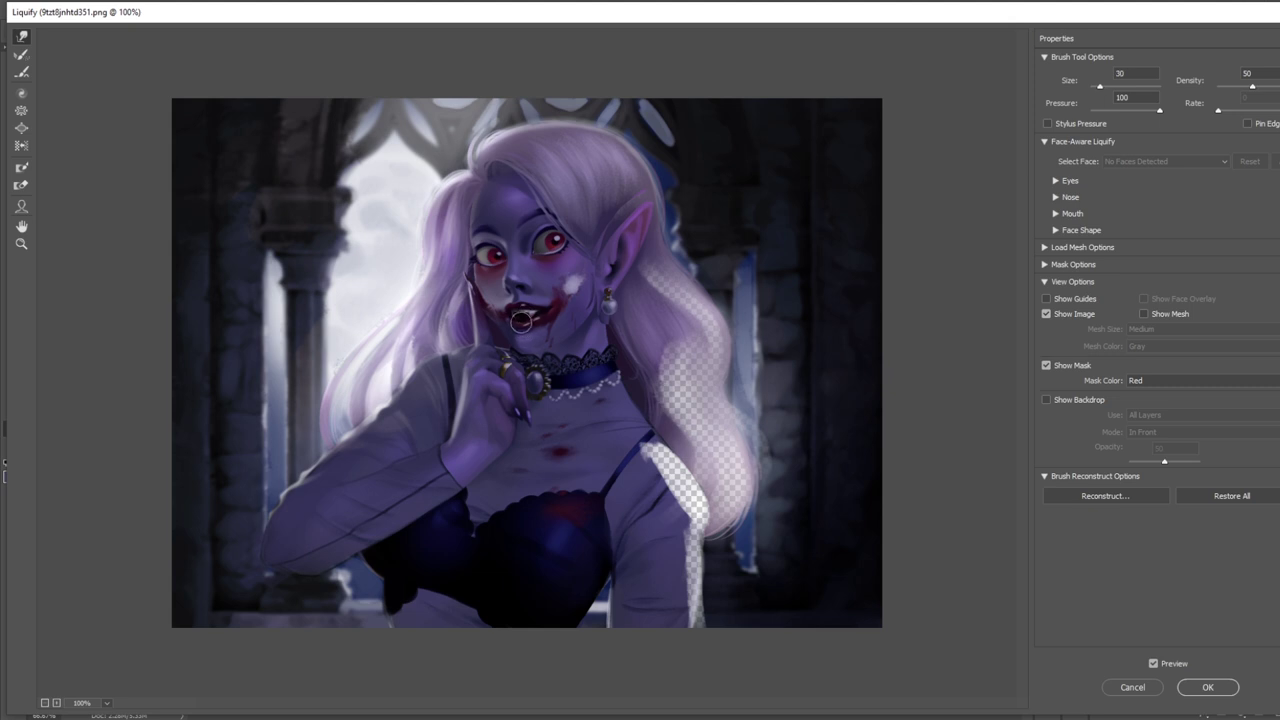
pyautogui.press(']')
pyautogui.press('[')
pyautogui.press('[')
pyautogui.press(']')
pyautogui.press(']')
pyautogui.press(']')
pyautogui.click(1208, 688)
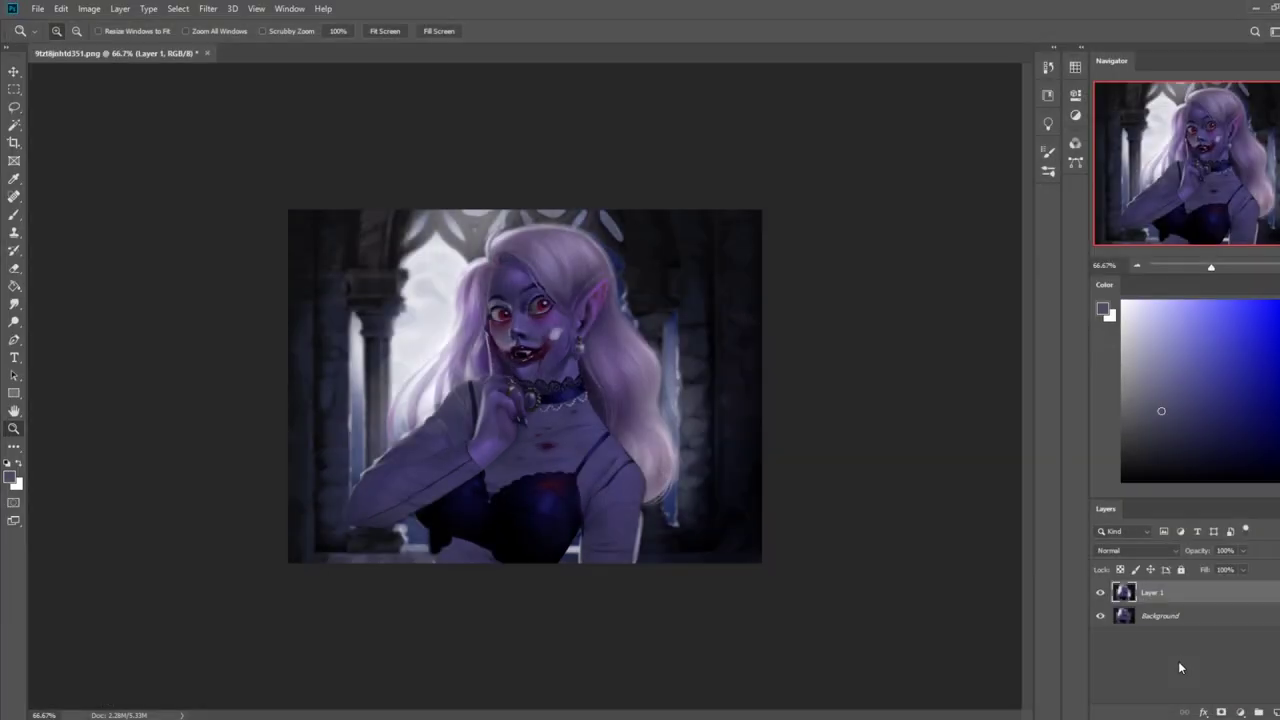
# - Paint over the eyebrow nearest the hair parting with skin tones sampled from the forehead
pyautogui.press('l')
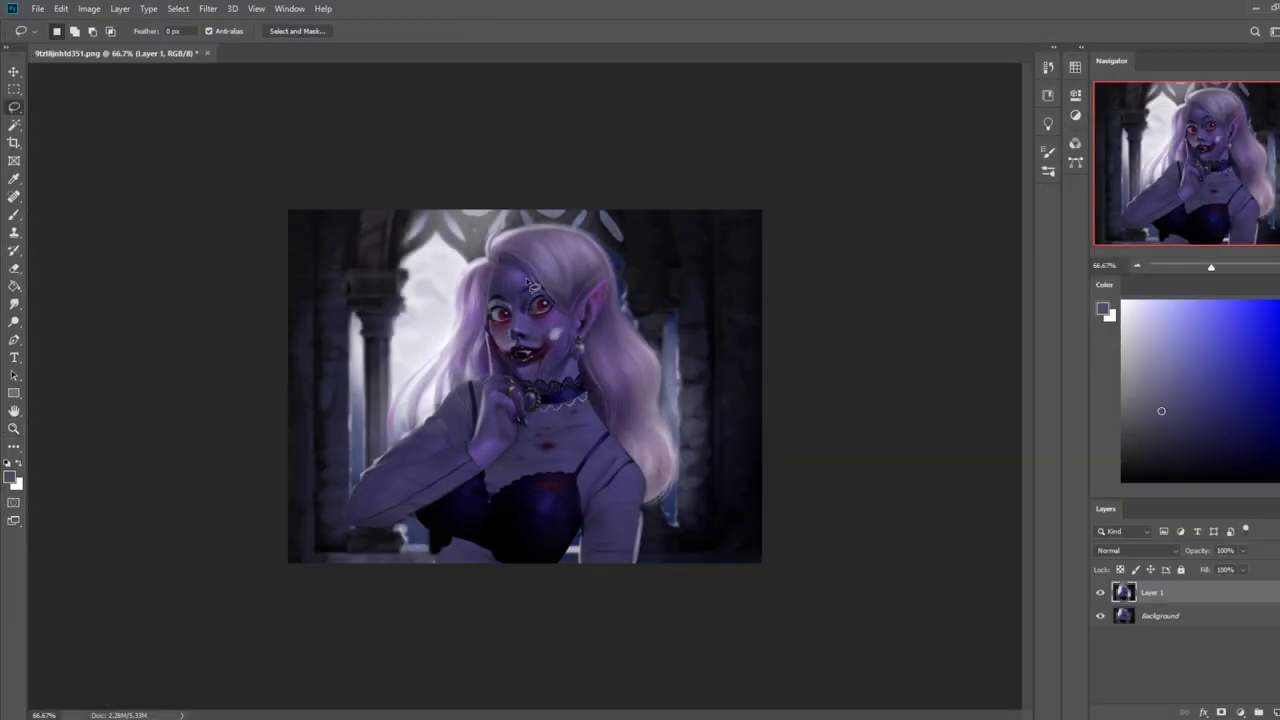
pyautogui.press('m')
pyautogui.rightClick(540, 302)
pyautogui.press('Escape')
pyautogui.press('b')
pyautogui.keyDown('alt'); pyautogui.click(528, 280); pyautogui.keyUp('alt')
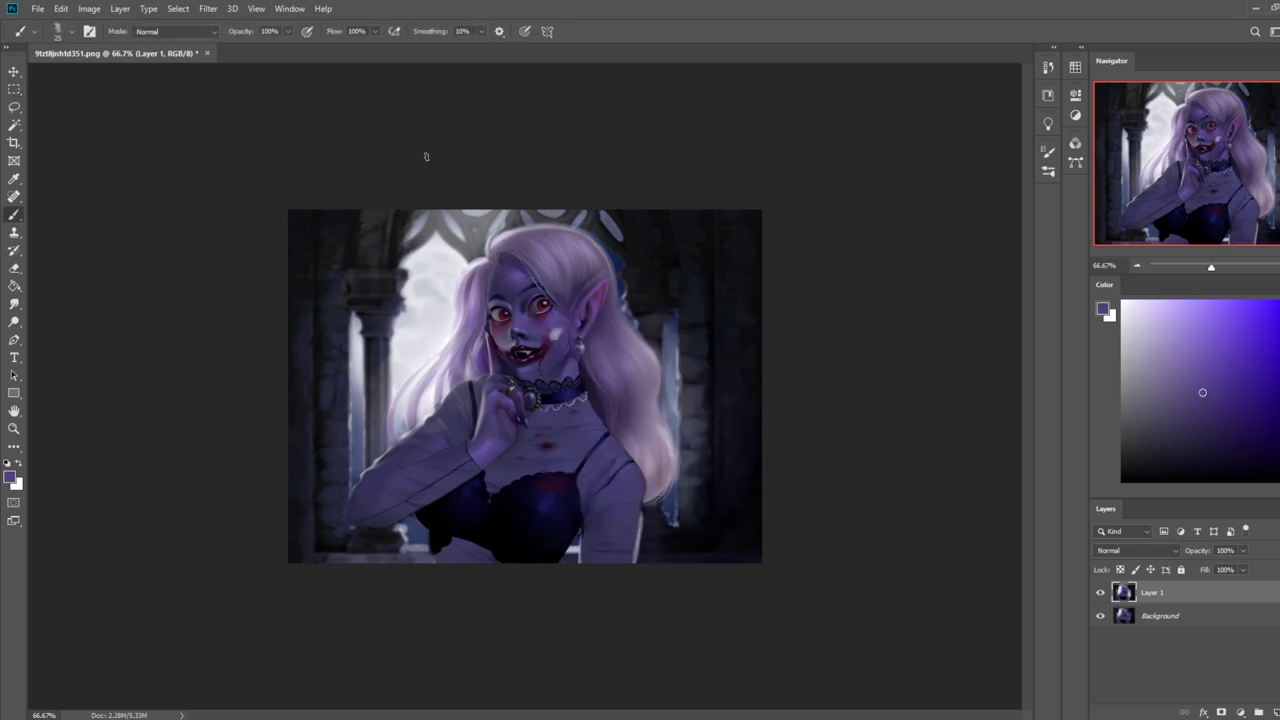
pyautogui.hotkey('ctrl', '+')
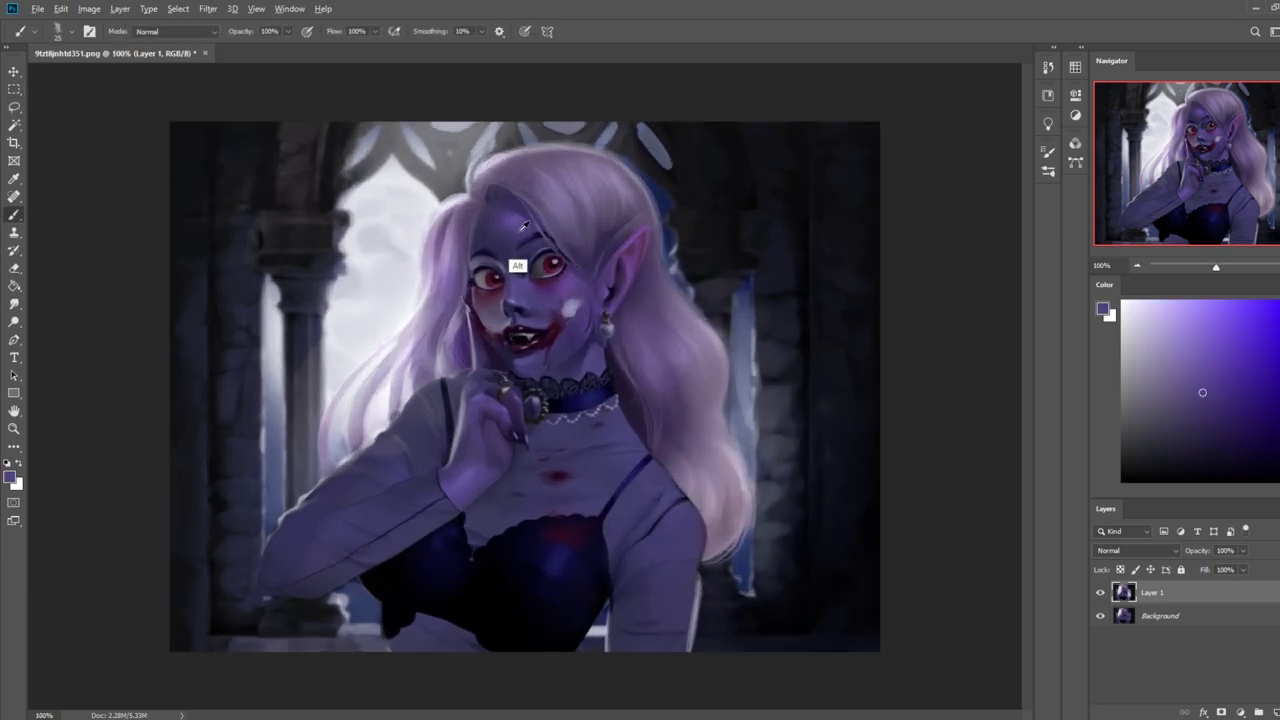
pyautogui.press(']')
pyautogui.keyDown('alt'); pyautogui.click(515, 268); pyautogui.keyUp('alt')
pyautogui.keyDown('alt'); pyautogui.click(513, 240); pyautogui.keyUp('alt')
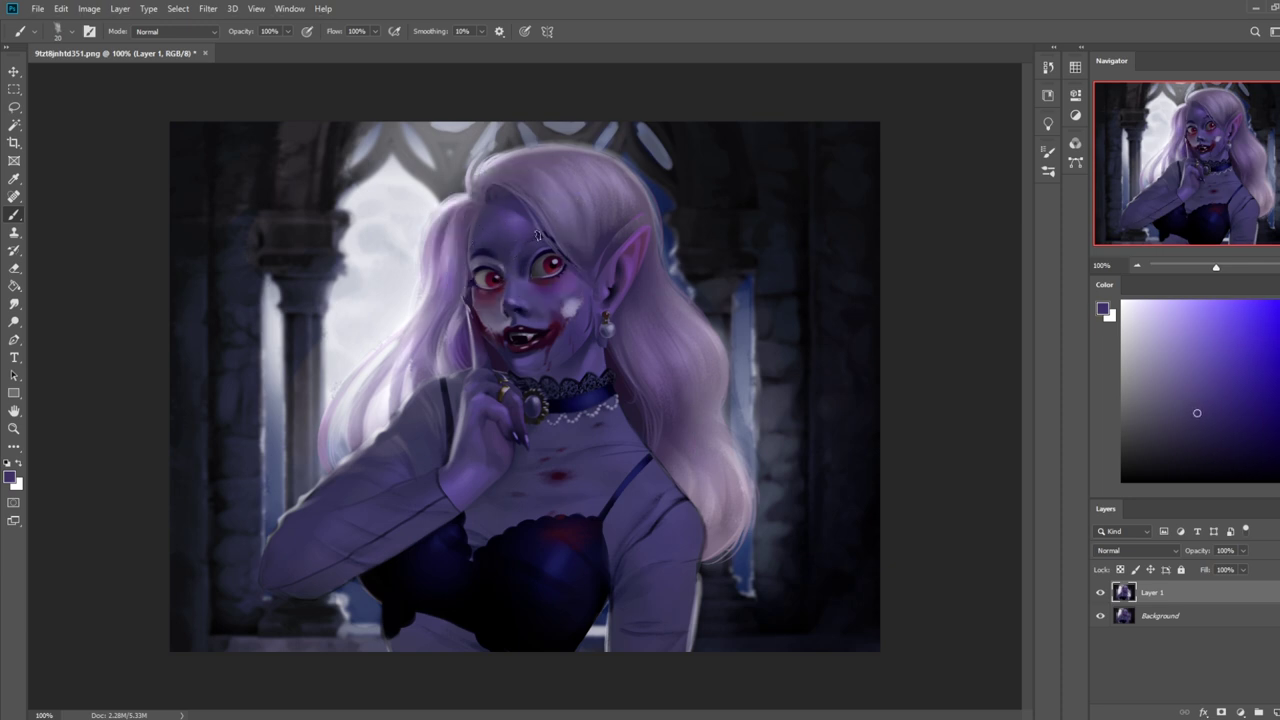
# - Paint out the remaining eyebrow with sampled forehead tones and blend the area with the Smudge tool at 9% strength
pyautogui.keyDown('alt'); pyautogui.click(506, 240); pyautogui.keyUp('alt')
pyautogui.keyDown('alt'); pyautogui.click(486, 249); pyautogui.keyUp('alt')
pyautogui.keyDown('alt'); pyautogui.click(484, 238); pyautogui.keyUp('alt')
pyautogui.keyDown('alt'); pyautogui.click(513, 238); pyautogui.keyUp('alt')
pyautogui.click(13, 304)
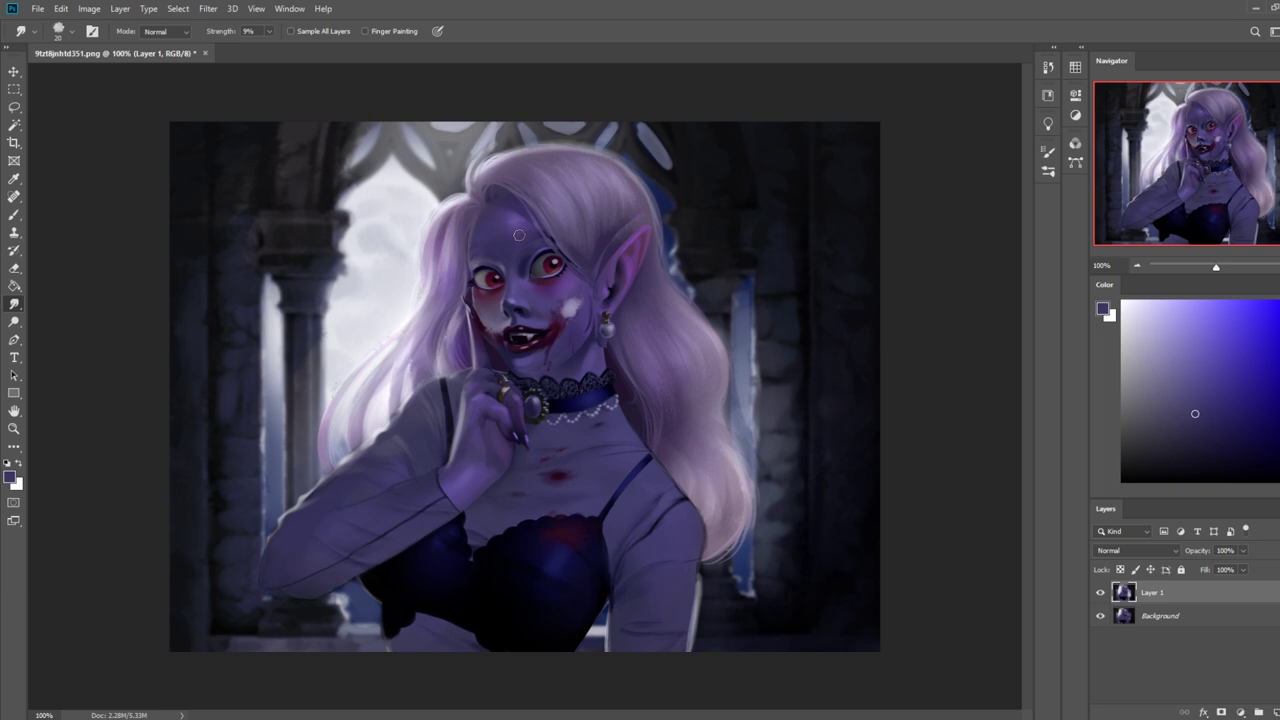
pyautogui.press('[')
pyautogui.press('b')
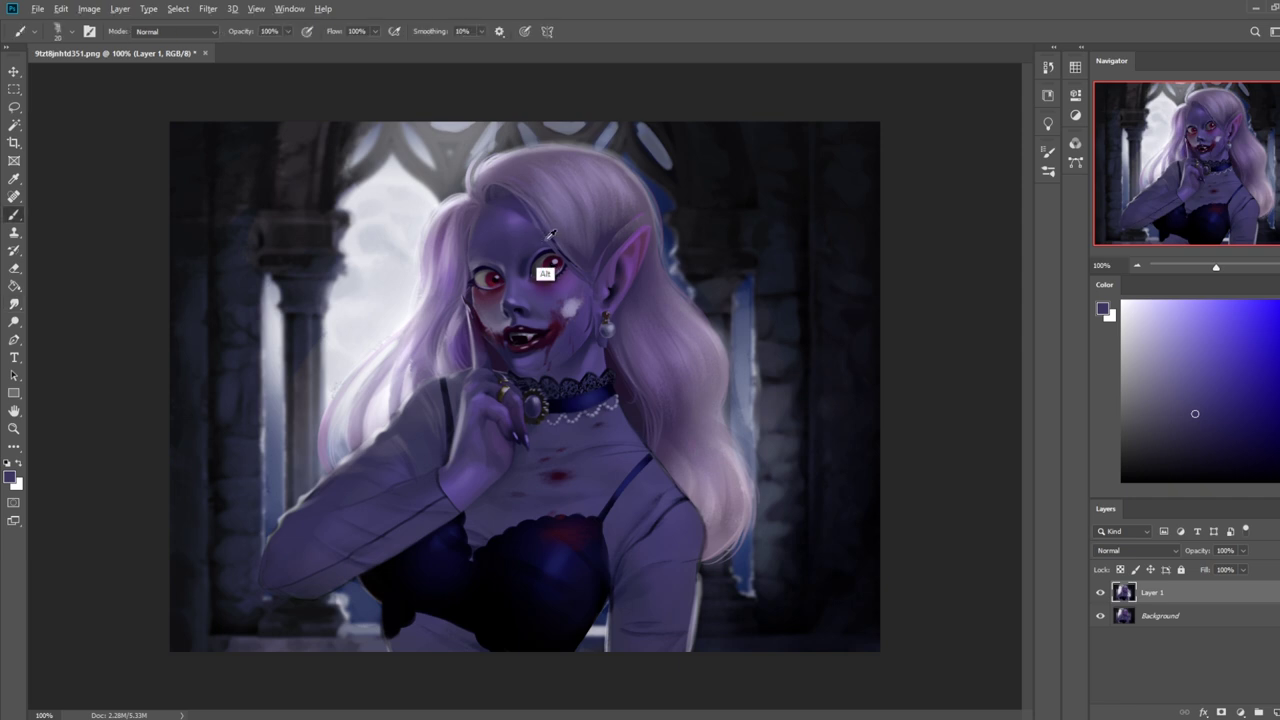
# - Repaint the brow ridges and upper eyelids with sampled skin tones, undoing the stray stroke
pyautogui.keyDown('alt'); pyautogui.click(547, 243); pyautogui.keyUp('alt')
pyautogui.keyDown('alt'); pyautogui.click(564, 263); pyautogui.keyUp('alt')
pyautogui.keyDown('alt'); pyautogui.click(499, 267); pyautogui.keyUp('alt')
pyautogui.hotkey('ctrl', 'z')
pyautogui.keyDown('alt'); pyautogui.click(524, 302); pyautogui.keyUp('alt')
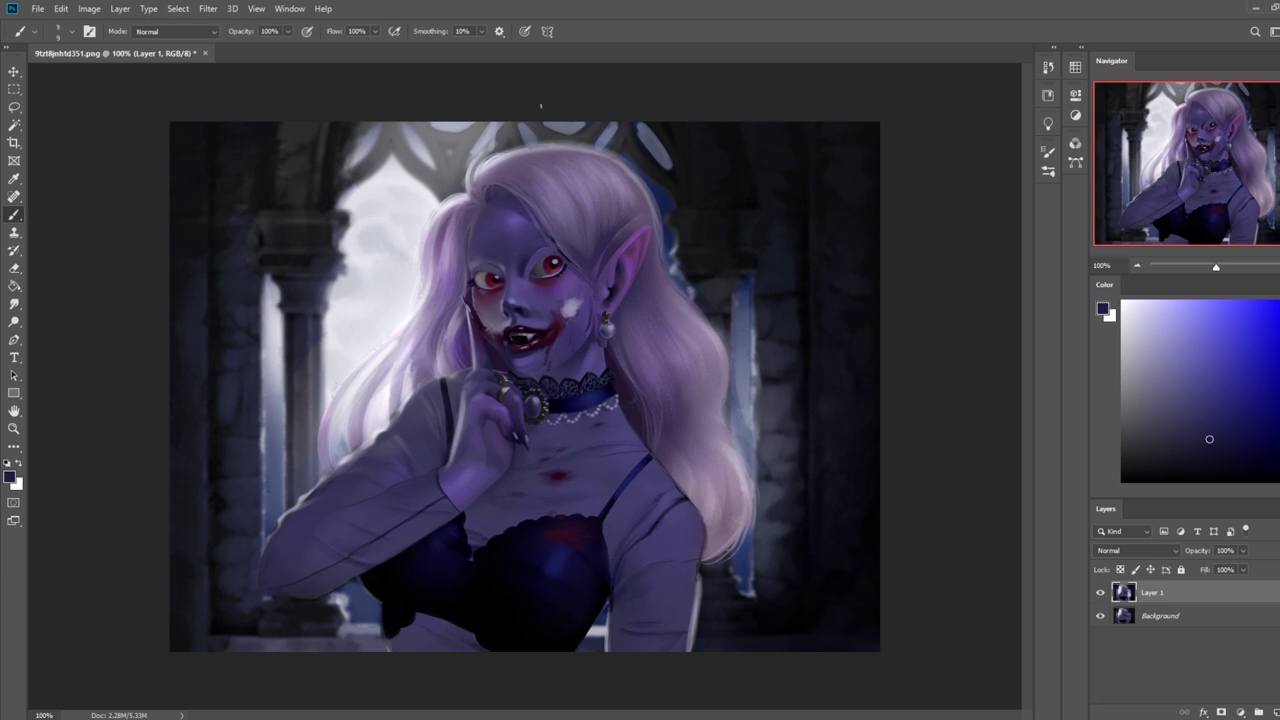
# - Refine the eyelid edges of both eyes at 200% zoom with a small brush and colours sampled around the eyes
pyautogui.hotkey('ctrl', '+')
pyautogui.moveTo(660, 237); pyautogui.dragTo(592, 410)
pyautogui.keyDown('alt'); pyautogui.click(448, 306); pyautogui.keyUp('alt')
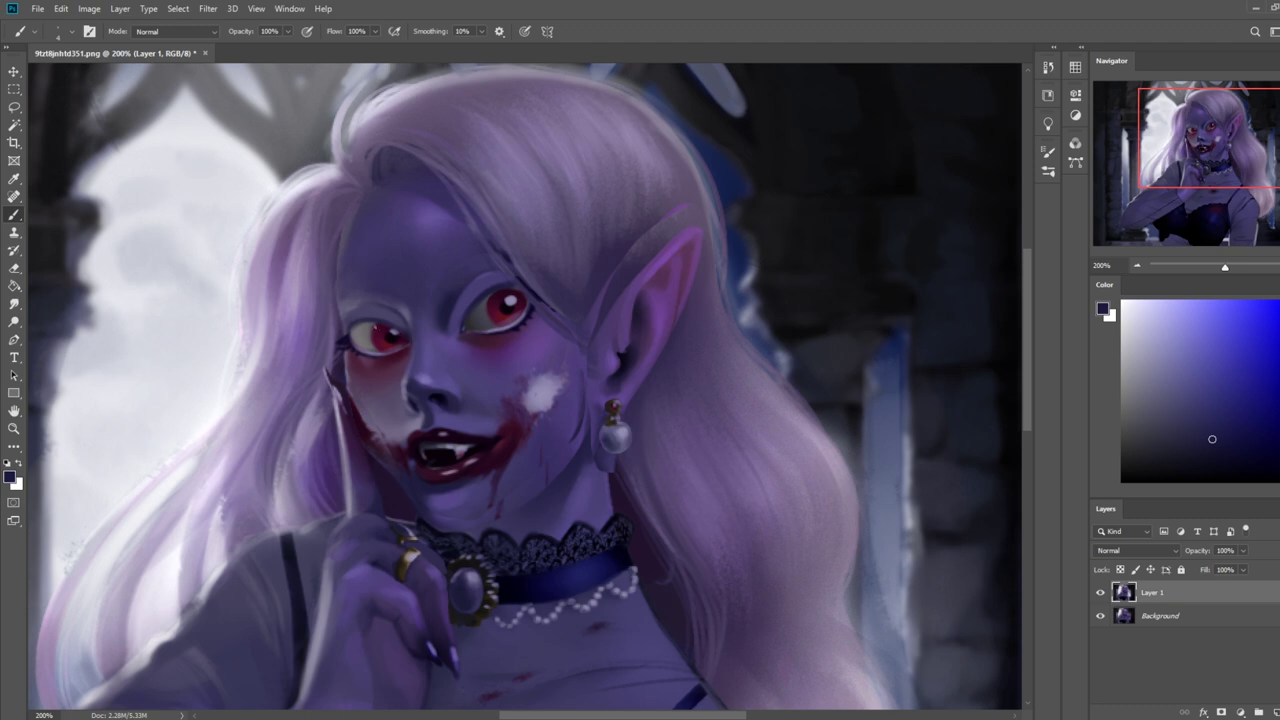
pyautogui.keyDown('alt'); pyautogui.click(470, 322); pyautogui.keyUp('alt')
pyautogui.keyDown('alt'); pyautogui.click(384, 317); pyautogui.keyUp('alt')
pyautogui.keyDown('alt'); pyautogui.click(500, 371); pyautogui.keyUp('alt')
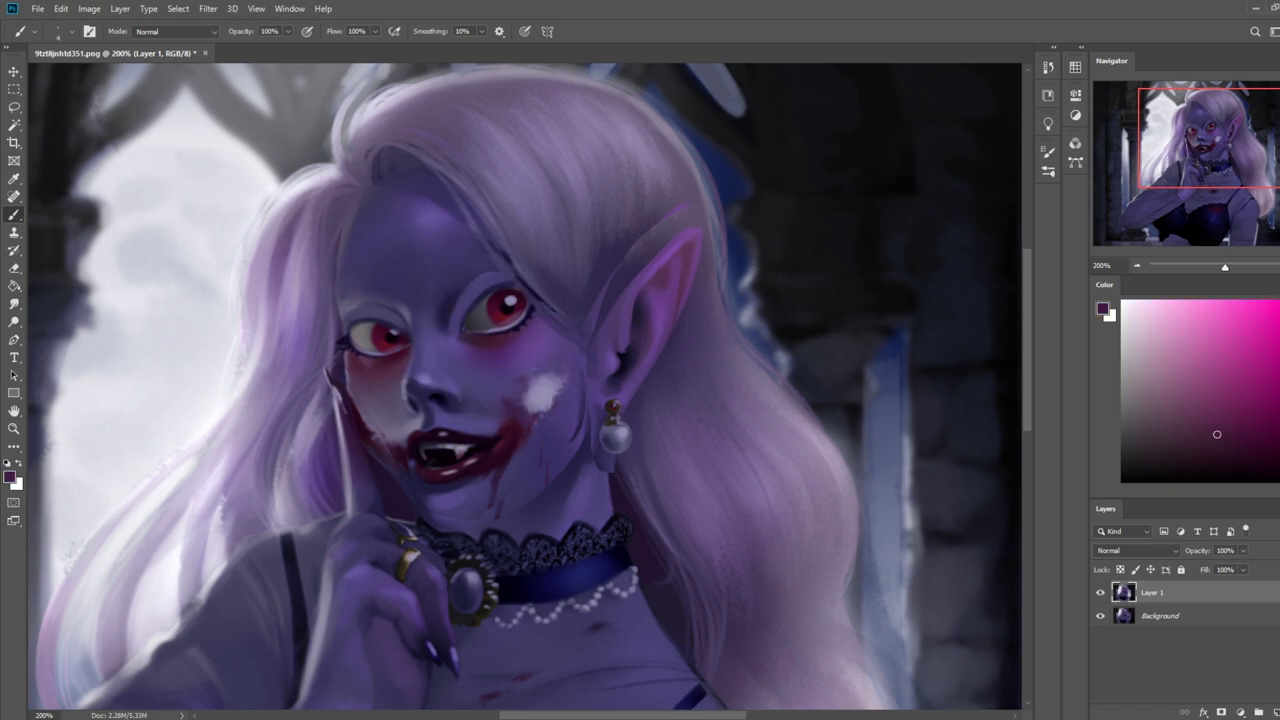
# - Select the lower eyelids of both eyes with freehand Lasso outlines
pyautogui.press('l')
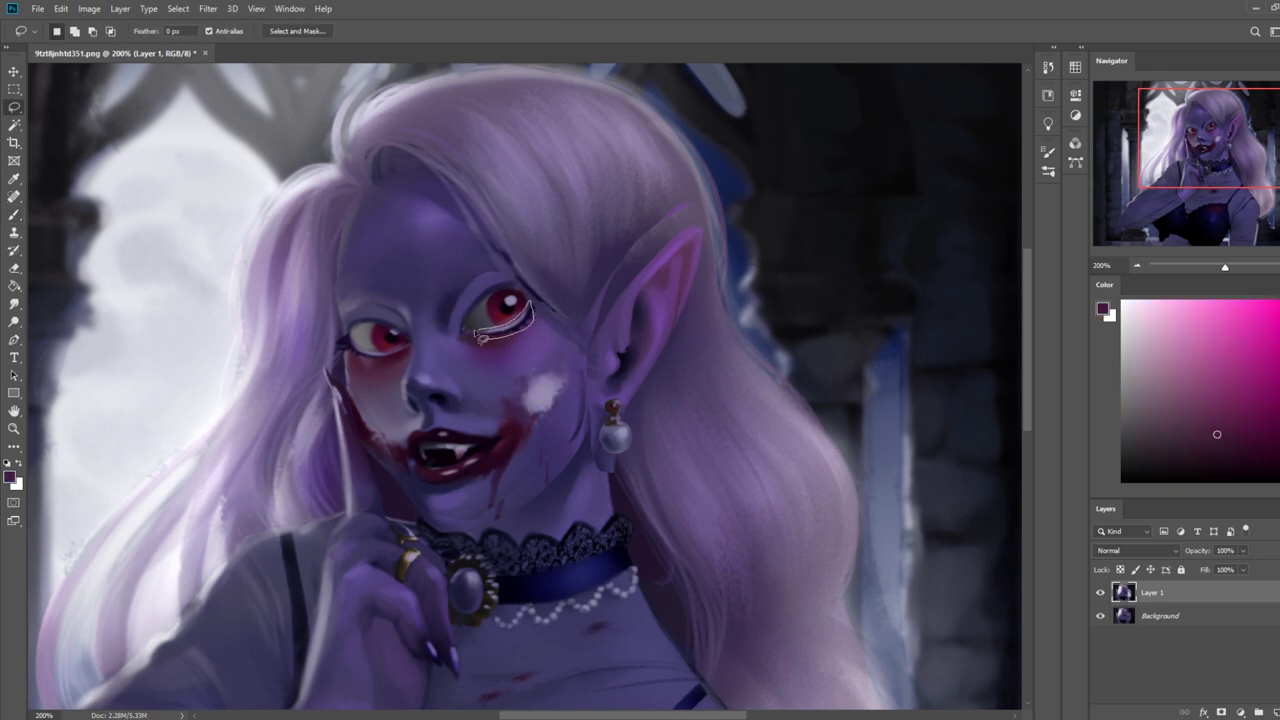
pyautogui.moveTo(461, 330)
pyautogui.mouseDown()
pyautogui.moveTo(348, 345)
pyautogui.moveTo(414, 351)
pyautogui.moveTo(405, 368)
pyautogui.moveTo(415, 343)
pyautogui.moveTo(345, 353)
pyautogui.moveTo(397, 358)
pyautogui.moveTo(409, 321)
pyautogui.moveTo(352, 342)
pyautogui.mouseUp()
pyautogui.moveTo(461, 333); pyautogui.dragTo(534, 306)
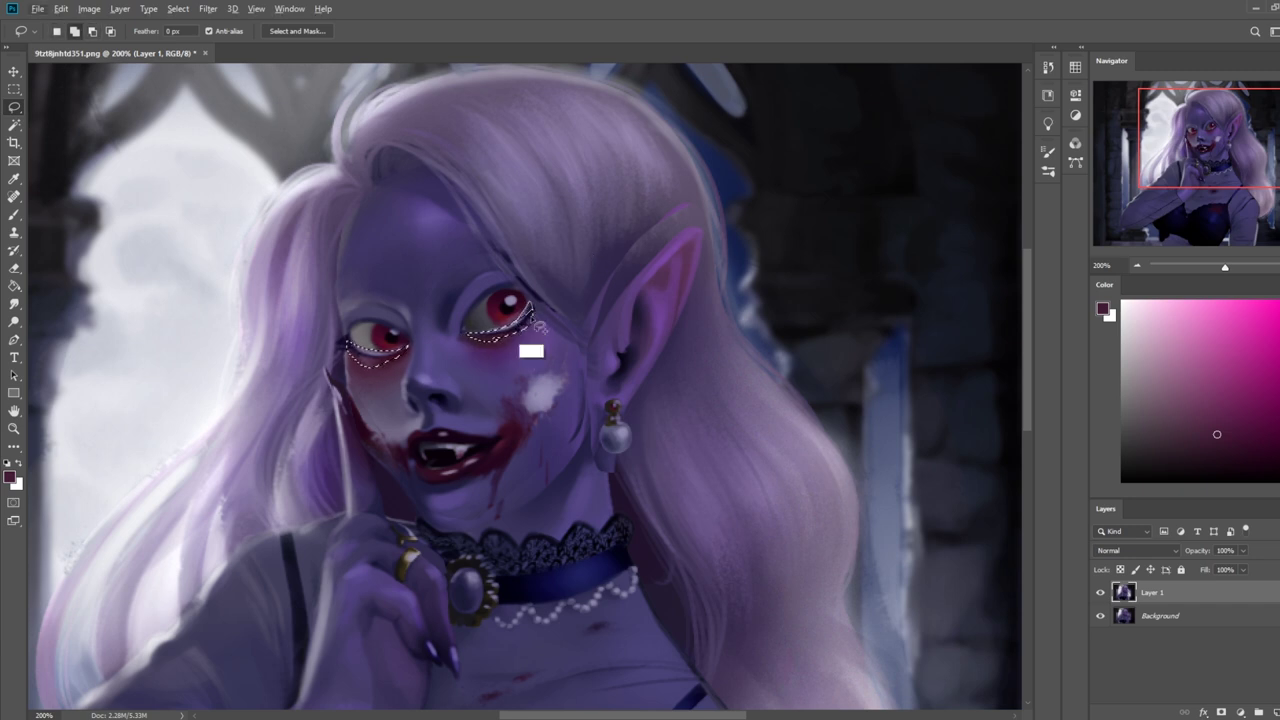
pyautogui.press('alt')
pyautogui.moveTo(531, 351)
pyautogui.mouseDown()
pyautogui.moveTo(486, 374)
pyautogui.moveTo(548, 338)
pyautogui.moveTo(471, 369)
pyautogui.moveTo(529, 360)
pyautogui.moveTo(527, 337)
pyautogui.mouseUp()
pyautogui.press('shift')
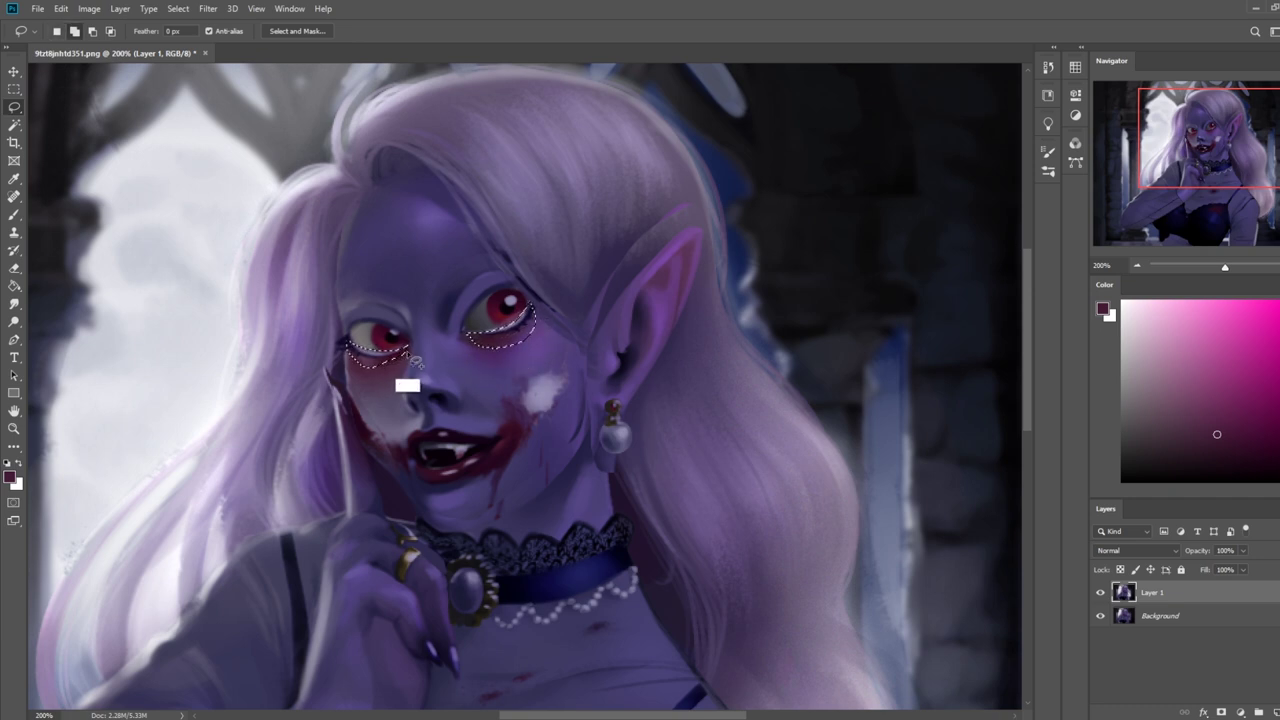
pyautogui.moveTo(404, 346)
pyautogui.mouseDown()
pyautogui.moveTo(364, 375)
pyautogui.moveTo(388, 362)
pyautogui.mouseUp()
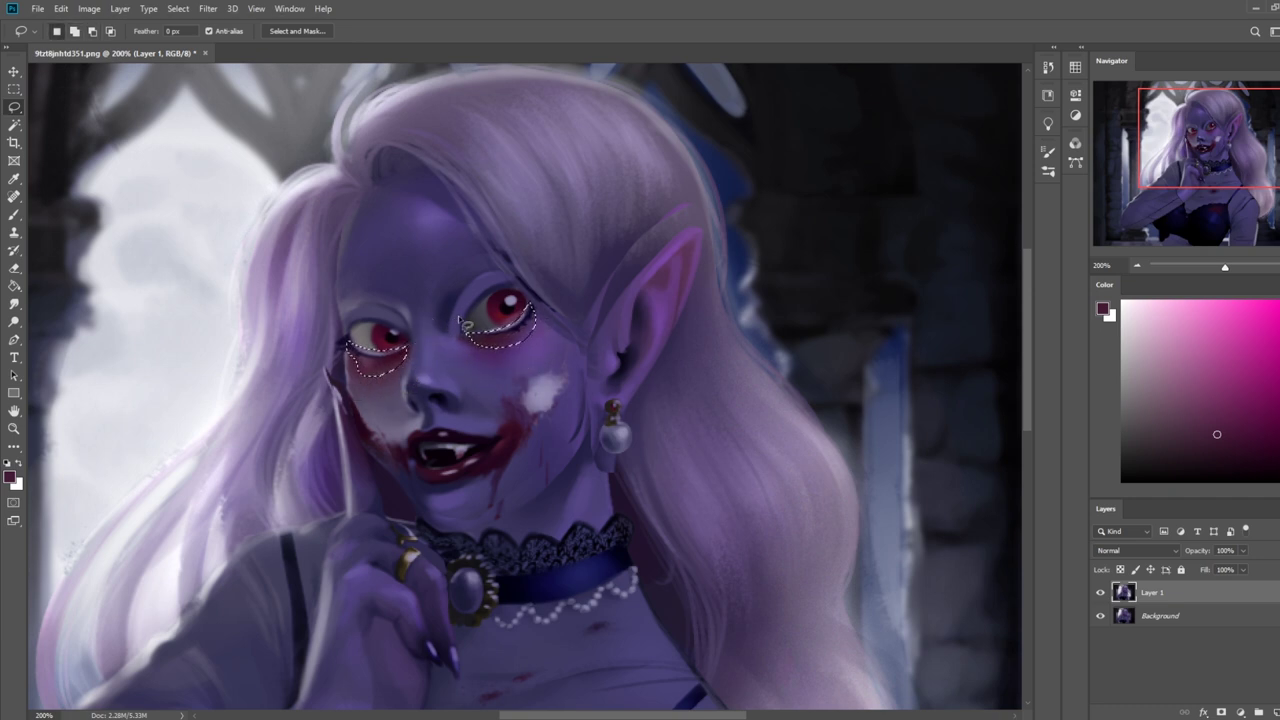
# - Cut the selected lower eyelids onto a new layer and nudge them up to narrow the eyes
pyautogui.hotkey('ctrl', 'shift', 'j')
pyautogui.press('v')
pyautogui.press('Up')
pyautogui.press('Up')
pyautogui.press('Up')
pyautogui.press('Up')
pyautogui.press('Up')
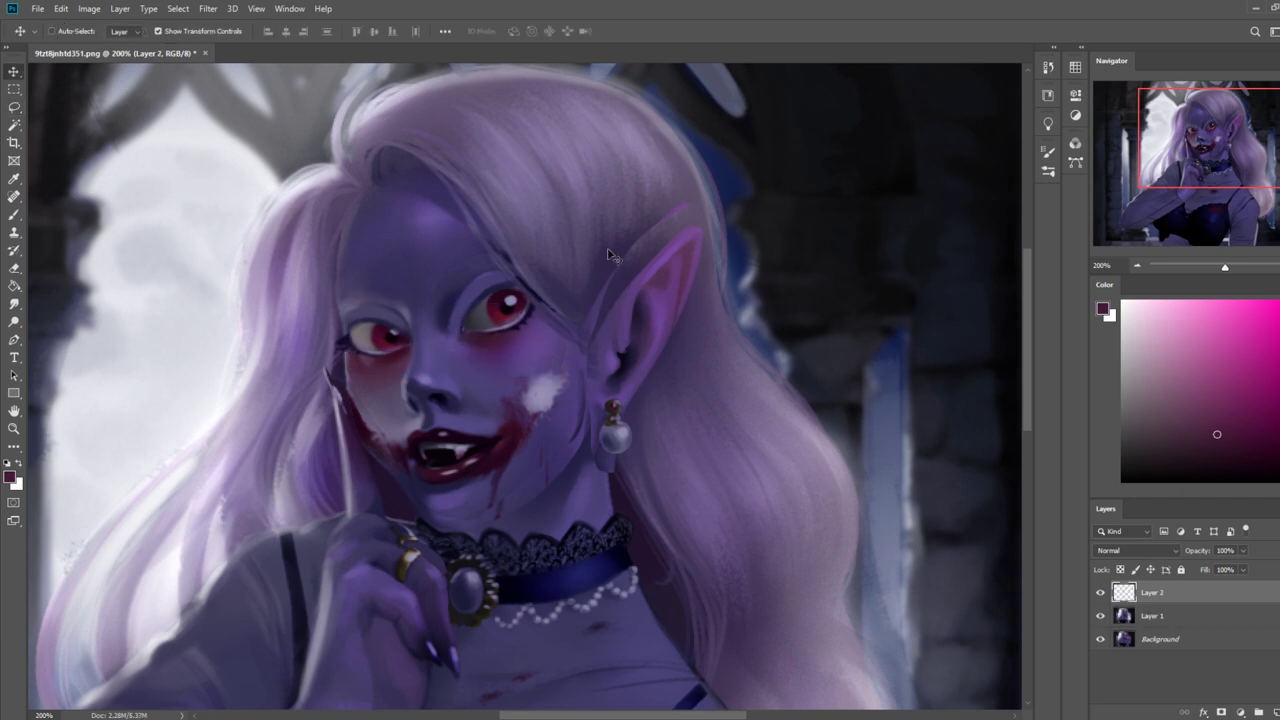
pyautogui.press('Up')
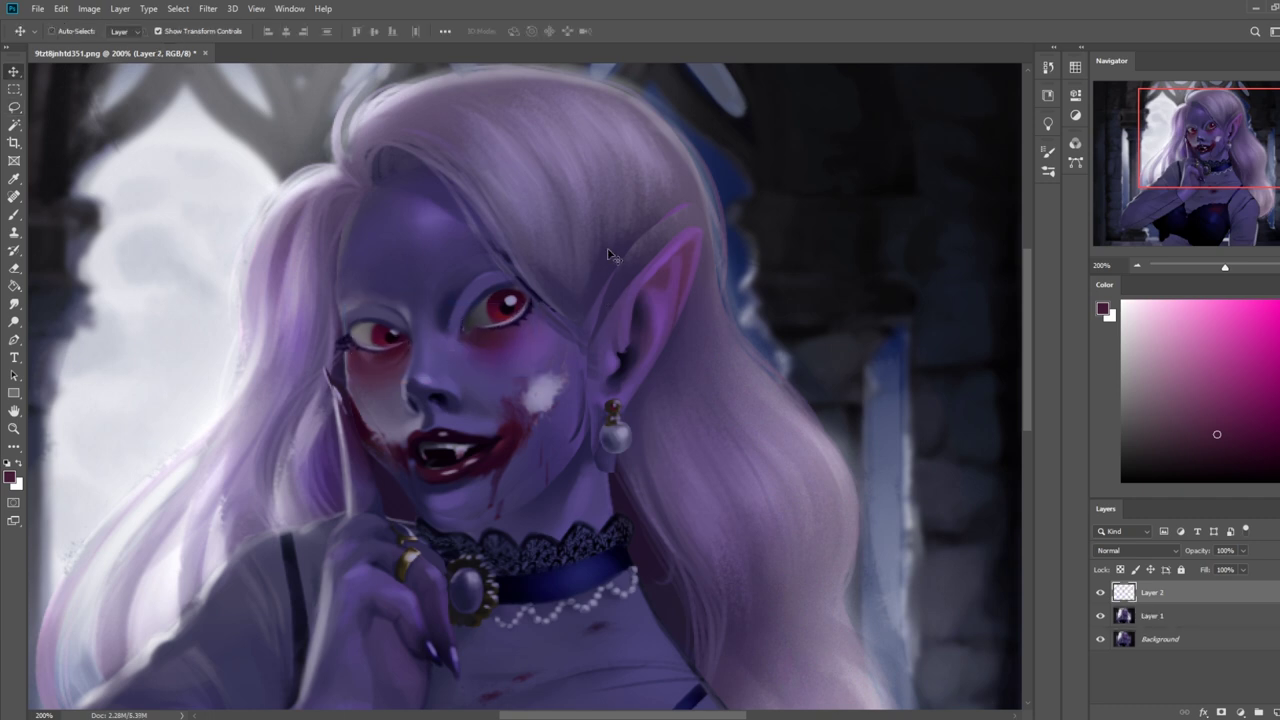
pyautogui.press('Down')
pyautogui.press('Up')
pyautogui.press('Down')
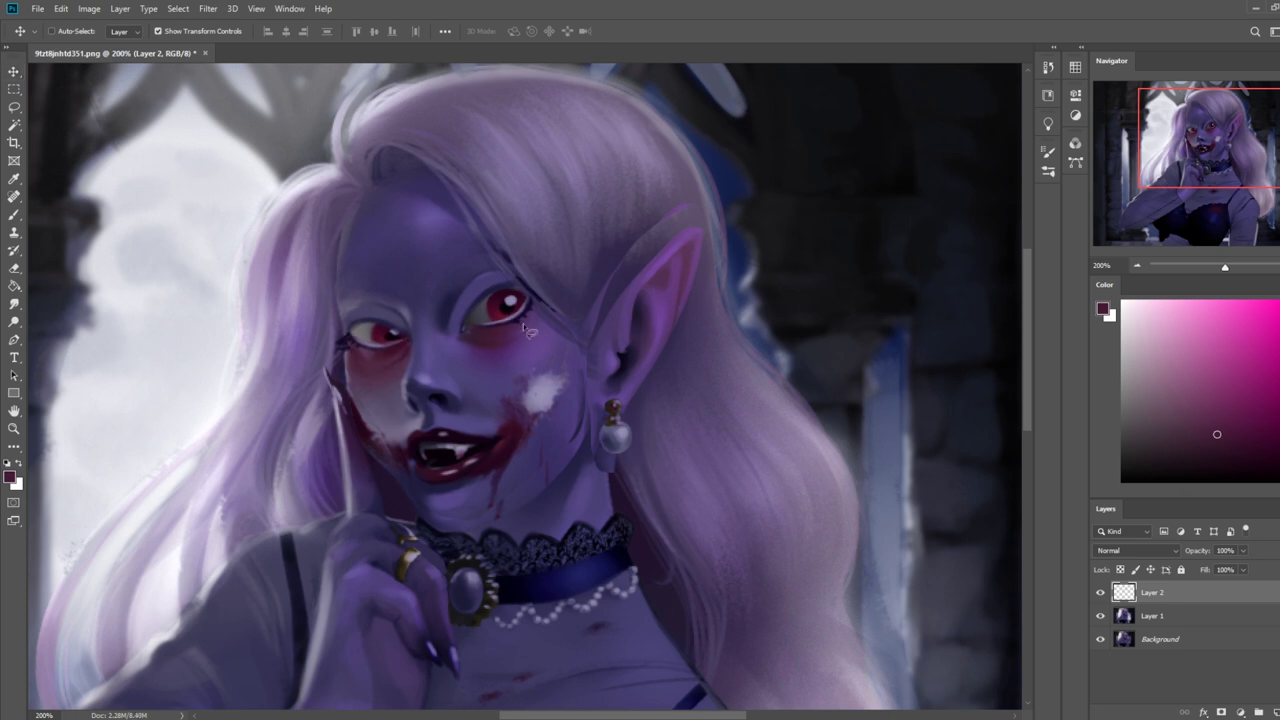
# - Select the far eye's lower eyelid, rotate it about -6.5° with a slight downward shift, and deselect it
pyautogui.press('l')
pyautogui.moveTo(405, 316)
pyautogui.mouseDown()
pyautogui.moveTo(367, 295)
pyautogui.moveTo(395, 333)
pyautogui.mouseUp()
pyautogui.hotkey('ctrl', 't')
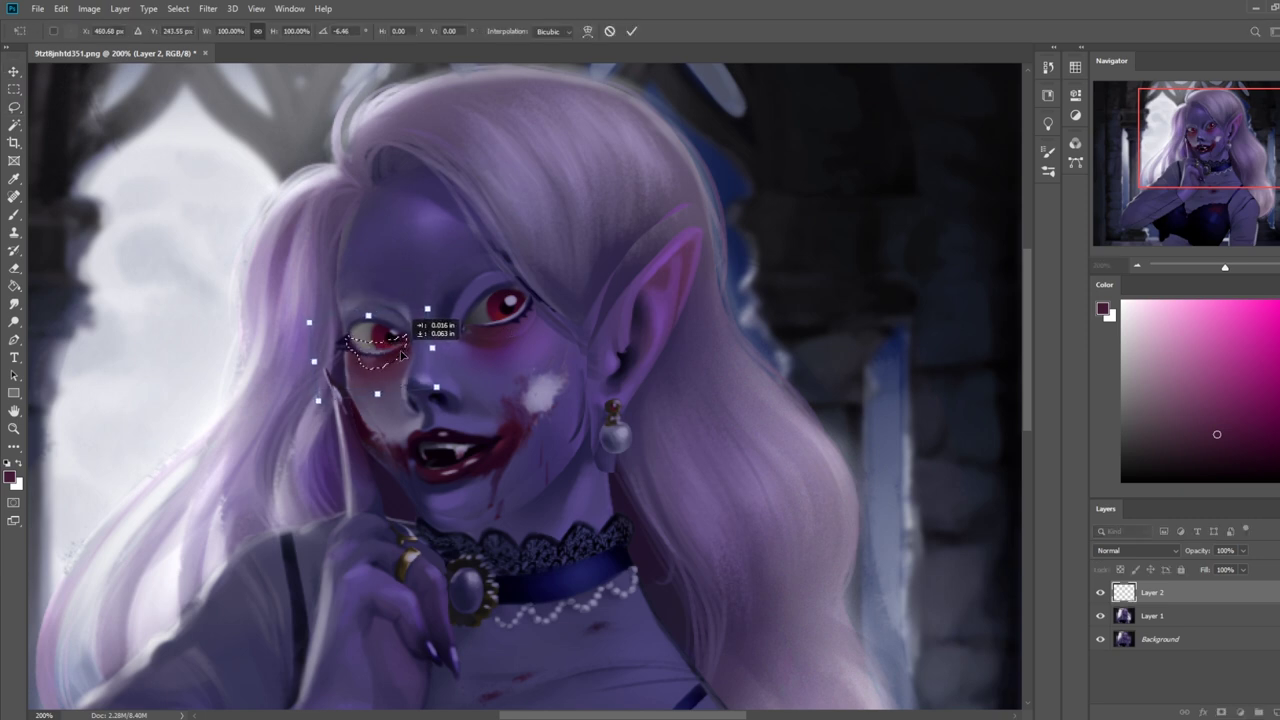
pyautogui.click(633, 31)
pyautogui.rightClick(470, 328)
pyautogui.click(500, 336)
# - Lasso the lower eyelid of the eye nearer the ear and nudge it slightly up and sideways
pyautogui.press('l')
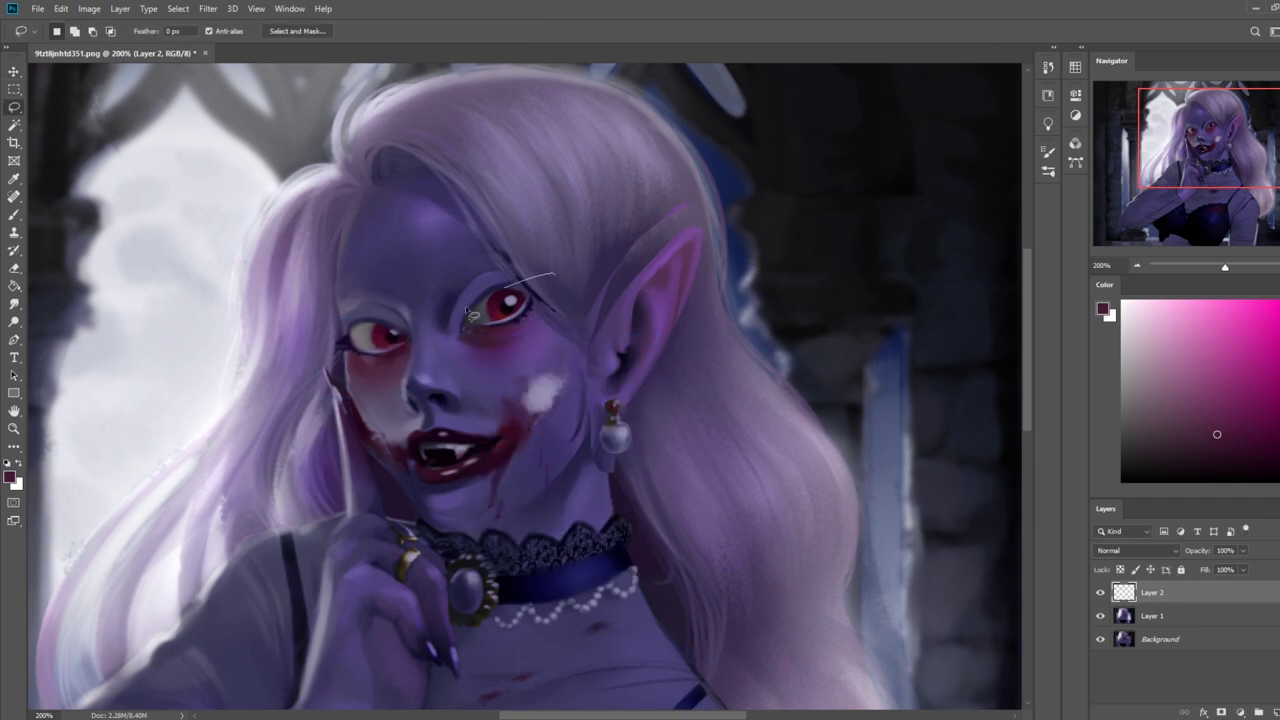
pyautogui.press('v')
pyautogui.press('Down')
pyautogui.press('Up')
pyautogui.press('Left')
pyautogui.press('Up')
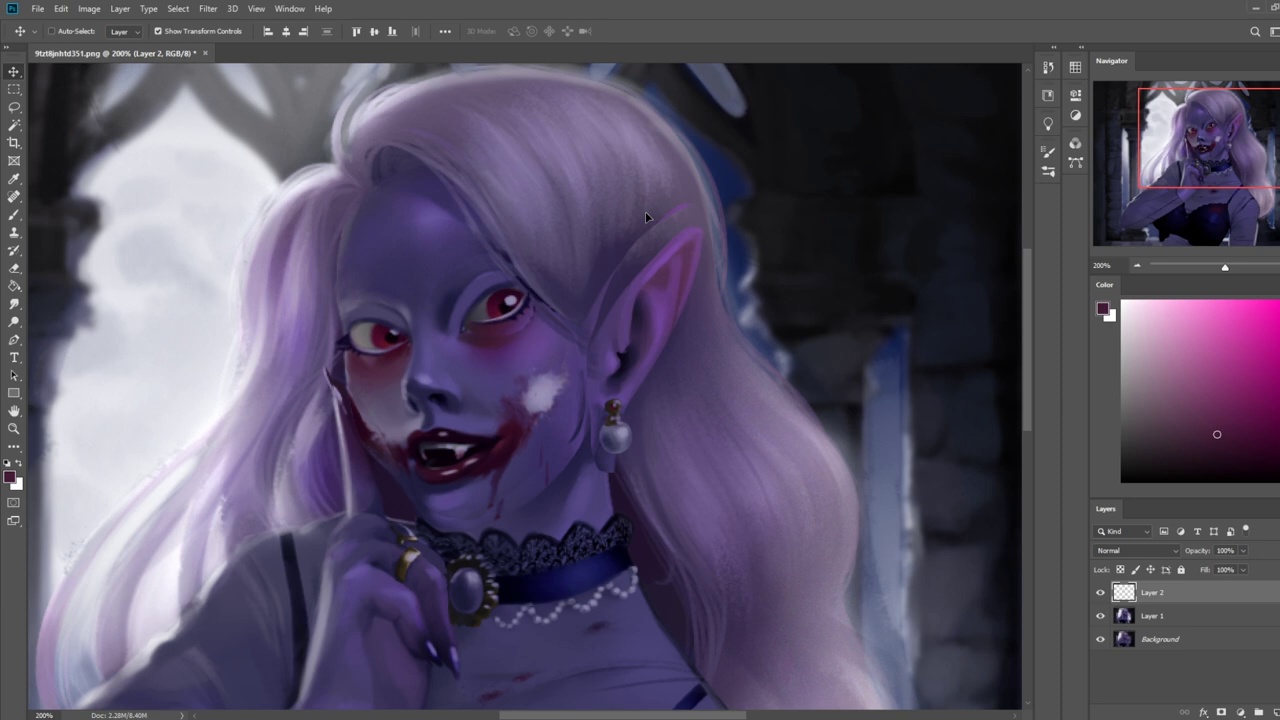
# - Deselect the eyelid and clean up the eyelid edges on Layer 2 with a 15 px eraser brush
pyautogui.press('e')
pyautogui.rightClick(600, 272)
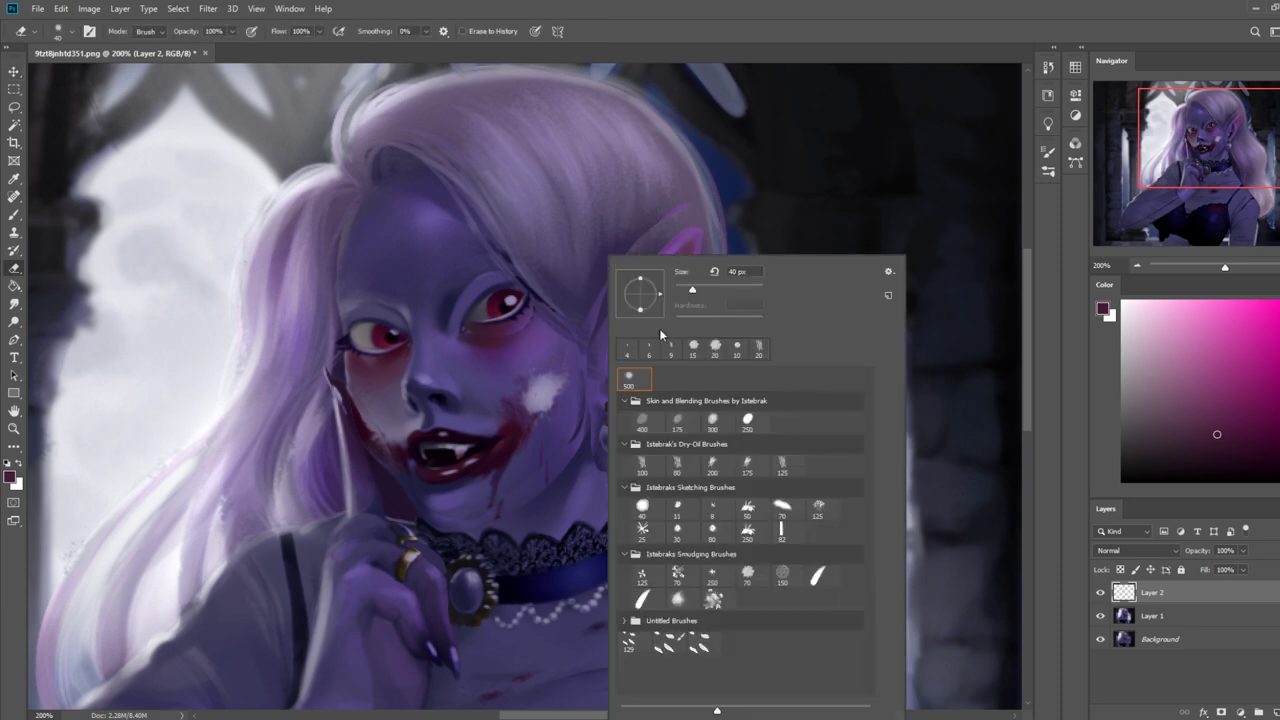
pyautogui.click(680, 466)
pyautogui.click(708, 213)
pyautogui.press('m')
pyautogui.rightClick(512, 334)
pyautogui.click(540, 344)
pyautogui.press('e')
pyautogui.press('[')
pyautogui.press('[')
pyautogui.press('[')
pyautogui.press('[')
pyautogui.press('[')
pyautogui.press('[')
pyautogui.press('[')
pyautogui.press('[')
pyautogui.press('[')
pyautogui.press('[')
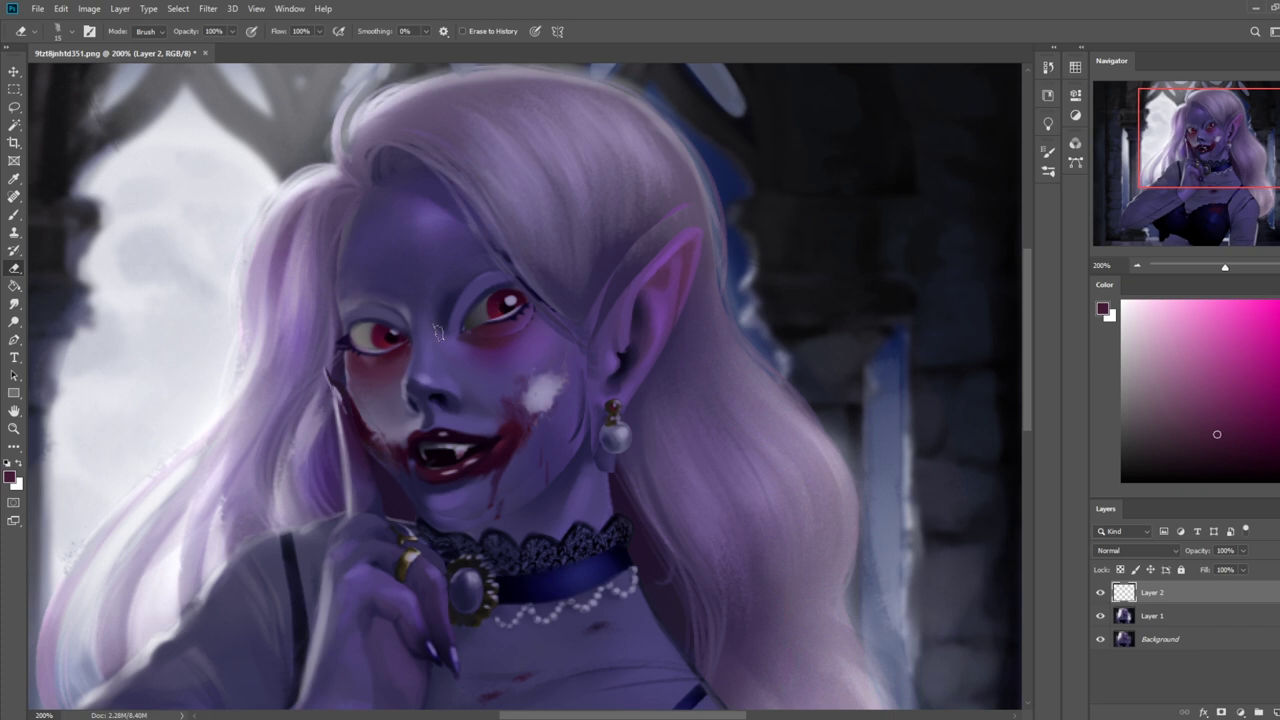
pyautogui.press('ctrl')
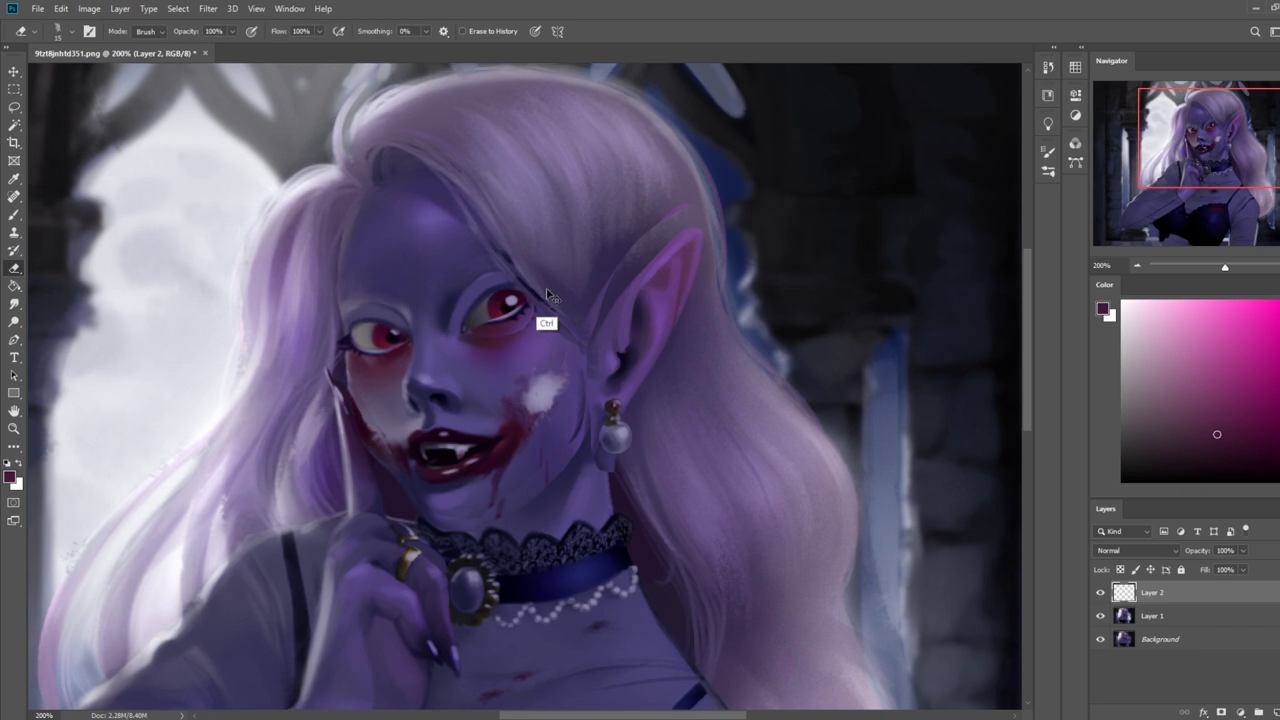
# - Touch up the eyes with a sampled dark blue, erase the excess, and compare the eyelid change by toggling Layer 2
pyautogui.hotkey('ctrl', '-')
pyautogui.press('b')
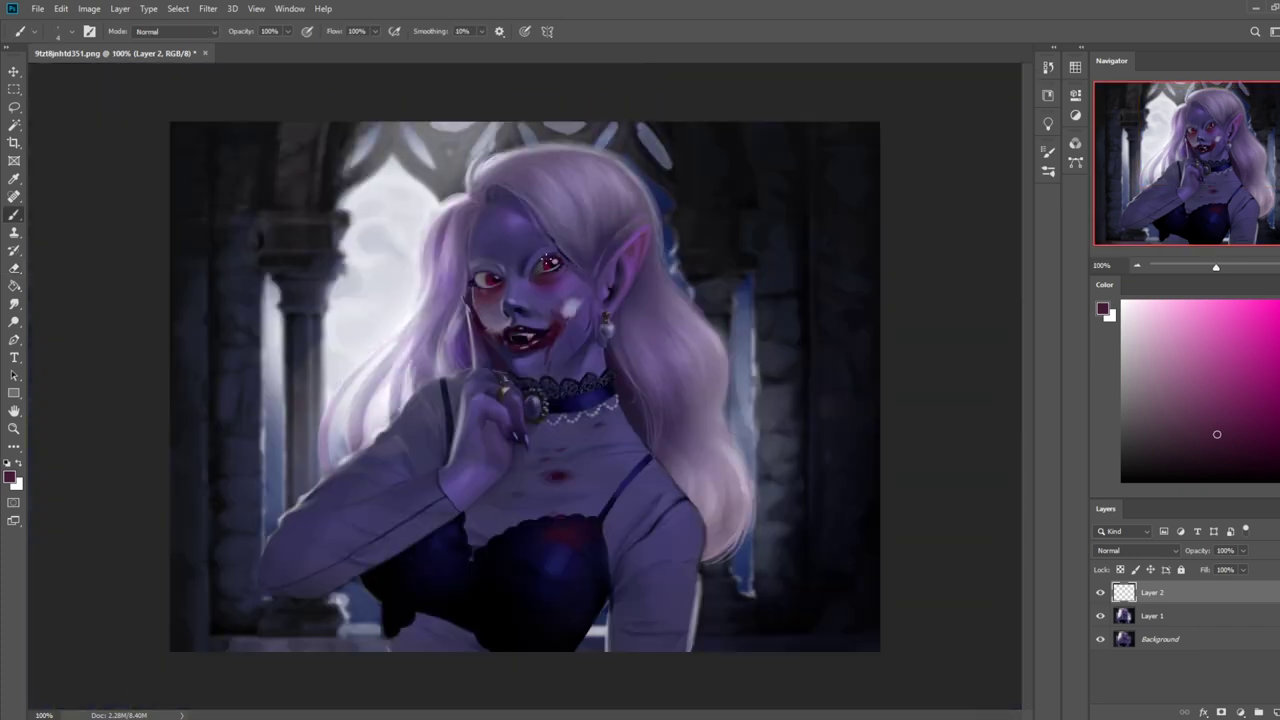
pyautogui.keyDown('alt'); pyautogui.click(525, 292); pyautogui.keyUp('alt')
pyautogui.press('e')
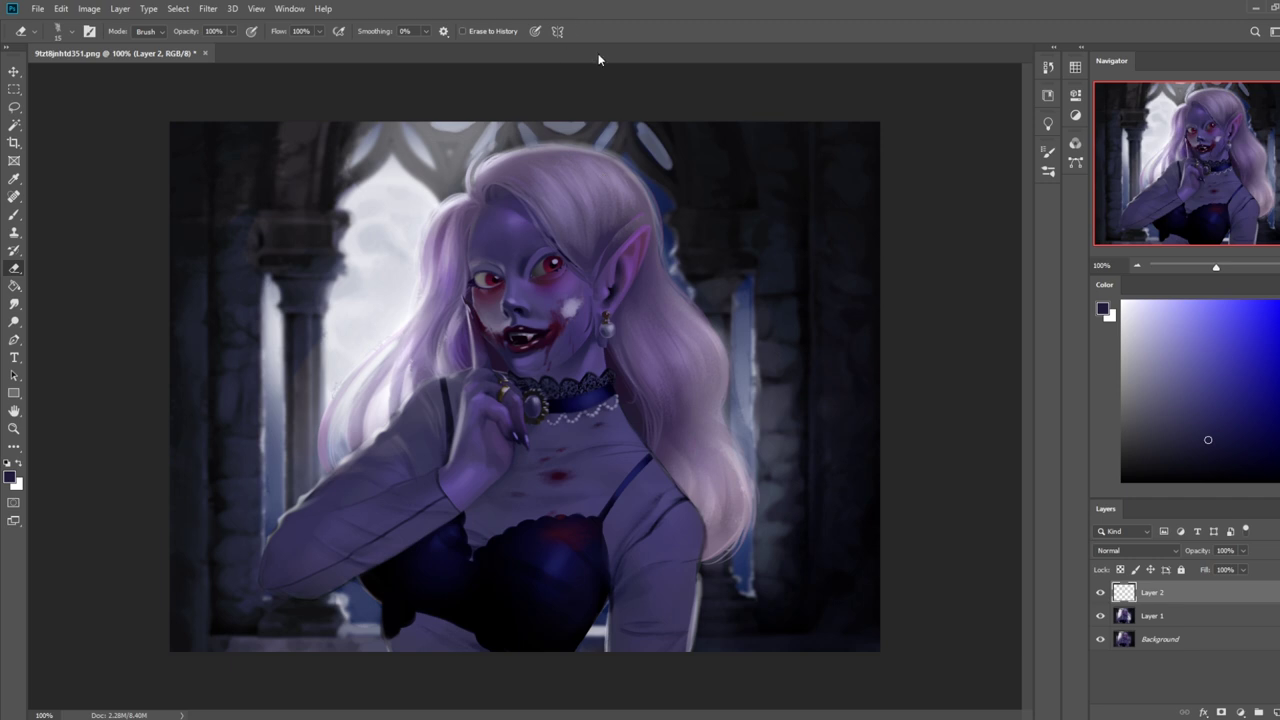
pyautogui.click(1101, 592)
pyautogui.click(1101, 592)
# - Lasso and adjust the lower eyelid piece, deselect it, and merge Layer 2 down into Layer 1
pyautogui.press('l')
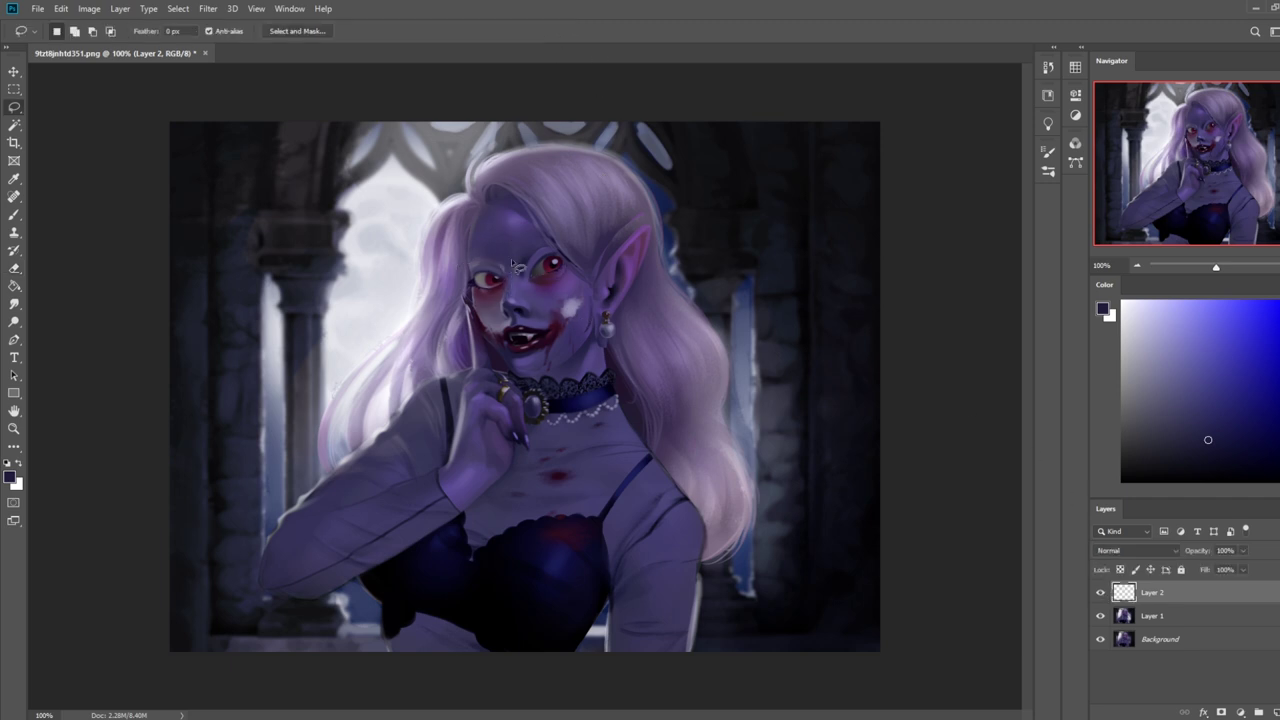
pyautogui.press('v')
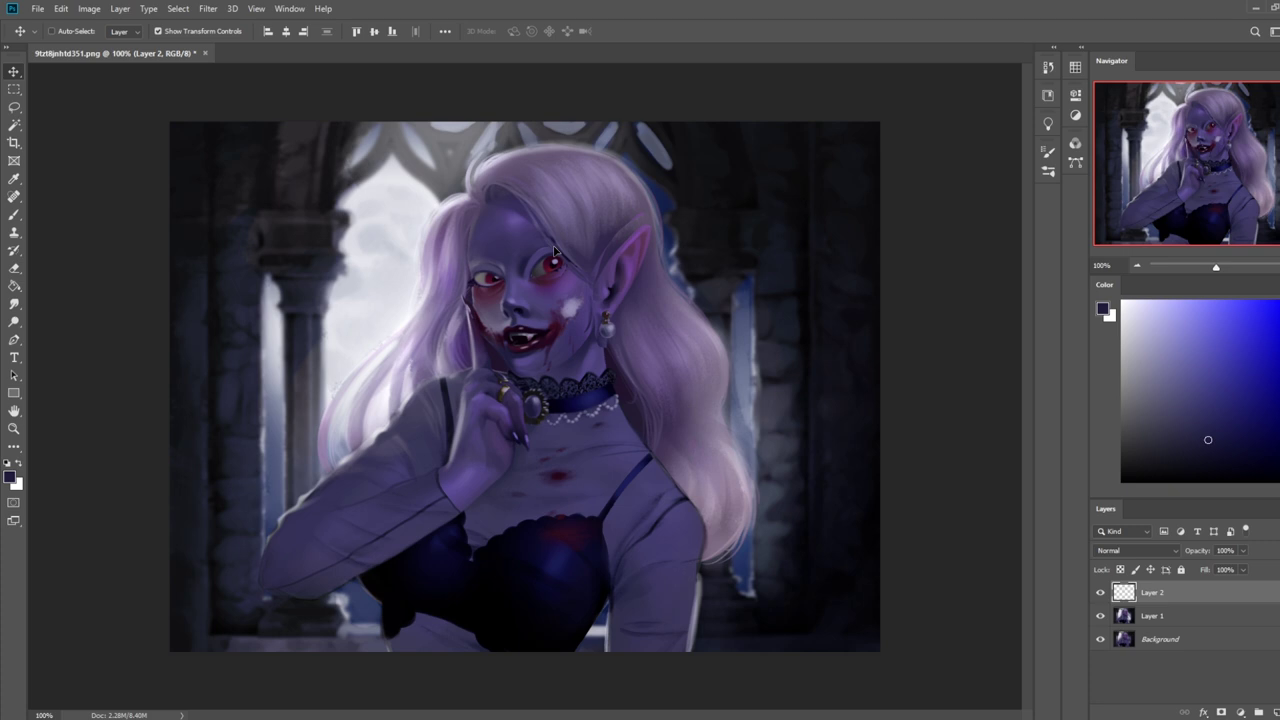
pyautogui.press('m')
pyautogui.rightClick(569, 257)
pyautogui.click(597, 265)
pyautogui.press('e')
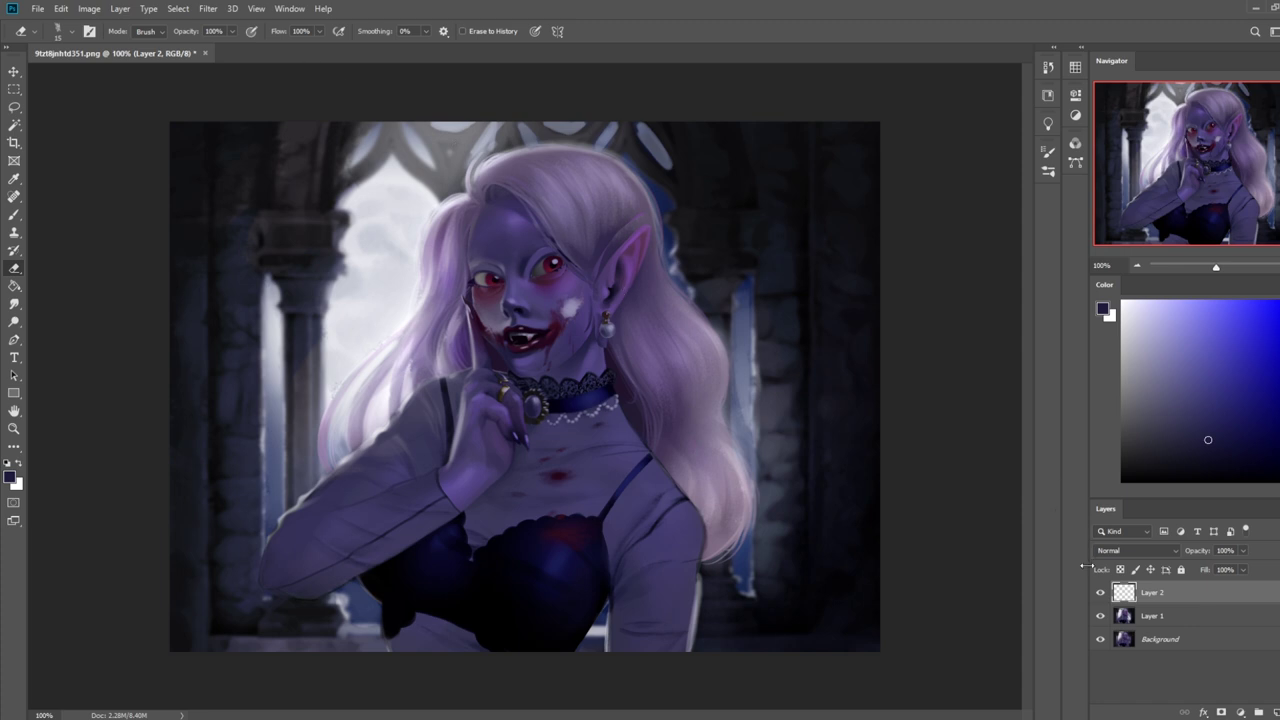
pyautogui.rightClick(1171, 606)
pyautogui.click(1200, 413)
# - Blend the skin below the eye nearer the ear with the Smudge tool at 9% strength
pyautogui.press('b')
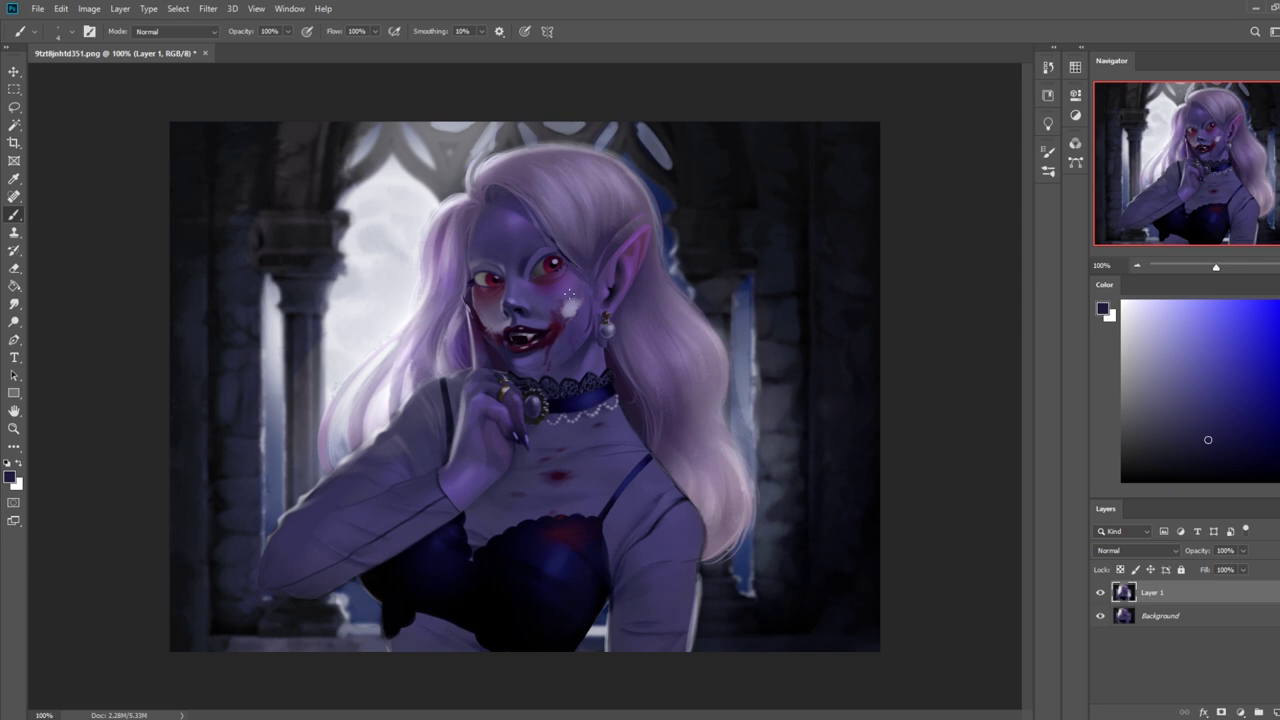
pyautogui.rightClick(575, 293)
pyautogui.click(14, 312)
pyautogui.click(14, 310)
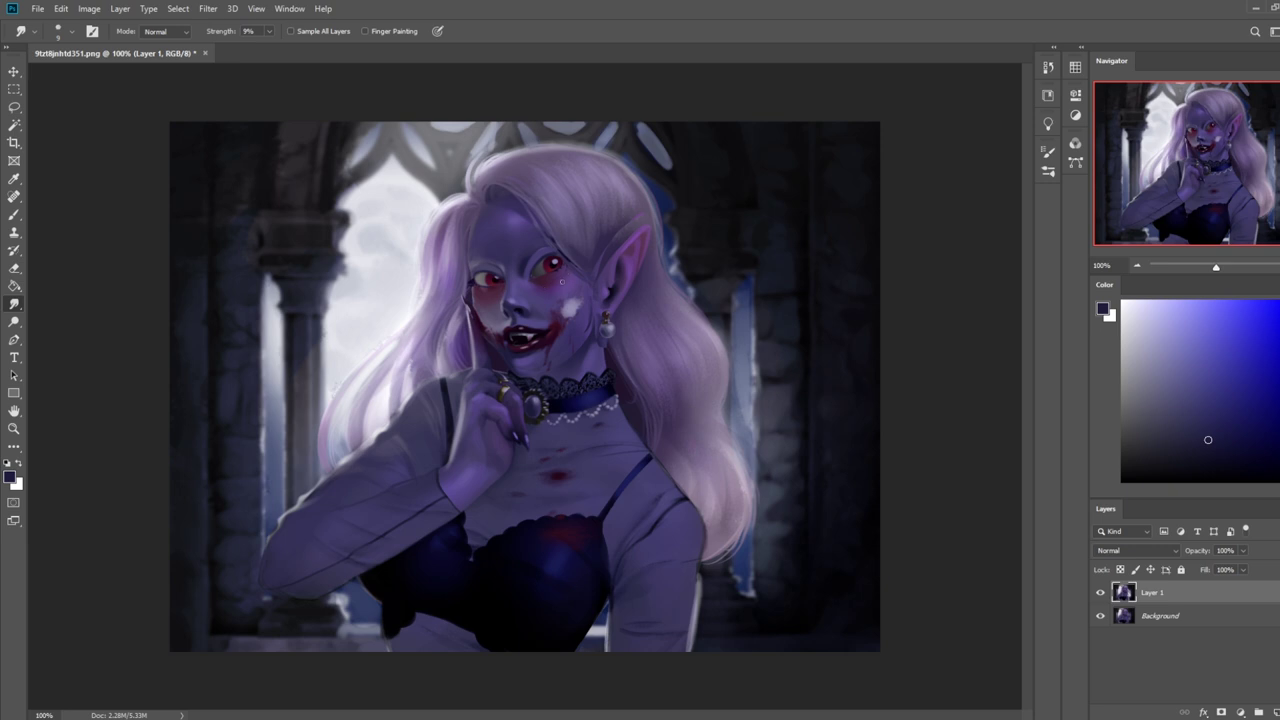
pyautogui.press('b')
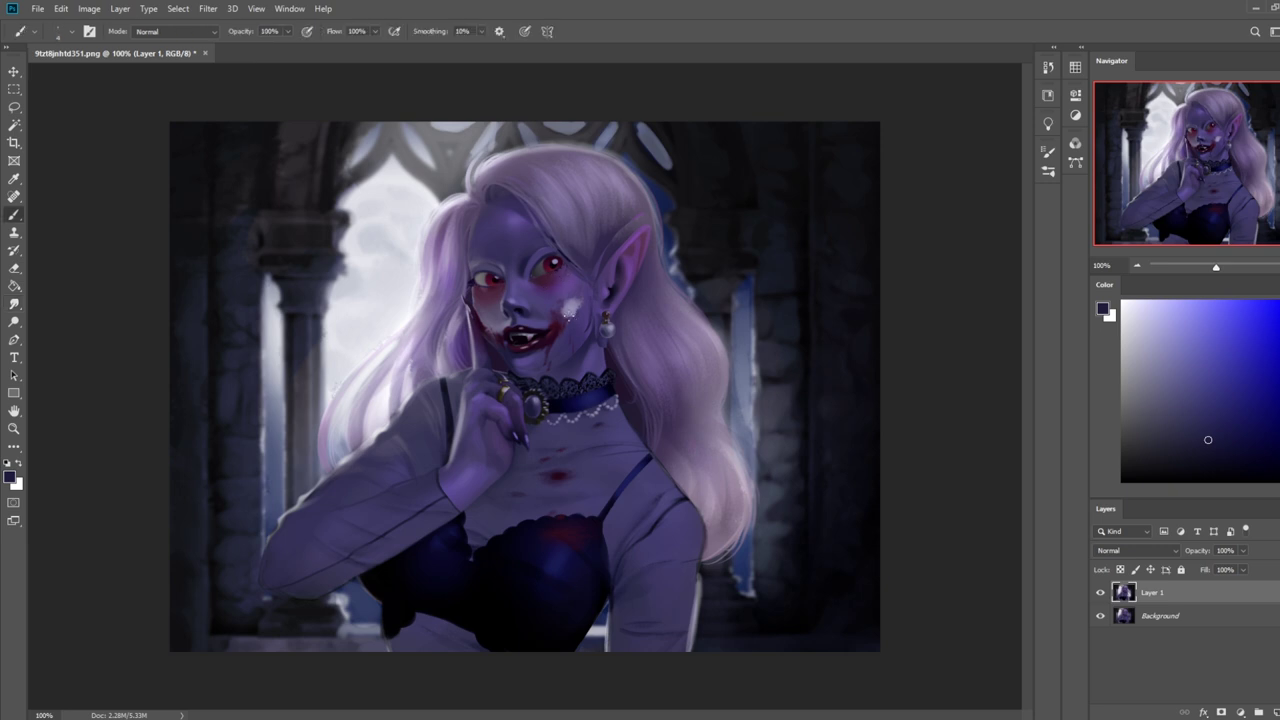
# - Paint over the blood smear on the cheek nearer the ear with a textured brush and sampled skin purple
pyautogui.rightClick(568, 316)
pyautogui.click(576, 292)
pyautogui.keyDown('alt'); pyautogui.click(545, 324); pyautogui.keyUp('alt')
pyautogui.press(']')
pyautogui.press(']')
pyautogui.press(']')
pyautogui.press(']')
pyautogui.press(']')
pyautogui.press(']')
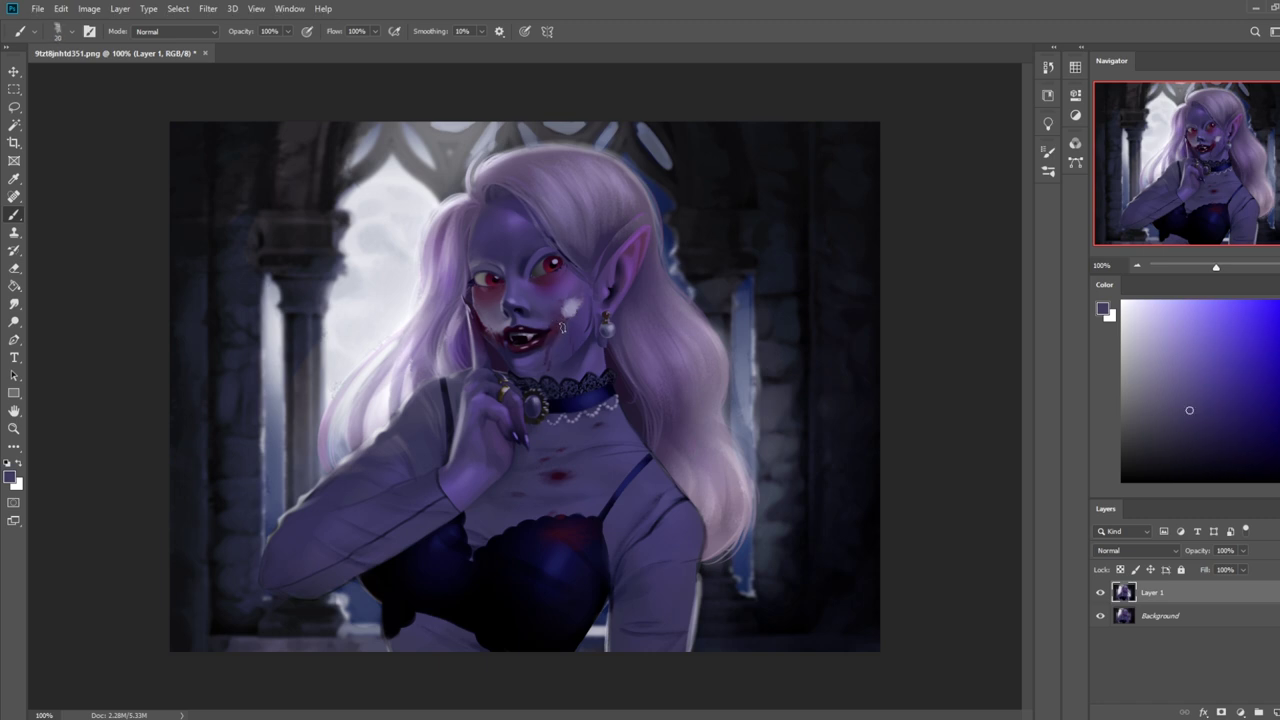
# - Cover the blood on the moonlit cheek with sampled skin tones, refine its dark edge, and switch to the Smudge tool for blending
pyautogui.keyDown('alt'); pyautogui.click(497, 322); pyautogui.keyUp('alt')
pyautogui.keyDown('alt'); pyautogui.click(491, 315); pyautogui.keyUp('alt')
pyautogui.moveTo(492, 322); pyautogui.dragTo(476, 306)
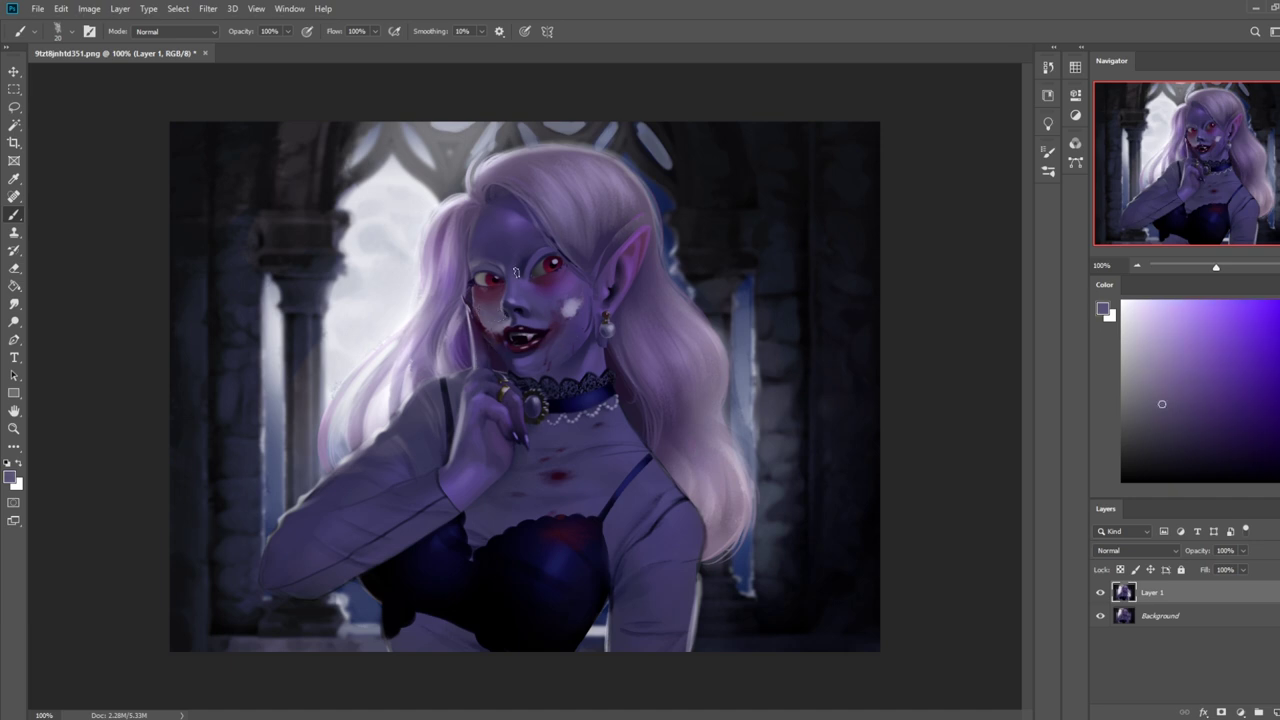
pyautogui.keyDown('alt'); pyautogui.click(489, 323); pyautogui.keyUp('alt')
pyautogui.keyDown('alt'); pyautogui.click(496, 350); pyautogui.keyUp('alt')
pyautogui.press('[')
pyautogui.press('[')
pyautogui.press('[')
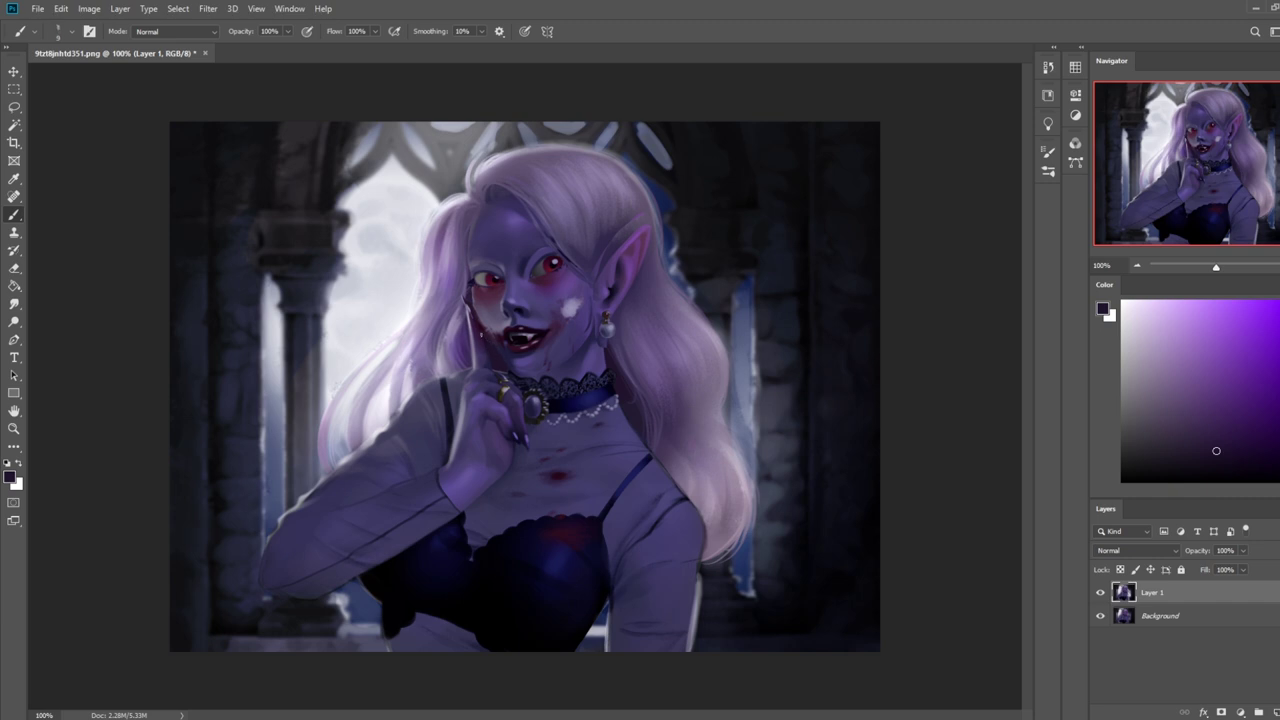
pyautogui.click(20, 302)
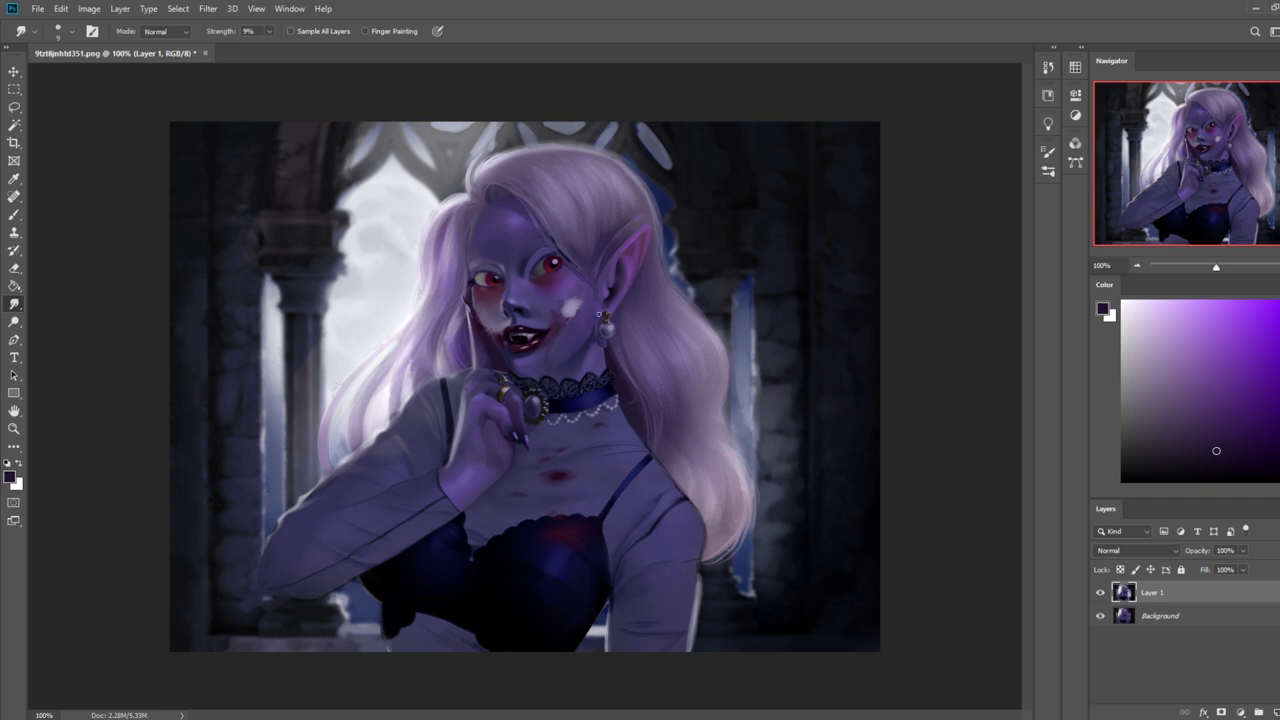
# - Paint out the white highlight on the cheek nearer the ear using sampled surrounding purples
pyautogui.press('b')
pyautogui.keyDown('alt'); pyautogui.click(570, 293); pyautogui.keyUp('alt')
pyautogui.moveTo(566, 316)
pyautogui.mouseDown()
pyautogui.moveTo(582, 326)
pyautogui.moveTo(580, 300)
pyautogui.moveTo(565, 312)
pyautogui.mouseUp()
pyautogui.keyDown('alt'); pyautogui.click(582, 308); pyautogui.keyUp('alt')
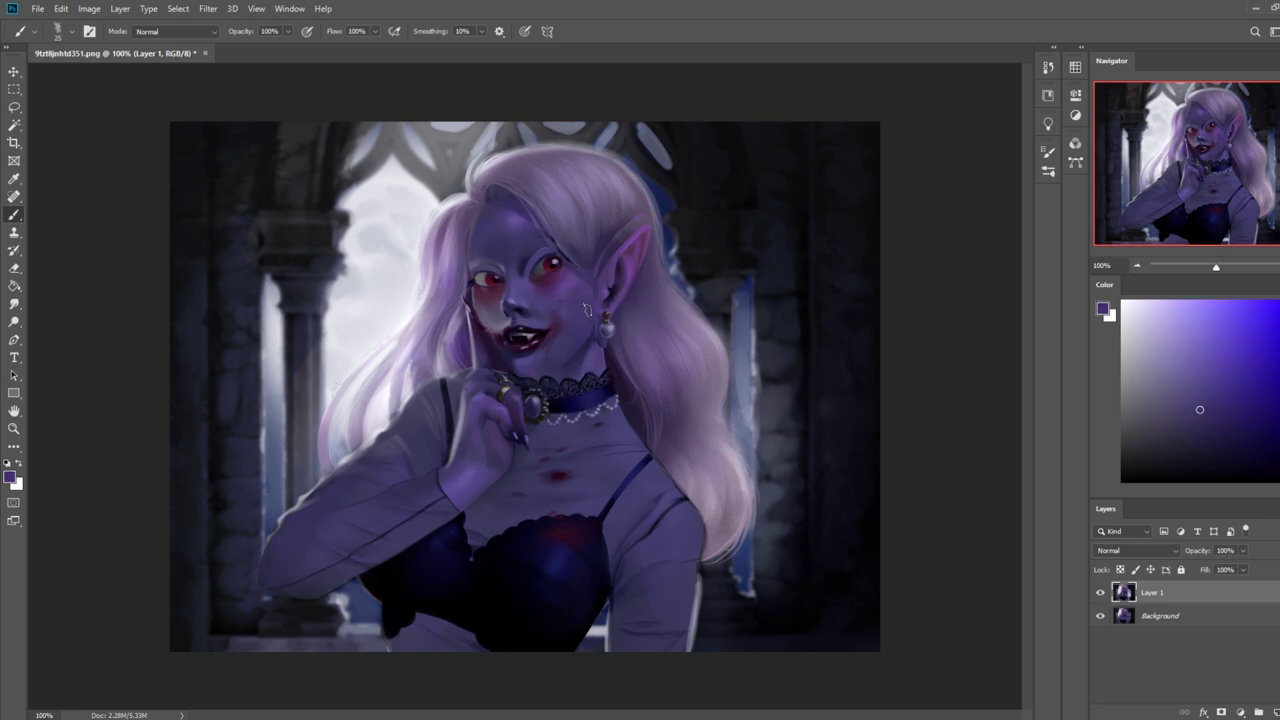
pyautogui.keyDown('alt'); pyautogui.click(536, 316); pyautogui.keyUp('alt')
# - Repaint the teeth and mouth interior with a small brush and sampled dark reds, leaving small fangs
pyautogui.press('[')
pyautogui.keyDown('alt'); pyautogui.click(520, 347); pyautogui.keyUp('alt')
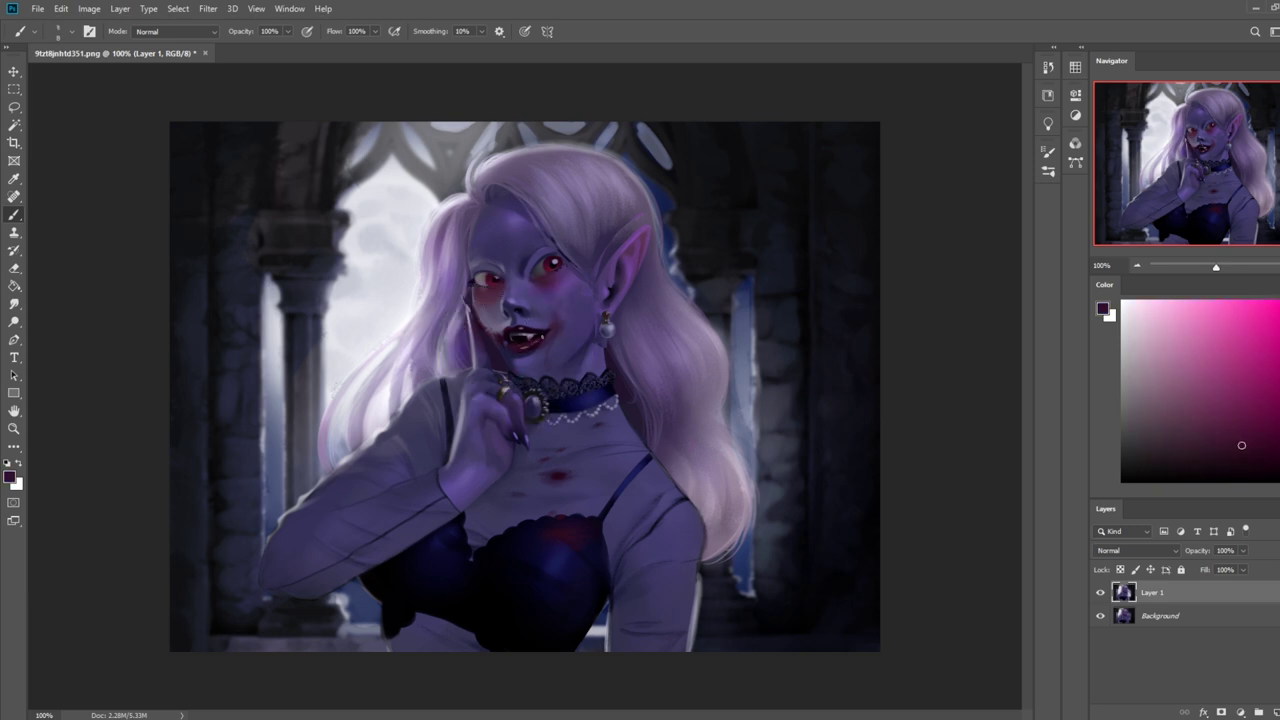
pyautogui.keyDown('alt'); pyautogui.click(529, 364); pyautogui.keyUp('alt')
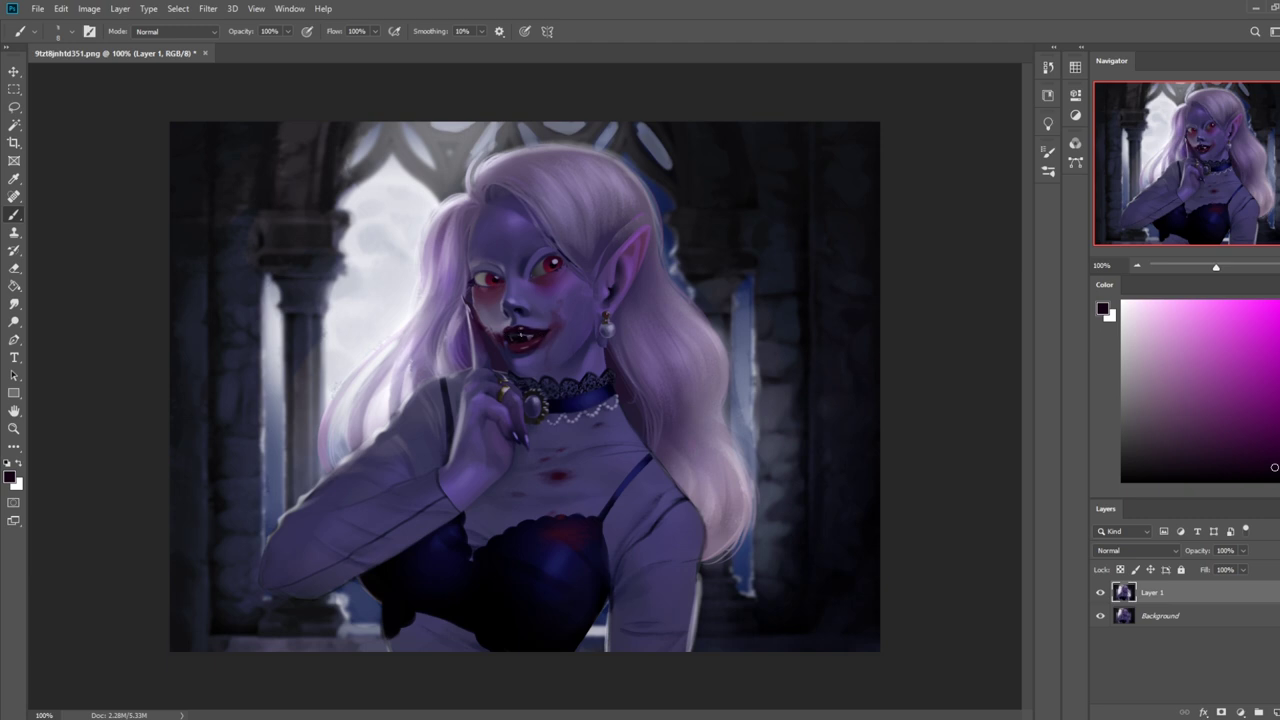
pyautogui.keyDown('alt'); pyautogui.click(523, 339); pyautogui.keyUp('alt')
pyautogui.keyDown('alt'); pyautogui.click(540, 330); pyautogui.keyUp('alt')
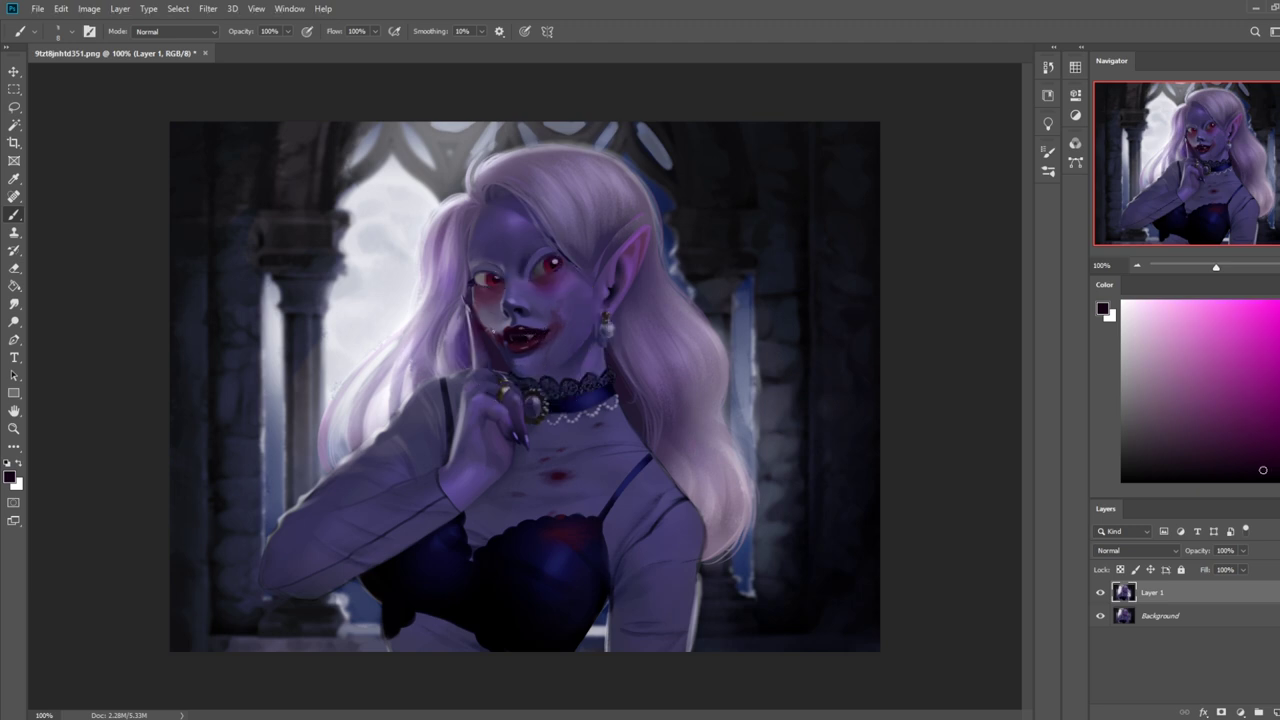
pyautogui.keyDown('alt'); pyautogui.click(545, 345); pyautogui.keyUp('alt')
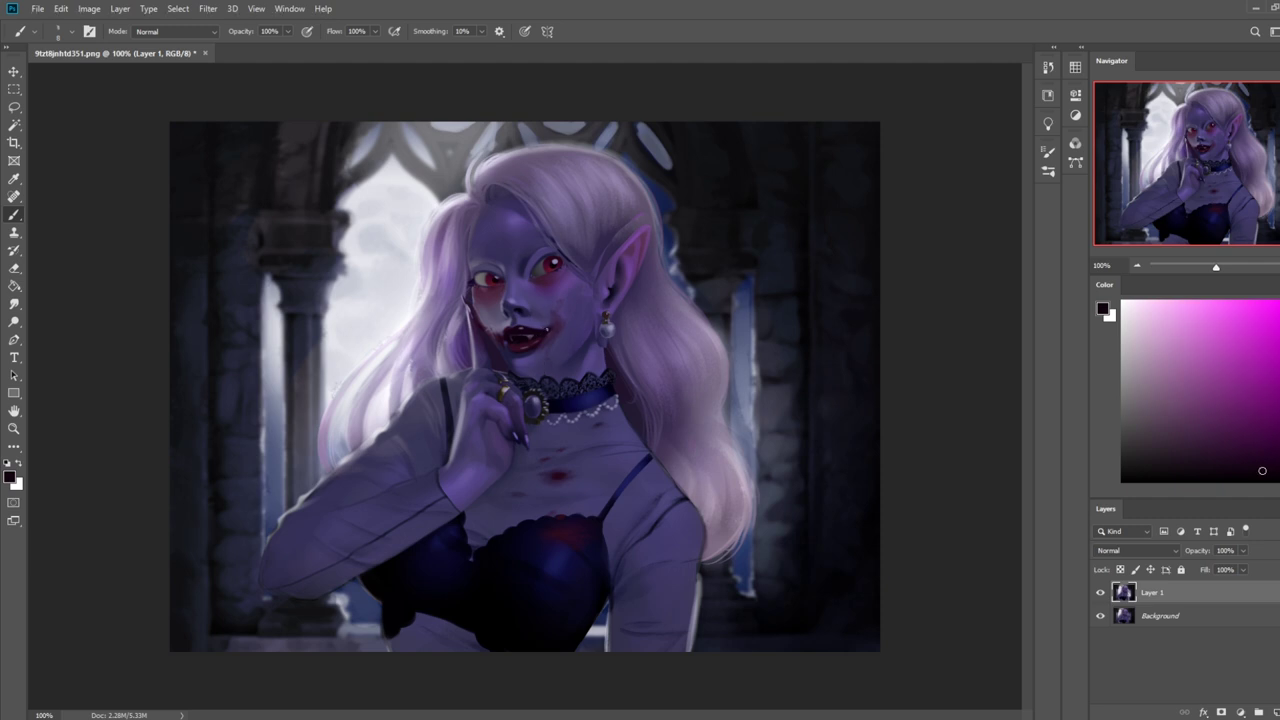
# - Refine the upper lip and the mouth corner nearer the ear with sampled skin and dark lip colors
pyautogui.keyDown('alt'); pyautogui.click(535, 318); pyautogui.keyUp('alt')
pyautogui.keyDown('alt'); pyautogui.click(550, 337); pyautogui.keyUp('alt')
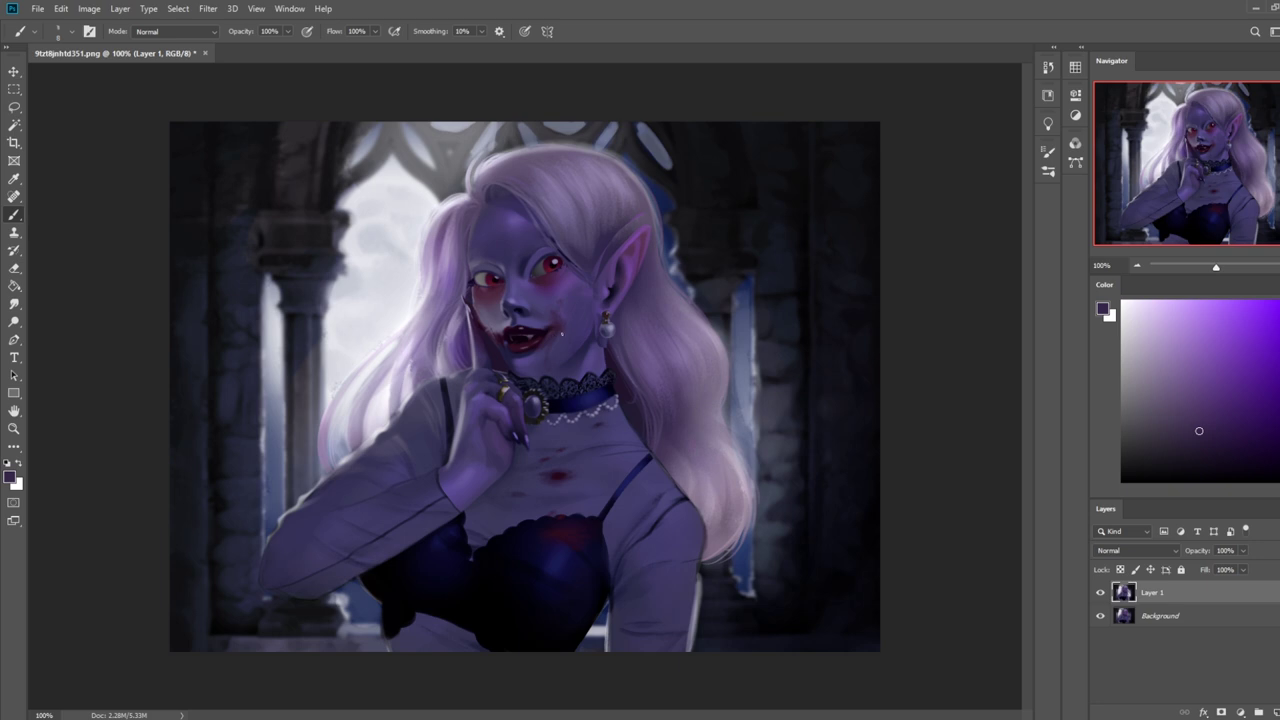
pyautogui.keyDown('alt'); pyautogui.click(539, 321); pyautogui.keyUp('alt')
pyautogui.keyDown('alt'); pyautogui.click(535, 323); pyautogui.keyUp('alt')
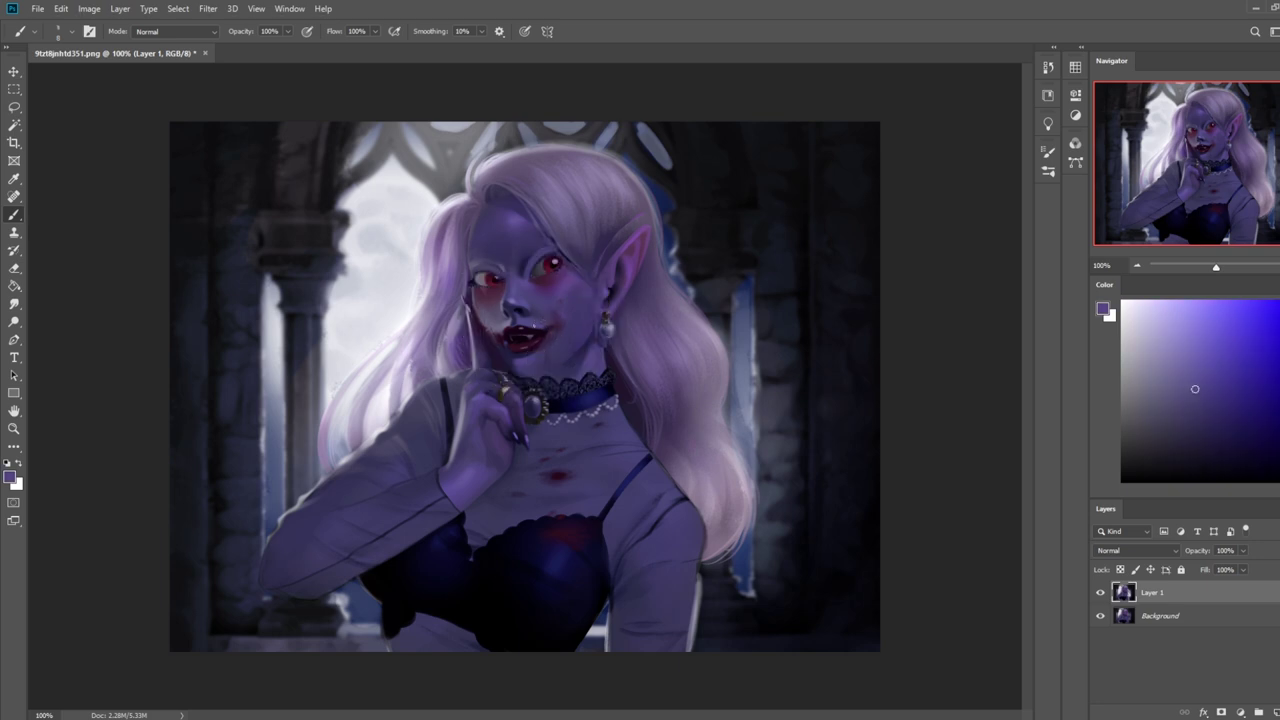
pyautogui.keyDown('alt'); pyautogui.click(549, 328); pyautogui.keyUp('alt')
pyautogui.press(']')
pyautogui.press(']')
pyautogui.press(']')
pyautogui.press(']')
pyautogui.press(']')
pyautogui.press(']')
pyautogui.press(']')
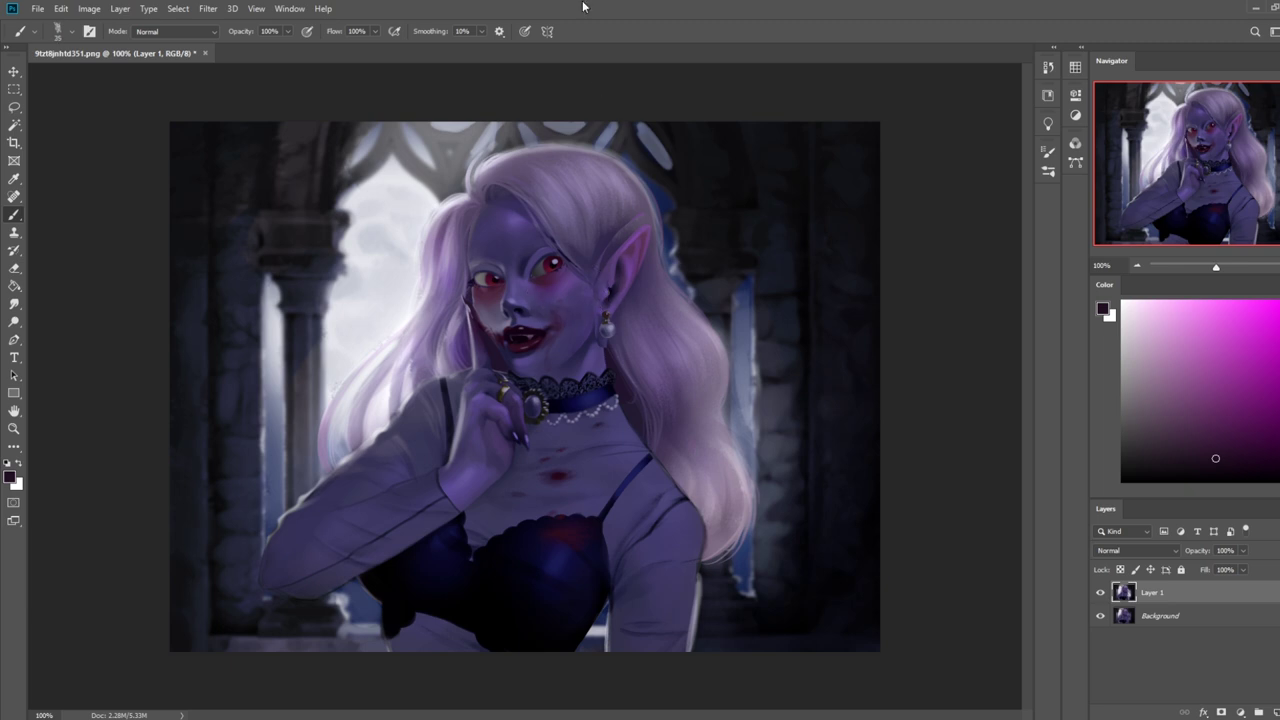
# - Paint a dark navy eyebrow above the eye nearer the ear with a 20 px sketching brush
pyautogui.press('[')
pyautogui.press('[')
pyautogui.press('[')
pyautogui.hotkey('ctrl', '-')
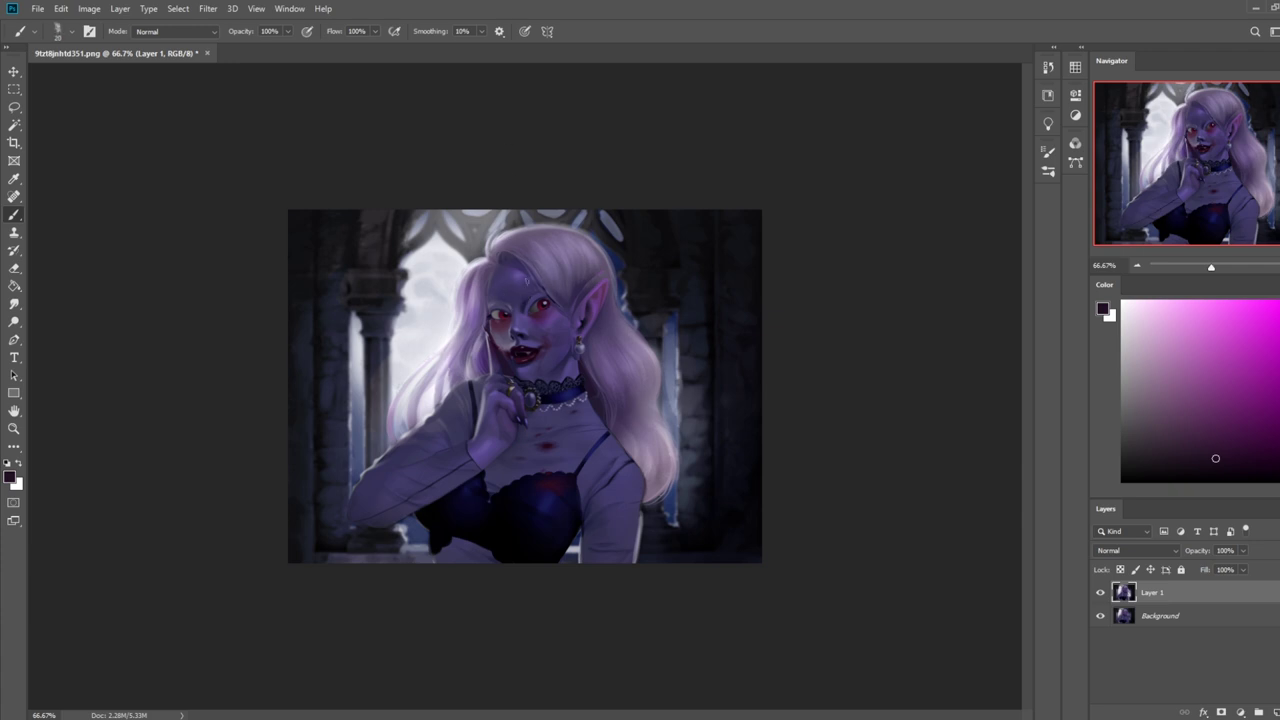
pyautogui.rightClick(593, 255)
pyautogui.click(704, 532)
pyautogui.click(851, 183)
pyautogui.press('[')
pyautogui.press('[')
pyautogui.press('[')
pyautogui.keyDown('alt'); pyautogui.click(533, 537); pyautogui.keyUp('alt')
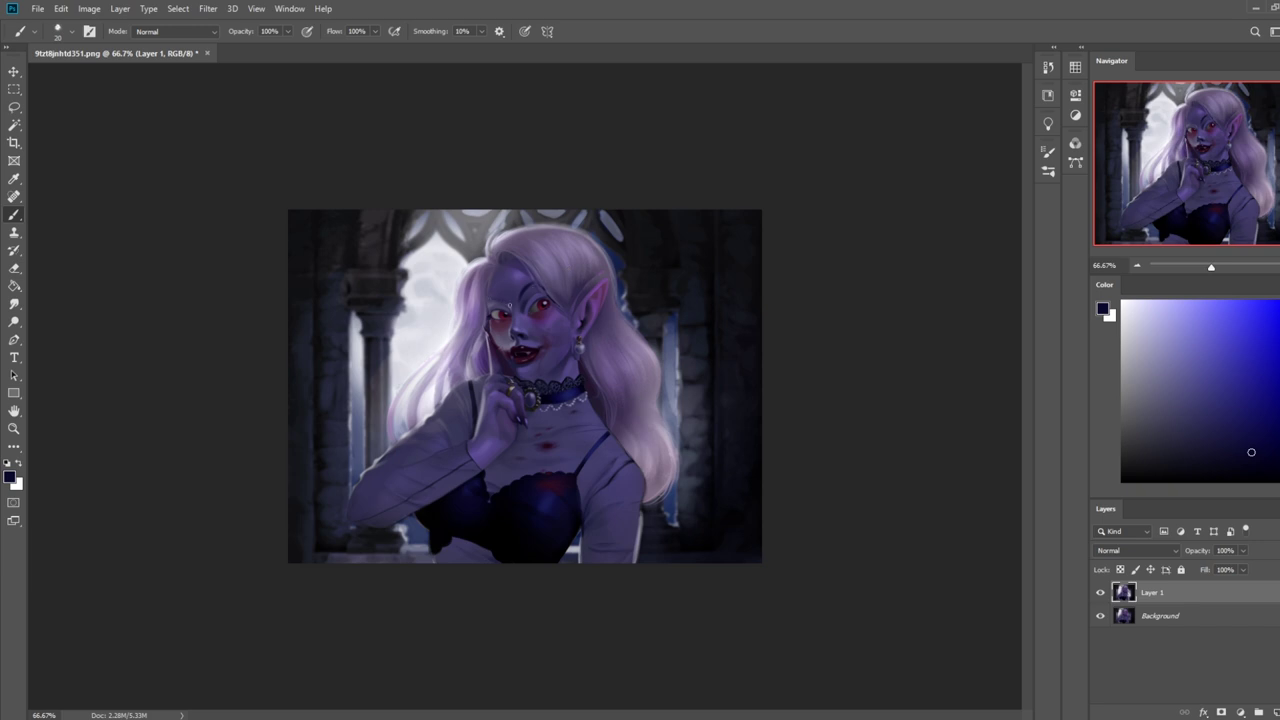
# - Paint a matching dark eyebrow above the eye nearer the moonlit window
pyautogui.scroll(5, 505, 262)
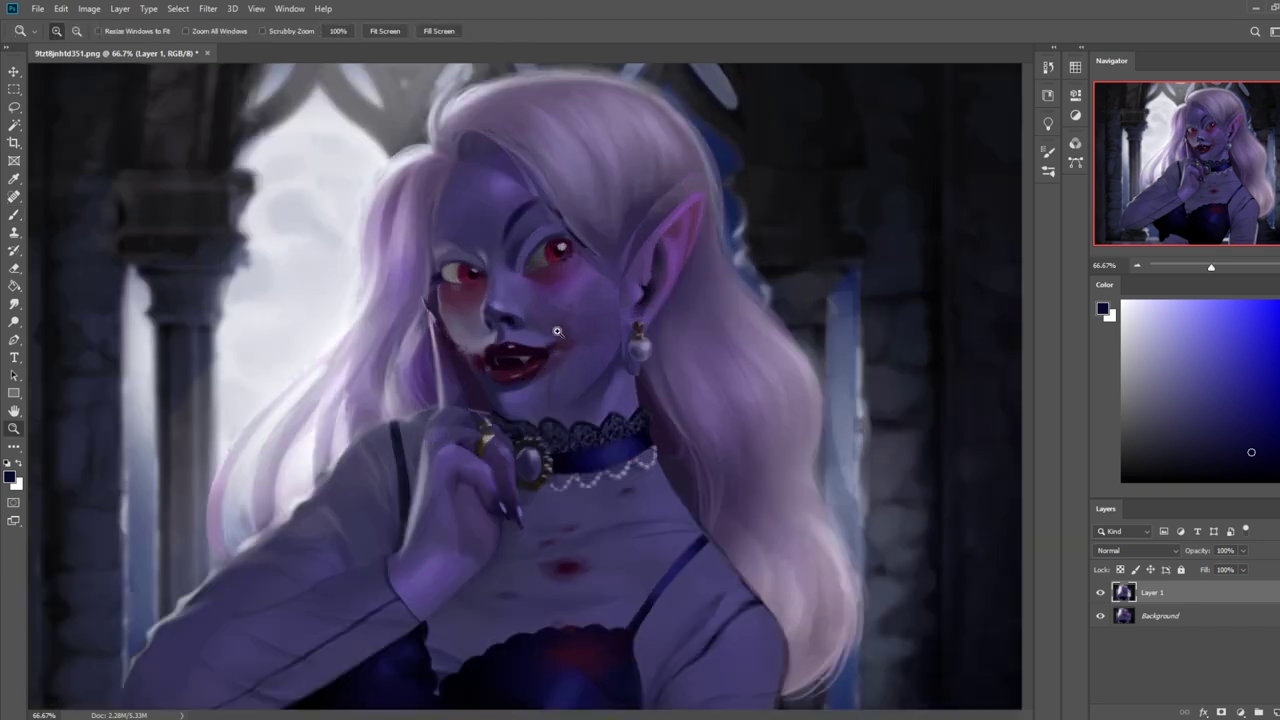
pyautogui.moveTo(302, 283); pyautogui.dragTo(382, 316)
pyautogui.moveTo(300, 282); pyautogui.dragTo(388, 322)
# - Reshape the eyebrow nearer the ear with sampled navy and purple tones, extending its tail to the hairline
pyautogui.moveTo(450, 292); pyautogui.dragTo(504, 234)
pyautogui.hotkey('ctrl', 'z')
pyautogui.moveTo(450, 283); pyautogui.dragTo(508, 220)
pyautogui.keyDown('alt'); pyautogui.click(443, 298); pyautogui.keyUp('alt')
pyautogui.keyDown('alt'); pyautogui.click(495, 225); pyautogui.keyUp('alt')
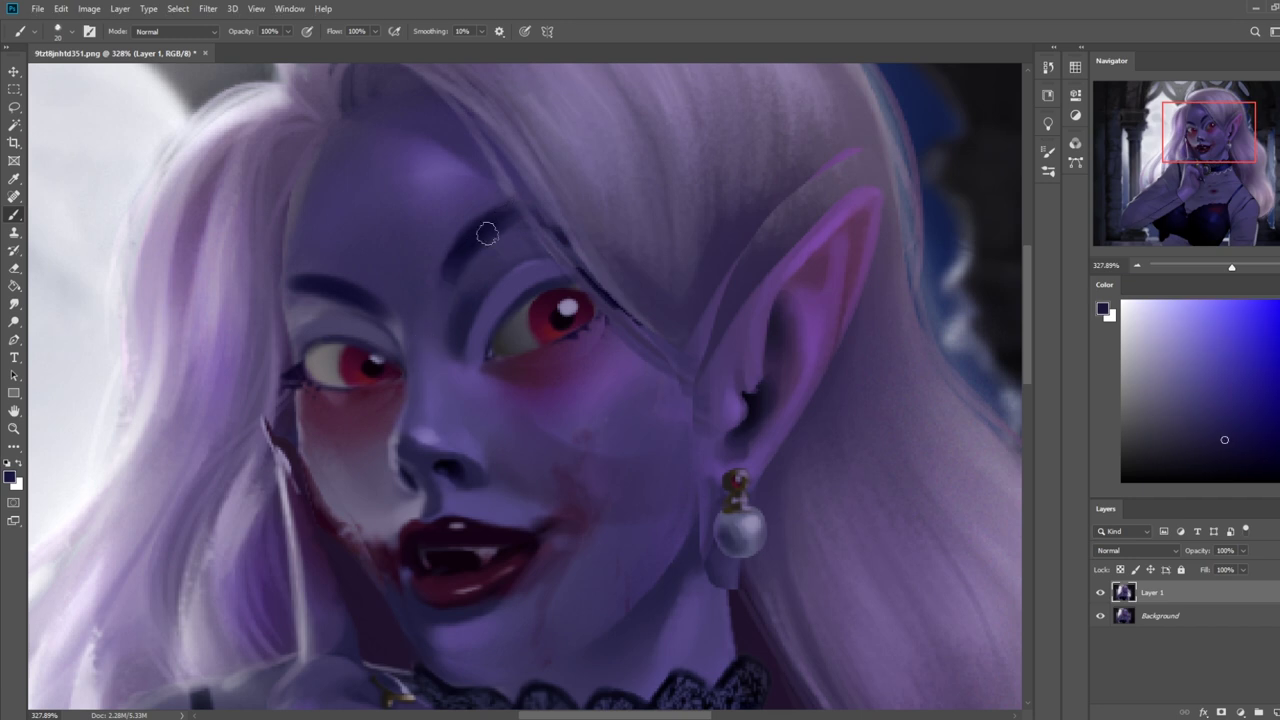
pyautogui.keyDown('alt'); pyautogui.click(476, 257); pyautogui.keyUp('alt')
pyautogui.moveTo(485, 220); pyautogui.dragTo(525, 201)
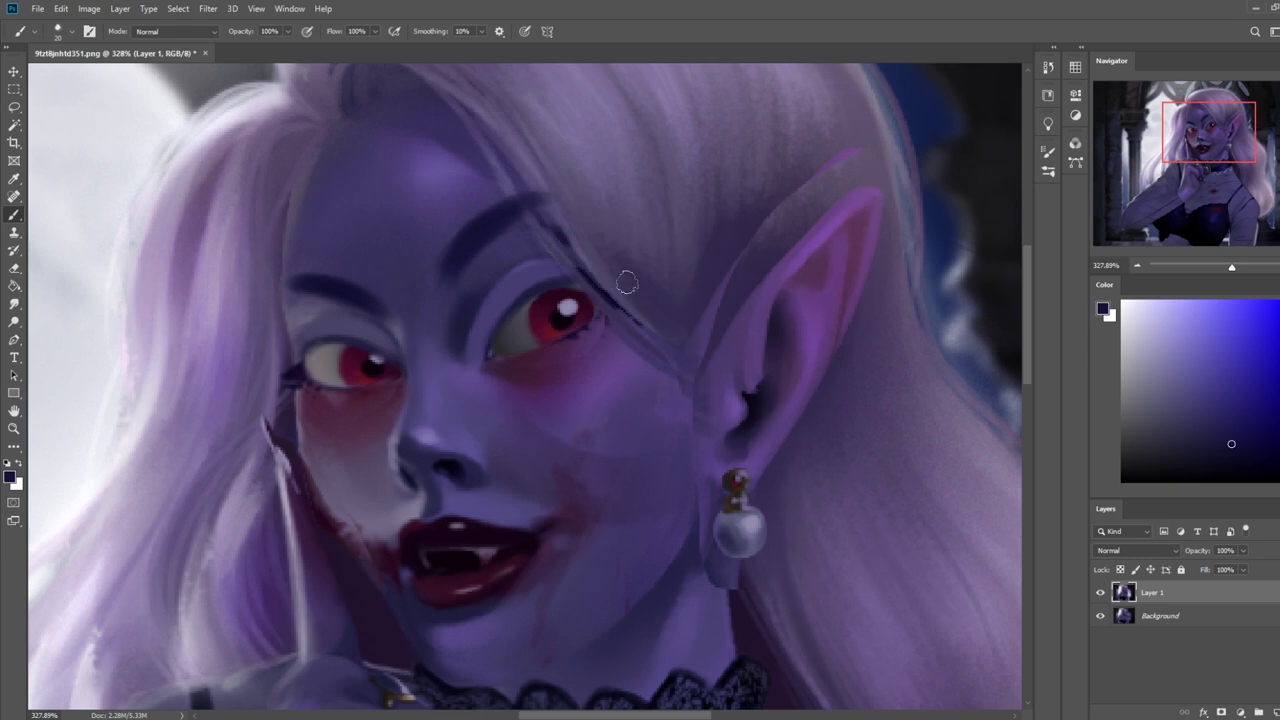
# - Touch up the hairline, forehead, brow area and cheeks with colors sampled from the hair and skin
pyautogui.hotkey('ctrl', '-')
pyautogui.hotkey('ctrl', '-')
pyautogui.hotkey('ctrl', '-')
pyautogui.hotkey('ctrl', '-')
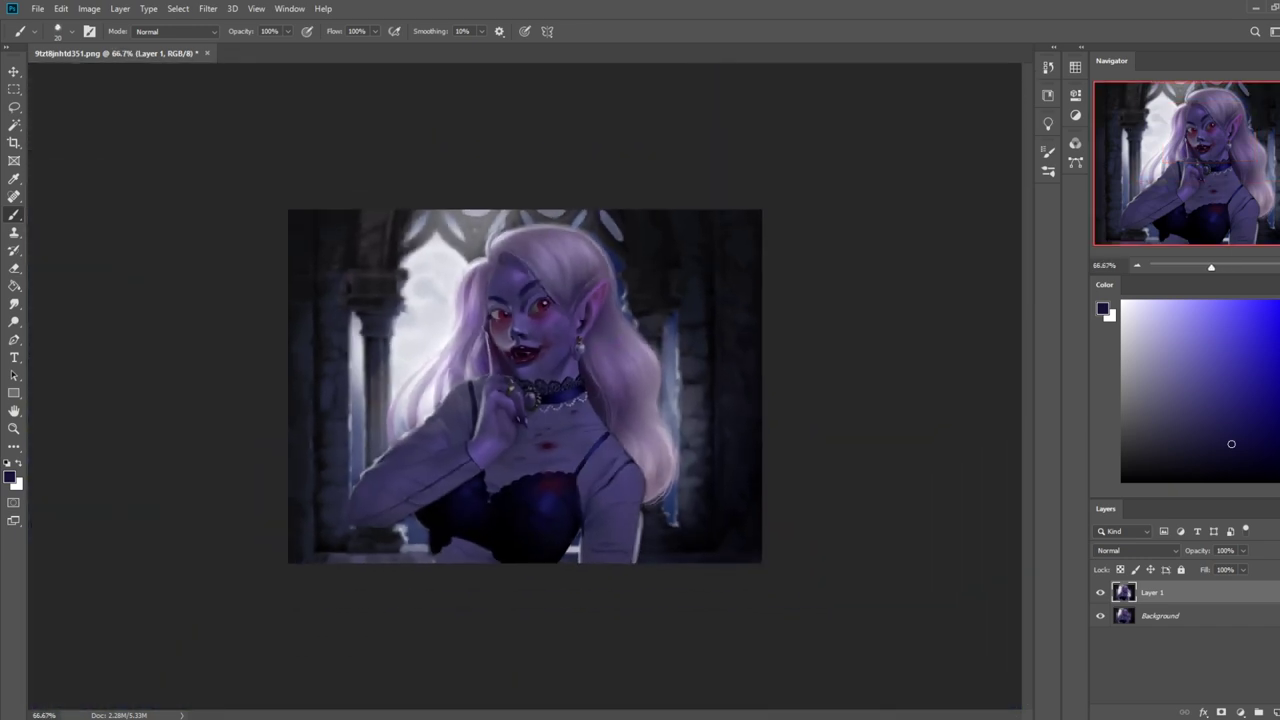
pyautogui.keyDown('alt'); pyautogui.click(538, 268); pyautogui.keyUp('alt')
pyautogui.keyDown('alt'); pyautogui.click(530, 270); pyautogui.keyUp('alt')
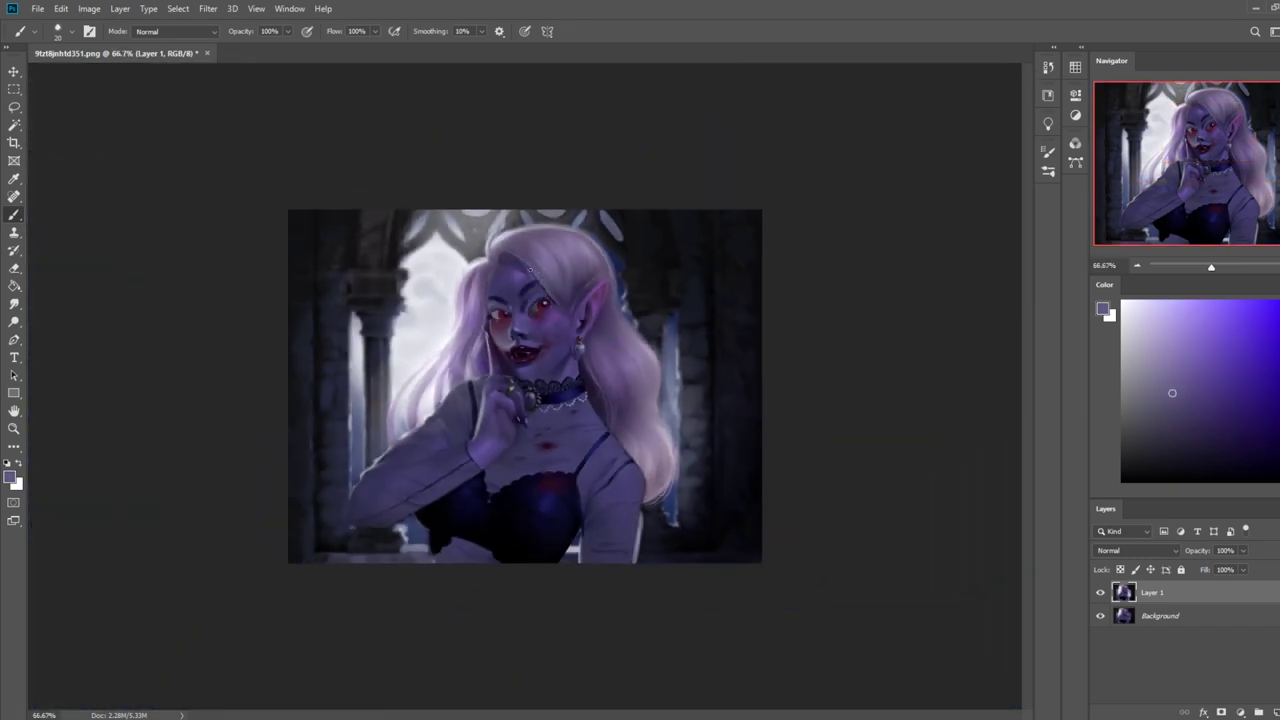
pyautogui.keyDown('alt'); pyautogui.click(525, 324); pyautogui.keyUp('alt')
pyautogui.keyDown('alt'); pyautogui.click(535, 326); pyautogui.keyUp('alt')
pyautogui.keyDown('alt'); pyautogui.click(519, 285); pyautogui.keyUp('alt')
pyautogui.keyDown('alt'); pyautogui.click(493, 301); pyautogui.keyUp('alt')
pyautogui.keyDown('alt'); pyautogui.click(512, 289); pyautogui.keyUp('alt')
pyautogui.keyDown('alt'); pyautogui.click(505, 293); pyautogui.keyUp('alt')
pyautogui.keyDown('alt'); pyautogui.click(507, 330); pyautogui.keyUp('alt')
# - Choose the soft 500 px brush, reduce its size, and set its painting mode to Darken
pyautogui.rightClick(528, 304)
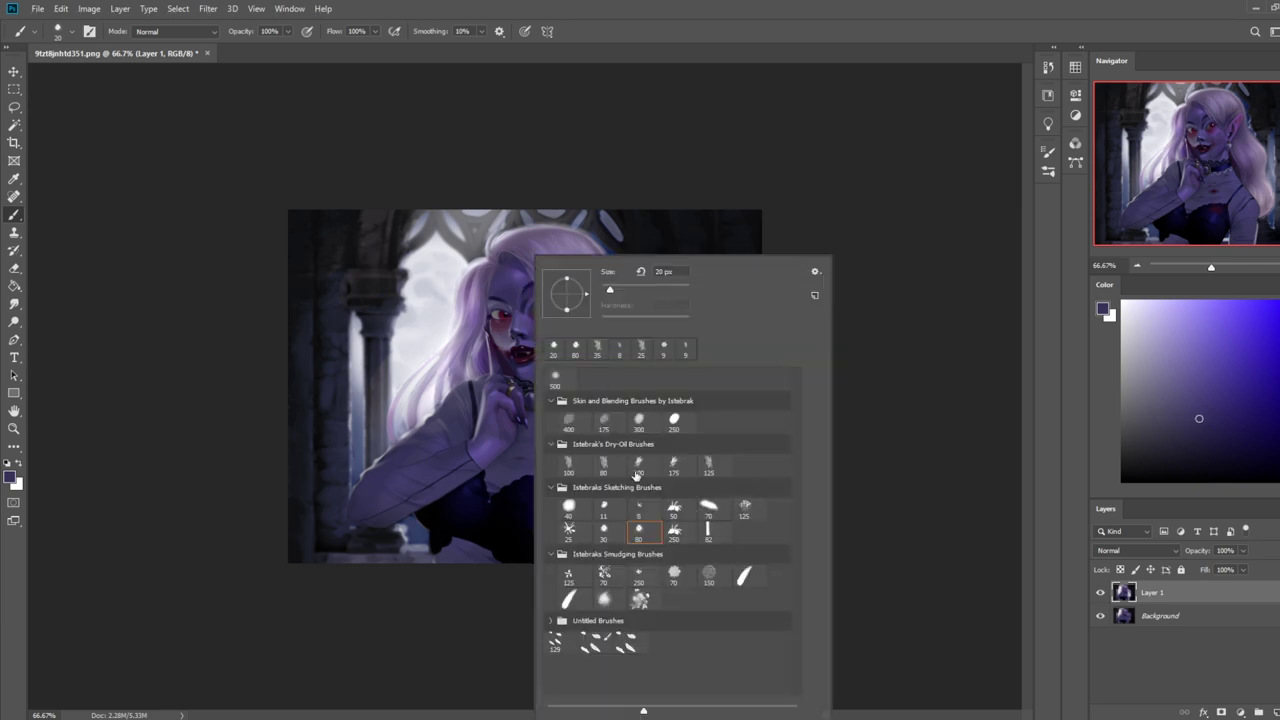
pyautogui.click(557, 380)
pyautogui.click(841, 293)
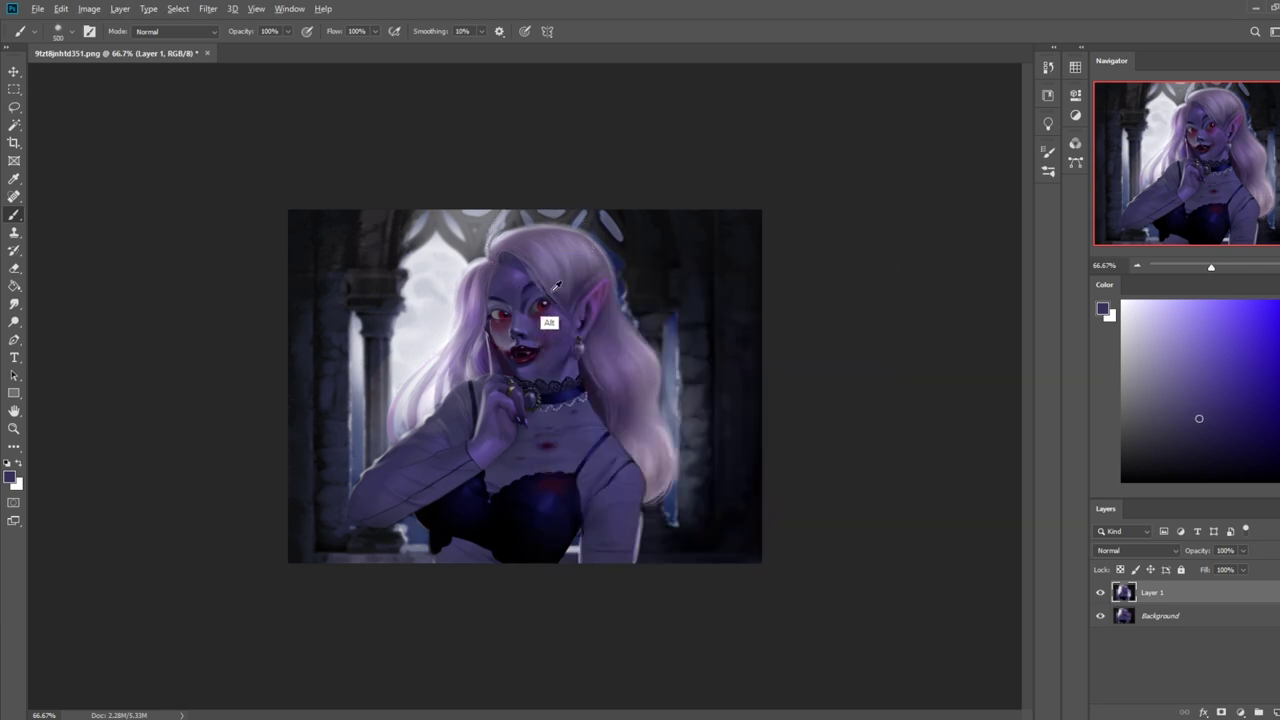
pyautogui.press('[')
pyautogui.press('[')
pyautogui.press('[')
pyautogui.press('[')
pyautogui.press('[')
pyautogui.click(175, 31)
pyautogui.click(150, 94)
# - Load black paint, lower the soft Darken brush's opacity to 39%, and size it to 300 px for shading the face
pyautogui.keyDown('alt'); pyautogui.click(526, 338); pyautogui.keyUp('alt')
pyautogui.press(']')
pyautogui.press(']')
pyautogui.press(']')
pyautogui.press(']')
pyautogui.press(']')
pyautogui.press(']')
pyautogui.press(']')
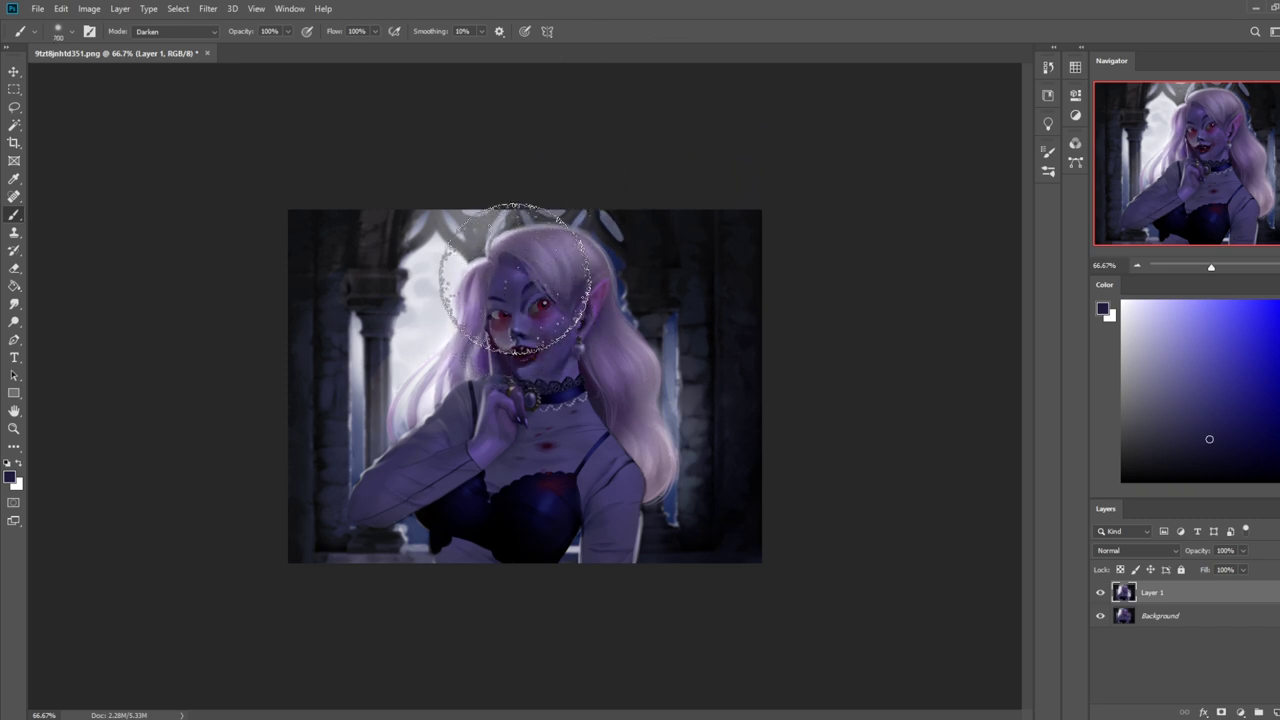
pyautogui.press('d')
pyautogui.click(286, 33)
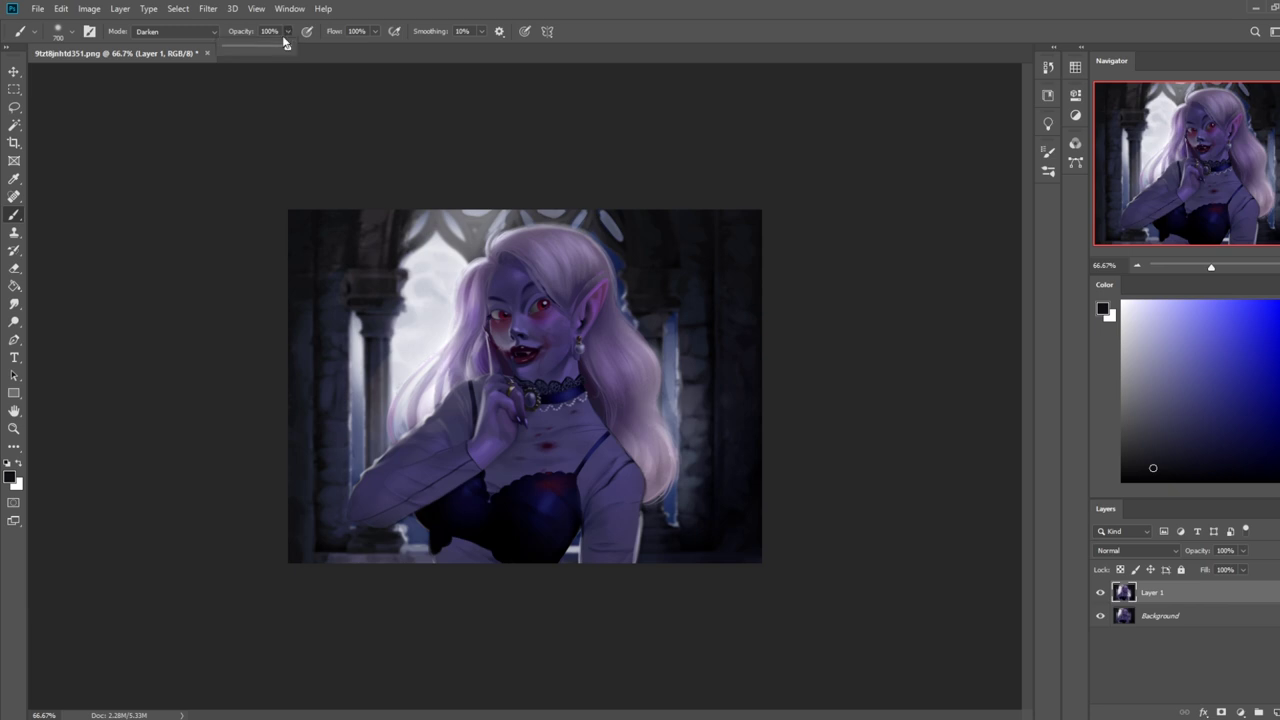
pyautogui.press('[')
pyautogui.press('[')
pyautogui.press('[')
pyautogui.press('[')
pyautogui.press('[')
pyautogui.press('[')
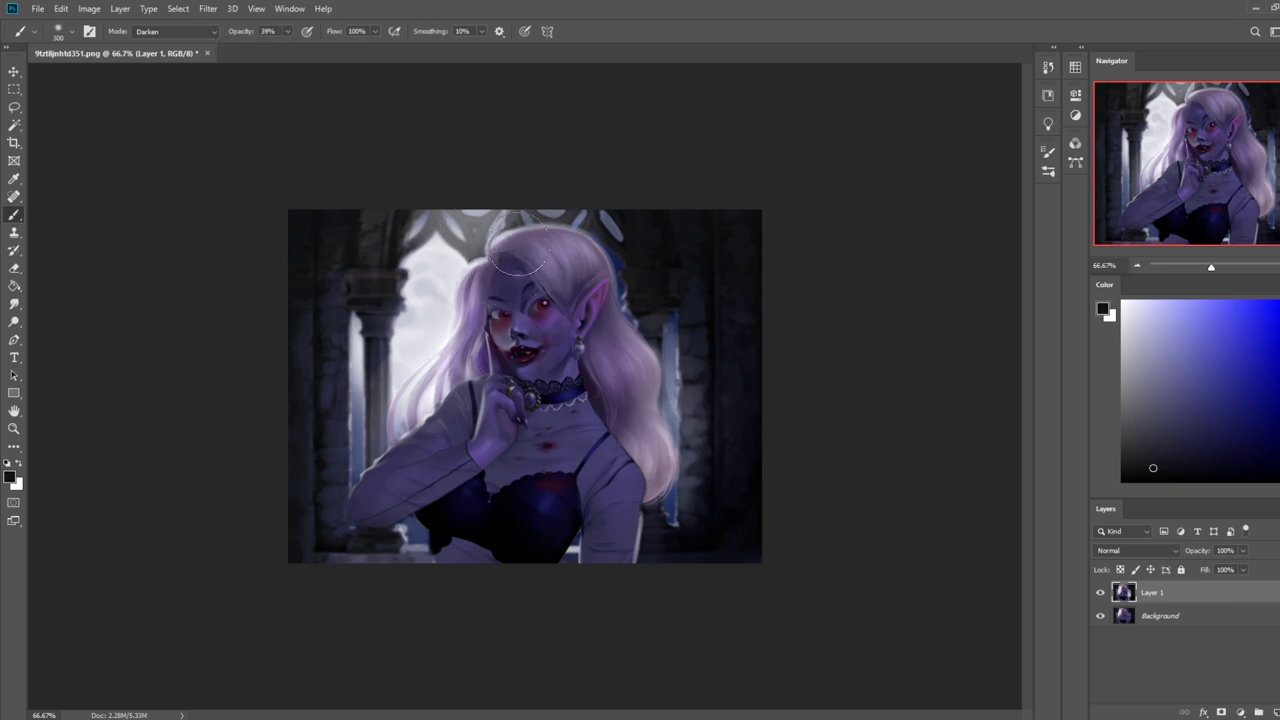
# - Darken the face with sampled deep purple using the soft brush at 600 px
pyautogui.press(']')
pyautogui.press(']')
pyautogui.press(']')
pyautogui.press(']')
pyautogui.press(']')
pyautogui.keyDown('alt'); pyautogui.click(530, 337); pyautogui.keyUp('alt')
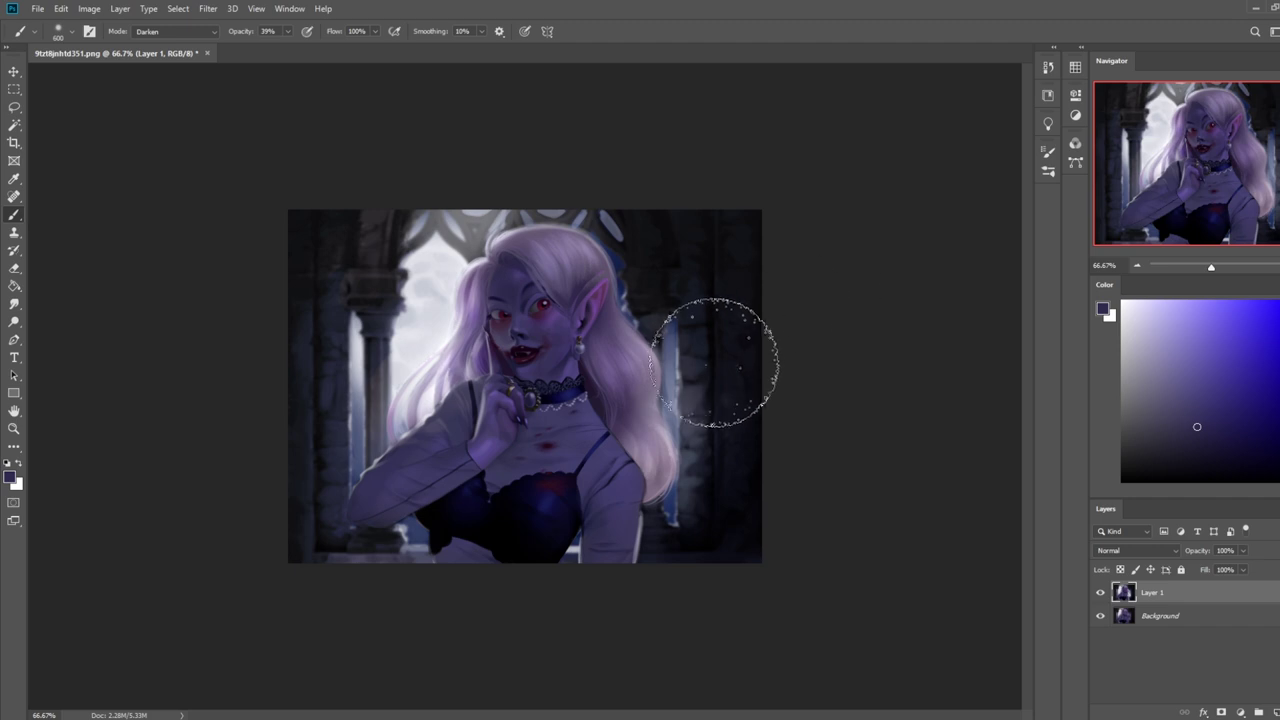
# - Create a new layer and brush sampled pale moonlight color over the window-side cheek and eye area
pyautogui.hotkey('ctrl', 'shift', 'alt', 'n')
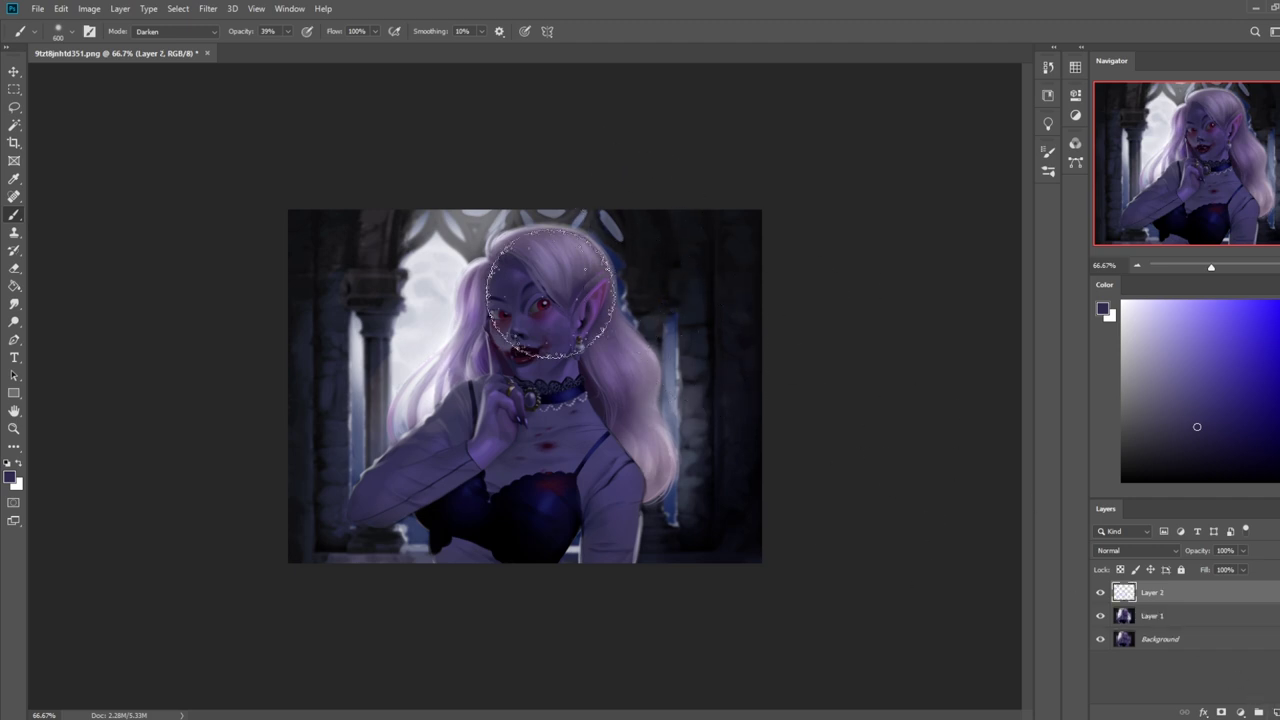
pyautogui.keyDown('alt'); pyautogui.click(455, 350); pyautogui.keyUp('alt')
pyautogui.hotkey('ctrl', '=')
pyautogui.press('[')
pyautogui.press('[')
pyautogui.press('[')
pyautogui.press('[')
pyautogui.press('[')
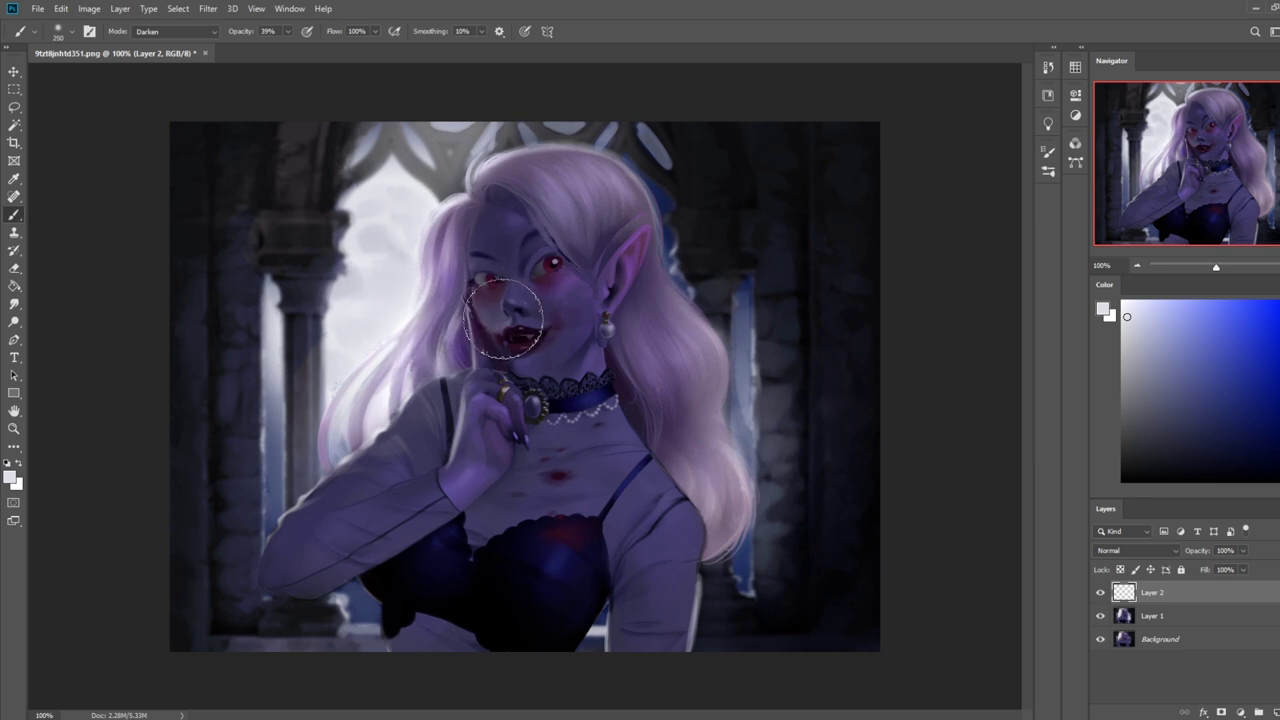
pyautogui.press('[')
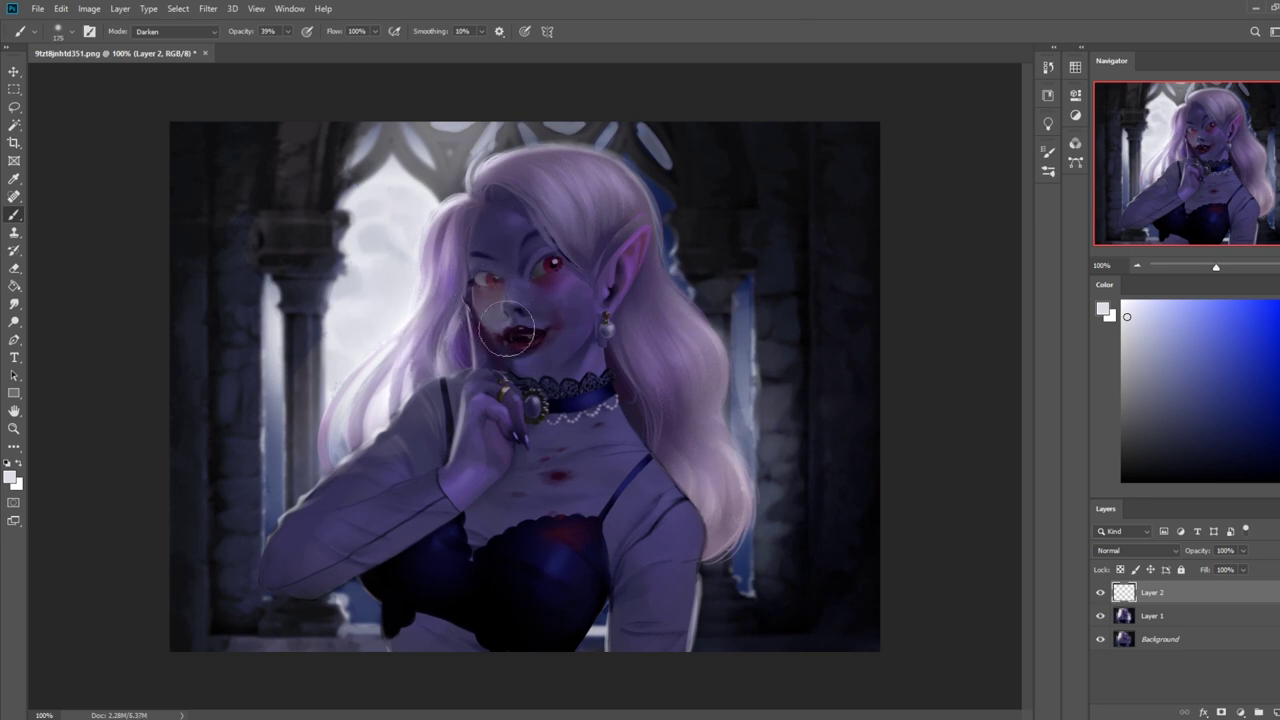
# - Build up the pale moonlight around the window-side eye, nose bridge and cheek, reducing the brush to 50 px
pyautogui.press(']')
pyautogui.press(']')
pyautogui.press('[')
pyautogui.press('[')
pyautogui.press('[')
pyautogui.press('[')
pyautogui.press('[')
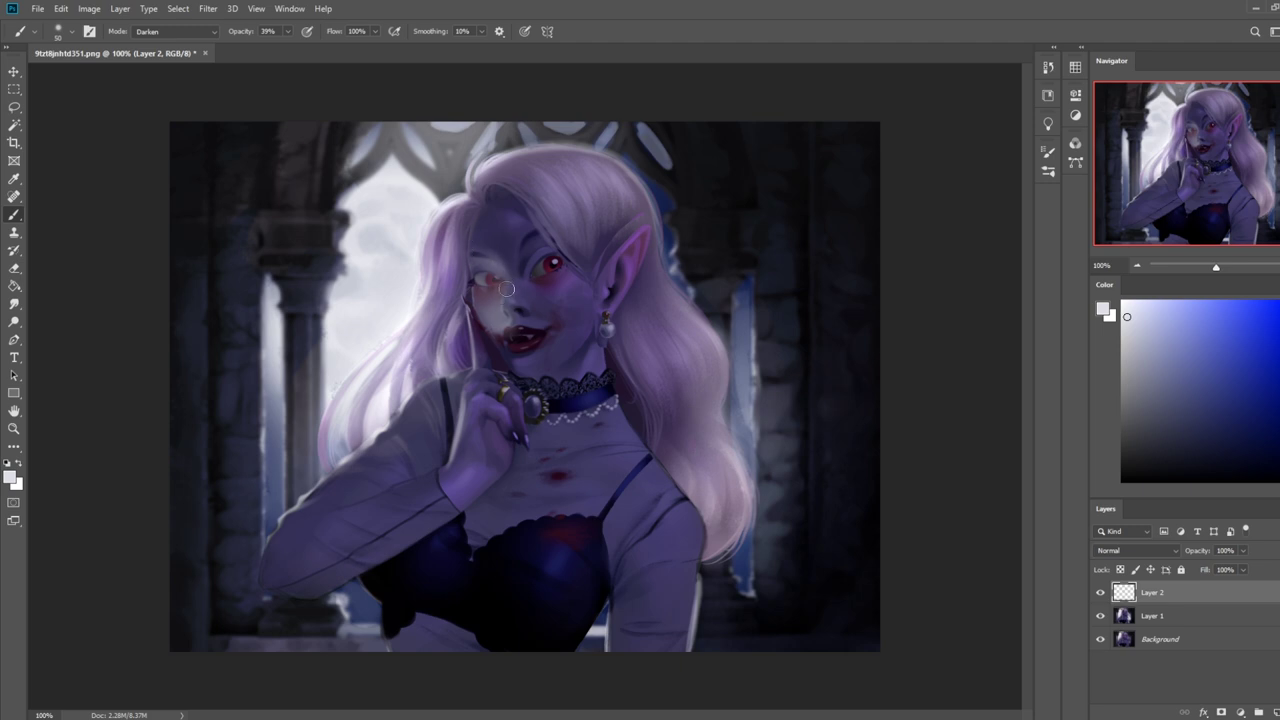
# - Erase excess moonlight on Layer 2 around the lips, nose and window-side eye with a 20 px eraser
pyautogui.press('e')
pyautogui.rightClick(573, 247)
pyautogui.press('Escape')
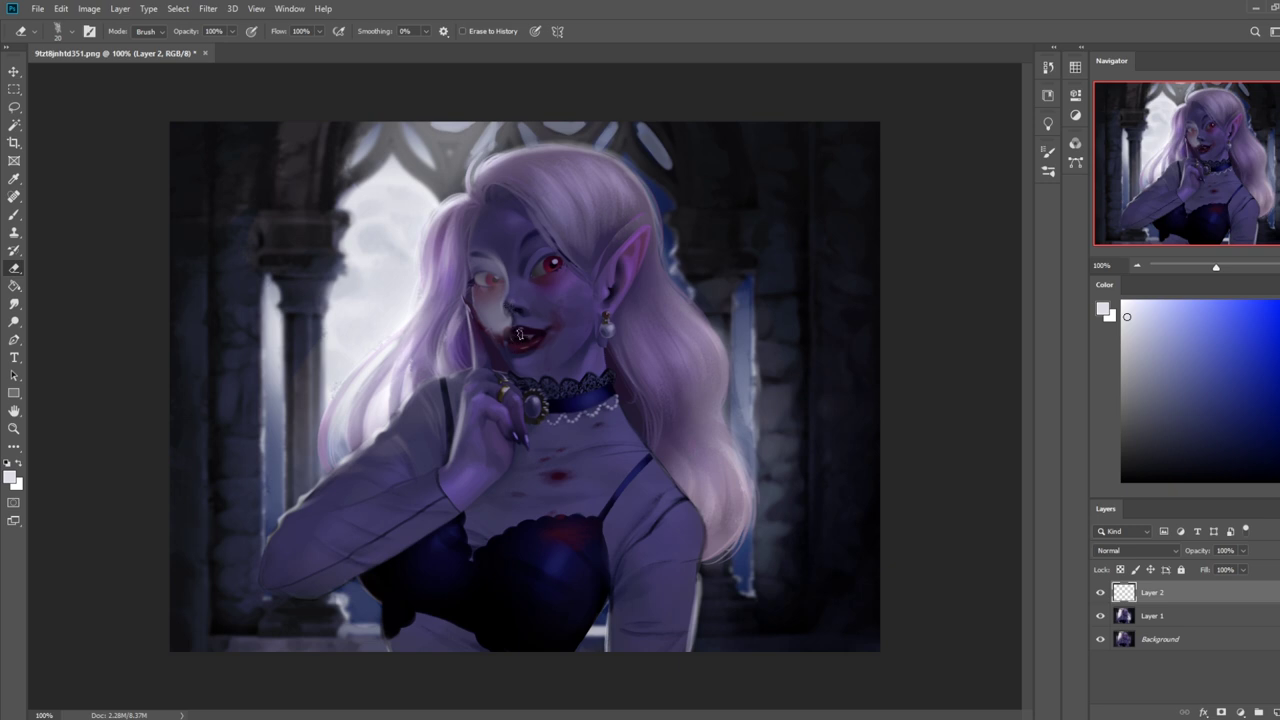
pyautogui.moveTo(480, 278); pyautogui.dragTo(482, 279)
pyautogui.hotkey('ctrl', '-')
pyautogui.hotkey('ctrl', '-')
pyautogui.hotkey('ctrl', '+')
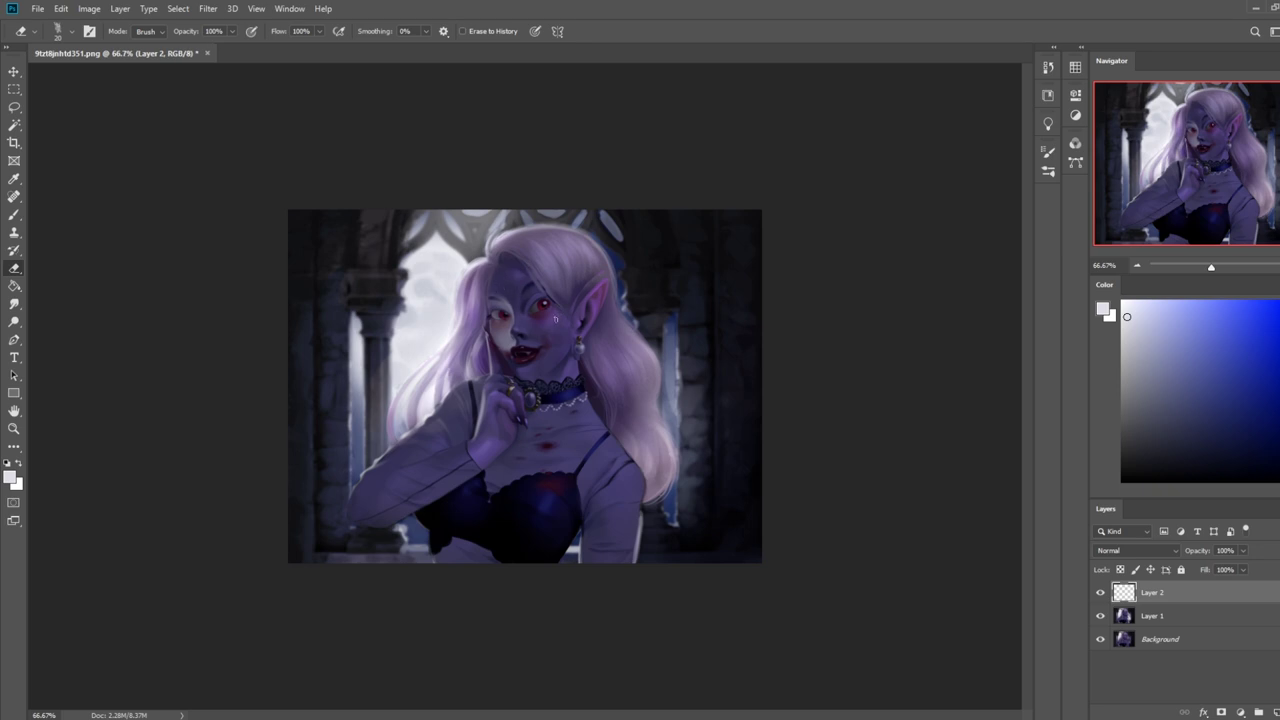
# - Switch to another eraser brush, reduce it to 15 px, and erase the moonlight covering the window-side eye
pyautogui.rightClick(555, 318)
pyautogui.click(587, 379)
pyautogui.click(937, 261)
pyautogui.press('[')
pyautogui.press('[')
pyautogui.press('[')
pyautogui.press('[')
pyautogui.press('[')
pyautogui.press('[')
pyautogui.press('[')
pyautogui.press('[')
pyautogui.press('[')
pyautogui.press('[')
pyautogui.press('[')
pyautogui.hotkey('ctrl', '+')
pyautogui.hotkey('ctrl', '+')
pyautogui.hotkey('ctrl', '+')
pyautogui.hotkey('ctrl', '+')
pyautogui.moveTo(600, 177)
pyautogui.mouseDown()
pyautogui.moveTo(670, 429)
pyautogui.moveTo(658, 443)
pyautogui.mouseUp()
pyautogui.moveTo(496, 322); pyautogui.dragTo(497, 340)
pyautogui.press('[')
pyautogui.press('[')
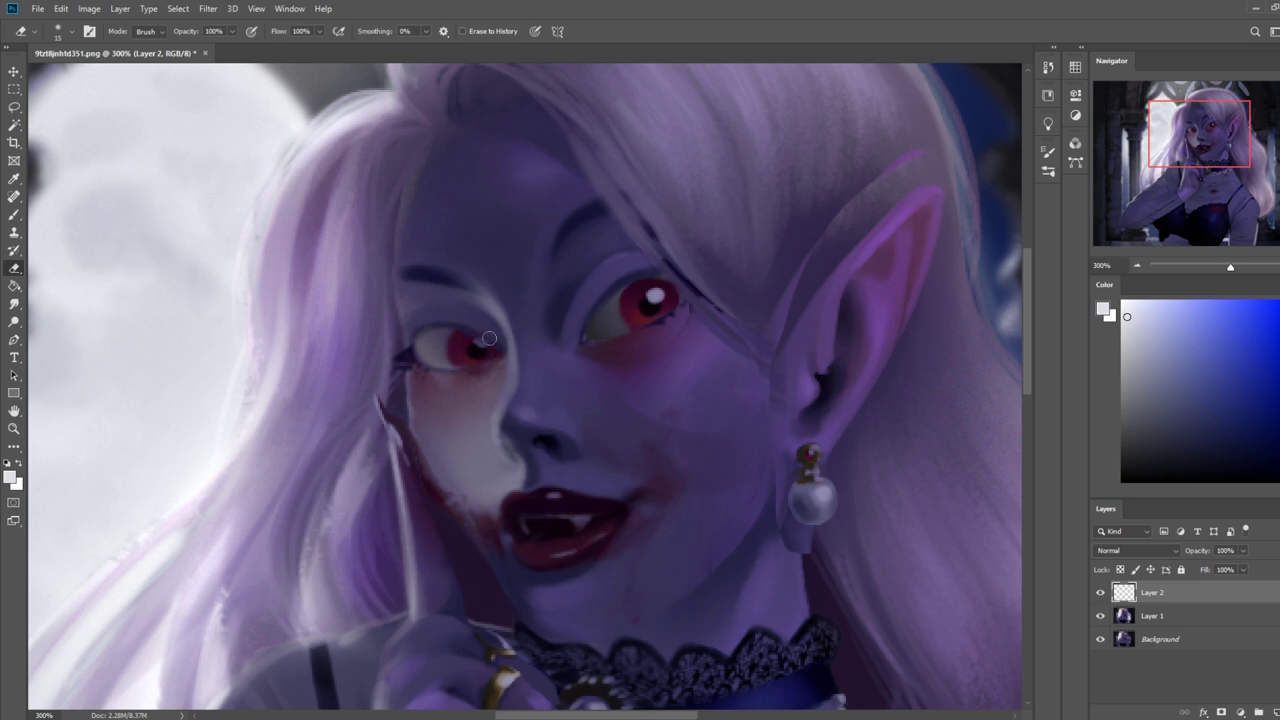
# - Erase the excess moonlight on Layer 2 at the inner corner of the window-side eye, enlarging the eraser to 40 px to soften around it
pyautogui.press(']')
pyautogui.press(']')
pyautogui.press(']')
pyautogui.press(']')
pyautogui.moveTo(477, 330); pyautogui.dragTo(490, 359)
pyautogui.press(']')
pyautogui.press(']')
pyautogui.press(']')
pyautogui.press(']')
pyautogui.press(']')
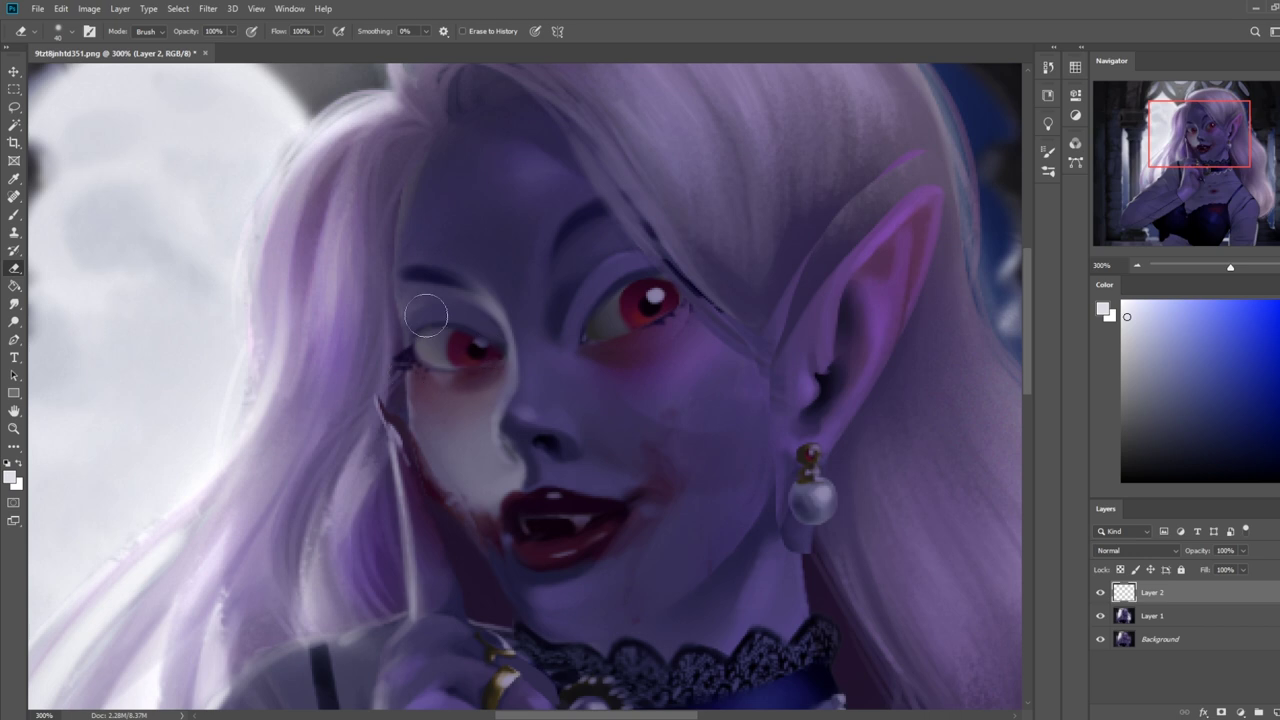
pyautogui.press('[')
pyautogui.press('[')
pyautogui.press('[')
pyautogui.press('[')
pyautogui.press(']')
pyautogui.press(']')
pyautogui.press(']')
# - Brush pale moonlight along the window-side edge of the lower lip and trim it with a 10 px eraser
pyautogui.press('b')
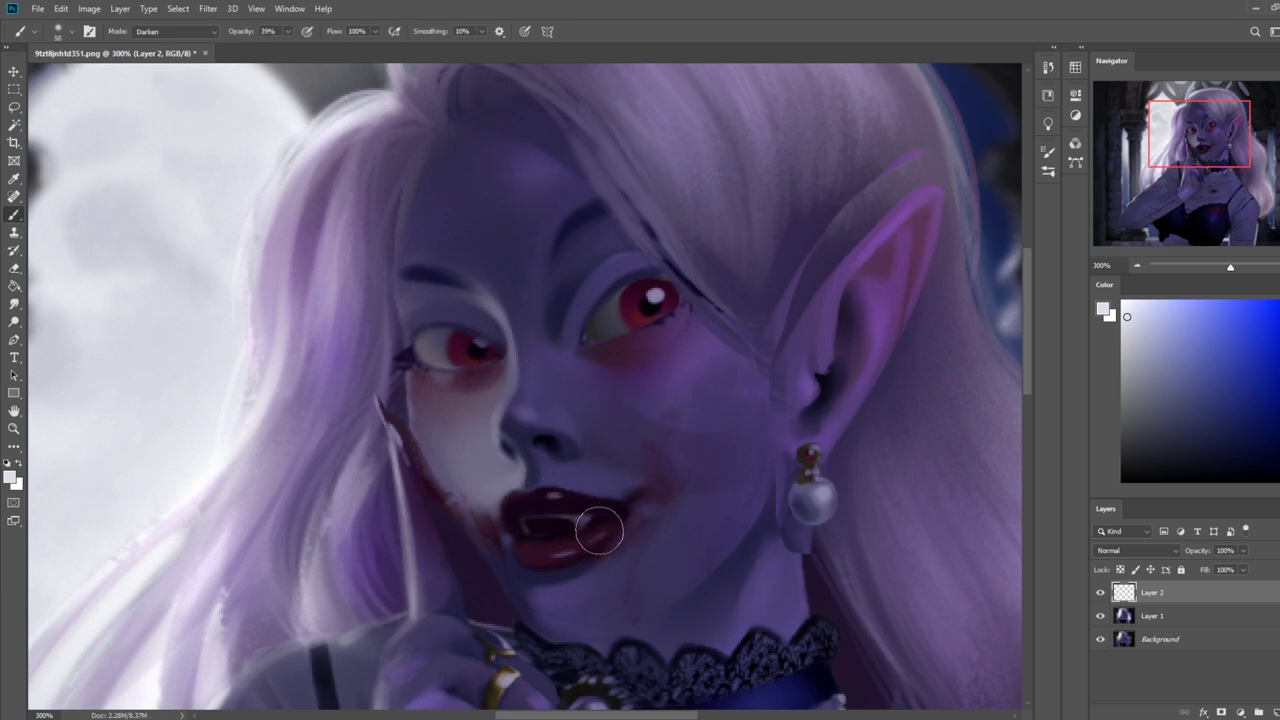
pyautogui.press('[')
pyautogui.press('[')
pyautogui.press('[')
pyautogui.press('e')
pyautogui.press('[')
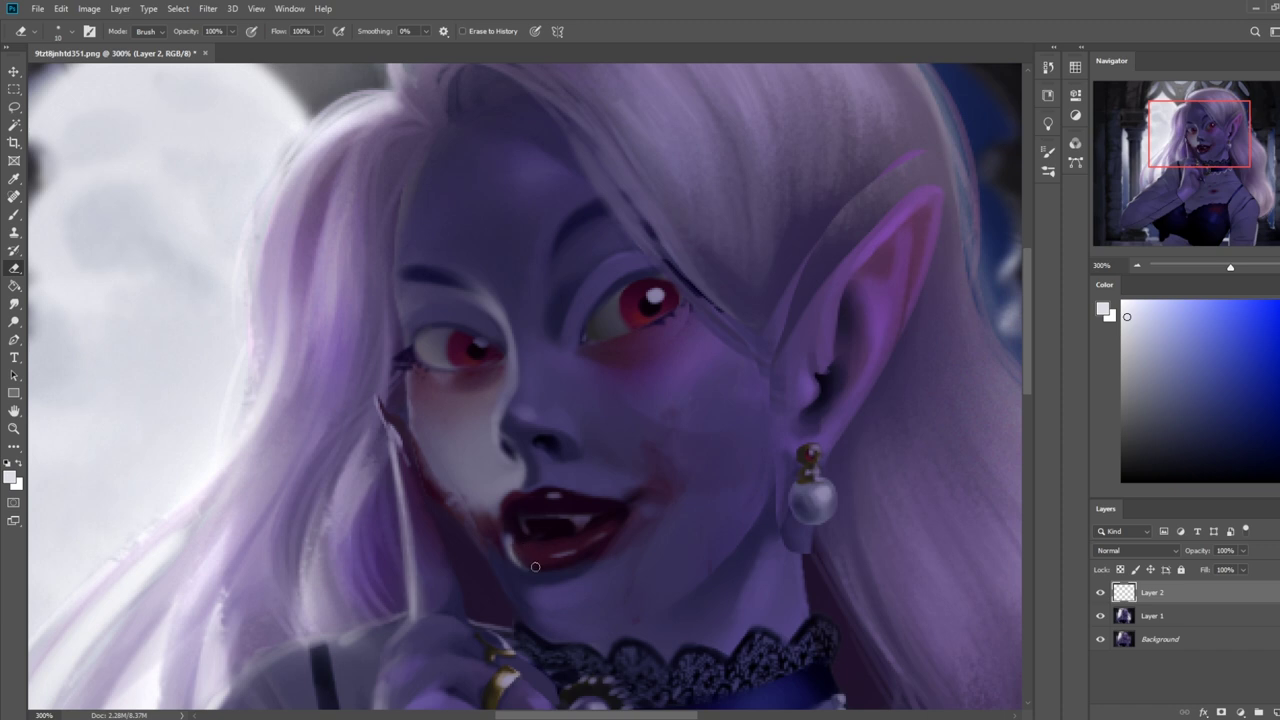
pyautogui.hotkey('ctrl', '-')
pyautogui.hotkey('ctrl', '-')
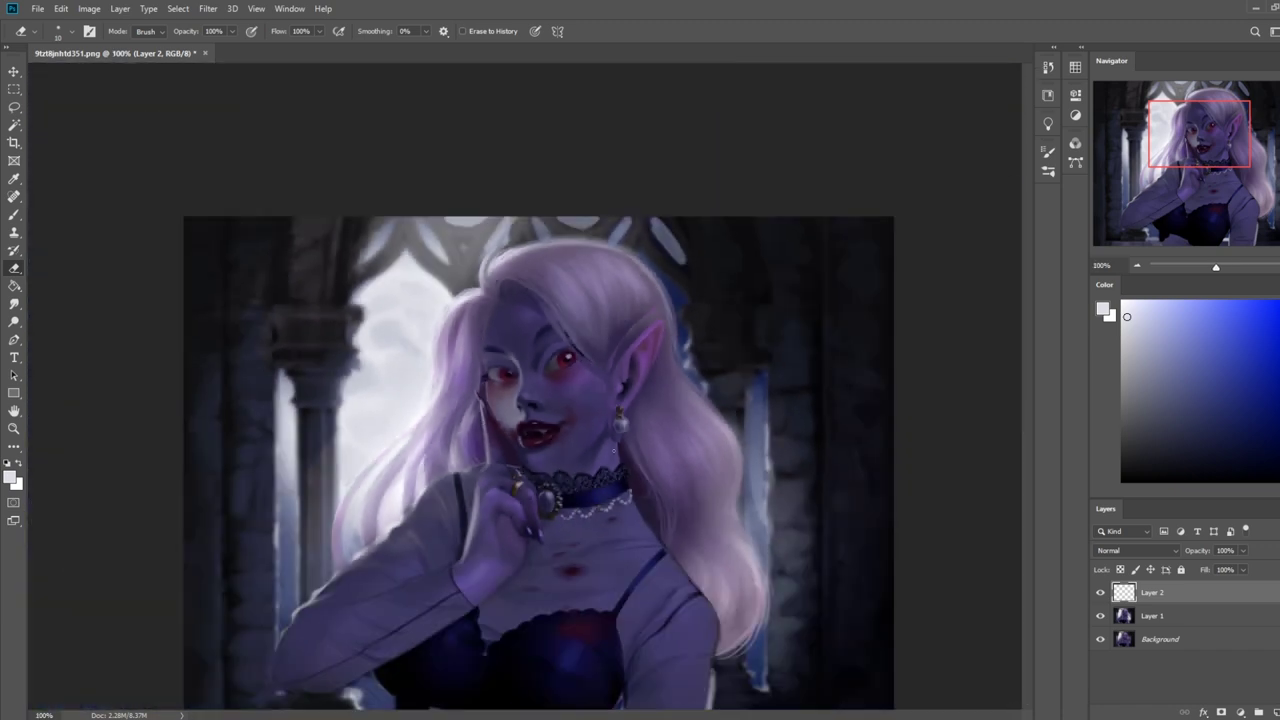
# - Refine the pale moonlit highlight around the woman's mouth on Layer 2 by alternately painting and erasing
pyautogui.press('b')
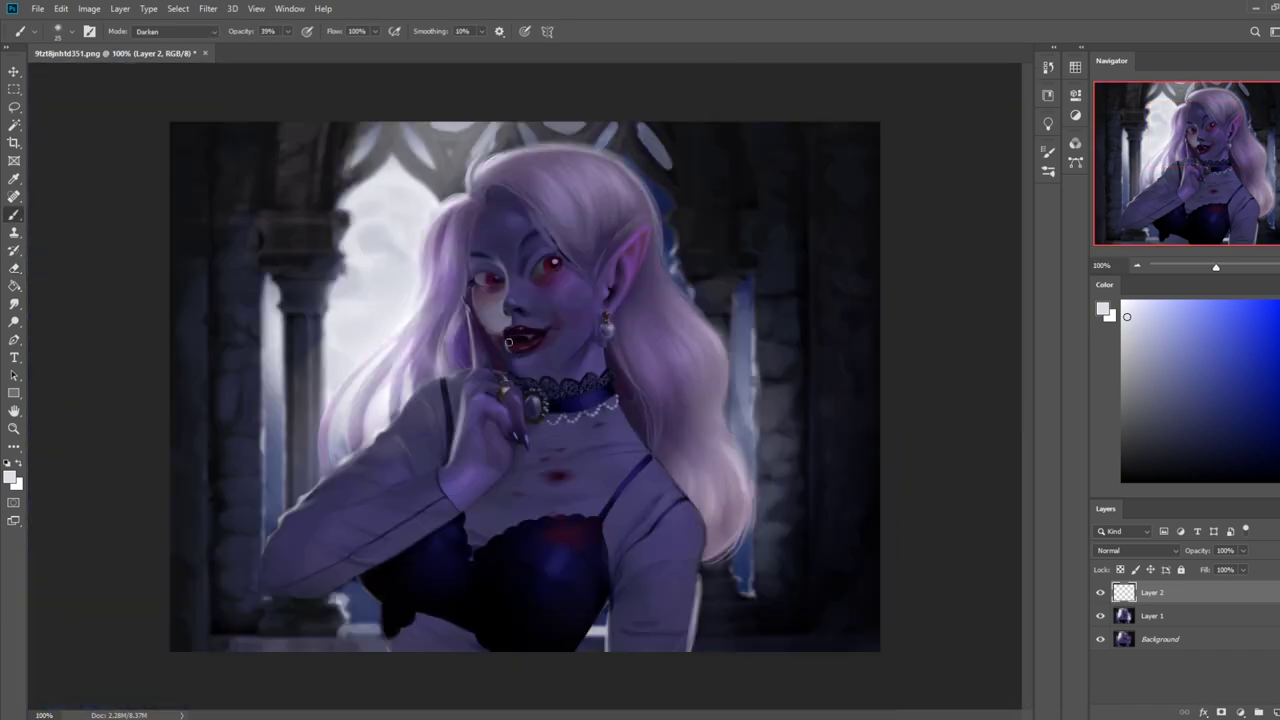
pyautogui.press('e')
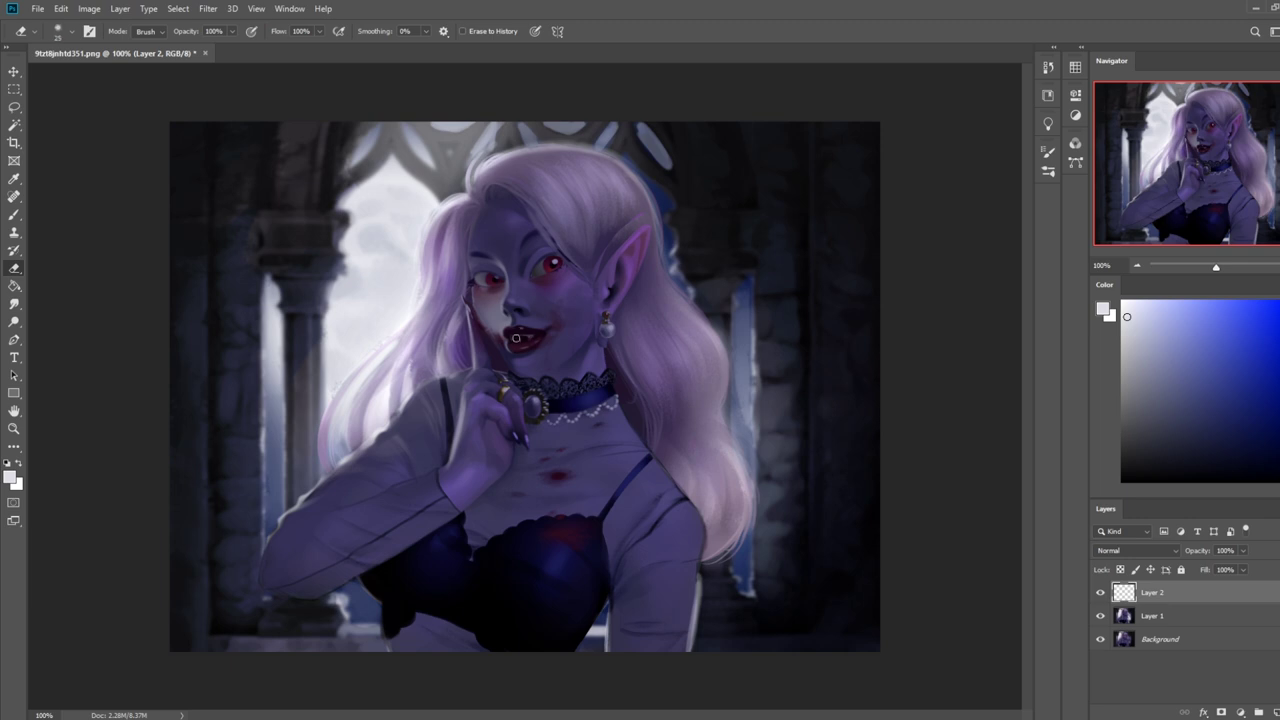
pyautogui.press('b')
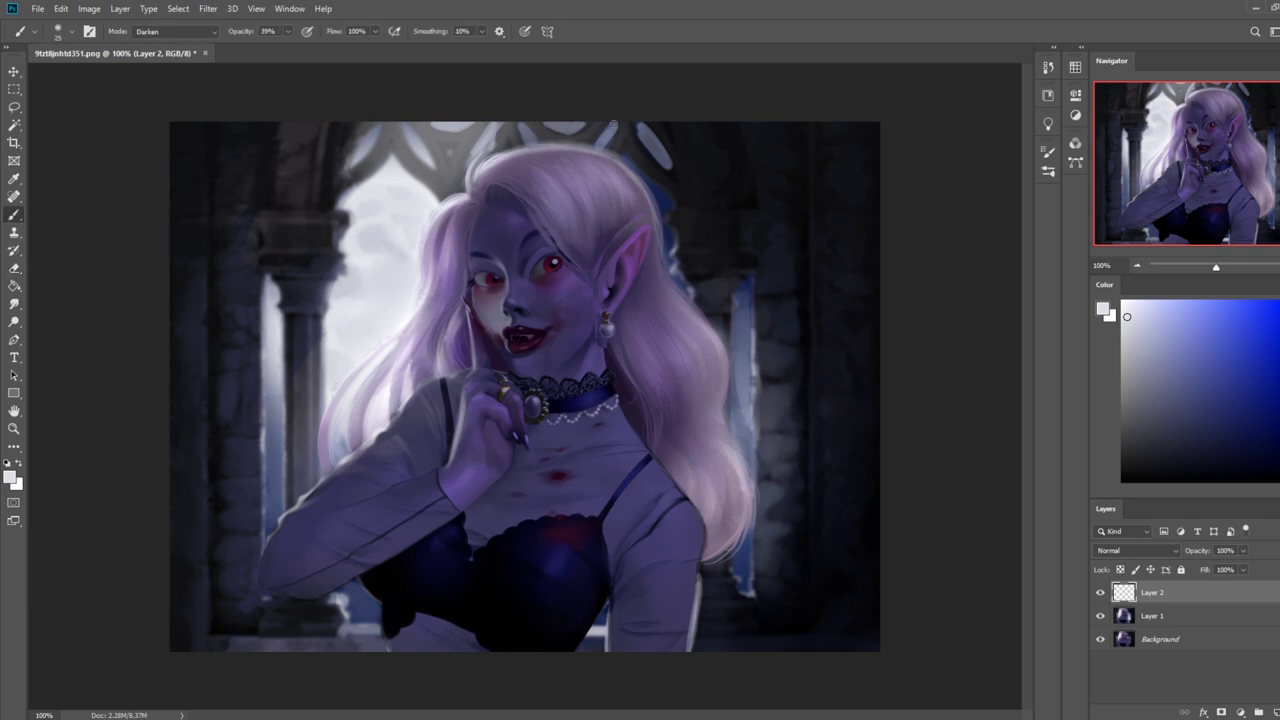
# - Sample the purple skin and dark shadow tones, touch up around the eye beside the ear, and compare with Layer 2 hidden
pyautogui.keyDown('alt'); pyautogui.click(568, 286); pyautogui.keyUp('alt')
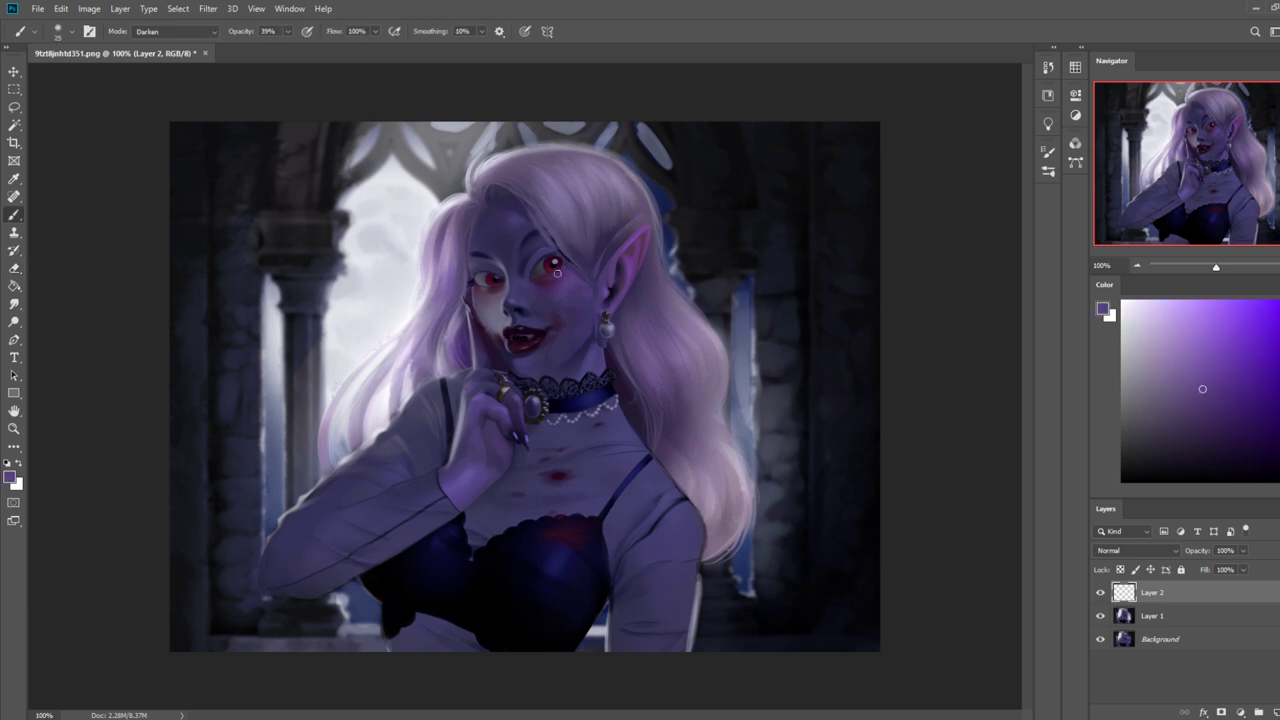
pyautogui.press('ctrl')
pyautogui.keyDown('alt'); pyautogui.click(544, 283); pyautogui.keyUp('alt')
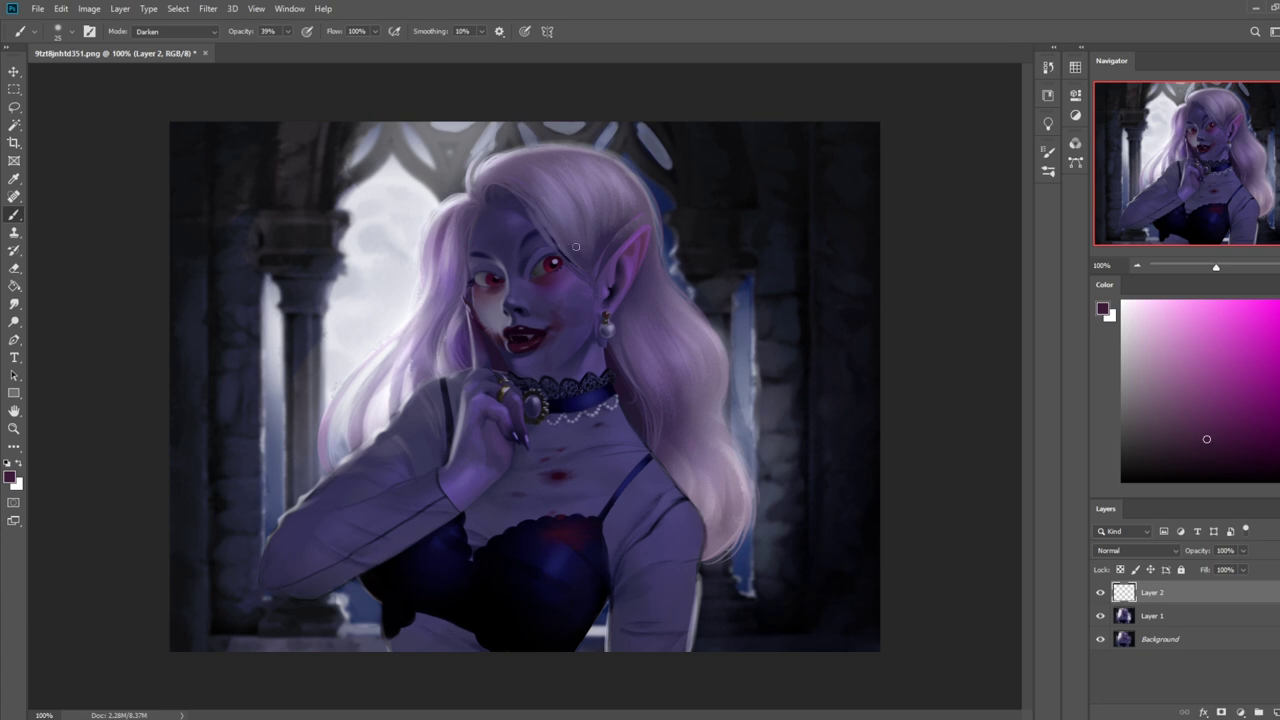
pyautogui.click(1100, 593)
pyautogui.click(1100, 593)
# - Strengthen the face highlight by duplicating Layer 2 twice and merging both copies back into one layer
pyautogui.click(19, 318)
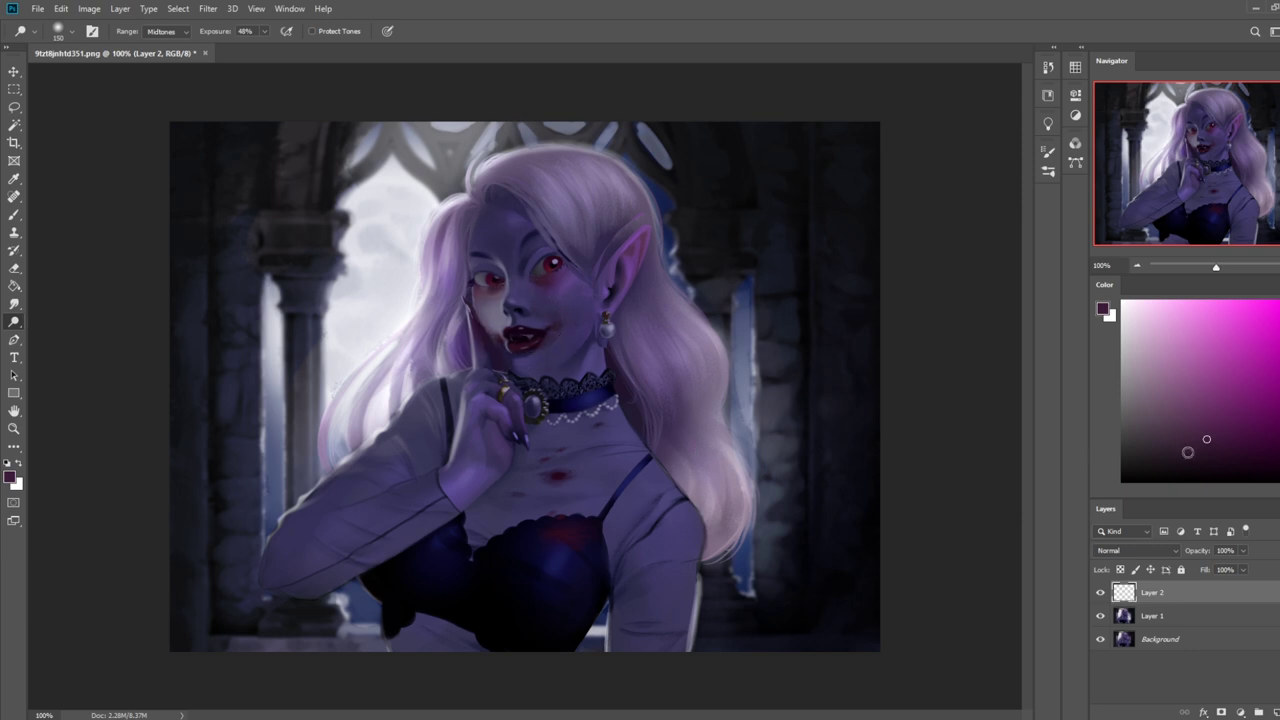
pyautogui.hotkey('ctrl', 'j')
pyautogui.hotkey('ctrl', 'j')
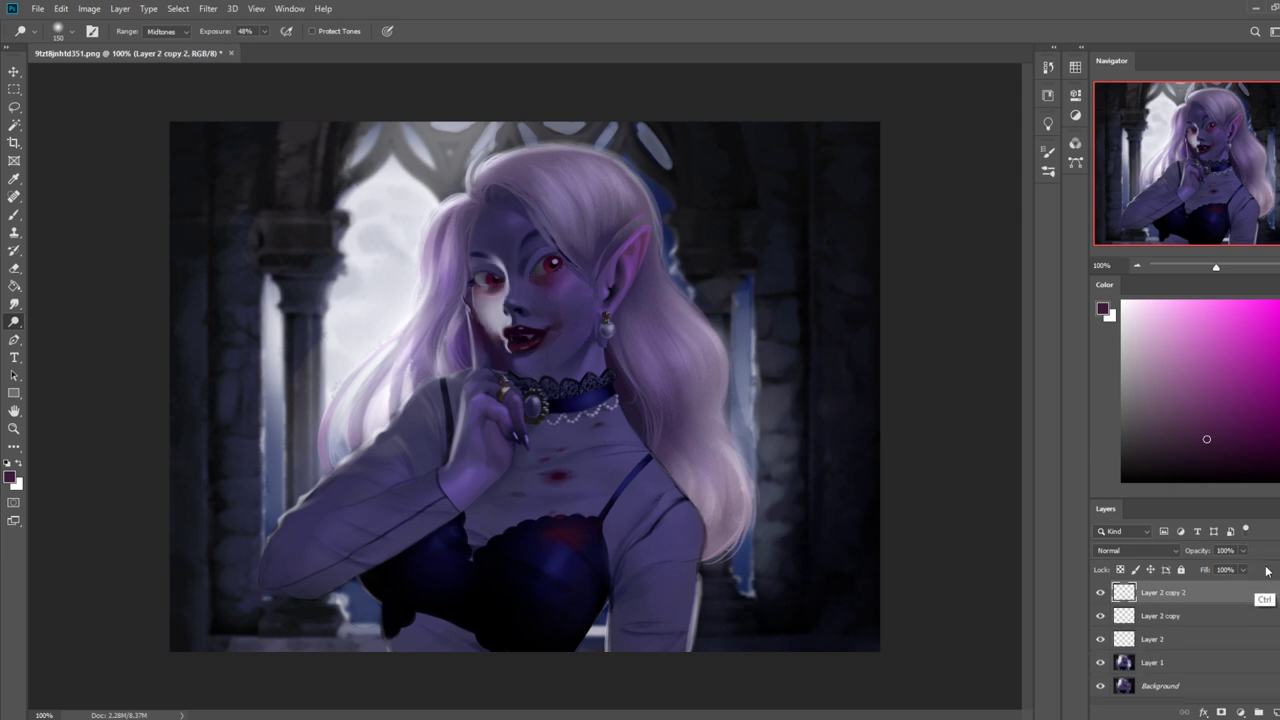
pyautogui.rightClick(1210, 599)
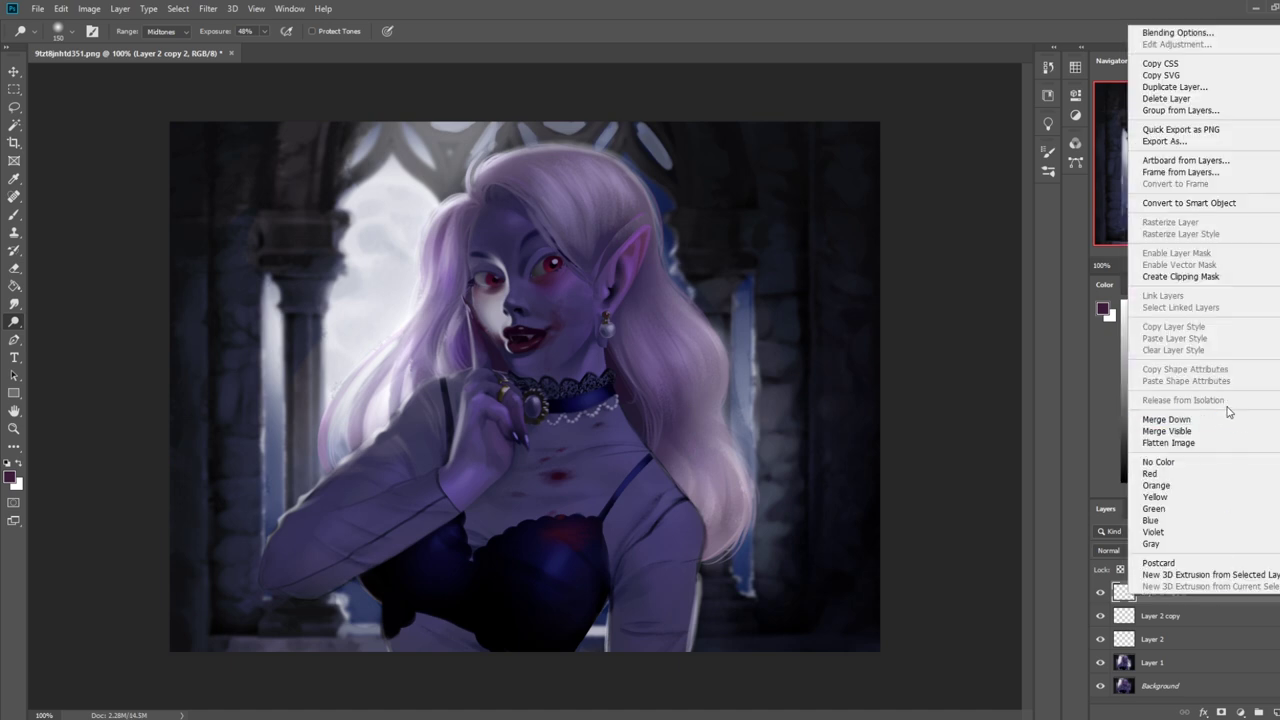
pyautogui.click(1166, 414)
pyautogui.rightClick(1160, 593)
pyautogui.click(1168, 415)
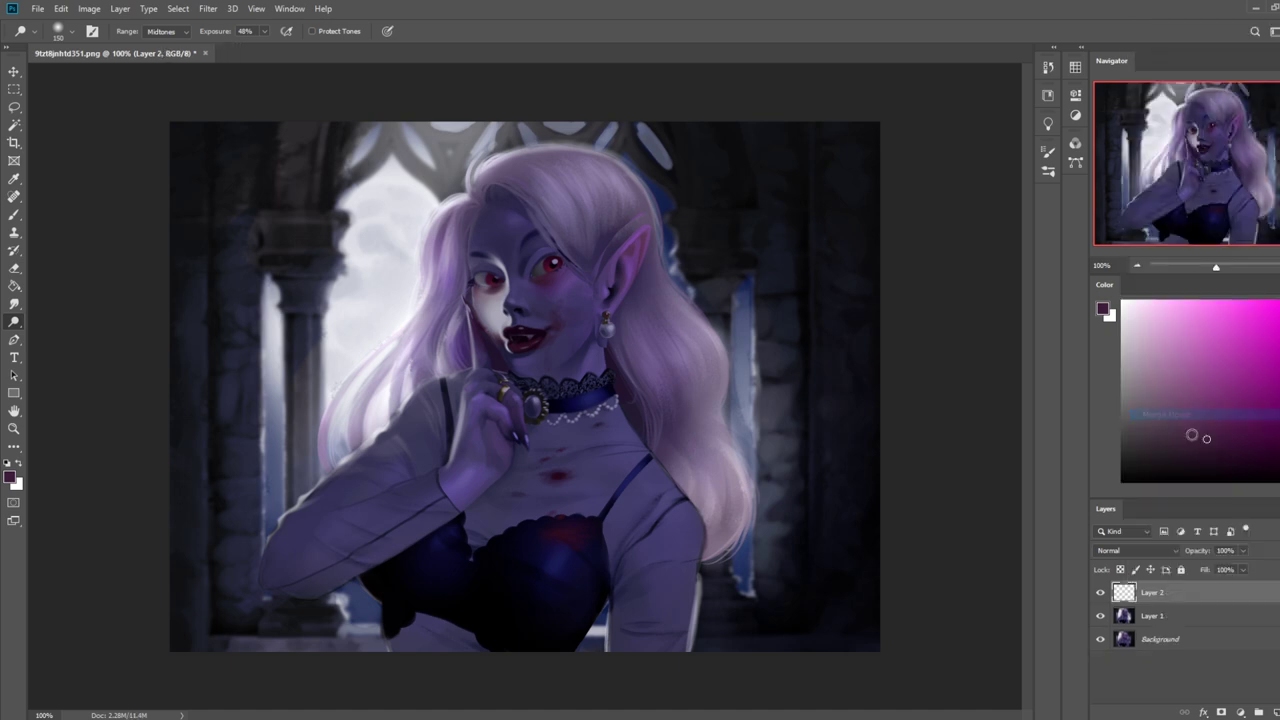
# - Soften the strengthened highlight on the face with a 200 px eraser
pyautogui.hotkey('ctrl', '-')
pyautogui.hotkey('ctrl', '-')
pyautogui.press('e')
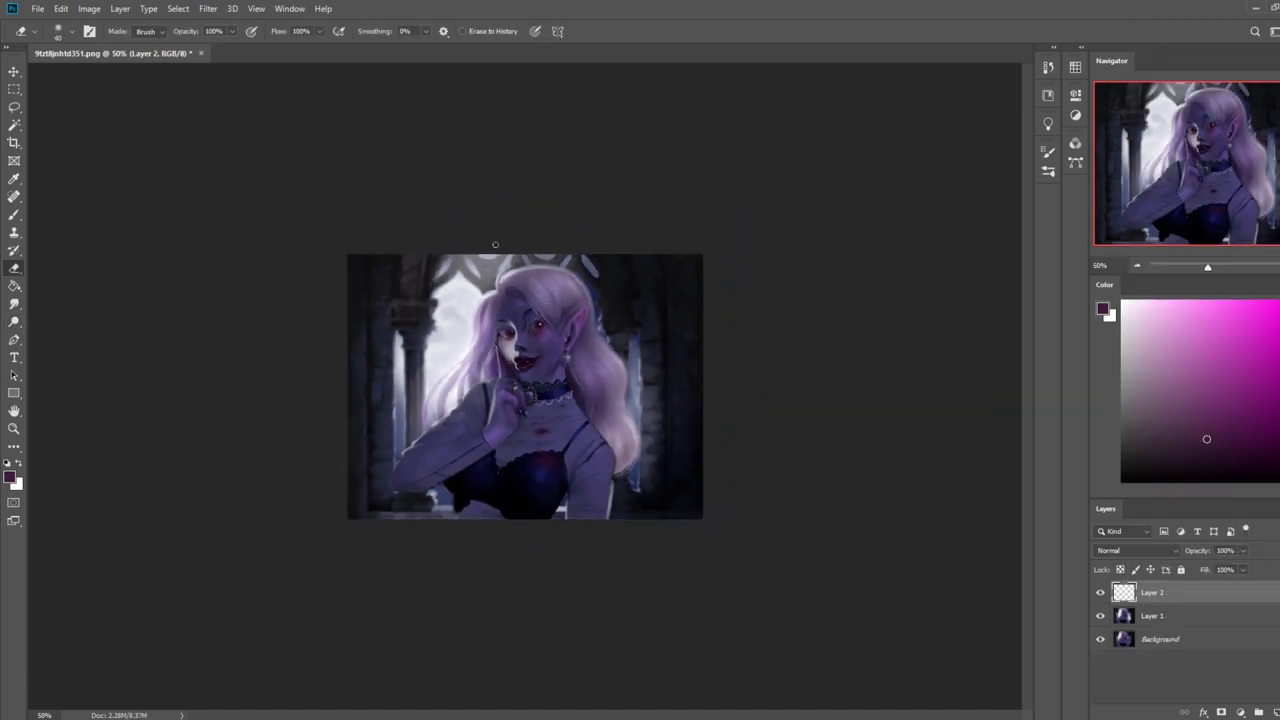
pyautogui.press(']')
pyautogui.press(']')
pyautogui.press(']')
pyautogui.press(']')
pyautogui.press('ctrl')
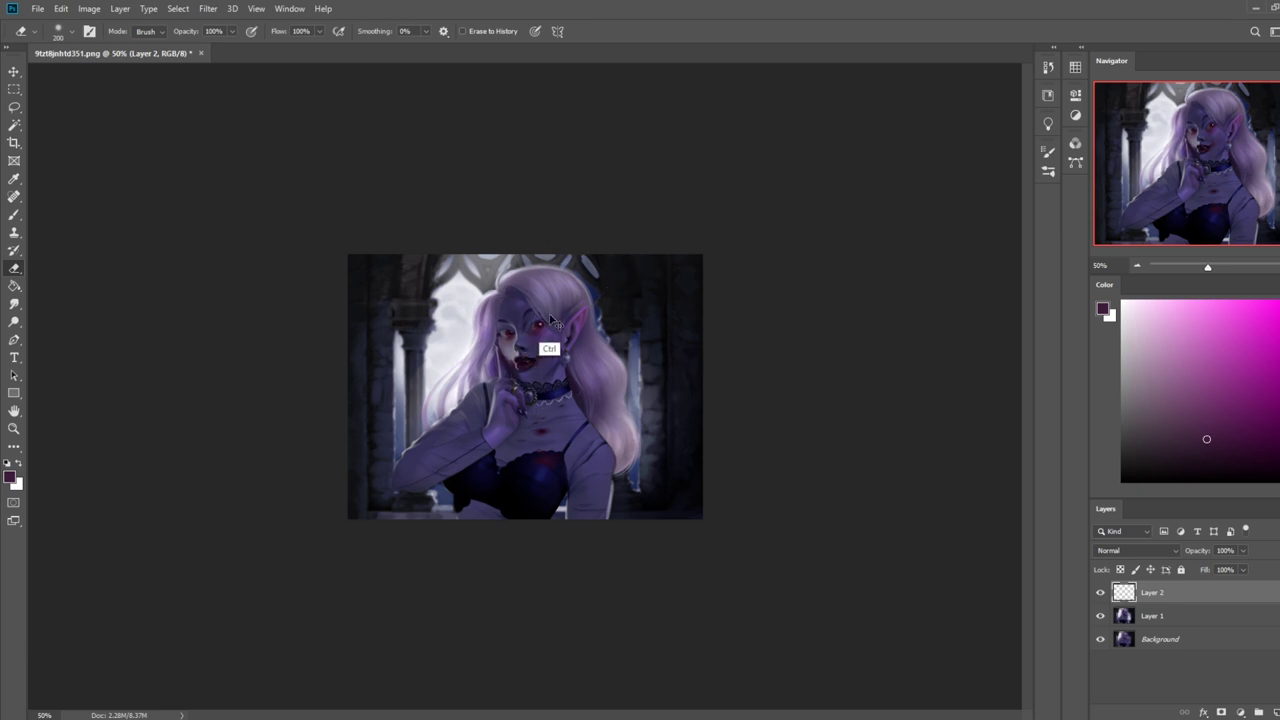
# - Undo the last erasure and trim the edges of the face highlight with a smaller eraser
pyautogui.press('[')
pyautogui.press('[')
pyautogui.hotkey('ctrl', 'z')
pyautogui.press('[')
pyautogui.hotkey('ctrl', '+')
pyautogui.hotkey('ctrl', '+')
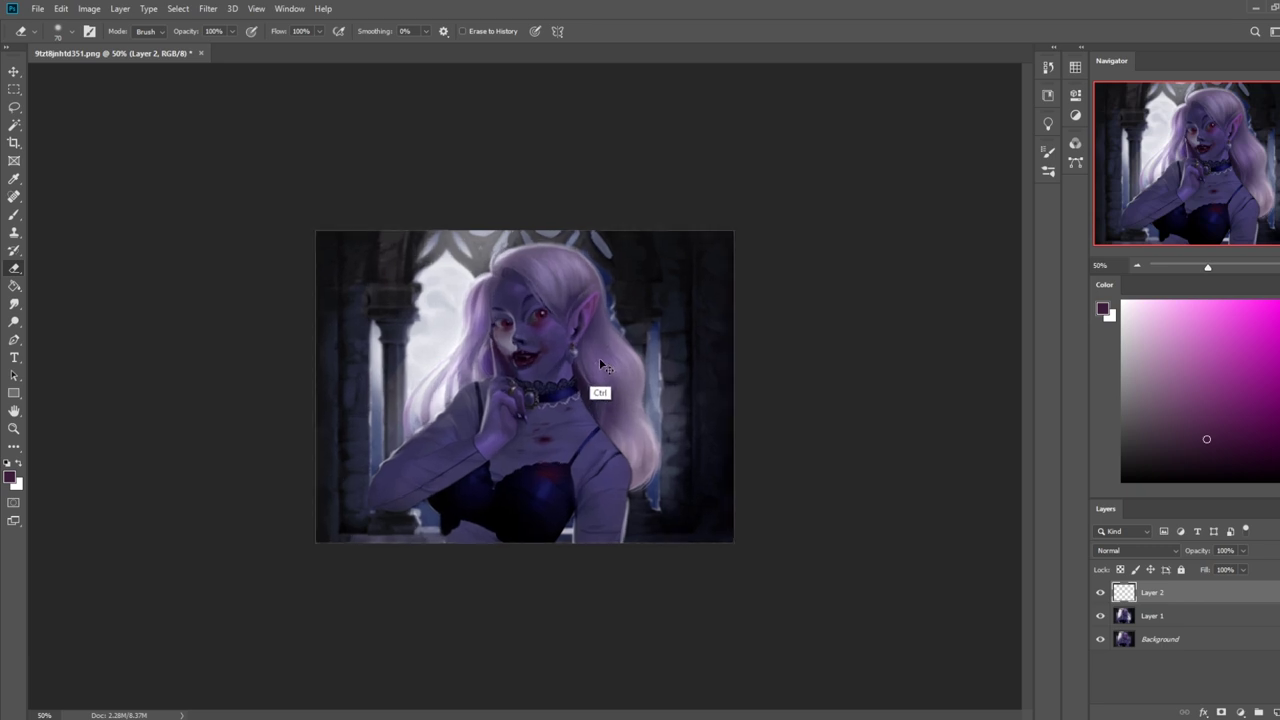
pyautogui.press('[')
pyautogui.press('[')
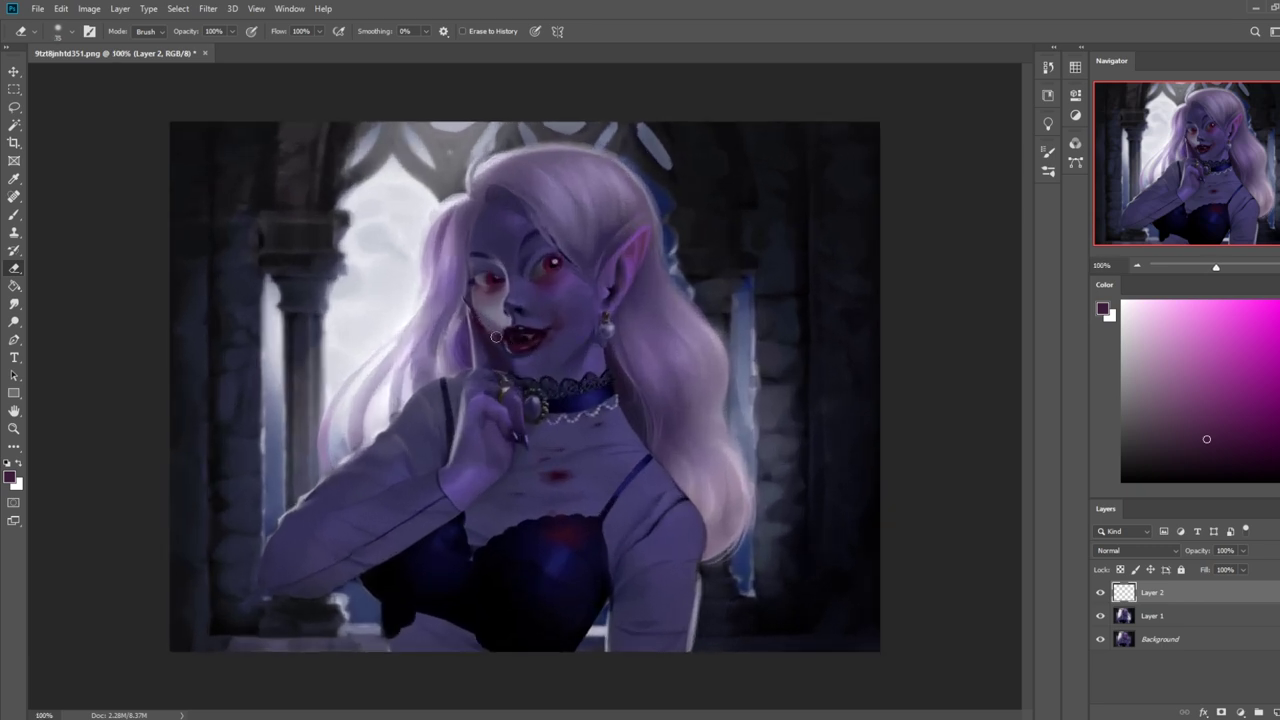
# - Sample the pale window light and a greyish purple from the hand, and touch up the highlights around the mouth
pyautogui.press('b')
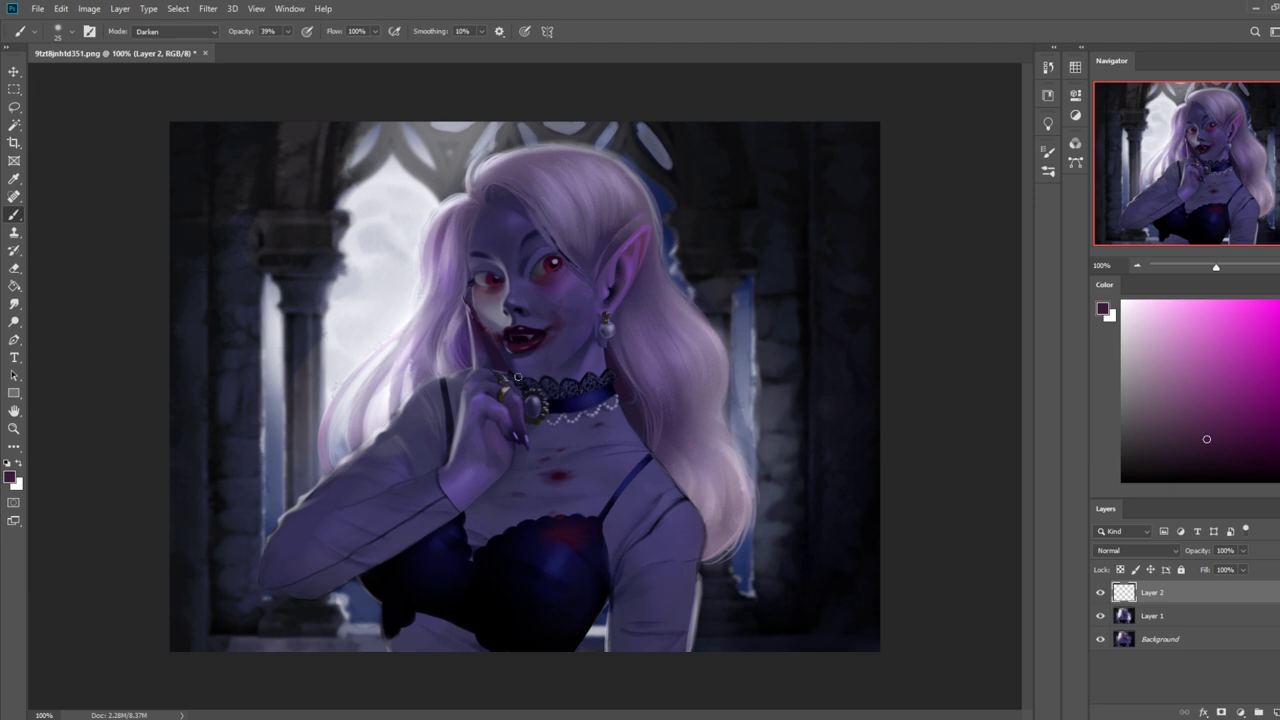
pyautogui.keyDown('alt'); pyautogui.click(405, 312); pyautogui.keyUp('alt')
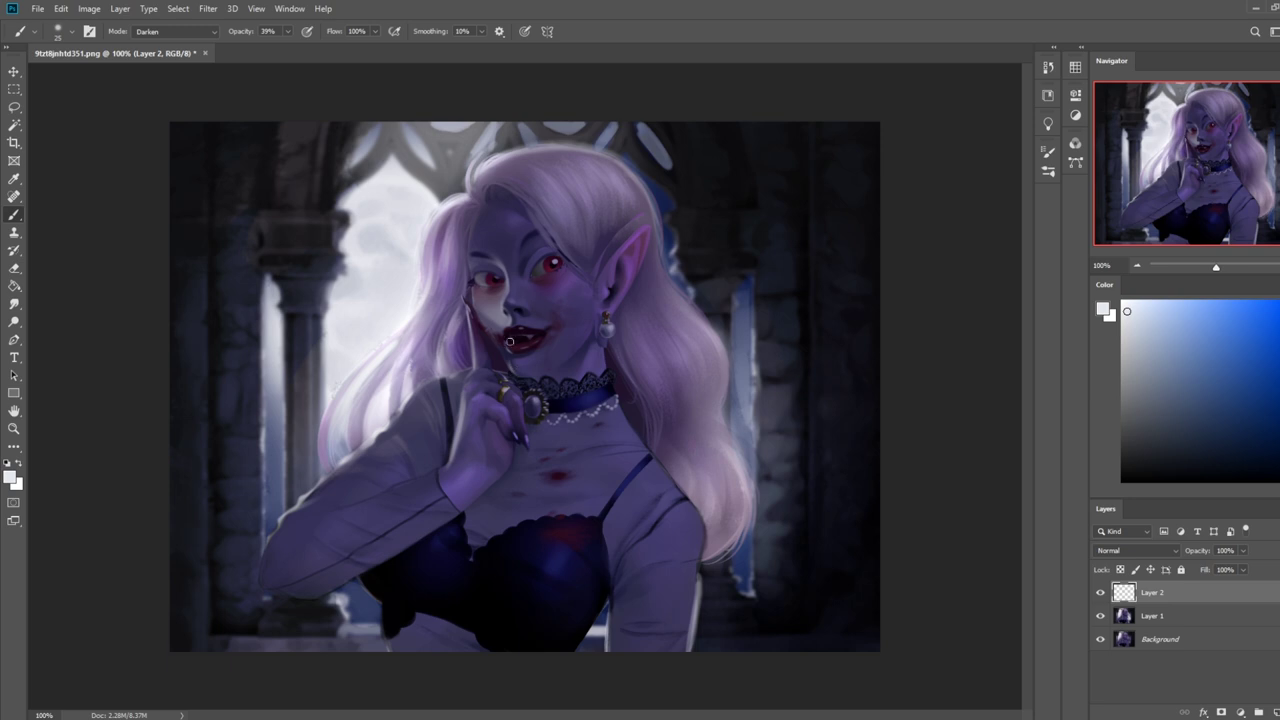
pyautogui.keyDown('alt'); pyautogui.click(507, 387); pyautogui.keyUp('alt')
pyautogui.press('e')
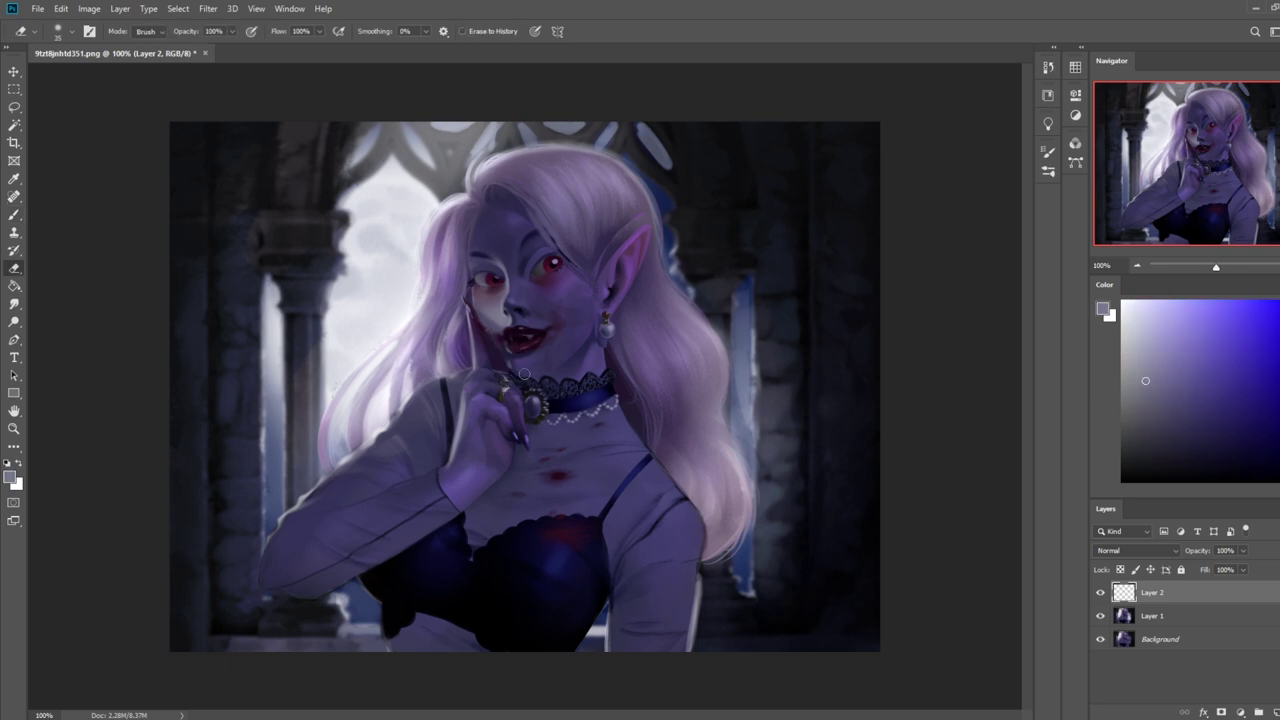
# - Merge Layer 2 with the face highlights down into Layer 1
pyautogui.hotkey('ctrl', '-')
pyautogui.hotkey('ctrl', '-')
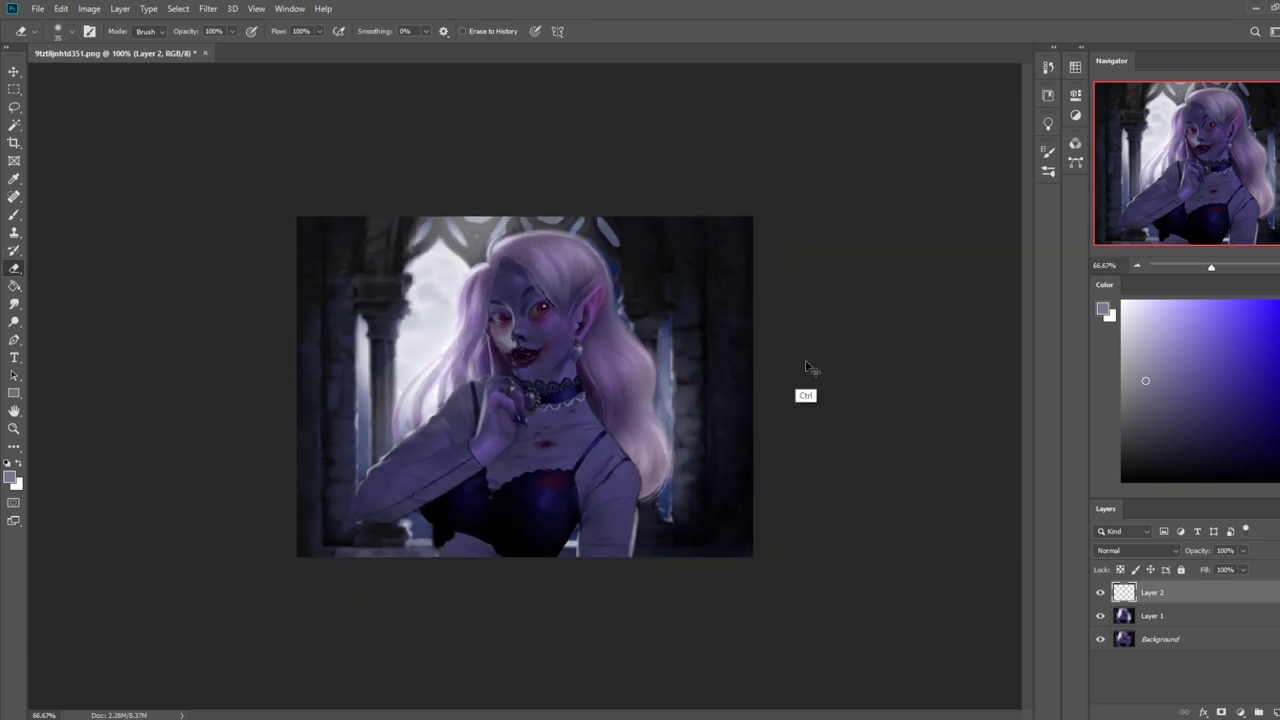
pyautogui.rightClick(1145, 593)
pyautogui.click(1188, 417)
# - Sample the purple skin tone beside the eye and soften the face shading with the Brush and the Smudge tool at 9% strength
pyautogui.keyDown('alt'); pyautogui.click(555, 322); pyautogui.keyUp('alt')
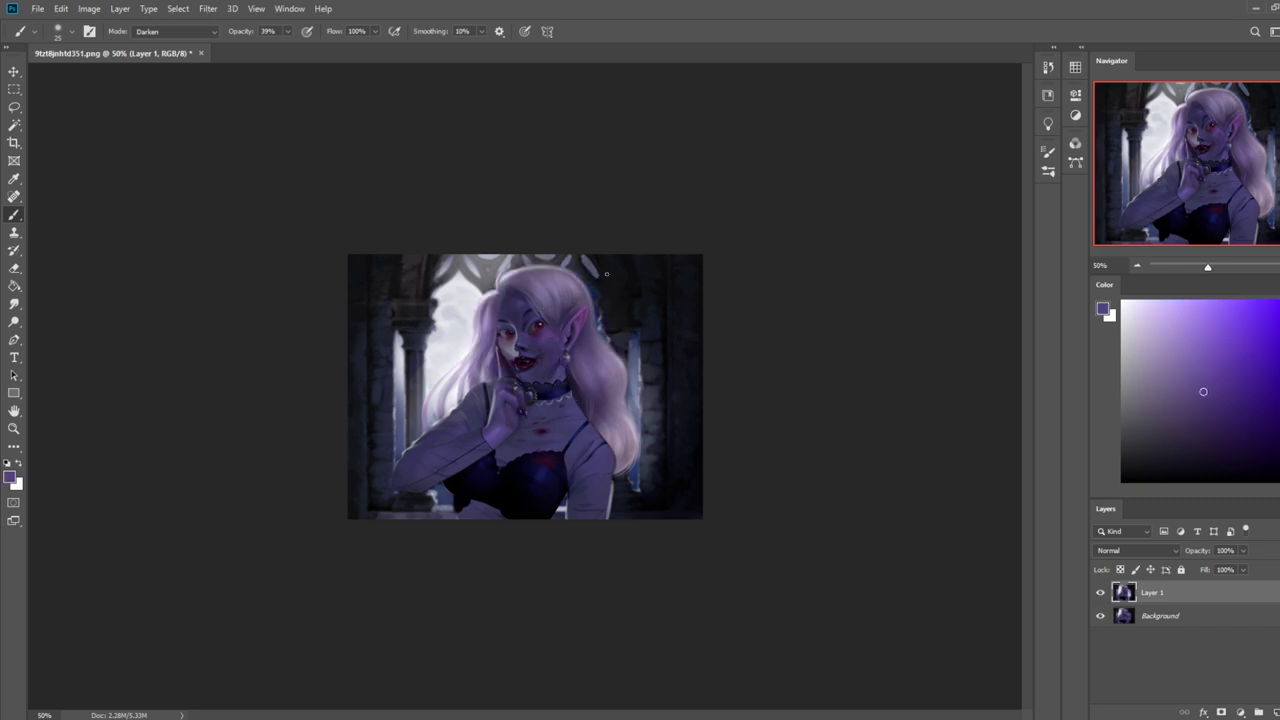
pyautogui.press(']')
pyautogui.press(']')
pyautogui.press(']')
pyautogui.press(']')
pyautogui.press(']')
pyautogui.press(']')
pyautogui.press(']')
pyautogui.press(']')
pyautogui.press(']')
pyautogui.press(']')
pyautogui.press(']')
pyautogui.press(']')
pyautogui.press(']')
pyautogui.press('[')
pyautogui.press('[')
pyautogui.press('[')
pyautogui.press('[')
pyautogui.click(14, 303)
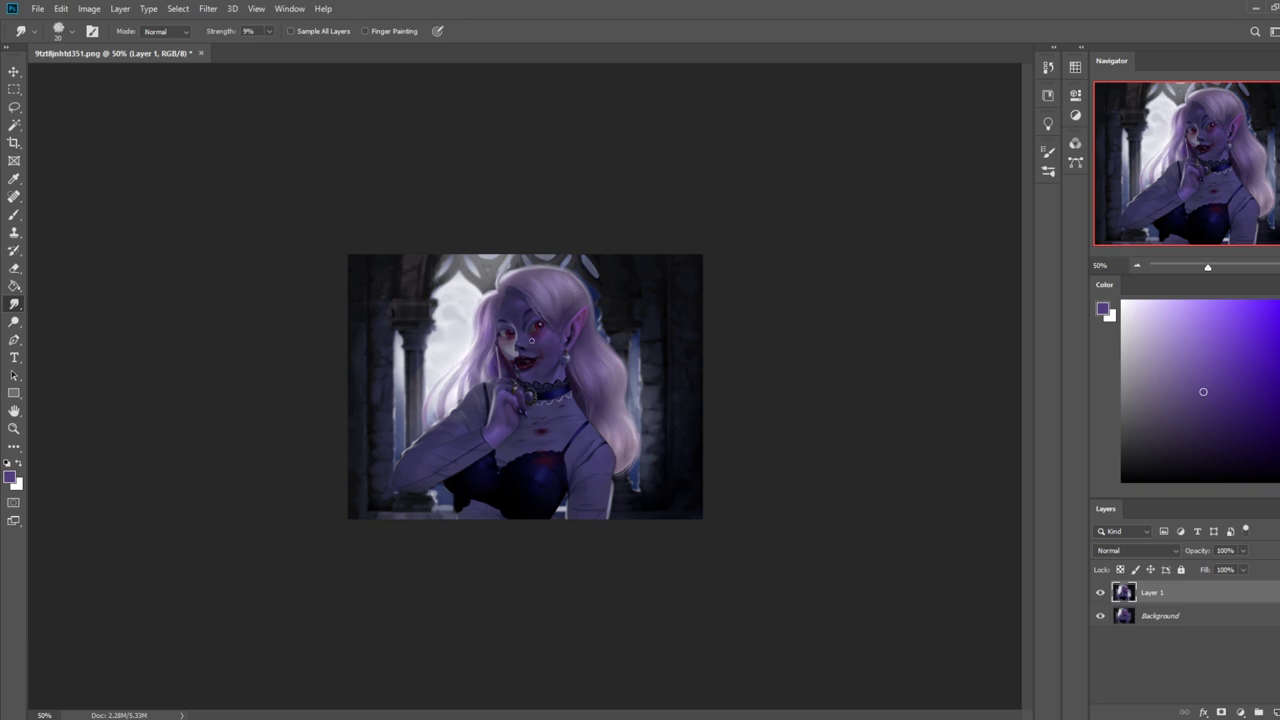
# - Compare the repainted Layer 1 with the original Background by toggling its visibility several times
pyautogui.press('e')
pyautogui.click(1101, 593)
pyautogui.click(1101, 593)
pyautogui.click(1101, 593)
pyautogui.click(1101, 593)
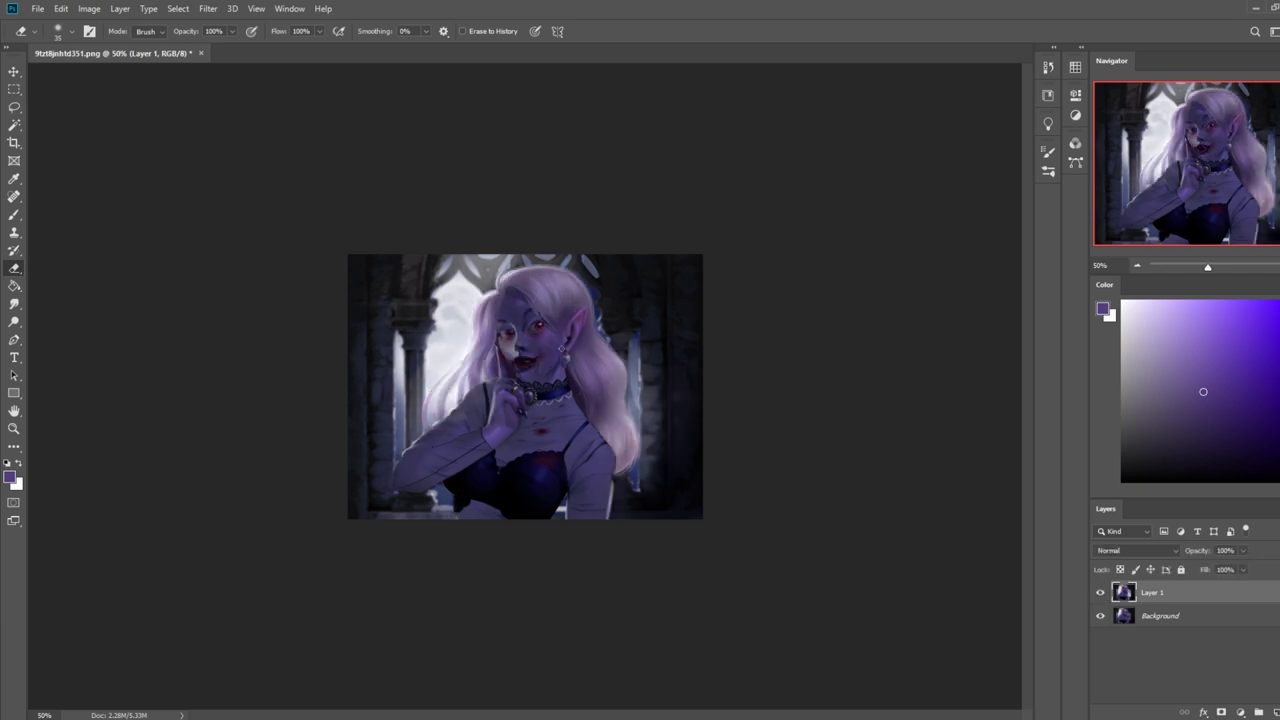
pyautogui.press(']')
pyautogui.press(']')
pyautogui.press(']')
pyautogui.press(']')
pyautogui.press(']')
pyautogui.hotkey('ctrl', ',')
pyautogui.hotkey('ctrl', ',')
pyautogui.hotkey('ctrl', ',')
pyautogui.hotkey('ctrl', ',')
# - Add a new layer above Layer 1, check it hidden and shown, and merge it down
pyautogui.hotkey('ctrl', 'shift', 'alt', 'n')
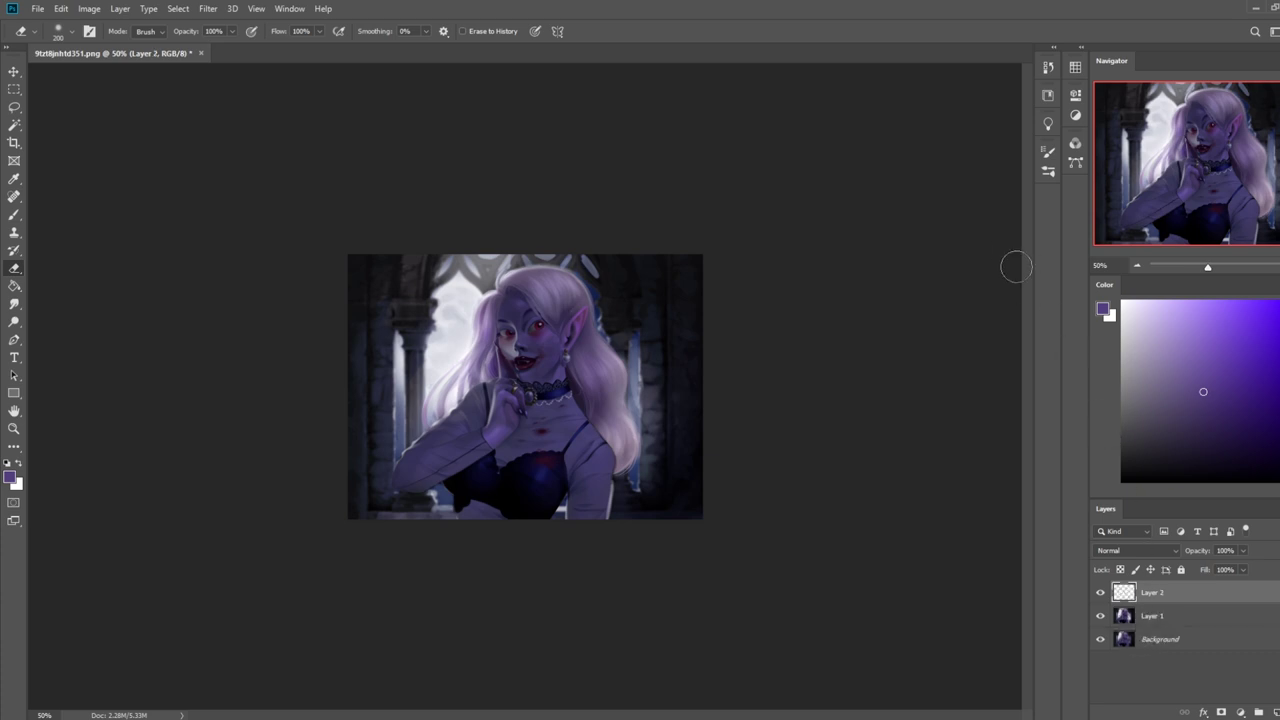
pyautogui.click(1100, 592)
pyautogui.click(1100, 592)
pyautogui.rightClick(1158, 594)
pyautogui.click(1160, 414)
# - Add a new layer and paint both of the woman's eyes golden yellow with the brush at 39% opacity
pyautogui.press('b')
pyautogui.keyDown('alt'); pyautogui.click(512, 358); pyautogui.keyUp('alt')
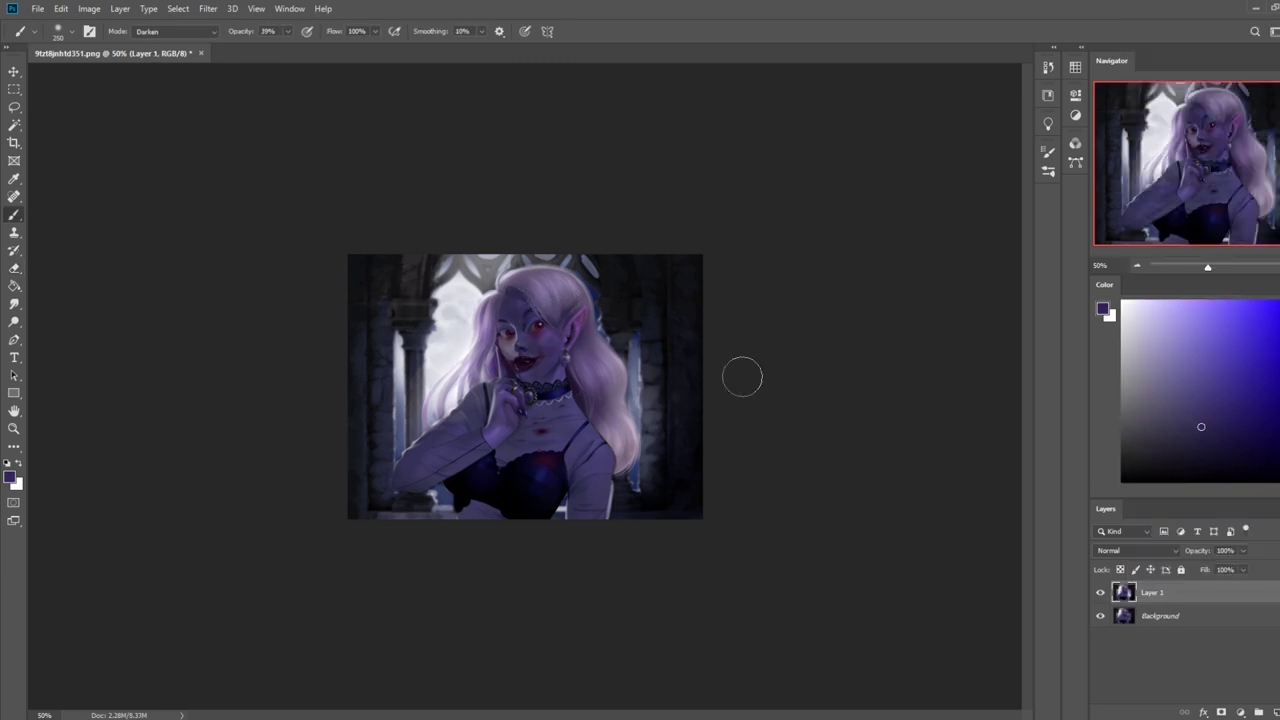
pyautogui.click(1275, 712)
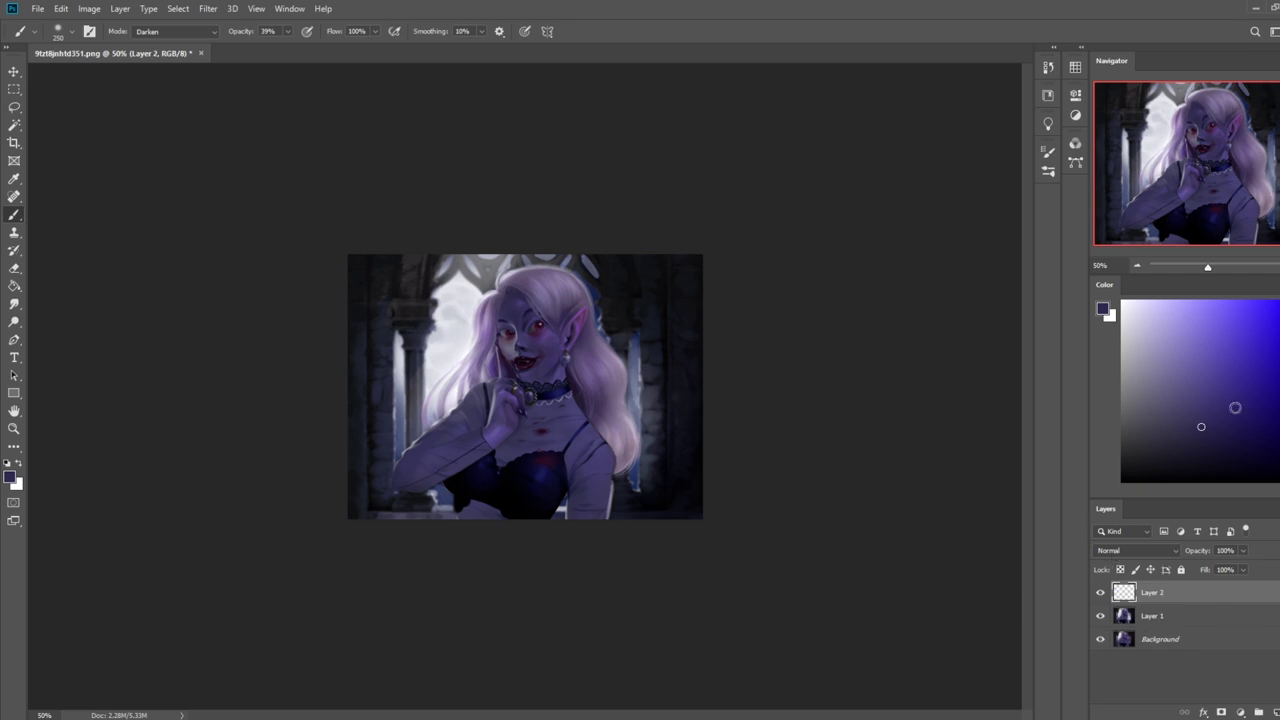
pyautogui.click(1279, 454)
pyautogui.click(1221, 304)
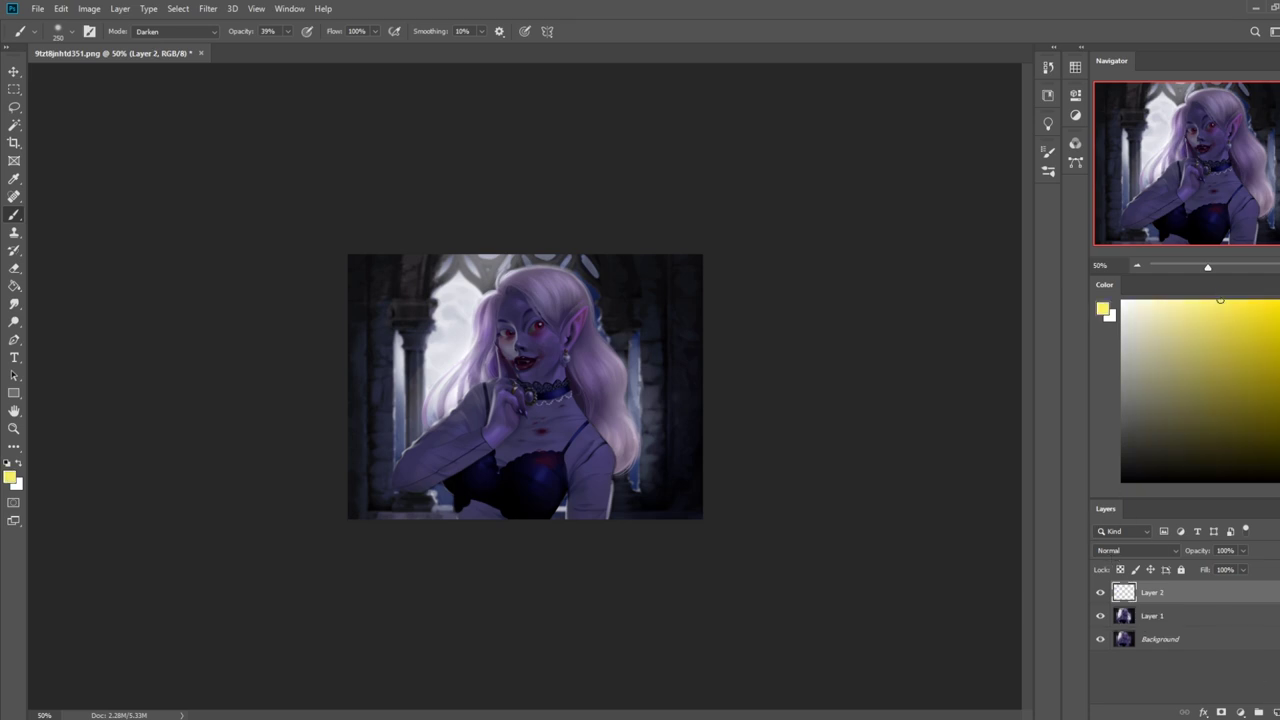
pyautogui.moveTo(1279, 454); pyautogui.dragTo(1279, 466)
pyautogui.click(1266, 300)
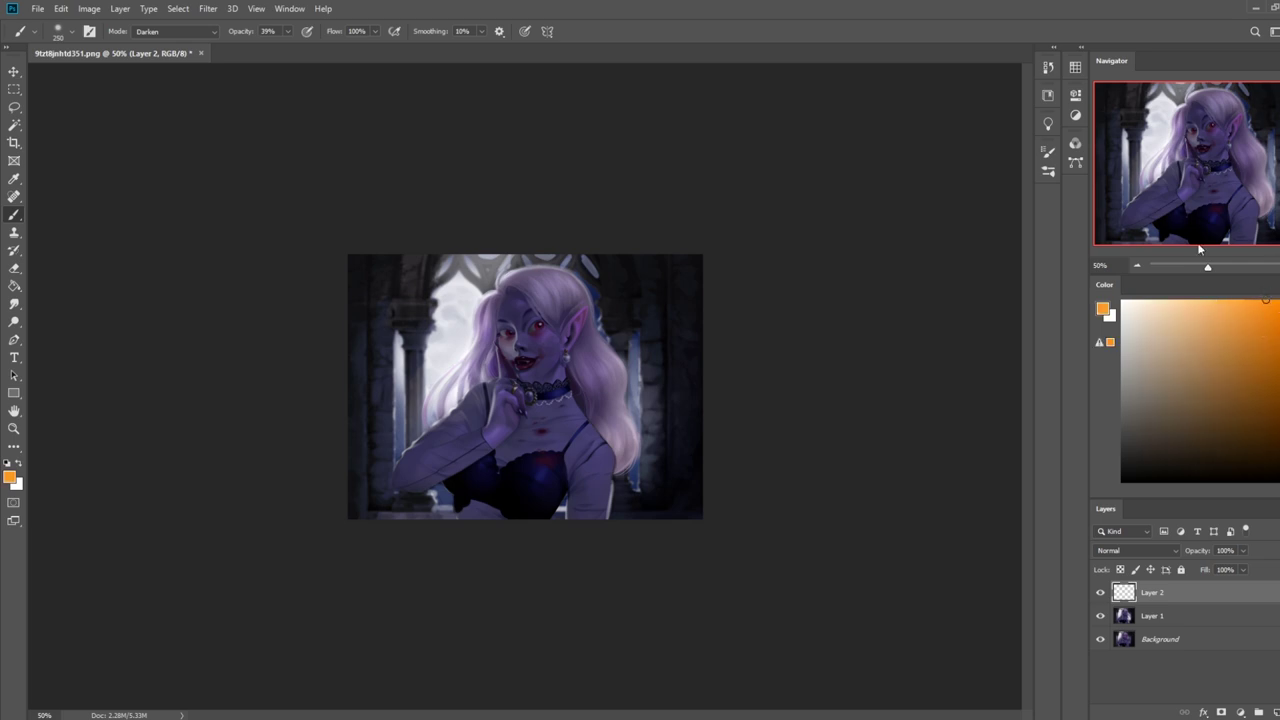
pyautogui.click(1238, 302)
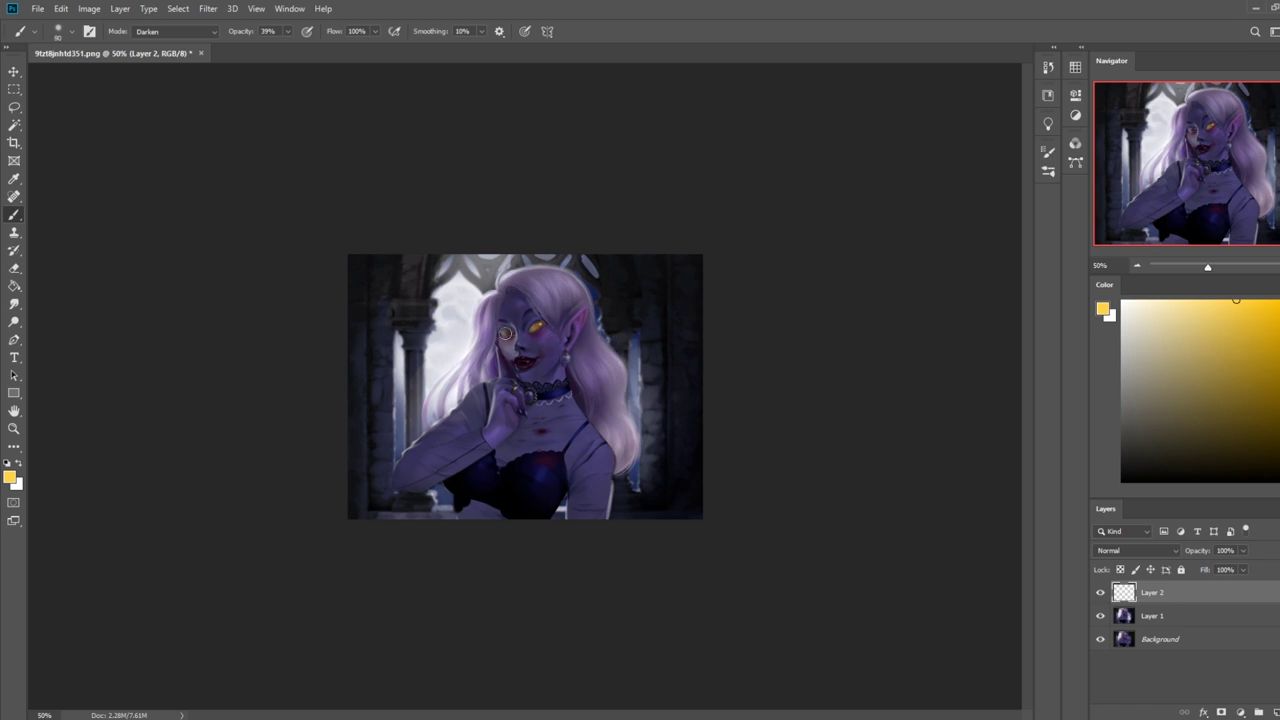
pyautogui.press('[')
pyautogui.hotkey('ctrl', '1')
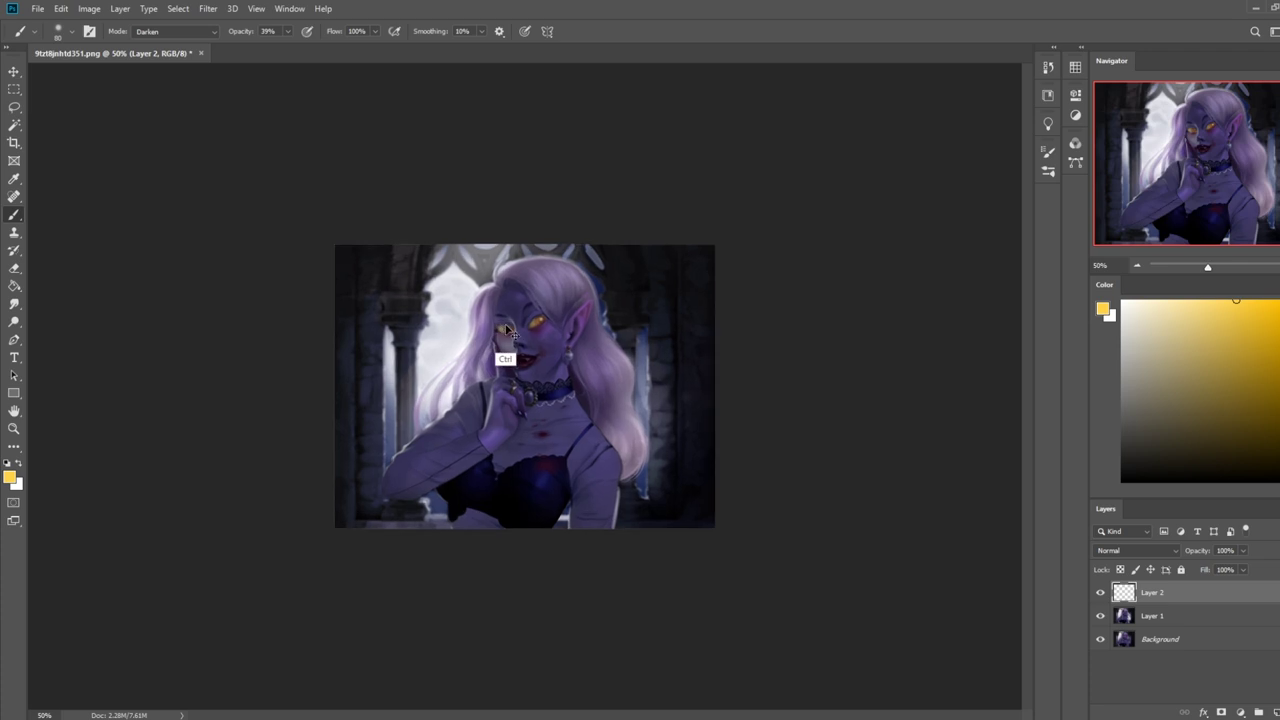
pyautogui.moveTo(787, 268); pyautogui.dragTo(835, 202)
pyautogui.moveTo(688, 218)
pyautogui.mouseDown()
pyautogui.moveTo(747, 275)
pyautogui.moveTo(839, 286)
pyautogui.mouseUp()
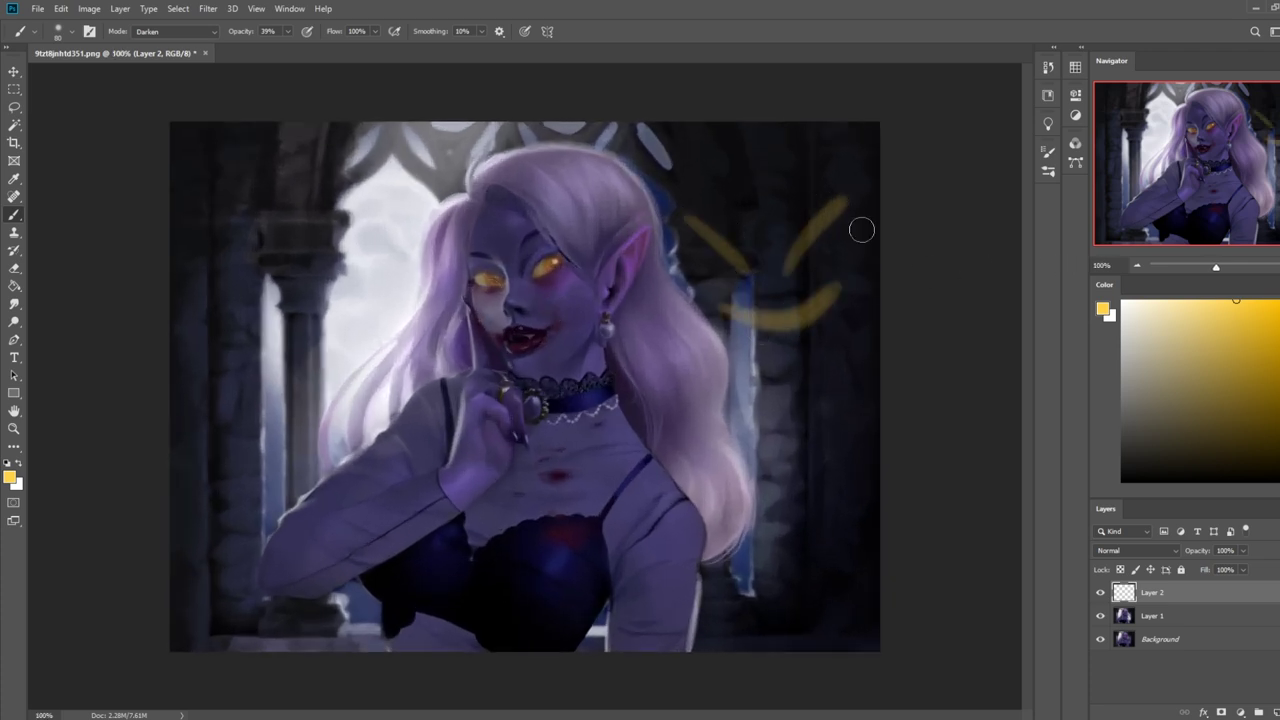
pyautogui.hotkey('ctrl', 'z')
pyautogui.moveTo(744, 326)
pyautogui.mouseDown()
pyautogui.moveTo(757, 309)
pyautogui.moveTo(834, 306)
pyautogui.mouseUp()
pyautogui.hotkey('ctrl', 'z')
pyautogui.moveTo(790, 194); pyautogui.dragTo(776, 231)
pyautogui.moveTo(738, 192); pyautogui.dragTo(752, 235)
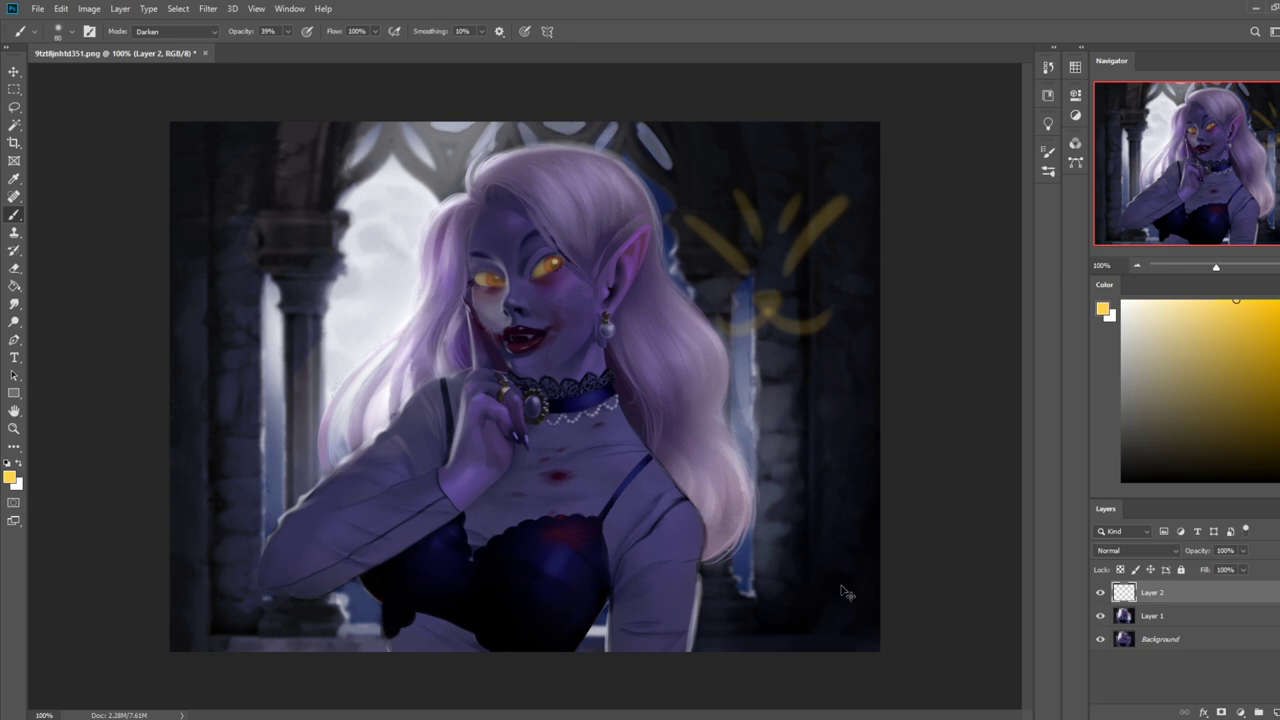
pyautogui.hotkey('ctrl', 'z')
pyautogui.hotkey('ctrl', 'z')
pyautogui.hotkey('ctrl', 'z')
pyautogui.hotkey('ctrl', 'z')
pyautogui.hotkey('ctrl', 'z')
pyautogui.hotkey('ctrl', 'z')
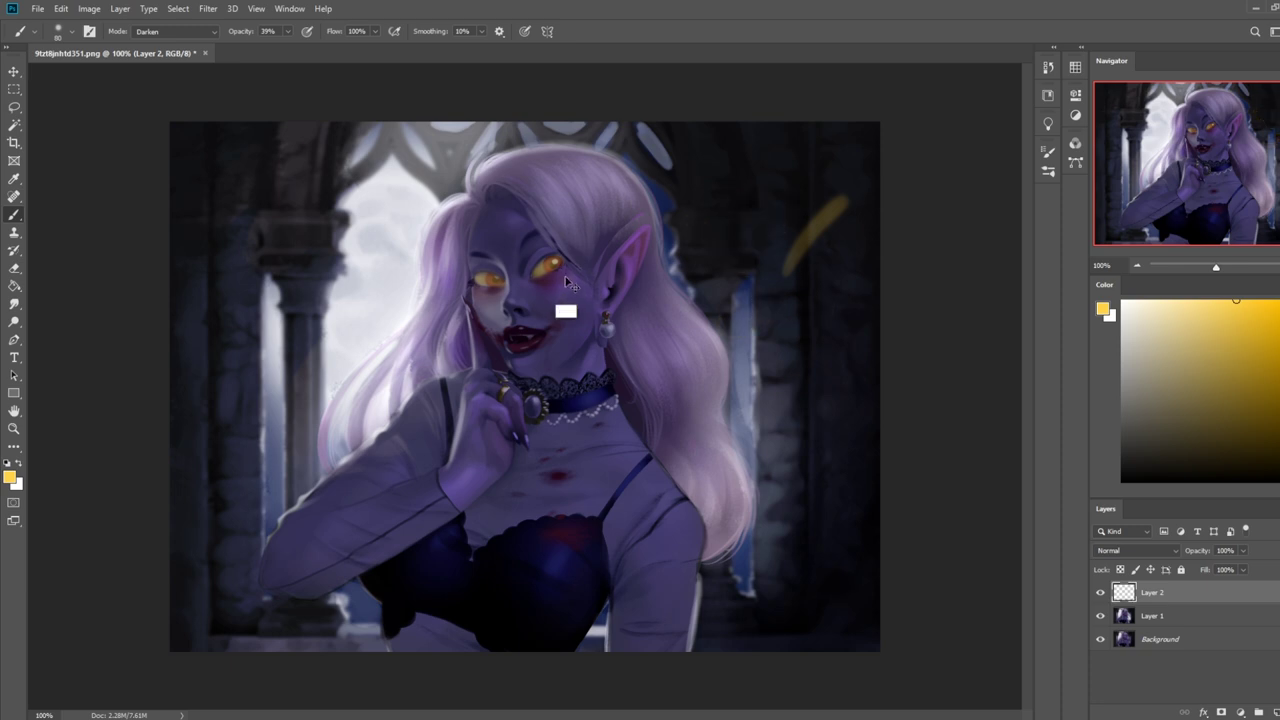
pyautogui.hotkey('ctrl', 'z')
# - Switch to the Eraser and choose a textured brush tip for it
pyautogui.press('e')
pyautogui.rightClick(600, 288)
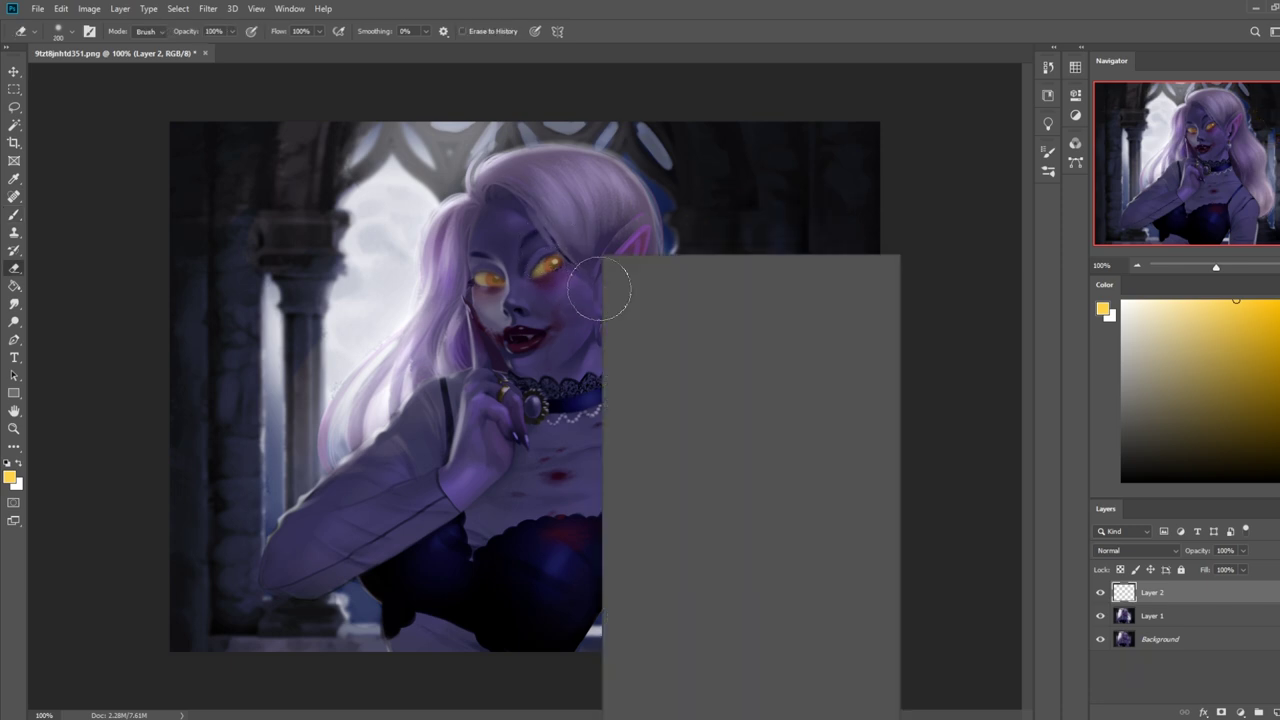
pyautogui.click(683, 467)
pyautogui.click(944, 198)
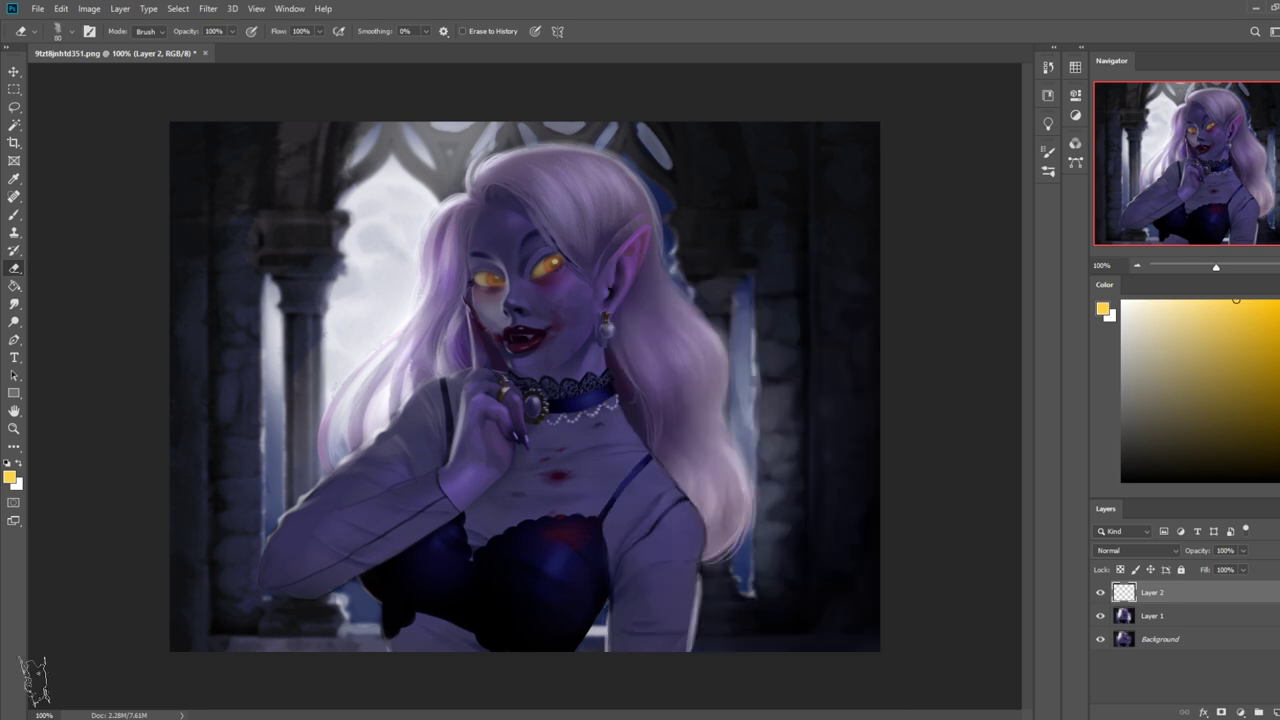
# - Open a new Chrome window and search Google Images for "cinderella evil mom disney" as reference
pyautogui.rightClick(86, 718)
pyautogui.click(66, 665)
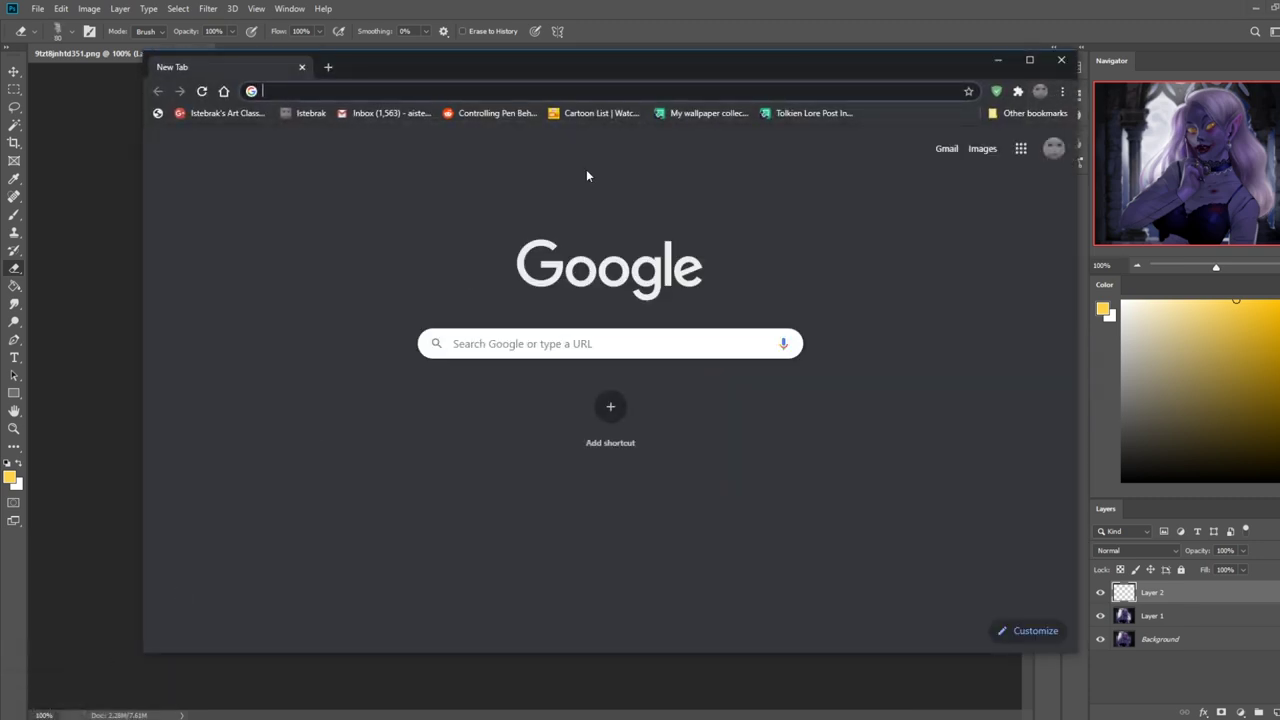
pyautogui.moveTo(754, 71); pyautogui.dragTo(1279, 71)
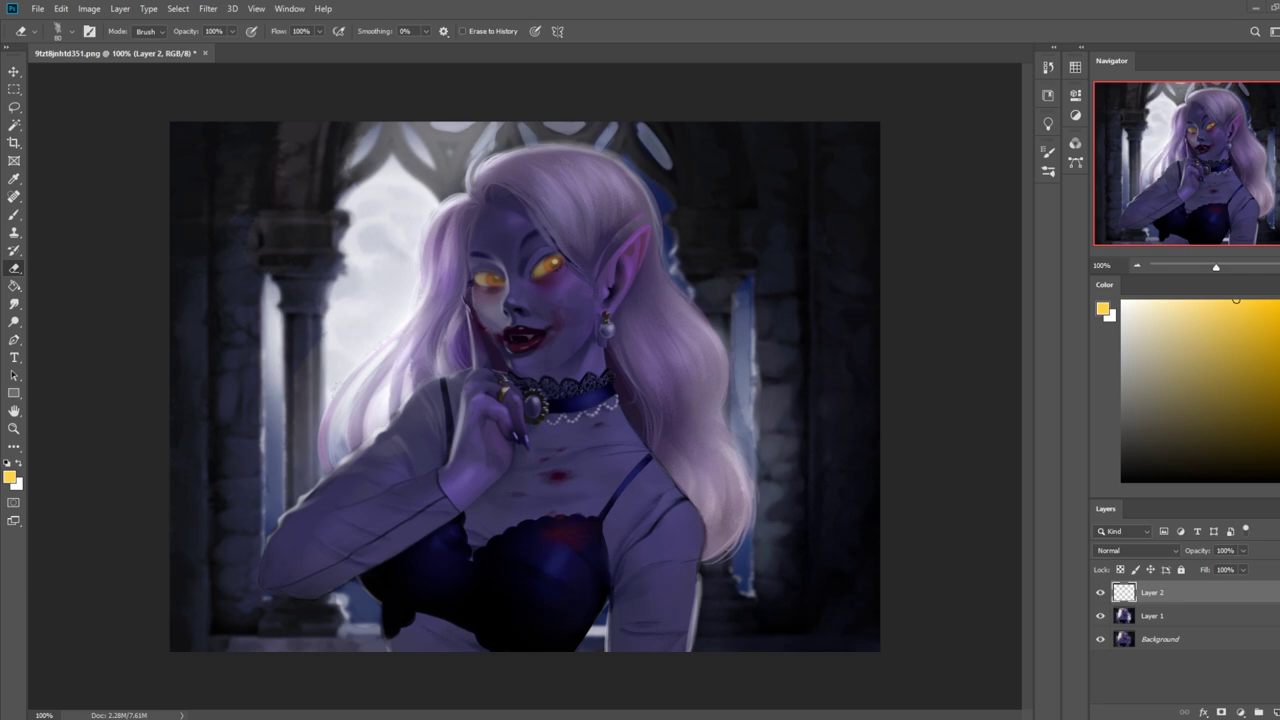
pyautogui.hotkey('alt', 'Tab')
pyautogui.moveTo(649, 149); pyautogui.dragTo(672, 70)
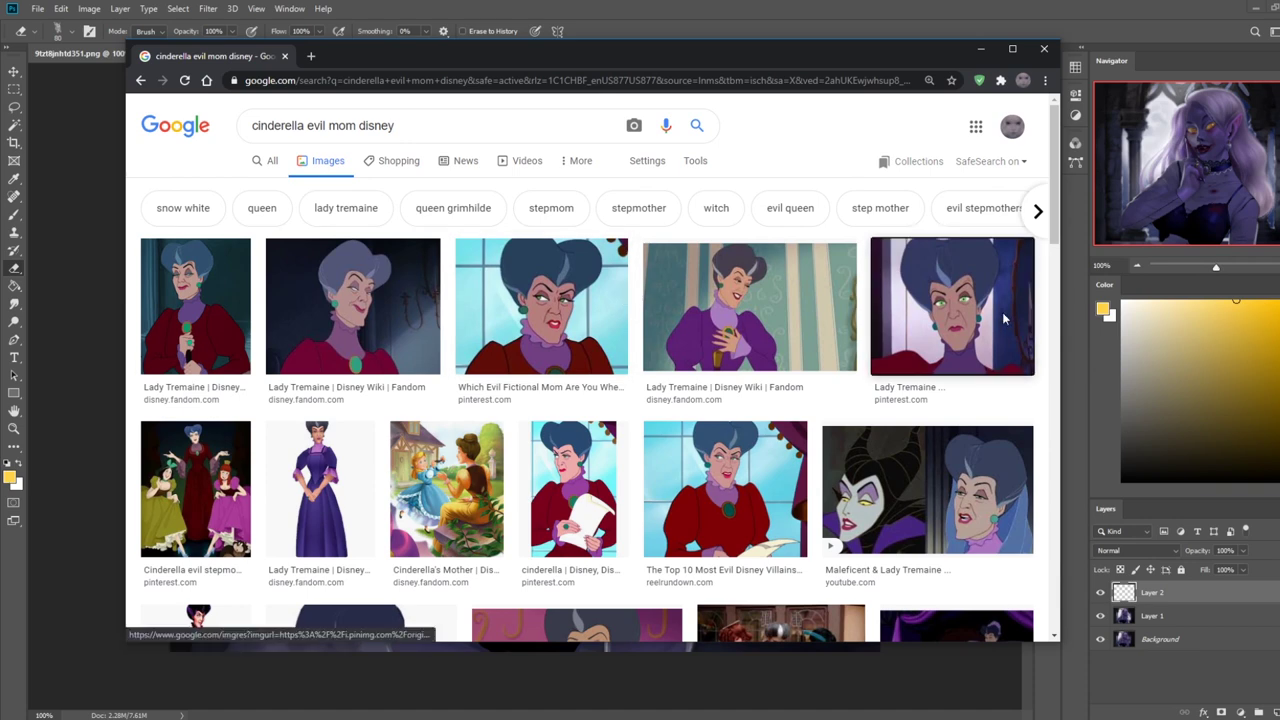
# - Preview two frontal close-ups of Lady Tremaine's glaring face from the image results
pyautogui.click(1002, 312)
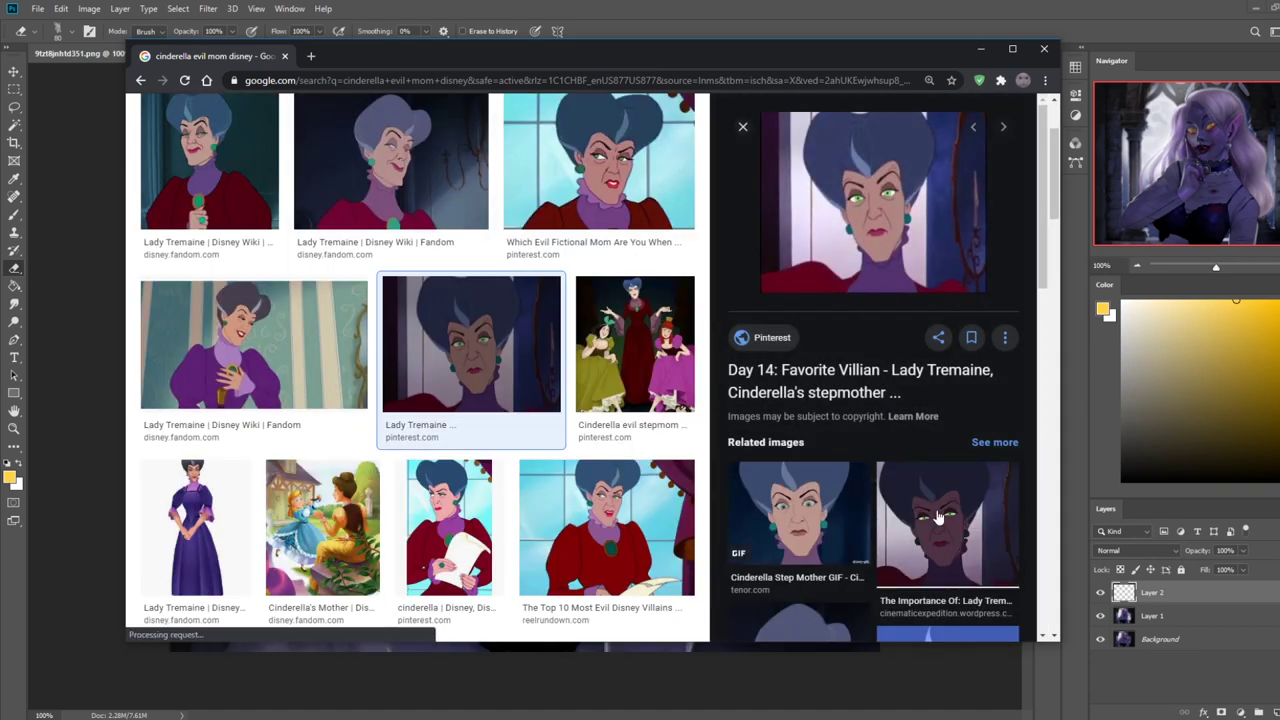
pyautogui.click(902, 540)
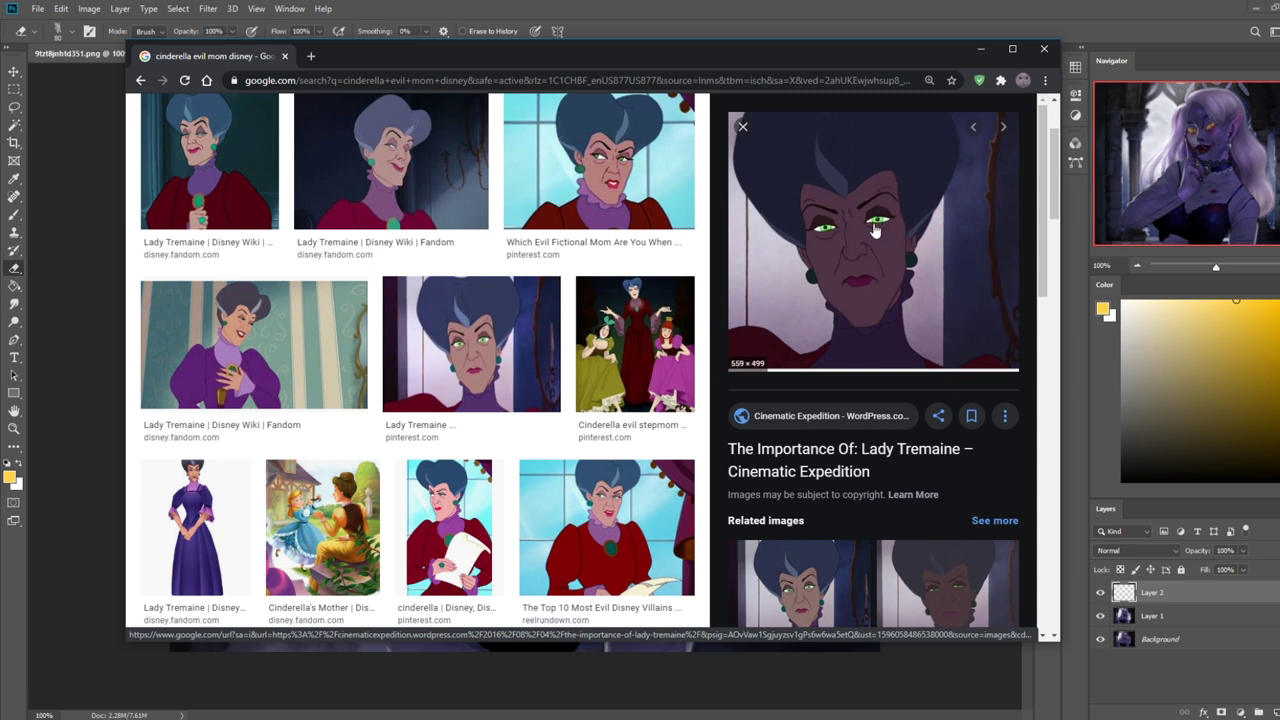
pyautogui.scroll(3, 832, 243)
# - Search Google Images for "hades disney" and skim the results for villain expressions
pyautogui.moveTo(396, 125); pyautogui.dragTo(108, 127)
pyautogui.write('hades disney')
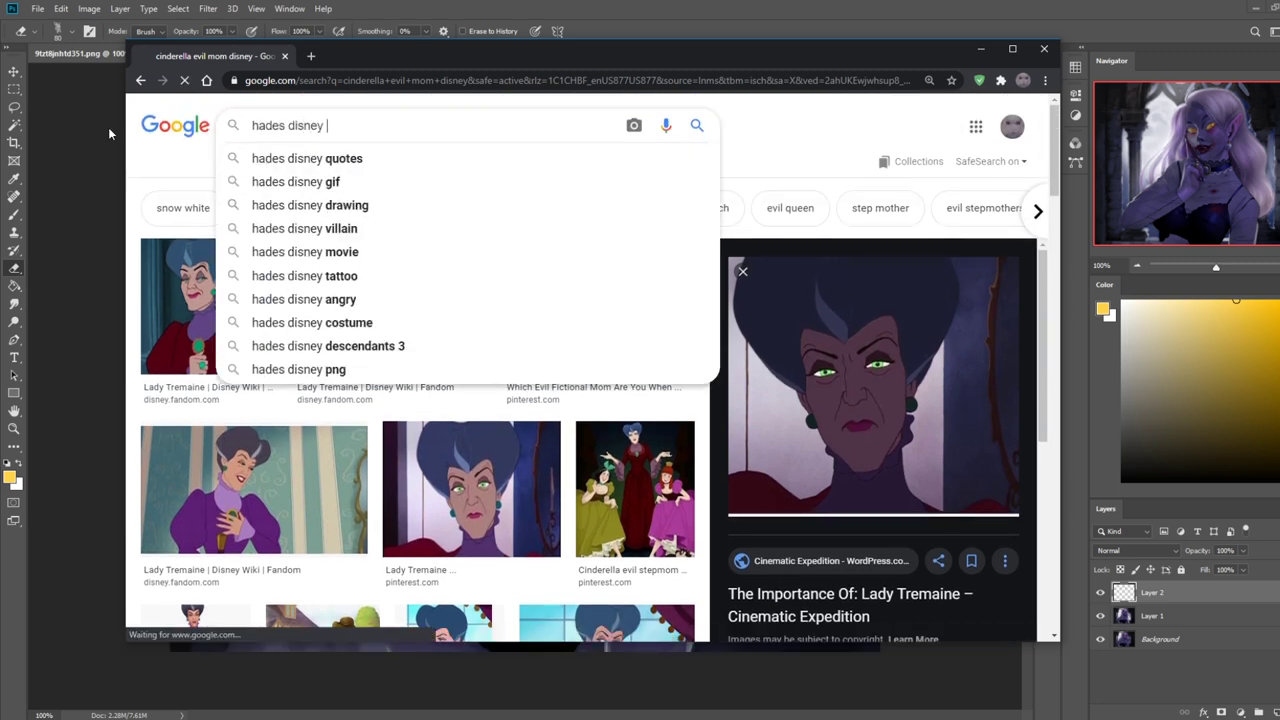
pyautogui.press('Return')
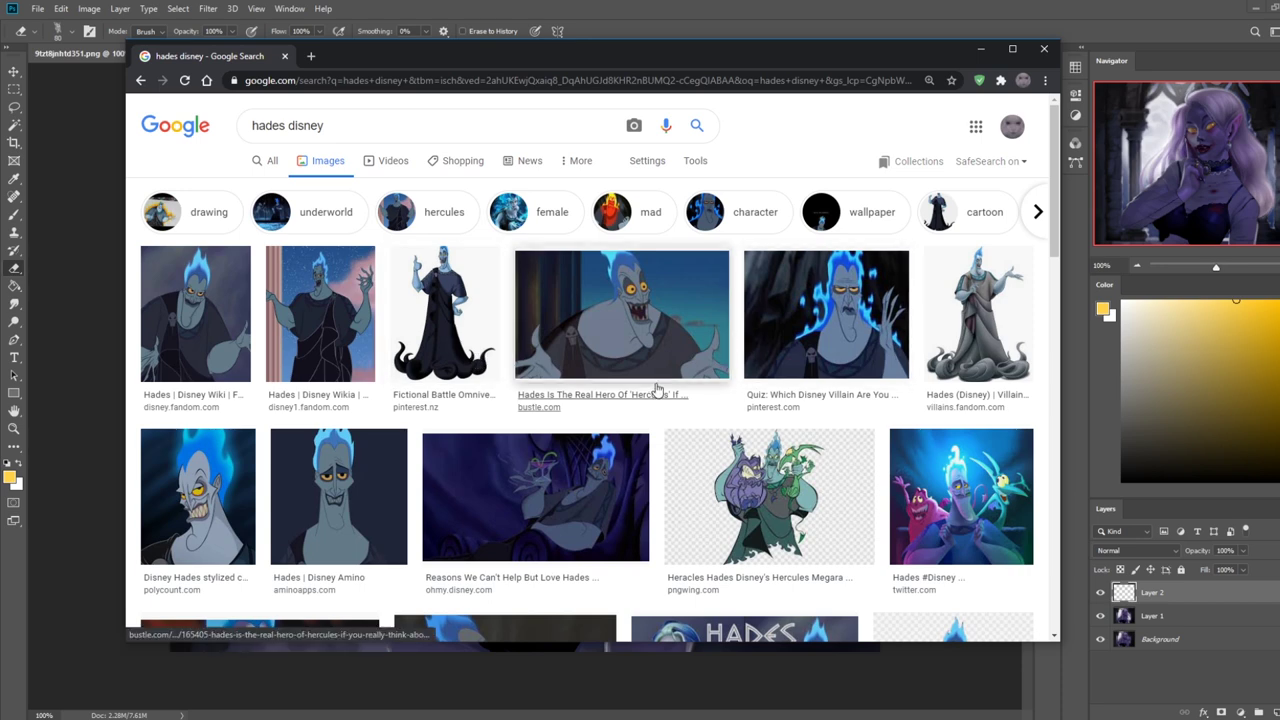
pyautogui.scroll(-2, 677, 363)
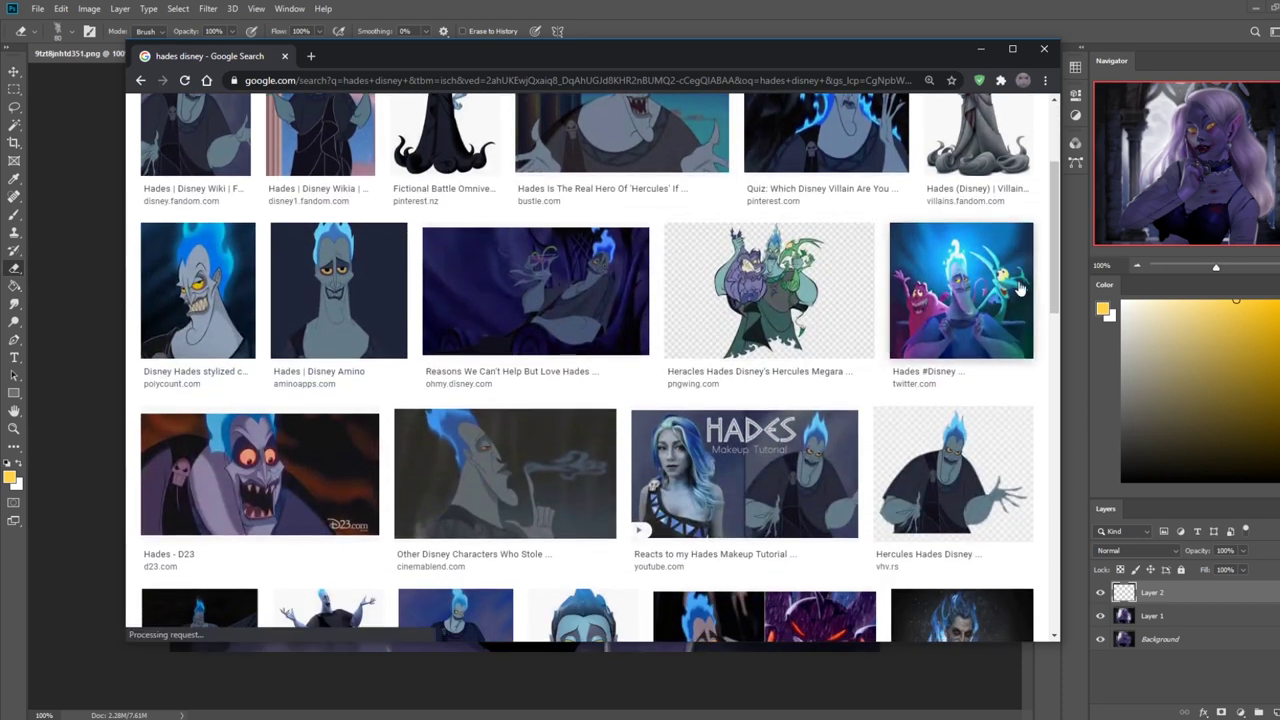
# - Search Google Images for "ursula disney" and look through the results for evil facial expressions
pyautogui.scroll(3, 340, 330)
pyautogui.click(253, 125)
pyautogui.doubleClick(253, 125)
pyautogui.press('BackSpace')
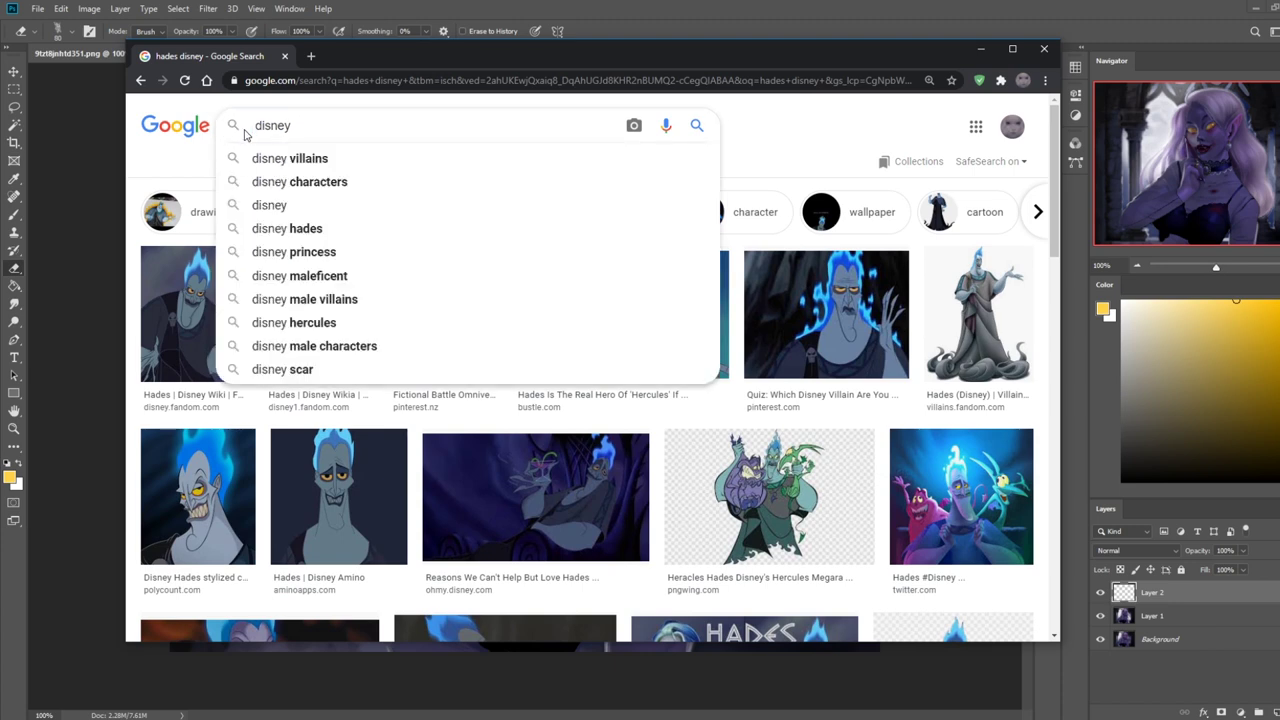
pyautogui.write('ursula')
pyautogui.press('Return')
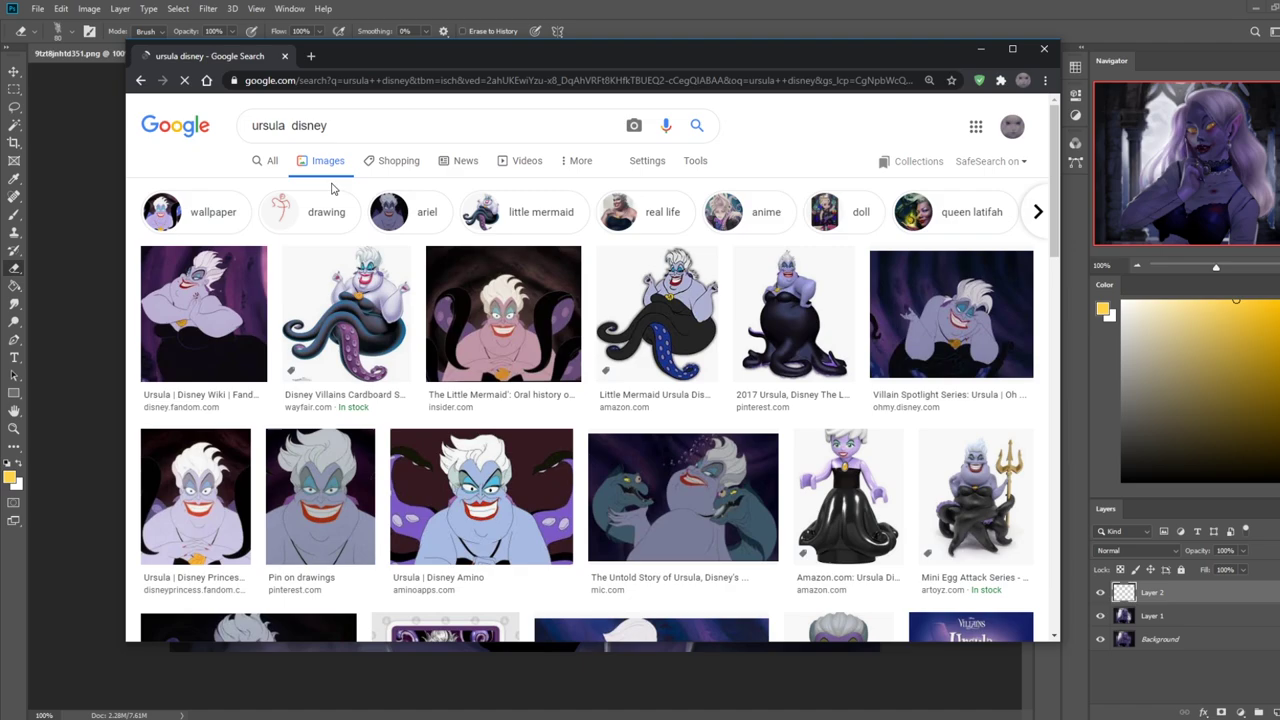
pyautogui.scroll(-5, 815, 453)
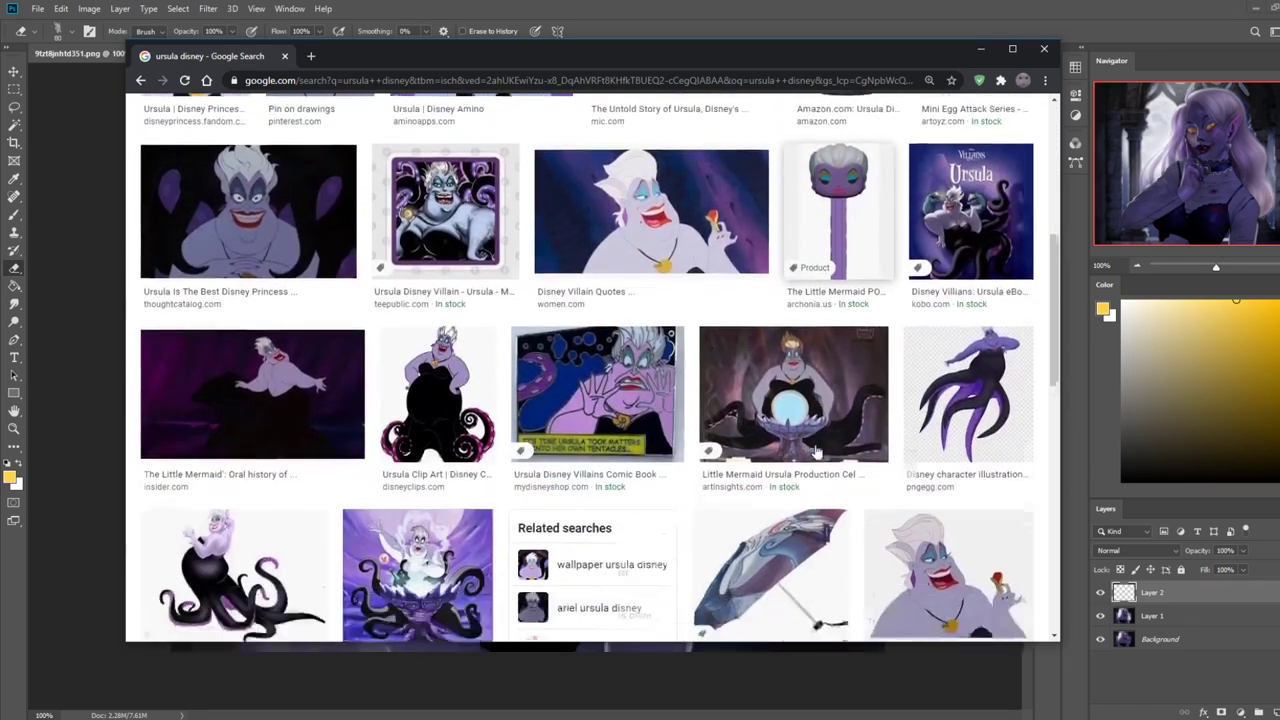
pyautogui.scroll(-6, 815, 453)
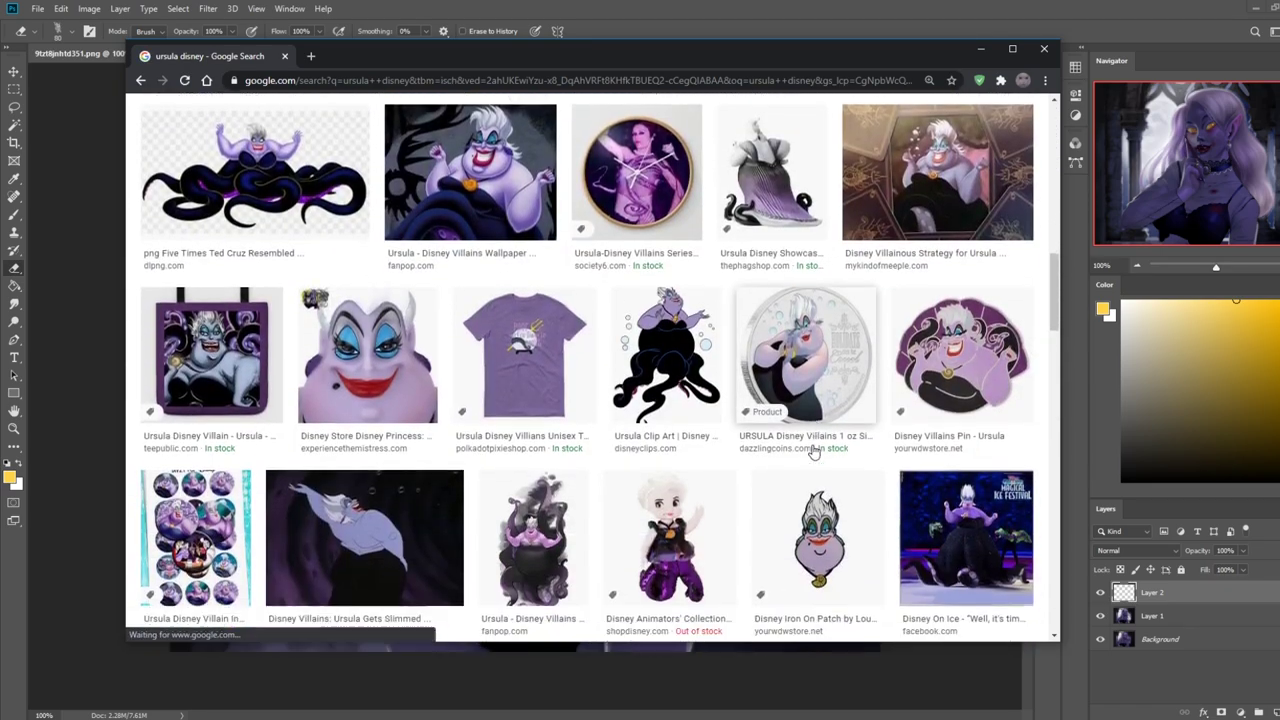
pyautogui.scroll(-8, 815, 453)
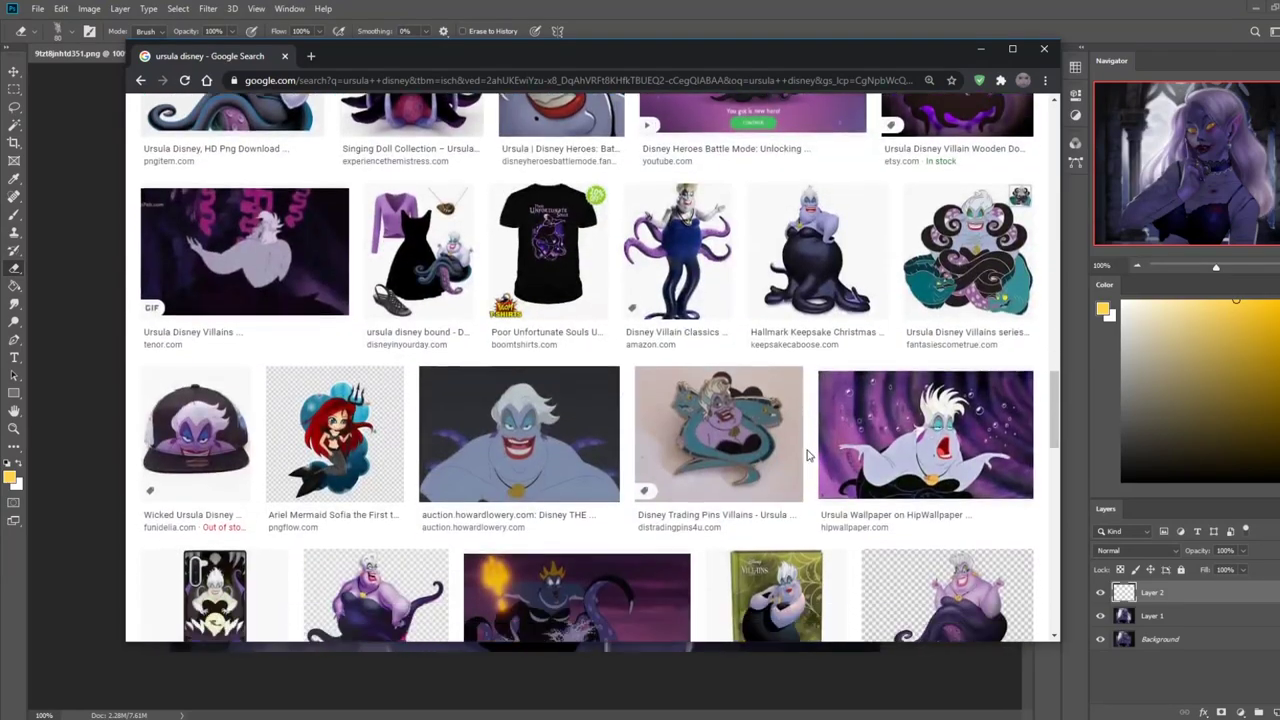
pyautogui.scroll(-6, 808, 455)
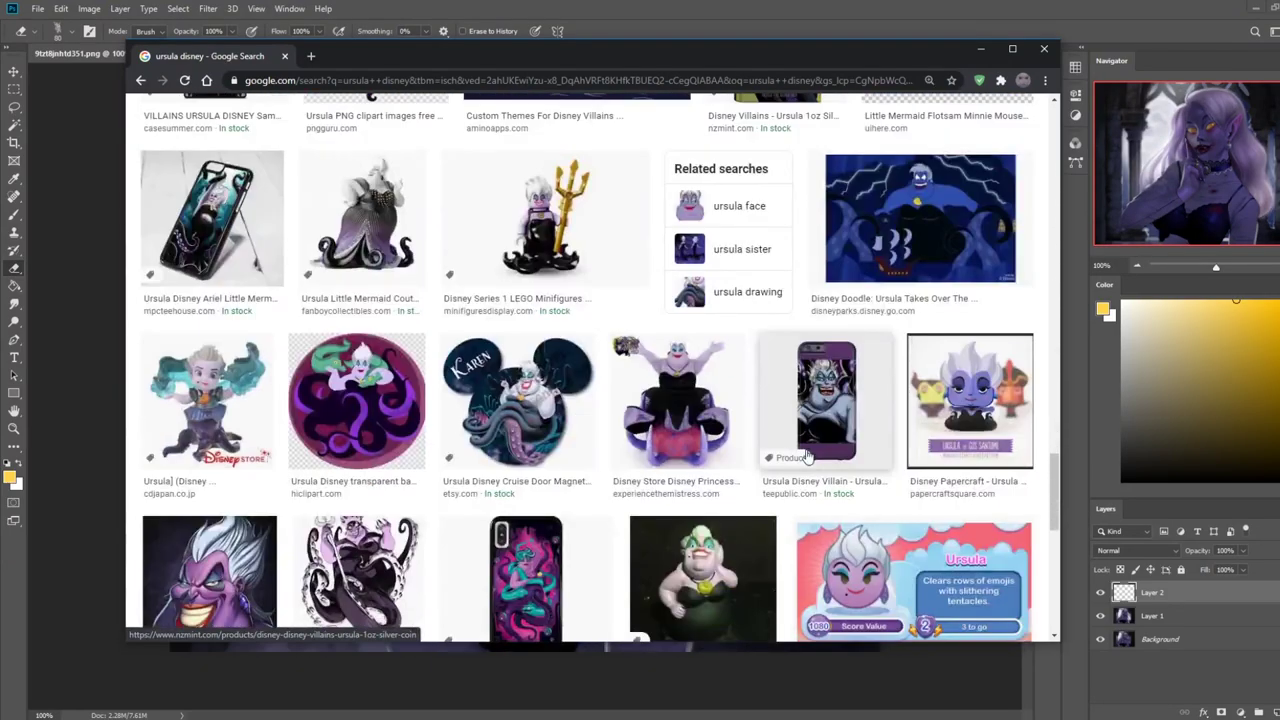
pyautogui.scroll(10, 808, 455)
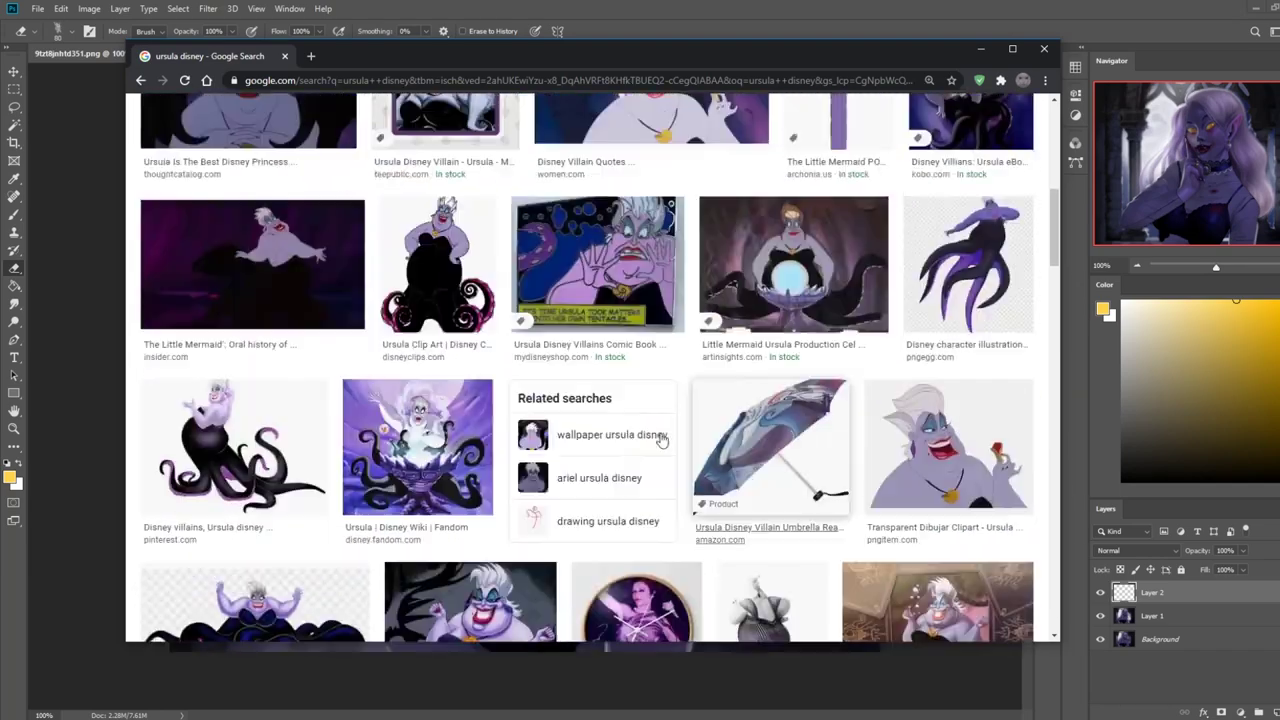
# - Replace the character name in the image search to look up "magic cauldron disney"
pyautogui.scroll(10, 660, 440)
pyautogui.moveTo(287, 125); pyautogui.dragTo(209, 133)
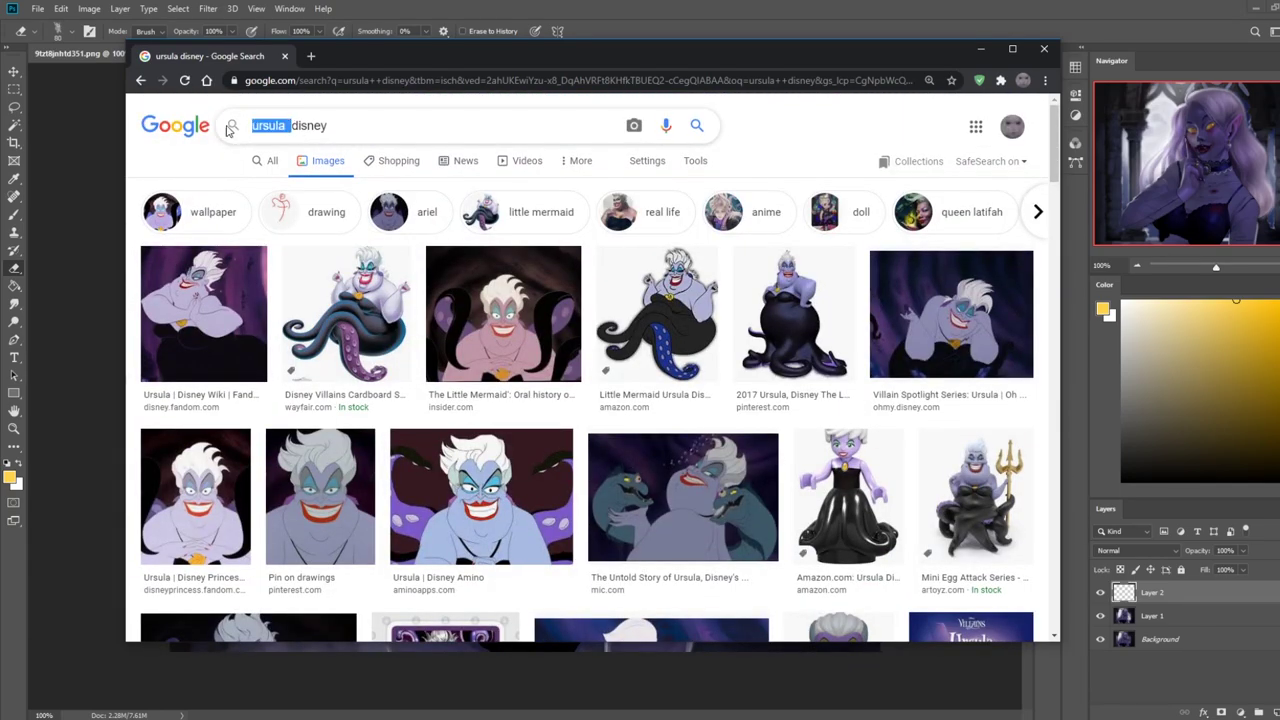
pyautogui.write('magic cauldron')
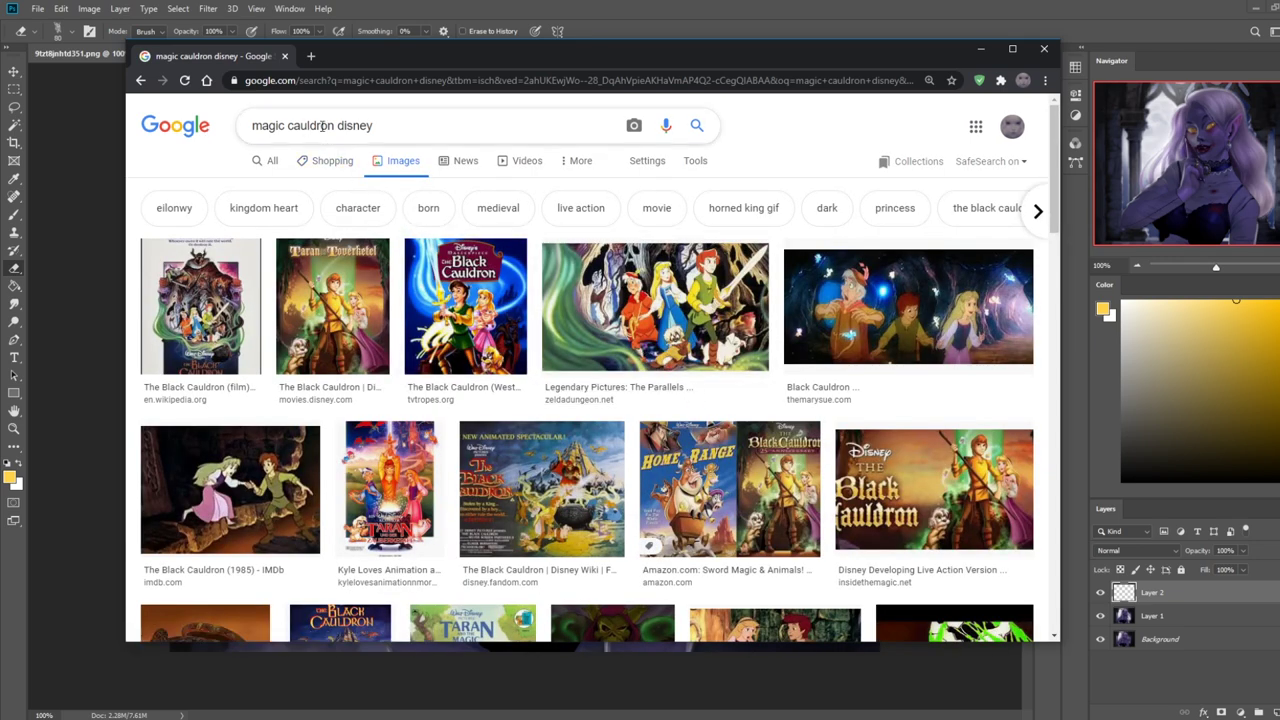
# - Search Google Images for "malificent disney" and preview the Maleficent artwork with the green flames and raven
pyautogui.moveTo(335, 126); pyautogui.dragTo(207, 130)
pyautogui.write('malificent')
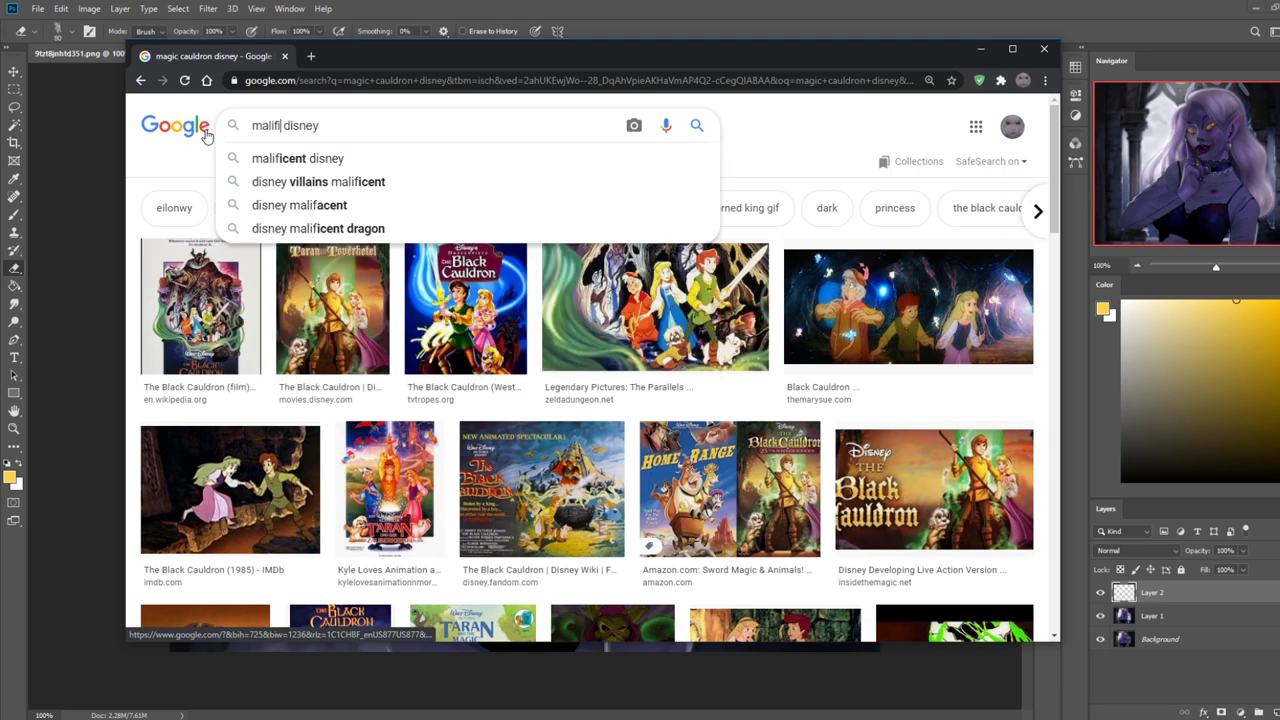
pyautogui.press('Return')
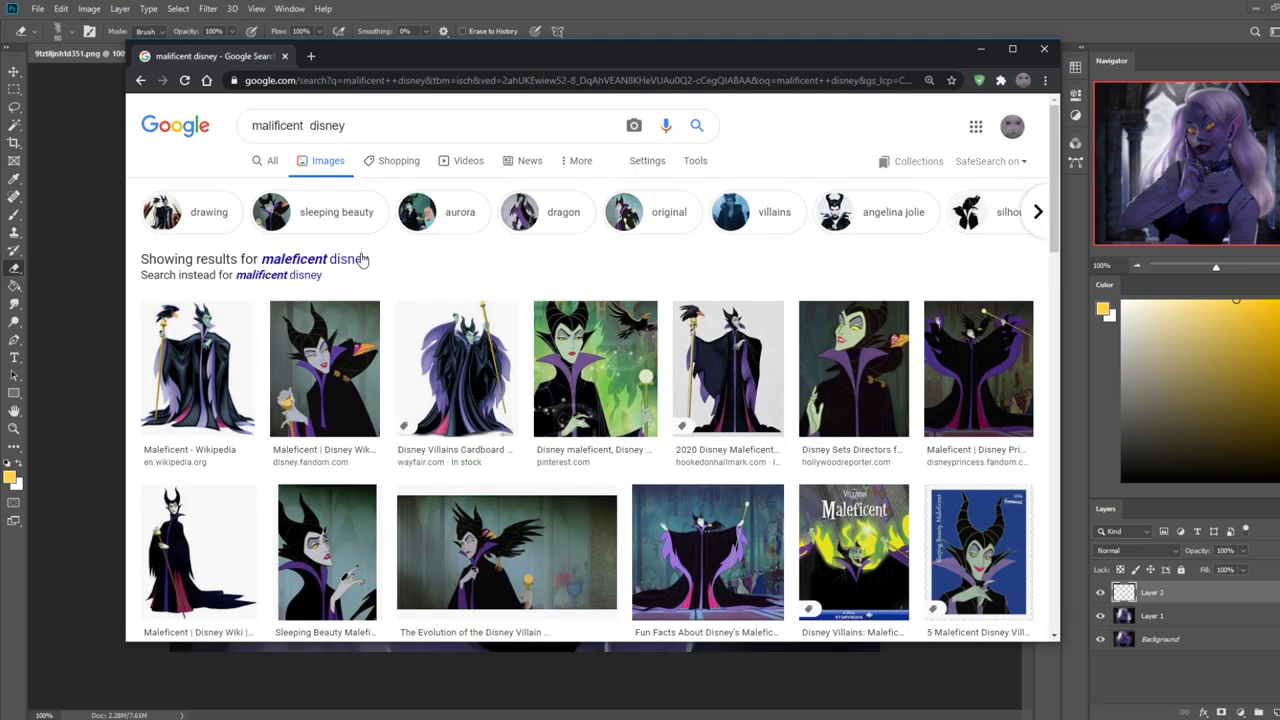
pyautogui.click(618, 380)
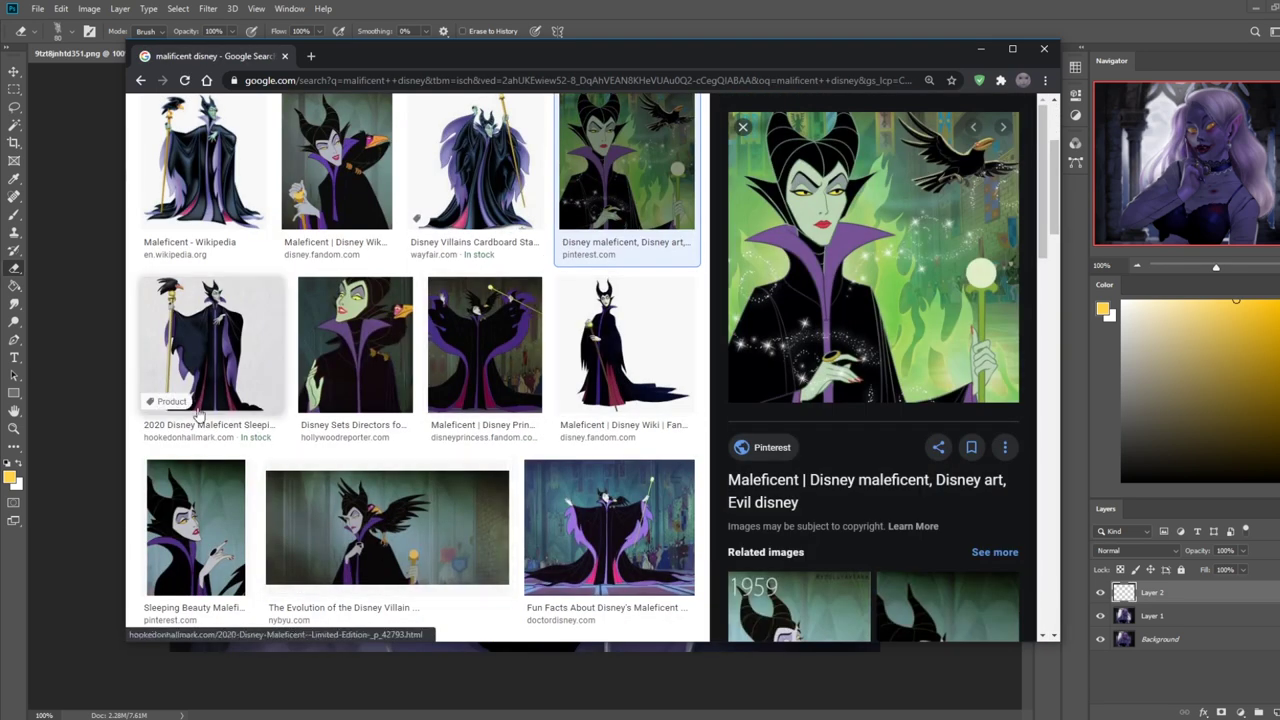
# - Refine the image search to "malificent evil disney" and preview the green-flame Maleficent artwork among the results
pyautogui.scroll(3, 362, 343)
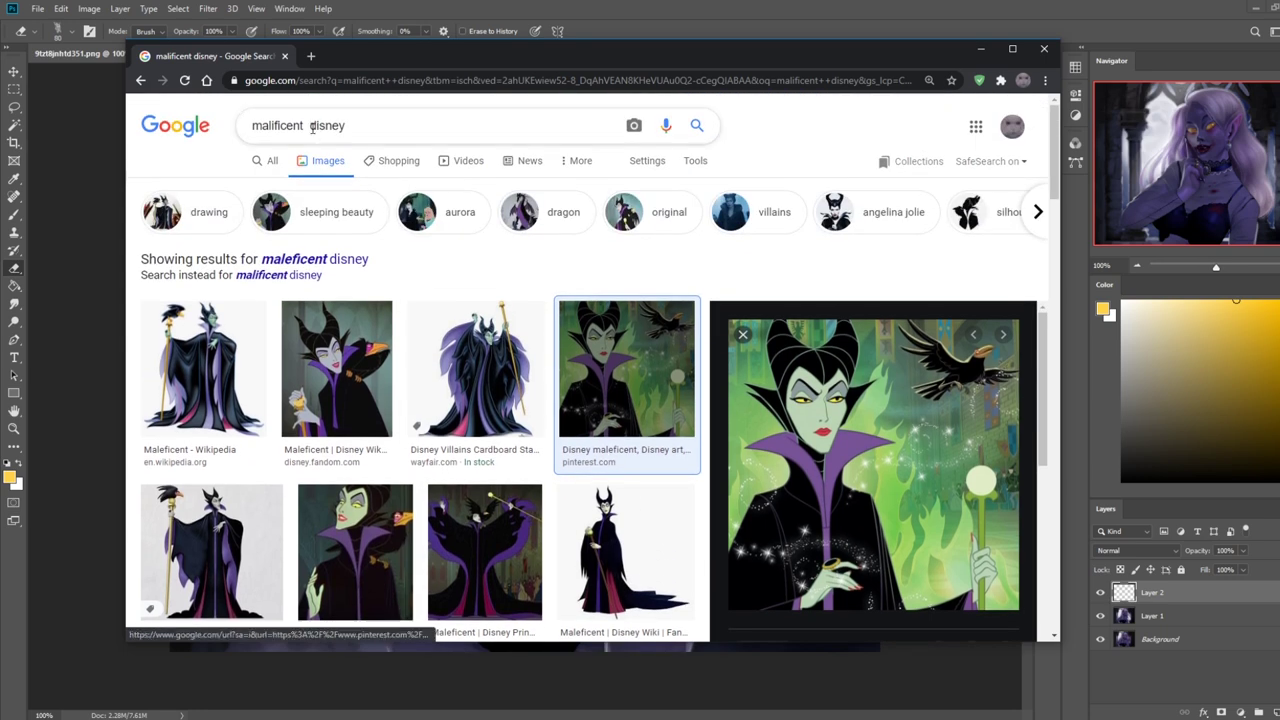
pyautogui.moveTo(310, 125); pyautogui.dragTo(230, 125)
pyautogui.click(308, 125)
pyautogui.write('evil')
pyautogui.press('Return')
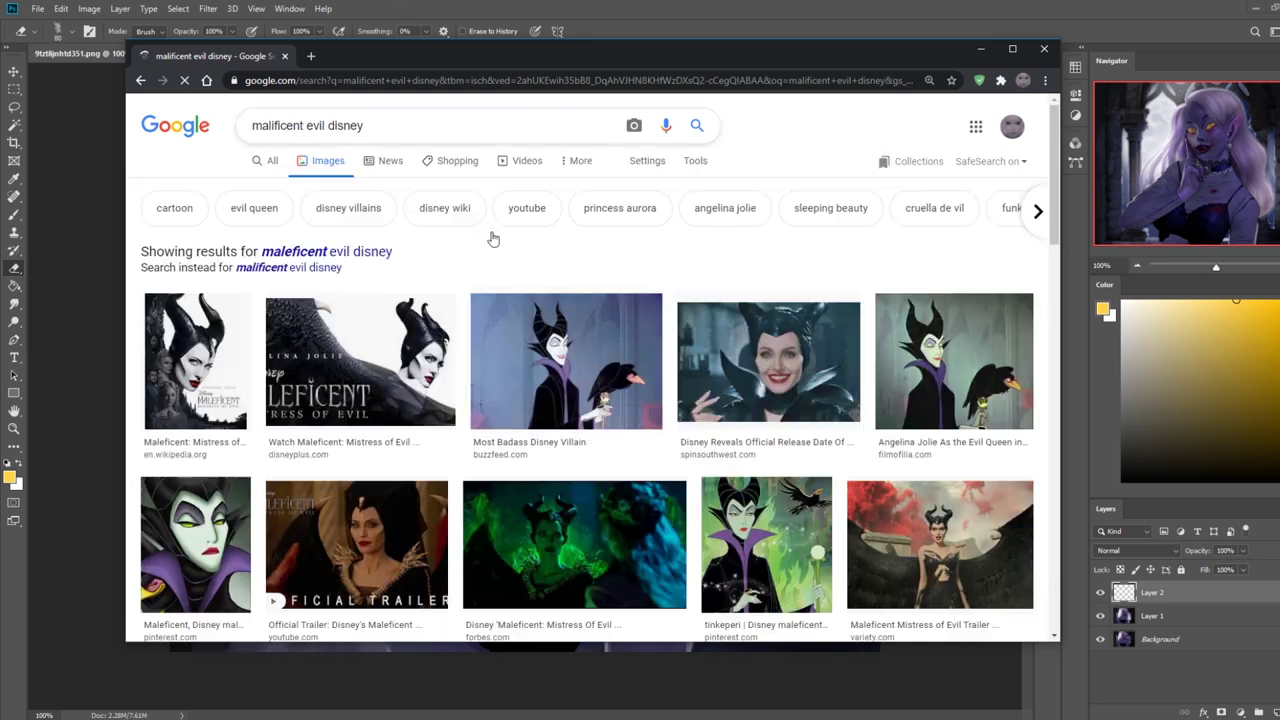
pyautogui.scroll(-3, 763, 312)
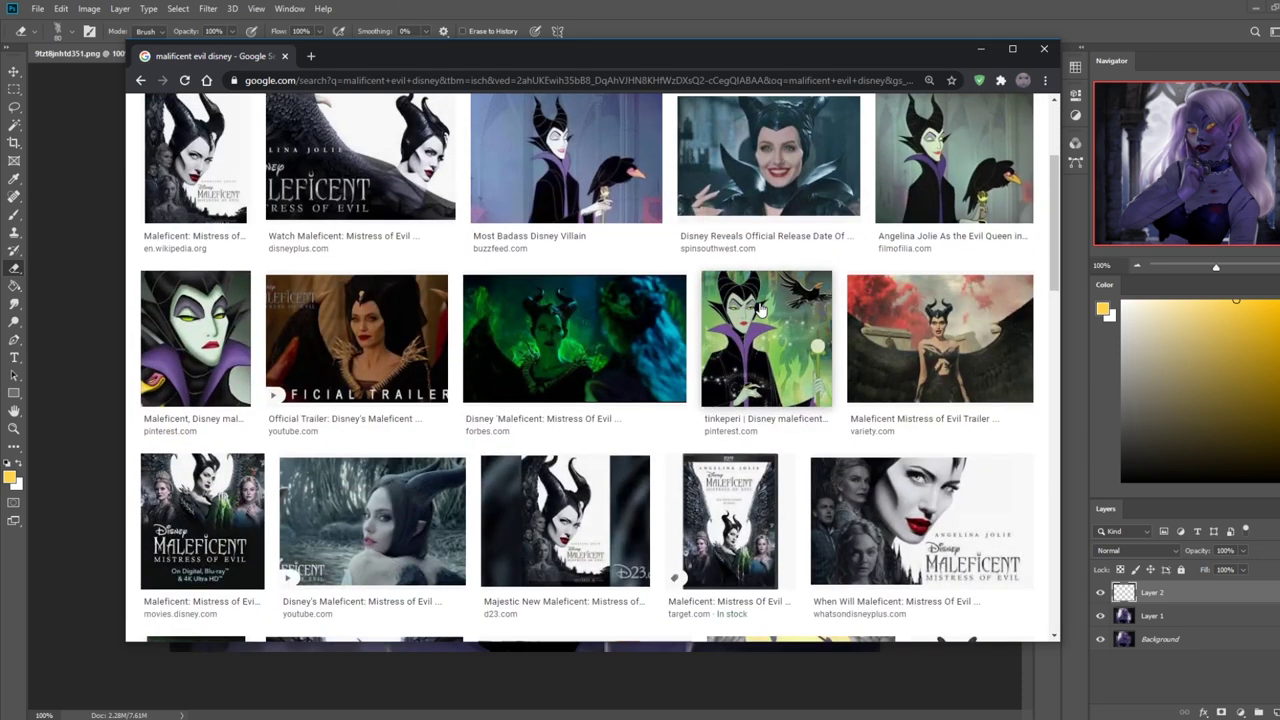
pyautogui.click(763, 312)
# - Examine the related Maleficent images and further results for eye and brow expressions, and close the browser window to return to Photoshop
pyautogui.scroll(-5, 779, 285)
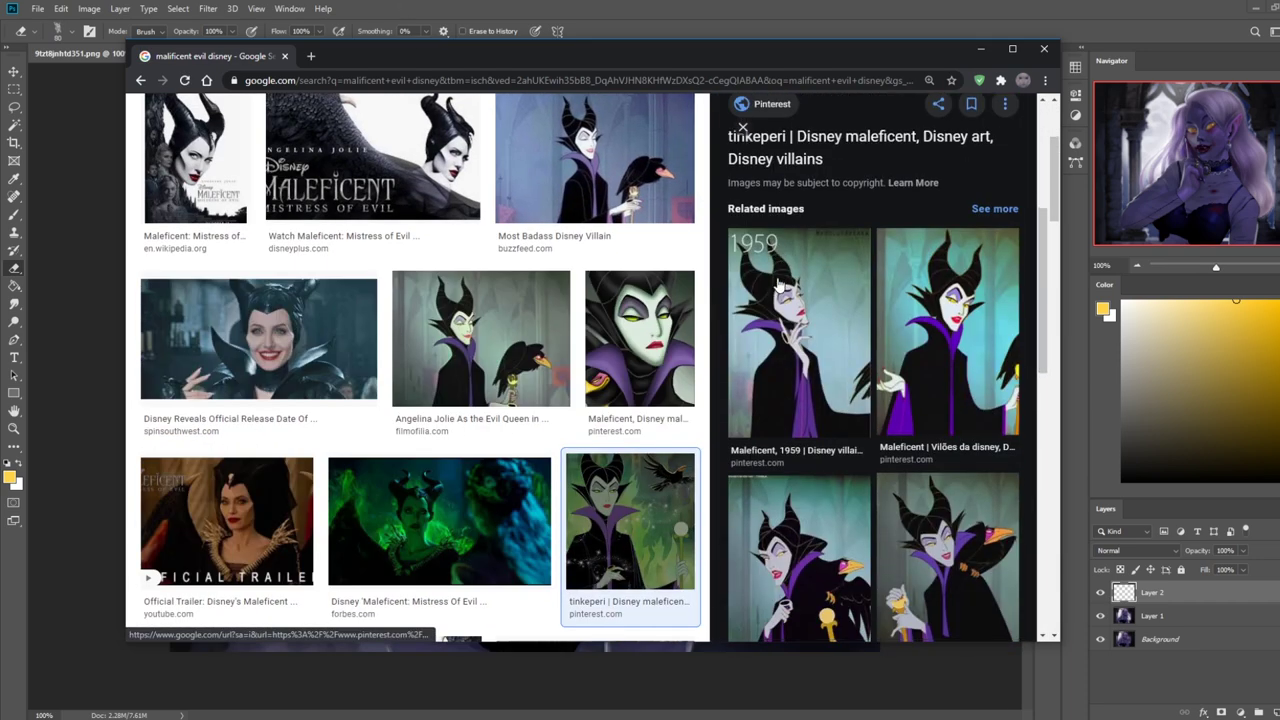
pyautogui.scroll(-5, 779, 285)
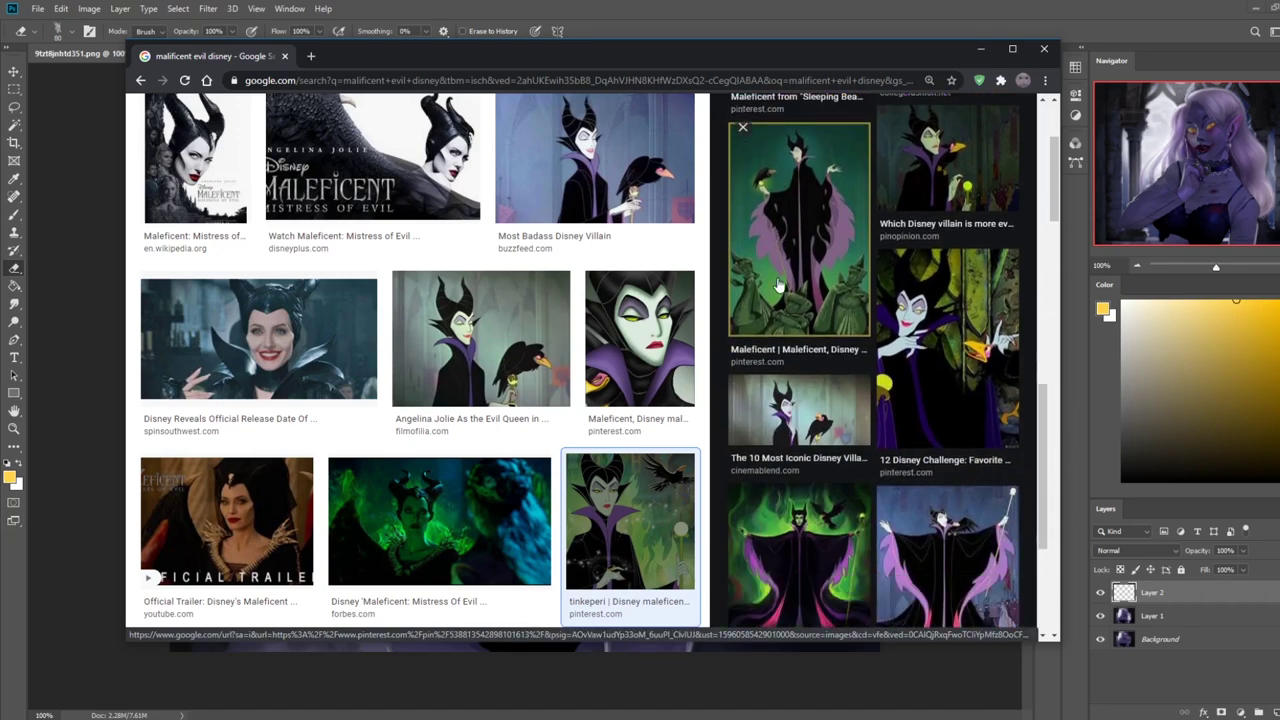
pyautogui.scroll(-2, 779, 285)
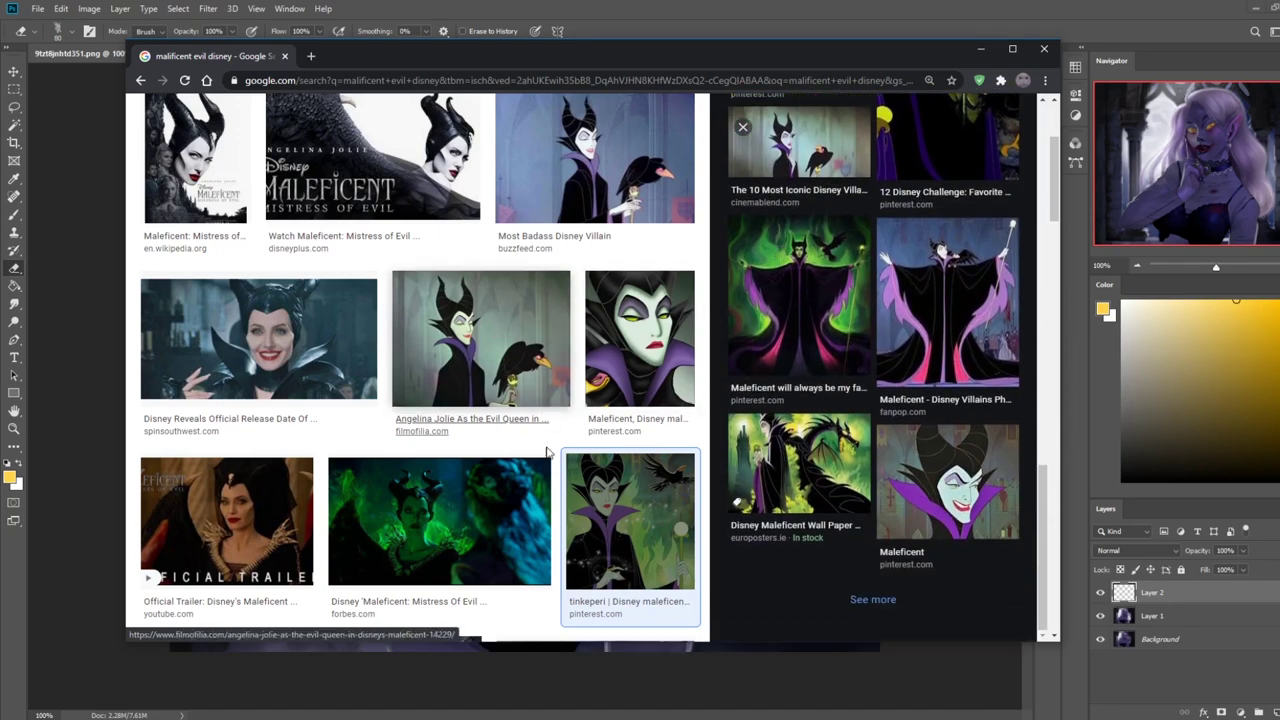
pyautogui.scroll(-8, 600, 478)
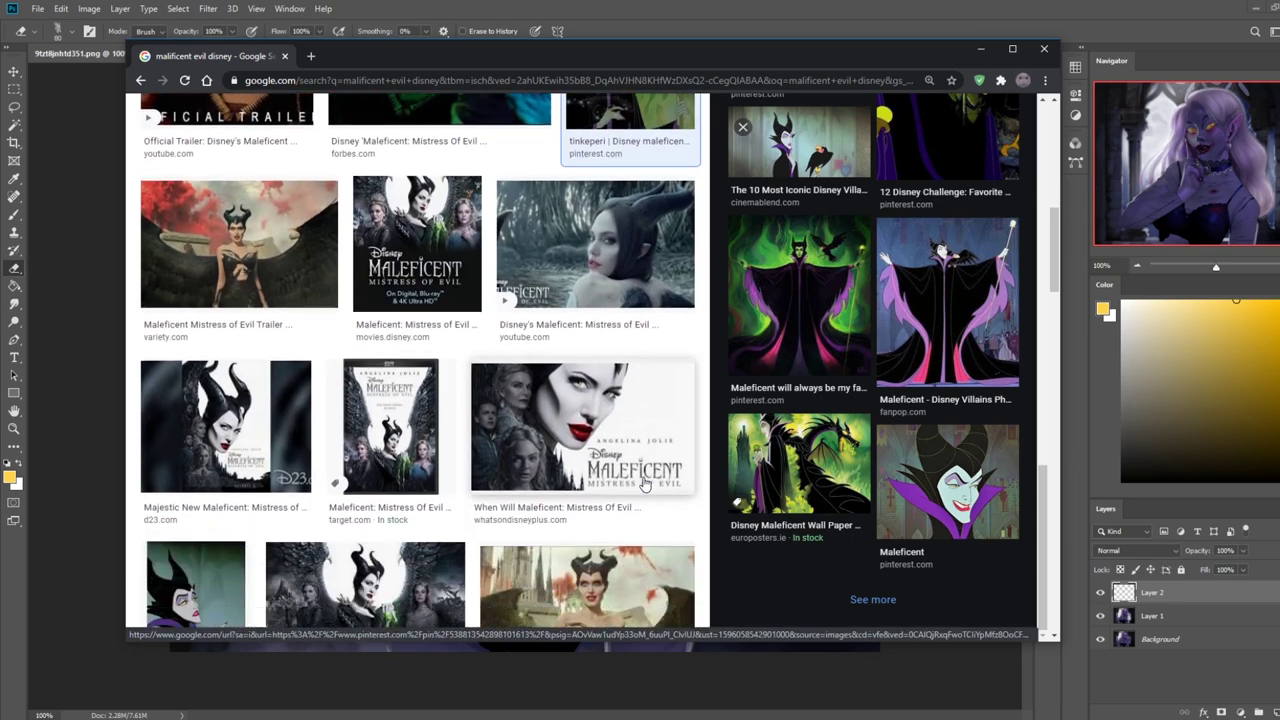
pyautogui.scroll(10, 645, 485)
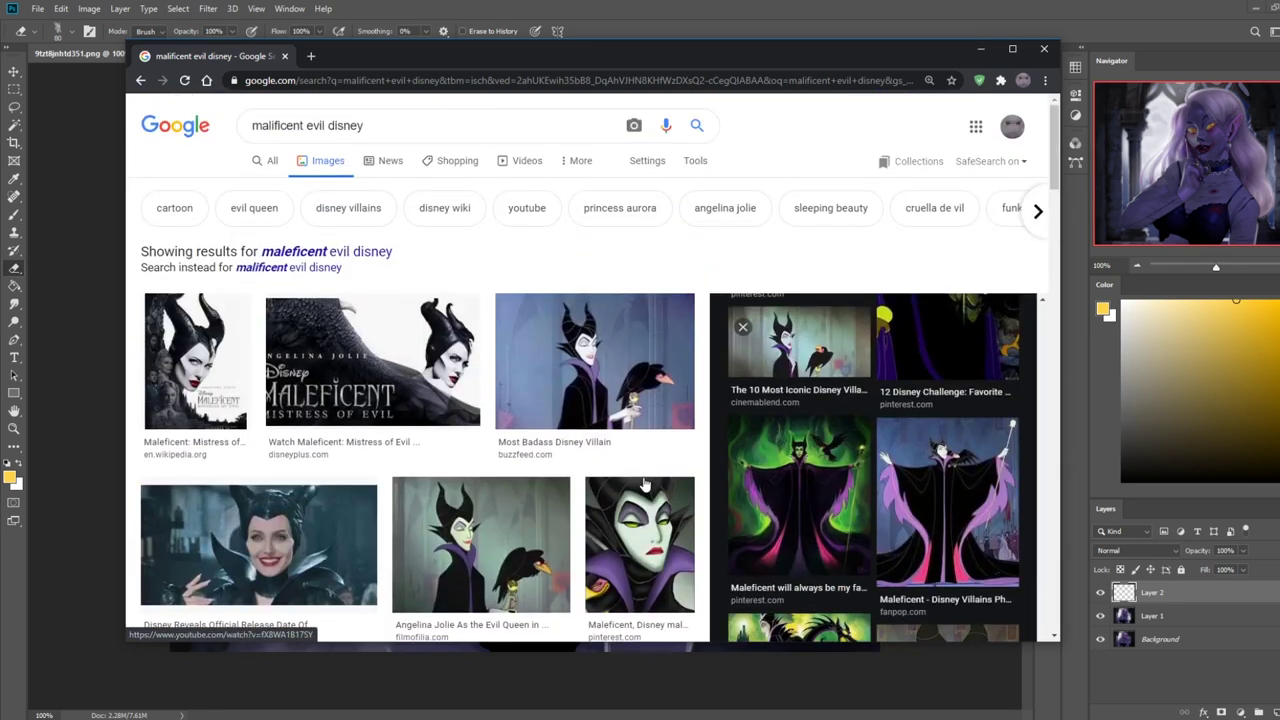
pyautogui.click(1042, 50)
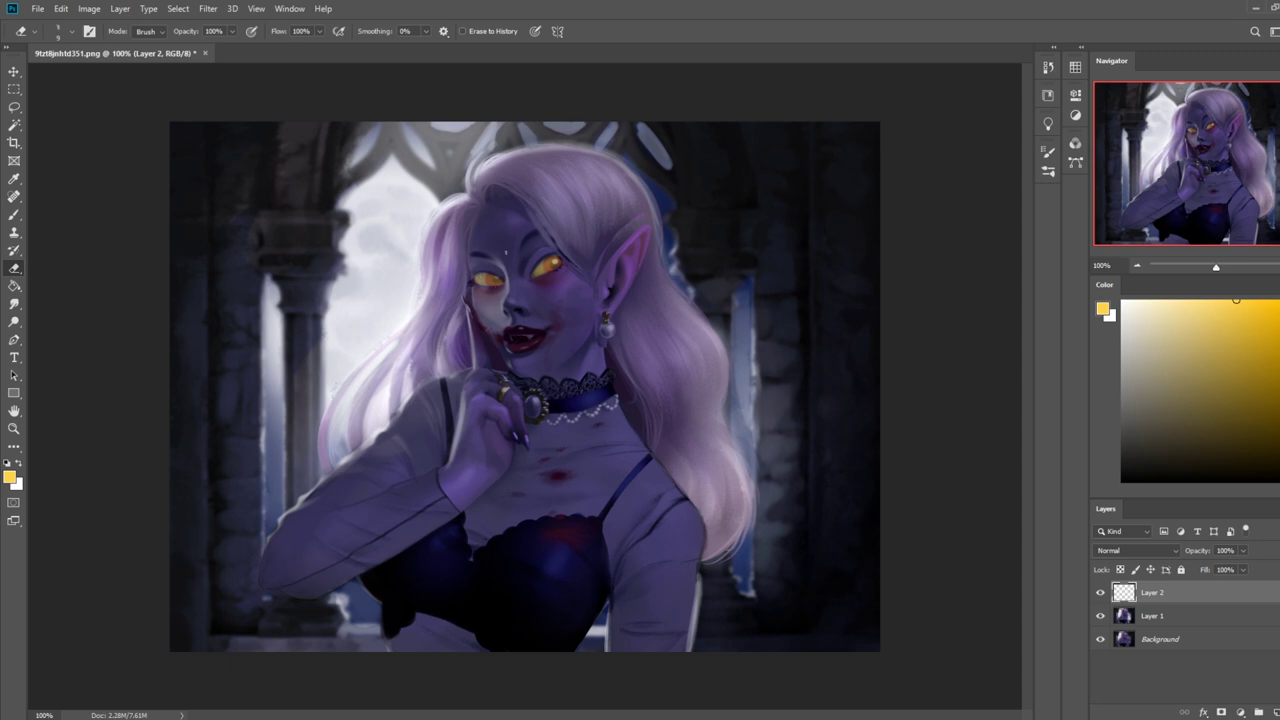
# - Select Layer 1 and set up the Brush with a different tip, black as the foreground colour and a much smaller size
pyautogui.hotkey('ctrl', '-')
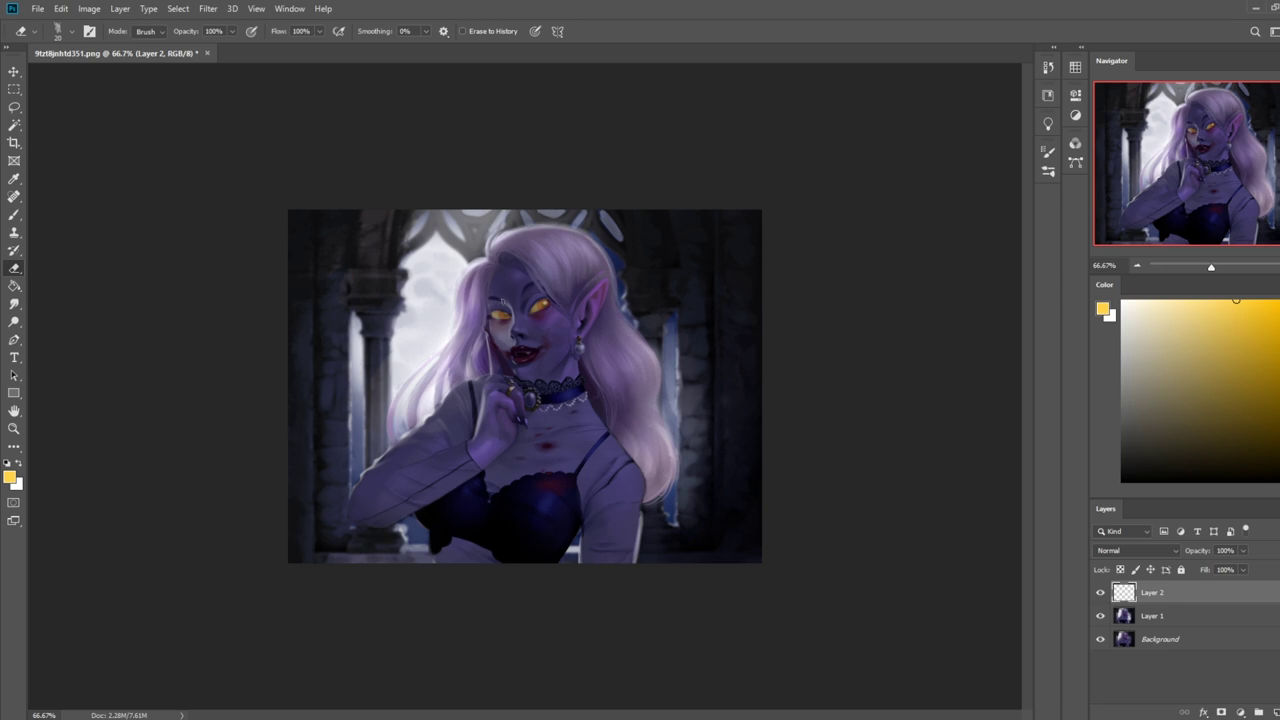
pyautogui.scroll(2, 512, 334)
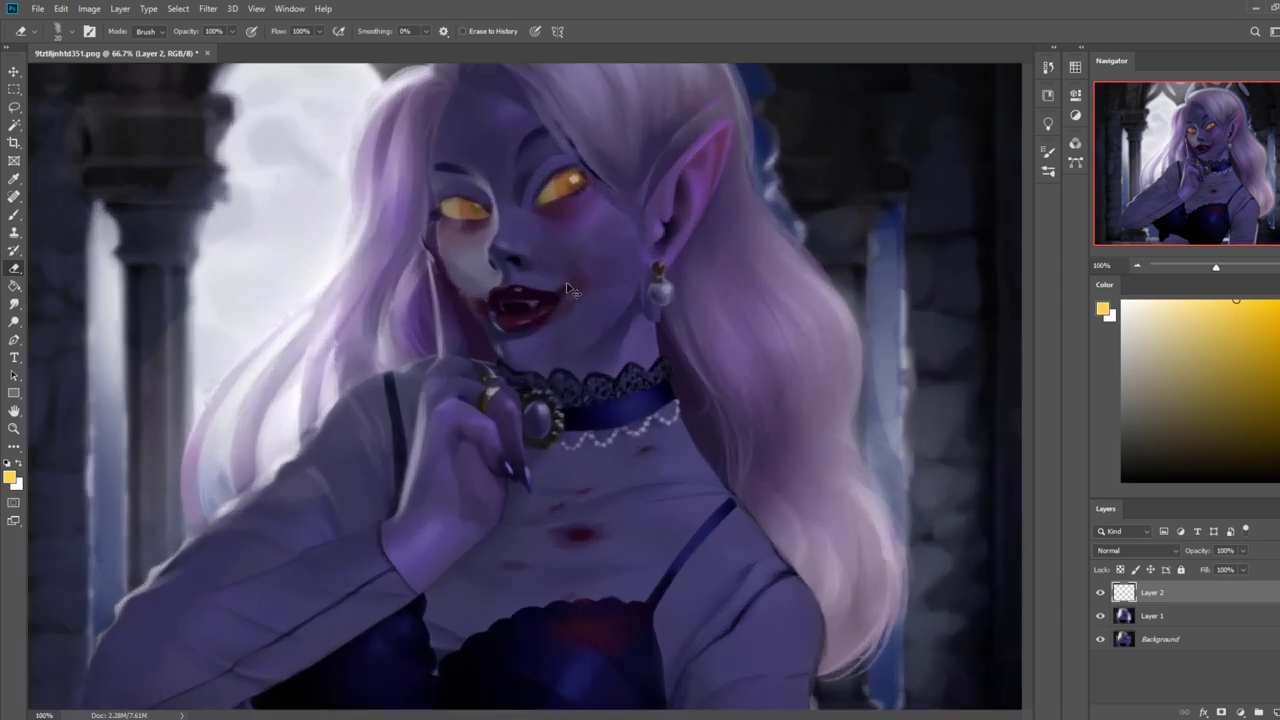
pyautogui.press('b')
pyautogui.click(1155, 617)
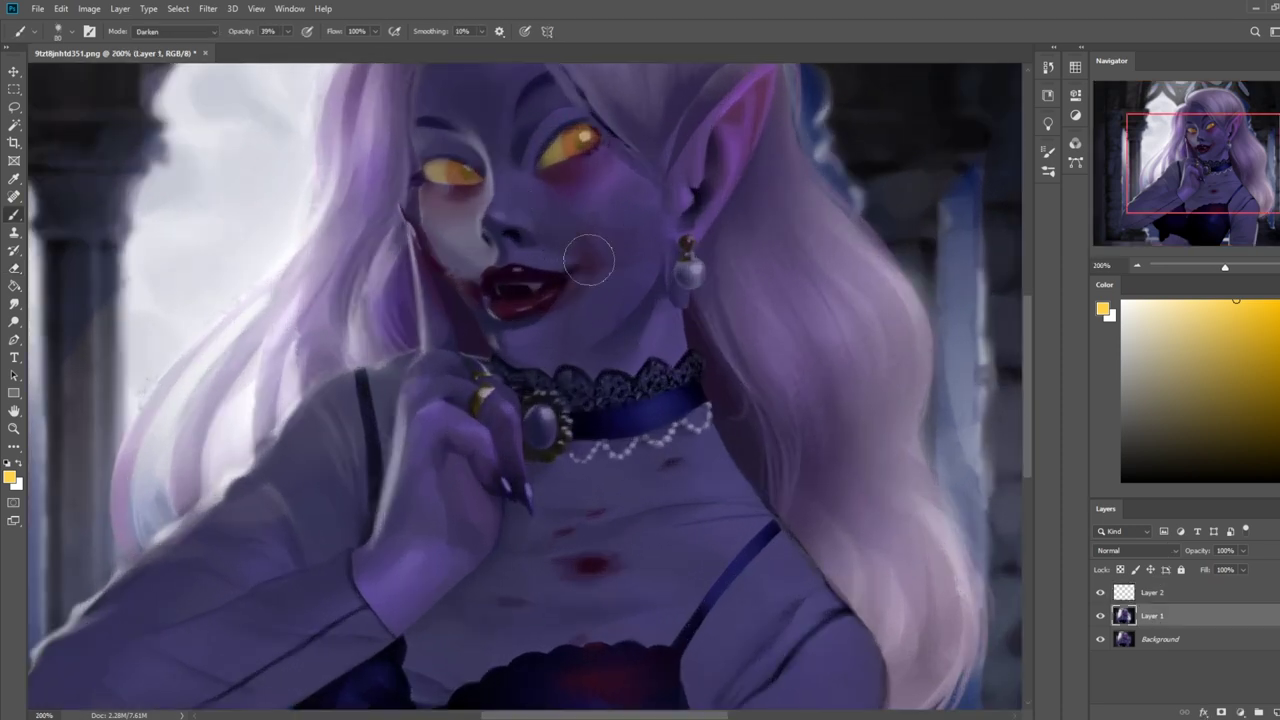
pyautogui.rightClick(598, 243)
pyautogui.click(699, 515)
pyautogui.moveTo(1157, 408); pyautogui.dragTo(1121, 482)
pyautogui.moveTo(730, 300); pyautogui.dragTo(709, 472)
pyautogui.press('[')
pyautogui.press('[')
pyautogui.press('[')
pyautogui.press('[')
pyautogui.press('[')
pyautogui.press('[')
pyautogui.press('[')
pyautogui.press('[')
pyautogui.press('[')
pyautogui.press('[')
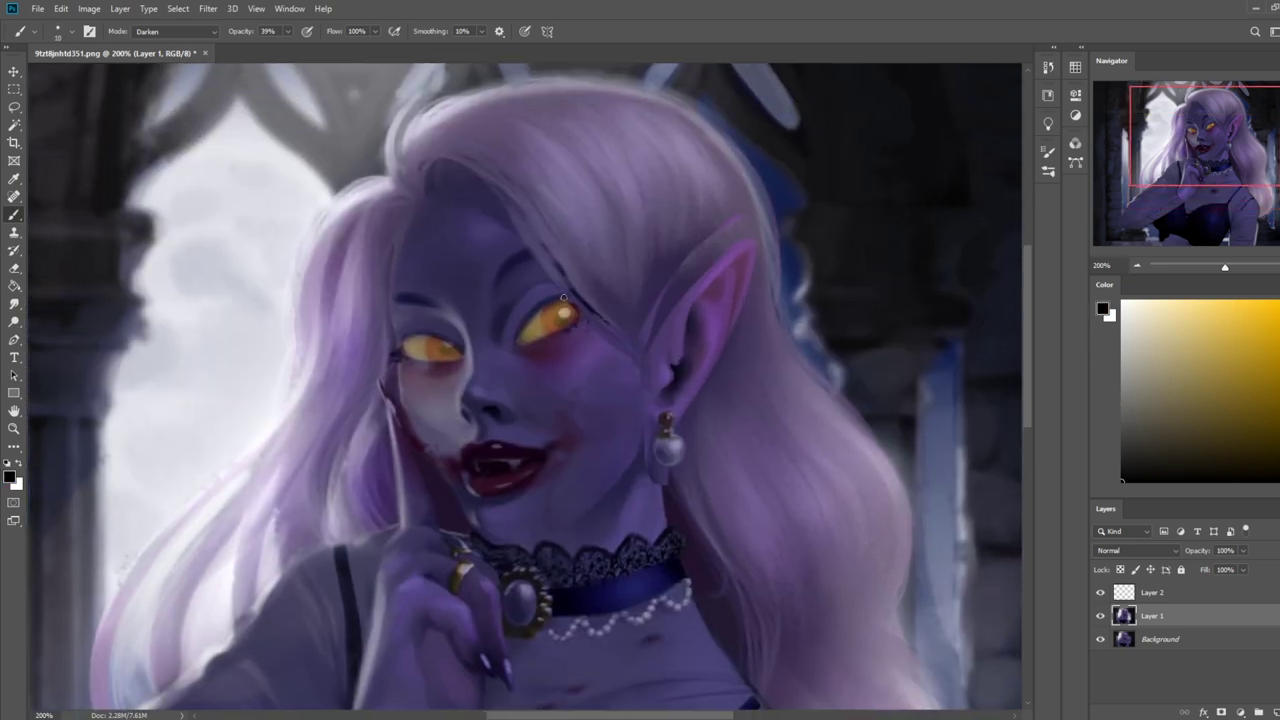
# - Set the brush to Normal mode at 100% opacity and darken the upper lid line of the eye nearer the visible ear
pyautogui.click(196, 35)
pyautogui.click(191, 45)
pyautogui.click(288, 31)
pyautogui.moveTo(289, 47); pyautogui.dragTo(403, 53)
pyautogui.moveTo(555, 305); pyautogui.dragTo(518, 330)
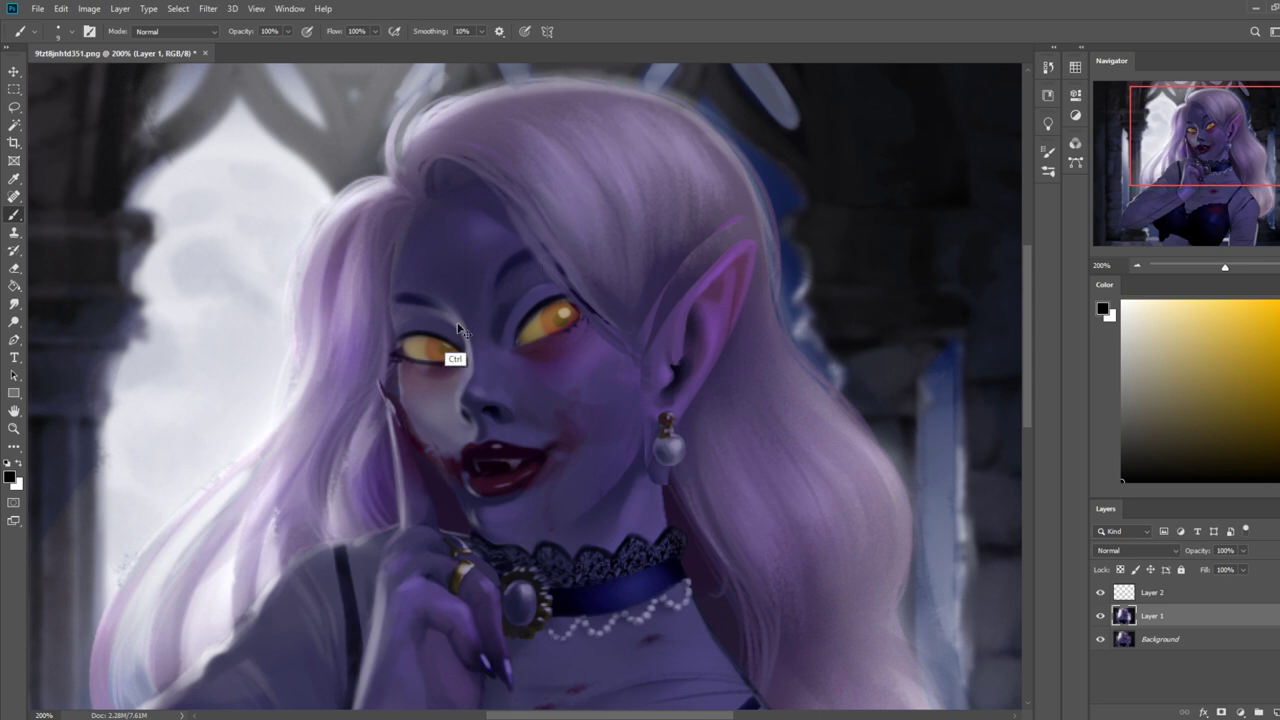
# - Sample dark purple and skin tones around both eyes and refine their lower lid edges with the small brush
pyautogui.keyDown('alt'); pyautogui.click(432, 363); pyautogui.keyUp('alt')
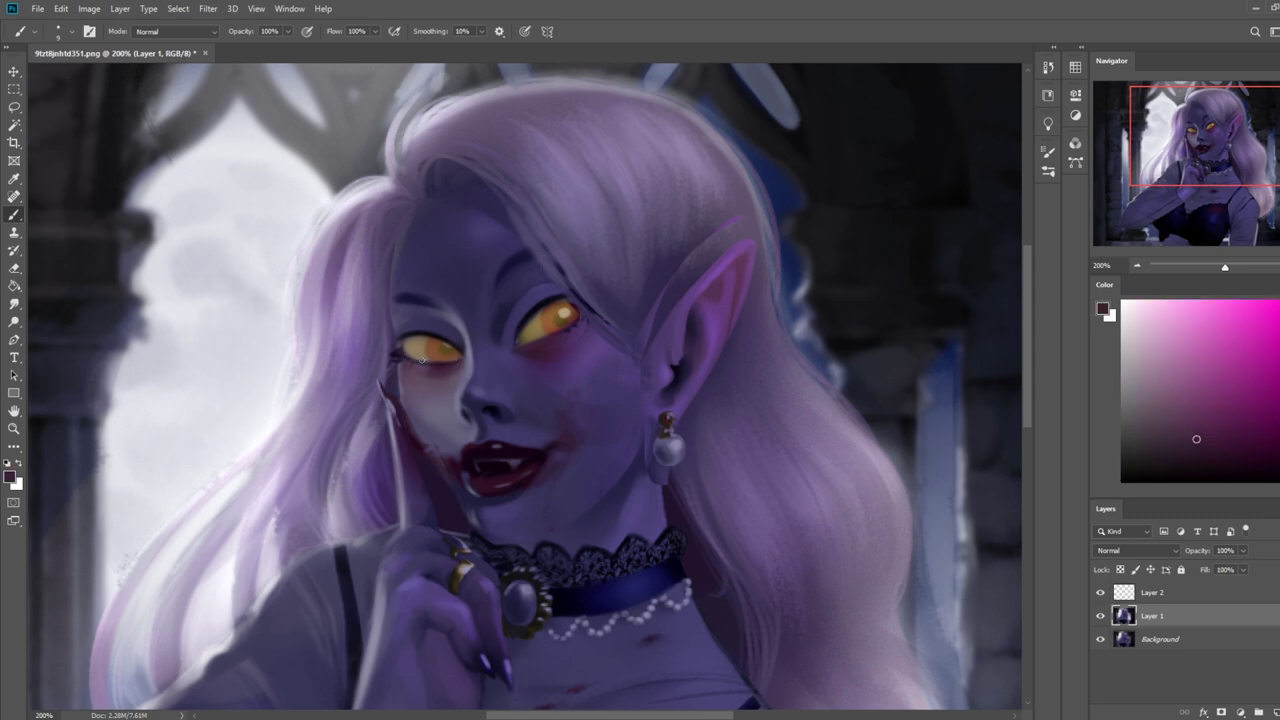
pyautogui.keyDown('alt'); pyautogui.click(438, 412); pyautogui.keyUp('alt')
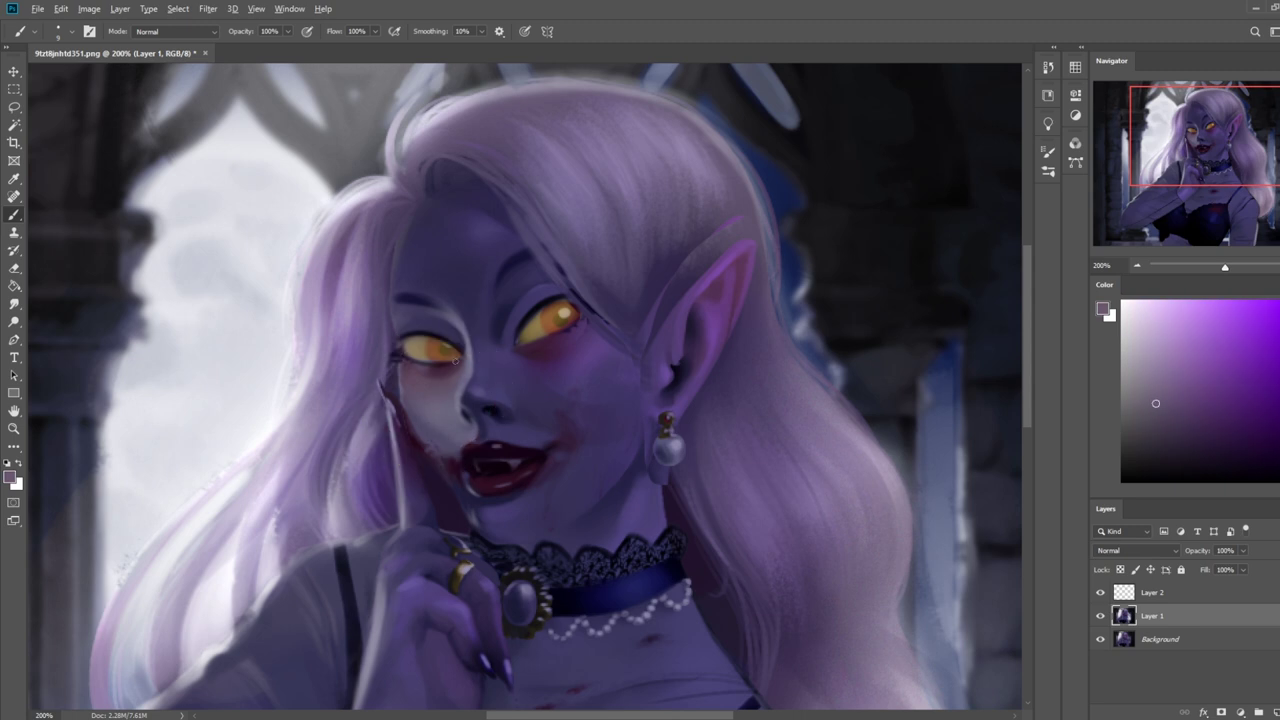
pyautogui.keyDown('alt'); pyautogui.click(545, 344); pyautogui.keyUp('alt')
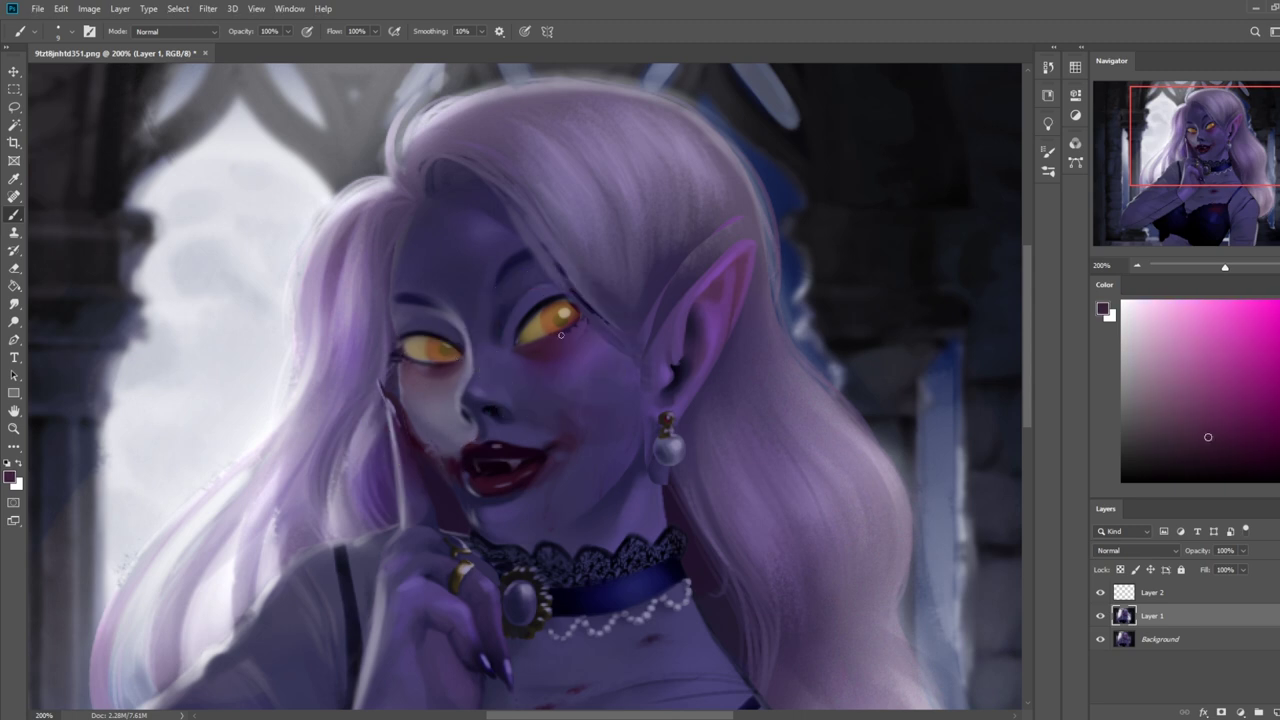
pyautogui.keyDown('alt'); pyautogui.click(519, 341); pyautogui.keyUp('alt')
pyautogui.keyDown('alt'); pyautogui.click(531, 341); pyautogui.keyUp('alt')
pyautogui.keyDown('alt'); pyautogui.click(536, 341); pyautogui.keyUp('alt')
pyautogui.keyDown('alt'); pyautogui.click(520, 335); pyautogui.keyUp('alt')
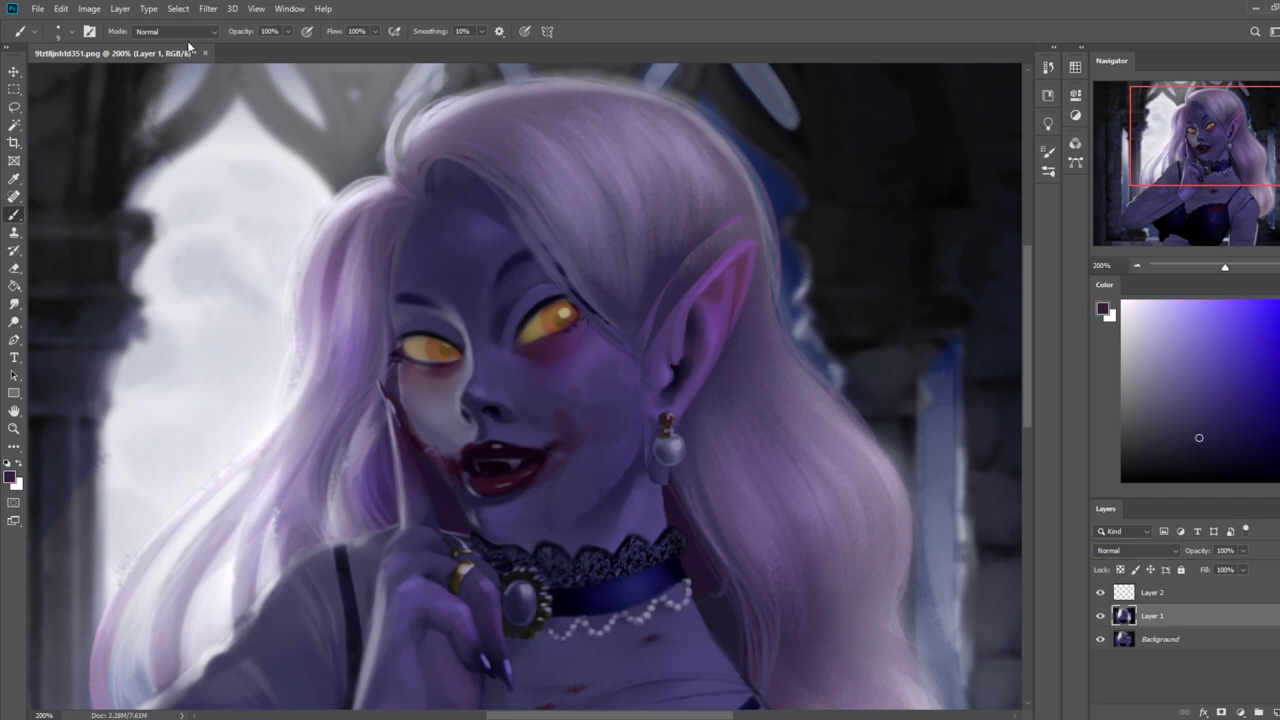
# - Merge Layer 1 into the Background layer and sample colours from the inner eye corner, the moonlit window and the shaded cheek
pyautogui.rightClick(1200, 623)
pyautogui.click(1120, 480)
pyautogui.keyDown('alt'); pyautogui.click(461, 350); pyautogui.keyUp('alt')
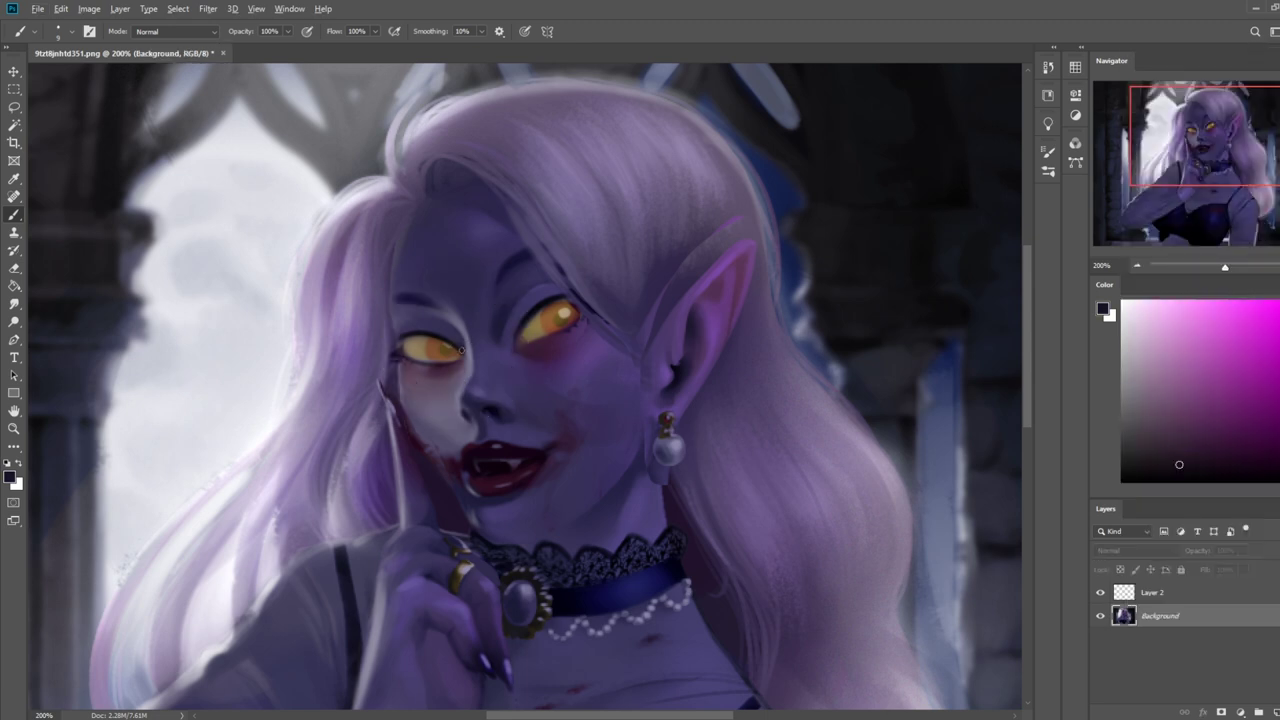
pyautogui.keyDown('alt'); pyautogui.click(234, 413); pyautogui.keyUp('alt')
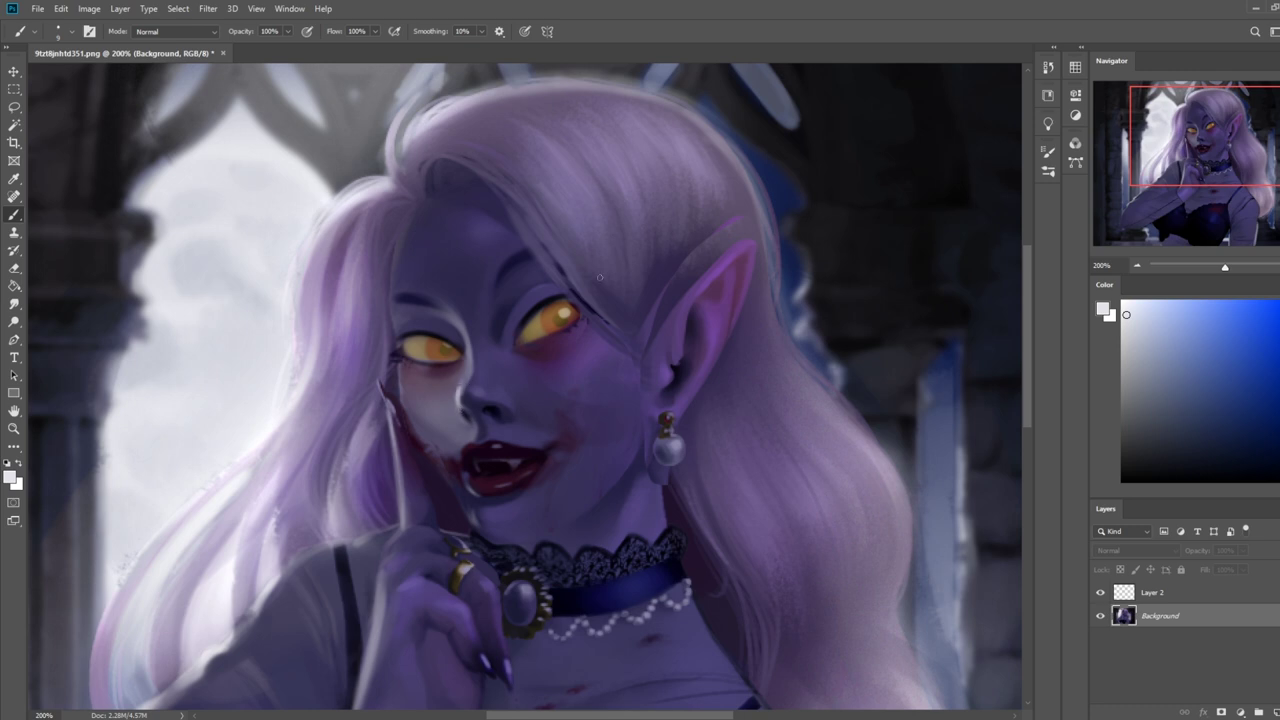
pyautogui.keyDown('alt'); pyautogui.click(580, 364); pyautogui.keyUp('alt')
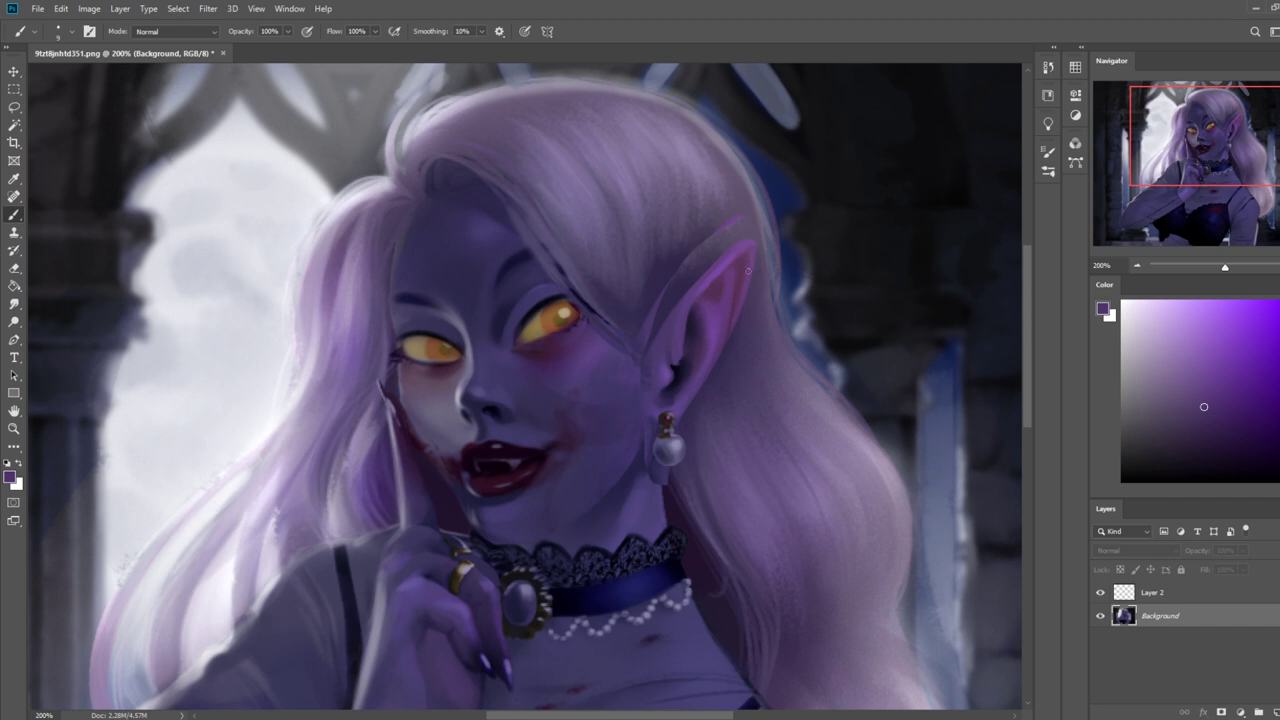
# - Set up the Burn tool with its range on Shadows and a much smaller brush size
pyautogui.hotkey('ctrl', '-')
pyautogui.hotkey('ctrl', '-')
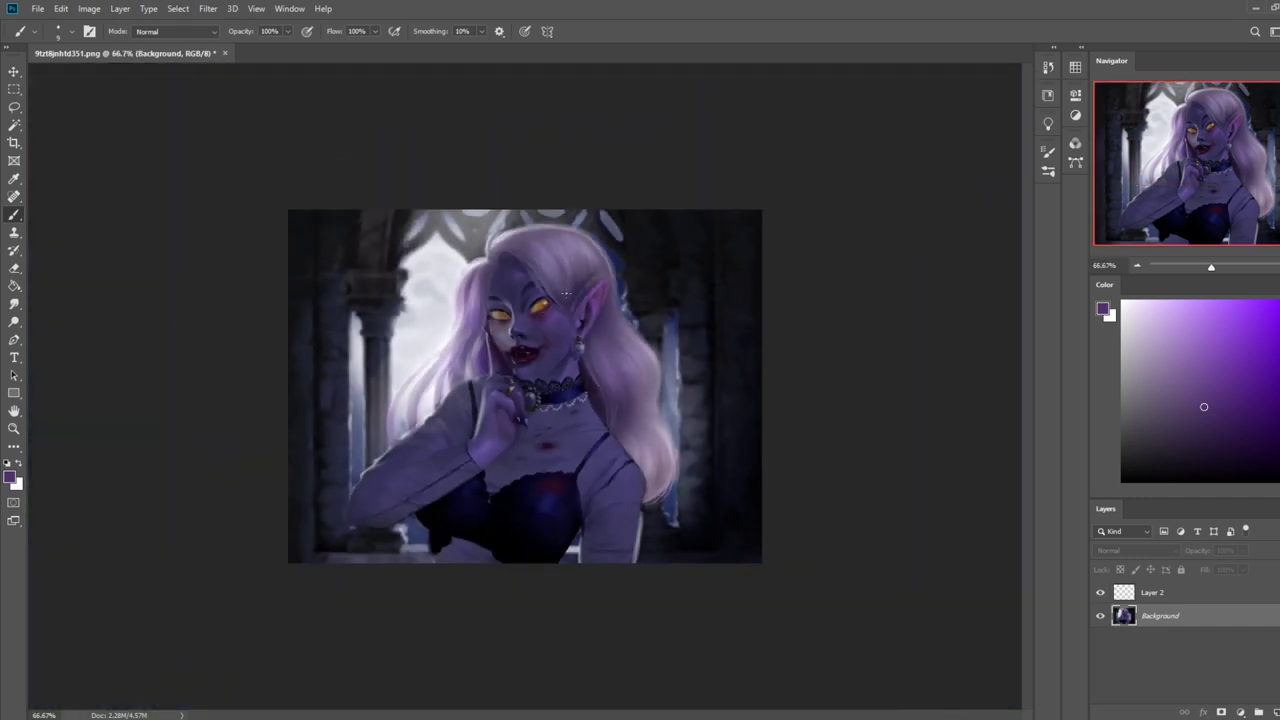
pyautogui.rightClick(14, 322)
pyautogui.click(58, 334)
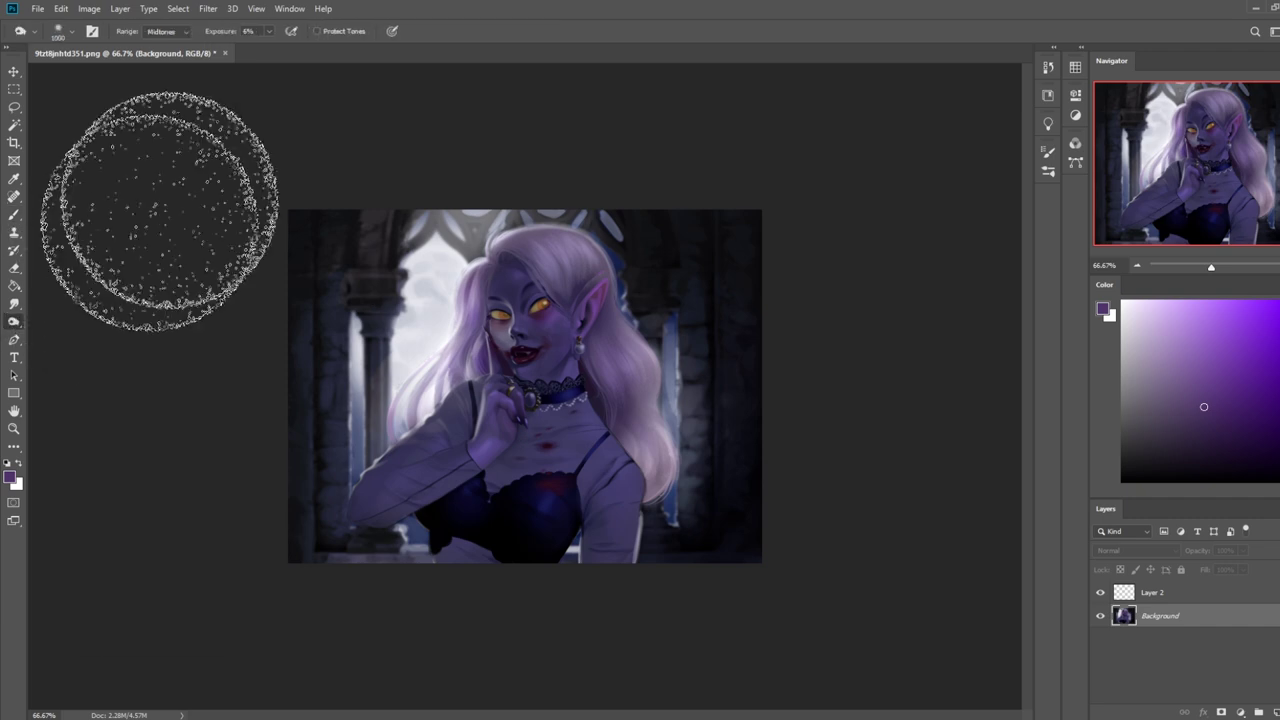
pyautogui.click(165, 31)
pyautogui.click(163, 38)
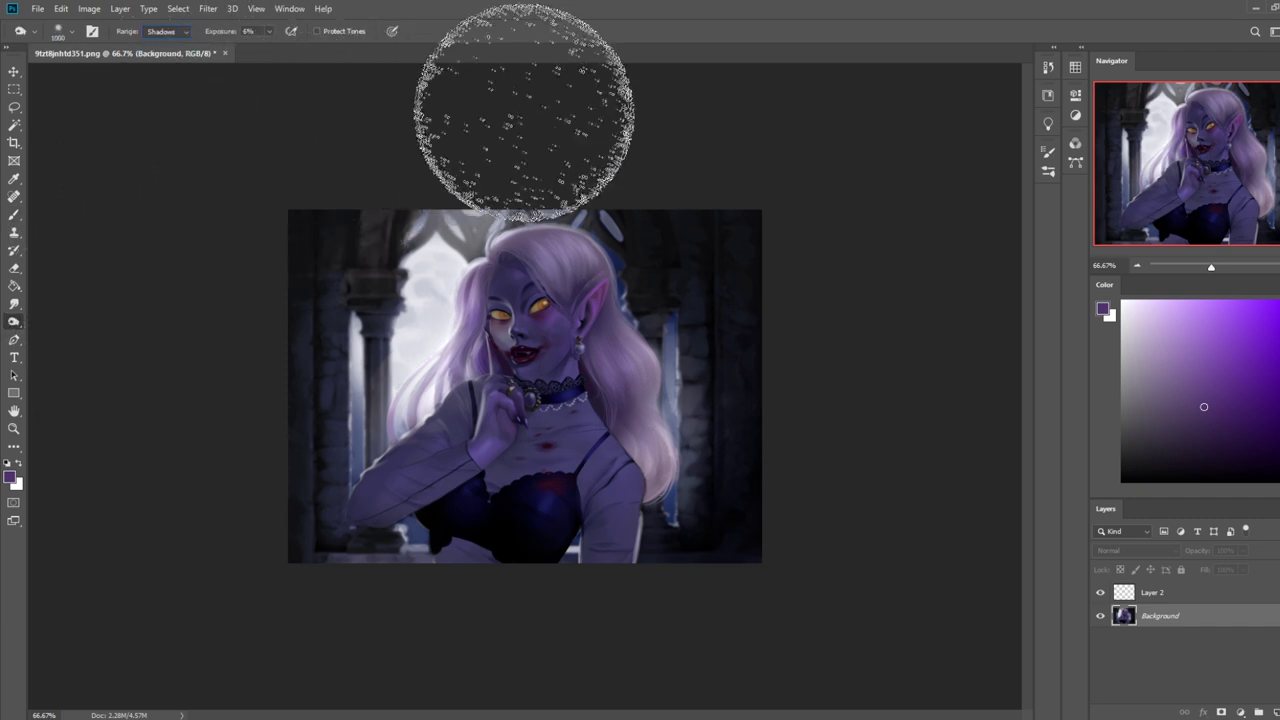
pyautogui.press('[')
pyautogui.press('[')
pyautogui.press('[')
pyautogui.press('[')
pyautogui.press('[')
pyautogui.press('[')
pyautogui.press('[')
pyautogui.press('[')
pyautogui.press('[')
pyautogui.press('[')
pyautogui.press('[')
pyautogui.press('[')
pyautogui.press('[')
pyautogui.press('[')
pyautogui.press('[')
pyautogui.press('[')
pyautogui.press('[')
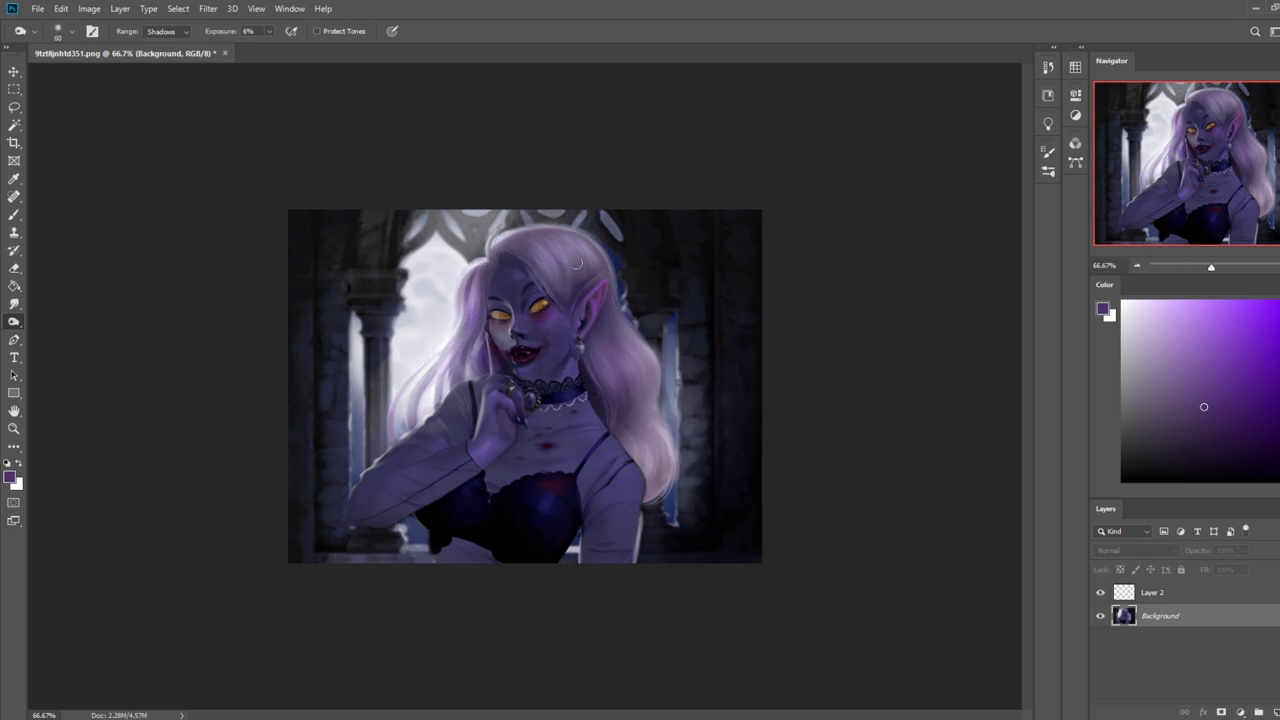
# - Merge Layer 2 down into the Background layer
pyautogui.rightClick(1180, 591)
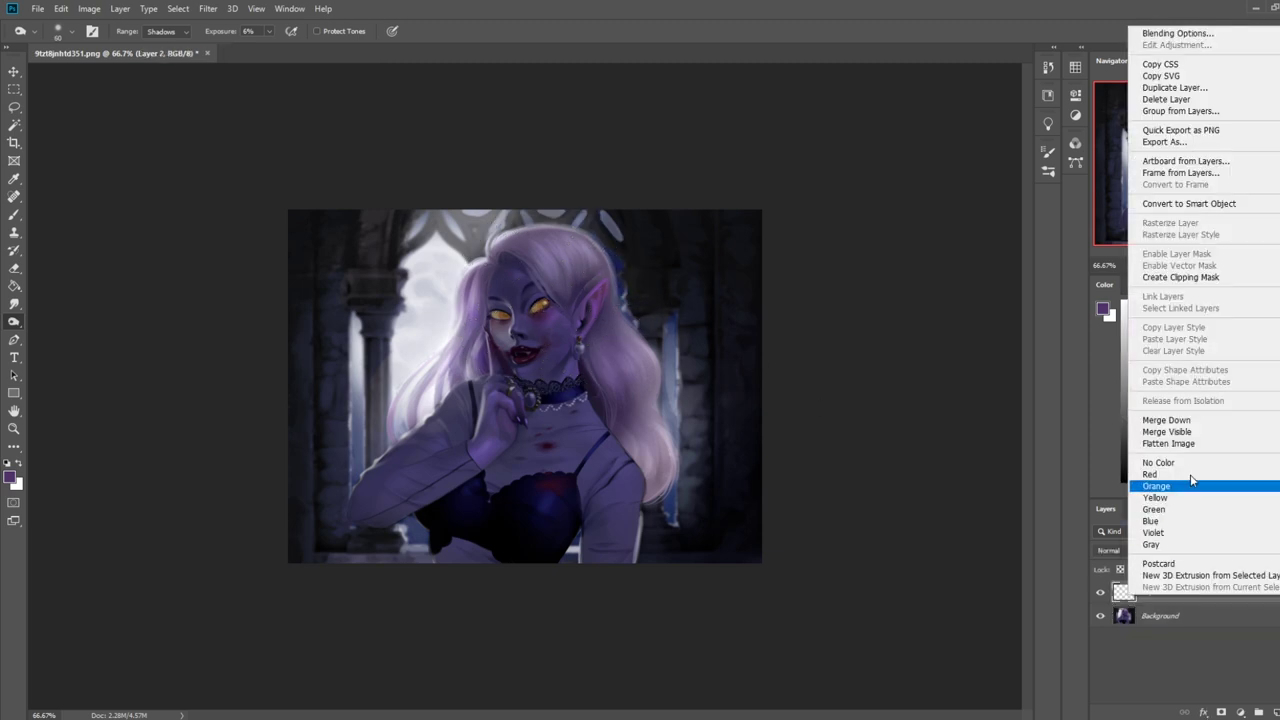
pyautogui.click(1202, 425)
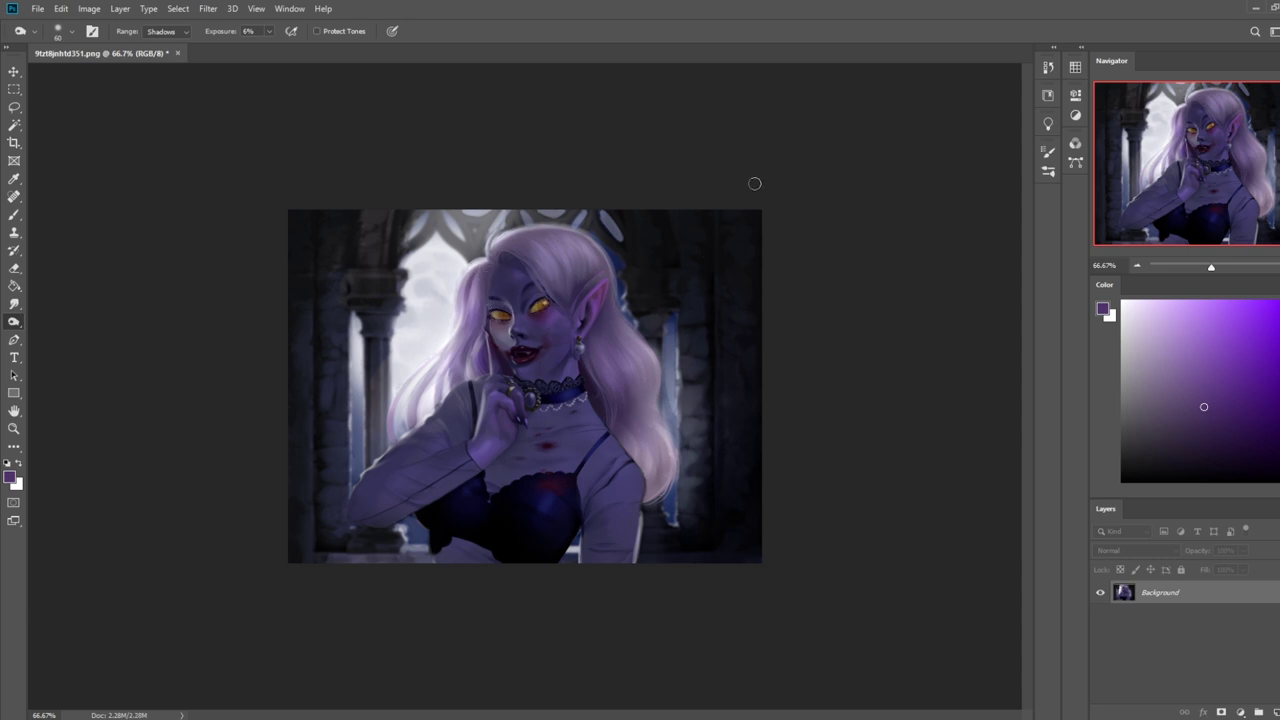
pyautogui.press('ctrl')
# - Brighten the golden glow of the eye nearer the visible ear with the Dodge tool
pyautogui.rightClick(13, 322)
pyautogui.click(40, 322)
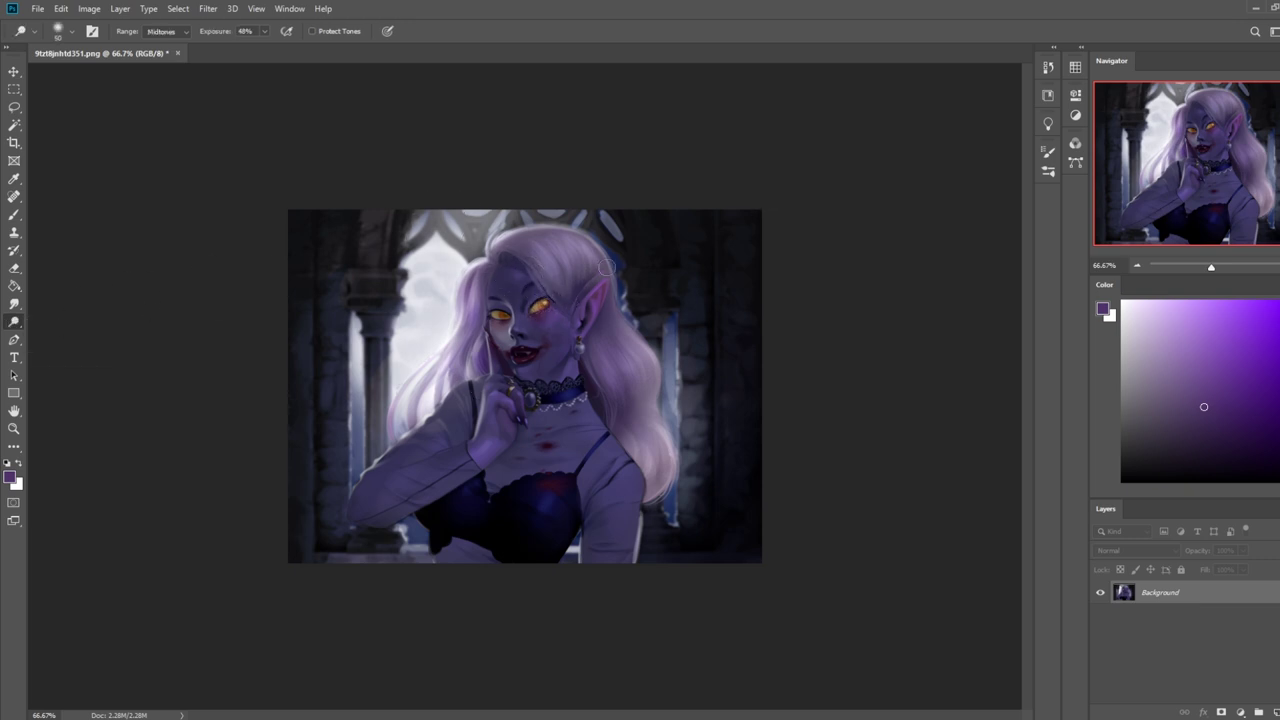
pyautogui.click(179, 33)
pyautogui.click(170, 62)
pyautogui.moveTo(546, 305); pyautogui.dragTo(535, 310)
pyautogui.press('[')
# - Deepen the shadow beneath the window-side eye with the Brush, using a near-black tone sampled from inside the mouth
pyautogui.press('z')
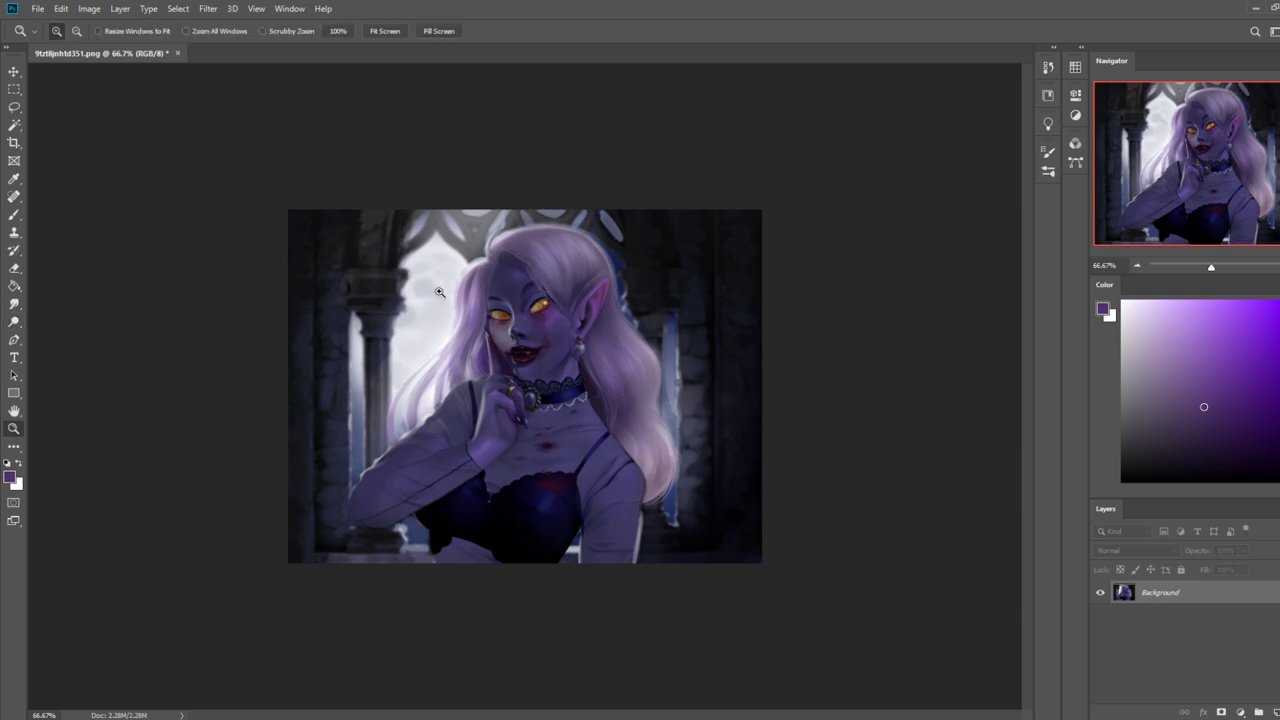
pyautogui.moveTo(439, 291); pyautogui.dragTo(471, 309)
pyautogui.press('b')
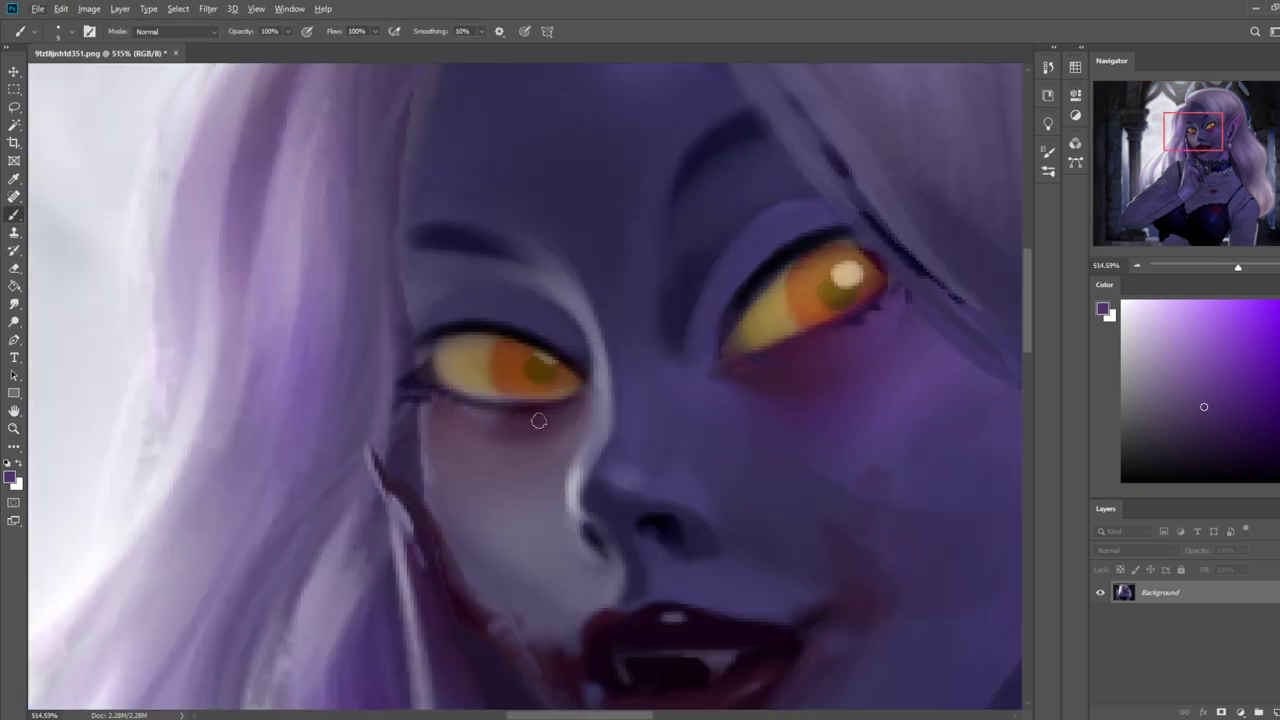
pyautogui.keyDown('alt'); pyautogui.click(538, 421); pyautogui.keyUp('alt')
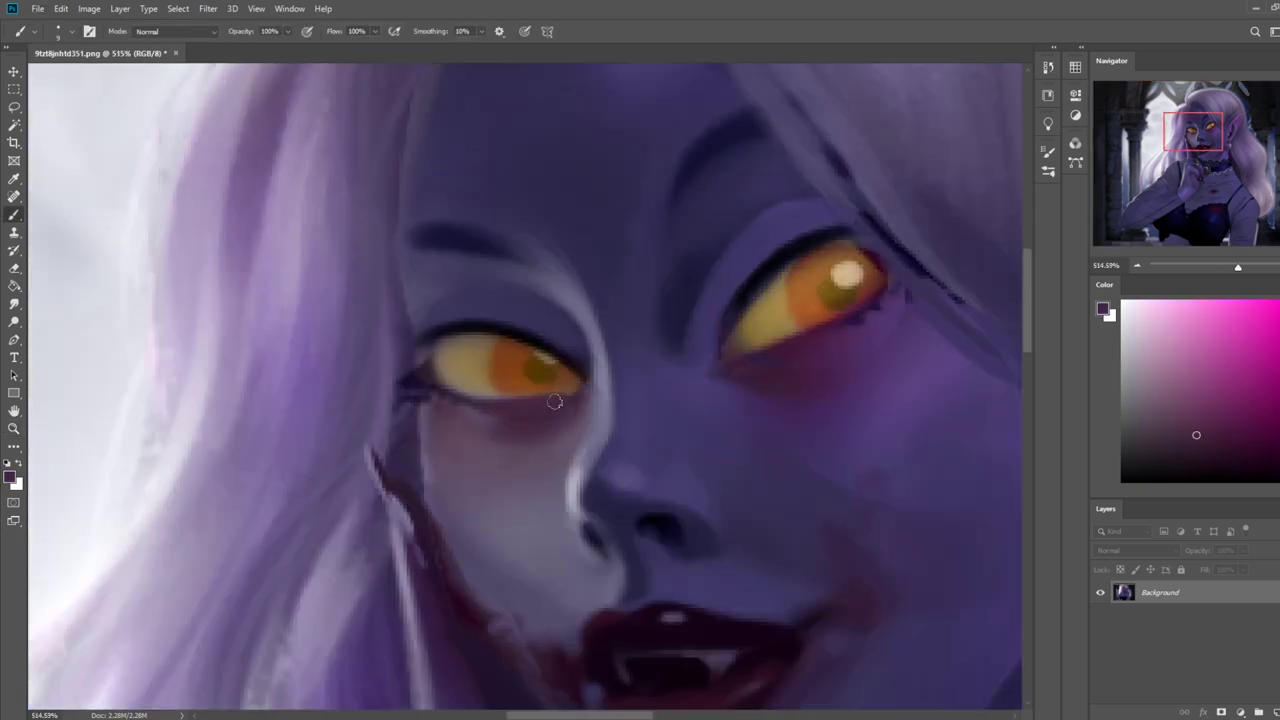
pyautogui.keyDown('alt'); pyautogui.click(583, 397); pyautogui.keyUp('alt')
pyautogui.moveTo(510, 404); pyautogui.dragTo(543, 406)
pyautogui.hotkey('ctrl', 'z')
pyautogui.keyDown('alt'); pyautogui.click(648, 658); pyautogui.keyUp('alt')
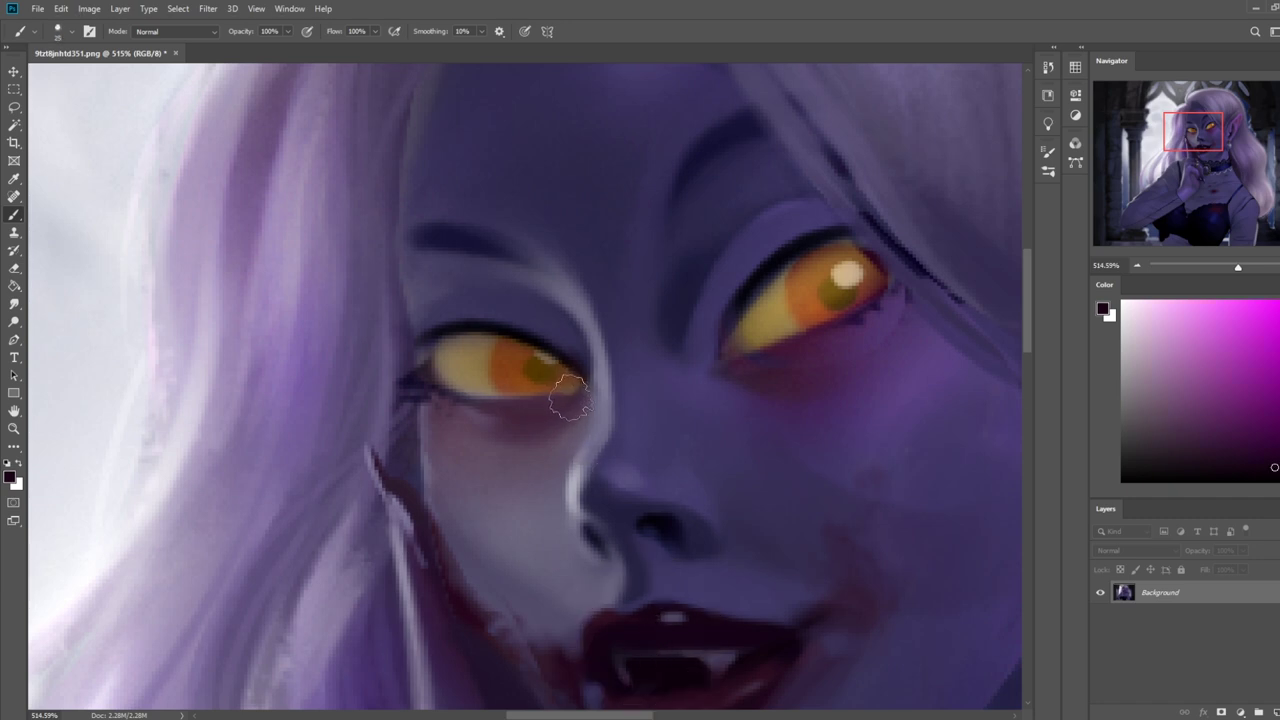
pyautogui.moveTo(569, 398); pyautogui.dragTo(483, 400)
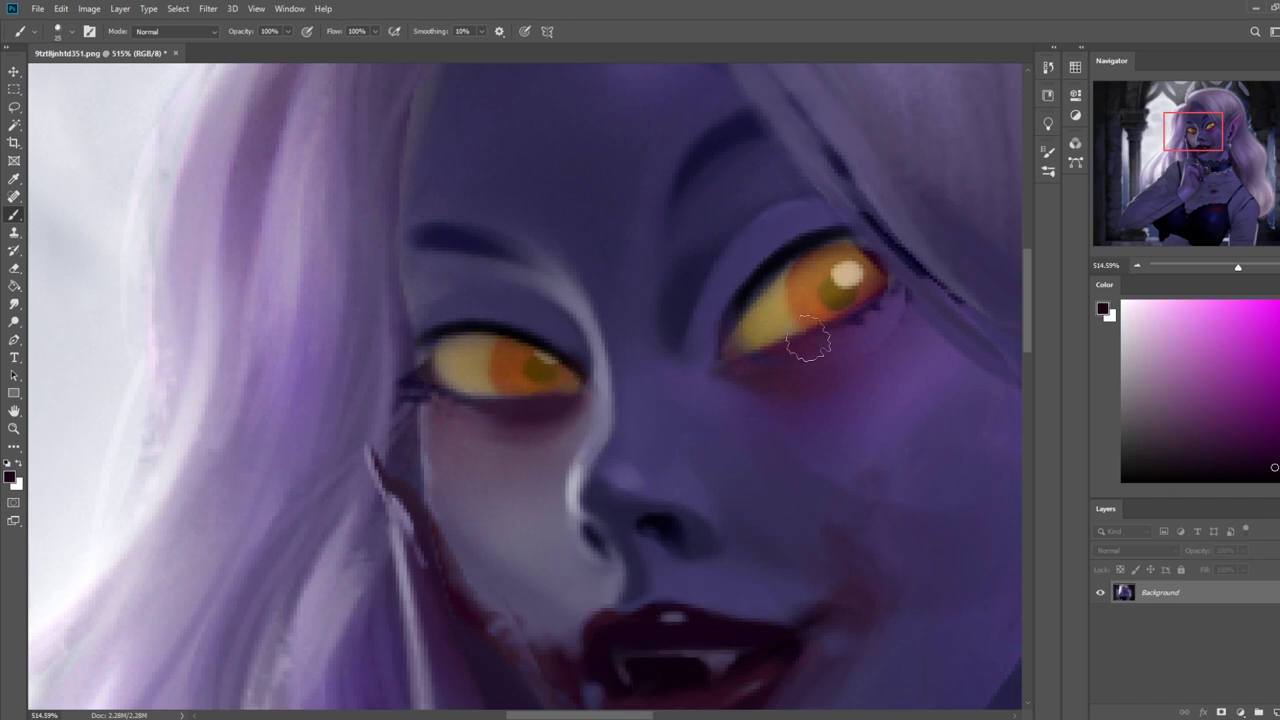
# - Set the brush opacity to 15% and choose white as the foreground colour, undoing the last change
pyautogui.hotkey('ctrl', '-')
pyautogui.hotkey('ctrl', '-')
pyautogui.hotkey('ctrl', '-')
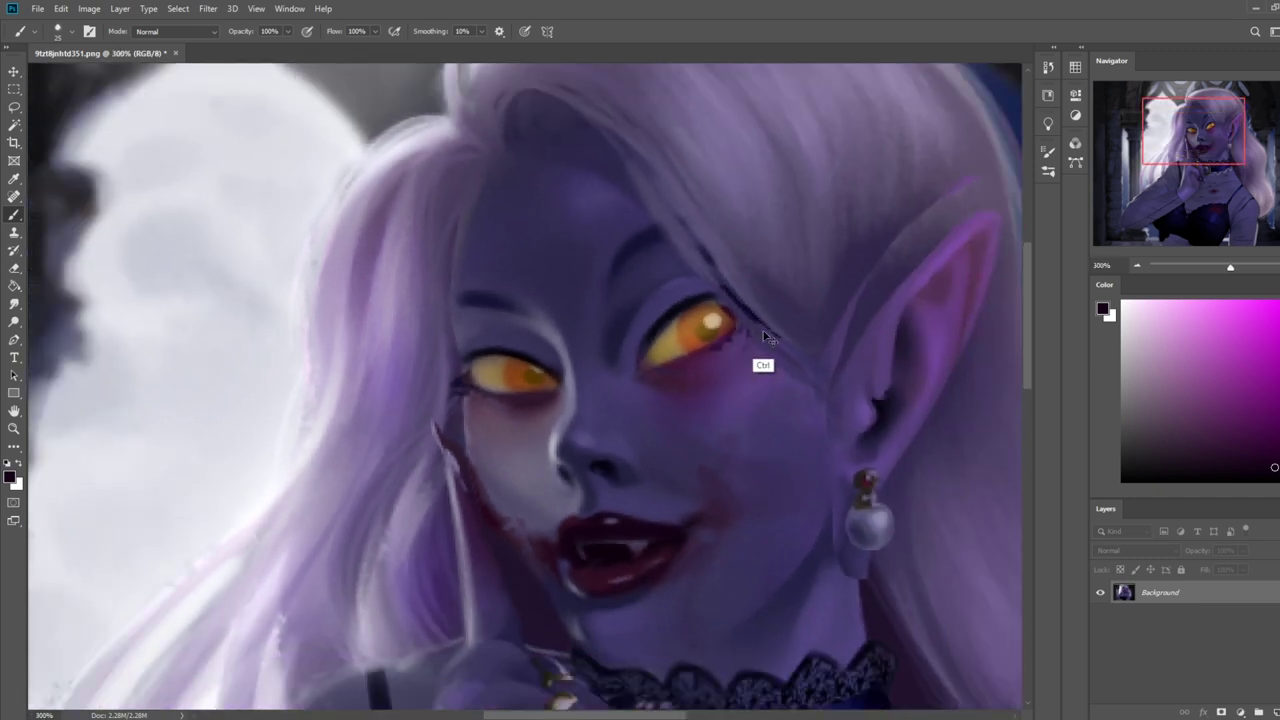
pyautogui.hotkey('ctrl', '-')
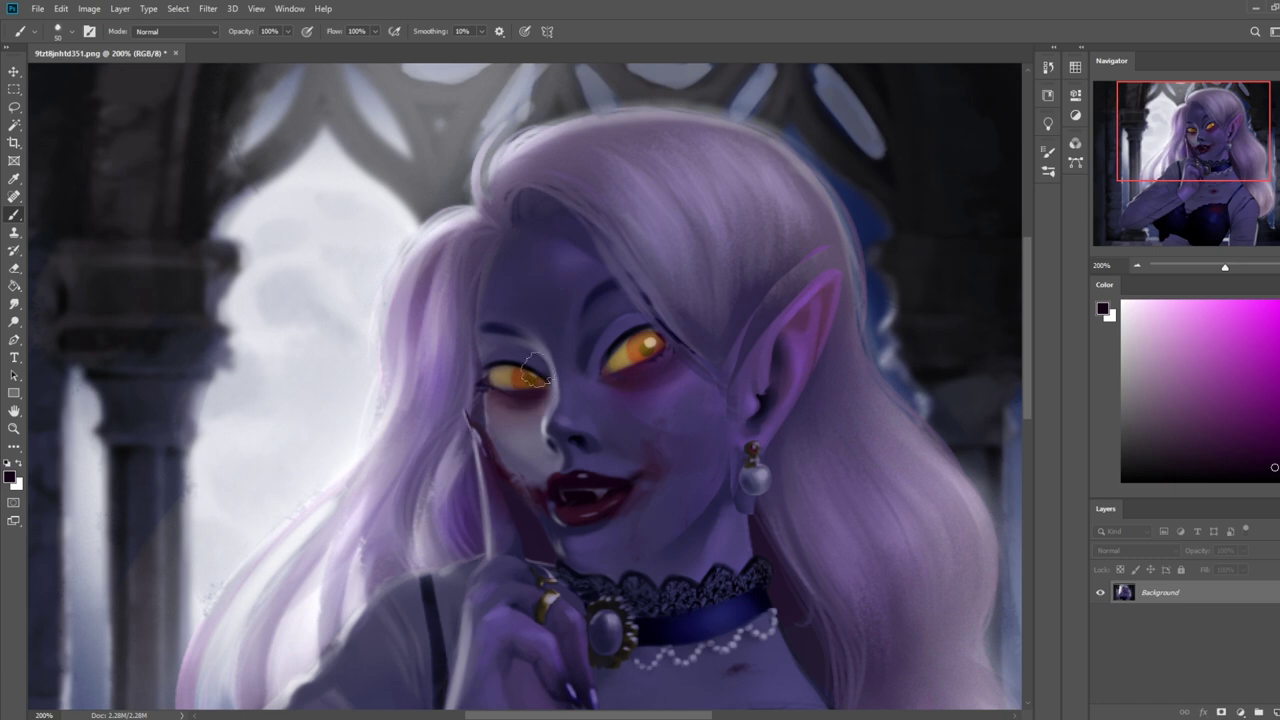
pyautogui.hotkey('ctrl', '-')
pyautogui.hotkey('ctrl', '-')
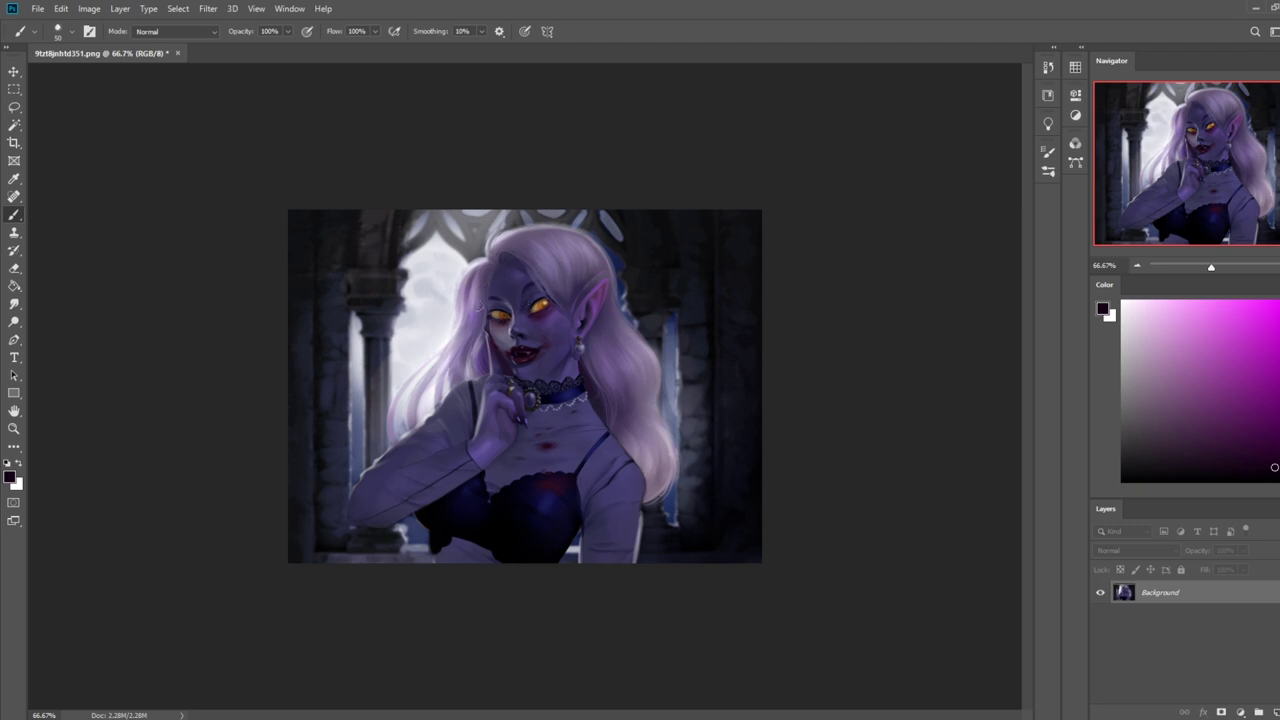
pyautogui.click(1172, 317)
pyautogui.click(1149, 310)
pyautogui.click(287, 31)
pyautogui.click(220, 89)
pyautogui.hotkey('ctrl', 'z')
pyautogui.click(1122, 301)
# - Switch to the 500 px soft round brush, sample a muted purple from the lower face and set the brush mode to Lighten
pyautogui.rightClick(550, 256)
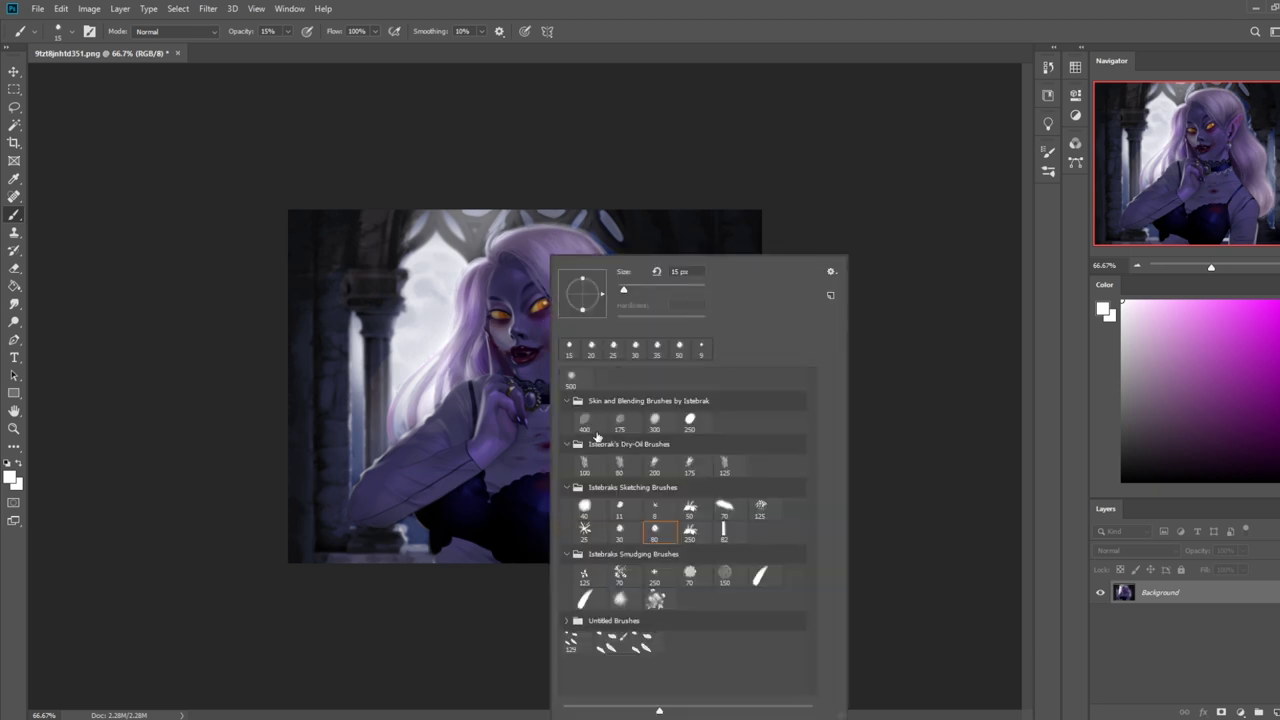
pyautogui.click(572, 377)
pyautogui.click(880, 176)
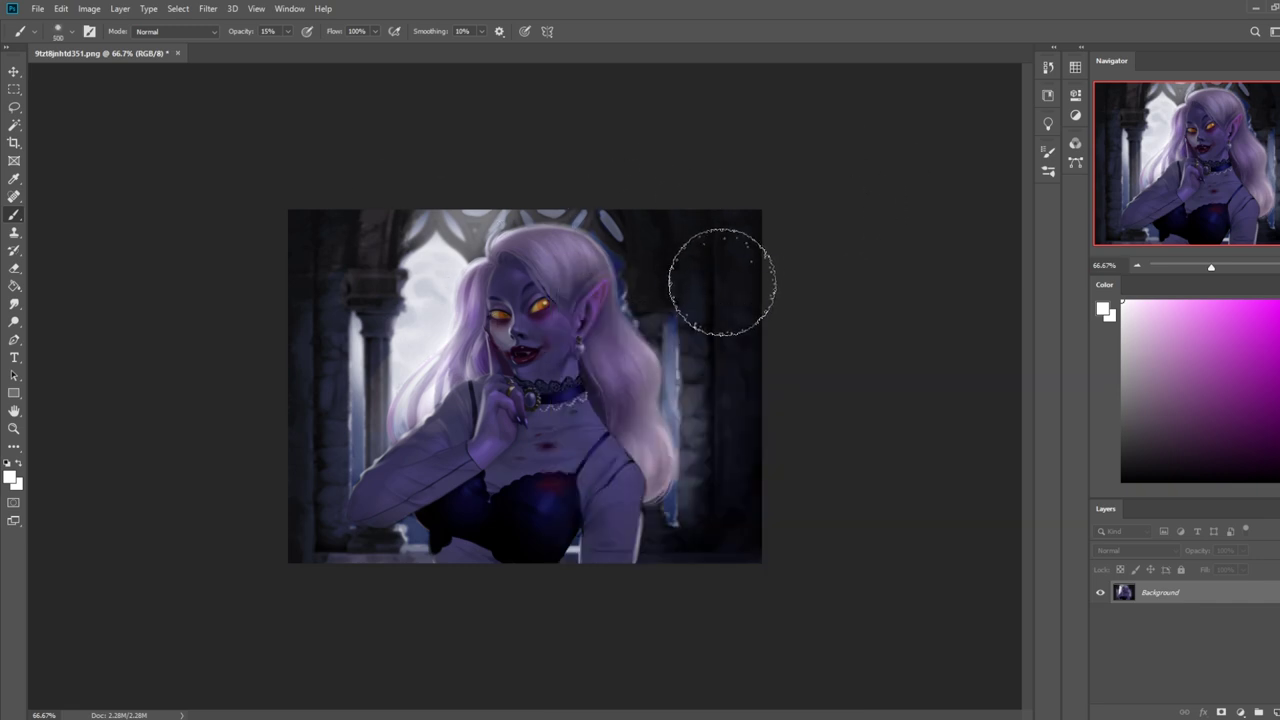
pyautogui.hotkey('ctrl', '-')
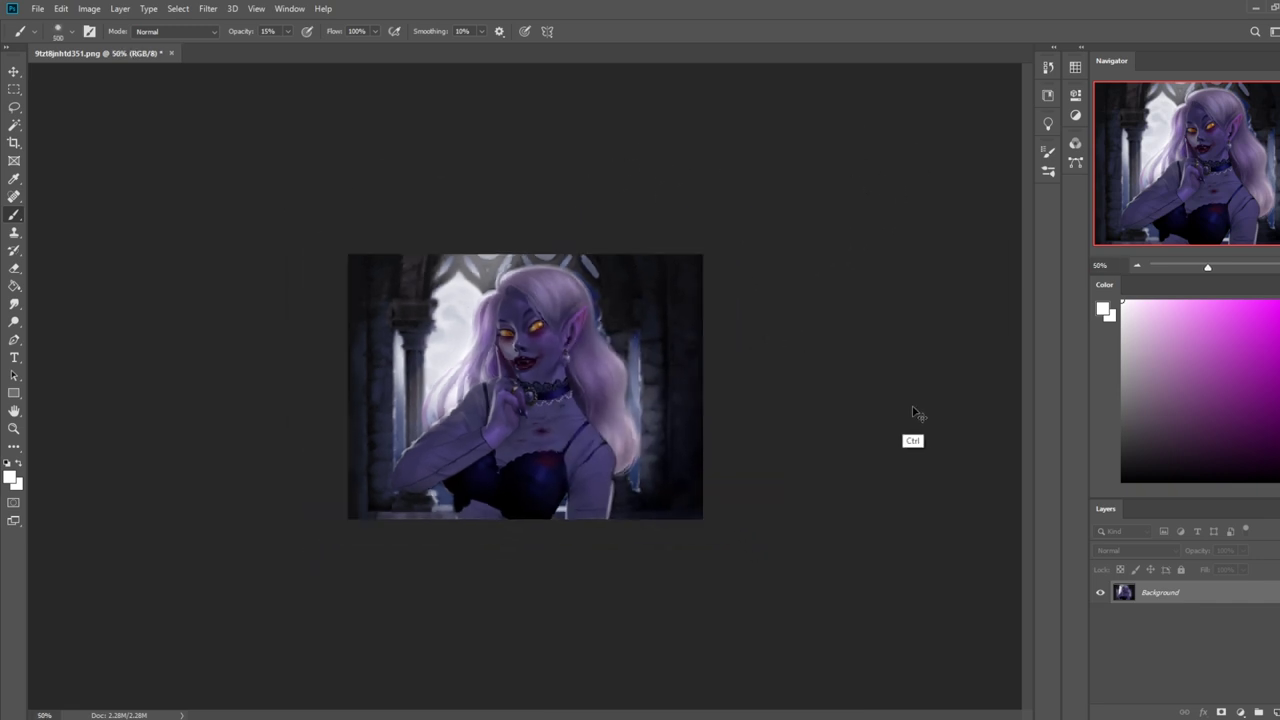
pyautogui.keyDown('alt'); pyautogui.click(513, 366); pyautogui.keyUp('alt')
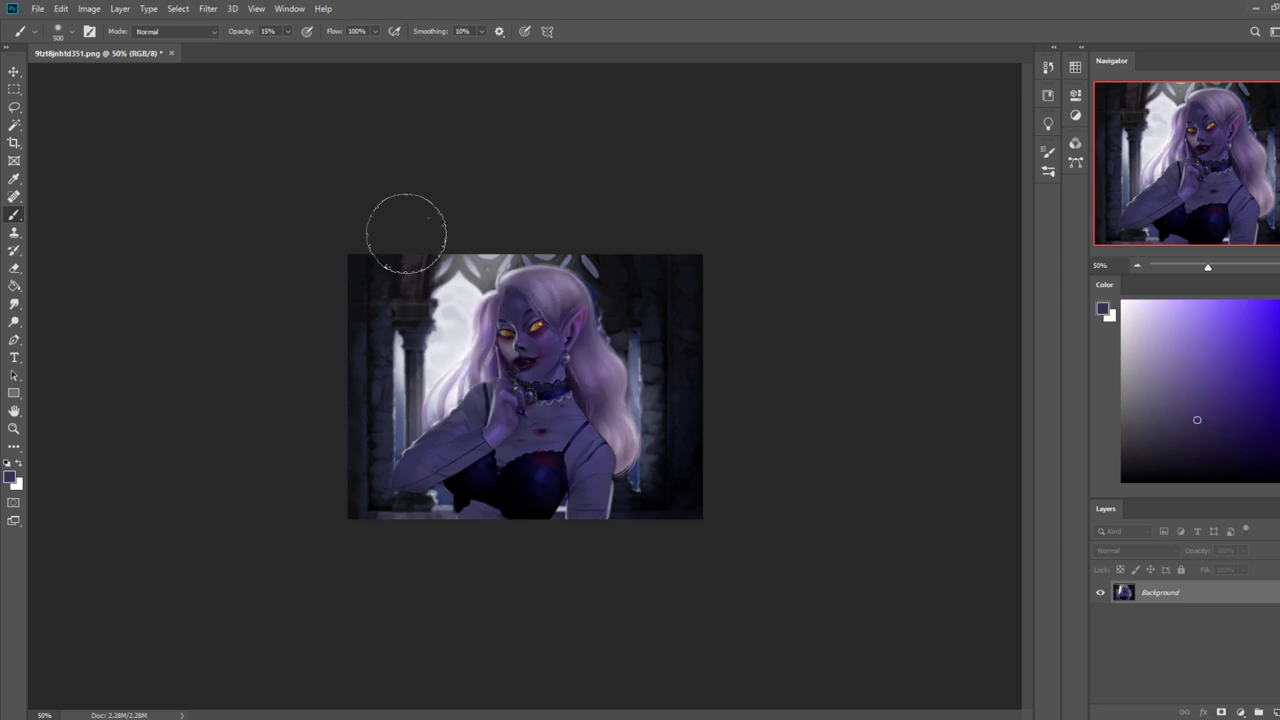
pyautogui.click(150, 31)
pyautogui.click(144, 157)
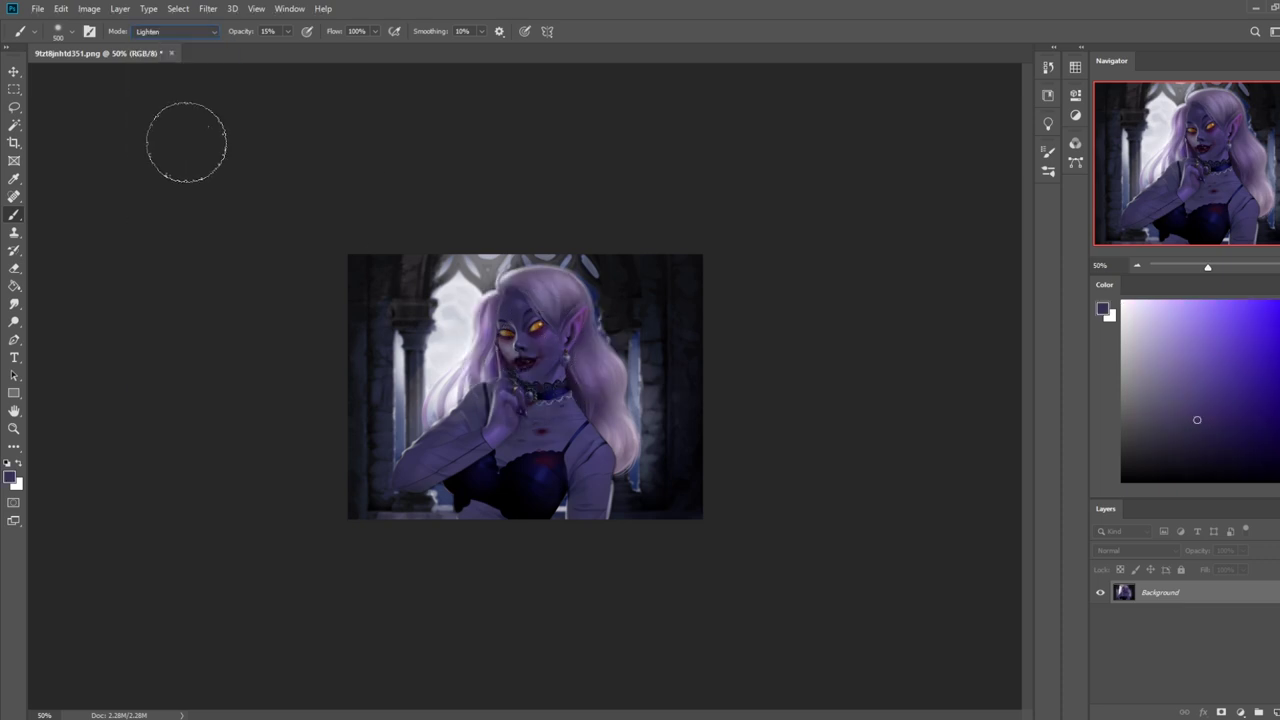
# - Lighten the window-side cheek with soft strokes of a much smaller brush, raising the brush opacity to 31%
pyautogui.press('[')
pyautogui.press('[')
pyautogui.press('[')
pyautogui.press('[')
pyautogui.press('[')
pyautogui.press('[')
pyautogui.press('[')
pyautogui.press('[')
pyautogui.moveTo(509, 362); pyautogui.dragTo(508, 342)
pyautogui.click(288, 31)
pyautogui.click(296, 48)
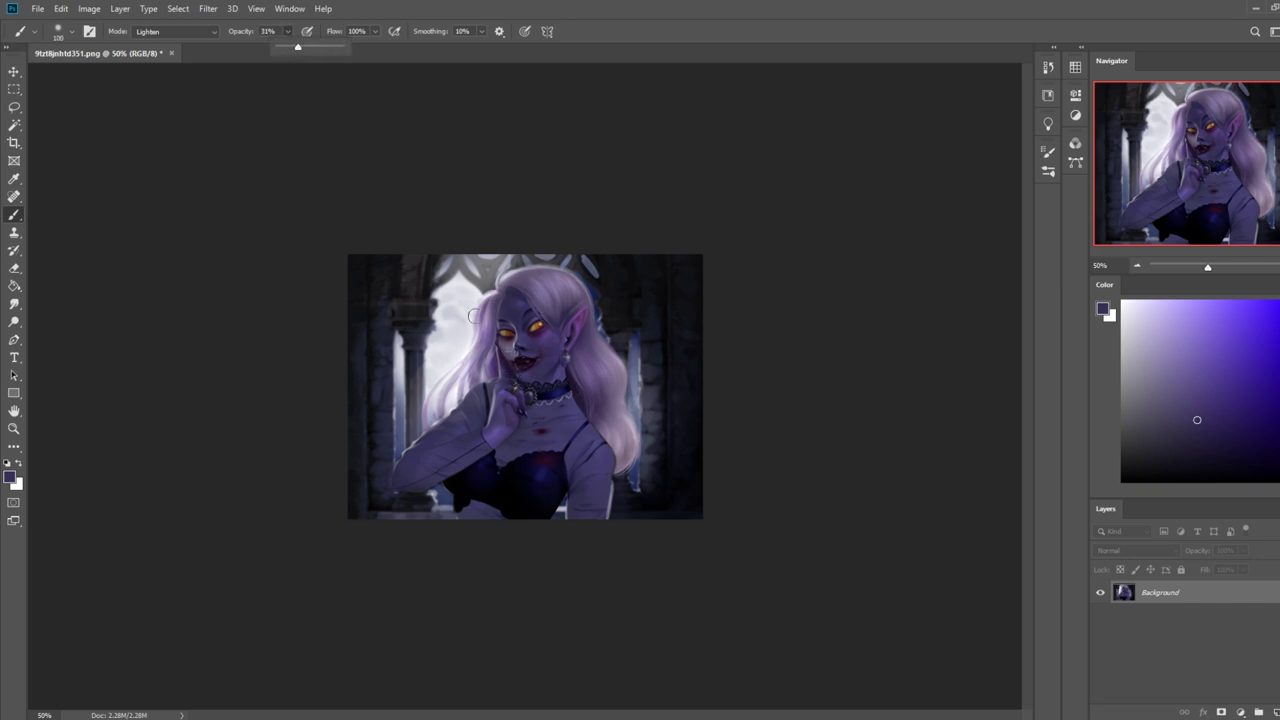
pyautogui.moveTo(517, 373); pyautogui.dragTo(508, 346)
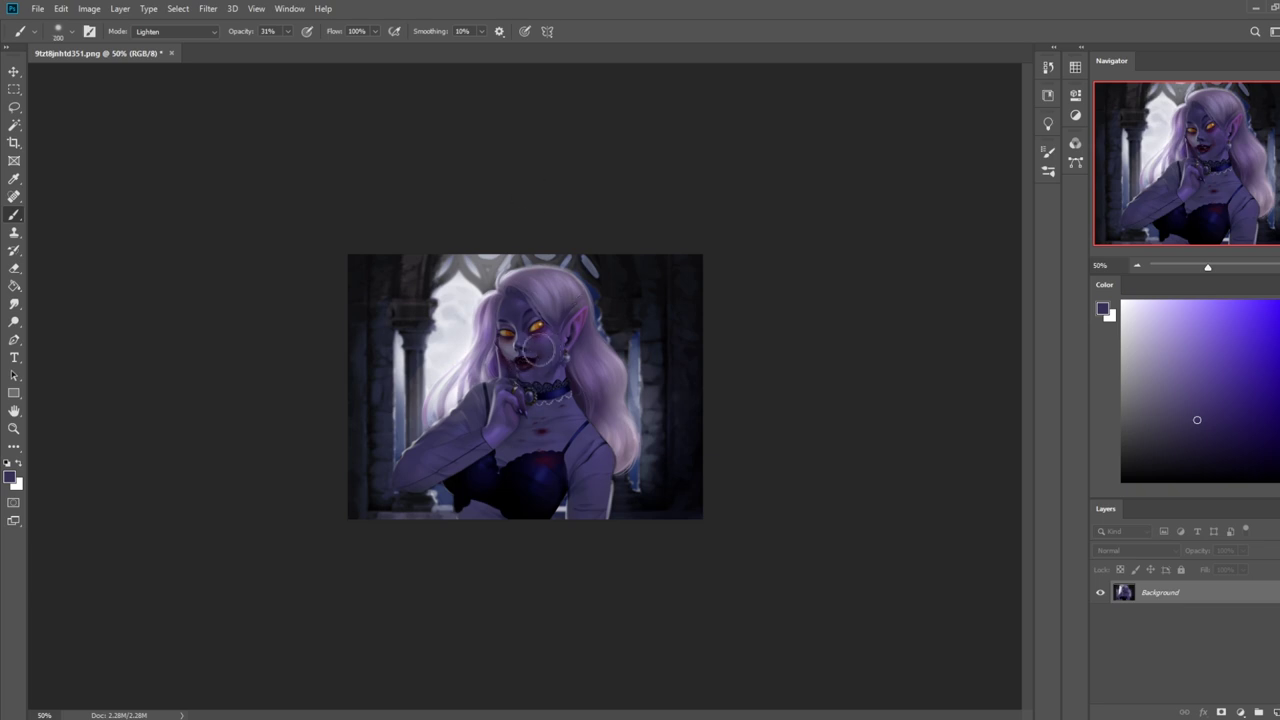
# - Blend the hair and face edges with the Smudge tool at 9% strength, alternating with the Lighten brush
pyautogui.click(15, 305)
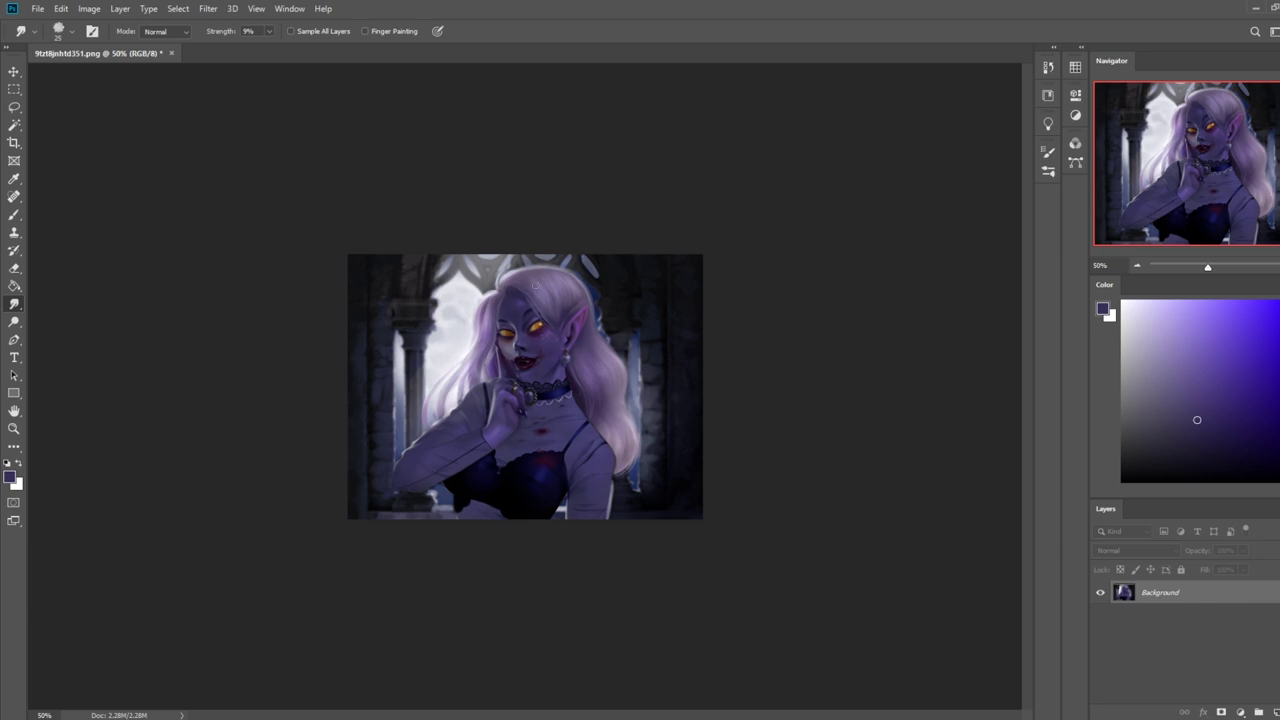
pyautogui.press('b')
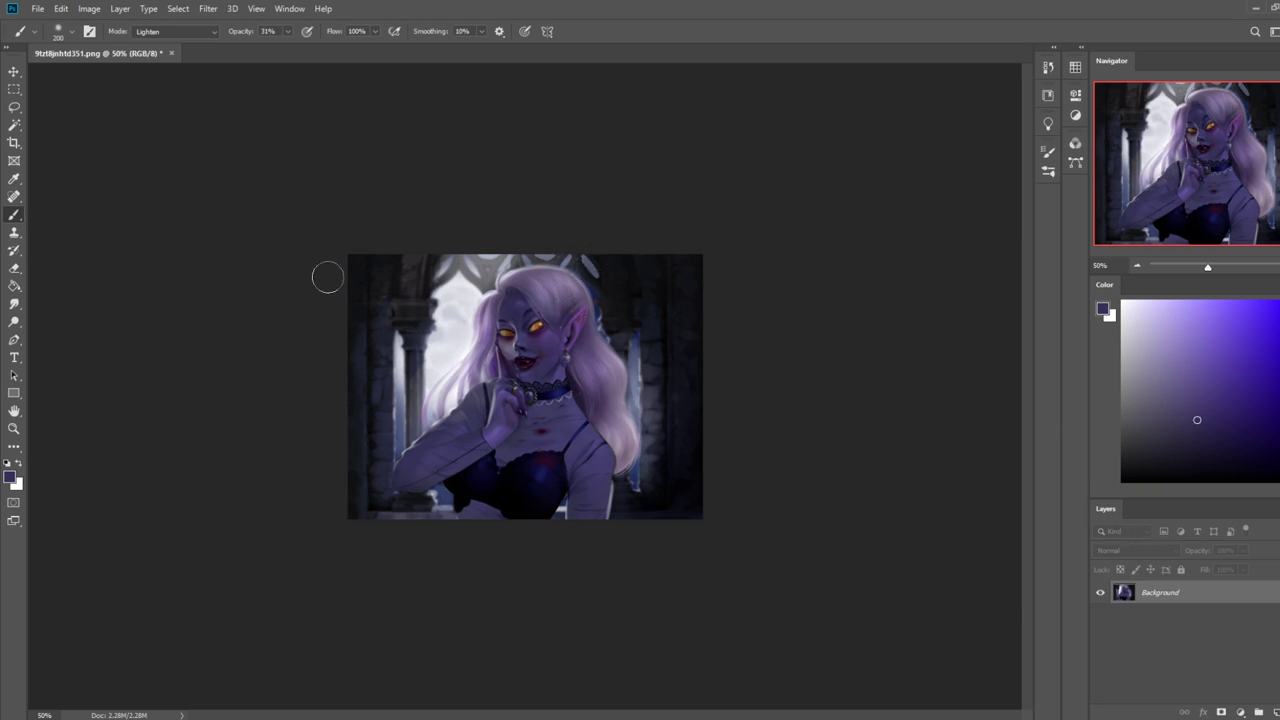
pyautogui.click(14, 303)
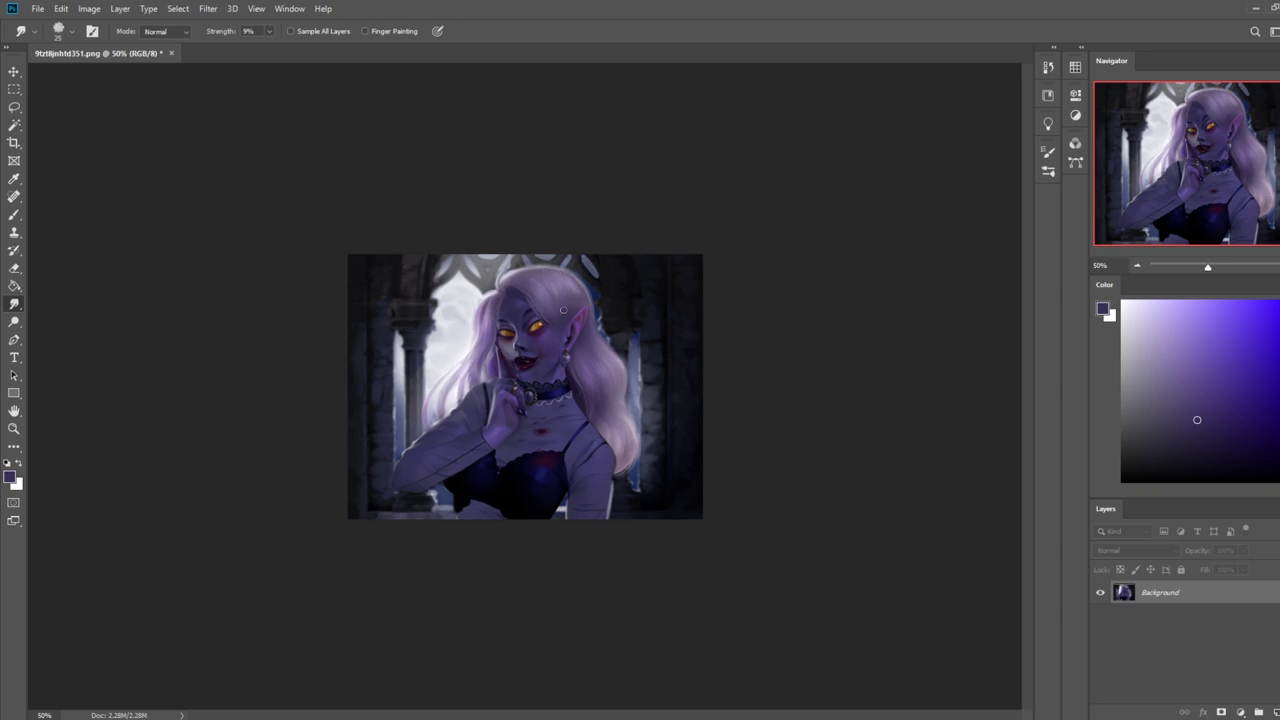
pyautogui.press('b')
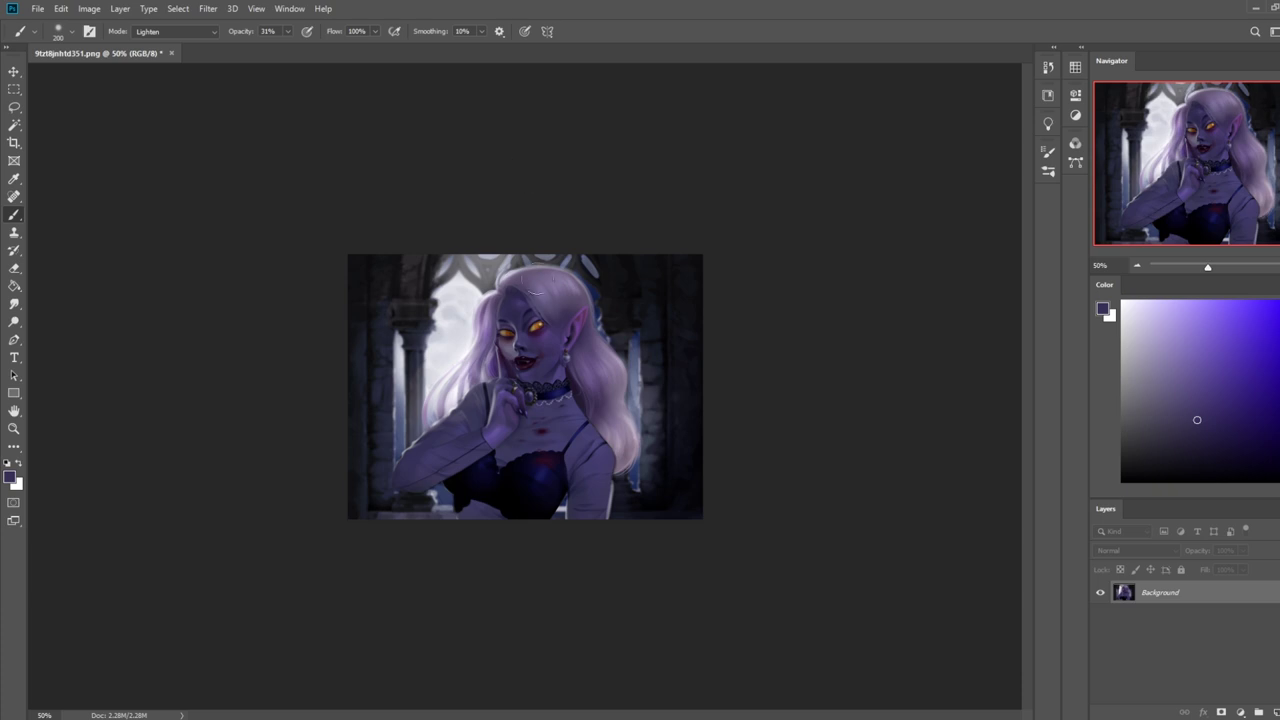
pyautogui.click(14, 303)
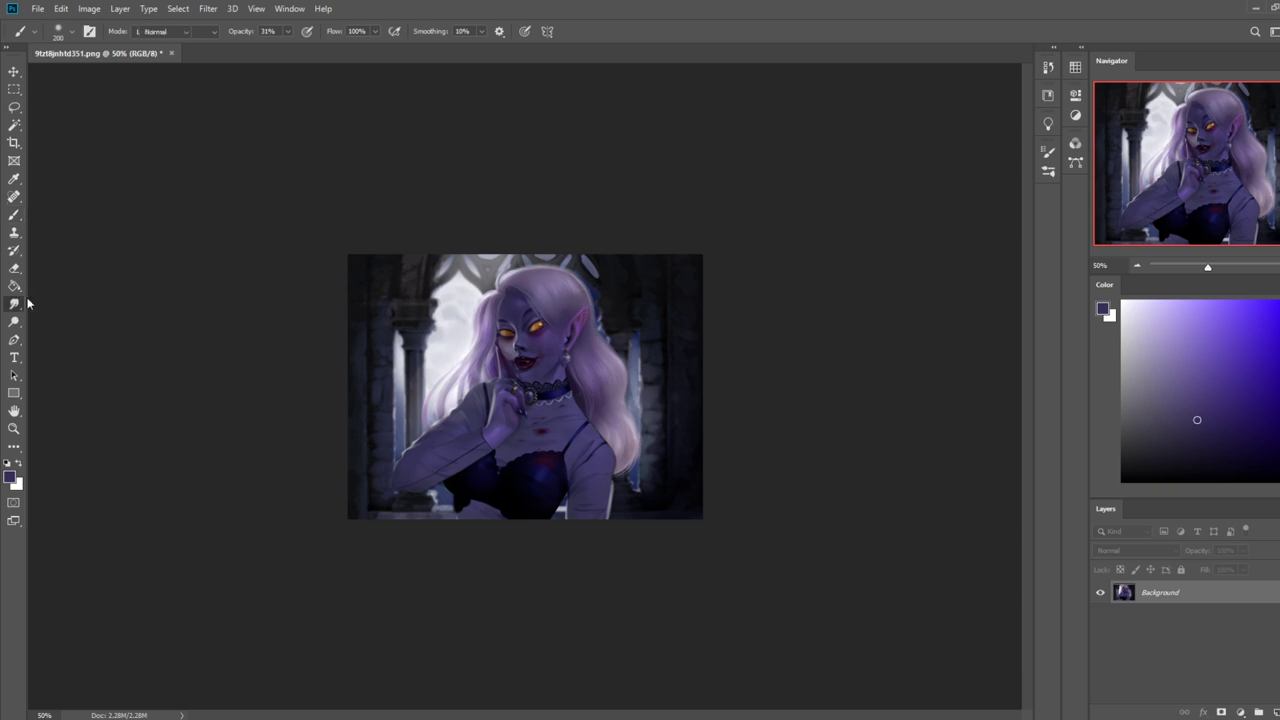
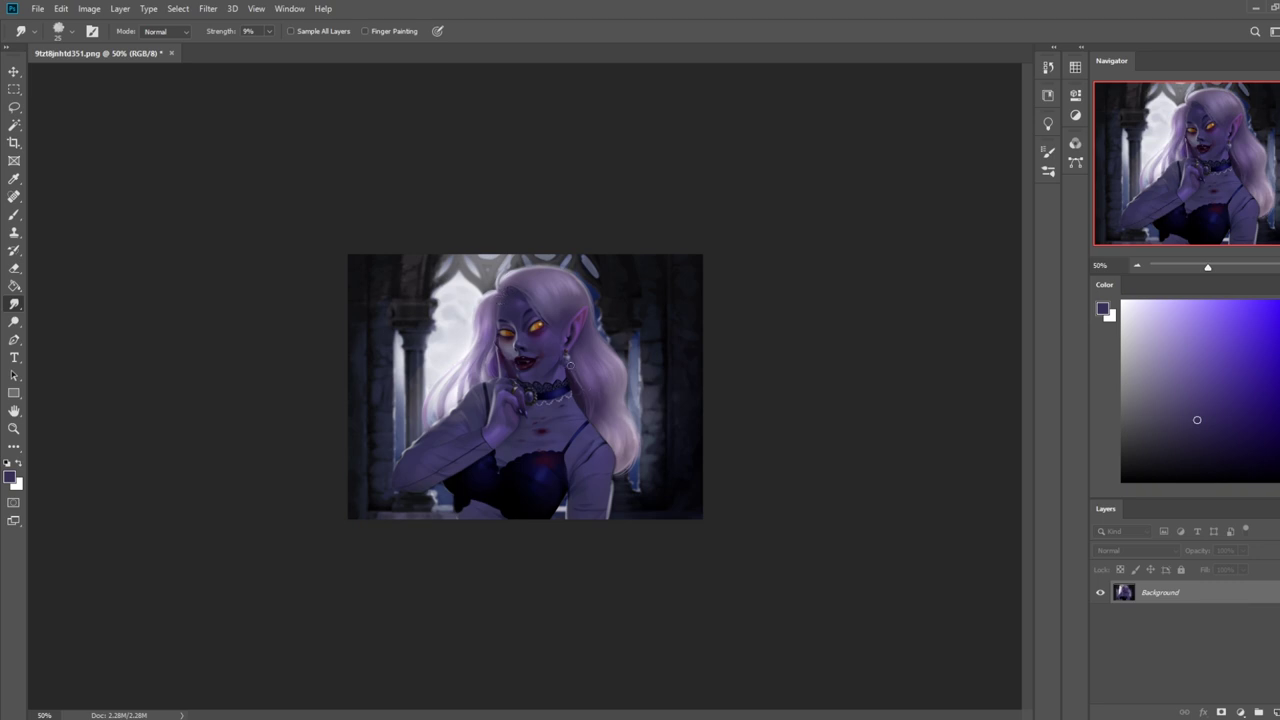
pyautogui.press('b')
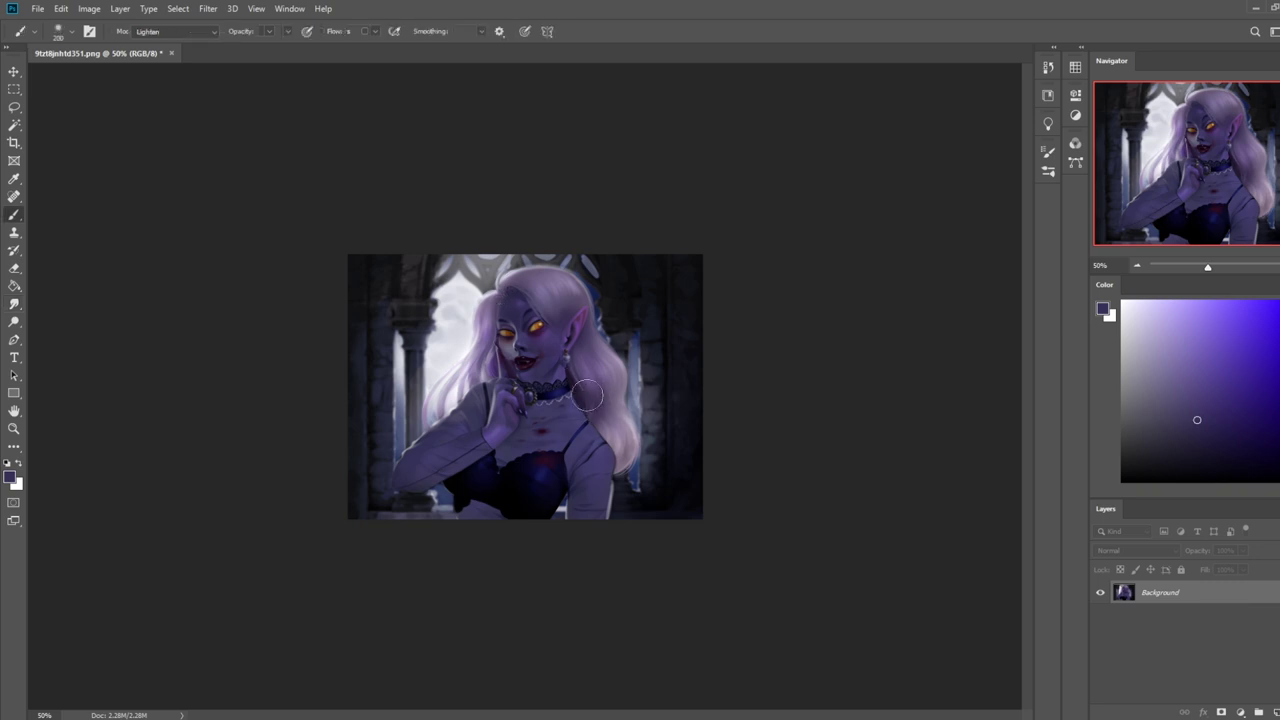
# - Add a new layer, set the brush mode to Darken and sample a near-black blue from the bodice
pyautogui.keyDown('alt'); pyautogui.click(528, 507); pyautogui.keyUp('alt')
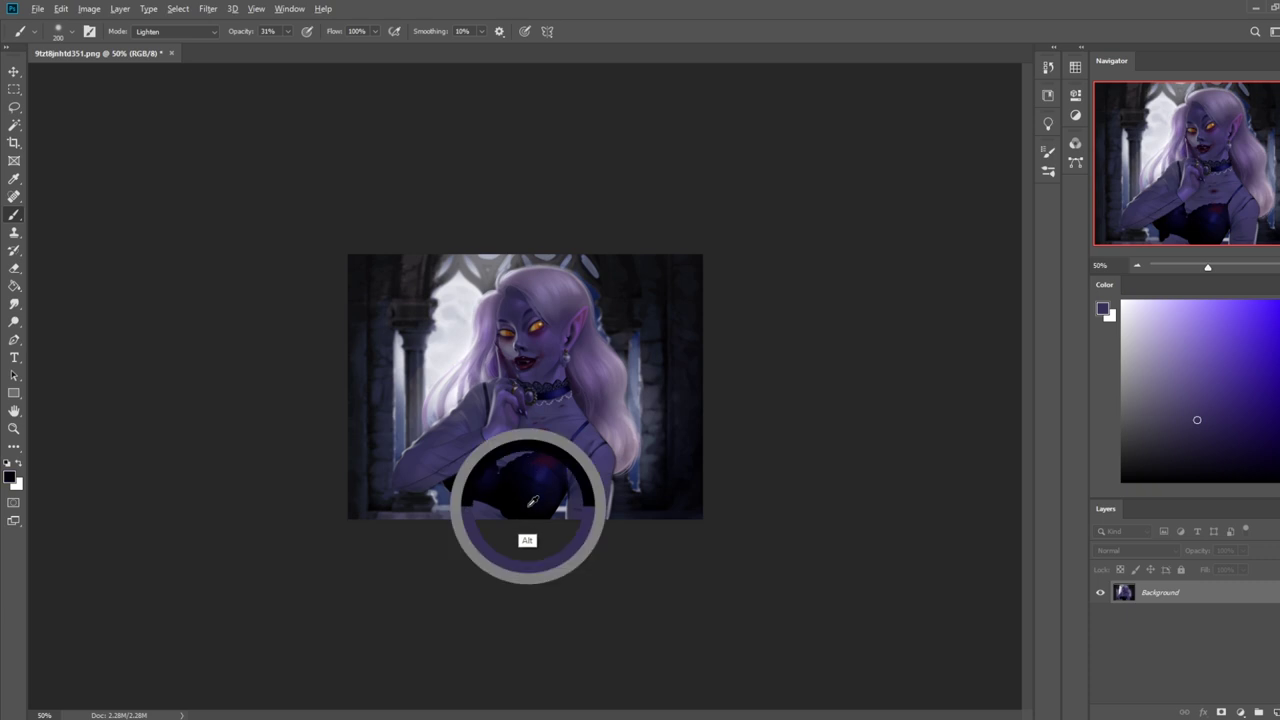
pyautogui.click(1274, 712)
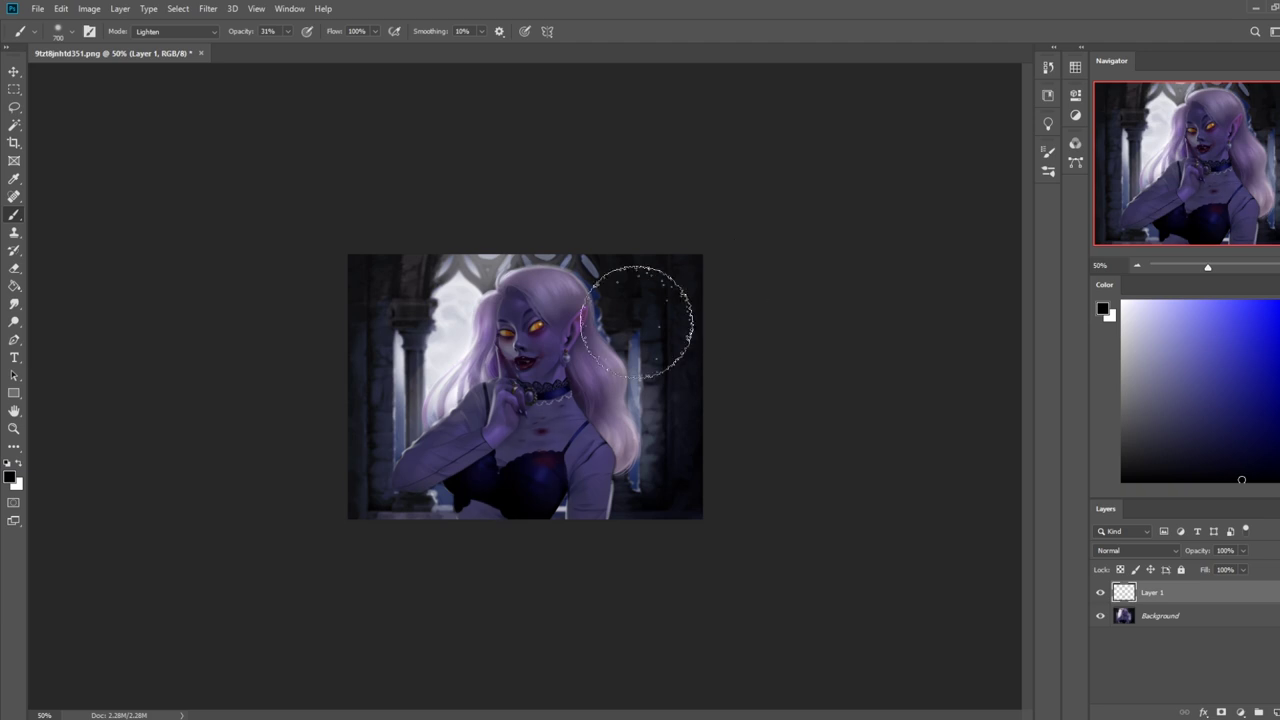
pyautogui.keyDown('alt'); pyautogui.click(595, 294); pyautogui.keyUp('alt')
pyautogui.click(175, 31)
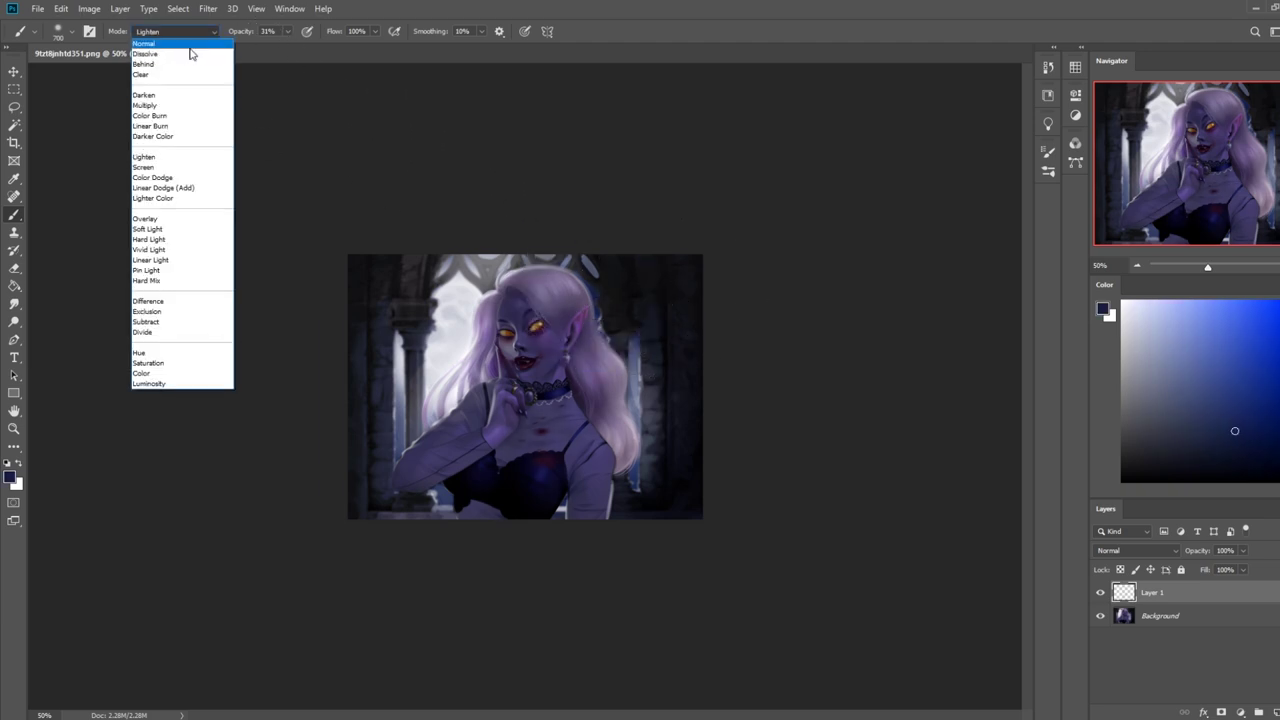
pyautogui.click(170, 94)
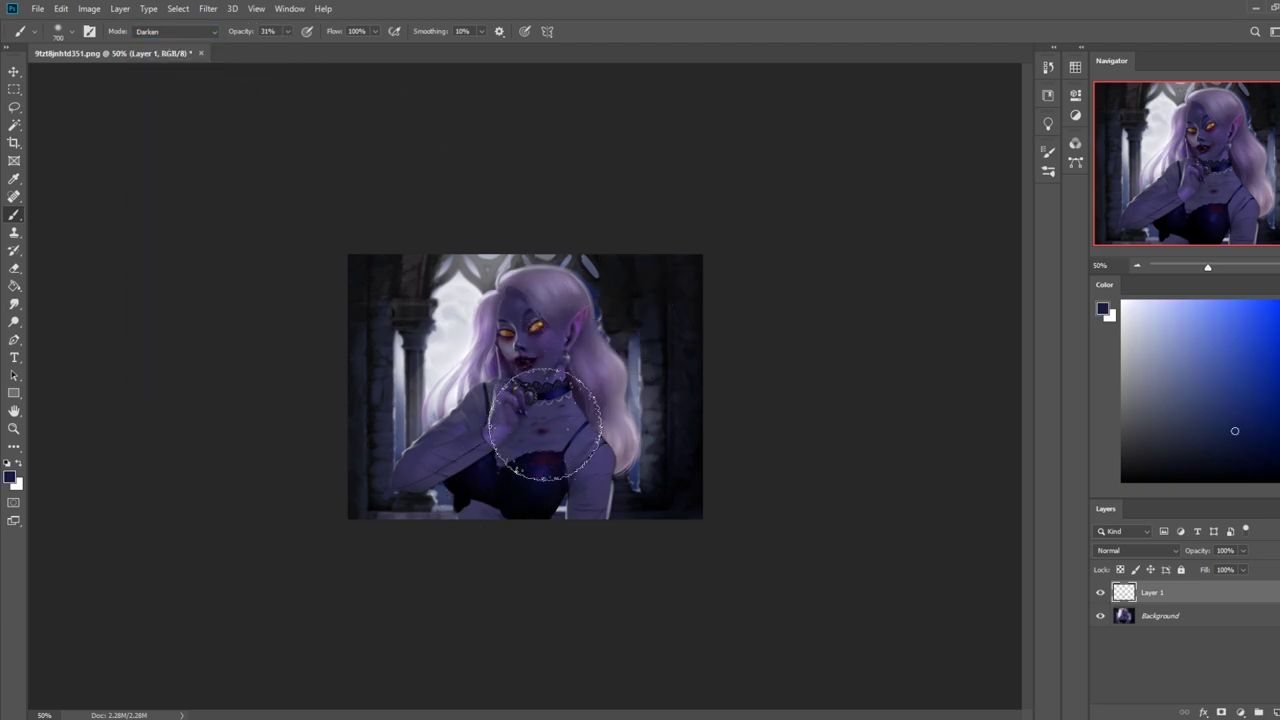
pyautogui.keyDown('alt'); pyautogui.click(524, 508); pyautogui.keyUp('alt')
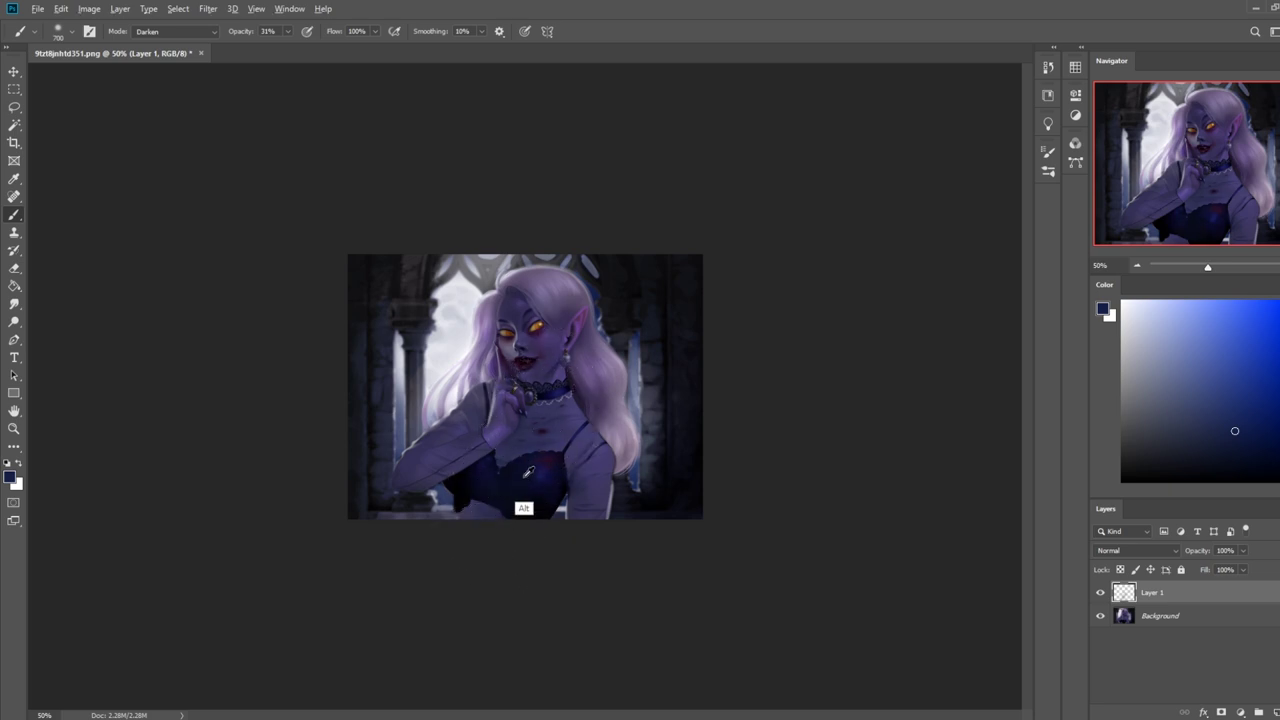
# - Set the new layer's blend mode to Darken and shade the chest and bodice with a soft brush between 400 and 600 px
pyautogui.click(1140, 550)
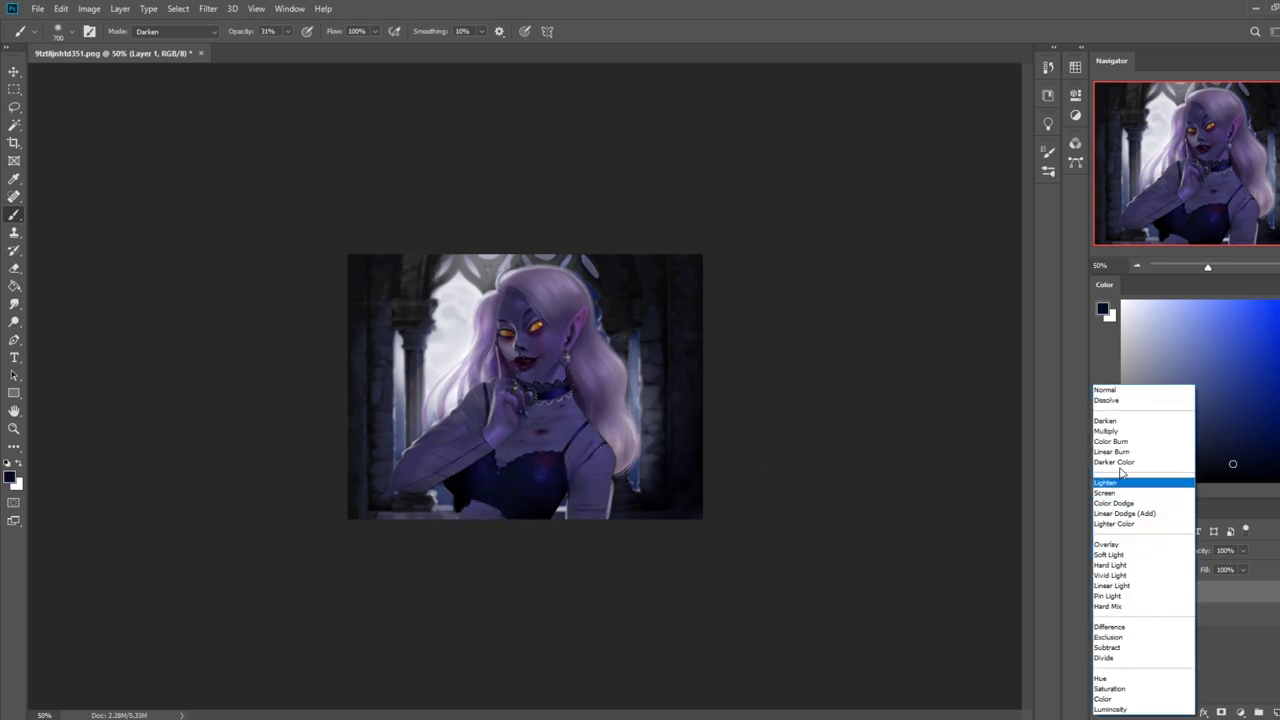
pyautogui.click(1108, 420)
pyautogui.press('[')
pyautogui.press('[')
pyautogui.press('[')
pyautogui.press('[')
pyautogui.press('[')
pyautogui.press('[')
pyautogui.press('[')
pyautogui.press('[')
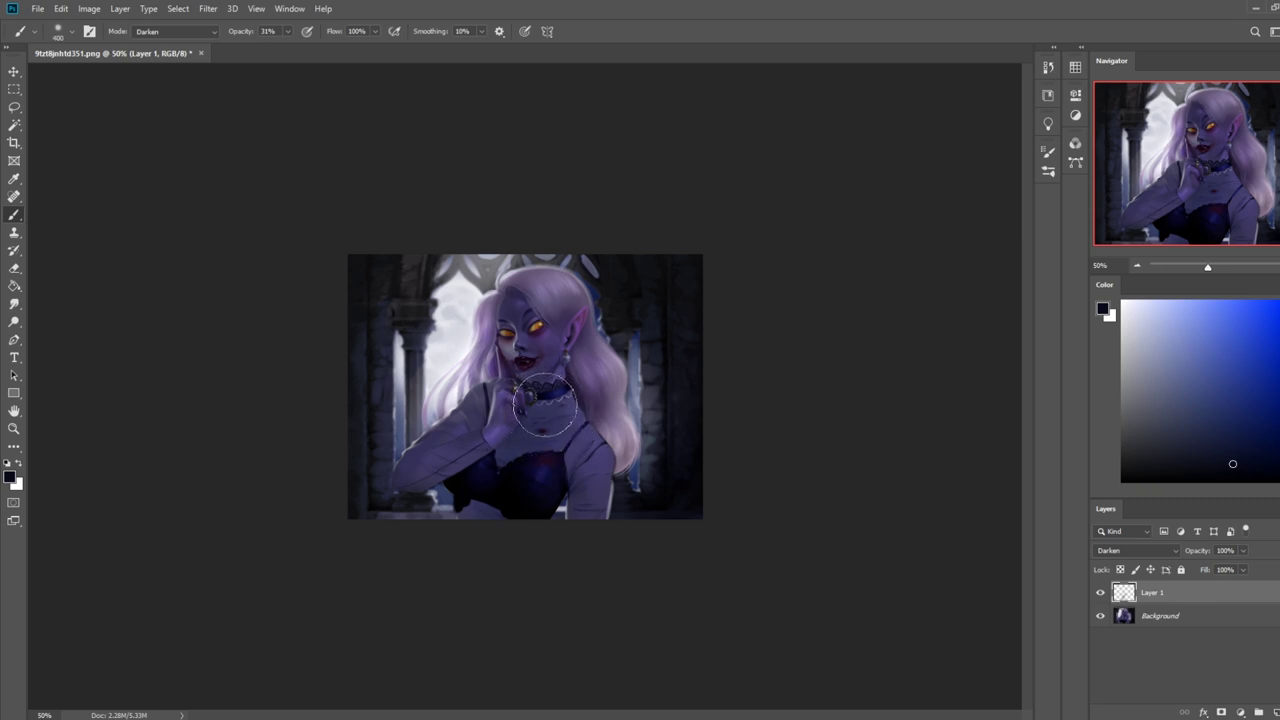
pyautogui.press(']')
pyautogui.press(']')
pyautogui.press(']')
pyautogui.press(']')
pyautogui.press(']')
pyautogui.press(']')
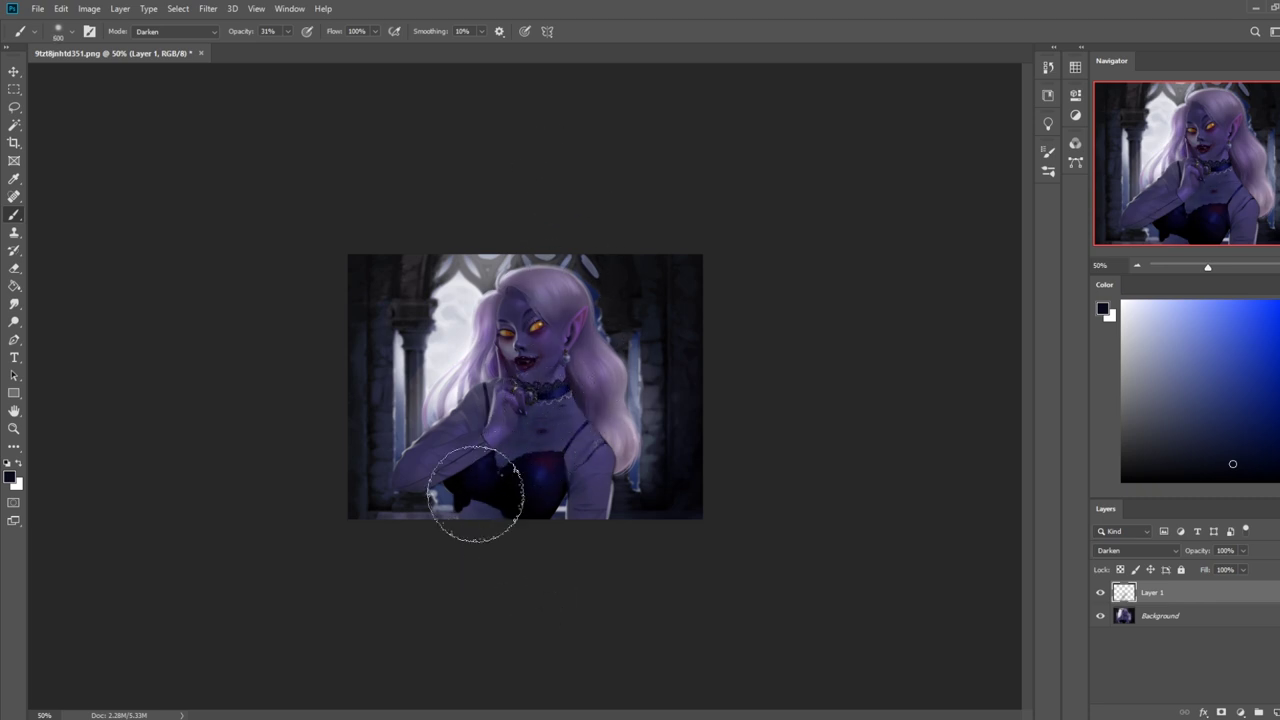
# - Merge the darkening layer down and tint the chest and bodice with a sampled purple in Color brush mode
pyautogui.keyDown('alt'); pyautogui.click(543, 376); pyautogui.keyUp('alt')
pyautogui.rightClick(1175, 595)
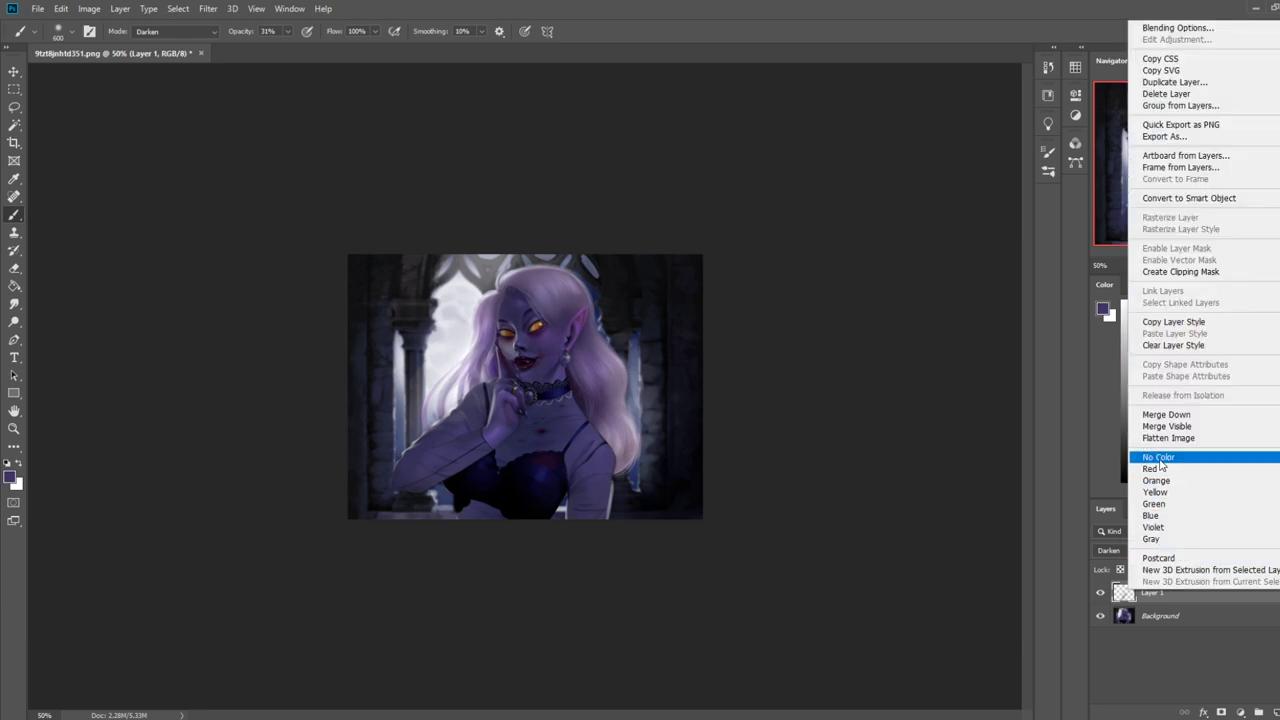
pyautogui.click(1179, 414)
pyautogui.click(175, 31)
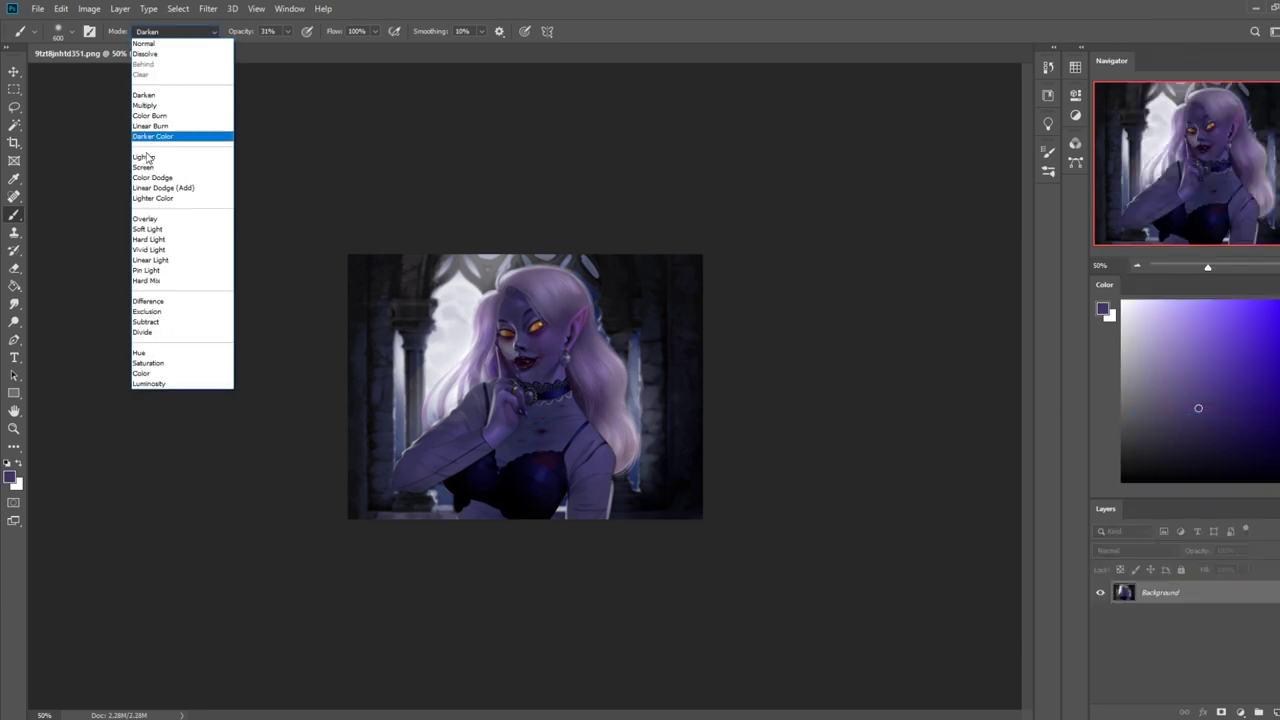
pyautogui.click(141, 373)
pyautogui.moveTo(484, 530)
pyautogui.mouseDown()
pyautogui.moveTo(546, 400)
pyautogui.moveTo(498, 607)
pyautogui.mouseUp()
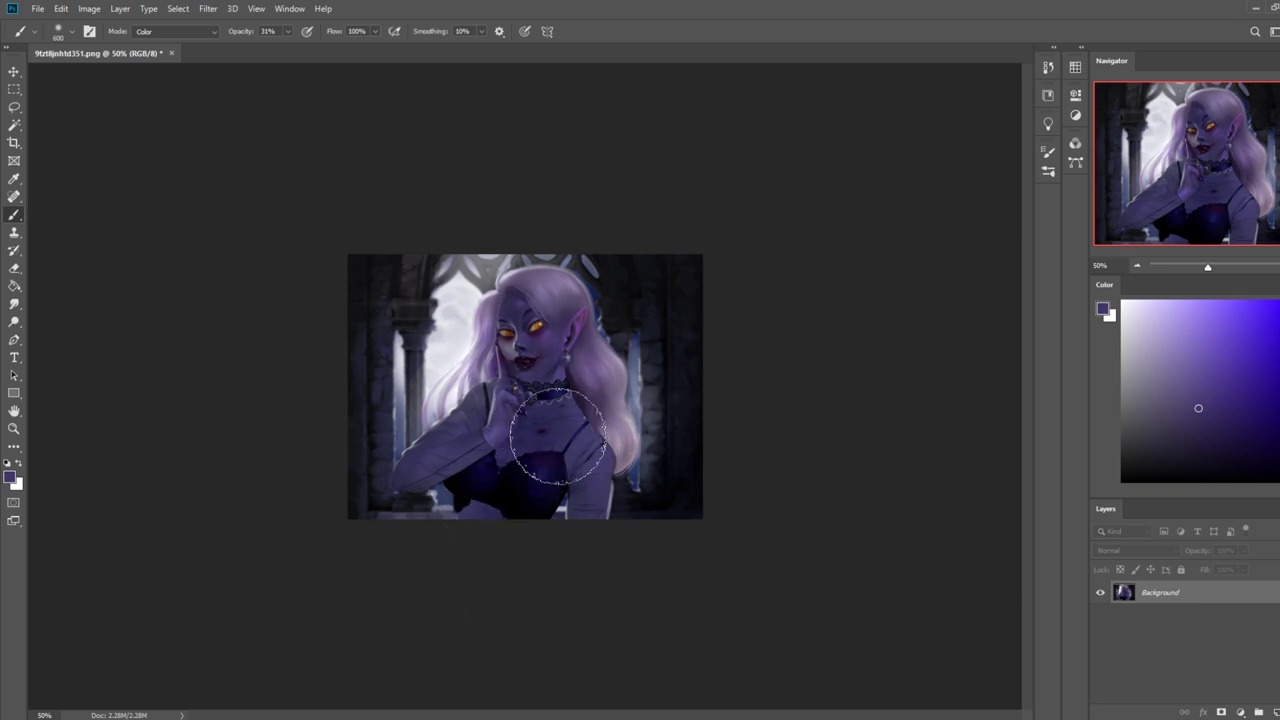
pyautogui.click(14, 304)
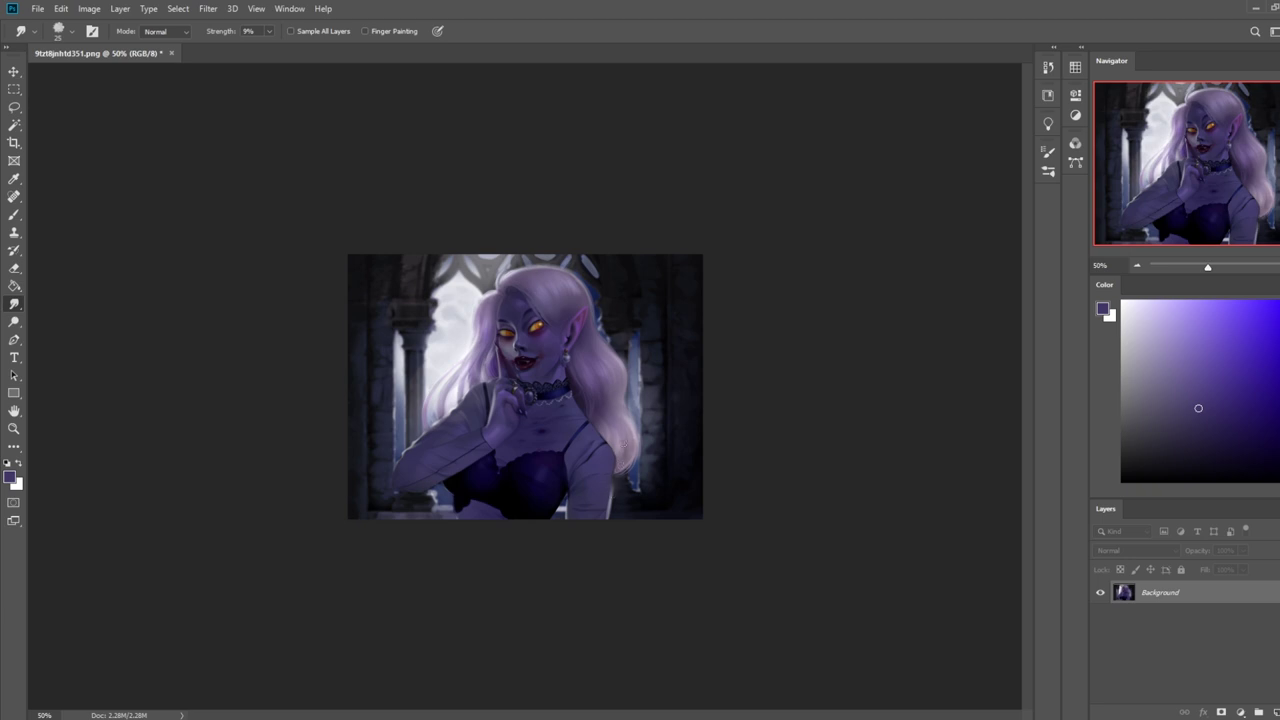
pyautogui.press('b')
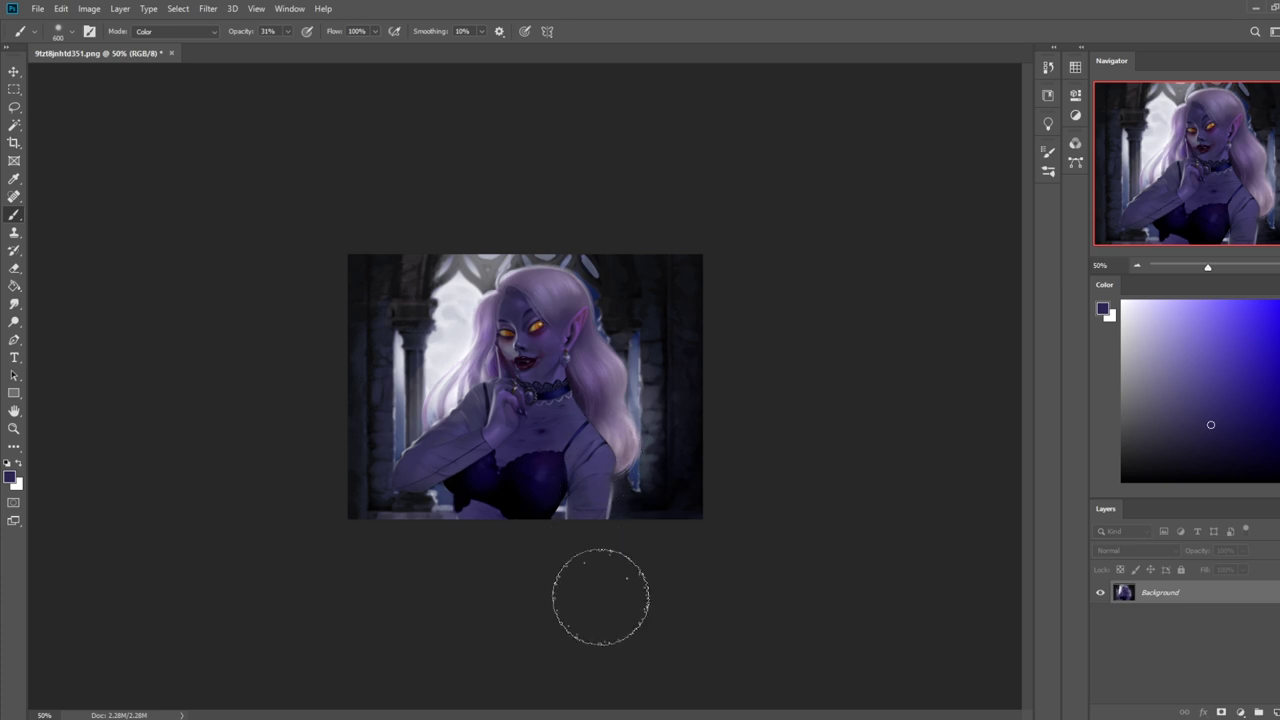
# - On a new layer, lasso the chest area above the bodice and lighten it with a pale tone sampled from the window
pyautogui.click(1262, 712)
pyautogui.press('l')
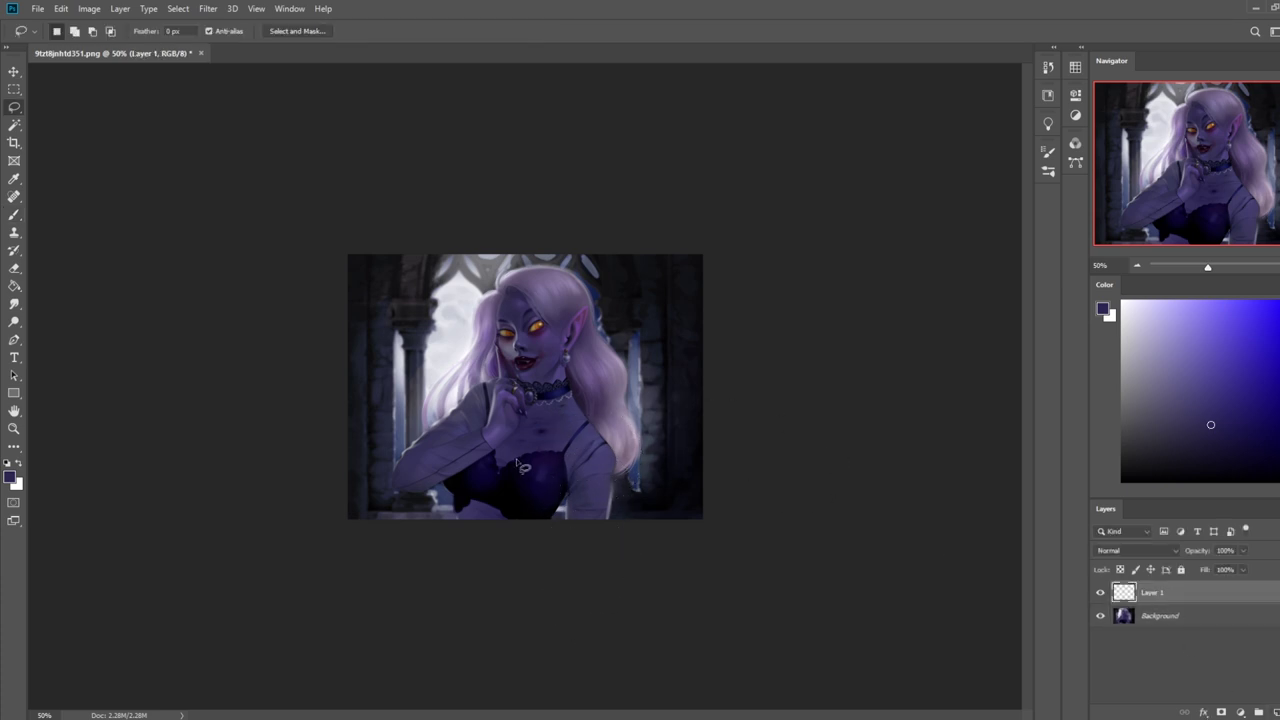
pyautogui.moveTo(512, 478)
pyautogui.mouseDown()
pyautogui.moveTo(543, 433)
pyautogui.moveTo(512, 473)
pyautogui.mouseUp()
pyautogui.press('b')
pyautogui.keyDown('alt'); pyautogui.click(467, 302); pyautogui.keyUp('alt')
pyautogui.moveTo(545, 430)
pyautogui.mouseDown()
pyautogui.moveTo(523, 459)
pyautogui.moveTo(586, 398)
pyautogui.moveTo(515, 468)
pyautogui.mouseUp()
pyautogui.press('[')
pyautogui.press('[')
pyautogui.press('[')
pyautogui.press('[')
pyautogui.press('[')
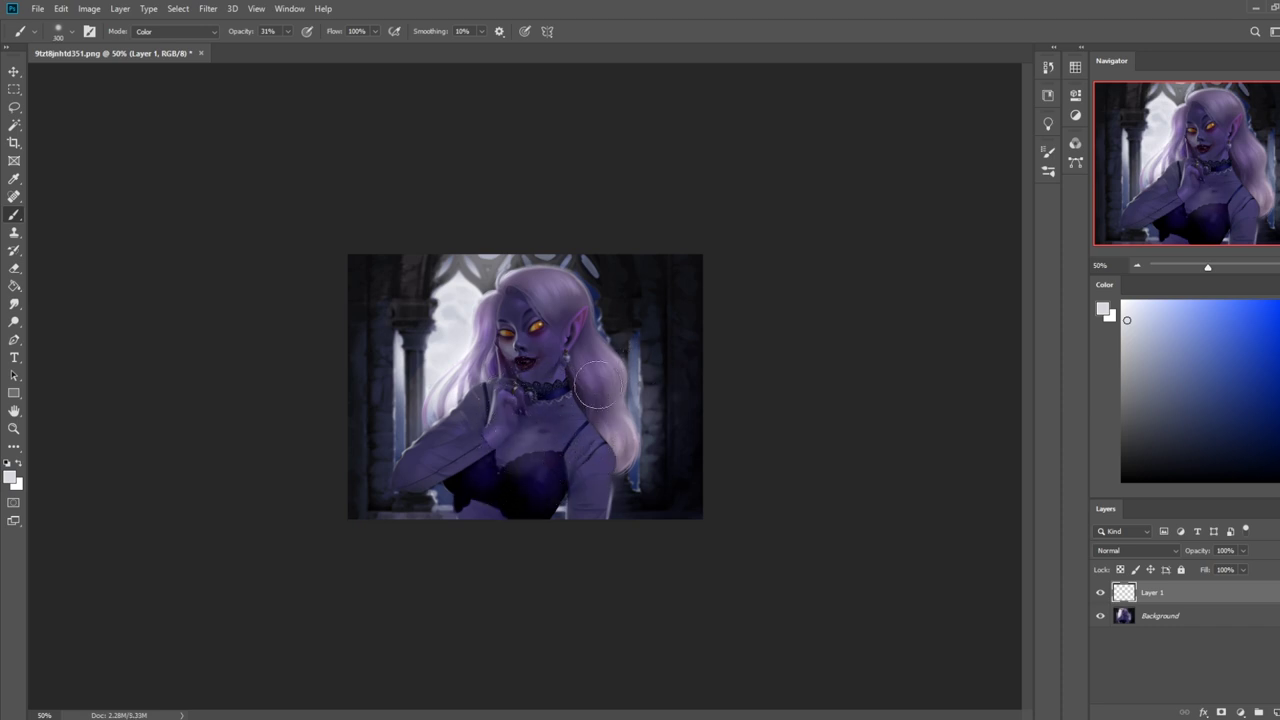
# - Erase the excess chest highlight along the scalloped bodice edge, reducing the textured eraser to 15 px
pyautogui.press('e')
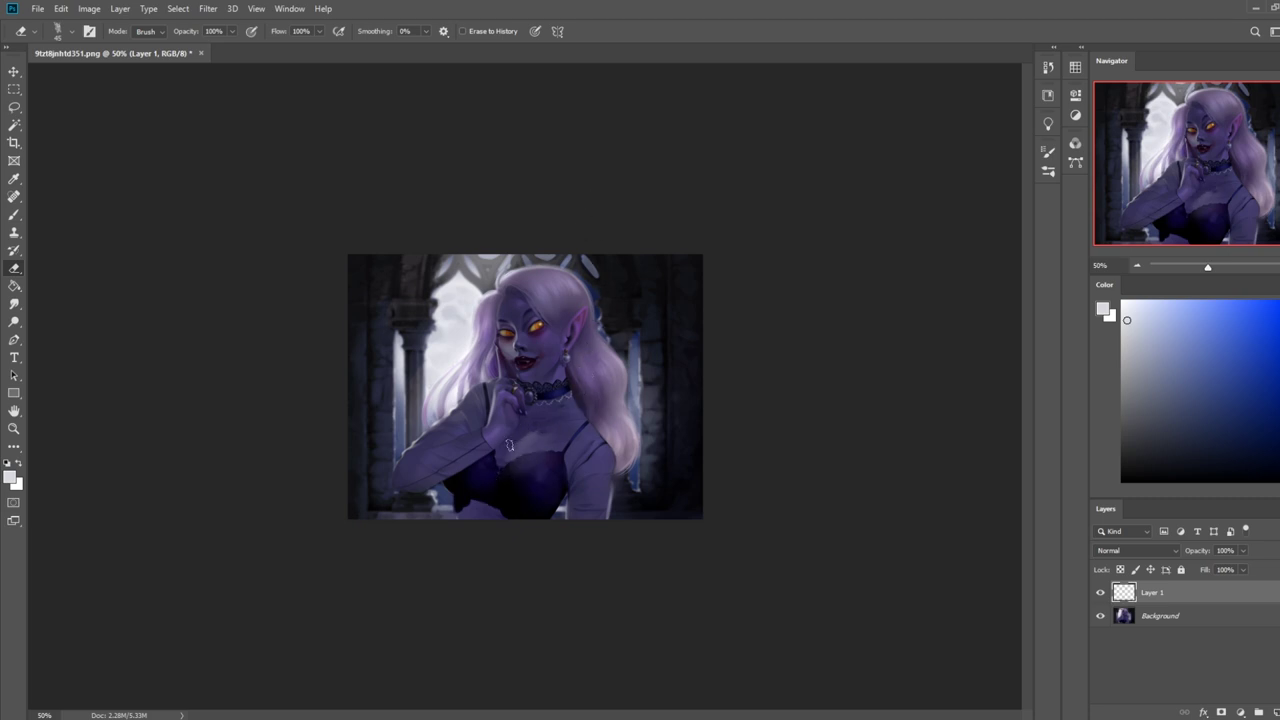
pyautogui.press('ctrl')
pyautogui.moveTo(560, 463); pyautogui.dragTo(517, 472)
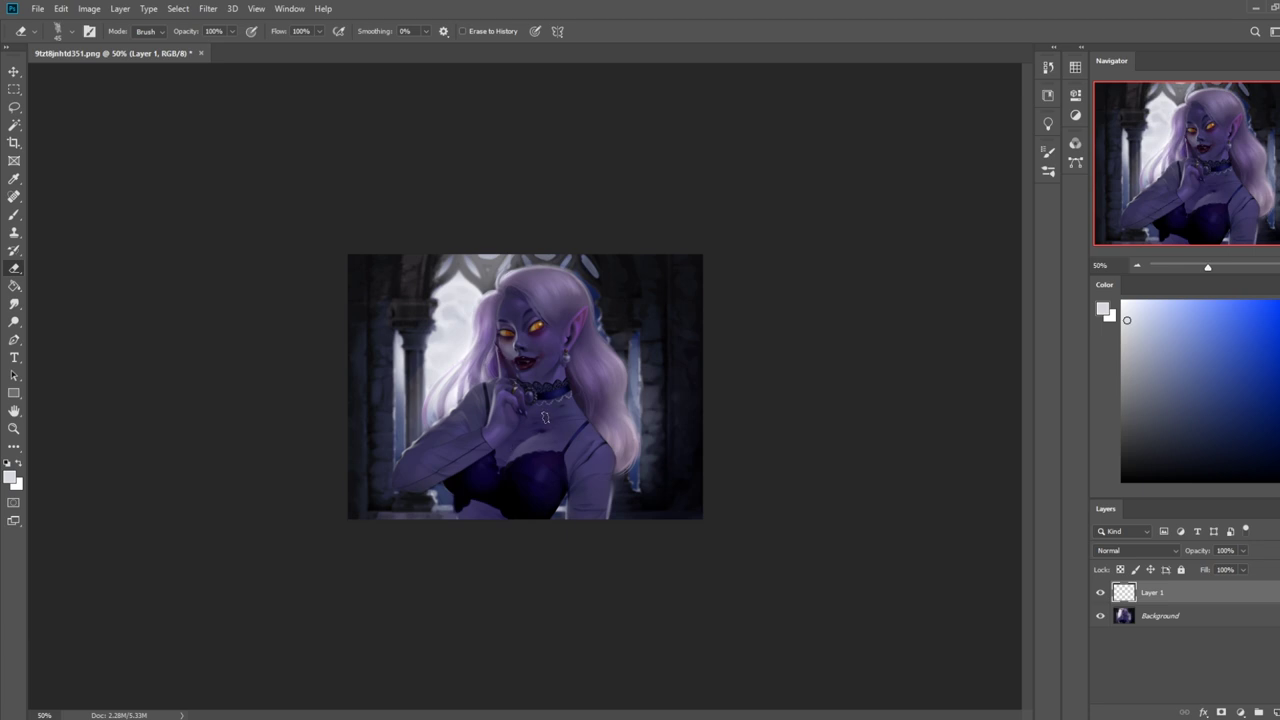
pyautogui.press('z')
pyautogui.moveTo(568, 531); pyautogui.dragTo(700, 531)
pyautogui.press('e')
pyautogui.press('[')
pyautogui.press('[')
pyautogui.press('[')
pyautogui.press('[')
pyautogui.press('[')
pyautogui.press('[')
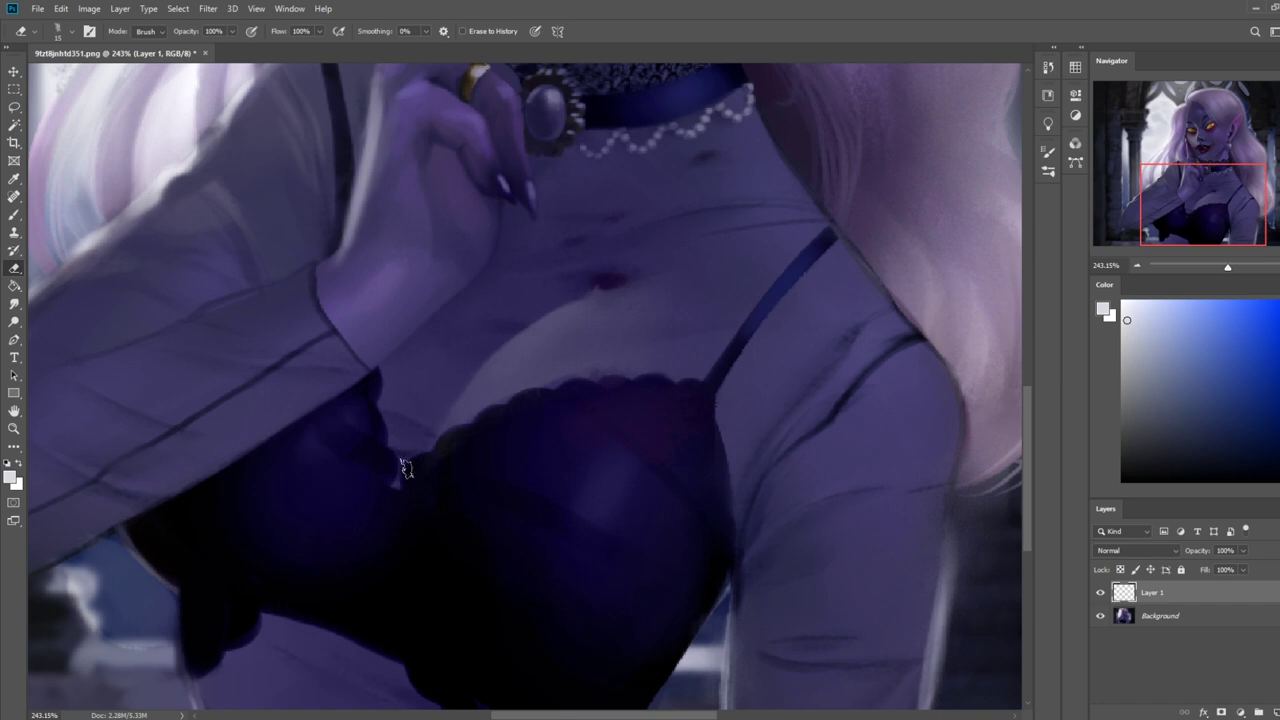
pyautogui.press('v')
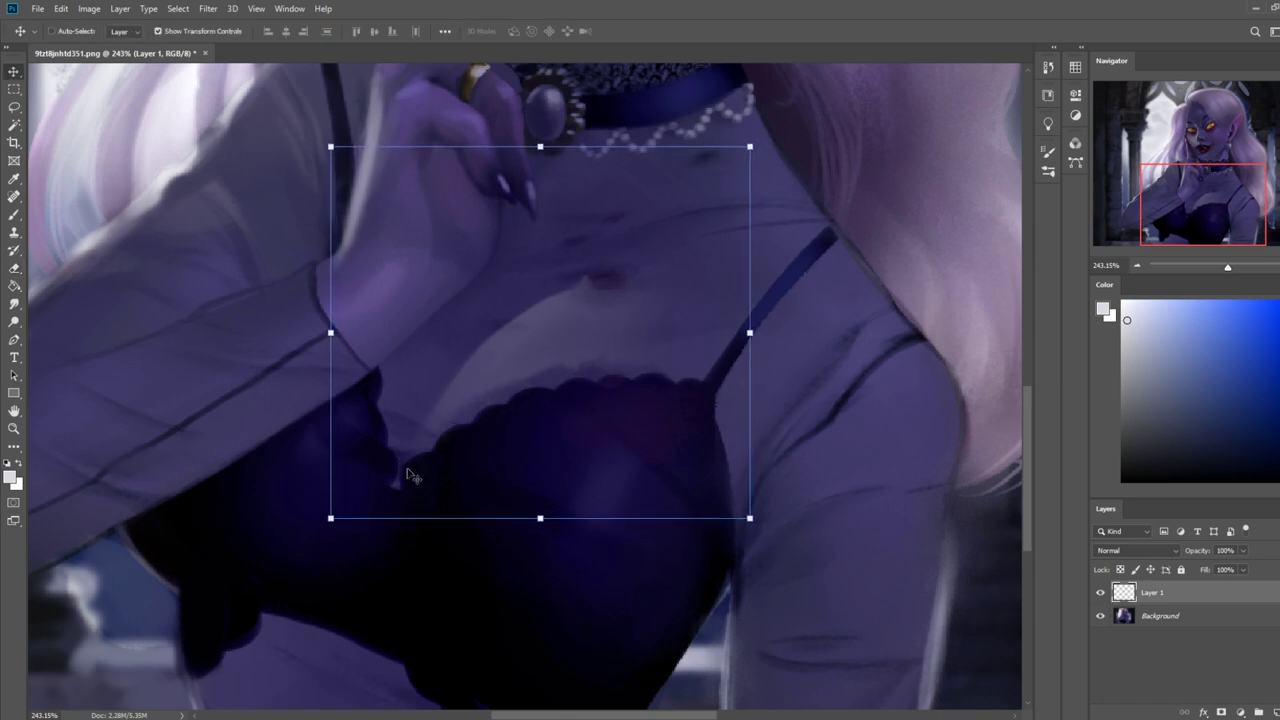
pyautogui.scroll(-5, 410, 475)
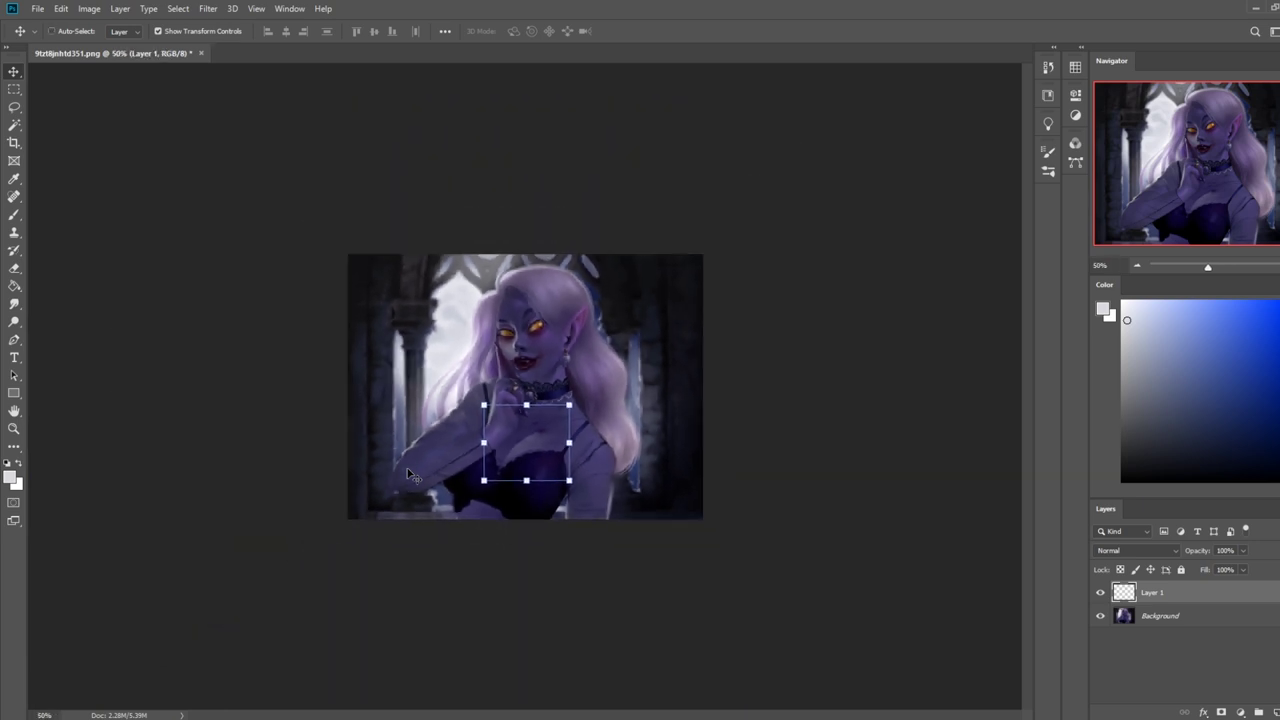
# - Soften the chest highlight with the soft round 500 px eraser preset, reducing its size
pyautogui.press('e')
pyautogui.rightClick(556, 430)
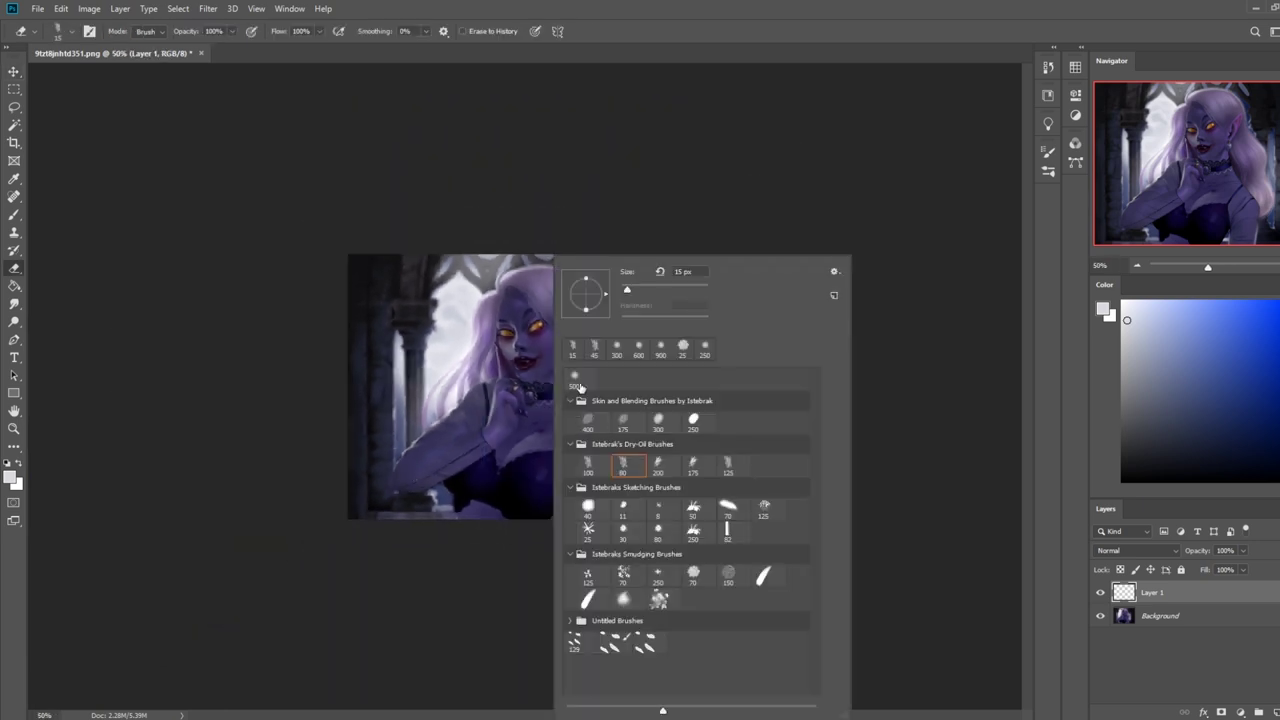
pyautogui.doubleClick(576, 379)
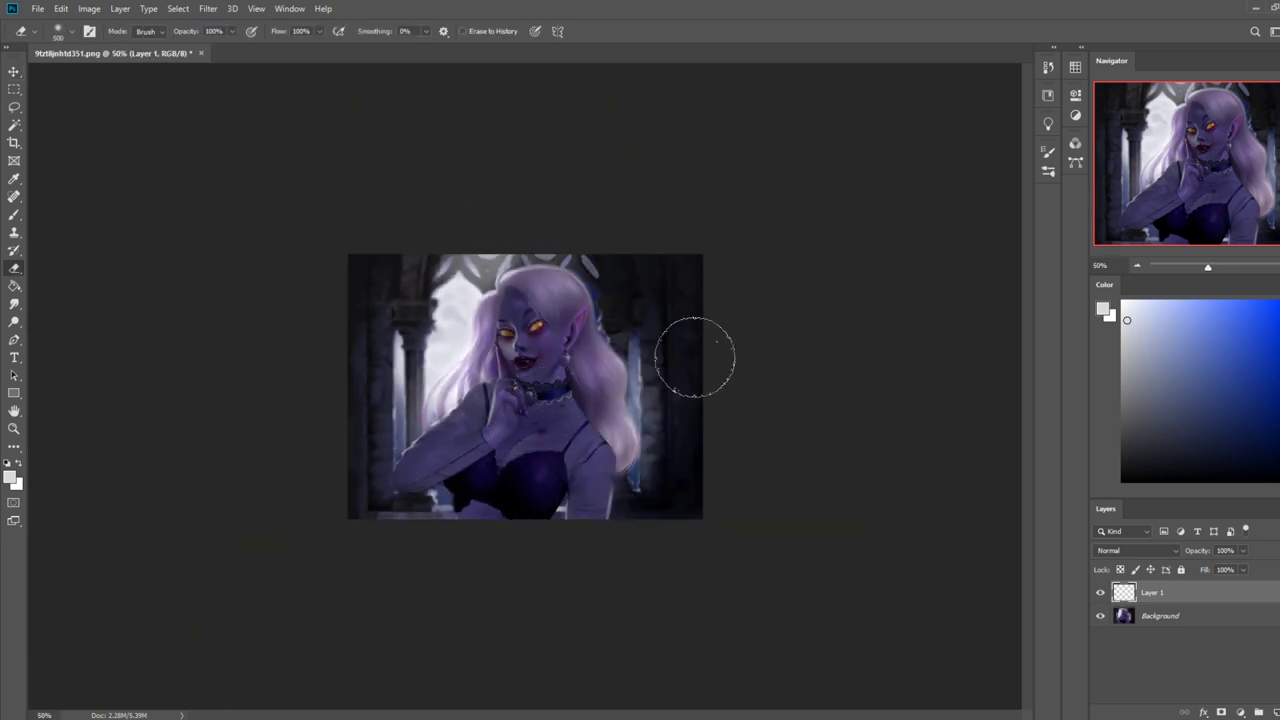
pyautogui.press('[')
pyautogui.press('[')
pyautogui.press('[')
pyautogui.press('[')
pyautogui.press('[')
pyautogui.press('[')
# - Sample a dark purple from the chest with the brush and switch to the Smudge tool at 9% strength
pyautogui.click(14, 303)
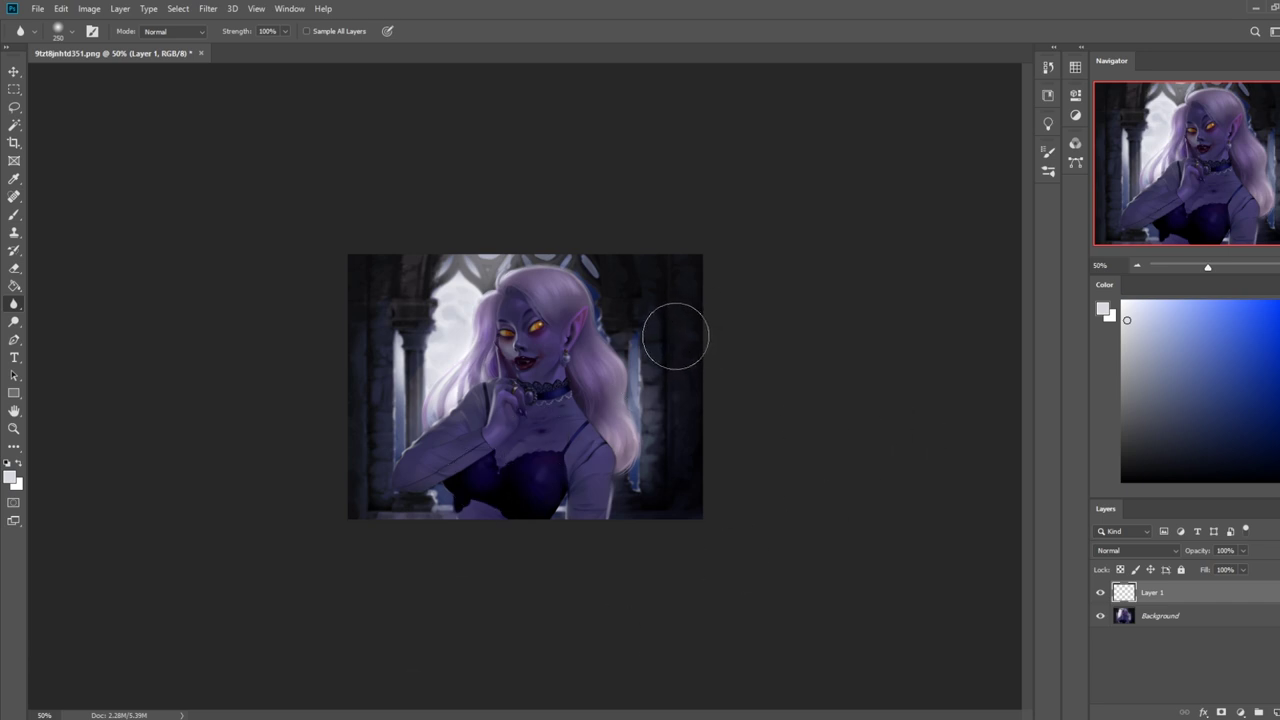
pyautogui.press('b')
pyautogui.keyDown('alt'); pyautogui.click(579, 446); pyautogui.keyUp('alt')
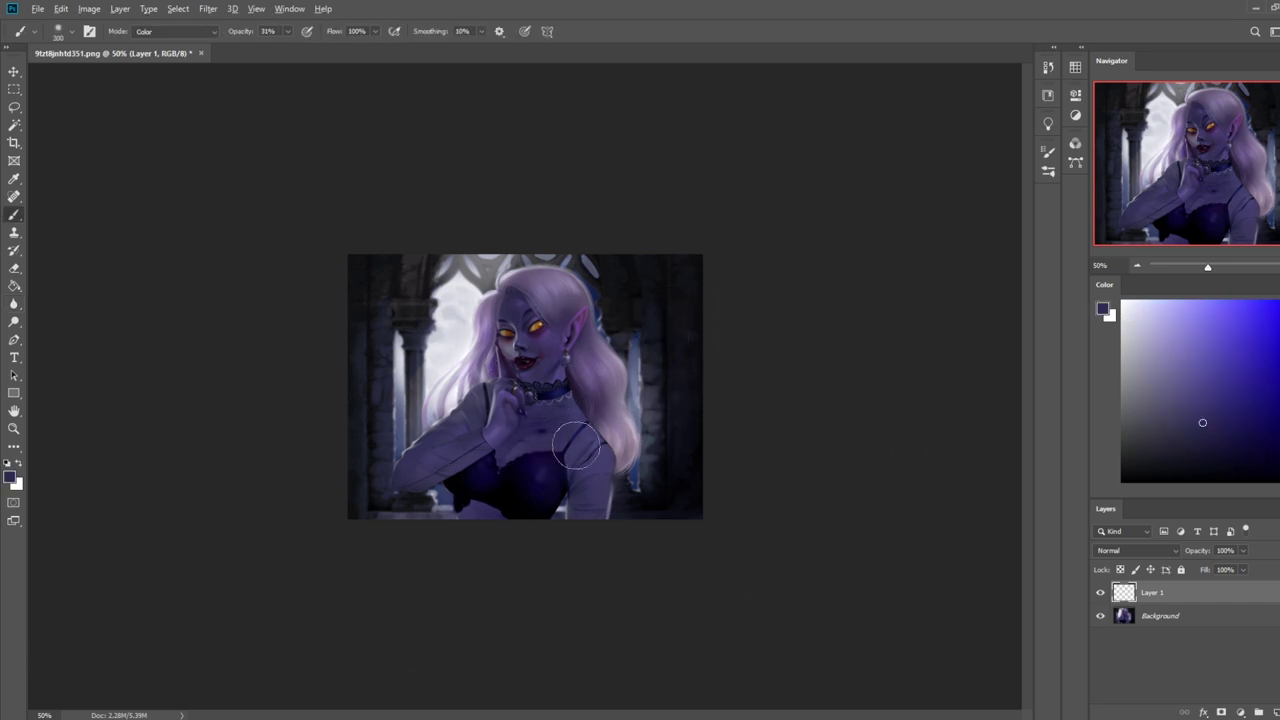
pyautogui.moveTo(14, 304); pyautogui.dragTo(67, 328)
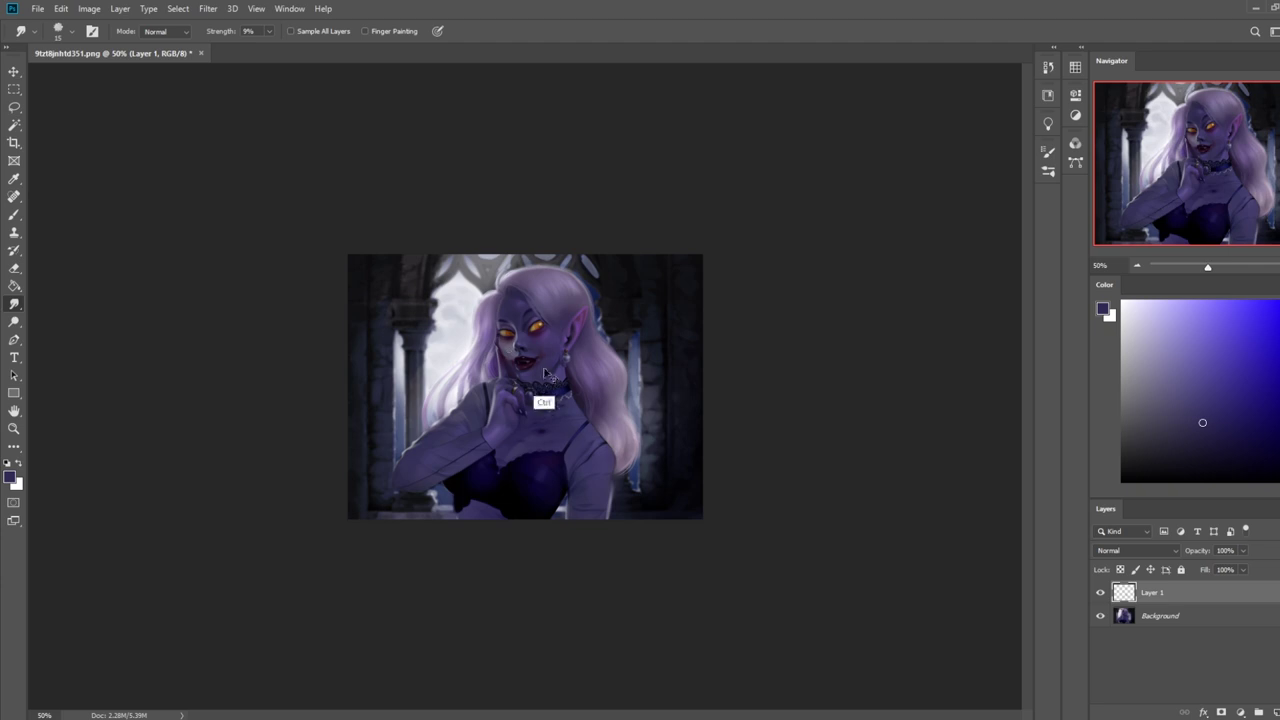
# - Lasso the dark red gap between the raised finger and the jaw, adding to the selection to refine its outline
pyautogui.scroll(4, 528, 395)
pyautogui.press('l')
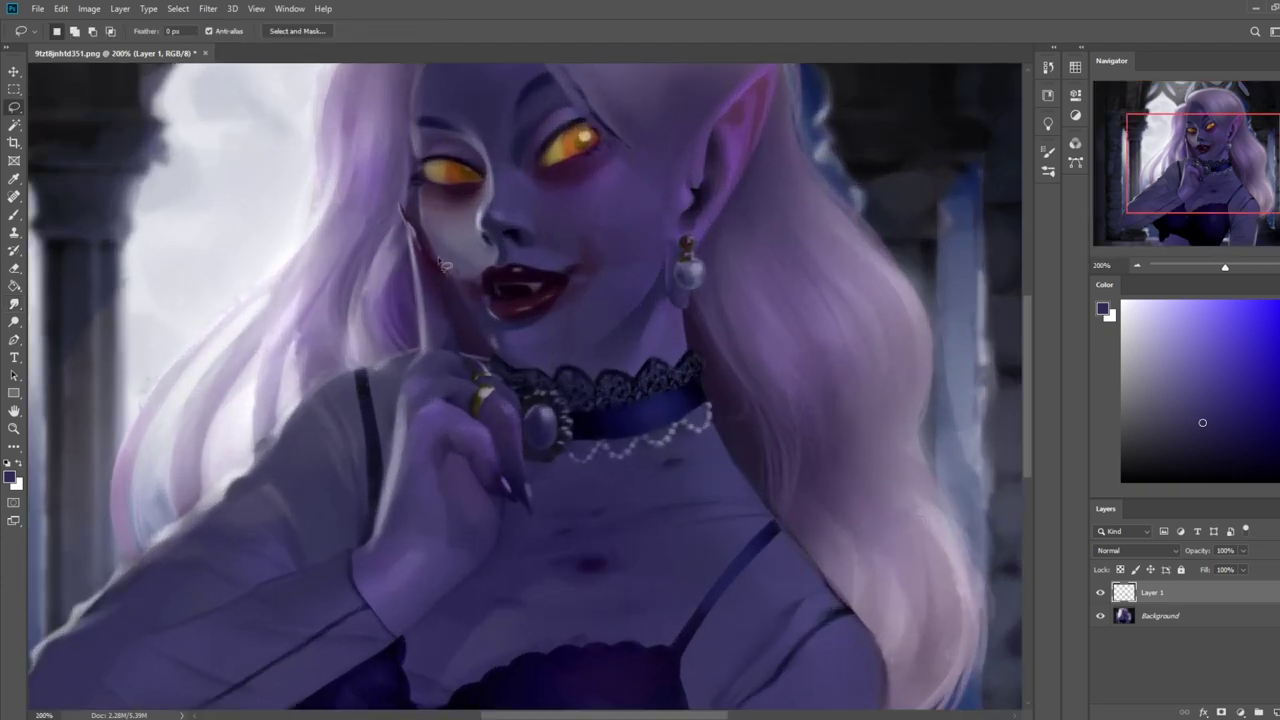
pyautogui.moveTo(425, 248); pyautogui.dragTo(481, 325)
pyautogui.moveTo(456, 327)
pyautogui.mouseDown()
pyautogui.moveTo(428, 262)
pyautogui.moveTo(403, 251)
pyautogui.moveTo(402, 212)
pyautogui.mouseUp()
pyautogui.moveTo(430, 254)
pyautogui.mouseDown()
pyautogui.moveTo(434, 328)
pyautogui.moveTo(429, 254)
pyautogui.mouseUp()
pyautogui.press('shift')
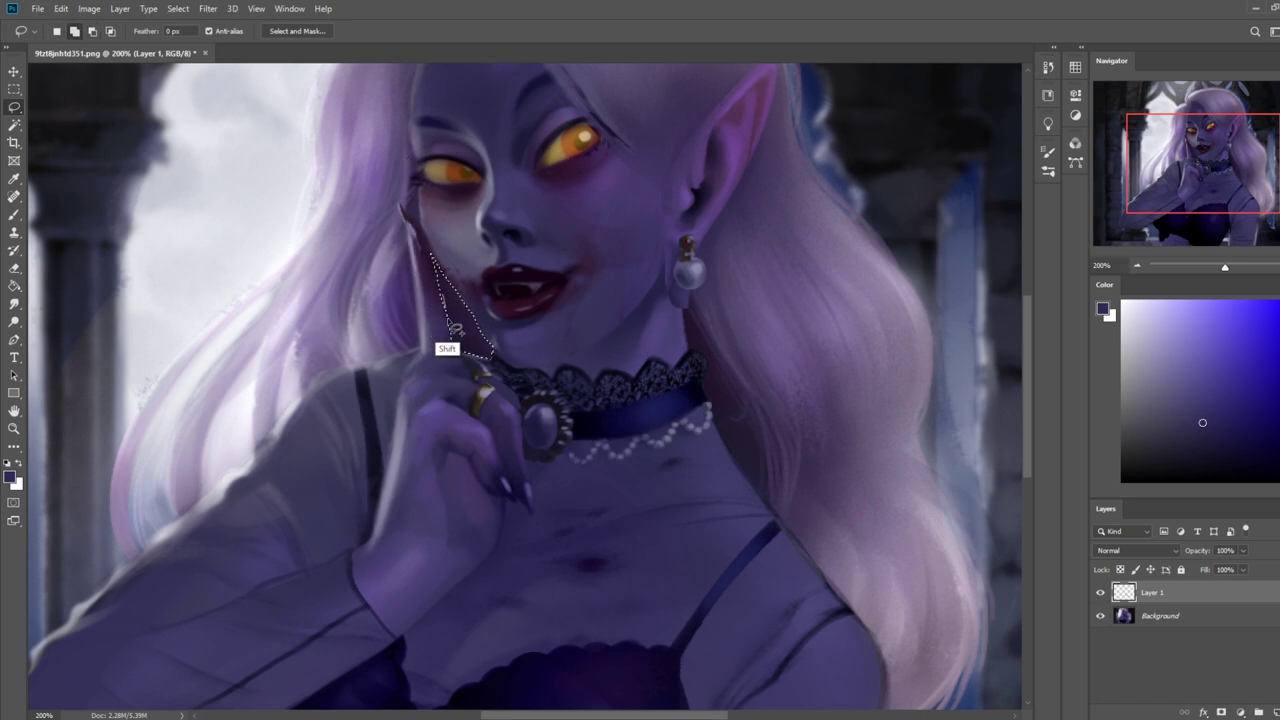
pyautogui.moveTo(453, 353)
pyautogui.mouseDown()
pyautogui.moveTo(489, 309)
pyautogui.moveTo(440, 262)
pyautogui.moveTo(444, 349)
pyautogui.moveTo(427, 421)
pyautogui.mouseUp()
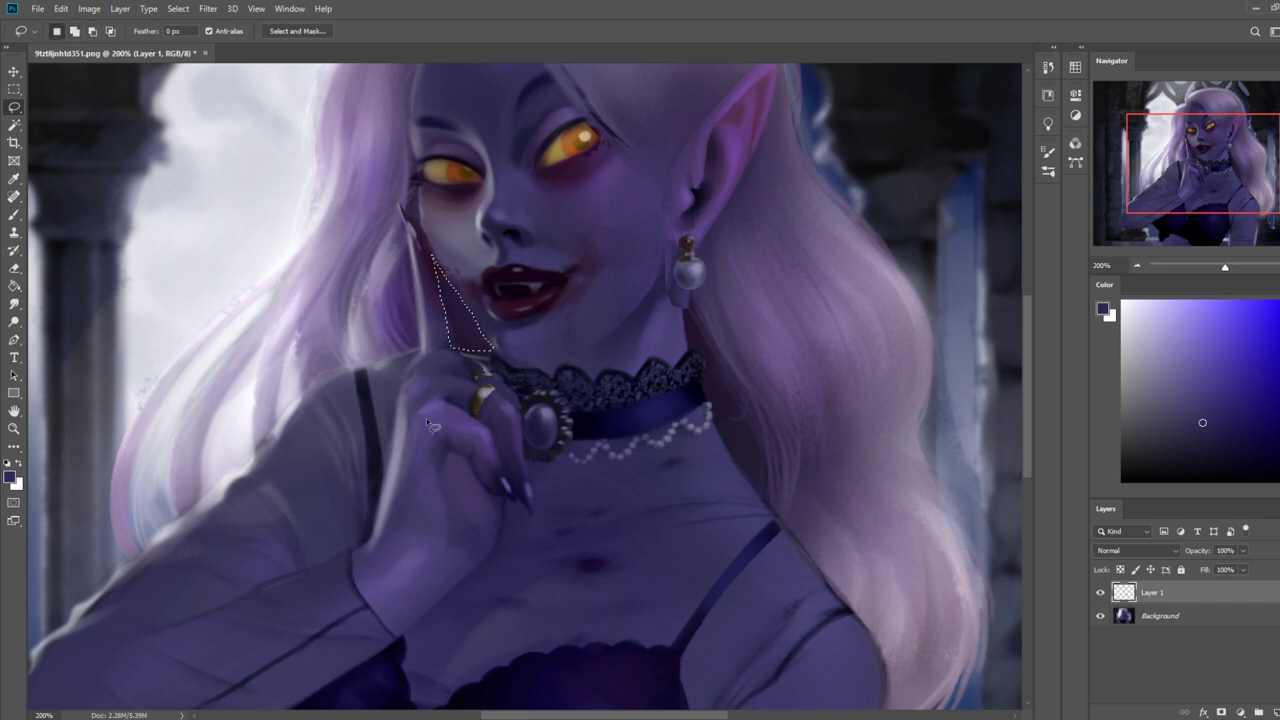
pyautogui.hotkey('ctrl', '0')
pyautogui.hotkey('ctrl', '1')
pyautogui.press('shift')
pyautogui.moveTo(468, 308); pyautogui.dragTo(472, 374)
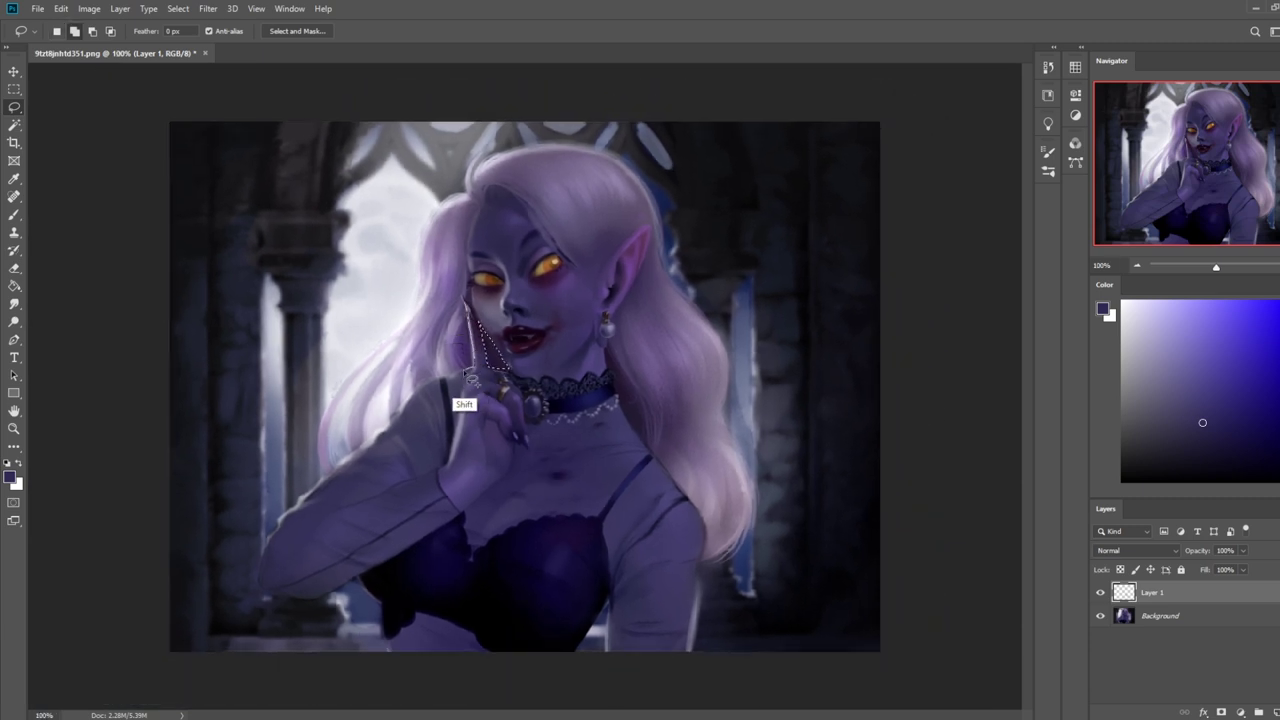
pyautogui.moveTo(431, 326); pyautogui.dragTo(512, 300)
pyautogui.moveTo(500, 362)
pyautogui.mouseDown()
pyautogui.moveTo(482, 287)
pyautogui.moveTo(538, 346)
pyautogui.moveTo(484, 344)
pyautogui.moveTo(484, 331)
pyautogui.mouseUp()
# - Fill the selected gap beside the jaw with a light purple sampled from the hair and deselect the area
pyautogui.hotkey('ctrl', 'h')
pyautogui.press('b')
pyautogui.keyDown('alt'); pyautogui.click(456, 320); pyautogui.keyUp('alt')
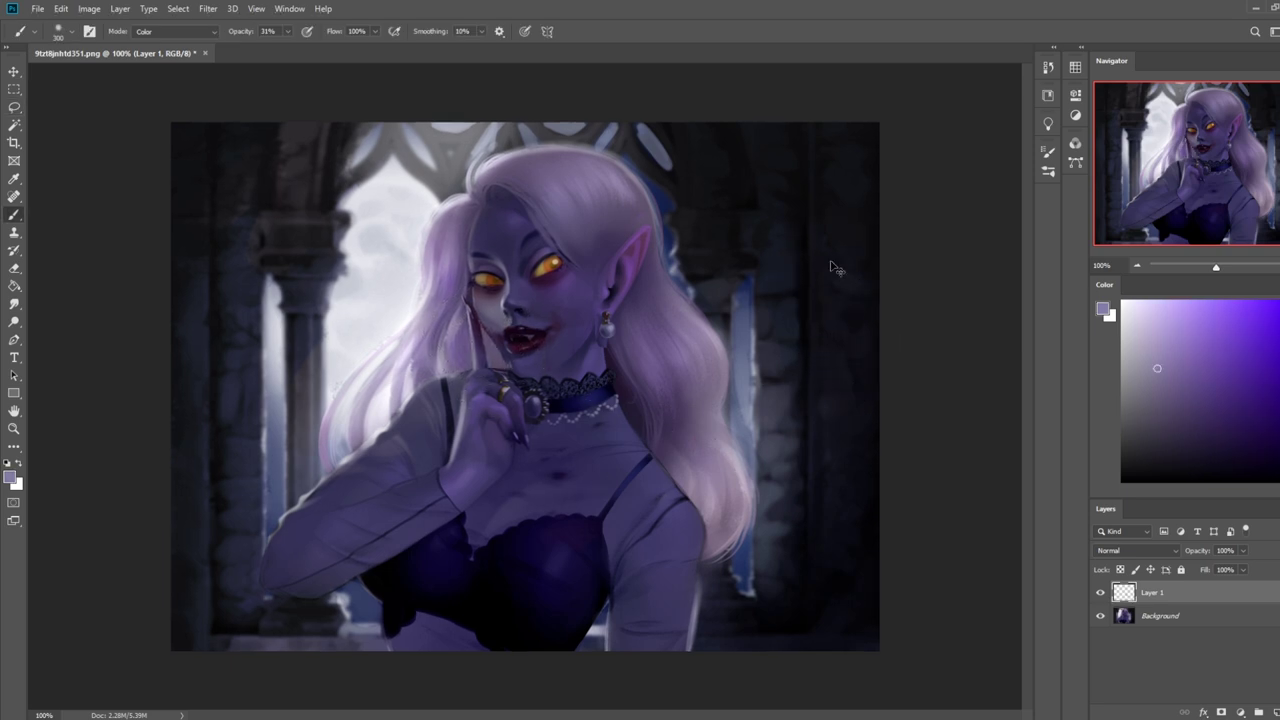
pyautogui.hotkey('ctrl', '-')
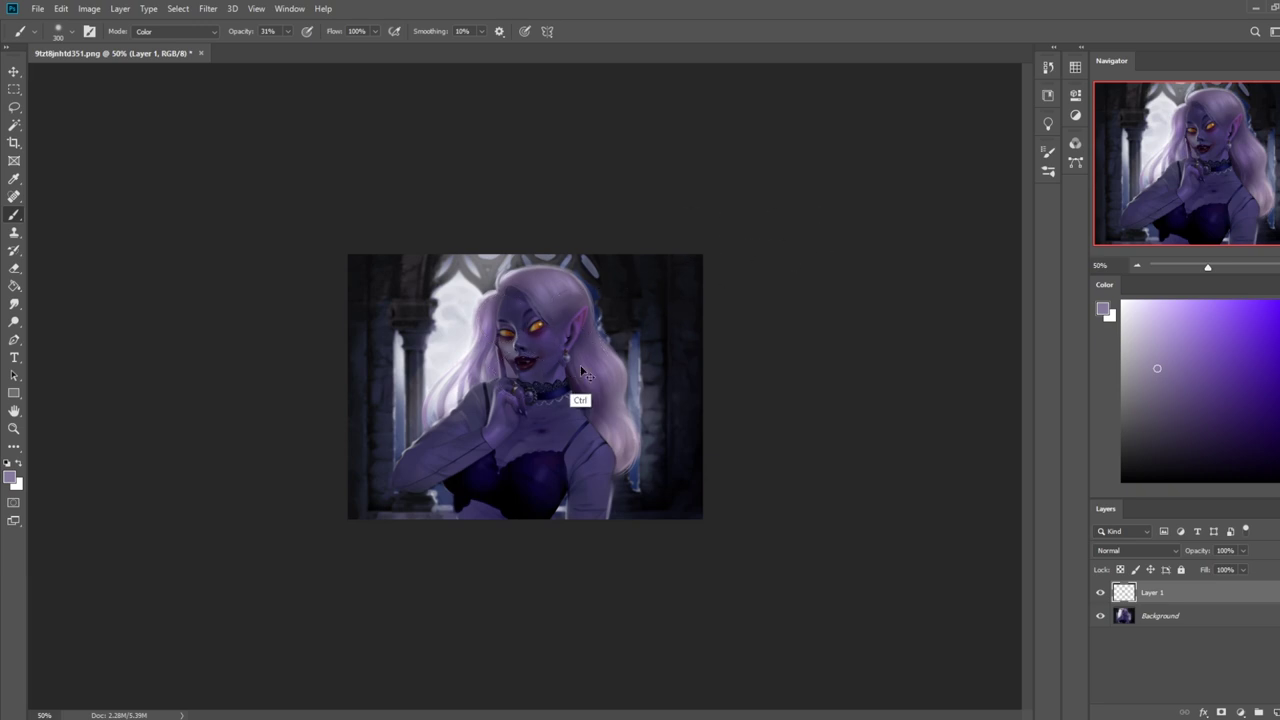
pyautogui.hotkey('ctrl', 'space')
pyautogui.moveTo(520, 370); pyautogui.dragTo(555, 397)
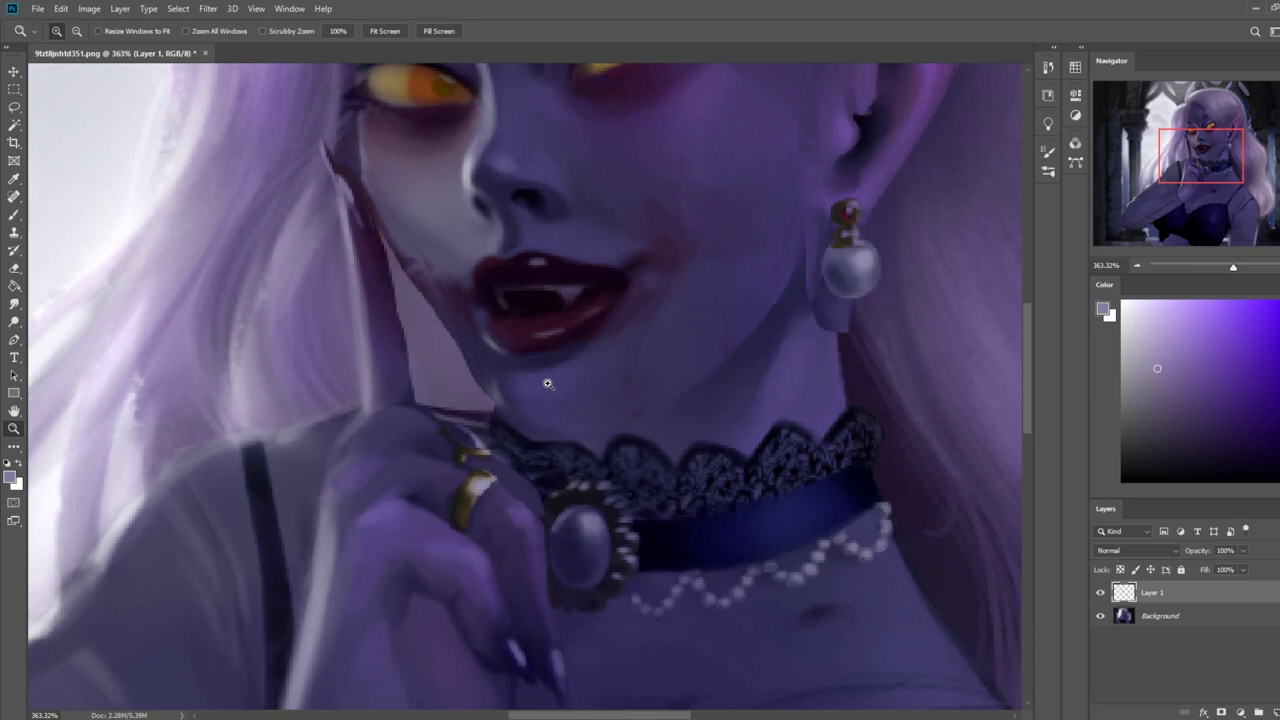
pyautogui.press('m')
pyautogui.rightClick(556, 334)
pyautogui.click(587, 343)
# - Choose a textured brush at 70 px, sample dark purple from the jaw, and set the mode to Normal with 62% opacity
pyautogui.press('b')
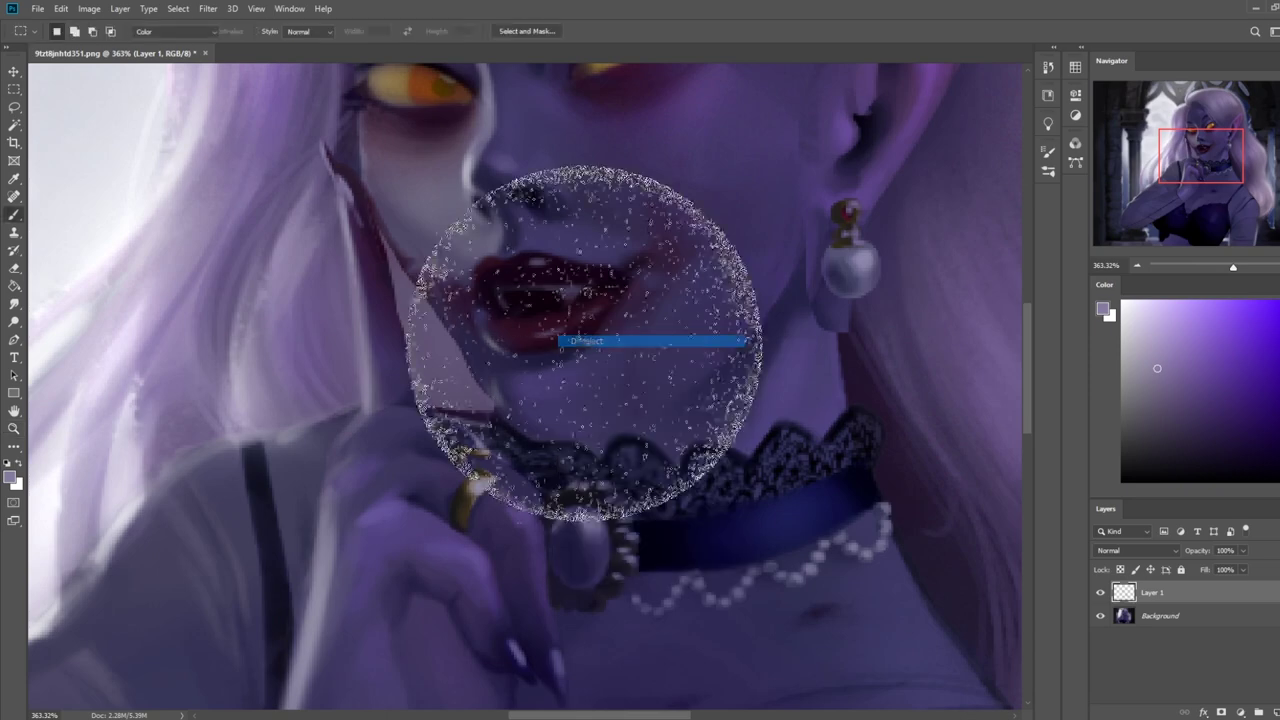
pyautogui.rightClick(565, 260)
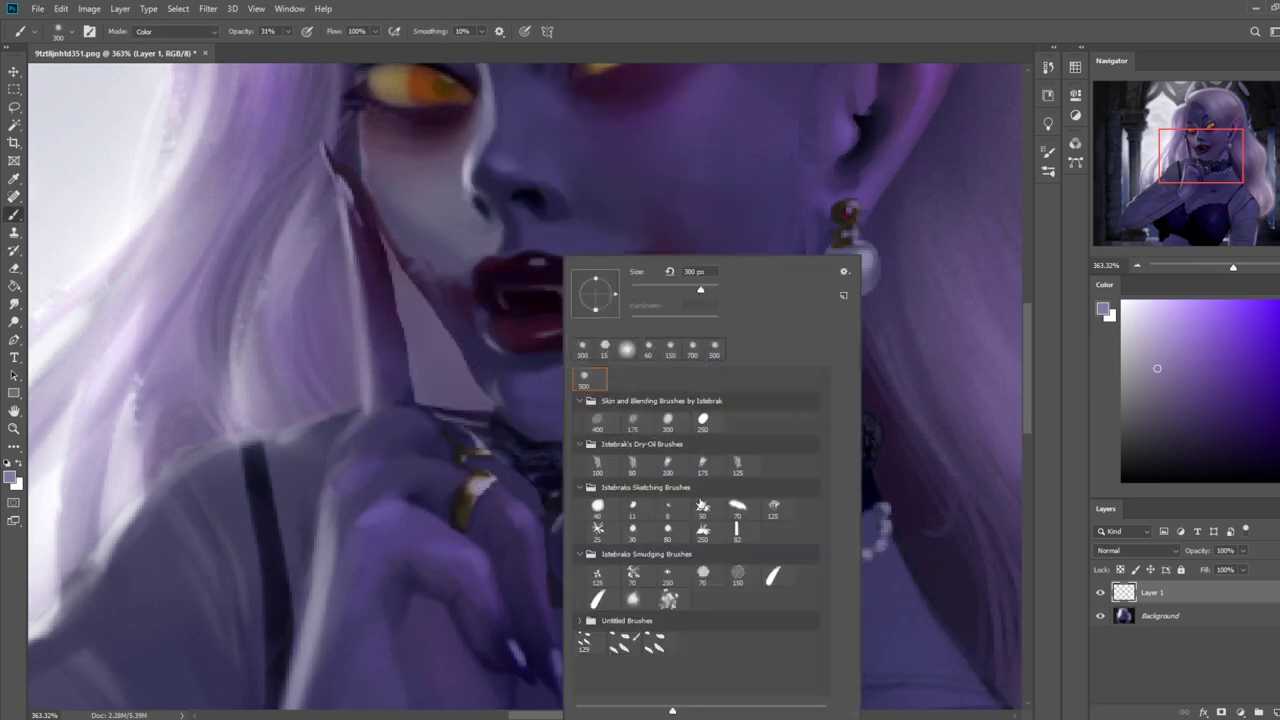
pyautogui.keyDown('alt'); pyautogui.click(489, 360); pyautogui.keyUp('alt')
pyautogui.click(200, 33)
pyautogui.click(182, 44)
pyautogui.click(288, 32)
pyautogui.click(305, 48)
pyautogui.press('[')
pyautogui.press('[')
pyautogui.press('[')
pyautogui.press('[')
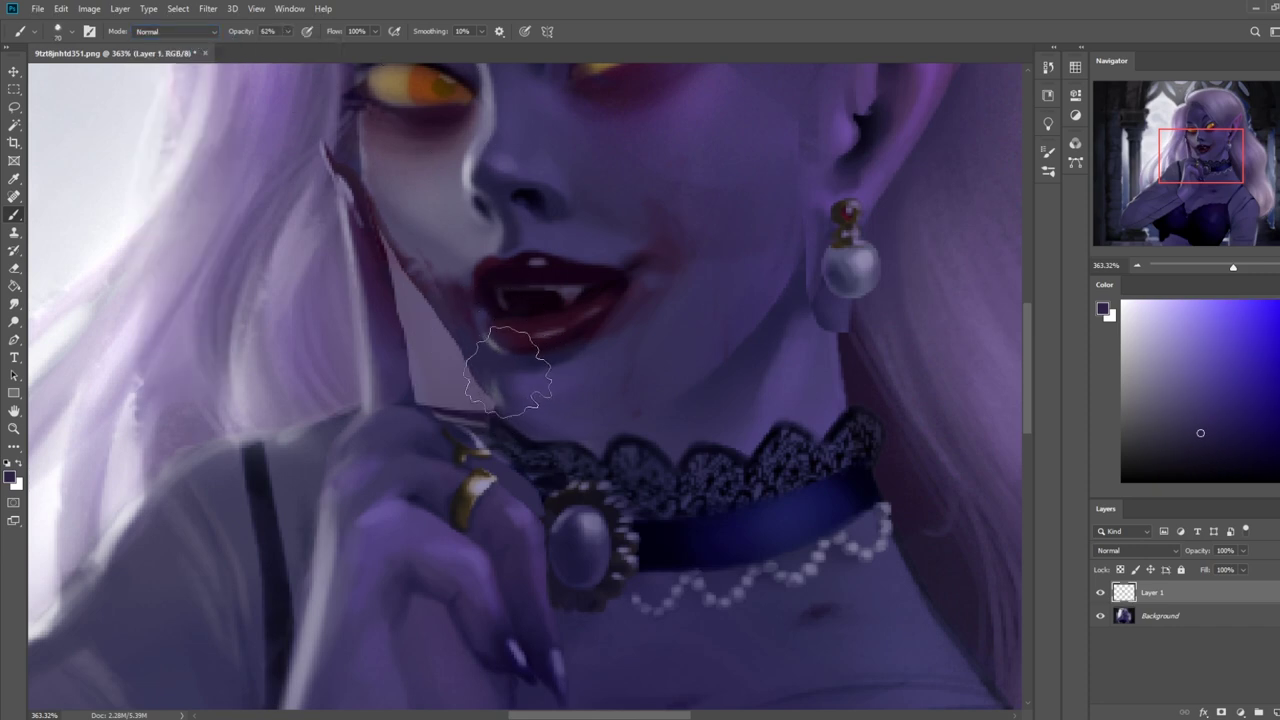
# - Reduce the brush to 45 px and lasso the side of the neck between the earring and the choker
pyautogui.press('[')
pyautogui.press('[')
pyautogui.press('[')
pyautogui.press('[')
pyautogui.press('[')
pyautogui.hotkey('ctrl', '-')
pyautogui.hotkey('ctrl', '-')
pyautogui.hotkey('ctrl', '-')
pyautogui.hotkey('ctrl', '-')
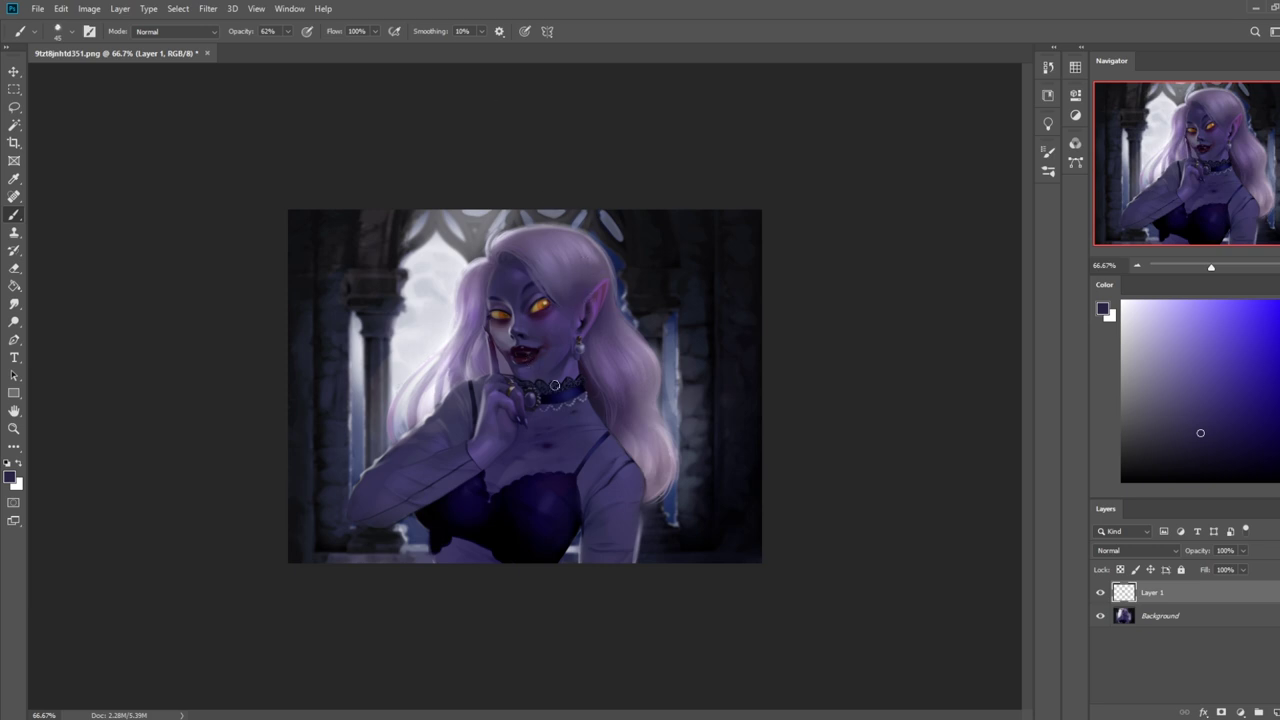
pyautogui.press('l')
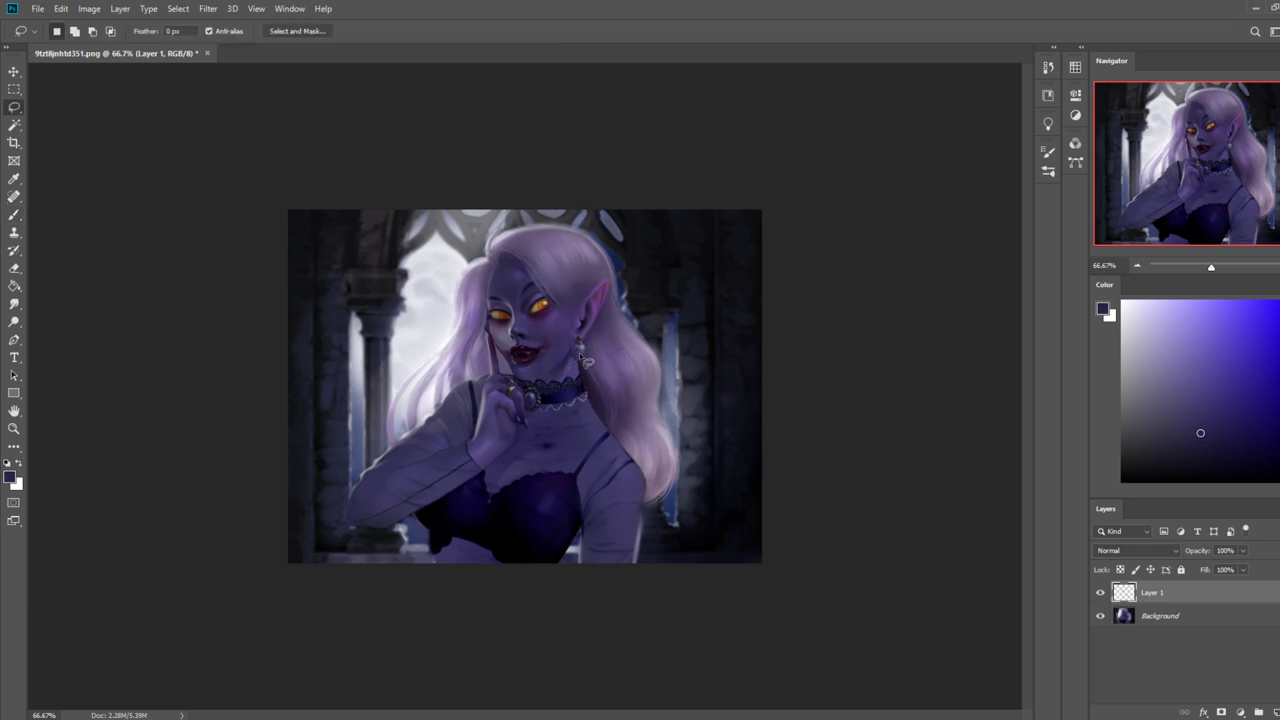
pyautogui.moveTo(565, 361)
pyautogui.mouseDown()
pyautogui.moveTo(532, 396)
pyautogui.moveTo(569, 391)
pyautogui.moveTo(579, 350)
pyautogui.moveTo(561, 405)
pyautogui.moveTo(600, 371)
pyautogui.mouseUp()
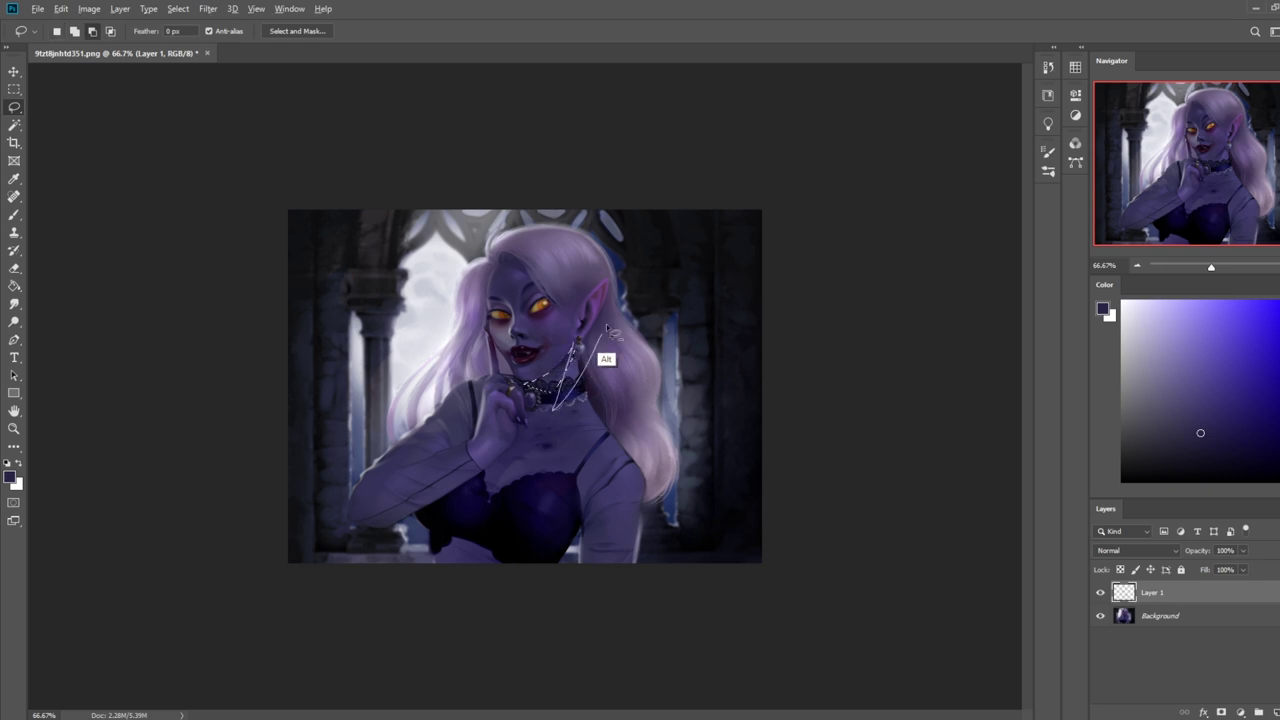
# - Set the brush to 250 px in Darken mode and sample a near-black blue beside the choker
pyautogui.press('b')
pyautogui.click(1227, 437)
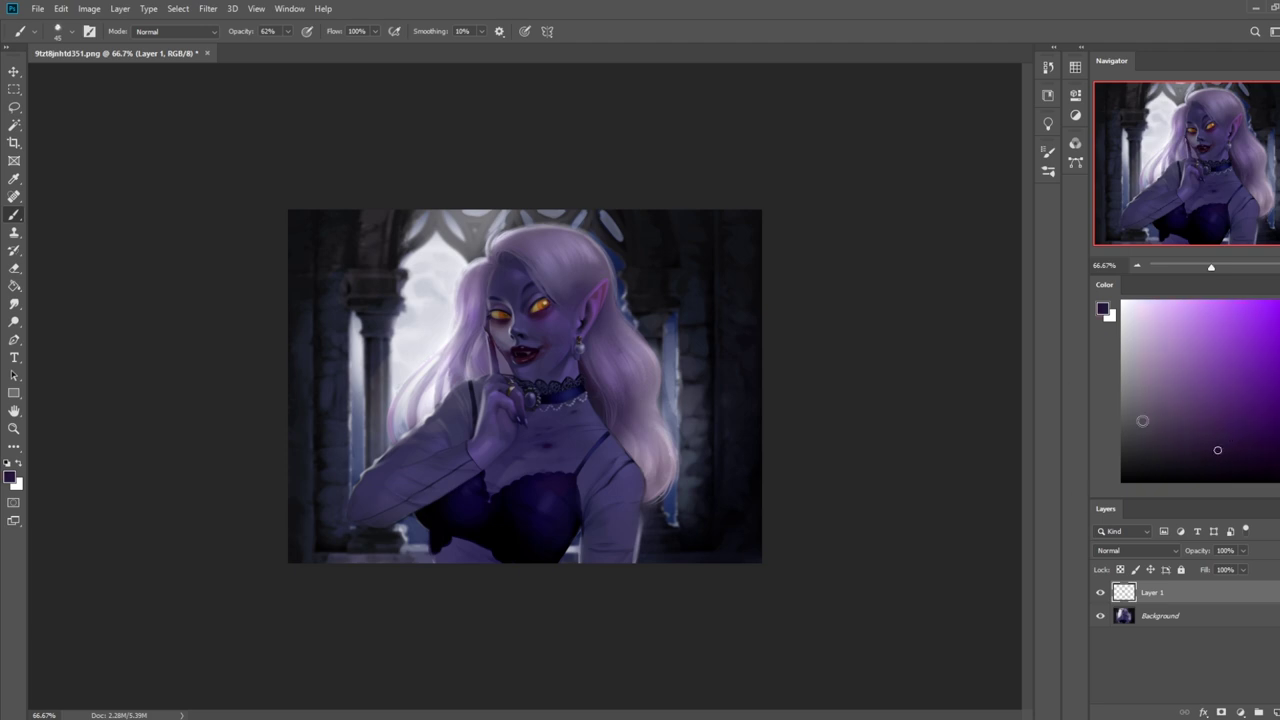
pyautogui.press(']')
pyautogui.press(']')
pyautogui.press(']')
pyautogui.press(']')
pyautogui.press(']')
pyautogui.press(']')
pyautogui.press(']')
pyautogui.press(']')
pyautogui.press(']')
pyautogui.press(']')
pyautogui.keyDown('alt'); pyautogui.click(585, 382); pyautogui.keyUp('alt')
pyautogui.click(175, 31)
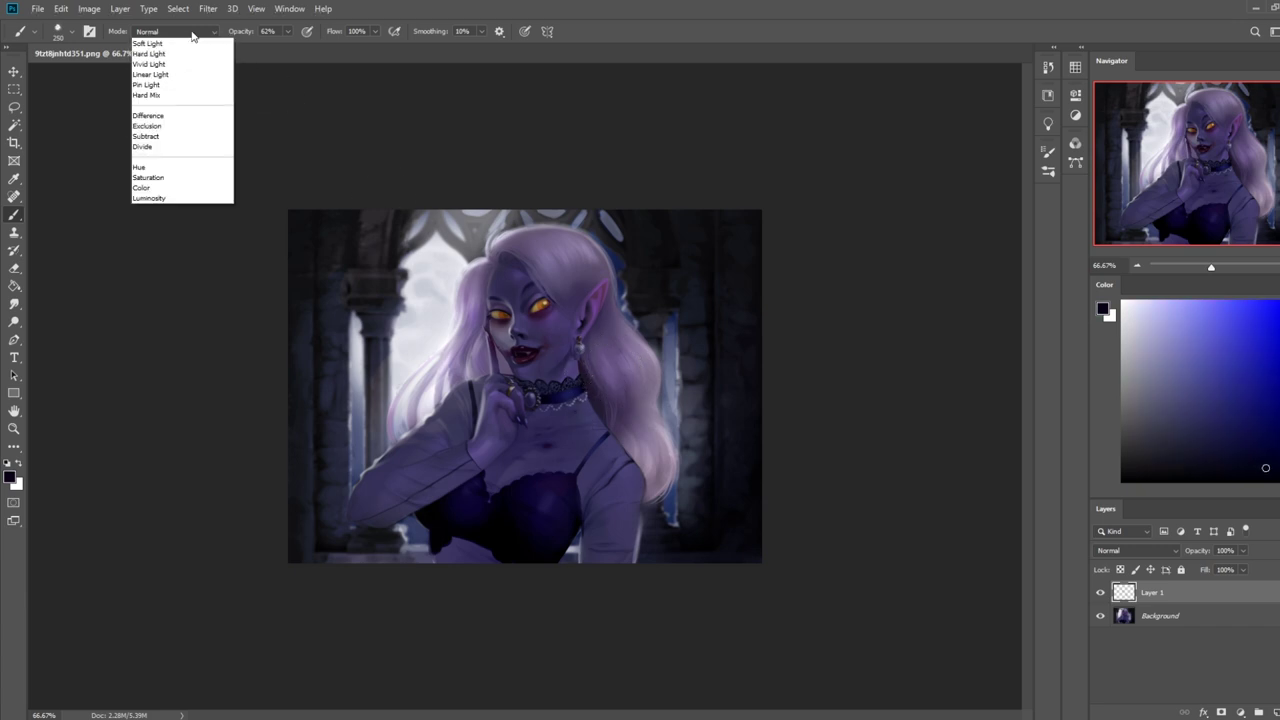
pyautogui.click(165, 78)
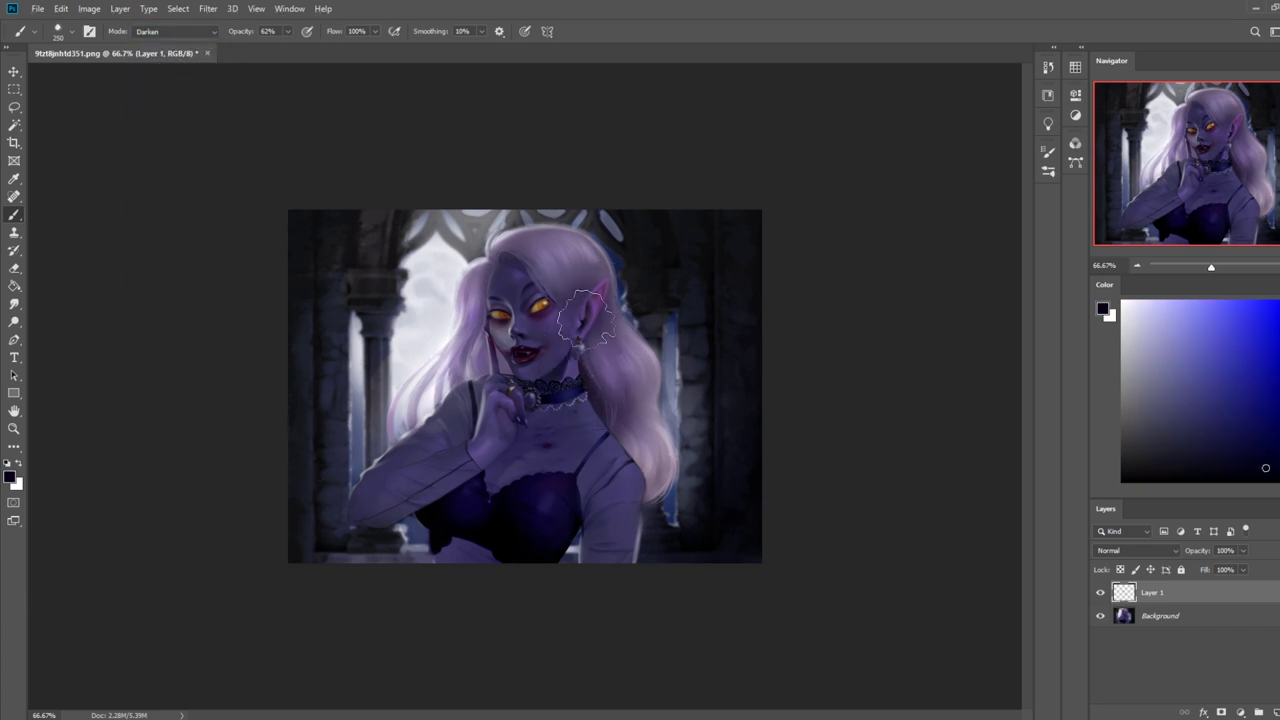
# - Darken the selected neck shadow with the brush and deselect the area
pyautogui.press('ctrl')
pyautogui.rightClick(560, 362)
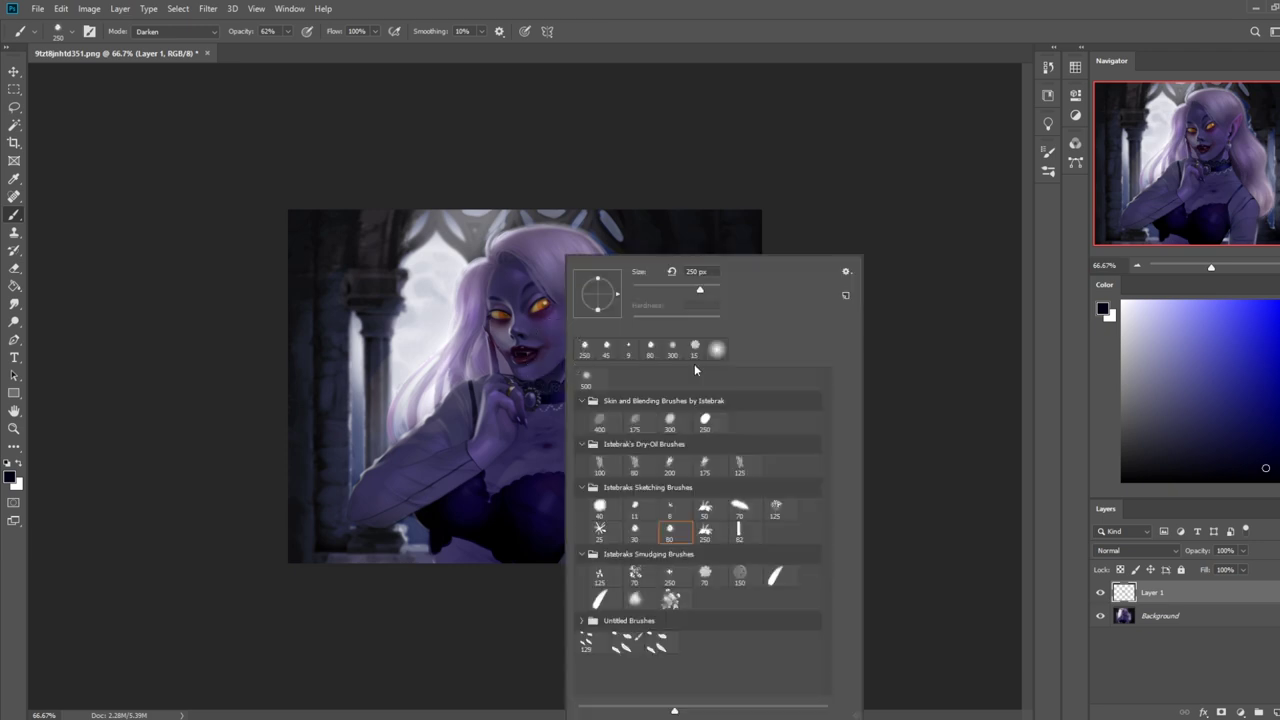
pyautogui.click(911, 432)
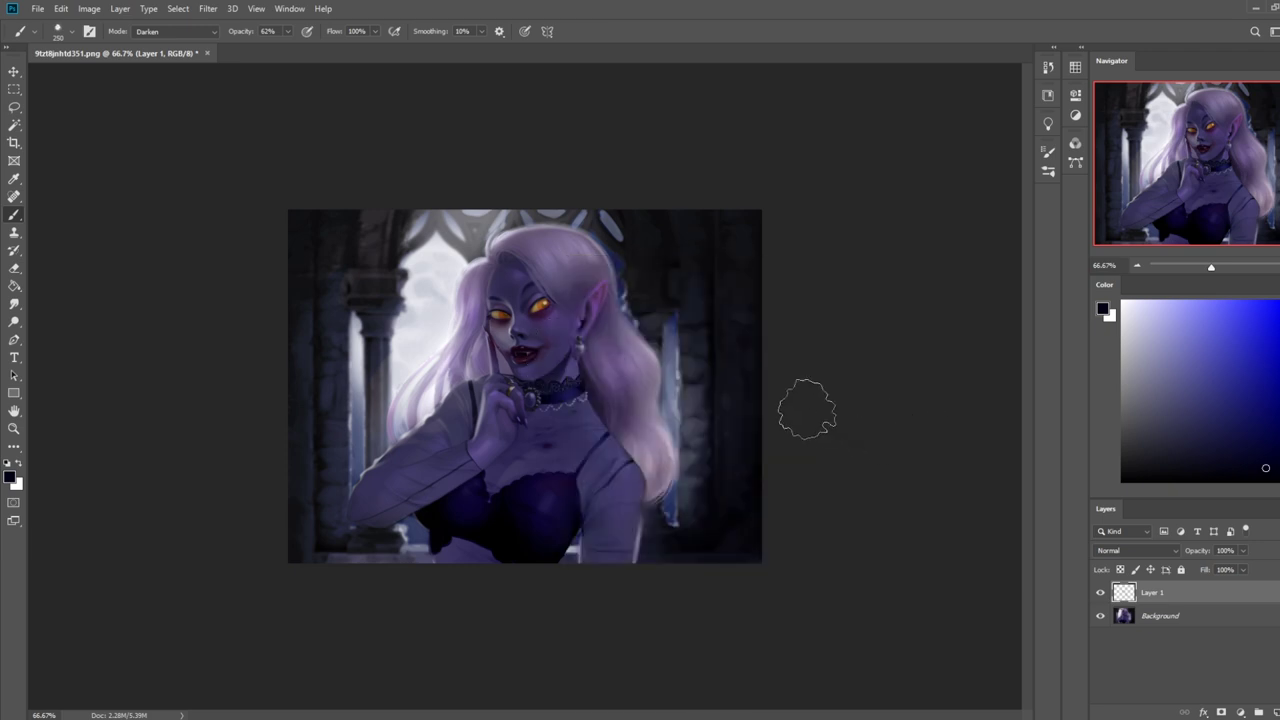
pyautogui.press('[')
pyautogui.press('m')
pyautogui.rightClick(514, 337)
pyautogui.click(550, 349)
# - Retouch the skin around the eye nearer the ear with a 15 px brush and purples sampled from the forehead and eyelid
pyautogui.press('b')
pyautogui.keyDown('alt'); pyautogui.click(540, 289); pyautogui.keyUp('alt')
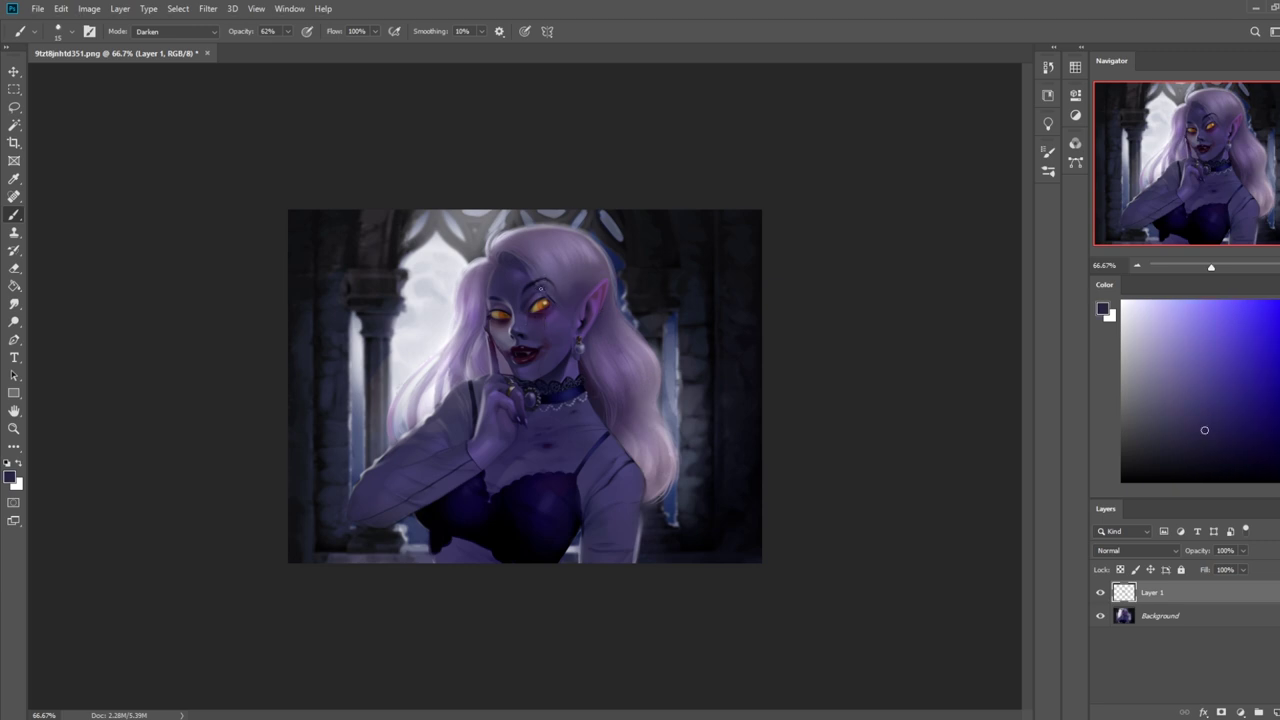
pyautogui.keyDown('alt'); pyautogui.click(531, 269); pyautogui.keyUp('alt')
pyautogui.keyDown('alt'); pyautogui.click(543, 318); pyautogui.keyUp('alt')
pyautogui.keyDown('alt'); pyautogui.click(543, 314); pyautogui.keyUp('alt')
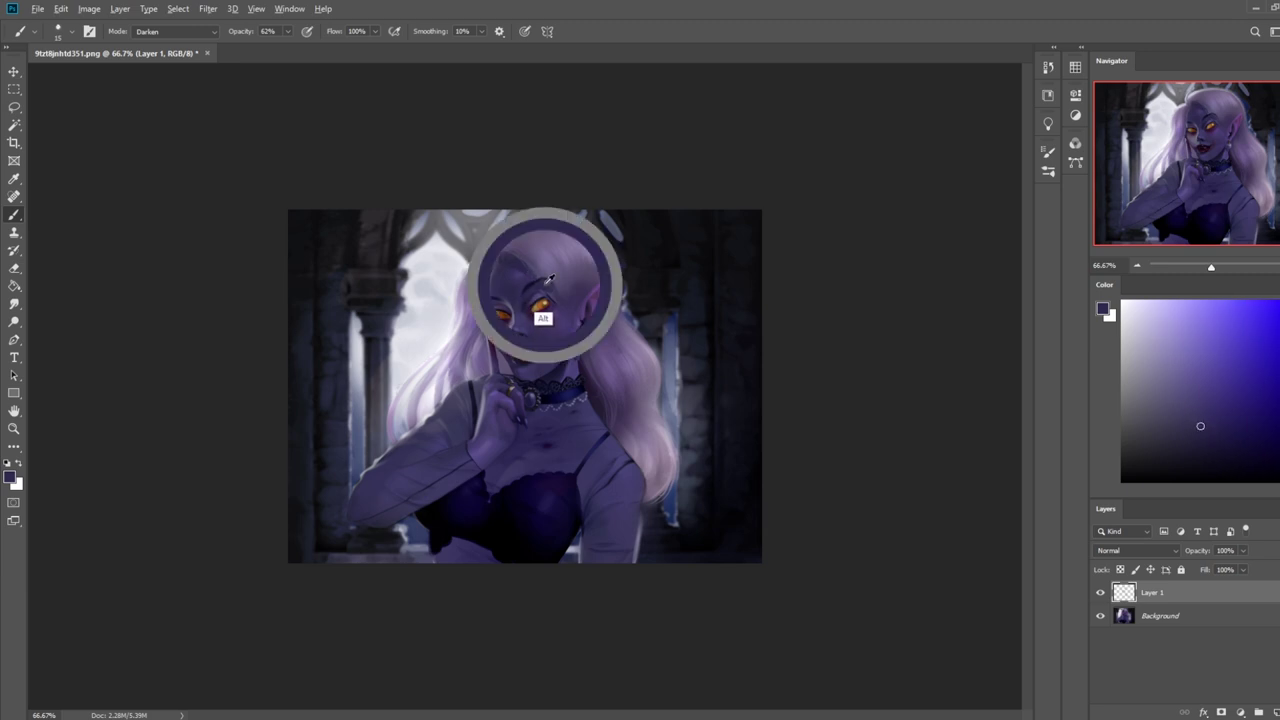
pyautogui.keyDown('alt'); pyautogui.click(540, 297); pyautogui.keyUp('alt')
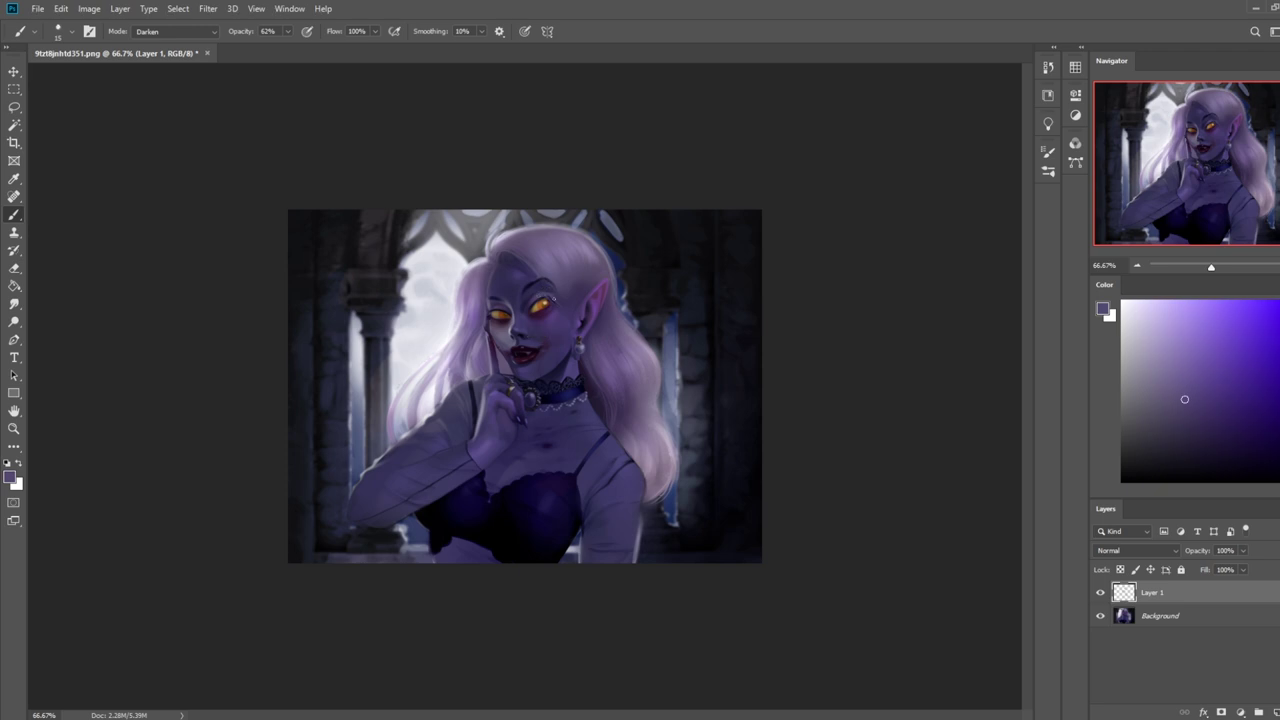
# - Refine the outer corner of the eye nearer the ear with sampled gold and purple, painting over the stray lashes
pyautogui.press('d')
pyautogui.hotkey('ctrl', 'space')
pyautogui.moveTo(540, 308)
pyautogui.mouseDown()
pyautogui.moveTo(632, 282)
pyautogui.moveTo(548, 261)
pyautogui.moveTo(630, 237)
pyautogui.mouseUp()
pyautogui.keyDown('alt'); pyautogui.click(560, 284); pyautogui.keyUp('alt')
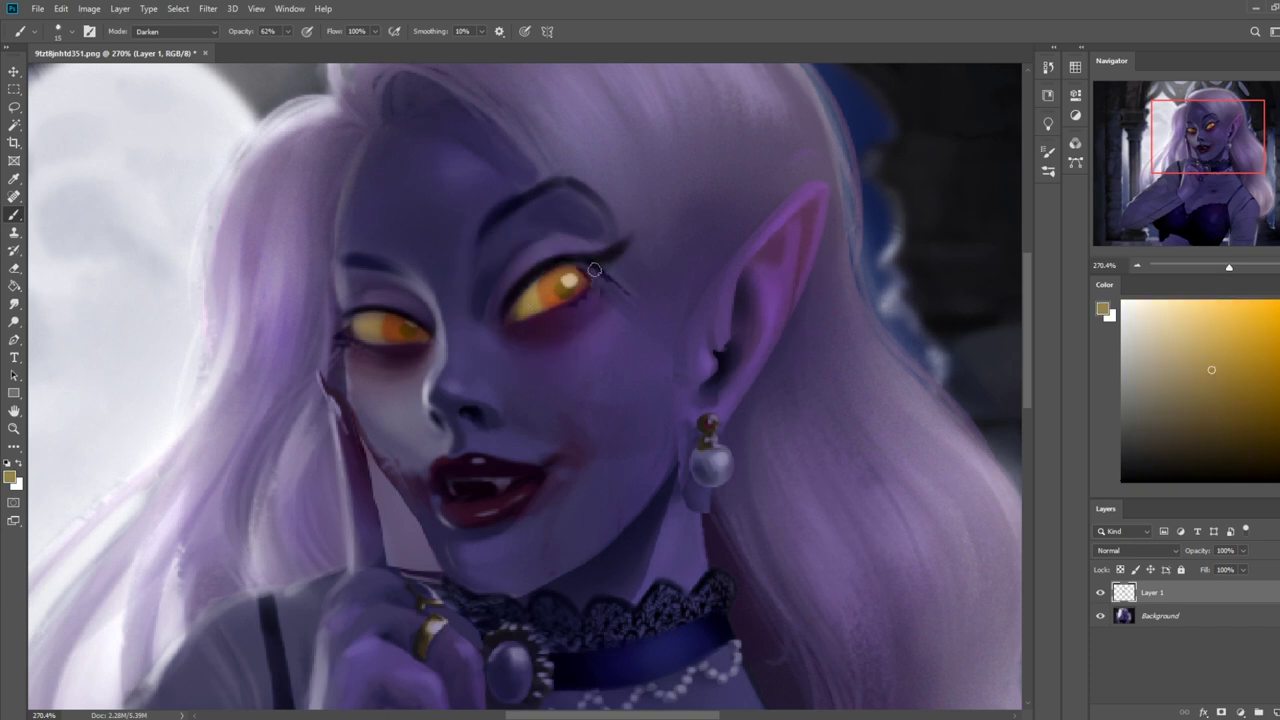
pyautogui.keyDown('alt'); pyautogui.click(586, 315); pyautogui.keyUp('alt')
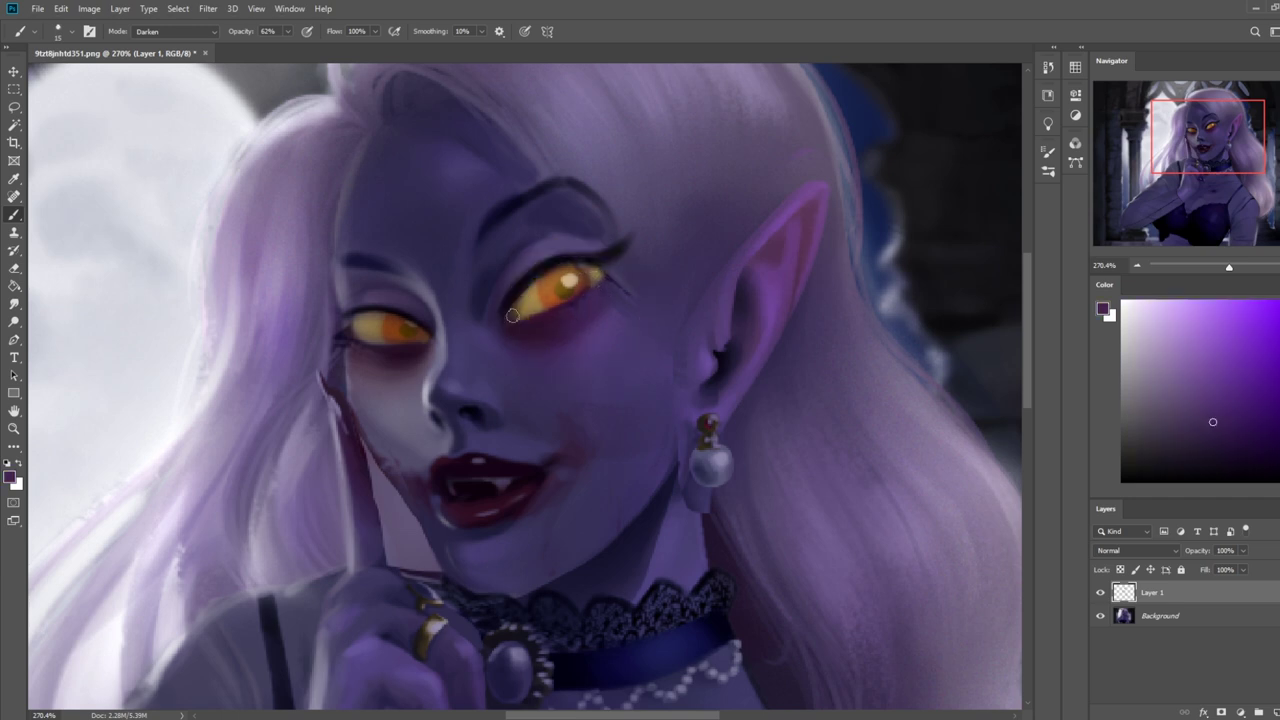
pyautogui.keyDown('alt'); pyautogui.click(628, 275); pyautogui.keyUp('alt')
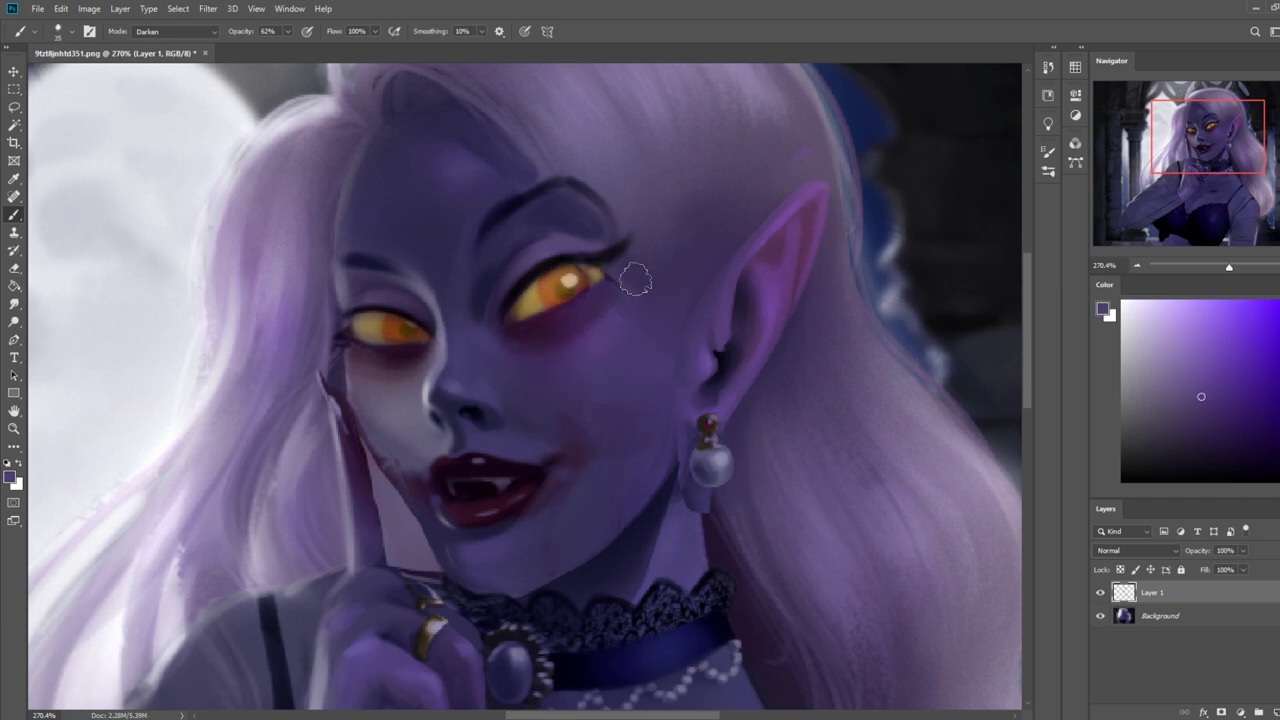
pyautogui.hotkey('ctrl', '-')
pyautogui.hotkey('ctrl', '-')
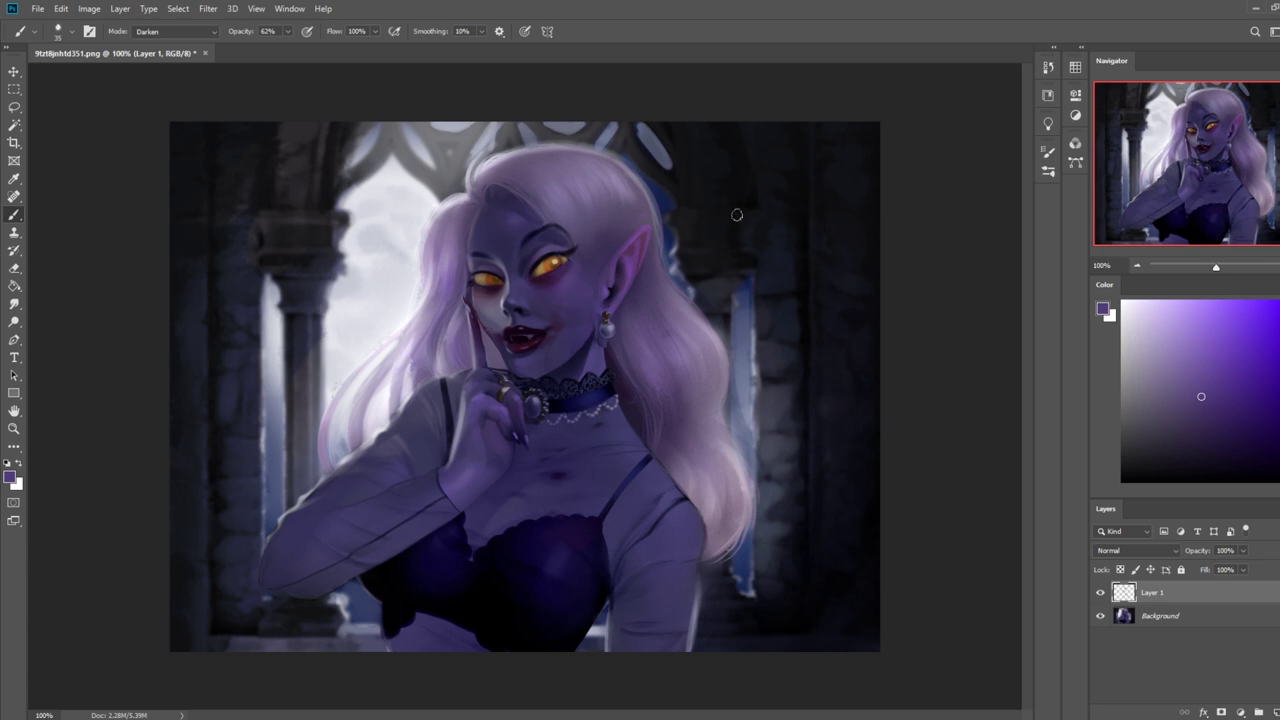
# - Paint a black pupil in the eye nearer the ear with an 8 px brush in Darken mode
pyautogui.keyDown('alt'); pyautogui.click(543, 276); pyautogui.keyUp('alt')
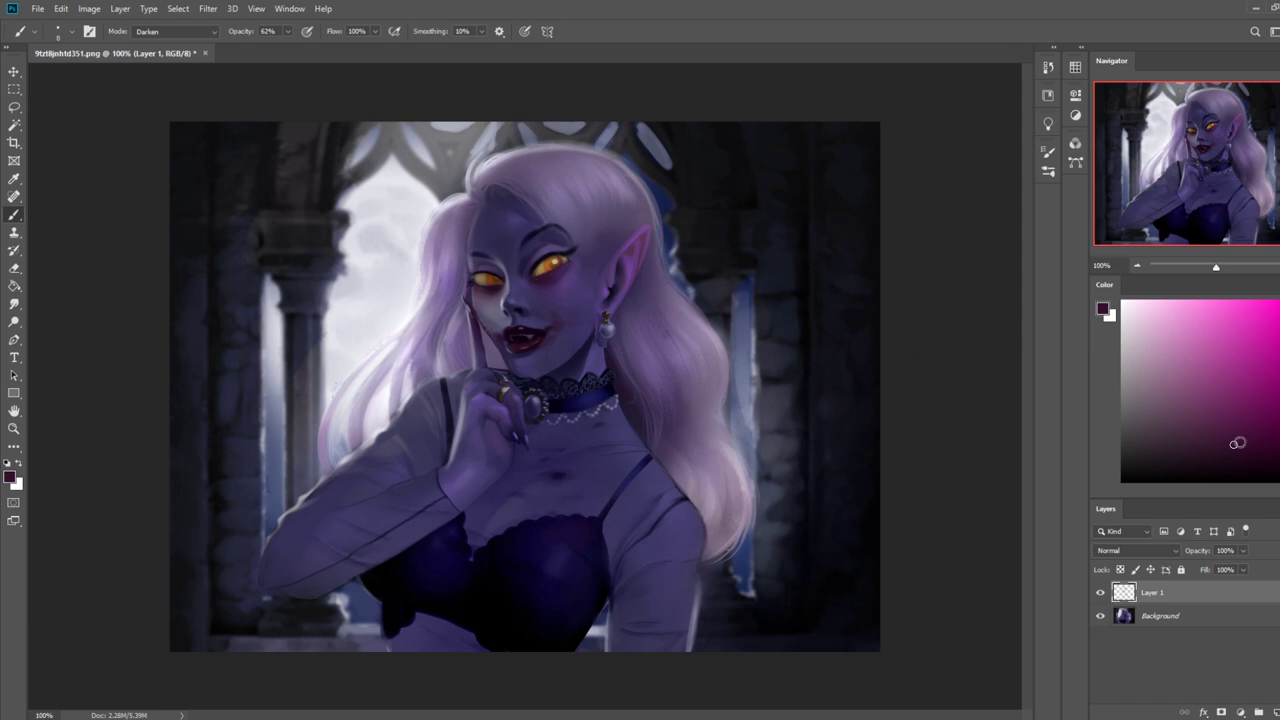
pyautogui.press('z')
pyautogui.moveTo(560, 242); pyautogui.dragTo(580, 281)
pyautogui.press('b')
pyautogui.moveTo(610, 326)
pyautogui.mouseDown()
pyautogui.moveTo(608, 340)
pyautogui.moveTo(604, 314)
pyautogui.mouseUp()
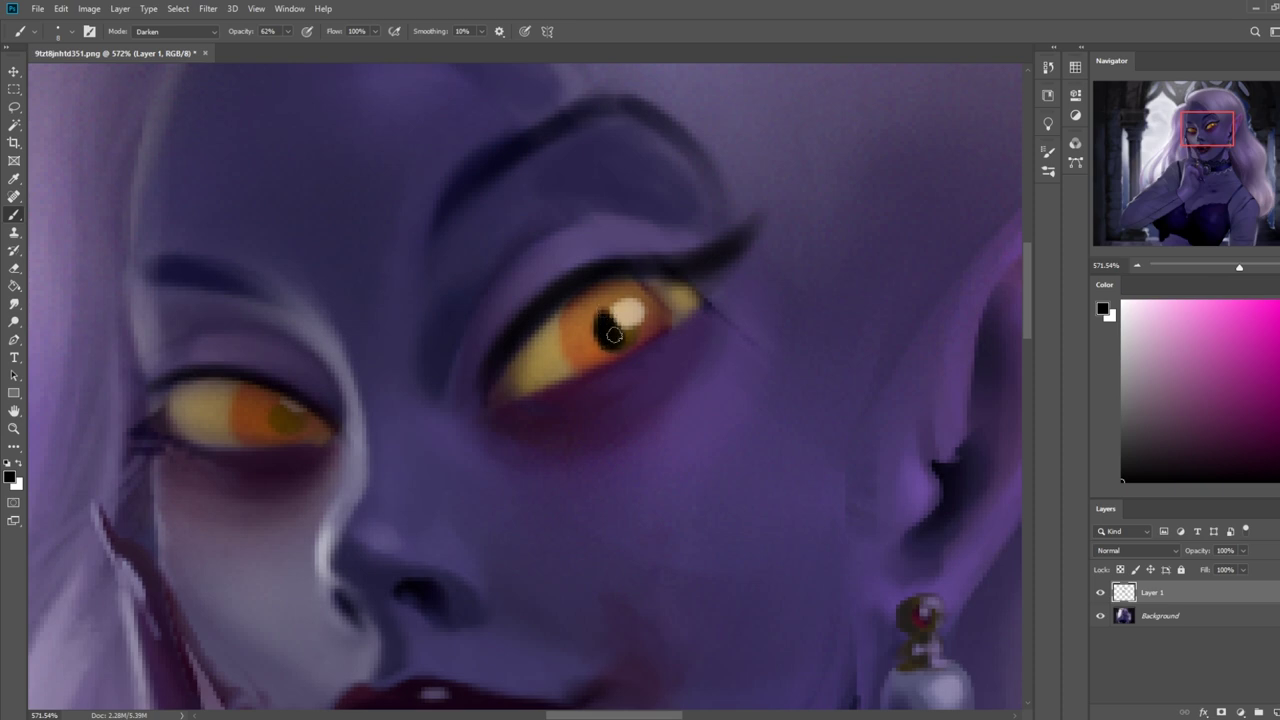
# - Set the brush mode to Normal and shape vertical slit pupils in both eyes, using sampled iris colors around them
pyautogui.keyDown('alt'); pyautogui.click(585, 361); pyautogui.keyUp('alt')
pyautogui.click(210, 31)
pyautogui.click(165, 36)
pyautogui.moveTo(590, 346)
pyautogui.mouseDown()
pyautogui.moveTo(603, 340)
pyautogui.moveTo(603, 308)
pyautogui.moveTo(612, 343)
pyautogui.mouseUp()
pyautogui.keyDown('alt'); pyautogui.click(613, 330); pyautogui.keyUp('alt')
pyautogui.moveTo(595, 294); pyautogui.dragTo(620, 348)
pyautogui.moveTo(276, 407)
pyautogui.mouseDown()
pyautogui.moveTo(286, 444)
pyautogui.moveTo(264, 414)
pyautogui.mouseUp()
pyautogui.keyDown('alt'); pyautogui.click(249, 436); pyautogui.keyUp('alt')
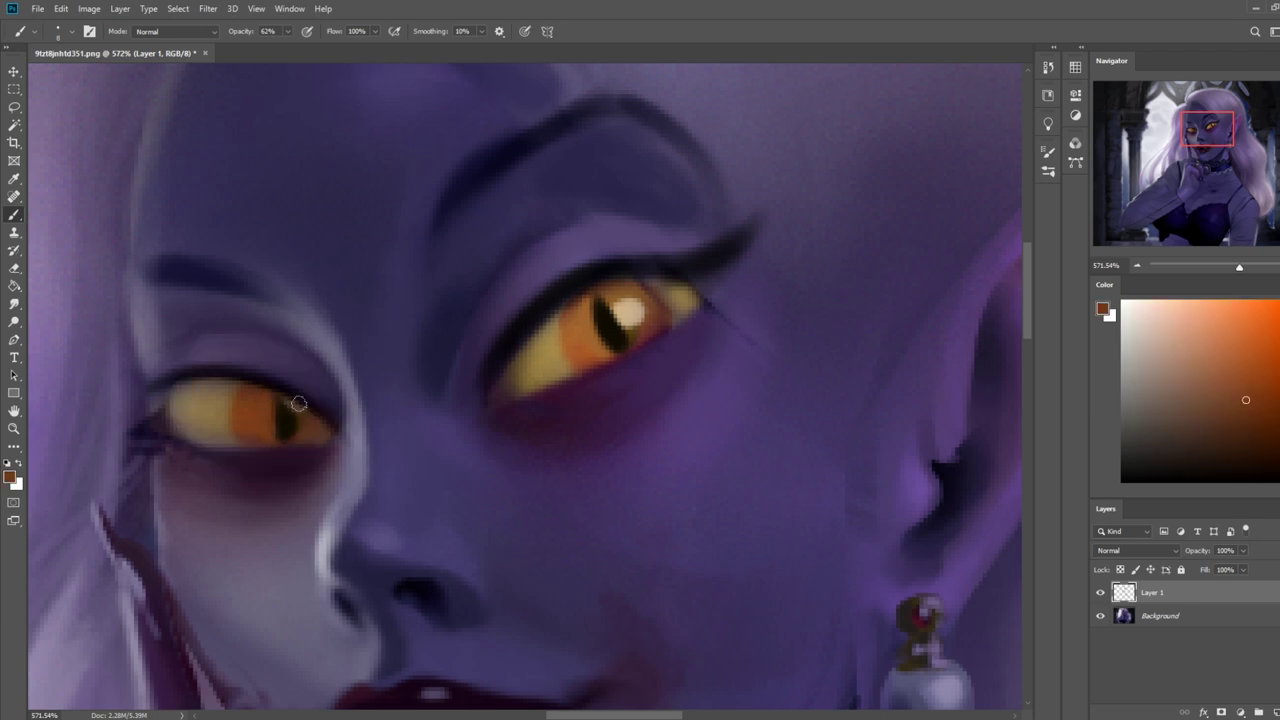
# - Touch up the eye details using colors sampled from the iris, the outer eye corner and the cheek
pyautogui.hotkey('ctrl', '1')
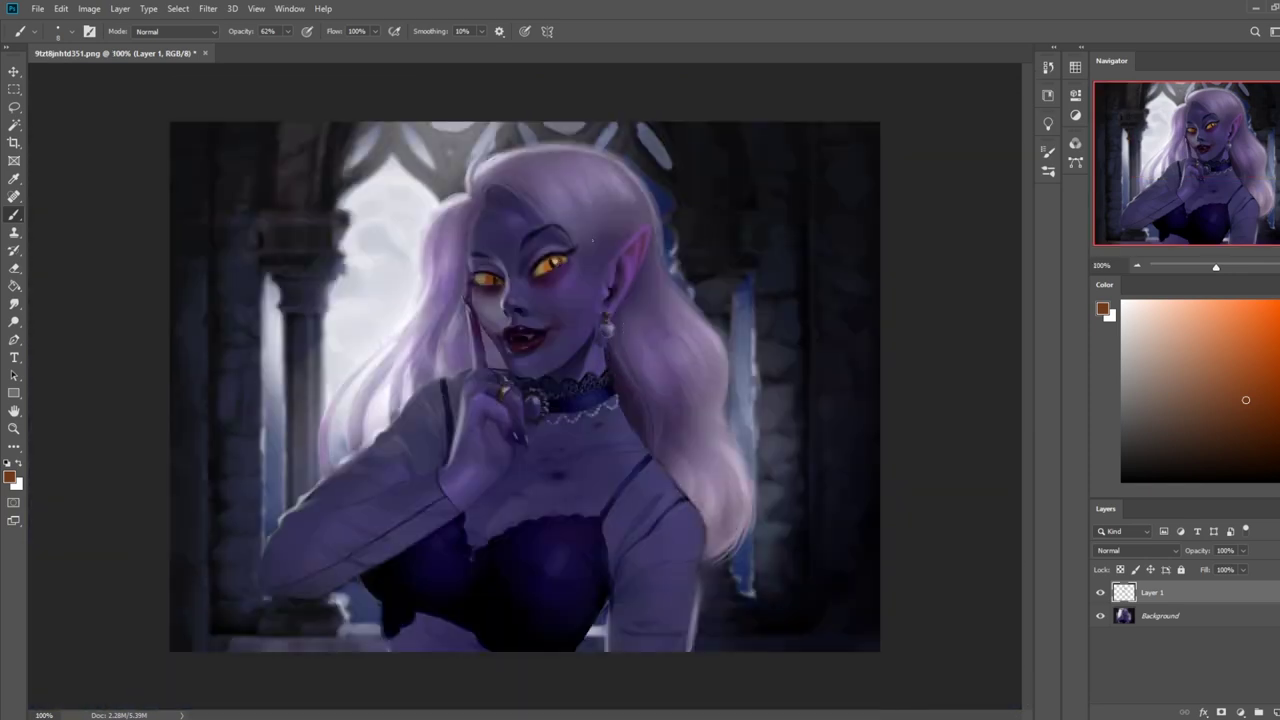
pyautogui.keyDown('alt'); pyautogui.click(554, 263); pyautogui.keyUp('alt')
pyautogui.keyDown('alt'); pyautogui.click(545, 264); pyautogui.keyUp('alt')
pyautogui.keyDown('alt'); pyautogui.click(566, 265); pyautogui.keyUp('alt')
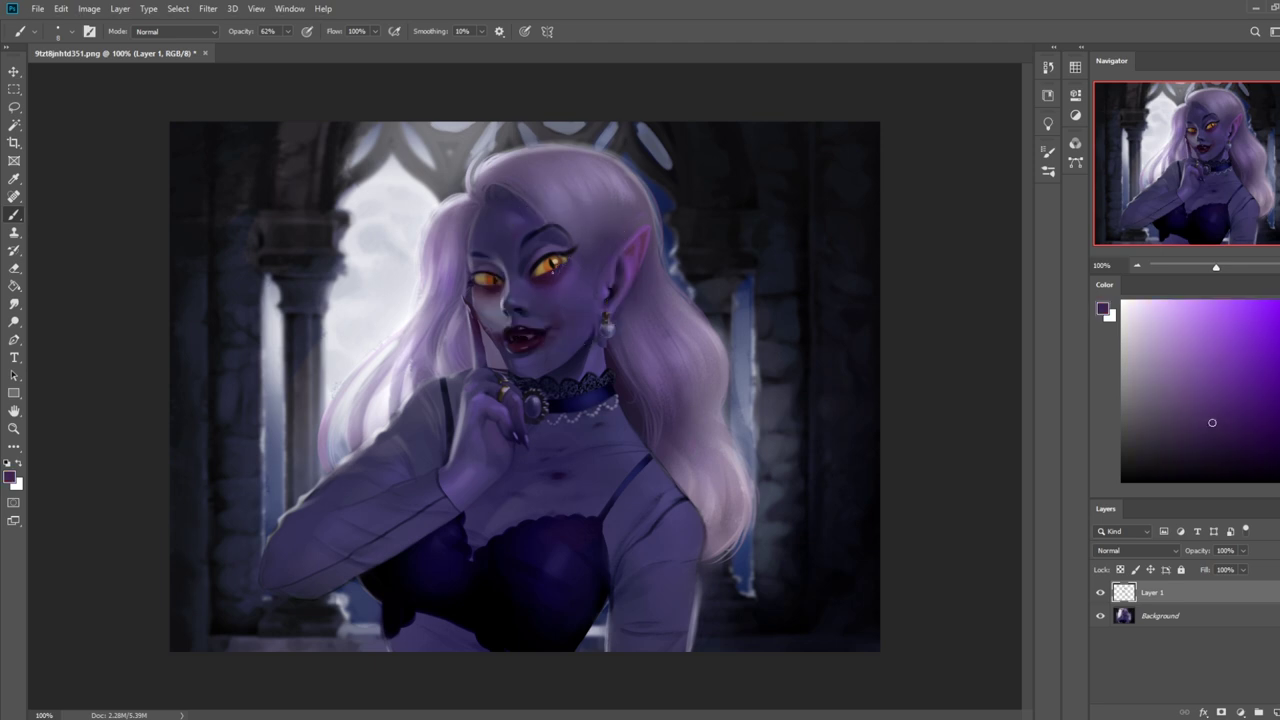
pyautogui.keyDown('alt'); pyautogui.click(500, 322); pyautogui.keyUp('alt')
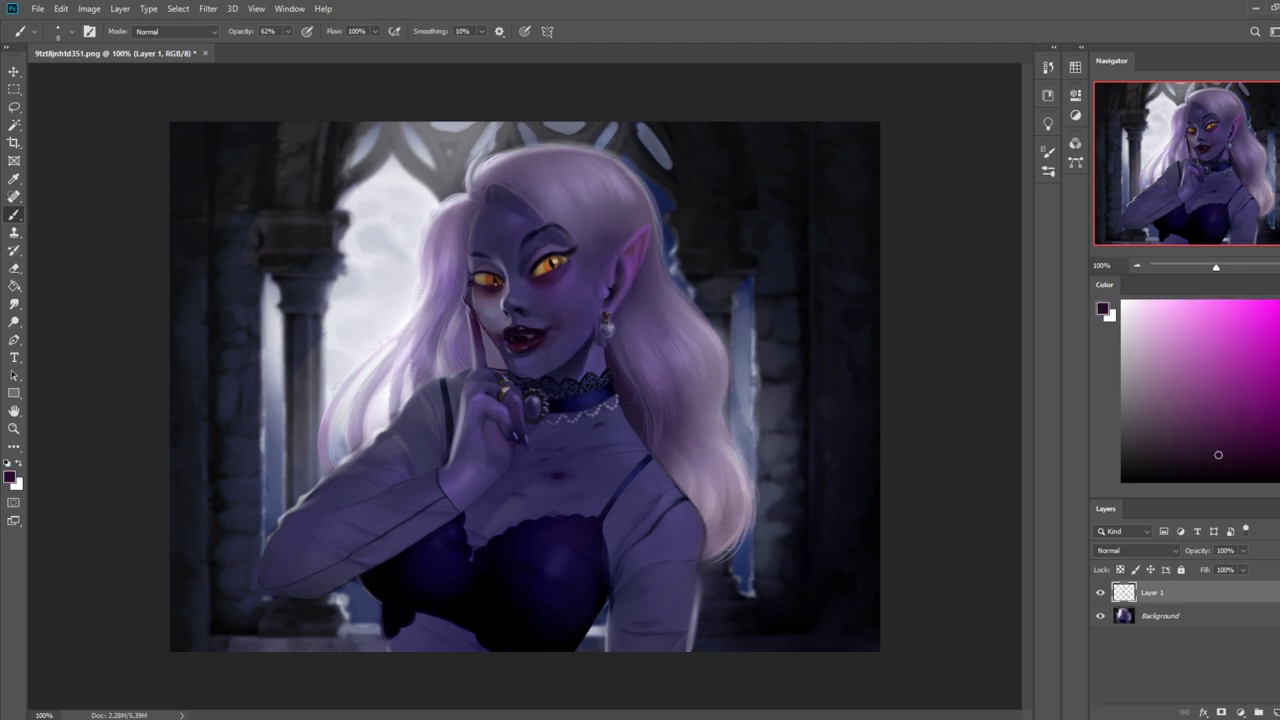
# - Switch to the Dodge tool and merge Layer 1 down into the Background
pyautogui.click(14, 321)
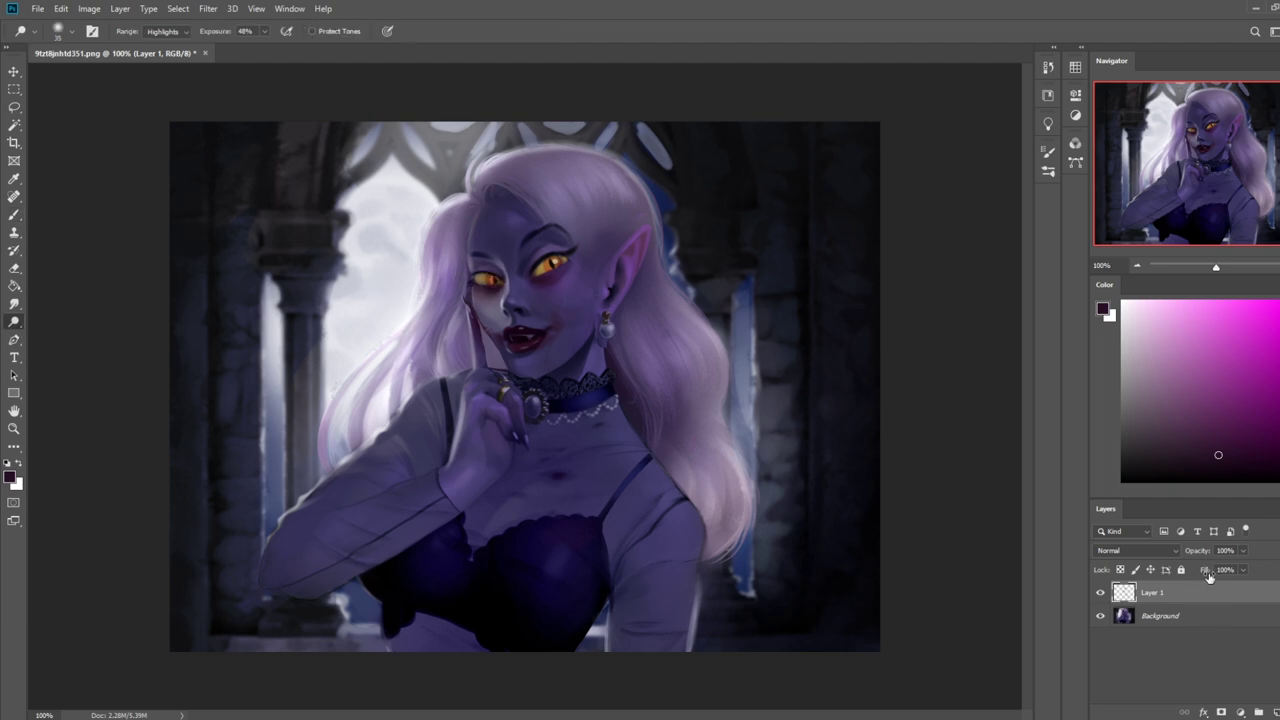
pyautogui.rightClick(1172, 592)
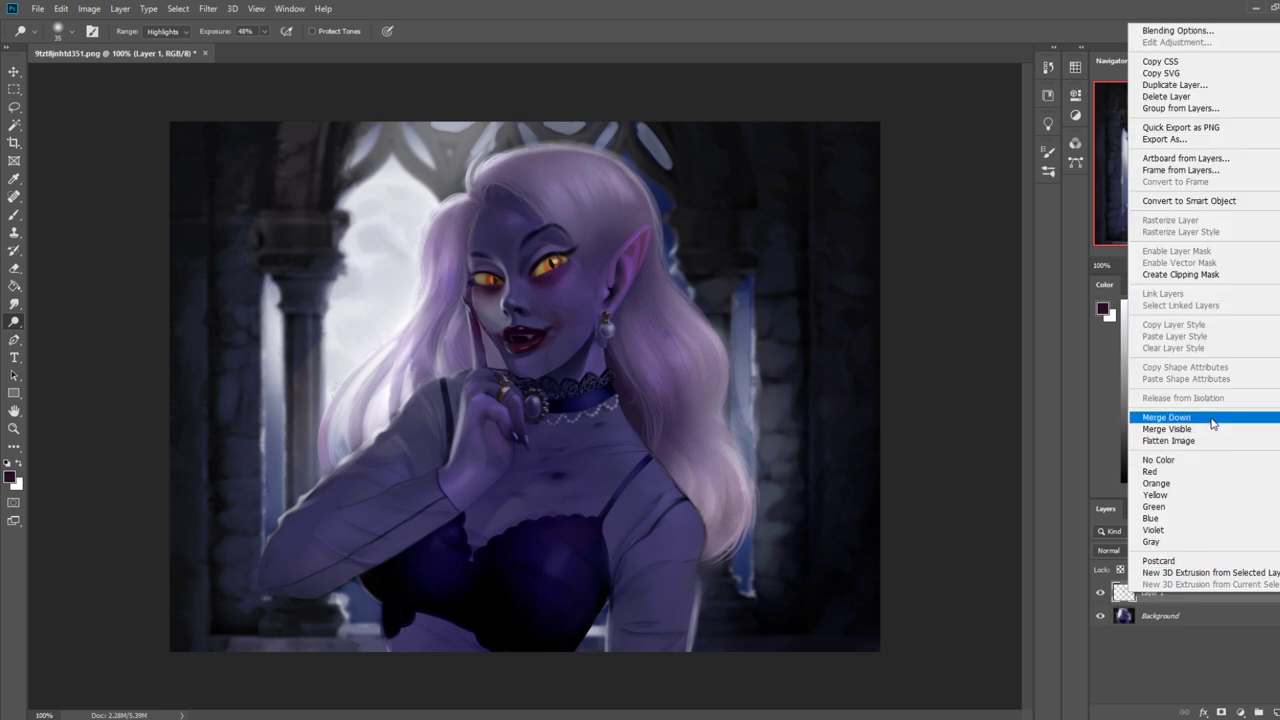
pyautogui.click(1213, 420)
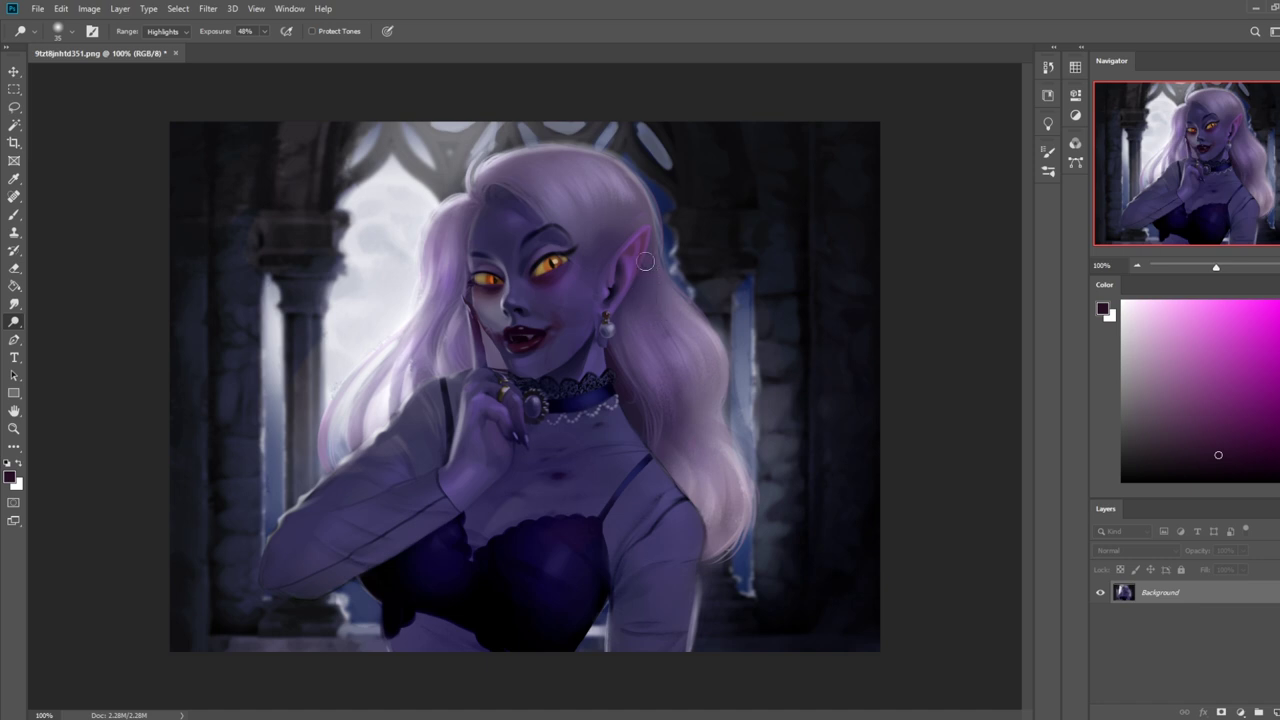
# - Sample orange-brown from the iris, choose the 500 px brush preset, reduce it to 50 px and set its mode to Color
pyautogui.press('b')
pyautogui.keyDown('alt'); pyautogui.click(549, 262); pyautogui.keyUp('alt')
pyautogui.rightClick(580, 258)
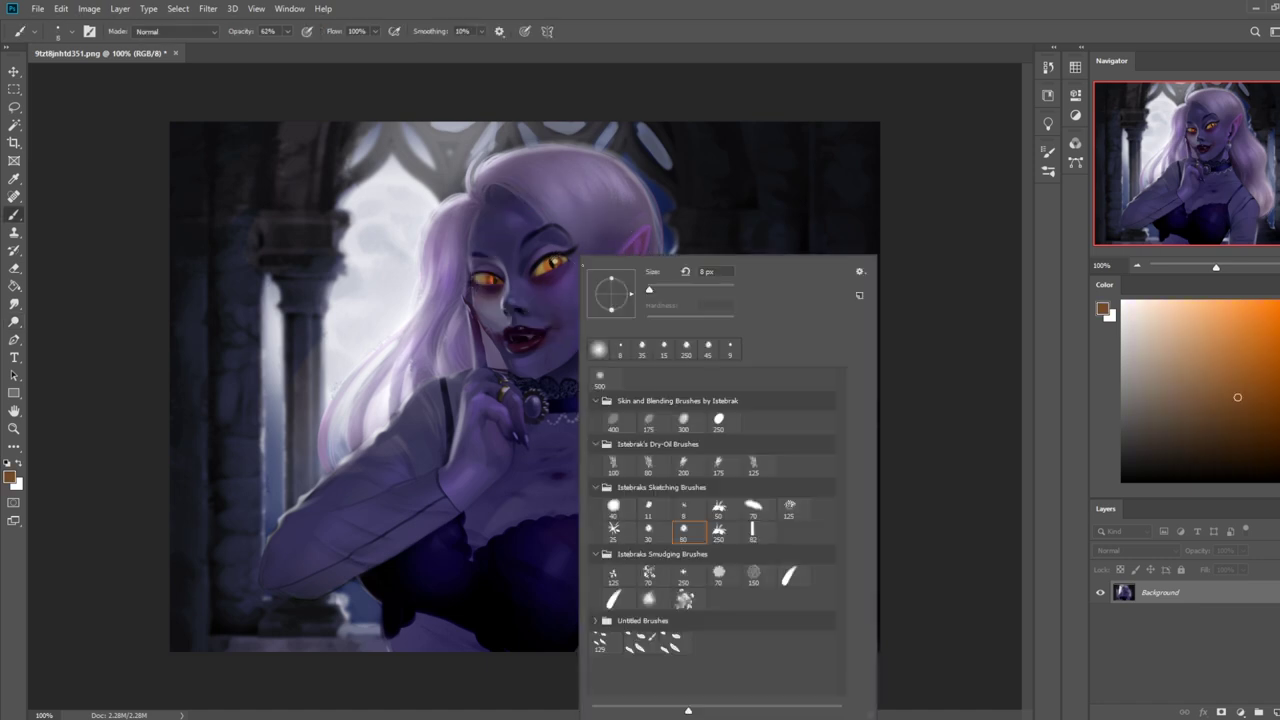
pyautogui.click(600, 378)
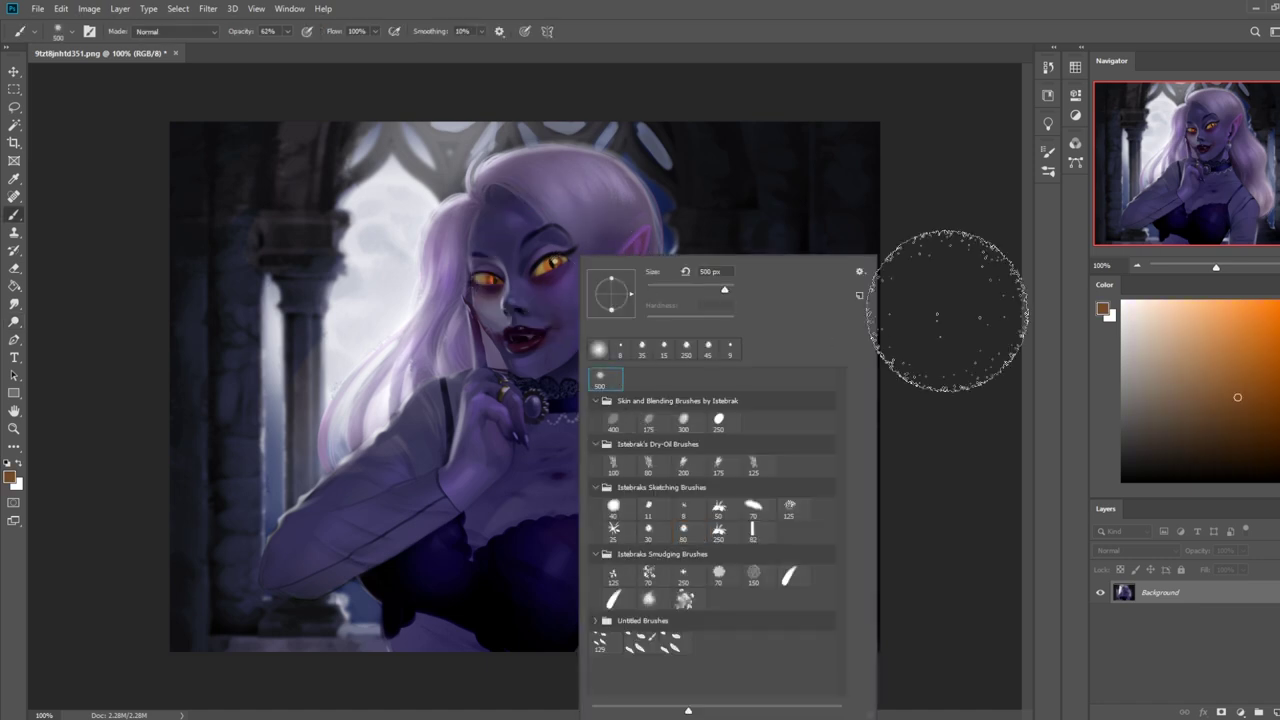
pyautogui.click(981, 297)
pyautogui.press('[')
pyautogui.press('[')
pyautogui.press('[')
pyautogui.press('[')
pyautogui.press('[')
pyautogui.press('[')
pyautogui.press('[')
pyautogui.press('[')
pyautogui.press('[')
pyautogui.press('[')
pyautogui.press('[')
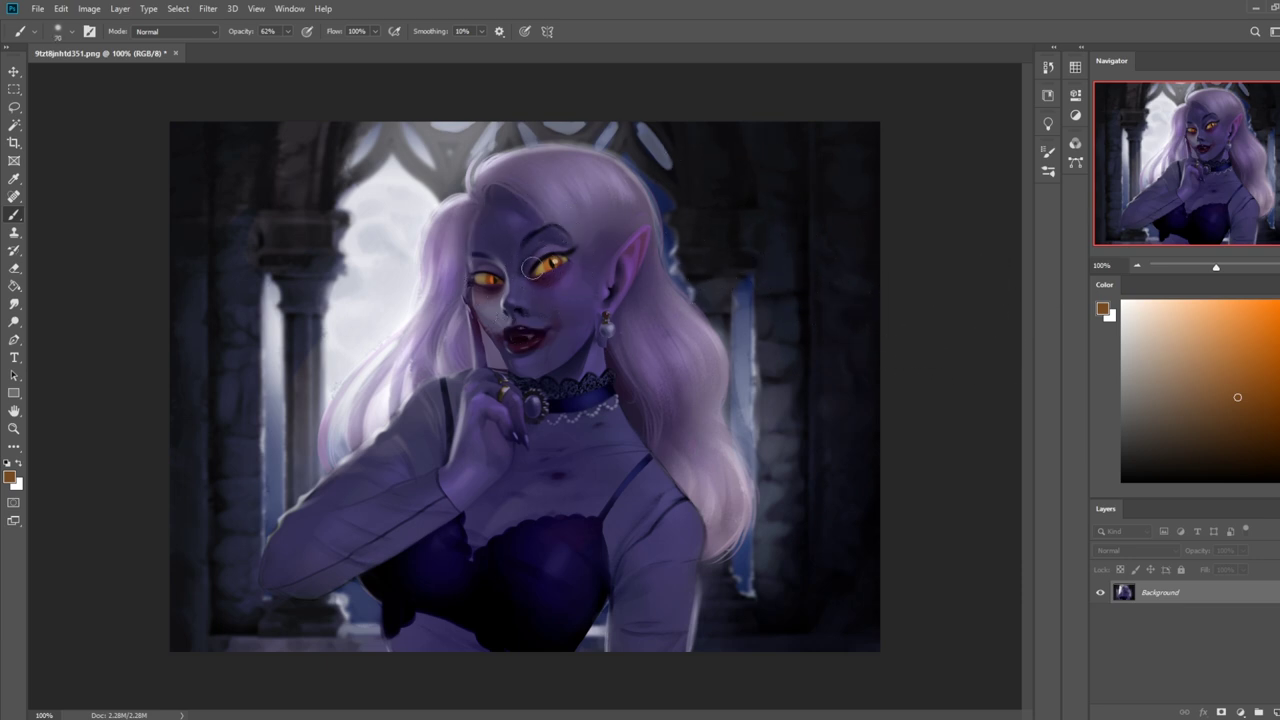
pyautogui.press('[')
pyautogui.press('[')
pyautogui.click(176, 31)
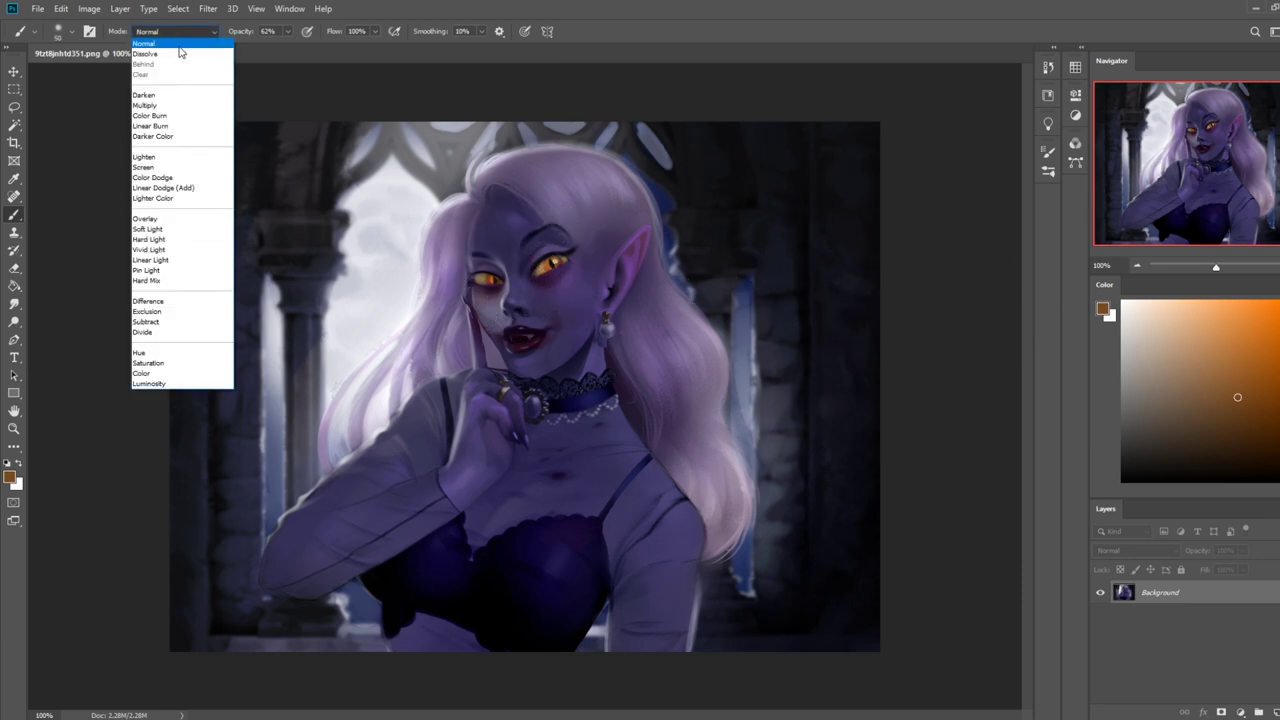
pyautogui.click(166, 373)
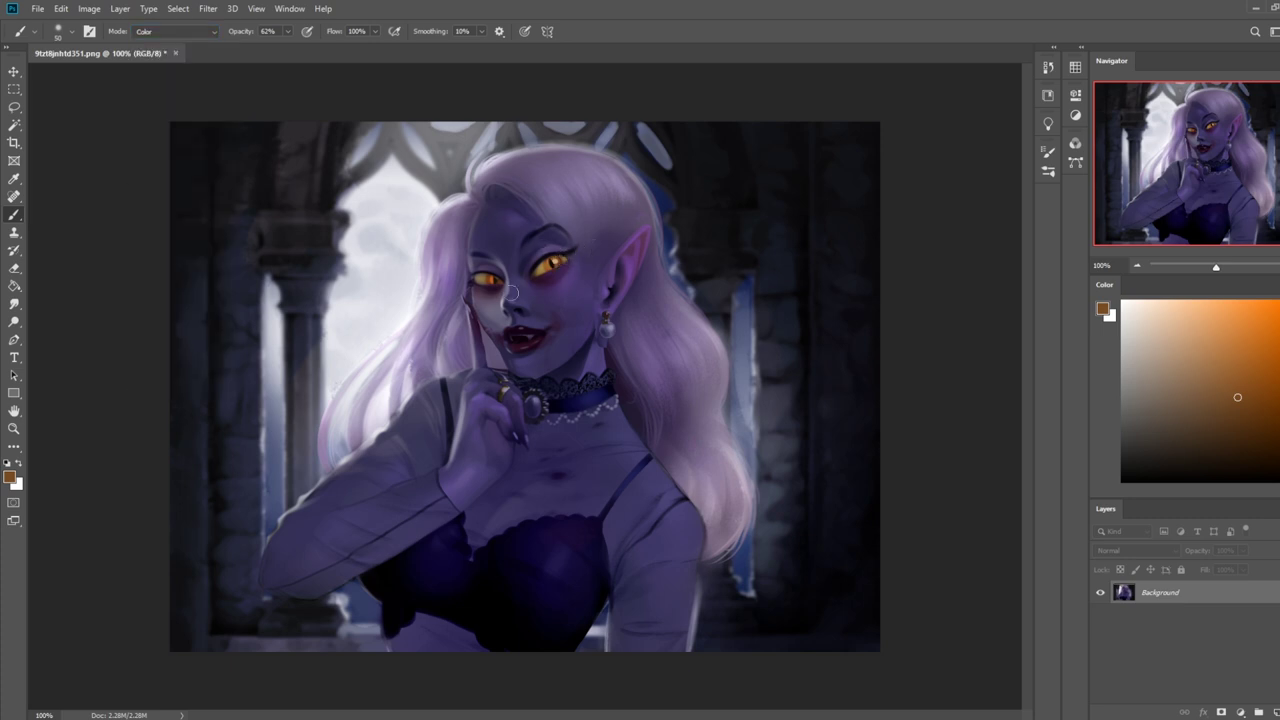
# - Saturate the eye nearer the ear with the Sponge tool at 51% flow
pyautogui.click(14, 321)
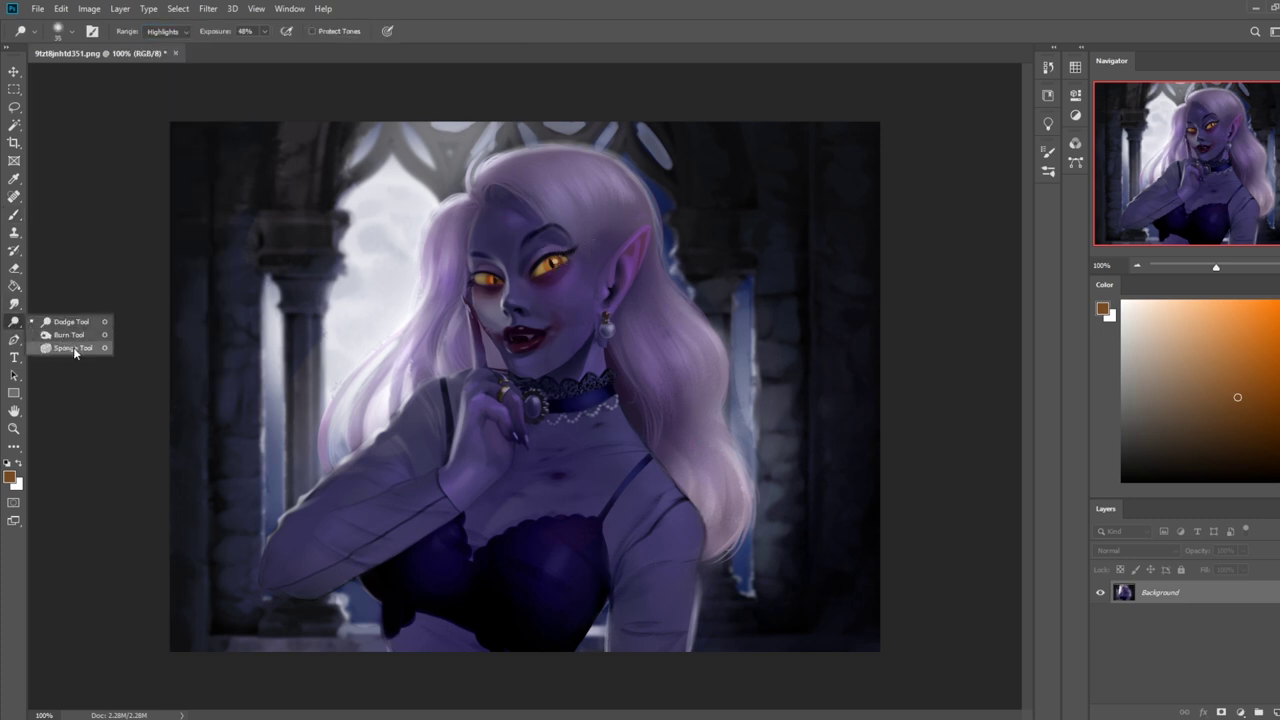
pyautogui.click(73, 348)
pyautogui.moveTo(567, 258); pyautogui.dragTo(540, 272)
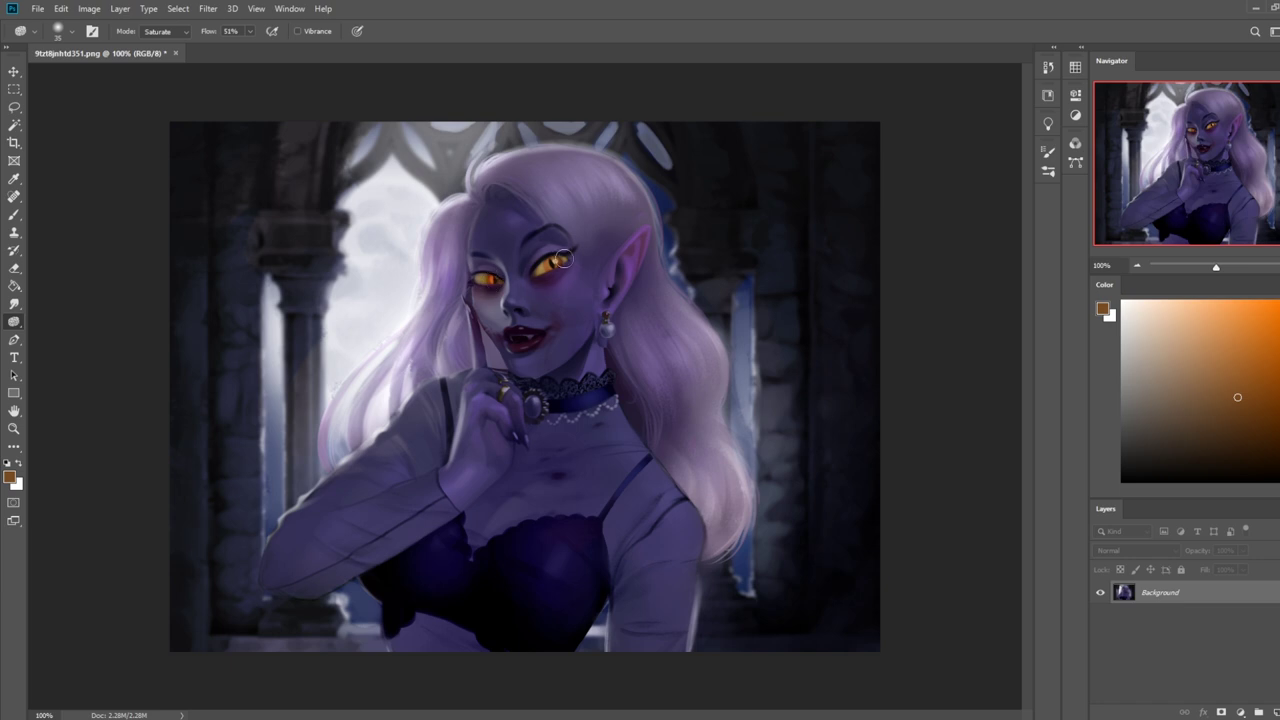
# - Tint both eyes bright yellow with the brush in Color mode, adjusting the chosen color to a purer yellow
pyautogui.press('b')
pyautogui.click(1279, 459)
pyautogui.click(1260, 304)
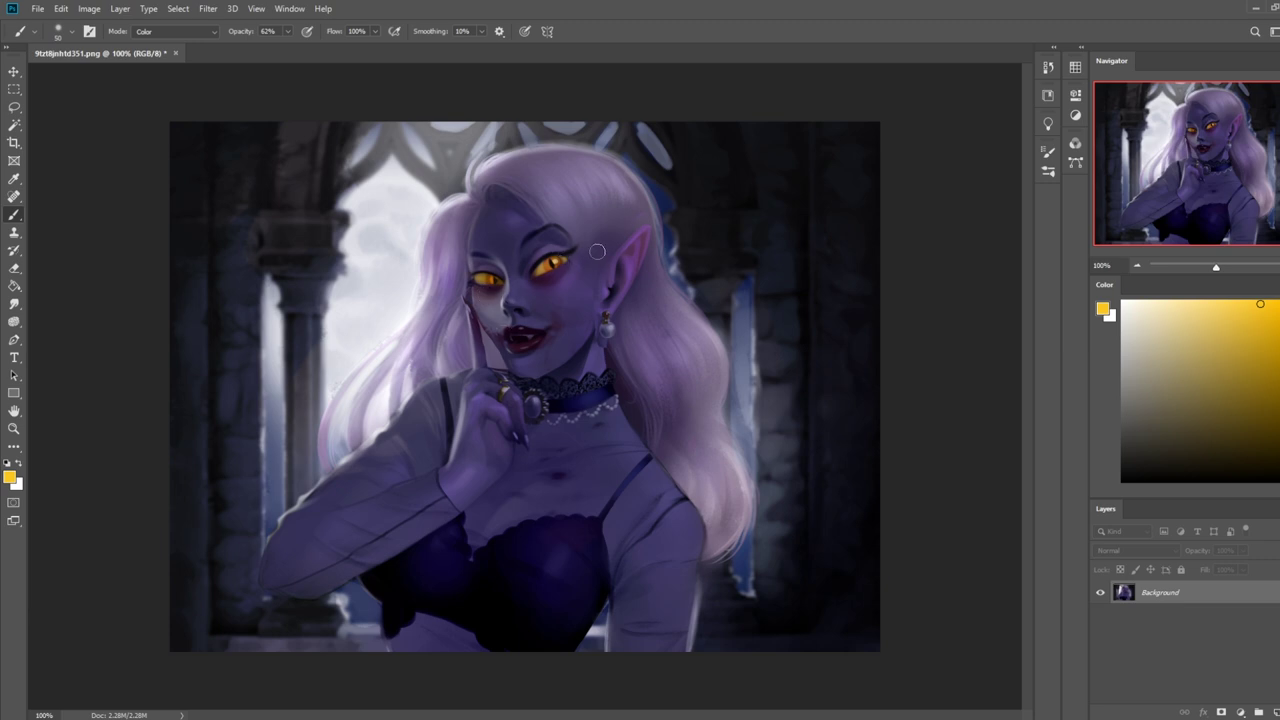
pyautogui.press('z')
pyautogui.moveTo(452, 250); pyautogui.dragTo(602, 300)
pyautogui.press('b')
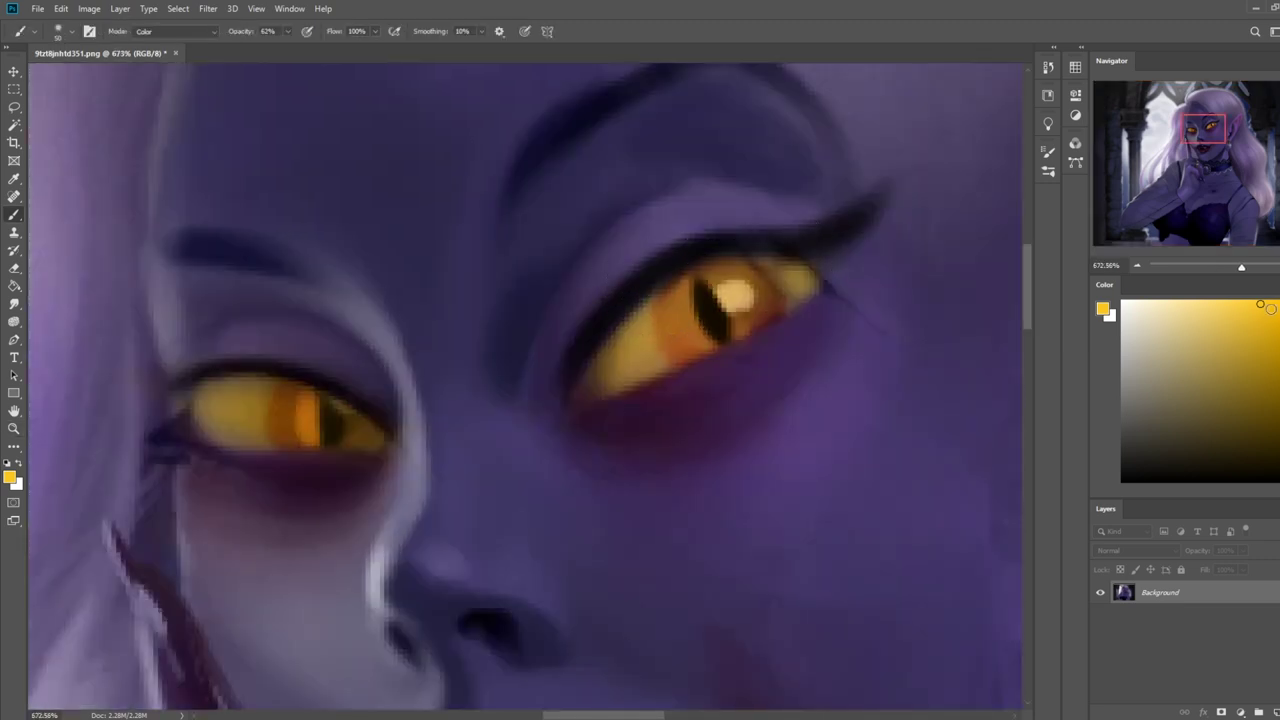
pyautogui.moveTo(1225, 306); pyautogui.dragTo(1234, 304)
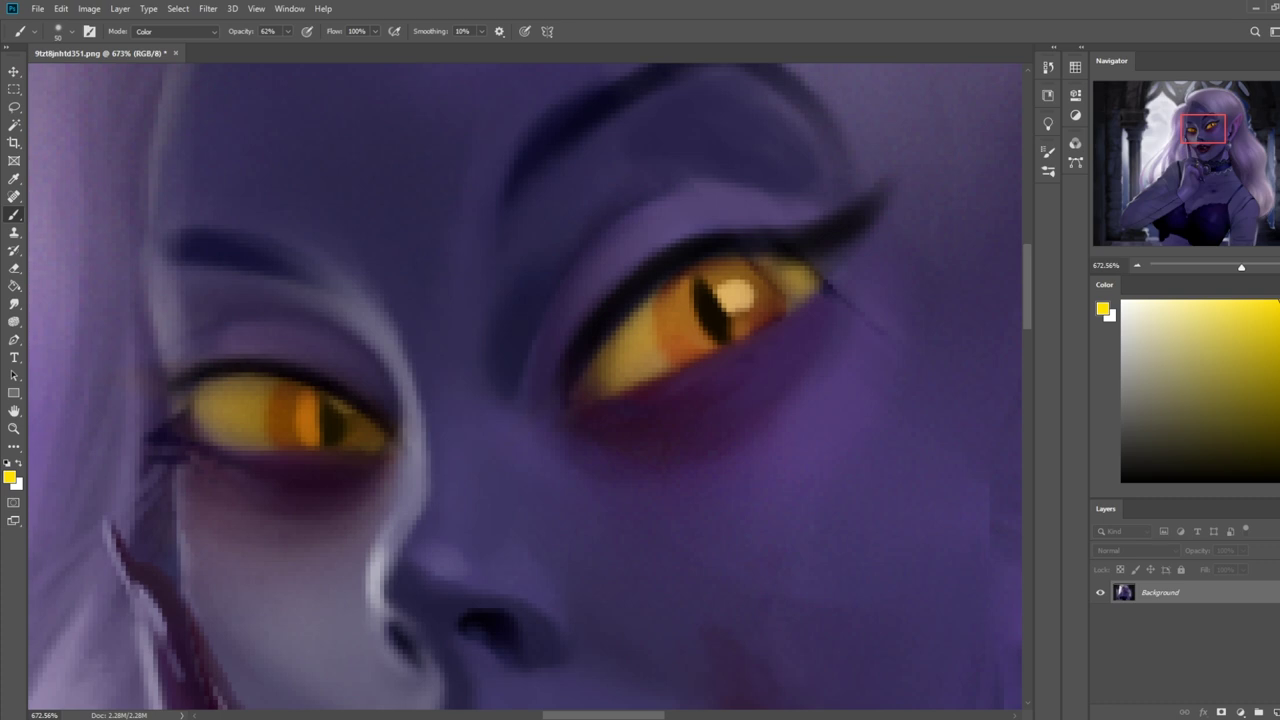
# - Reduce the brush to 8 px in Normal mode and paint bright yellow accents around the slit pupils of both eyes
pyautogui.press('[')
pyautogui.press('[')
pyautogui.press('[')
pyautogui.press('[')
pyautogui.press('[')
pyautogui.press('[')
pyautogui.press('[')
pyautogui.press('[')
pyautogui.press('[')
pyautogui.press('[')
pyautogui.click(160, 31)
pyautogui.click(150, 36)
pyautogui.moveTo(712, 344); pyautogui.dragTo(689, 300)
pyautogui.moveTo(322, 418)
pyautogui.mouseDown()
pyautogui.moveTo(318, 436)
pyautogui.moveTo(314, 408)
pyautogui.moveTo(321, 443)
pyautogui.moveTo(344, 446)
pyautogui.moveTo(340, 402)
pyautogui.mouseUp()
pyautogui.hotkey('ctrl', '0')
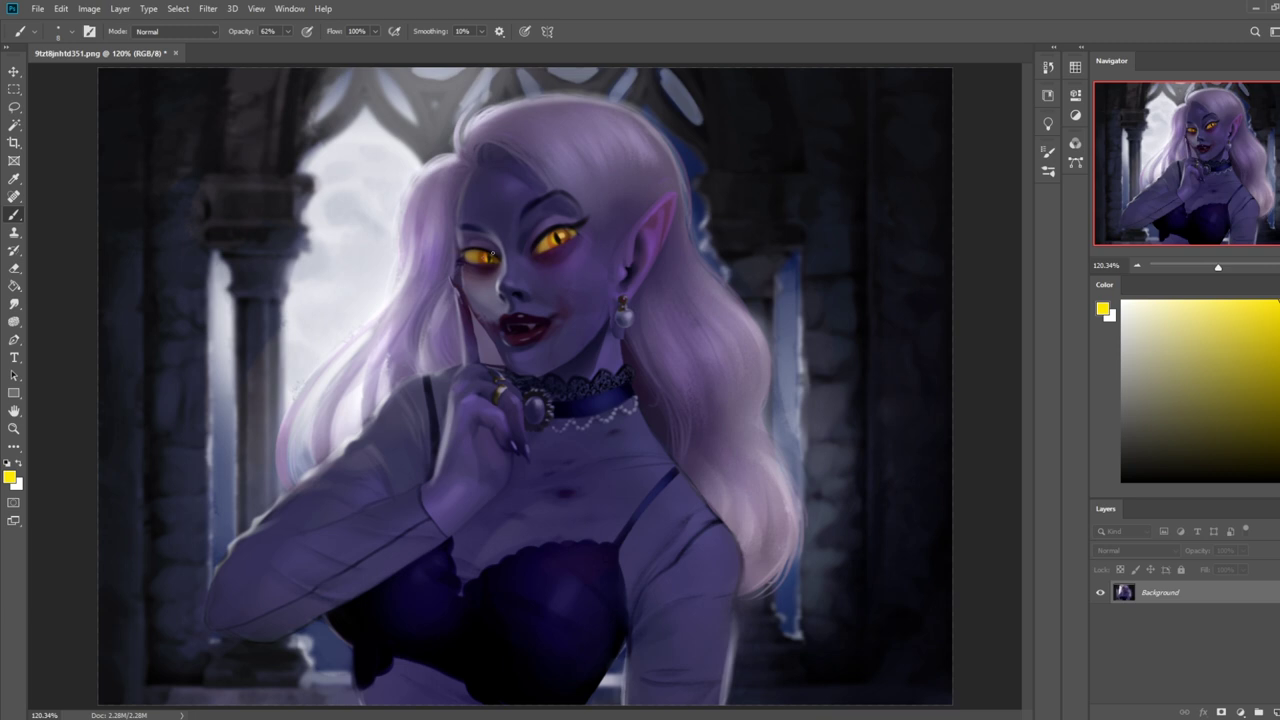
# - Paint dark lashes on the eye farther from the ear and touch up the skin around the nearer brow with sampled purple
pyautogui.keyDown('alt'); pyautogui.click(478, 284); pyautogui.keyUp('alt')
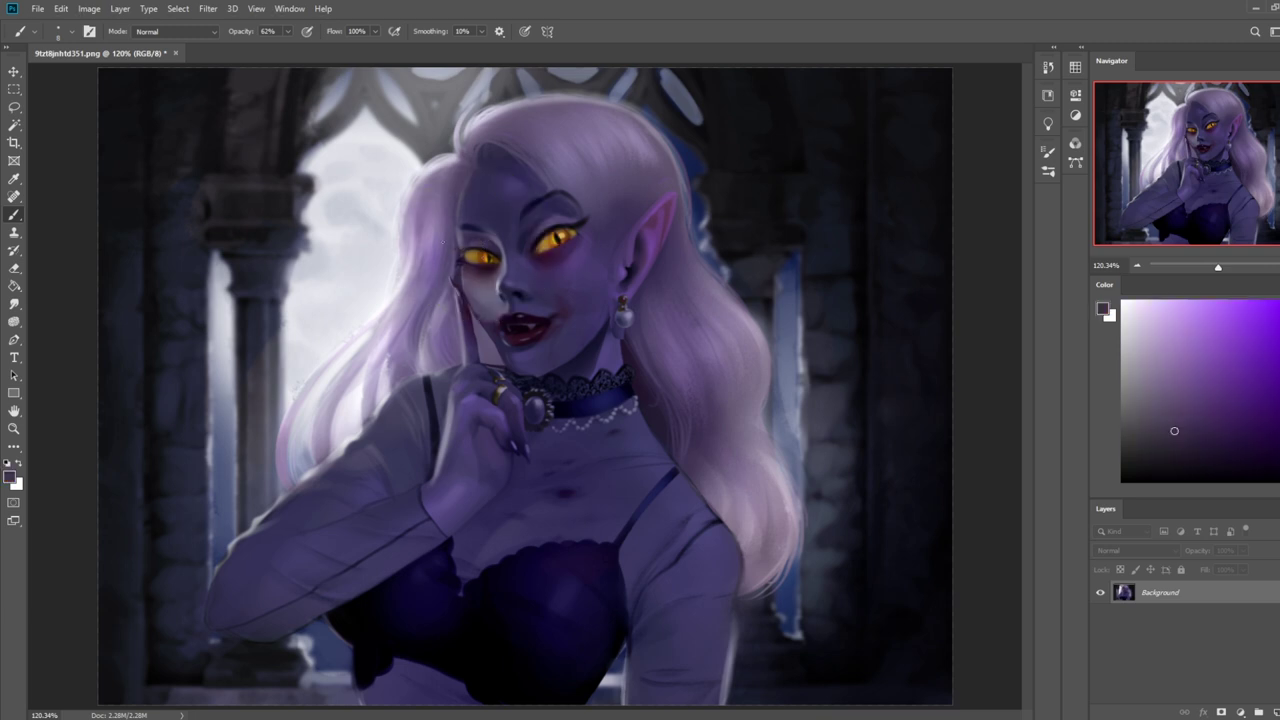
pyautogui.press('d')
pyautogui.press('x')
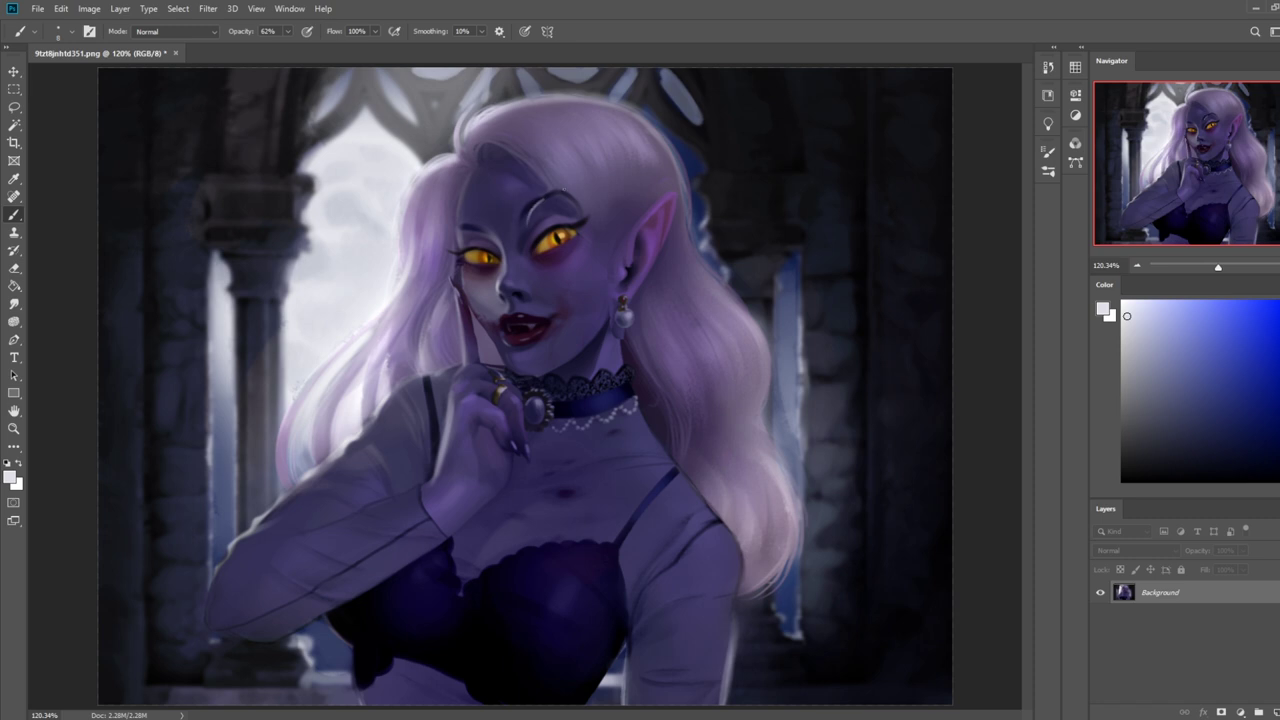
pyautogui.press('d')
pyautogui.keyDown('alt'); pyautogui.click(571, 210); pyautogui.keyUp('alt')
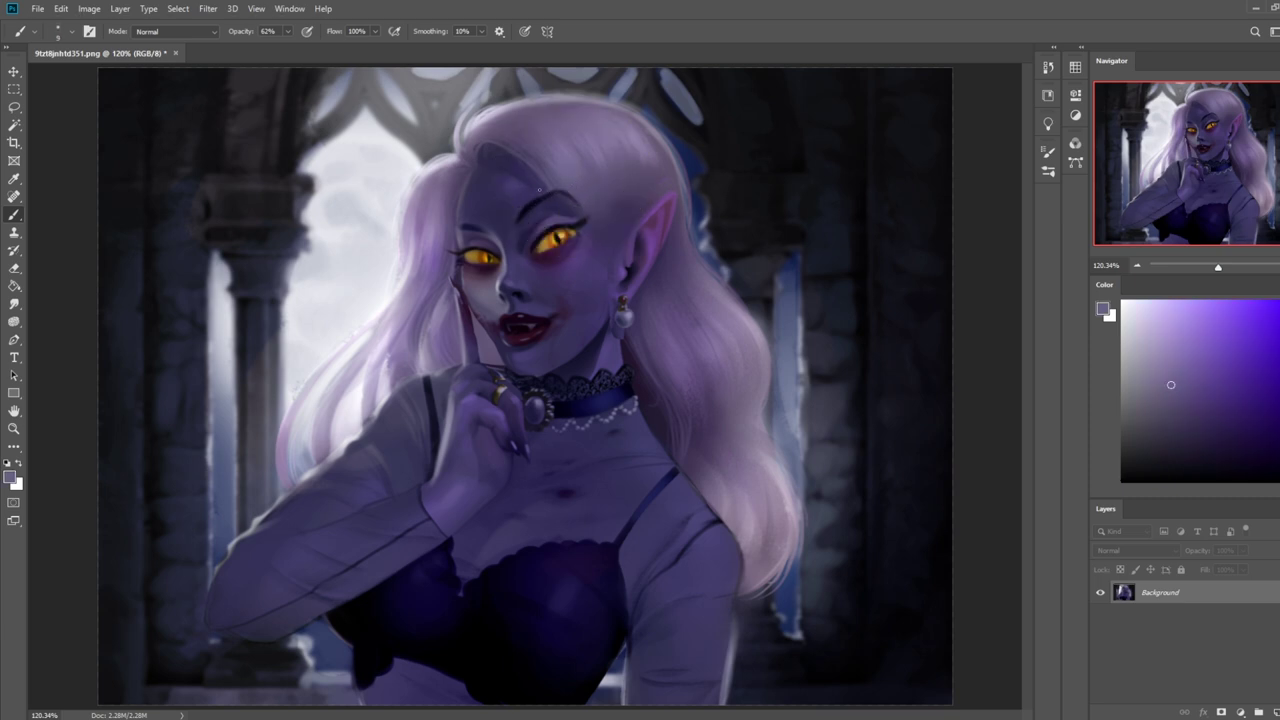
# - Choose another brush preset at 100% opacity for the face and blend its strokes with the Smudge tool at 9% strength
pyautogui.scroll(-8, 560, 187)
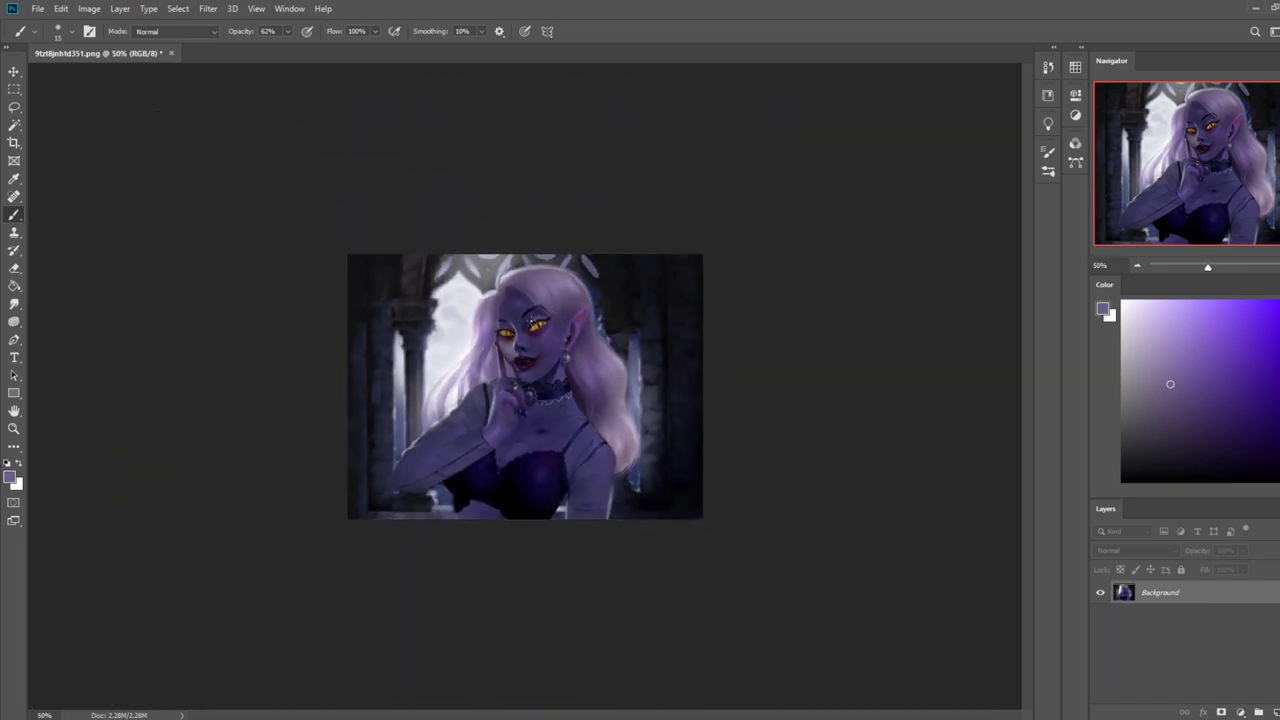
pyautogui.rightClick(548, 268)
pyautogui.click(606, 463)
pyautogui.click(874, 432)
pyautogui.press('0')
pyautogui.press('alt')
pyautogui.click(14, 303)
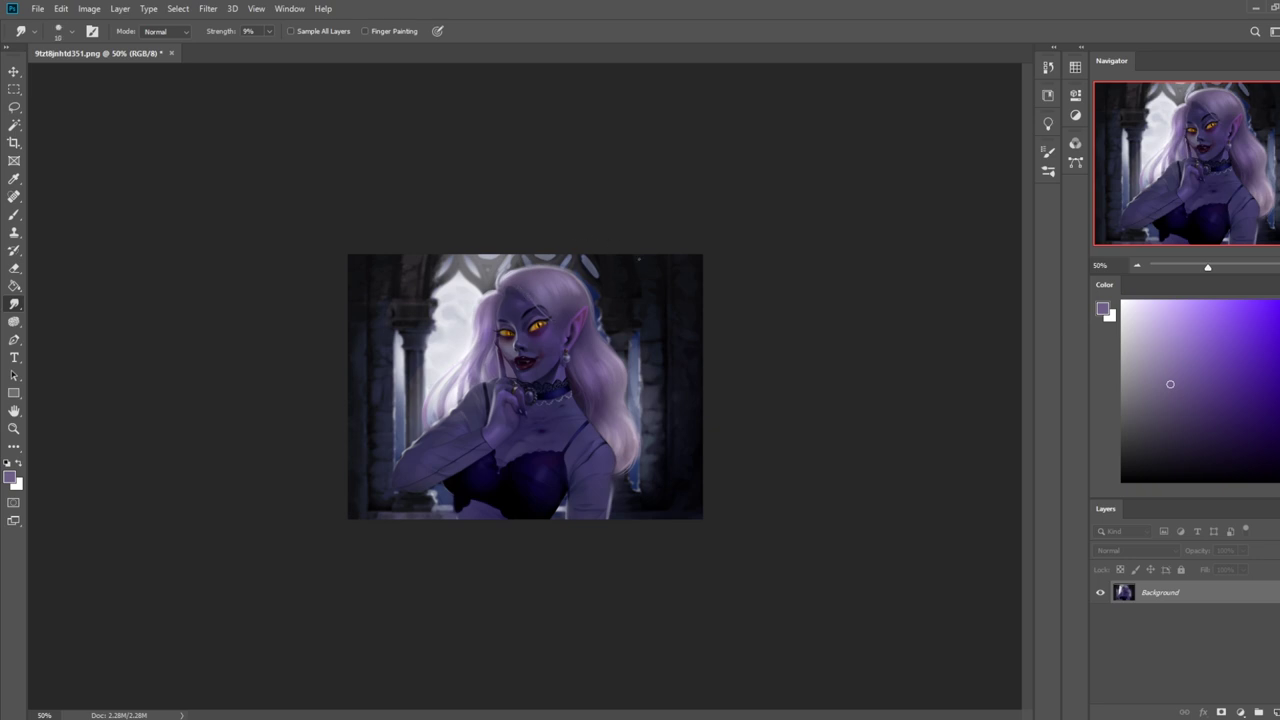
# - Sample the muted purple skin tone, touch up the forehead above the brow and soften it with the Smudge tool
pyautogui.press('z')
pyautogui.click(20, 306)
pyautogui.press('b')
pyautogui.keyDown('alt'); pyautogui.click(549, 334); pyautogui.keyUp('alt')
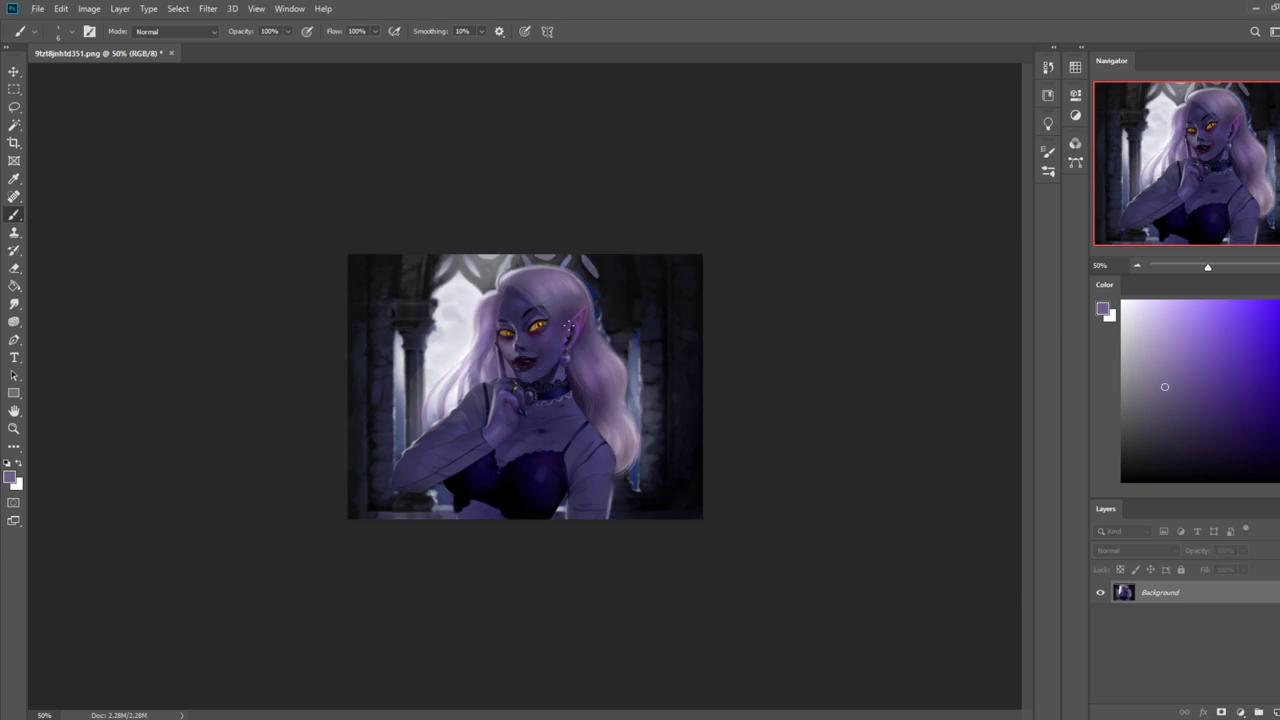
pyautogui.click(522, 292)
pyautogui.click(14, 303)
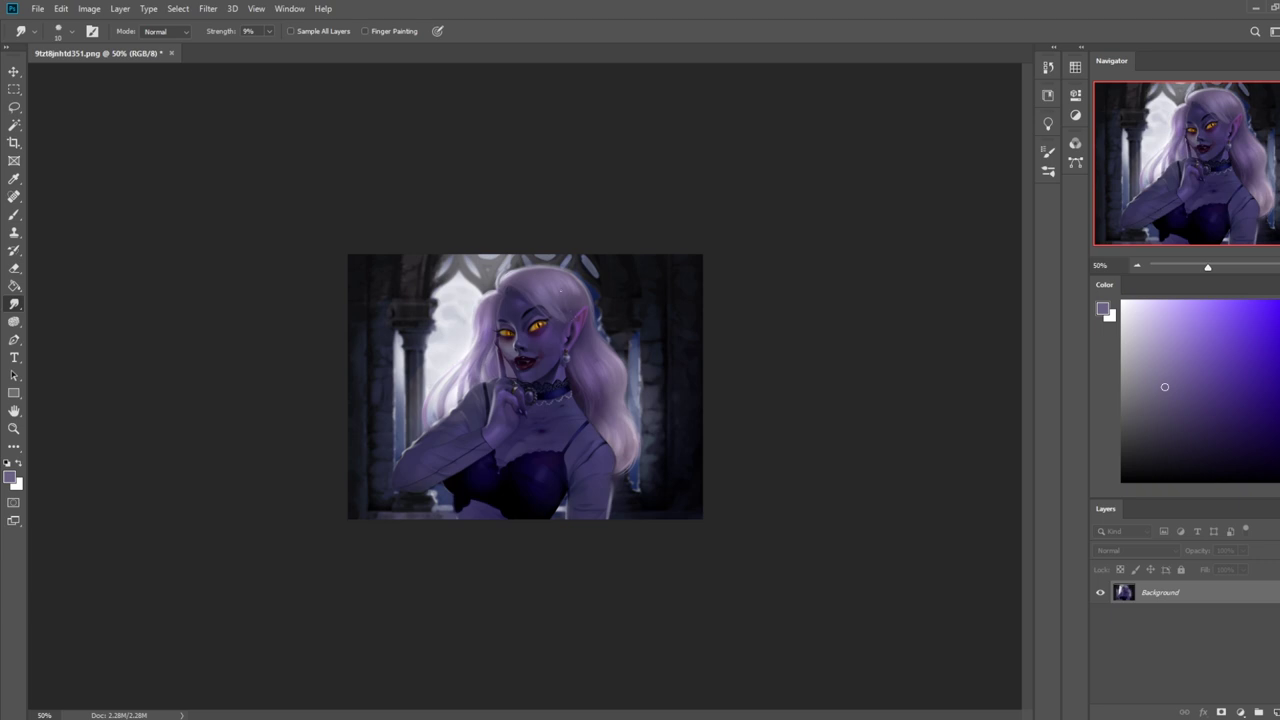
# - Duplicate the painting onto a new layer above the Background
pyautogui.press('b')
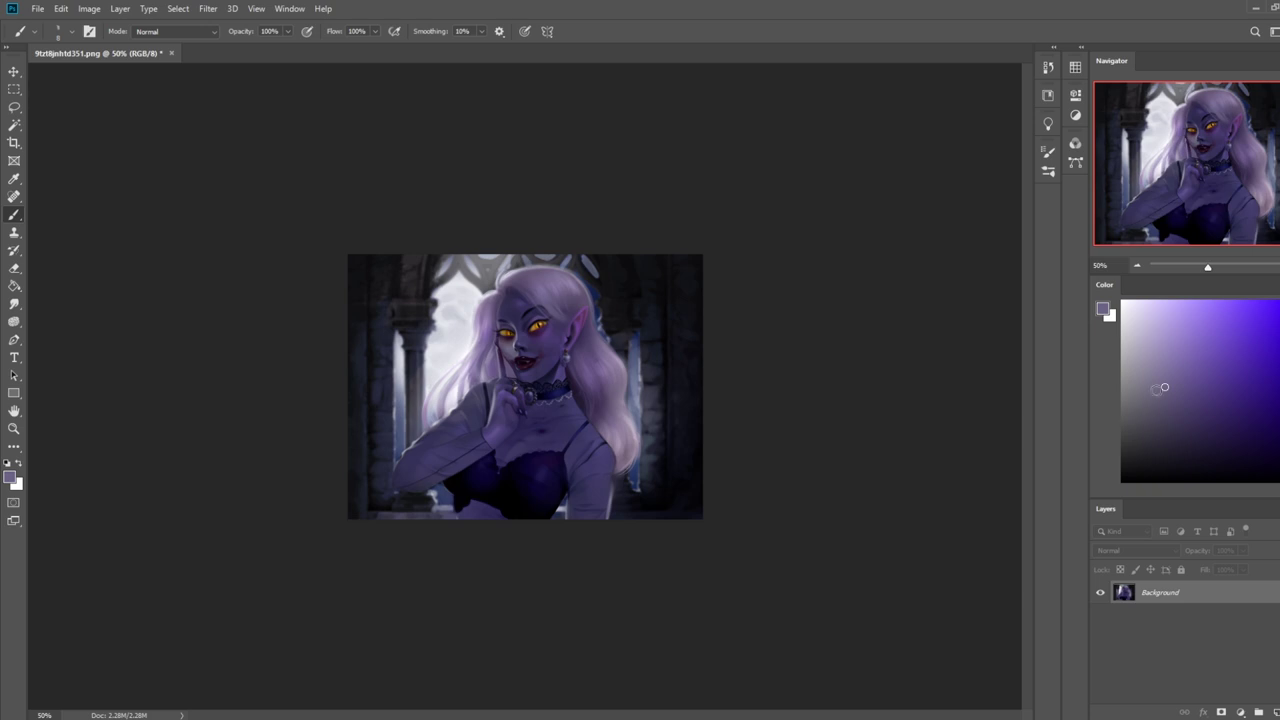
pyautogui.press('ctrl')
pyautogui.hotkey('ctrl', 'shift', 'alt', 'n')
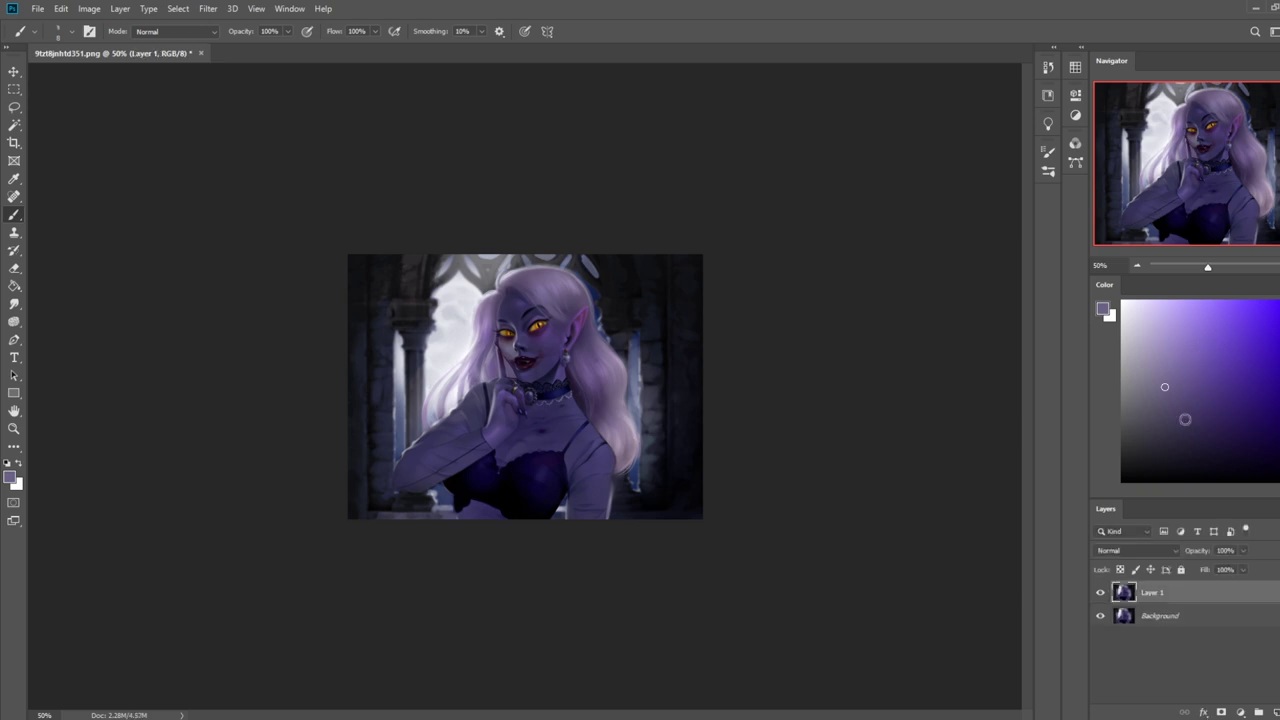
pyautogui.rightClick(564, 345)
pyautogui.click(600, 369)
pyautogui.click(922, 176)
# - Capture a region screenshot covering the whole painting on the canvas
pyautogui.press('ctrl')
pyautogui.press('Print')
pyautogui.moveTo(349, 257); pyautogui.dragTo(698, 513)
# - Close and relaunch Photoshop to reopen the recovered painting, and restore its window down beside the desktop files
pyautogui.rightClick(312, 716)
pyautogui.click(349, 674)
pyautogui.rightClick(908, 716)
pyautogui.click(963, 674)
pyautogui.press('super+d')
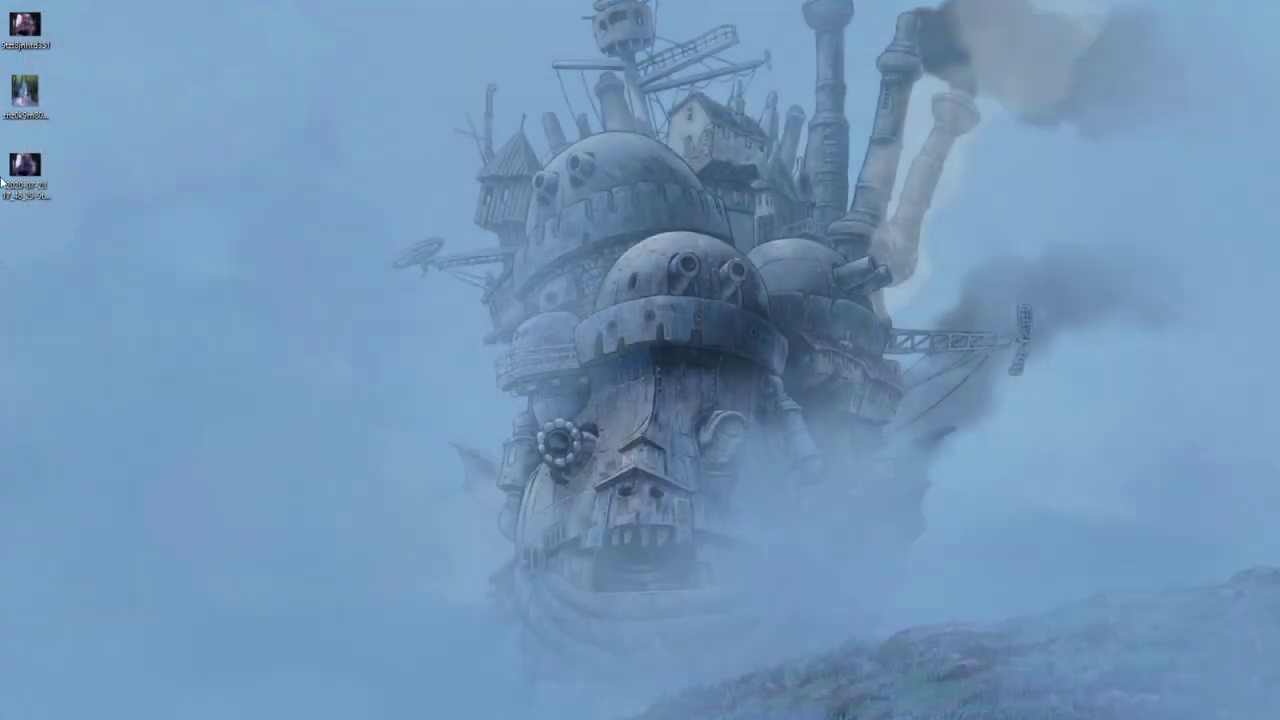
pyautogui.press('super')
pyautogui.click(156, 532)
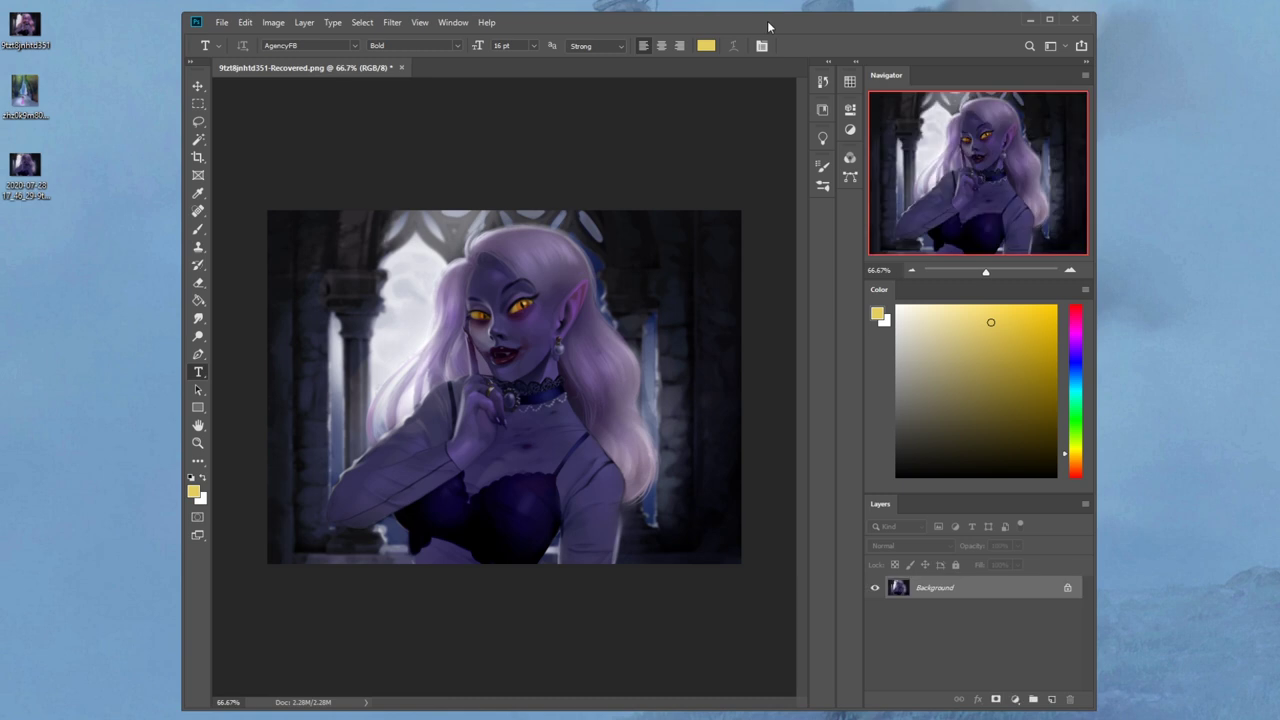
pyautogui.click(1049, 19)
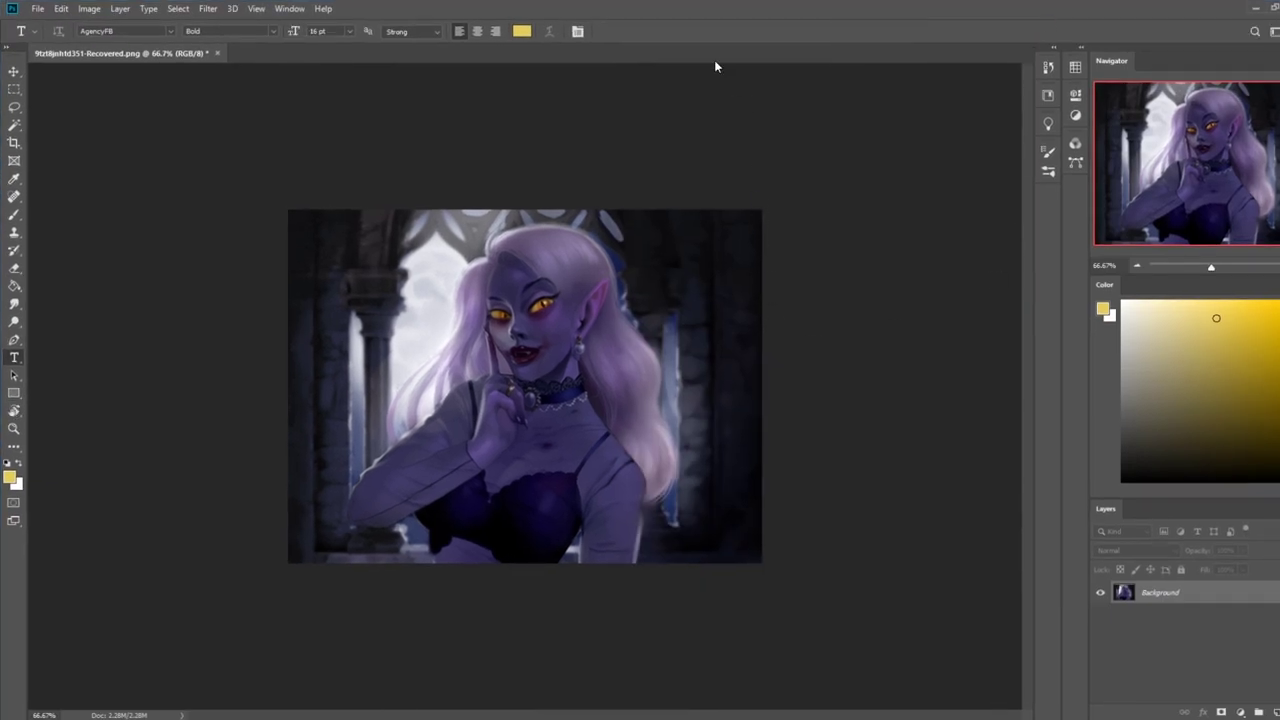
pyautogui.doubleClick(694, 10)
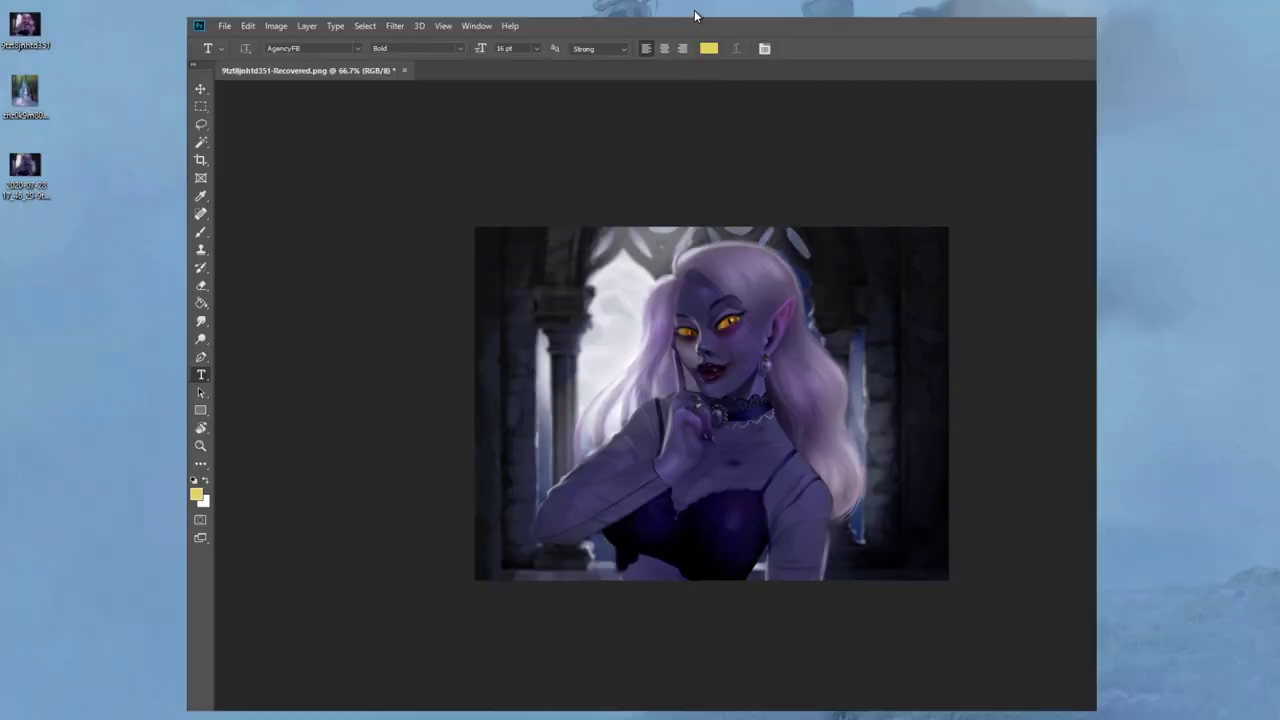
# - Open the canvas screenshot from the desktop, compare it with the recovered painting and close the viewer
pyautogui.doubleClick(22, 172)
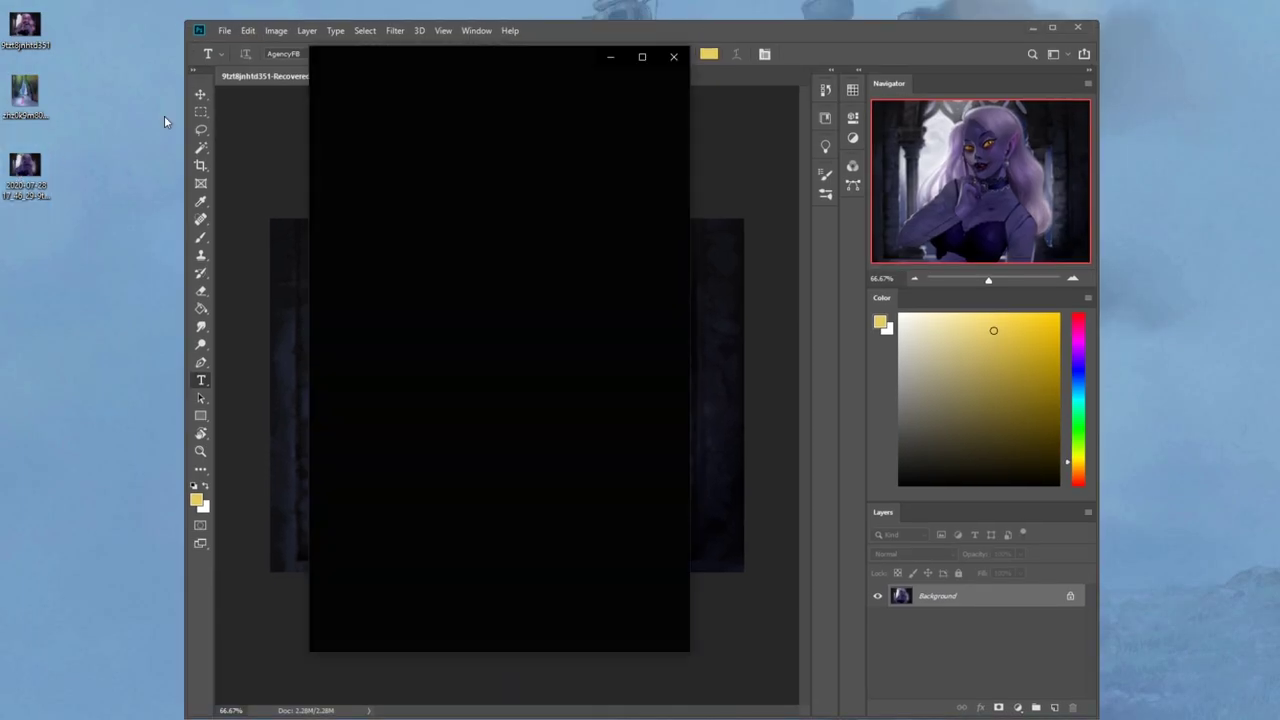
pyautogui.moveTo(529, 60); pyautogui.dragTo(1033, 102)
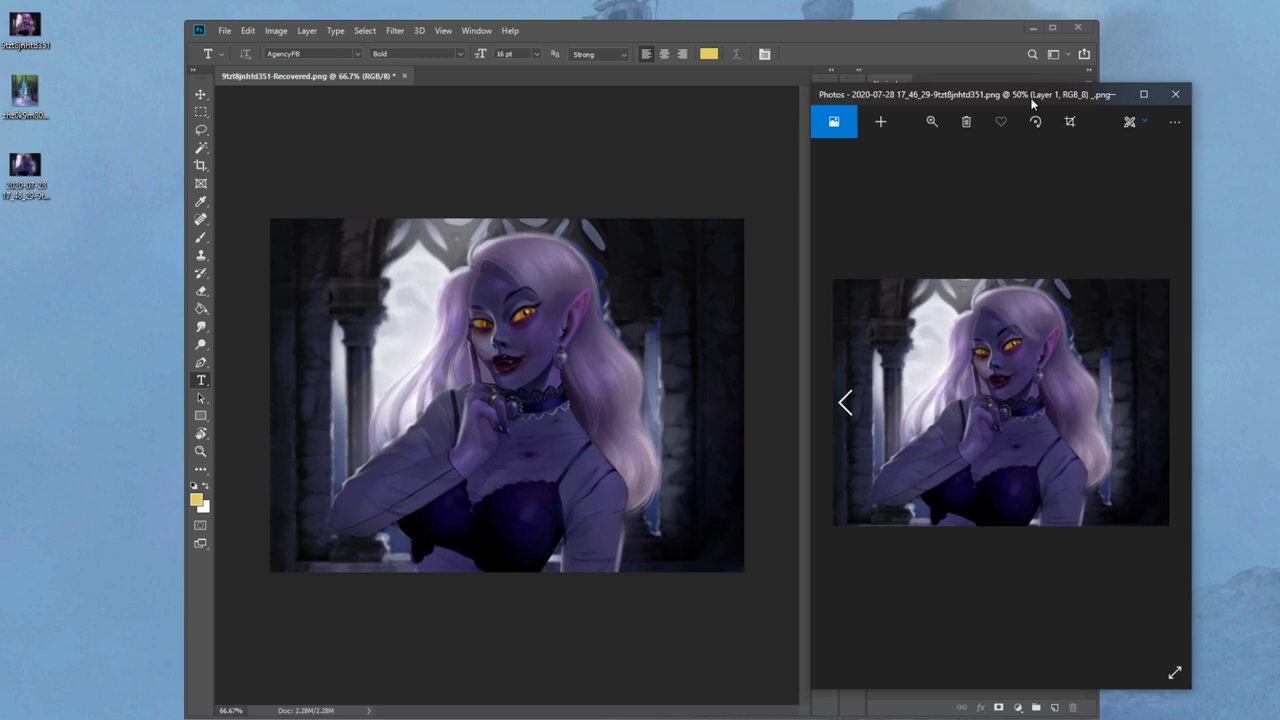
pyautogui.click(1175, 94)
# - Place the canvas screenshot over the recovered painting, scale it to about 276% to match, and compare the two
pyautogui.moveTo(22, 172); pyautogui.dragTo(416, 251)
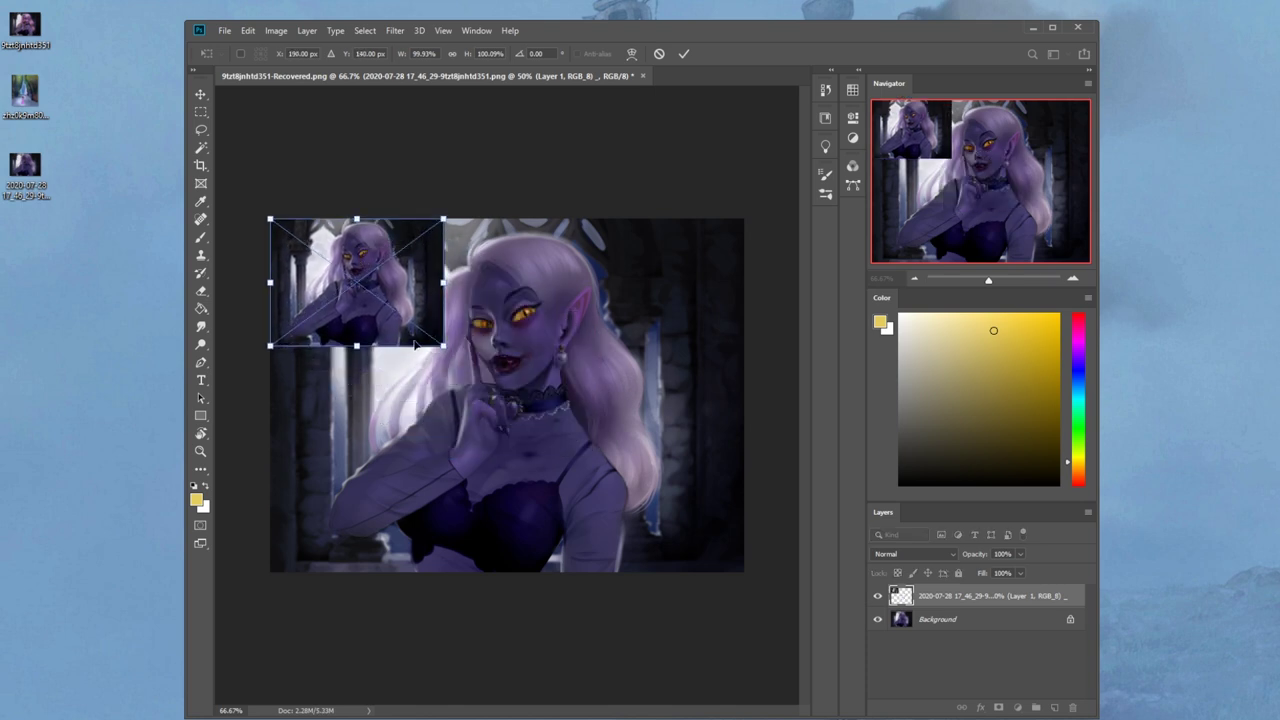
pyautogui.moveTo(446, 347); pyautogui.dragTo(759, 568)
pyautogui.moveTo(663, 514)
pyautogui.mouseDown()
pyautogui.moveTo(659, 502)
pyautogui.moveTo(662, 518)
pyautogui.mouseUp()
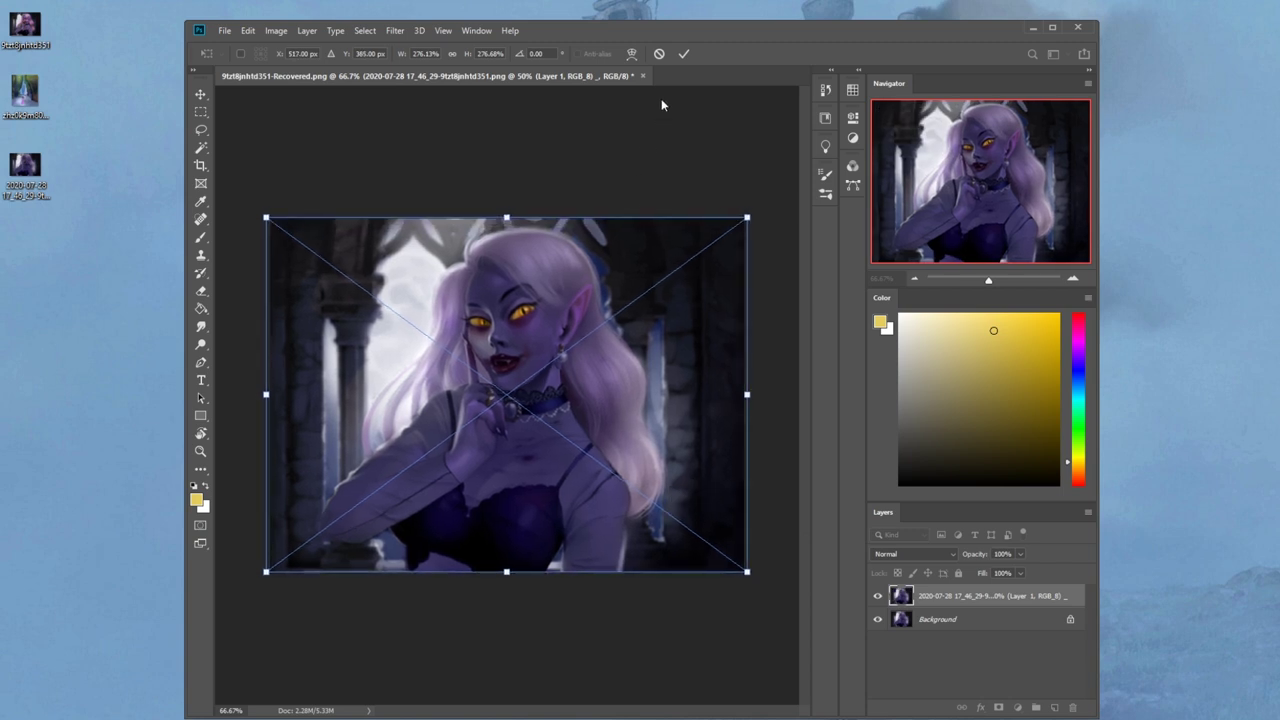
pyautogui.click(683, 53)
pyautogui.click(877, 597)
pyautogui.click(877, 597)
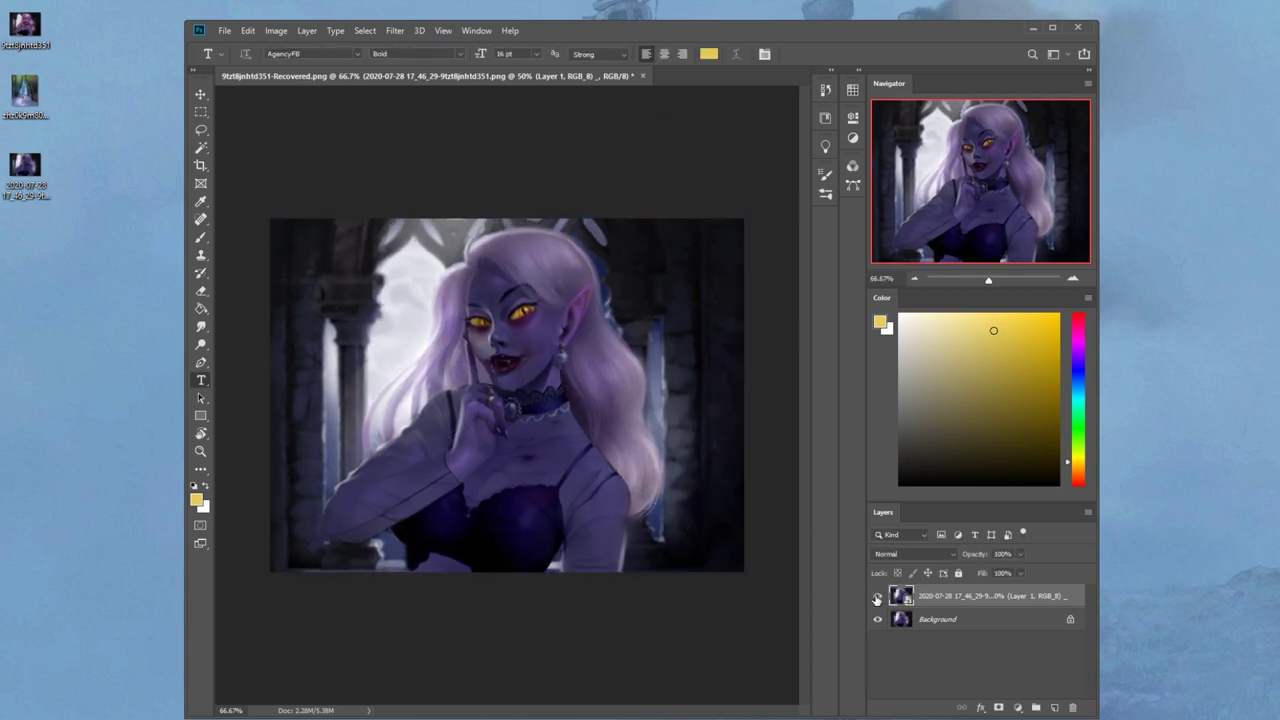
# - Select everything except the near eye, ear and upper hair area with the Lasso tool
pyautogui.press('l')
pyautogui.moveTo(478, 258)
pyautogui.mouseDown()
pyautogui.moveTo(626, 405)
pyautogui.moveTo(310, 624)
pyautogui.moveTo(288, 228)
pyautogui.mouseUp()
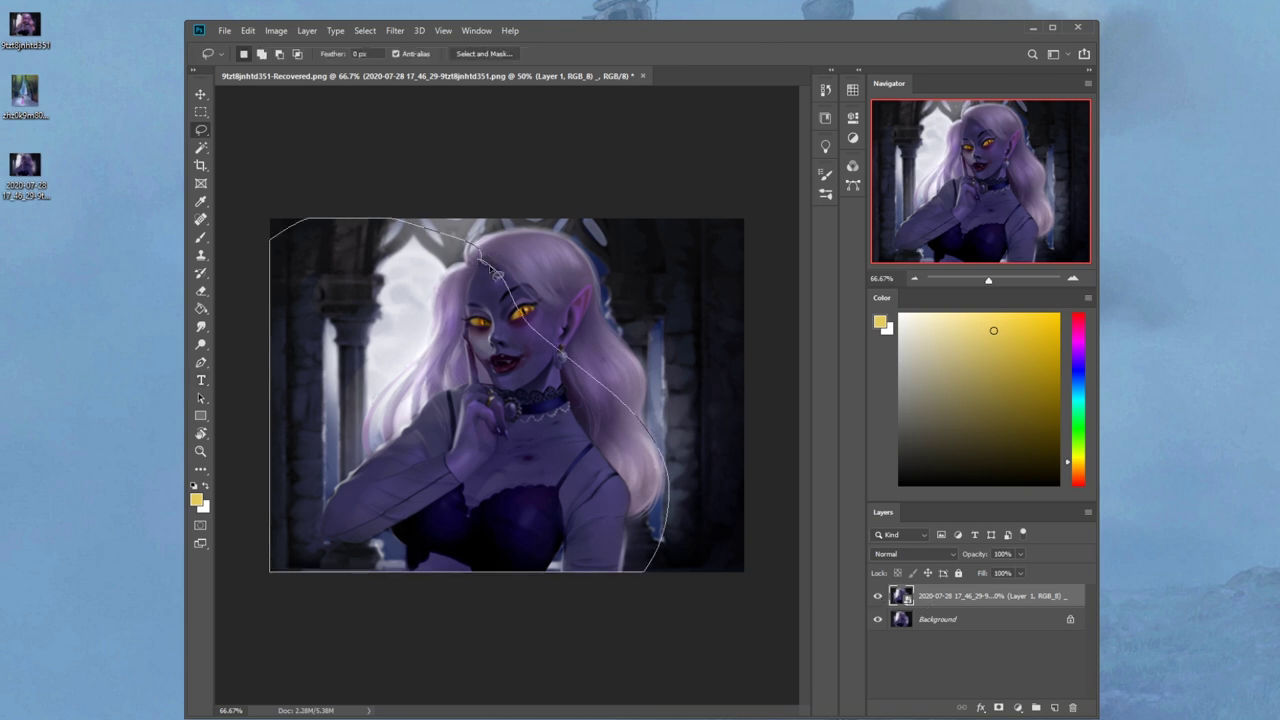
pyautogui.moveTo(480, 242)
pyautogui.mouseDown()
pyautogui.moveTo(511, 236)
pyautogui.moveTo(768, 313)
pyautogui.moveTo(238, 254)
pyautogui.mouseUp()
pyautogui.hotkey('ctrl', 'z')
pyautogui.moveTo(478, 260)
pyautogui.mouseDown()
pyautogui.moveTo(484, 238)
pyautogui.moveTo(707, 275)
pyautogui.moveTo(645, 218)
pyautogui.mouseUp()
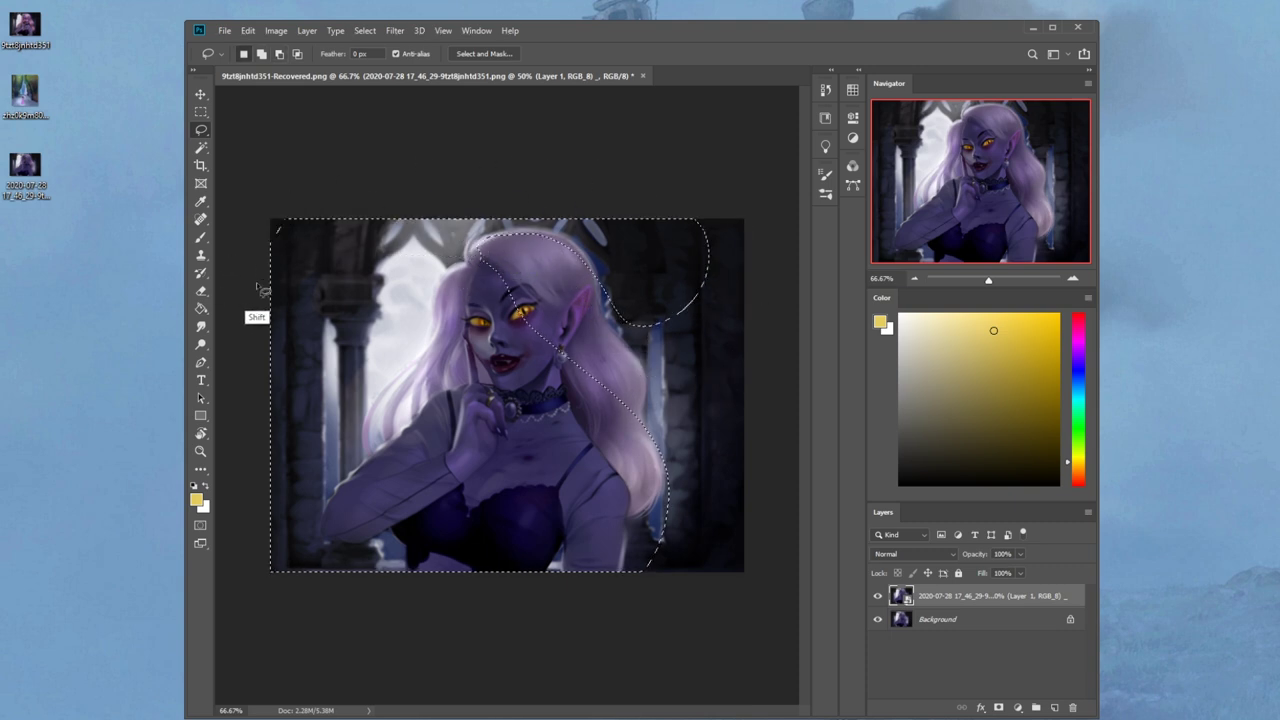
pyautogui.moveTo(593, 300)
pyautogui.mouseDown()
pyautogui.moveTo(614, 660)
pyautogui.moveTo(813, 288)
pyautogui.moveTo(720, 182)
pyautogui.mouseUp()
# - Try to clear the selected area from the placed smart object and undo the flattening of the image
pyautogui.press('Delete')
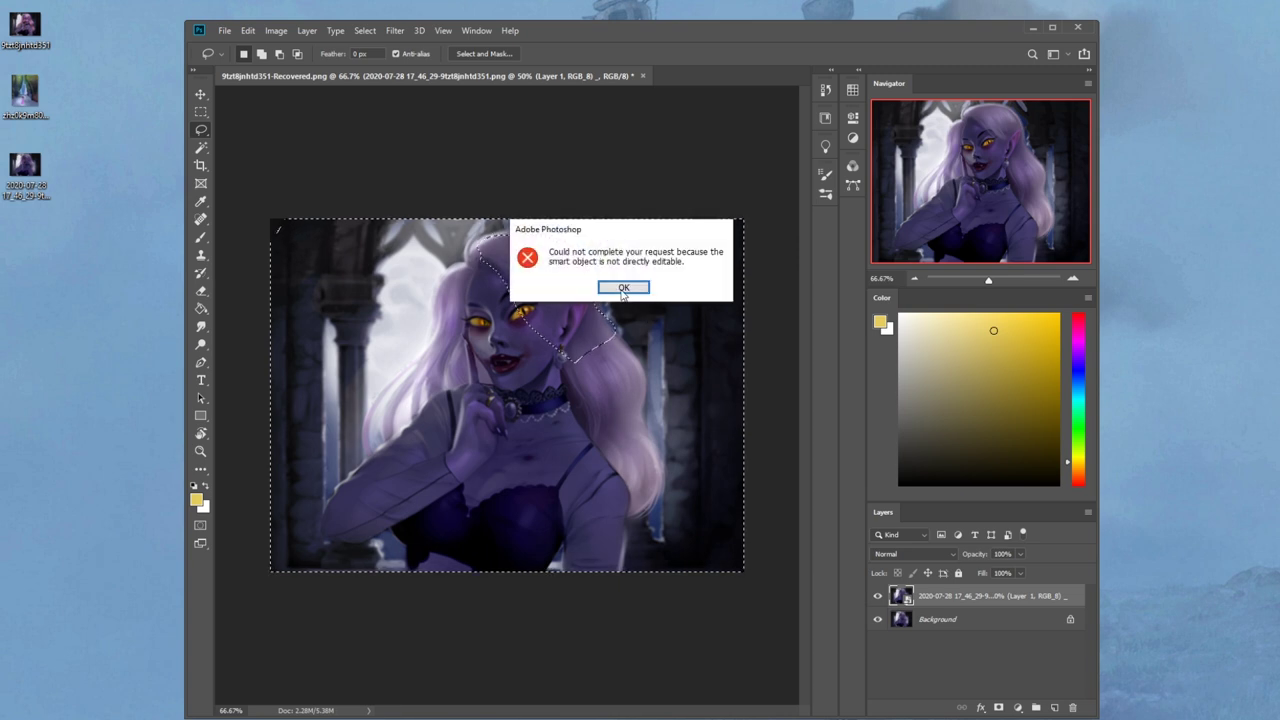
pyautogui.click(623, 287)
pyautogui.rightClick(989, 580)
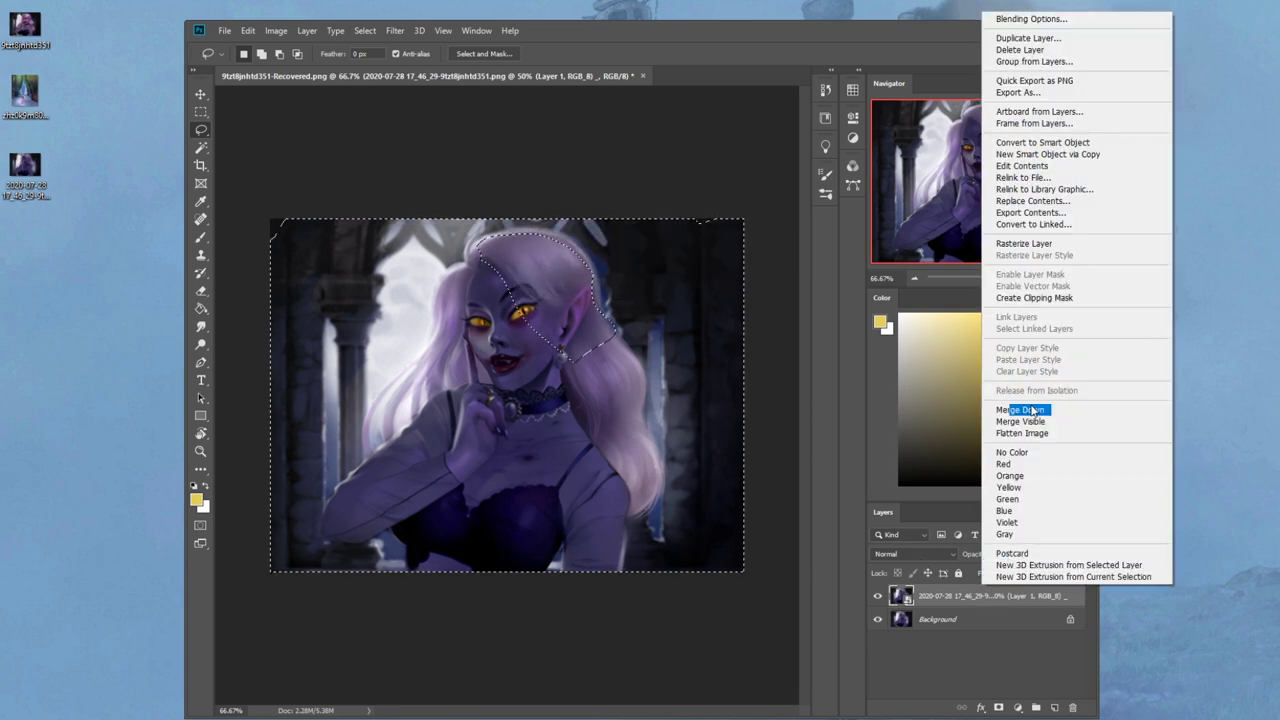
pyautogui.click(1036, 438)
pyautogui.hotkey('ctrl', 'z')
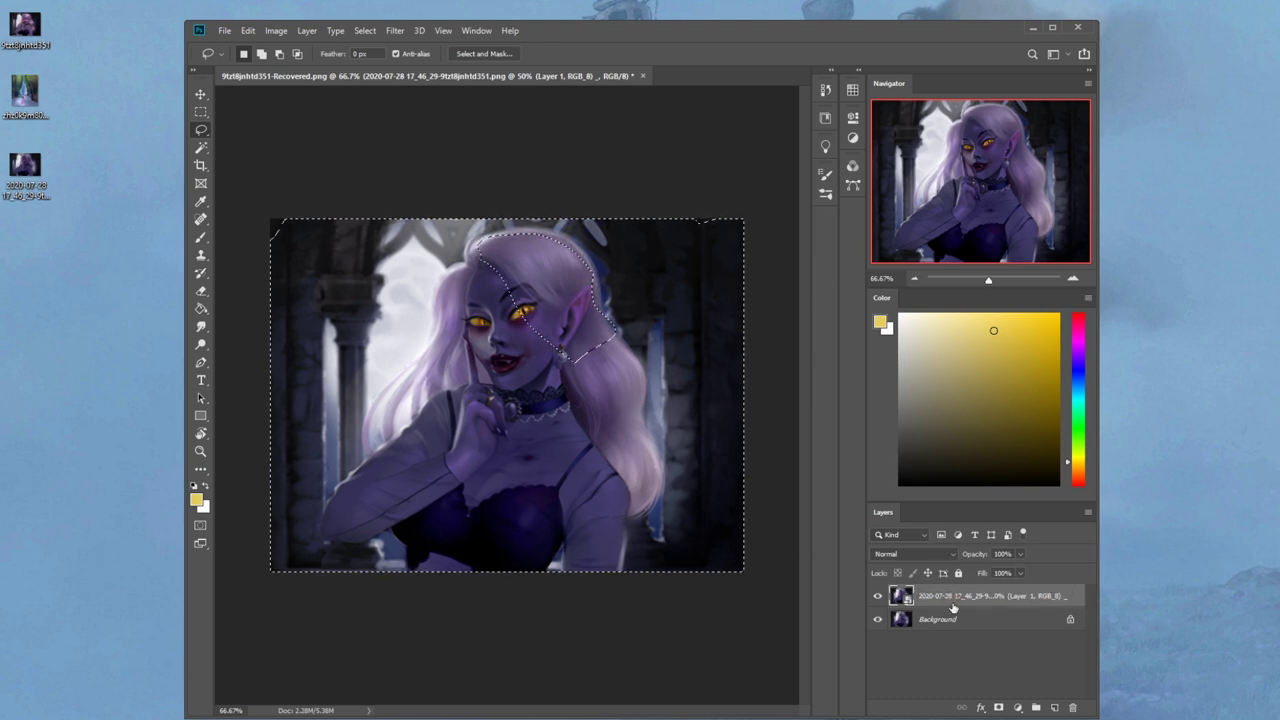
pyautogui.doubleClick(951, 607)
pyautogui.press('Escape')
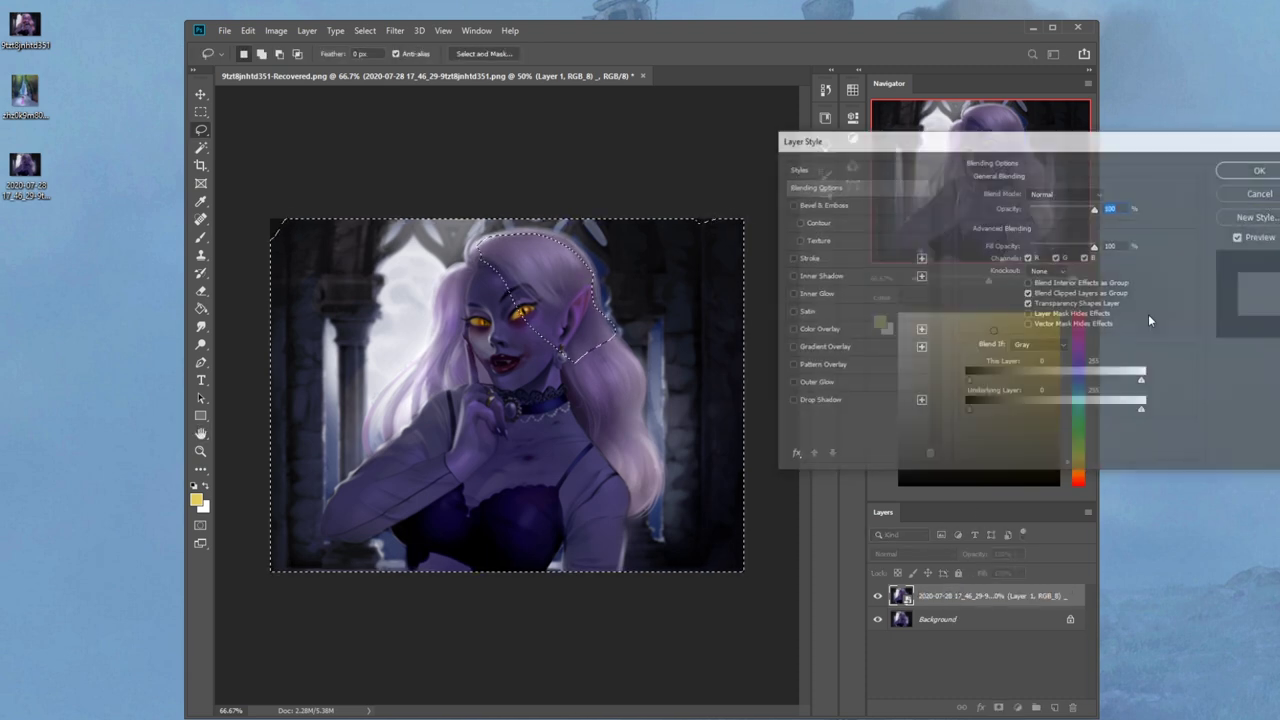
# - Rasterize the placed screenshot layer, clear the selected area around the head patch and deselect
pyautogui.rightClick(956, 603)
pyautogui.click(1079, 258)
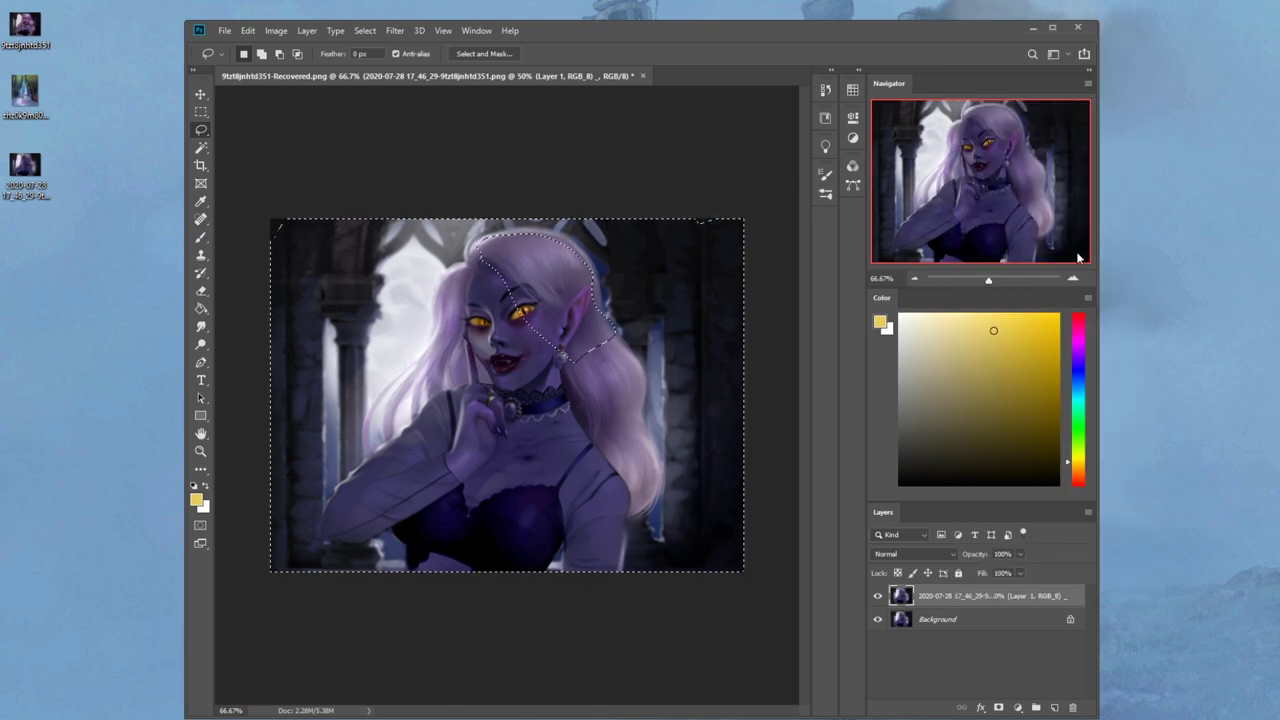
pyautogui.click(1052, 27)
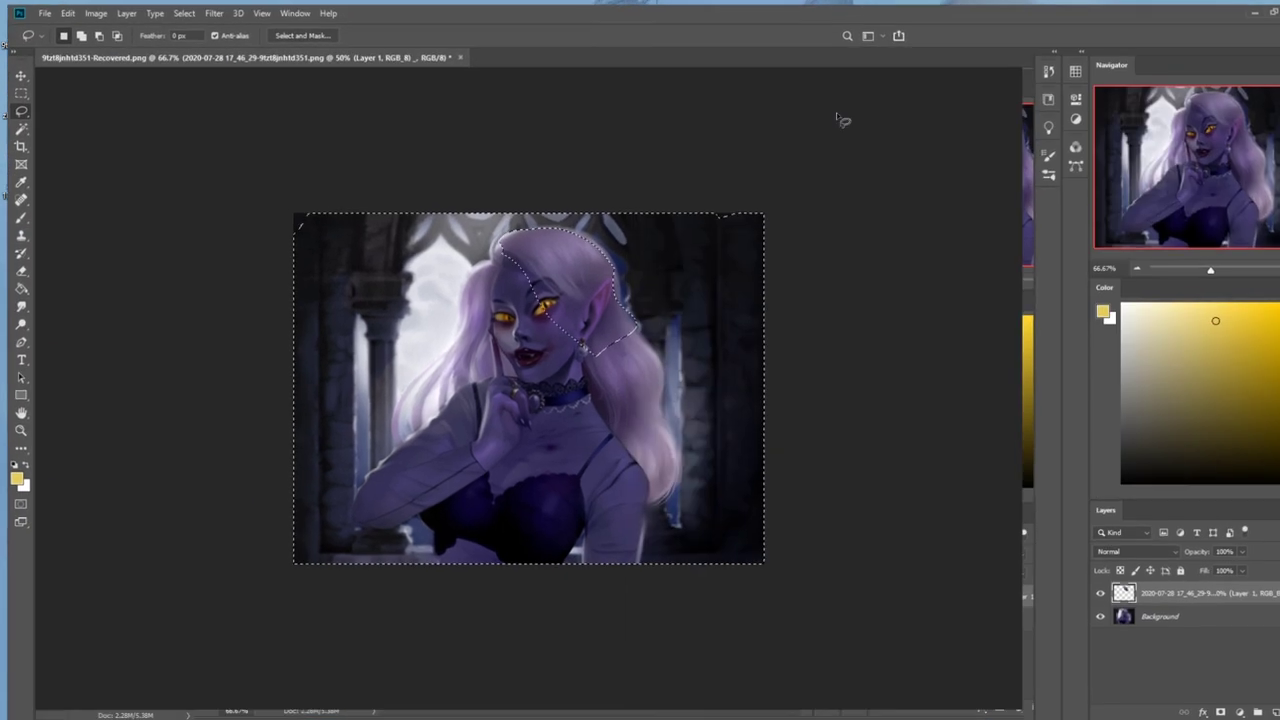
pyautogui.press('e')
pyautogui.hotkey('ctrl', 'd')
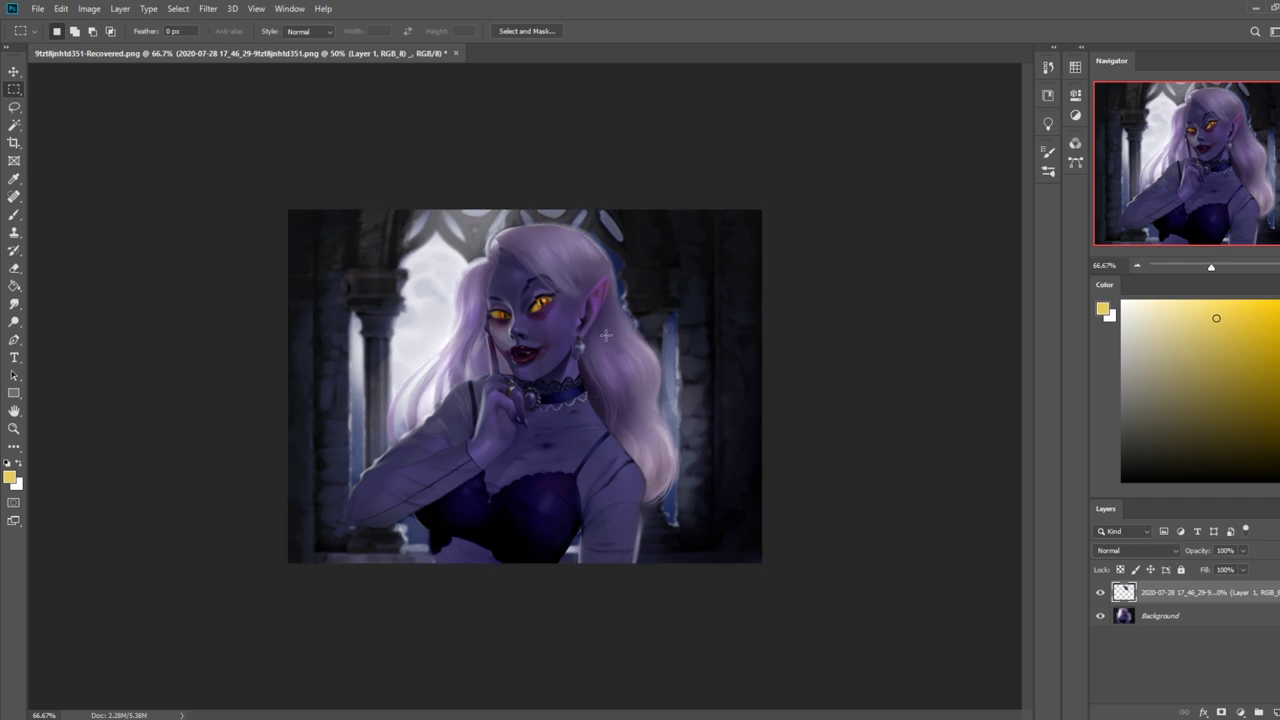
# - Lower the head patch layer's fill to 66% and nudge it into alignment with the face beneath
pyautogui.press('v')
pyautogui.moveTo(541, 303); pyautogui.dragTo(574, 270)
pyautogui.click(1243, 569)
pyautogui.moveTo(1247, 585); pyautogui.dragTo(1222, 586)
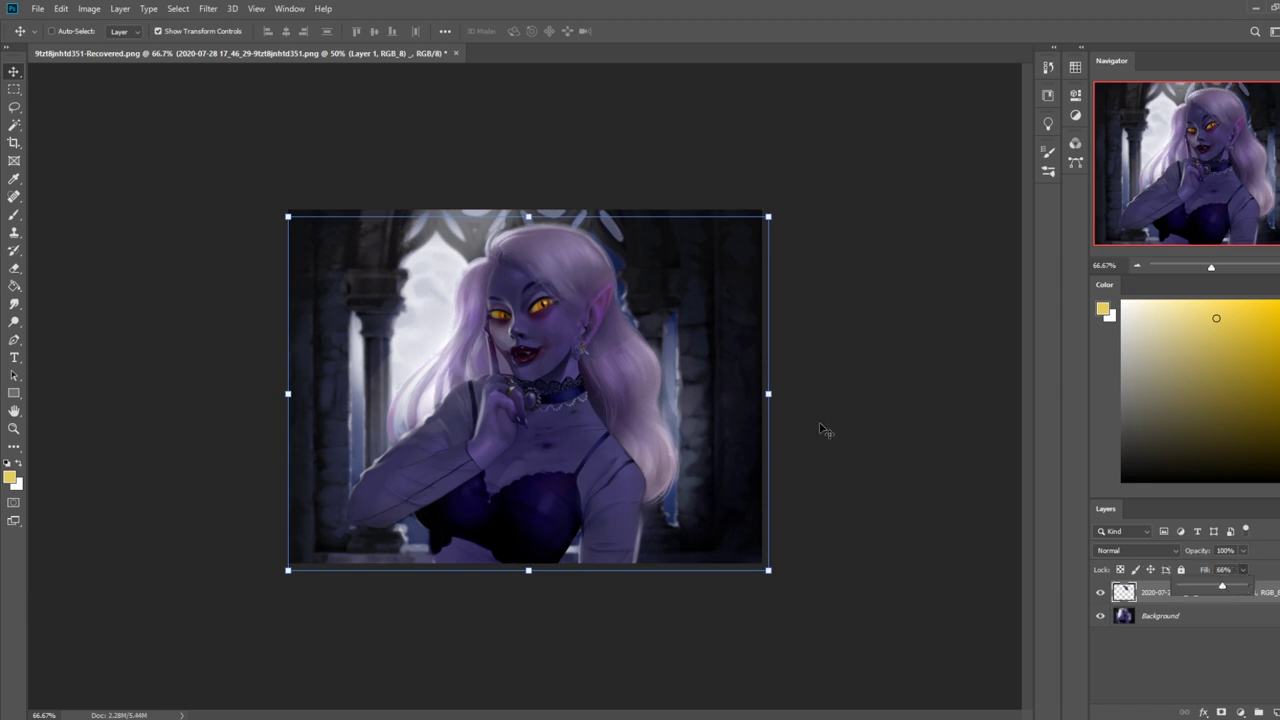
pyautogui.press('b')
pyautogui.press('v')
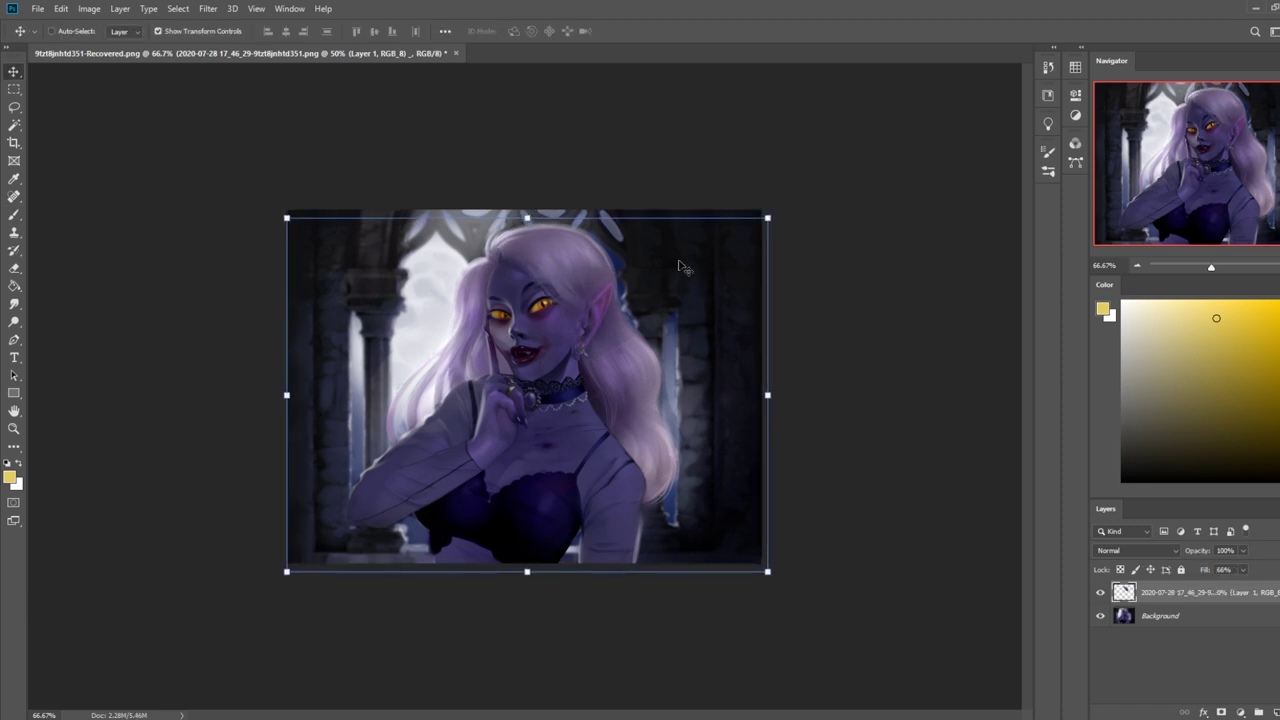
pyautogui.press('Up')
pyautogui.press('Left')
pyautogui.press('Left')
pyautogui.press('Up')
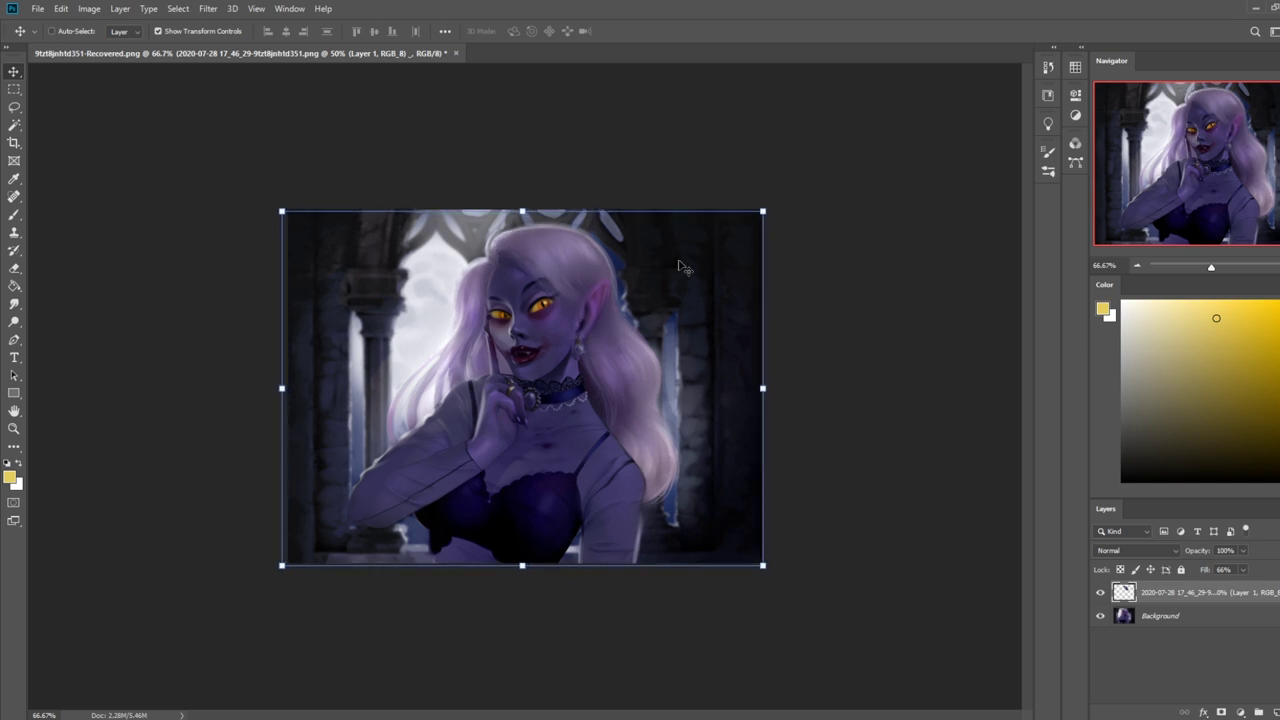
# - Compare the painting with and without the head patch and merge the patch down into the Background
pyautogui.press('e')
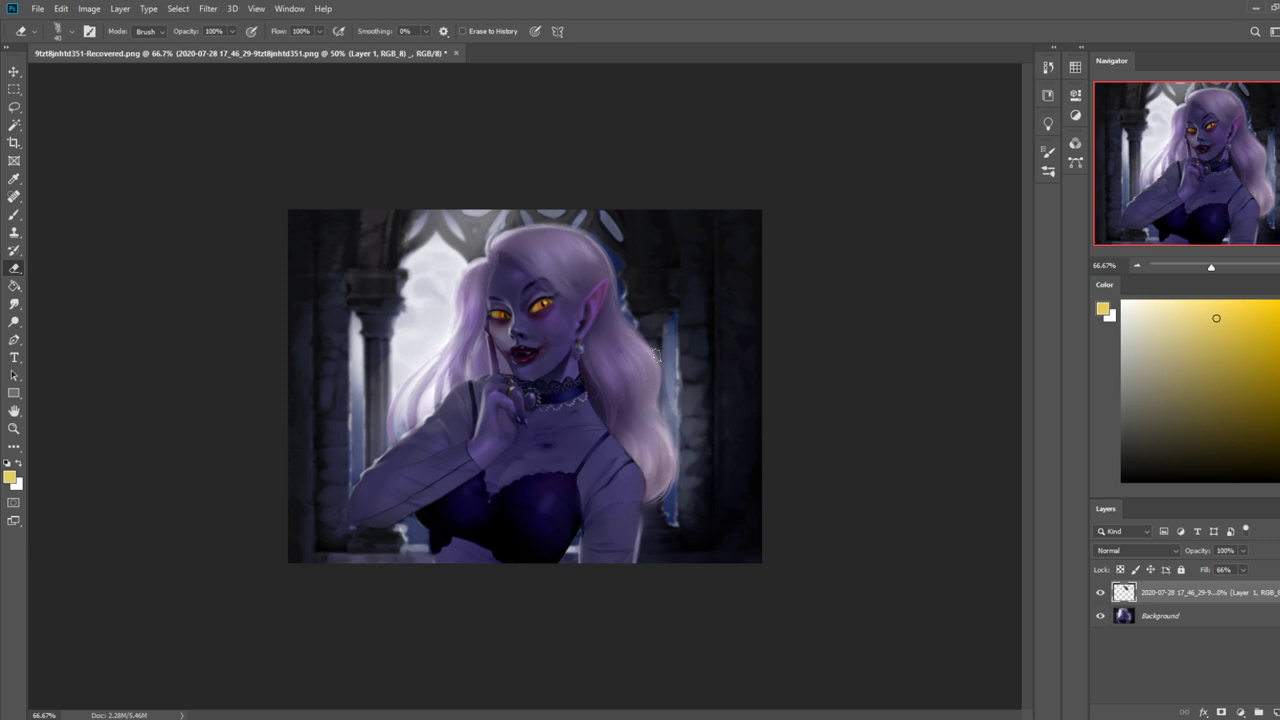
pyautogui.click(1100, 593)
pyautogui.click(1100, 593)
pyautogui.click(1100, 594)
pyautogui.click(1100, 594)
pyautogui.rightClick(1186, 594)
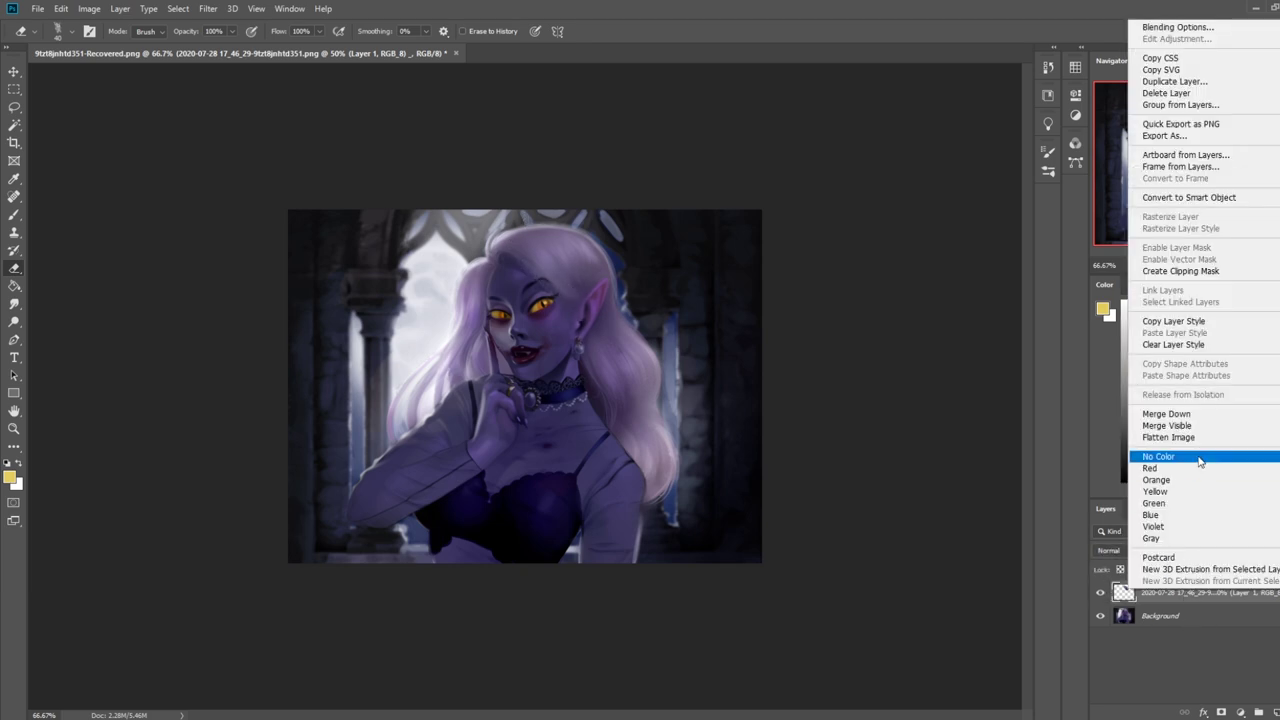
pyautogui.click(1196, 409)
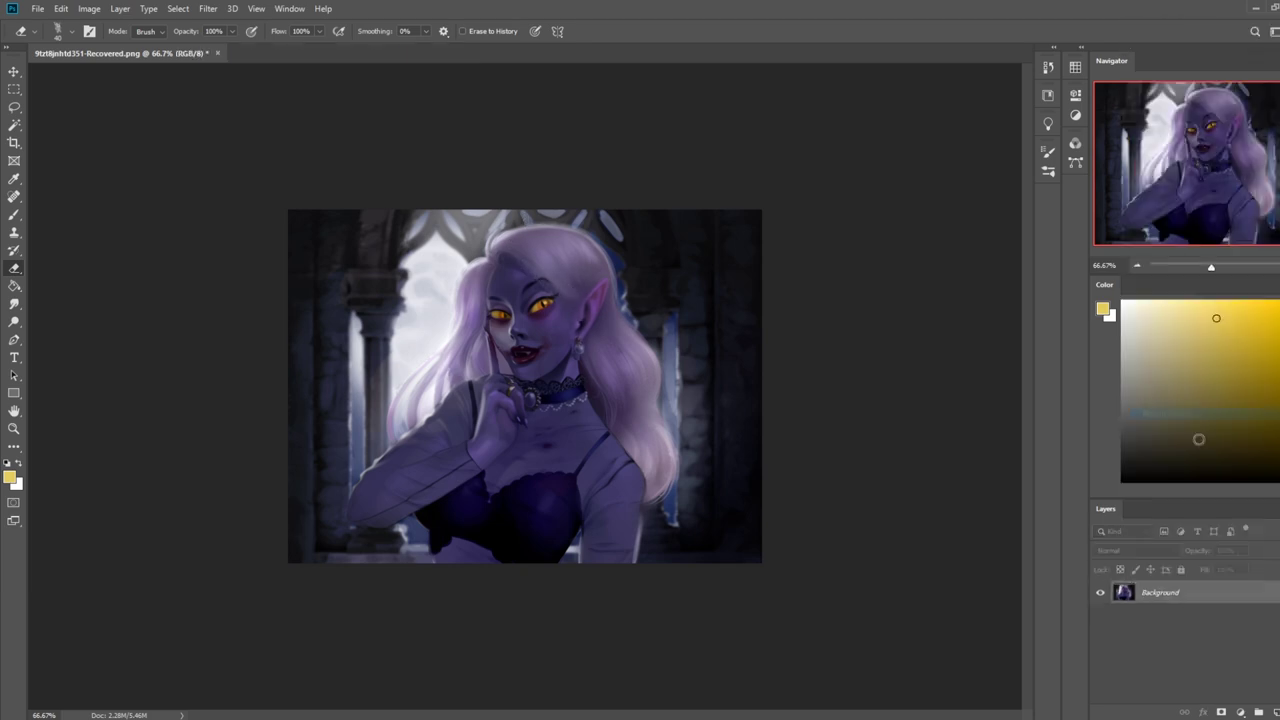
# - Save the merged painting to the Desktop as the PNG file 9tzt8jnhtd351-Recovered
pyautogui.hotkey('ctrl', 'shift', 's')
pyautogui.press('Return')
pyautogui.rightClick(1155, 595)
pyautogui.click(1155, 630)
pyautogui.hotkey('ctrl', 'shift', 's')
pyautogui.click(55, 118)
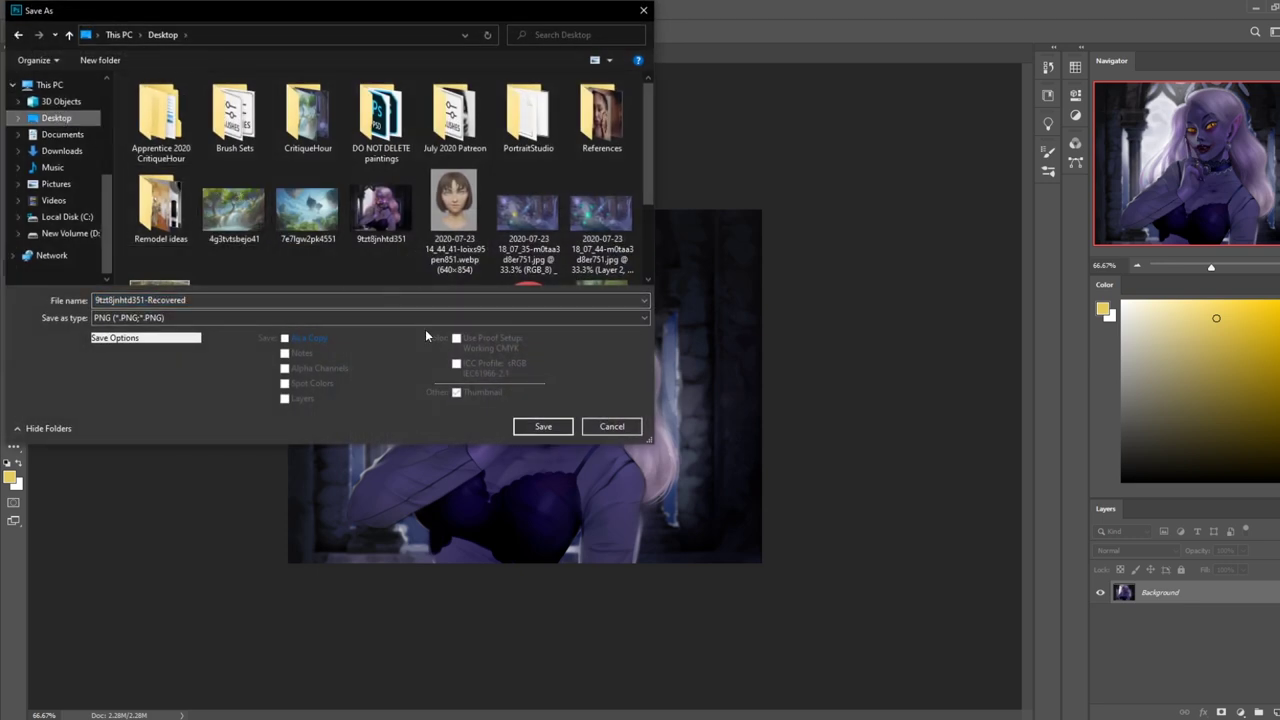
pyautogui.click(542, 426)
pyautogui.click(737, 218)
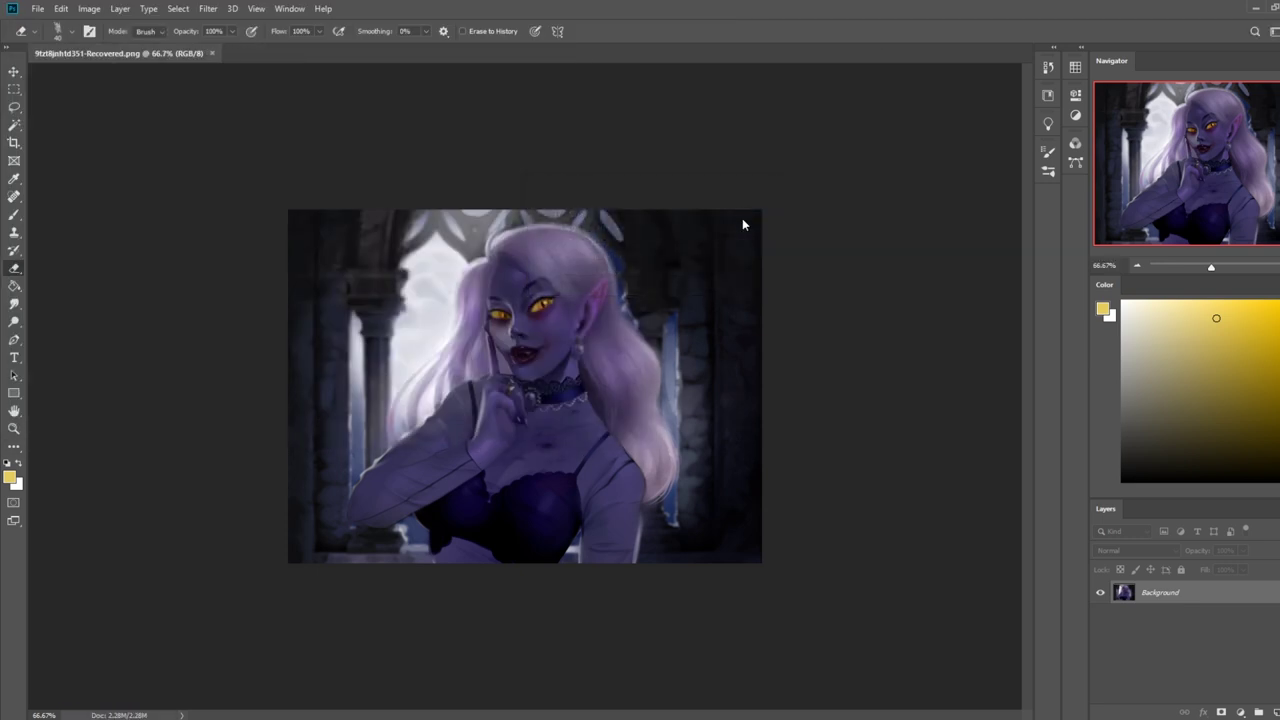
# - Duplicate the whole painting onto a new layer above the Background
pyautogui.hotkey('ctrl', 'a')
pyautogui.hotkey('ctrl', 'j')
pyautogui.press('v')
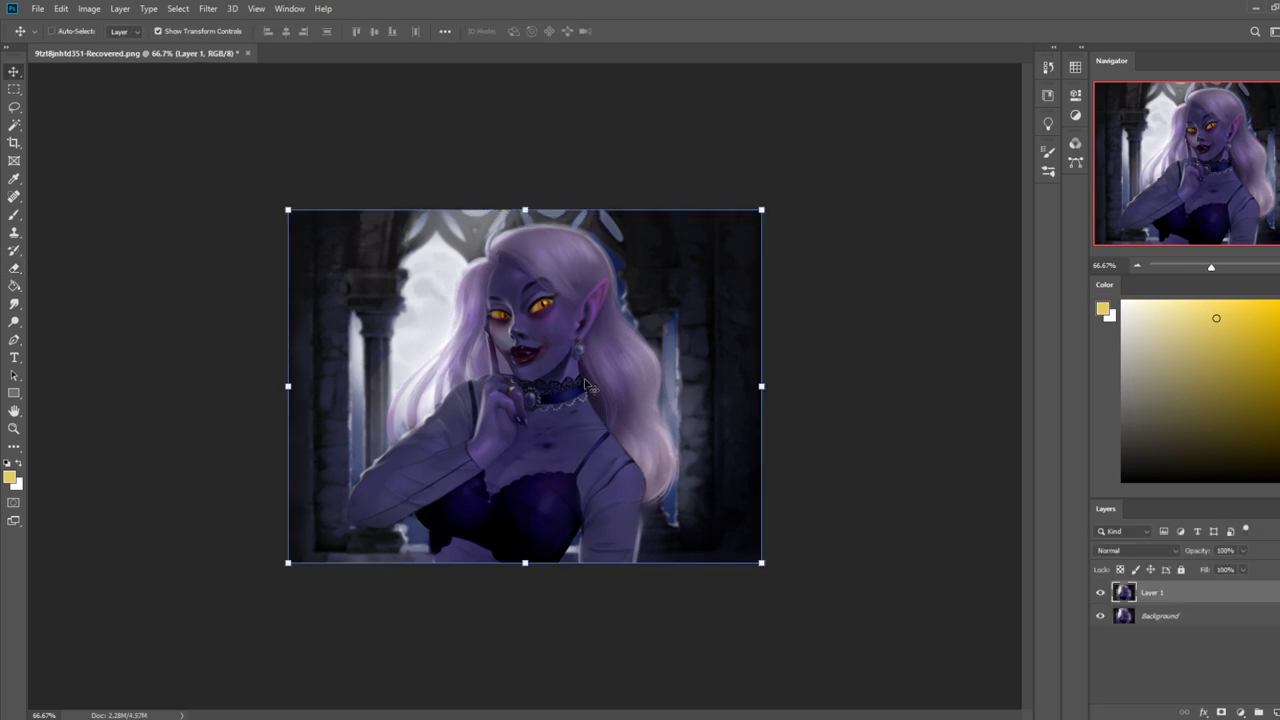
# - Set the Brush to the soft 500 preset enlarged to 2400 px and sample the pale moonlight colour from the window
pyautogui.press('b')
pyautogui.rightClick(546, 341)
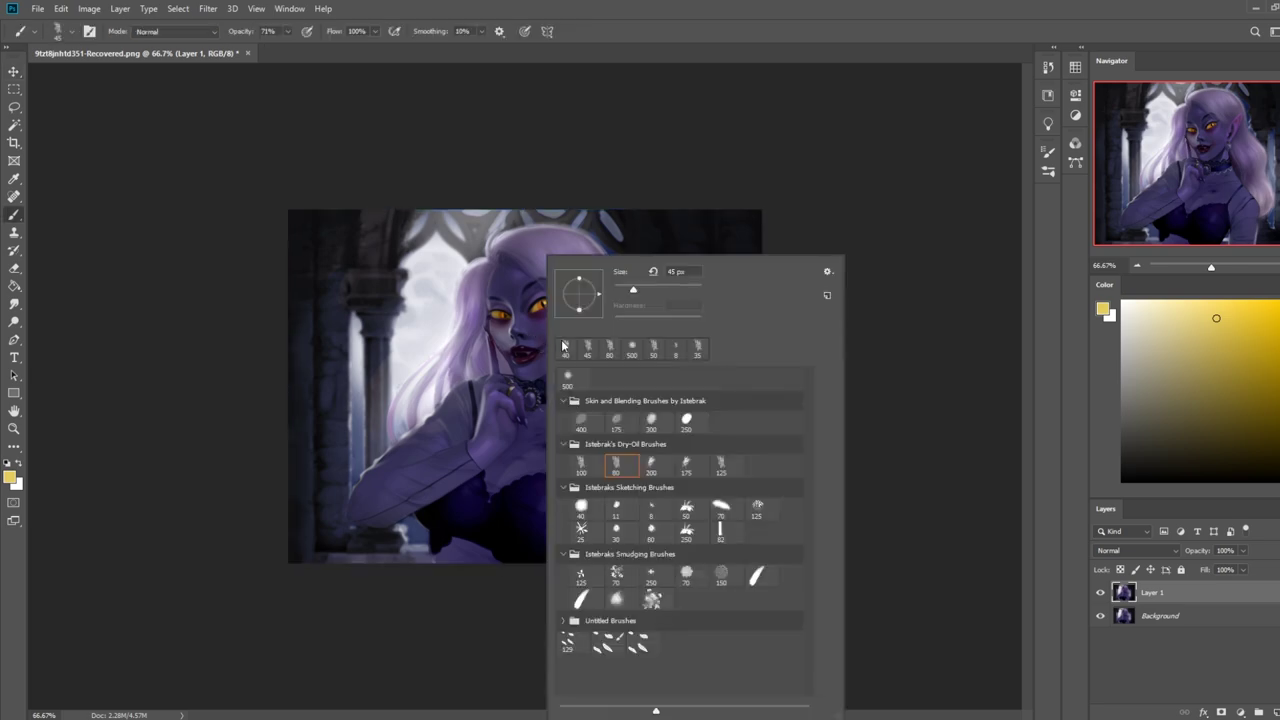
pyautogui.click(568, 382)
pyautogui.click(939, 327)
pyautogui.press(']')
pyautogui.press(']')
pyautogui.press(']')
pyautogui.press(']')
pyautogui.press(']')
pyautogui.press(']')
pyautogui.press(']')
pyautogui.press(']')
pyautogui.press(']')
pyautogui.press(']')
pyautogui.press(']')
pyautogui.press(']')
pyautogui.press(']')
pyautogui.press(']')
pyautogui.press(']')
pyautogui.press(']')
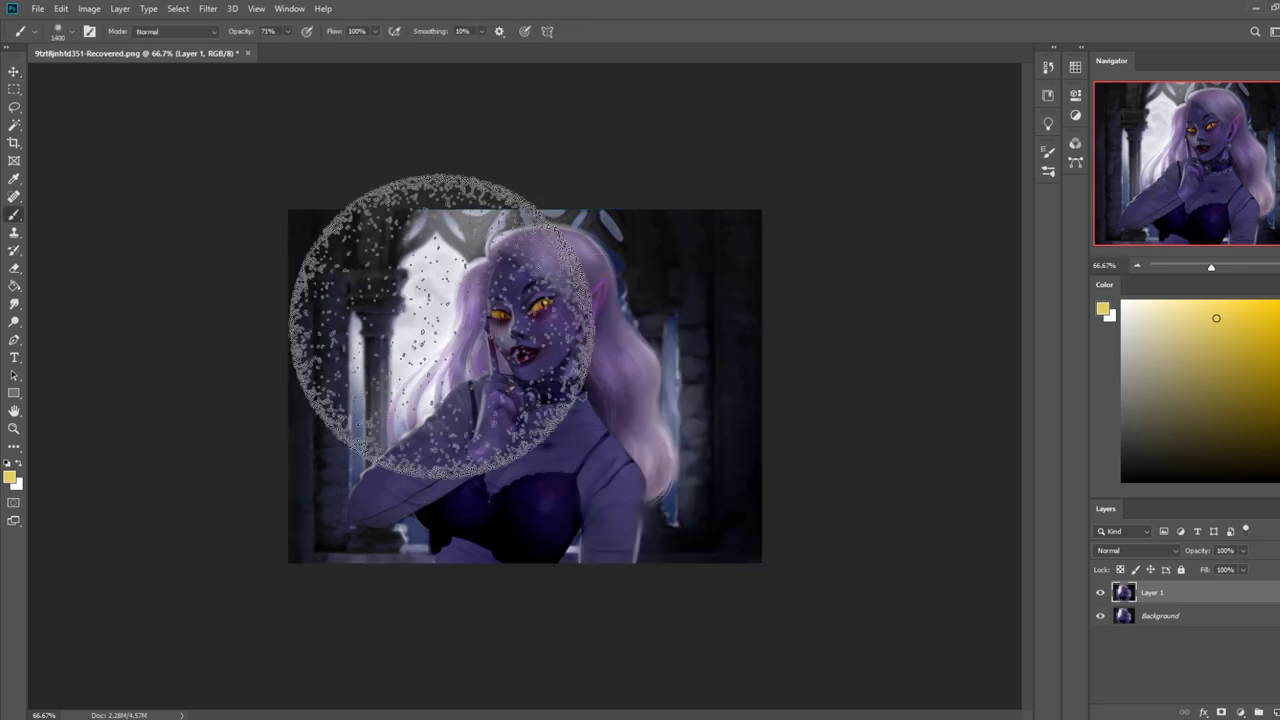
pyautogui.keyDown('alt'); pyautogui.click(428, 335); pyautogui.keyUp('alt')
pyautogui.press(']')
pyautogui.press(']')
pyautogui.press(']')
# - Try a pale haze stroke across the portrait at 28% brush opacity and undo it
pyautogui.click(288, 32)
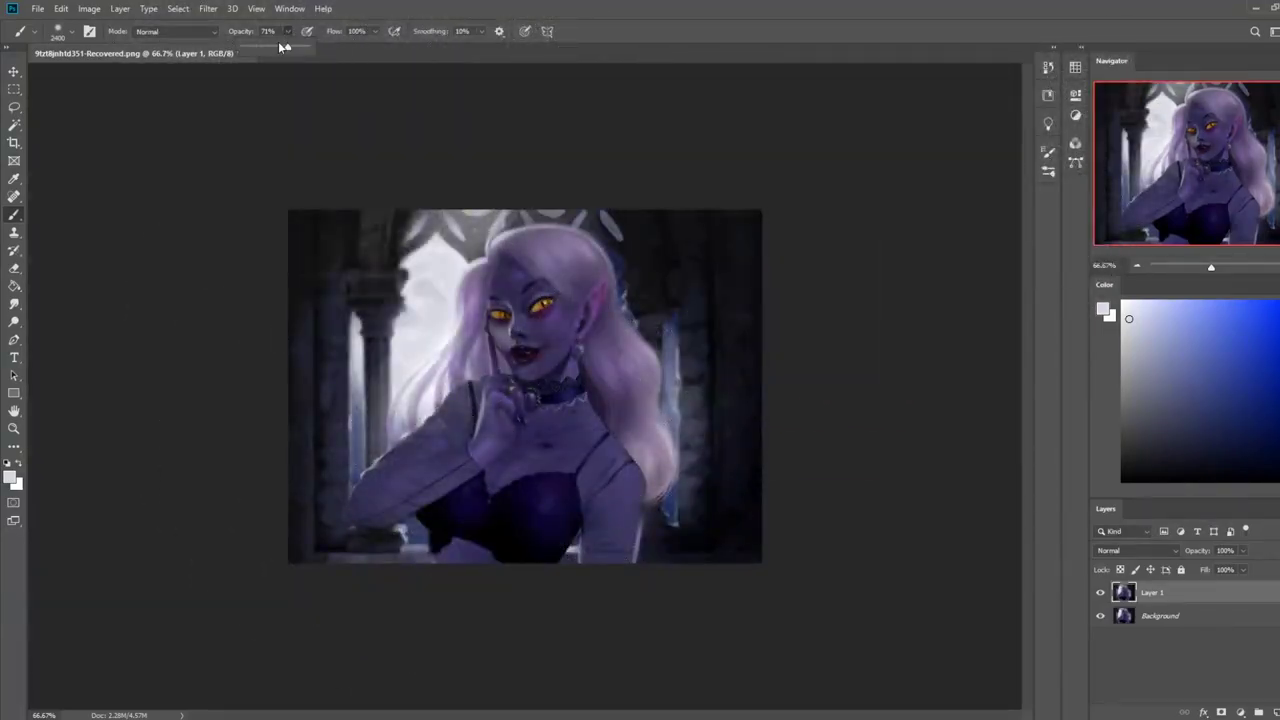
pyautogui.moveTo(414, 303); pyautogui.dragTo(540, 238)
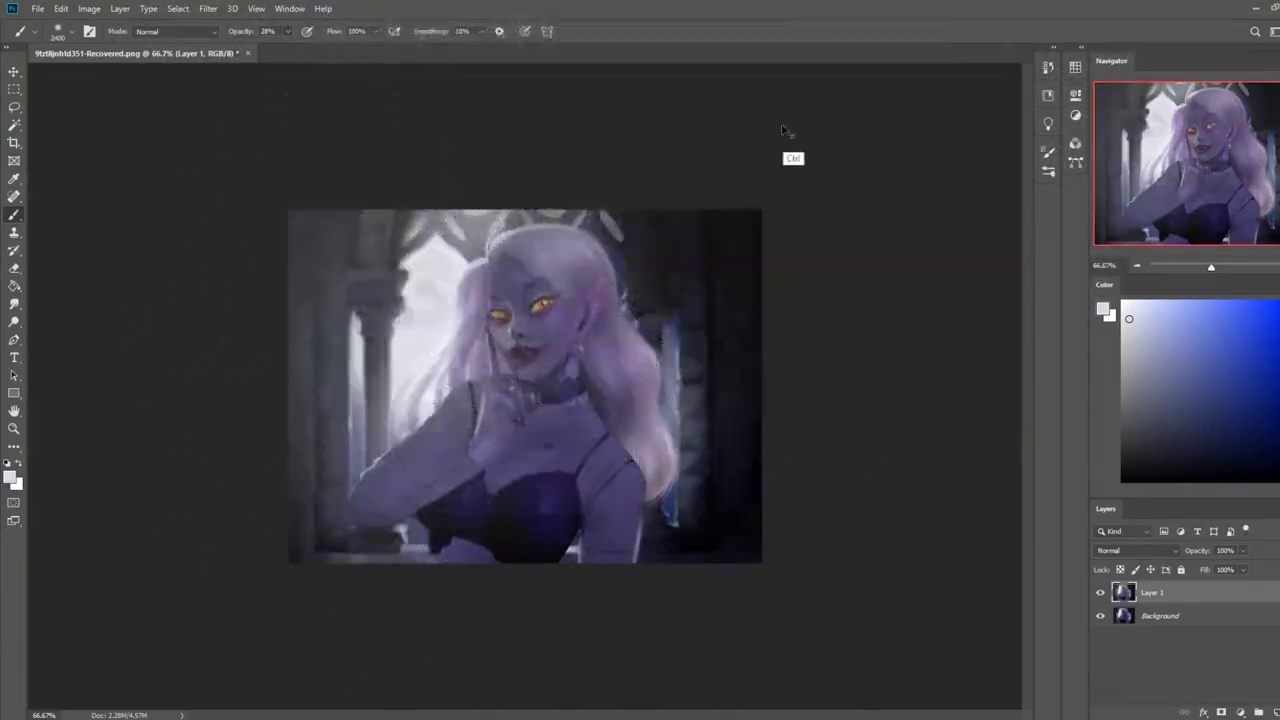
pyautogui.hotkey('ctrl', 'z')
# - Set the brush opacity to 13% and dab pale haze over the window and figure with a 2000 px brush
pyautogui.click(286, 40)
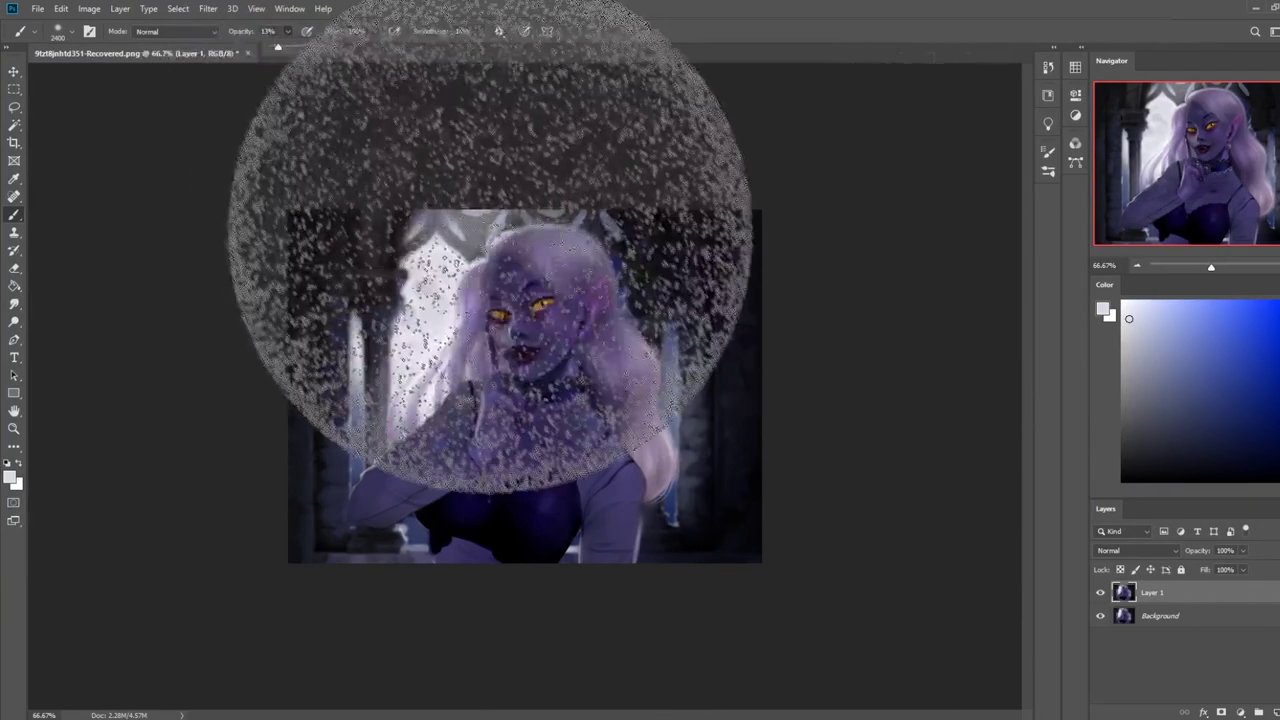
pyautogui.hotkey('ctrl', '-')
pyautogui.hotkey('ctrl', '-')
pyautogui.press('[')
pyautogui.press('[')
pyautogui.press('[')
pyautogui.press('[')
pyautogui.press('[')
pyautogui.press('[')
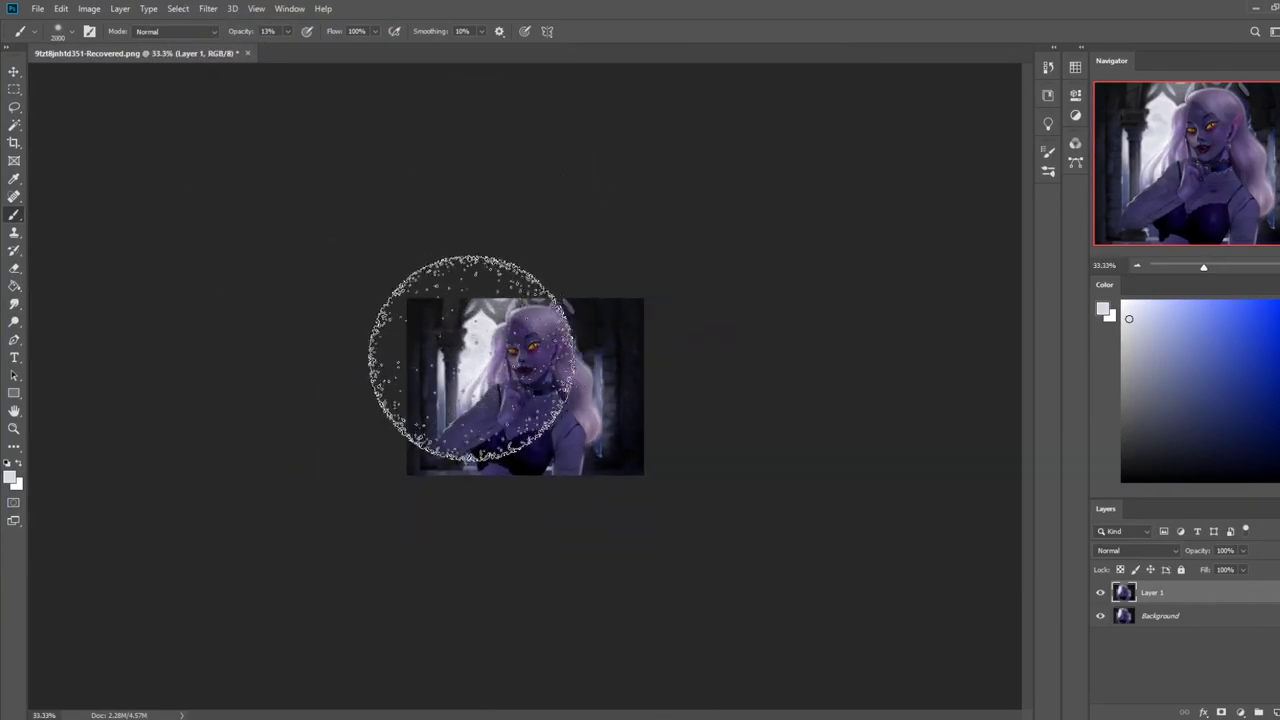
pyautogui.click(468, 358)
# - Build up pale haze behind the head and over the left-hand stonework, reducing the brush in stages to 1000 px
pyautogui.press('[')
pyautogui.press('[')
pyautogui.press('[')
pyautogui.press('[')
pyautogui.press('[')
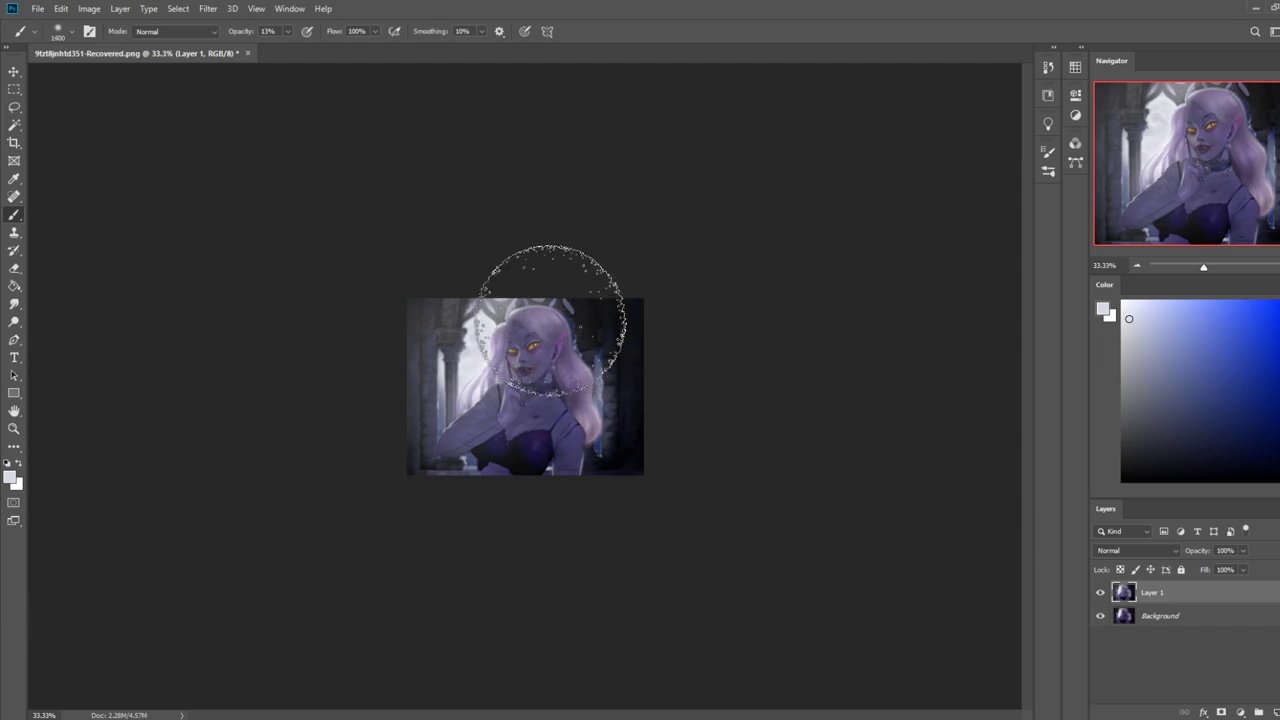
pyautogui.moveTo(600, 314); pyautogui.dragTo(557, 243)
pyautogui.moveTo(480, 345); pyautogui.dragTo(428, 400)
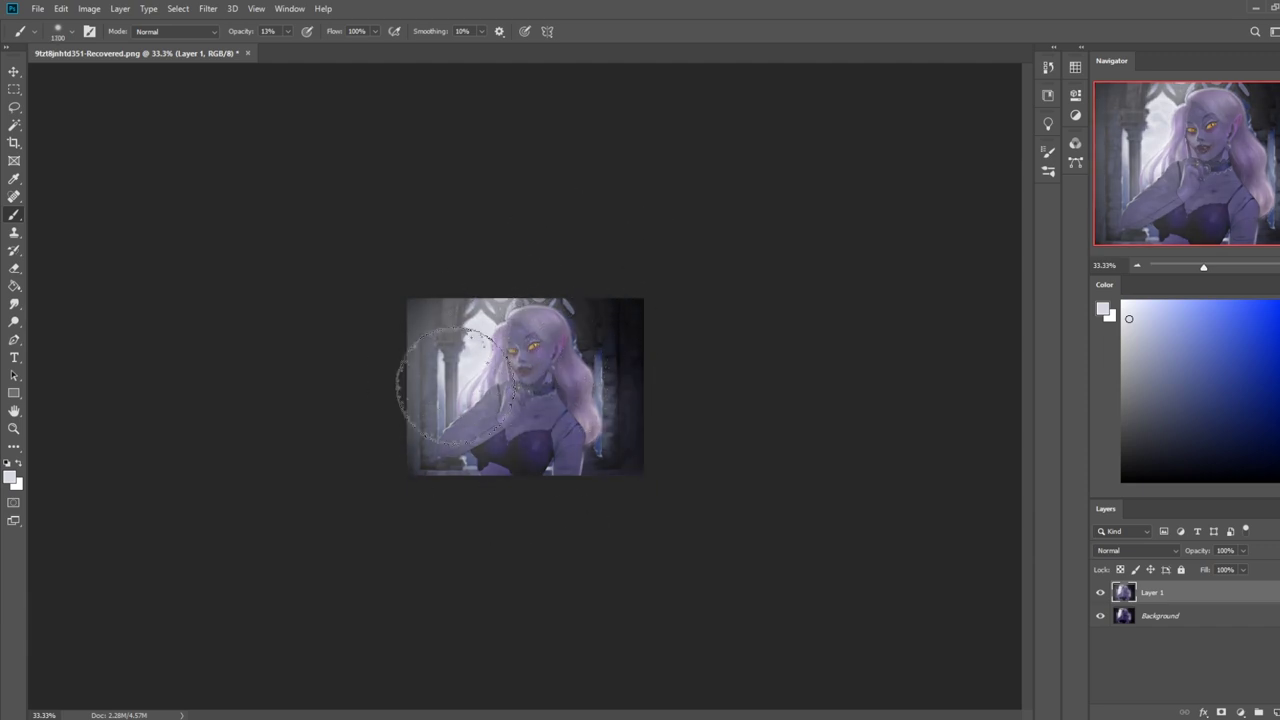
pyautogui.press('[')
pyautogui.press('[')
pyautogui.press('[')
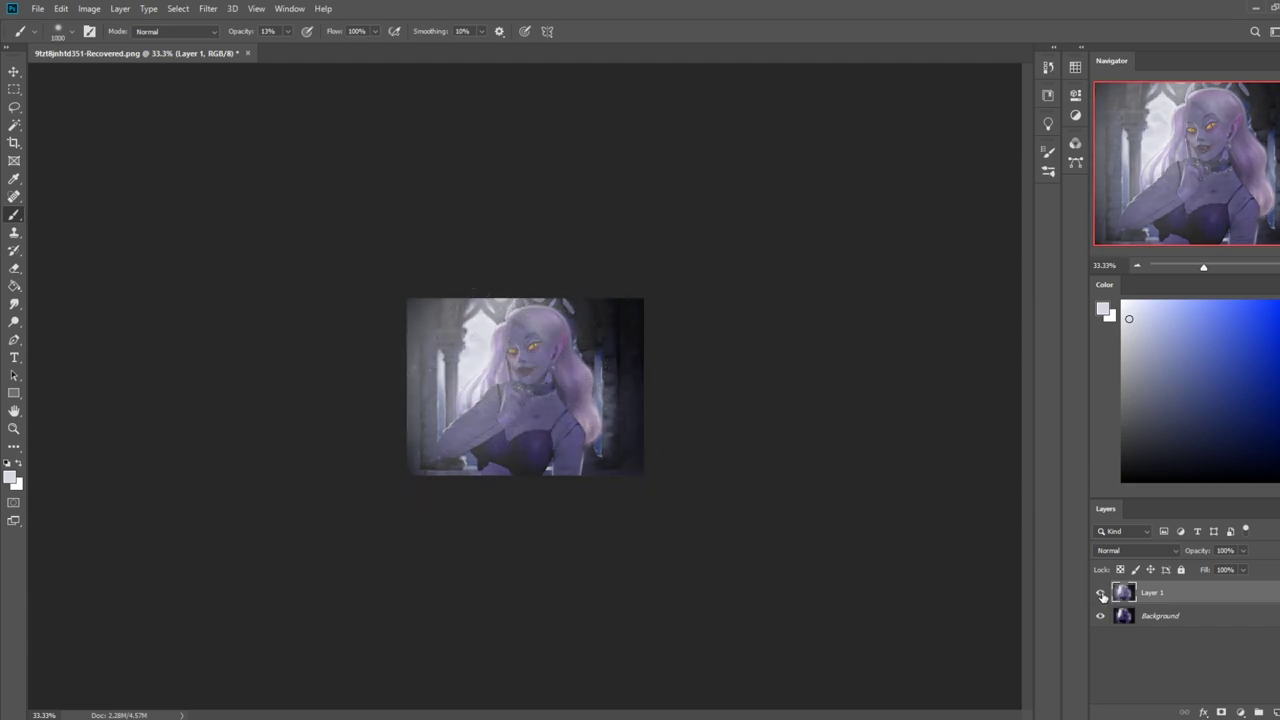
# - Compare the portrait with and without the haze on Layer 1
pyautogui.click(1101, 594)
pyautogui.click(1101, 594)
pyautogui.click(1101, 594)
pyautogui.click(1101, 594)
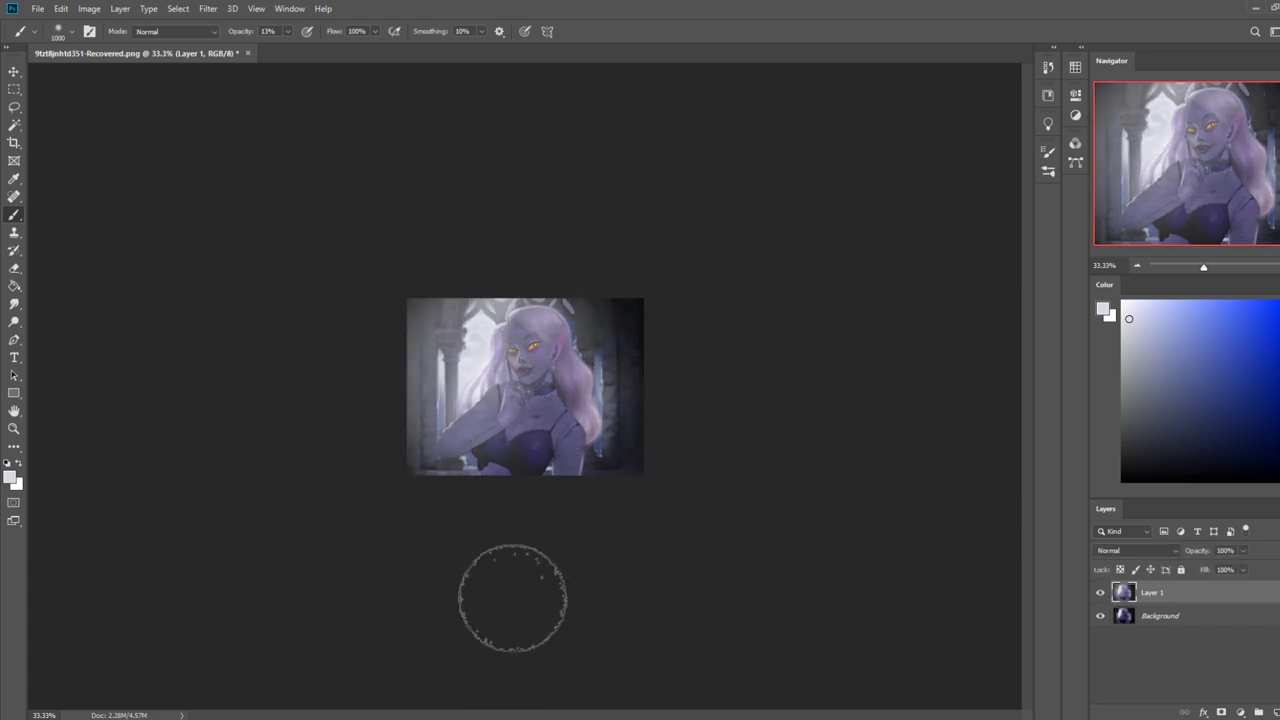
# - Erase the haze from the elf's face, hair, chest and arm using the Eraser with the soft 500 preset, reduced as needed
pyautogui.press('e')
pyautogui.rightClick(633, 450)
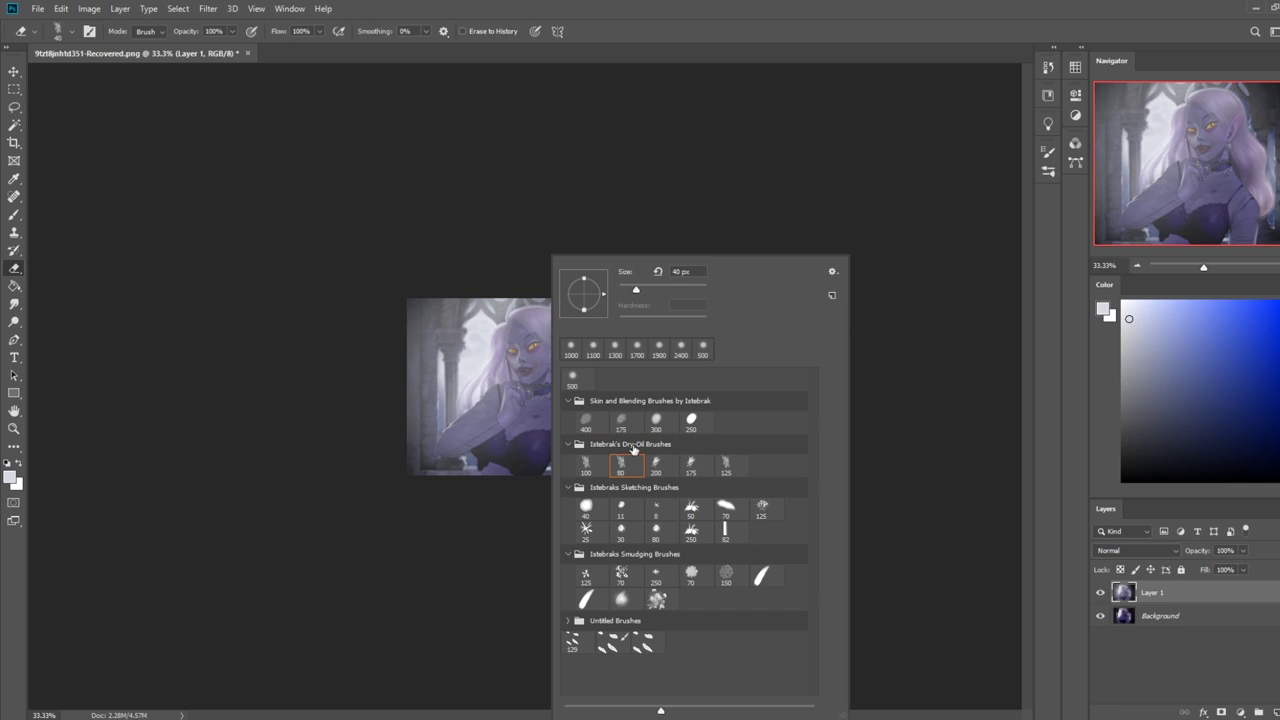
pyautogui.click(575, 377)
pyautogui.click(756, 182)
pyautogui.hotkey('ctrl', '+')
pyautogui.moveTo(536, 335)
pyautogui.mouseDown()
pyautogui.moveTo(536, 373)
pyautogui.moveTo(513, 316)
pyautogui.moveTo(505, 336)
pyautogui.moveTo(510, 296)
pyautogui.moveTo(518, 392)
pyautogui.moveTo(502, 342)
pyautogui.moveTo(420, 474)
pyautogui.mouseUp()
pyautogui.press('[')
pyautogui.press('[')
pyautogui.press(']')
pyautogui.press(']')
pyautogui.moveTo(478, 431); pyautogui.dragTo(547, 378)
pyautogui.moveTo(535, 460)
pyautogui.mouseDown()
pyautogui.moveTo(500, 492)
pyautogui.moveTo(459, 487)
pyautogui.mouseUp()
pyautogui.press('[')
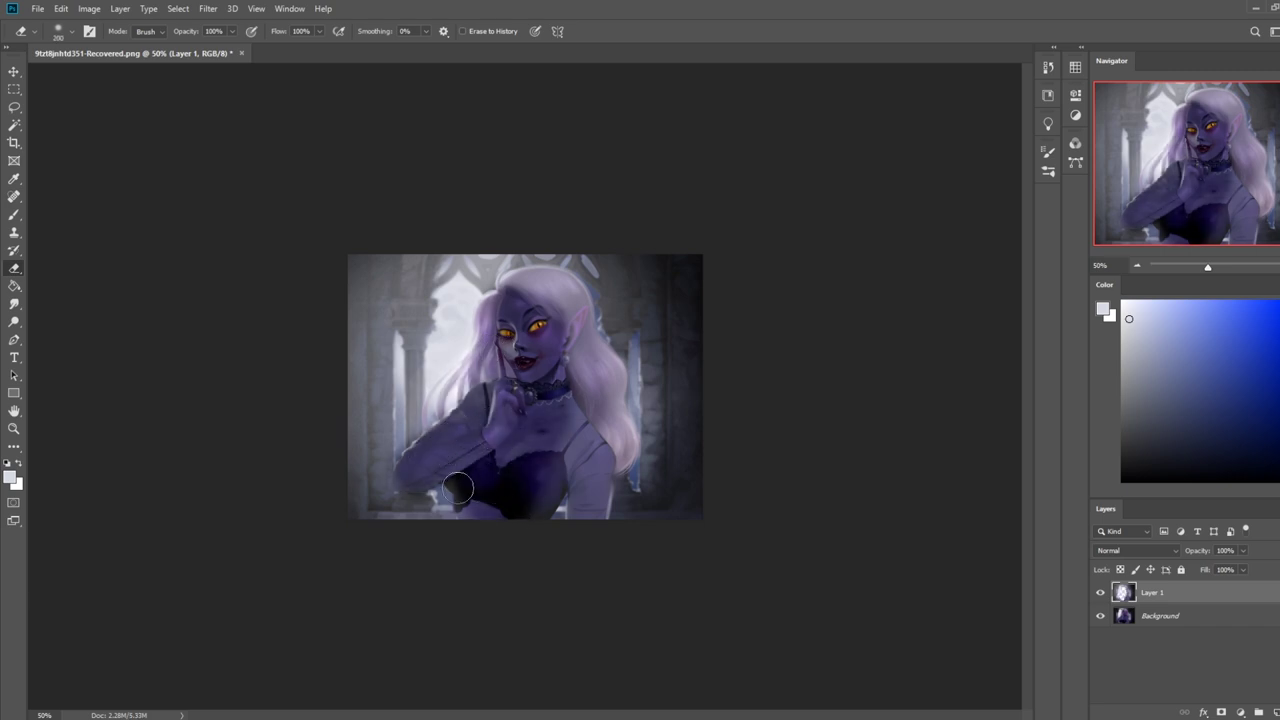
# - Erase the remaining haze along the sleeve, bodice, hair and ear with the 80 px Dry-Oil brush preset
pyautogui.rightClick(543, 382)
pyautogui.click(615, 462)
pyautogui.click(980, 297)
pyautogui.moveTo(458, 473); pyautogui.dragTo(469, 489)
pyautogui.press('[')
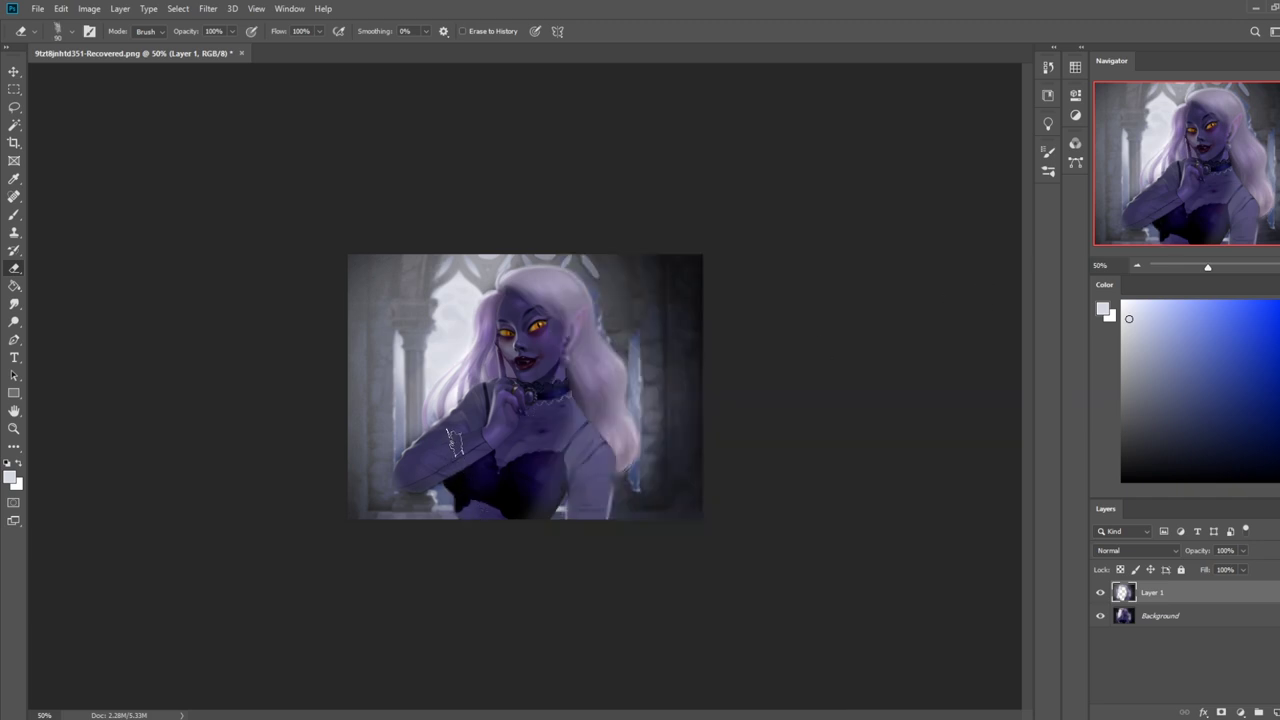
pyautogui.click(399, 489)
pyautogui.moveTo(537, 292)
pyautogui.mouseDown()
pyautogui.moveTo(552, 286)
pyautogui.moveTo(516, 282)
pyautogui.moveTo(551, 328)
pyautogui.moveTo(561, 294)
pyautogui.moveTo(584, 392)
pyautogui.moveTo(610, 366)
pyautogui.moveTo(588, 408)
pyautogui.moveTo(606, 459)
pyautogui.moveTo(625, 420)
pyautogui.moveTo(583, 523)
pyautogui.moveTo(600, 493)
pyautogui.moveTo(590, 444)
pyautogui.moveTo(516, 505)
pyautogui.moveTo(563, 472)
pyautogui.moveTo(534, 514)
pyautogui.mouseUp()
pyautogui.press(']')
pyautogui.press(']')
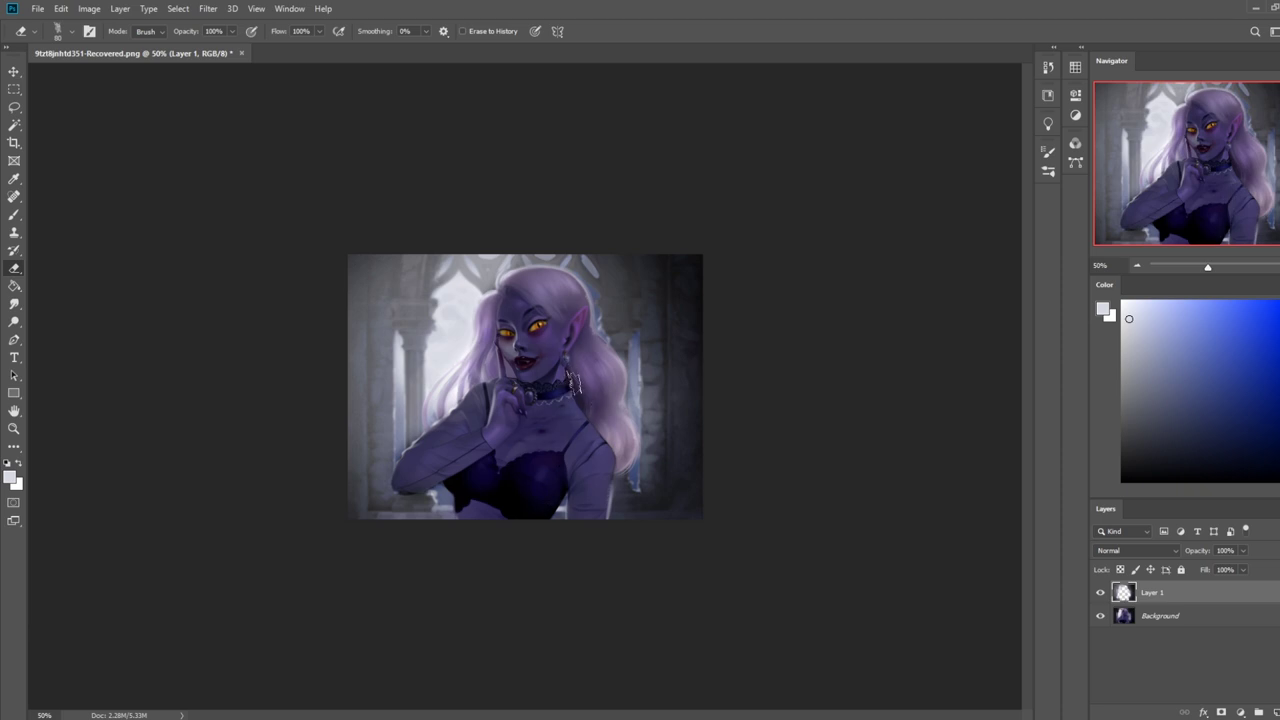
# - Compare the reduced view of the portrait with and without the background haze layer
pyautogui.hotkey('ctrl', '-')
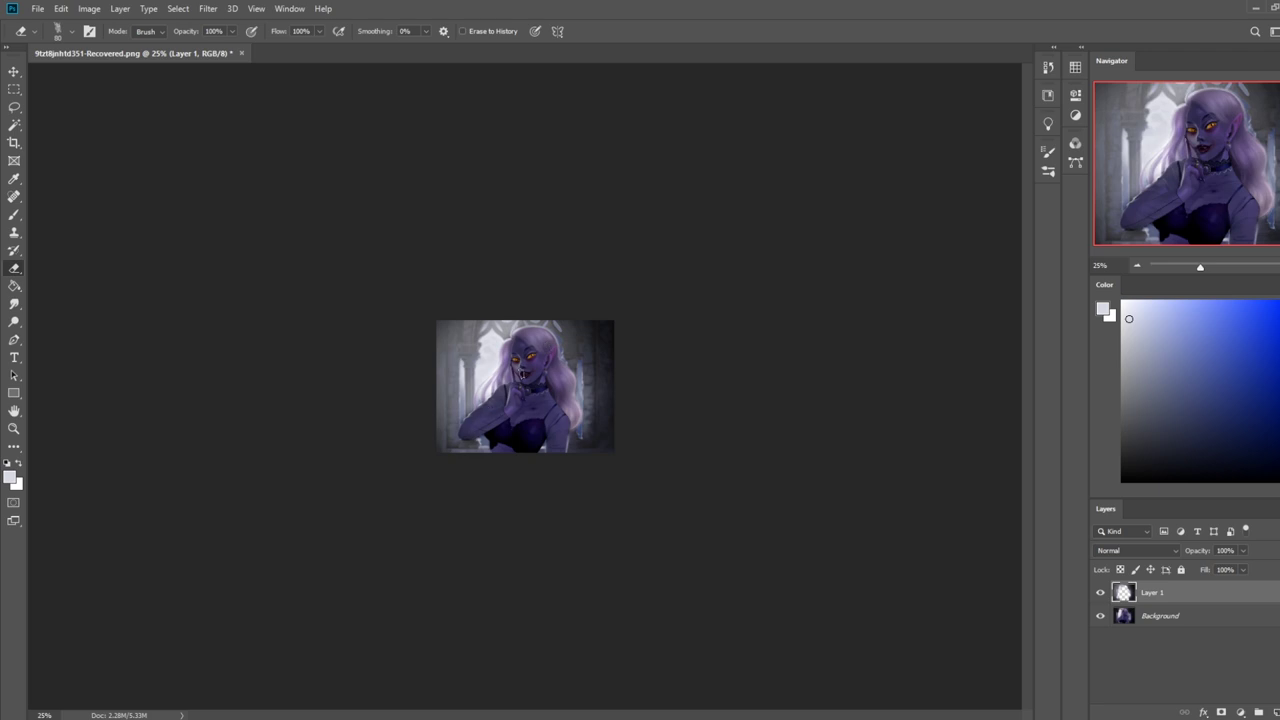
pyautogui.click(1100, 593)
pyautogui.click(1100, 593)
pyautogui.click(1100, 593)
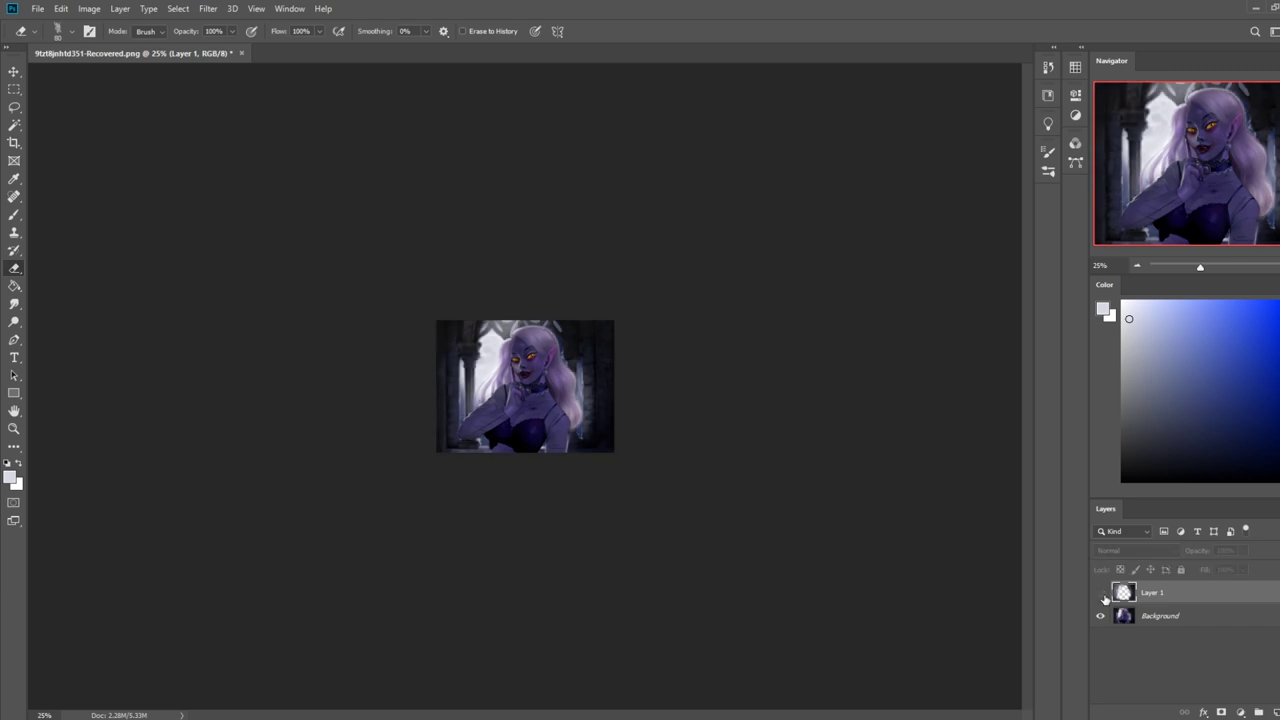
pyautogui.click(1100, 593)
pyautogui.click(1103, 594)
pyautogui.click(1103, 594)
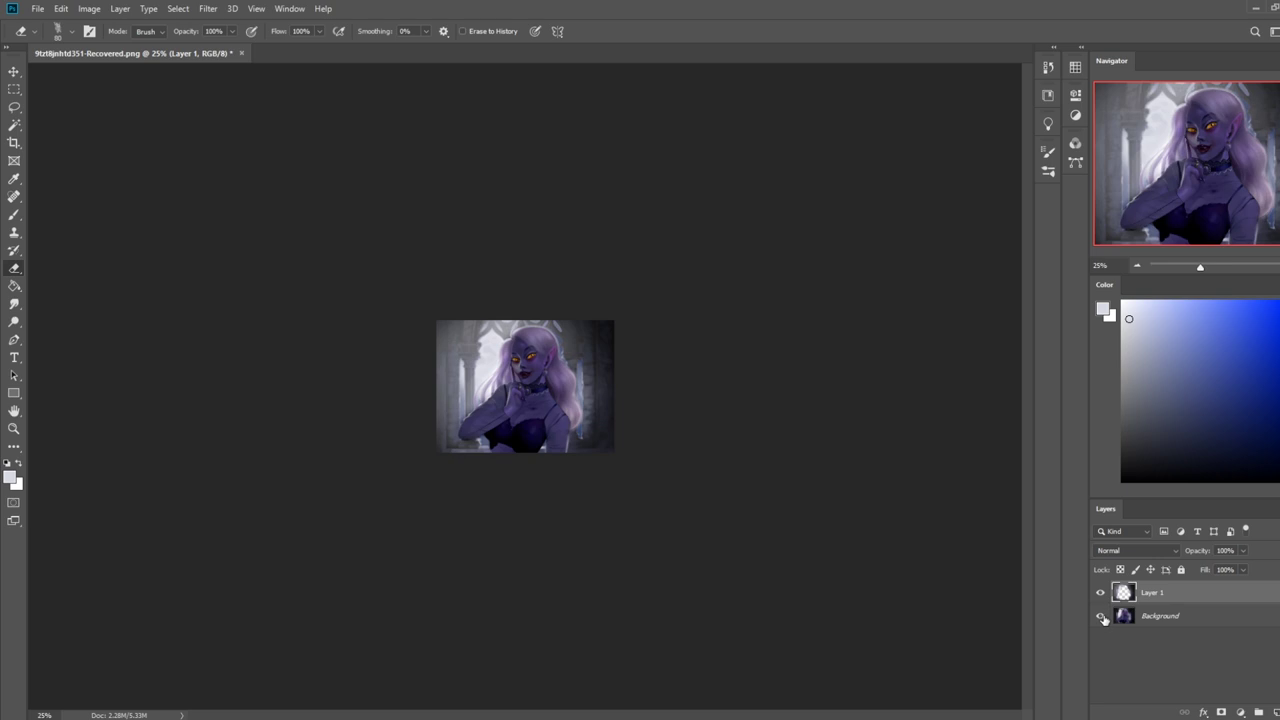
# - Set the Eraser to the soft preset enlarged to 1400 px, try fading the haze around the painting's outer edges, and undo the last stroke
pyautogui.rightClick(519, 365)
pyautogui.click(551, 382)
pyautogui.click(961, 163)
pyautogui.press(']')
pyautogui.press(']')
pyautogui.press(']')
pyautogui.moveTo(603, 289); pyautogui.dragTo(362, 395)
pyautogui.press(']')
pyautogui.press(']')
pyautogui.press(']')
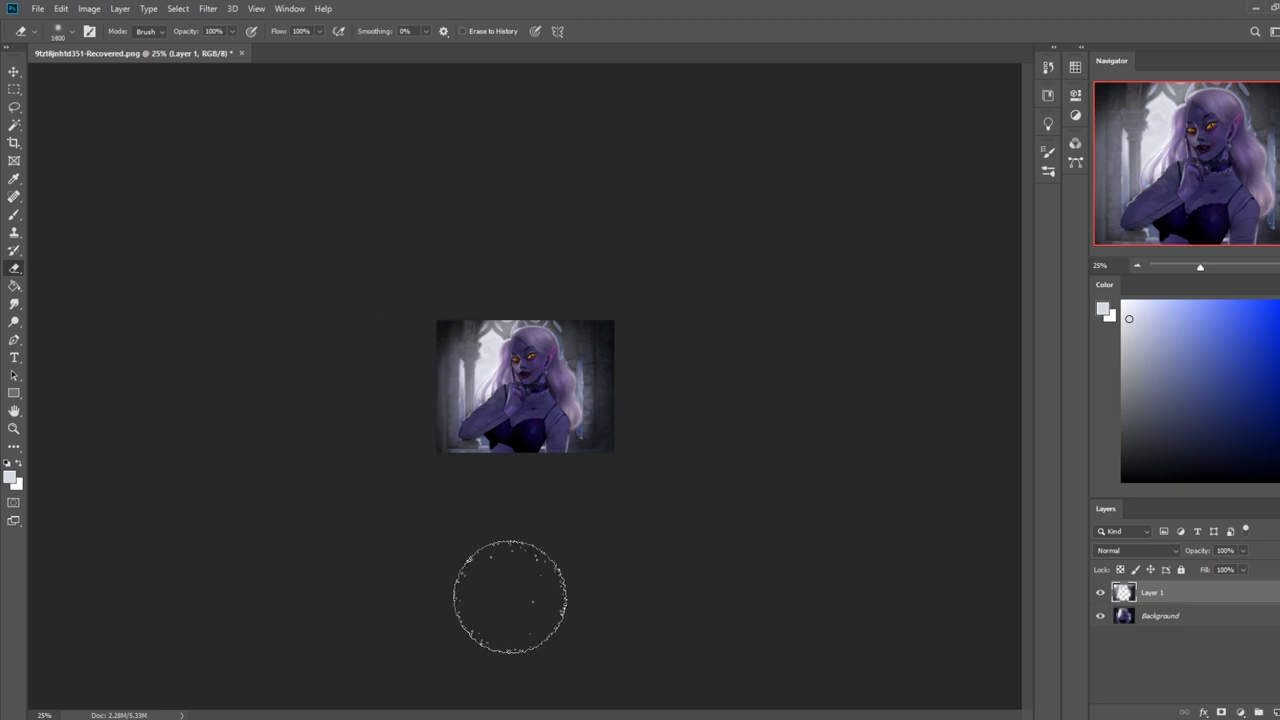
pyautogui.press('ctrl')
pyautogui.hotkey('ctrl', '=')
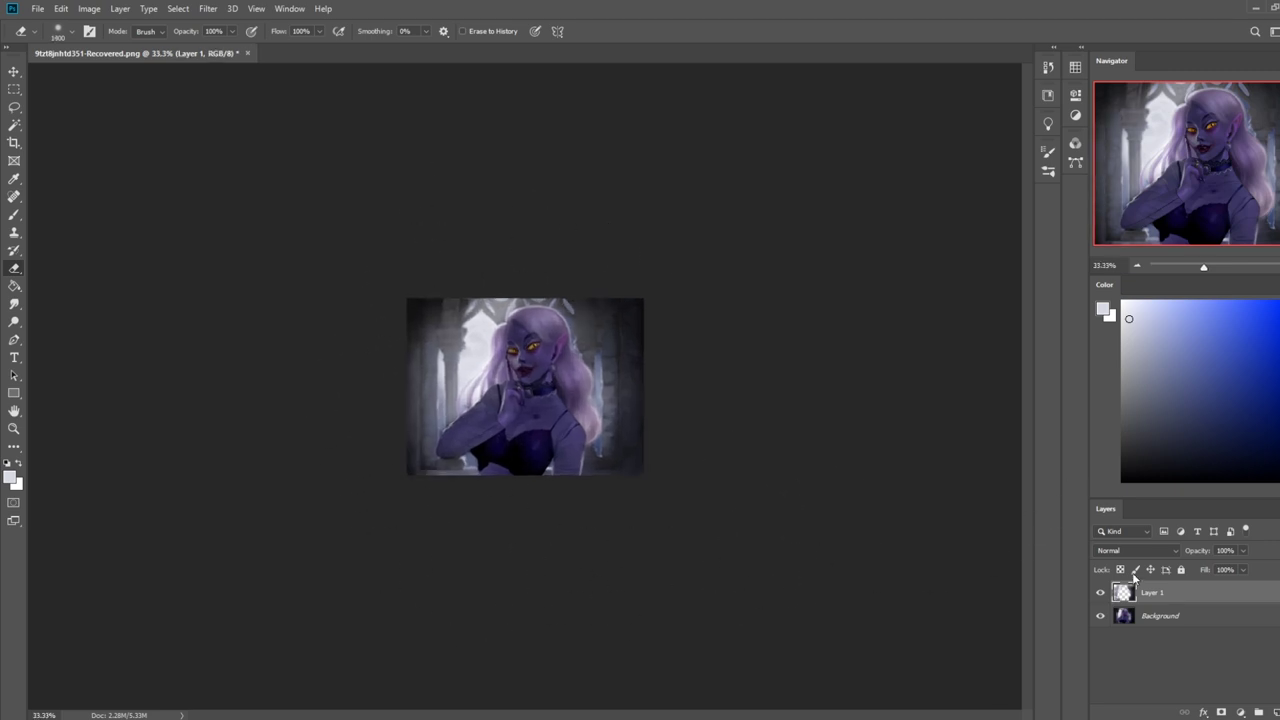
pyautogui.hotkey('ctrl', 'z')
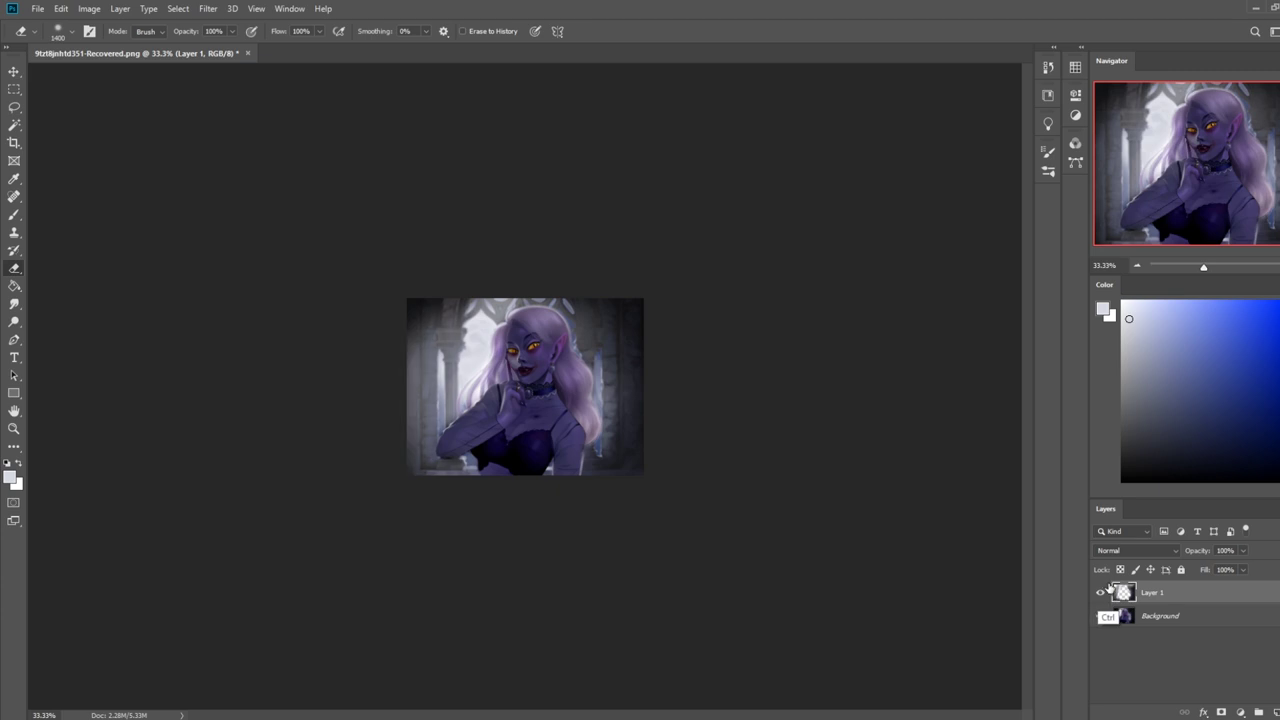
# - Set the Eraser opacity to 49%, partly erase the haze along the left edge, and compare with the layer hidden
pyautogui.press('[')
pyautogui.press('[')
pyautogui.click(505, 203)
pyautogui.moveTo(233, 32); pyautogui.dragTo(203, 52)
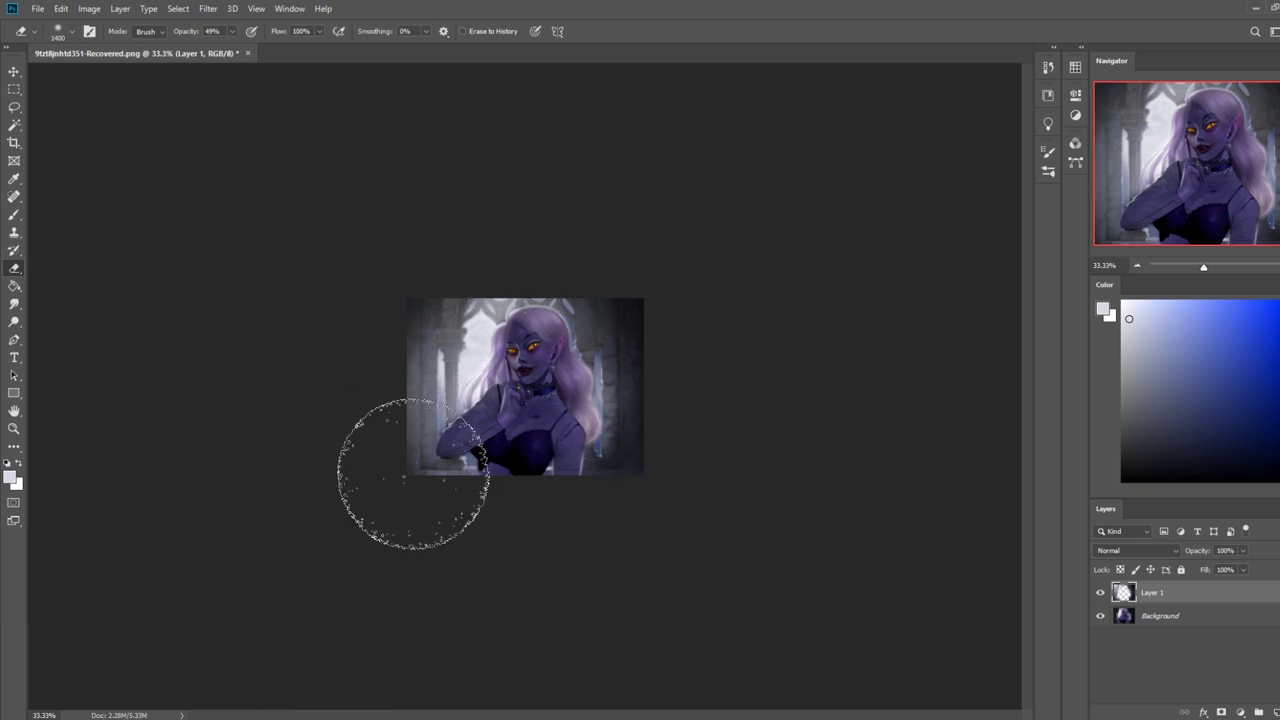
pyautogui.click(397, 399)
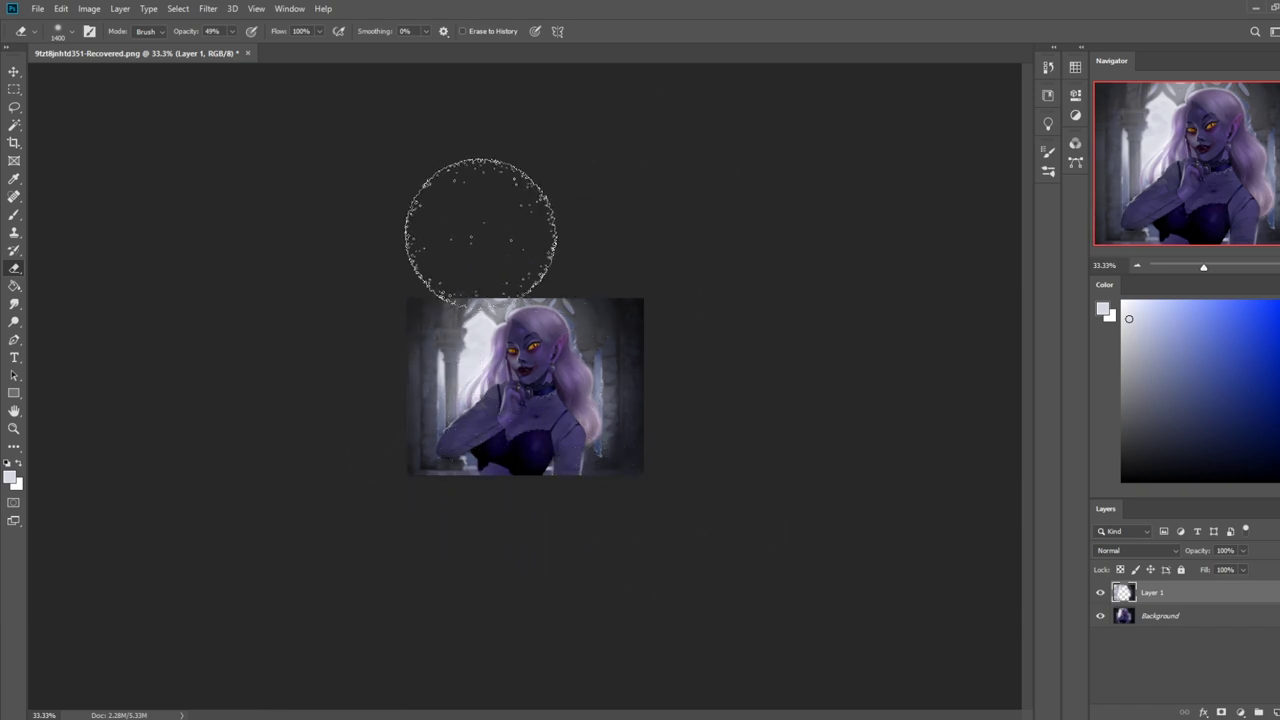
pyautogui.click(1100, 592)
pyautogui.click(1100, 592)
# - Sketch a red four-sided plane on the right-hand wall with a small hard brush at 100% opacity, and begin another beside it
pyautogui.press('z')
pyautogui.click(454, 309)
pyautogui.press('b')
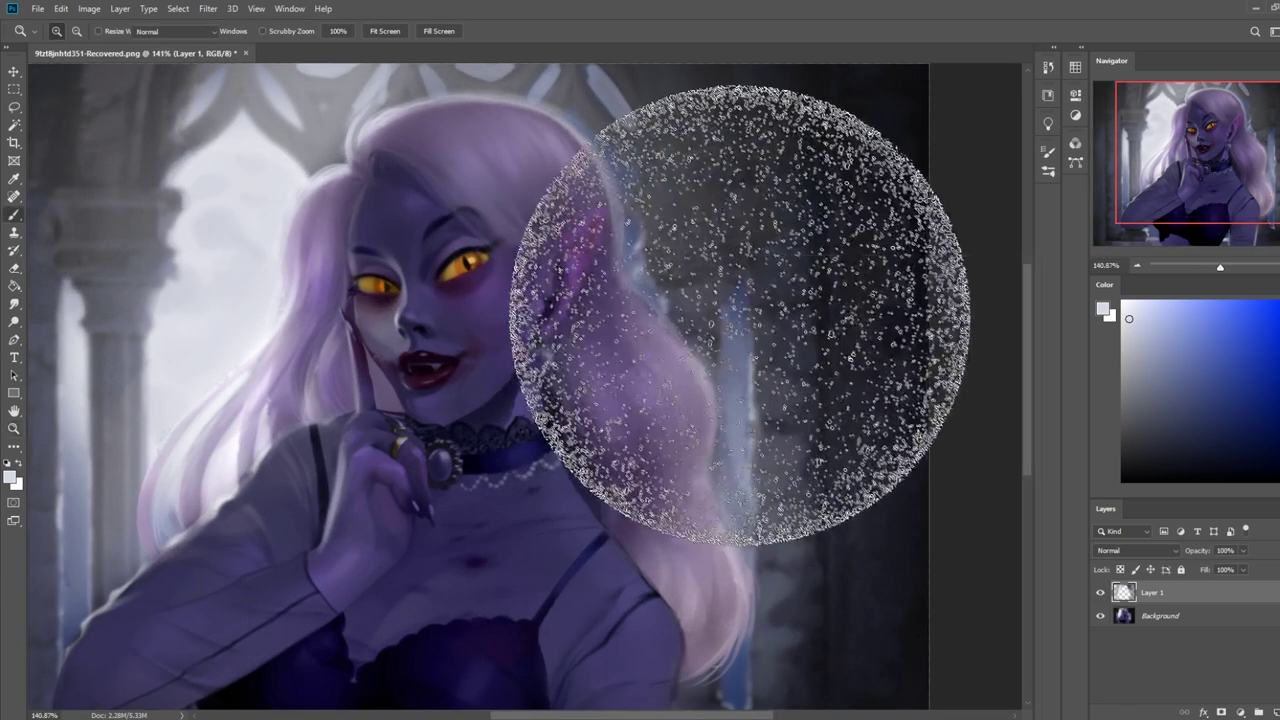
pyautogui.rightClick(757, 343)
pyautogui.doubleClick(850, 535)
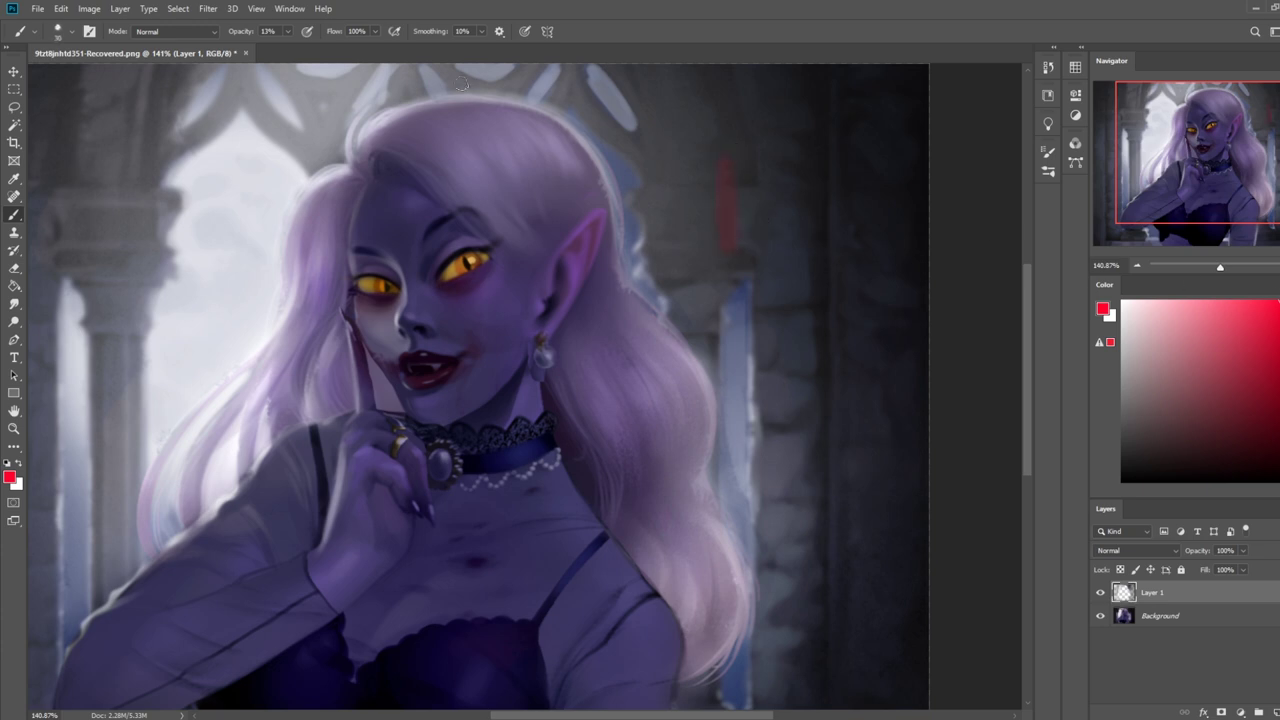
pyautogui.click(288, 31)
pyautogui.press('[')
pyautogui.moveTo(710, 158)
pyautogui.mouseDown()
pyautogui.moveTo(712, 262)
pyautogui.moveTo(820, 198)
pyautogui.moveTo(806, 326)
pyautogui.mouseUp()
pyautogui.moveTo(712, 265); pyautogui.dragTo(818, 322)
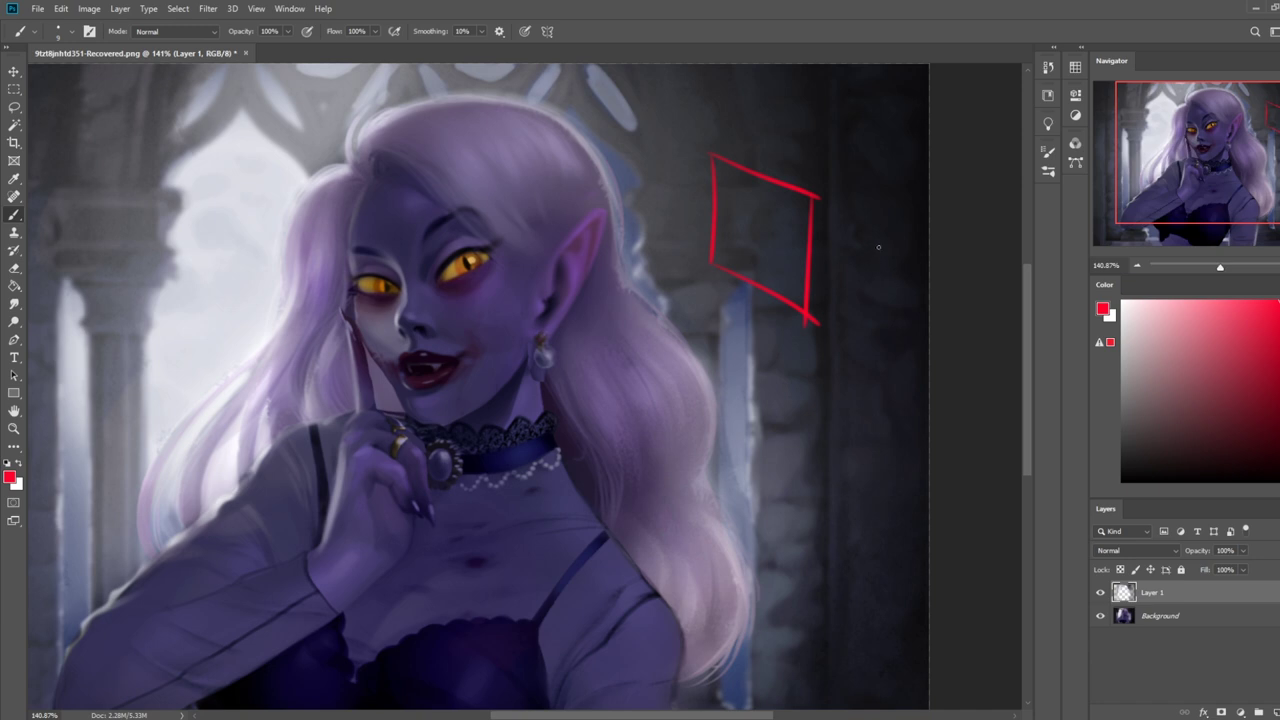
pyautogui.moveTo(843, 125)
pyautogui.mouseDown()
pyautogui.moveTo(843, 189)
pyautogui.moveTo(865, 134)
pyautogui.moveTo(845, 117)
pyautogui.moveTo(928, 185)
pyautogui.mouseUp()
# - Undo the red sketch lines and draw two smaller red four-sided planes side by side on the right-hand wall
pyautogui.hotkey('ctrl', 'z')
pyautogui.hotkey('ctrl', 'z')
pyautogui.hotkey('ctrl', 'z')
pyautogui.hotkey('ctrl', 'z')
pyautogui.hotkey('ctrl', 'z')
pyautogui.hotkey('ctrl', 'z')
pyautogui.moveTo(706, 199)
pyautogui.mouseDown()
pyautogui.moveTo(705, 233)
pyautogui.moveTo(761, 220)
pyautogui.moveTo(760, 251)
pyautogui.moveTo(712, 268)
pyautogui.mouseUp()
pyautogui.moveTo(806, 183); pyautogui.dragTo(804, 224)
pyautogui.moveTo(802, 153)
pyautogui.mouseDown()
pyautogui.moveTo(872, 195)
pyautogui.moveTo(857, 257)
pyautogui.mouseUp()
pyautogui.moveTo(798, 222); pyautogui.dragTo(861, 262)
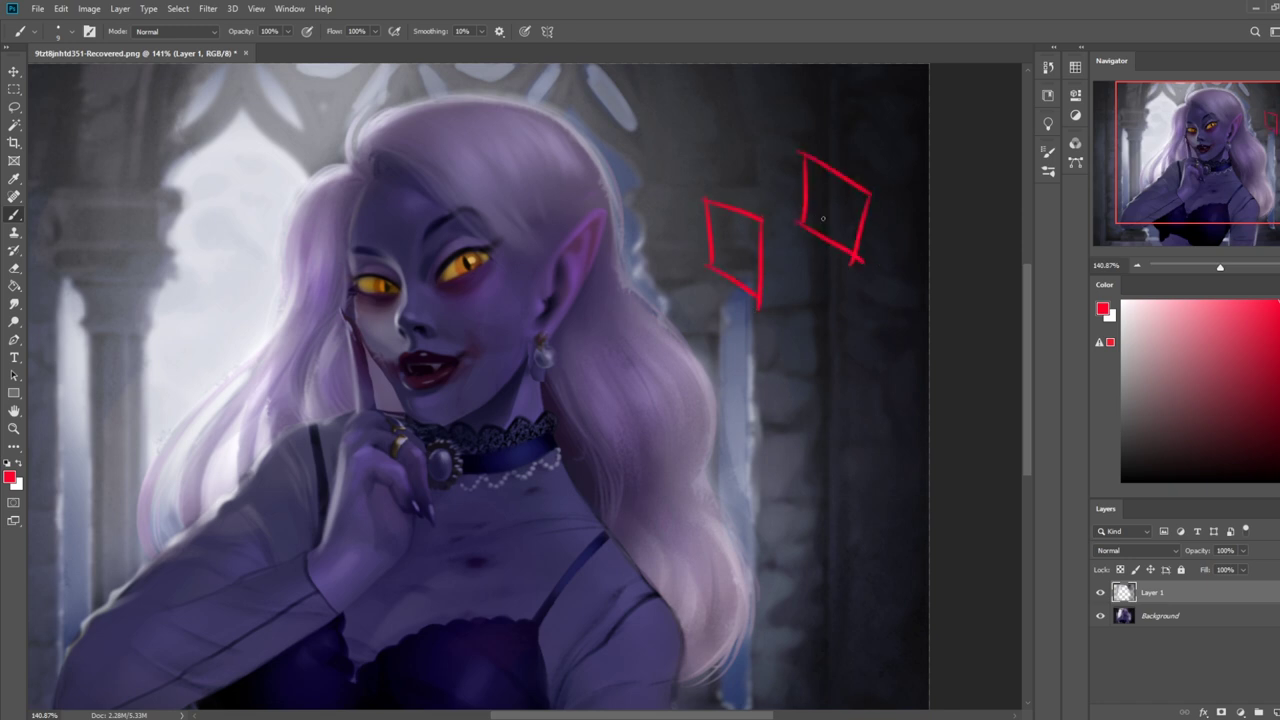
# - Compare the whole portrait at 100% zoom with Layer 1 hidden and shown
pyautogui.click(1100, 593)
pyautogui.hotkey('ctrl', '1')
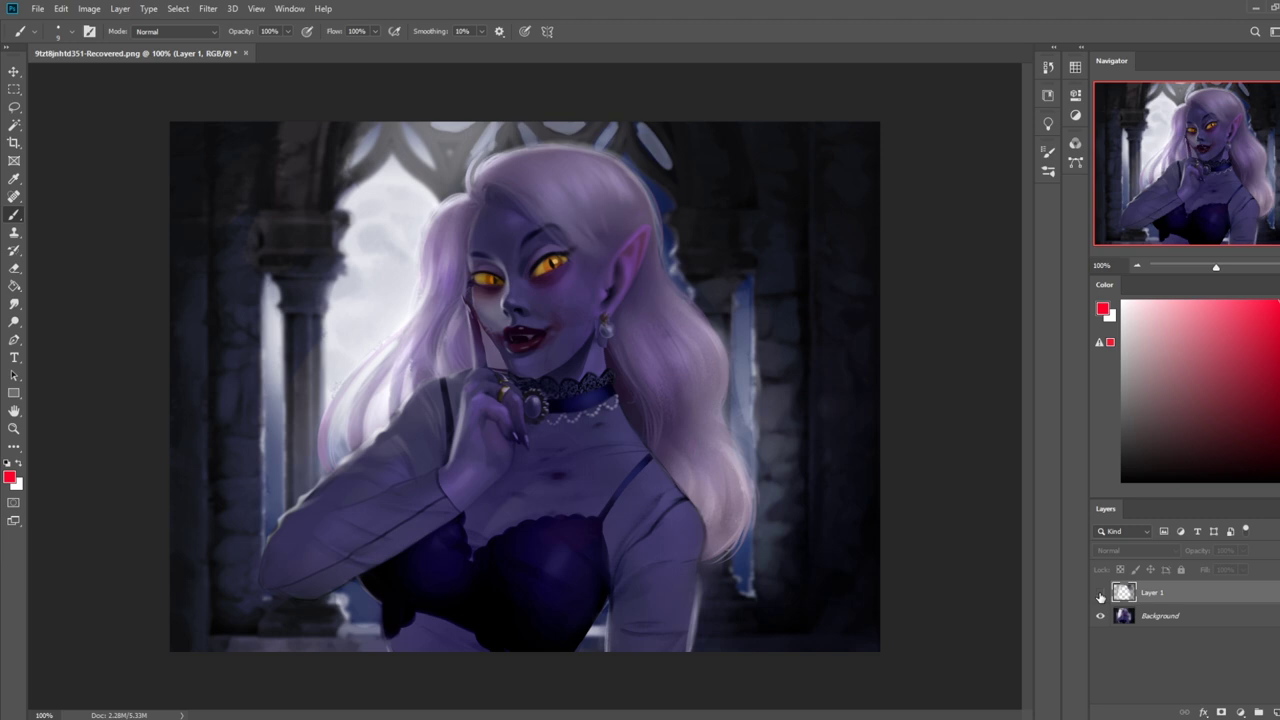
pyautogui.click(1100, 594)
pyautogui.click(1100, 594)
pyautogui.click(1100, 594)
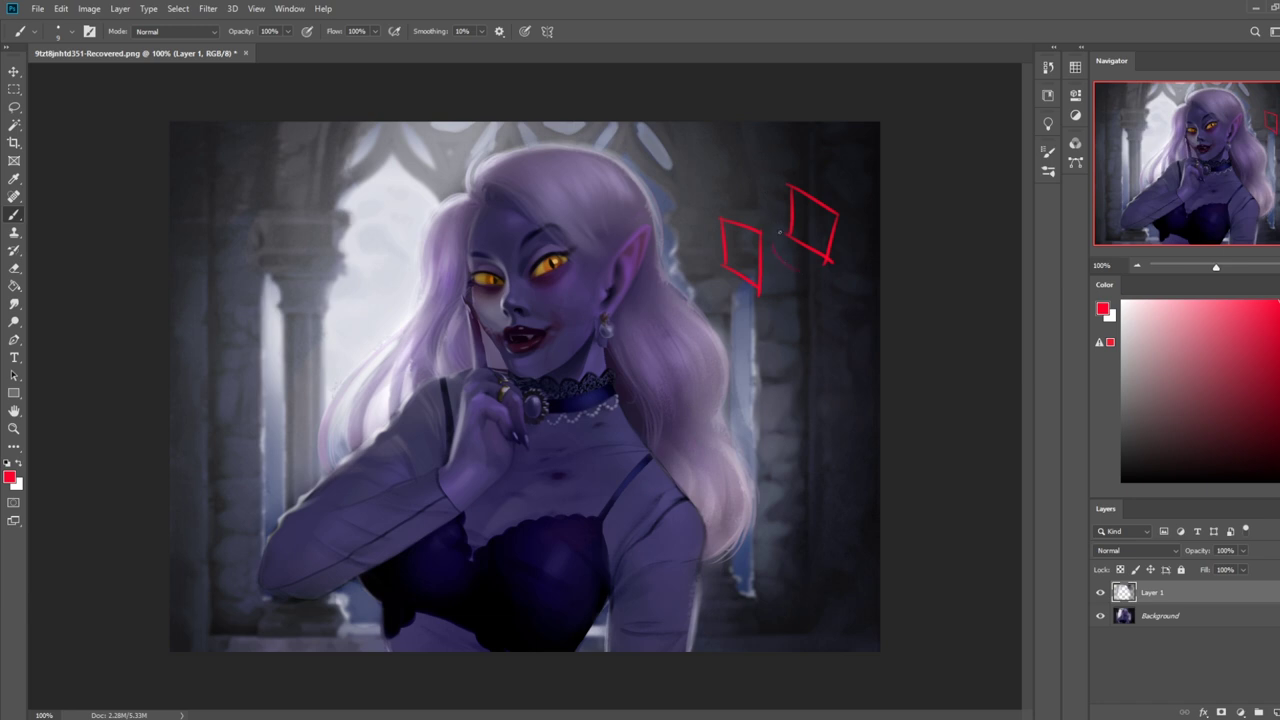
# - Scribble red loops around and between the two sketched planes to show the air between them, and undo the scribbles
pyautogui.moveTo(788, 273); pyautogui.dragTo(837, 299)
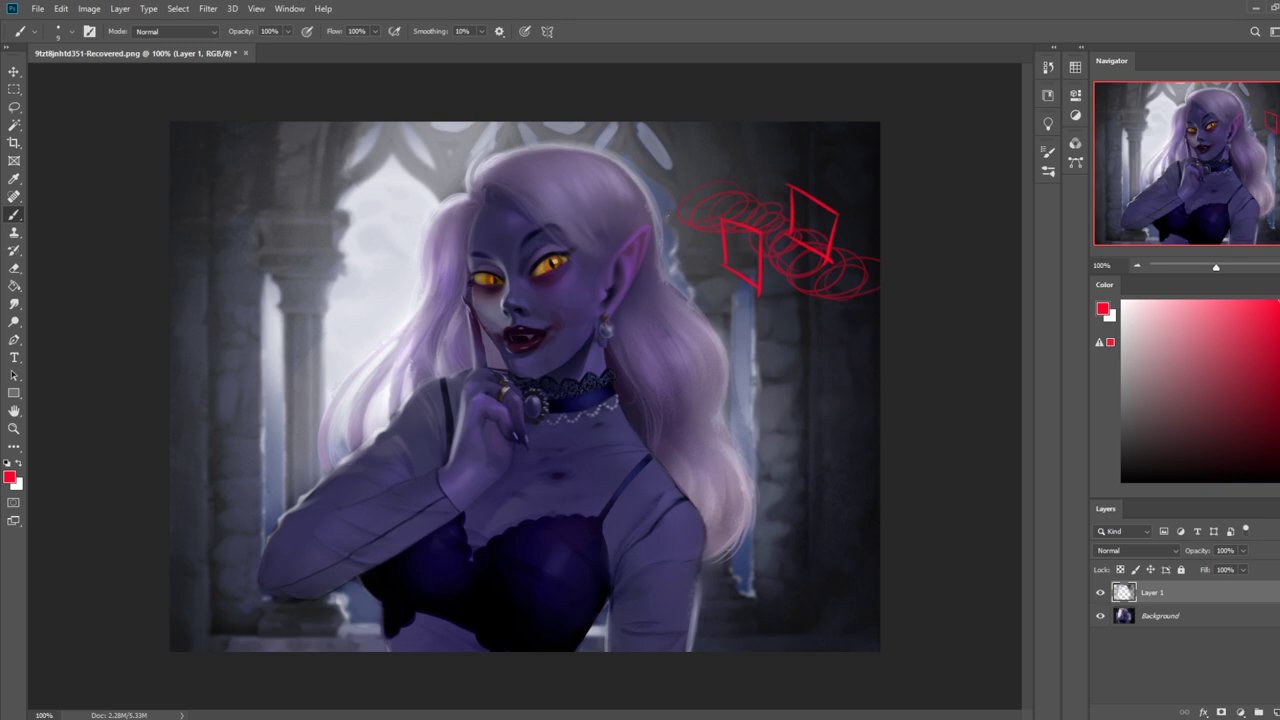
pyautogui.moveTo(835, 278); pyautogui.dragTo(872, 272)
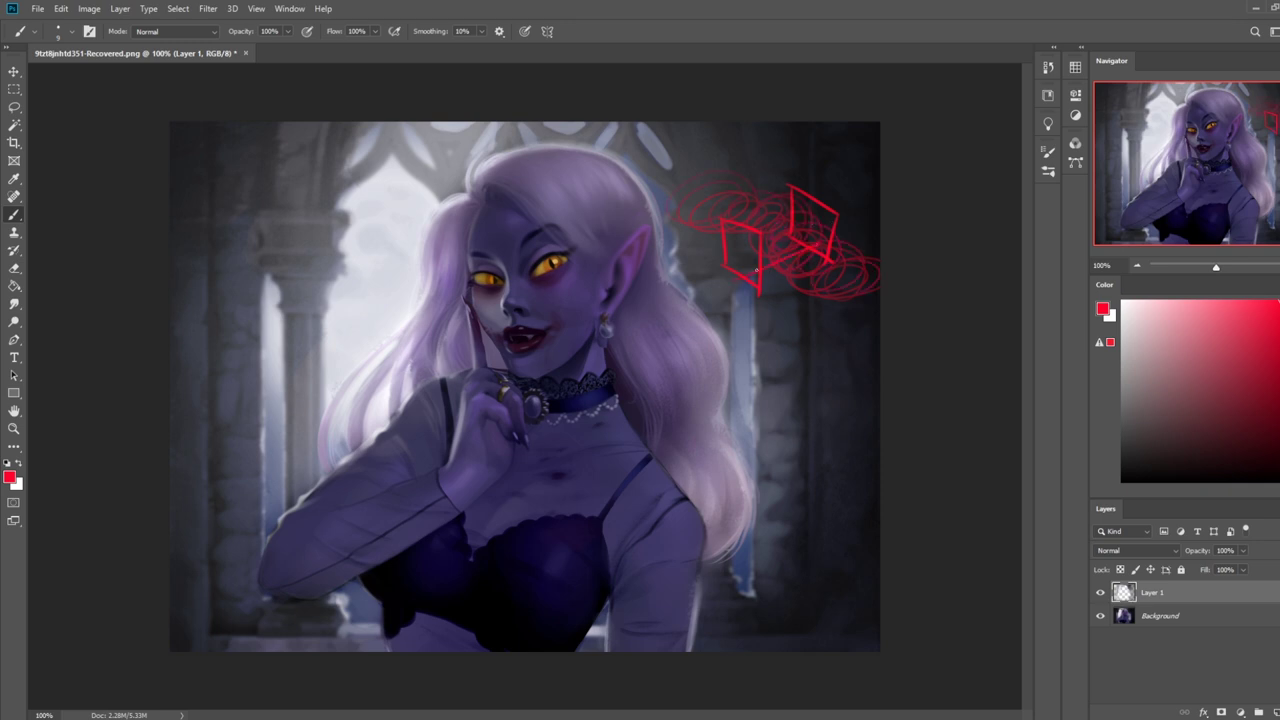
pyautogui.moveTo(824, 150); pyautogui.dragTo(833, 147)
pyautogui.hotkey('ctrl', 'z')
pyautogui.hotkey('ctrl', 'z')
pyautogui.hotkey('ctrl', 'z')
pyautogui.hotkey('ctrl', 'z')
pyautogui.hotkey('ctrl', 'z')
pyautogui.hotkey('ctrl', 'z')
pyautogui.hotkey('ctrl', 'z')
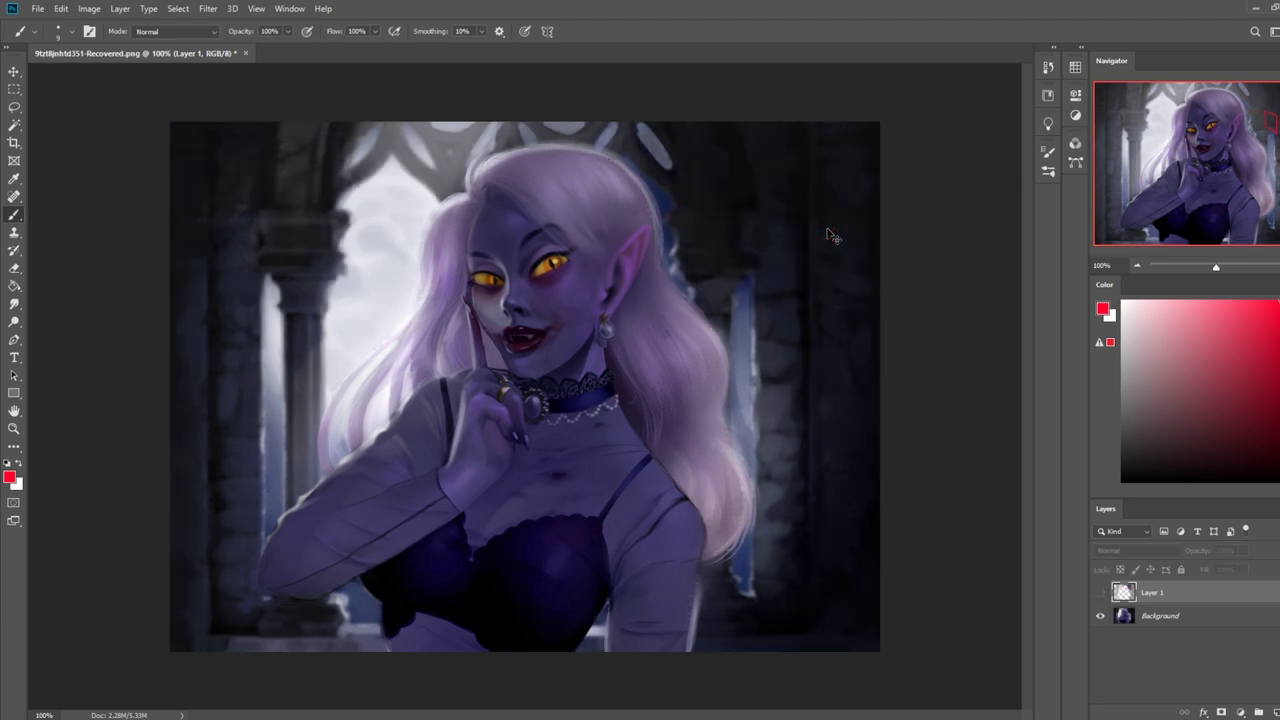
# - Undo the red planes and compare the zoomed-out portrait with and without the haze layer
pyautogui.hotkey('ctrl', '-')
pyautogui.hotkey('ctrl', '-')
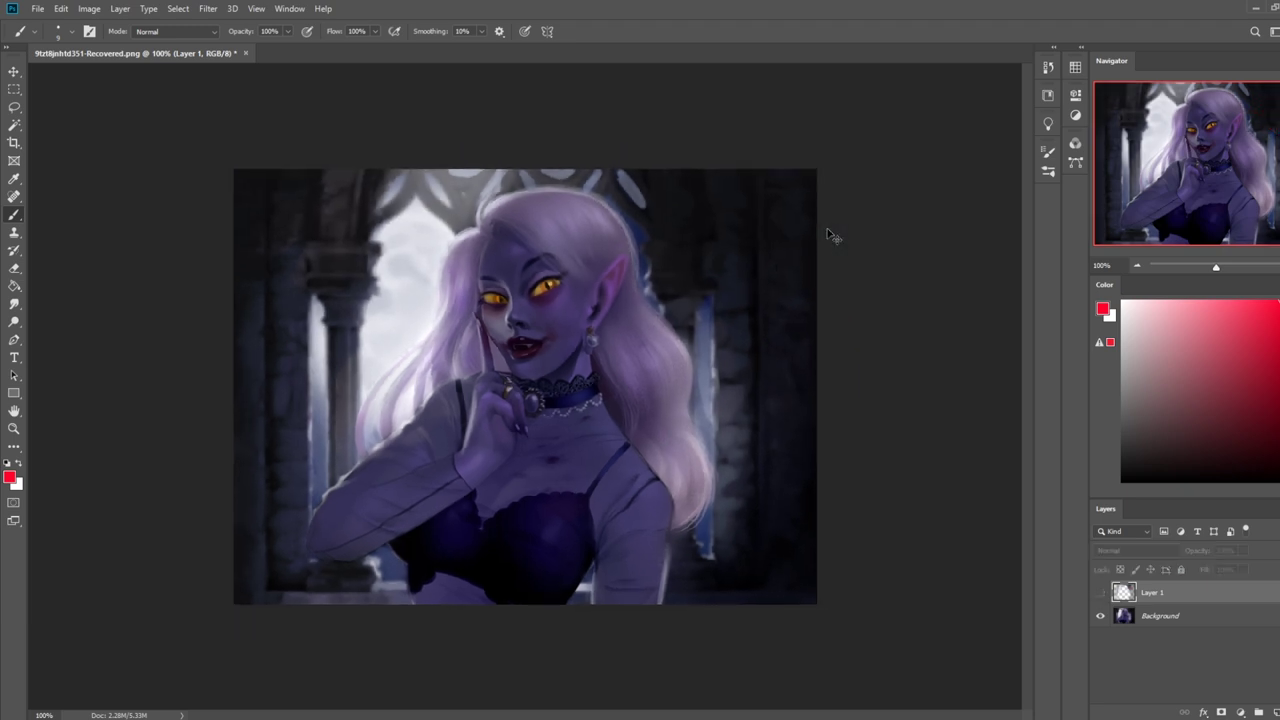
pyautogui.click(1100, 594)
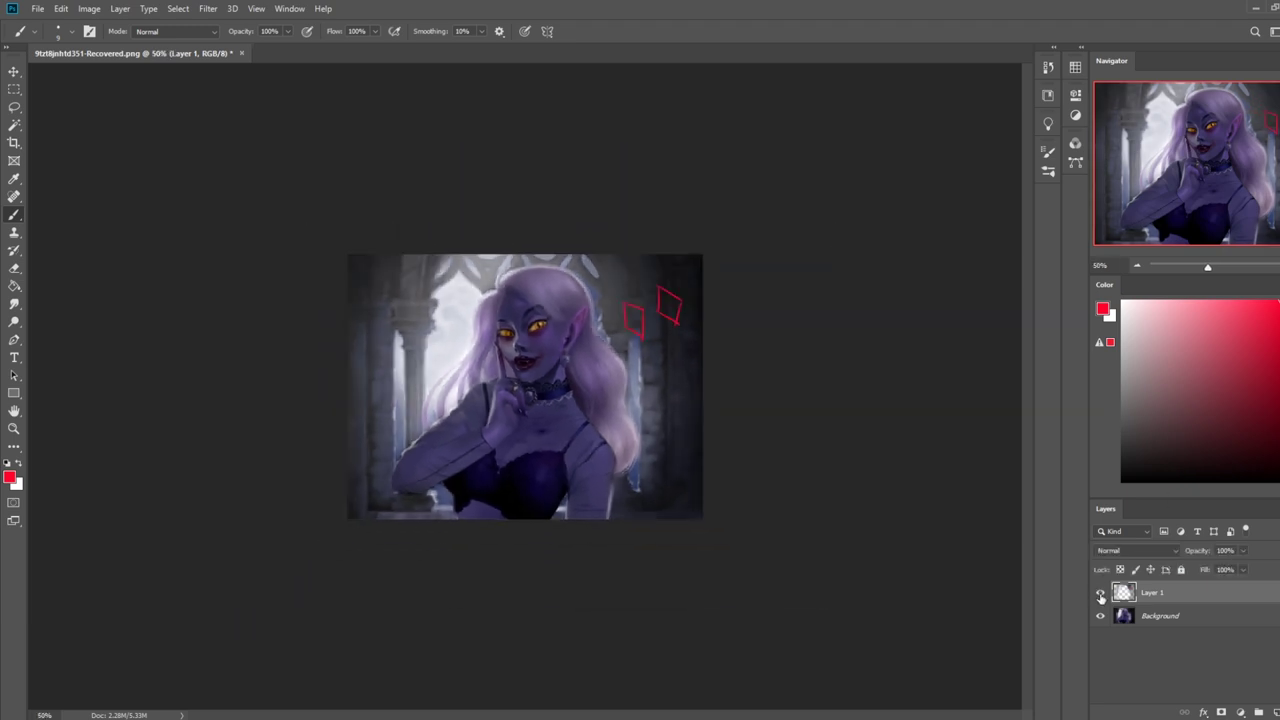
pyautogui.click(1100, 593)
pyautogui.click(1100, 593)
pyautogui.hotkey('ctrl', 'z')
pyautogui.click(1100, 594)
pyautogui.click(1100, 594)
# - Add a new layer above the haze layer, set its blend mode to Darken and choose the 500 px soft brush
pyautogui.click(1176, 621)
pyautogui.click(1175, 598)
pyautogui.click(1277, 713)
pyautogui.rightClick(611, 410)
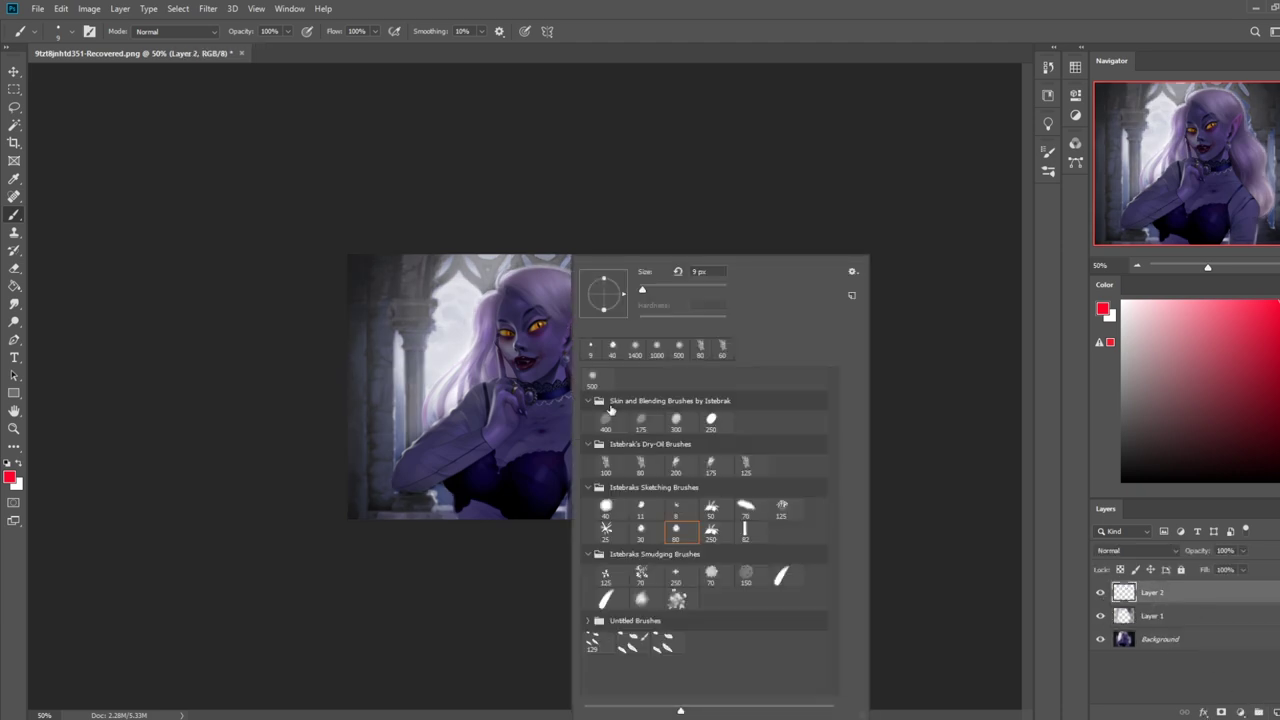
pyautogui.doubleClick(594, 378)
pyautogui.click(1120, 550)
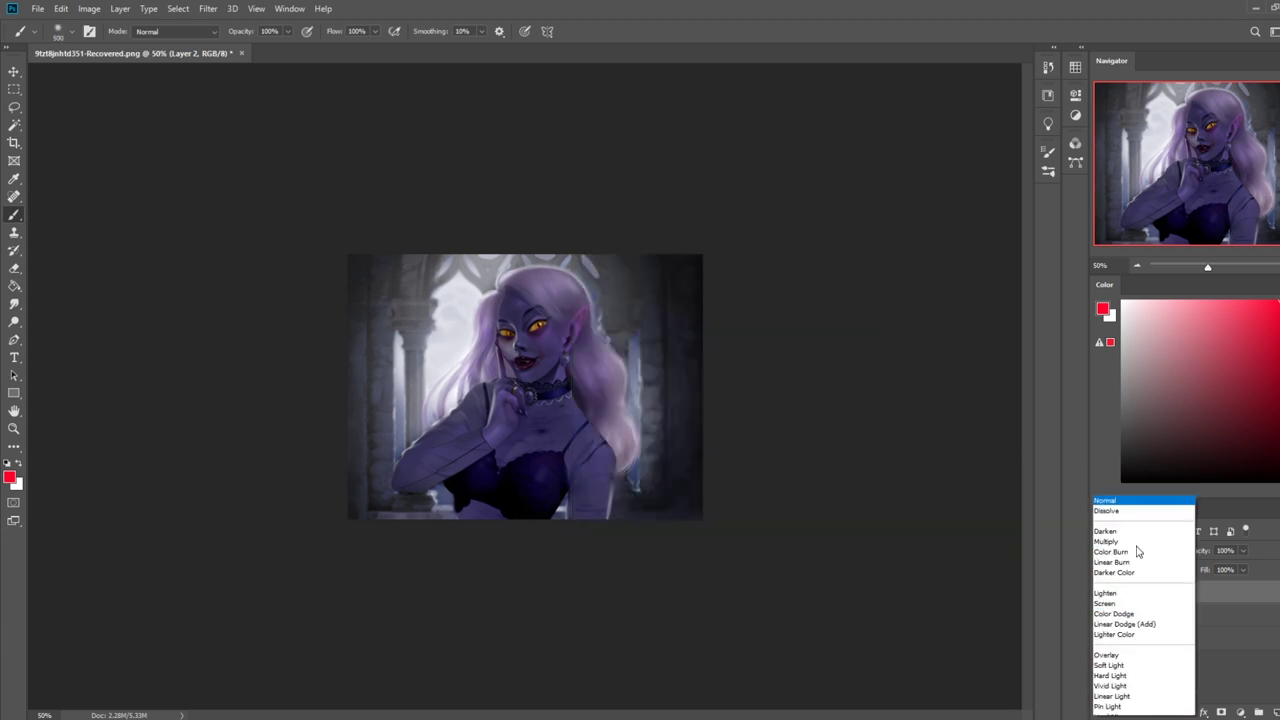
pyautogui.click(1106, 420)
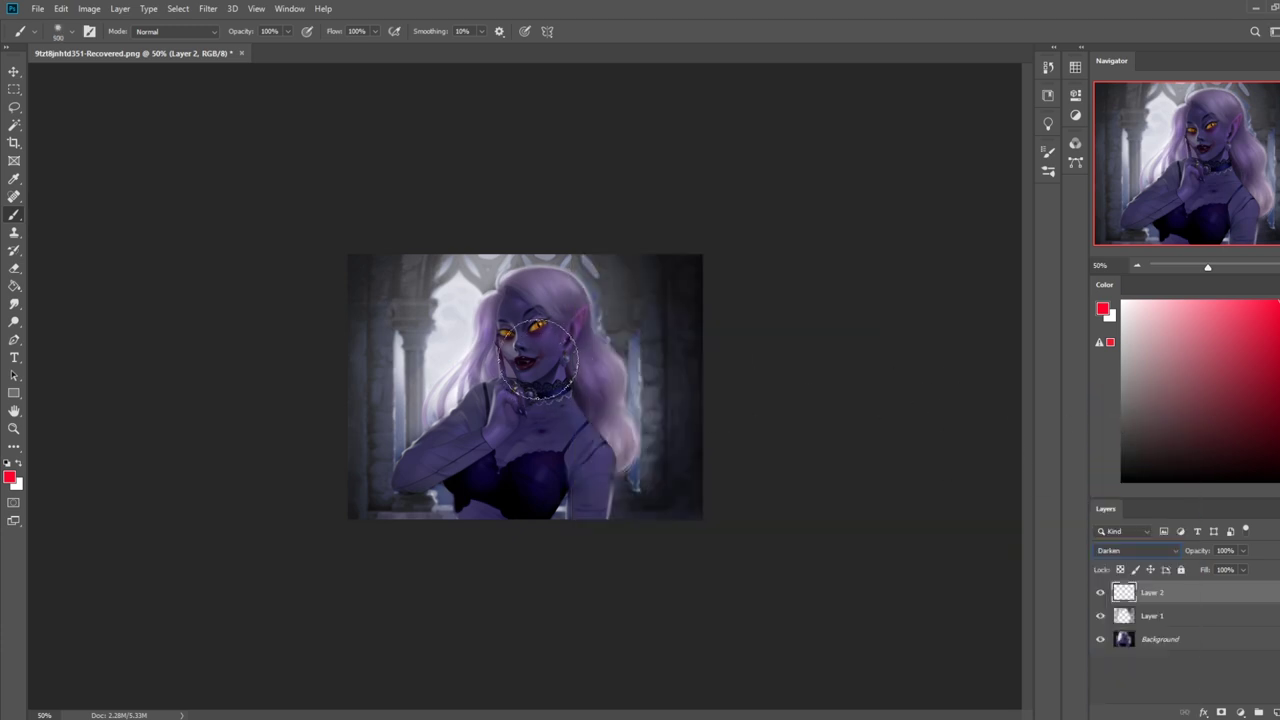
# - Darken the figure's face and upper body with the dress's sampled navy, using a 1000 px brush at 31% opacity
pyautogui.keyDown('alt'); pyautogui.click(564, 453); pyautogui.keyUp('alt')
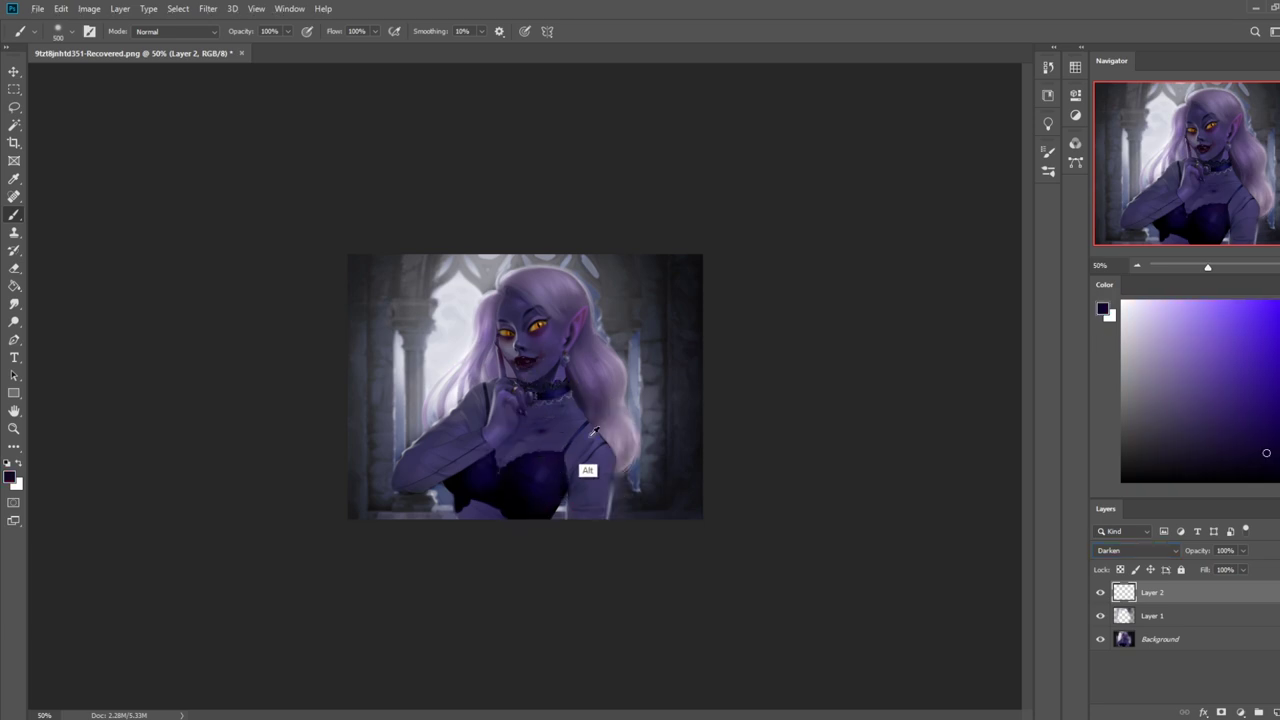
pyautogui.press(']')
pyautogui.press(']')
pyautogui.press(']')
pyautogui.press(']')
pyautogui.press(']')
pyautogui.press(']')
pyautogui.press(']')
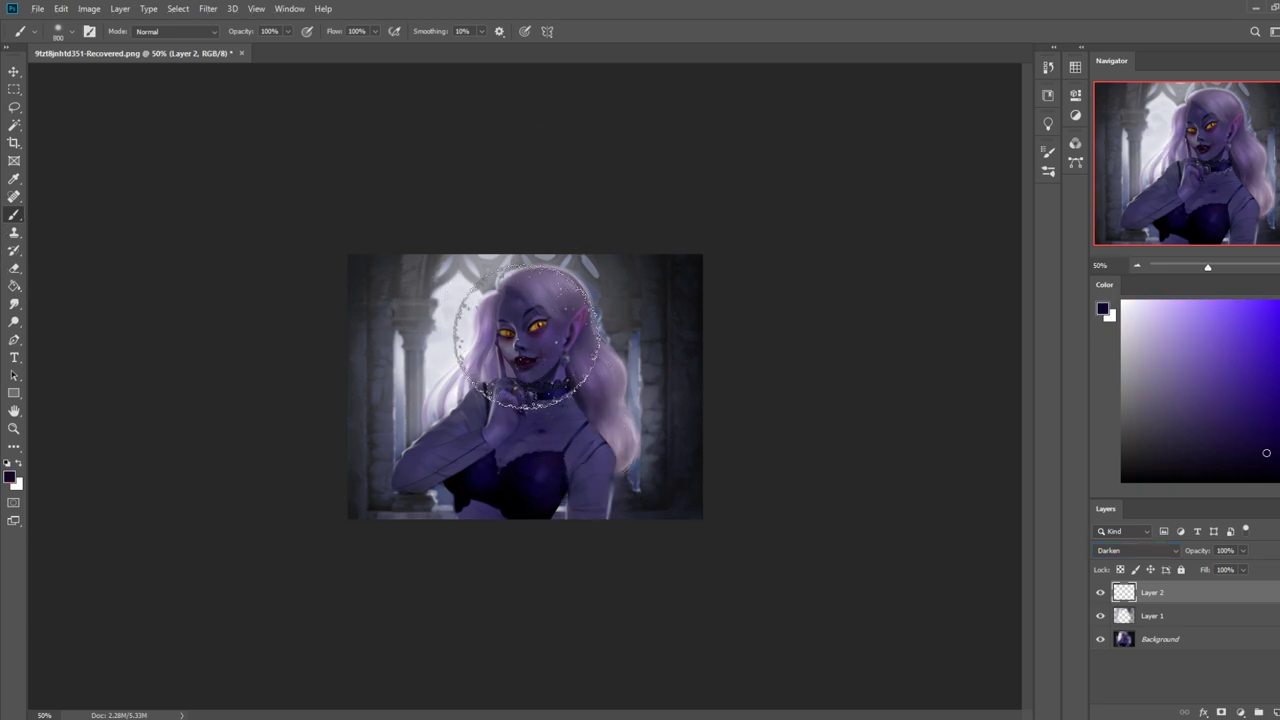
pyautogui.press('[')
pyautogui.press('[')
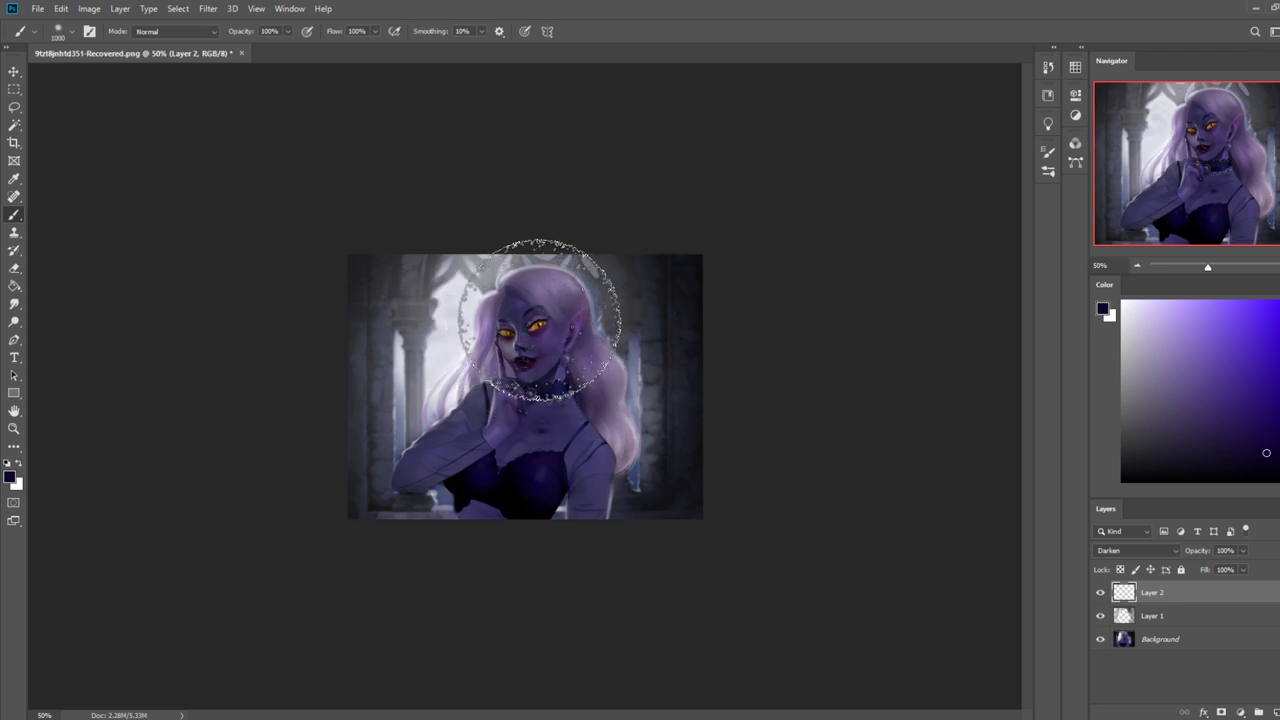
pyautogui.hotkey('ctrl', 'z')
pyautogui.click(287, 31)
pyautogui.click(245, 46)
pyautogui.click(512, 351)
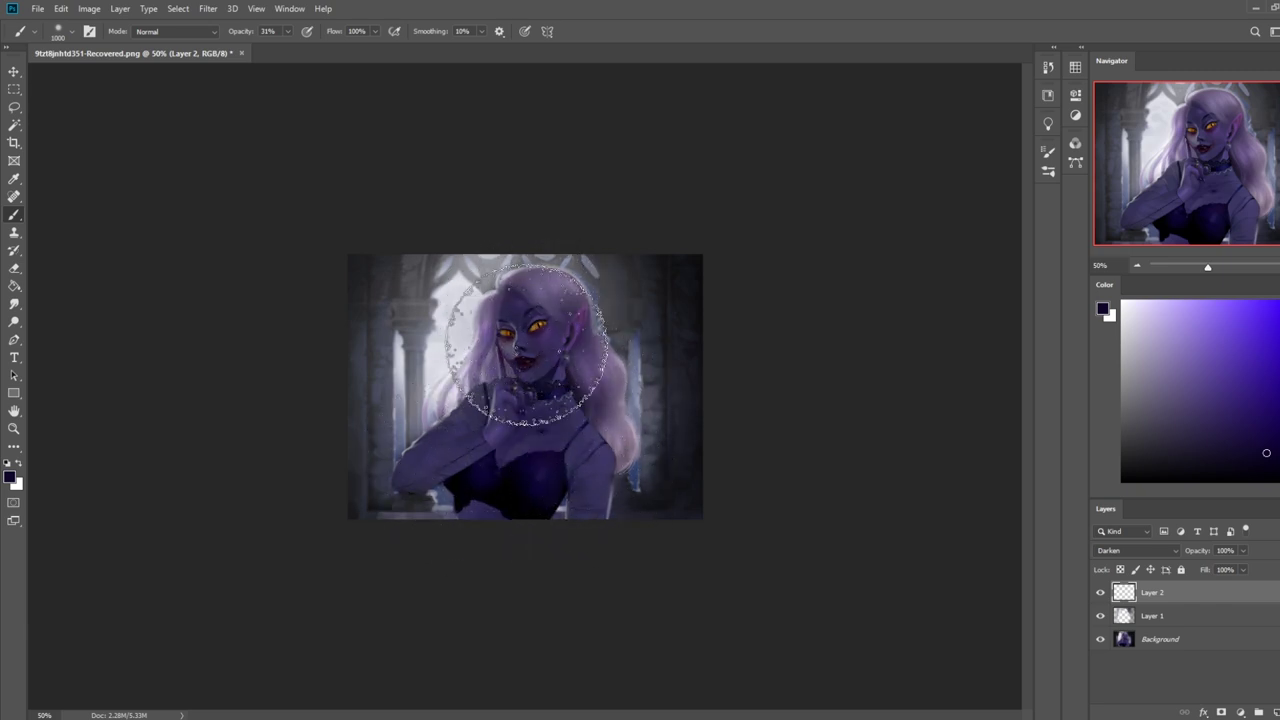
# - Compare the portrait with the Darken layer hidden and shown
pyautogui.click(1101, 593)
pyautogui.click(1101, 593)
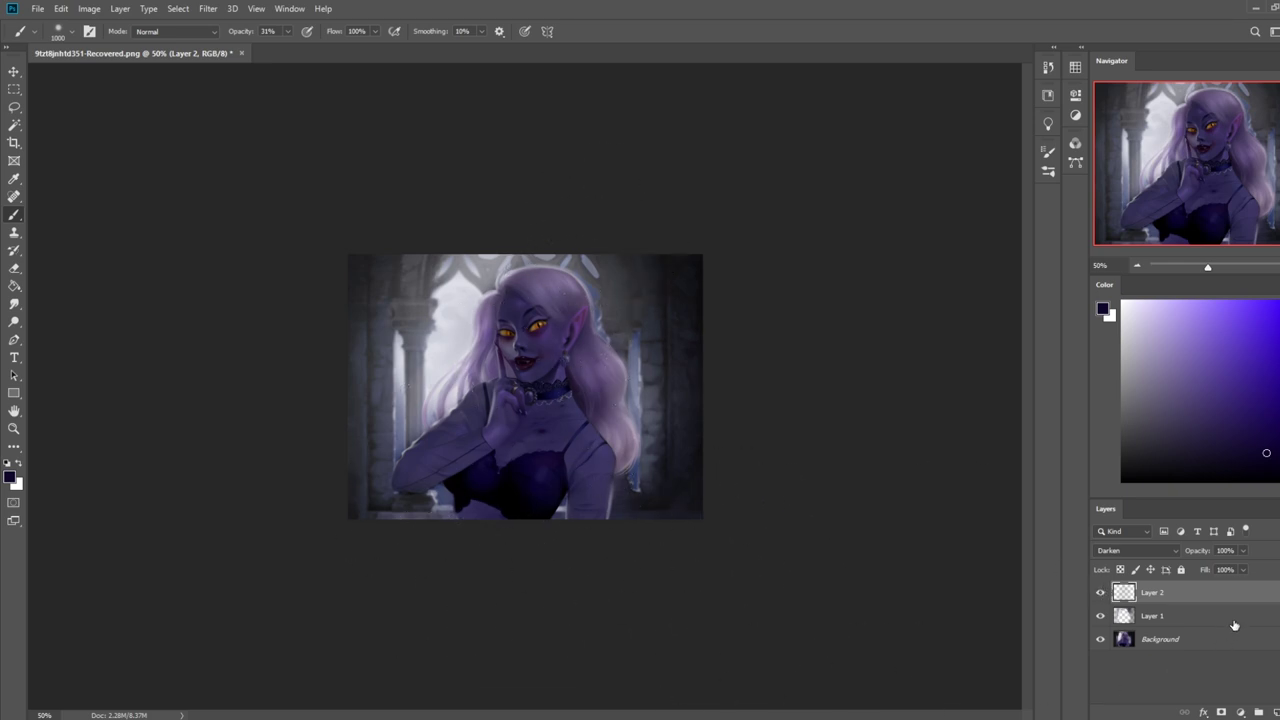
pyautogui.click(1100, 594)
pyautogui.click(1100, 594)
pyautogui.click(1100, 594)
pyautogui.click(1100, 594)
# - Erase the darkening from the bright window areas beside the hair and elbow with an 80 px dry-oil eraser at 100% opacity
pyautogui.press('e')
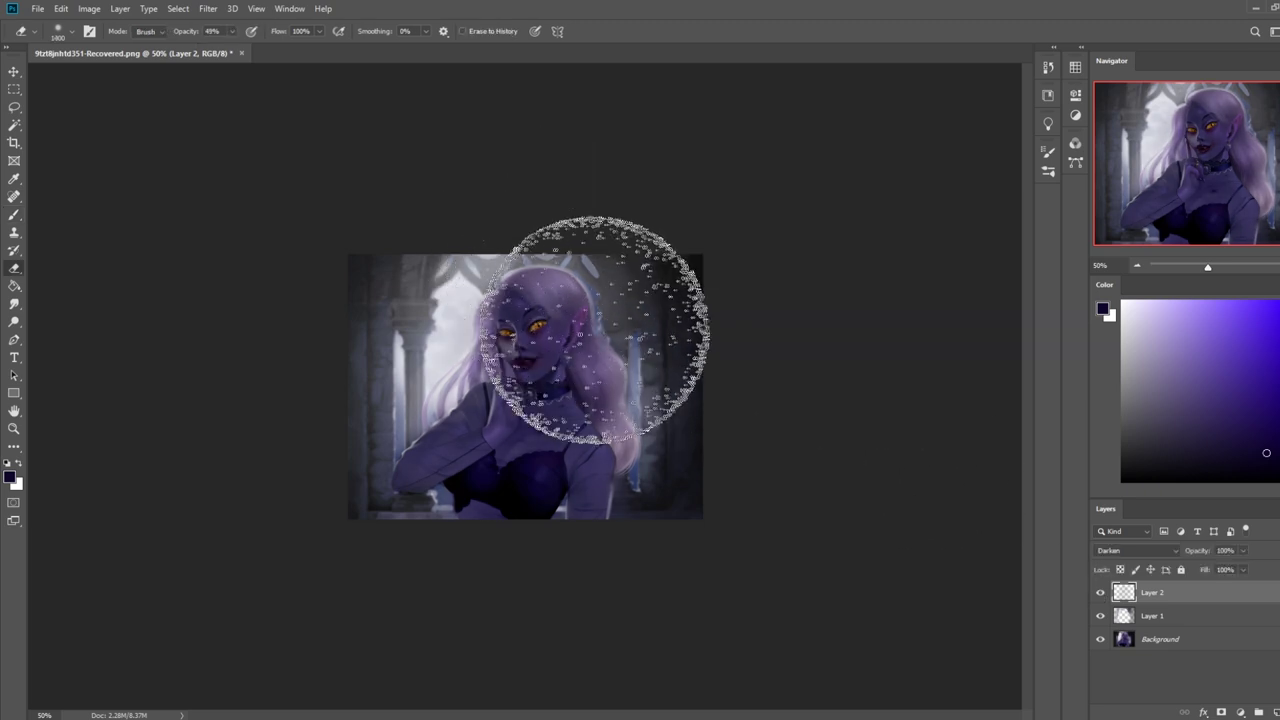
pyautogui.rightClick(602, 330)
pyautogui.doubleClick(670, 459)
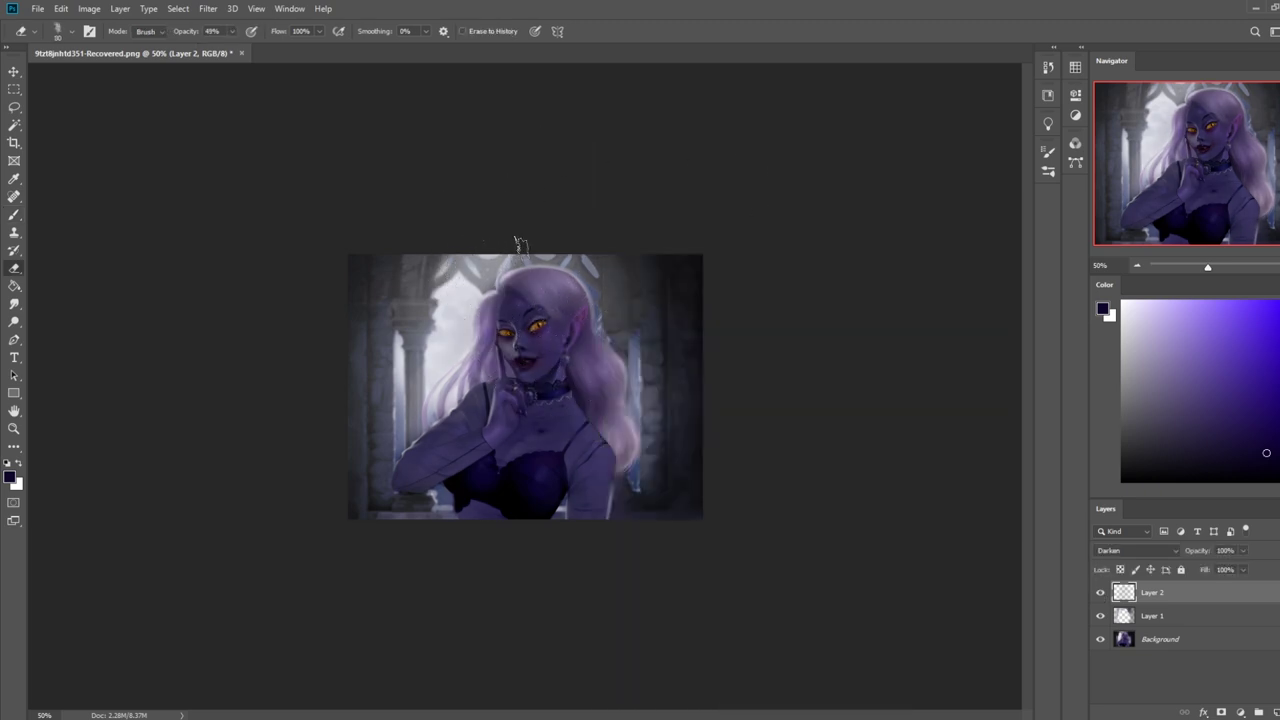
pyautogui.click(232, 31)
pyautogui.moveTo(236, 47); pyautogui.dragTo(294, 57)
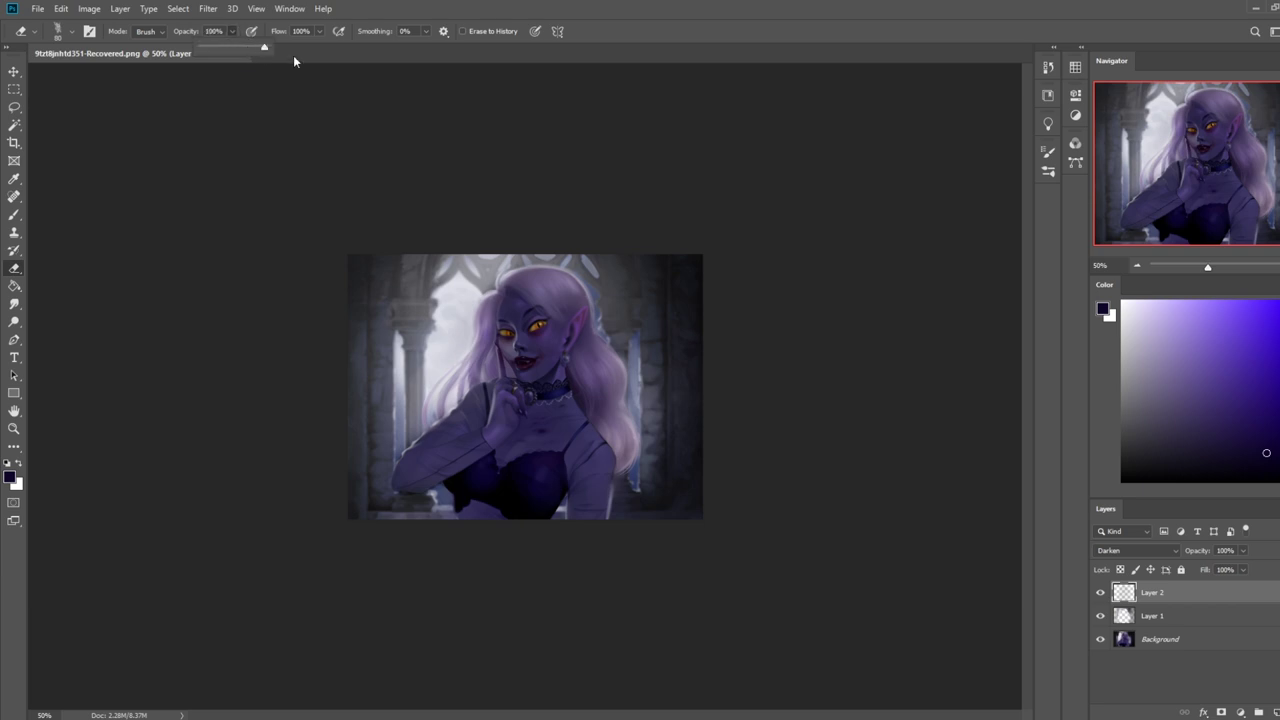
pyautogui.click(1100, 593)
pyautogui.click(1100, 593)
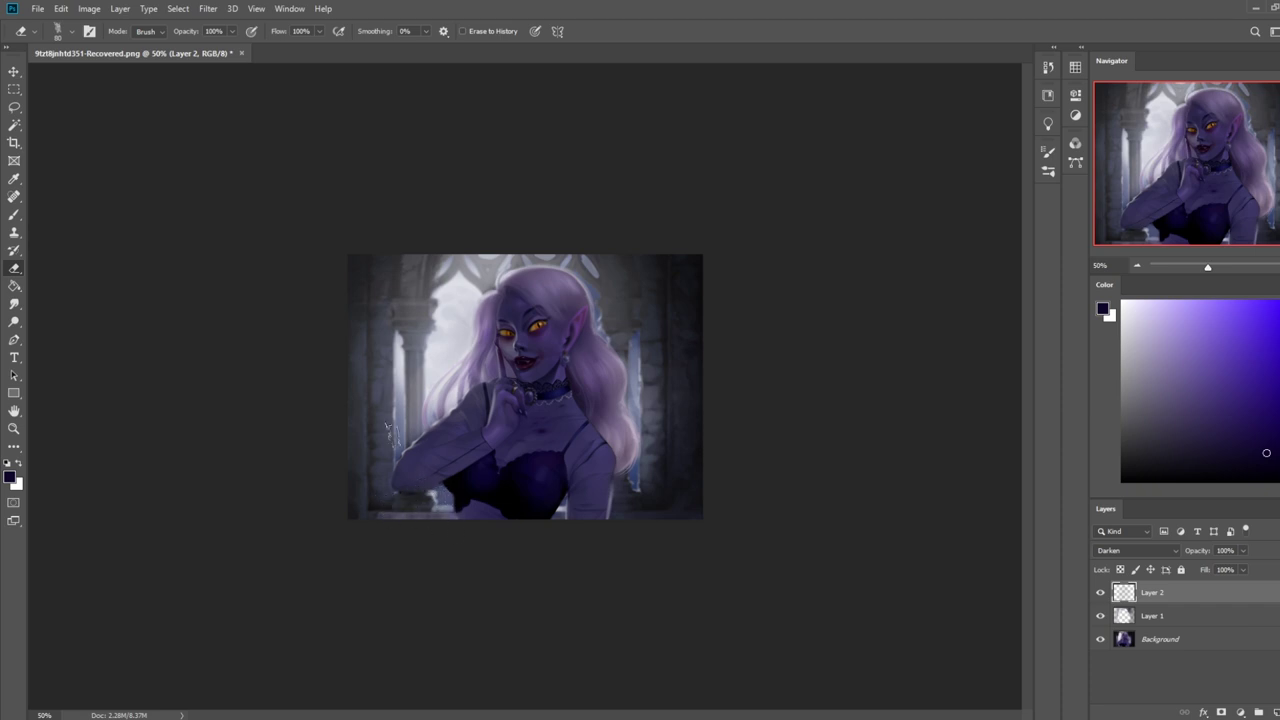
pyautogui.moveTo(440, 406); pyautogui.dragTo(430, 389)
pyautogui.moveTo(398, 444)
pyautogui.mouseDown()
pyautogui.moveTo(484, 352)
pyautogui.moveTo(446, 367)
pyautogui.moveTo(478, 344)
pyautogui.moveTo(470, 332)
pyautogui.moveTo(398, 380)
pyautogui.mouseUp()
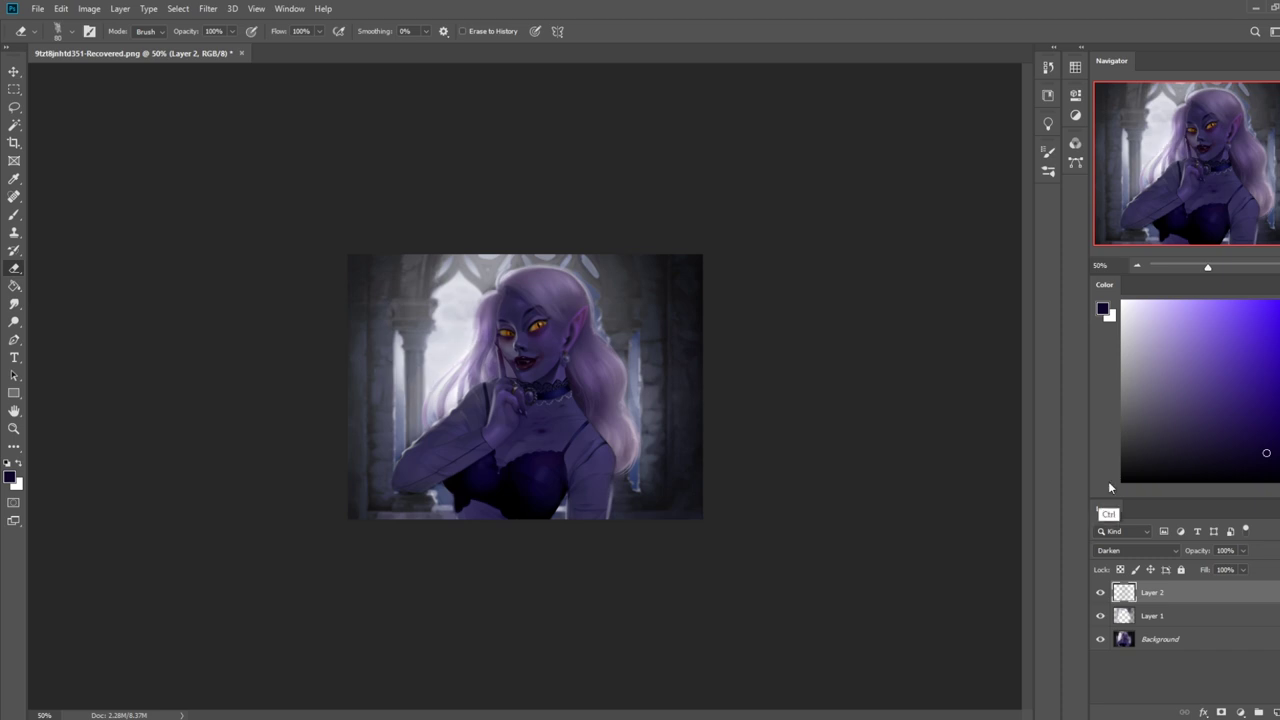
pyautogui.click(1100, 594)
pyautogui.click(1100, 594)
pyautogui.moveTo(469, 337); pyautogui.dragTo(476, 326)
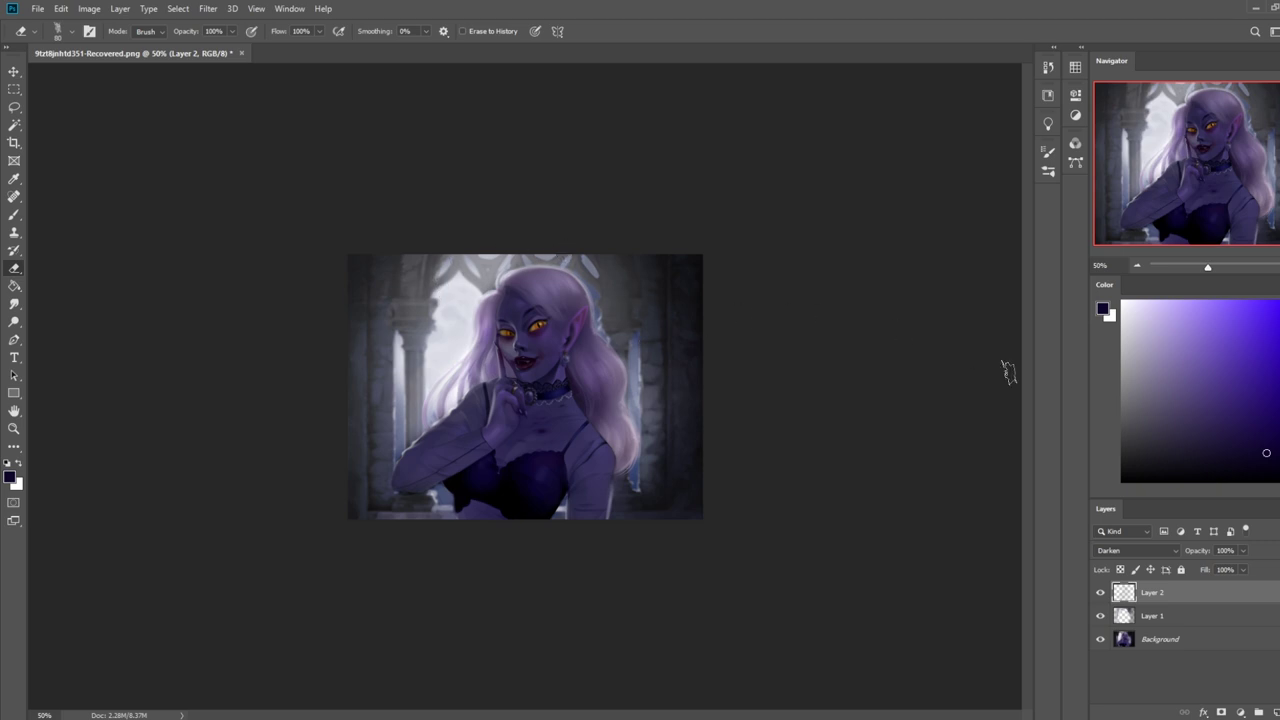
# - Check the effect of Layer 2 on the portrait and switch the eraser to the 500 px soft brush
pyautogui.click(1101, 594)
pyautogui.click(1102, 594)
pyautogui.rightClick(556, 327)
pyautogui.click(584, 381)
pyautogui.click(836, 181)
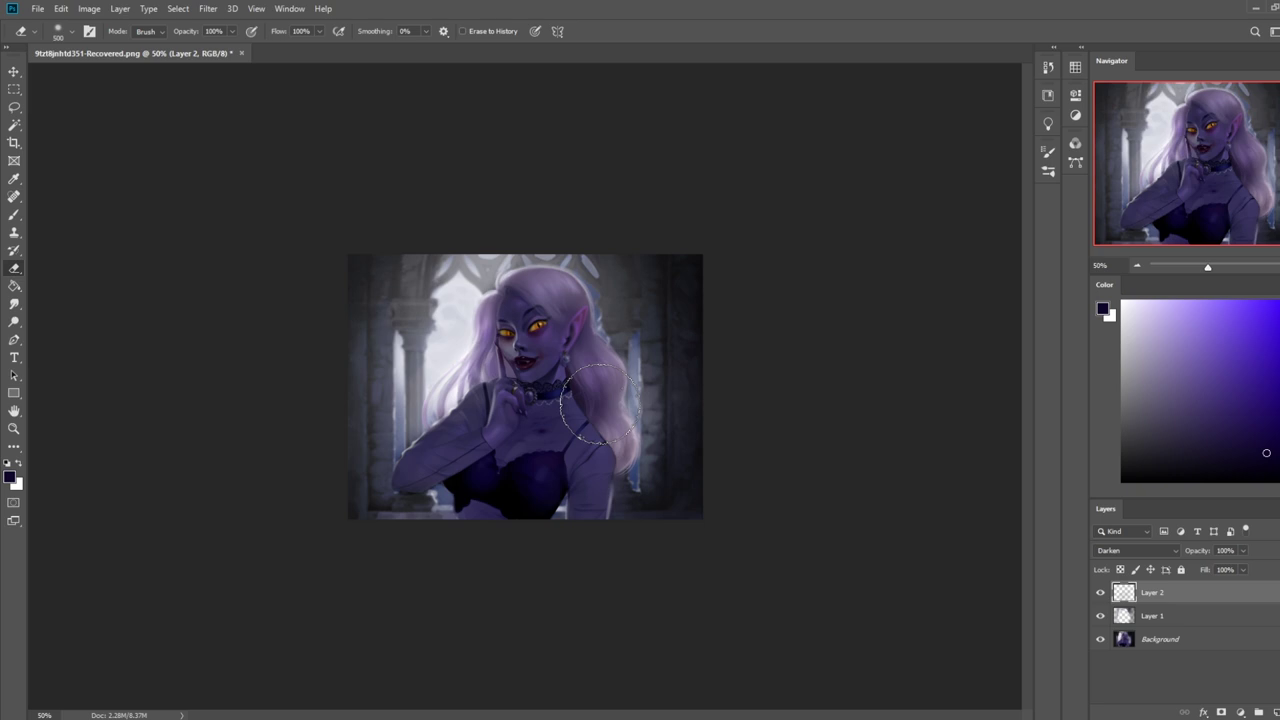
# - Compare the portrait with Layer 2 and Layer 1 each hidden and shown
pyautogui.click(1100, 593)
pyautogui.click(1100, 593)
pyautogui.click(1100, 594)
pyautogui.click(1100, 594)
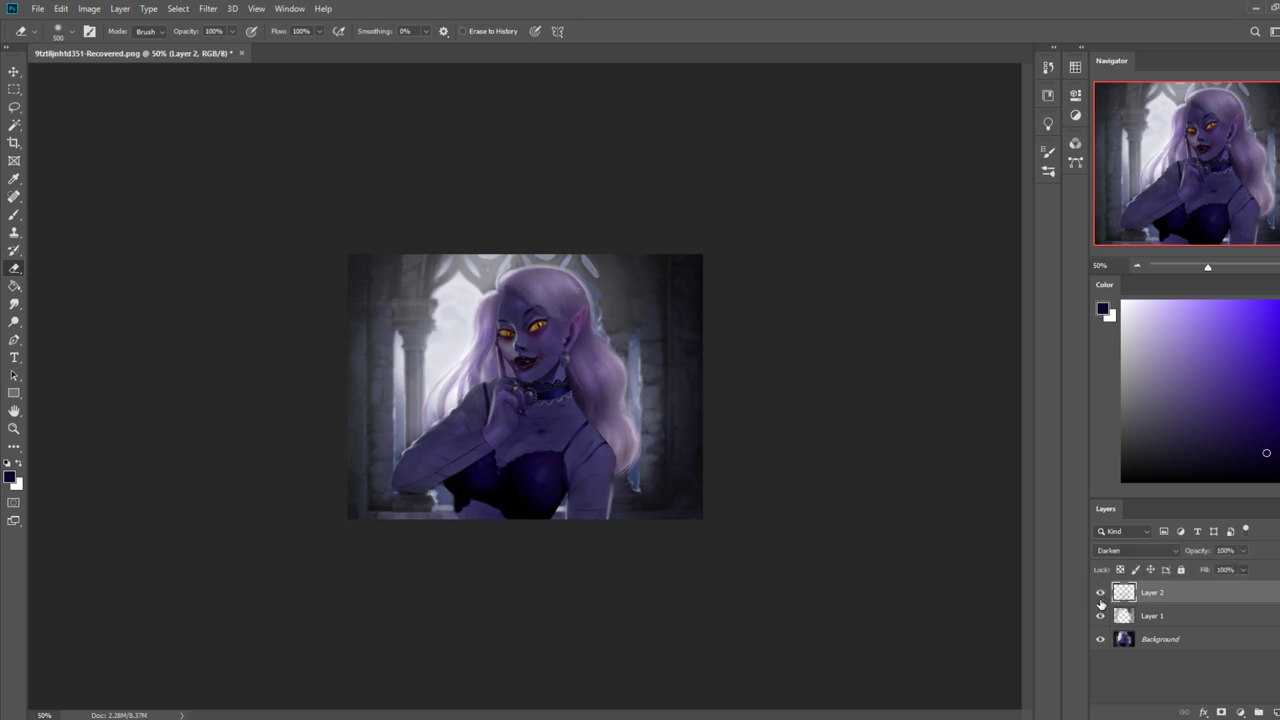
pyautogui.click(1100, 593)
pyautogui.click(1100, 593)
pyautogui.click(1100, 616)
pyautogui.click(1100, 617)
pyautogui.click(1100, 594)
pyautogui.click(1100, 594)
pyautogui.click(1101, 594)
pyautogui.click(1101, 594)
pyautogui.click(1101, 594)
pyautogui.click(1101, 594)
pyautogui.click(1101, 617)
pyautogui.click(1101, 617)
pyautogui.click(1101, 594)
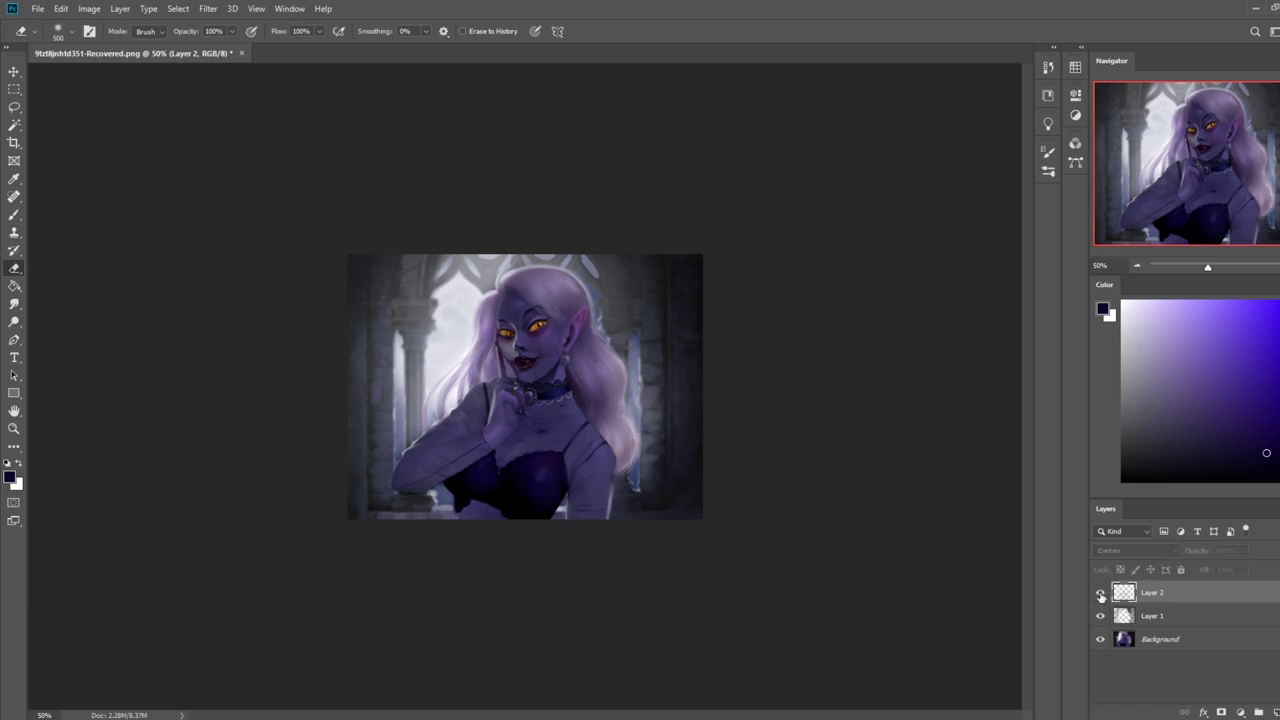
pyautogui.click(1101, 594)
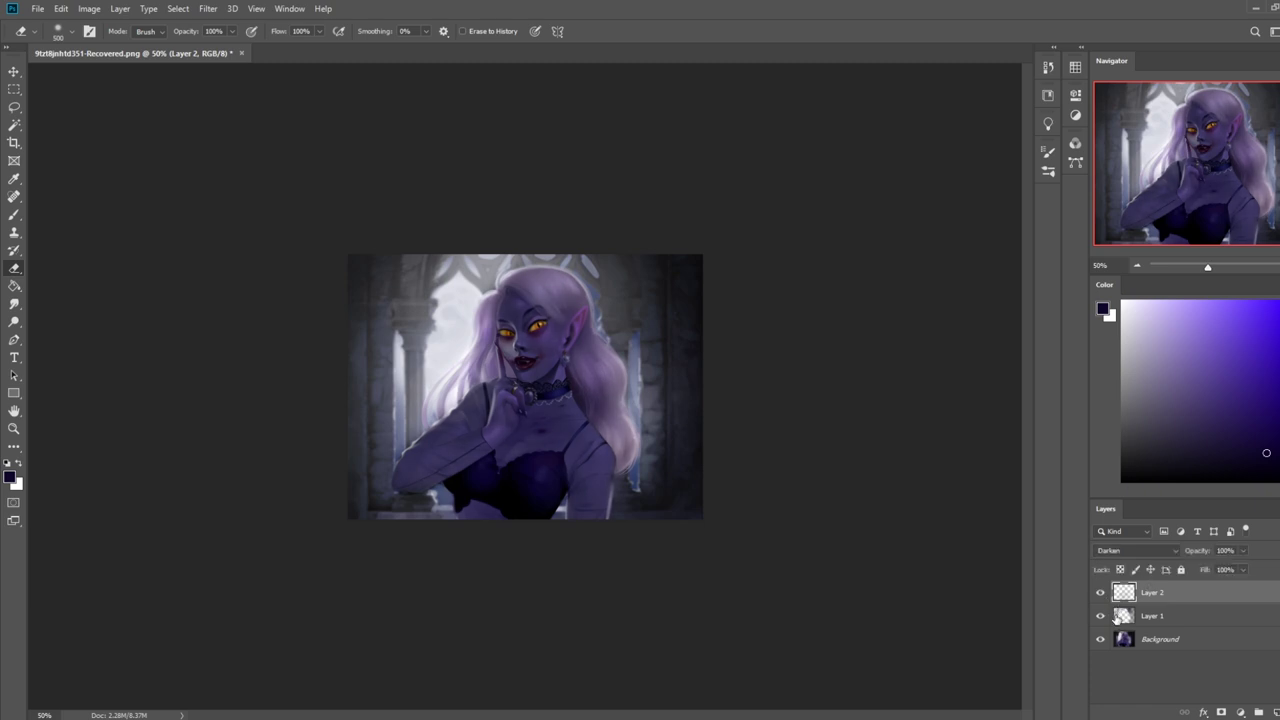
# - Hide Layer 2 and compare the portrait with and without the haze on Layer 1
pyautogui.click(1101, 593)
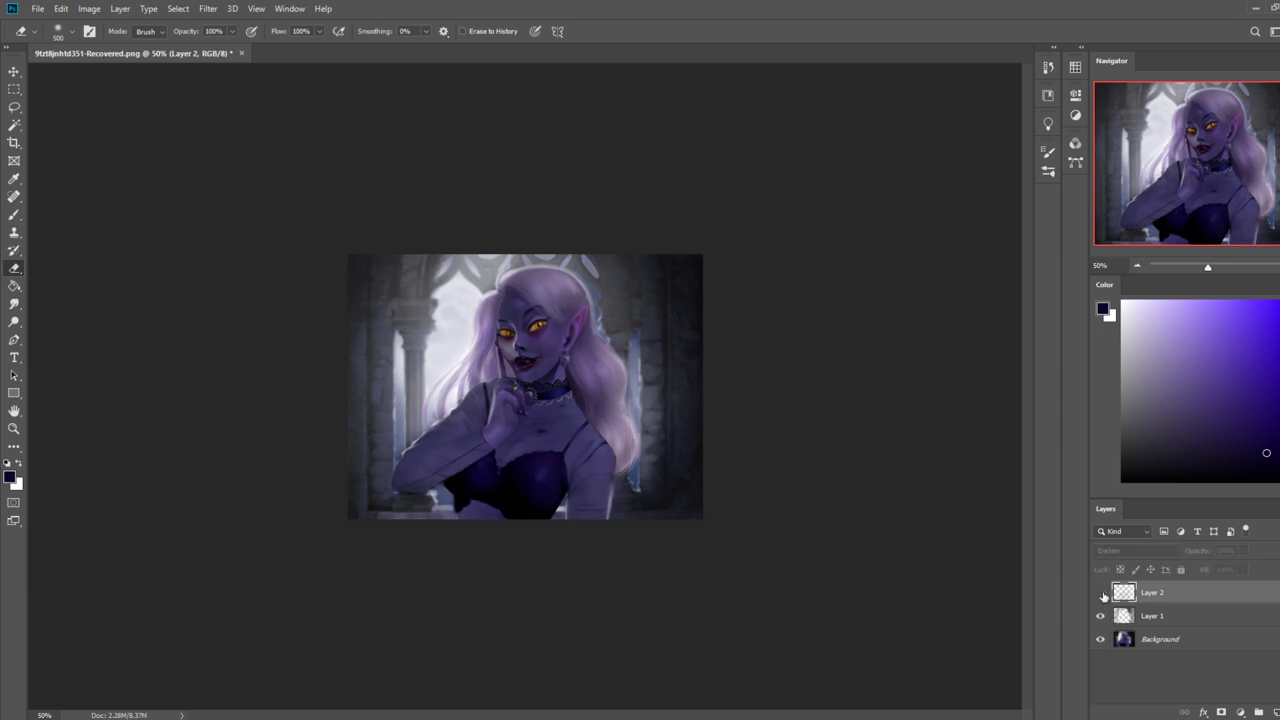
pyautogui.click(1101, 615)
pyautogui.click(1101, 615)
pyautogui.click(1101, 615)
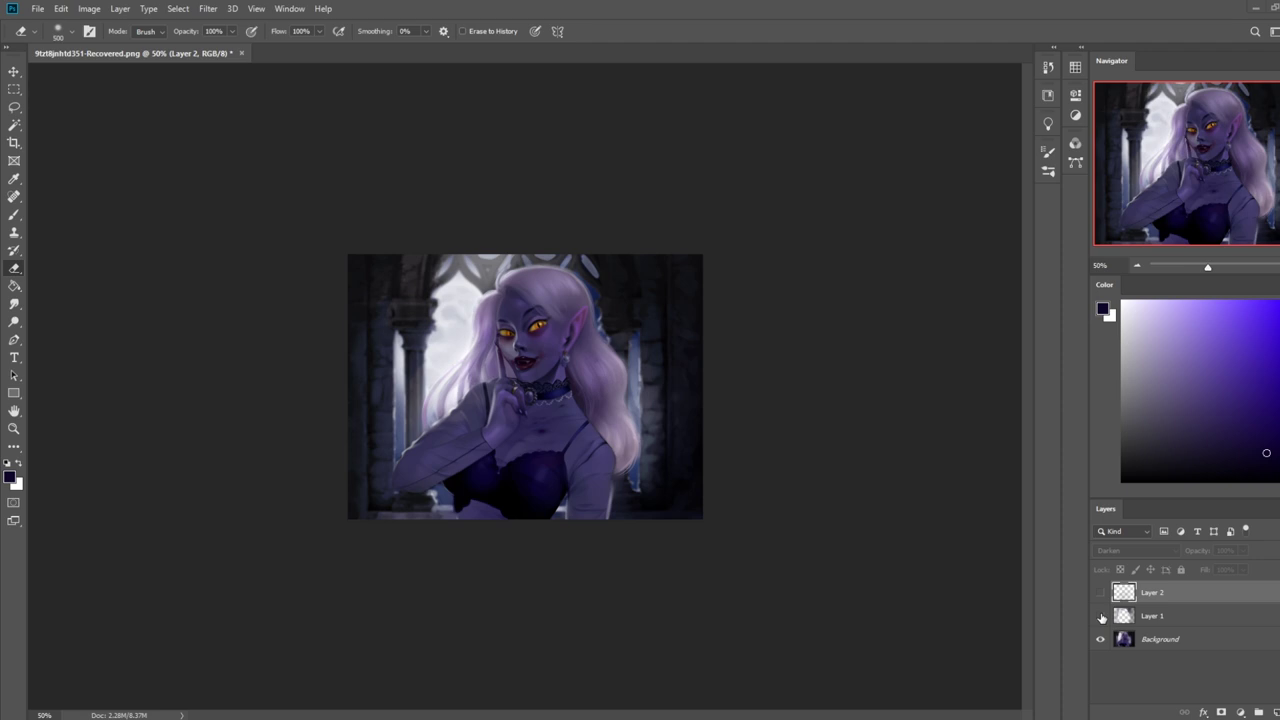
pyautogui.moveTo(1102, 617)
pyautogui.mouseDown()
pyautogui.moveTo(1102, 595)
pyautogui.moveTo(1103, 619)
pyautogui.mouseUp()
pyautogui.click(1103, 616)
pyautogui.click(1103, 616)
pyautogui.click(1103, 616)
pyautogui.click(1102, 617)
pyautogui.click(1102, 617)
pyautogui.click(1101, 617)
pyautogui.click(1101, 617)
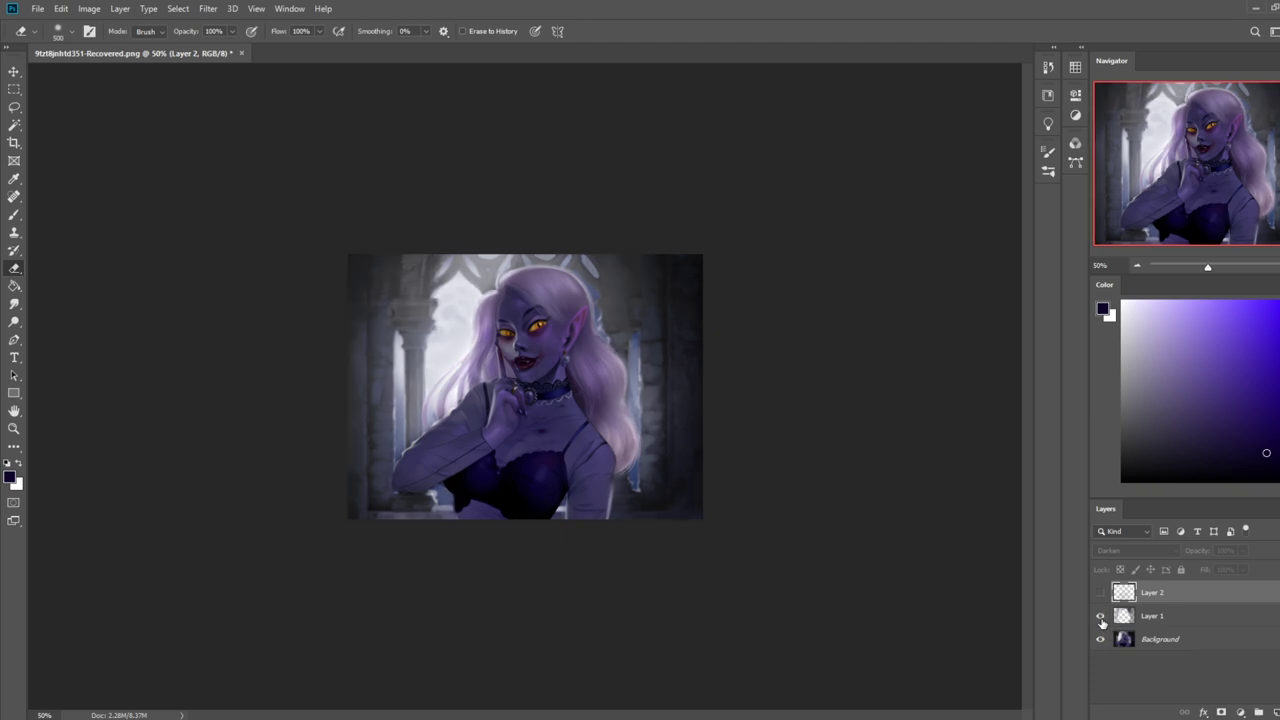
# - Duplicate the haze on Layer 1 and merge the copy down into Layer 1 to strengthen it
pyautogui.click(1155, 617)
pyautogui.hotkey('ctrl', 'j')
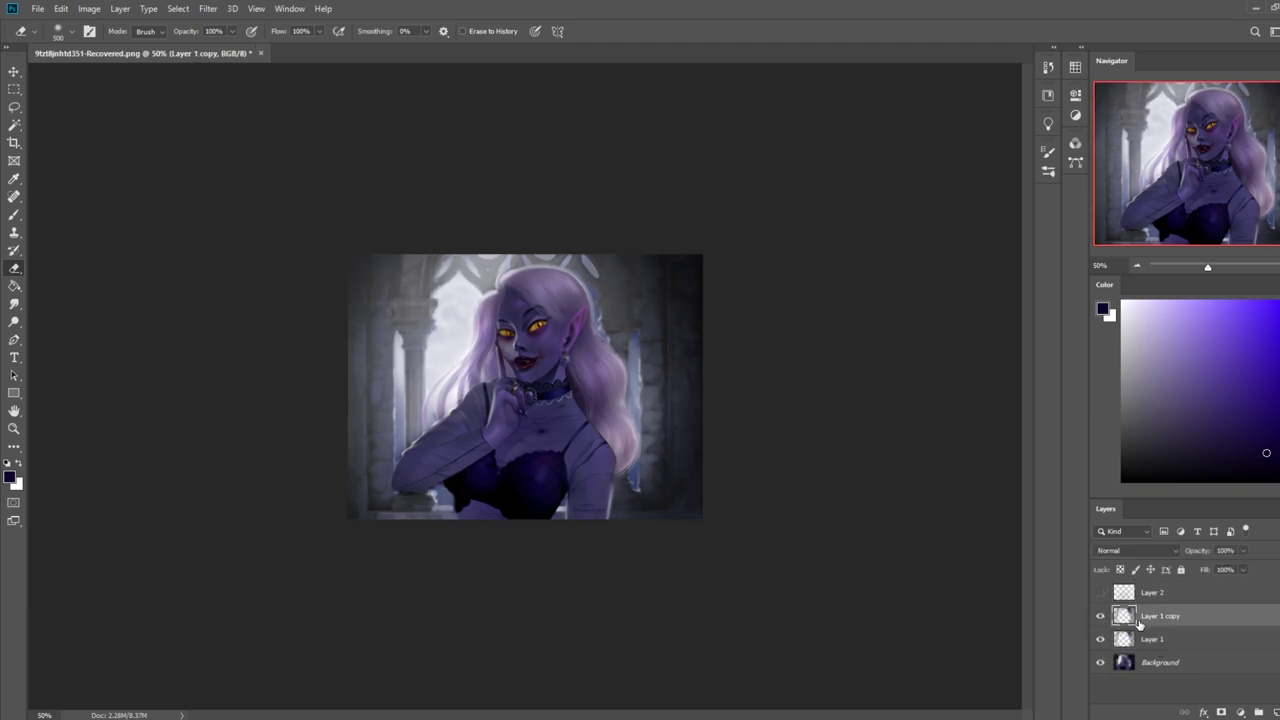
pyautogui.rightClick(1157, 622)
pyautogui.click(1205, 443)
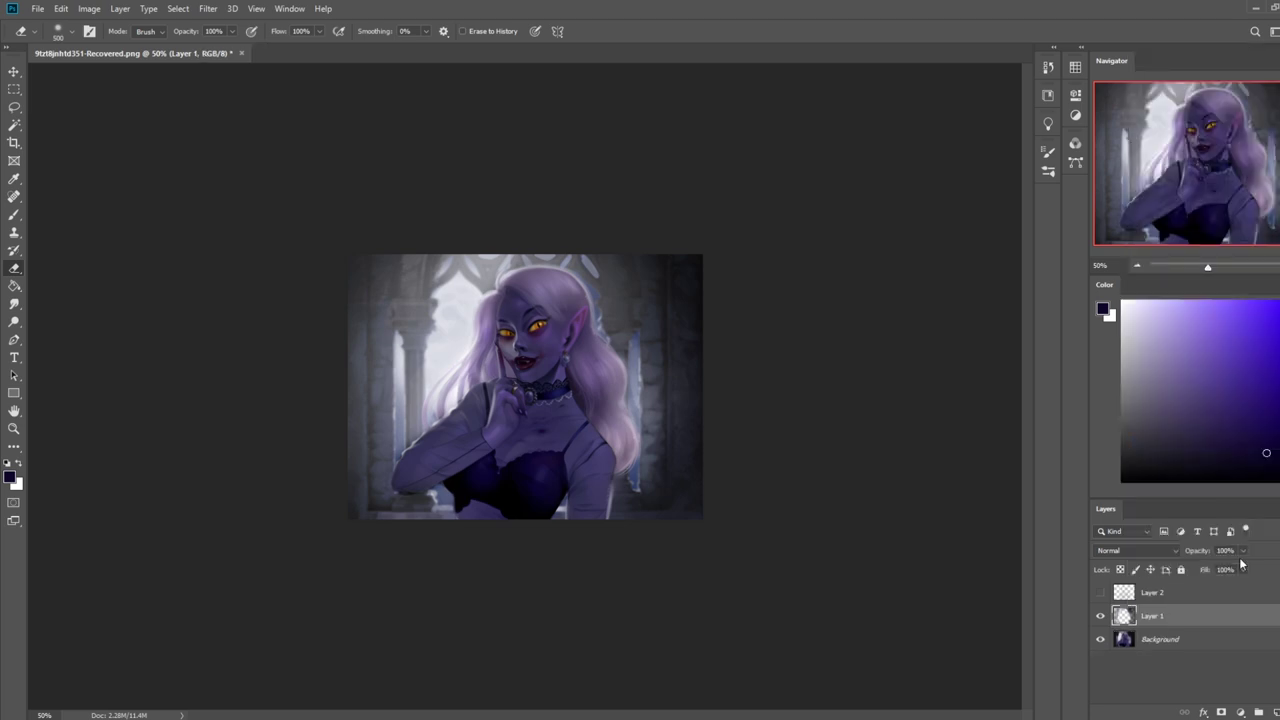
# - Erase the strengthened haze softly from the outer edges of the background with the eraser enlarged to 1100 px
pyautogui.press(']')
pyautogui.press(']')
pyautogui.press(']')
pyautogui.press(']')
pyautogui.press(']')
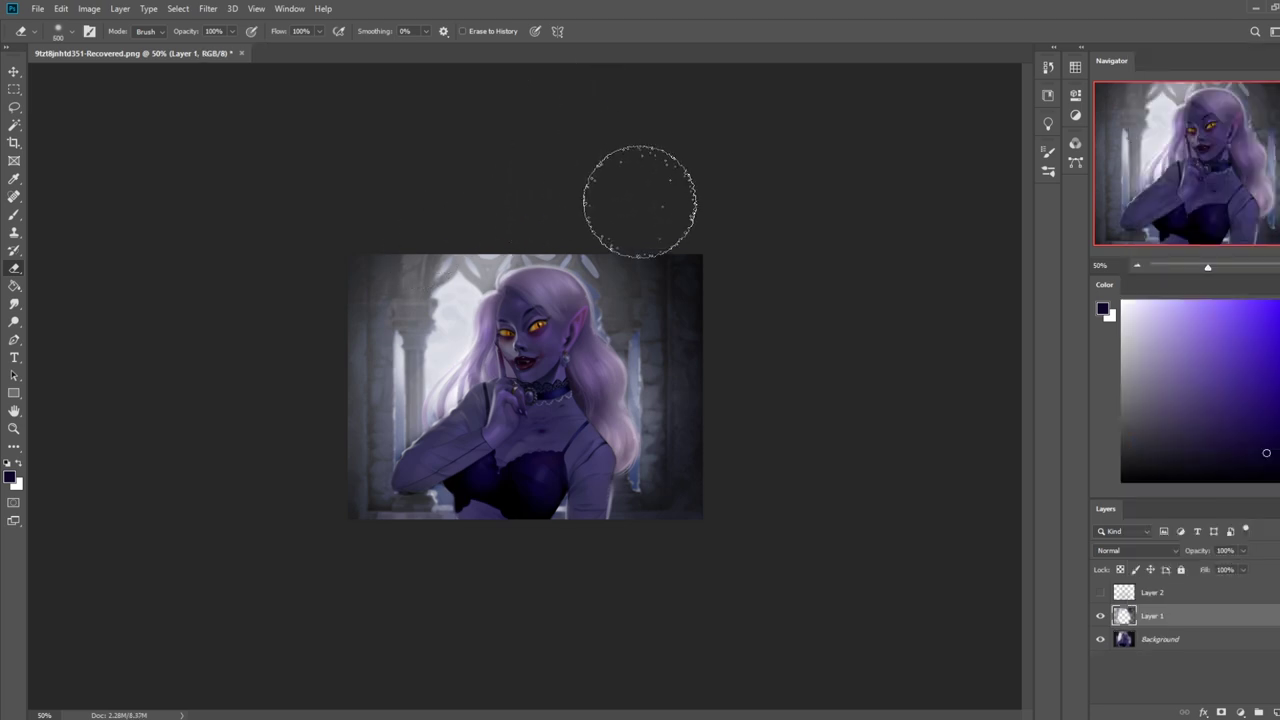
pyautogui.press(']')
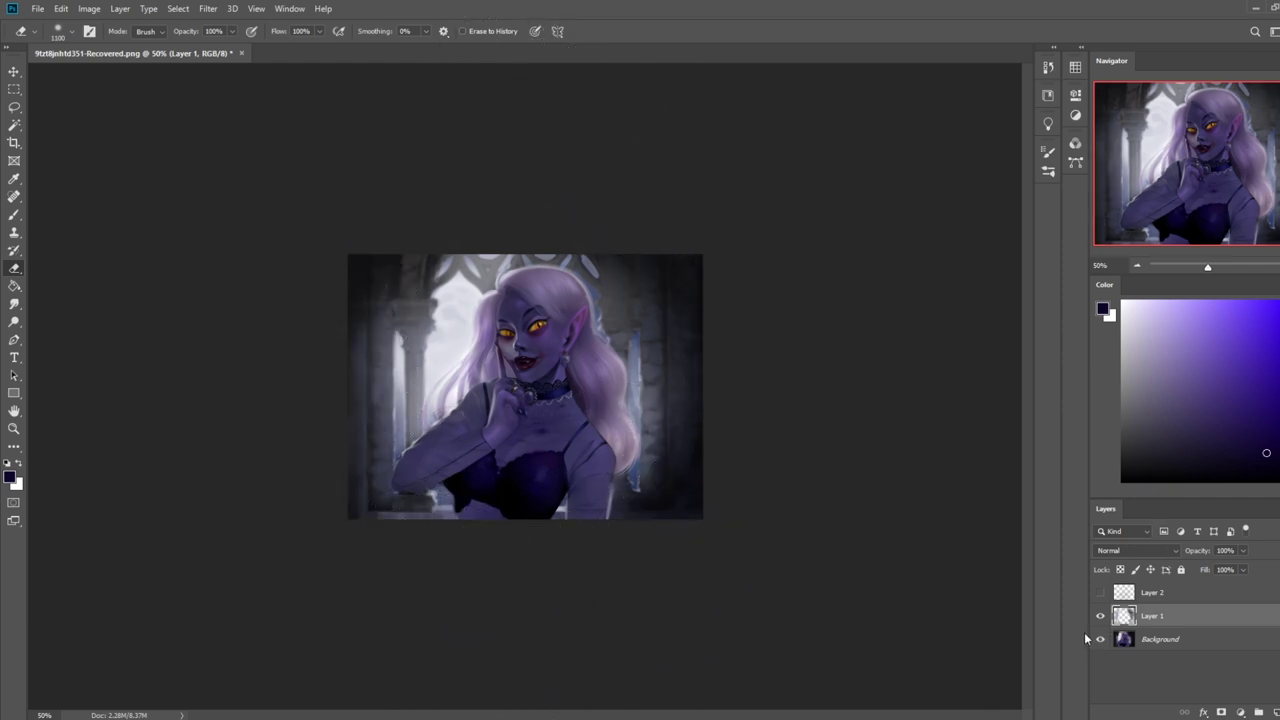
# - Compare the portrait with and without the reduced haze and merge Layer 1 down into the Background
pyautogui.click(1101, 616)
pyautogui.click(1101, 617)
pyautogui.click(1102, 620)
pyautogui.click(1101, 619)
pyautogui.click(1101, 620)
pyautogui.click(1103, 621)
pyautogui.rightClick(1175, 617)
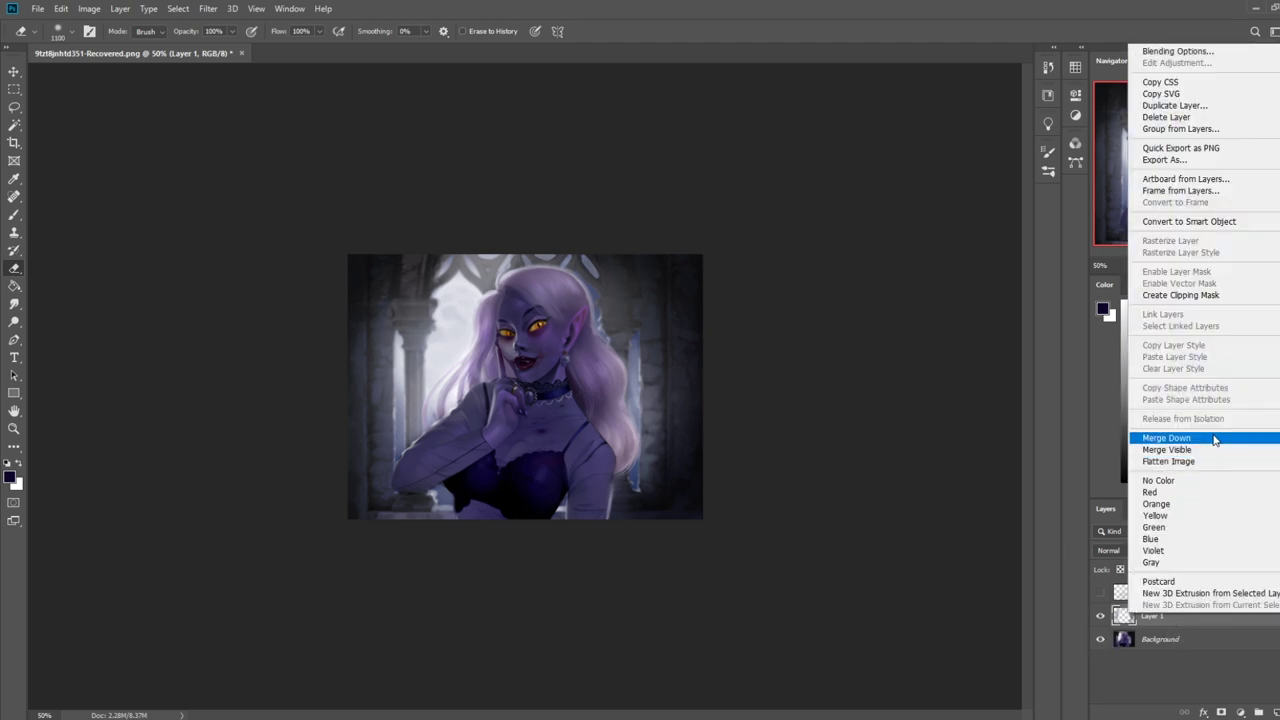
pyautogui.click(1215, 438)
# - Try dodging the highlights on the hair strands beside the face with a 35 px brush
pyautogui.click(14, 321)
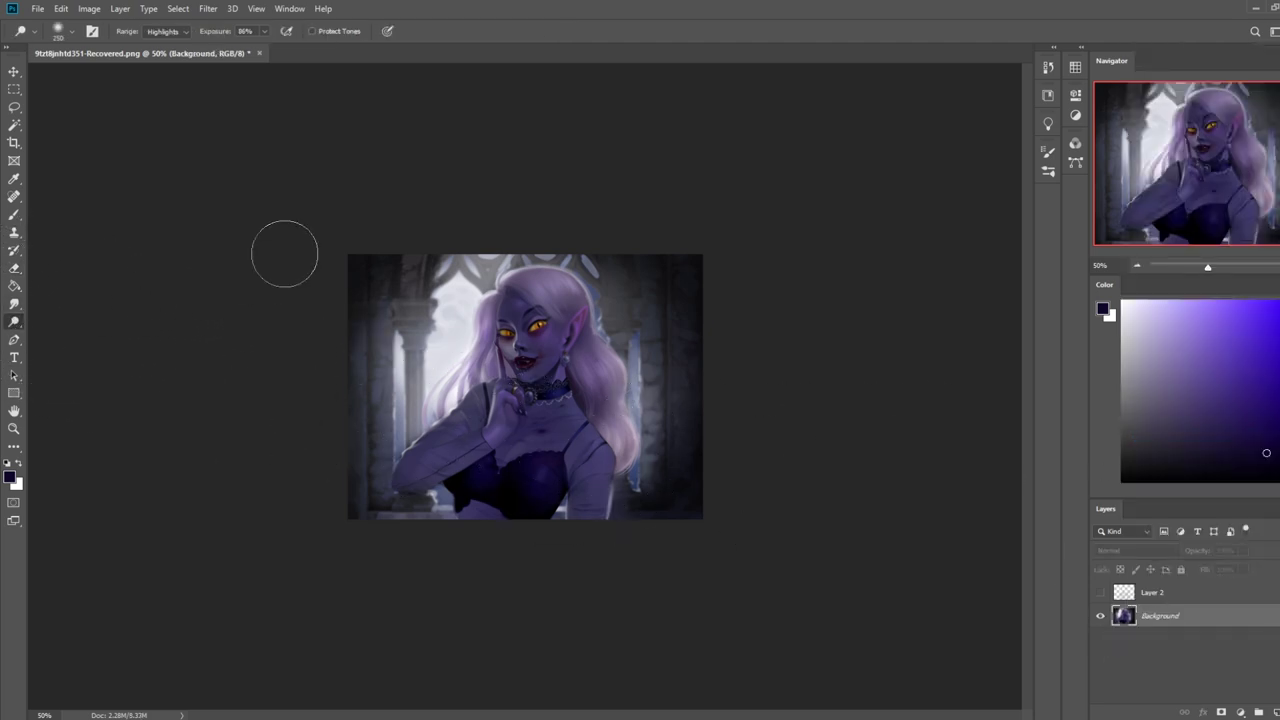
pyautogui.press('[')
pyautogui.press('[')
pyautogui.press('[')
pyautogui.press('[')
pyautogui.press('[')
pyautogui.press('[')
pyautogui.press('[')
pyautogui.press('[')
pyautogui.press('[')
pyautogui.moveTo(479, 305); pyautogui.dragTo(473, 350)
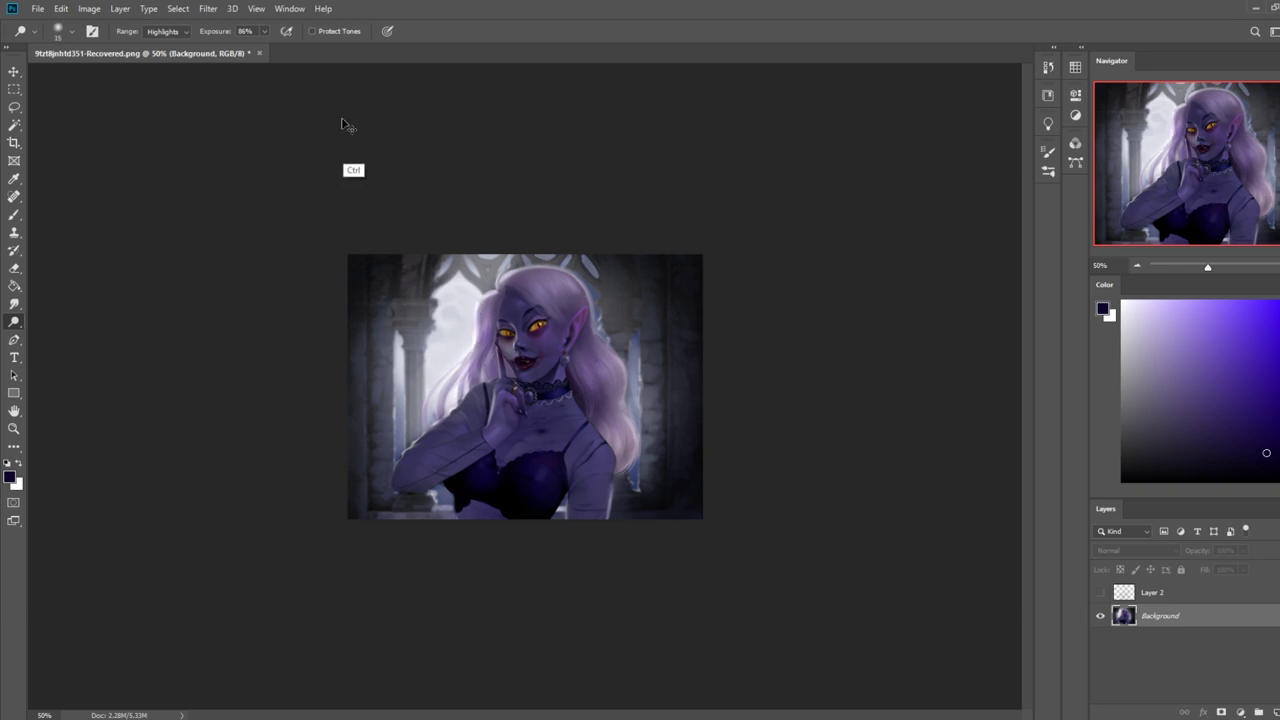
# - Try dodging the hair strands beside the bright window with a 25 px brush at 35% exposure, and undo the strokes
pyautogui.moveTo(228, 47); pyautogui.dragTo(233, 47)
pyautogui.rightClick(460, 254)
pyautogui.click(533, 533)
pyautogui.click(826, 428)
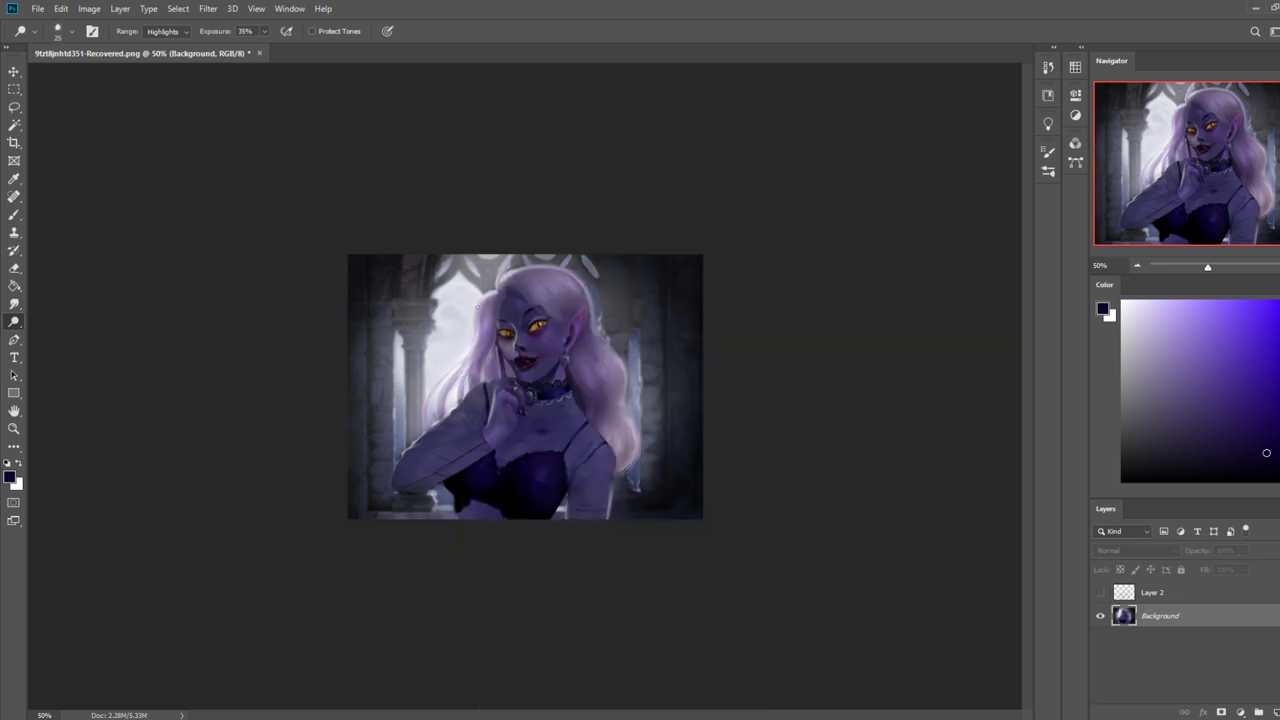
pyautogui.moveTo(476, 305); pyautogui.dragTo(464, 356)
pyautogui.hotkey('ctrl', 'z')
pyautogui.moveTo(475, 313); pyautogui.dragTo(459, 369)
pyautogui.hotkey('ctrl', 'z')
pyautogui.hotkey('ctrl', 'z')
# - Try a fainter Dodge highlight on the hair edge at 14% exposure, and undo it
pyautogui.click(263, 32)
pyautogui.click(478, 306)
pyautogui.hotkey('ctrl', 'z')
pyautogui.hotkey('ctrl', '-')
pyautogui.hotkey('ctrl', '-')
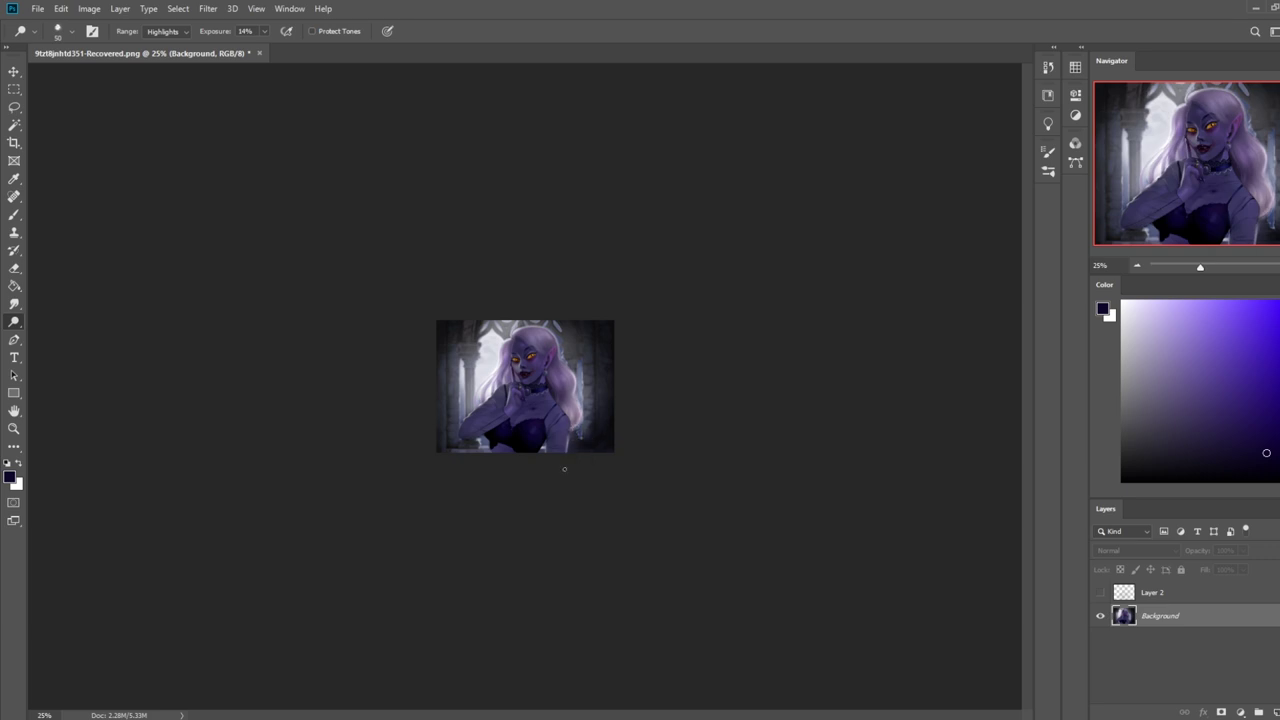
# - Brush pale moonlight color sampled from the window along the portrait's lower edge with a 250 px soft brush at 31% opacity
pyautogui.press('b')
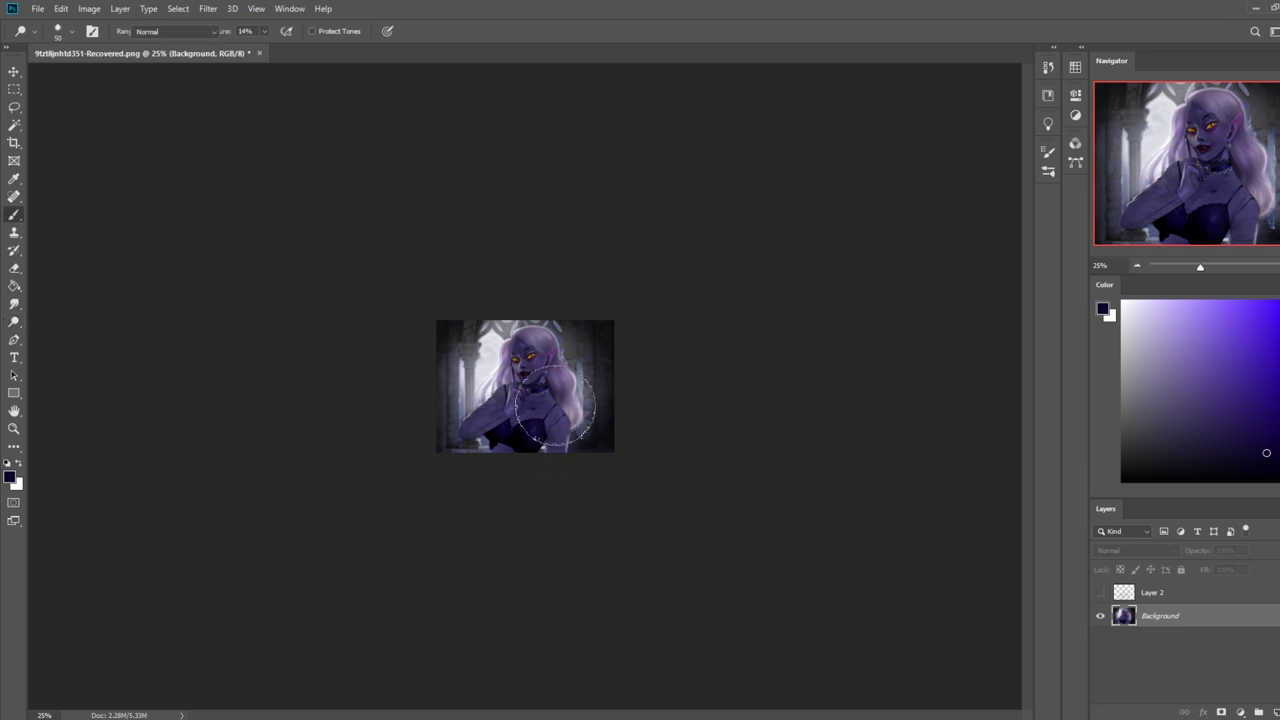
pyautogui.keyDown('alt'); pyautogui.click(484, 378); pyautogui.keyUp('alt')
pyautogui.press('[')
pyautogui.press('[')
pyautogui.press('[')
pyautogui.press('[')
pyautogui.press('[')
pyautogui.press('[')
pyautogui.press('[')
pyautogui.press('[')
pyautogui.press('[')
pyautogui.press('[')
pyautogui.press('[')
pyautogui.press('[')
pyautogui.press('[')
pyautogui.press('[')
pyautogui.press('[')
pyautogui.press('[')
pyautogui.press('[')
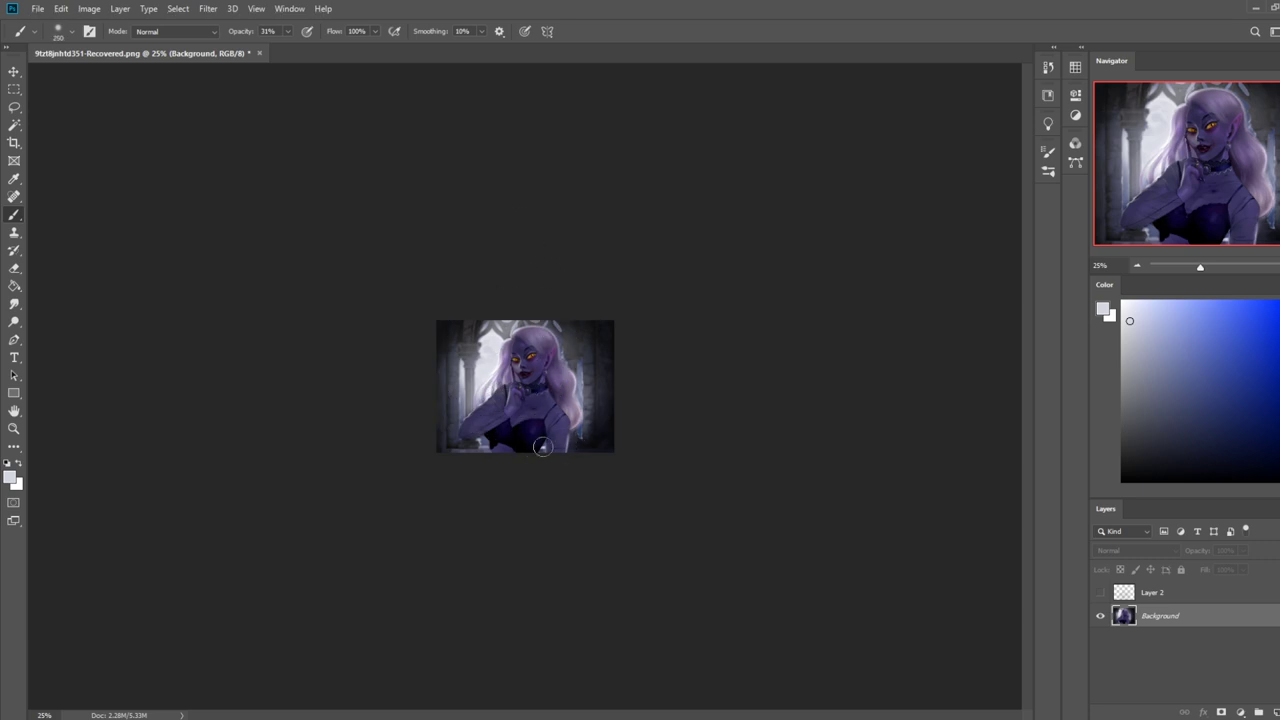
pyautogui.moveTo(543, 445); pyautogui.dragTo(540, 457)
pyautogui.moveTo(483, 446)
pyautogui.mouseDown()
pyautogui.moveTo(471, 443)
pyautogui.moveTo(483, 441)
pyautogui.mouseUp()
# - Enlarge the haze brush to 600 px and switch to the Smudge tool
pyautogui.press(']')
pyautogui.press(']')
pyautogui.press(']')
pyautogui.press(']')
pyautogui.press(']')
pyautogui.press(']')
pyautogui.press(']')
pyautogui.press(']')
pyautogui.press(']')
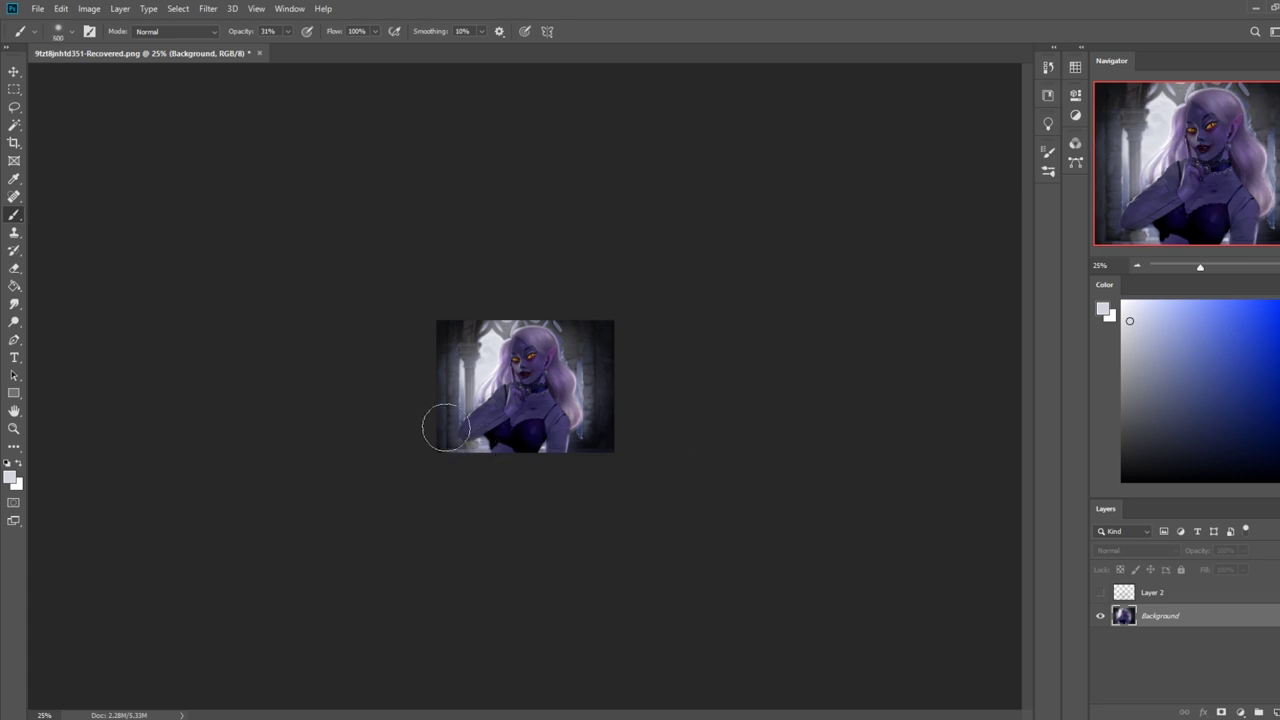
pyautogui.click(14, 303)
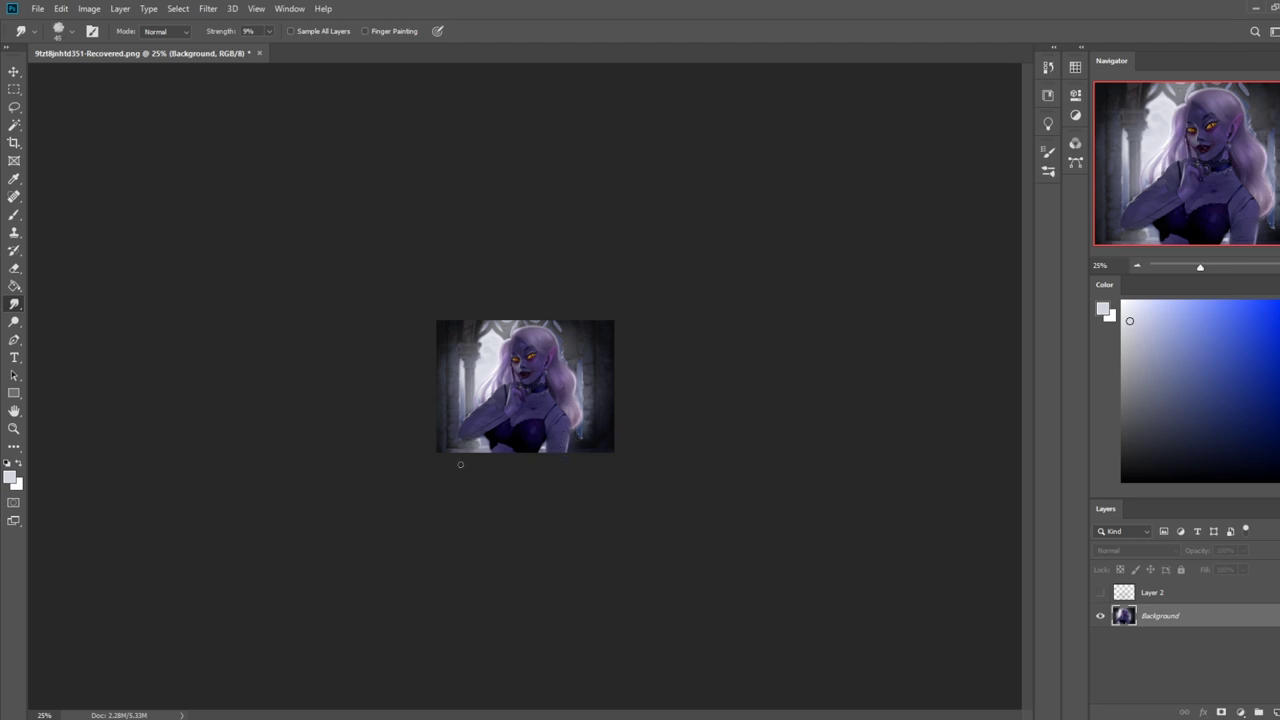
# - Dodge the highlights on the crown of the hair and the raised arm at 14% exposure
pyautogui.press('o')
pyautogui.moveTo(514, 333); pyautogui.dragTo(546, 324)
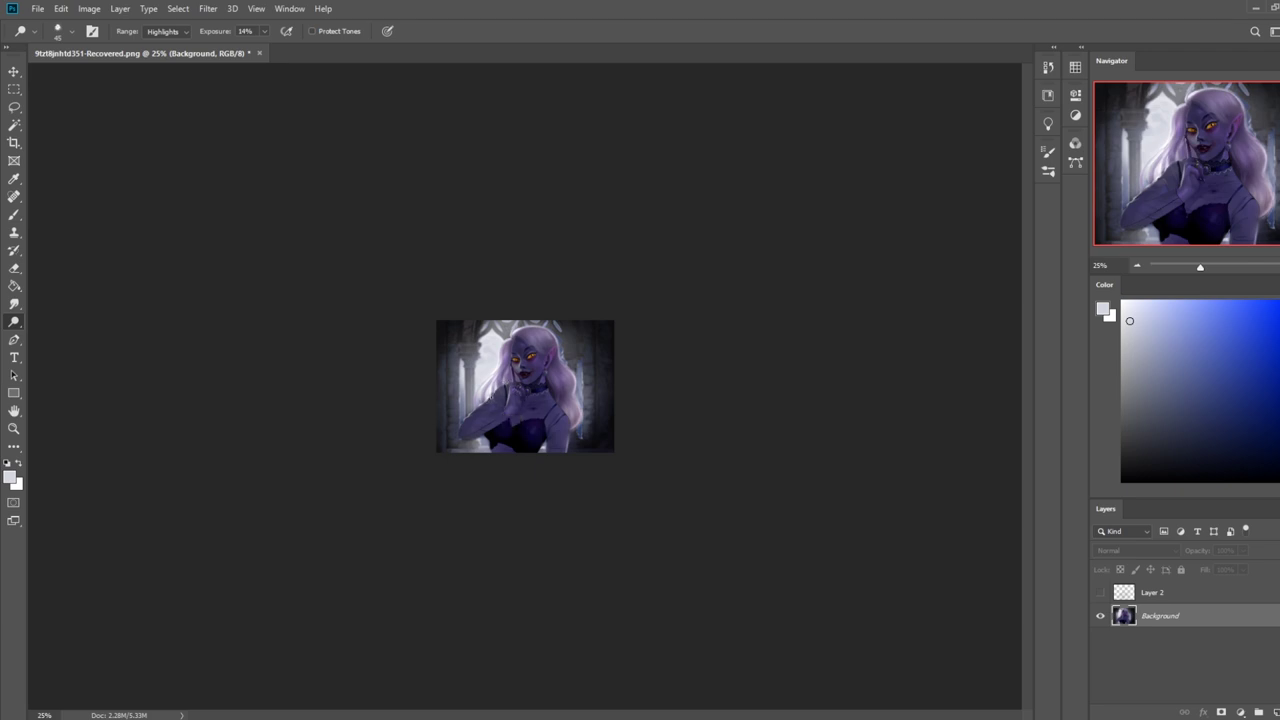
pyautogui.moveTo(494, 392); pyautogui.dragTo(472, 414)
# - Repaint the bodice's outer edge below the elbow in black with a 9 px dry-oil brush at 100% opacity
pyautogui.press('z')
pyautogui.moveTo(531, 486); pyautogui.dragTo(534, 465)
pyautogui.press('b')
pyautogui.press('d')
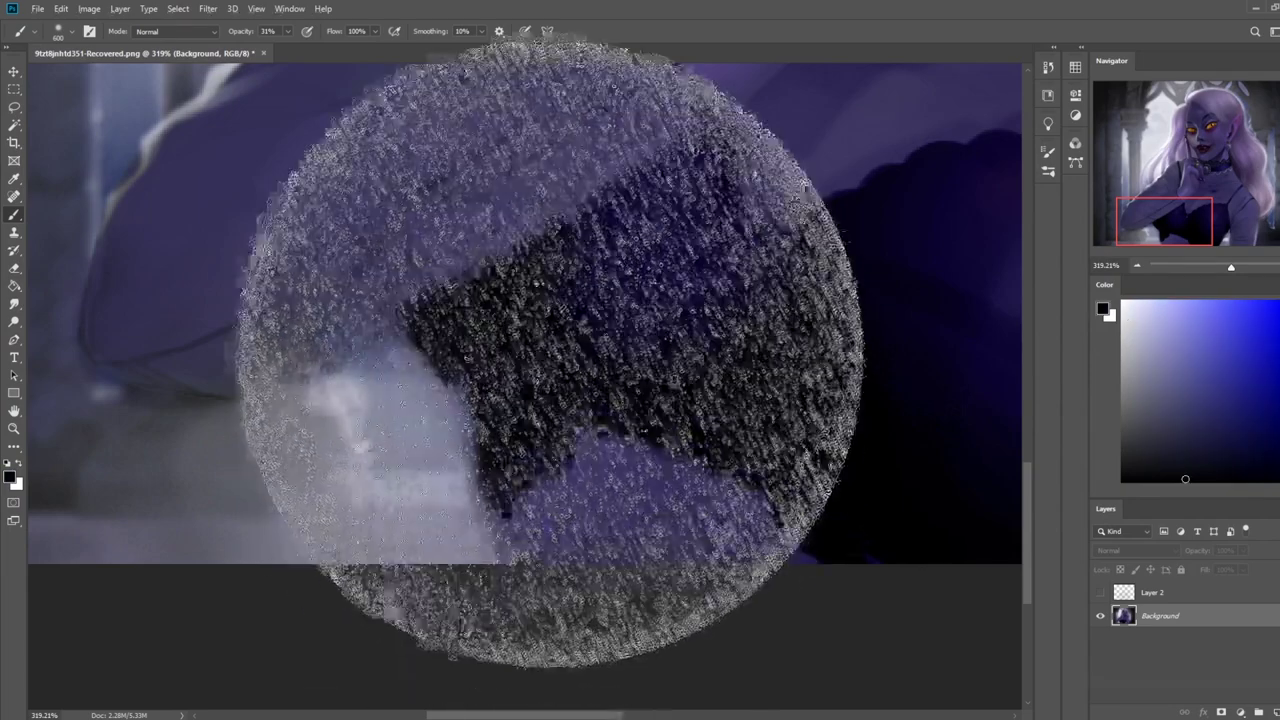
pyautogui.rightClick(635, 262)
pyautogui.click(700, 462)
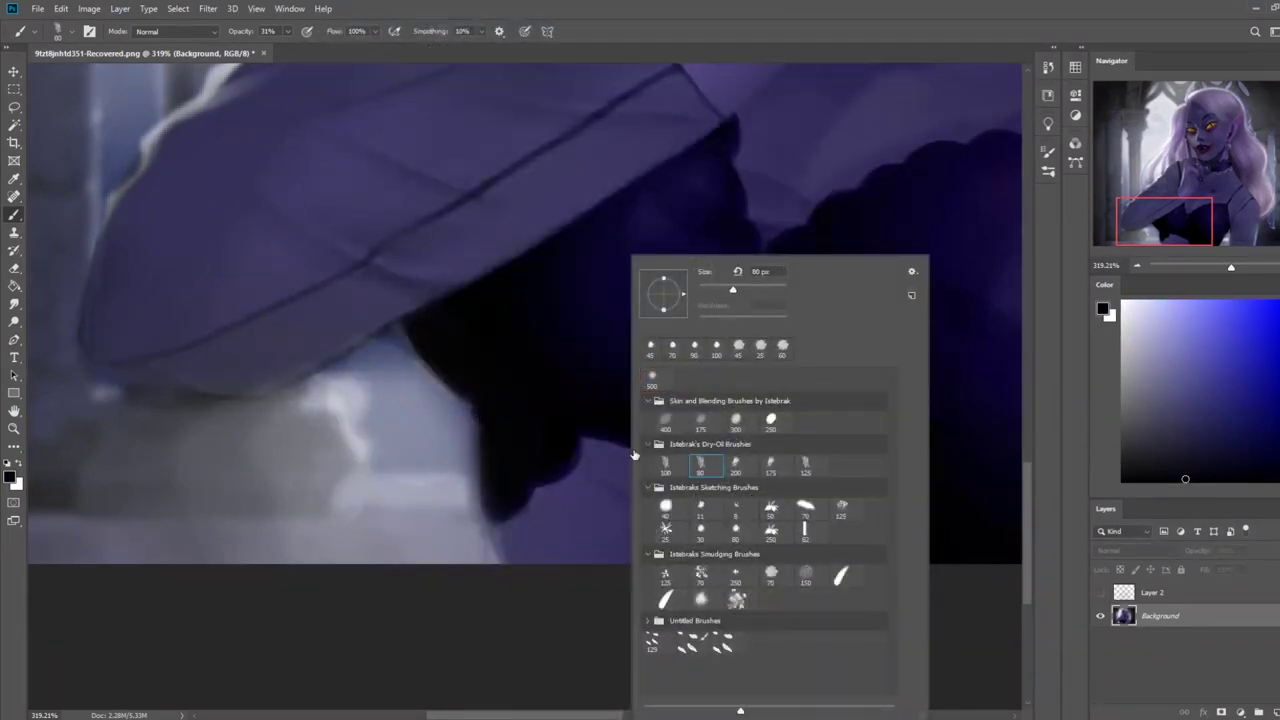
pyautogui.click(522, 462)
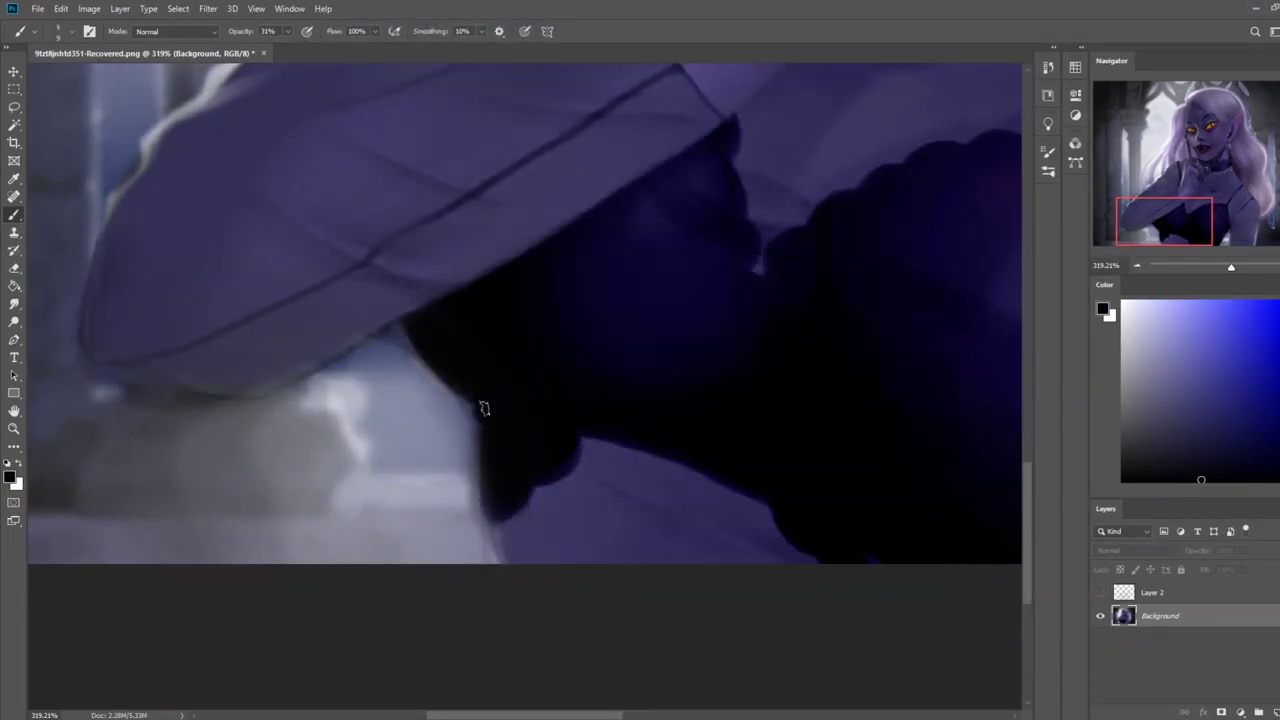
pyautogui.click(288, 31)
pyautogui.moveTo(290, 47); pyautogui.dragTo(414, 67)
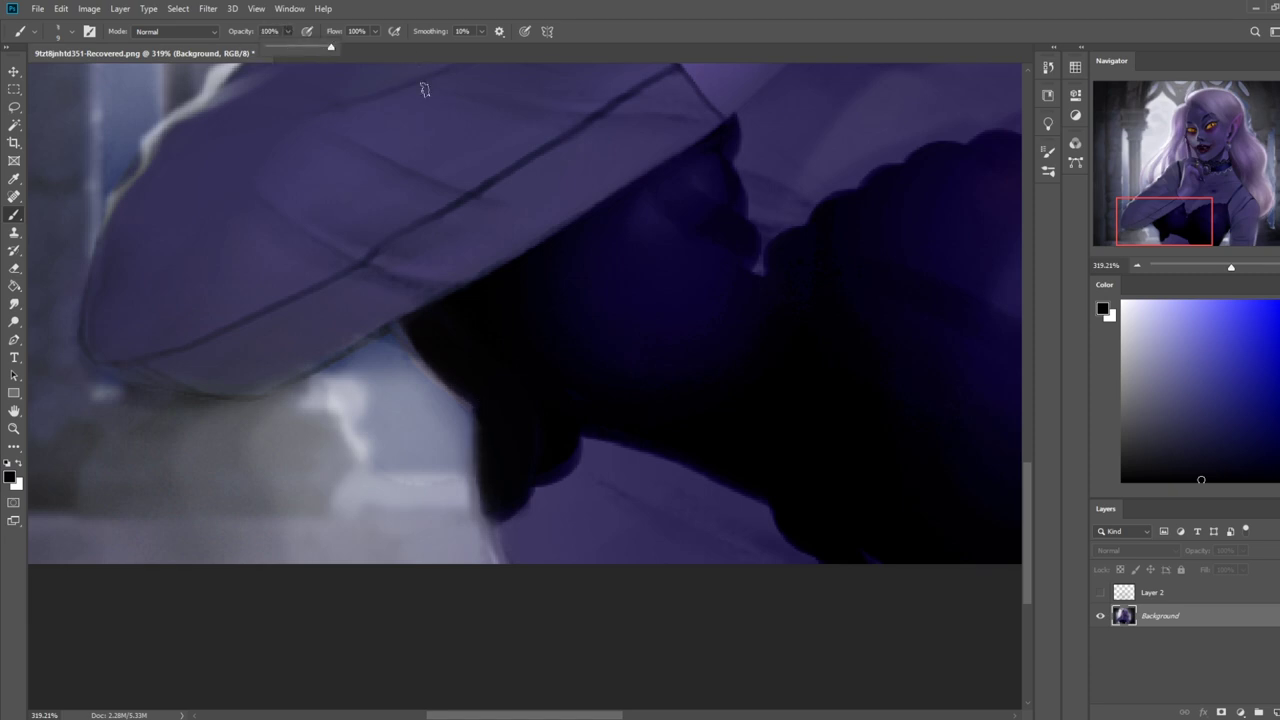
pyautogui.moveTo(475, 414); pyautogui.dragTo(479, 500)
pyautogui.hotkey('ctrl', 'z')
pyautogui.moveTo(479, 406); pyautogui.dragTo(491, 515)
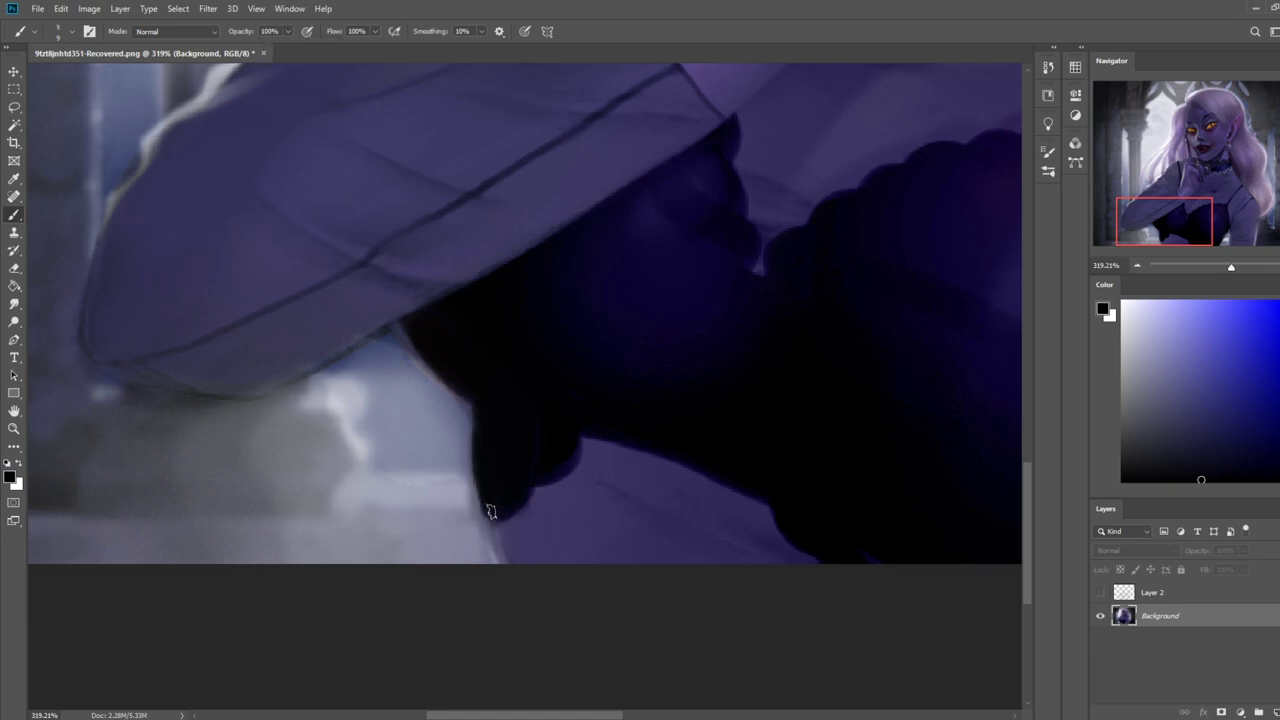
# - Sample the purple skin tone and paint the waist's outer edge just below the bodice
pyautogui.keyDown('alt'); pyautogui.click(496, 530); pyautogui.keyUp('alt')
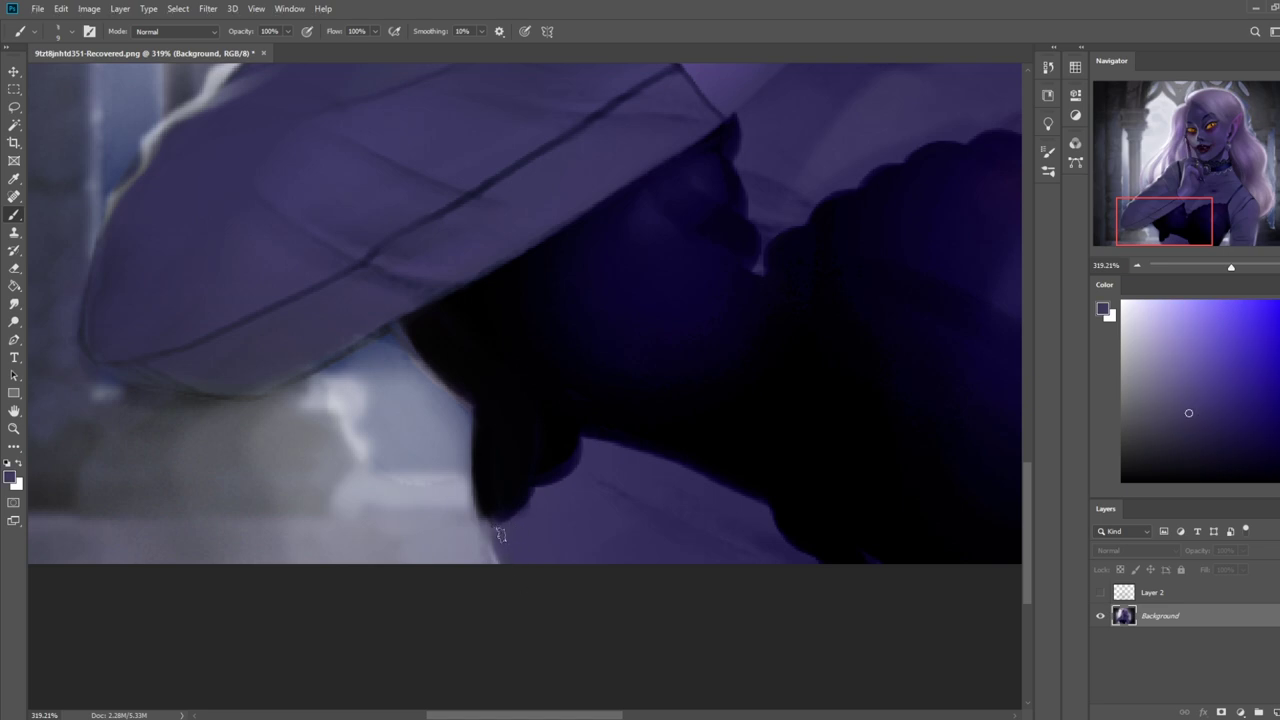
pyautogui.moveTo(492, 532); pyautogui.dragTo(498, 560)
pyautogui.hotkey('ctrl', '-')
pyautogui.hotkey('ctrl', '-')
pyautogui.hotkey('ctrl', '-')
pyautogui.hotkey('ctrl', '-')
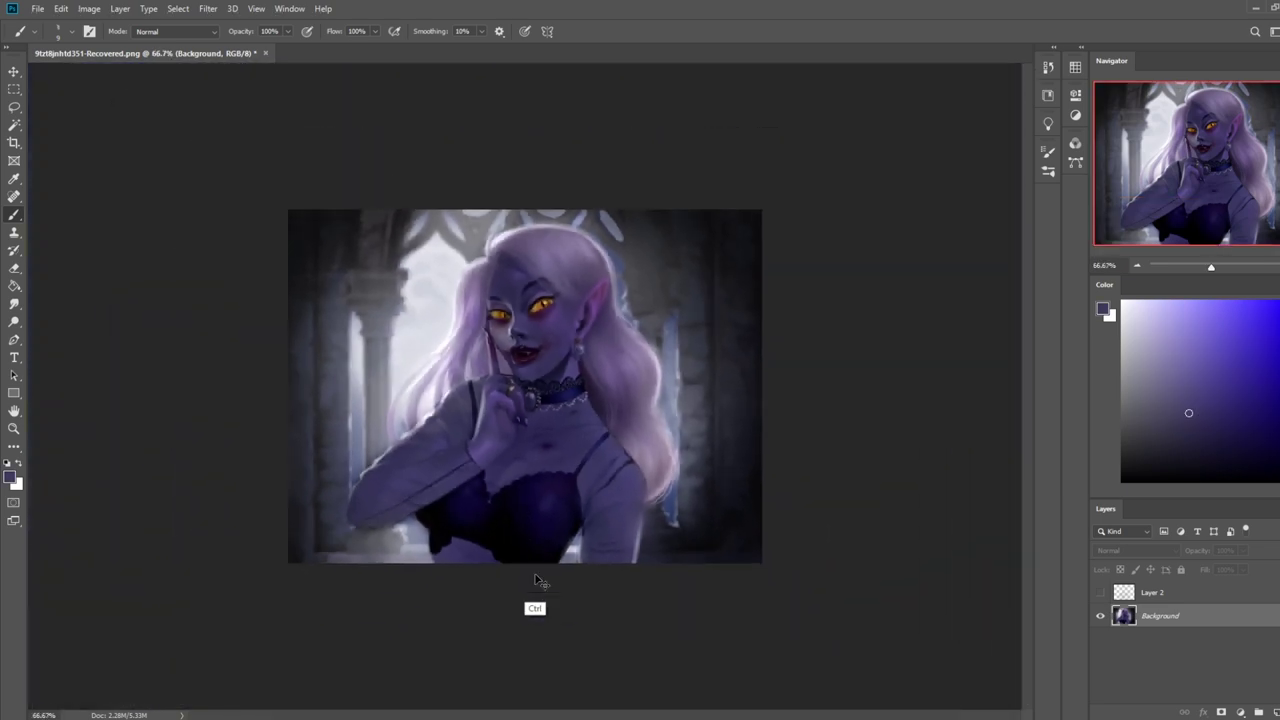
pyautogui.hotkey('ctrl', '-')
pyautogui.hotkey('ctrl', '+')
# - Sample a dark purple from the skin beside the ear
pyautogui.keyDown('alt'); pyautogui.click(577, 305); pyautogui.keyUp('alt')
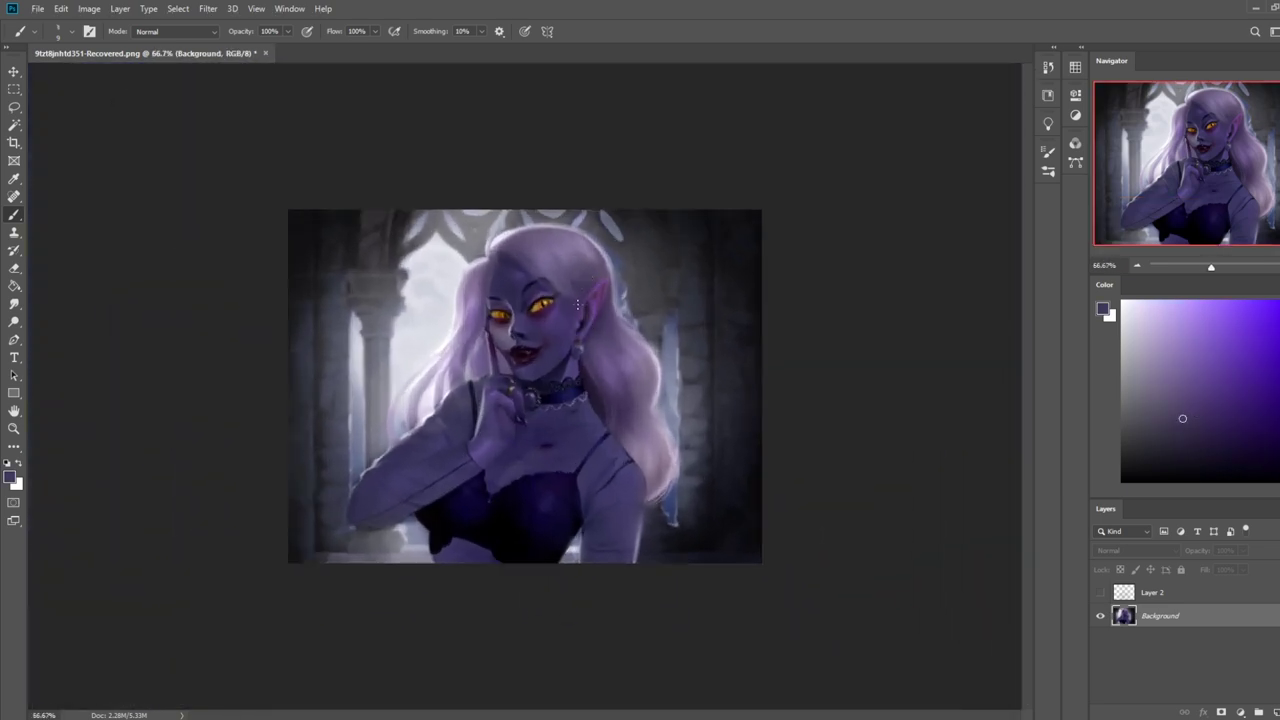
pyautogui.keyDown('alt'); pyautogui.click(576, 305); pyautogui.keyUp('alt')
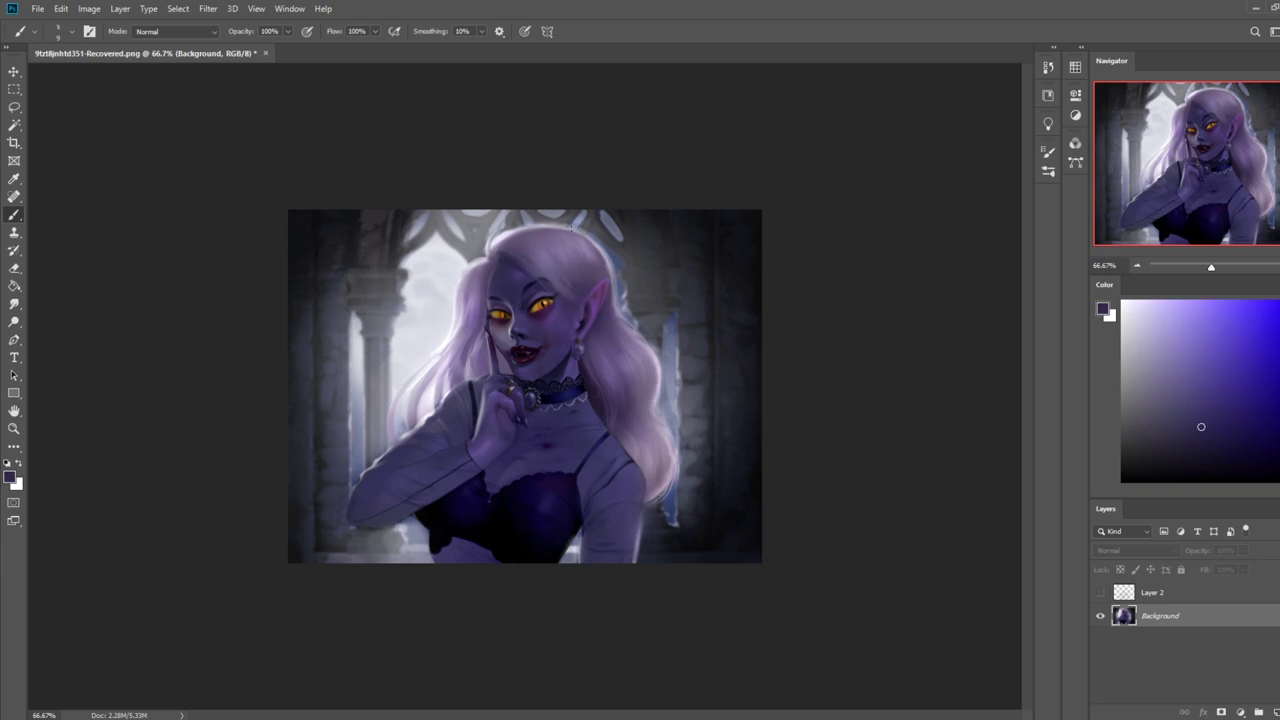
pyautogui.hotkey('ctrl', '-')
pyautogui.hotkey('ctrl', '-')
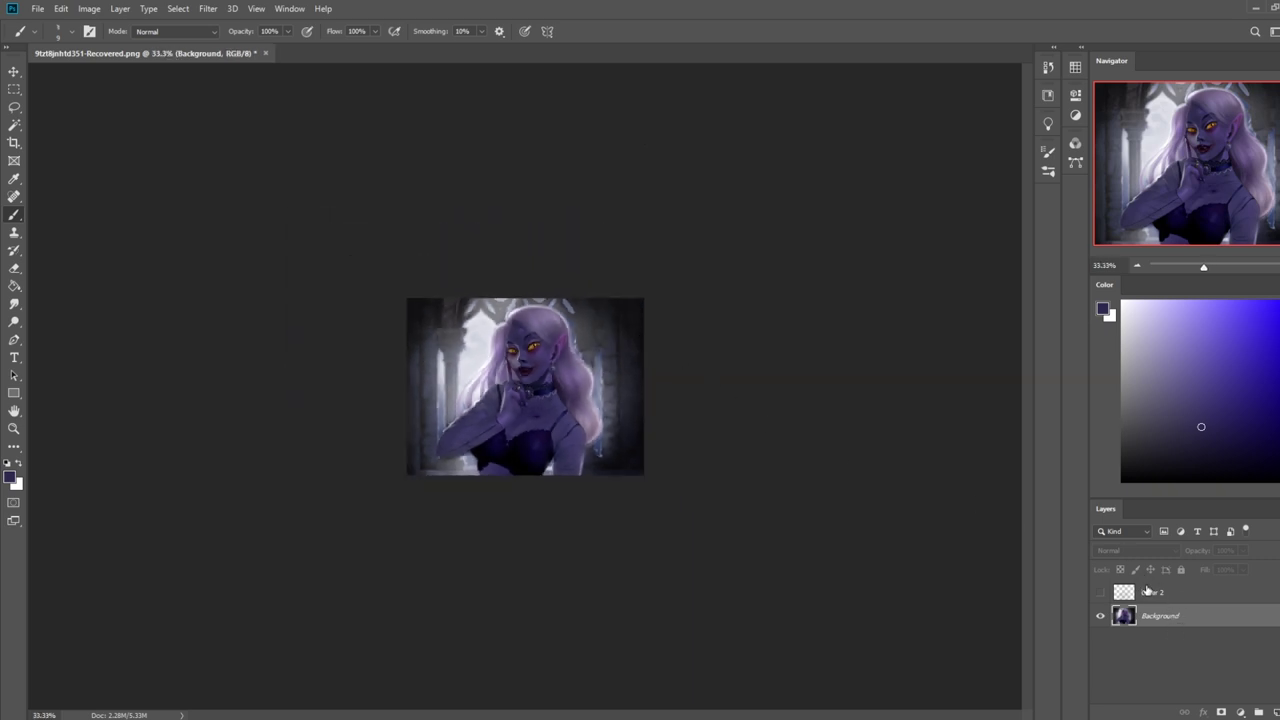
# - Compare the painting with Layer 2 hidden and shown, leaving the layer visible
pyautogui.click(1156, 593)
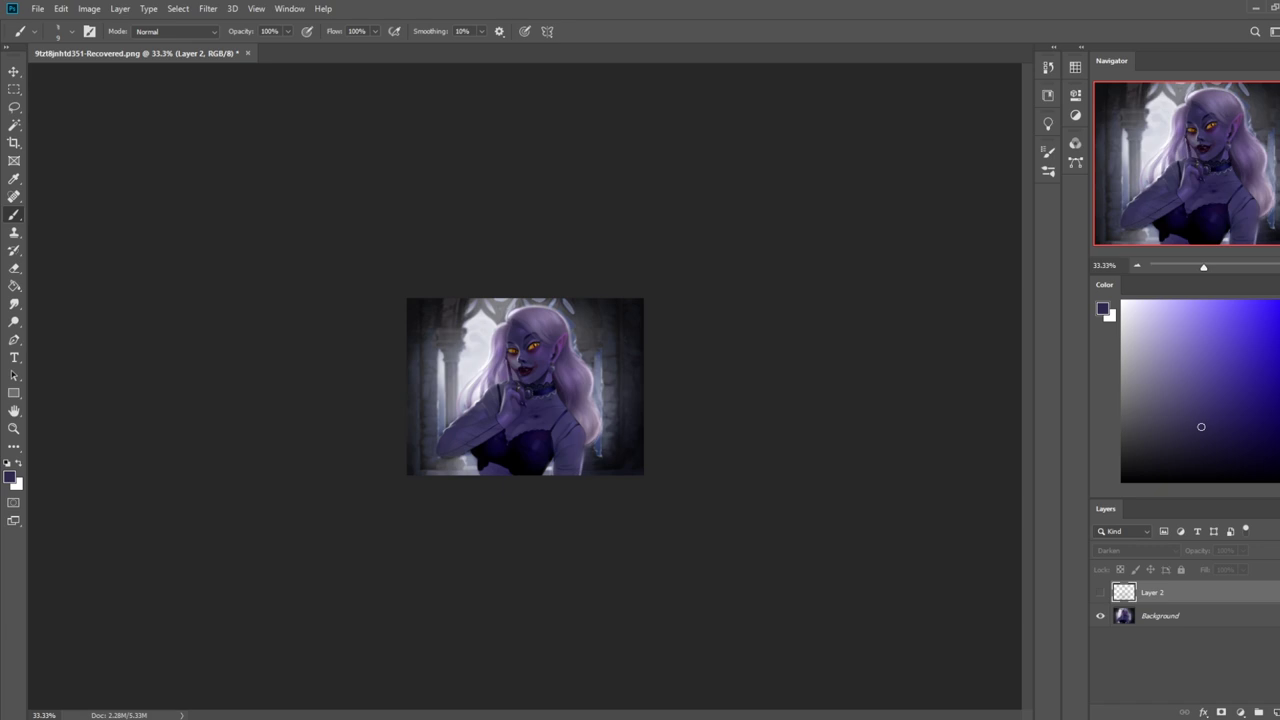
pyautogui.click(1100, 593)
pyautogui.click(1100, 593)
pyautogui.click(1100, 593)
pyautogui.click(1100, 593)
pyautogui.click(1100, 593)
pyautogui.click(1100, 594)
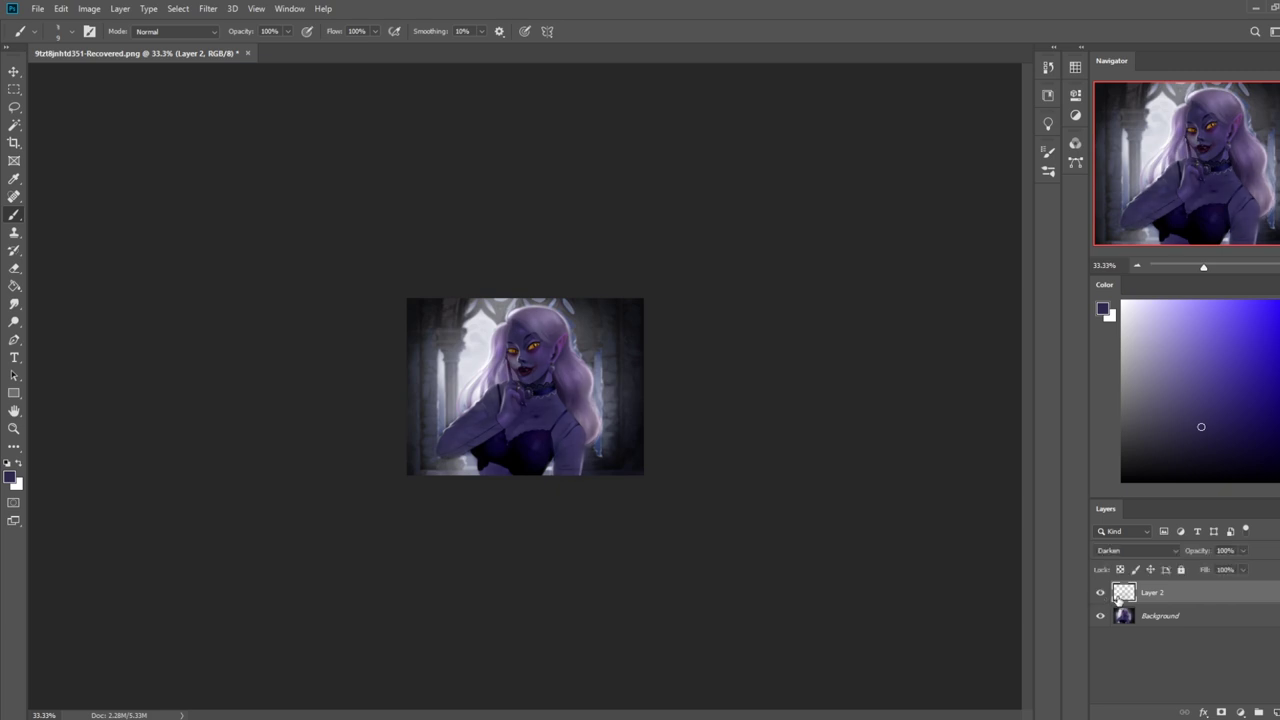
# - Add a new layer above Layer 2 and choose a bright magenta with the 500 px soft round brush
pyautogui.click(1275, 712)
pyautogui.click(1279, 330)
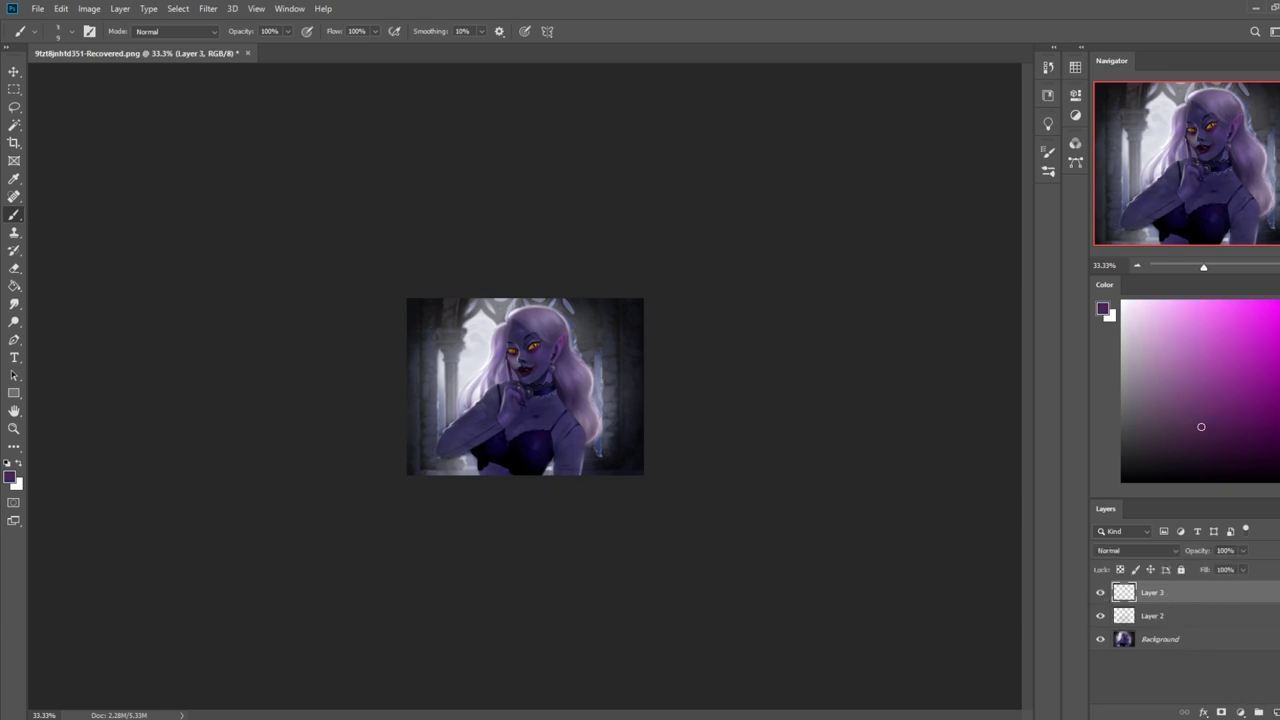
pyautogui.moveTo(1243, 320); pyautogui.dragTo(1277, 302)
pyautogui.rightClick(566, 354)
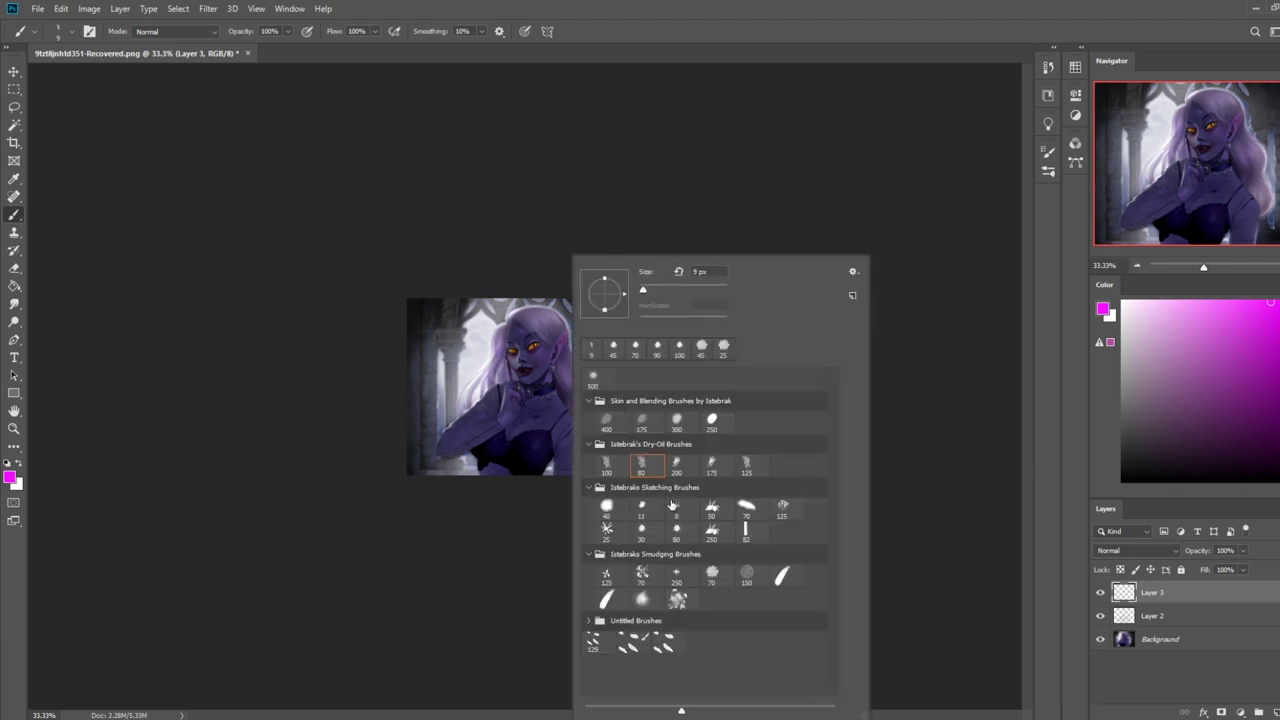
pyautogui.click(830, 192)
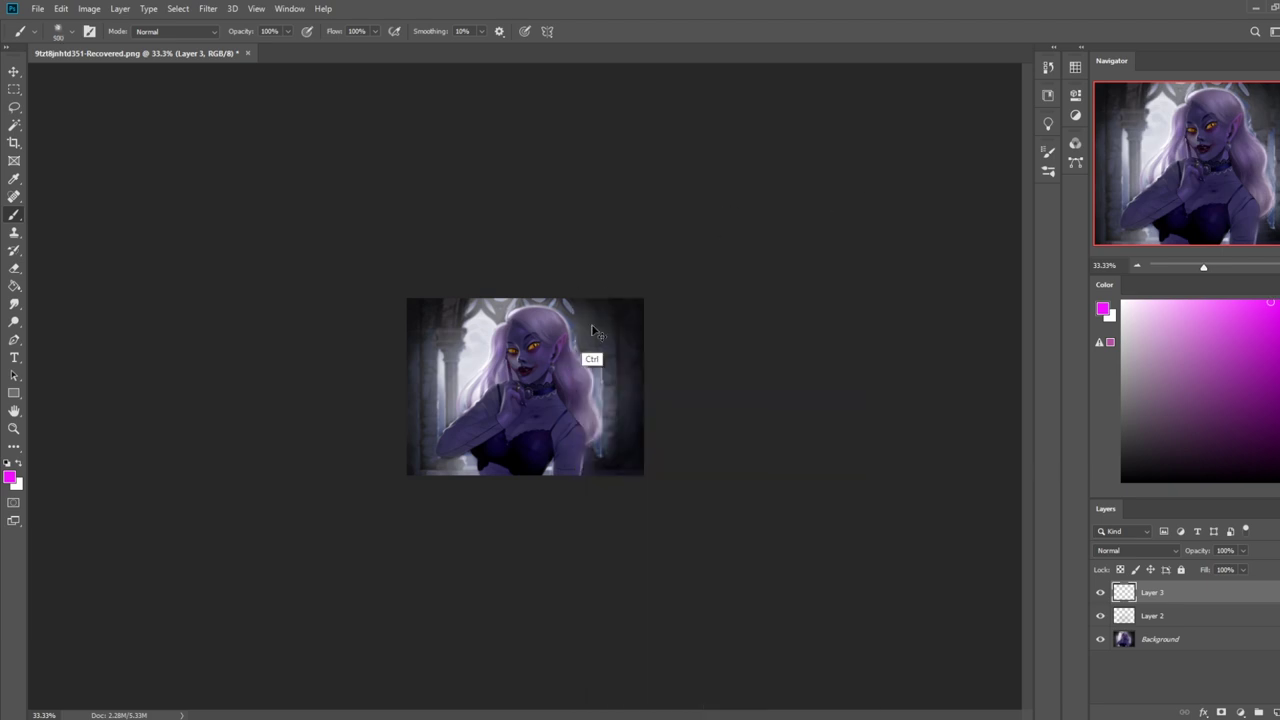
pyautogui.hotkey('ctrl', '+')
pyautogui.press(']')
pyautogui.press(']')
pyautogui.press(']')
pyautogui.moveTo(560, 480); pyautogui.dragTo(500, 514)
pyautogui.hotkey('ctrl', 'z')
# - Brush a soft magenta glow over the lower bodice and waist on Layer 3 with a smaller brush at 14% opacity
pyautogui.press('[')
pyautogui.press('1')
pyautogui.press('4')
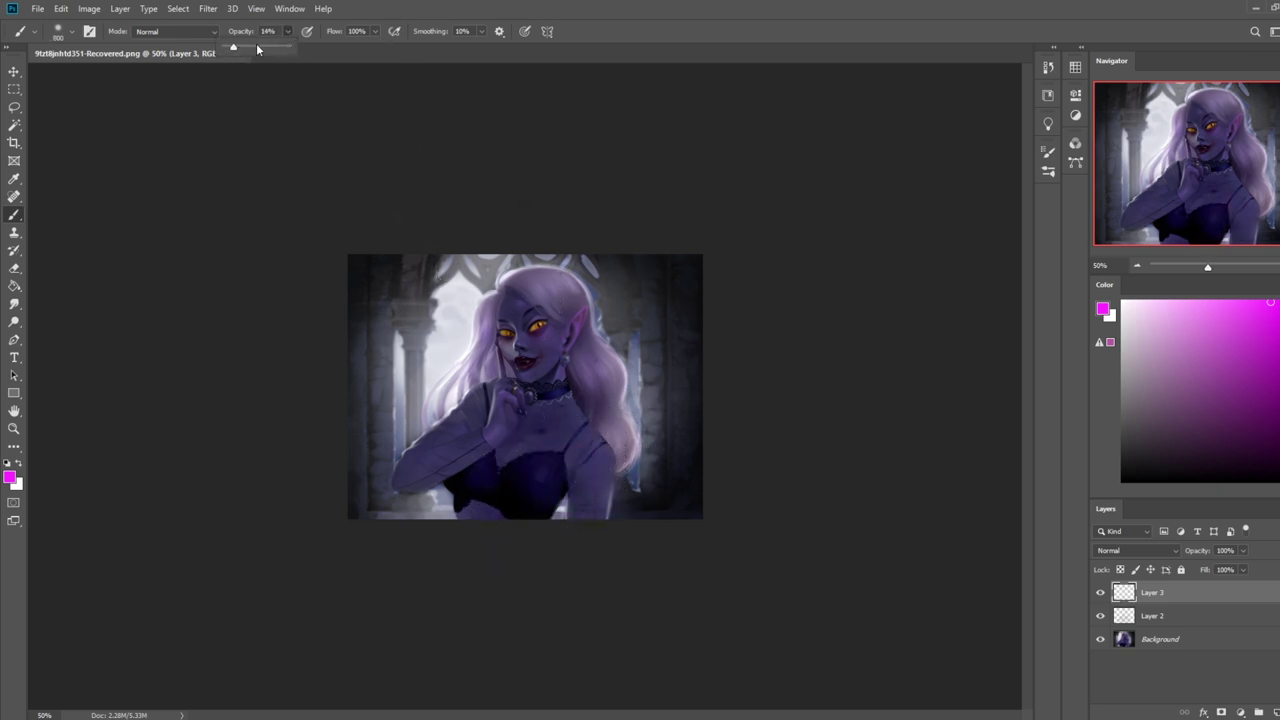
pyautogui.press('[')
pyautogui.press('[')
pyautogui.press('[')
pyautogui.moveTo(530, 495)
pyautogui.mouseDown()
pyautogui.moveTo(568, 491)
pyautogui.moveTo(513, 520)
pyautogui.moveTo(571, 467)
pyautogui.moveTo(527, 521)
pyautogui.mouseUp()
pyautogui.press('[')
pyautogui.press('[')
pyautogui.moveTo(561, 445)
pyautogui.mouseDown()
pyautogui.moveTo(570, 483)
pyautogui.moveTo(541, 525)
pyautogui.mouseUp()
# - Erase the magenta spill from the bodice and the adjacent arm with a dry-oil brush eraser
pyautogui.press('e')
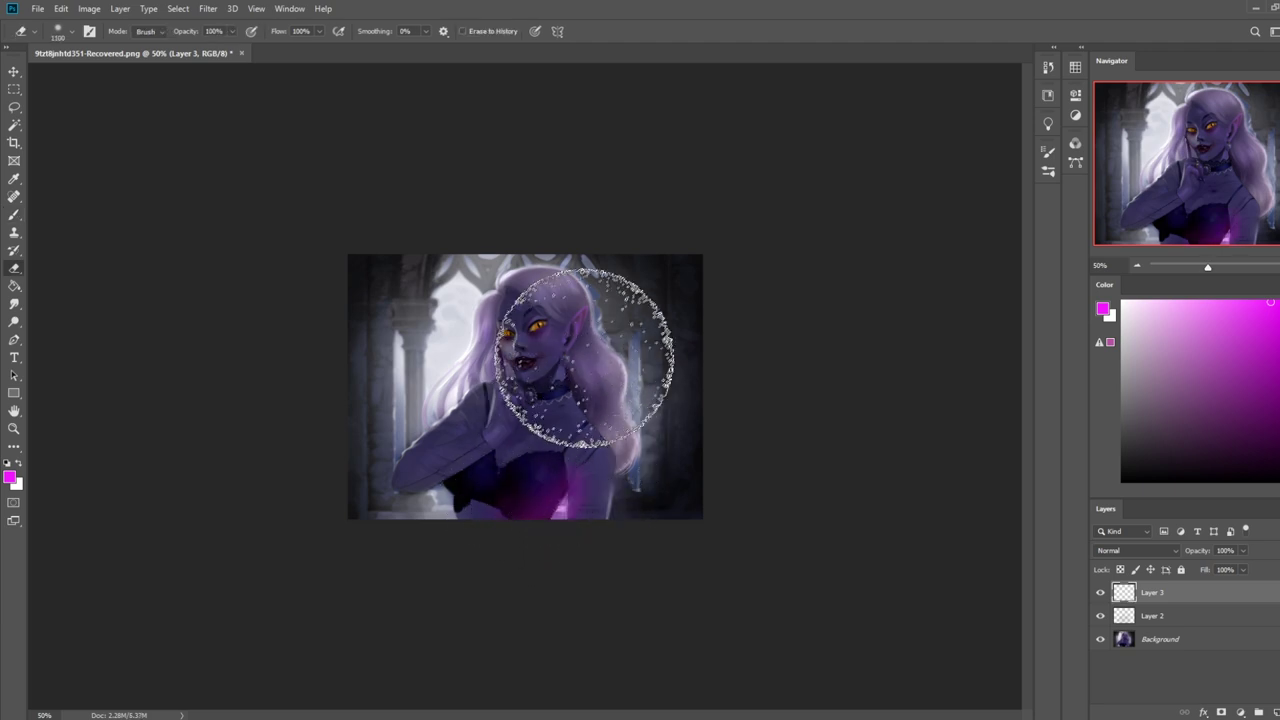
pyautogui.rightClick(617, 366)
pyautogui.doubleClick(686, 466)
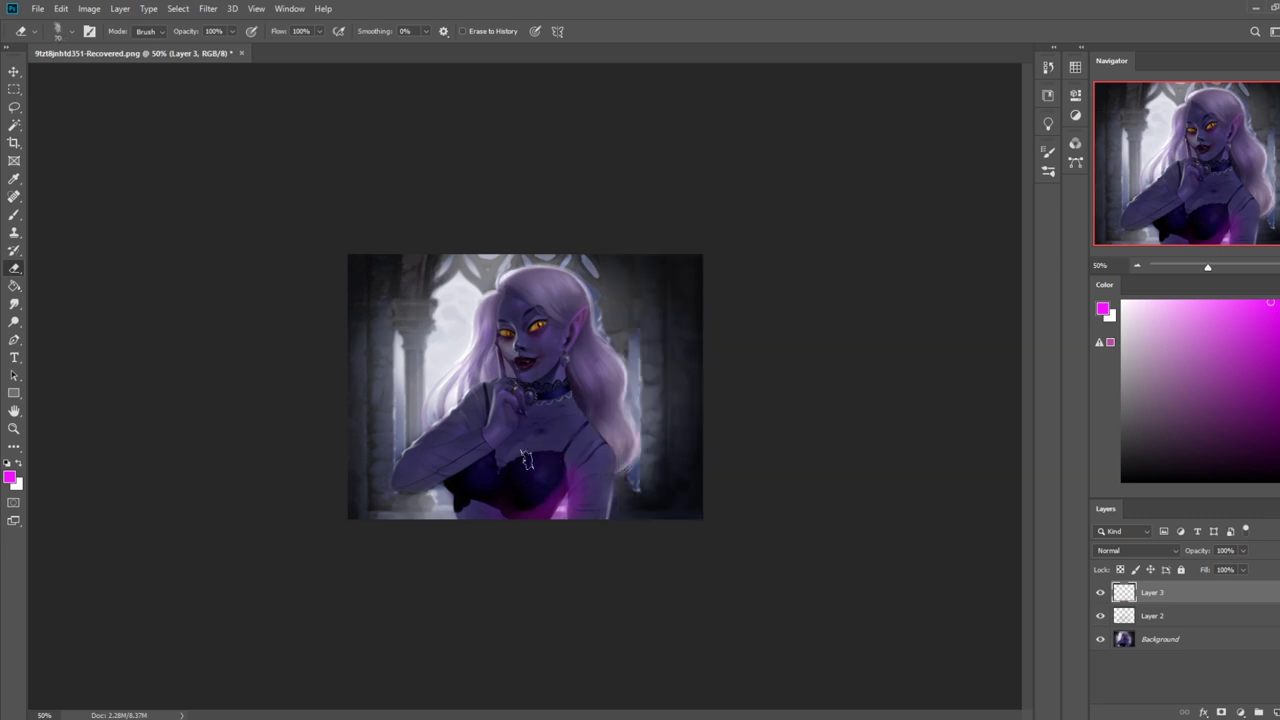
pyautogui.moveTo(480, 523)
pyautogui.mouseDown()
pyautogui.moveTo(583, 486)
pyautogui.moveTo(603, 465)
pyautogui.moveTo(590, 451)
pyautogui.mouseUp()
# - Paint magenta rim light along the outer edge of the lowered arm at 35% brush opacity and trim it with the eraser
pyautogui.press('b')
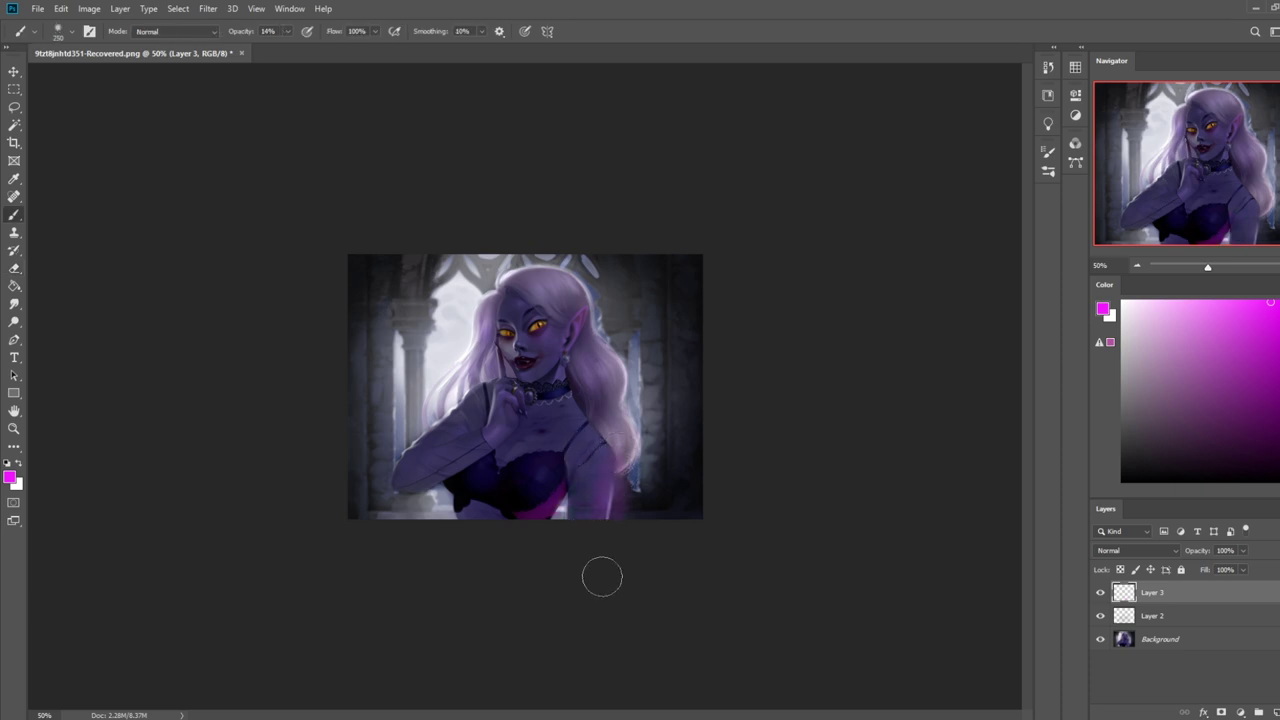
pyautogui.moveTo(604, 490); pyautogui.dragTo(612, 458)
pyautogui.click(288, 31)
pyautogui.moveTo(286, 46); pyautogui.dragTo(309, 46)
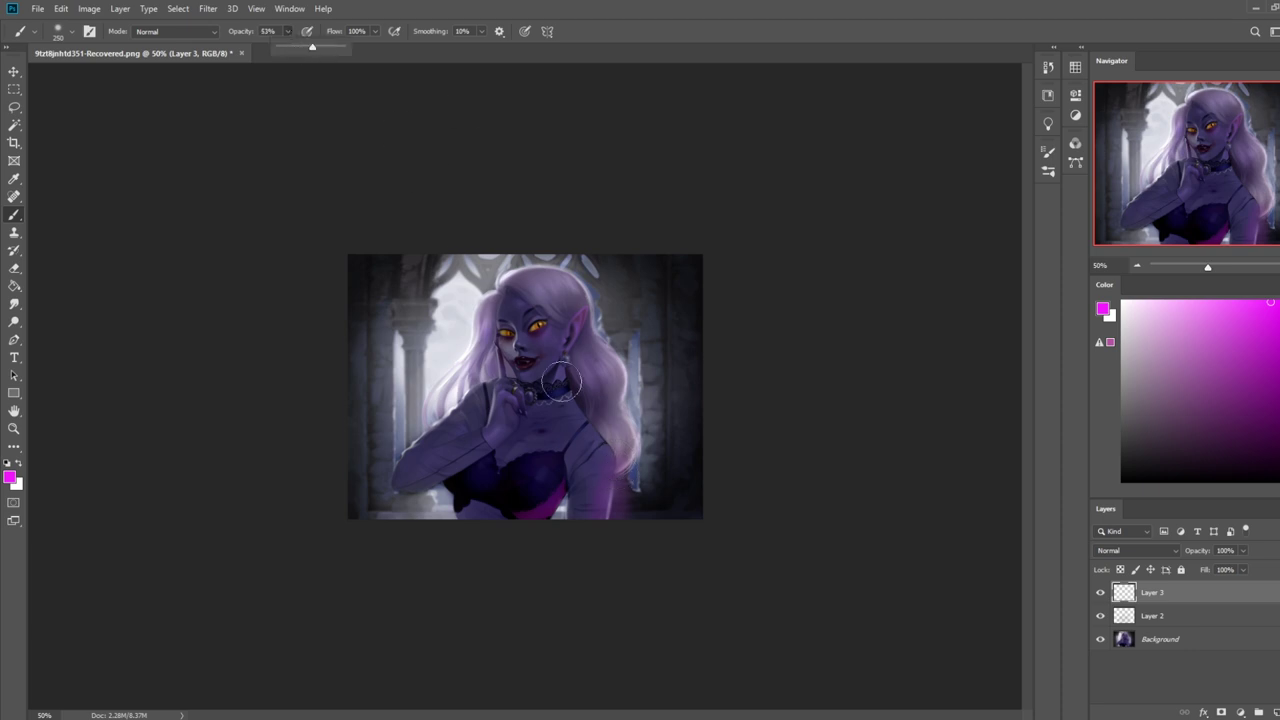
pyautogui.moveTo(614, 466); pyautogui.dragTo(599, 554)
pyautogui.hotkey('ctrl', 'z')
pyautogui.click(287, 31)
pyautogui.moveTo(612, 508)
pyautogui.mouseDown()
pyautogui.moveTo(620, 462)
pyautogui.moveTo(624, 512)
pyautogui.moveTo(628, 473)
pyautogui.mouseUp()
pyautogui.press('e')
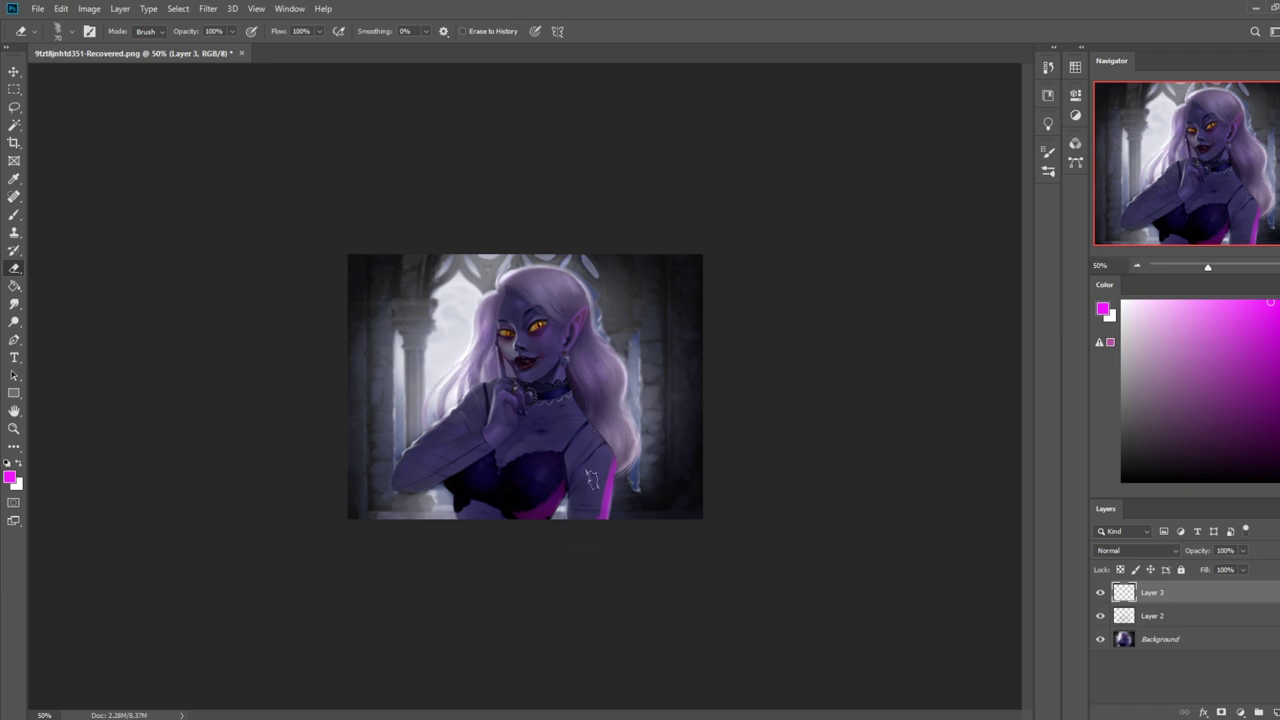
# - Extend the magenta rim light up the lowered arm to the shoulder
pyautogui.press('b')
pyautogui.moveTo(612, 458); pyautogui.dragTo(600, 445)
pyautogui.press('e')
# - Paint magenta light onto the jaw and neck and erase the excess around the raised hand
pyautogui.press('b')
pyautogui.moveTo(570, 375)
pyautogui.mouseDown()
pyautogui.moveTo(583, 426)
pyautogui.moveTo(574, 341)
pyautogui.moveTo(519, 388)
pyautogui.moveTo(535, 338)
pyautogui.mouseUp()
pyautogui.press('e')
pyautogui.moveTo(513, 397); pyautogui.dragTo(520, 409)
# - Paint magenta bounce light along the underside of the raised forearm
pyautogui.press('b')
pyautogui.moveTo(518, 428); pyautogui.dragTo(424, 505)
pyautogui.press('e')
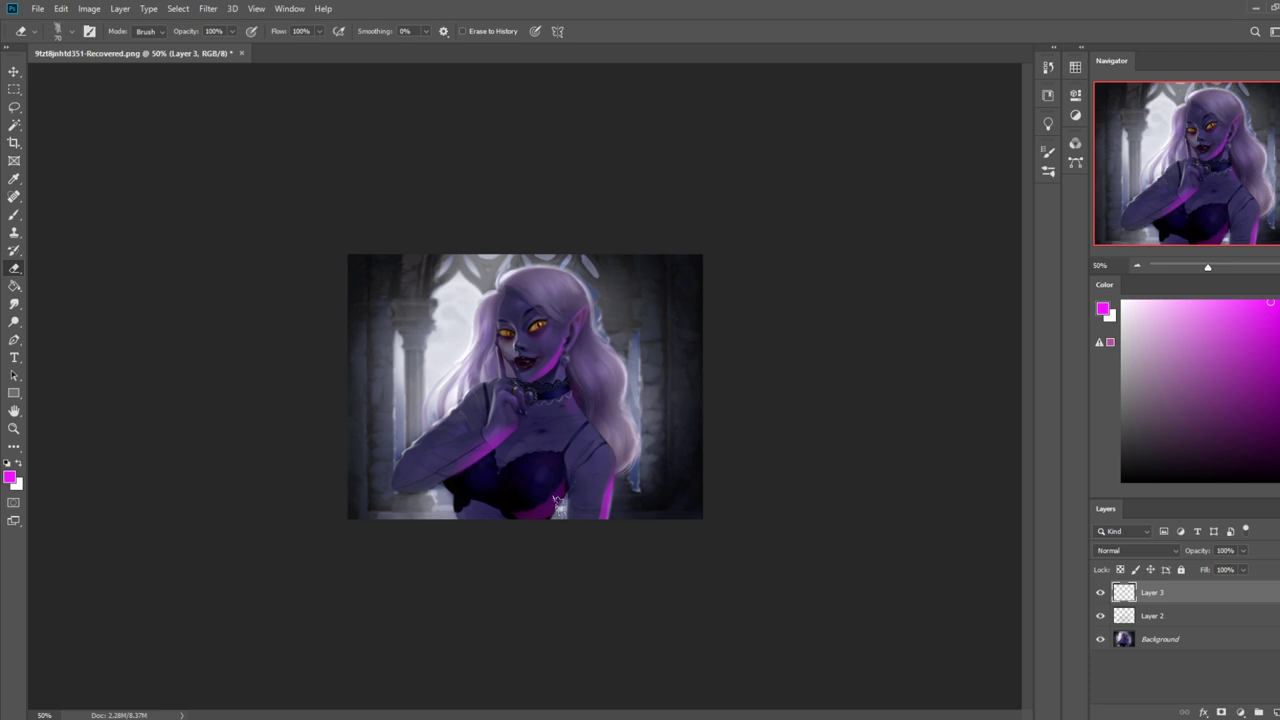
pyautogui.moveTo(543, 494); pyautogui.dragTo(555, 467)
pyautogui.hotkey('ctrl', 'z')
# - Add subtle magenta light to the nose, eye socket and brow, shaping it with the eraser
pyautogui.press('b')
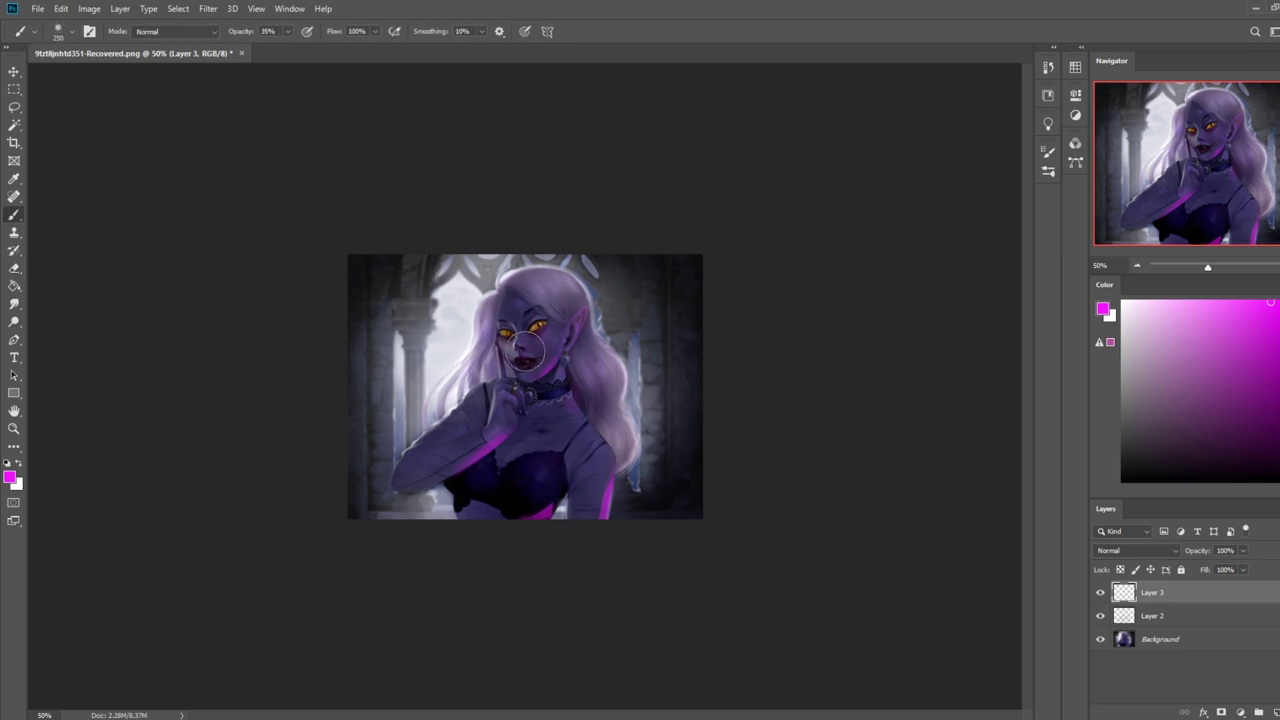
pyautogui.press('e')
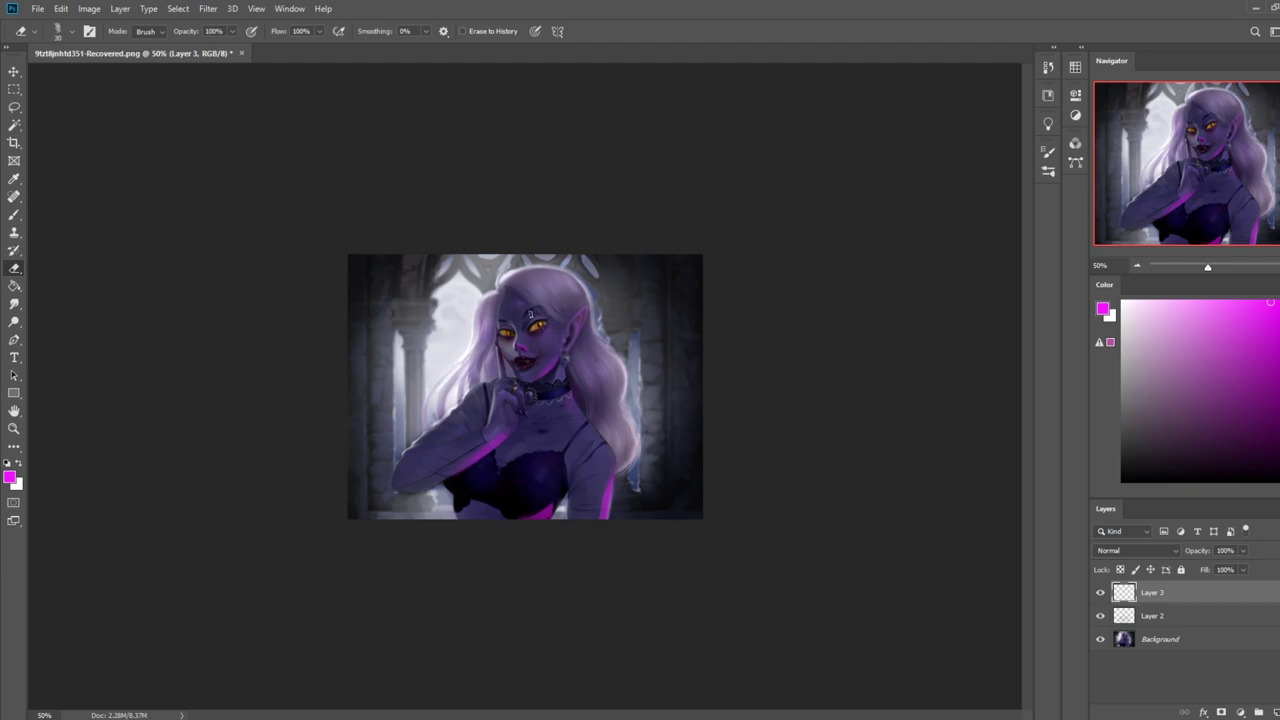
pyautogui.press('b')
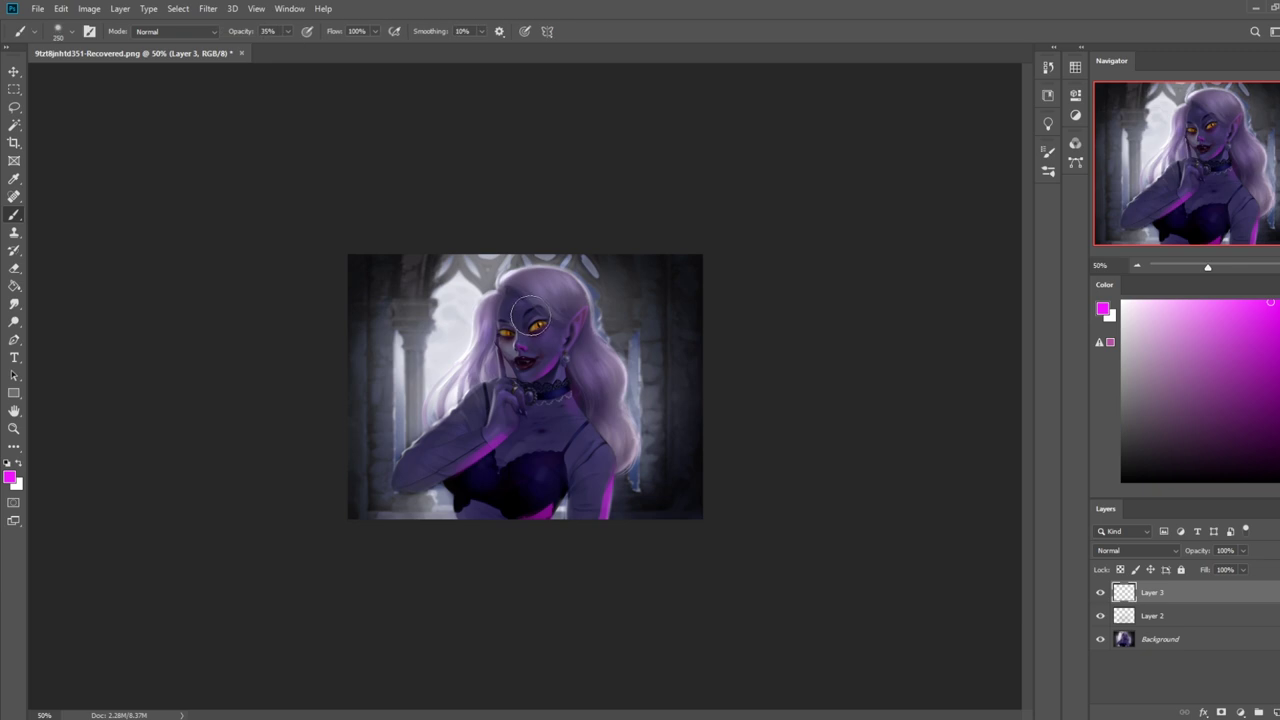
pyautogui.press('e')
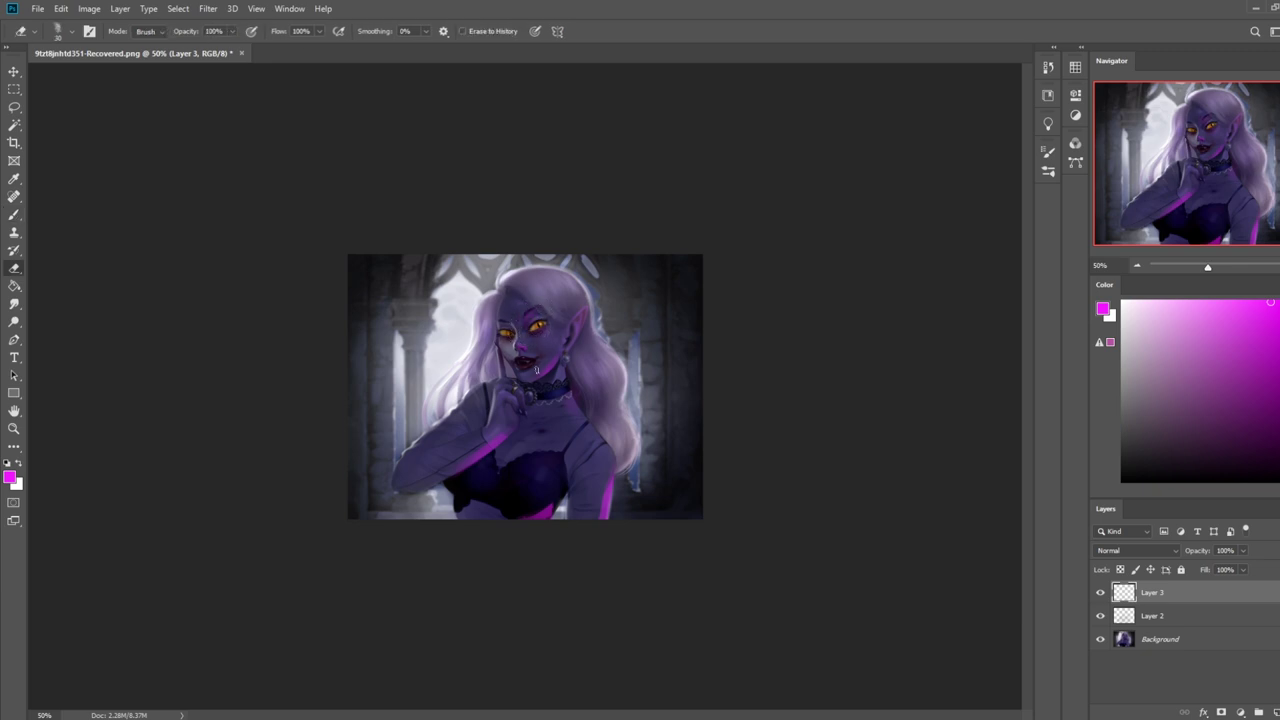
pyautogui.press('b')
pyautogui.press('e')
# - Apply a Gaussian Blur with a 4.9 pixel radius to the magenta light on Layer 3
pyautogui.click(208, 8)
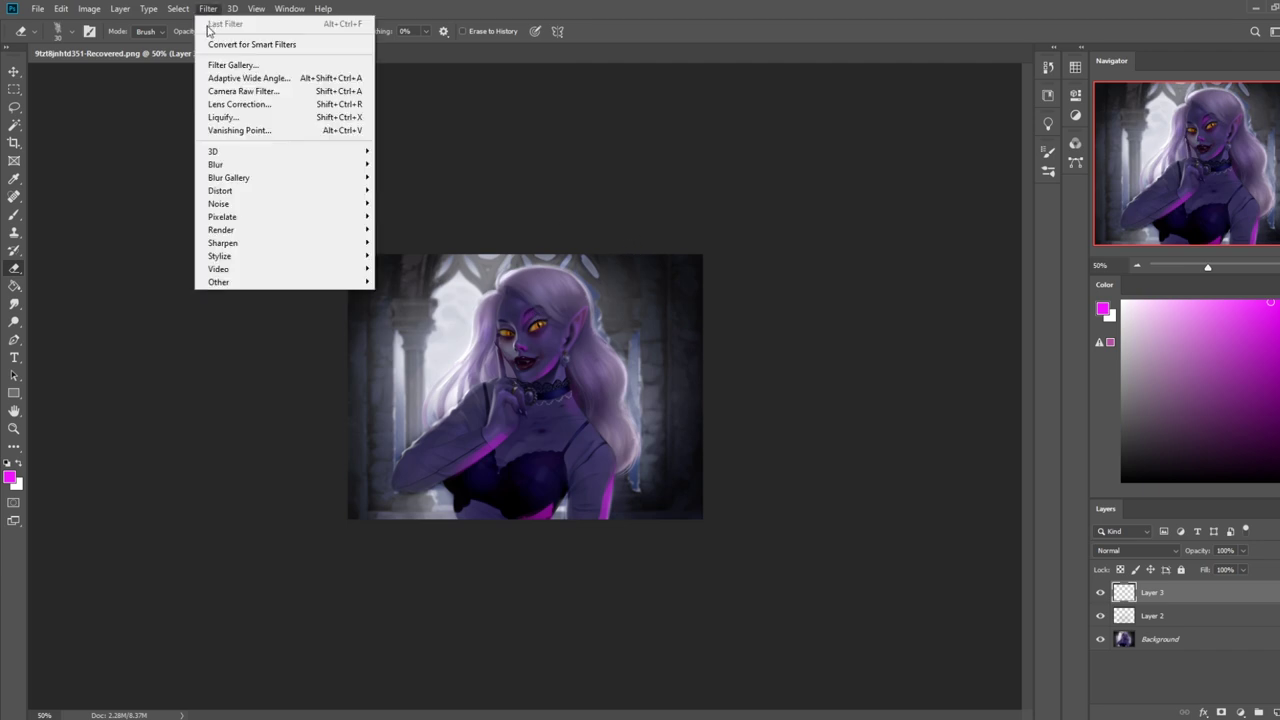
pyautogui.moveTo(257, 163)
pyautogui.click(411, 216)
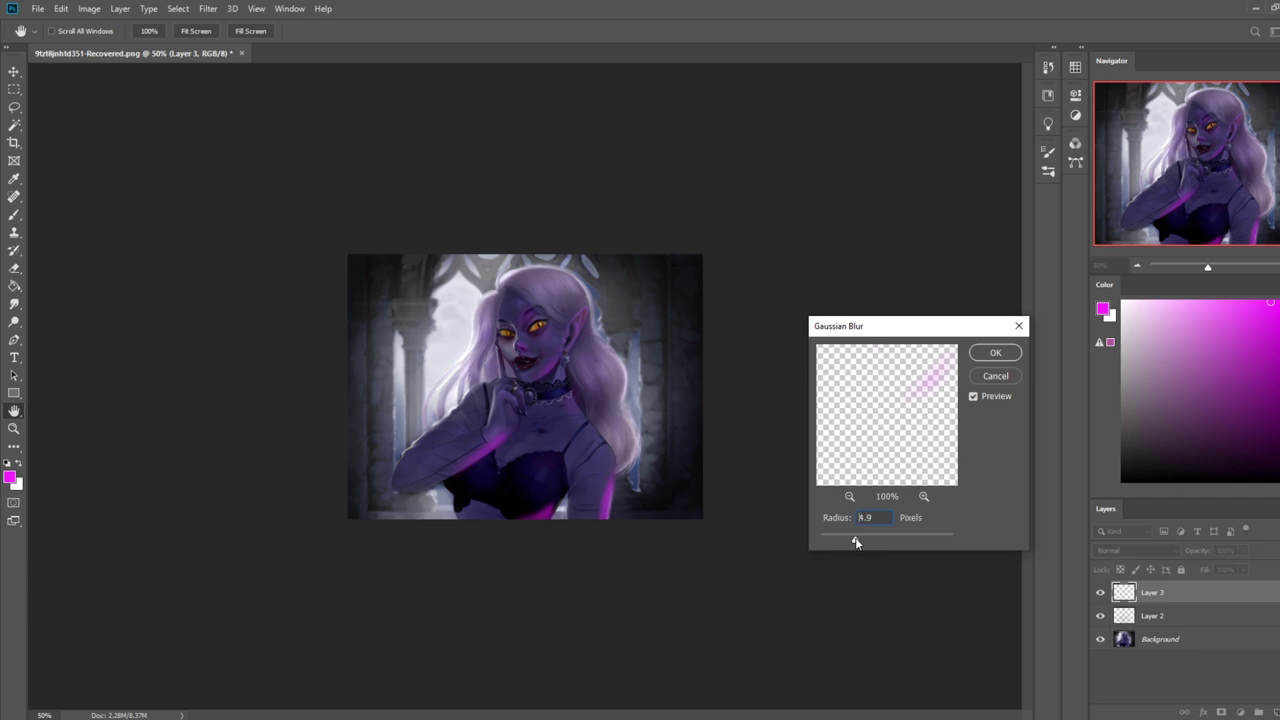
pyautogui.click(995, 352)
# - Clean up the blurred magenta light with the soft round eraser, varying its size up to 250 px
pyautogui.press('e')
pyautogui.rightClick(630, 360)
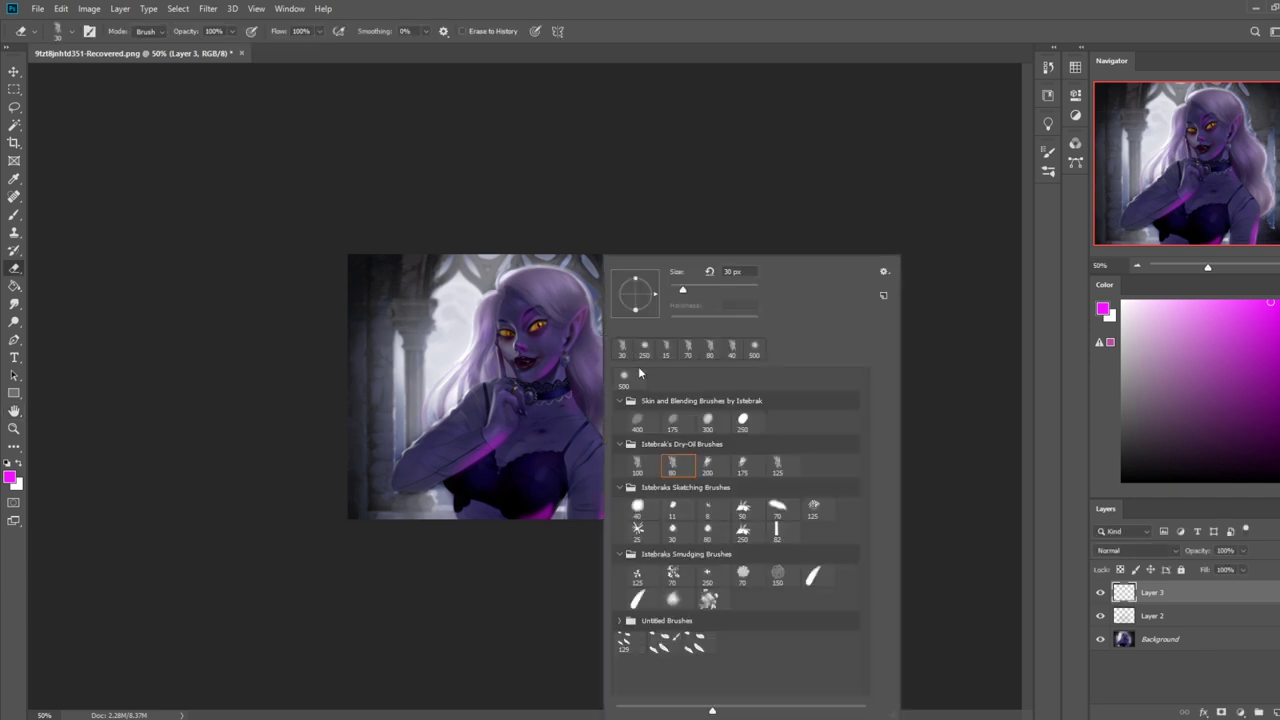
pyautogui.click(629, 383)
pyautogui.click(786, 220)
pyautogui.press('[')
pyautogui.press('[')
pyautogui.press('[')
pyautogui.press('[')
pyautogui.press('[')
pyautogui.press('[')
pyautogui.press('[')
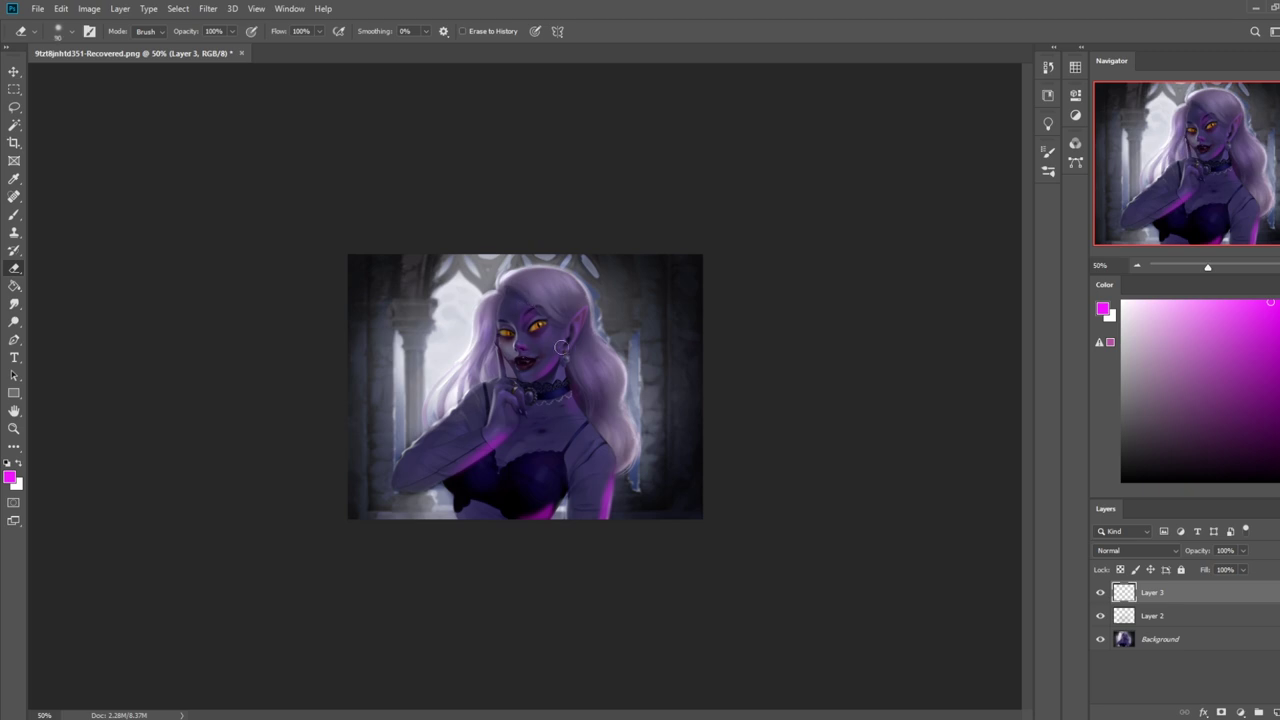
pyautogui.press(']')
pyautogui.press(']')
pyautogui.press(']')
pyautogui.press(']')
pyautogui.press(']')
pyautogui.press(']')
# - Flatten the image into a single Background layer
pyautogui.rightClick(1164, 617)
pyautogui.click(1205, 465)
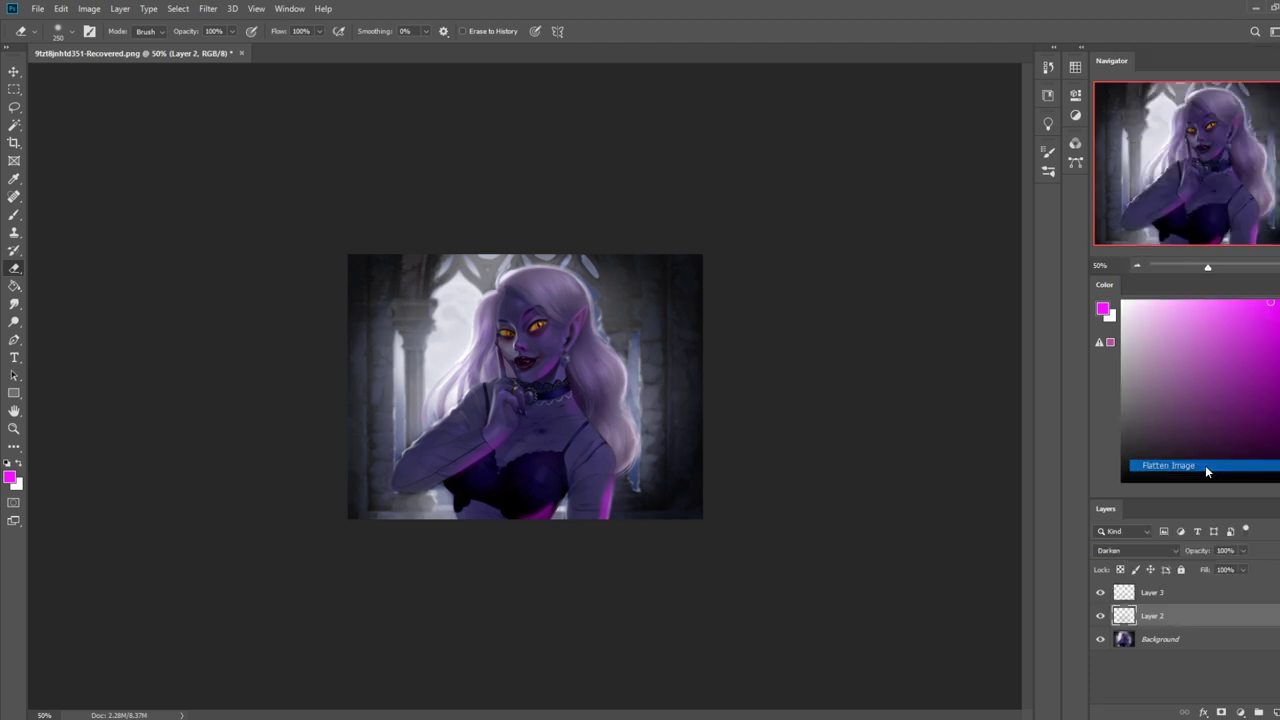
pyautogui.press('super')
pyautogui.write('z')
pyautogui.click(814, 309)
# - Use the Liquify filter to pull the corner of the mouth outward and upward into a wider smile
pyautogui.press('z')
pyautogui.moveTo(415, 273); pyautogui.dragTo(597, 388)
pyautogui.press('b')
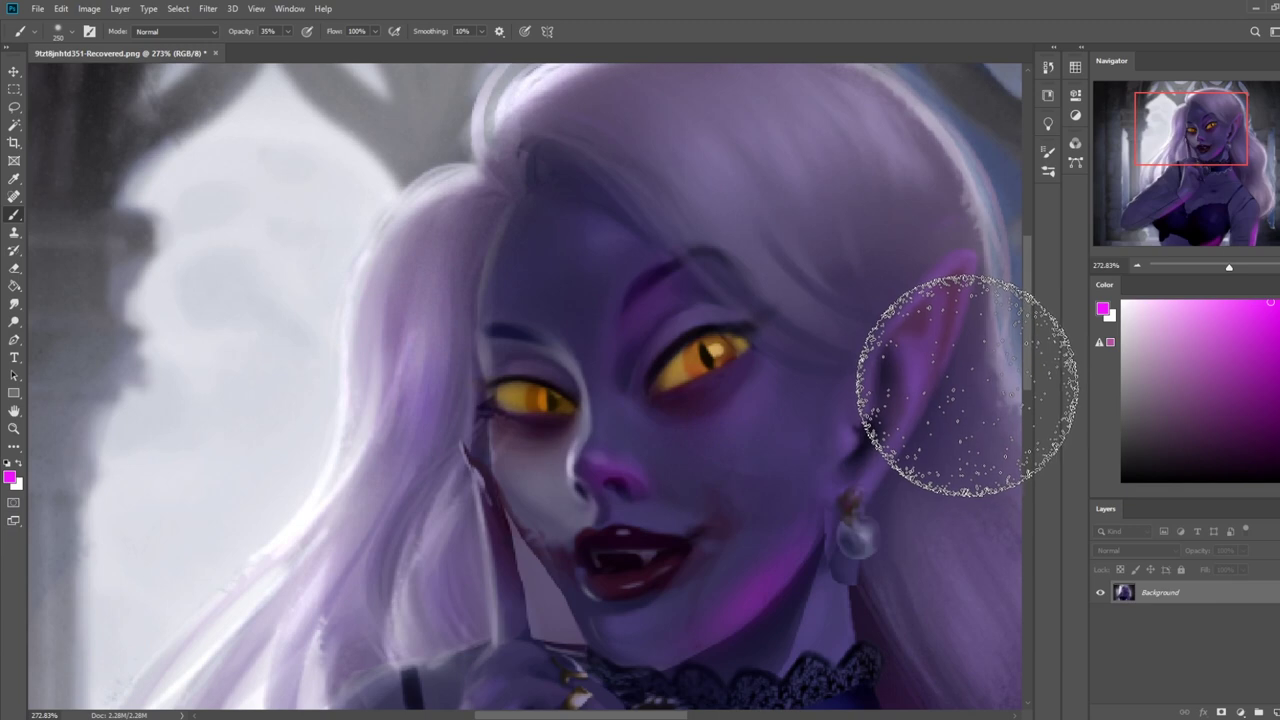
pyautogui.press('l')
pyautogui.click(208, 8)
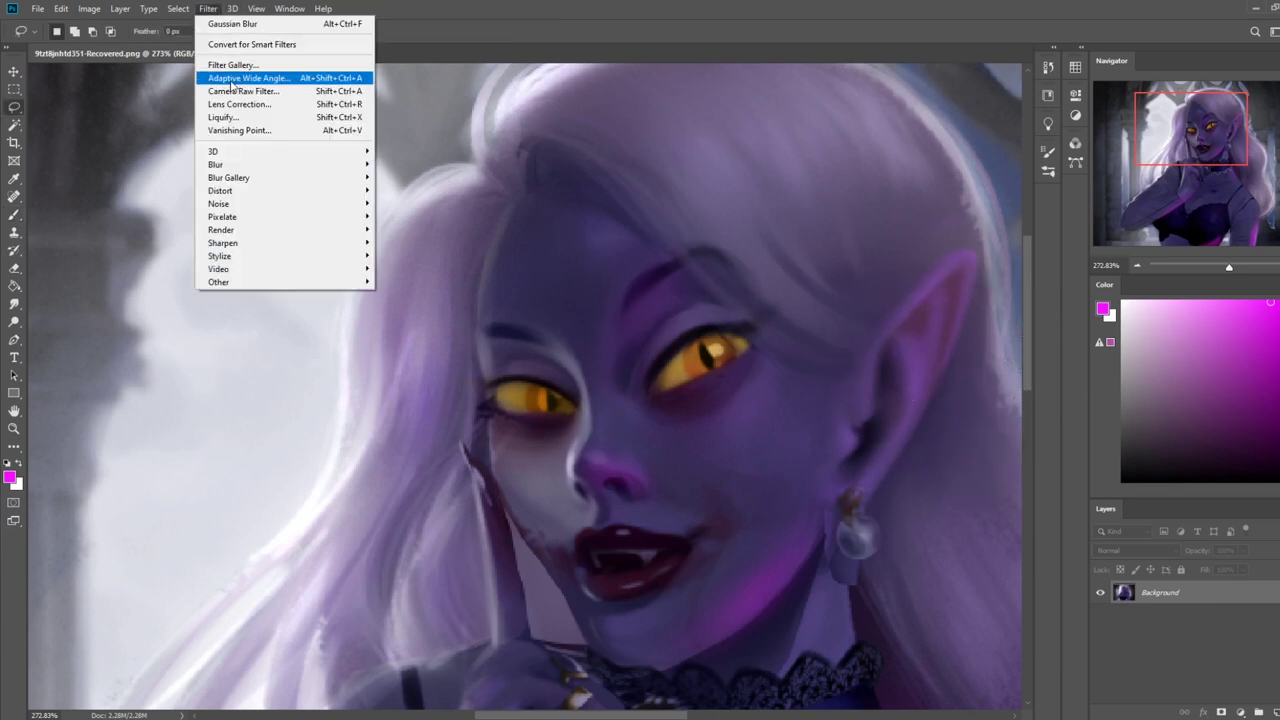
pyautogui.click(295, 117)
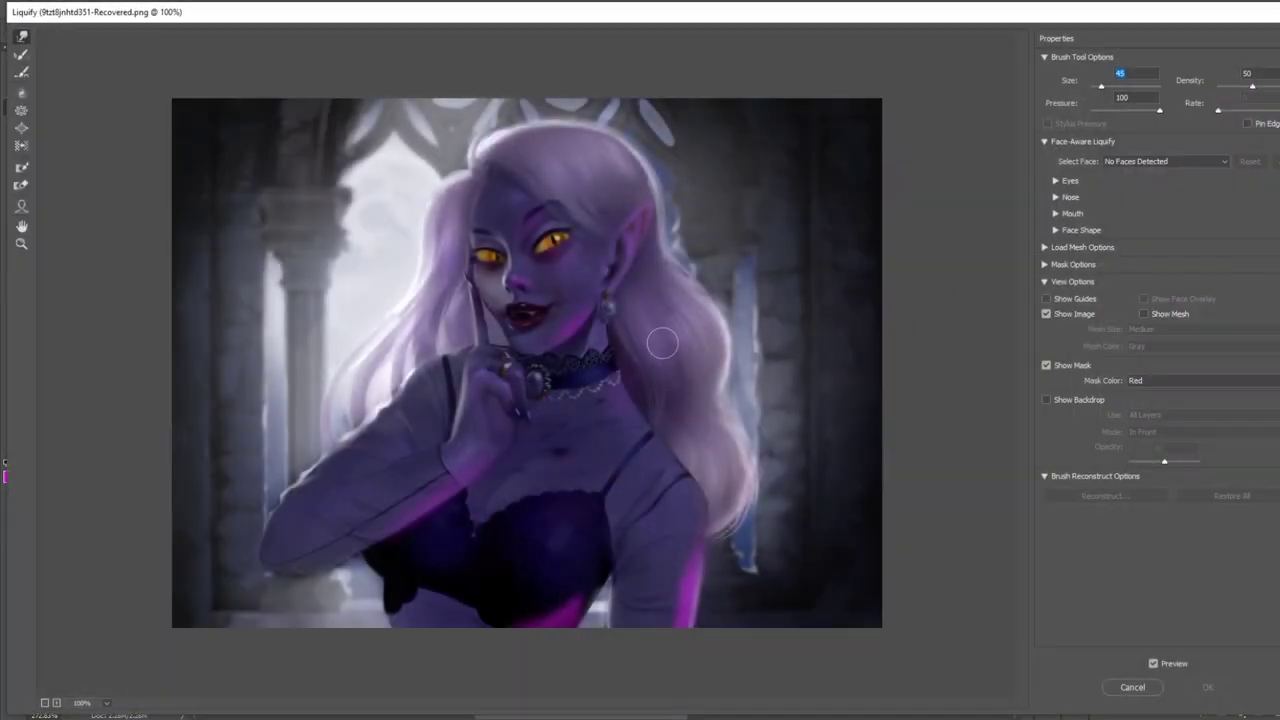
pyautogui.press(']')
pyautogui.press(']')
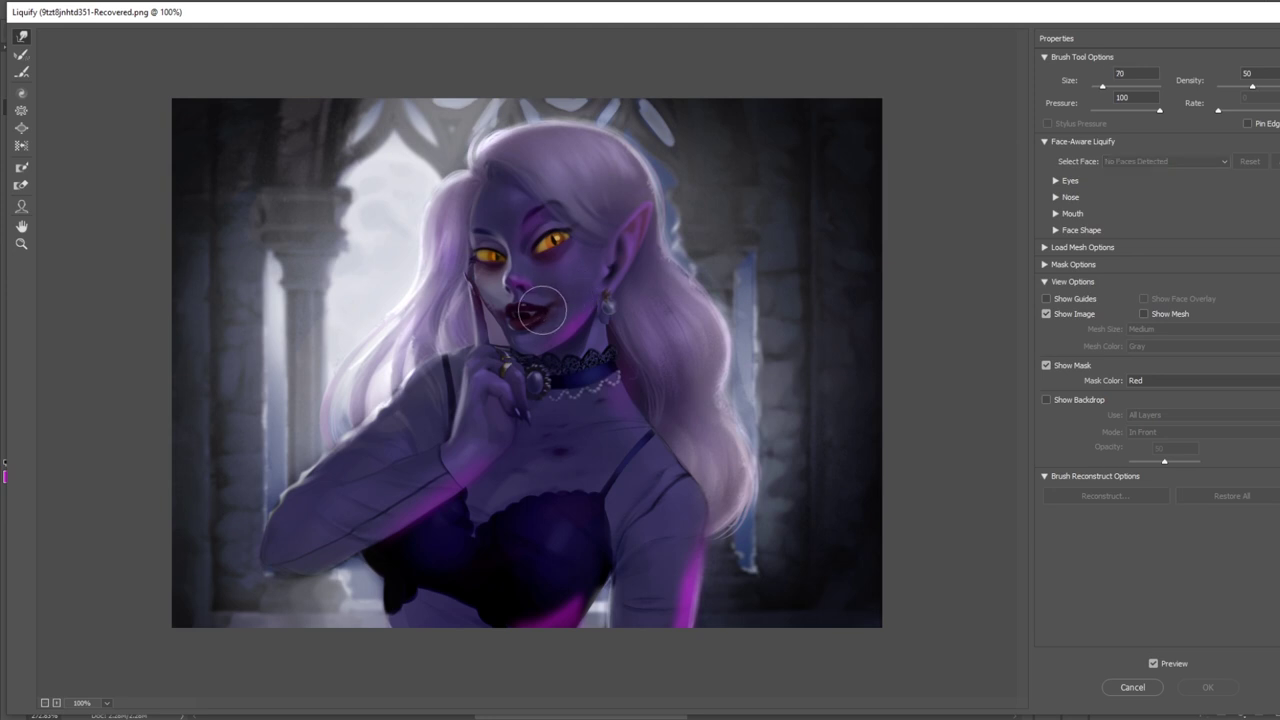
pyautogui.moveTo(549, 307)
pyautogui.mouseDown()
pyautogui.moveTo(574, 289)
pyautogui.moveTo(566, 296)
pyautogui.mouseUp()
pyautogui.hotkey('ctrl', 'z')
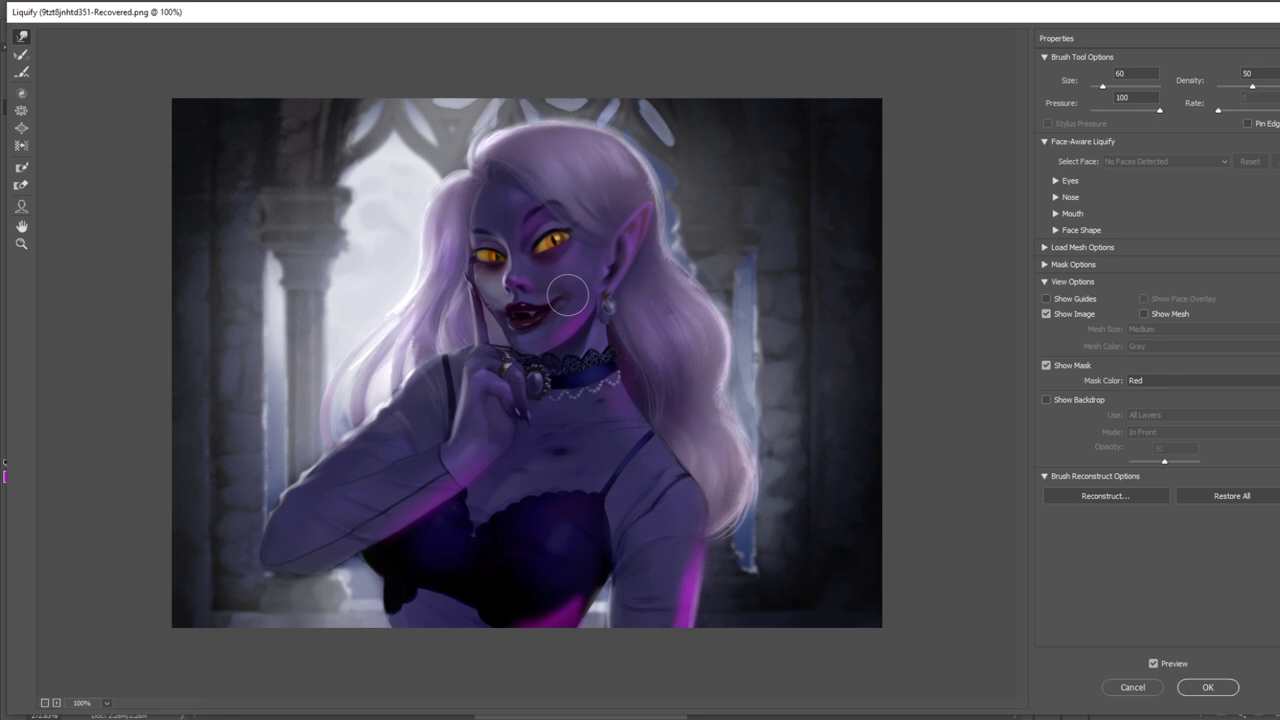
pyautogui.press('alt')
pyautogui.moveTo(550, 304); pyautogui.dragTo(566, 298)
pyautogui.click(1207, 687)
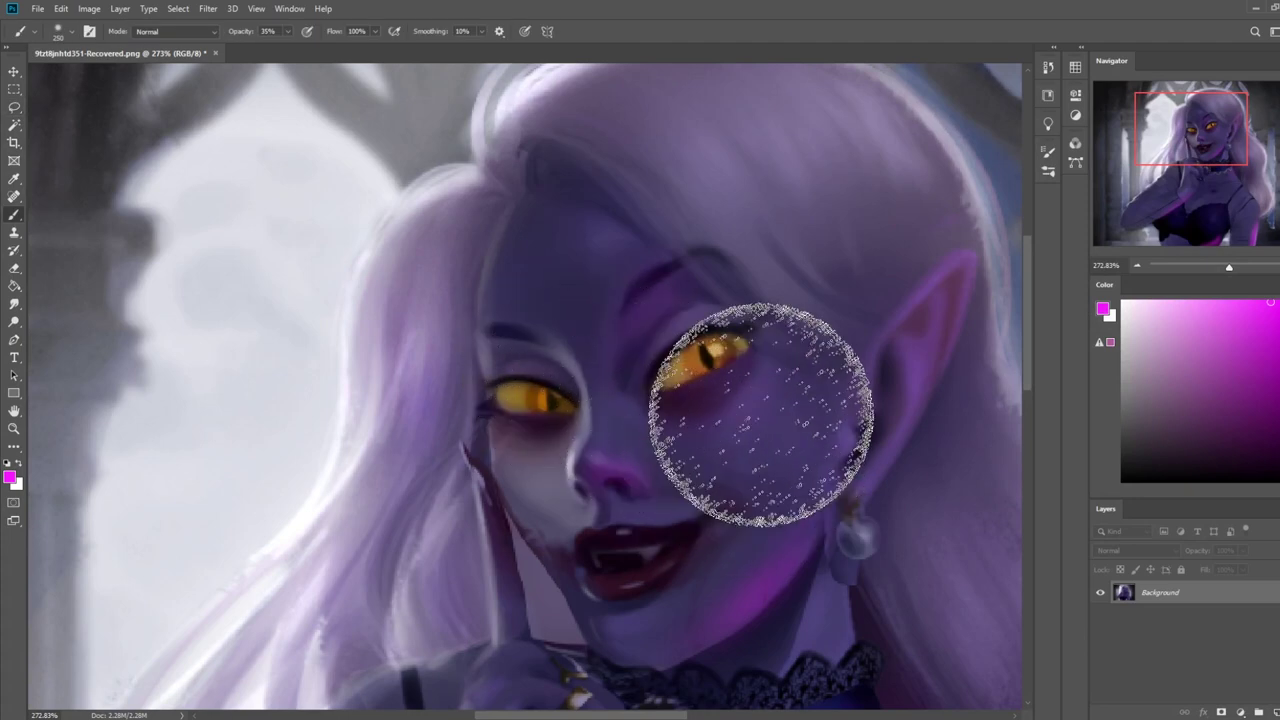
# - Sample the dark lip colour and deepen the lower lip edge with a 60 px Normal-mode brush at 35% opacity
pyautogui.hotkey('ctrl', '1')
pyautogui.keyDown('alt'); pyautogui.click(540, 337); pyautogui.keyUp('alt')
pyautogui.press('[')
pyautogui.press('[')
pyautogui.press('[')
pyautogui.click(190, 31)
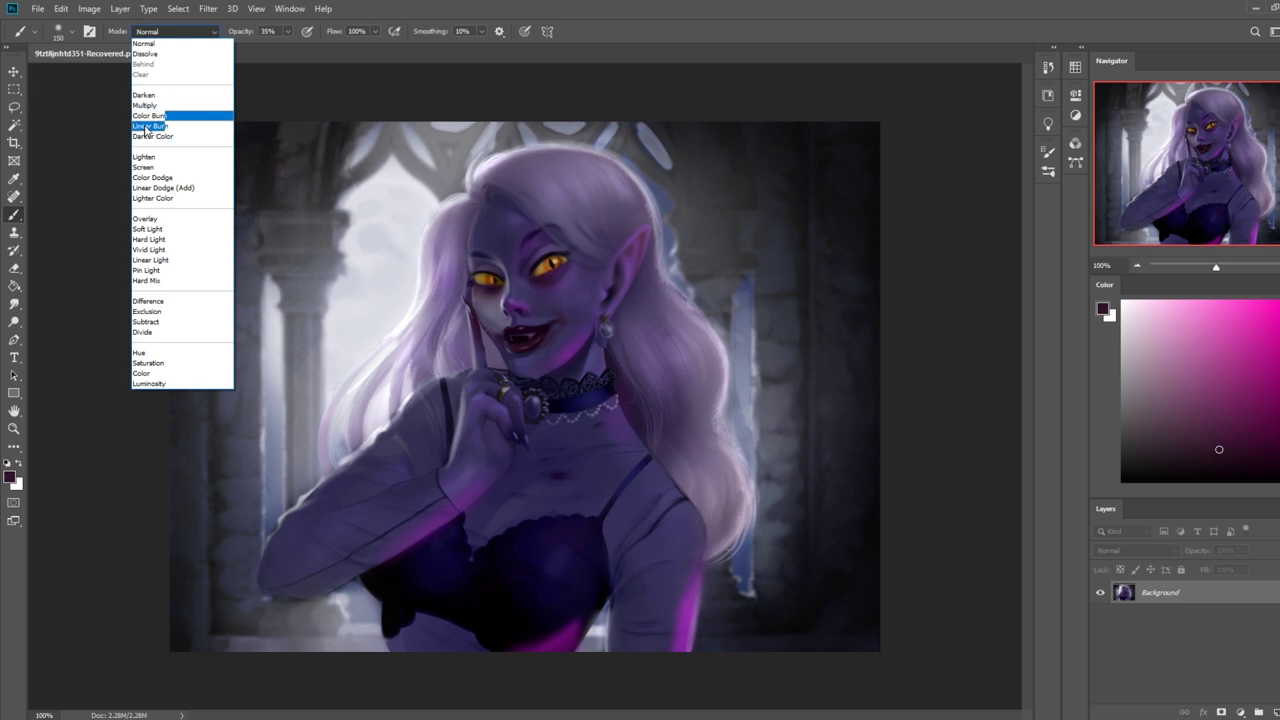
pyautogui.click(145, 44)
pyautogui.click(545, 348)
pyautogui.press('[')
pyautogui.press('[')
pyautogui.press('[')
pyautogui.press('[')
pyautogui.press('[')
pyautogui.moveTo(546, 349); pyautogui.dragTo(544, 345)
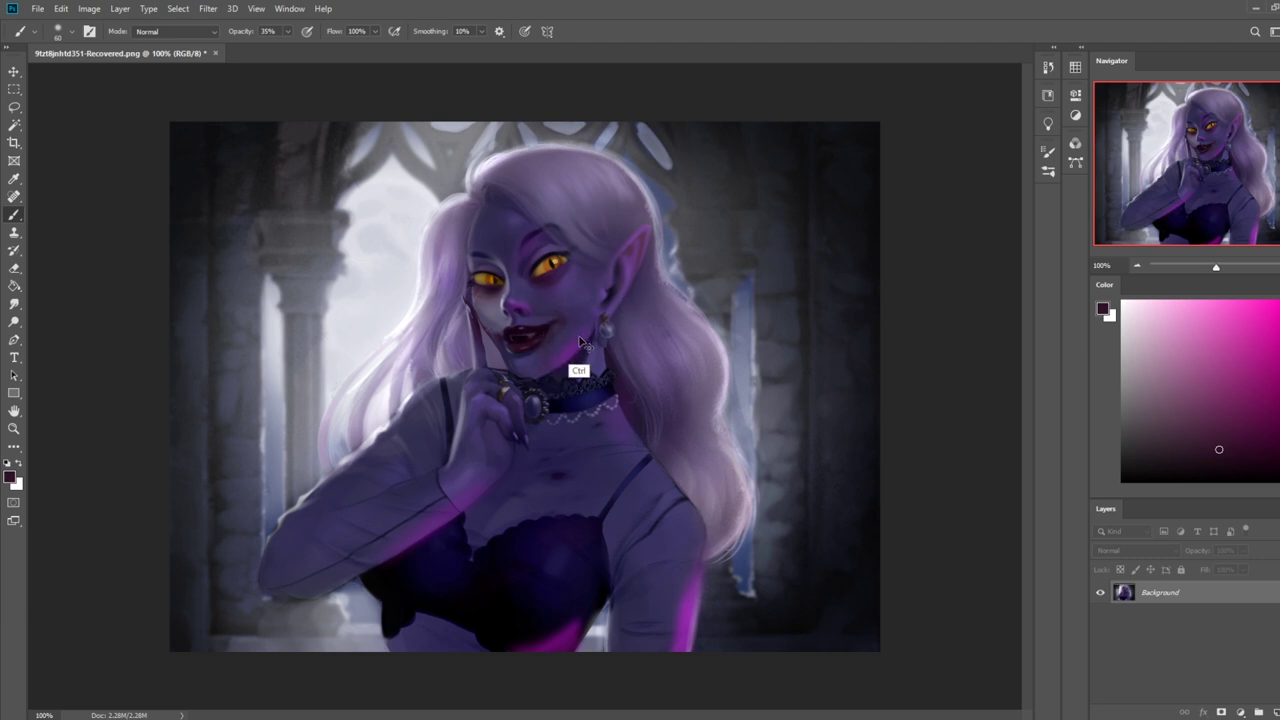
# - Try several brush presets with test strokes over the hair and background, and undo the strokes
pyautogui.rightClick(507, 233)
pyautogui.doubleClick(540, 372)
pyautogui.moveTo(778, 160)
pyautogui.mouseDown()
pyautogui.moveTo(471, 347)
pyautogui.moveTo(752, 202)
pyautogui.moveTo(760, 240)
pyautogui.mouseUp()
pyautogui.hotkey('ctrl', 'z')
pyautogui.hotkey('ctrl', 'z')
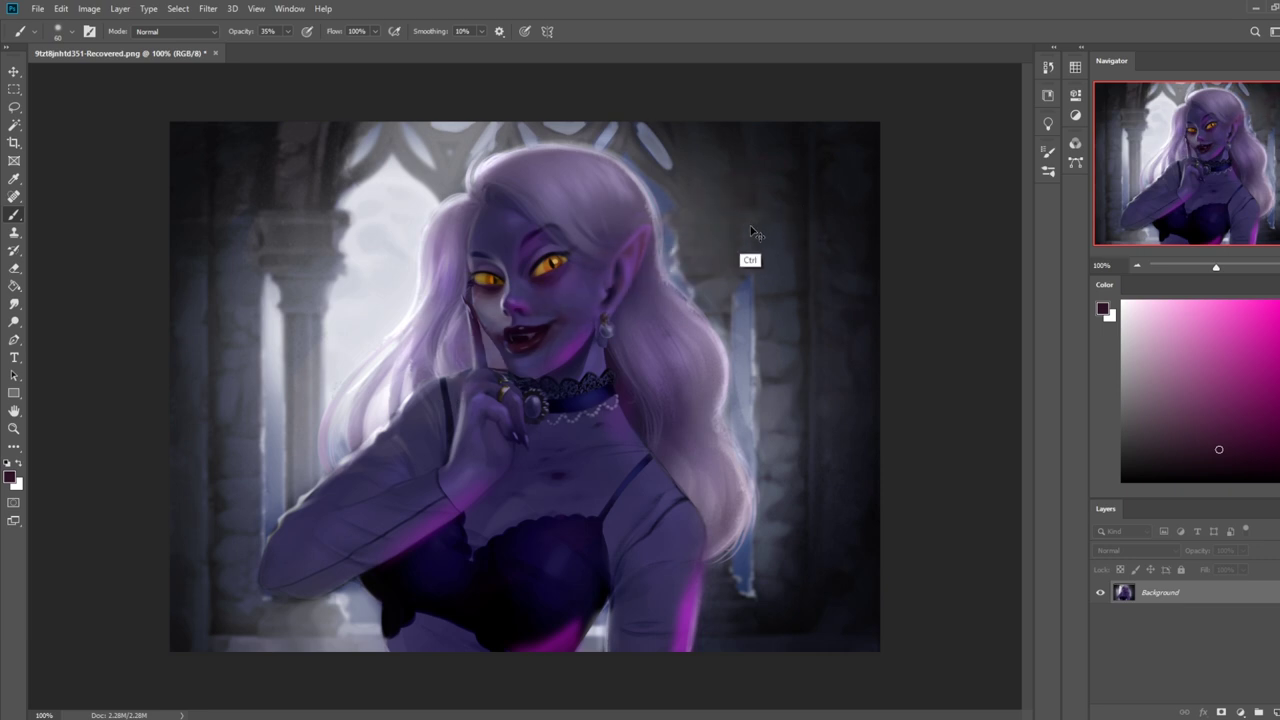
pyautogui.moveTo(510, 306)
pyautogui.mouseDown()
pyautogui.moveTo(250, 438)
pyautogui.moveTo(436, 276)
pyautogui.mouseUp()
pyautogui.hotkey('ctrl', 'z')
pyautogui.hotkey('ctrl', 'z')
pyautogui.rightClick(414, 234)
pyautogui.click(510, 385)
pyautogui.moveTo(318, 280)
pyautogui.mouseDown()
pyautogui.moveTo(334, 516)
pyautogui.moveTo(400, 262)
pyautogui.mouseUp()
pyautogui.hotkey('ctrl', 'z')
pyautogui.hotkey('ctrl', 'z')
pyautogui.rightClick(400, 234)
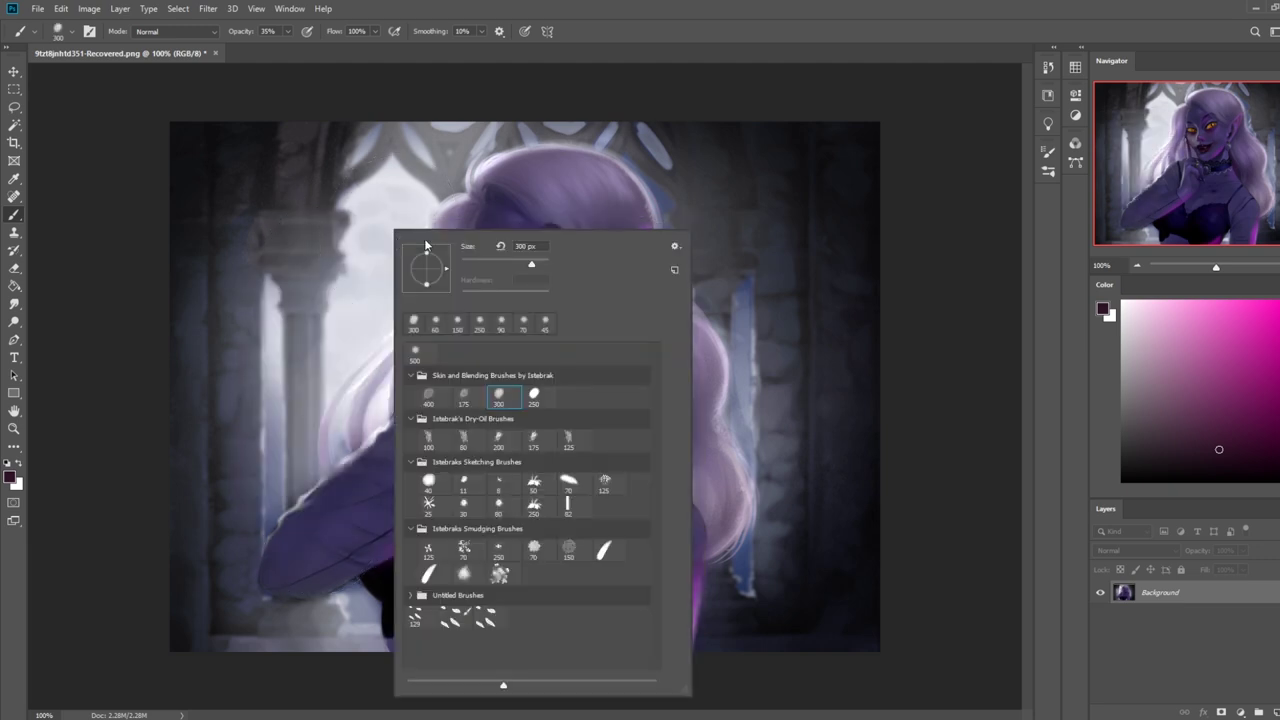
pyautogui.doubleClick(499, 506)
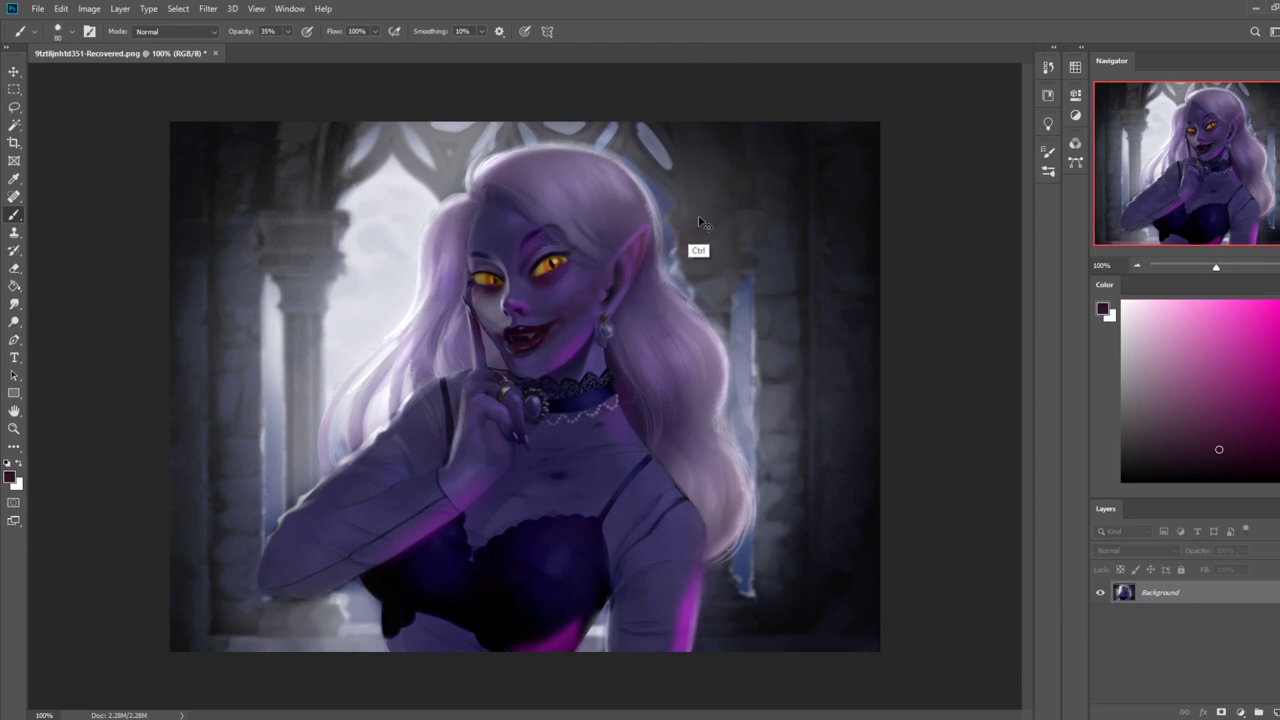
pyautogui.press('[')
pyautogui.moveTo(436, 205); pyautogui.dragTo(267, 384)
pyautogui.moveTo(392, 268); pyautogui.dragTo(306, 360)
pyautogui.press('[')
pyautogui.hotkey('ctrl', 'z')
pyautogui.hotkey('ctrl', 'z')
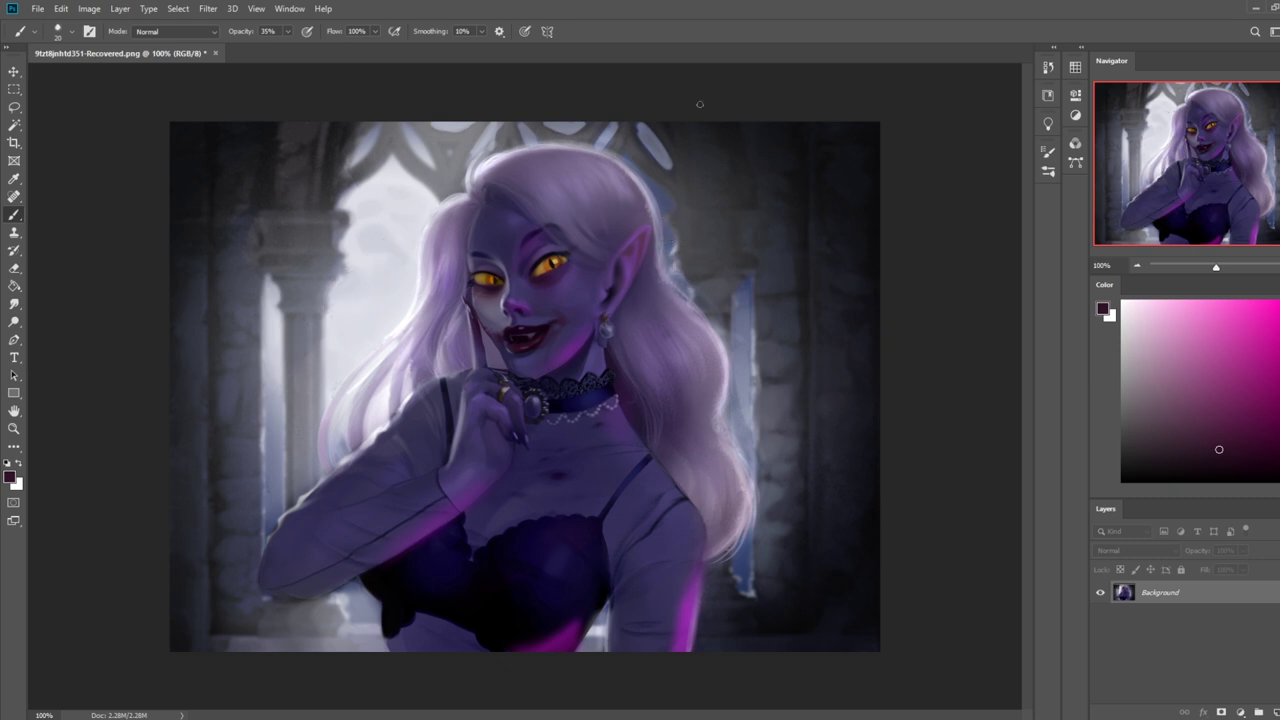
# - Blend the shading on the face with the Smudge tool at 9% strength
pyautogui.click(14, 304)
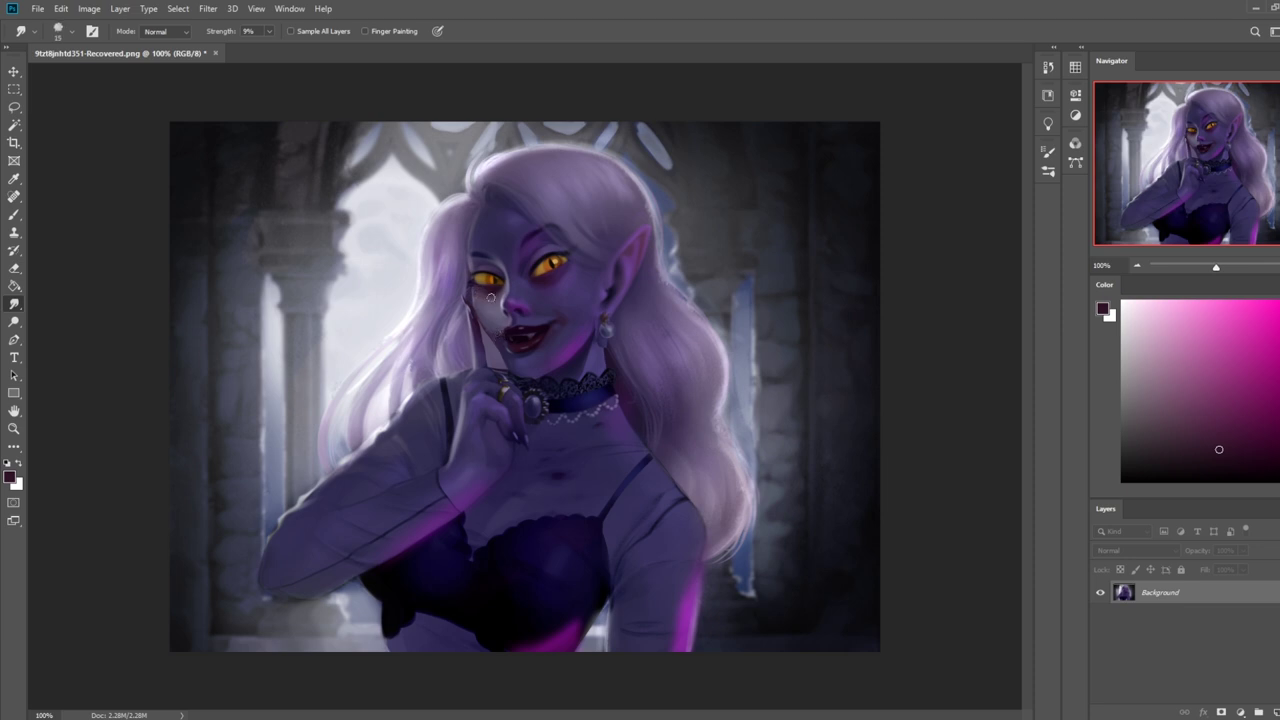
pyautogui.press('m')
pyautogui.rightClick(565, 325)
pyautogui.rightClick(619, 305)
pyautogui.click(912, 231)
pyautogui.click(14, 303)
pyautogui.press('b')
# - Sample the dark blue-purple under the chin and repaint the chin edge above the choker with a small soft brush at 59% opacity
pyautogui.scroll(5, 530, 313)
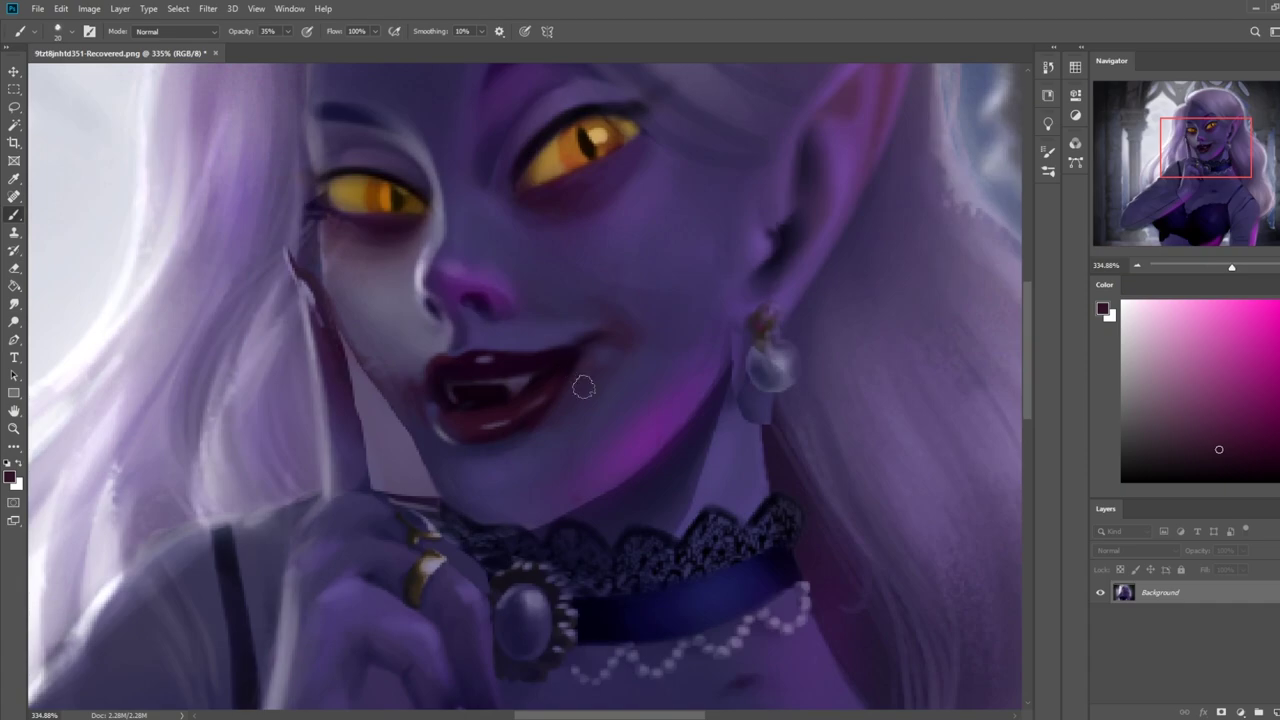
pyautogui.rightClick(584, 327)
pyautogui.click(585, 379)
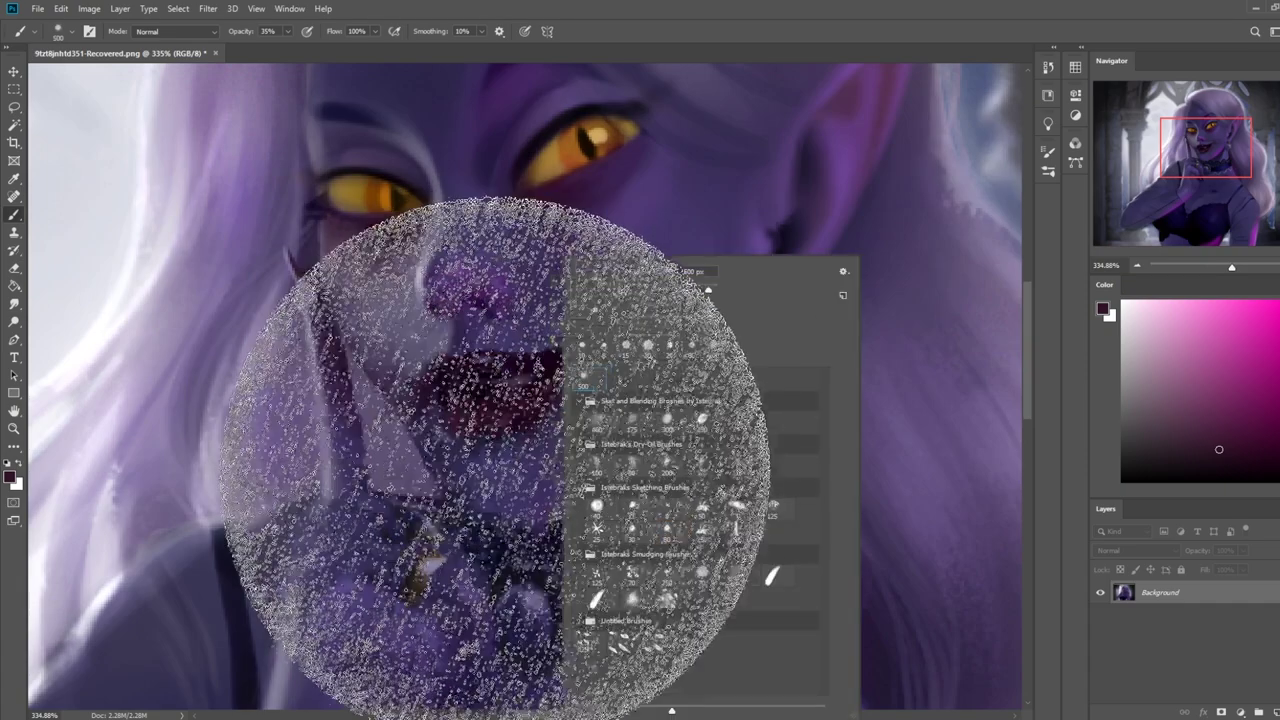
pyautogui.keyDown('alt'); pyautogui.click(486, 506); pyautogui.keyUp('alt')
pyautogui.press('[')
pyautogui.press('[')
pyautogui.press('[')
pyautogui.press('[')
pyautogui.press('[')
pyautogui.press('[')
pyautogui.press('[')
pyautogui.press('[')
pyautogui.press('[')
pyautogui.press('[')
pyautogui.press('[')
pyautogui.press('[')
pyautogui.press('[')
pyautogui.press('[')
pyautogui.press('[')
pyautogui.press('[')
pyautogui.press('[')
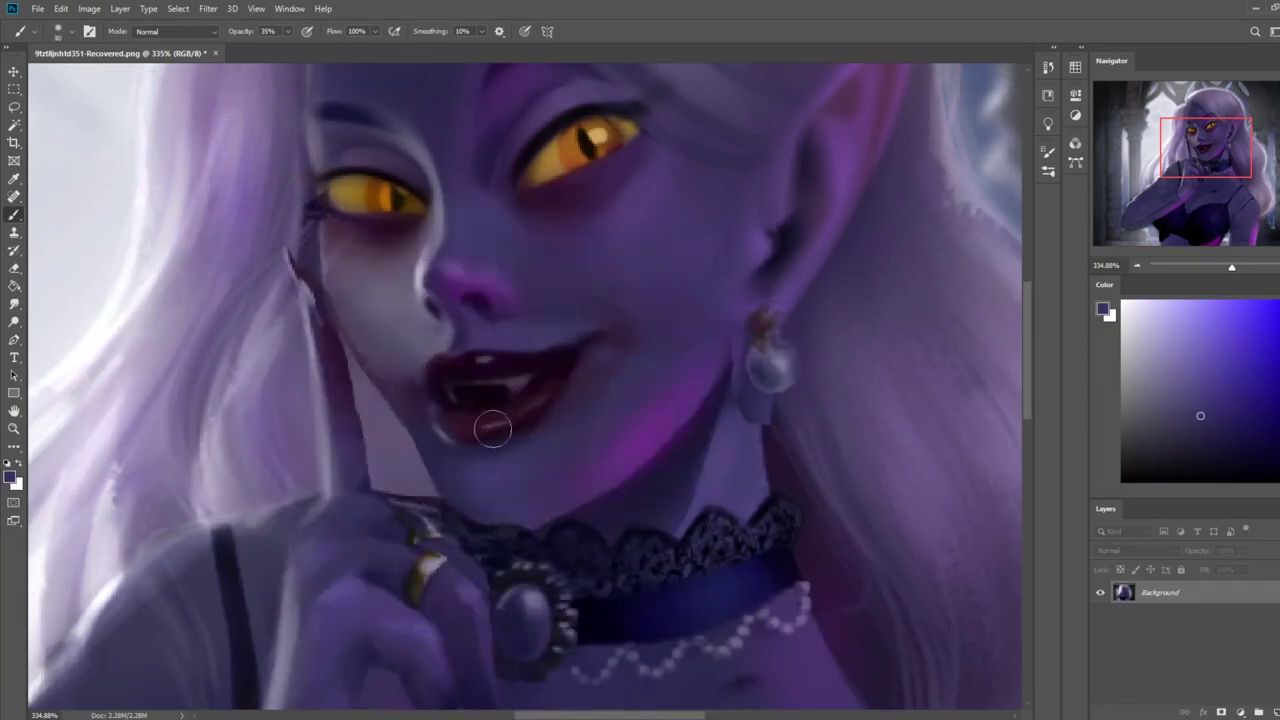
pyautogui.moveTo(286, 31); pyautogui.dragTo(304, 50)
pyautogui.moveTo(460, 513); pyautogui.dragTo(505, 524)
# - Try dark diagonal strokes across the hair with the Ghost of Alexandria image open alongside, and undo them
pyautogui.moveTo(163, 717)
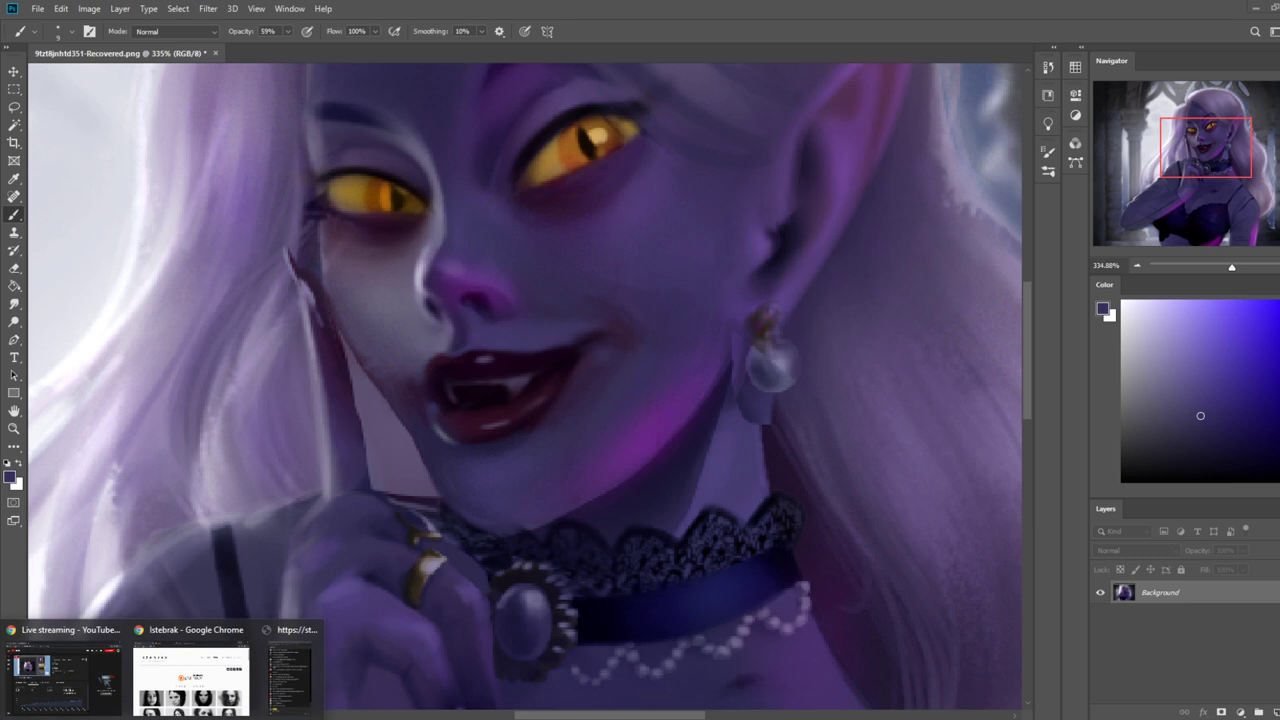
pyautogui.click(290, 672)
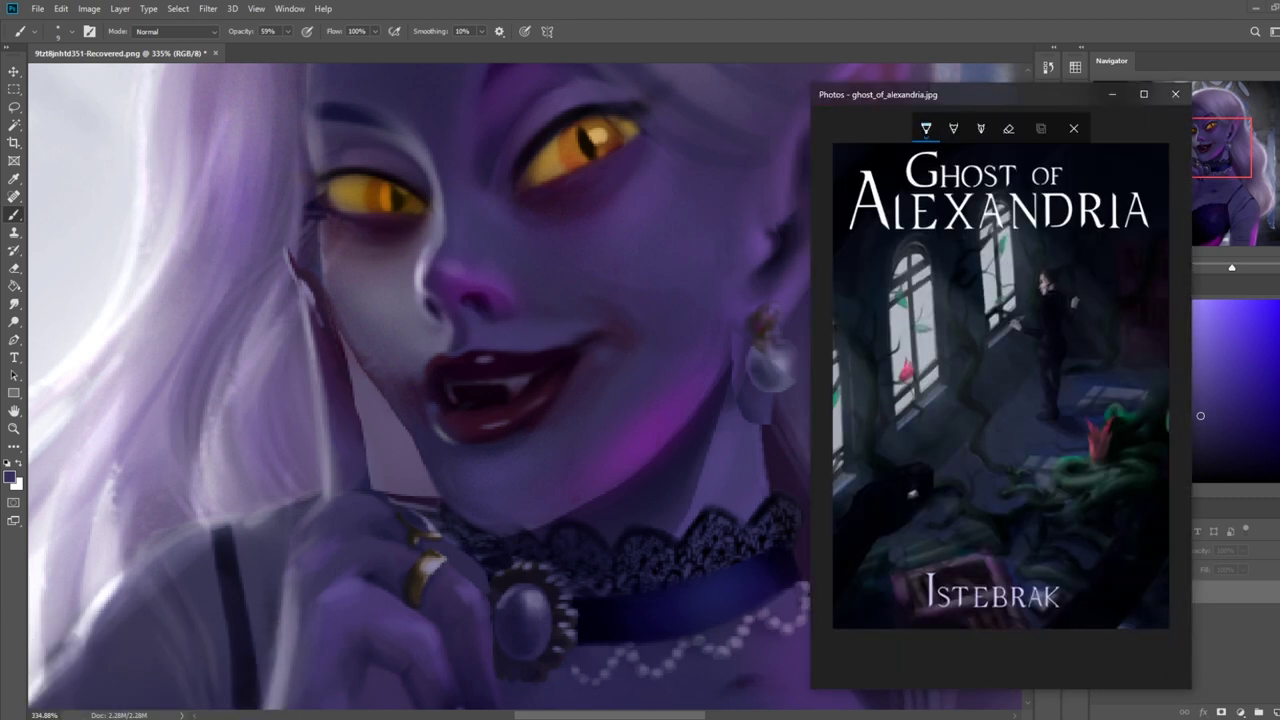
pyautogui.click(628, 264)
pyautogui.moveTo(452, 331); pyautogui.dragTo(245, 460)
pyautogui.moveTo(328, 338); pyautogui.dragTo(158, 475)
pyautogui.moveTo(268, 318); pyautogui.dragTo(102, 429)
pyautogui.moveTo(240, 299); pyautogui.dragTo(126, 365)
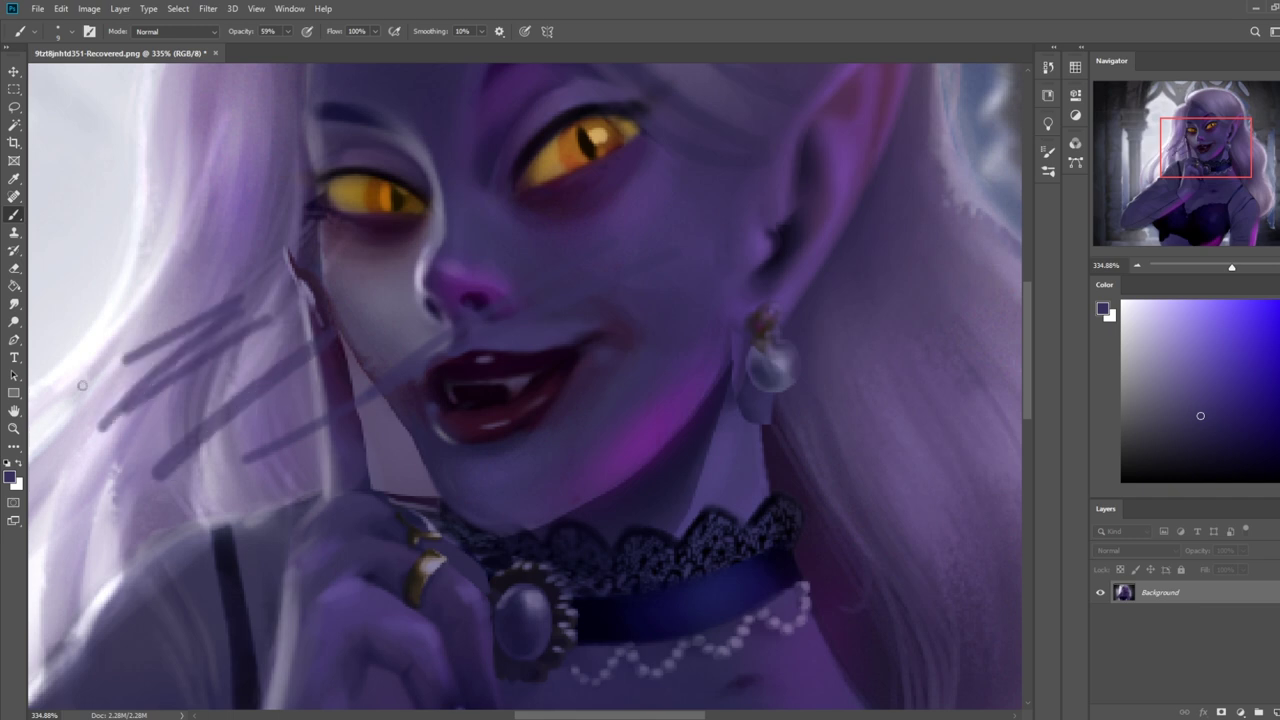
pyautogui.moveTo(200, 300); pyautogui.dragTo(120, 356)
pyautogui.moveTo(203, 287); pyautogui.dragTo(116, 388)
pyautogui.hotkey('alt', 'Tab')
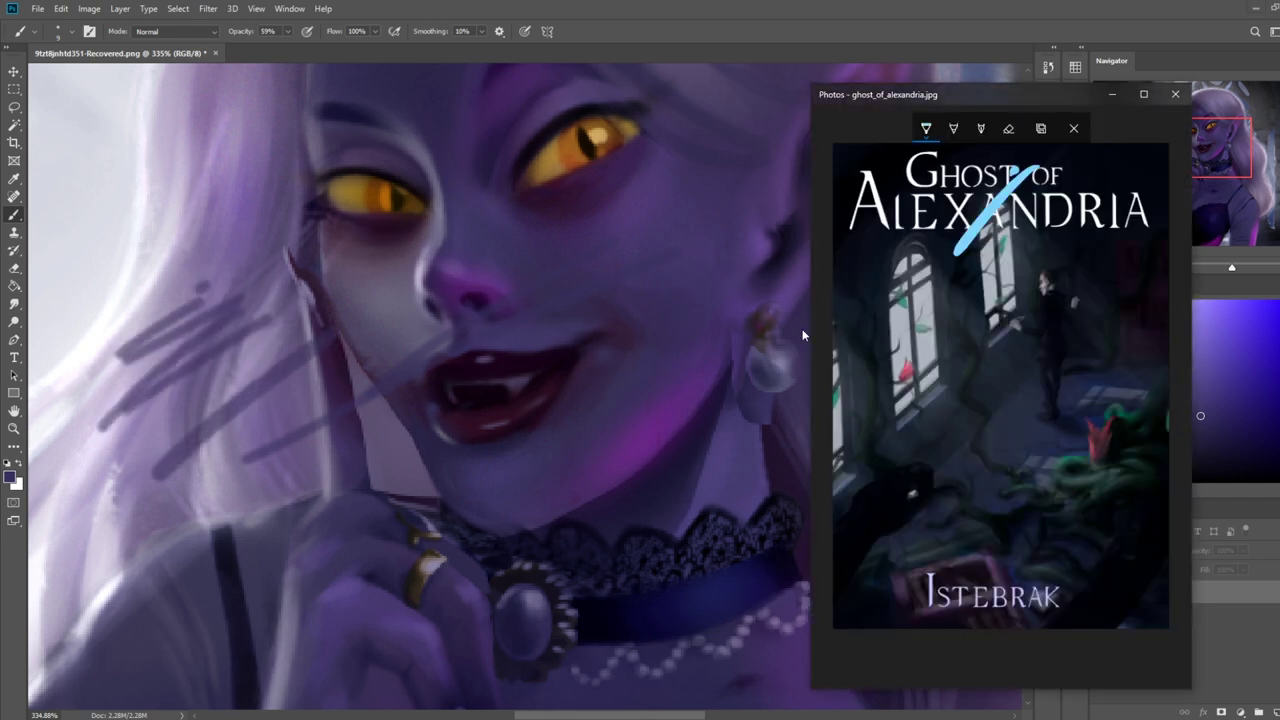
pyautogui.click(1174, 96)
pyautogui.hotkey('ctrl', 'z')
pyautogui.hotkey('ctrl', 'z')
pyautogui.hotkey('ctrl', 'z')
pyautogui.hotkey('ctrl', 'z')
pyautogui.hotkey('ctrl', 'z')
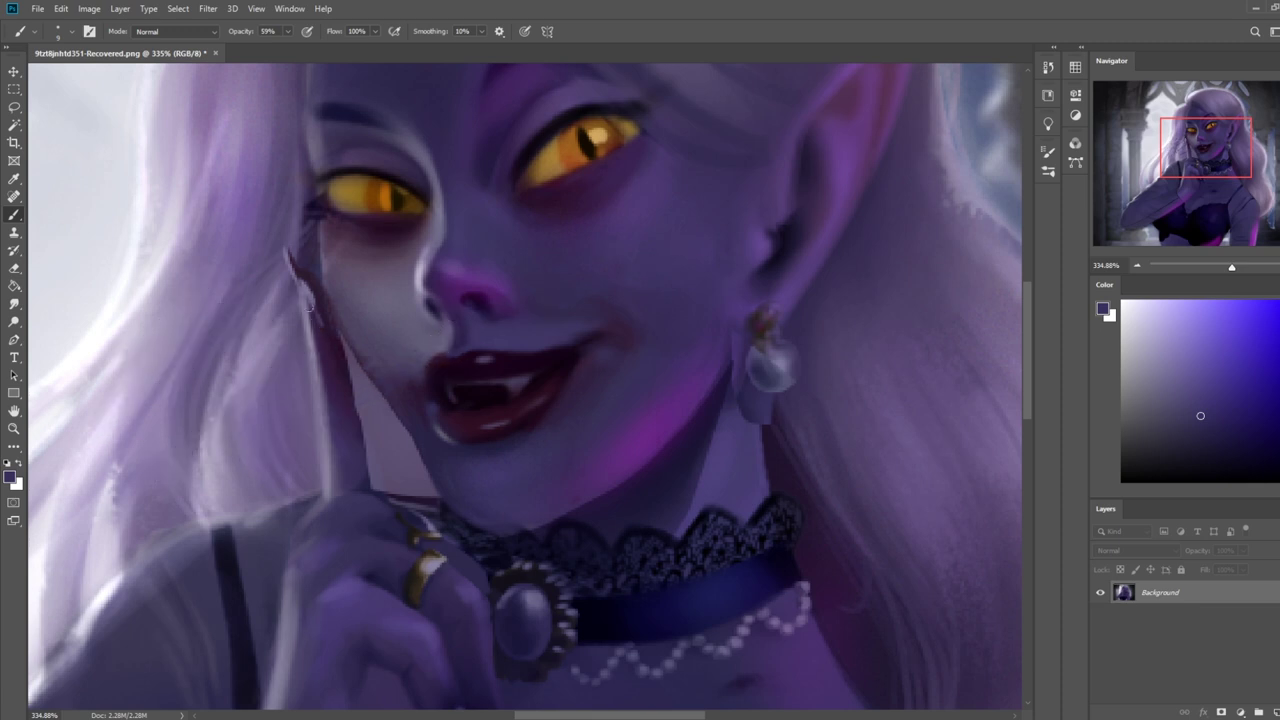
# - Try long curved strokes over the pale hair beside the raised finger and undo them all
pyautogui.moveTo(305, 305); pyautogui.dragTo(88, 468)
pyautogui.moveTo(272, 258); pyautogui.dragTo(44, 486)
pyautogui.hotkey('ctrl', 'z')
pyautogui.hotkey('ctrl', 'z')
pyautogui.moveTo(237, 225); pyautogui.dragTo(135, 497)
pyautogui.moveTo(278, 240); pyautogui.dragTo(137, 457)
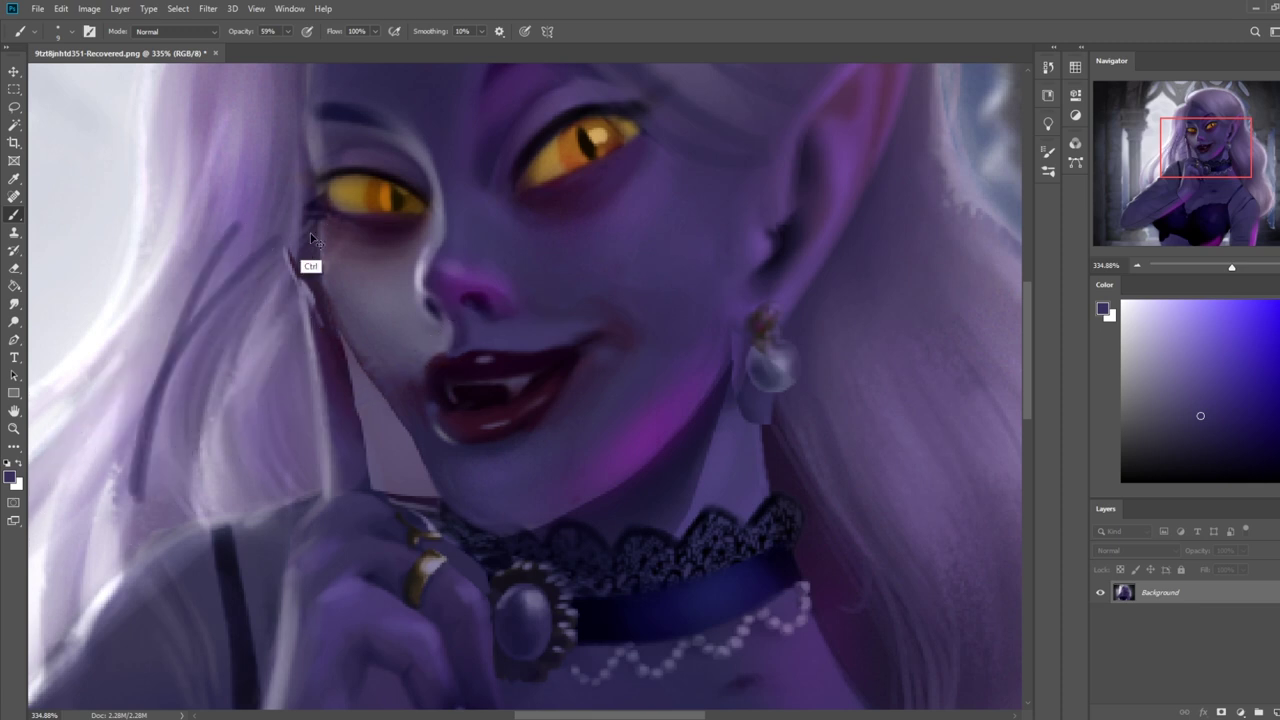
pyautogui.hotkey('ctrl', 'z')
pyautogui.hotkey('ctrl', 'z')
pyautogui.moveTo(216, 326); pyautogui.dragTo(42, 526)
pyautogui.moveTo(280, 230); pyautogui.dragTo(66, 472)
pyautogui.moveTo(262, 232); pyautogui.dragTo(47, 497)
pyautogui.moveTo(215, 228); pyautogui.dragTo(62, 470)
pyautogui.moveTo(180, 250); pyautogui.dragTo(133, 362)
pyautogui.moveTo(109, 260); pyautogui.dragTo(121, 418)
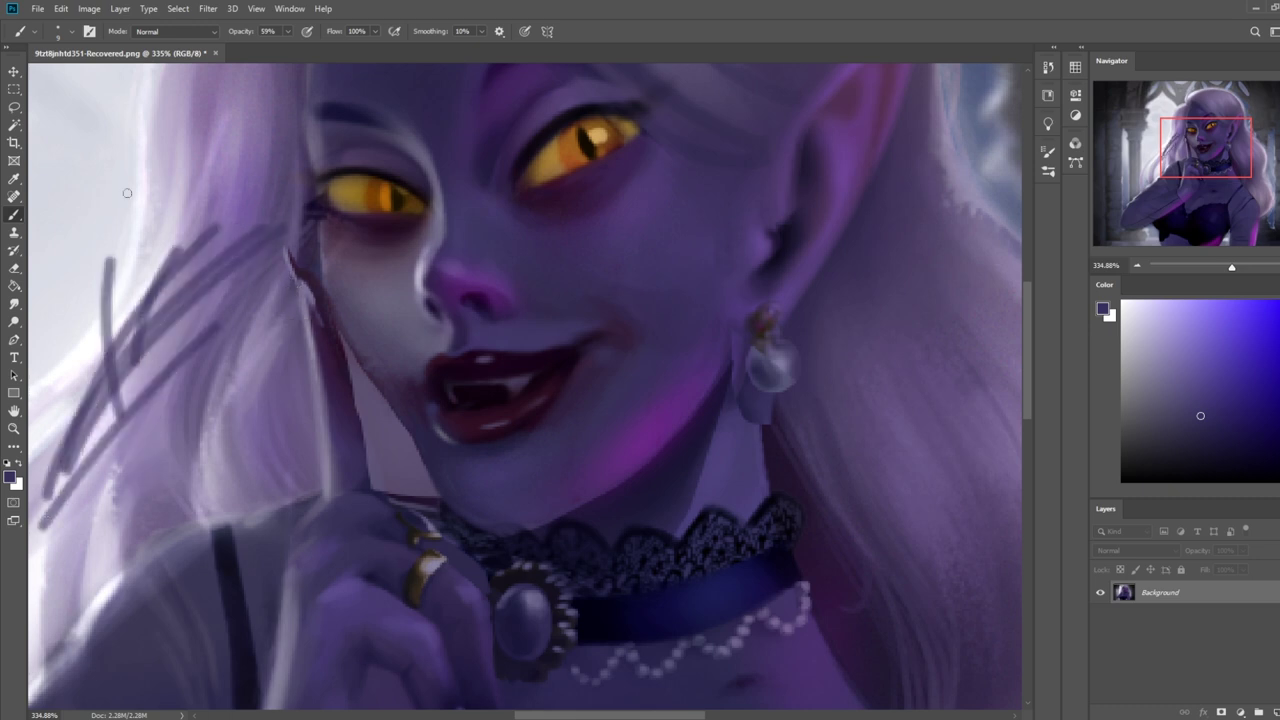
pyautogui.moveTo(160, 165); pyautogui.dragTo(109, 338)
pyautogui.moveTo(224, 342); pyautogui.dragTo(159, 515)
pyautogui.hotkey('ctrl', 'z')
pyautogui.hotkey('ctrl', 'z')
pyautogui.hotkey('ctrl', 'z')
pyautogui.hotkey('ctrl', 'z')
pyautogui.hotkey('ctrl', 'z')
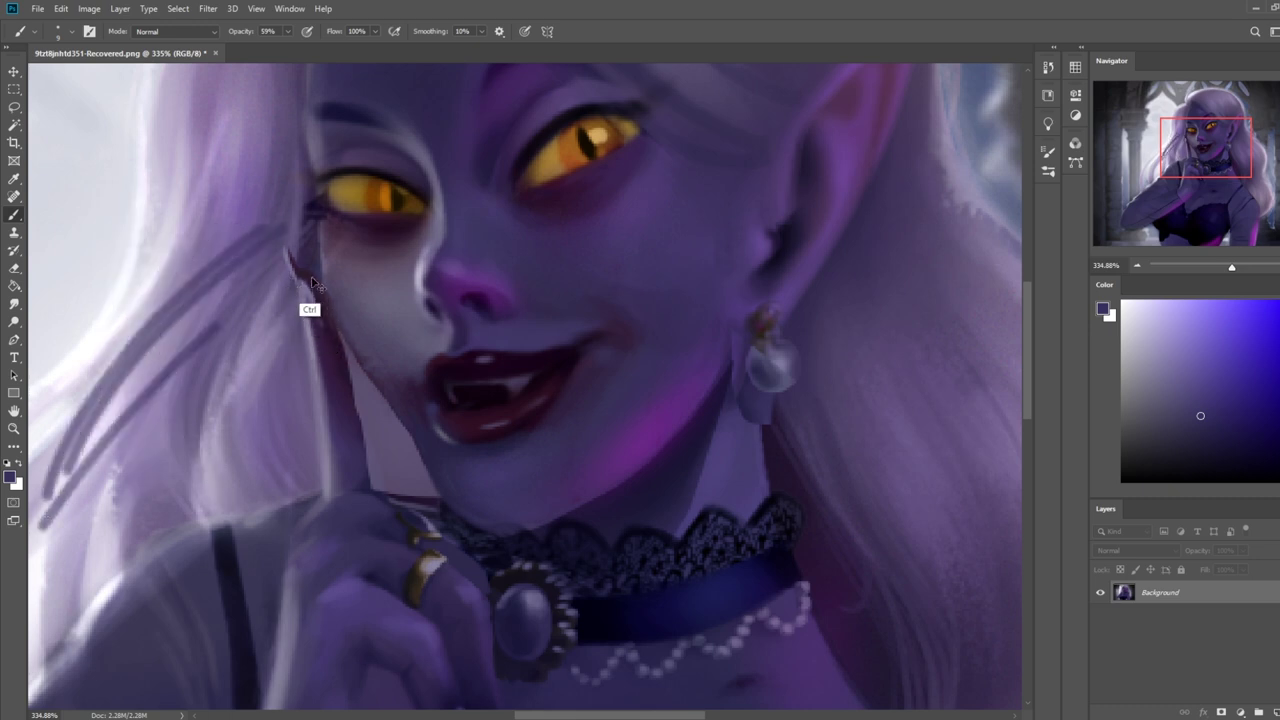
pyautogui.hotkey('ctrl', 'z')
pyautogui.hotkey('ctrl', 'z')
pyautogui.hotkey('ctrl', 'z')
pyautogui.moveTo(192, 224)
pyautogui.mouseDown()
pyautogui.moveTo(192, 464)
pyautogui.moveTo(126, 498)
pyautogui.mouseUp()
pyautogui.hotkey('ctrl', 'z')
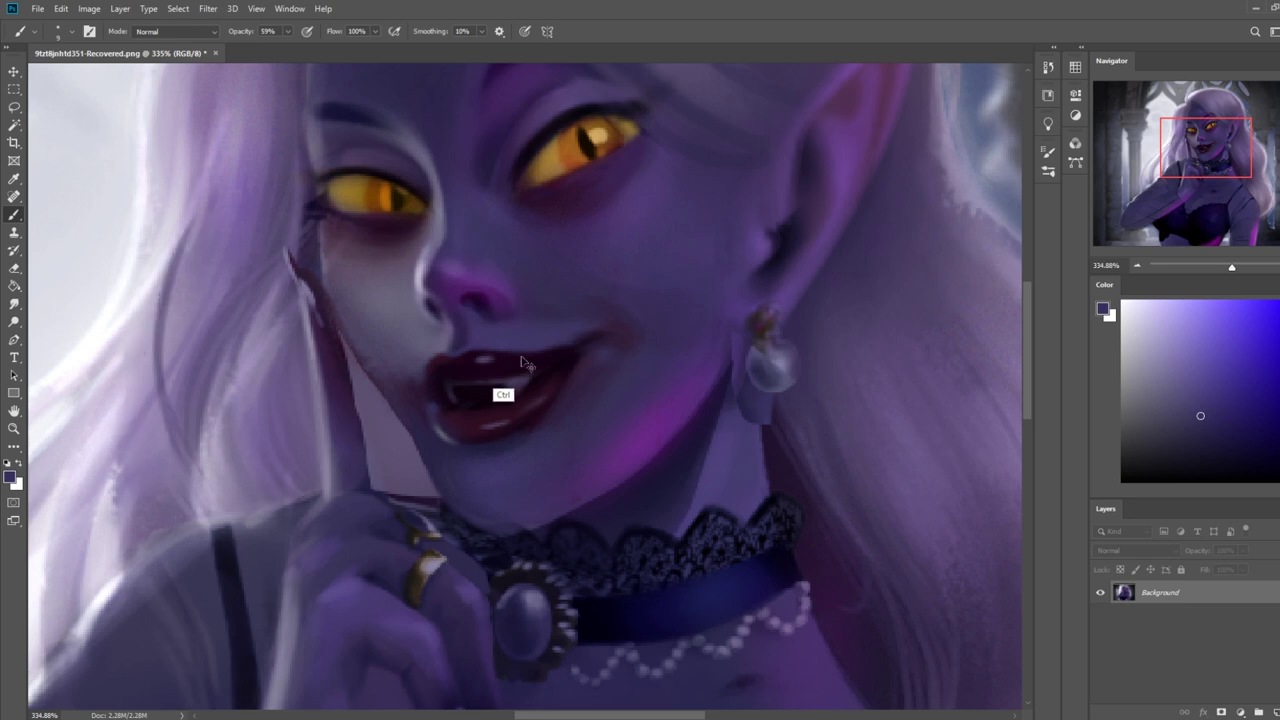
pyautogui.hotkey('ctrl', 'z')
# - Extend the mouth corner with the sampled dark lip colour and soften it using the Smudge tool at 9% strength
pyautogui.keyDown('alt'); pyautogui.click(571, 345); pyautogui.keyUp('alt')
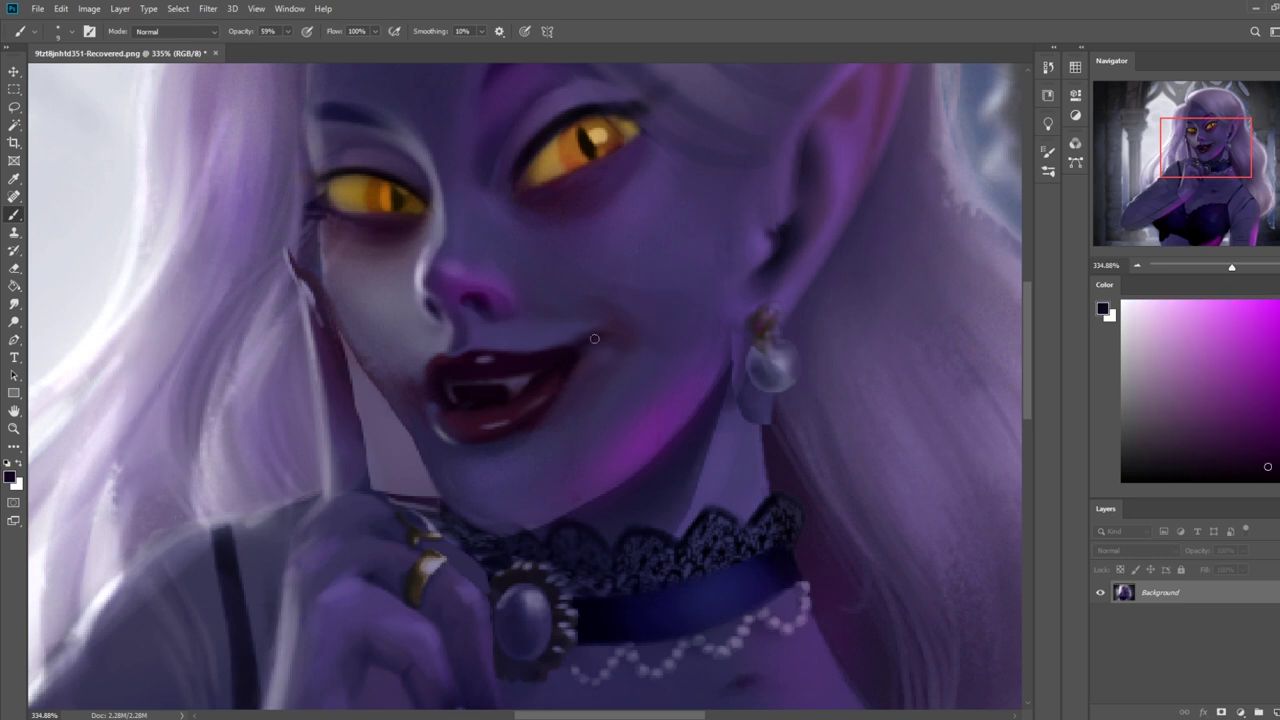
pyautogui.click(16, 306)
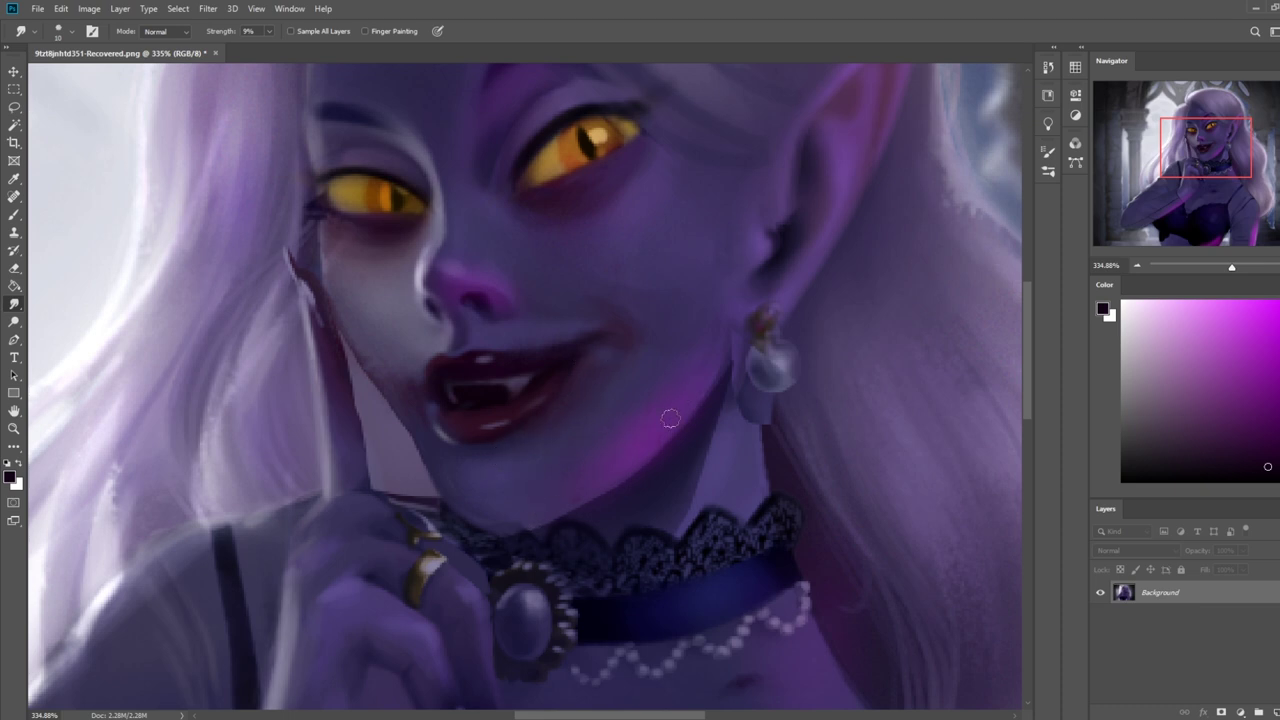
# - Repaint the shadow between the jaw and the lace choker with a small dry-oil brush at 75% opacity, using colours sampled nearby
pyautogui.press('b')
pyautogui.rightClick(683, 387)
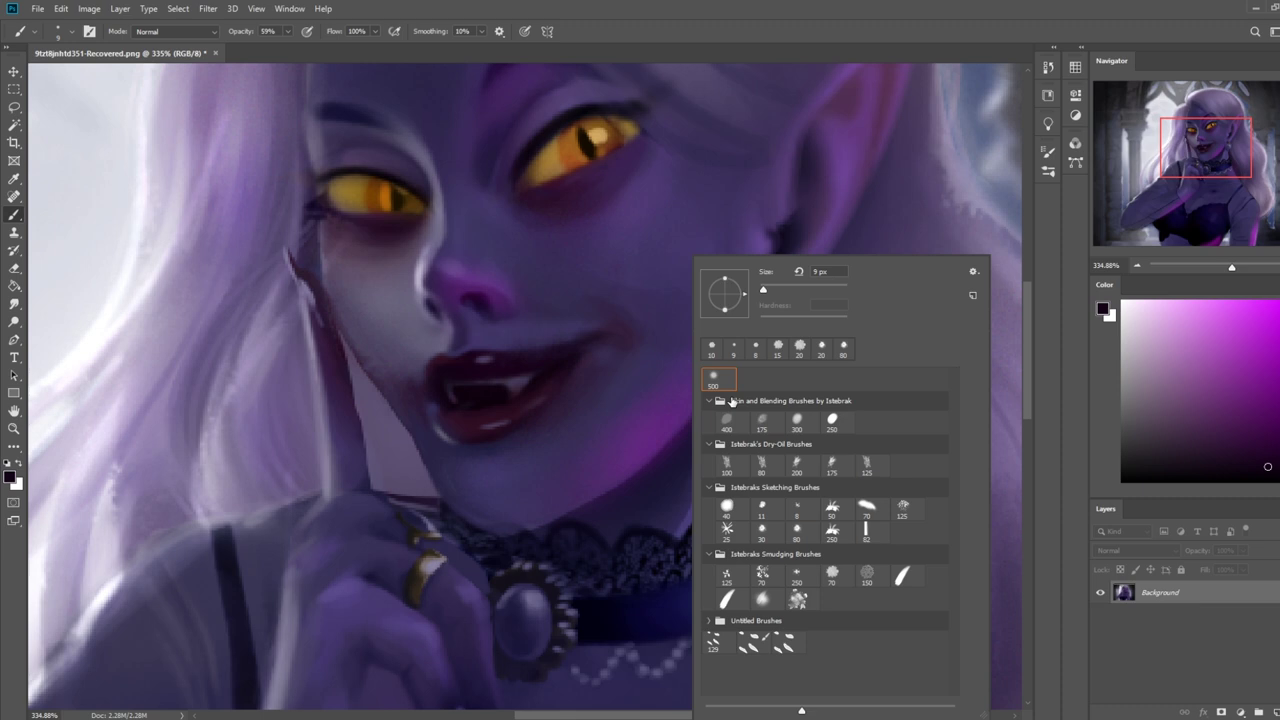
pyautogui.click(760, 467)
pyautogui.keyDown('alt'); pyautogui.click(647, 496); pyautogui.keyUp('alt')
pyautogui.press('[')
pyautogui.press('[')
pyautogui.press('[')
pyautogui.press('[')
pyautogui.press('[')
pyautogui.press('[')
pyautogui.press('[')
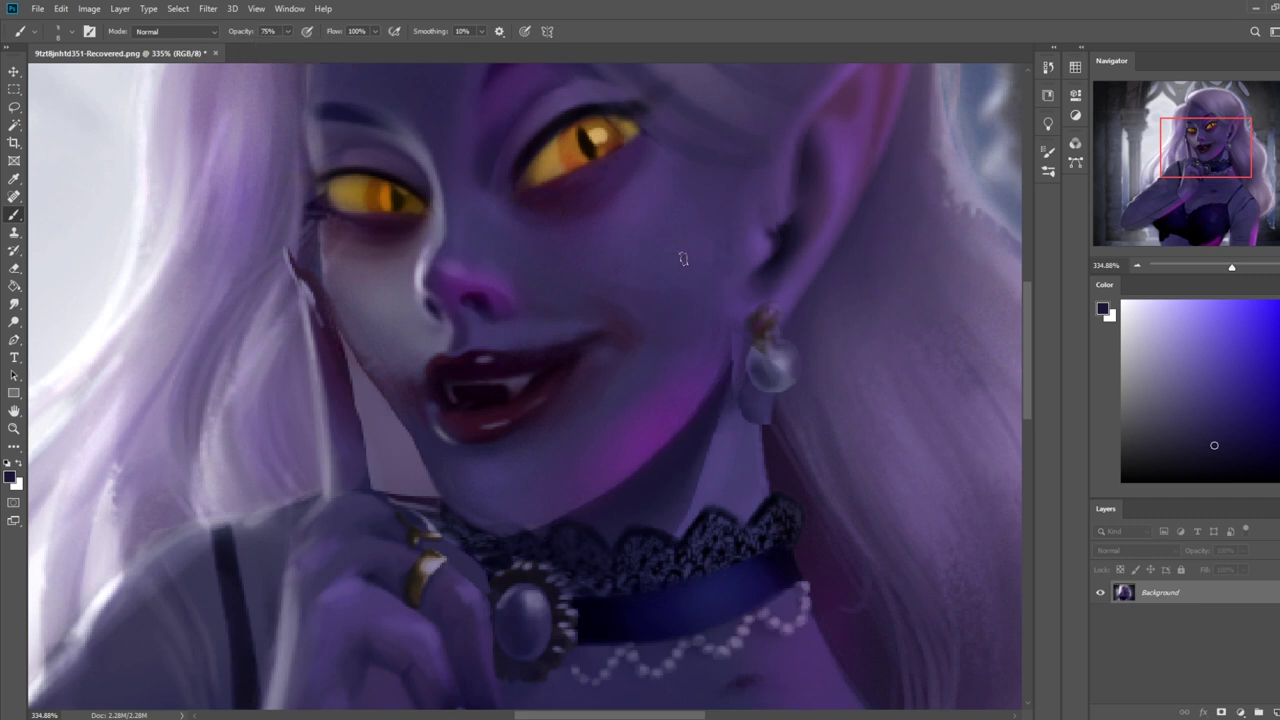
pyautogui.keyDown('alt'); pyautogui.click(530, 513); pyautogui.keyUp('alt')
pyautogui.keyDown('alt'); pyautogui.click(553, 532); pyautogui.keyUp('alt')
pyautogui.keyDown('alt'); pyautogui.click(585, 529); pyautogui.keyUp('alt')
pyautogui.keyDown('alt'); pyautogui.click(643, 562); pyautogui.keyUp('alt')
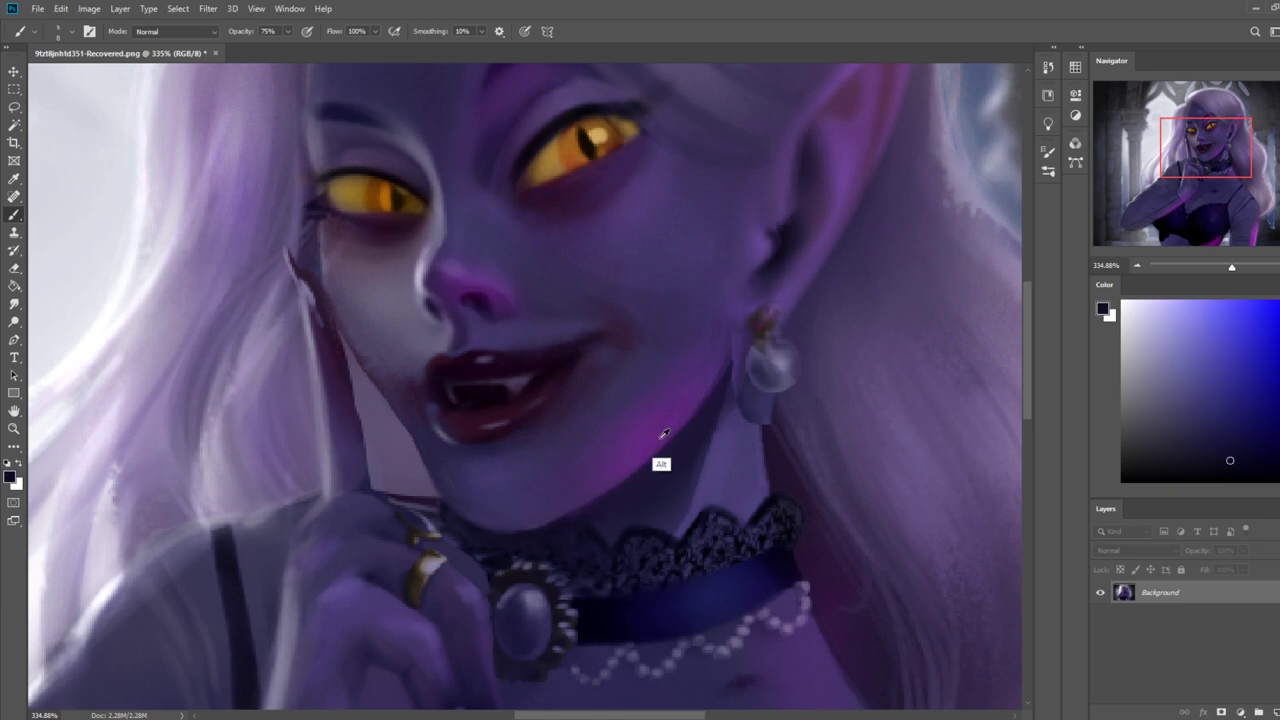
# - Refine the dark blue neck shadow along the lace trim and blend it using the Smudge tool at 9% strength
pyautogui.keyDown('alt'); pyautogui.click(560, 527); pyautogui.keyUp('alt')
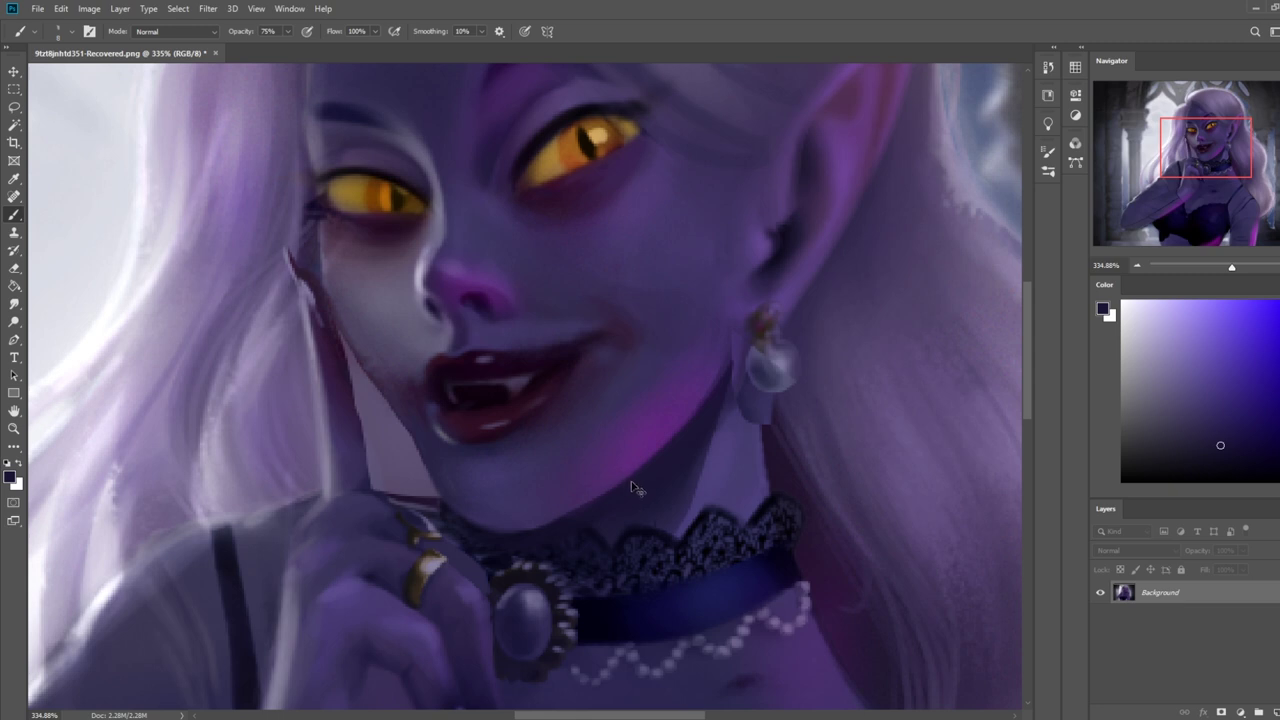
pyautogui.keyDown('alt'); pyautogui.click(636, 530); pyautogui.keyUp('alt')
pyautogui.keyDown('alt'); pyautogui.click(612, 528); pyautogui.keyUp('alt')
pyautogui.click(14, 303)
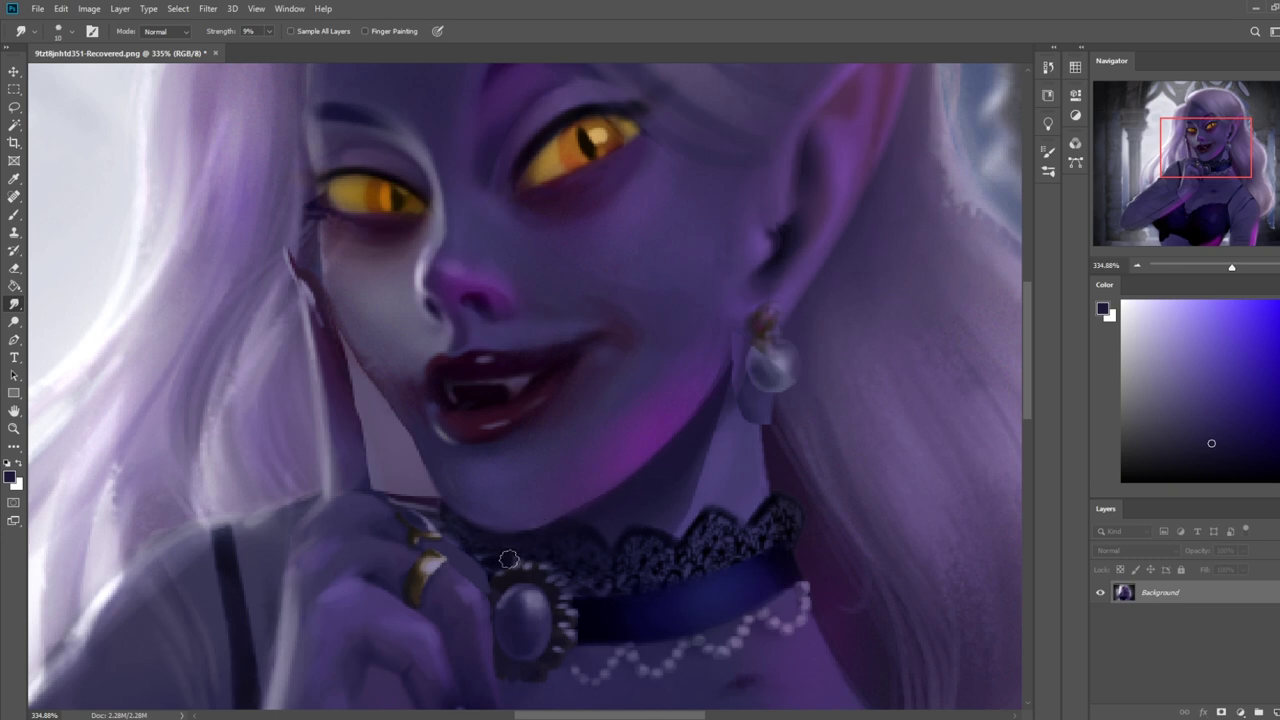
# - Touch up the edge between the hand and chin with a sampled muted purple, and pick up the choker's dark blue
pyautogui.press('b')
pyautogui.keyDown('alt'); pyautogui.click(403, 492); pyautogui.keyUp('alt')
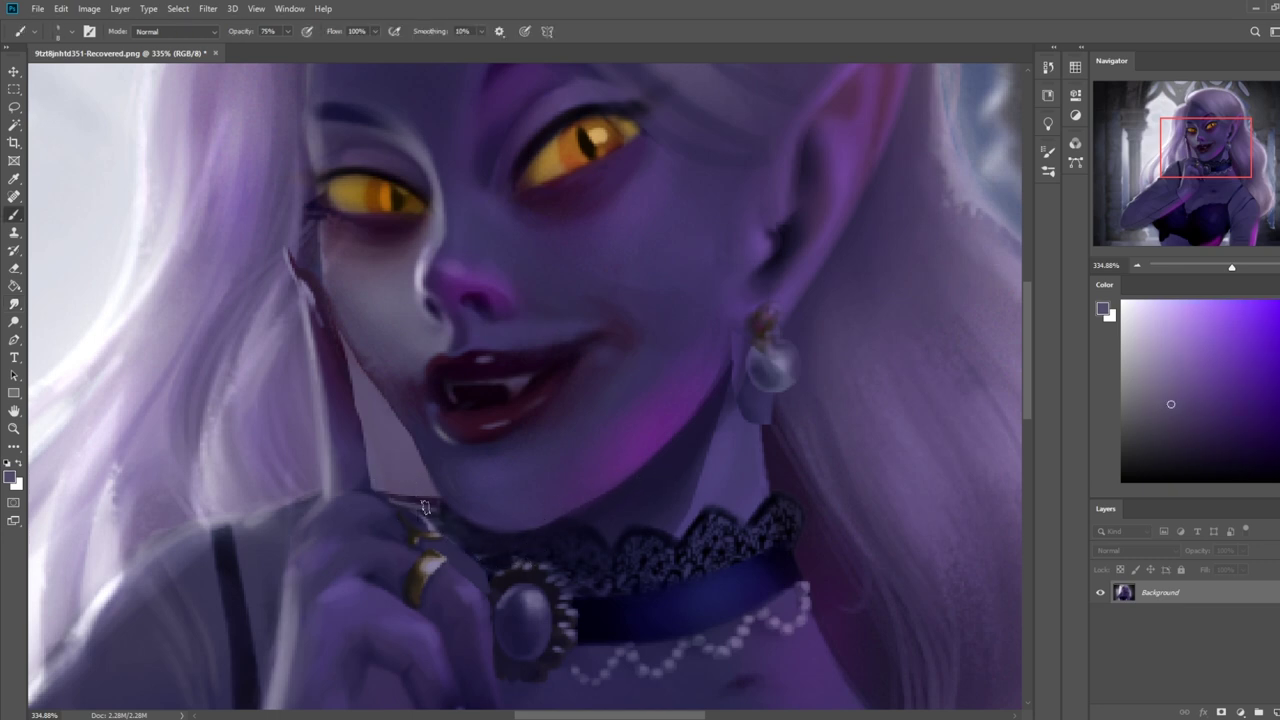
pyautogui.hotkey('ctrl', '1')
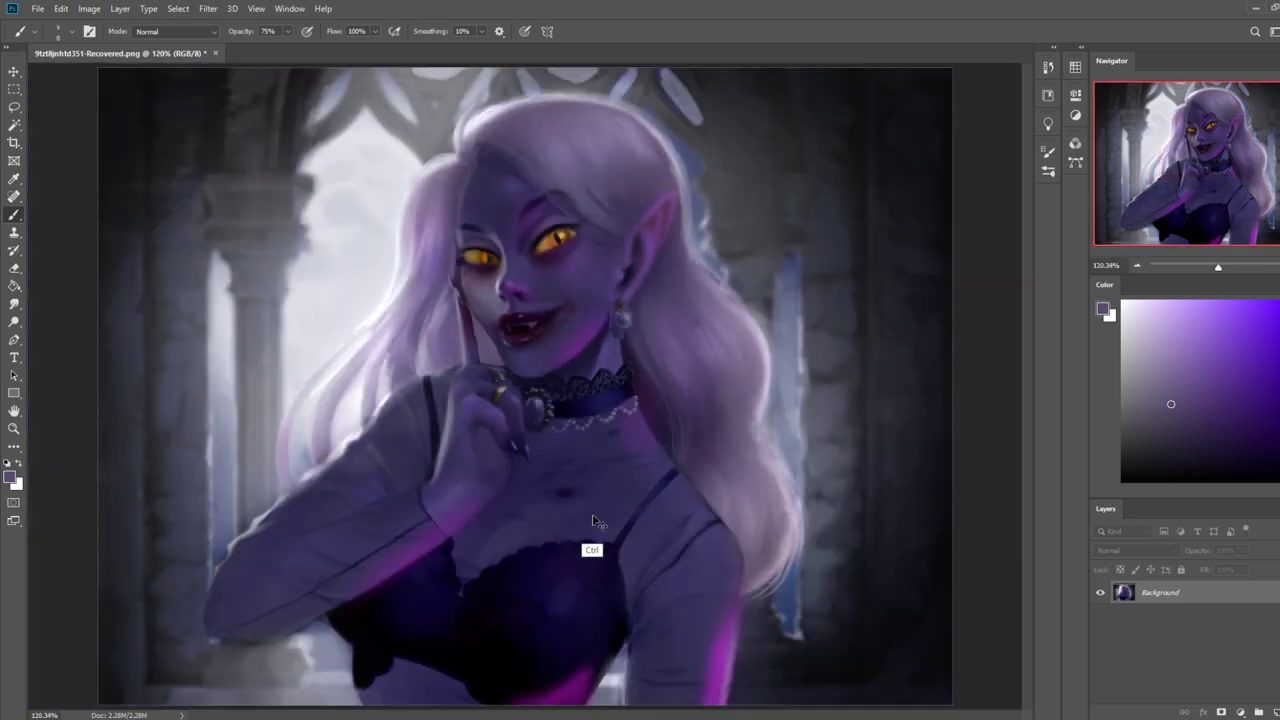
pyautogui.keyDown('alt'); pyautogui.click(562, 398); pyautogui.keyUp('alt')
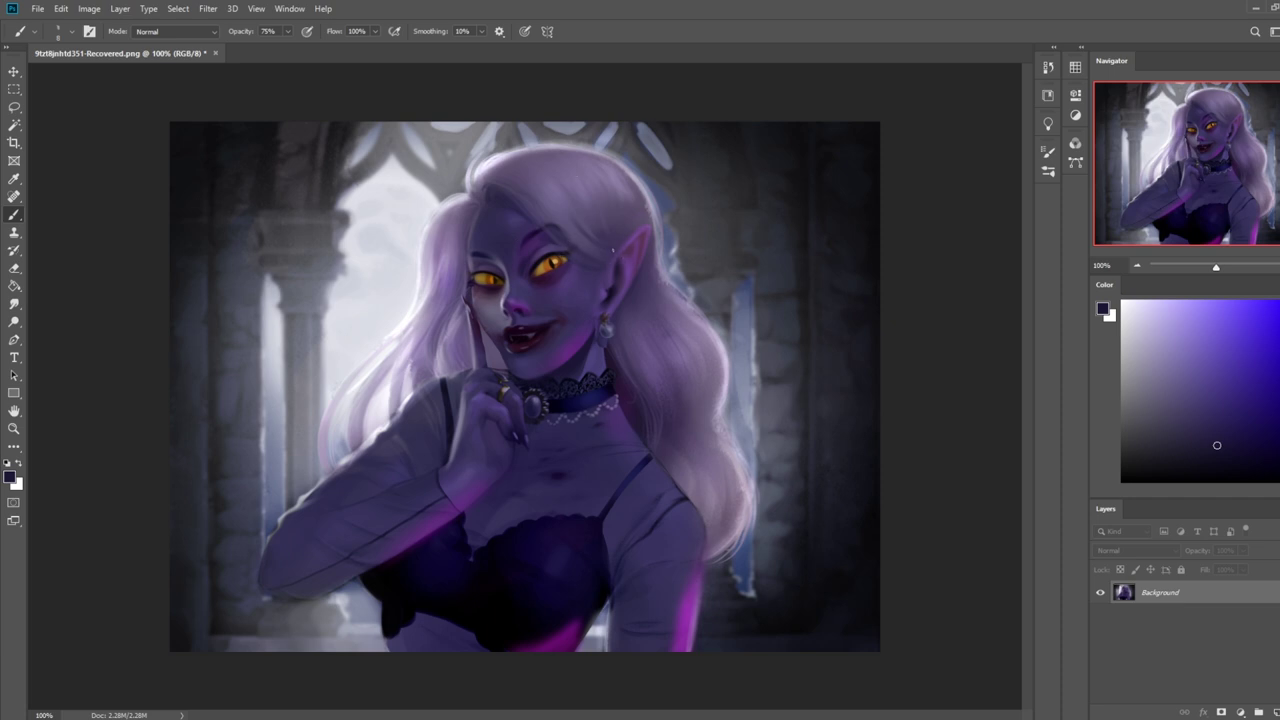
# - Try nudging the face and the crown of the hair in Liquify with the Forward Warp brush at size 200
pyautogui.keyDown('alt'); pyautogui.click(572, 367); pyautogui.keyUp('alt')
pyautogui.click(208, 8)
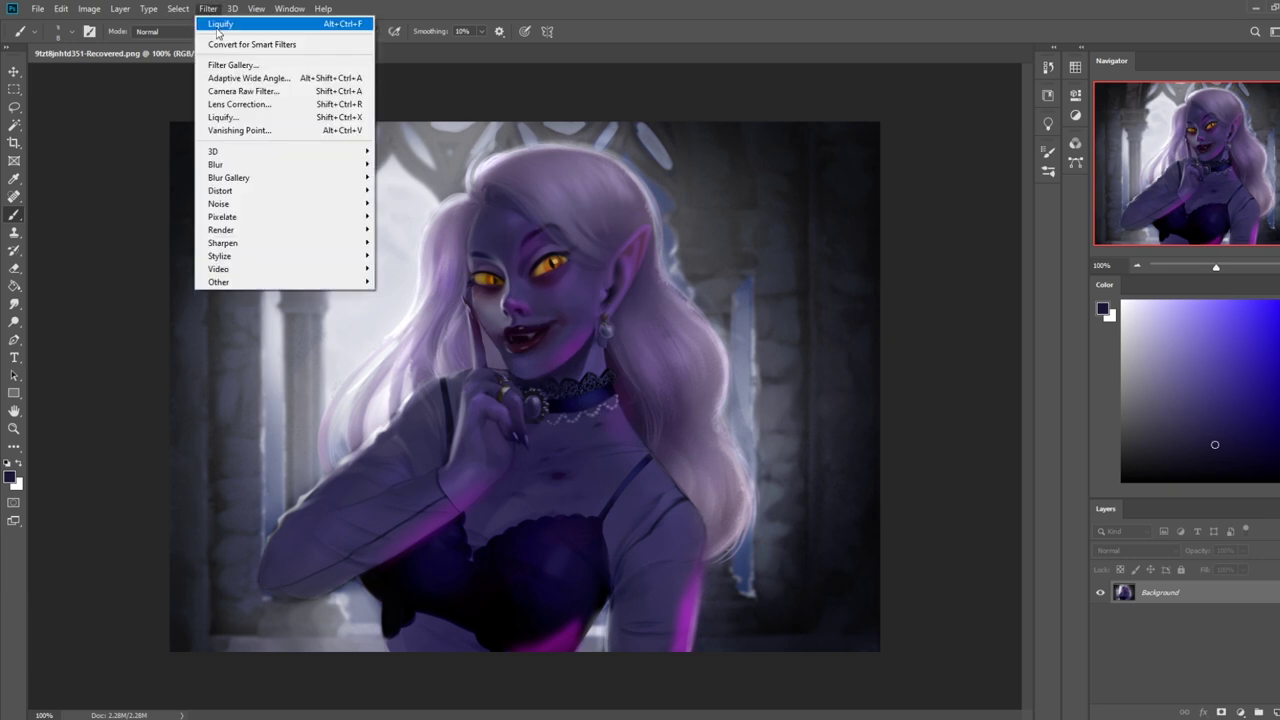
pyautogui.click(240, 120)
pyautogui.press(']')
pyautogui.press(']')
pyautogui.press(']')
pyautogui.press(']')
pyautogui.press(']')
pyautogui.press(']')
pyautogui.press(']')
pyautogui.press(']')
pyautogui.moveTo(518, 258); pyautogui.dragTo(516, 254)
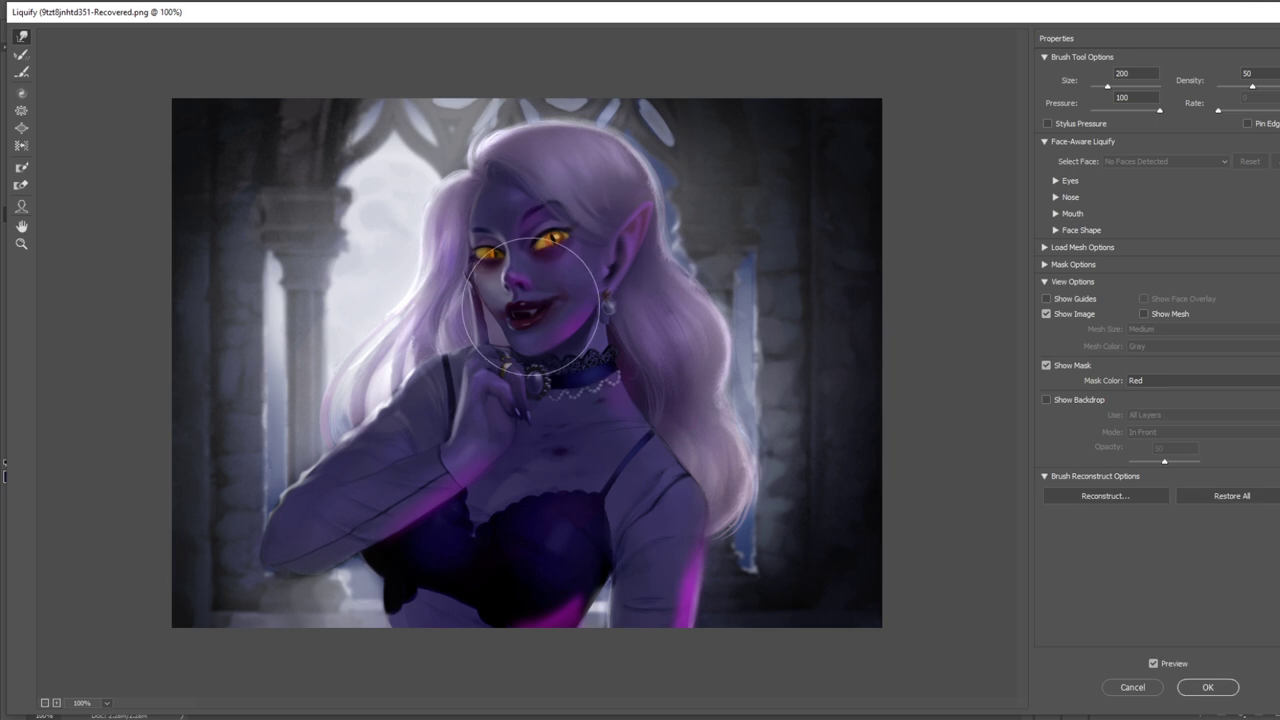
pyautogui.moveTo(511, 119); pyautogui.dragTo(515, 150)
# - Try pushing the whole head slightly upward with the warp brush enlarged to 700
pyautogui.press(']')
pyautogui.press(']')
pyautogui.press(']')
pyautogui.press(']')
pyautogui.press(']')
pyautogui.press(']')
pyautogui.press(']')
pyautogui.moveTo(531, 278); pyautogui.dragTo(528, 262)
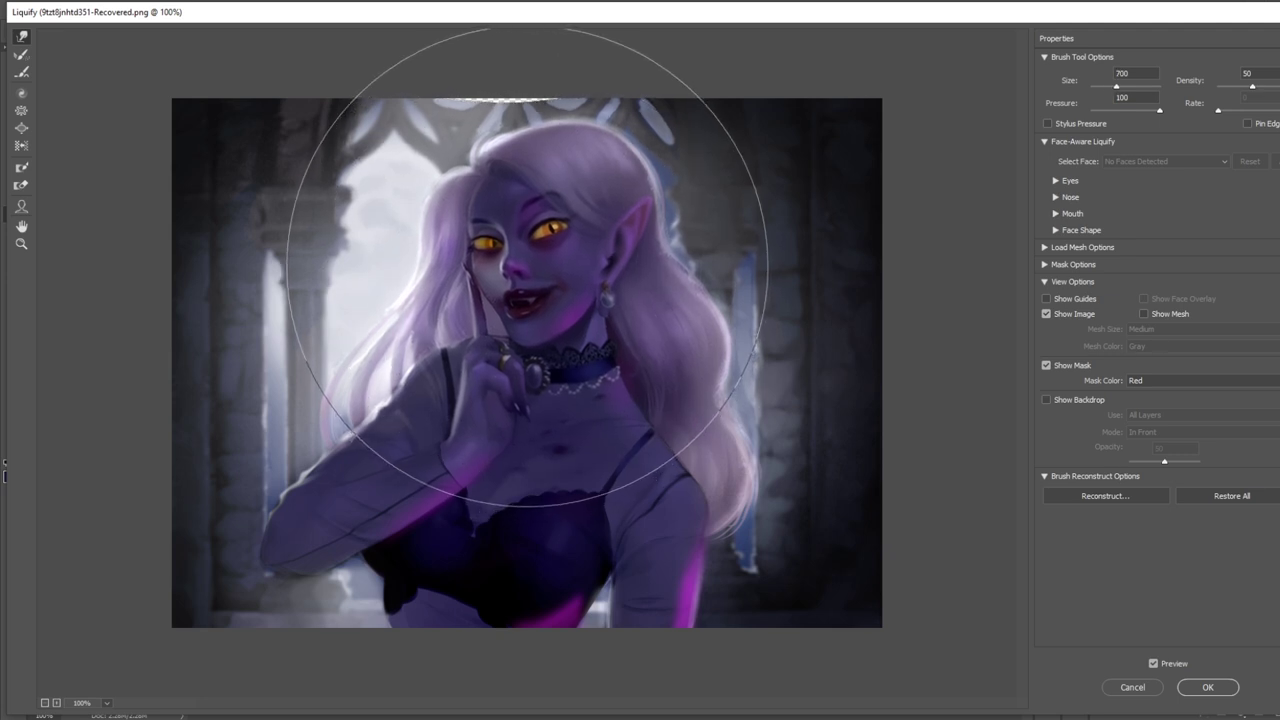
# - Try reshaping the crown and the upper side of the hair with the warp brush reduced, ending at size 300
pyautogui.press('[')
pyautogui.press('[')
pyautogui.press('[')
pyautogui.press('[')
pyautogui.press('[')
pyautogui.press('[')
pyautogui.press('[')
pyautogui.press('[')
pyautogui.press('[')
pyautogui.press('[')
pyautogui.moveTo(503, 139); pyautogui.dragTo(531, 111)
pyautogui.press(']')
pyautogui.press(']')
pyautogui.moveTo(618, 143); pyautogui.dragTo(628, 150)
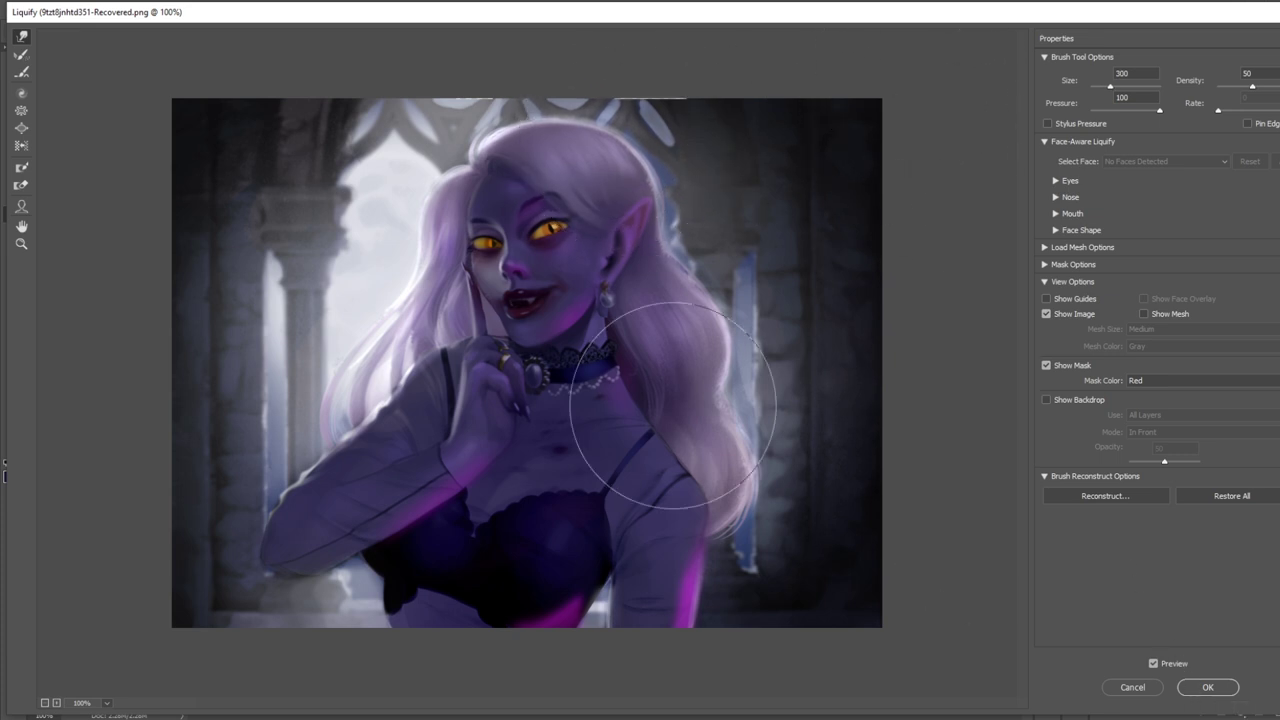
# - Reduce the warp brush to 100 around the chin and choker, and apply the Liquify changes
pyautogui.press('[')
pyautogui.press('[')
pyautogui.press('[')
pyautogui.press('[')
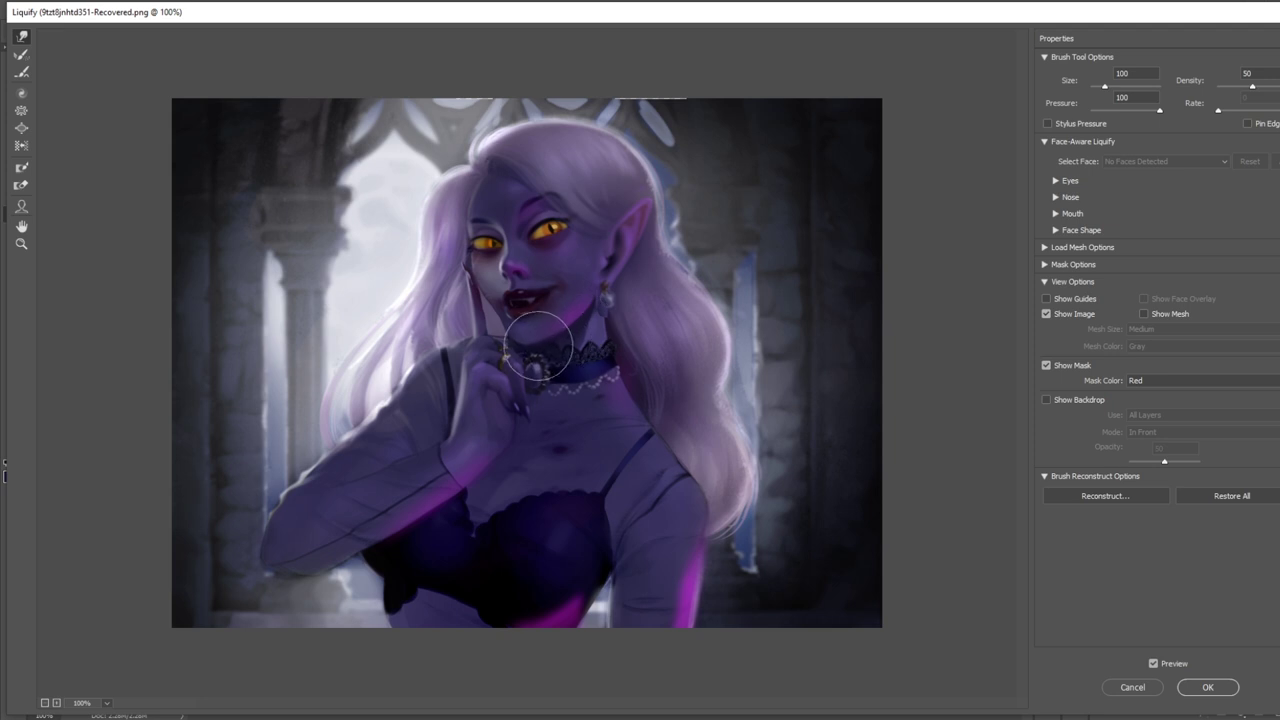
pyautogui.click(1198, 686)
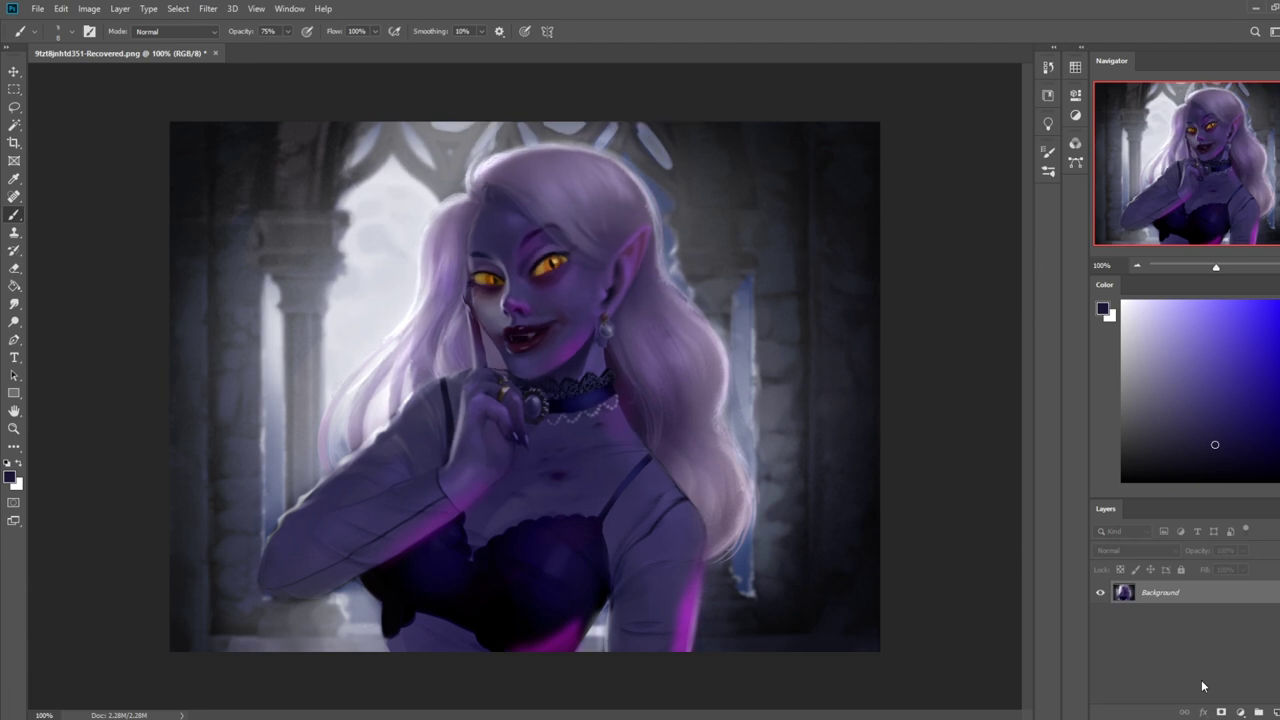
# - Compare the portrait with and without the Liquify edit in the history, and revert to the last brush stroke before it
pyautogui.click(1047, 67)
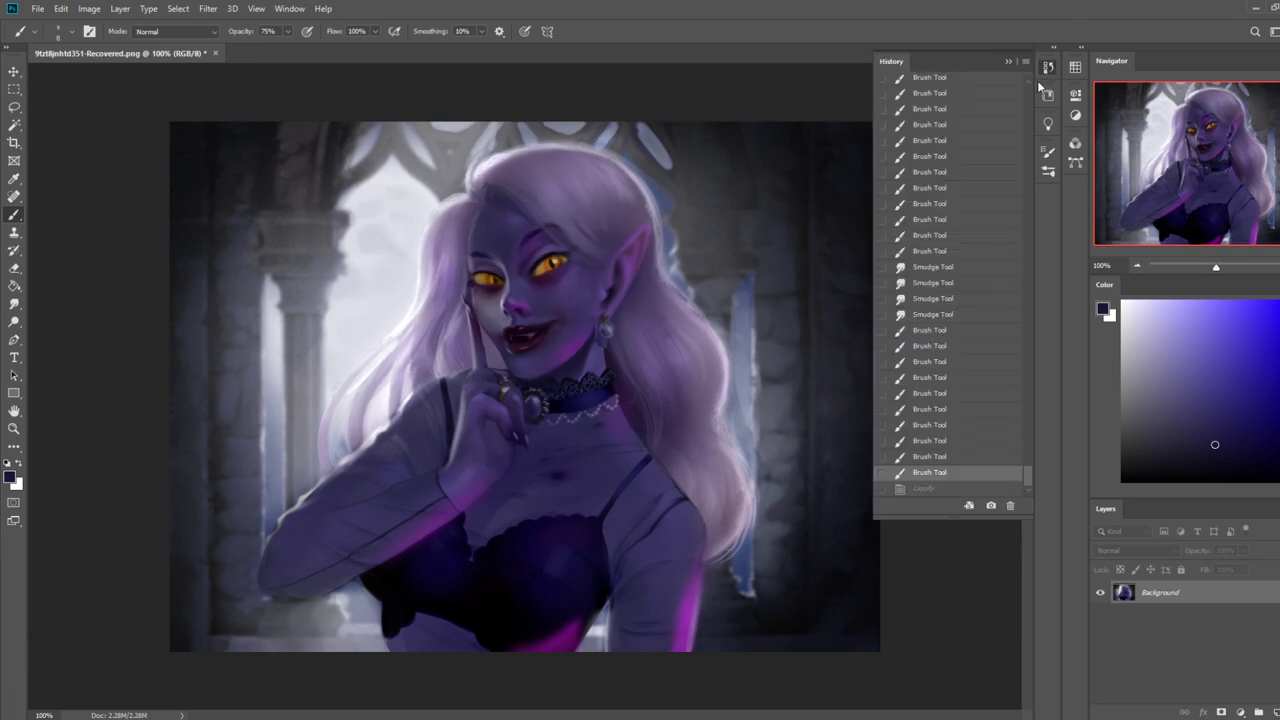
pyautogui.click(929, 489)
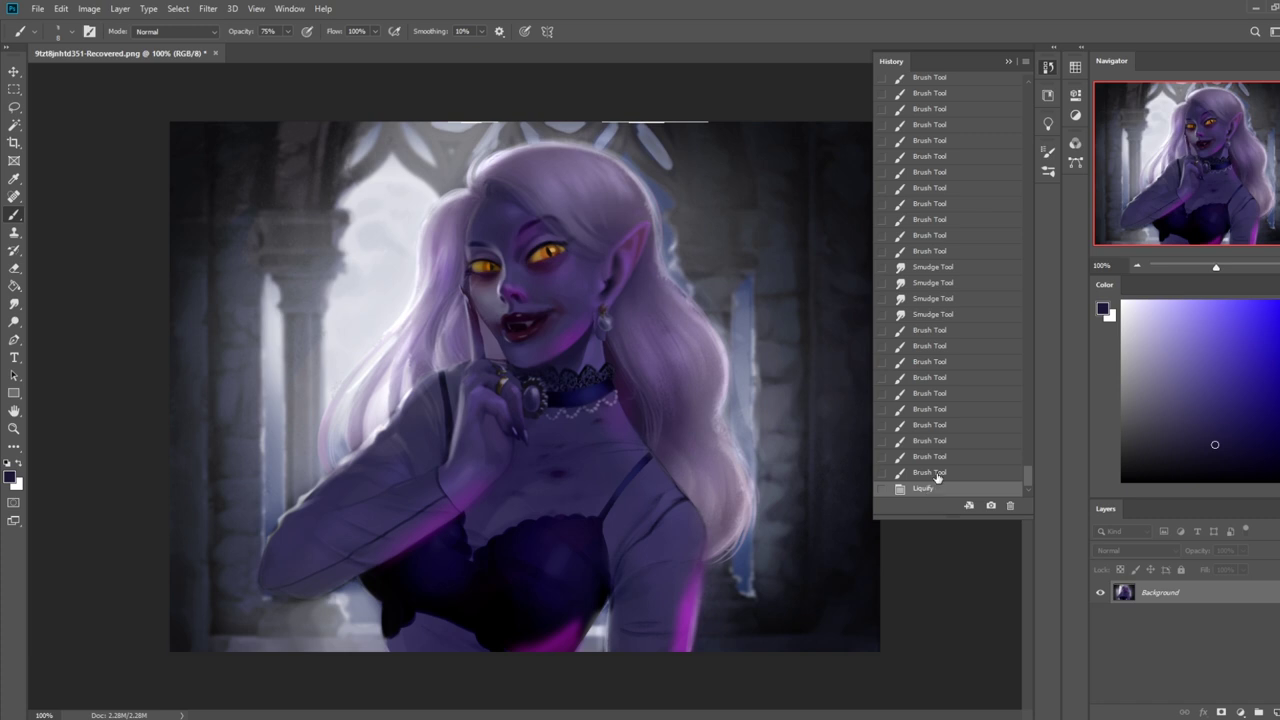
pyautogui.click(929, 473)
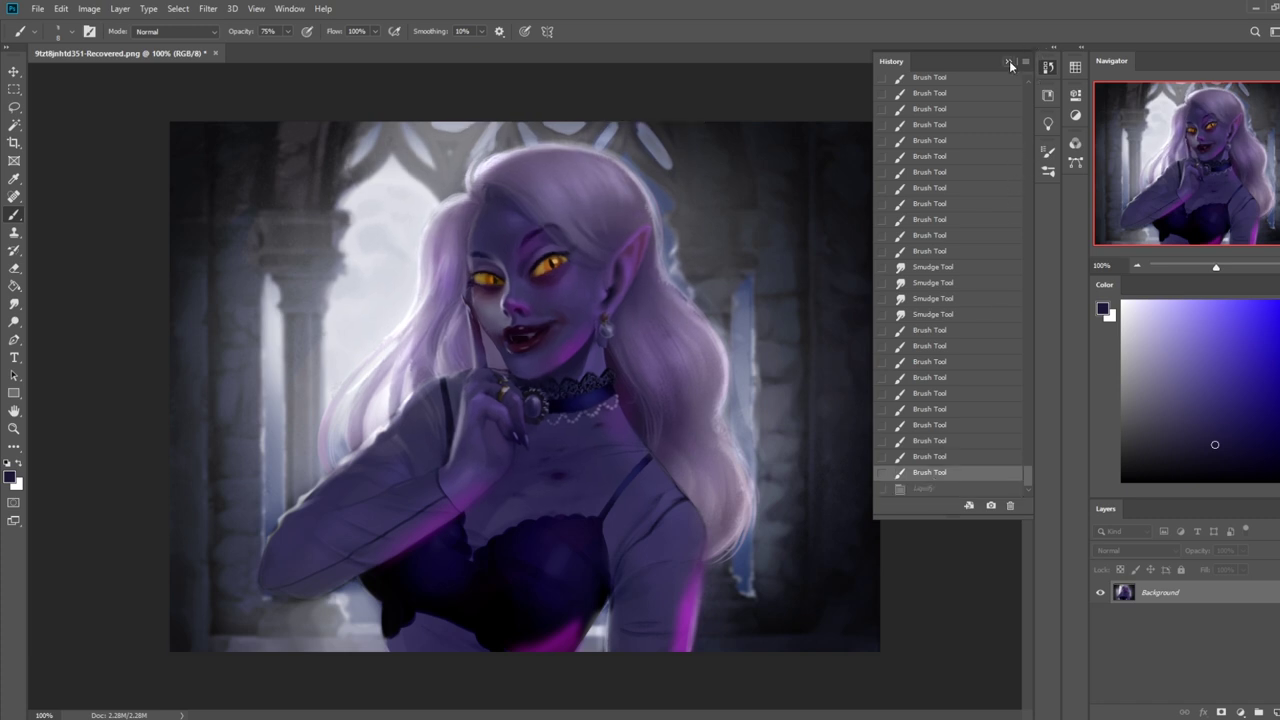
pyautogui.click(1008, 62)
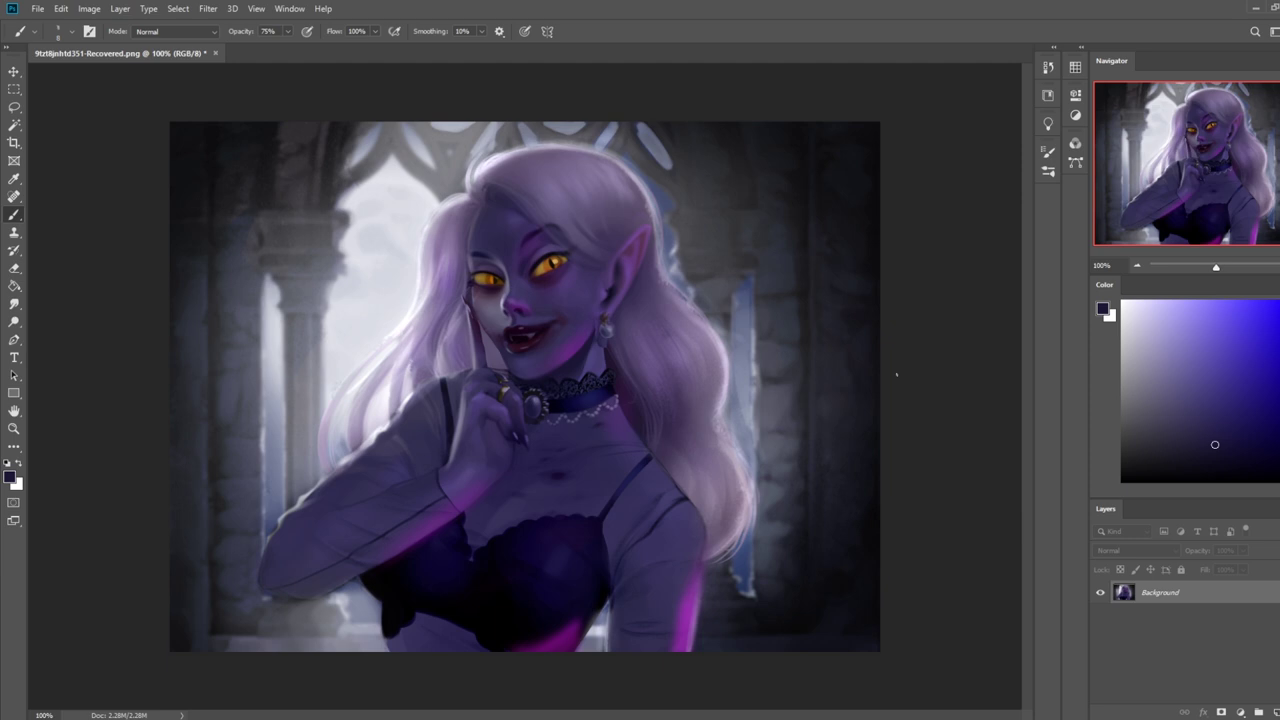
# - Lasso the dark gap between the neck and the hair below the earring, and hide the selection outline
pyautogui.hotkey('ctrl', '-')
pyautogui.press('l')
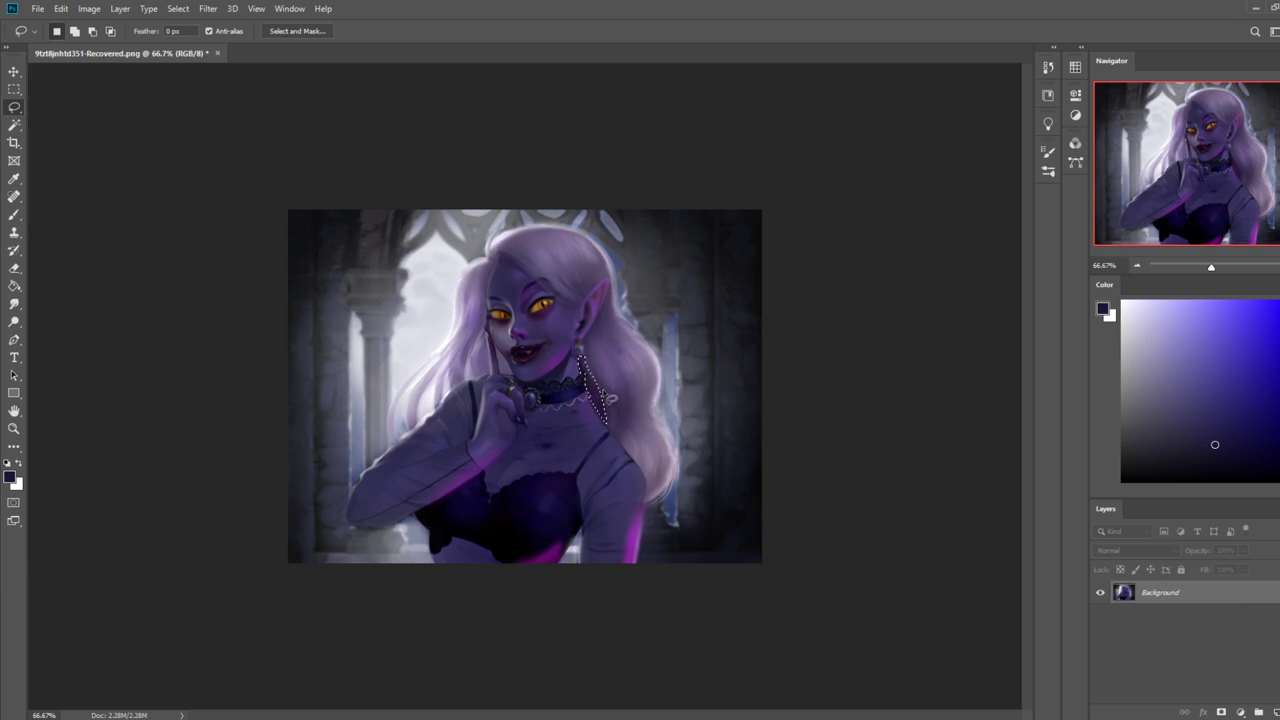
pyautogui.moveTo(600, 405); pyautogui.dragTo(618, 440)
pyautogui.moveTo(604, 392)
pyautogui.mouseDown()
pyautogui.moveTo(612, 434)
pyautogui.moveTo(624, 406)
pyautogui.mouseUp()
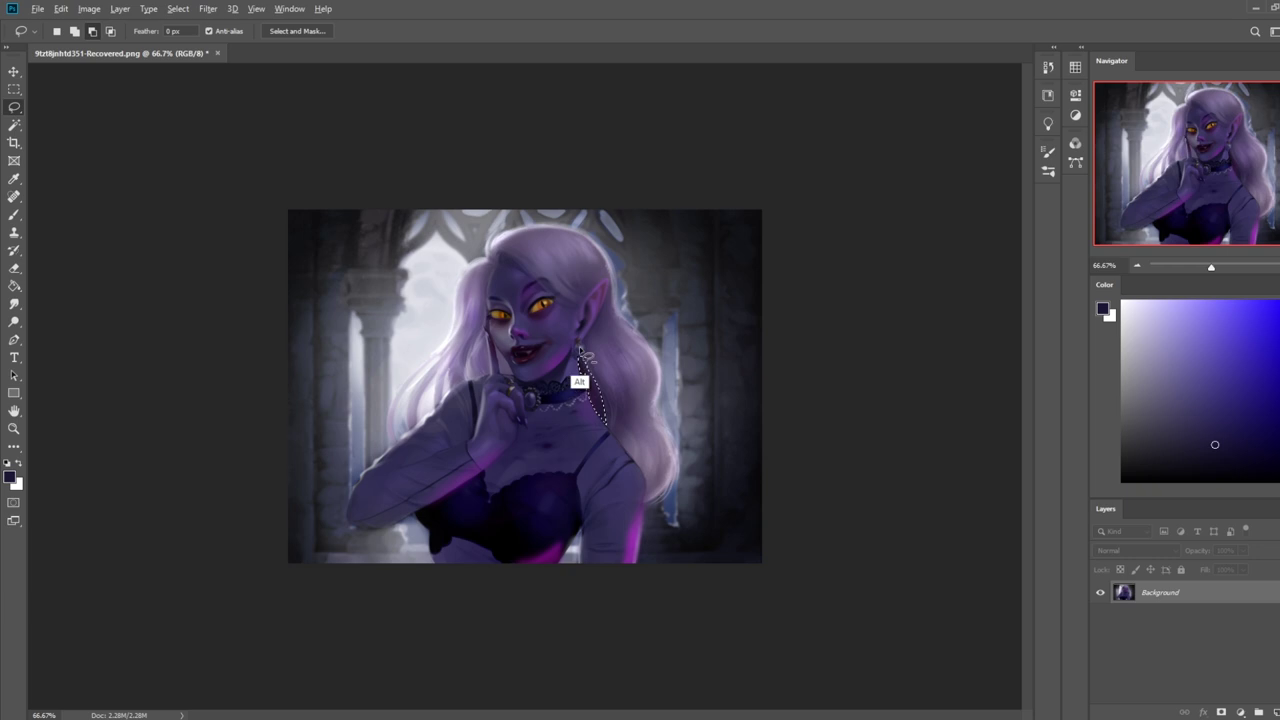
pyautogui.hotkey('ctrl', 'd')
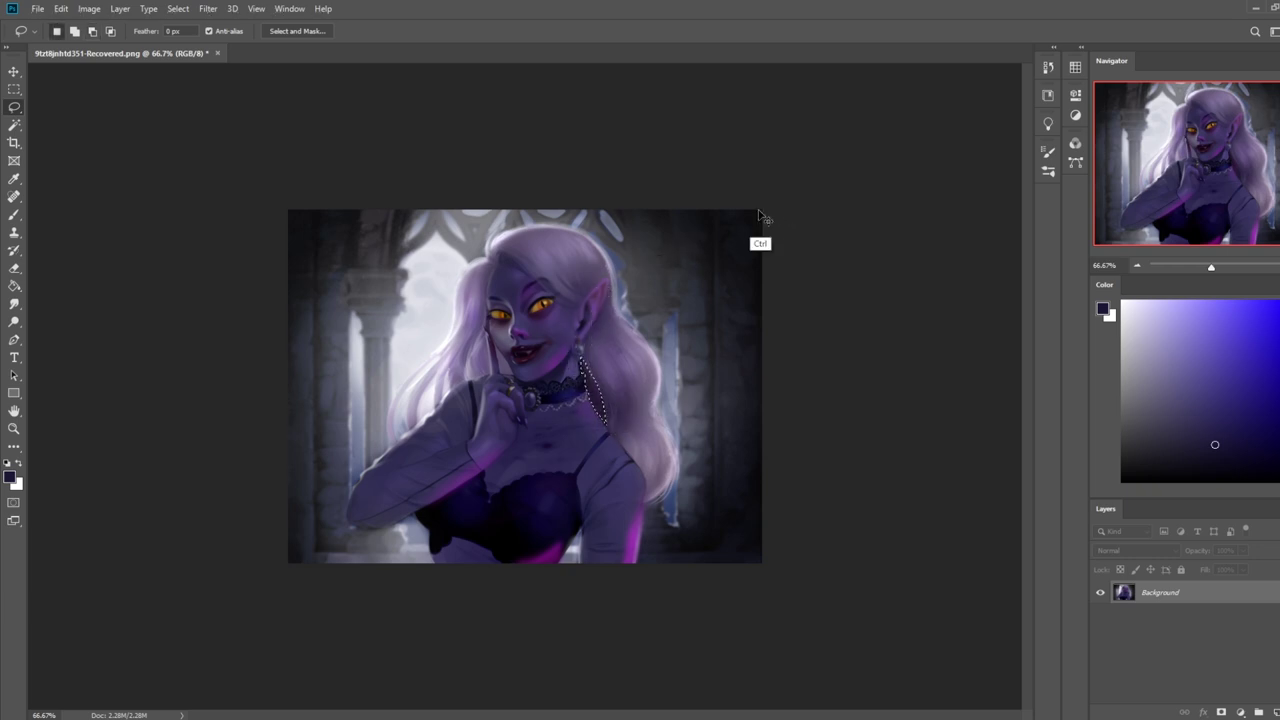
# - Sample the pale window light, choose a soft brush at size 500 and add a new layer for the neck gap
pyautogui.press('b')
pyautogui.keyDown('alt'); pyautogui.click(447, 286); pyautogui.keyUp('alt')
pyautogui.rightClick(530, 272)
pyautogui.click(575, 383)
pyautogui.click(870, 380)
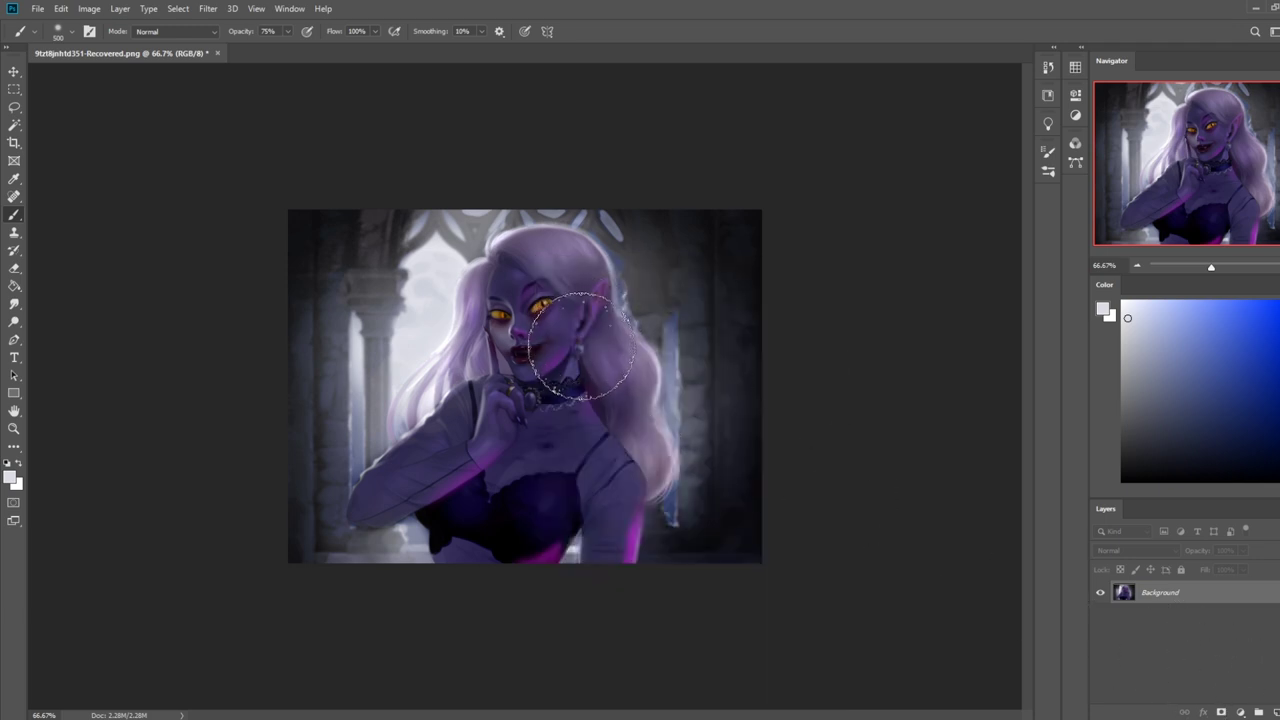
pyautogui.hotkey('ctrl', 'shift', 'alt', 'n')
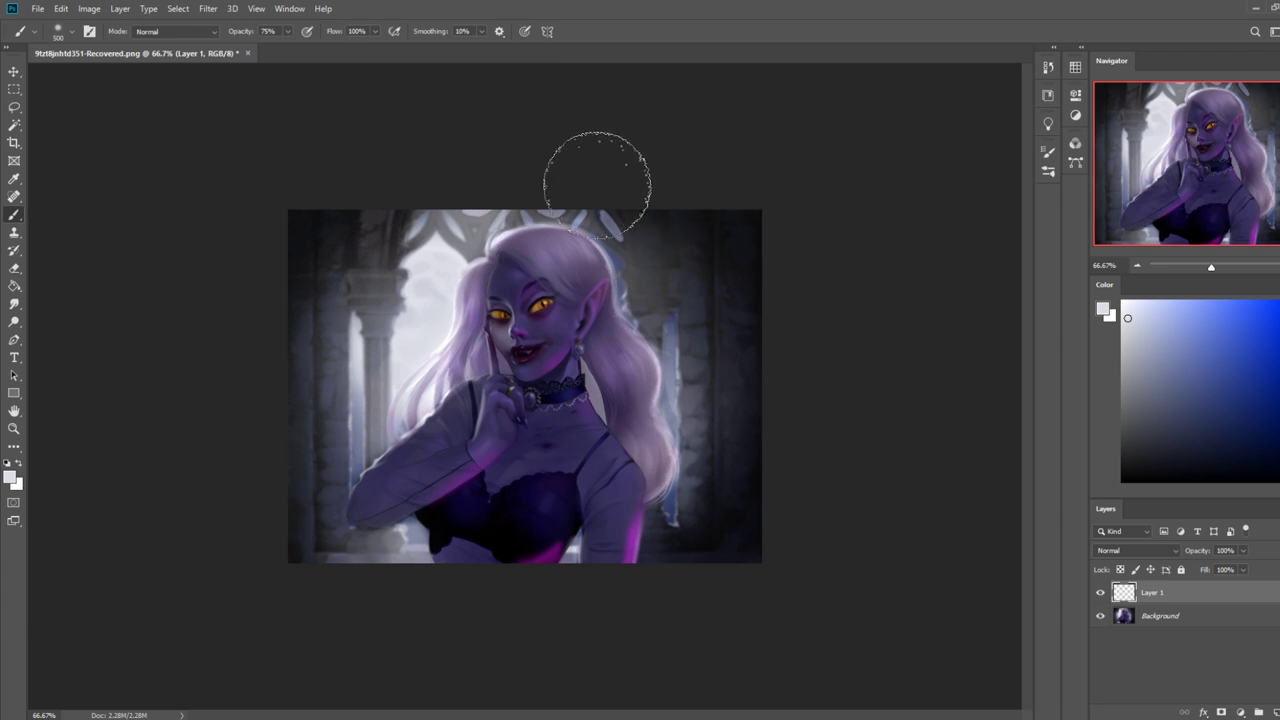
# - Brush pale light into the selected neck gap at 39% opacity, and merge the layer down into the Background
pyautogui.click(288, 32)
pyautogui.click(266, 49)
pyautogui.click(602, 308)
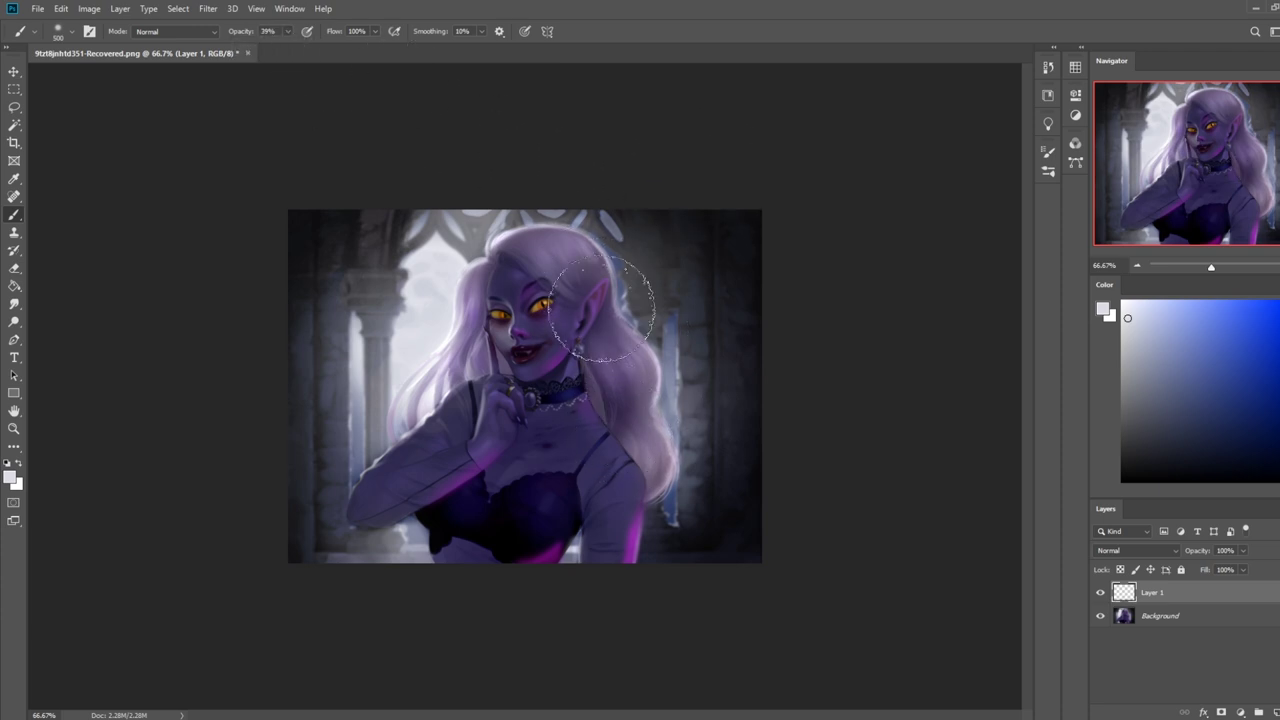
pyautogui.moveTo(573, 379); pyautogui.dragTo(589, 397)
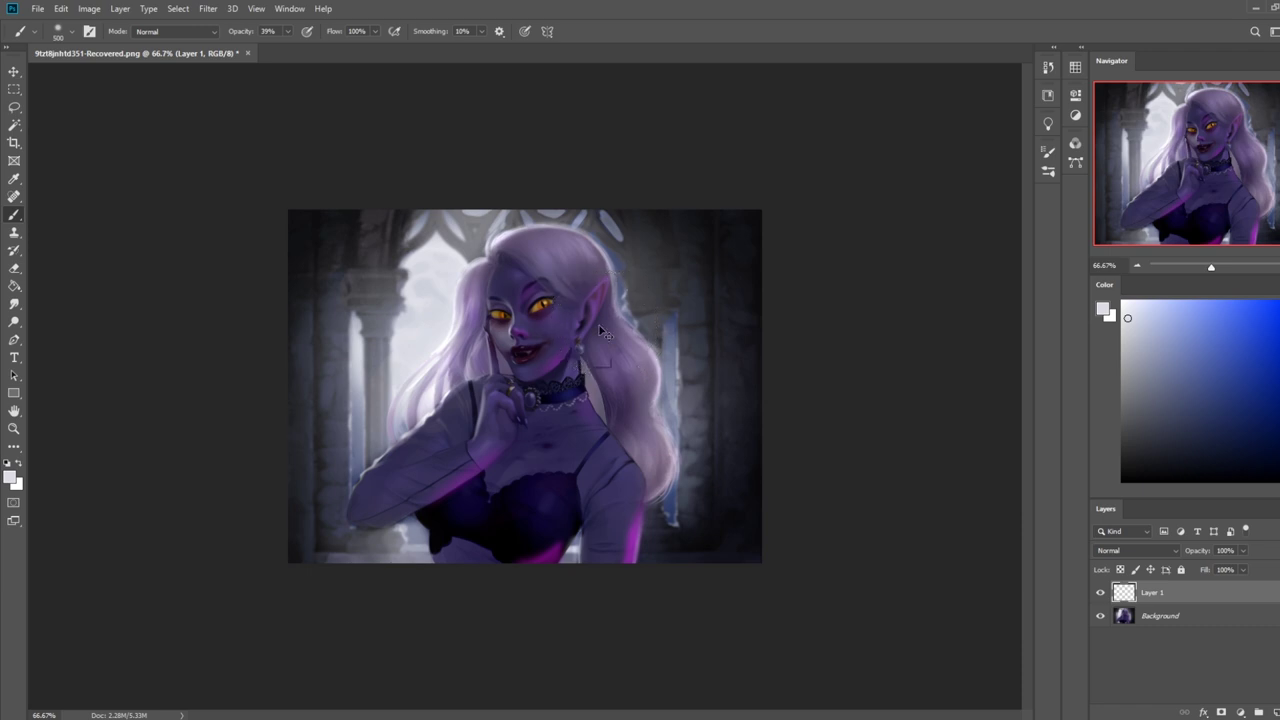
pyautogui.hotkey('ctrl', 'e')
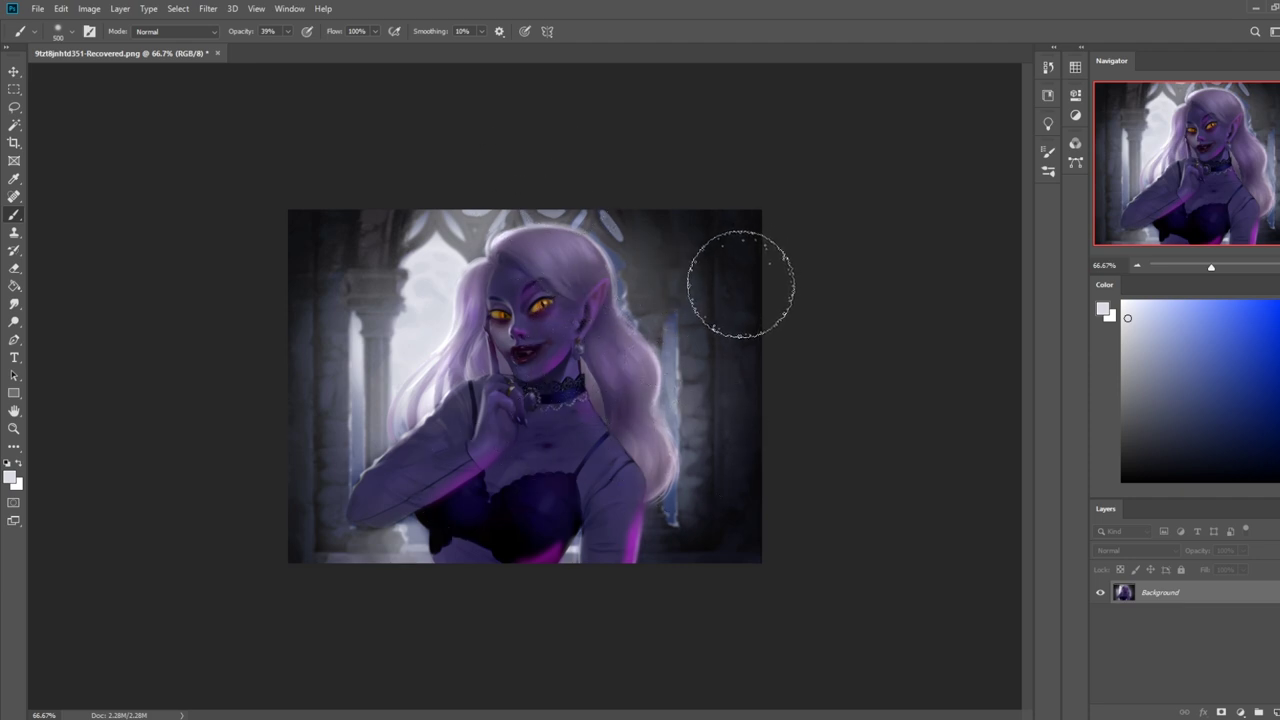
# - Clear the old selection, lasso the neck gap with the adjoining inner hair, and copy that area to a new layer
pyautogui.press('m')
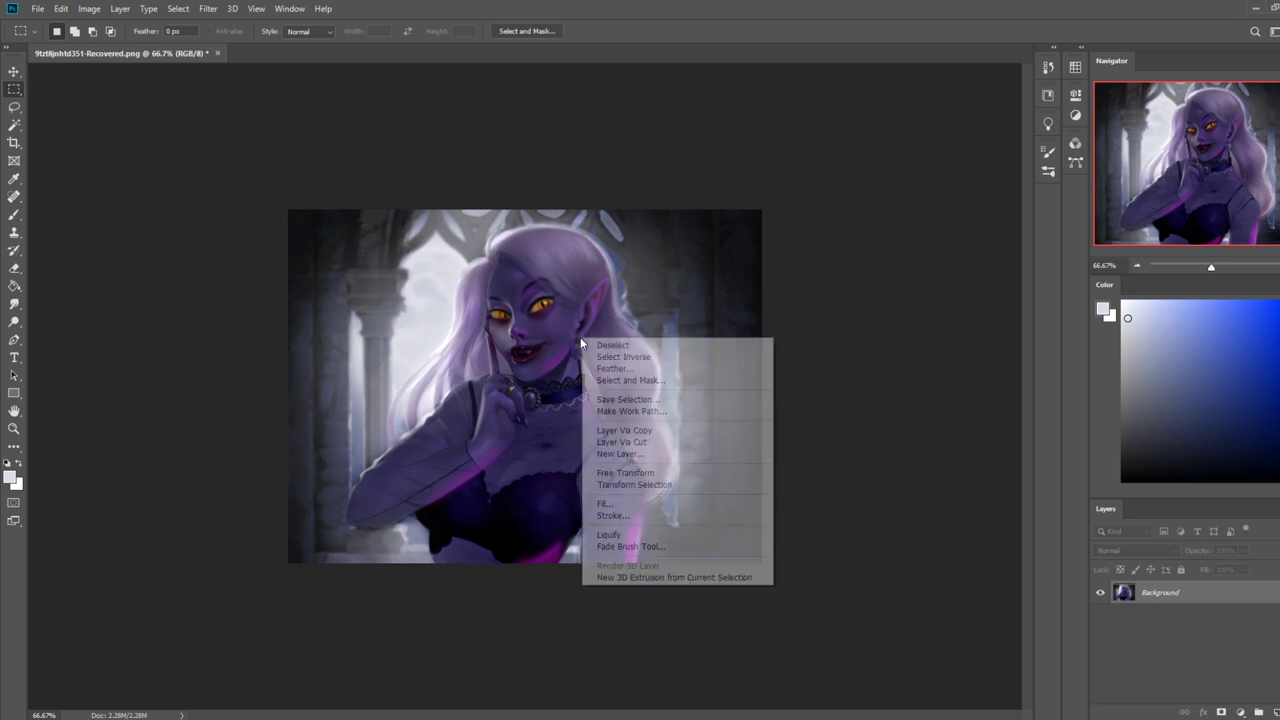
pyautogui.press('l')
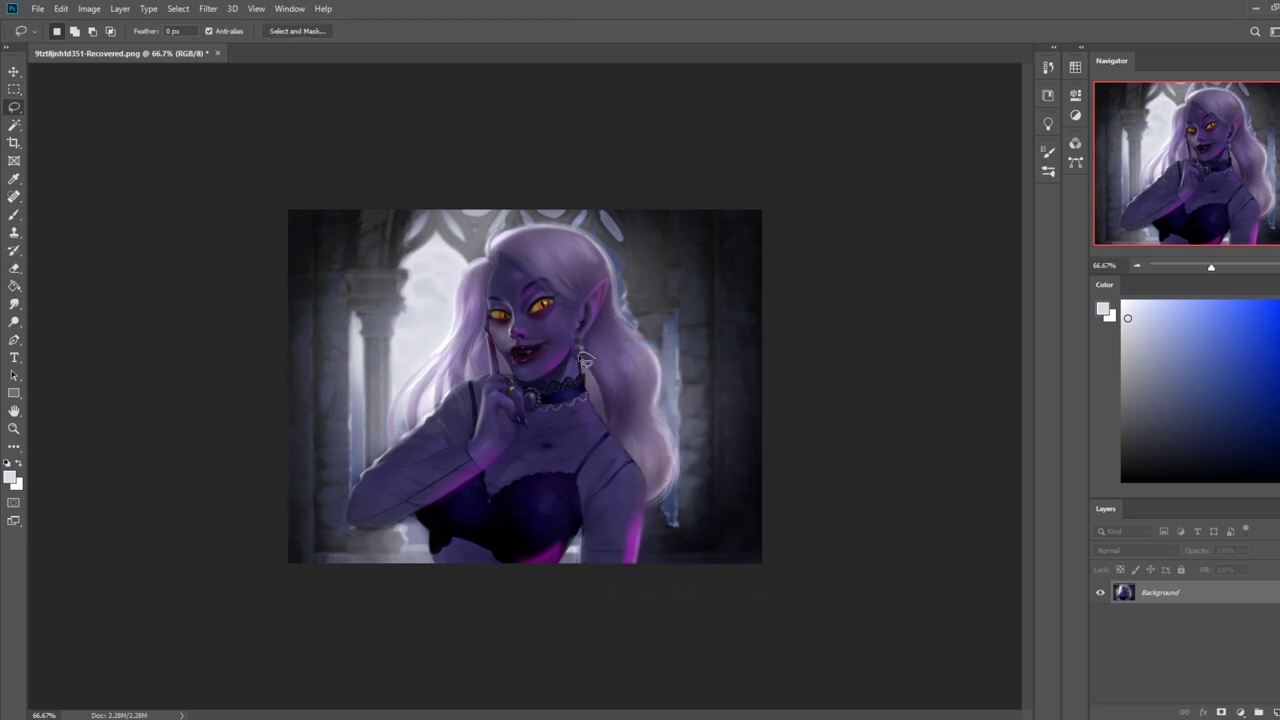
pyautogui.moveTo(612, 361); pyautogui.dragTo(612, 363)
pyautogui.click(208, 8)
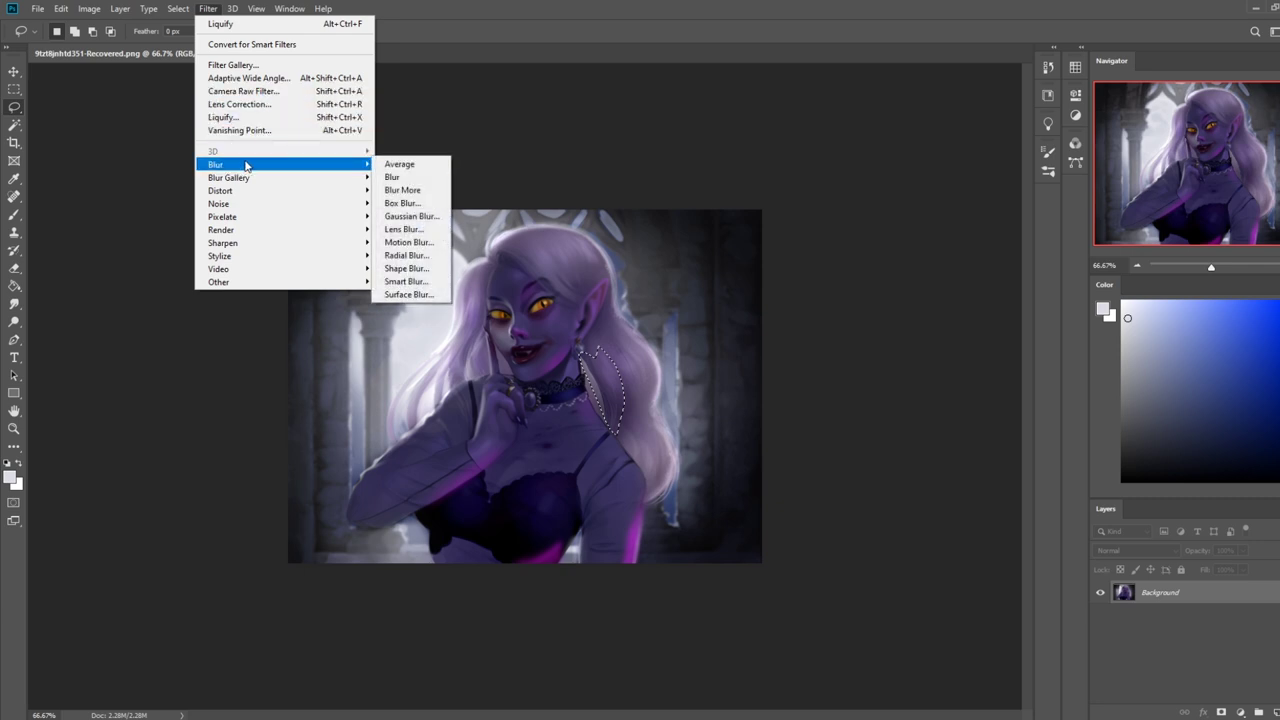
pyautogui.click(862, 359)
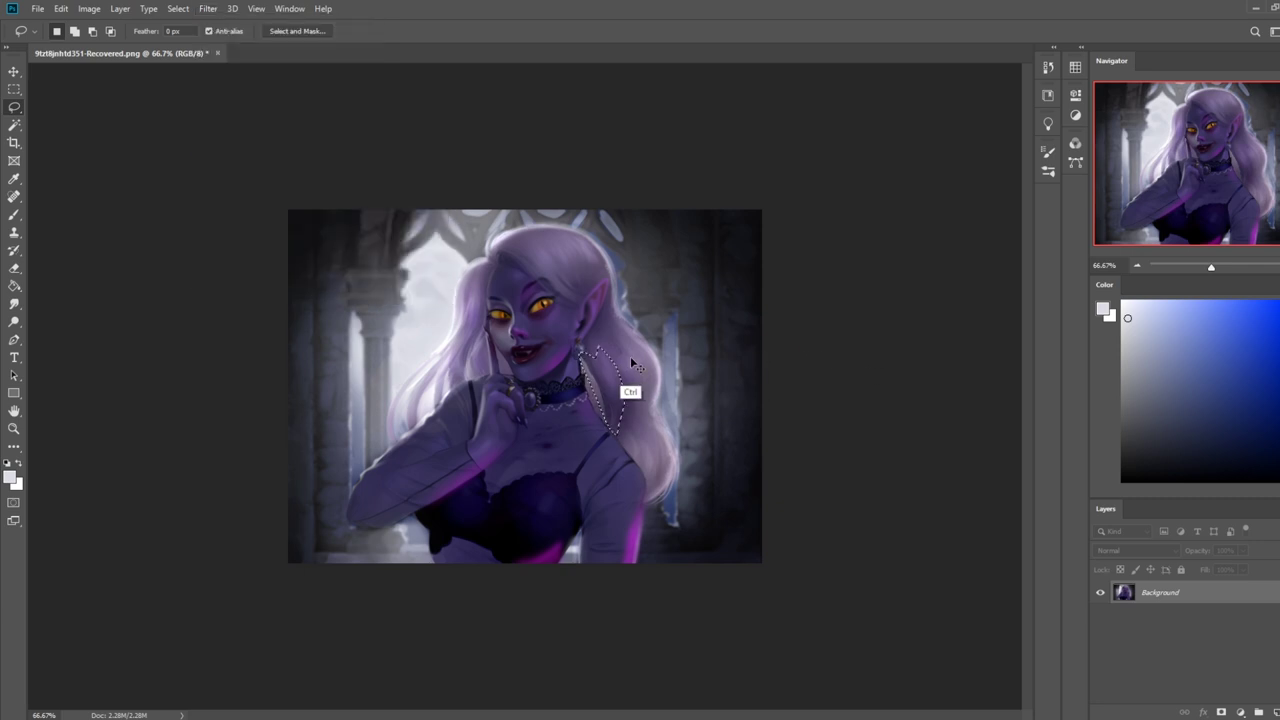
pyautogui.hotkey('ctrl', 'j')
pyautogui.press('v')
# - Open the Gaussian Blur settings for the copied hair patch
pyautogui.click(210, 10)
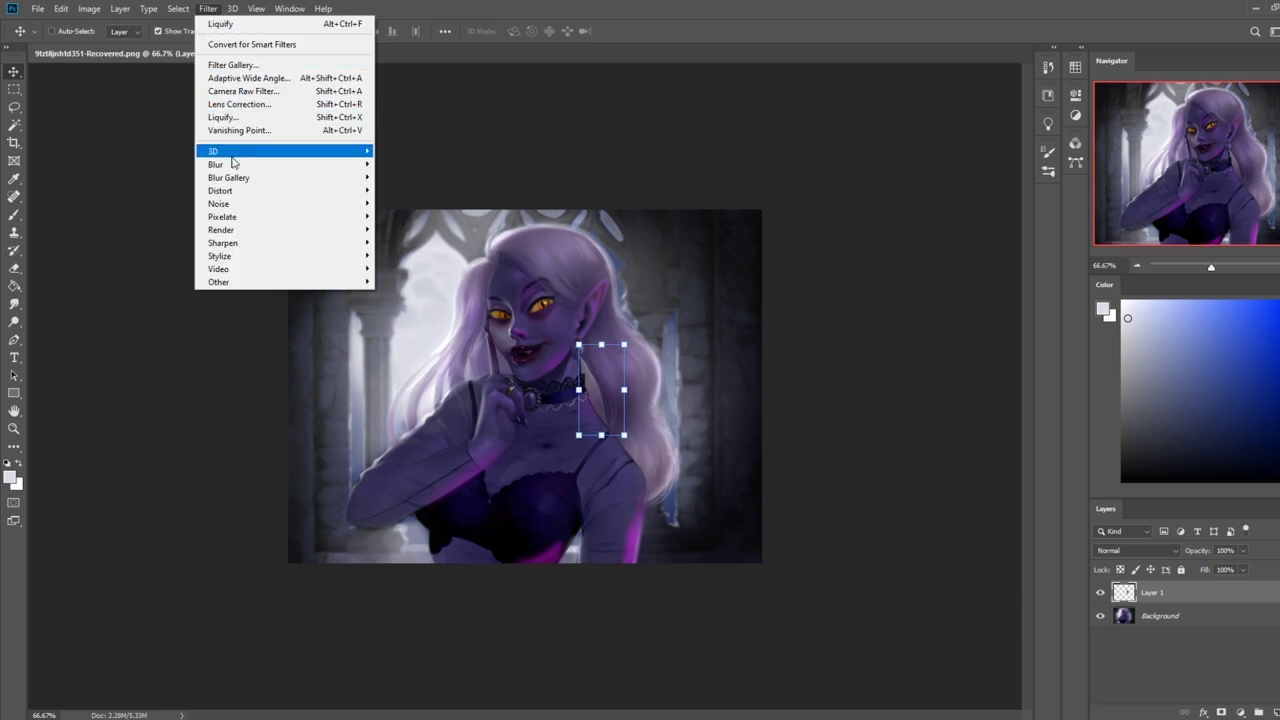
pyautogui.moveTo(229, 164)
pyautogui.click(402, 217)
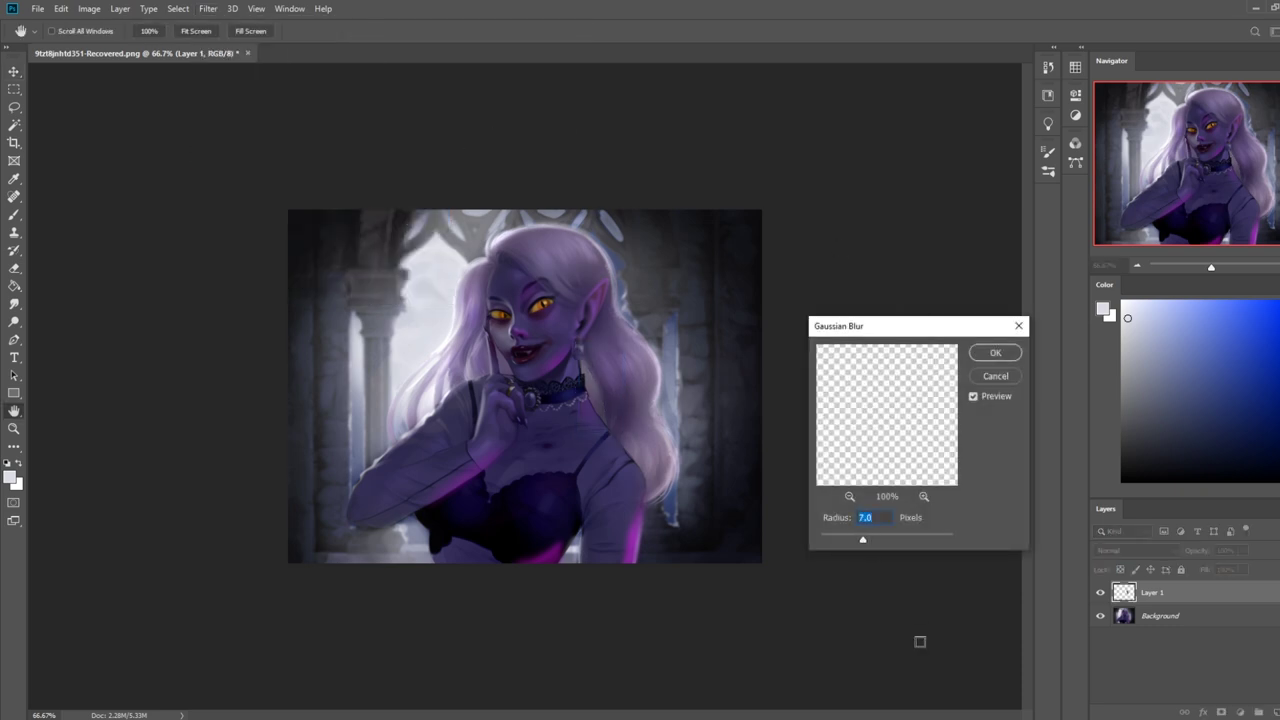
# - Quit a background program from the system tray
pyautogui.click(1183, 719)
pyautogui.rightClick(1183, 680)
pyautogui.click(1190, 669)
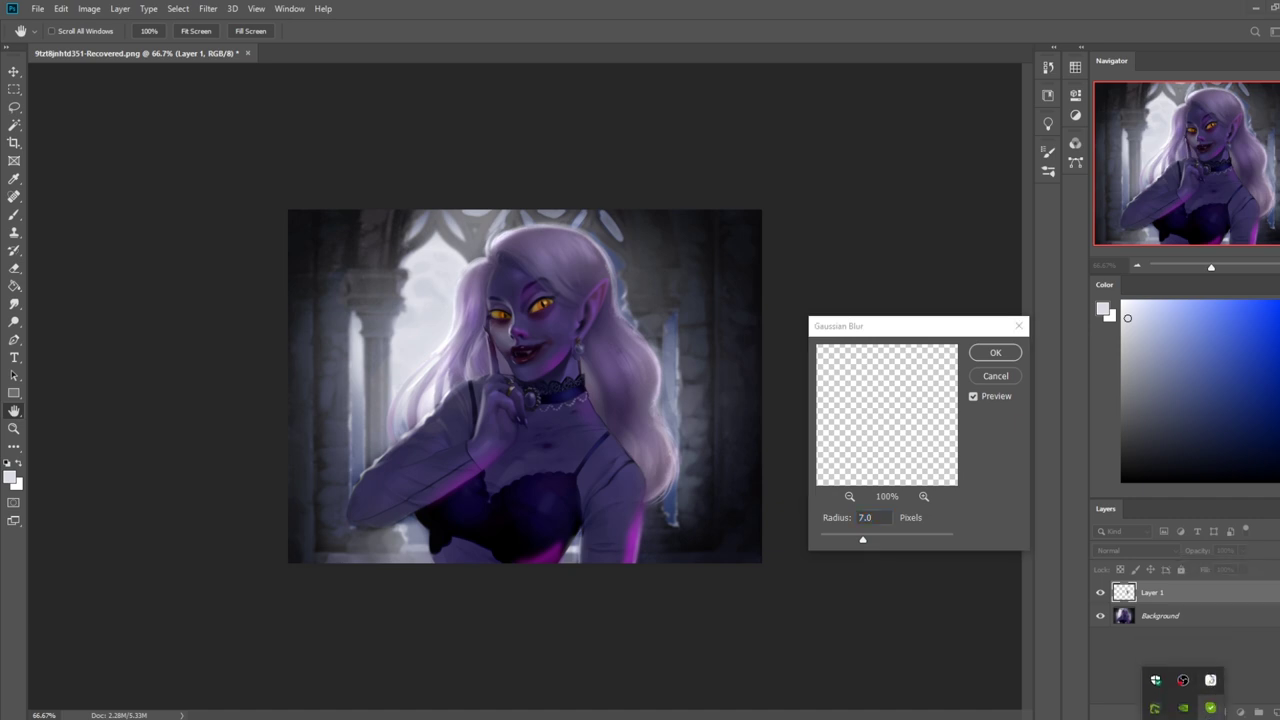
pyautogui.rightClick(1210, 708)
pyautogui.click(1255, 699)
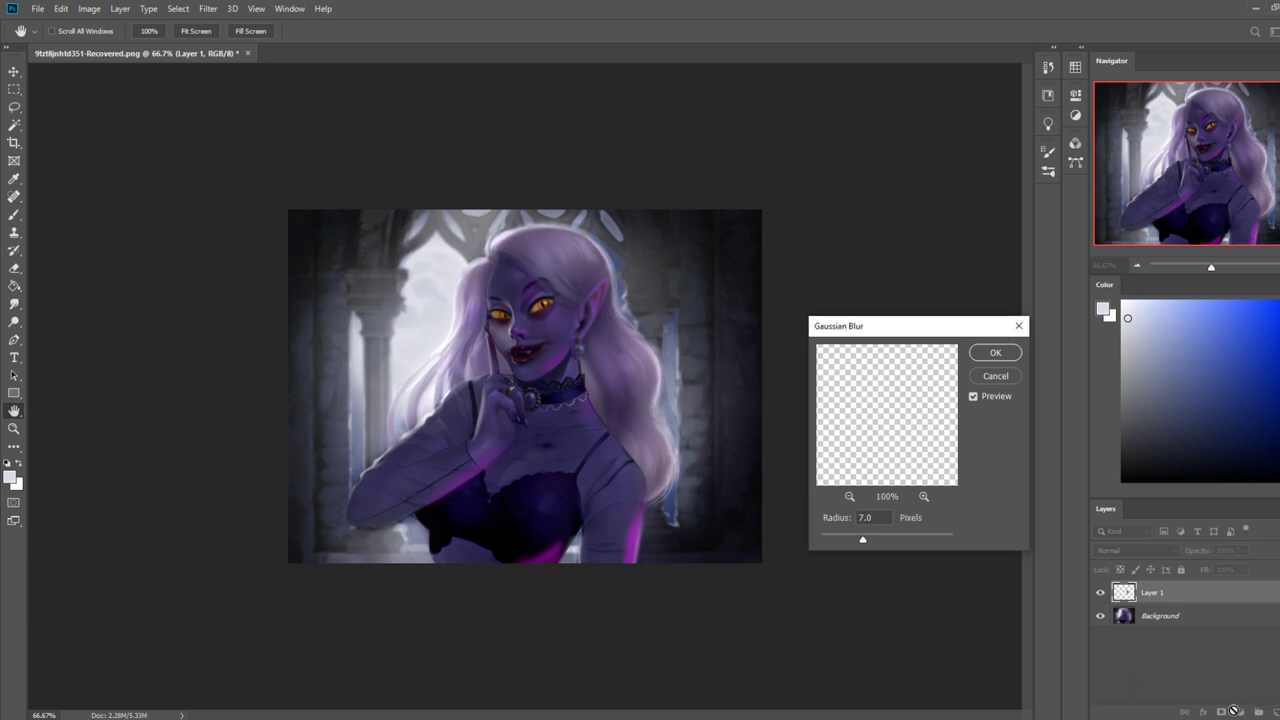
pyautogui.click(1186, 719)
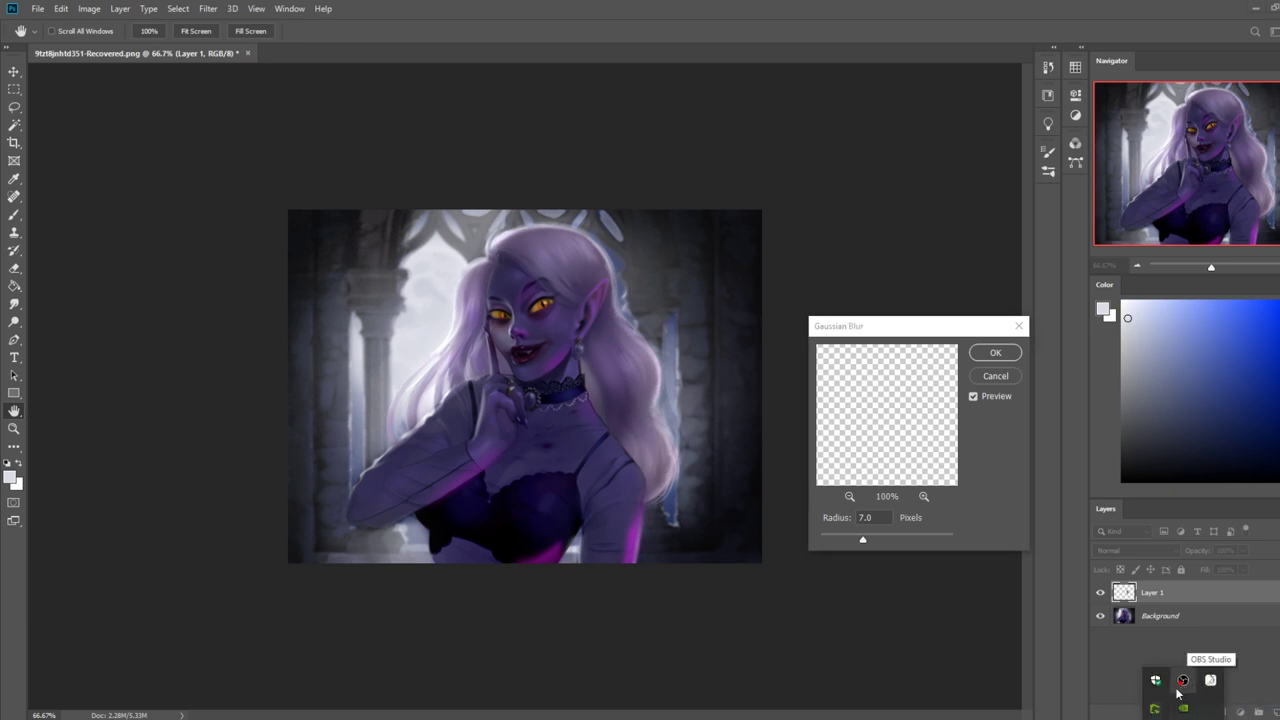
# - Try a 7.0-pixel Gaussian Blur on the hair patch, erase its spill over the neck, and undo both changes
pyautogui.click(942, 637)
pyautogui.click(988, 355)
pyautogui.press('e')
pyautogui.moveTo(557, 348); pyautogui.dragTo(572, 391)
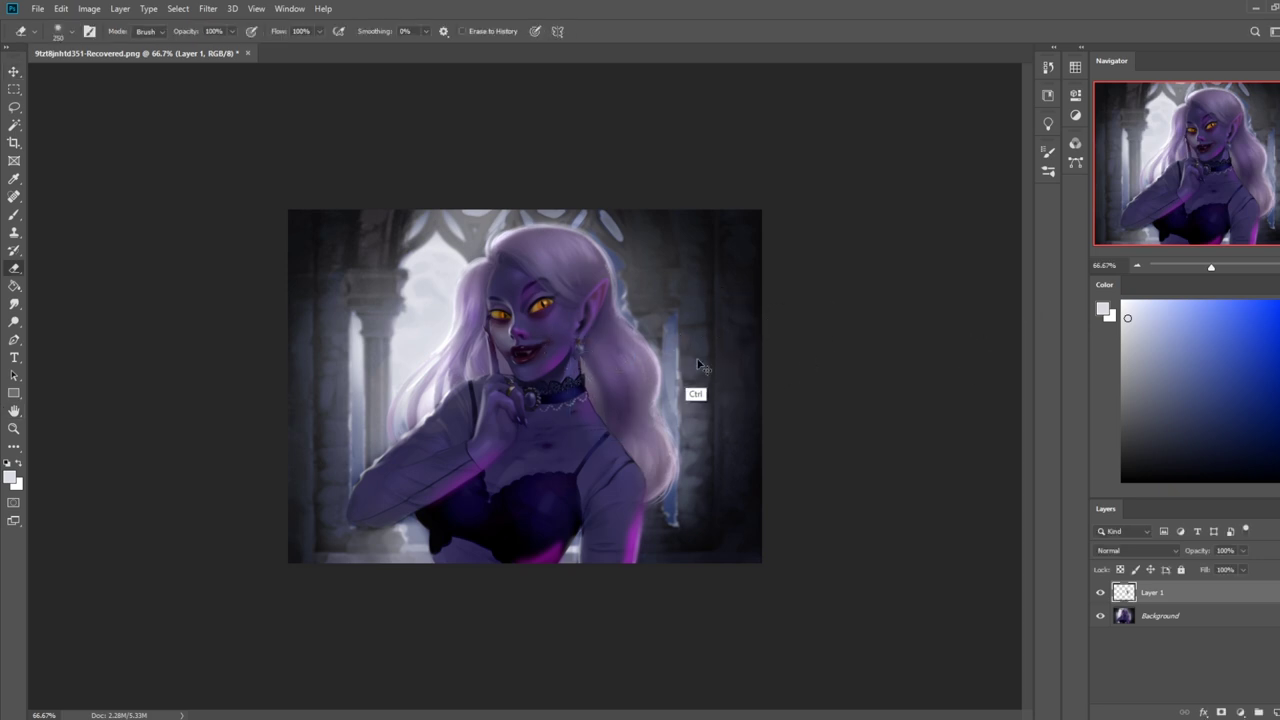
pyautogui.press('m')
pyautogui.rightClick(660, 347)
pyautogui.click(801, 309)
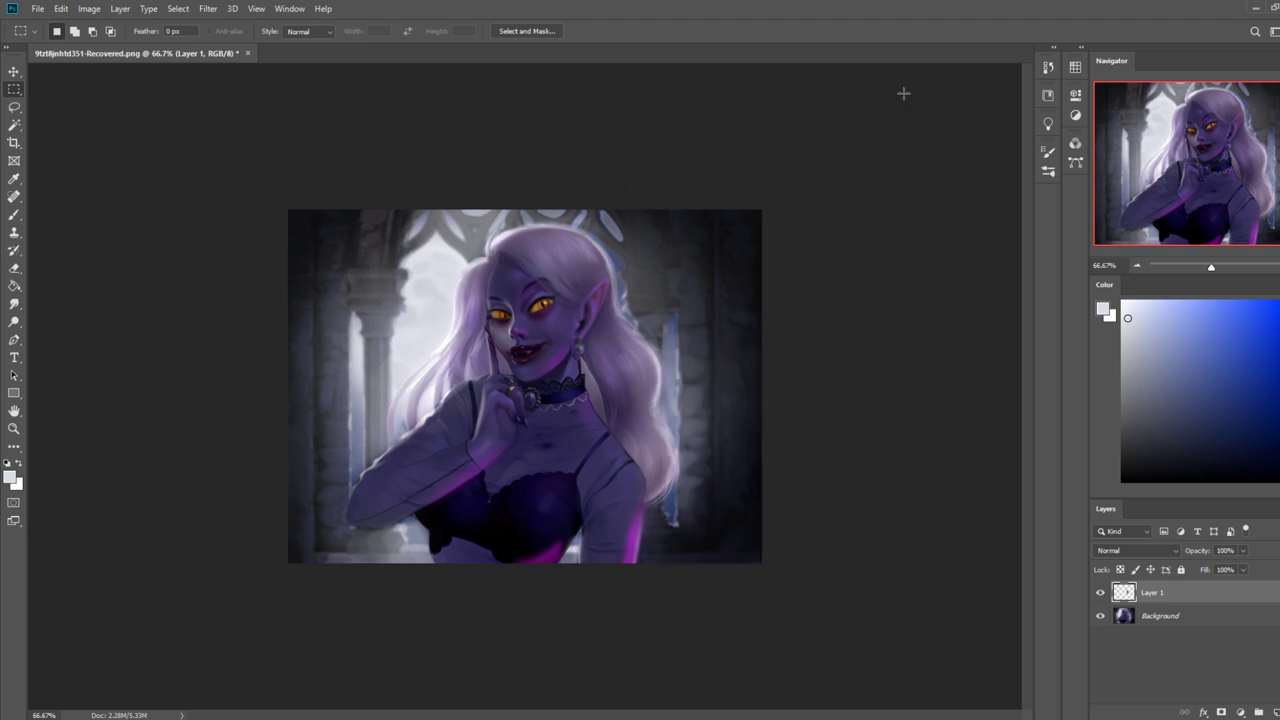
# - Apply a Gaussian Blur with a radius of 5.2 pixels to the copied hair patch
pyautogui.click(208, 9)
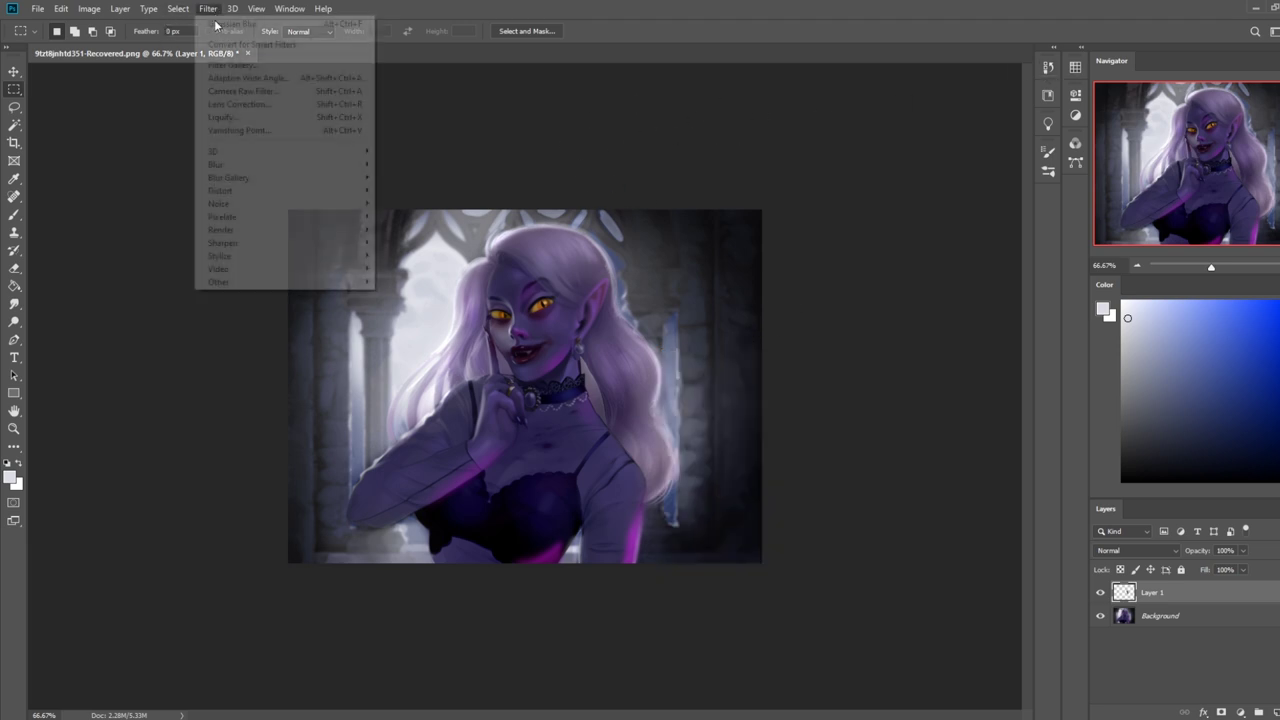
pyautogui.moveTo(236, 168)
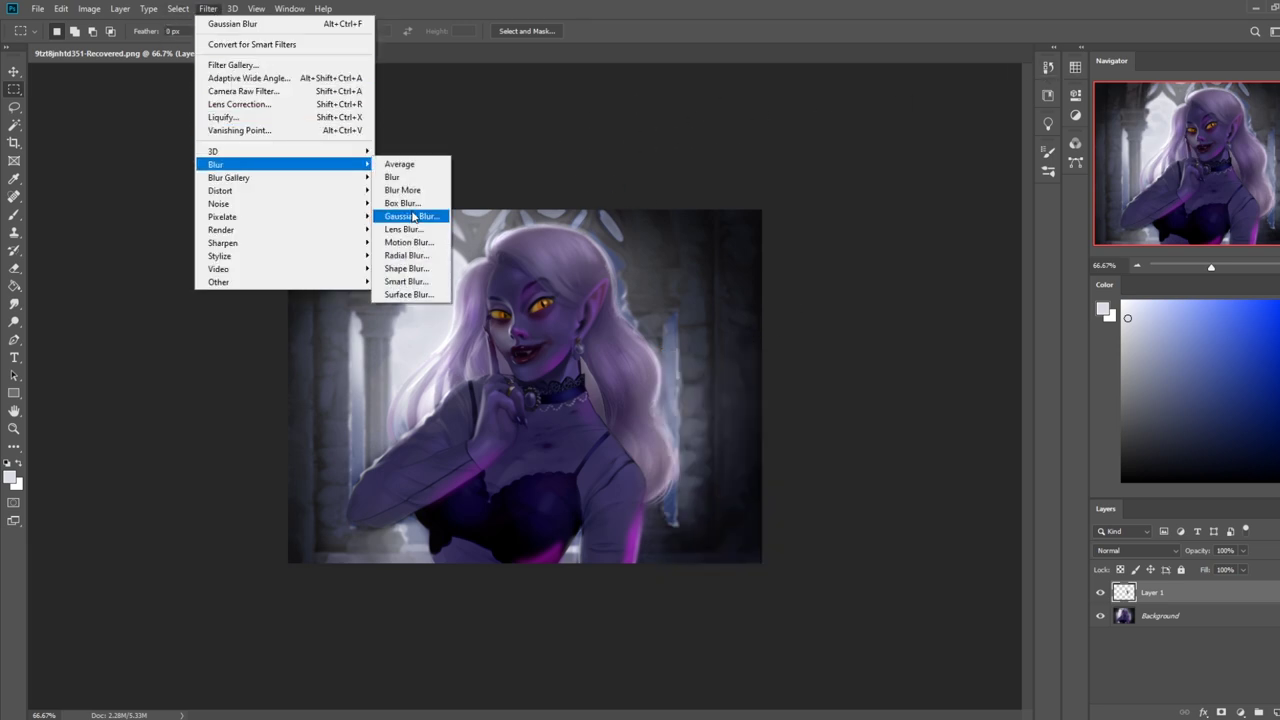
pyautogui.moveTo(348, 169)
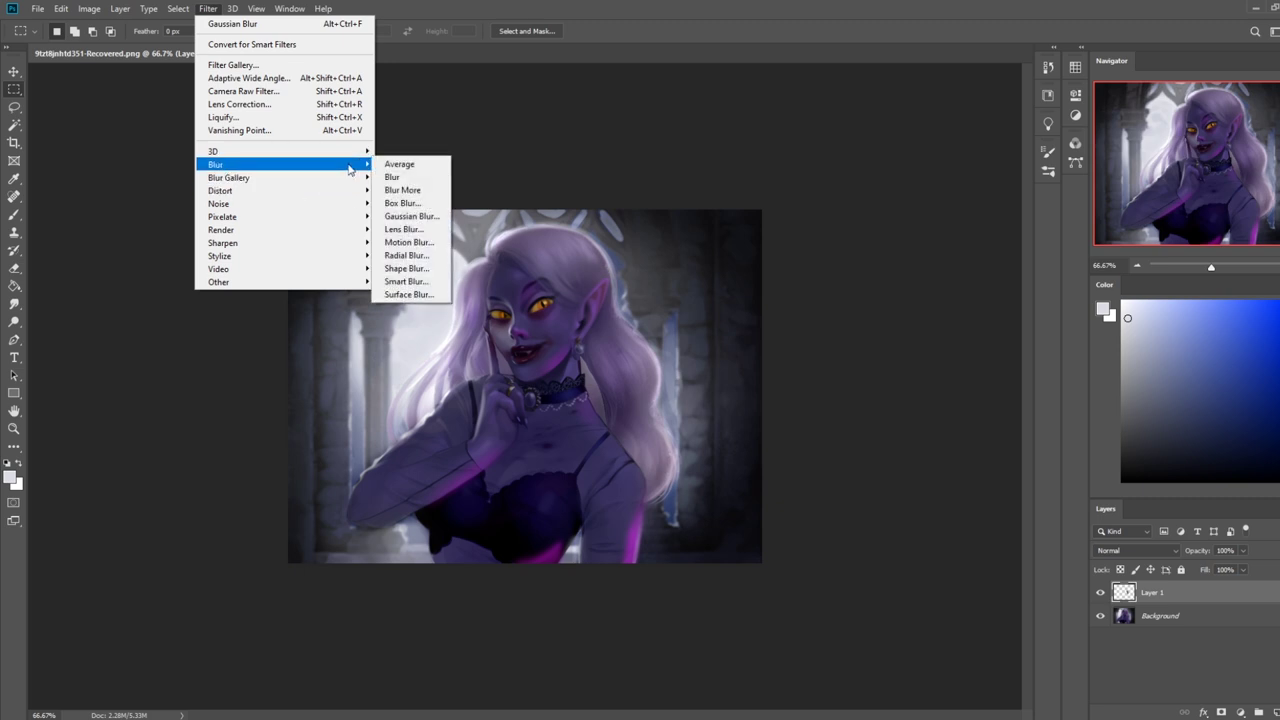
pyautogui.click(420, 220)
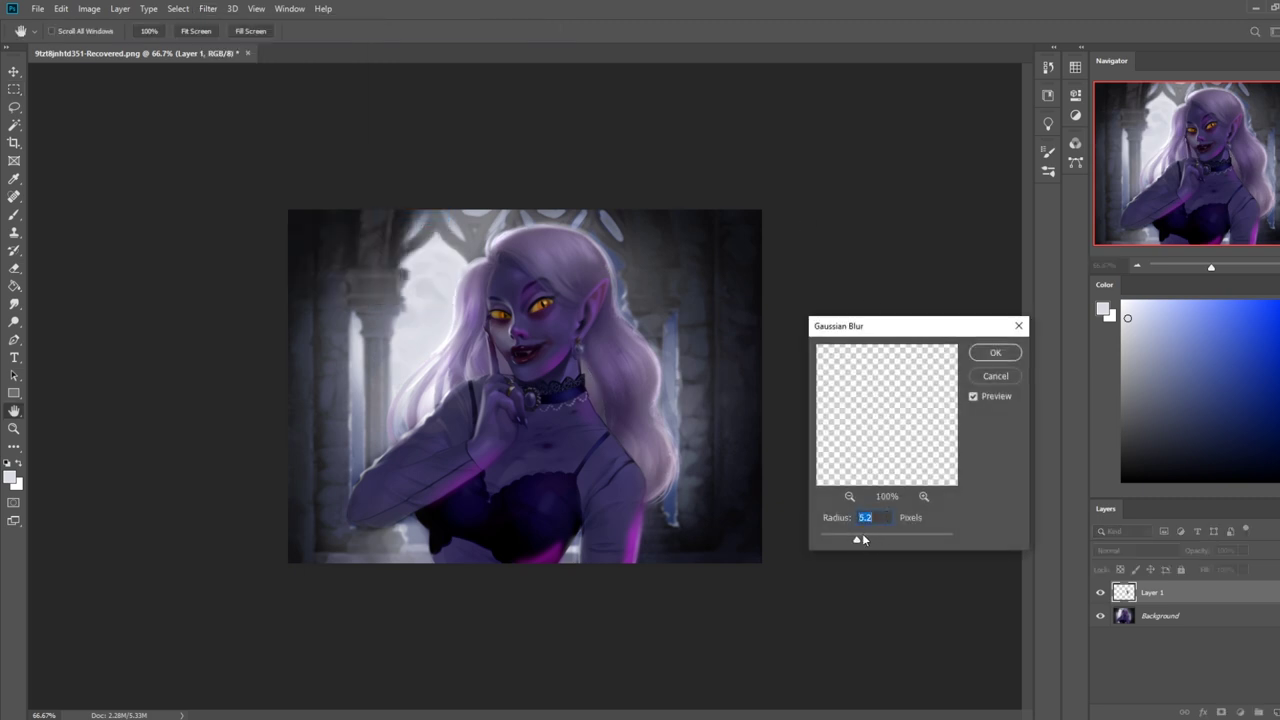
pyautogui.press('Return')
# - Toggle the visibility of the blurred hair patch layer to compare the portrait with and without it
pyautogui.press('e')
pyautogui.press('m')
pyautogui.rightClick(613, 319)
pyautogui.press('Escape')
pyautogui.press('e')
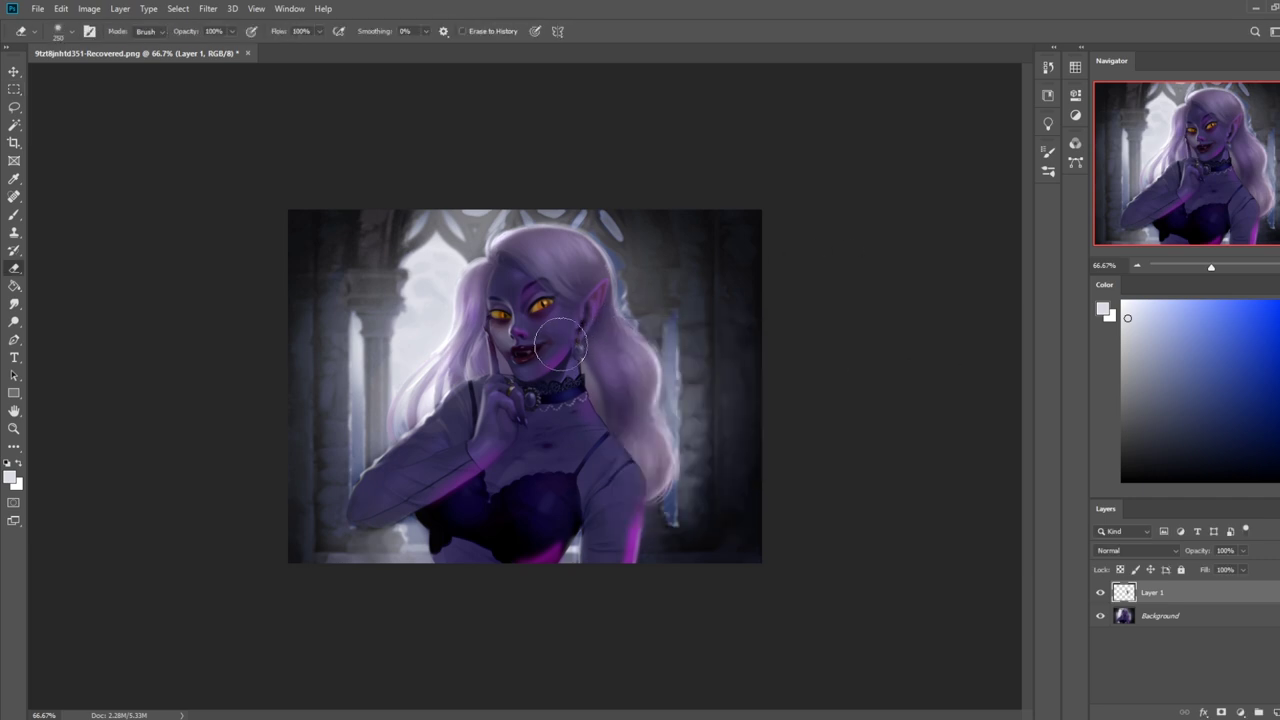
pyautogui.click(1099, 594)
pyautogui.click(1100, 594)
pyautogui.hotkey('ctrl', 'a')
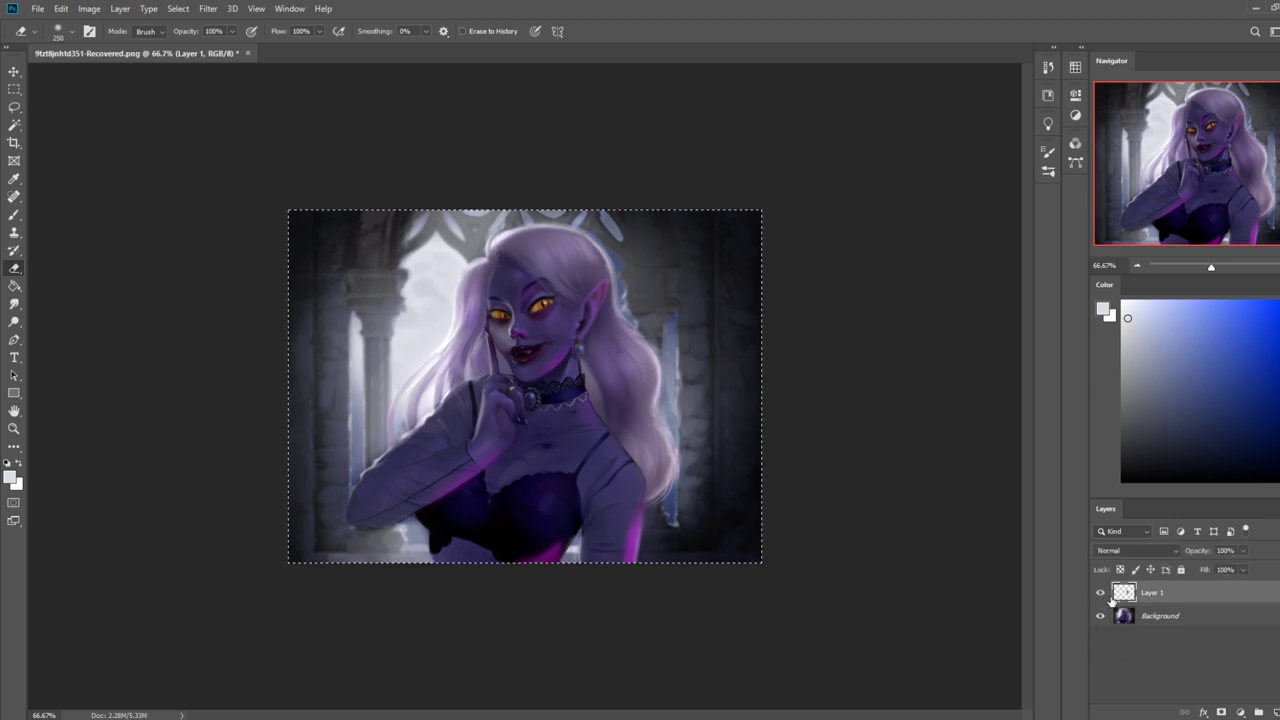
# - Roll the history back to the lasso selection of the neck gap, try pasting the patch in place, and undo the paste
pyautogui.click(1048, 68)
pyautogui.click(930, 378)
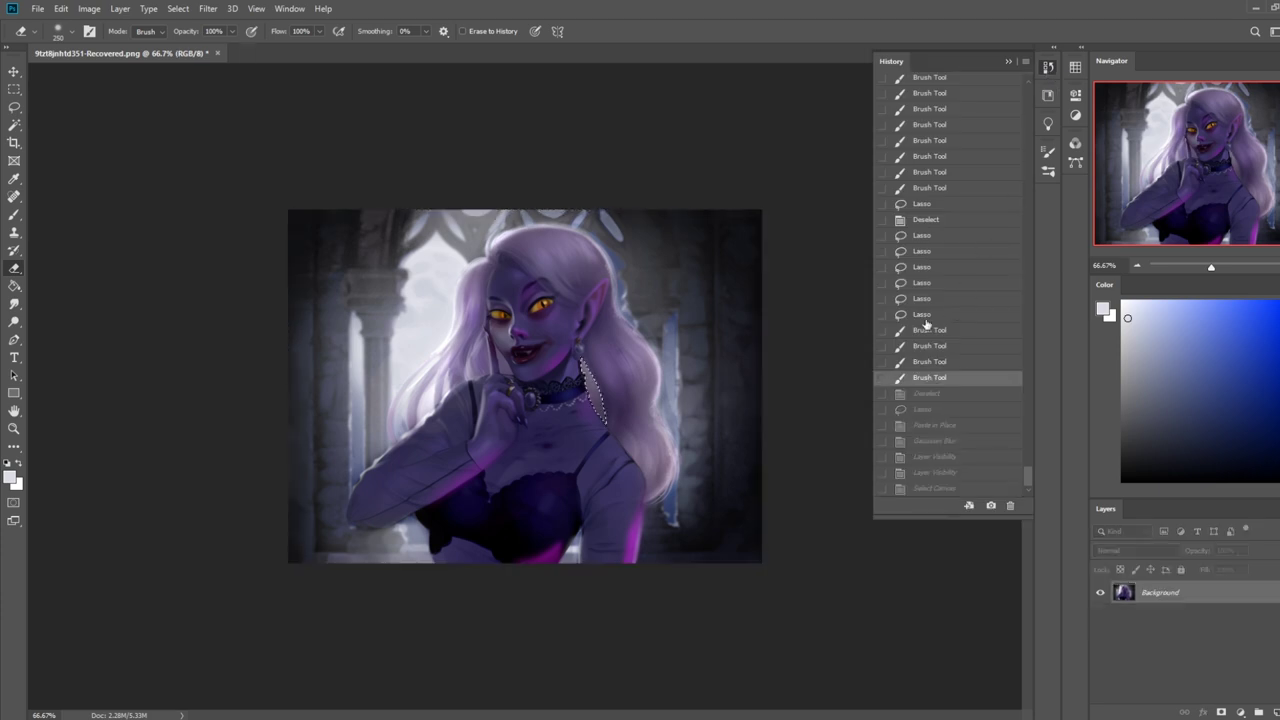
pyautogui.click(921, 237)
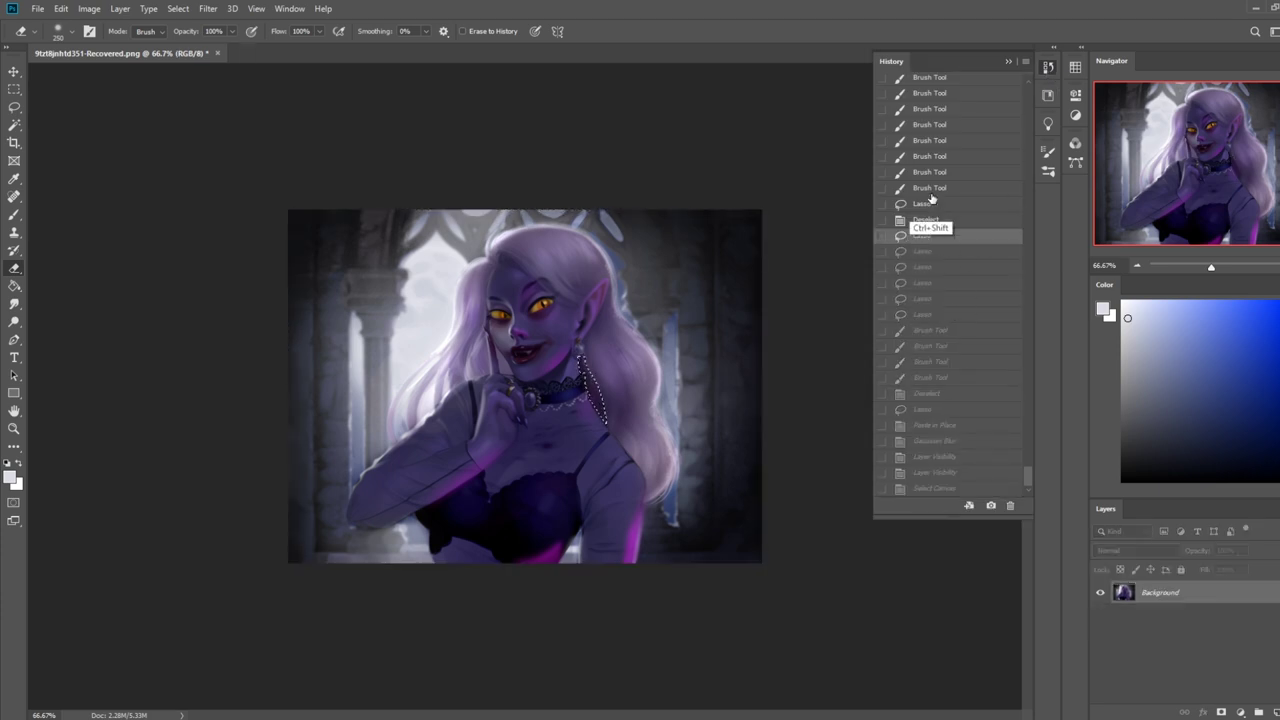
pyautogui.hotkey('ctrl', 'shift', 'v')
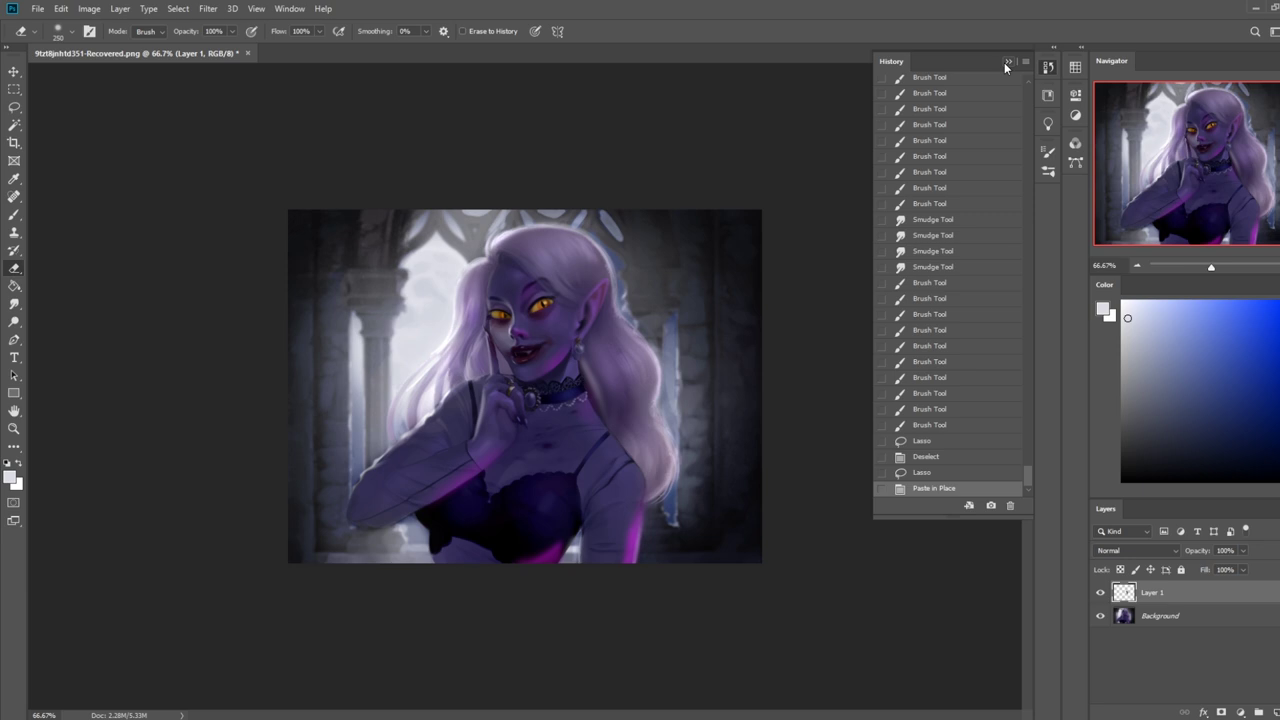
pyautogui.click(1004, 62)
pyautogui.hotkey('ctrl', 'z')
pyautogui.hotkey('ctrl', 'shift', 'z')
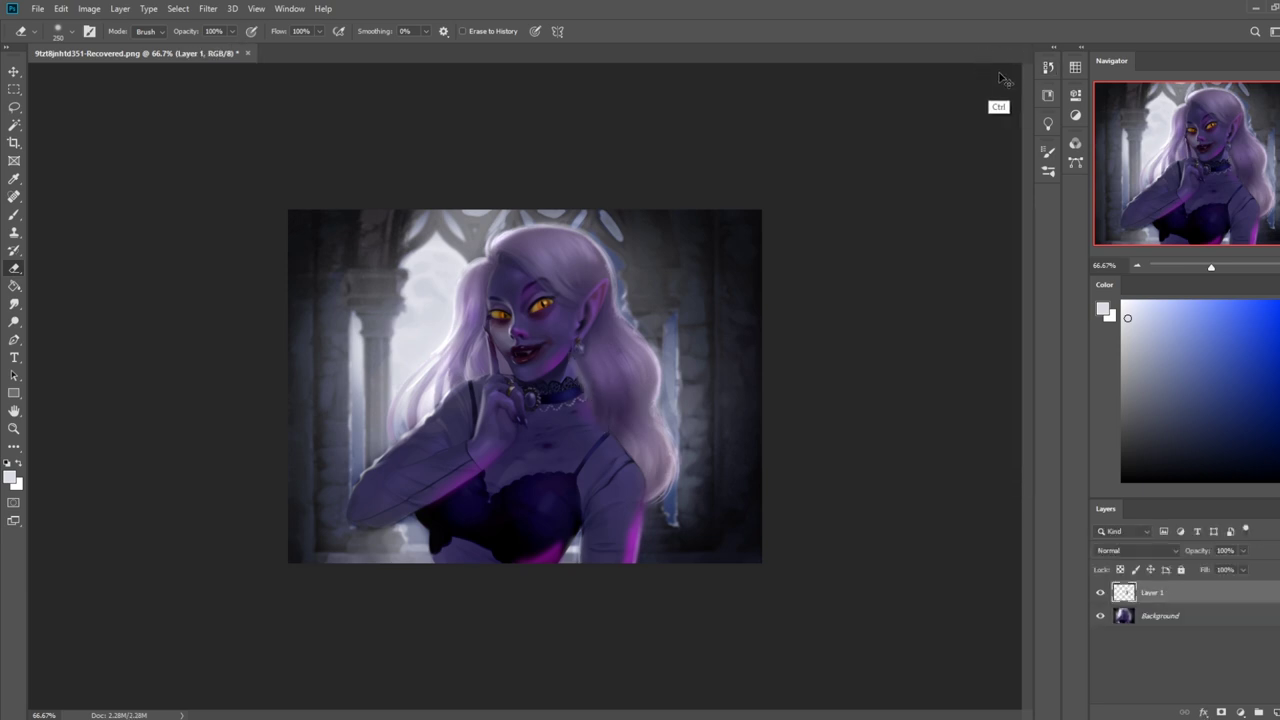
pyautogui.press('v')
pyautogui.hotkey('ctrl', 'z')
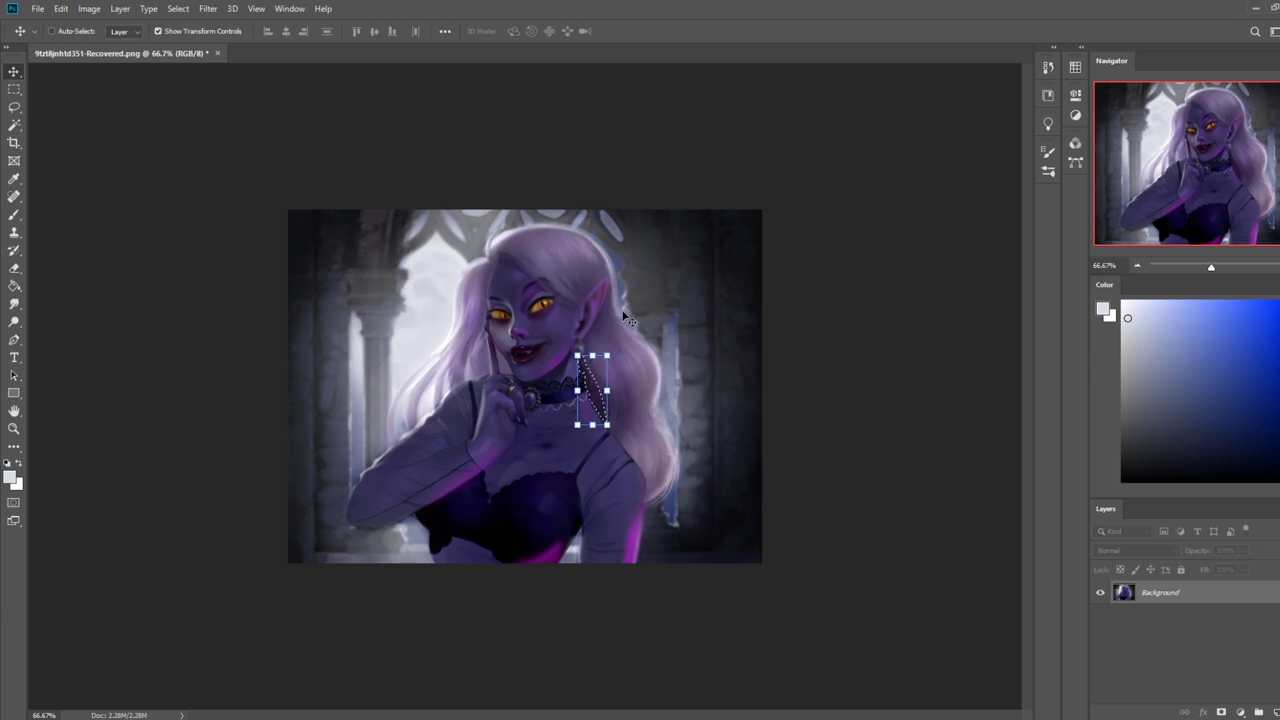
# - Brush a pale tone into the selected gap between neck and hair, revert to the state before the selection, and paste the patch in place
pyautogui.press('b')
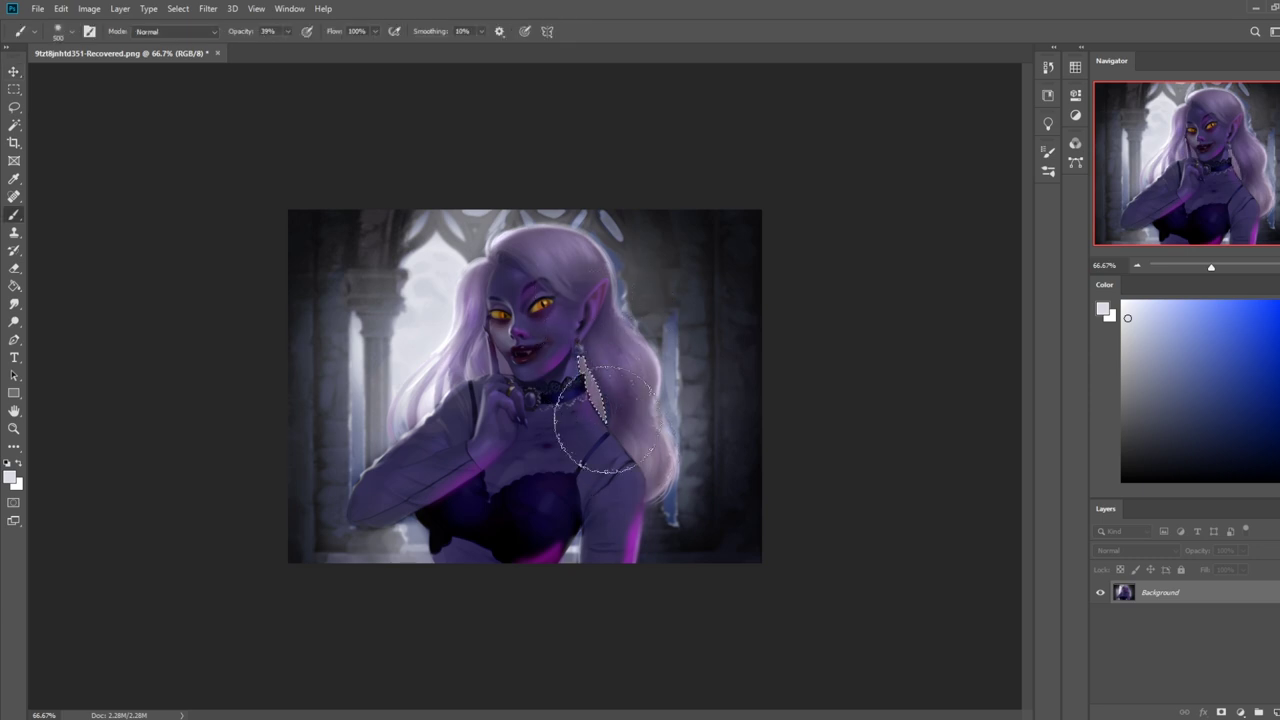
pyautogui.click(1047, 68)
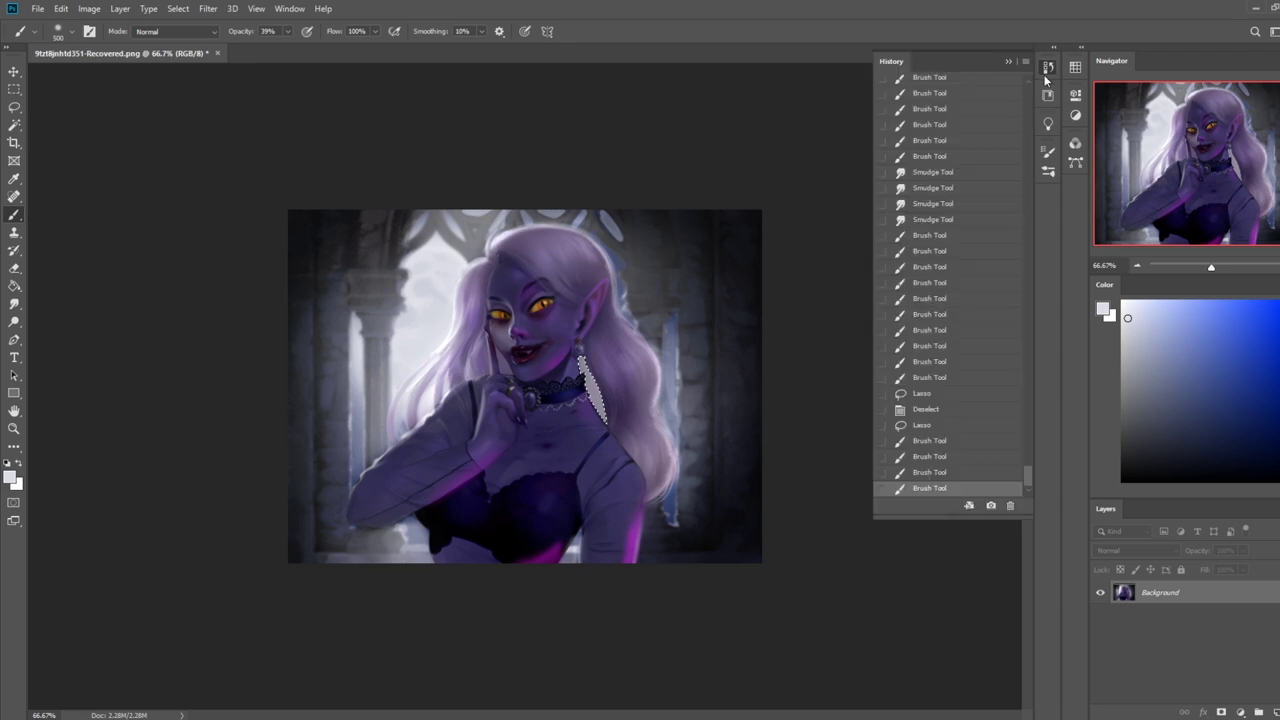
pyautogui.click(921, 412)
pyautogui.hotkey('ctrl', 'shift', 'v')
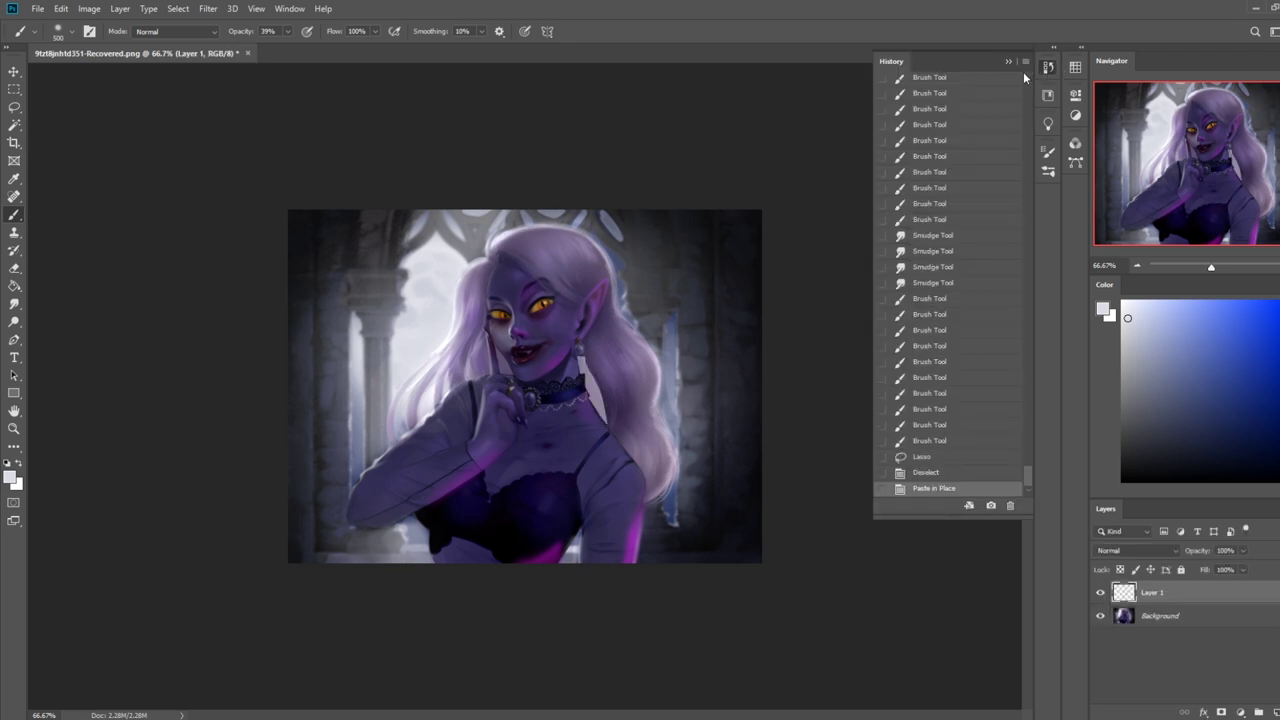
# - Apply a Gaussian Blur with a radius of 5.2 pixels to the pasted pale patch
pyautogui.click(1008, 61)
pyautogui.click(212, 10)
pyautogui.moveTo(257, 172)
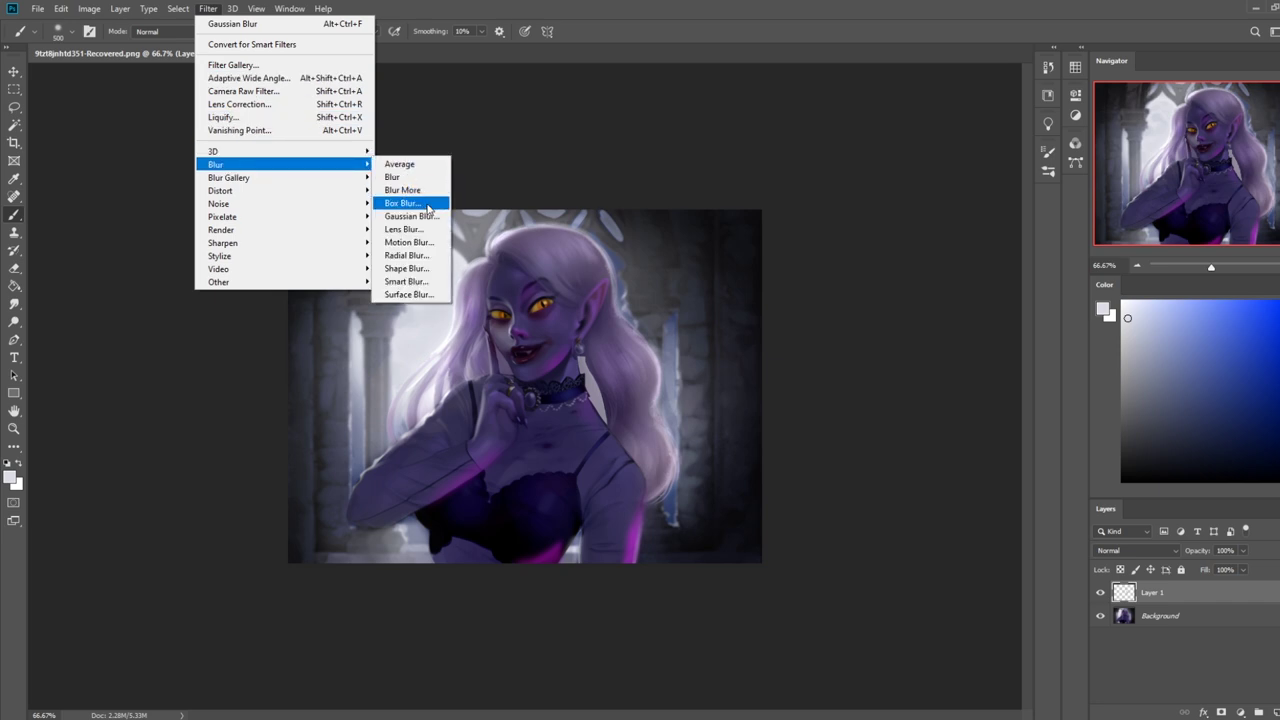
pyautogui.click(428, 218)
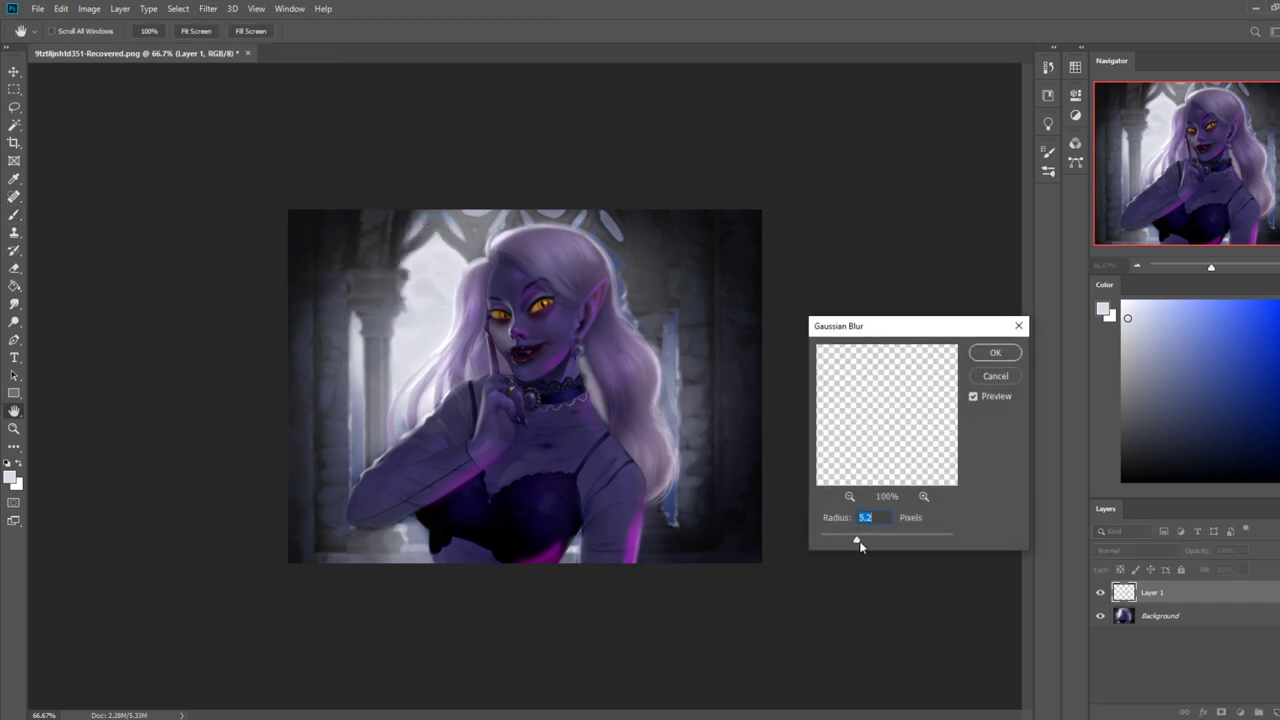
pyautogui.click(993, 353)
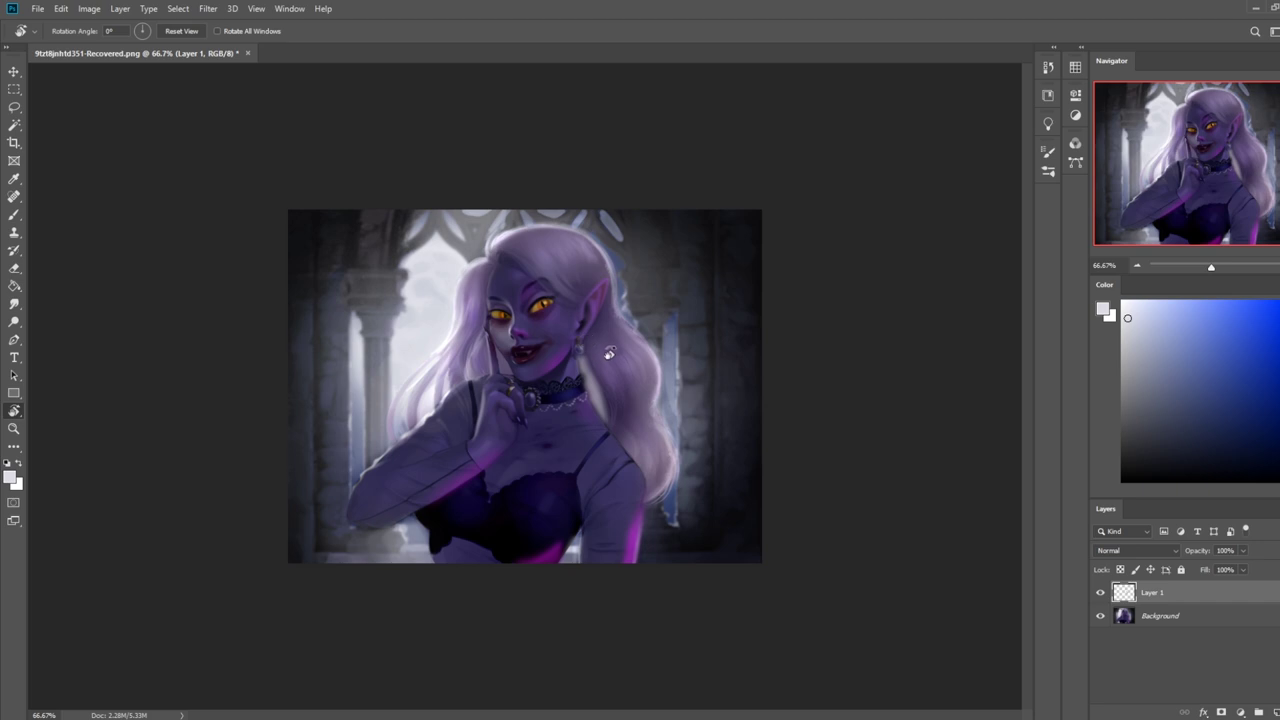
# - Erase the blurred patch's spill over the neck and shoulder with the 250-pixel eraser, and check the picture mirrored
pyautogui.press('e')
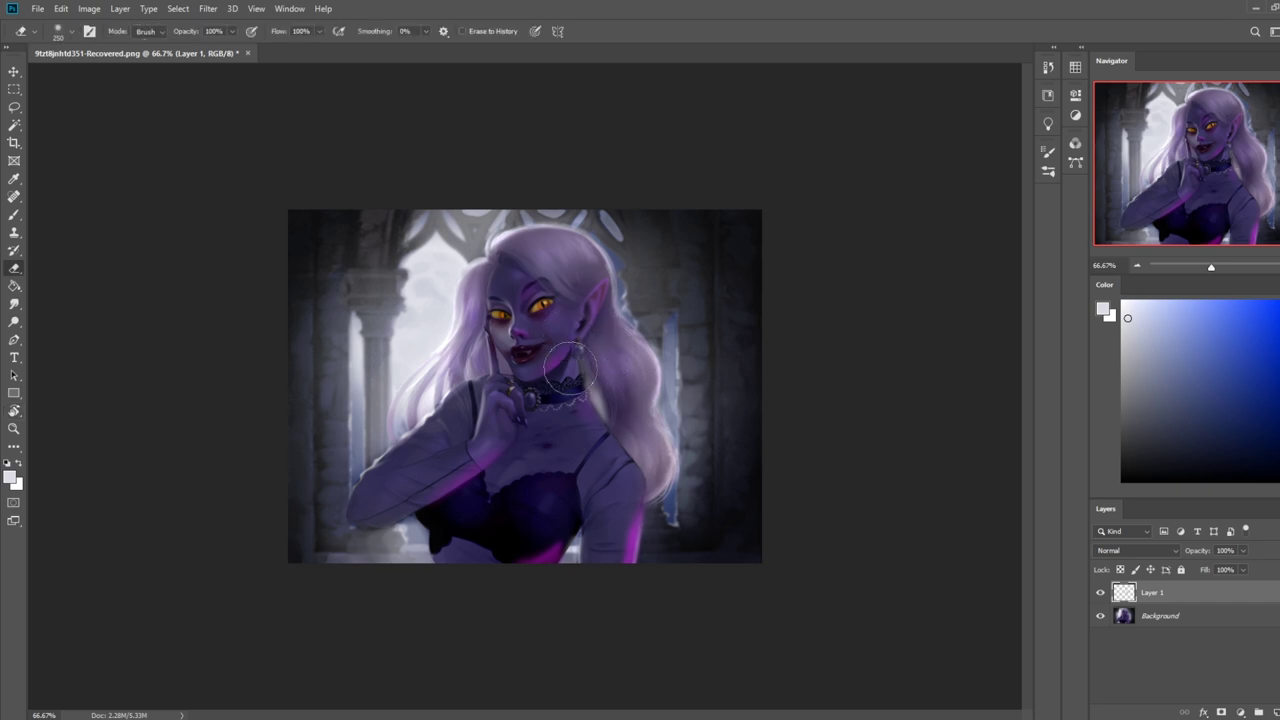
pyautogui.moveTo(577, 359); pyautogui.dragTo(584, 449)
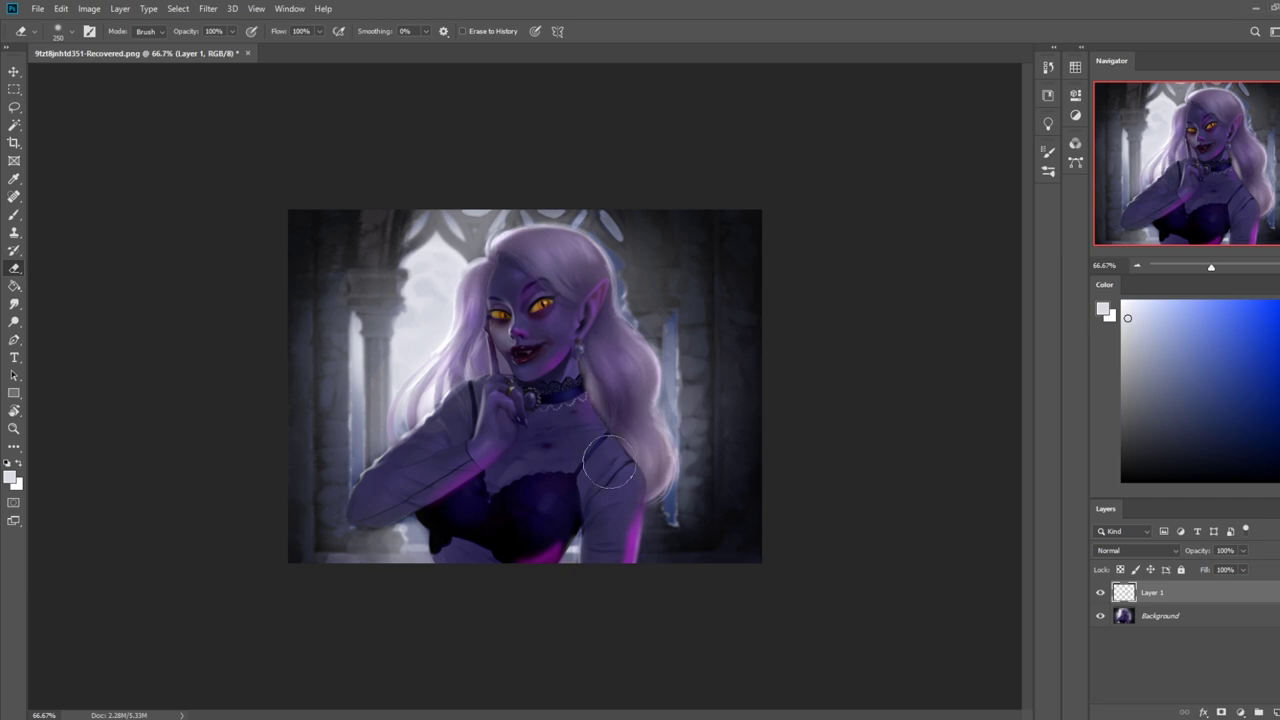
pyautogui.hotkey('ctrl', 'shift', 'h')
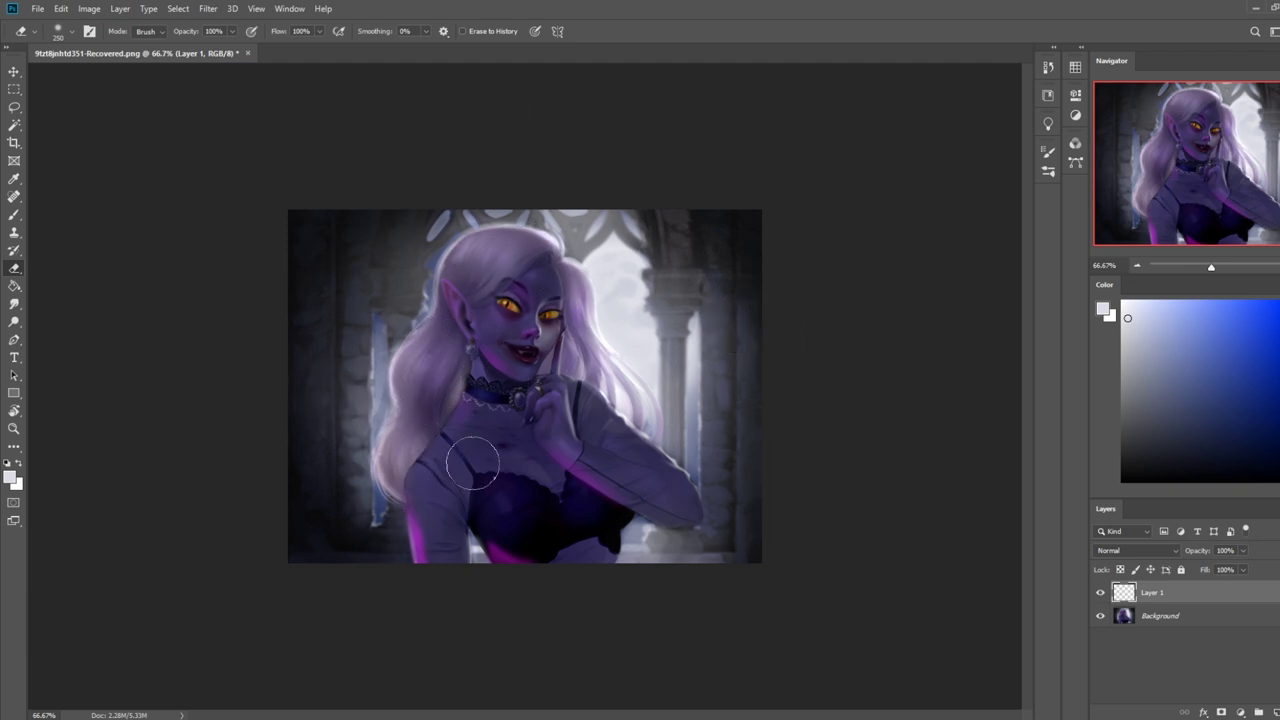
pyautogui.hotkey('ctrl', 'z')
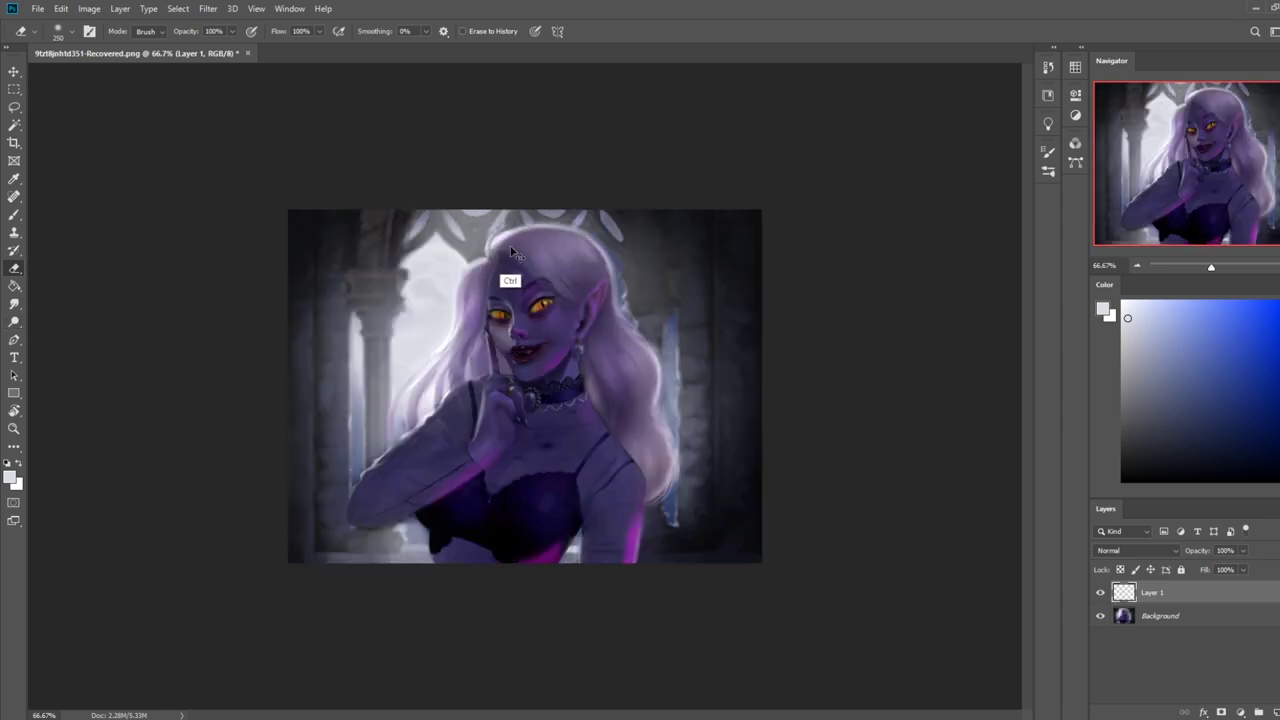
# - Flip the canvas horizontally and paint over the hair near the neck with a sampled dark purple in Darken mode at 39% opacity
pyautogui.hotkey('ctrl', 'h')
pyautogui.press('b')
pyautogui.keyDown('alt'); pyautogui.click(412, 414); pyautogui.keyUp('alt')
pyautogui.click(200, 32)
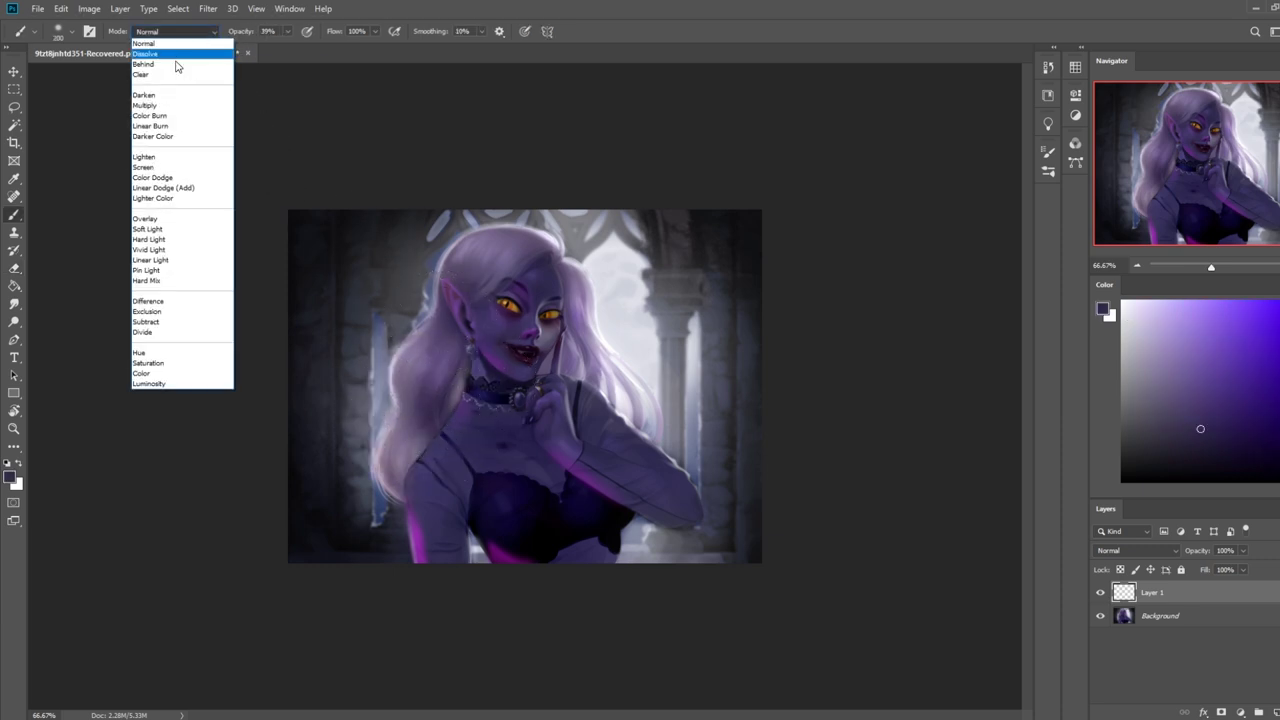
pyautogui.click(167, 96)
pyautogui.press(']')
pyautogui.moveTo(427, 405); pyautogui.dragTo(417, 395)
pyautogui.press(']')
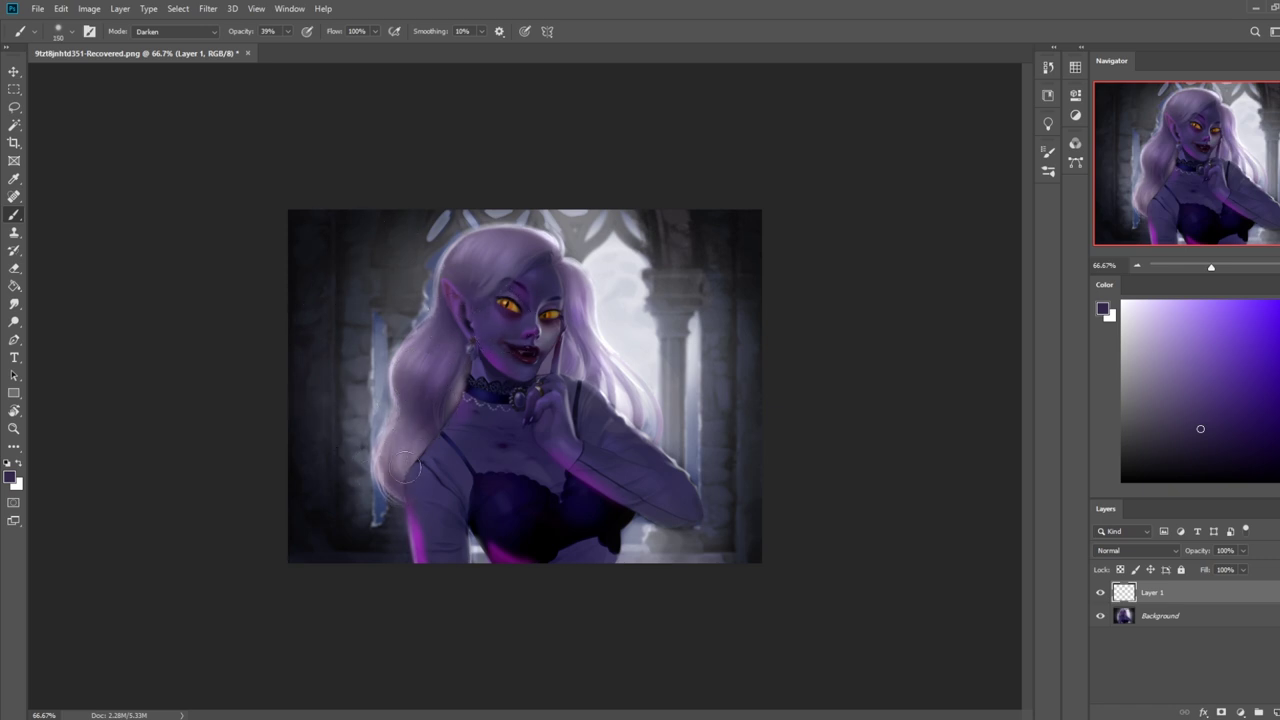
pyautogui.keyDown('alt'); pyautogui.click(432, 487); pyautogui.keyUp('alt')
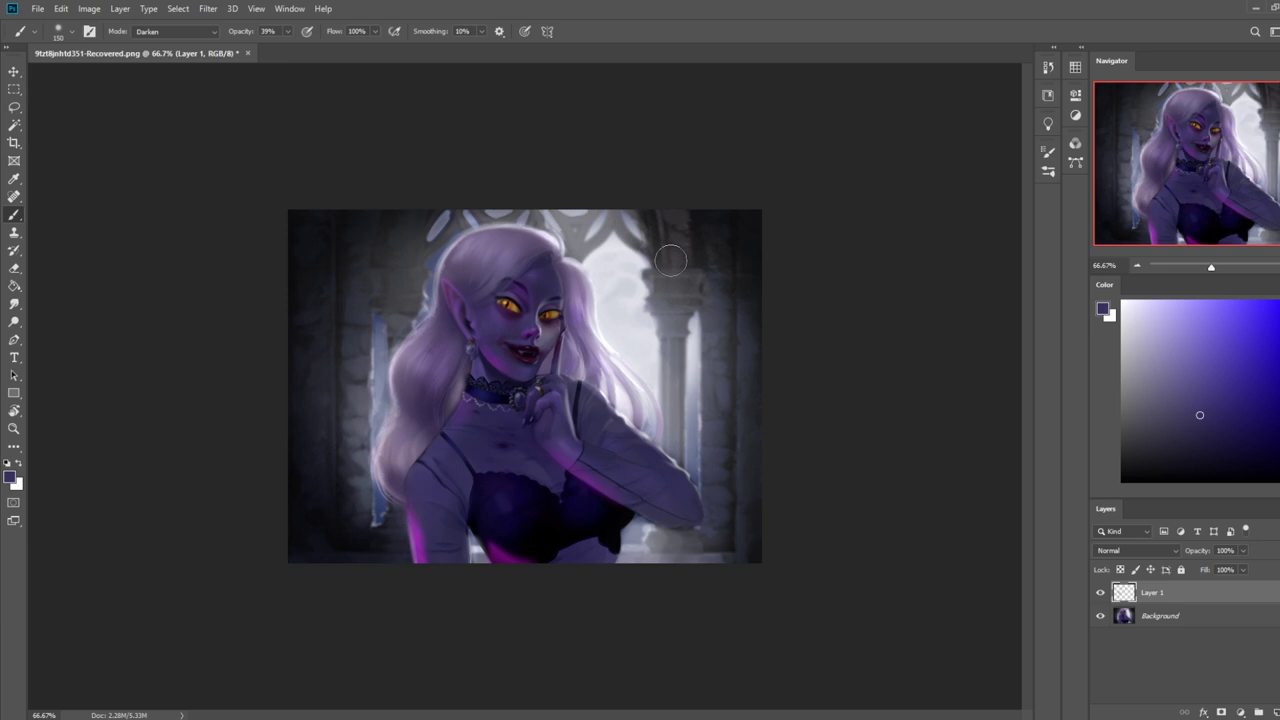
pyautogui.keyDown('alt'); pyautogui.click(466, 382); pyautogui.keyUp('alt')
pyautogui.keyDown('alt'); pyautogui.click(577, 280); pyautogui.keyUp('alt')
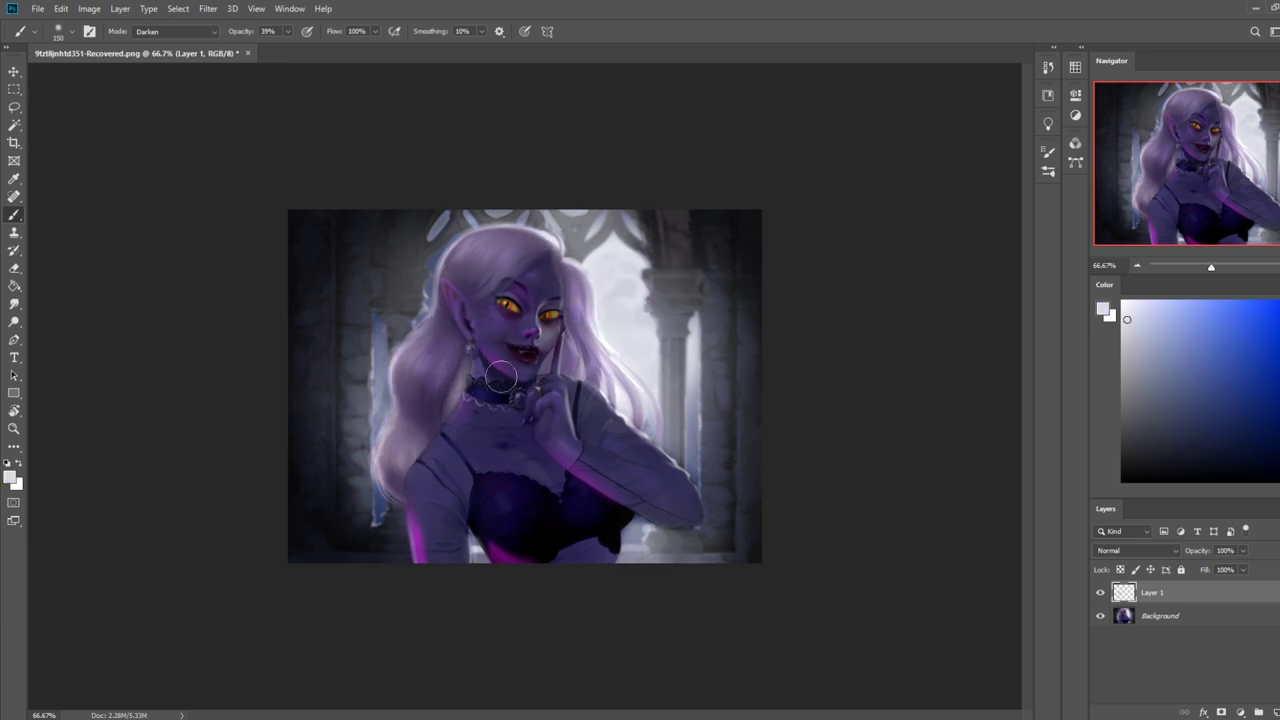
# - Compare the portrait with and without the patch layer, and flip the canvas horizontally back
pyautogui.click(1101, 592)
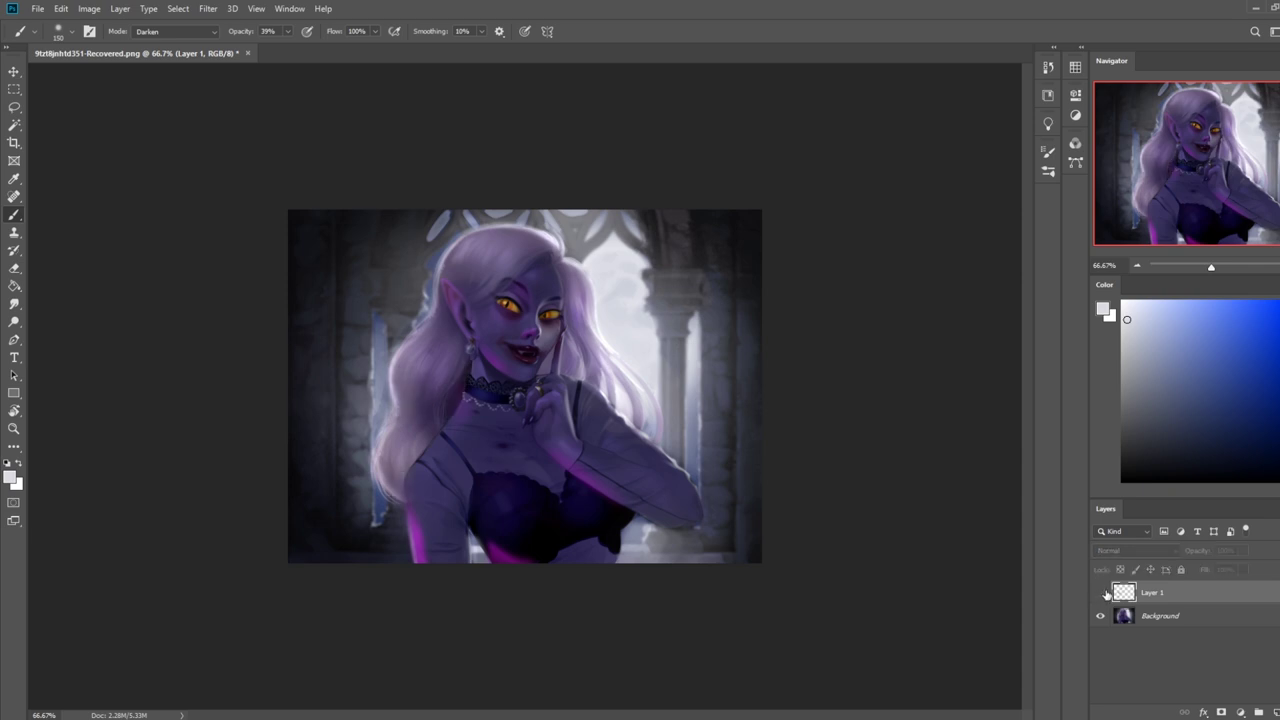
pyautogui.click(1101, 592)
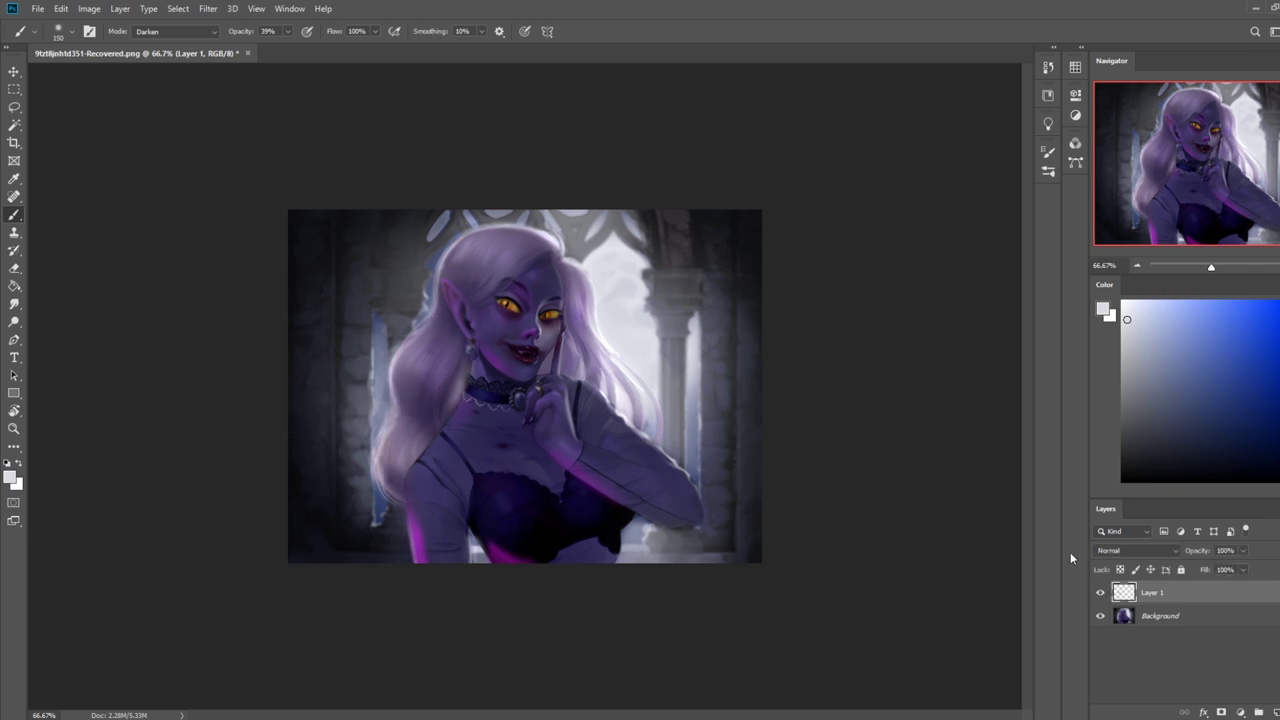
pyautogui.press('e')
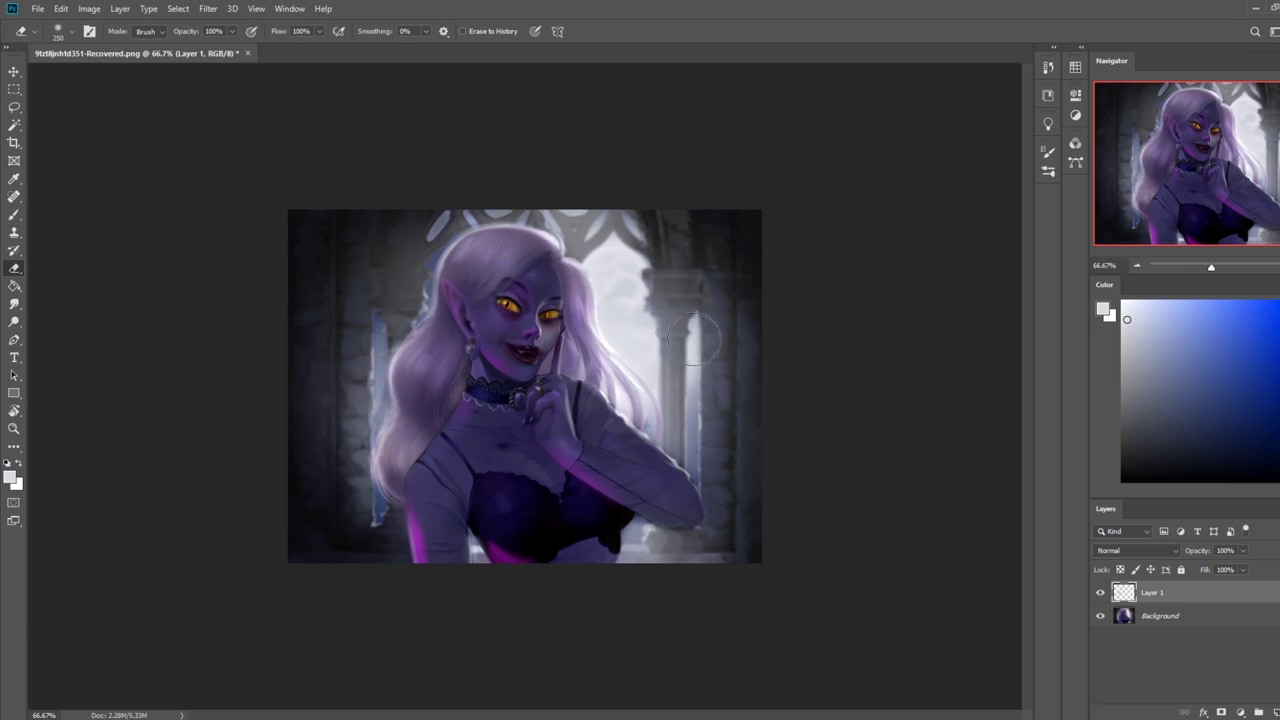
pyautogui.hotkey('ctrl', 'shift', 'h')
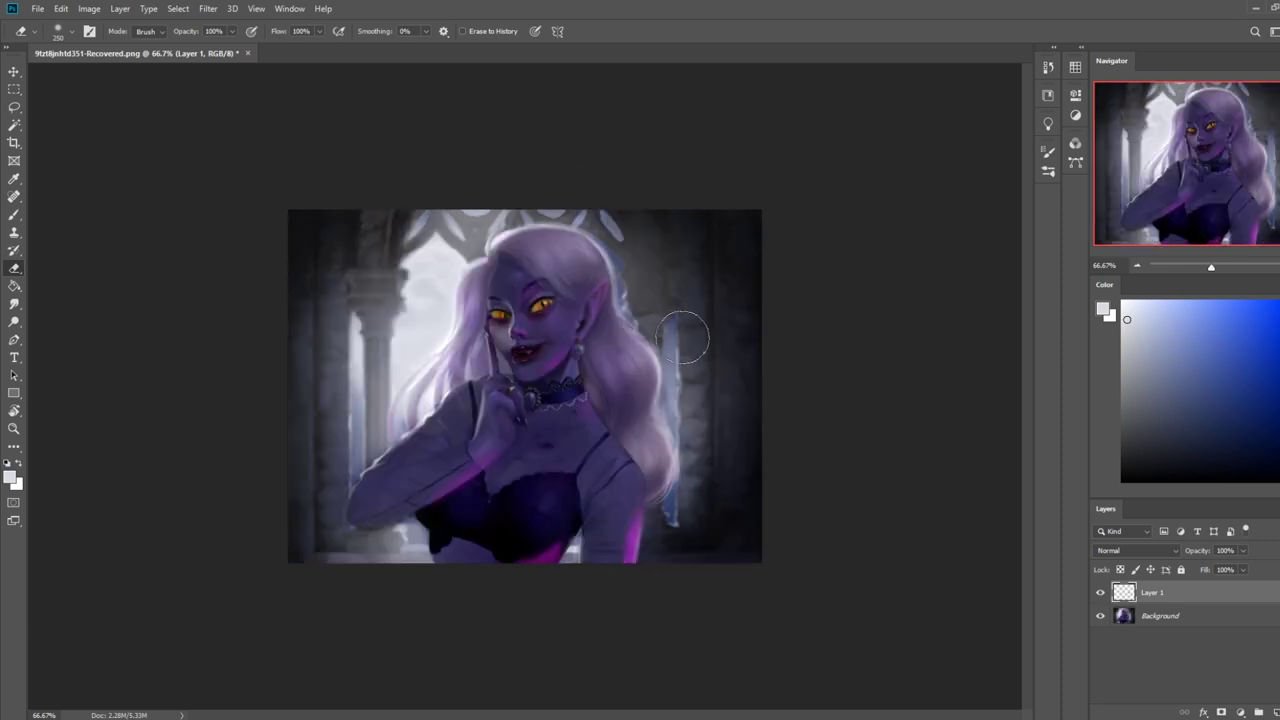
# - Outline the raised forearm's outer edge with the Lasso, clear the selection, and brush a pale tone along that edge
pyautogui.press('l')
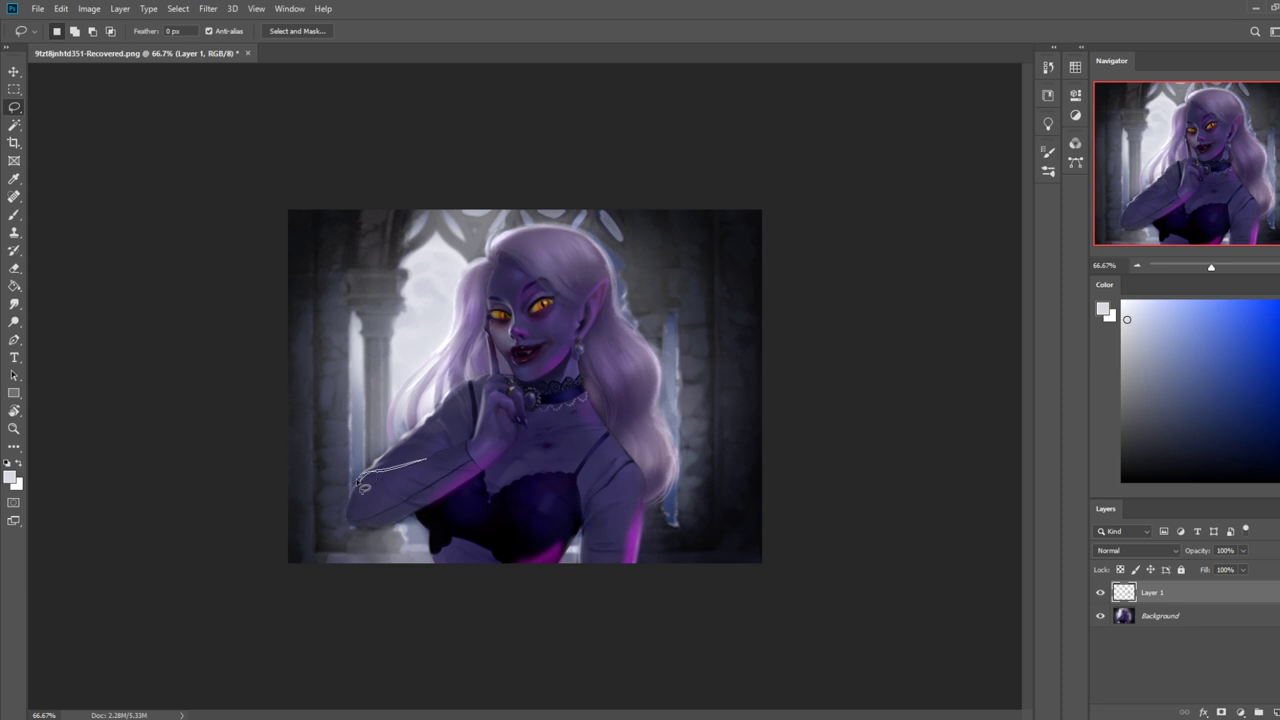
pyautogui.moveTo(415, 465)
pyautogui.mouseDown()
pyautogui.moveTo(366, 494)
pyautogui.moveTo(465, 441)
pyautogui.moveTo(425, 459)
pyautogui.moveTo(420, 477)
pyautogui.moveTo(359, 470)
pyautogui.moveTo(444, 441)
pyautogui.moveTo(371, 473)
pyautogui.moveTo(422, 446)
pyautogui.mouseUp()
pyautogui.hotkey('ctrl', 'd')
pyautogui.press('b')
pyautogui.moveTo(364, 488); pyautogui.dragTo(502, 442)
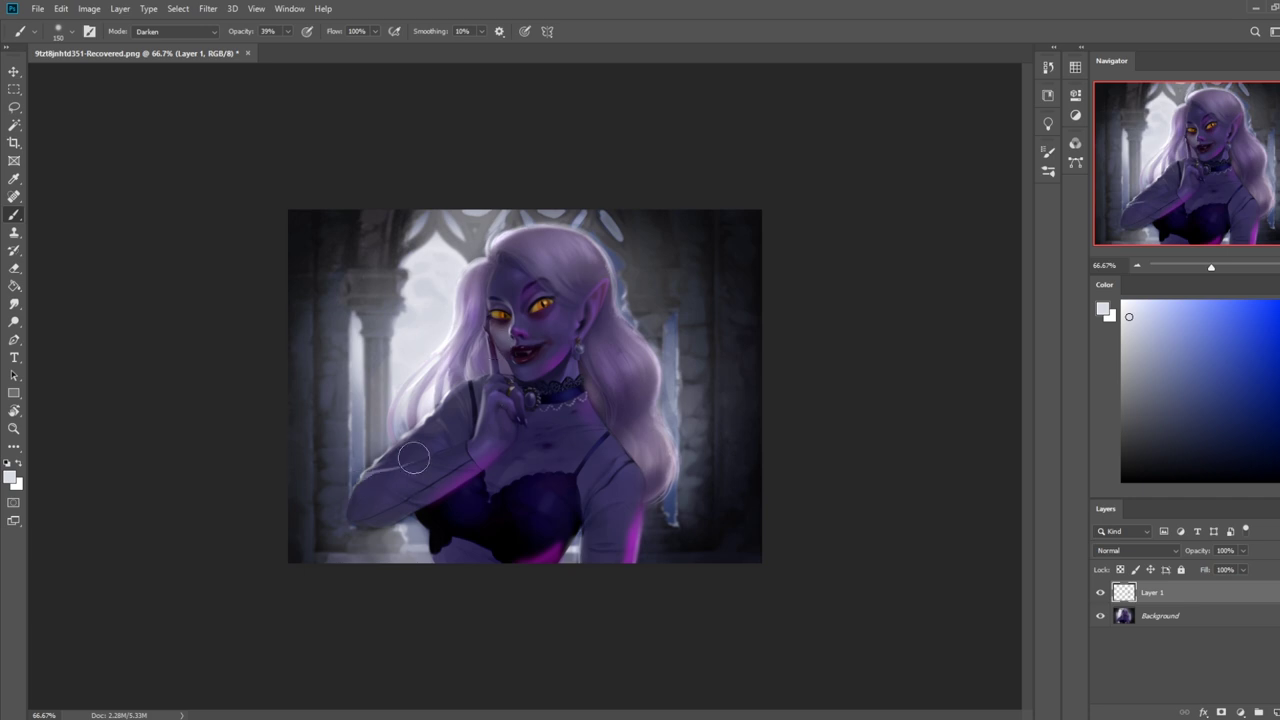
# - Switch to the Blur tool at 100% strength and try softening the raised forearm's outer edge on Layer 1
pyautogui.press('m')
pyautogui.rightClick(407, 382)
pyautogui.click(443, 391)
pyautogui.click(14, 304)
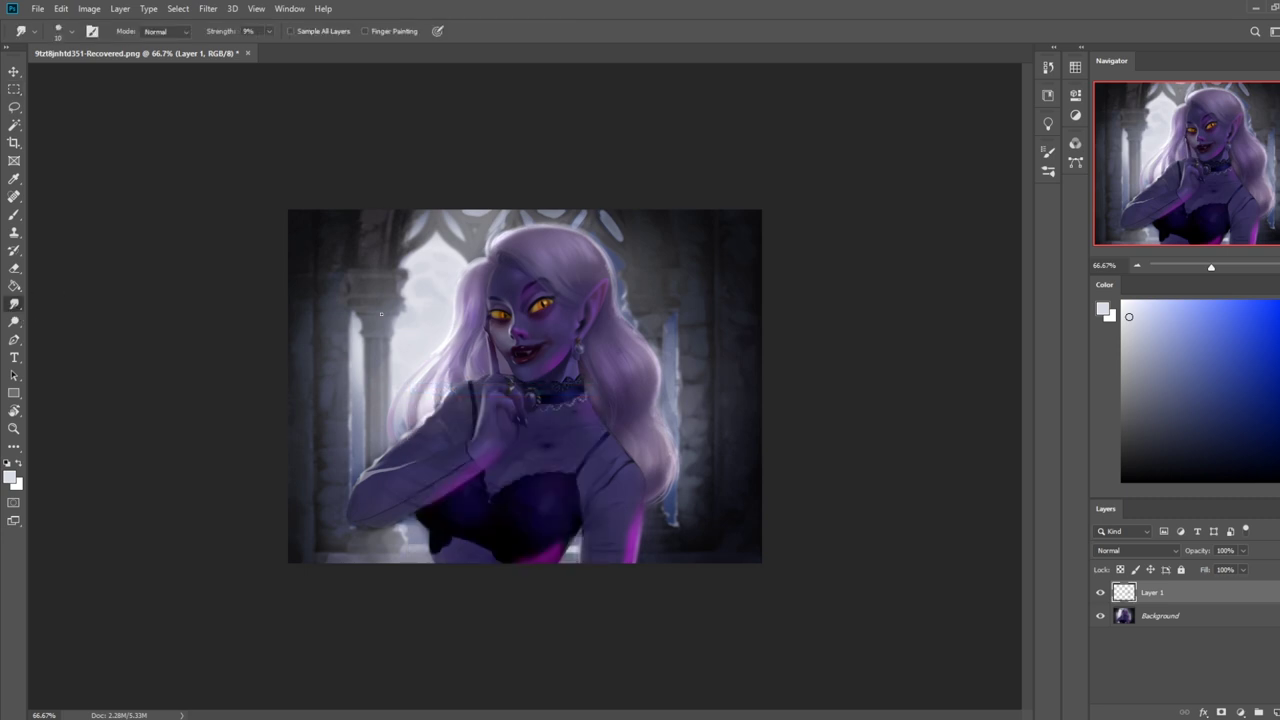
pyautogui.click(17, 323)
pyautogui.click(64, 334)
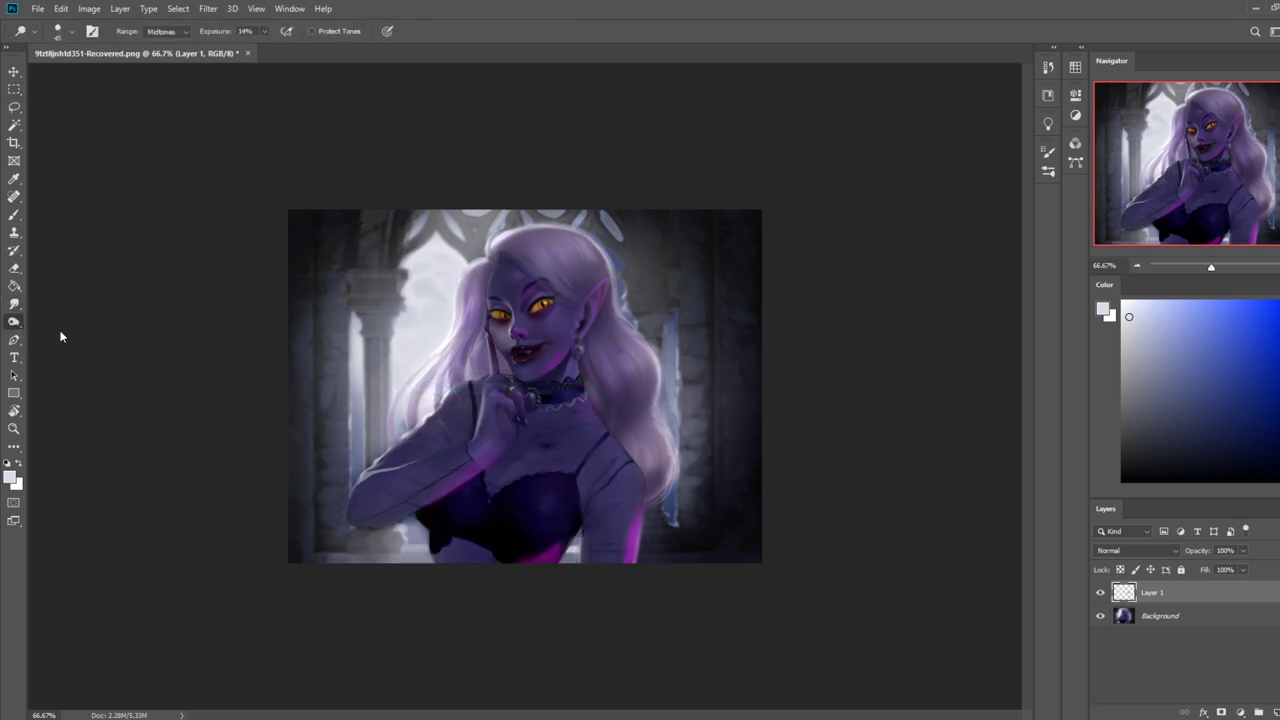
pyautogui.click(17, 306)
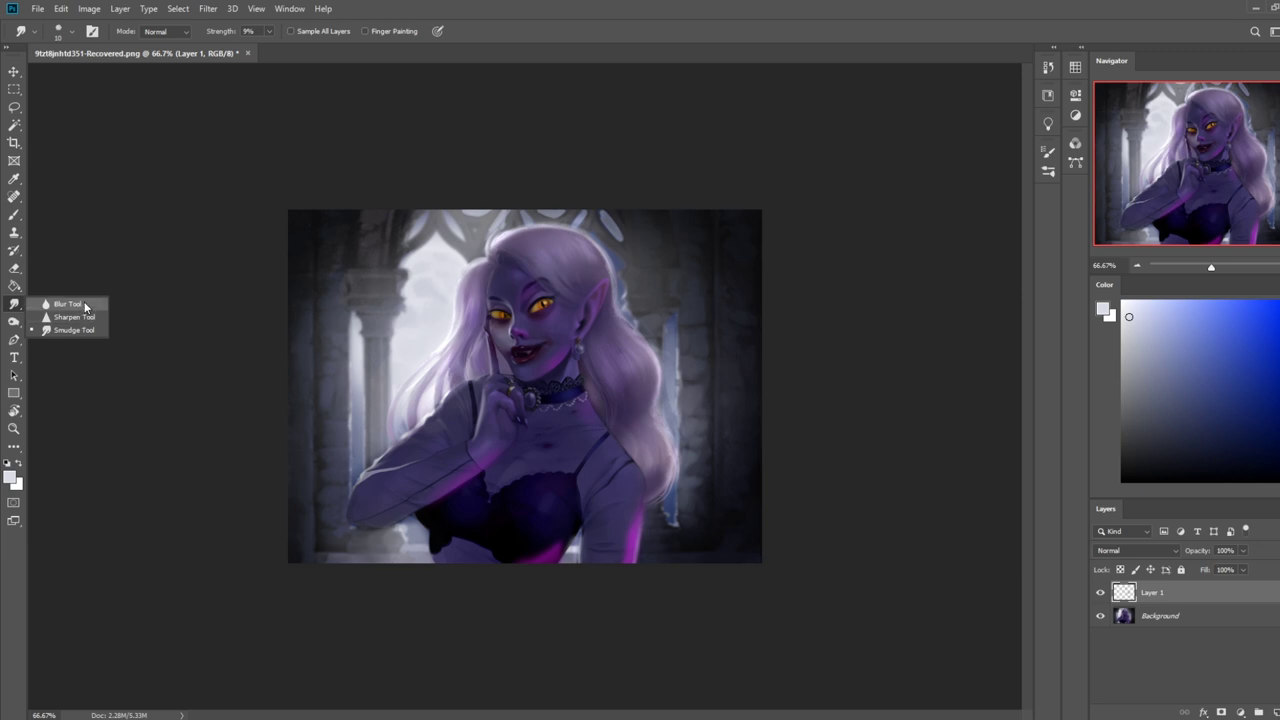
pyautogui.click(78, 304)
pyautogui.moveTo(375, 474)
pyautogui.mouseDown()
pyautogui.moveTo(408, 456)
pyautogui.moveTo(439, 462)
pyautogui.mouseUp()
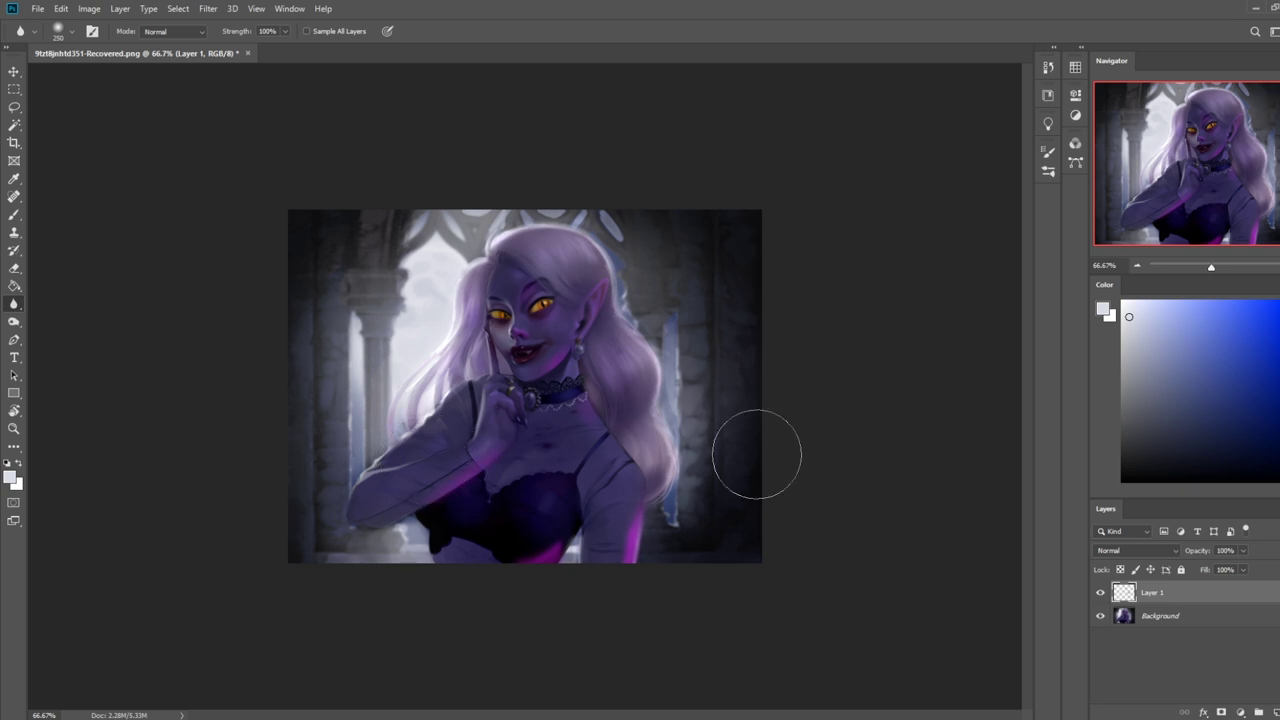
# - Merge the patch layer into the background and blur the raised forearm's outer edge
pyautogui.rightClick(1159, 600)
pyautogui.click(1185, 446)
pyautogui.moveTo(373, 472)
pyautogui.mouseDown()
pyautogui.moveTo(416, 461)
pyautogui.moveTo(338, 489)
pyautogui.mouseUp()
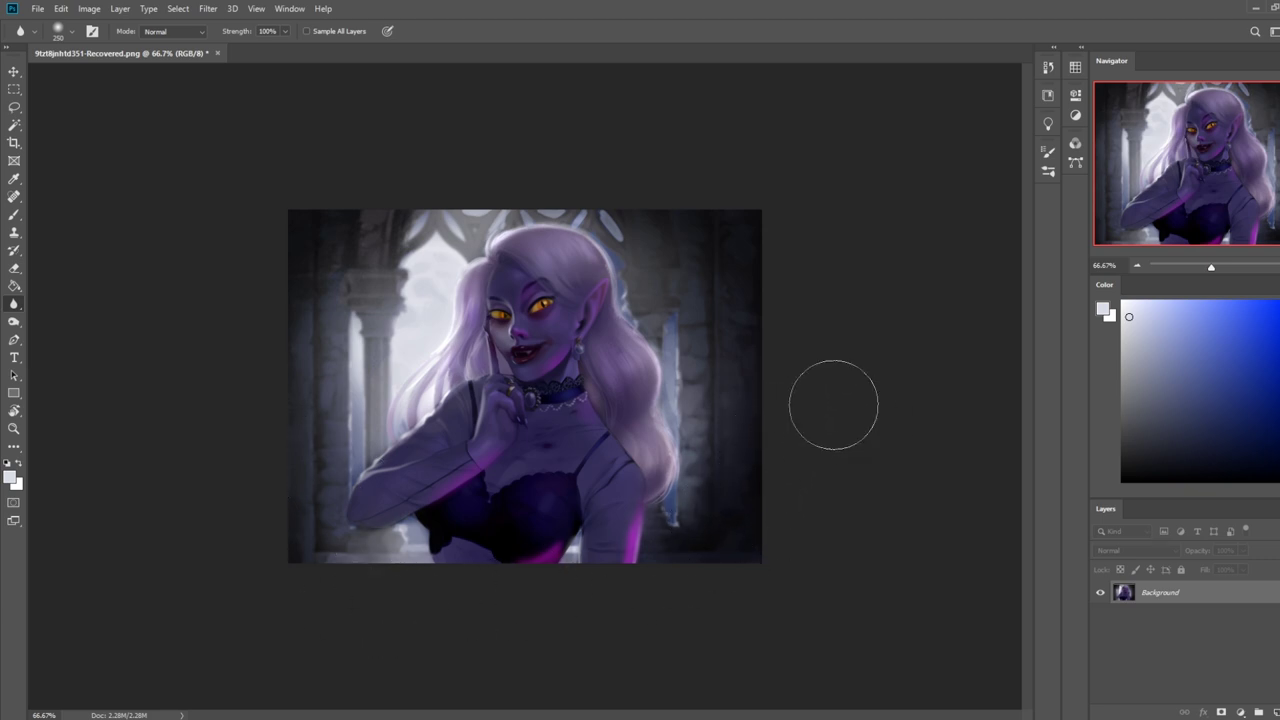
# - Duplicate the entire image onto a new layer and apply a Gaussian Blur to it
pyautogui.hotkey('ctrl', 'a')
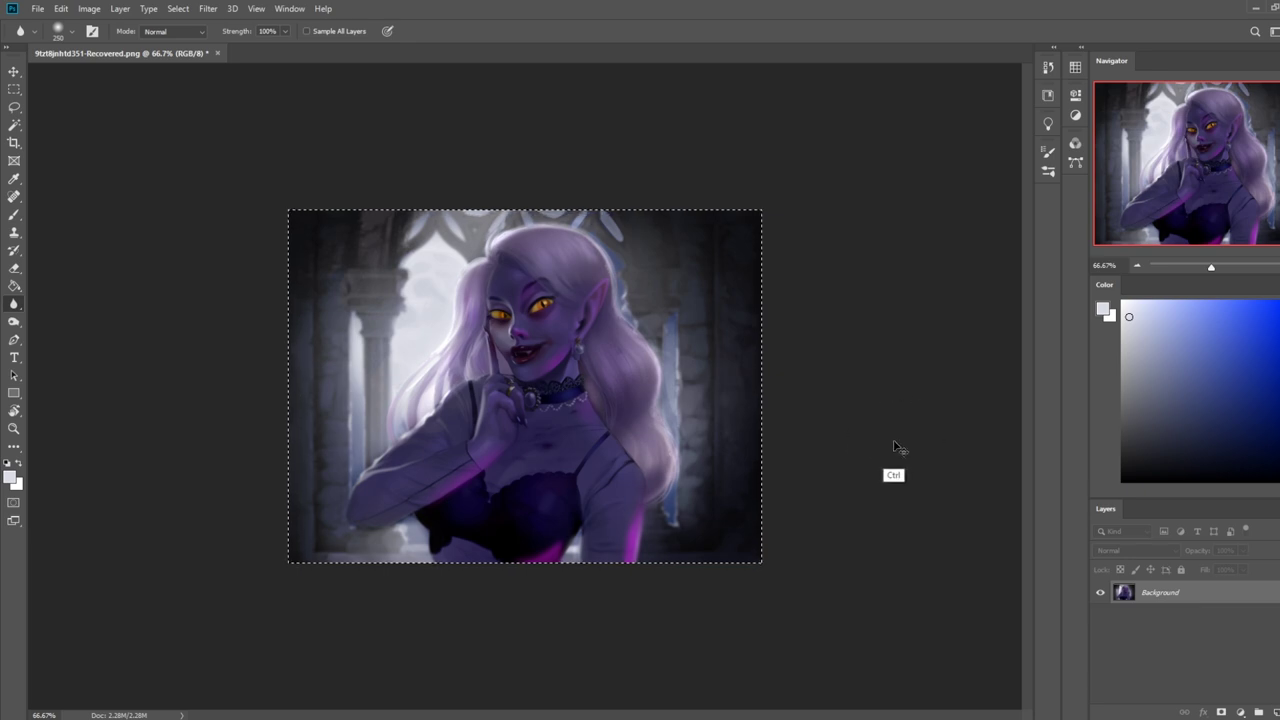
pyautogui.hotkey('ctrl', 'j')
pyautogui.press('v')
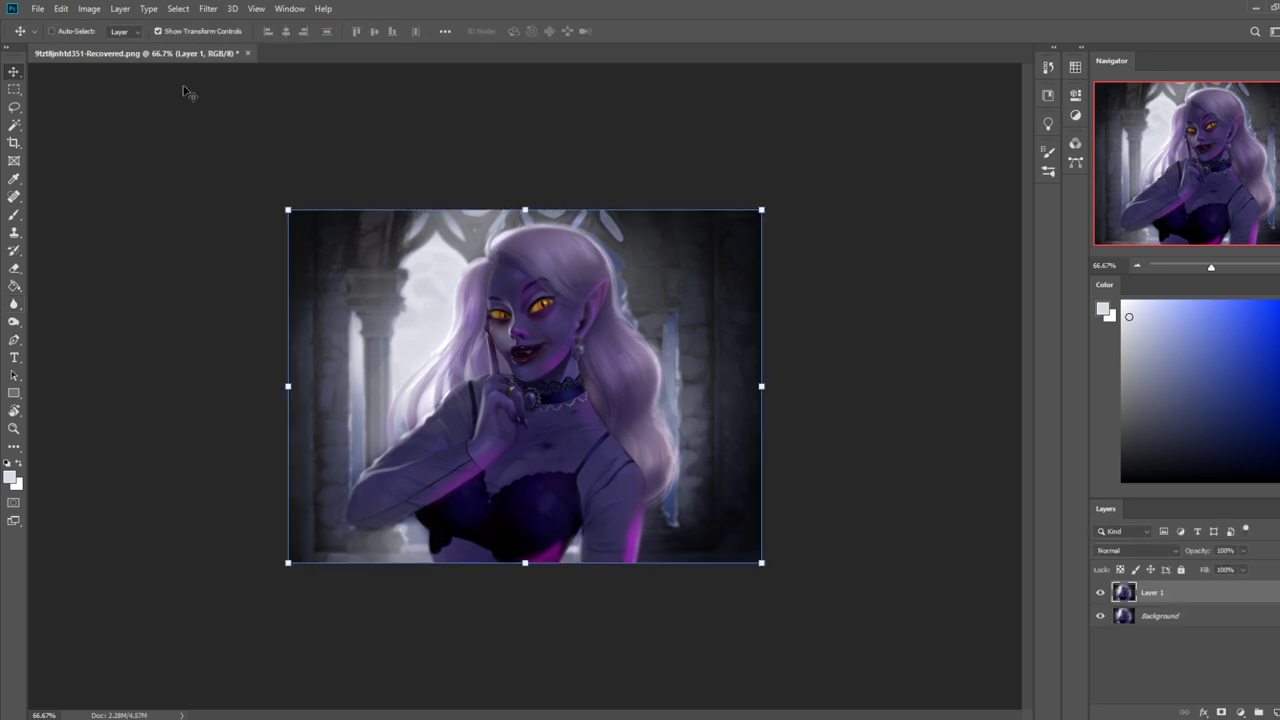
pyautogui.click(208, 8)
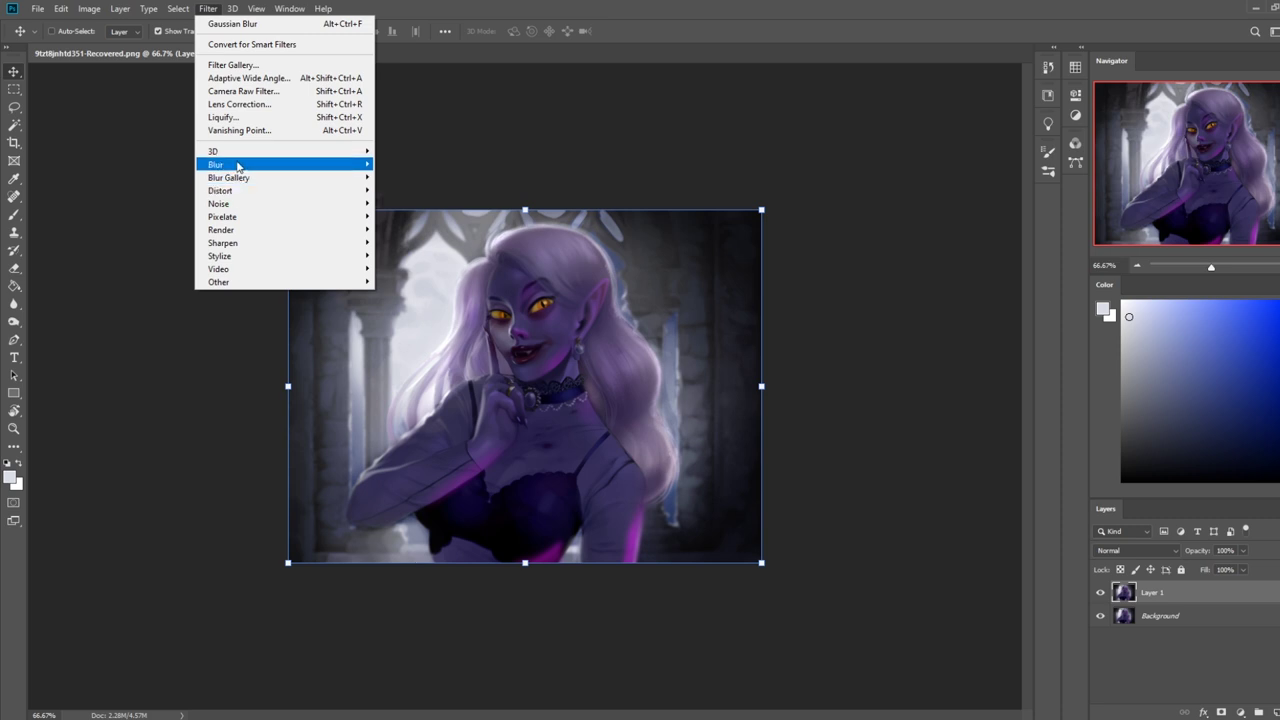
pyautogui.moveTo(238, 165)
pyautogui.click(412, 216)
pyautogui.moveTo(868, 536); pyautogui.dragTo(845, 536)
pyautogui.click(1003, 356)
# - Erase the blurred Layer 1 over the face and upper body, checking it against the hidden layer
pyautogui.press('e')
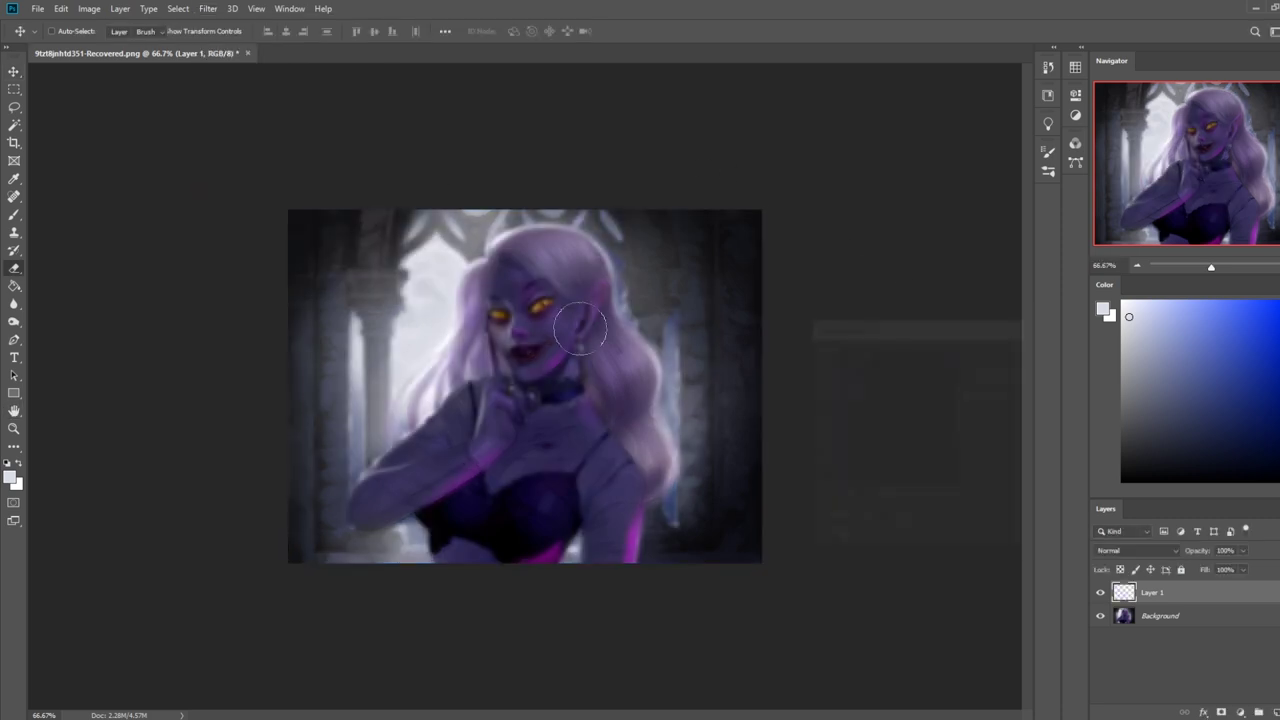
pyautogui.moveTo(530, 318)
pyautogui.mouseDown()
pyautogui.moveTo(569, 347)
pyautogui.moveTo(560, 390)
pyautogui.mouseUp()
pyautogui.click(1100, 593)
pyautogui.click(1101, 593)
pyautogui.click(1101, 593)
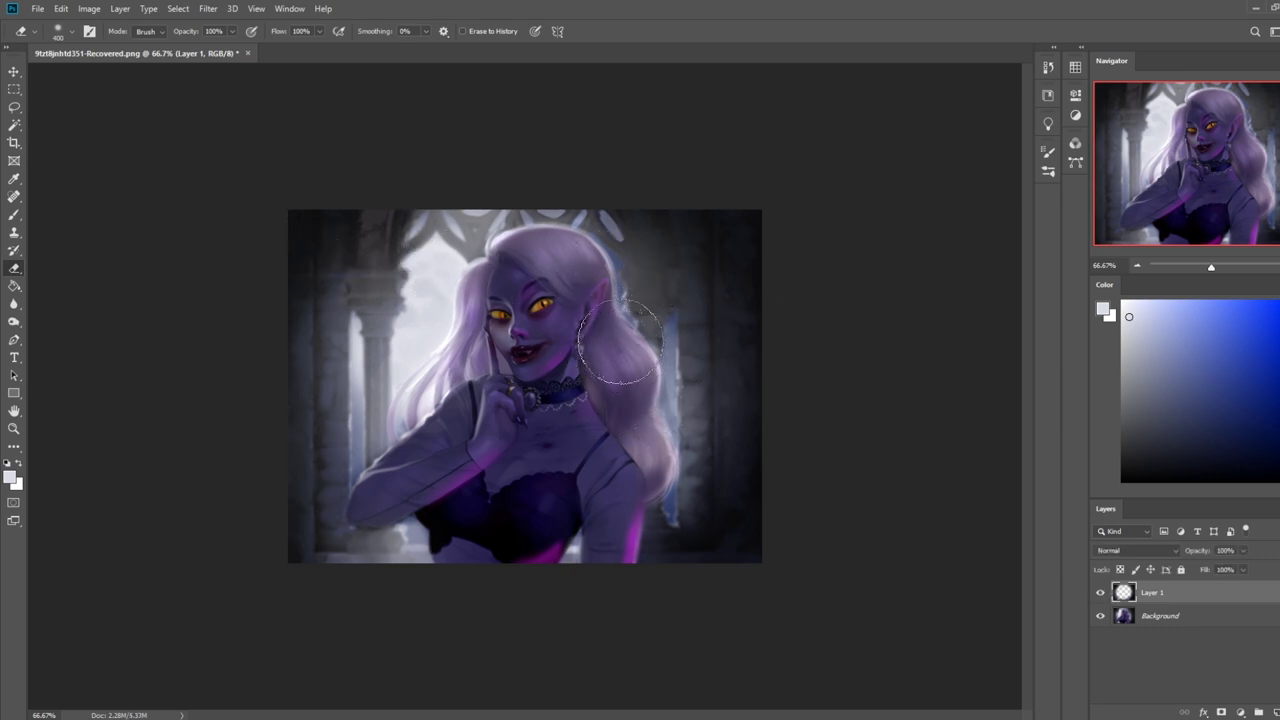
# - Compare the picture with and without the blurred layer, and merge that layer down into the background
pyautogui.press('l')
pyautogui.click(1101, 594)
pyautogui.click(1101, 594)
pyautogui.rightClick(1186, 600)
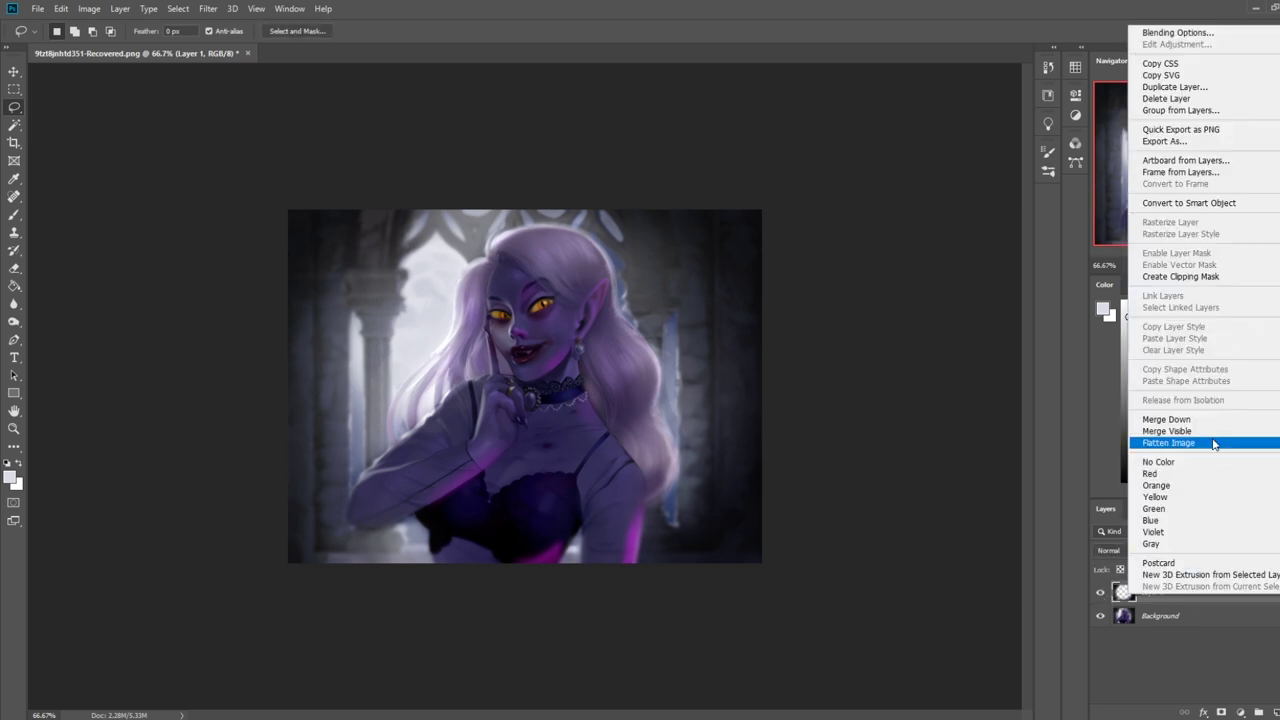
pyautogui.click(1214, 418)
# - Lasso the scenery around both sides of the figure as one combined selection and cut it to a new layer
pyautogui.moveTo(603, 232)
pyautogui.mouseDown()
pyautogui.moveTo(492, 239)
pyautogui.moveTo(398, 388)
pyautogui.moveTo(310, 474)
pyautogui.moveTo(265, 215)
pyautogui.moveTo(650, 192)
pyautogui.mouseUp()
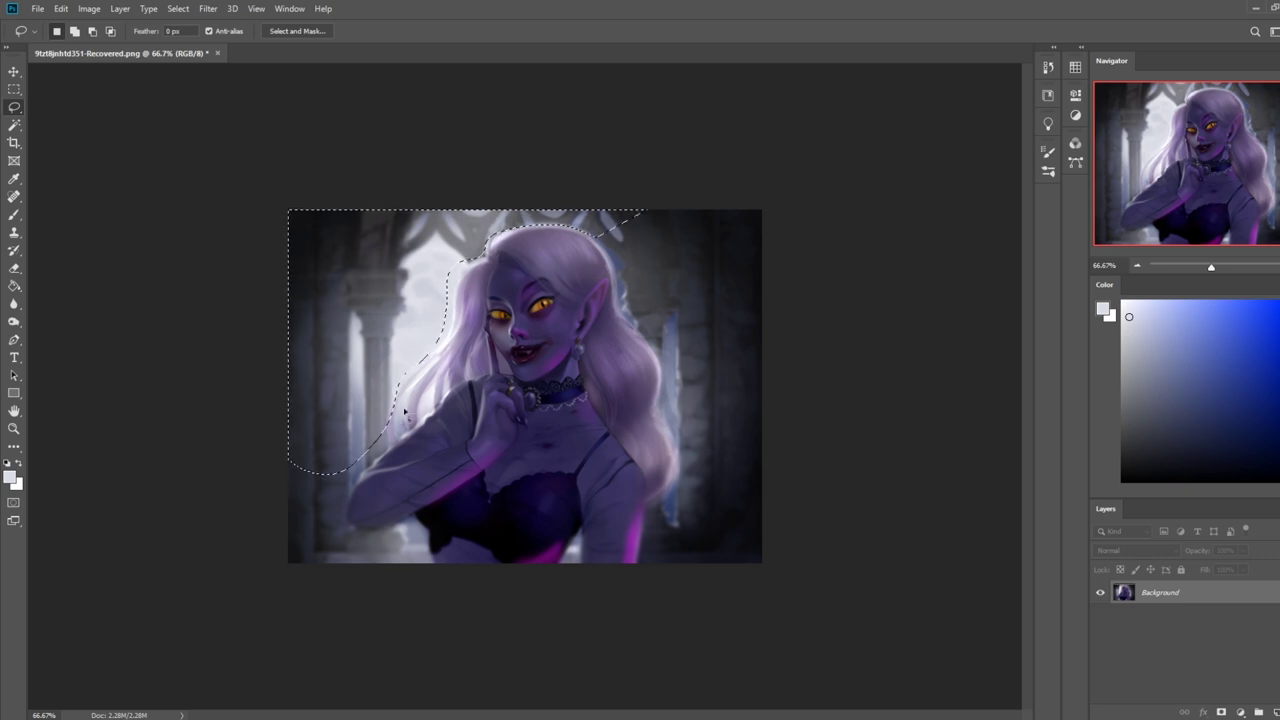
pyautogui.moveTo(395, 396)
pyautogui.mouseDown()
pyautogui.moveTo(269, 506)
pyautogui.moveTo(268, 450)
pyautogui.mouseUp()
pyautogui.moveTo(362, 474)
pyautogui.mouseDown()
pyautogui.moveTo(326, 552)
pyautogui.moveTo(348, 523)
pyautogui.moveTo(366, 531)
pyautogui.moveTo(360, 585)
pyautogui.mouseUp()
pyautogui.press('shift')
pyautogui.moveTo(595, 232)
pyautogui.mouseDown()
pyautogui.moveTo(664, 381)
pyautogui.moveTo(686, 496)
pyautogui.moveTo(644, 560)
pyautogui.moveTo(890, 463)
pyautogui.moveTo(672, 206)
pyautogui.mouseUp()
pyautogui.press('shift')
pyautogui.moveTo(590, 227)
pyautogui.mouseDown()
pyautogui.moveTo(626, 293)
pyautogui.moveTo(668, 300)
pyautogui.moveTo(646, 265)
pyautogui.moveTo(626, 266)
pyautogui.moveTo(628, 297)
pyautogui.moveTo(676, 328)
pyautogui.mouseUp()
pyautogui.press('shift')
pyautogui.press('shift')
pyautogui.moveTo(619, 267)
pyautogui.mouseDown()
pyautogui.moveTo(626, 318)
pyautogui.moveTo(702, 343)
pyautogui.mouseUp()
pyautogui.press('ctrl')
pyautogui.hotkey('ctrl', 'shift')
pyautogui.hotkey('ctrl', 'shift', 'j')
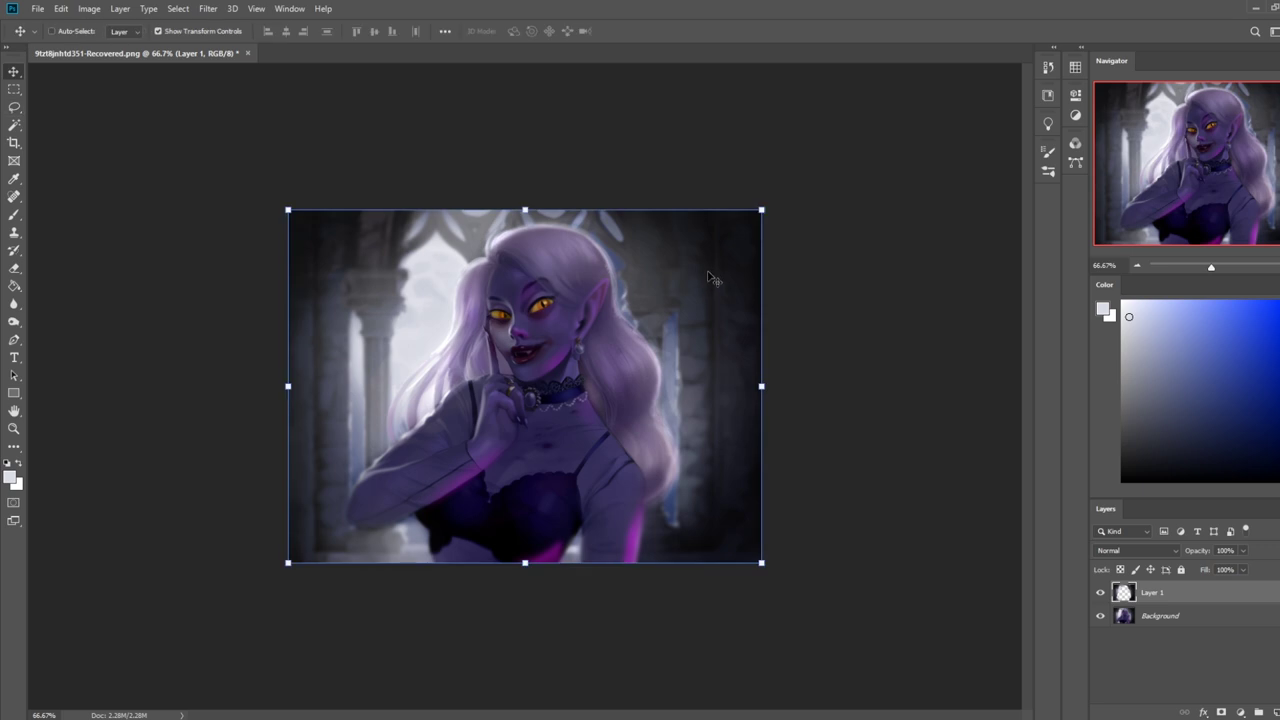
# - Apply a Gaussian Blur with a 4.3-pixel radius to the scenery layer, previewing weaker and stronger amounts
pyautogui.click(210, 10)
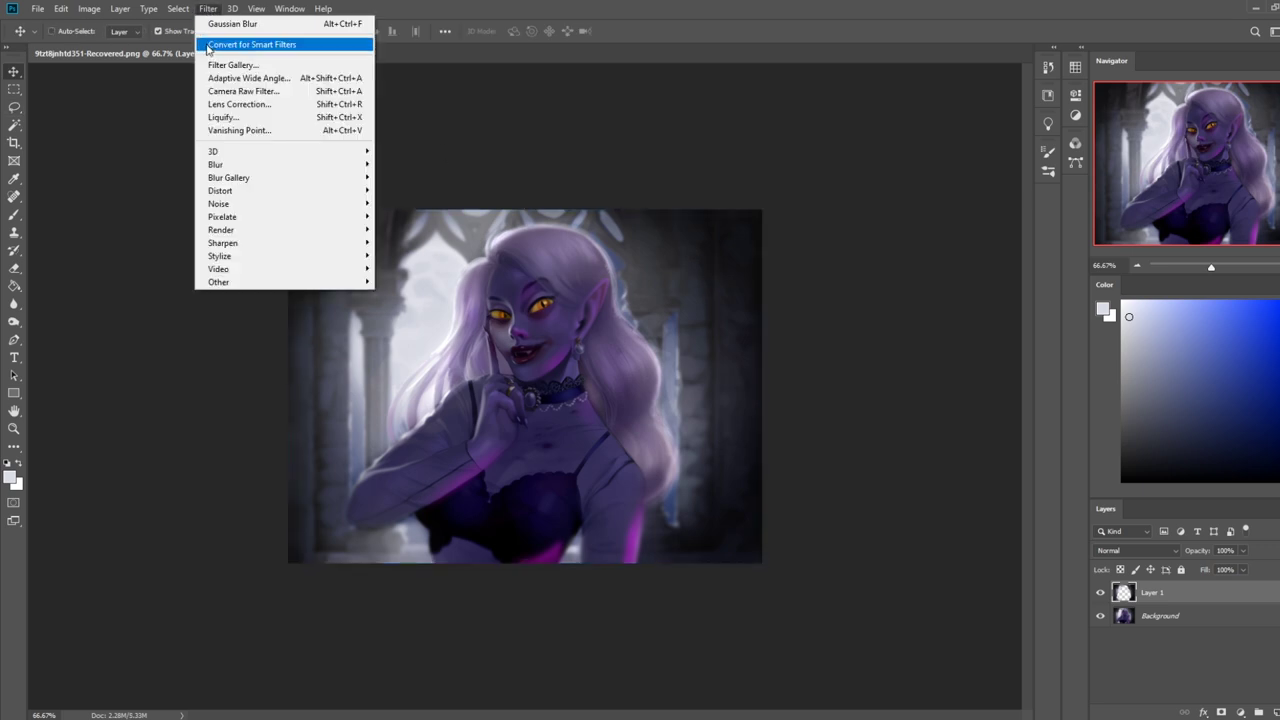
pyautogui.moveTo(240, 165)
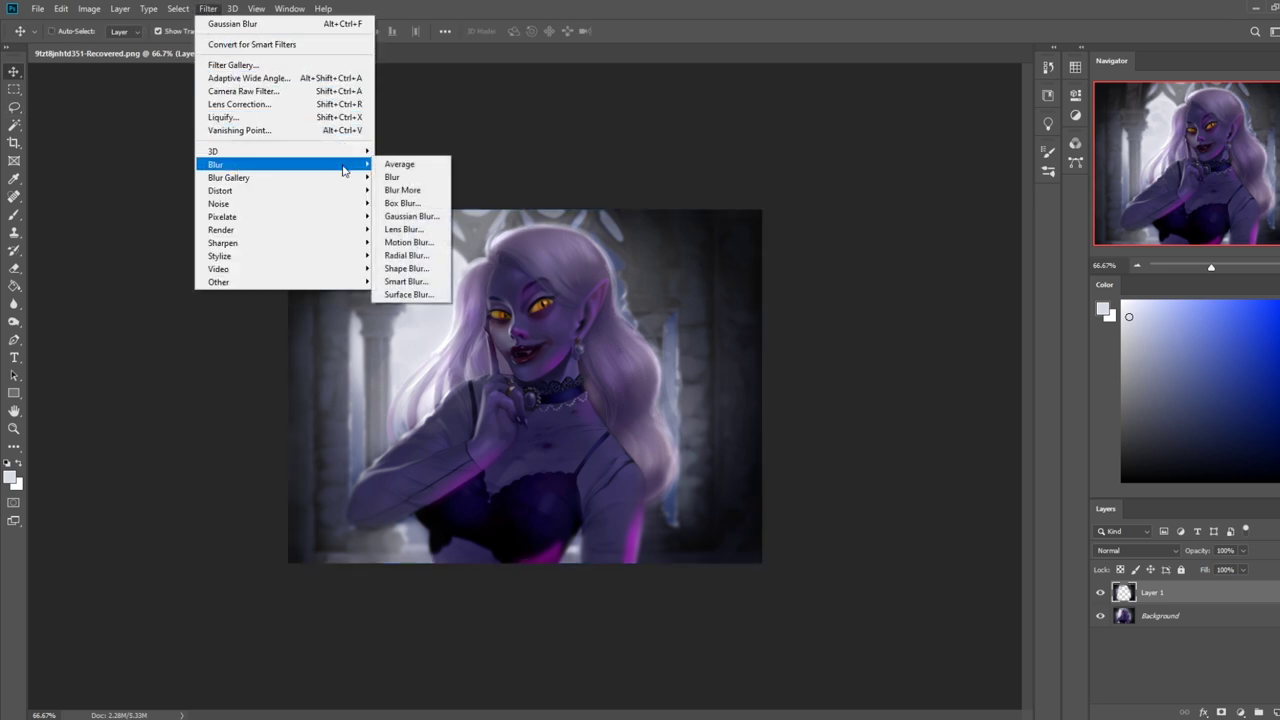
pyautogui.click(411, 217)
pyautogui.moveTo(841, 541); pyautogui.dragTo(851, 541)
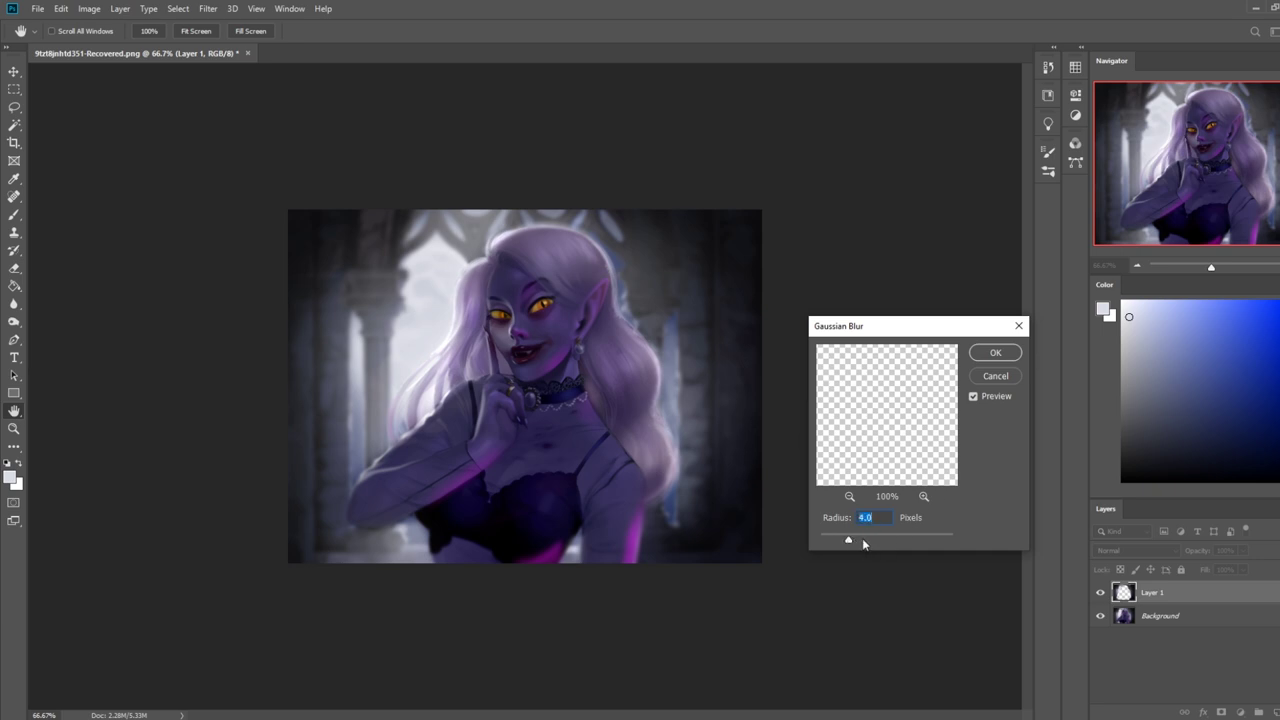
pyautogui.moveTo(848, 541); pyautogui.dragTo(868, 544)
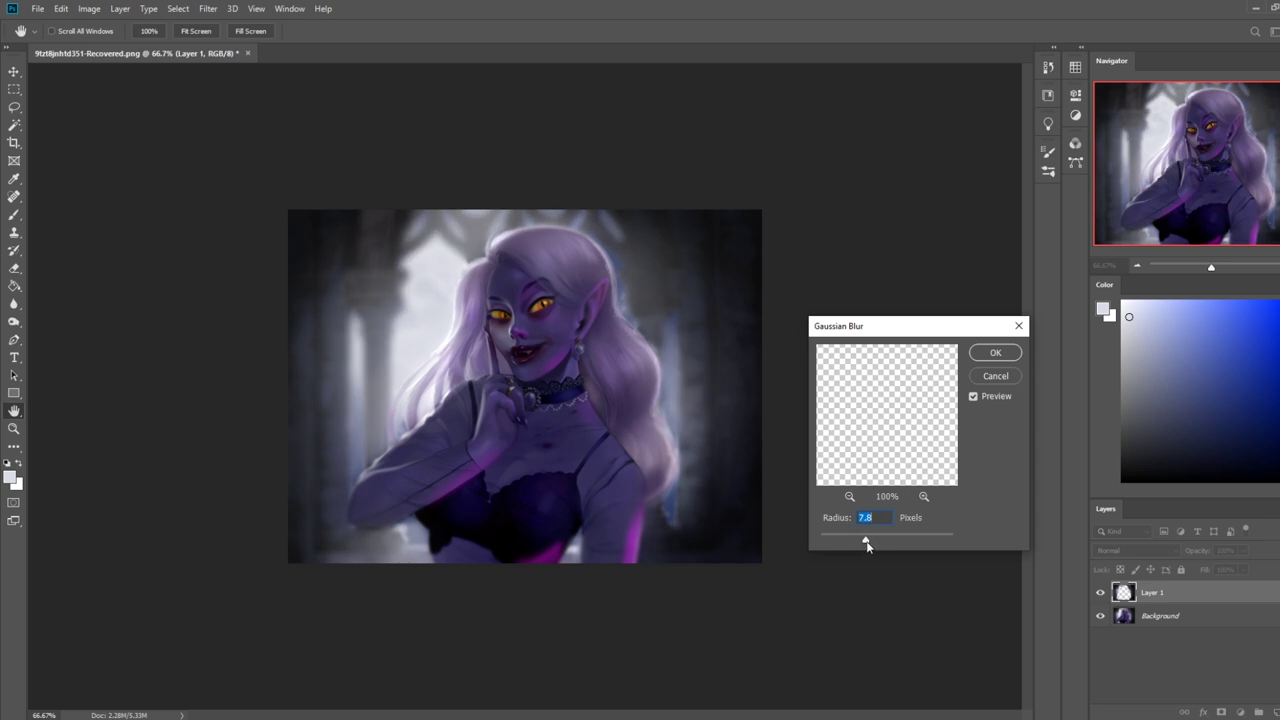
pyautogui.click(974, 397)
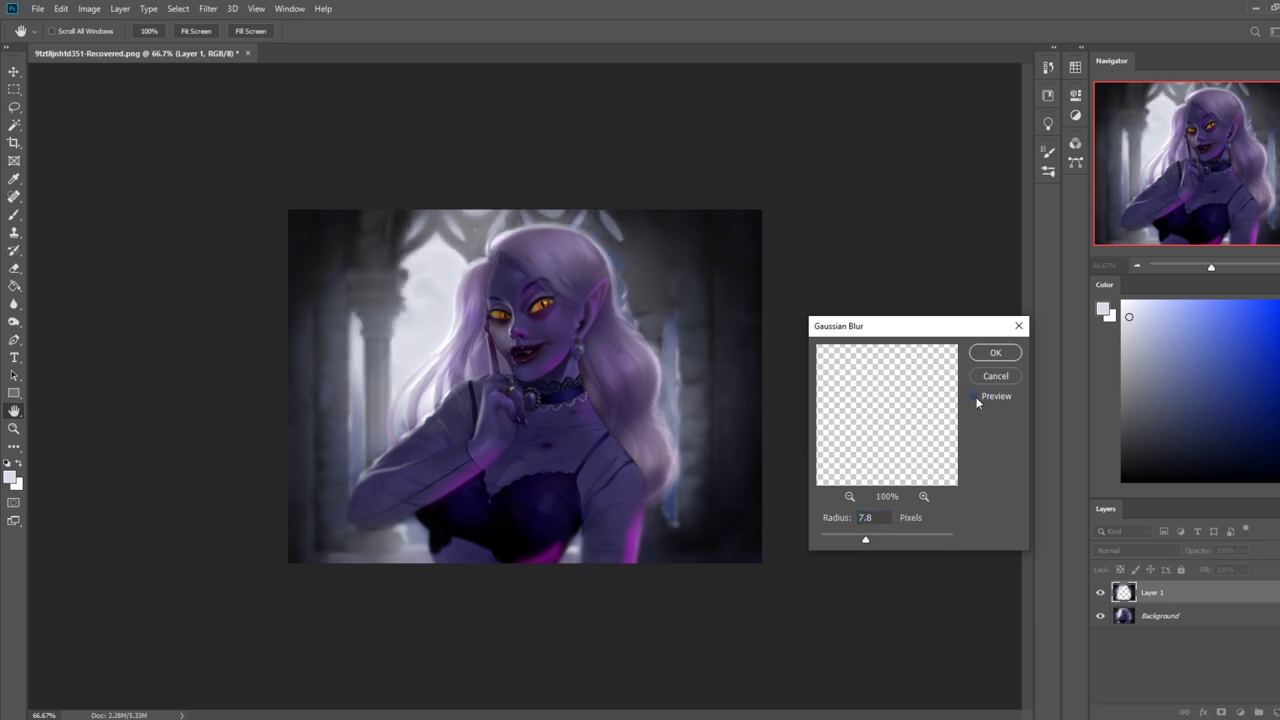
pyautogui.click(974, 397)
pyautogui.click(852, 541)
pyautogui.moveTo(853, 544); pyautogui.dragTo(889, 543)
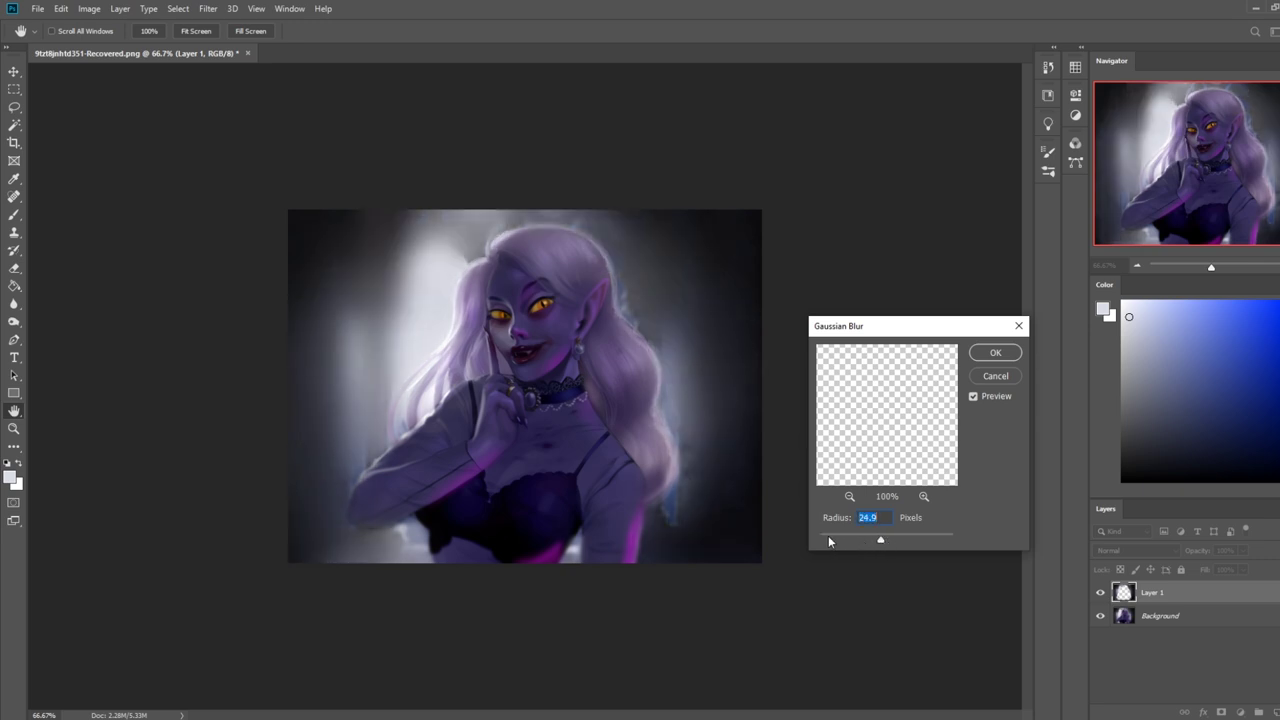
pyautogui.moveTo(830, 541); pyautogui.dragTo(821, 541)
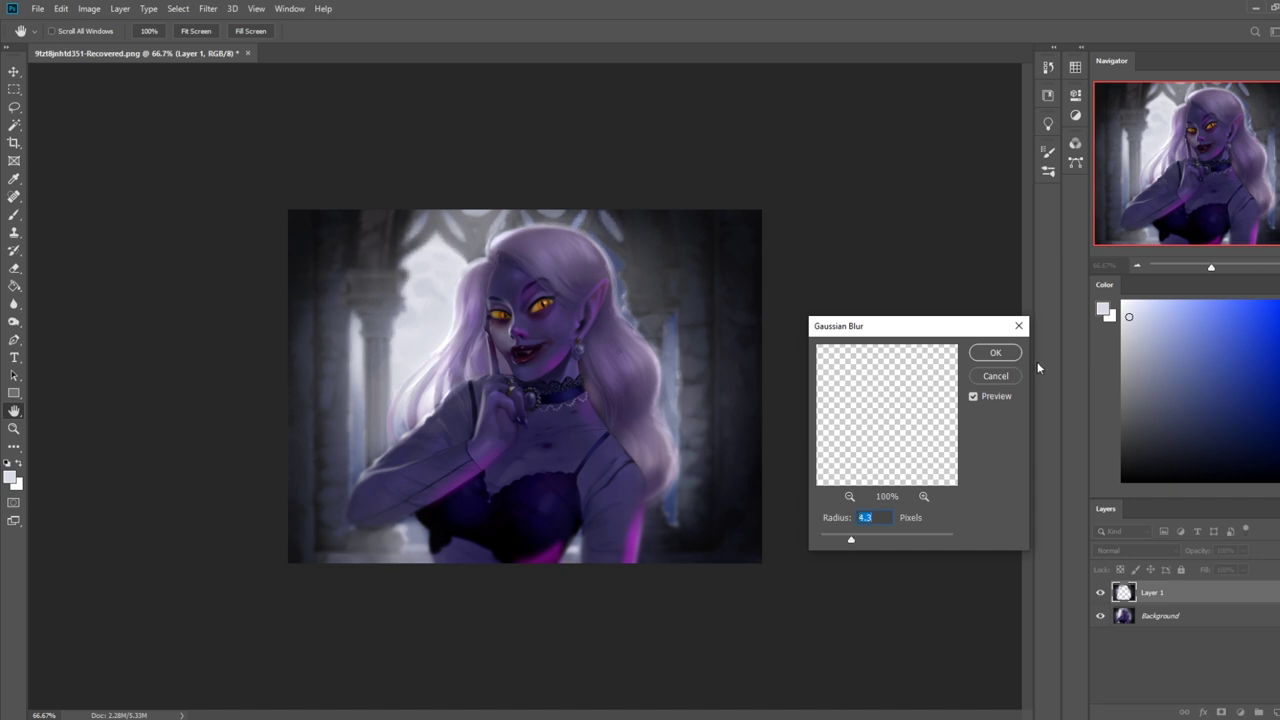
pyautogui.click(996, 354)
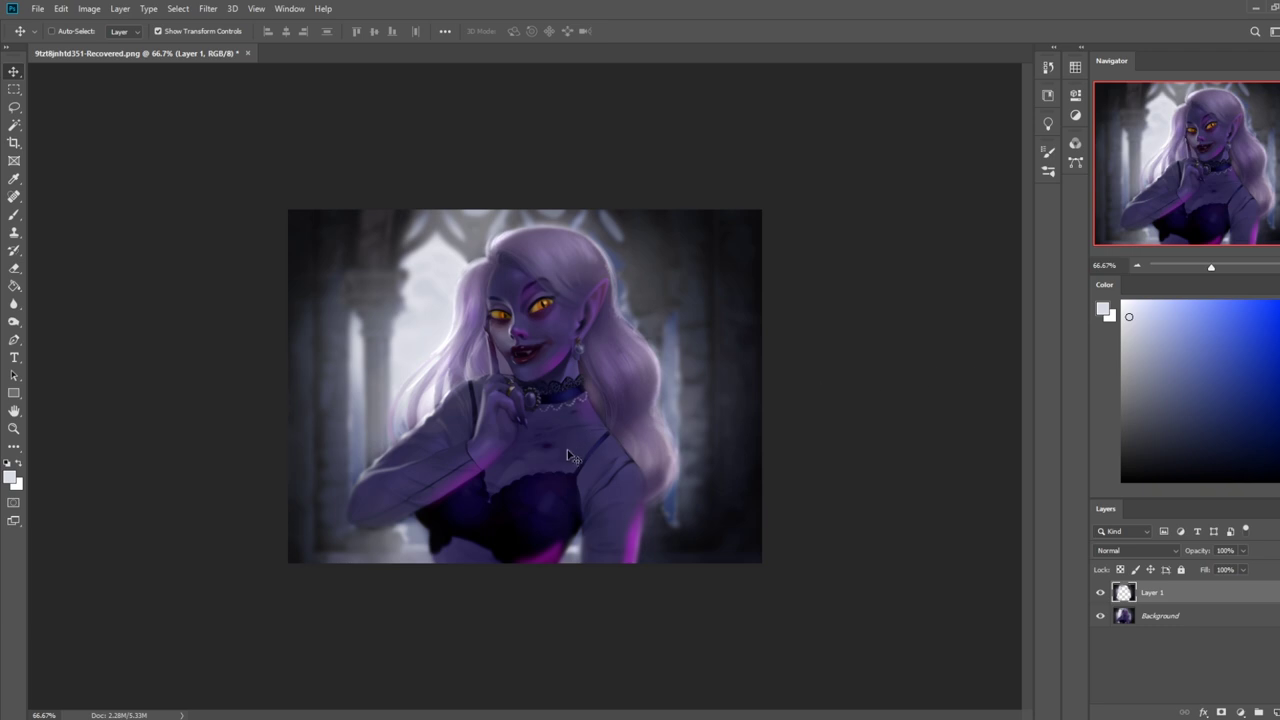
# - Merge the blurred scenery layer down into the background and switch to the Brush tool
pyautogui.press('m')
pyautogui.rightClick(508, 344)
pyautogui.click(865, 374)
pyautogui.press('b')
pyautogui.rightClick(556, 345)
pyautogui.rightClick(1130, 598)
pyautogui.click(1165, 100)
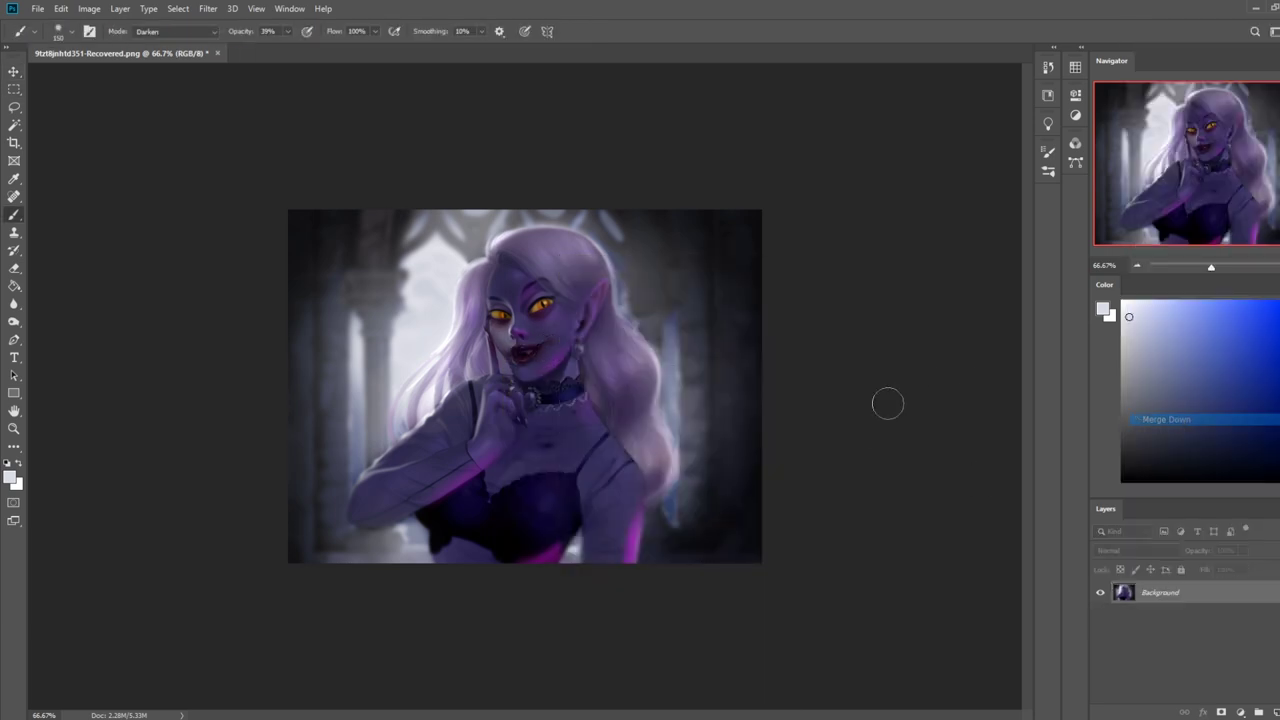
# - Choose a brush preset, sample a hair tone beside the bright window, and set the brush mode to Normal
pyautogui.rightClick(515, 333)
pyautogui.click(610, 528)
pyautogui.click(918, 437)
pyautogui.press('alt')
pyautogui.keyDown('alt'); pyautogui.click(452, 341); pyautogui.keyUp('alt')
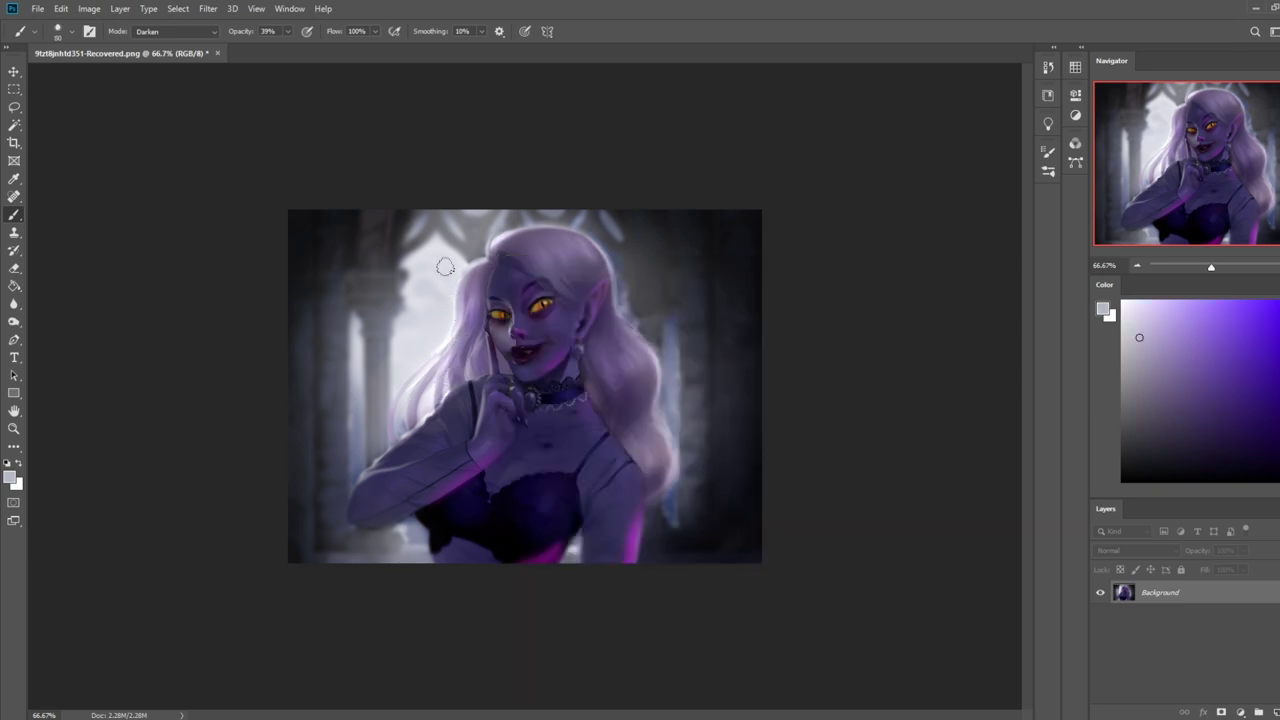
pyautogui.click(207, 36)
pyautogui.click(185, 38)
# - Sample pale lilac tones and paint thin strands along the hair beside the bright window, raising brush opacity to 71%
pyautogui.keyDown('alt'); pyautogui.click(457, 342); pyautogui.keyUp('alt')
pyautogui.press('[')
pyautogui.keyDown('alt'); pyautogui.click(457, 368); pyautogui.keyUp('alt')
pyautogui.keyDown('alt'); pyautogui.click(455, 340); pyautogui.keyUp('alt')
pyautogui.keyDown('alt'); pyautogui.click(452, 336); pyautogui.keyUp('alt')
pyautogui.keyDown('alt'); pyautogui.click(460, 326); pyautogui.keyUp('alt')
pyautogui.click(288, 31)
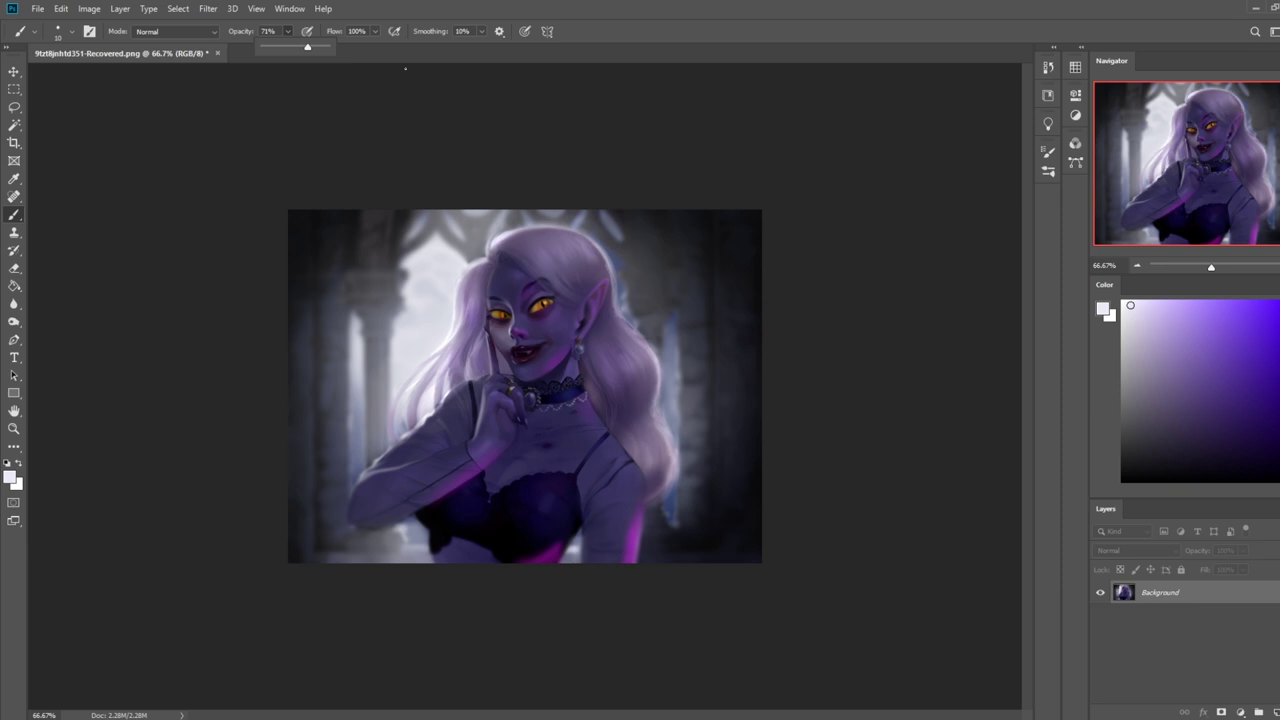
pyautogui.click(442, 349)
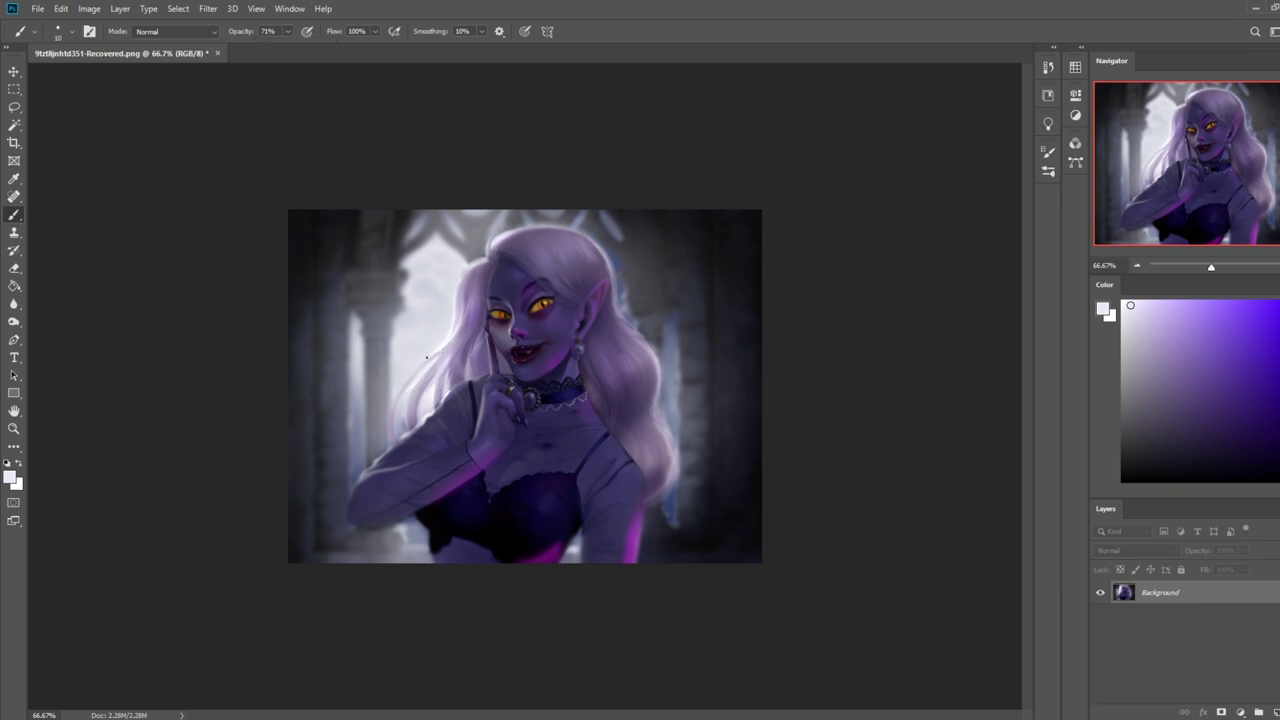
pyautogui.click(1122, 301)
pyautogui.moveTo(716, 224)
pyautogui.mouseDown()
pyautogui.moveTo(731, 261)
pyautogui.moveTo(684, 246)
pyautogui.moveTo(719, 268)
pyautogui.mouseUp()
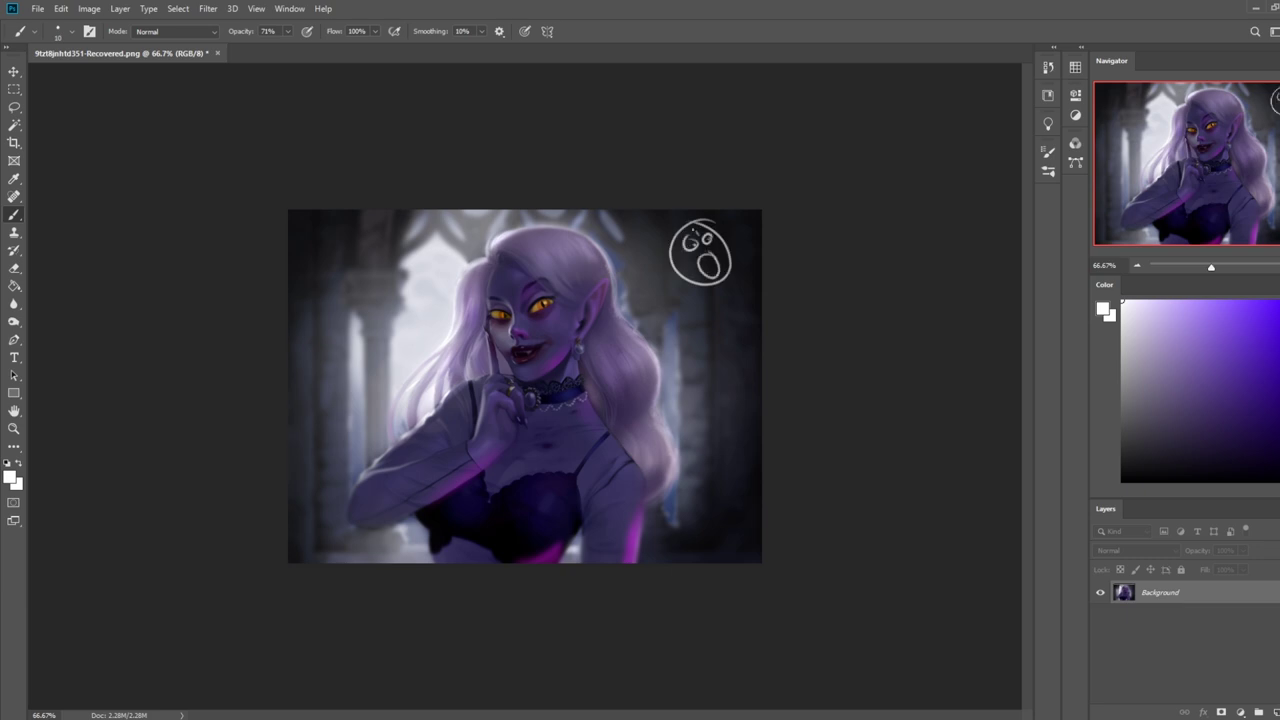
pyautogui.hotkey('ctrl', 'z')
pyautogui.hotkey('ctrl', 'z')
pyautogui.hotkey('ctrl', 'z')
pyautogui.hotkey('ctrl', 'z')
pyautogui.hotkey('ctrl', 'z')
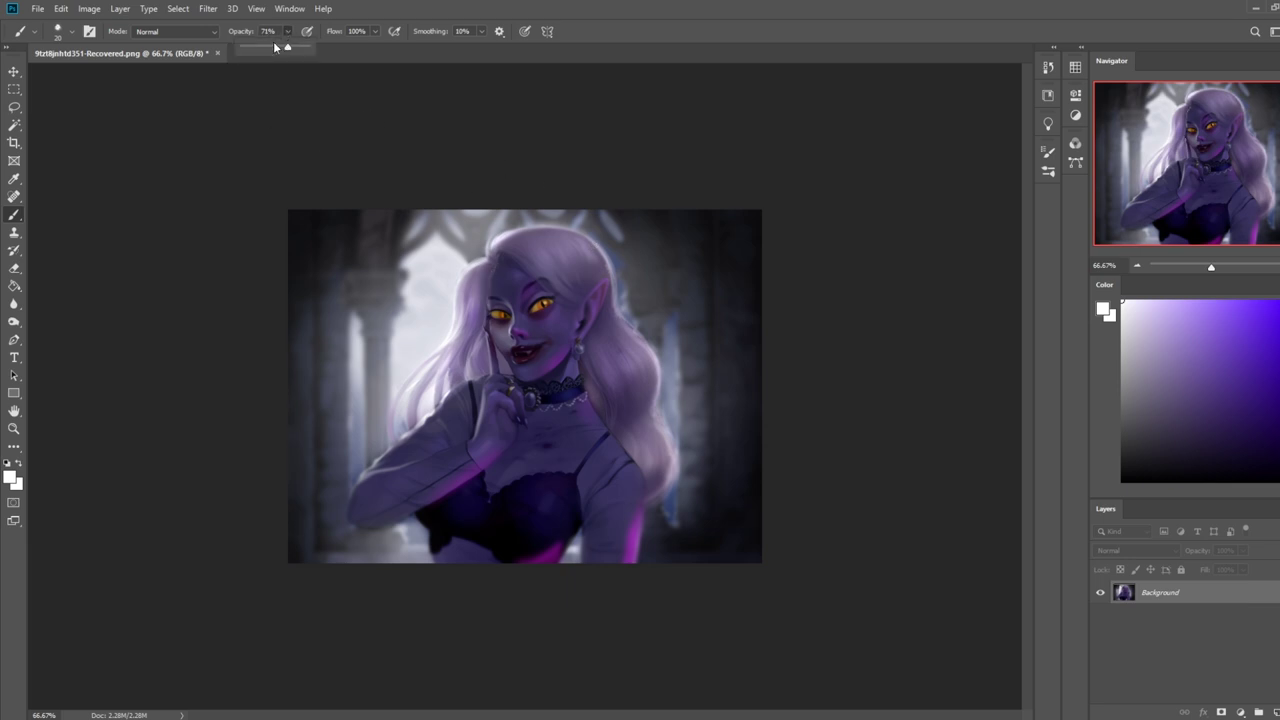
# - Touch up the face edge near the hairline at 27% brush opacity, sample dark purple skin, and try the Smudge tool
pyautogui.moveTo(497, 272); pyautogui.dragTo(489, 300)
pyautogui.keyDown('alt'); pyautogui.click(528, 360); pyautogui.keyUp('alt')
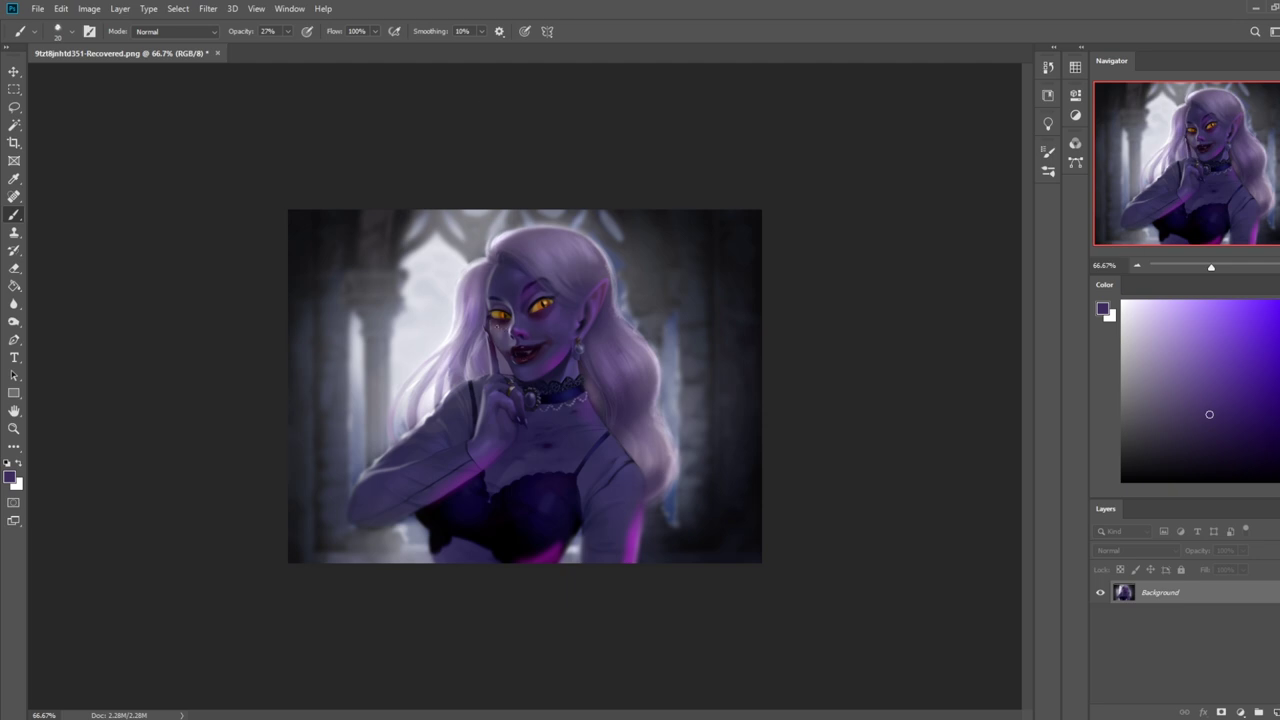
pyautogui.rightClick(14, 303)
pyautogui.click(58, 331)
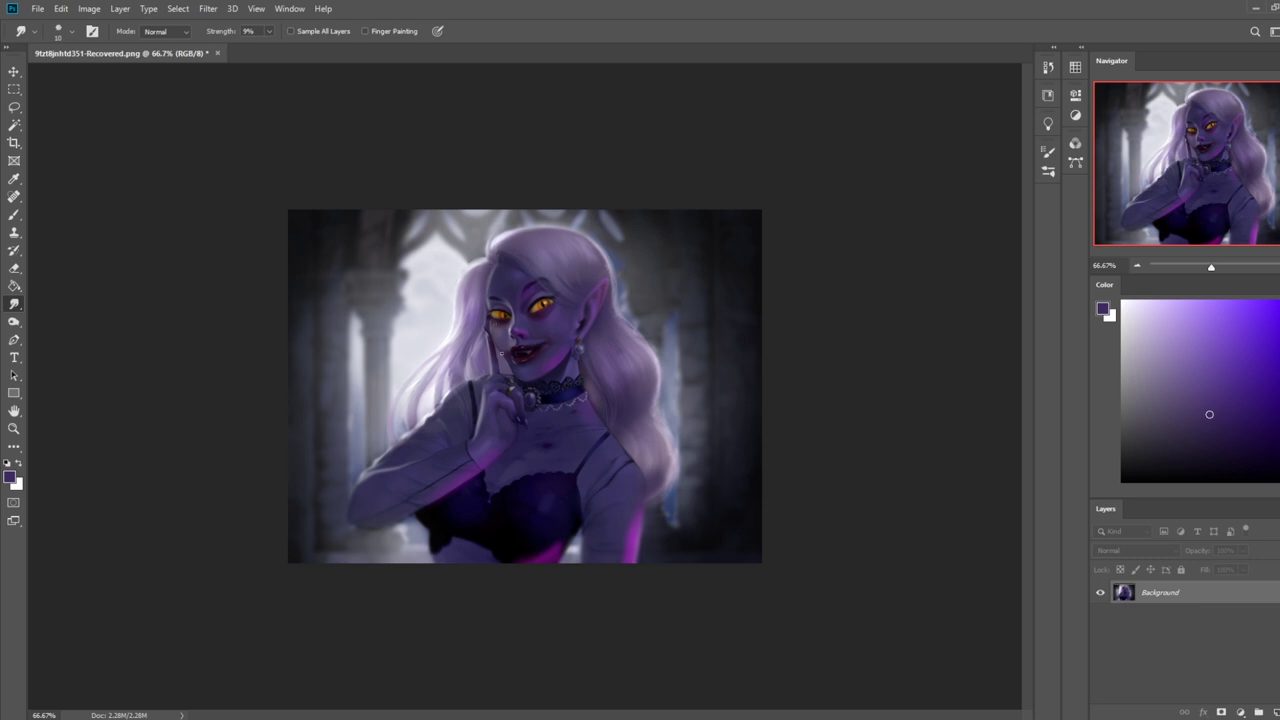
pyautogui.press('b')
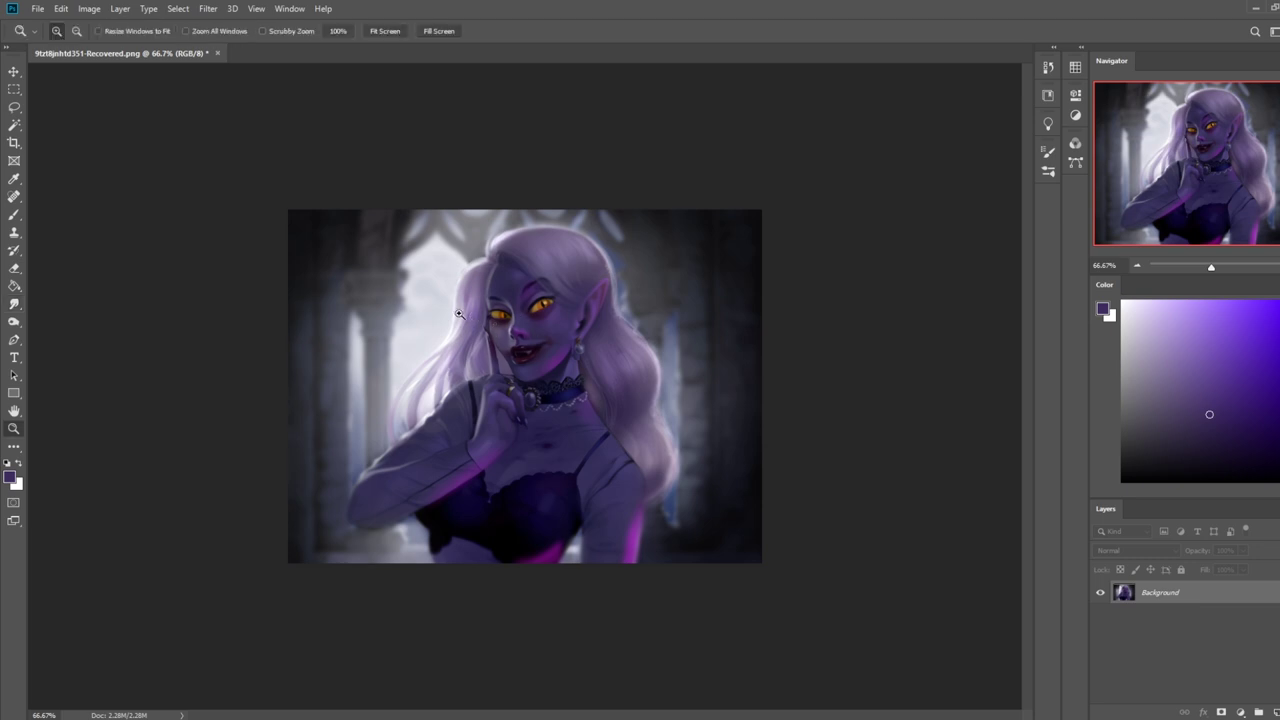
# - Paint sampled purple skin tones over the cheek beside the raised finger with the brush in Lighten mode
pyautogui.scroll(5, 524, 352)
pyautogui.keyDown('alt'); pyautogui.click(392, 222); pyautogui.keyUp('alt')
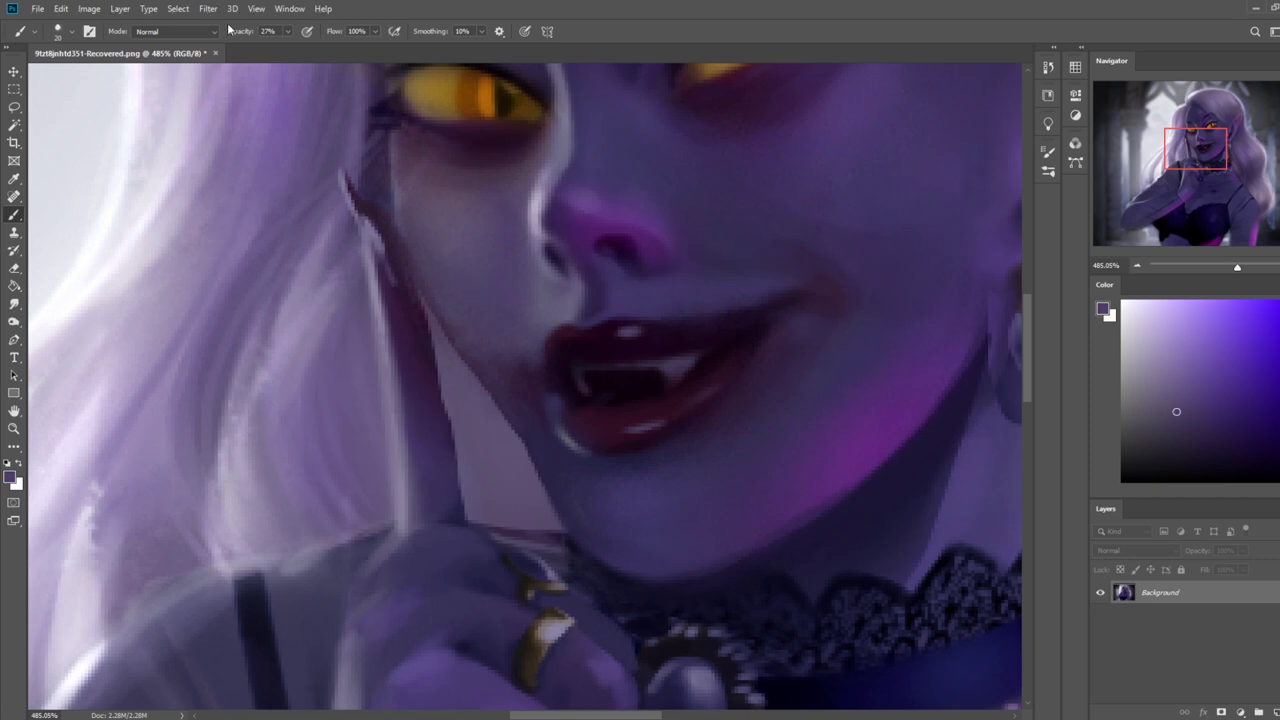
pyautogui.click(180, 31)
pyautogui.click(160, 159)
pyautogui.moveTo(427, 254)
pyautogui.mouseDown()
pyautogui.moveTo(461, 364)
pyautogui.moveTo(426, 286)
pyautogui.moveTo(477, 376)
pyautogui.mouseUp()
pyautogui.keyDown('alt'); pyautogui.click(484, 292); pyautogui.keyUp('alt')
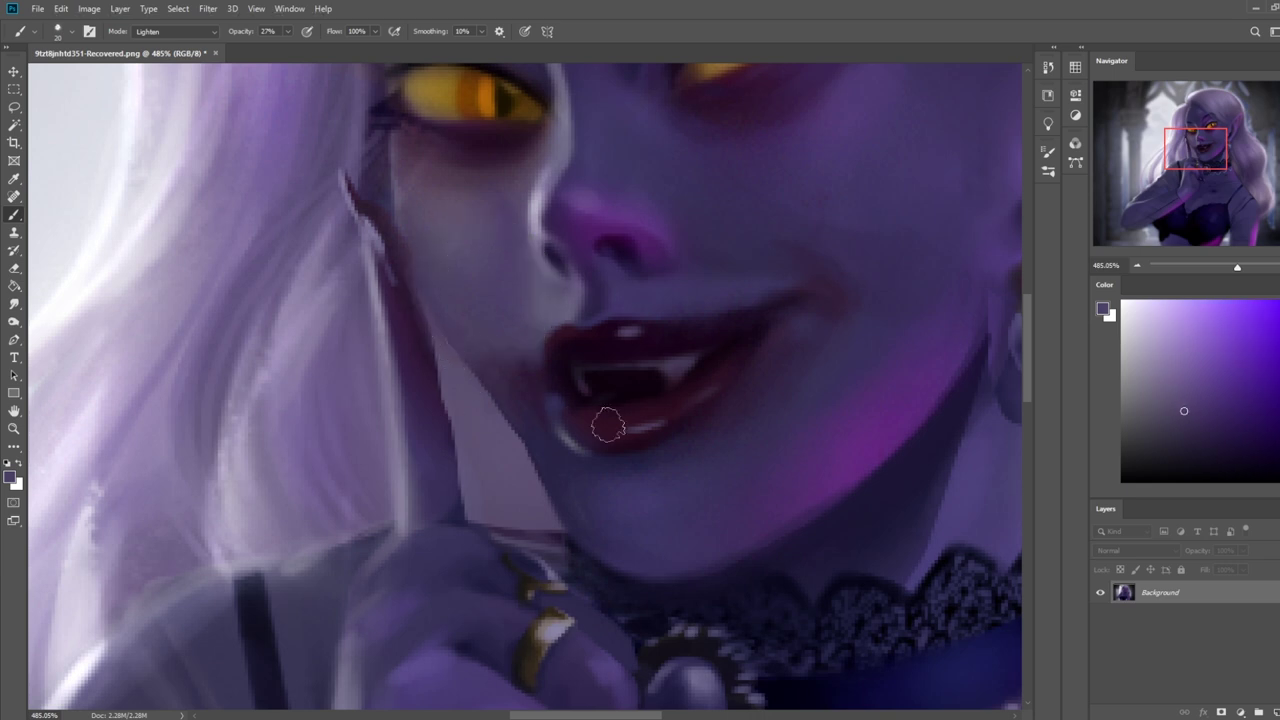
pyautogui.hotkey('ctrl', '0')
pyautogui.hotkey('ctrl', '1')
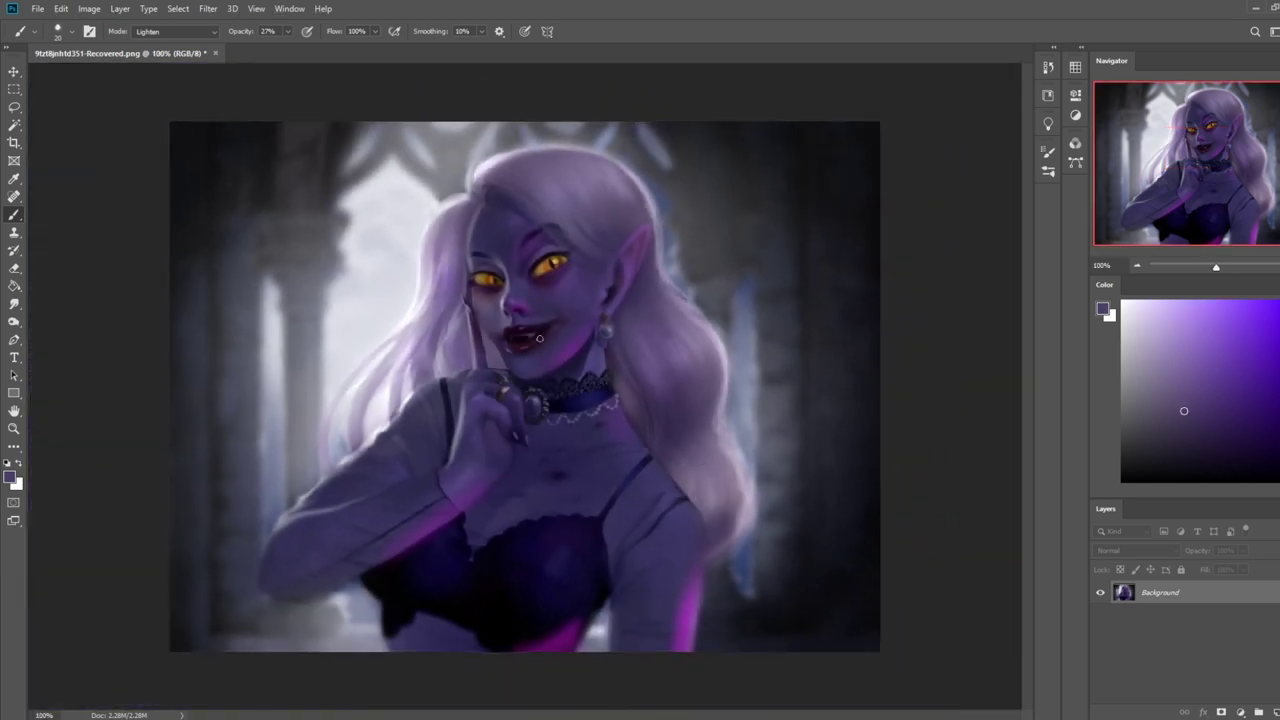
# - Sample a dark tone at the mouth, set the brush to Normal mode at 52% opacity, and undo the last stroke
pyautogui.keyDown('alt'); pyautogui.click(540, 341); pyautogui.keyUp('alt')
pyautogui.click(195, 34)
pyautogui.click(190, 41)
pyautogui.moveTo(289, 31); pyautogui.dragTo(305, 50)
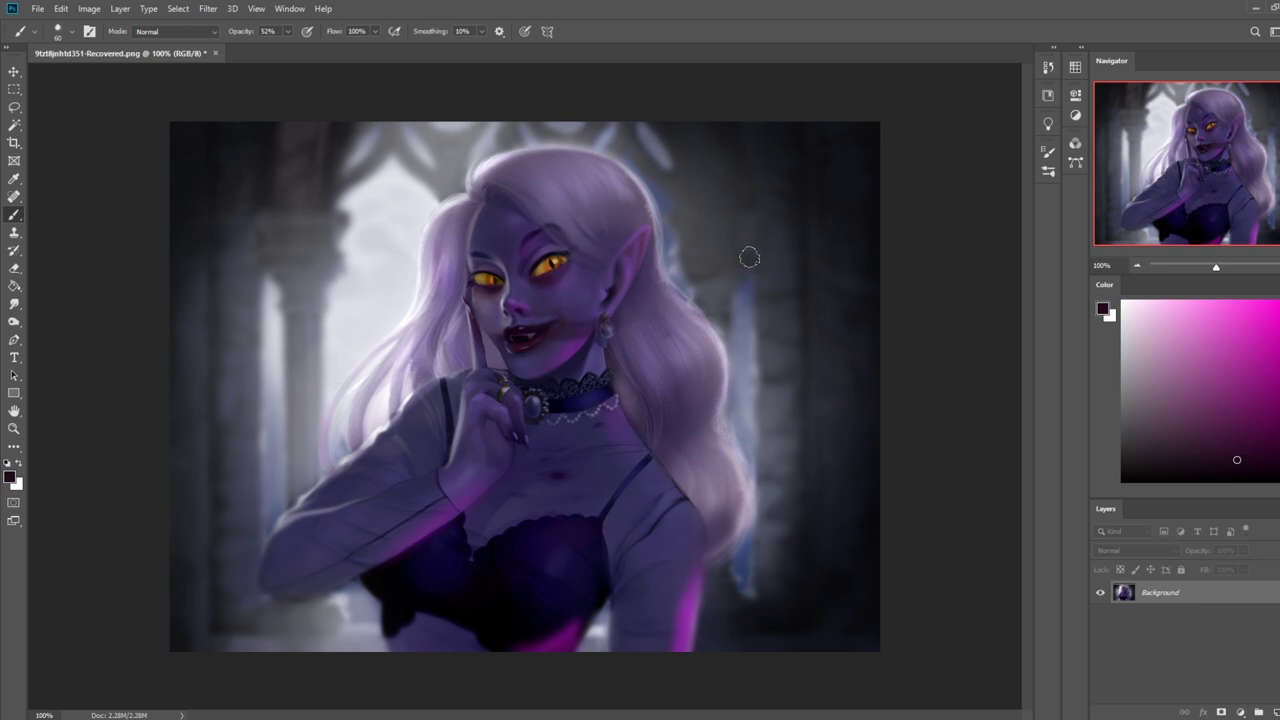
pyautogui.press('ctrl')
pyautogui.hotkey('ctrl', 'z')
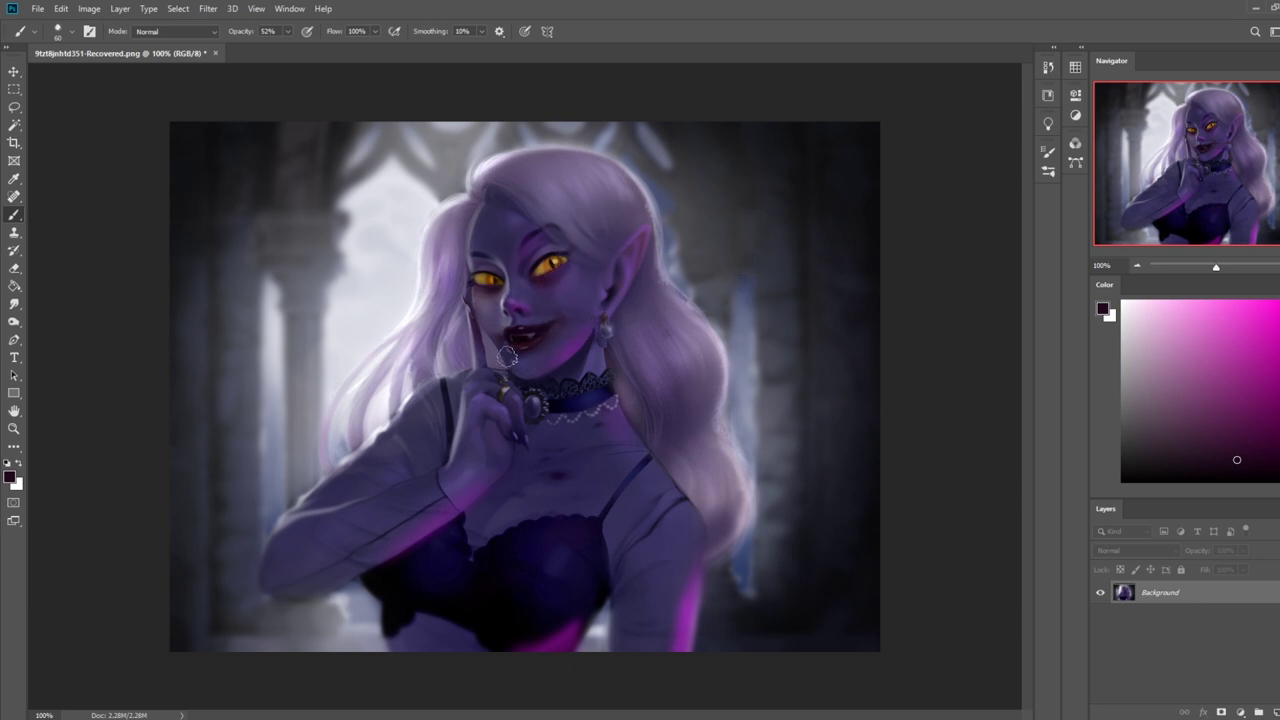
# - Paint sampled dark purple along the jaw edge between the raised finger and the mouth with a smaller, more opaque brush
pyautogui.hotkey('ctrl', 'space')
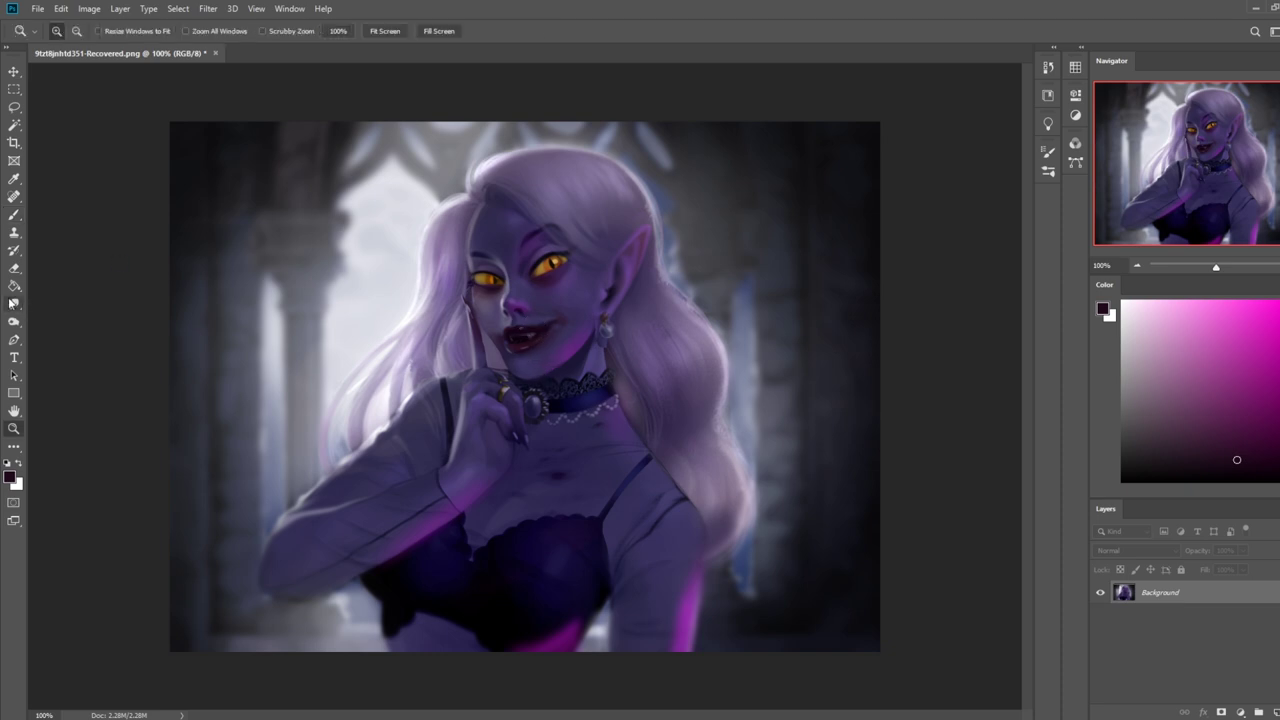
pyautogui.click(494, 339)
pyautogui.rightClick(458, 255)
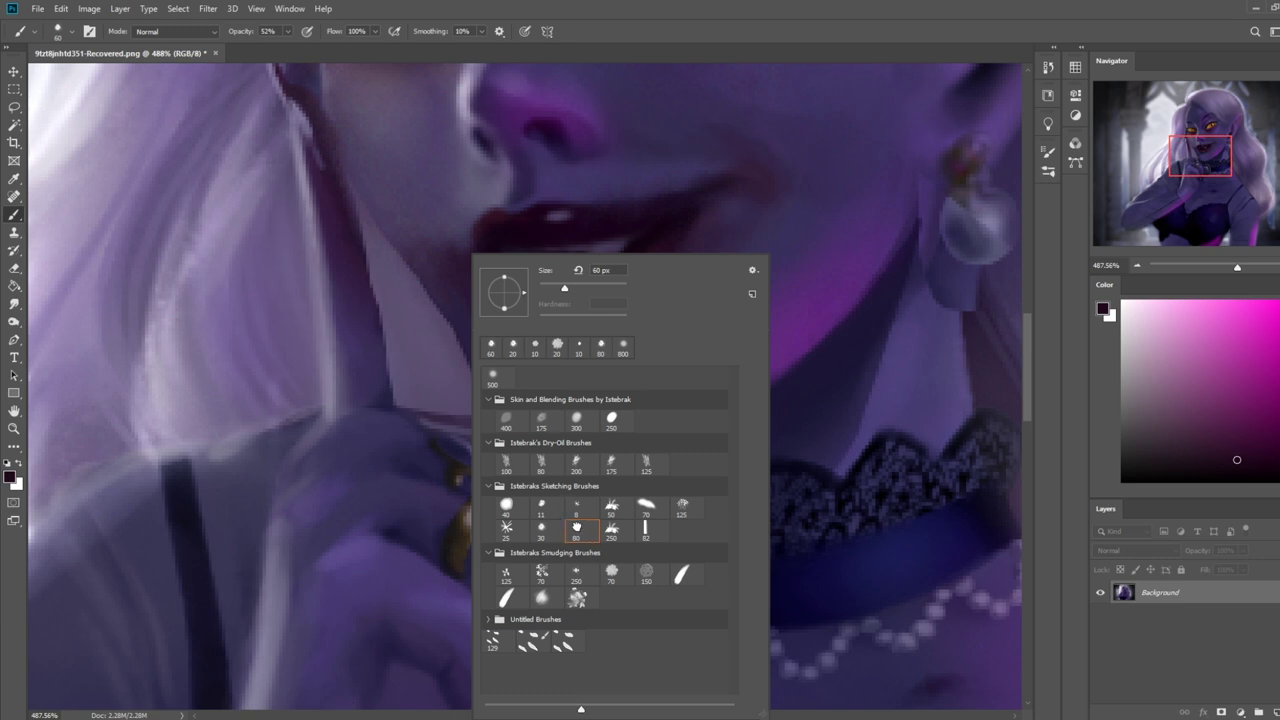
pyautogui.keyDown('alt'); pyautogui.click(450, 290); pyautogui.keyUp('alt')
pyautogui.press('[')
pyautogui.press('[')
pyautogui.press('[')
pyautogui.press('[')
pyautogui.press('[')
pyautogui.press('[')
pyautogui.press('[')
pyautogui.press('[')
pyautogui.press('[')
pyautogui.press('[')
pyautogui.press('[')
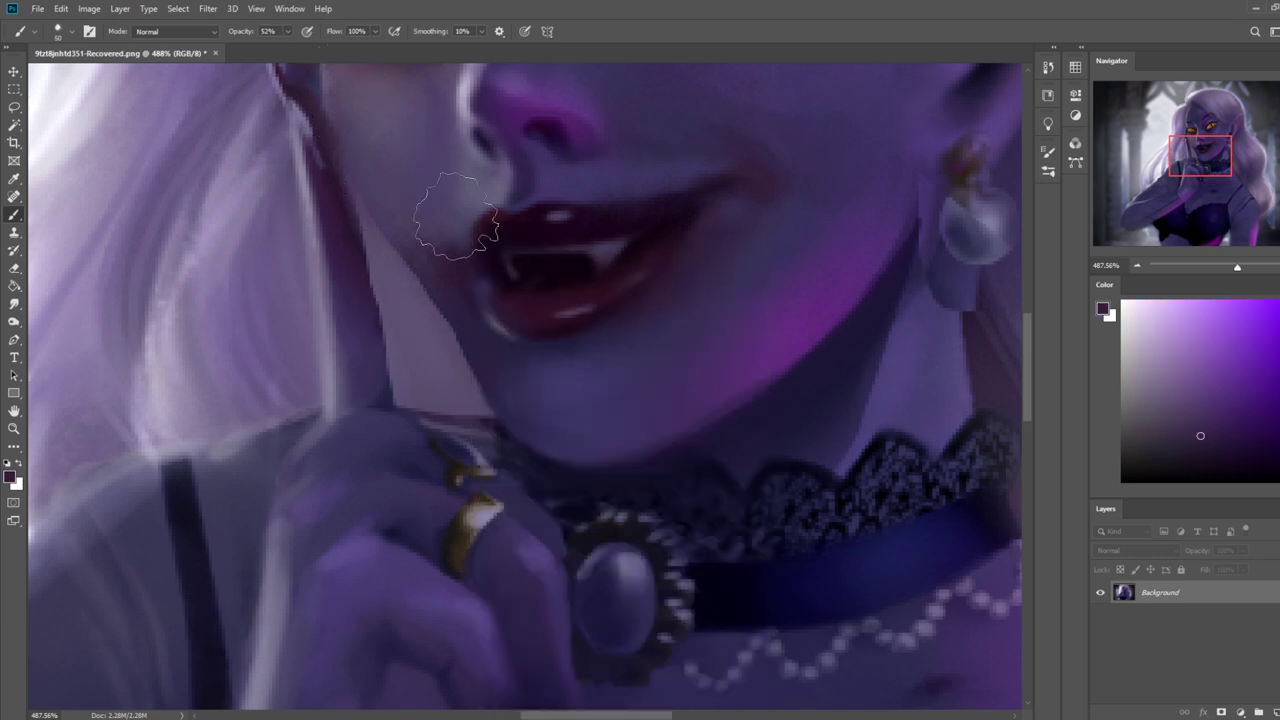
pyautogui.click(285, 31)
pyautogui.moveTo(291, 46); pyautogui.dragTo(328, 46)
pyautogui.press('[')
pyautogui.keyDown('alt'); pyautogui.click(459, 369); pyautogui.keyUp('alt')
pyautogui.moveTo(437, 304); pyautogui.dragTo(462, 354)
# - Soften the jaw edge beside the raised finger using the Blur tool at size 35 and 100% strength
pyautogui.rightClick(14, 303)
pyautogui.click(55, 303)
pyautogui.press('[')
pyautogui.press('[')
pyautogui.press('[')
pyautogui.press('[')
pyautogui.press('[')
pyautogui.press('[')
pyautogui.press('[')
pyautogui.press('[')
pyautogui.press('[')
pyautogui.press('[')
pyautogui.press('[')
pyautogui.press('[')
pyautogui.press('[')
pyautogui.moveTo(464, 308); pyautogui.dragTo(463, 358)
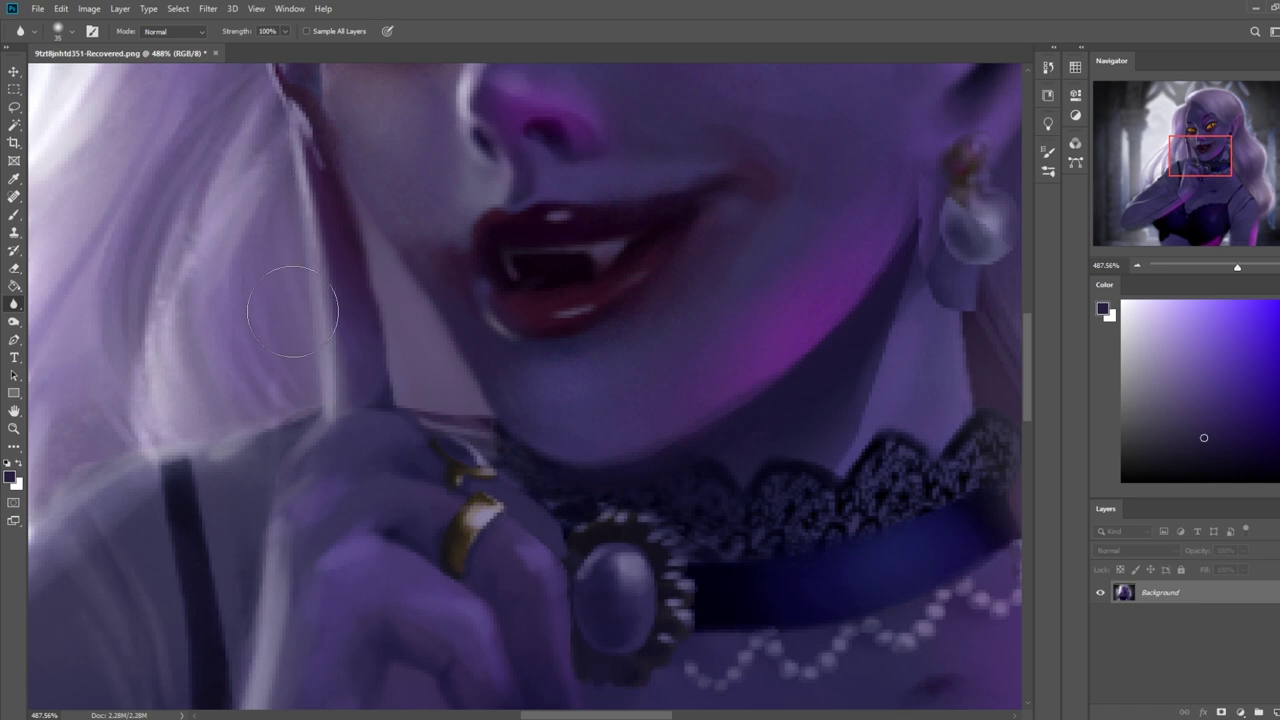
pyautogui.hotkey('ctrl', '0')
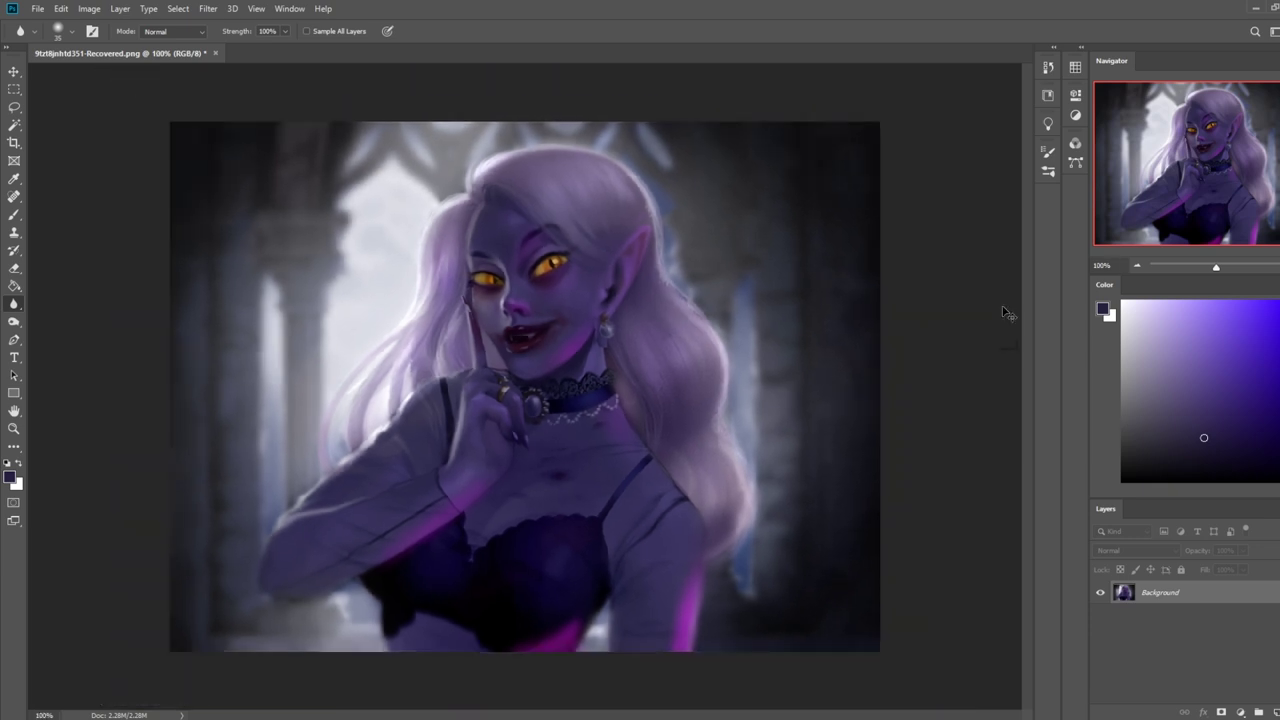
# - Darken and sharpen both eyebrows with black brush strokes in Normal mode at 100% opacity
pyautogui.hotkey('ctrl', '+')
pyautogui.moveTo(658, 273); pyautogui.dragTo(640, 394)
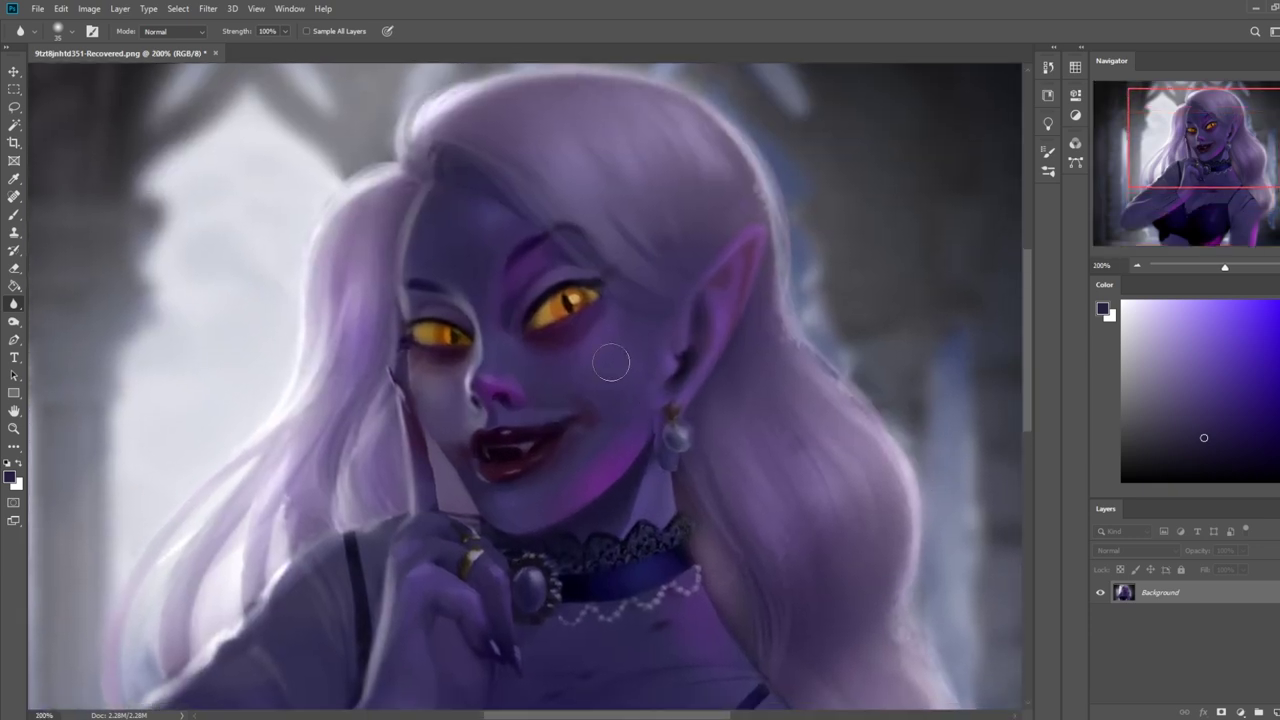
pyautogui.press('b')
pyautogui.keyDown('alt'); pyautogui.click(540, 243); pyautogui.keyUp('alt')
pyautogui.press('d')
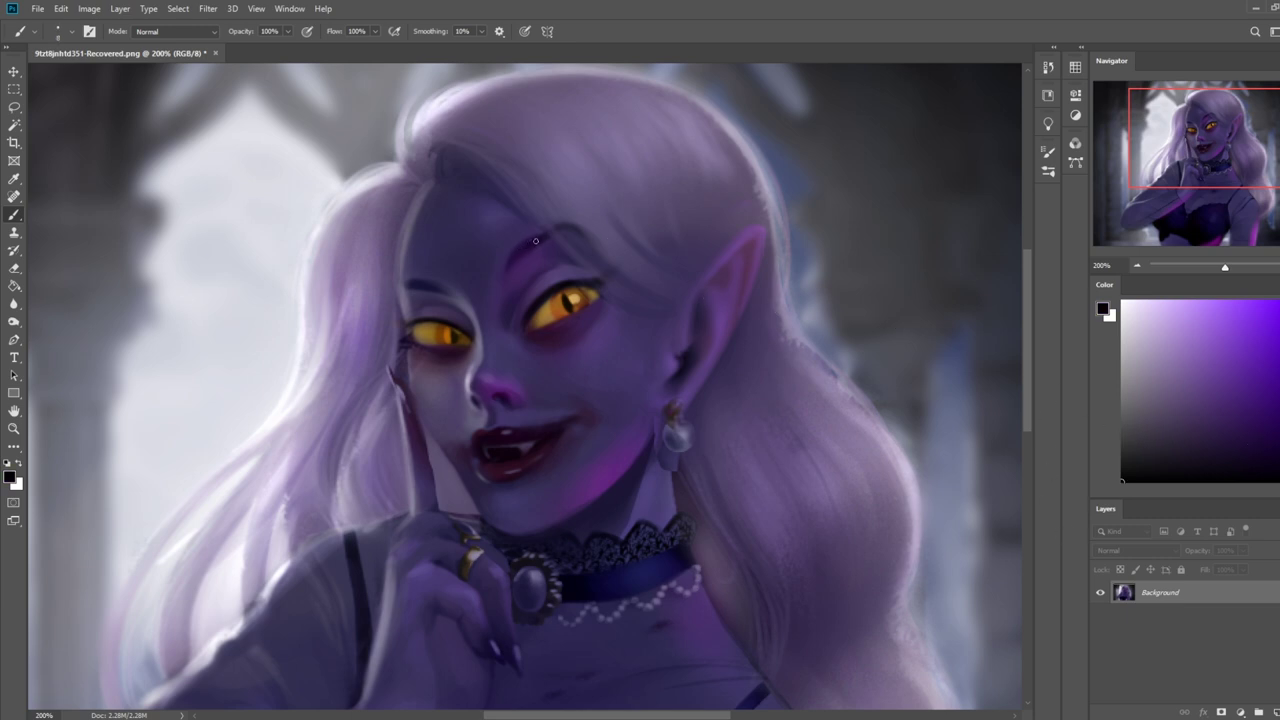
pyautogui.moveTo(504, 270); pyautogui.dragTo(530, 243)
pyautogui.moveTo(414, 288); pyautogui.dragTo(452, 296)
pyautogui.hotkey('ctrl', '0')
pyautogui.hotkey('ctrl', '1')
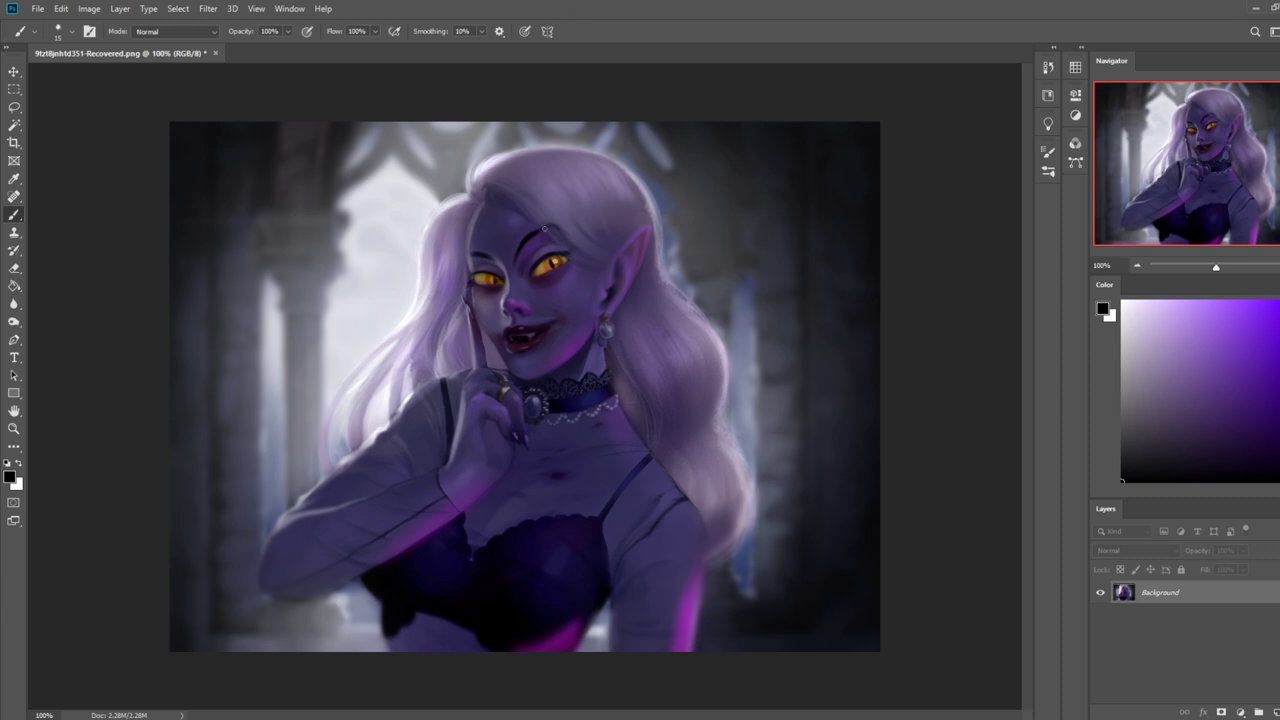
# - Sample a dark purple tone near the brow over the eye closest to the finger and enlarge the brush to 45 px
pyautogui.rightClick(12, 306)
pyautogui.click(60, 327)
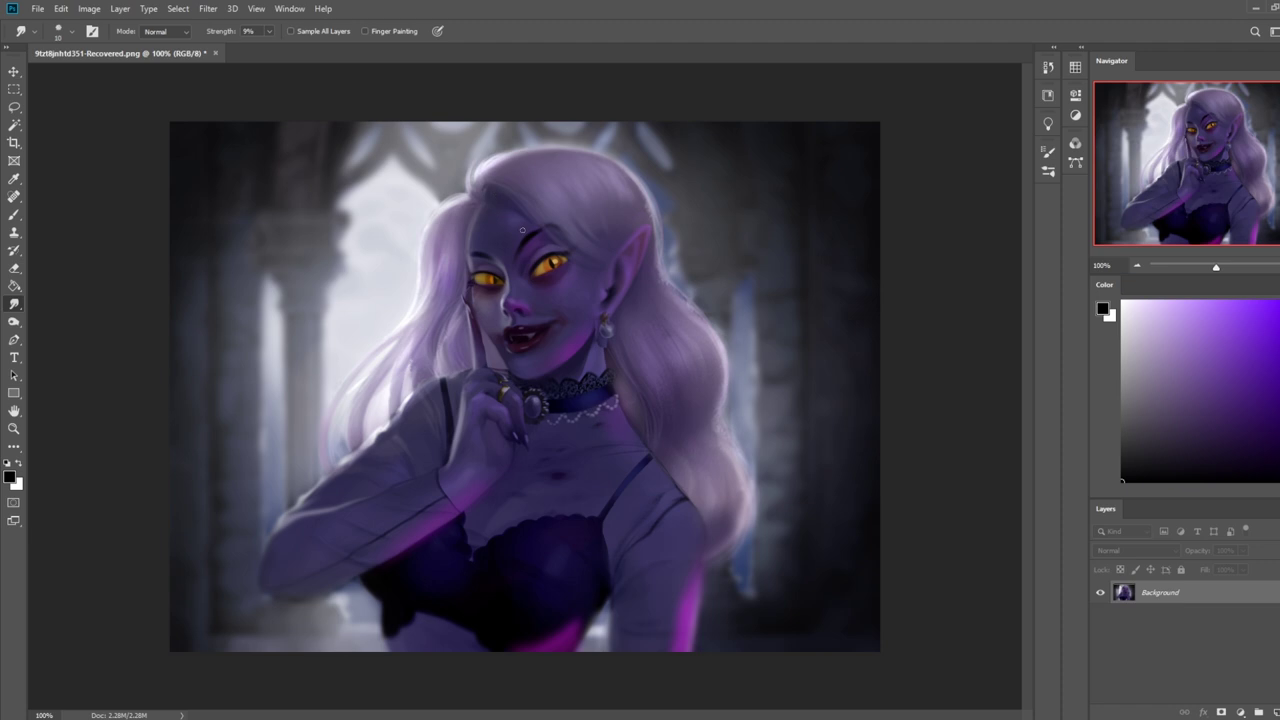
pyautogui.press('b')
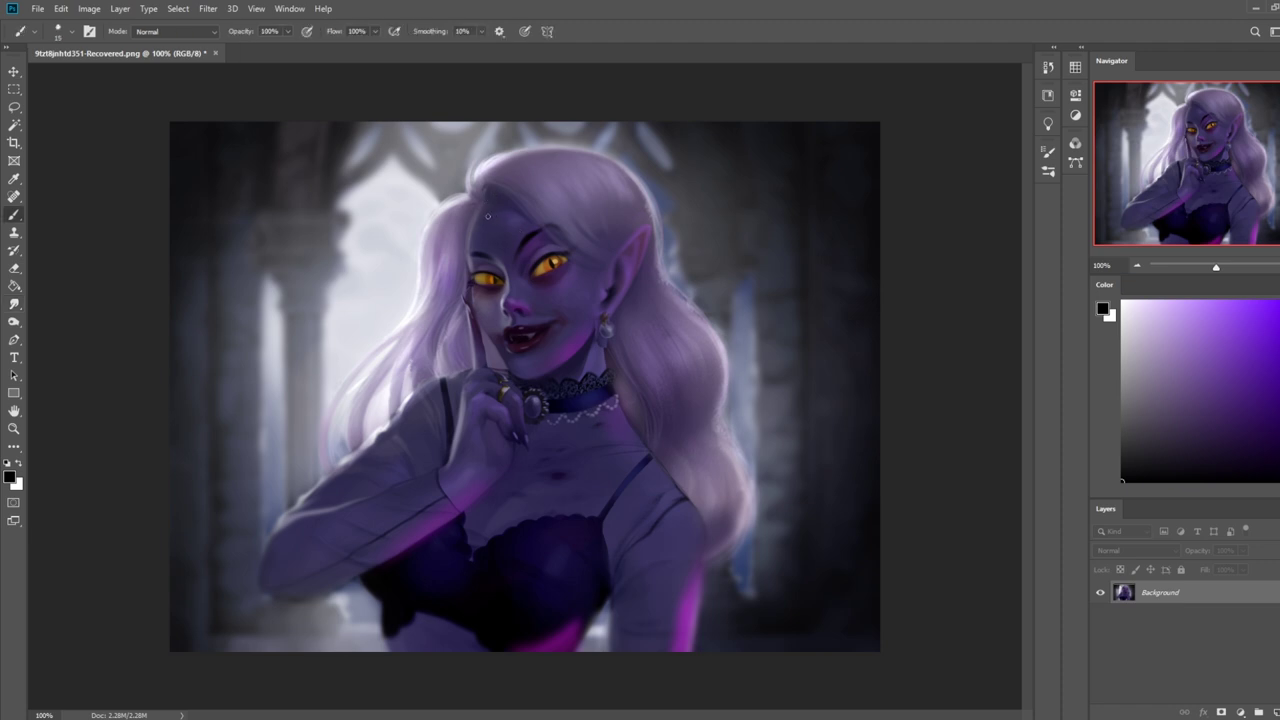
pyautogui.keyDown('alt'); pyautogui.click(482, 260); pyautogui.keyUp('alt')
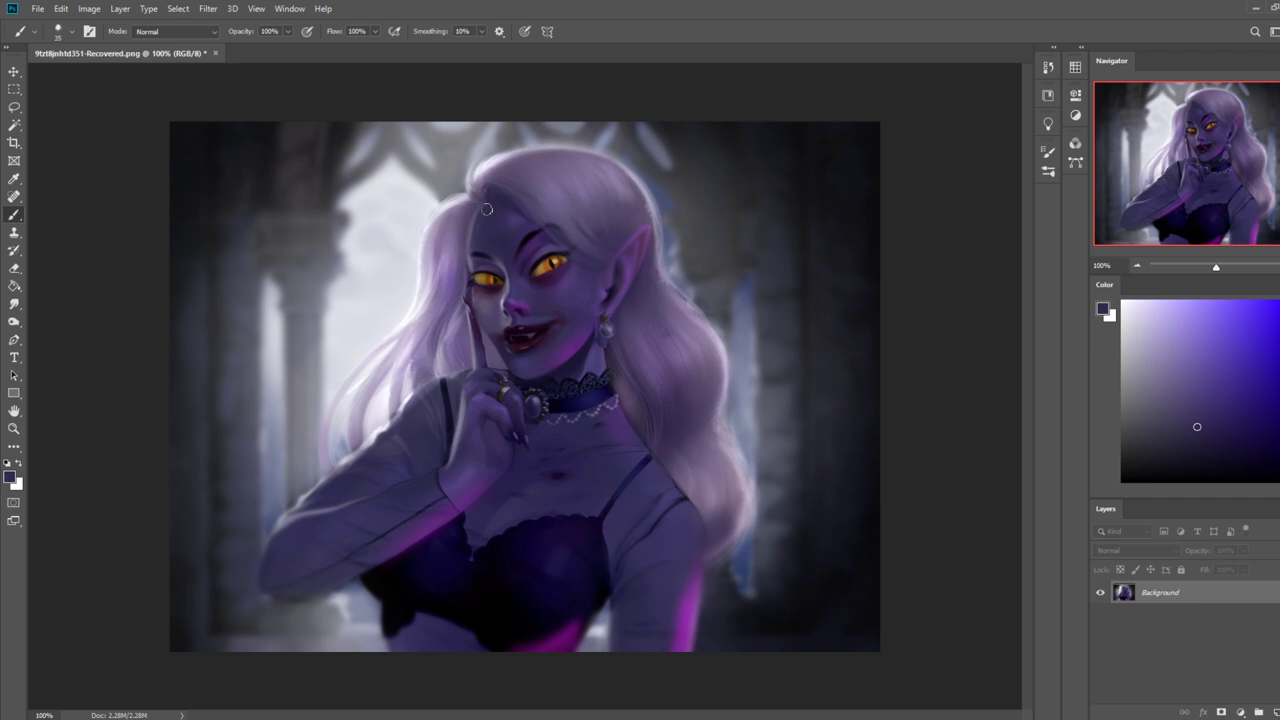
pyautogui.hotkey('ctrl', '-')
pyautogui.hotkey('ctrl', '-')
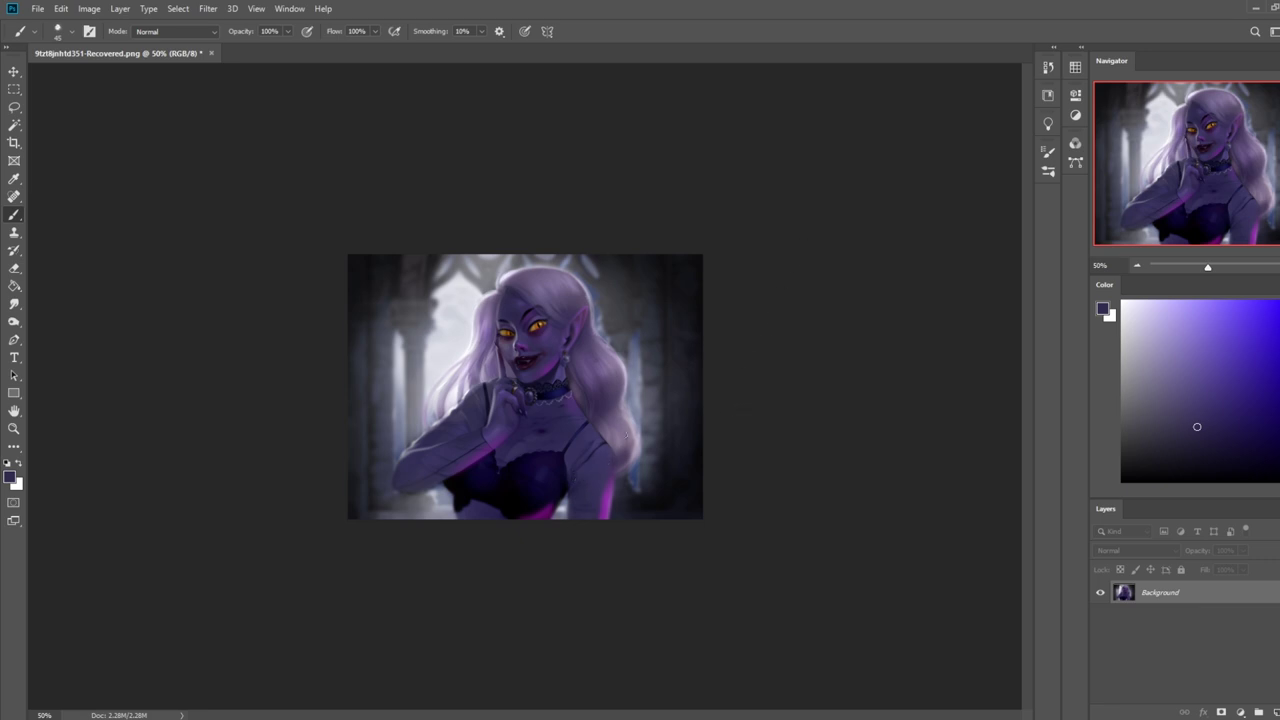
# - Start the Liquify filter and nudge the shoulder below the long hair, enlarging the warp brush to size 300
pyautogui.click(208, 8)
pyautogui.click(237, 117)
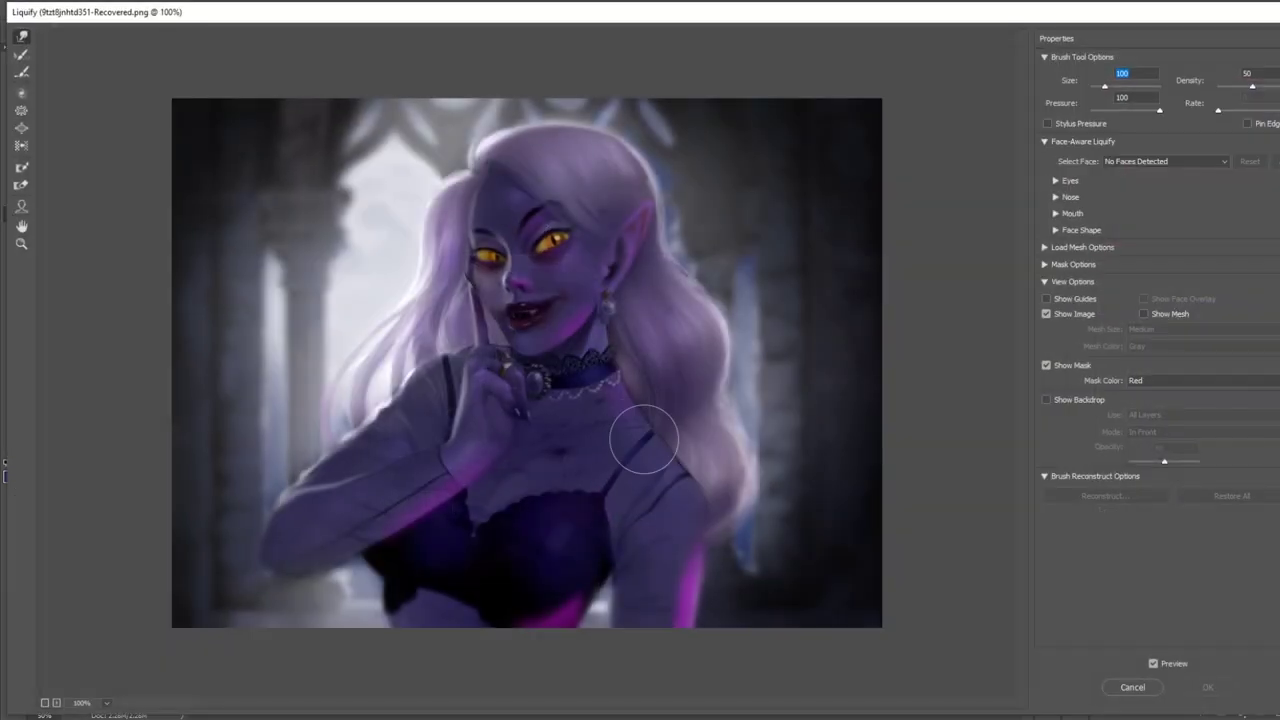
pyautogui.press(']')
pyautogui.press(']')
pyautogui.press(']')
pyautogui.press(']')
pyautogui.moveTo(676, 480)
pyautogui.mouseDown()
pyautogui.moveTo(651, 457)
pyautogui.moveTo(680, 472)
pyautogui.mouseUp()
pyautogui.press(']')
pyautogui.press(']')
pyautogui.press(']')
pyautogui.press(']')
pyautogui.press(']')
pyautogui.press(']')
pyautogui.press(']')
pyautogui.press(']')
pyautogui.press(']')
pyautogui.press(']')
pyautogui.press('[')
pyautogui.press('[')
pyautogui.press('[')
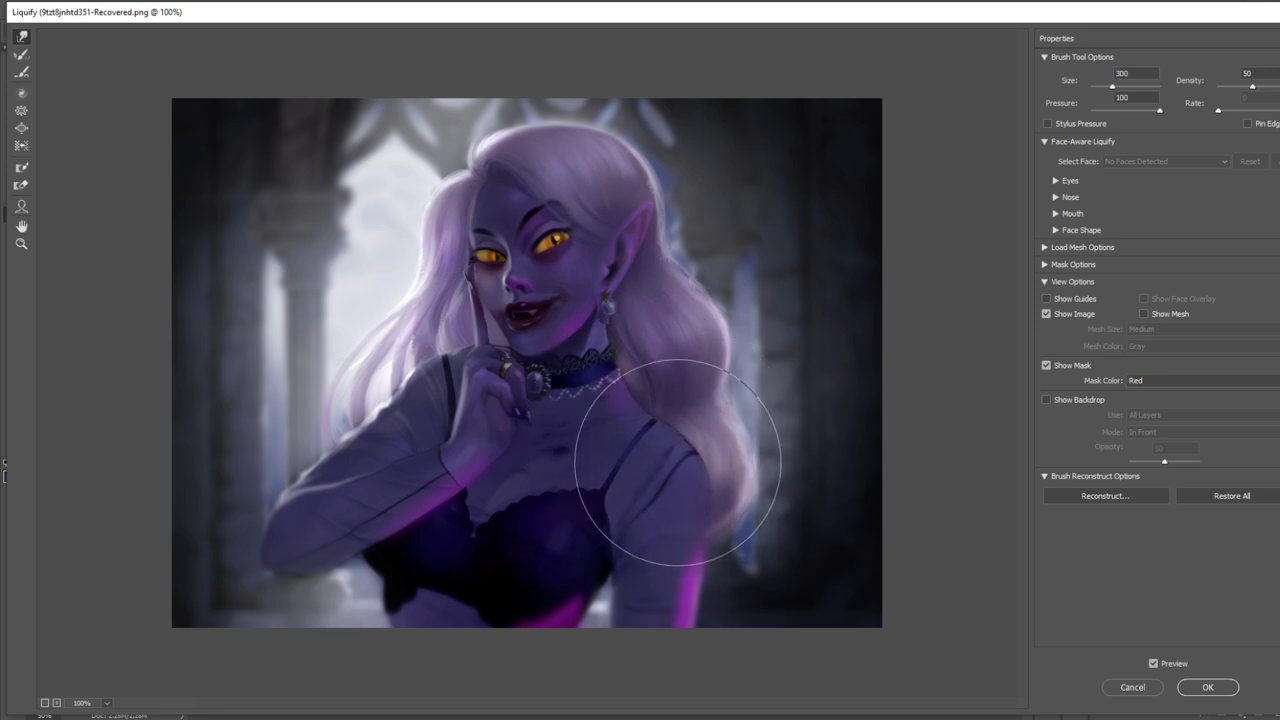
# - Push the shoulder and upper arm inward using warp brush sizes between 175 and 300, and apply the Liquify filter
pyautogui.hotkey('ctrl', '-')
pyautogui.hotkey('ctrl', '-')
pyautogui.moveTo(597, 420); pyautogui.dragTo(590, 418)
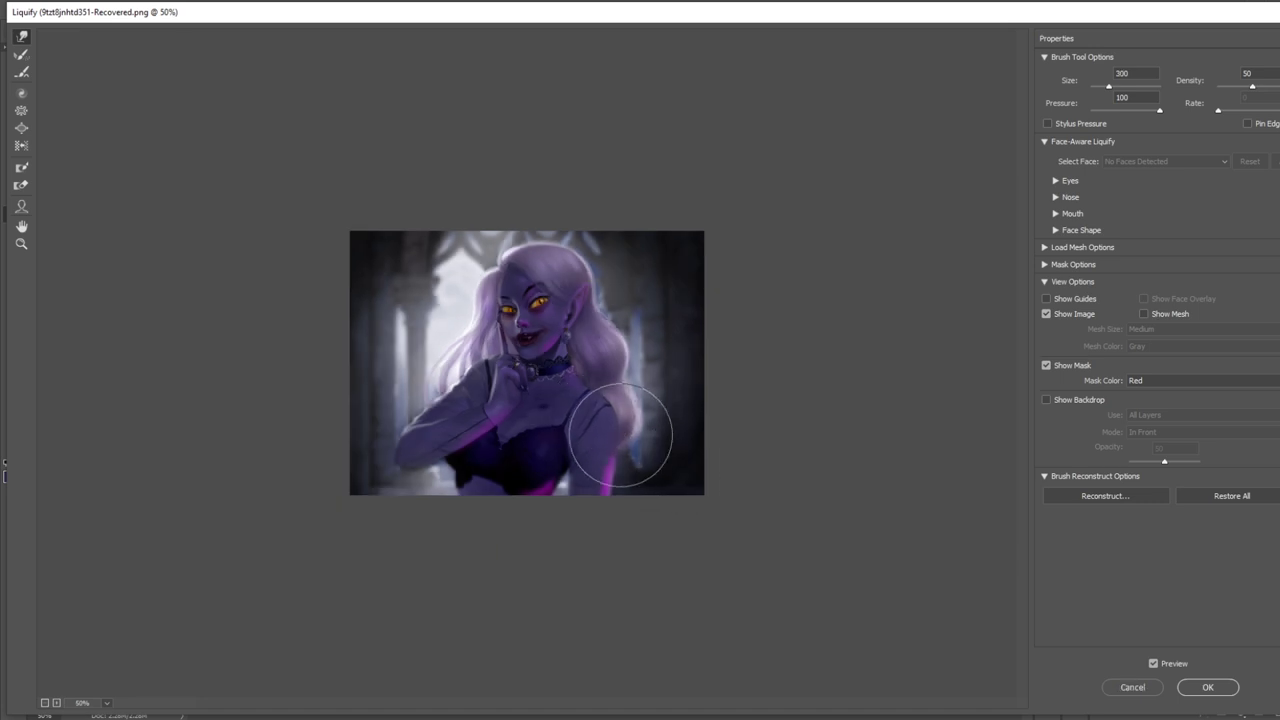
pyautogui.press('[')
pyautogui.press('[')
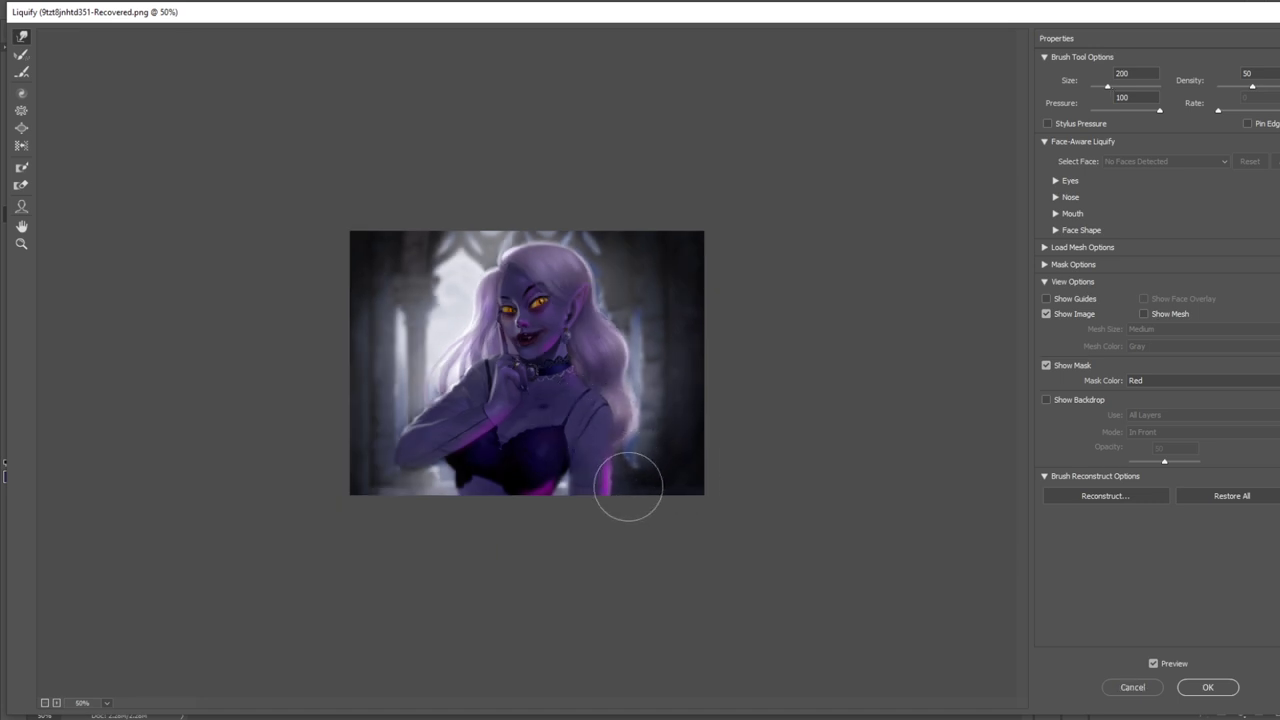
pyautogui.press(']')
pyautogui.press(']')
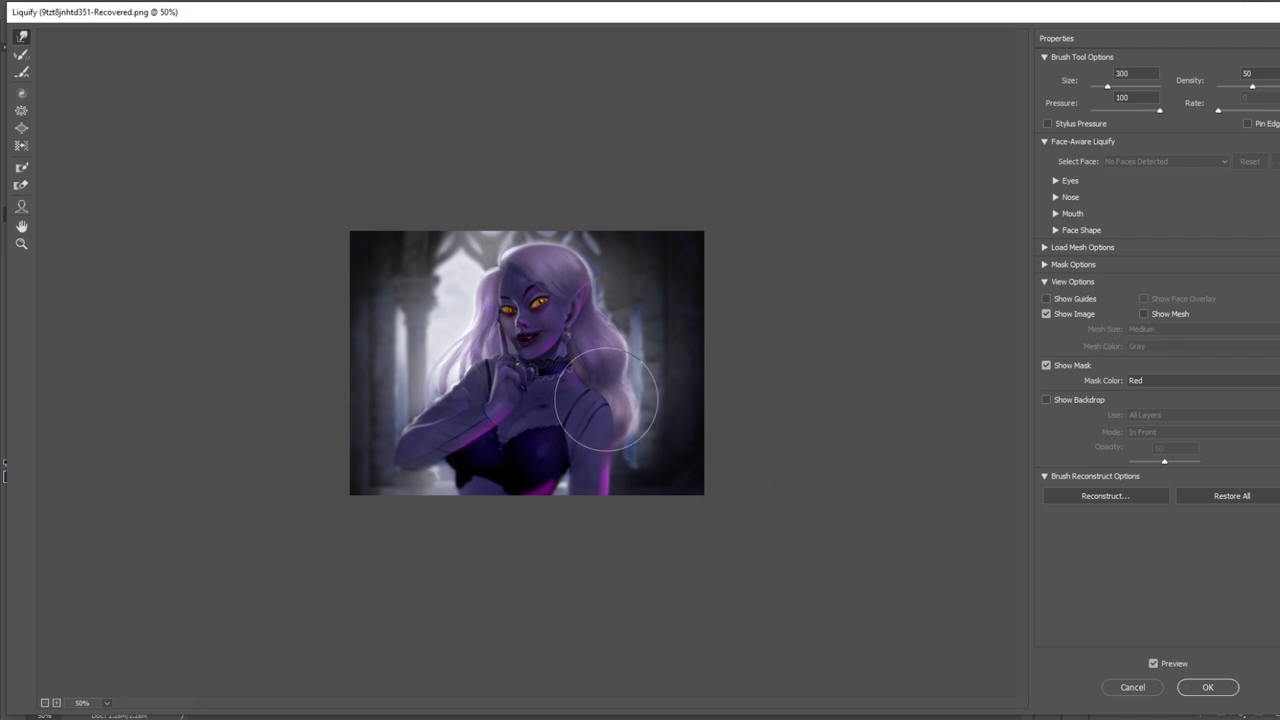
pyautogui.press('[')
pyautogui.press('[')
pyautogui.press('[')
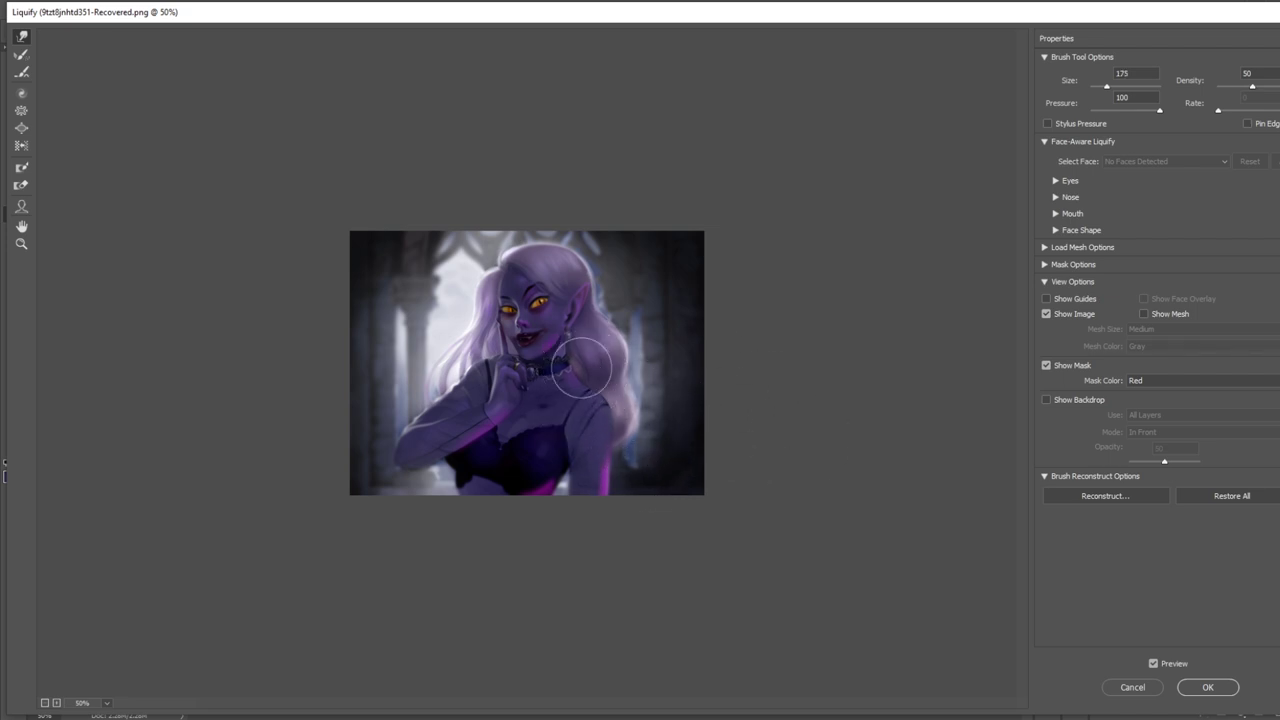
pyautogui.click(1208, 687)
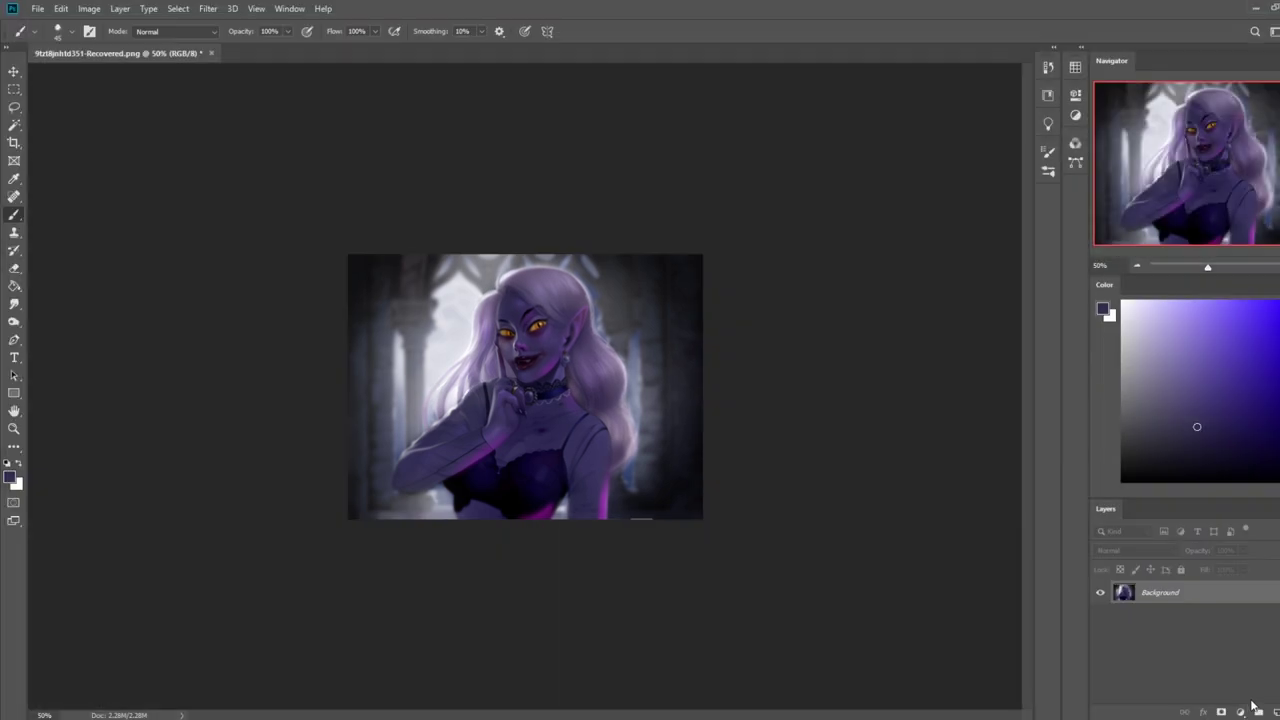
# - Cover the pale gap at the image's lower edge with a sampled dark tone and duplicate the whole image onto a new layer
pyautogui.keyDown('alt'); pyautogui.click(651, 519); pyautogui.keyUp('alt')
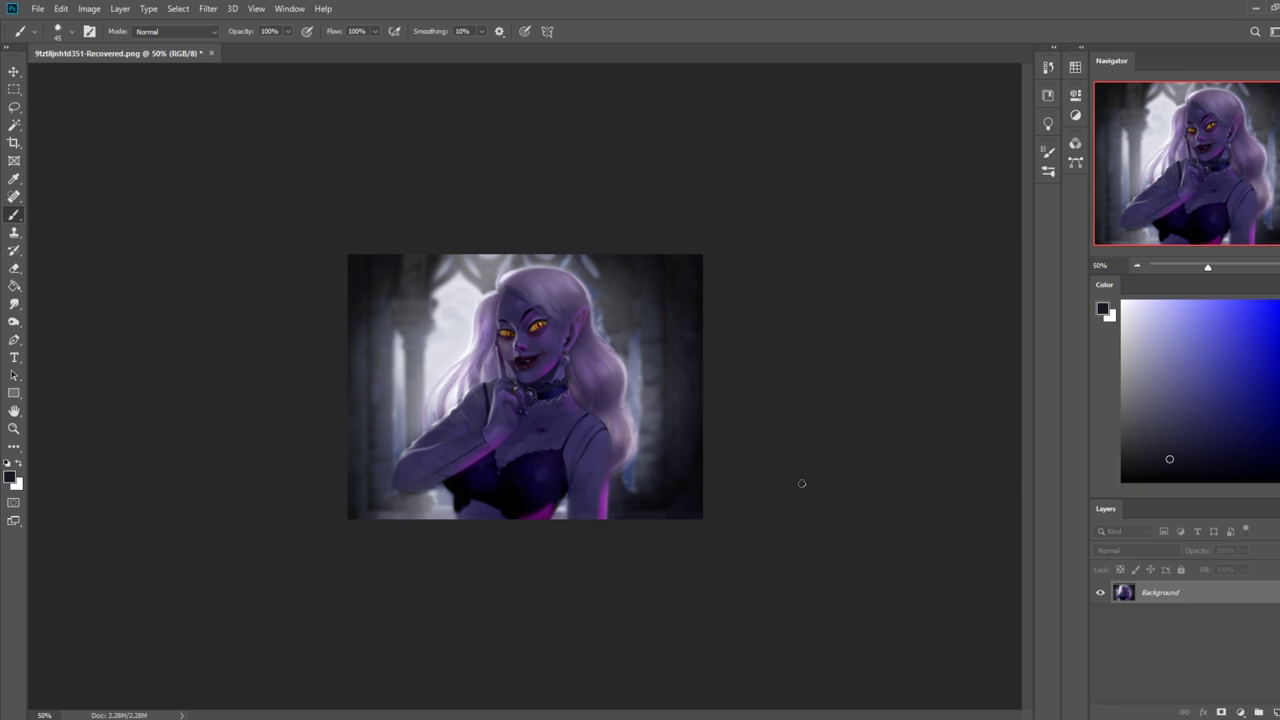
pyautogui.hotkey('ctrl', 'a')
pyautogui.hotkey('ctrl', 'j')
pyautogui.hotkey('ctrl', 't')
pyautogui.press('Escape')
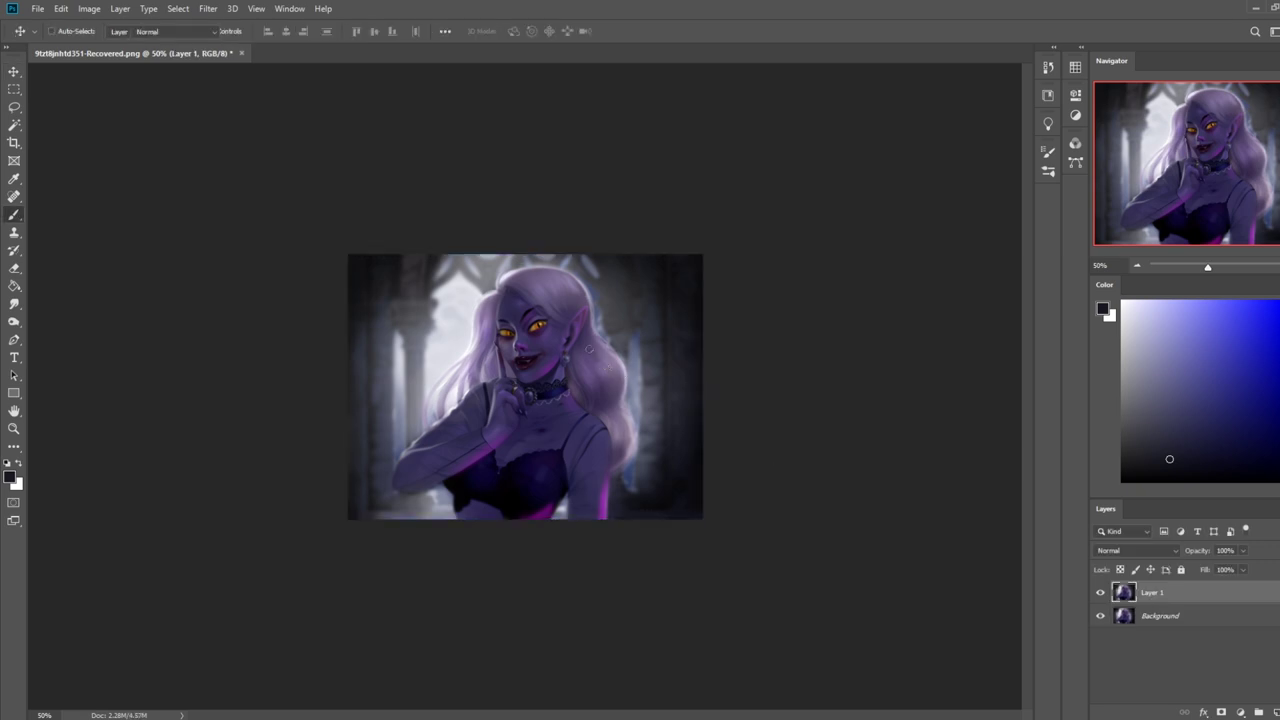
# - Choose the 500 px soft textured brush, enlarge it past 1400 px, and sample the pale window light for painting haze
pyautogui.rightClick(603, 356)
pyautogui.click(642, 376)
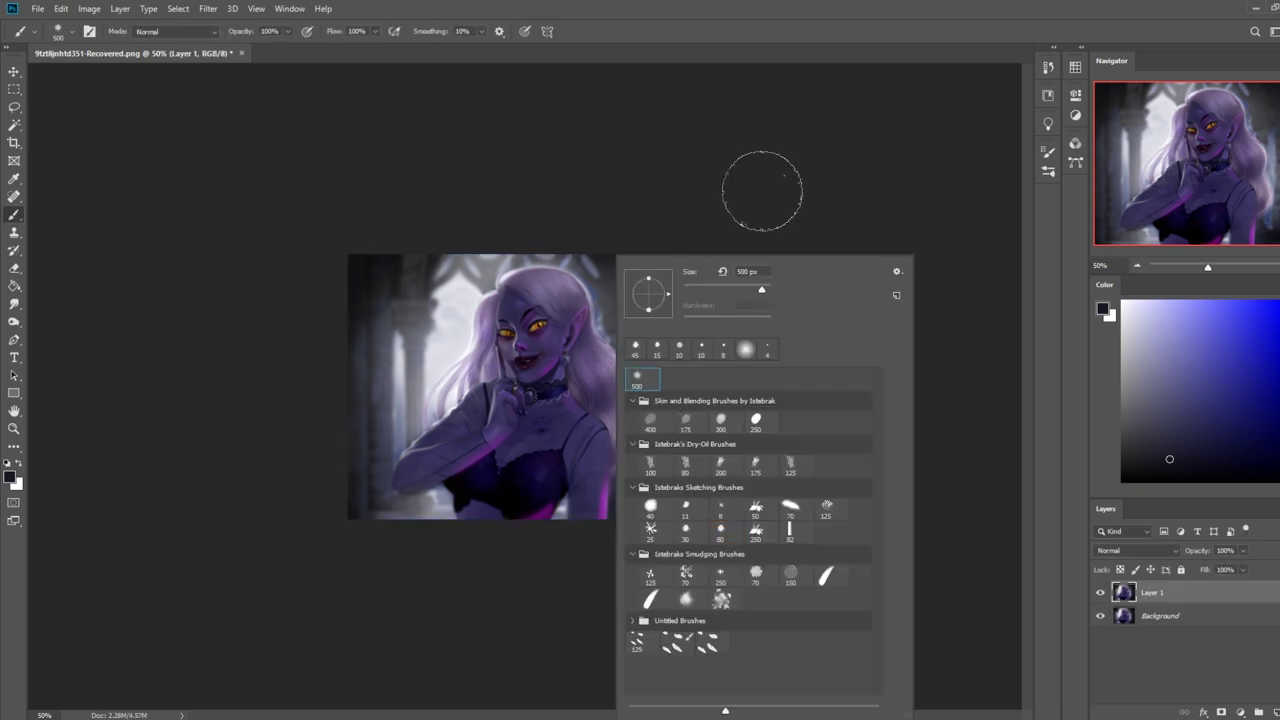
pyautogui.click(795, 183)
pyautogui.press(']')
pyautogui.press(']')
pyautogui.press(']')
pyautogui.press(']')
pyautogui.press(']')
pyautogui.press(']')
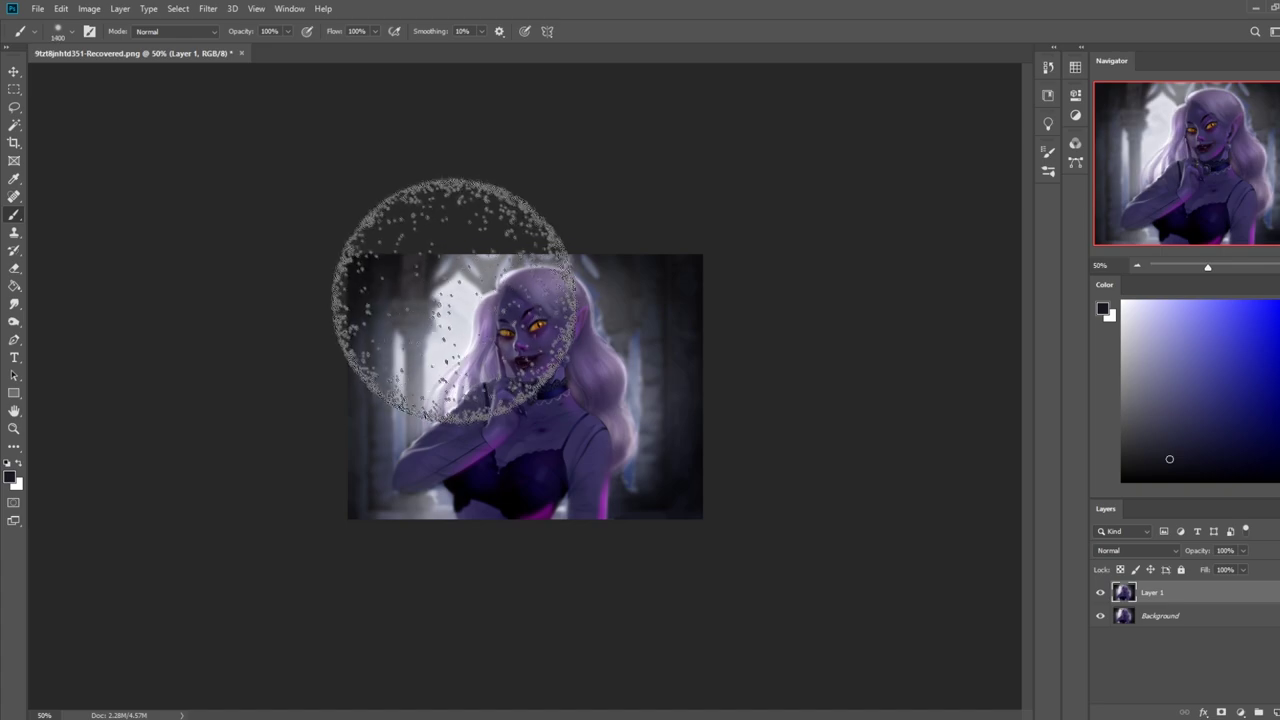
pyautogui.keyDown('alt'); pyautogui.click(456, 291); pyautogui.keyUp('alt')
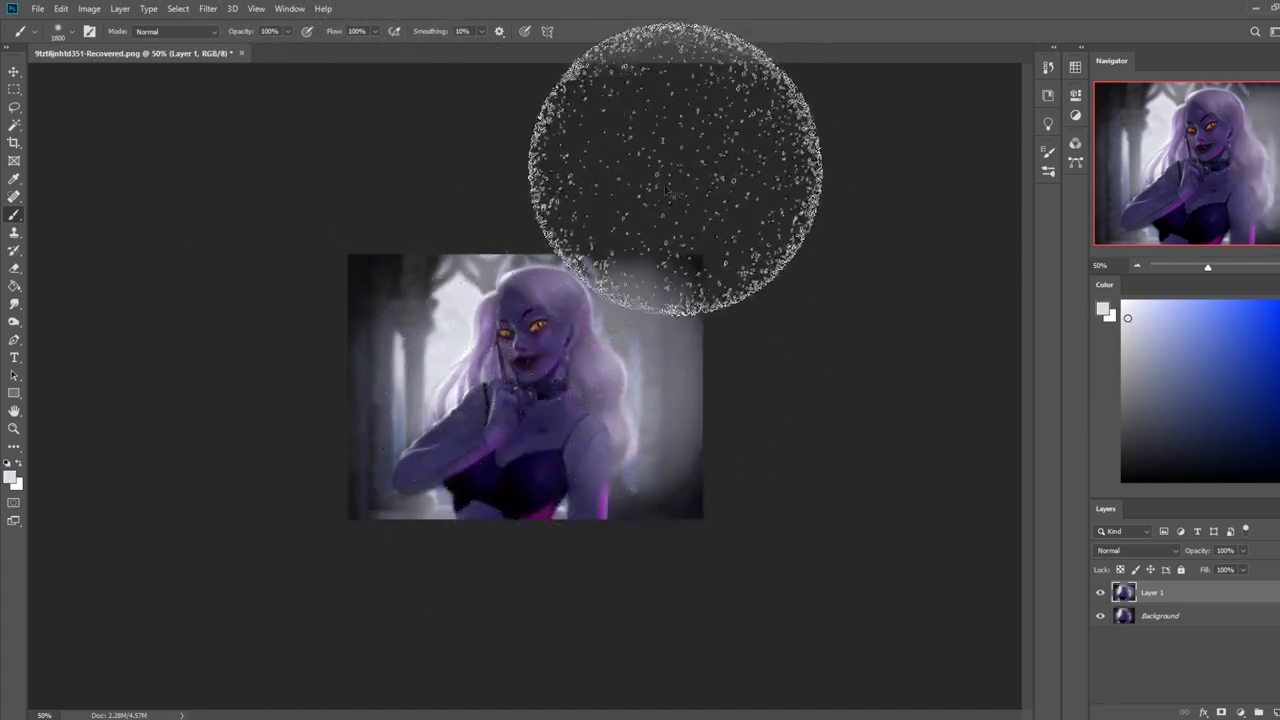
# - Undo the full-opacity haze strokes and paint a fainter pale haze over the hair and adjoining wall at reduced brush opacity
pyautogui.hotkey('ctrl', 'z')
pyautogui.click(594, 344)
pyautogui.hotkey('ctrl', 'z')
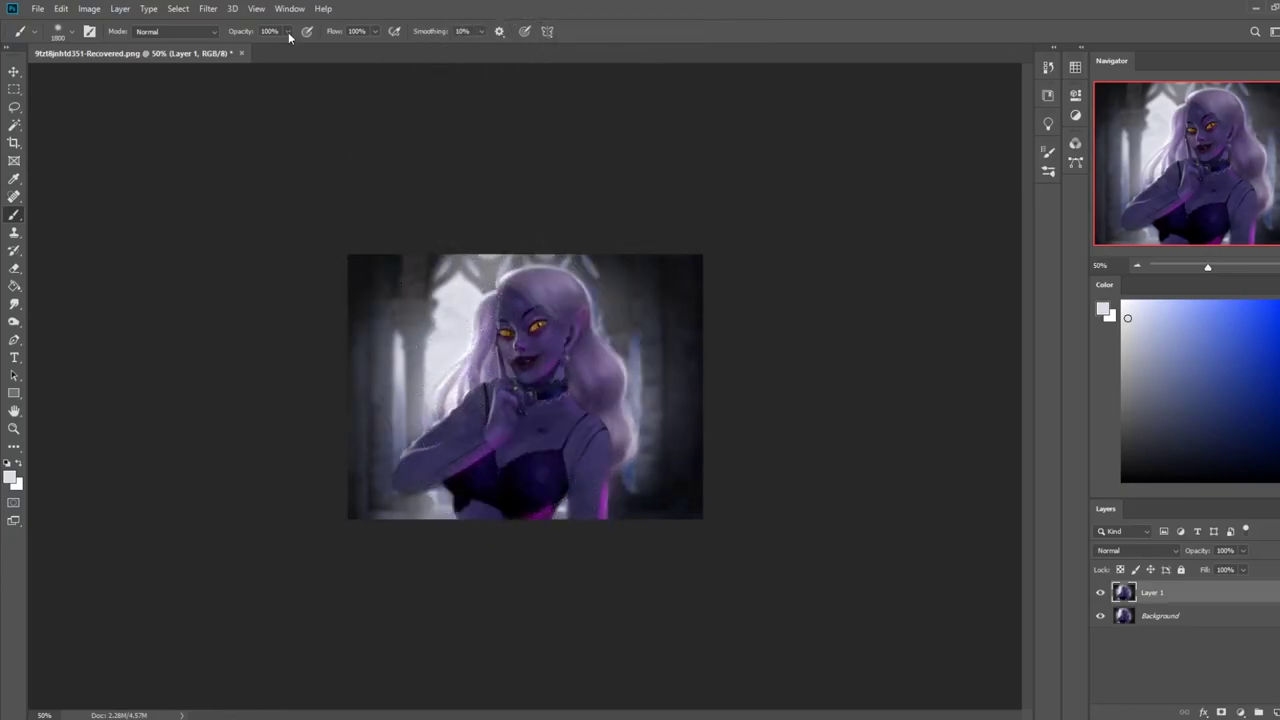
pyautogui.click(252, 47)
pyautogui.moveTo(594, 311)
pyautogui.mouseDown()
pyautogui.moveTo(606, 357)
pyautogui.moveTo(586, 340)
pyautogui.moveTo(589, 350)
pyautogui.mouseUp()
# - Erase the haze over the face with a 400 px eraser and compare the image with and without Layer 1
pyautogui.press('e')
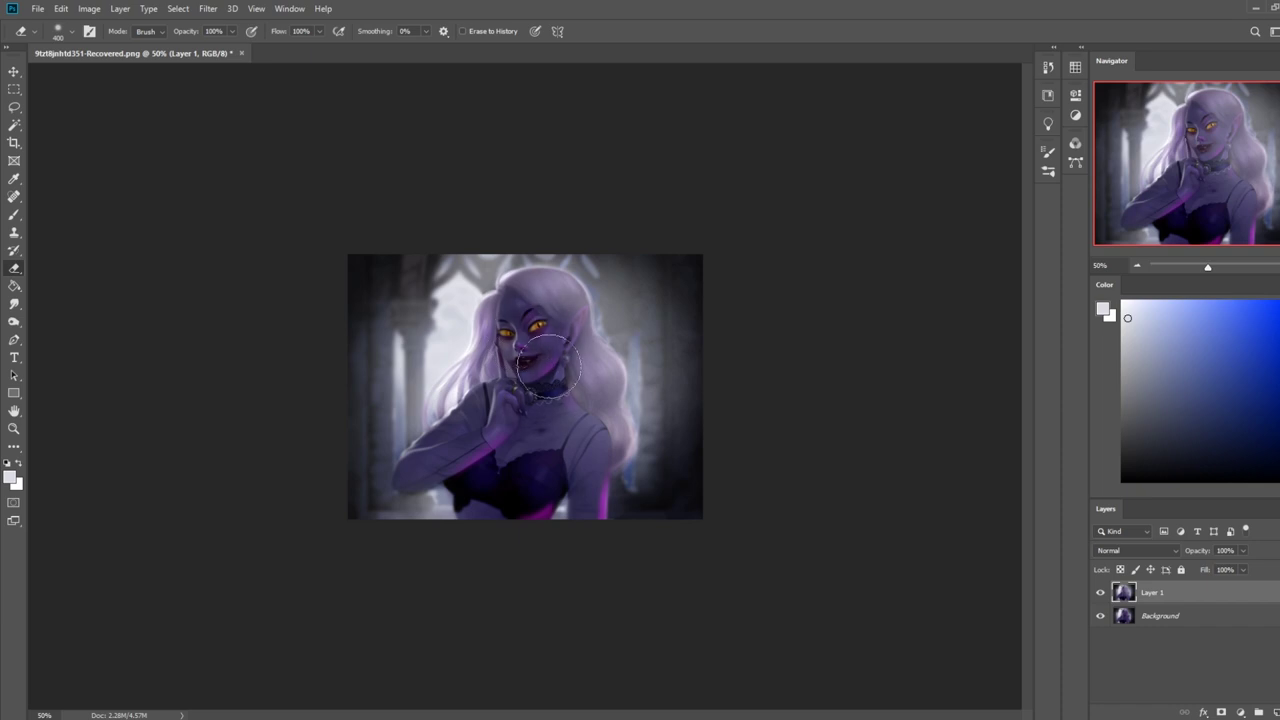
pyautogui.moveTo(555, 335); pyautogui.dragTo(537, 323)
pyautogui.click(1100, 593)
pyautogui.click(1101, 594)
# - Erase more haze from the face, neck and chest with a smaller eraser of about 200 px, checking against the hidden Layer 1
pyautogui.press('[')
pyautogui.press('[')
pyautogui.press('[')
pyautogui.press('[')
pyautogui.press('[')
pyautogui.moveTo(517, 305)
pyautogui.mouseDown()
pyautogui.moveTo(564, 321)
pyautogui.moveTo(502, 300)
pyautogui.moveTo(536, 338)
pyautogui.mouseUp()
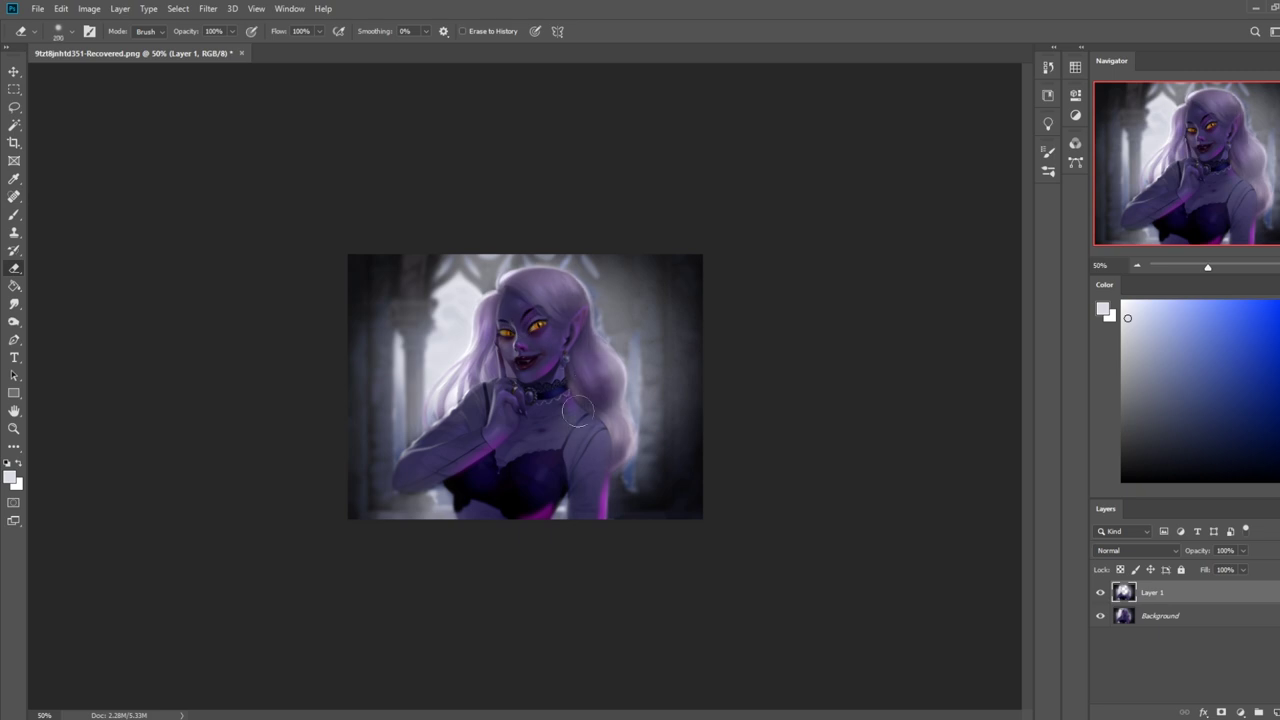
pyautogui.press(']')
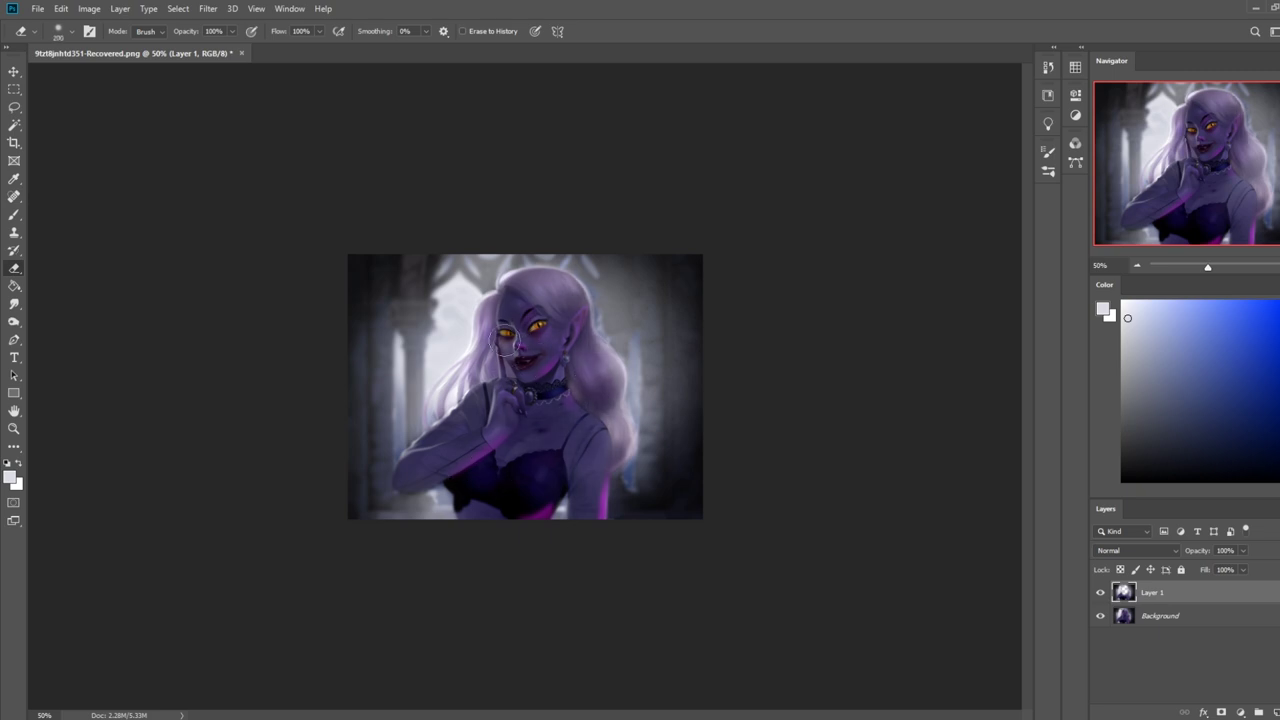
pyautogui.click(1099, 594)
pyautogui.click(1100, 593)
pyautogui.click(1100, 593)
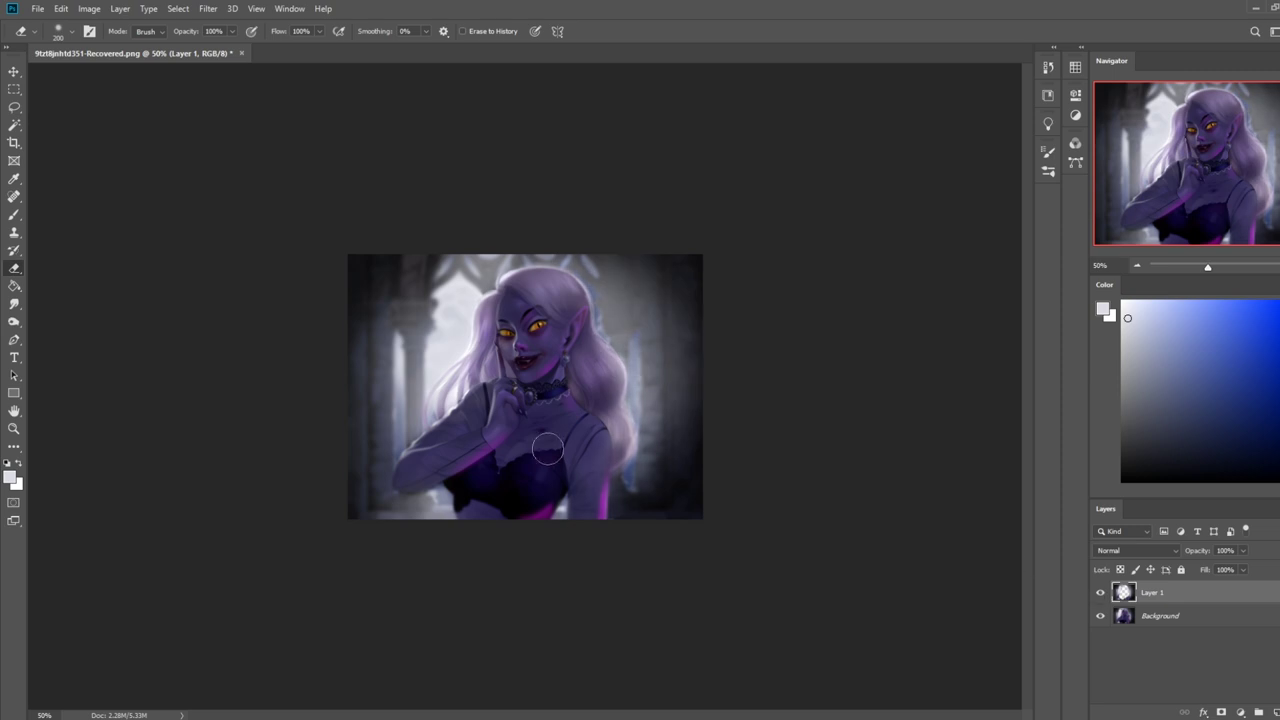
pyautogui.press('[')
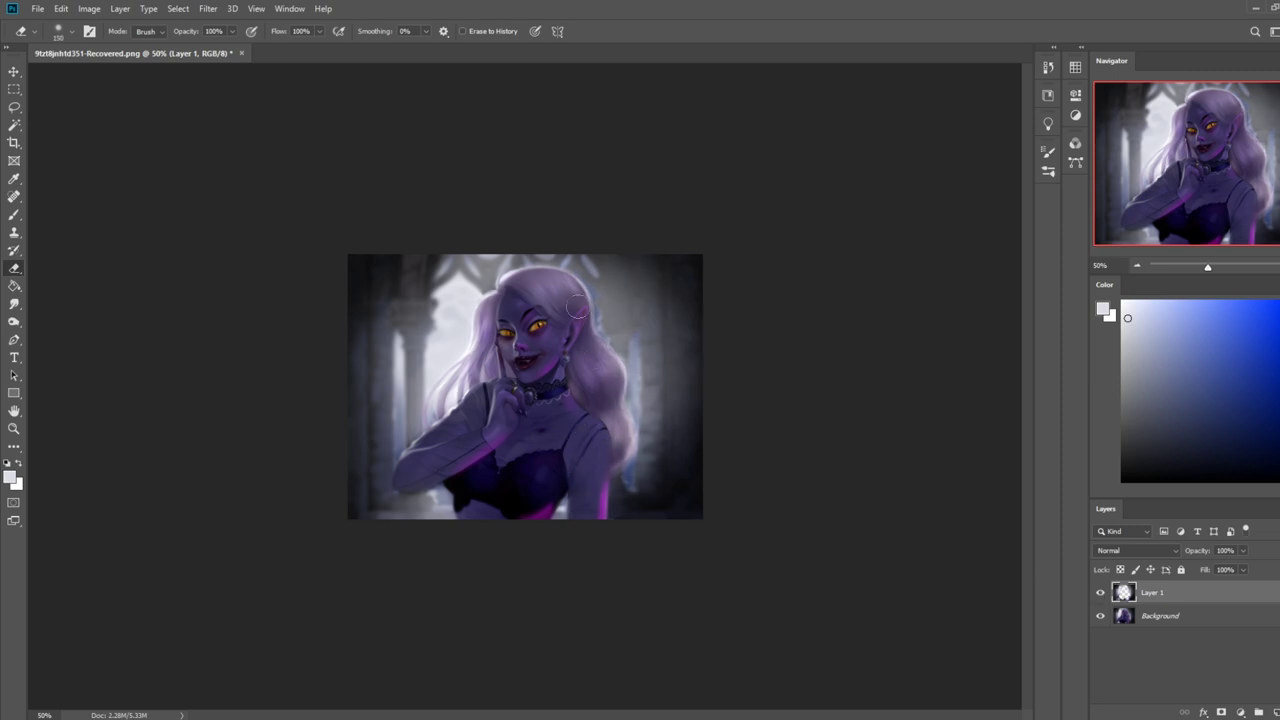
# - Apply a Gaussian Blur with a 4.3-pixel radius to Layer 1 to soften the haze
pyautogui.press(']')
pyautogui.press(']')
pyautogui.press(']')
pyautogui.press(']')
pyautogui.press(']')
pyautogui.press(']')
pyautogui.press(']')
pyautogui.click(208, 9)
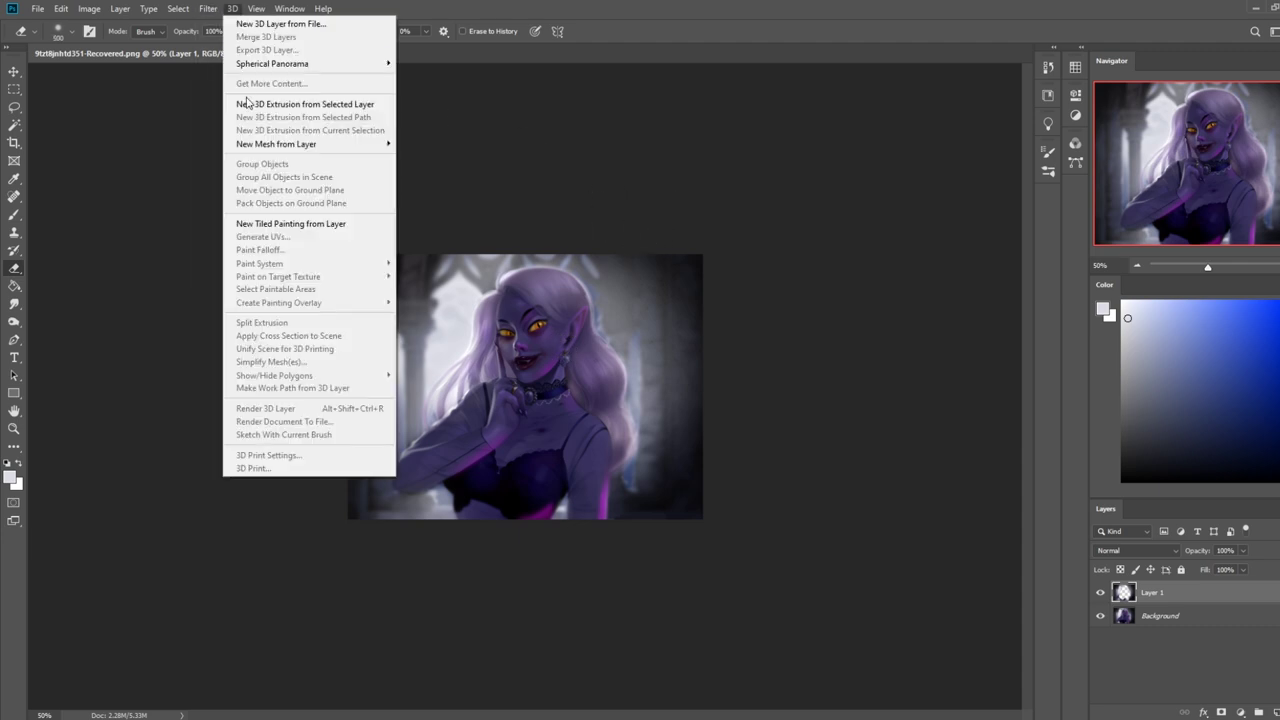
pyautogui.moveTo(237, 166)
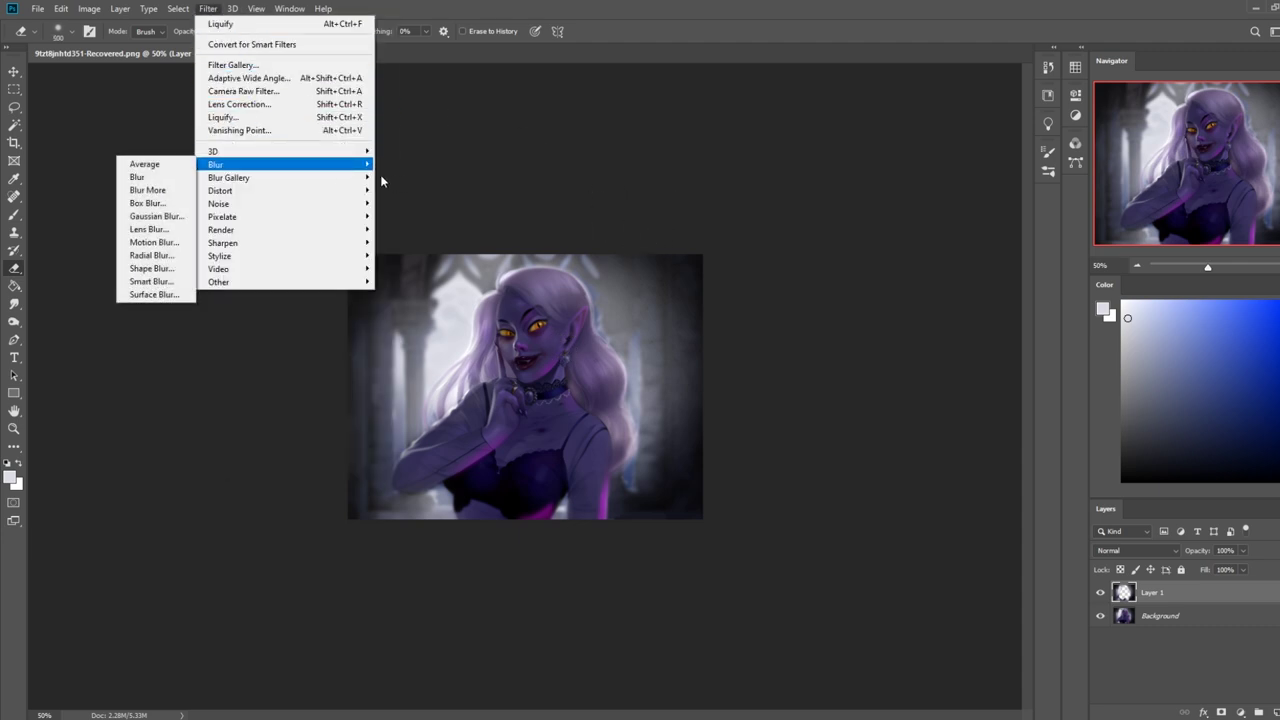
pyautogui.click(170, 216)
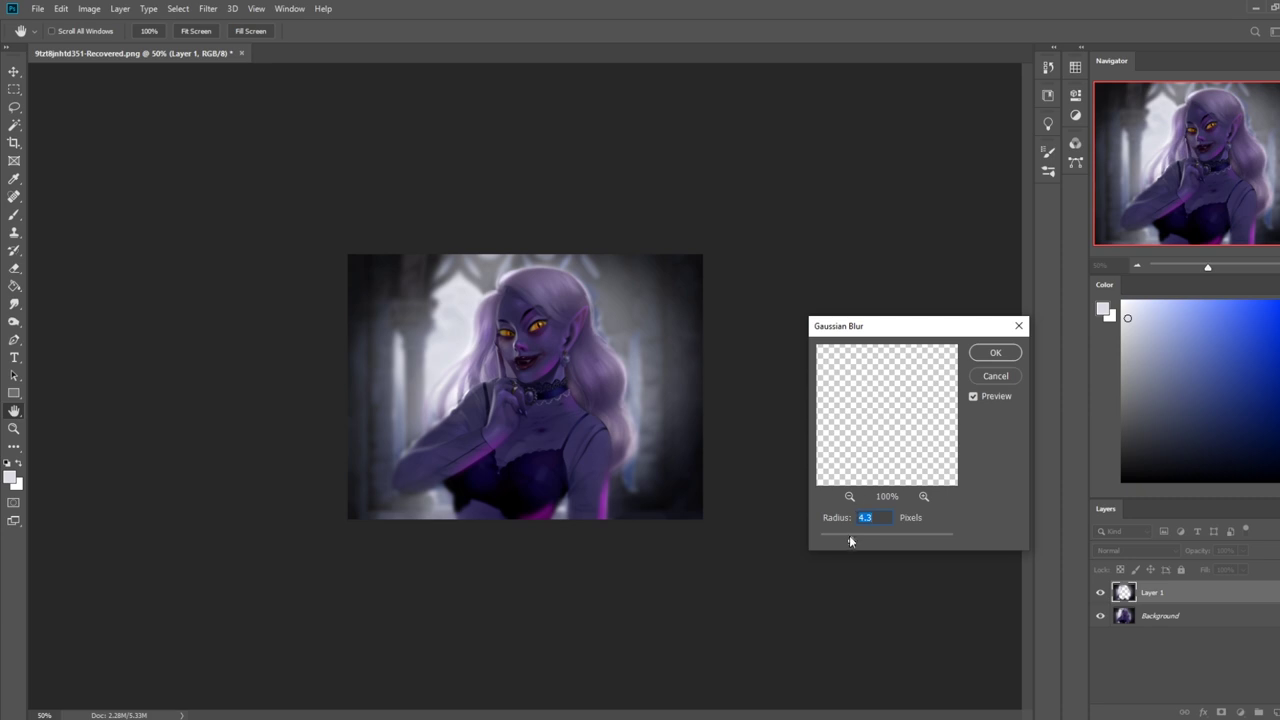
pyautogui.click(993, 353)
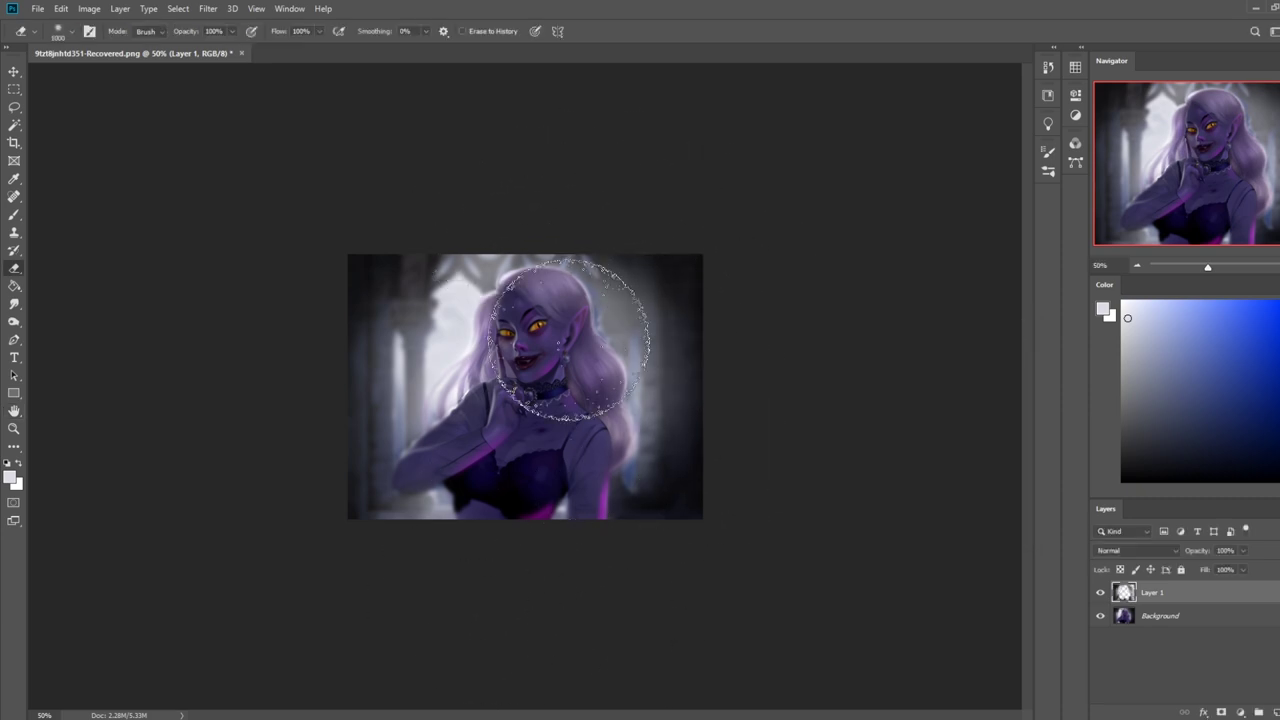
# - Reduce the eraser for thinning the blurred haze around the head and compare the image with Layer 1 hidden and shown
pyautogui.press('[')
pyautogui.press('[')
pyautogui.press('[')
pyautogui.press('[')
pyautogui.press('[')
pyautogui.press('[')
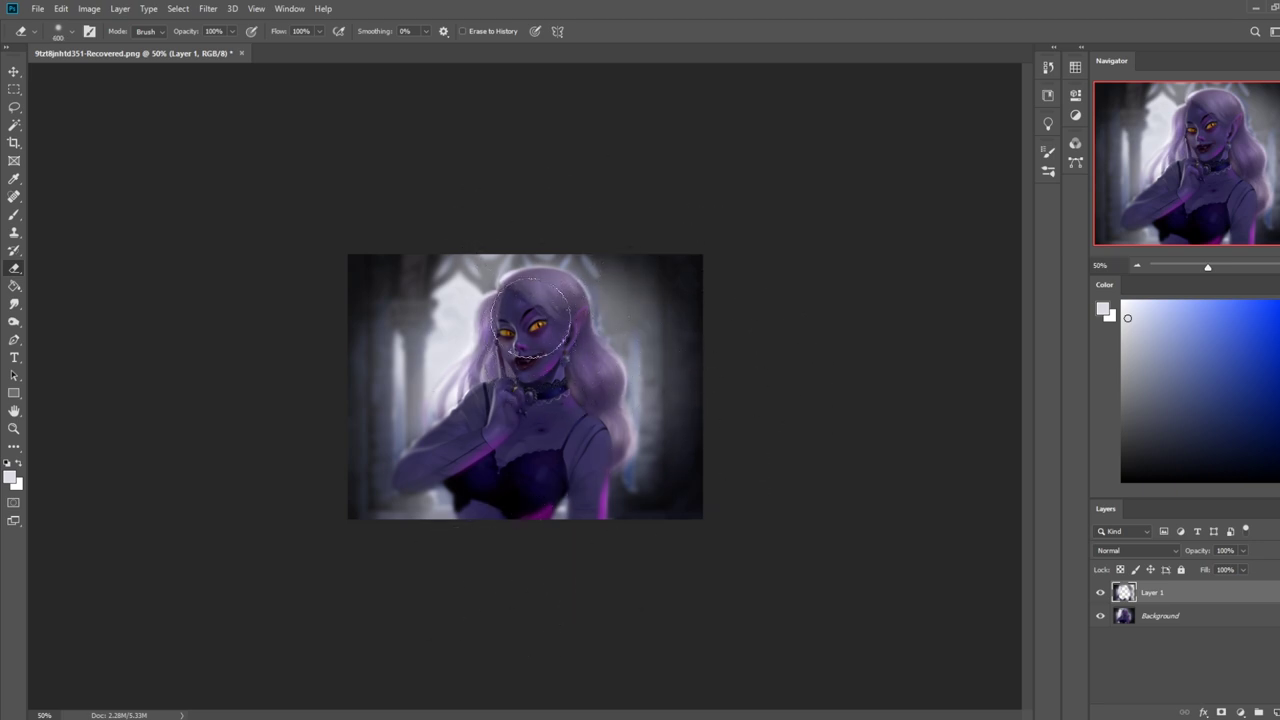
pyautogui.click(1101, 593)
pyautogui.click(1101, 593)
pyautogui.click(1101, 594)
pyautogui.click(1102, 594)
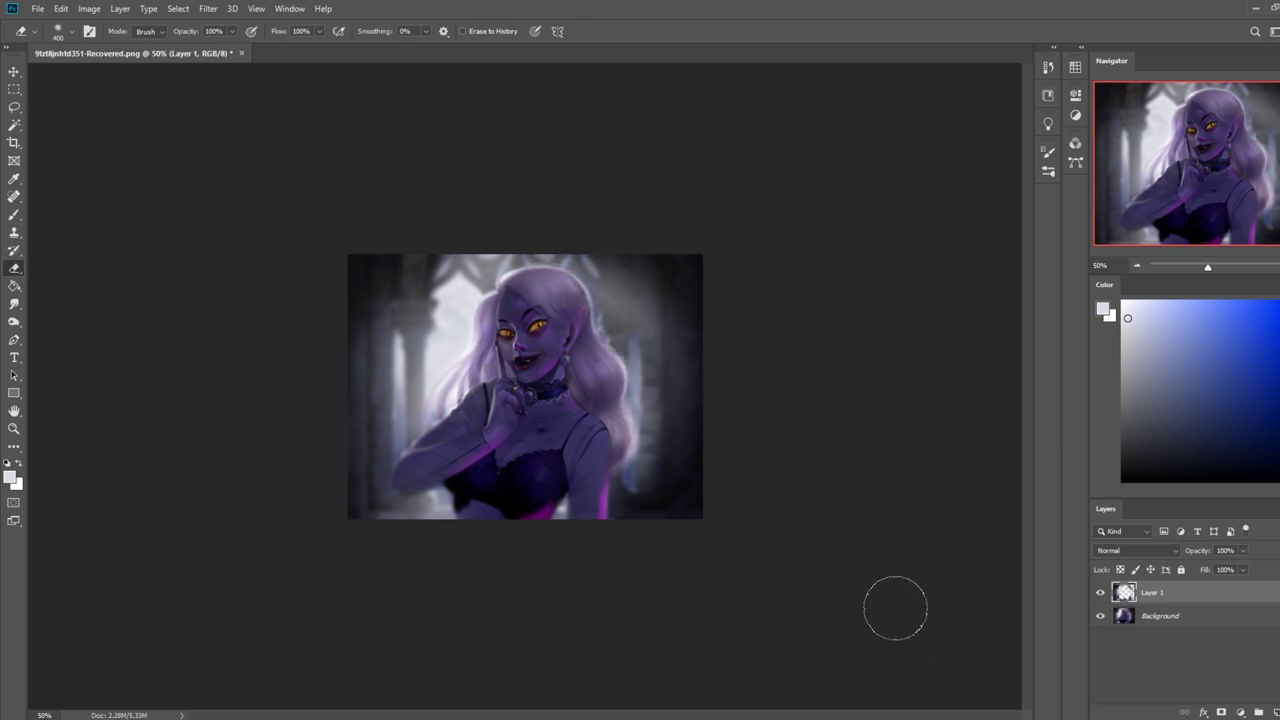
# - Undo the last erasure of the haze beside the hair after comparing it with the redone version
pyautogui.hotkey('ctrl', 'z')
pyautogui.hotkey('ctrl', 'shift', 'z')
pyautogui.hotkey('ctrl', 'z')
# - Try erasing the haze along the long hair's outer edge and down to the arm with a 125 px eraser
pyautogui.press('[')
pyautogui.press('[')
pyautogui.press('[')
pyautogui.press('[')
pyautogui.press('[')
pyautogui.press('[')
pyautogui.moveTo(606, 324)
pyautogui.mouseDown()
pyautogui.moveTo(645, 406)
pyautogui.moveTo(608, 331)
pyautogui.moveTo(605, 399)
pyautogui.mouseUp()
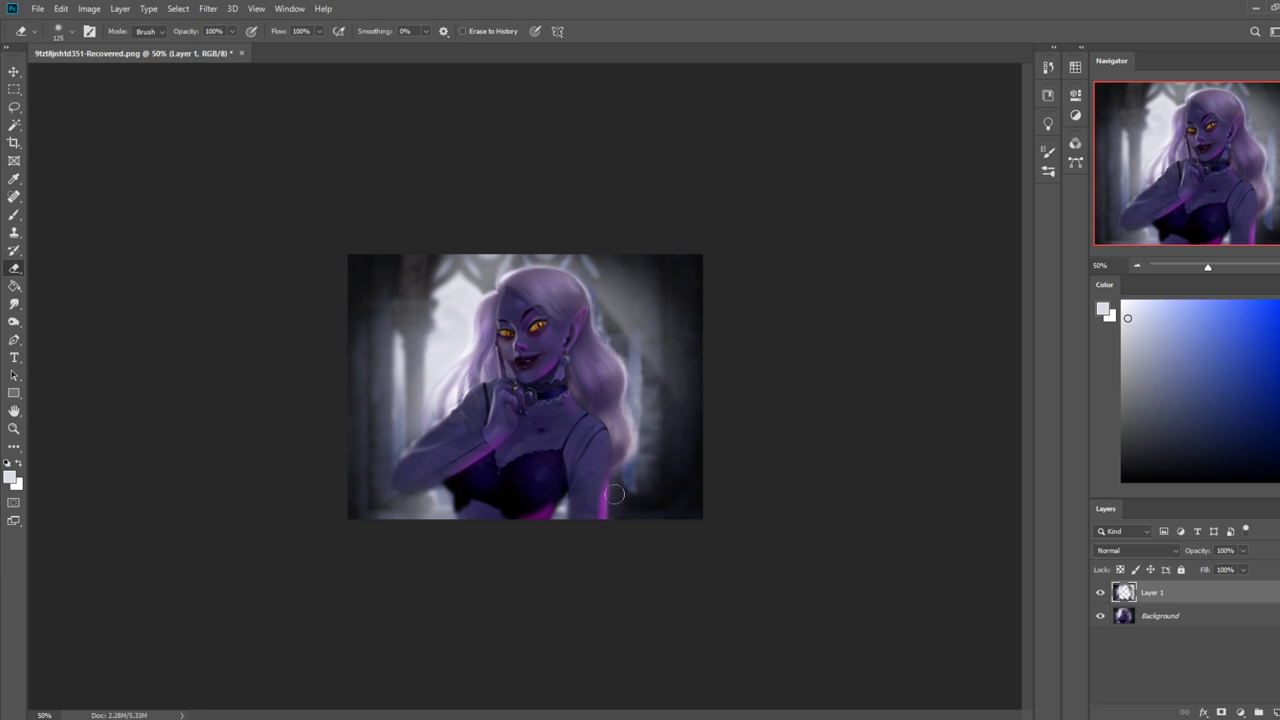
pyautogui.hotkey('ctrl', 'z')
# - Erase haze from the long hair's outer side and the wall beside it with a much larger eraser
pyautogui.press(']')
pyautogui.press(']')
pyautogui.press(']')
pyautogui.press(']')
pyautogui.press(']')
pyautogui.press(']')
pyautogui.press(']')
pyautogui.press(']')
pyautogui.press(']')
pyautogui.moveTo(618, 328); pyautogui.dragTo(652, 440)
# - Reduce the eraser to 100 px and hide Layer 1 to compare the portrait without the haze
pyautogui.press('[')
pyautogui.press('[')
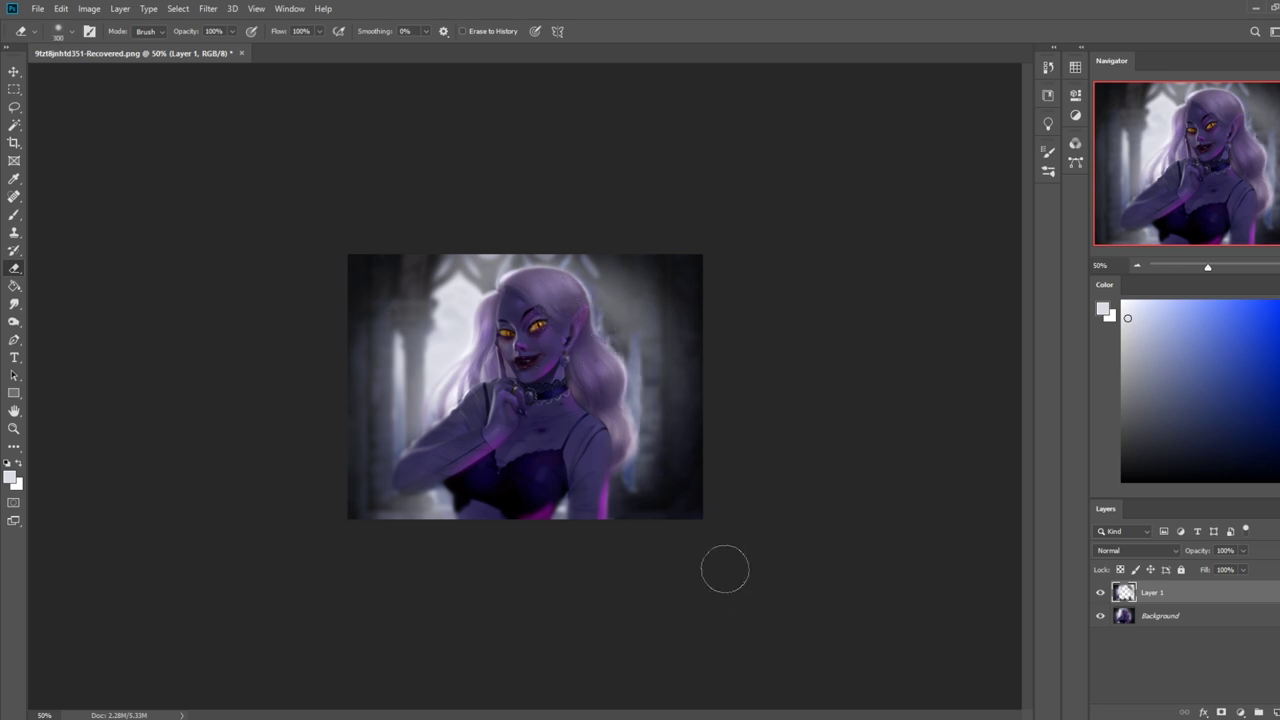
pyautogui.press('[')
pyautogui.press('[')
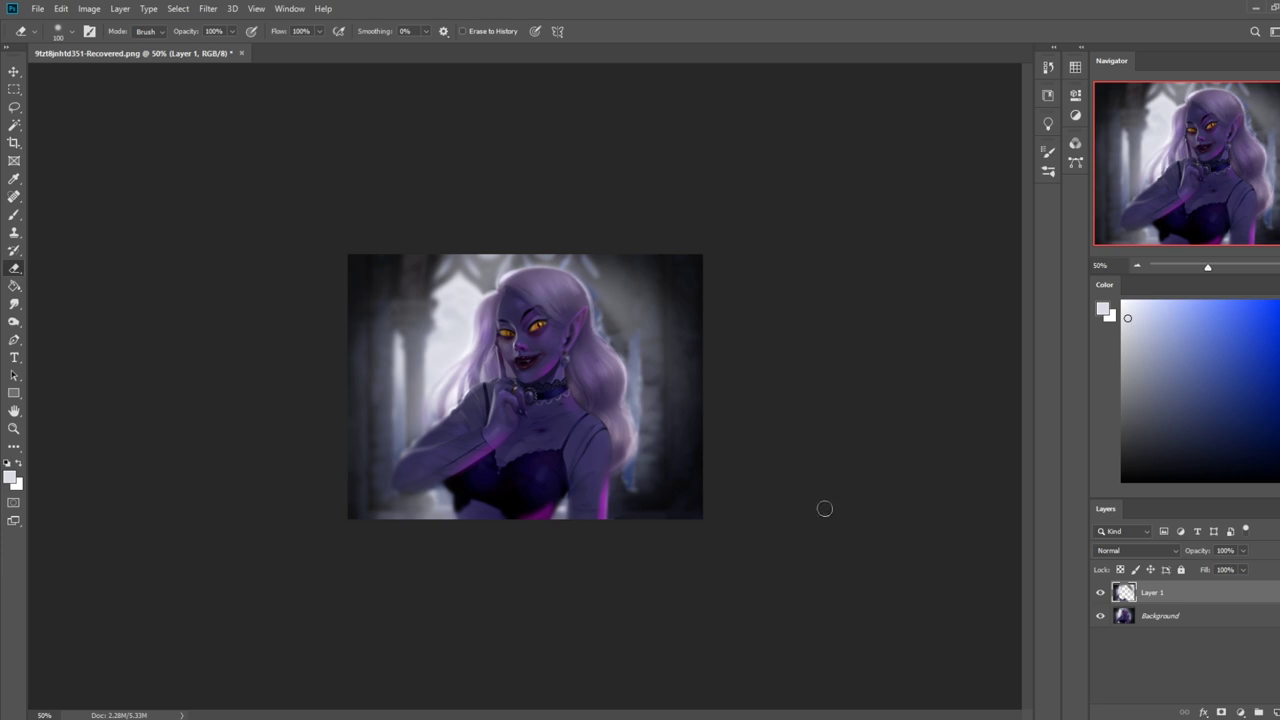
pyautogui.press('ctrl')
pyautogui.hotkey('ctrl', ',')
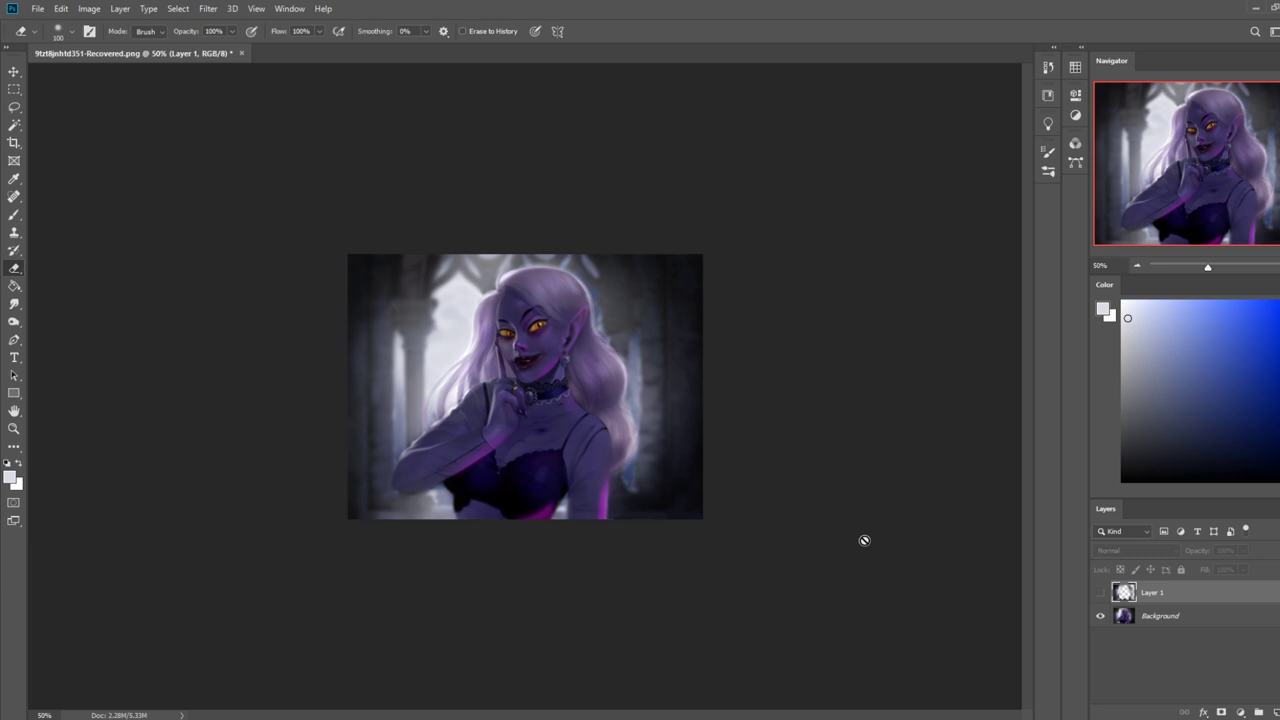
# - Compare the portrait with and without the haze on Layer 1 and leave the layer shown
pyautogui.click(1048, 67)
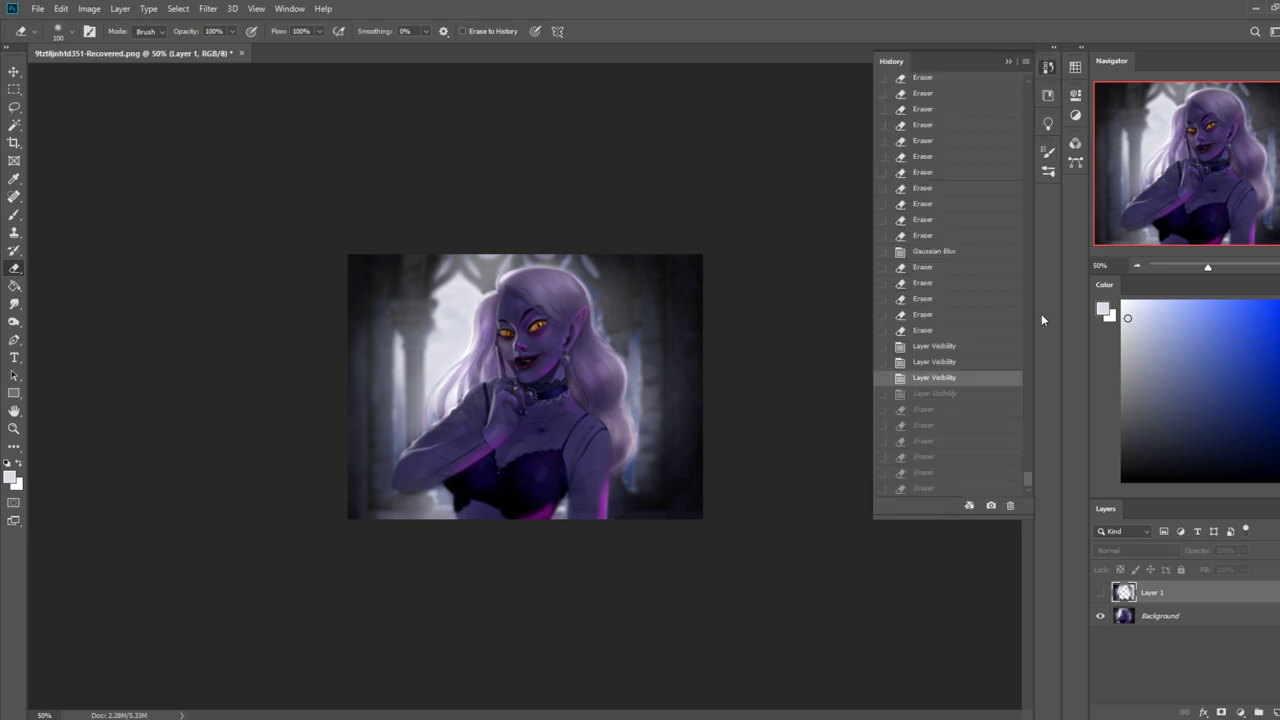
pyautogui.click(1101, 594)
pyautogui.click(1101, 594)
pyautogui.click(1101, 594)
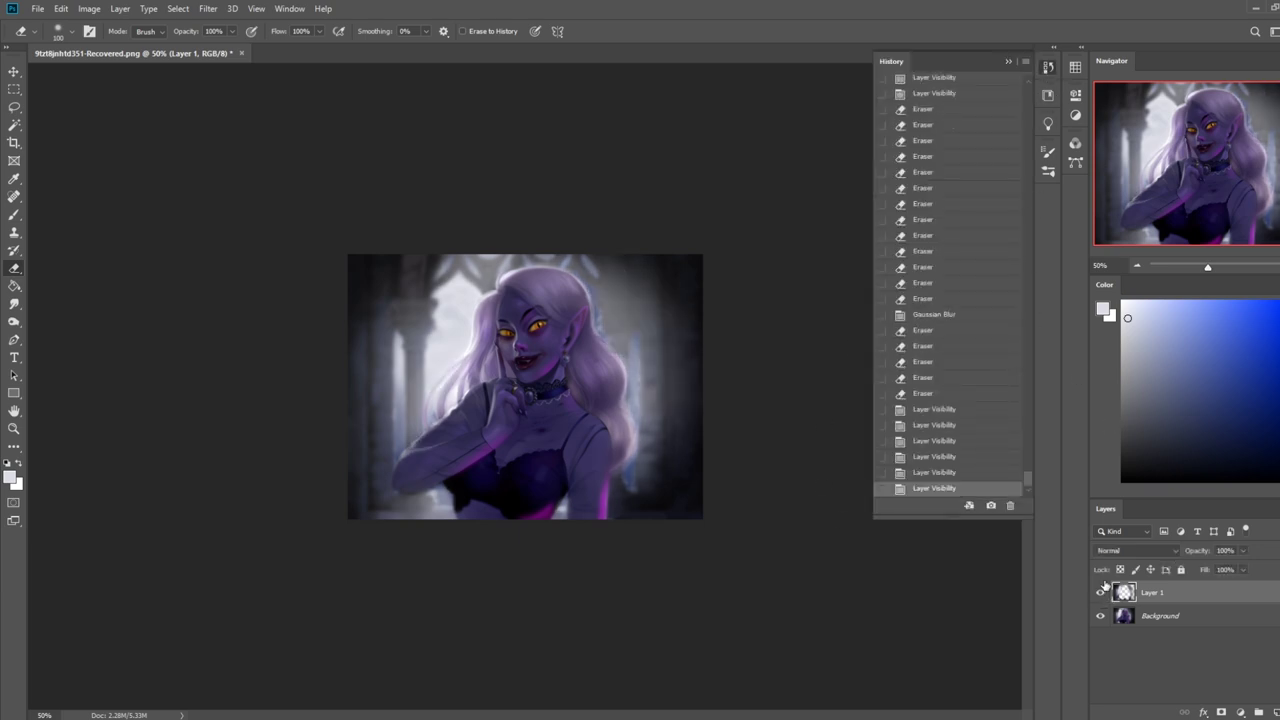
pyautogui.click(1005, 62)
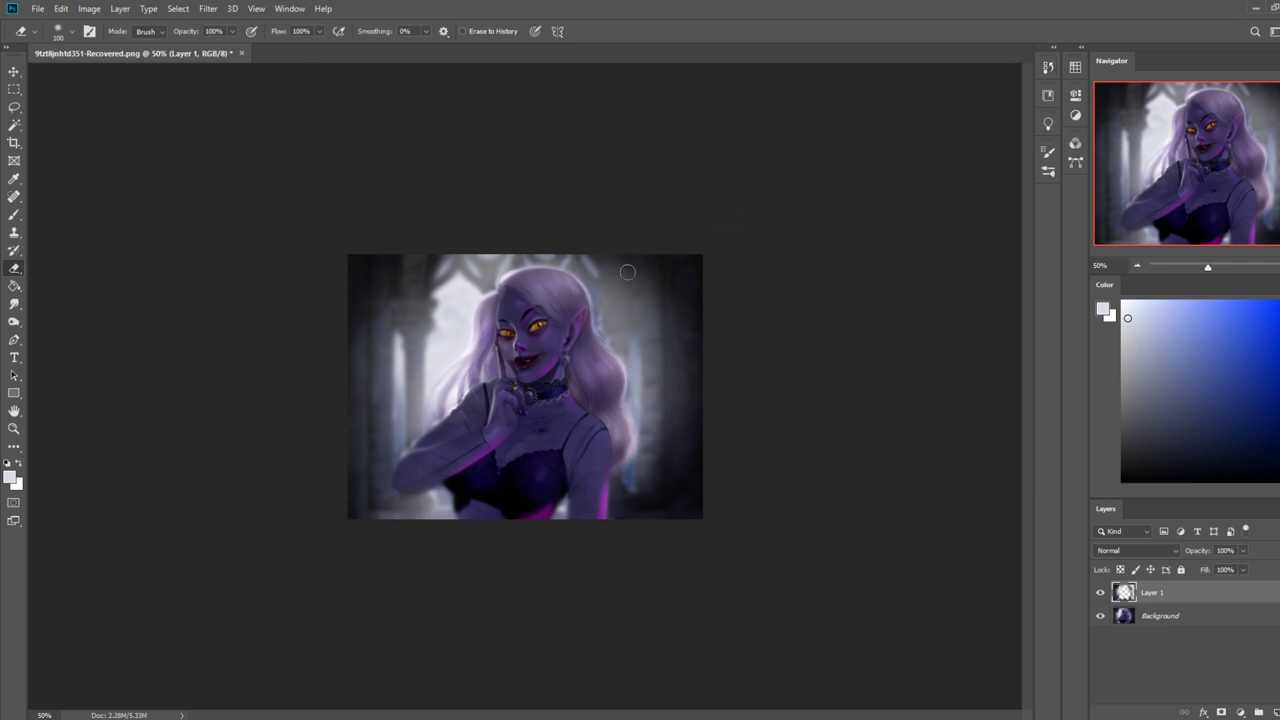
# - Erase haze from the wall behind the long hair out to the canvas edge with a 1300 px eraser
pyautogui.press(']')
pyautogui.press(']')
pyautogui.press(']')
pyautogui.press(']')
pyautogui.press(']')
pyautogui.press(']')
pyautogui.press(']')
pyautogui.press(']')
pyautogui.press(']')
pyautogui.press(']')
pyautogui.press(']')
pyautogui.press(']')
pyautogui.press(']')
pyautogui.press(']')
pyautogui.press(']')
pyautogui.press(']')
pyautogui.moveTo(556, 222)
pyautogui.mouseDown()
pyautogui.moveTo(746, 315)
pyautogui.moveTo(771, 340)
pyautogui.mouseUp()
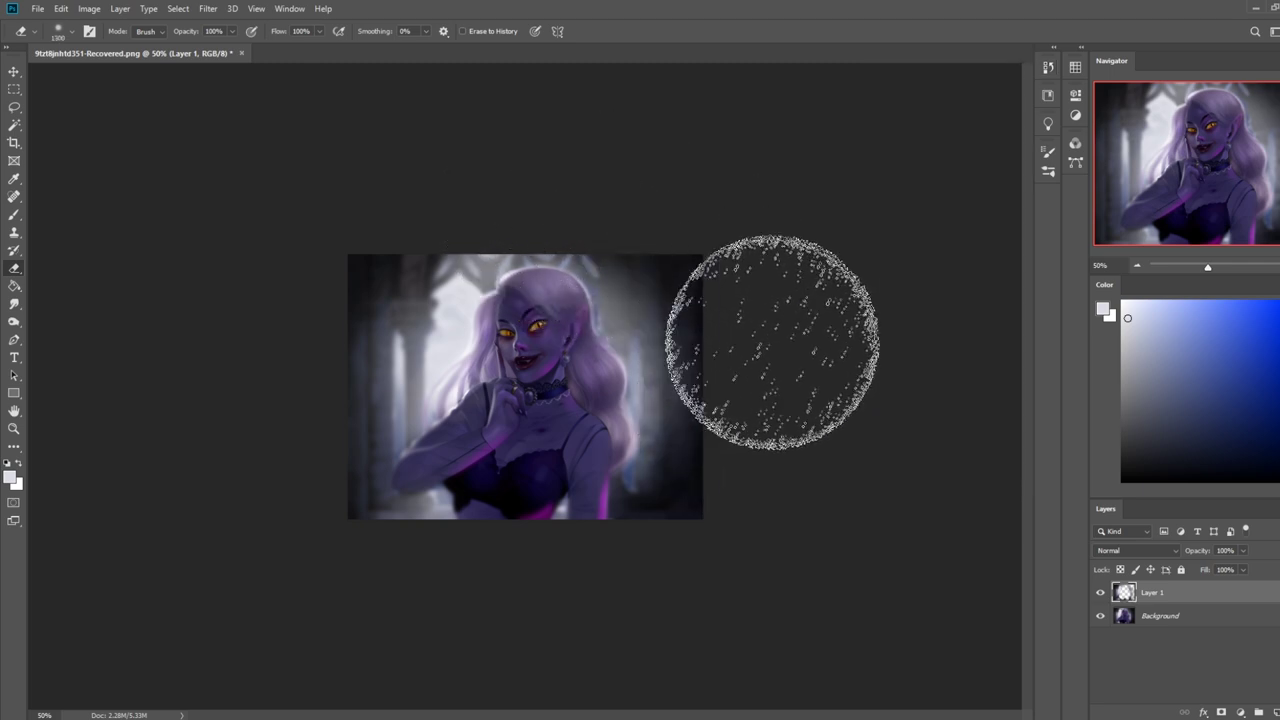
# - Toggle Layer 1 to examine how the thinned haze changes the background behind the vampire
pyautogui.click(1097, 593)
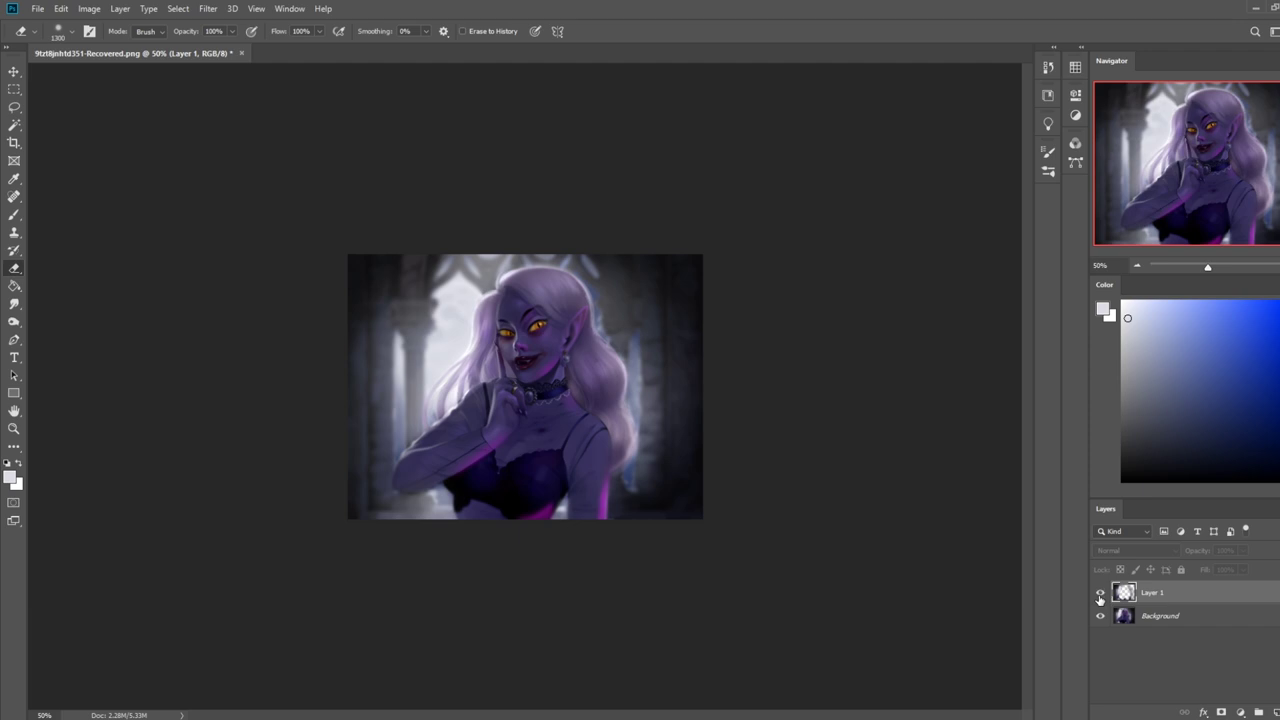
pyautogui.click(1098, 592)
pyautogui.click(1101, 594)
pyautogui.click(1101, 594)
pyautogui.click(1101, 594)
# - Reduce the eraser to 250 px and touch up the haze beside the long hair
pyautogui.press('[')
pyautogui.press('[')
pyautogui.press('[')
pyautogui.press('[')
pyautogui.press('[')
pyautogui.press('[')
pyautogui.press('[')
pyautogui.press('[')
pyautogui.press('[')
pyautogui.press('[')
pyautogui.press('[')
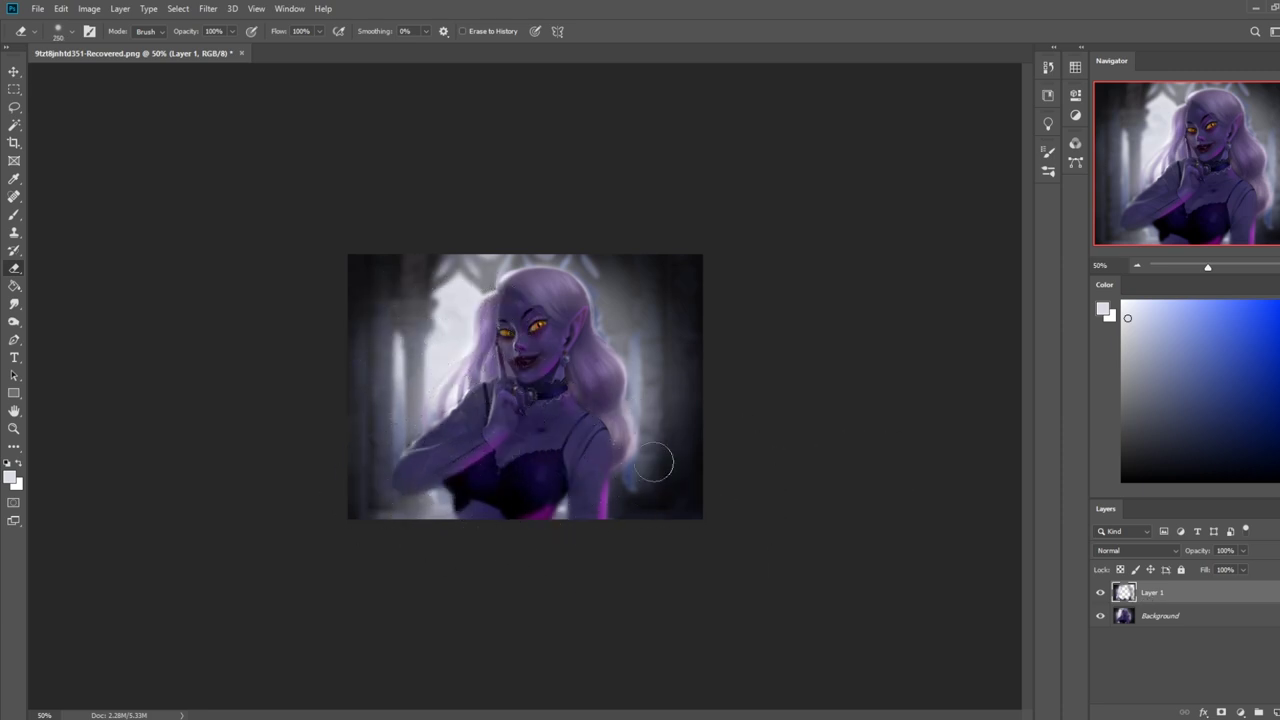
# - Check the haze against the bare portrait and merge Layer 1 down into the background
pyautogui.click(1101, 594)
pyautogui.click(1101, 594)
pyautogui.click(1101, 594)
pyautogui.click(1101, 594)
pyautogui.click(1101, 594)
pyautogui.click(1101, 594)
pyautogui.click(1101, 594)
pyautogui.click(1101, 594)
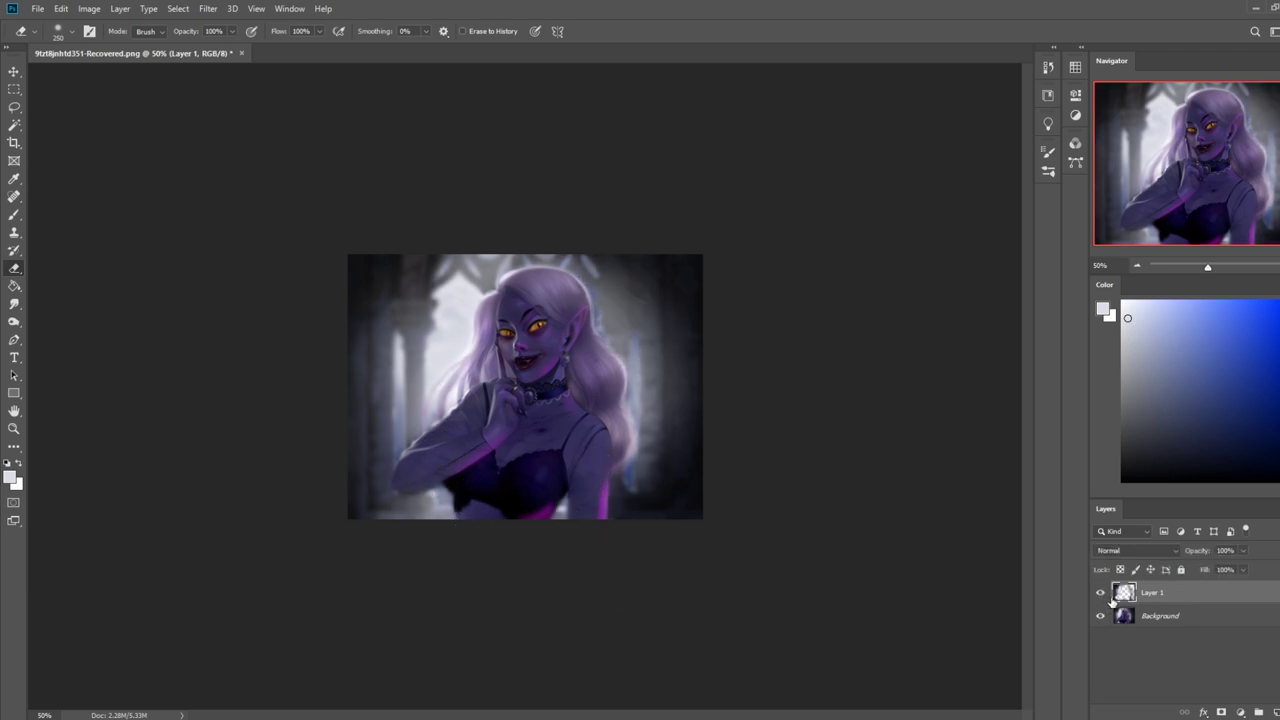
pyautogui.rightClick(1180, 595)
pyautogui.click(1187, 418)
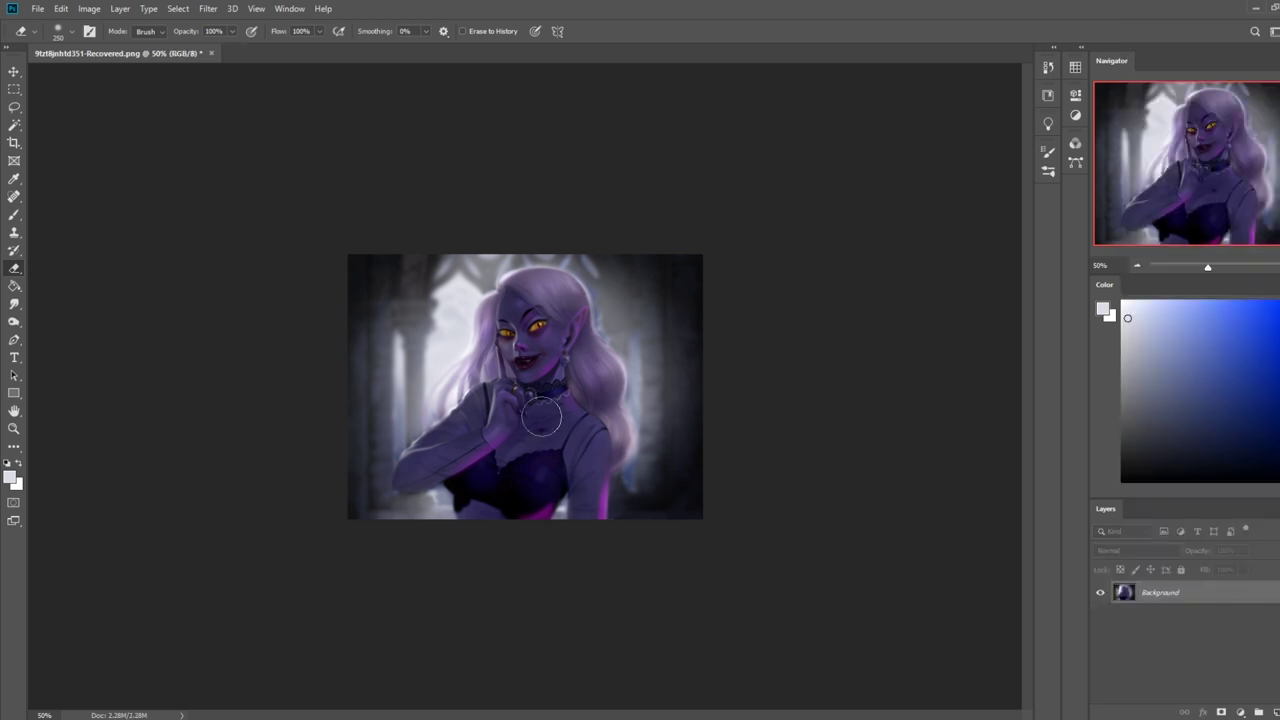
# - Touch up the loose hair strands against the bright window with a 30 px sketching brush at 100% opacity in sampled colours
pyautogui.press('b')
pyautogui.rightClick(476, 362)
pyautogui.click(578, 531)
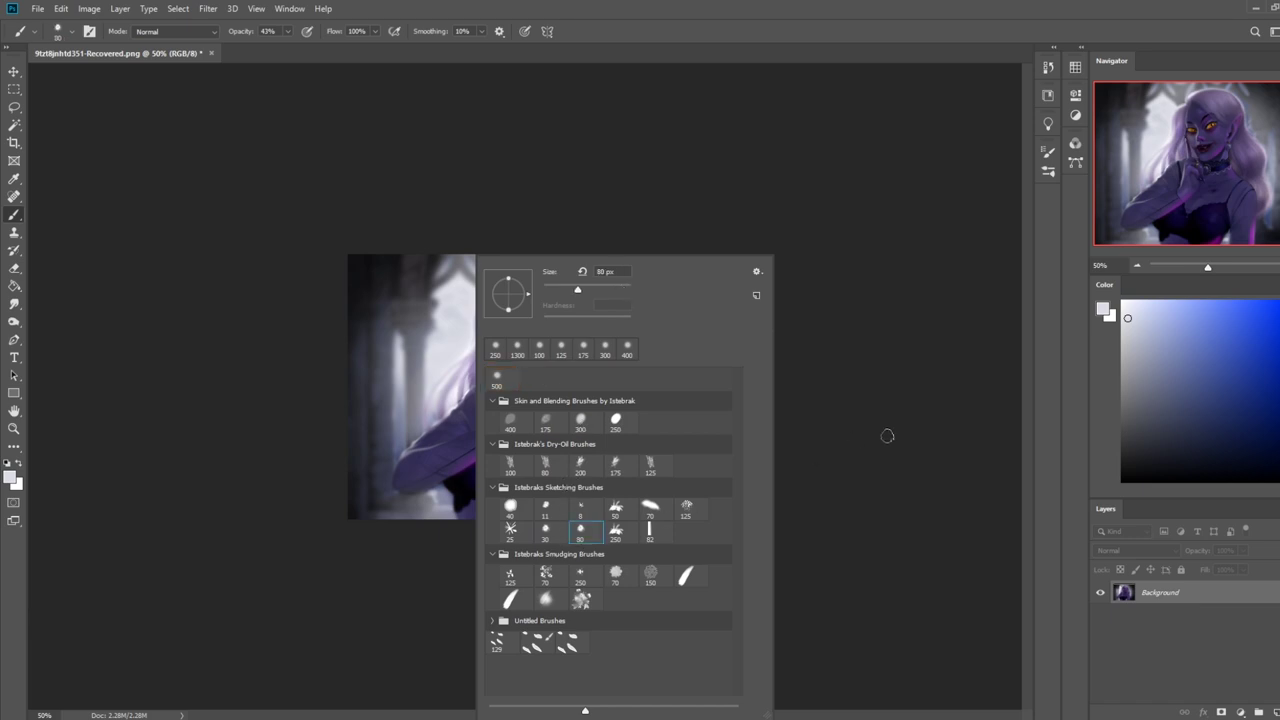
pyautogui.click(850, 426)
pyautogui.keyDown('alt'); pyautogui.click(461, 393); pyautogui.keyUp('alt')
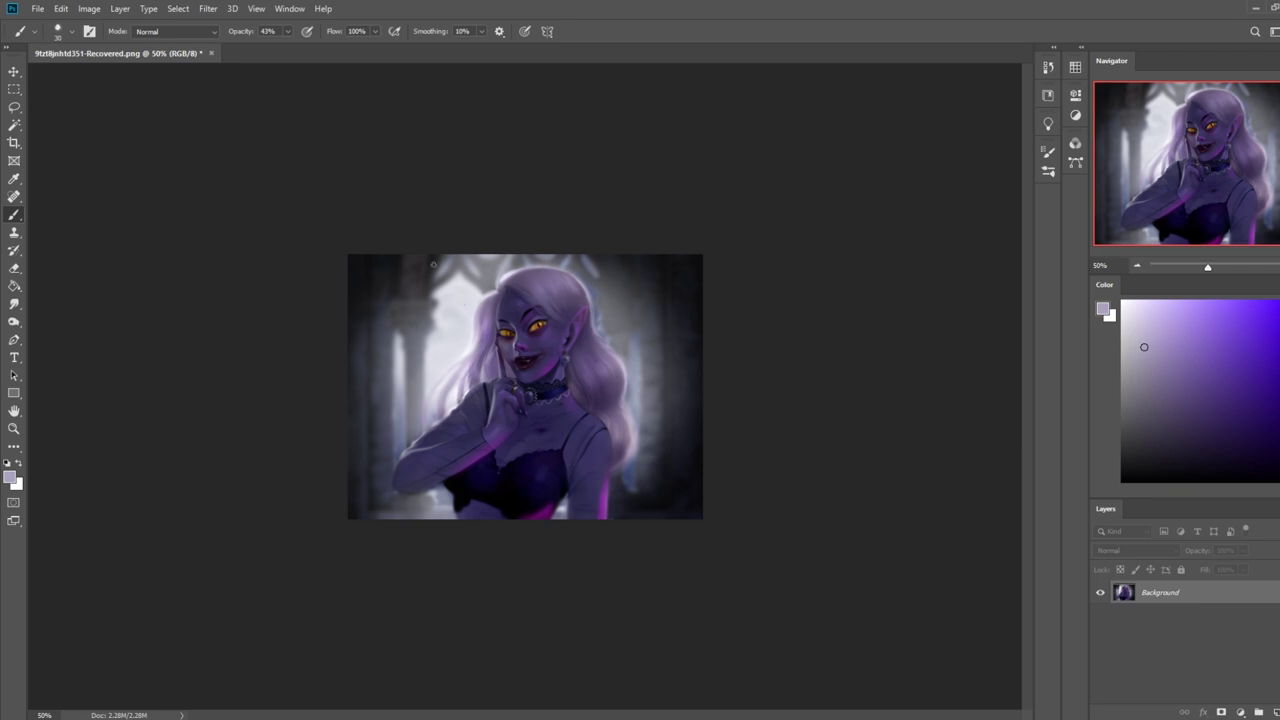
pyautogui.moveTo(288, 31); pyautogui.dragTo(336, 55)
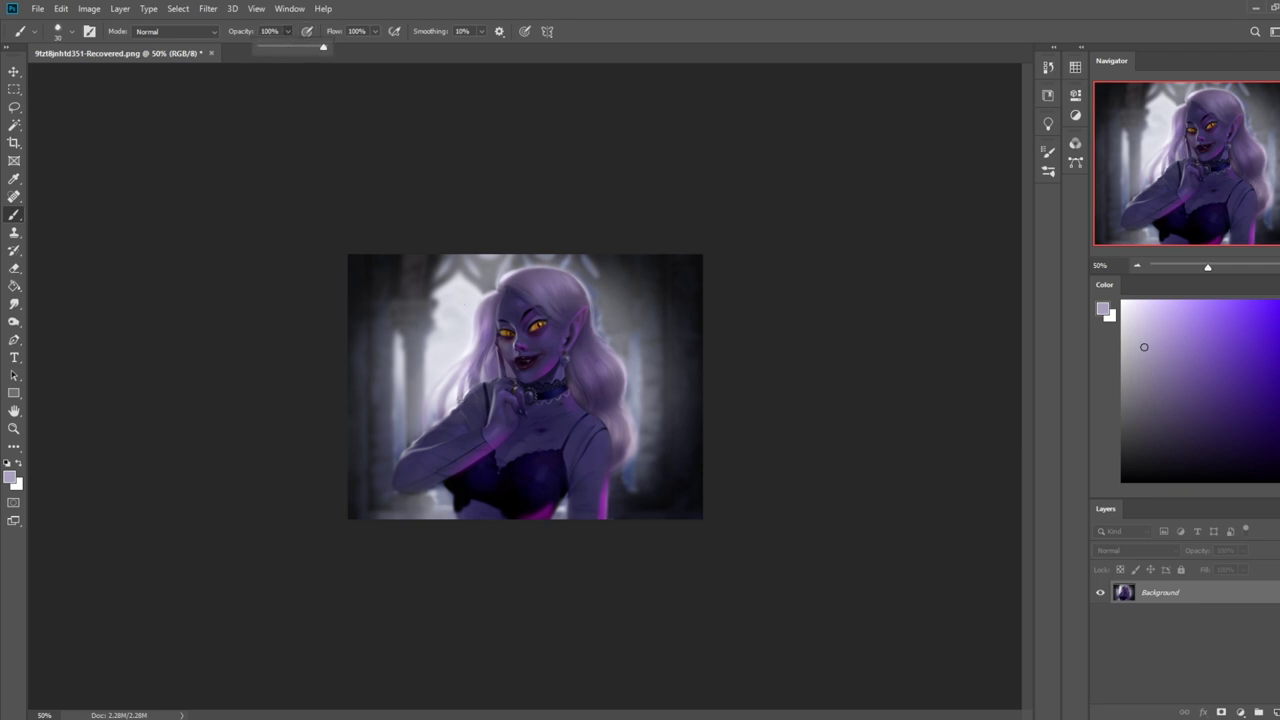
pyautogui.keyDown('alt'); pyautogui.click(438, 445); pyautogui.keyUp('alt')
pyautogui.keyDown('alt'); pyautogui.click(458, 376); pyautogui.keyUp('alt')
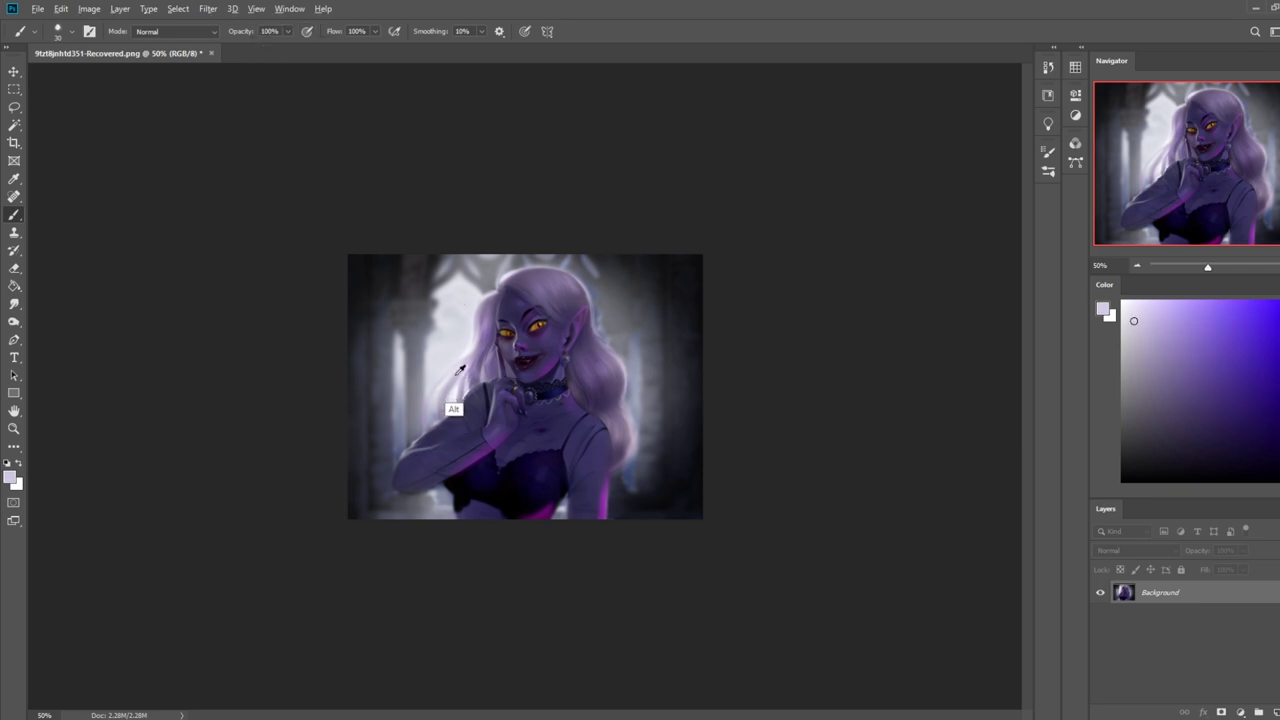
pyautogui.keyDown('alt'); pyautogui.click(446, 399); pyautogui.keyUp('alt')
pyautogui.keyDown('alt'); pyautogui.click(469, 424); pyautogui.keyUp('alt')
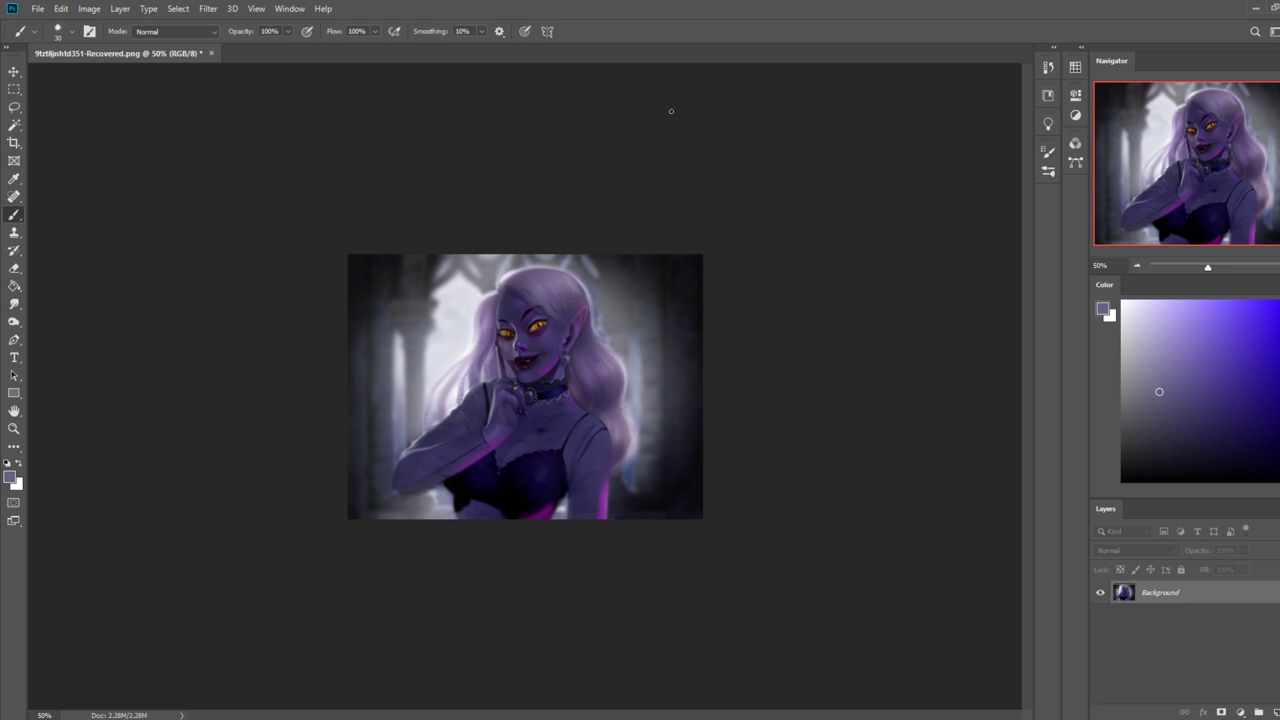
# - Select the whole canvas and compare the painting with its opening history state before returning to the latest state
pyautogui.hotkey('ctrl', 'a')
pyautogui.click(1048, 68)
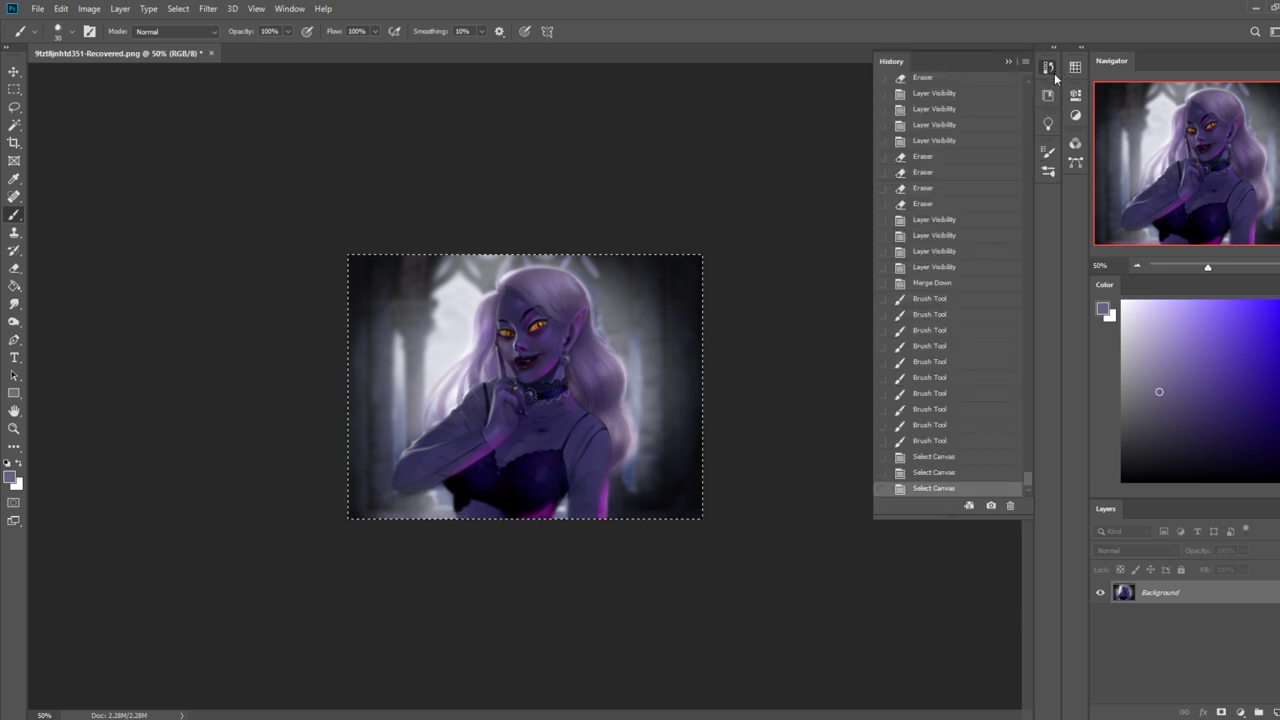
pyautogui.moveTo(1026, 474); pyautogui.dragTo(1027, 85)
pyautogui.click(978, 88)
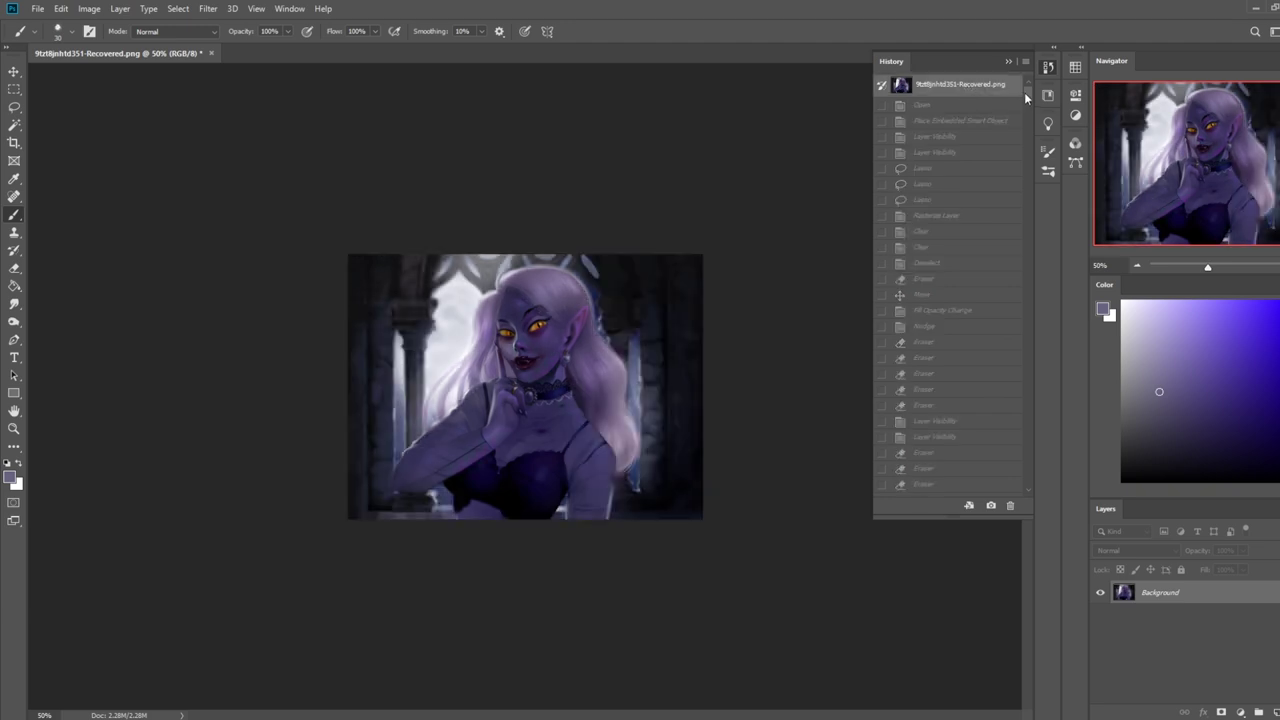
pyautogui.moveTo(1024, 94); pyautogui.dragTo(1060, 414)
pyautogui.scroll(-2, 950, 450)
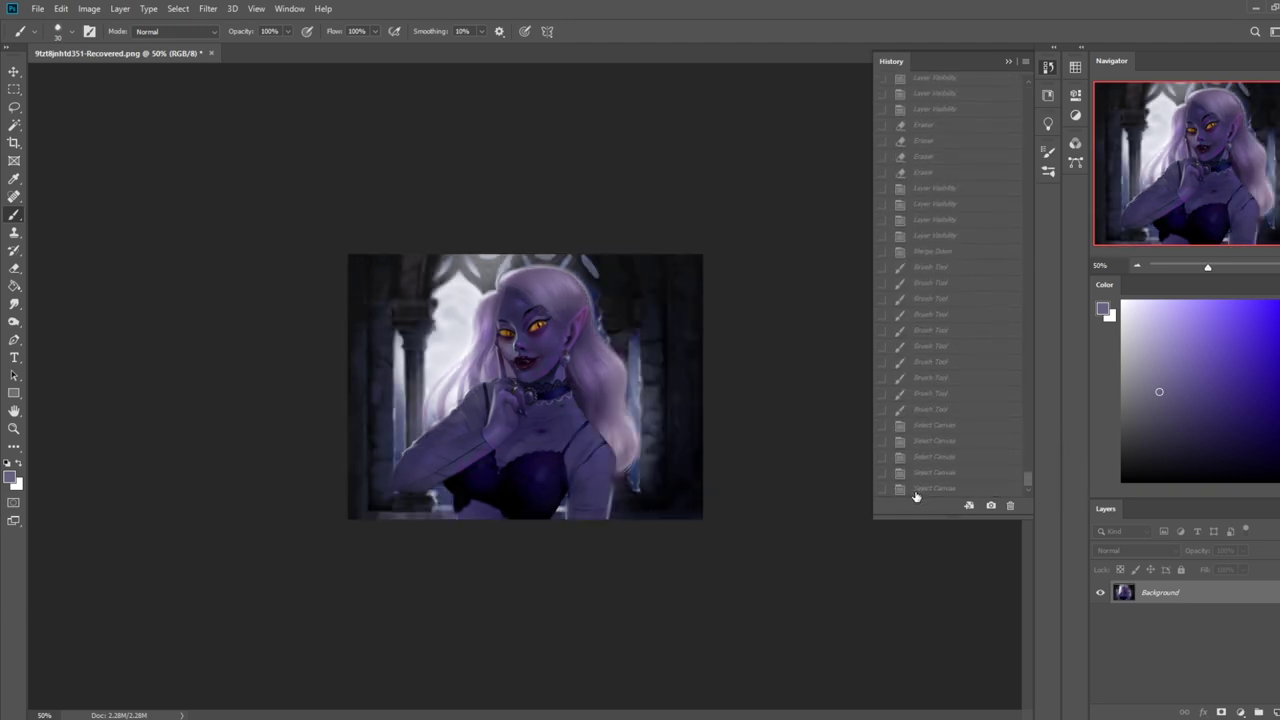
pyautogui.click(912, 488)
pyautogui.press('m')
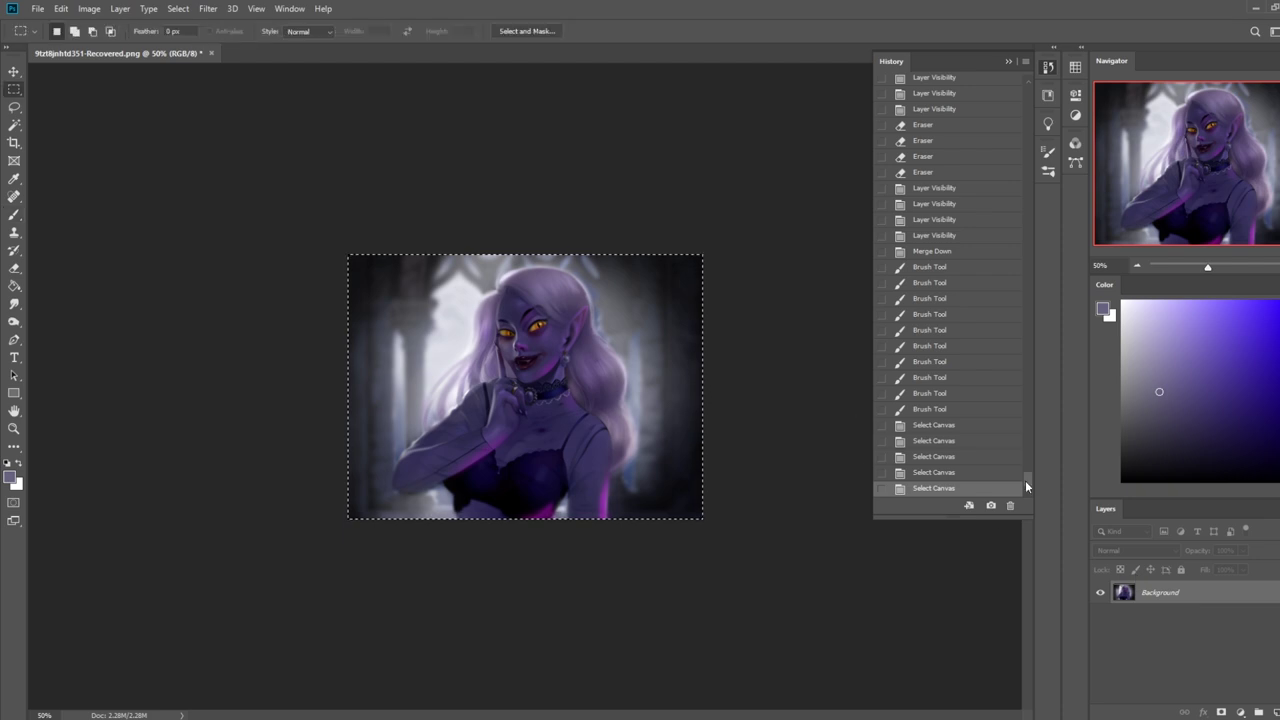
pyautogui.rightClick(1195, 598)
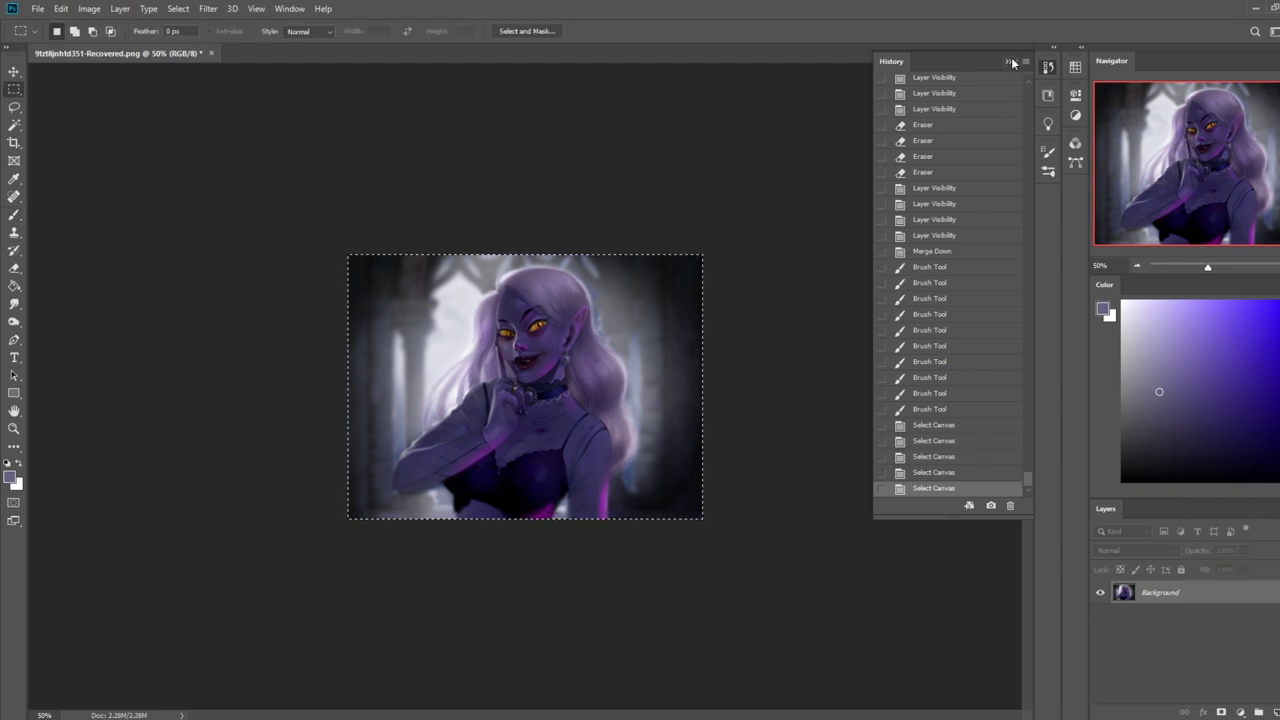
pyautogui.click(1011, 60)
pyautogui.click(1008, 61)
pyautogui.rightClick(1172, 594)
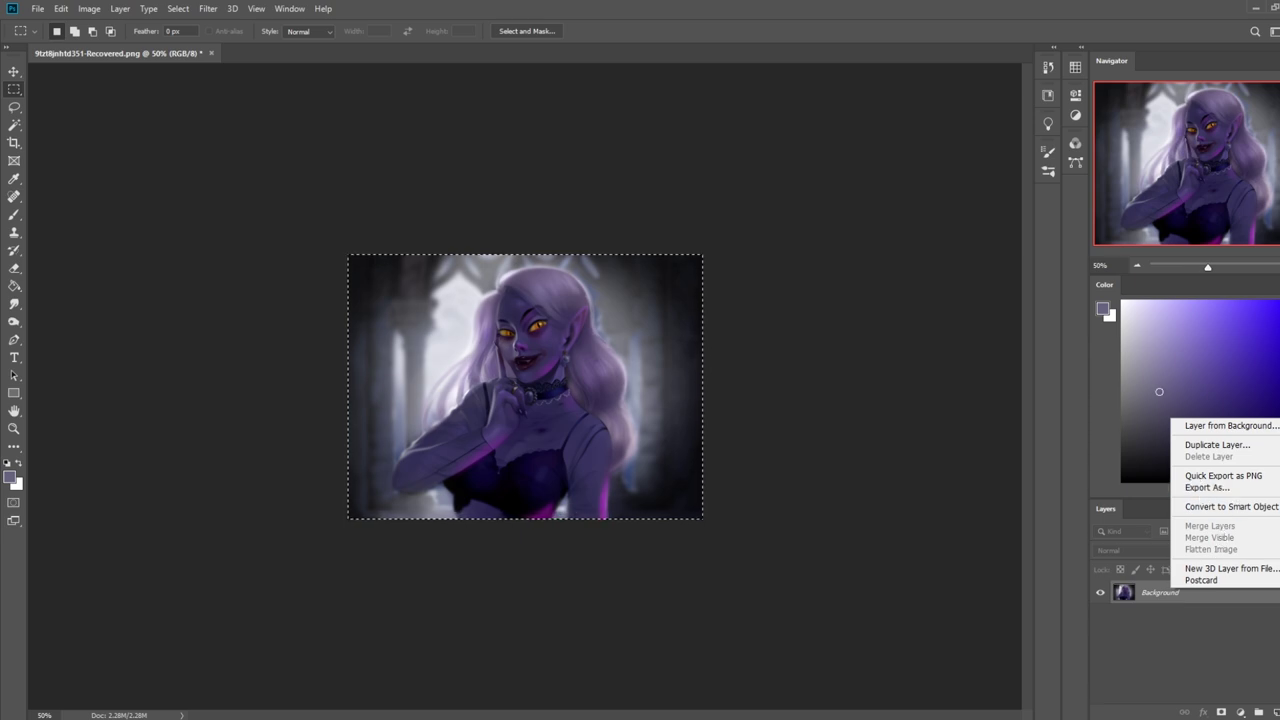
pyautogui.rightClick(86, 718)
pyautogui.click(86, 663)
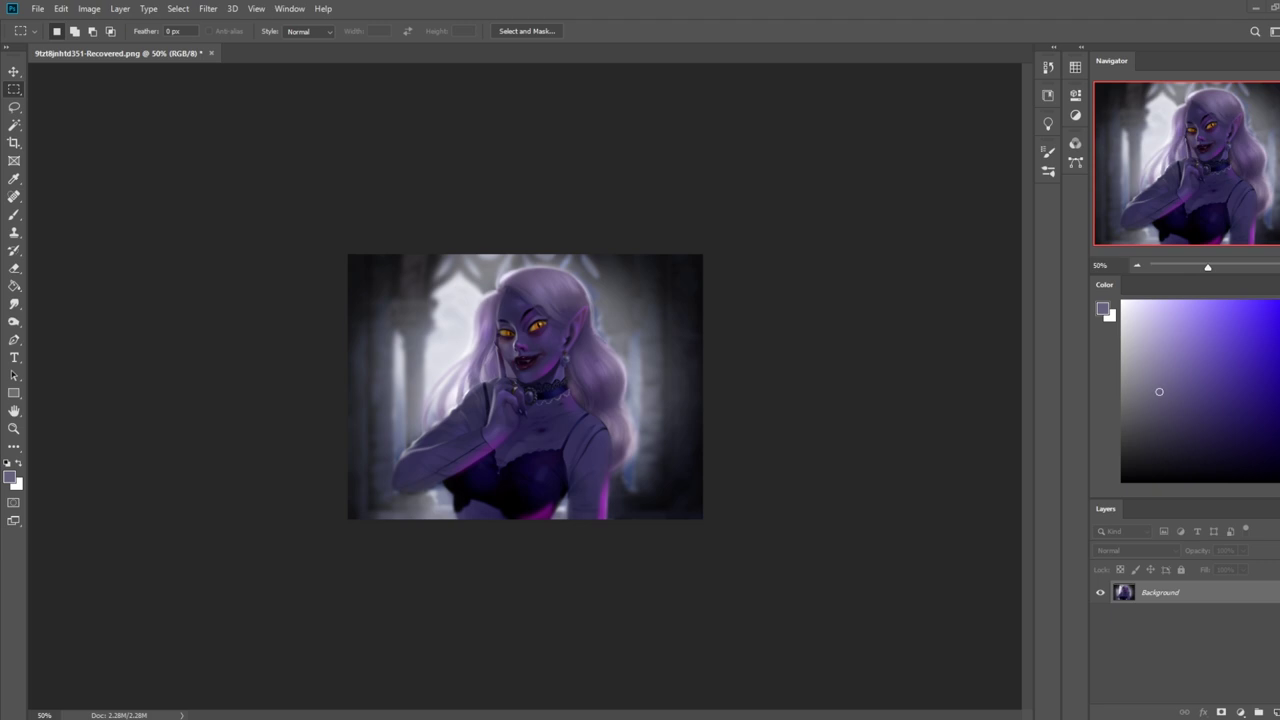
# - Open the original 9tzt8jnhtd351 image from the desktop as its own document and place the repainted portrait above it as a layer
pyautogui.click(1273, 8)
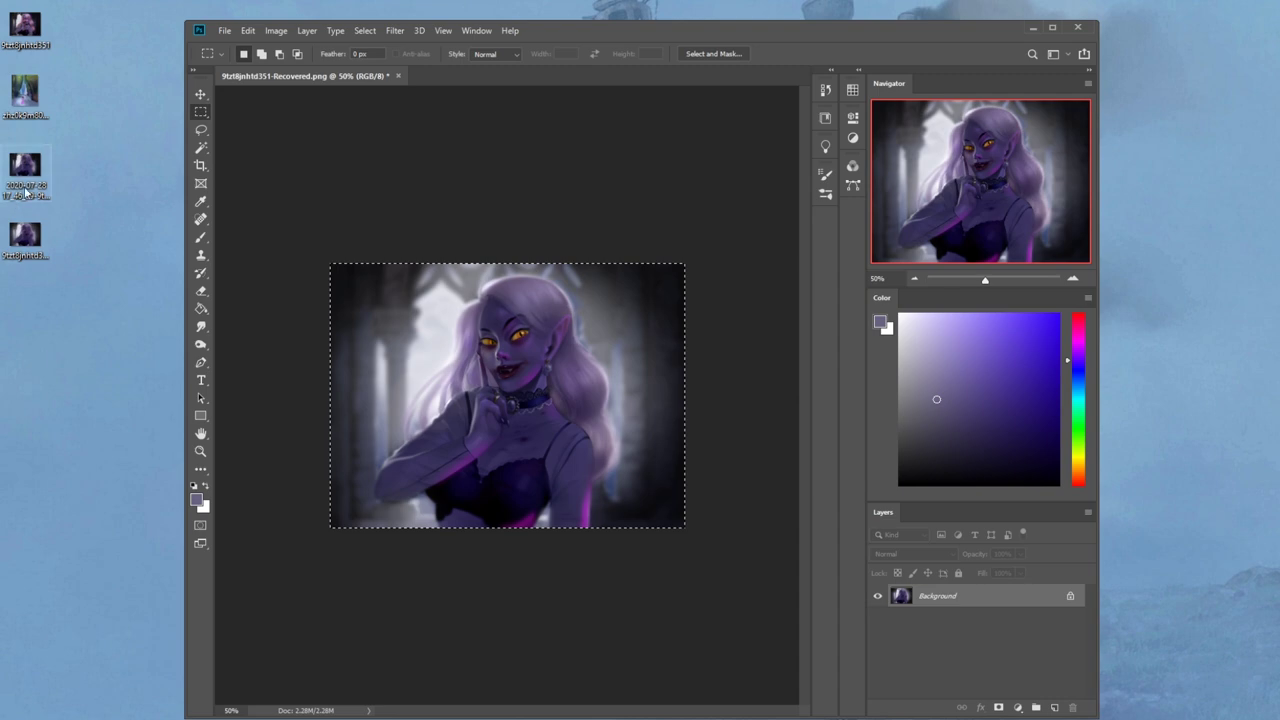
pyautogui.moveTo(30, 22); pyautogui.dragTo(506, 78)
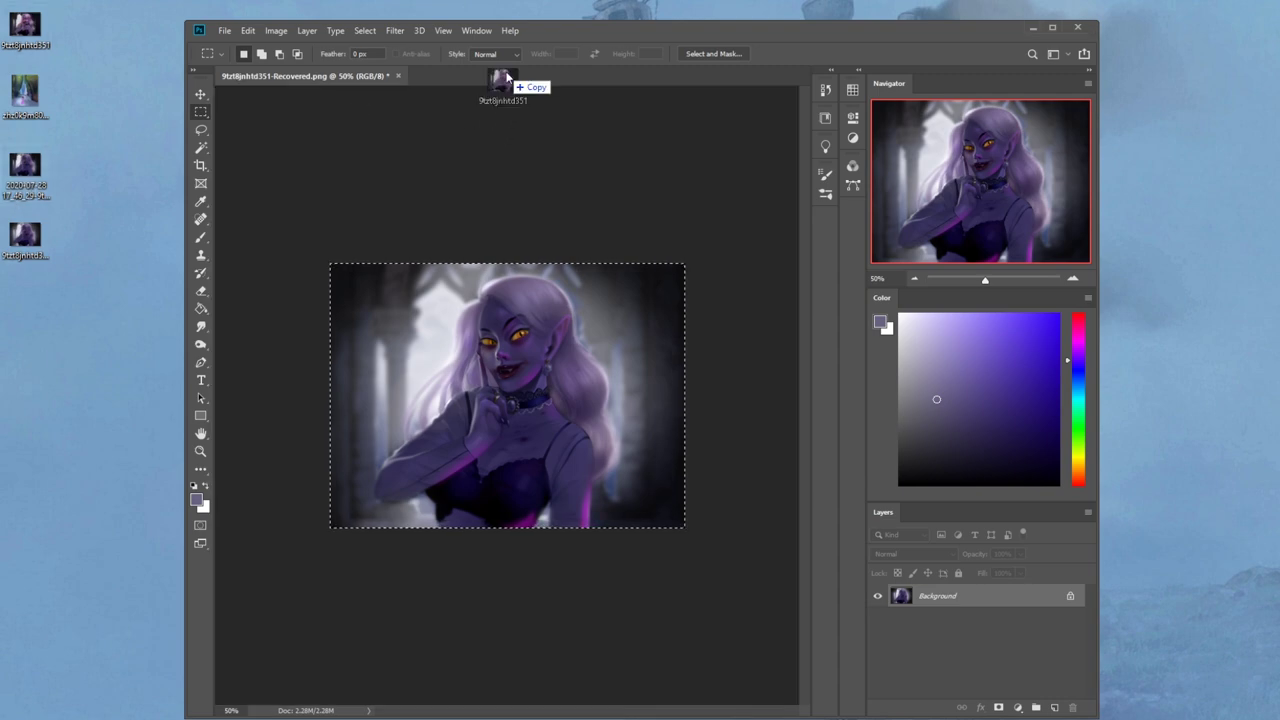
pyautogui.moveTo(506, 78); pyautogui.dragTo(506, 80)
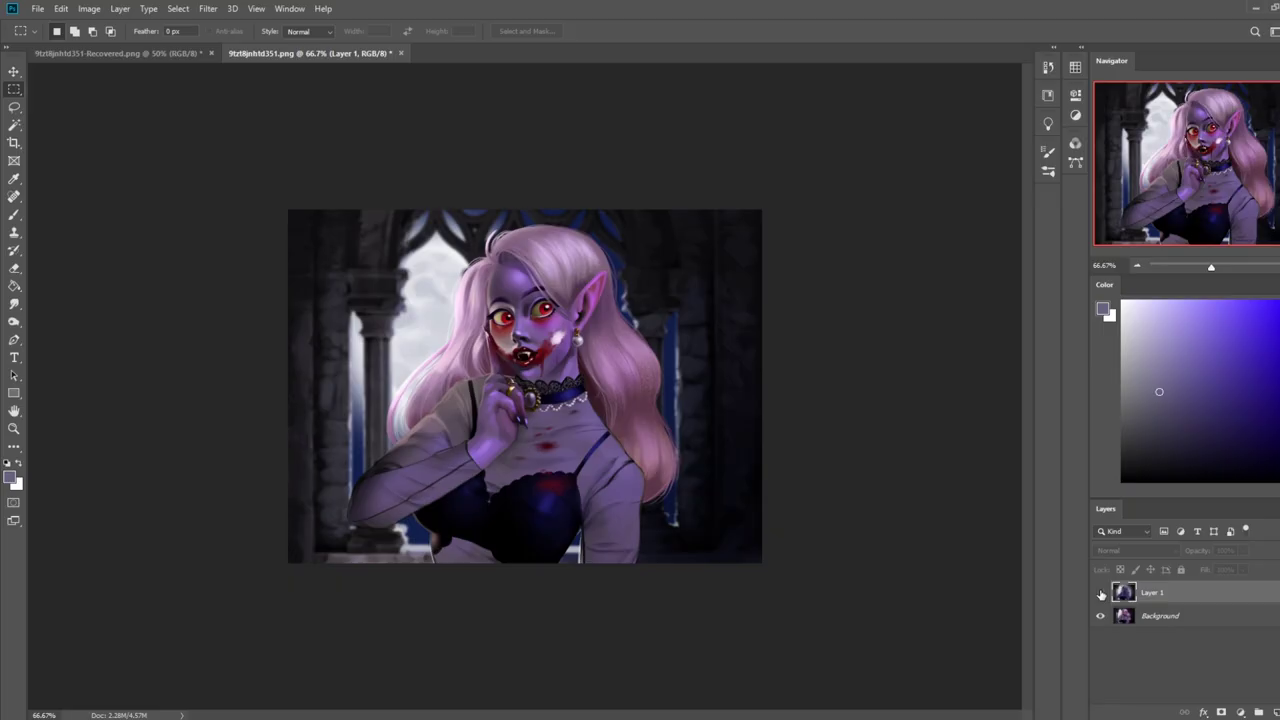
pyautogui.click(1101, 593)
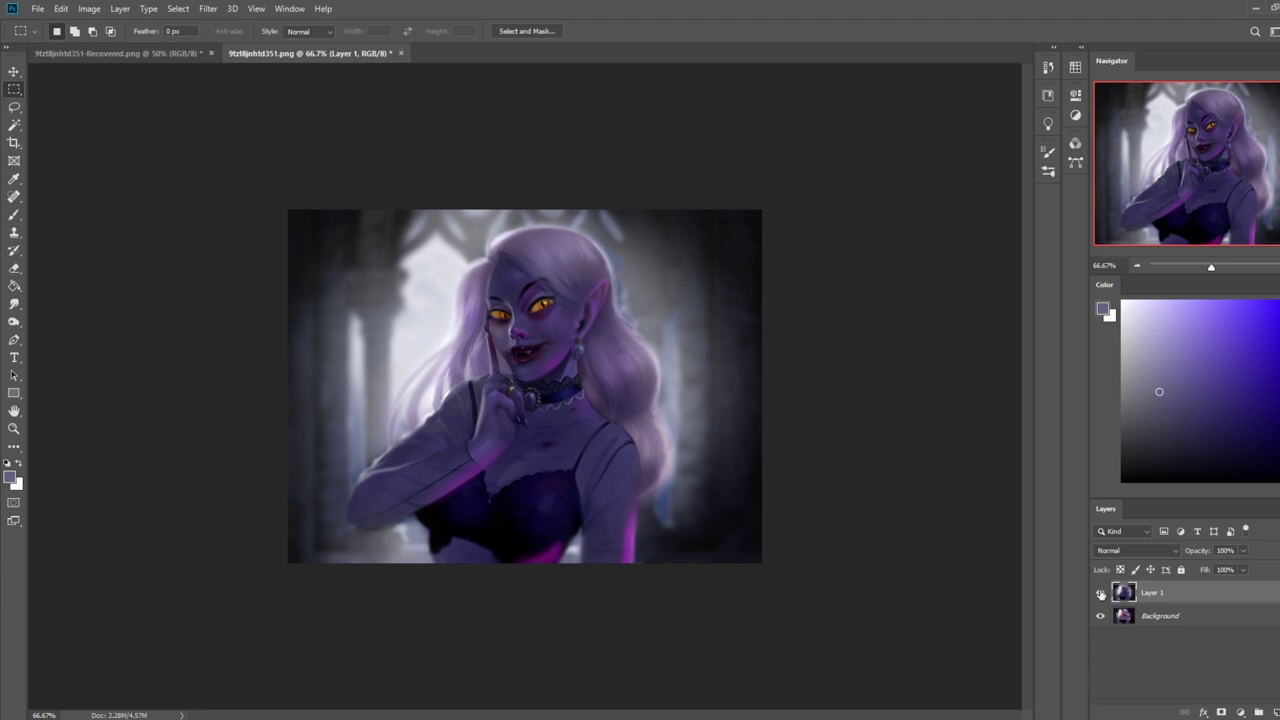
# - Sample the bodice's dark blue for the brush and check the area against the original artwork underneath
pyautogui.press('b')
pyautogui.keyDown('alt'); pyautogui.click(567, 530); pyautogui.keyUp('alt')
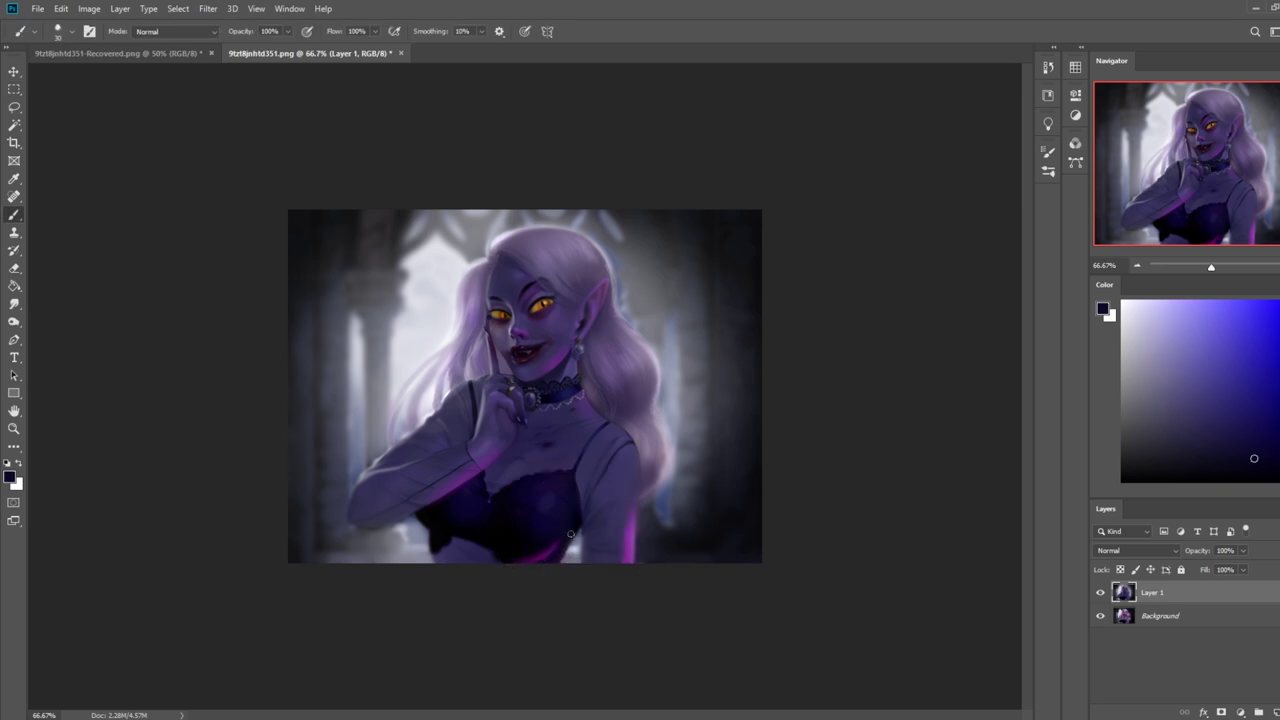
pyautogui.hotkey('ctrl', ',')
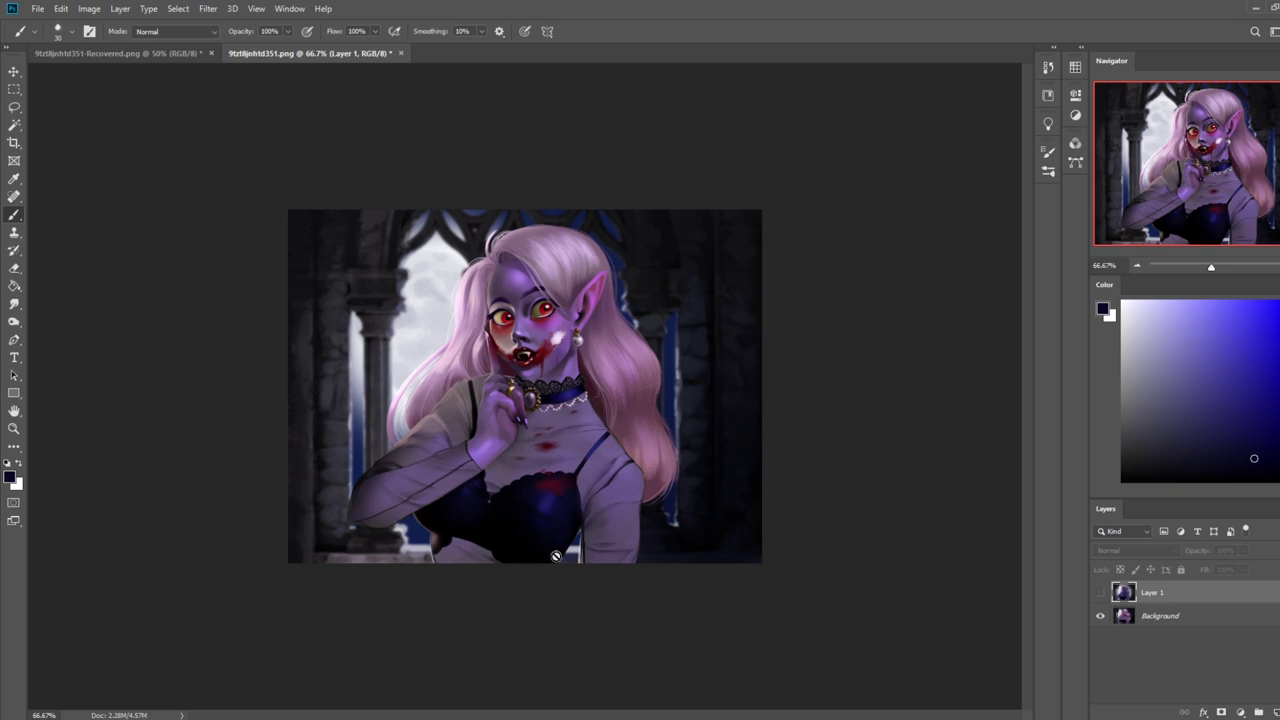
pyautogui.click(1100, 592)
# - Retouch the bodice's lower edge with a 40 px brush in sampled dark purple
pyautogui.press(']')
pyautogui.press(']')
pyautogui.press(']')
pyautogui.press(']')
pyautogui.press(']')
pyautogui.press(']')
pyautogui.press(']')
pyautogui.press(']')
pyautogui.press(']')
pyautogui.press(']')
pyautogui.press(']')
pyautogui.press(']')
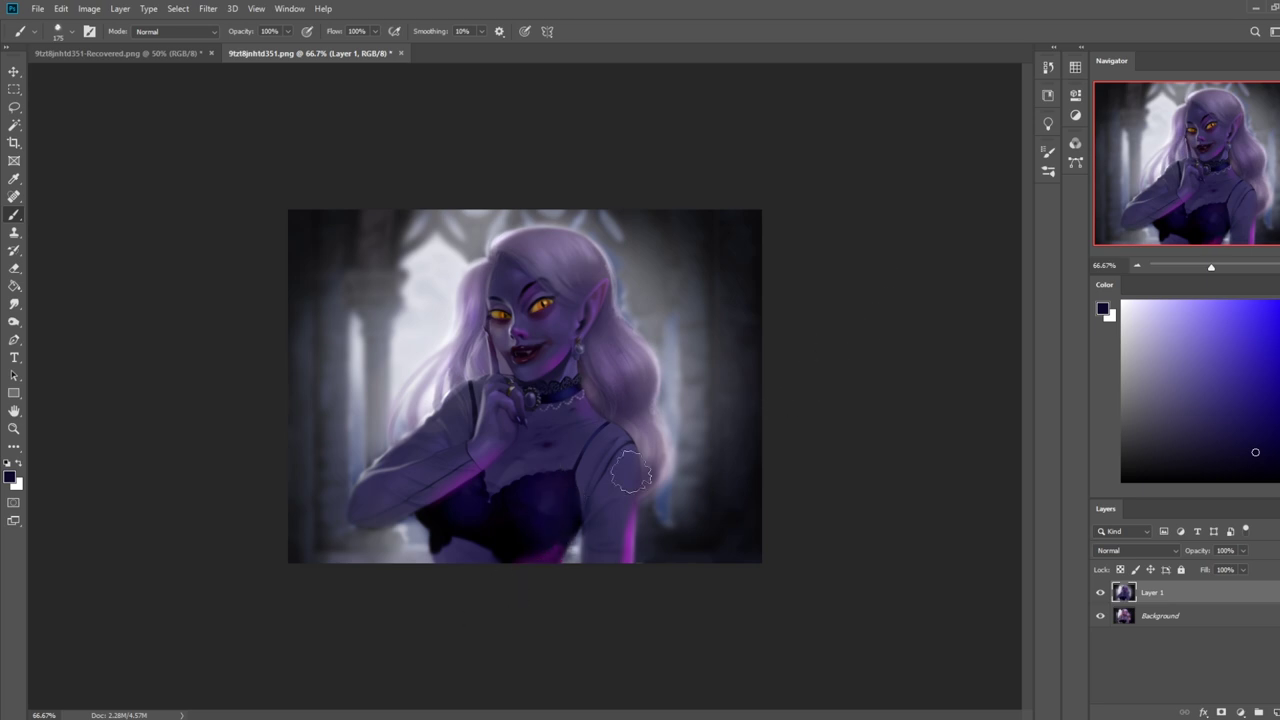
pyautogui.press('[')
pyautogui.press('[')
pyautogui.press('[')
pyautogui.press('[')
pyautogui.press('[')
pyautogui.press('[')
pyautogui.press('[')
pyautogui.press('[')
pyautogui.press('[')
pyautogui.press('alt')
pyautogui.keyDown('alt'); pyautogui.click(558, 548); pyautogui.keyUp('alt')
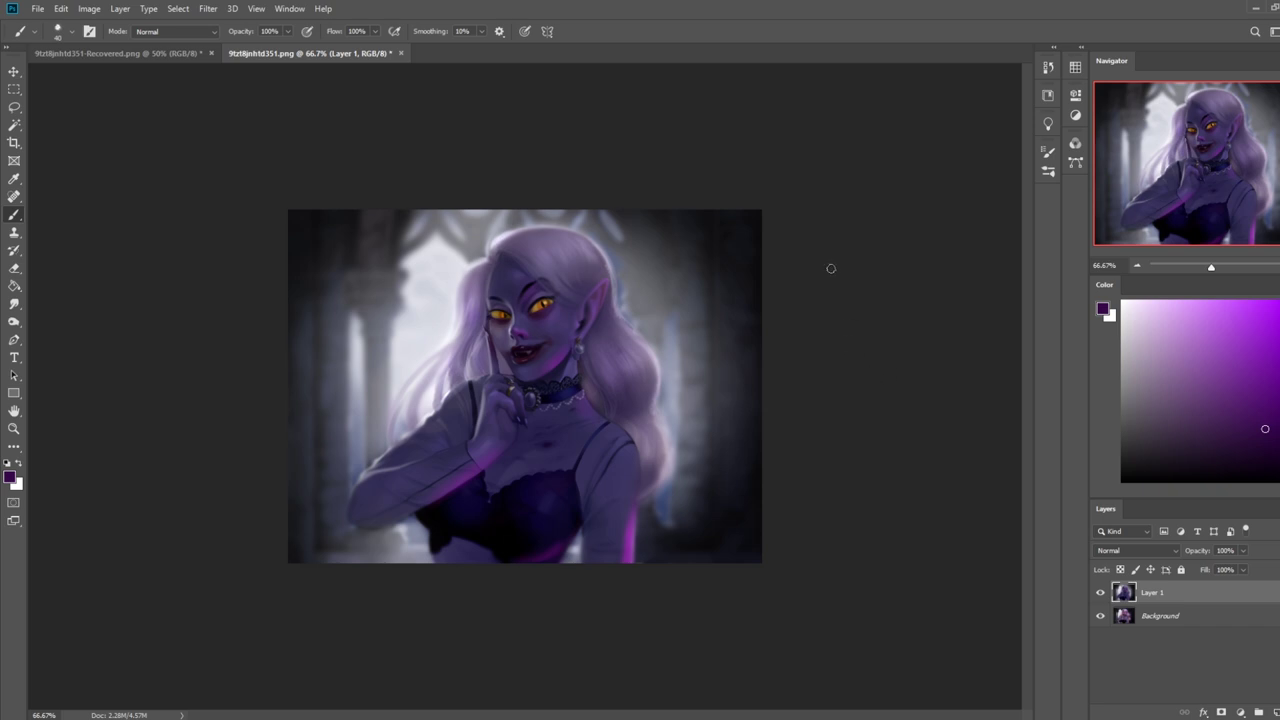
# - Toggle Layer 1 repeatedly to compare the repainted portrait with the original artwork
pyautogui.click(1103, 597)
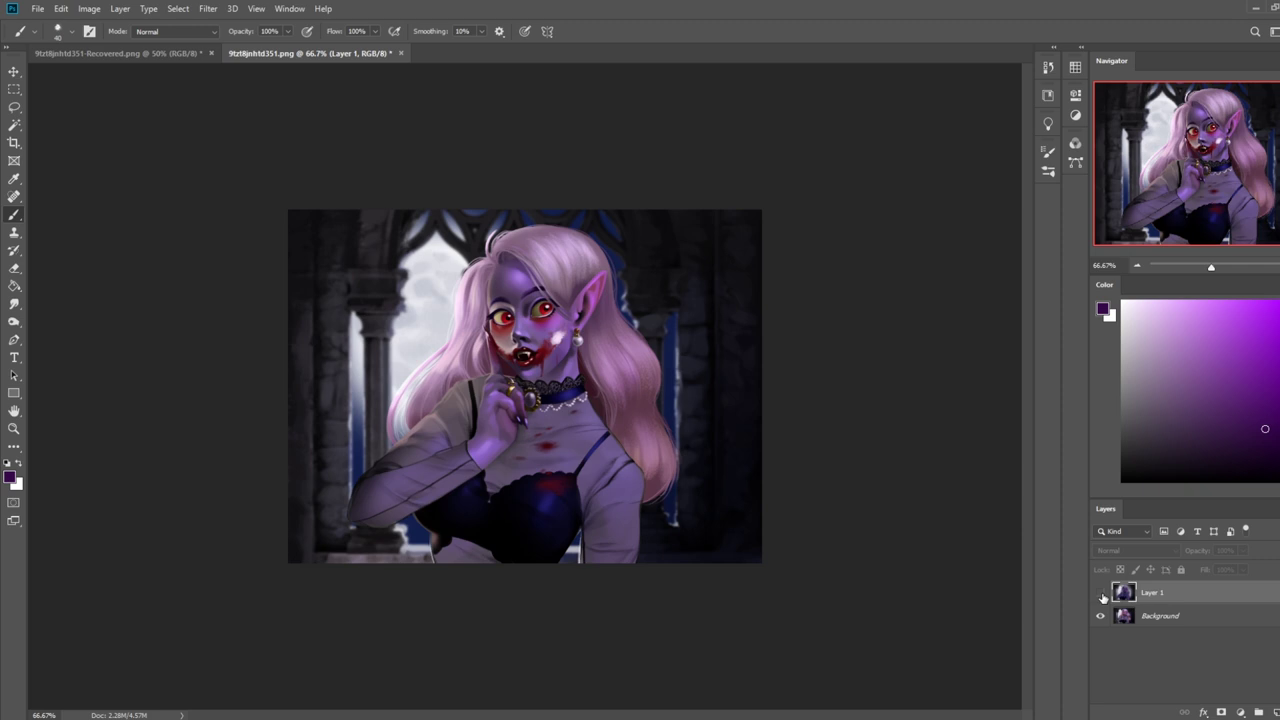
pyautogui.click(1101, 593)
pyautogui.click(1102, 596)
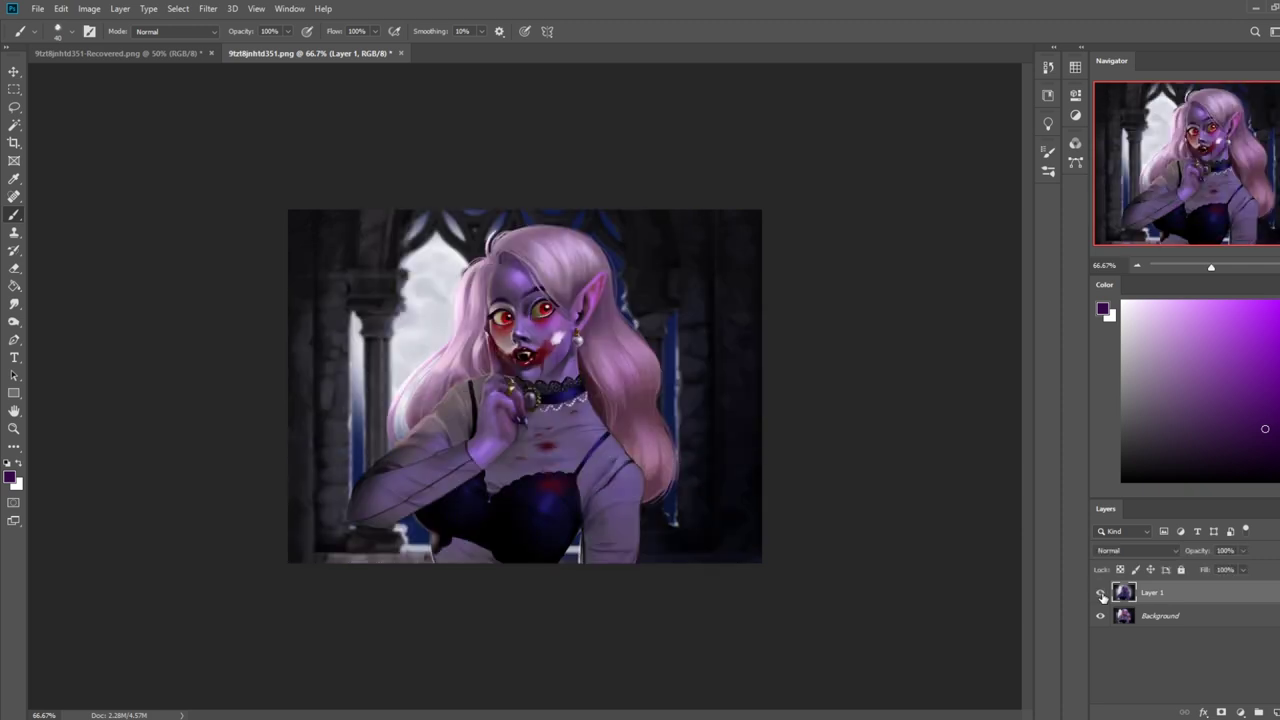
pyautogui.click(1102, 596)
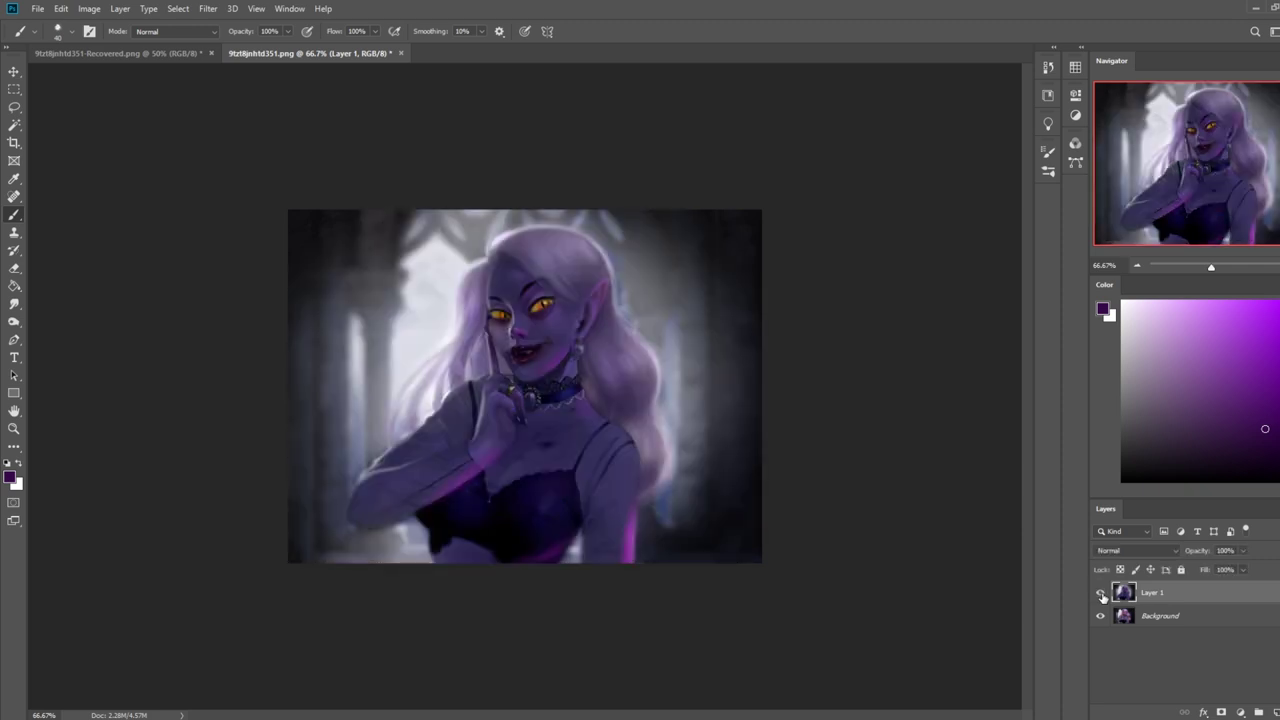
pyautogui.click(1102, 596)
pyautogui.click(1102, 596)
# - Add a new layer above the portrait and set up the soft 500 px brush with a bright yellow colour
pyautogui.click(1258, 712)
pyautogui.rightClick(588, 332)
pyautogui.doubleClick(621, 376)
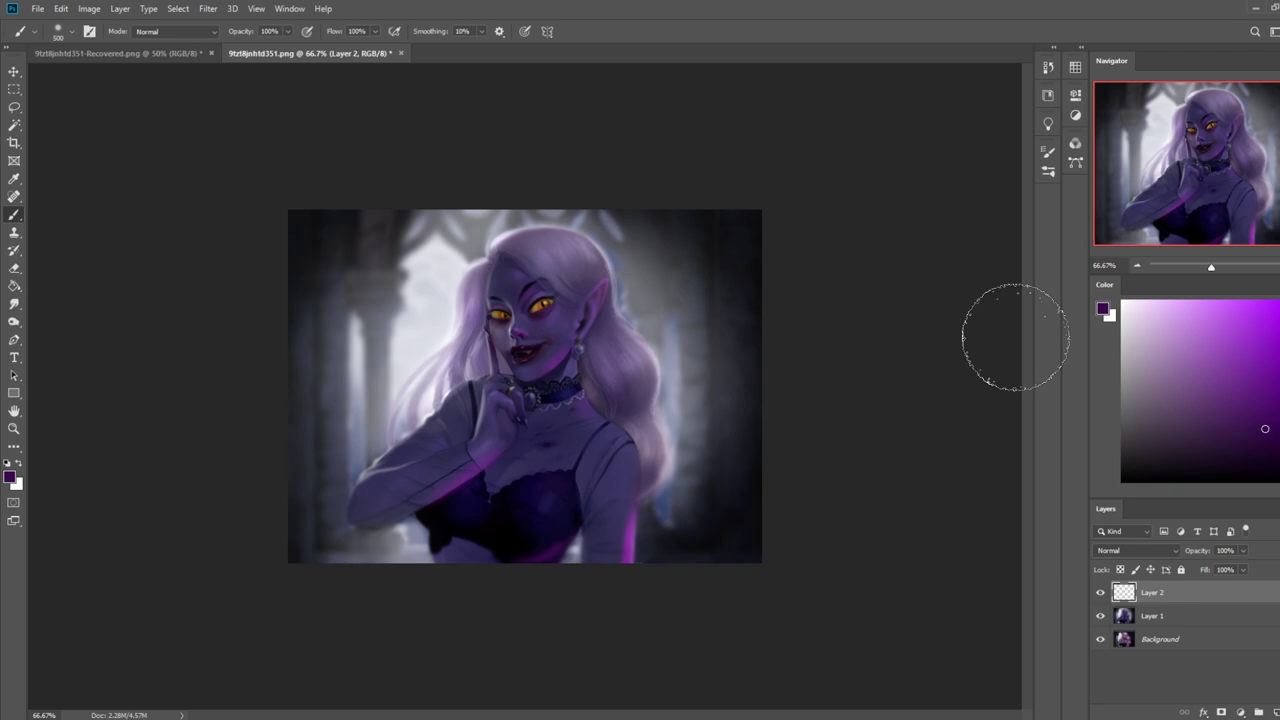
pyautogui.click(1279, 455)
pyautogui.click(1272, 300)
# - Paint a soft yellow glow over the eyes at 37% opacity, adjusting the brush between 175 and 125 px
pyautogui.press('[')
pyautogui.press('[')
pyautogui.press('[')
pyautogui.moveTo(285, 31); pyautogui.dragTo(245, 48)
pyautogui.press('[')
pyautogui.press('[')
pyautogui.press('[')
pyautogui.press('[')
pyautogui.press('[')
pyautogui.moveTo(547, 303); pyautogui.dragTo(535, 308)
pyautogui.press(']')
pyautogui.press(']')
pyautogui.press(']')
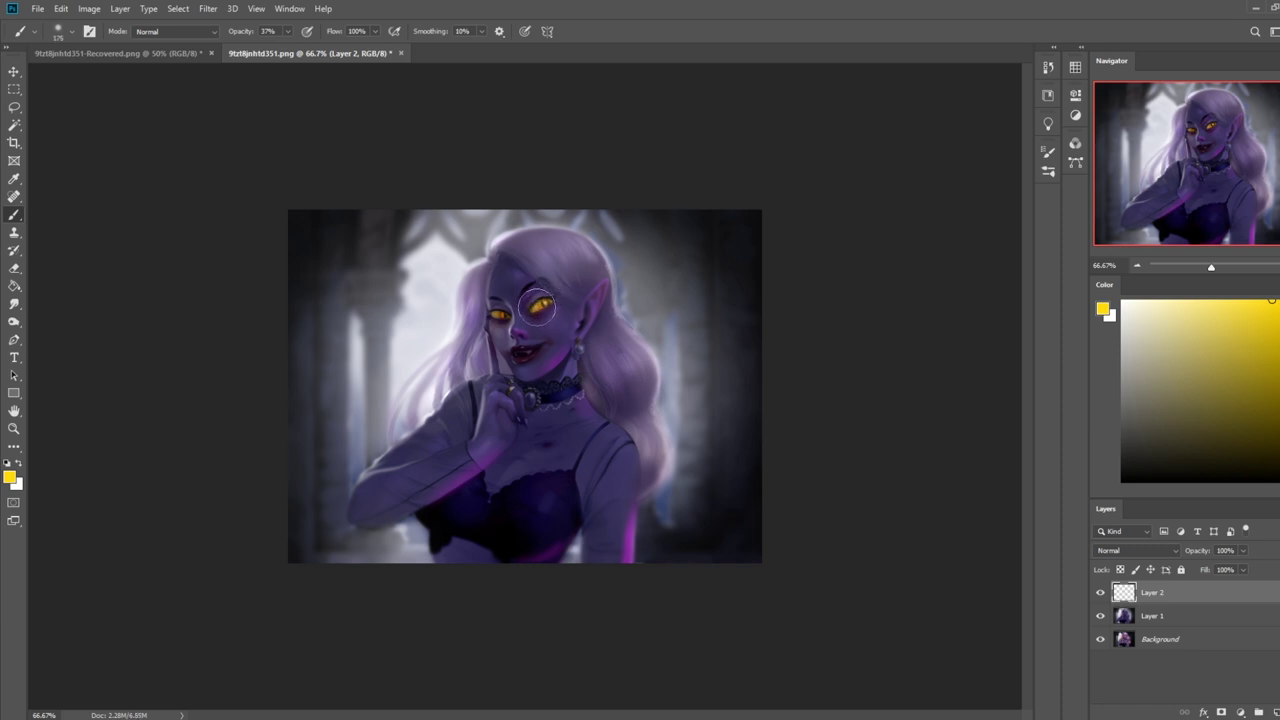
pyautogui.press('[')
# - Shift the eye glow to red with hue -100 and saturation +100, and duplicate the glow layer
pyautogui.click(1101, 592)
pyautogui.click(1101, 592)
pyautogui.hotkey('ctrl', 'u')
pyautogui.moveTo(1057, 447); pyautogui.dragTo(1122, 493)
pyautogui.click(1123, 485)
pyautogui.moveTo(1097, 450); pyautogui.dragTo(1012, 448)
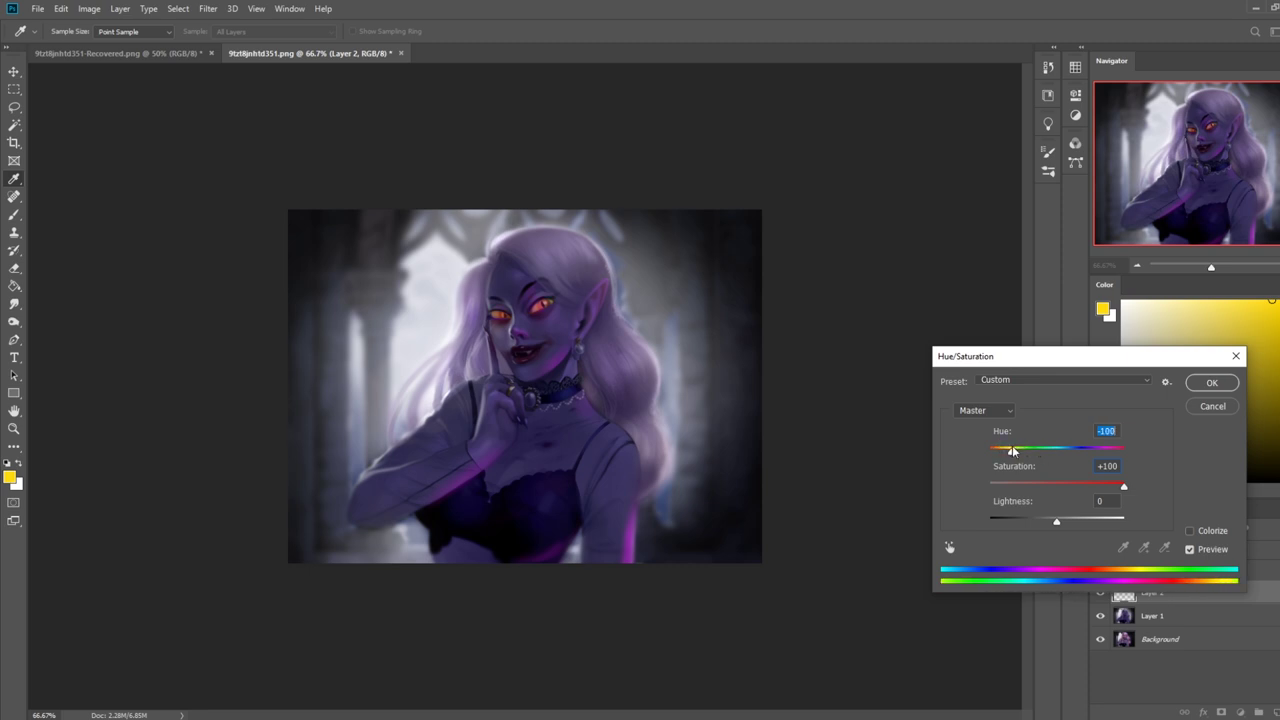
pyautogui.click(1205, 388)
pyautogui.hotkey('ctrl', 'j')
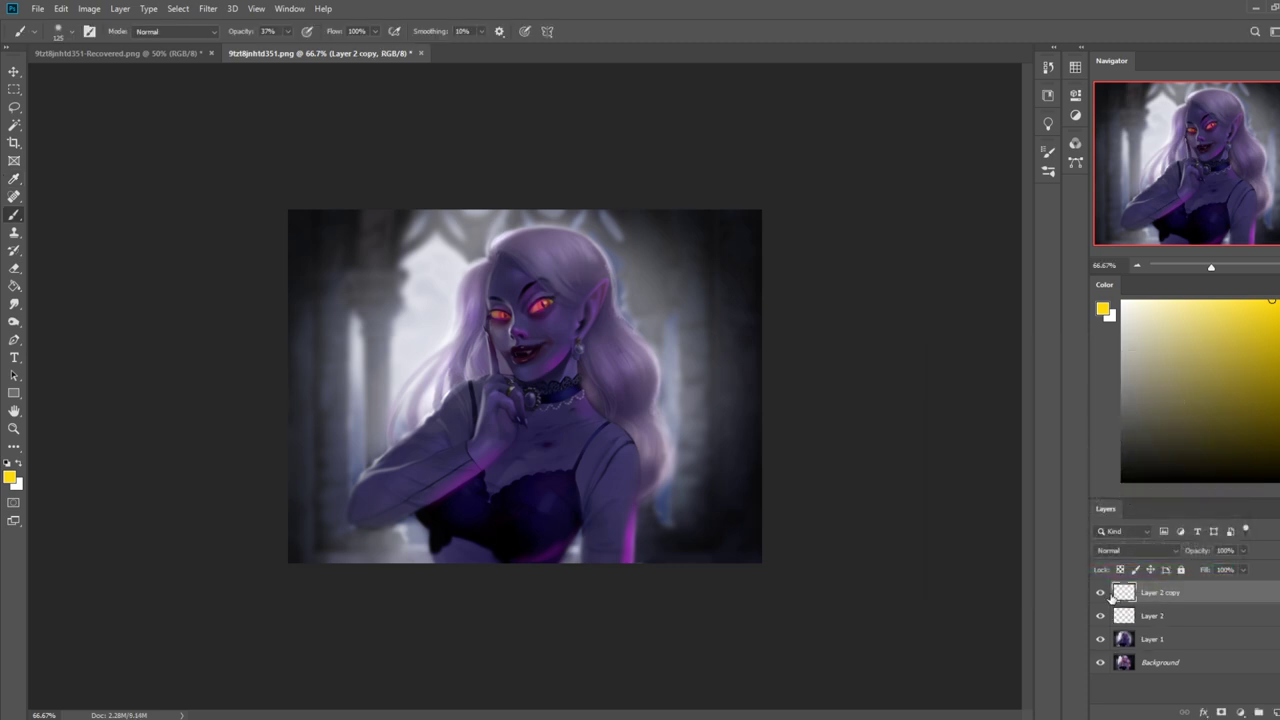
# - Merge the duplicate glow layer down into Layer 2 and toggle its visibility to check the red eye glow
pyautogui.rightClick(1173, 591)
pyautogui.click(1207, 428)
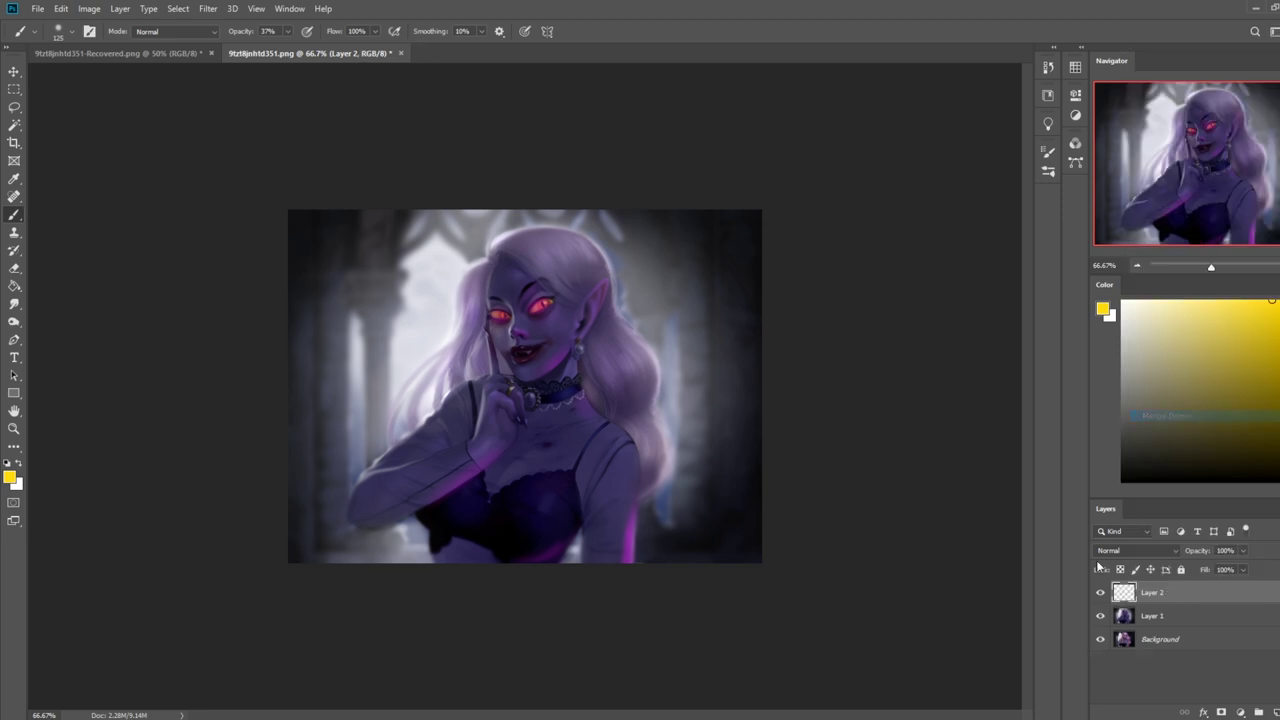
pyautogui.click(1101, 594)
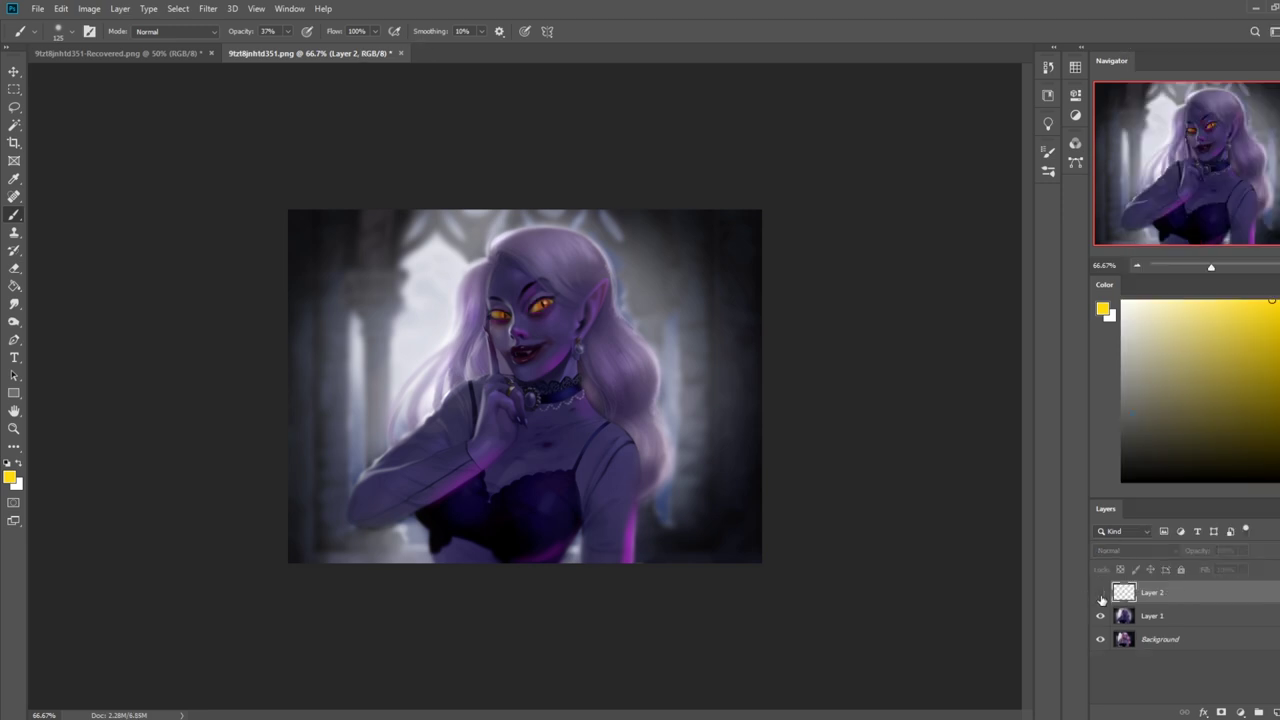
pyautogui.click(1101, 594)
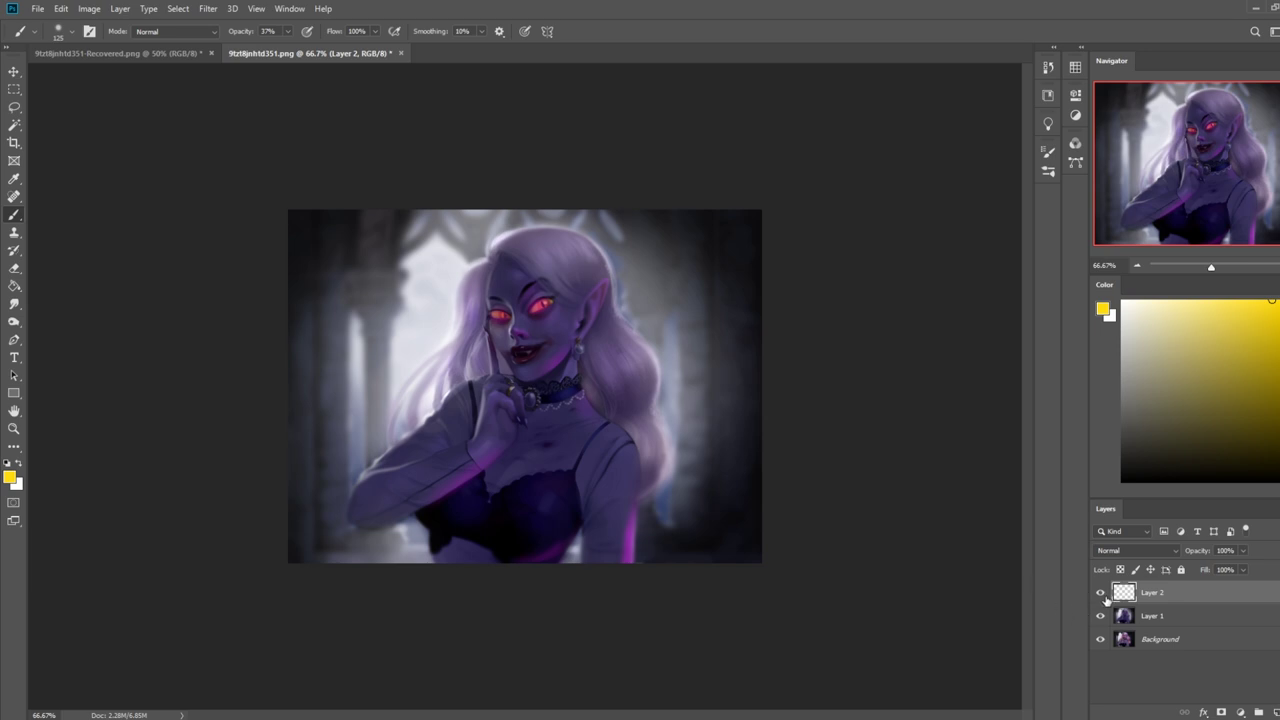
pyautogui.click(1102, 594)
pyautogui.click(1102, 594)
# - Erase the centre of the red glow over both eyes on Layer 2 with a 60 px eraser
pyautogui.press('e')
pyautogui.press('[')
pyautogui.press('[')
pyautogui.press('[')
pyautogui.press('[')
pyautogui.press('[')
pyautogui.press('[')
pyautogui.press('[')
pyautogui.press('[')
pyautogui.press('[')
pyautogui.click(544, 304)
pyautogui.click(505, 315)
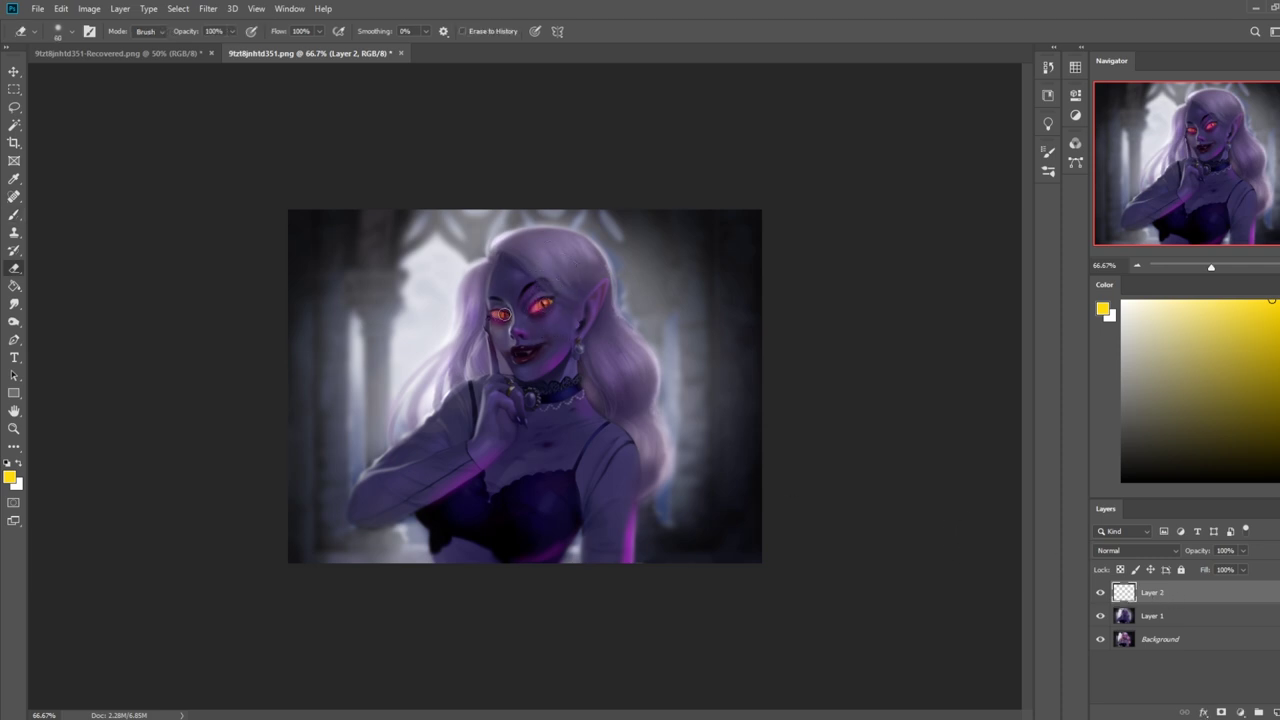
# - Toggle Layer 2 to compare the eyes with and without the glow, and hide Layer 1 to show the original
pyautogui.click(1101, 594)
pyautogui.click(1101, 594)
pyautogui.click(1101, 594)
pyautogui.click(1101, 594)
pyautogui.click(1101, 594)
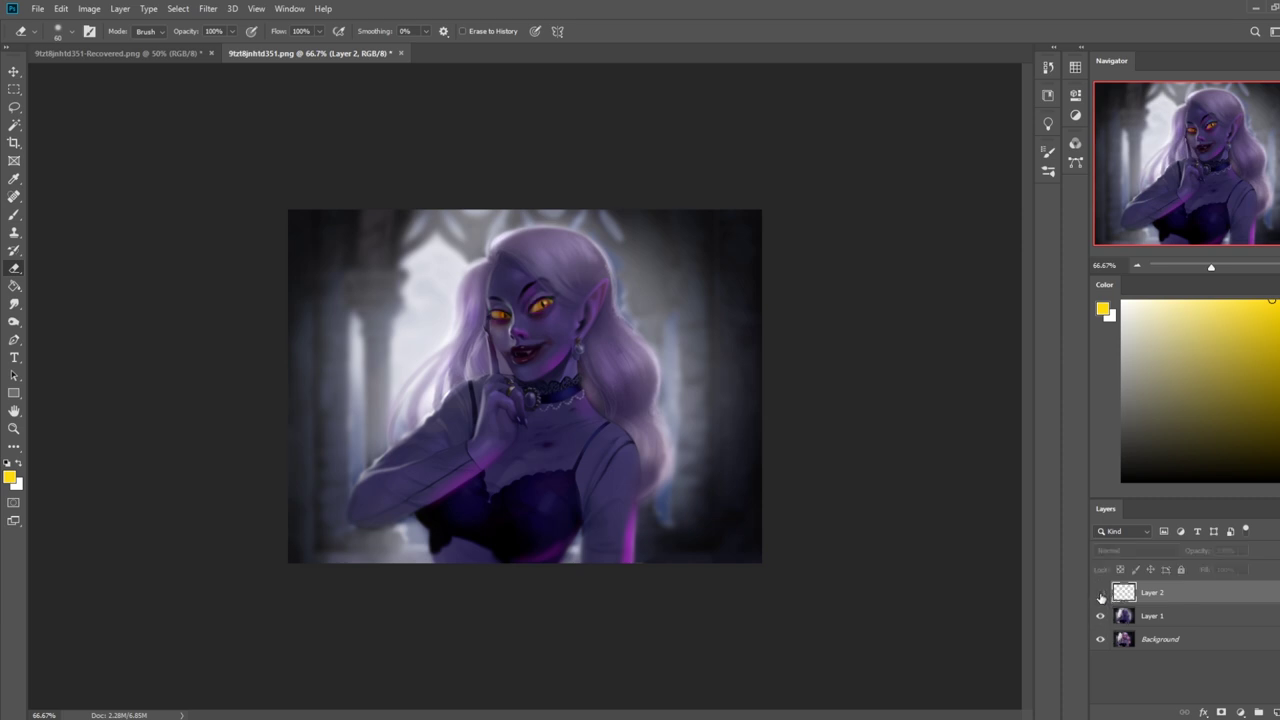
pyautogui.click(1101, 615)
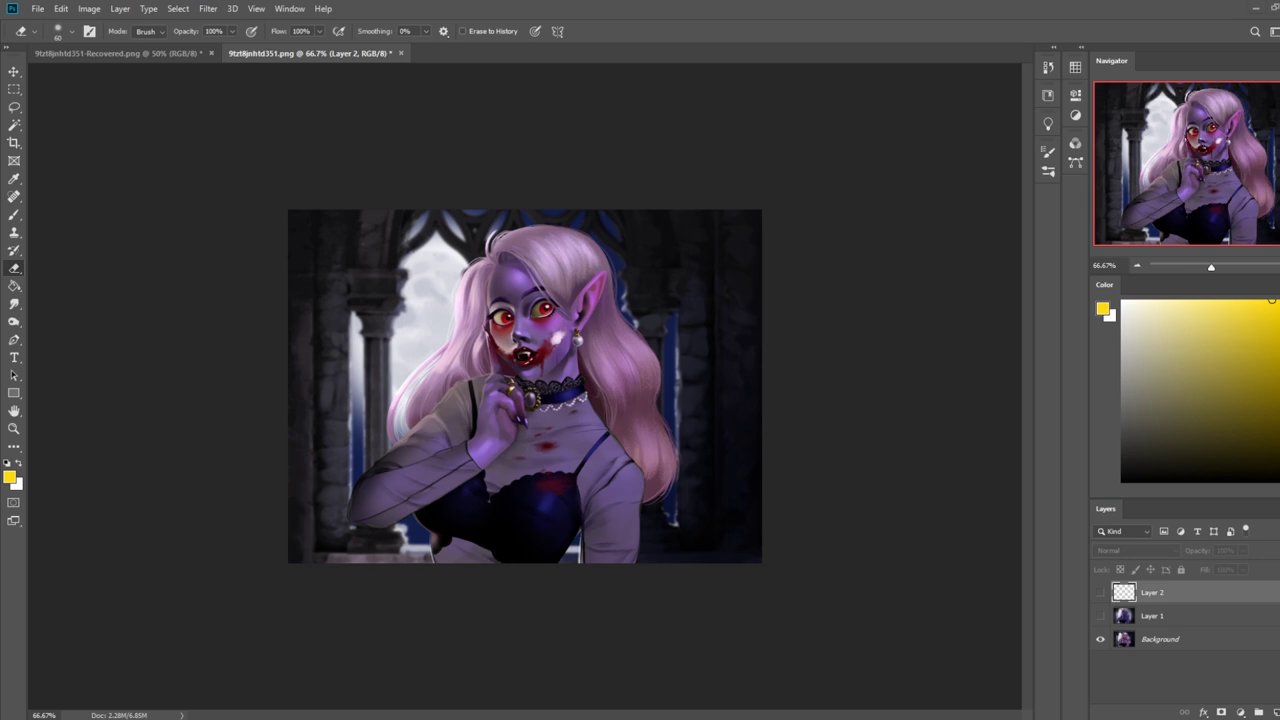
# - Switch to the Chrome shock emoji search and view an enlarged shocked emoji beside the original portrait
pyautogui.moveTo(1279, 72); pyautogui.dragTo(771, 75)
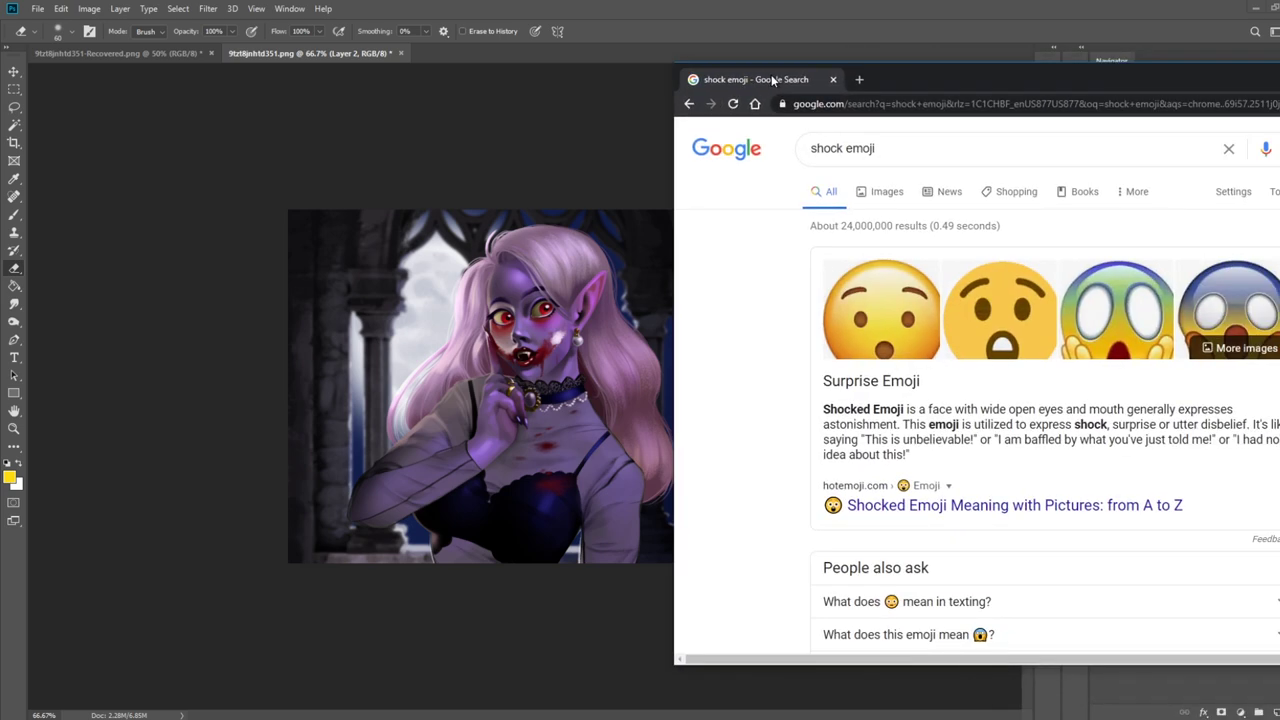
pyautogui.click(1005, 326)
pyautogui.scroll(-2, 803, 231)
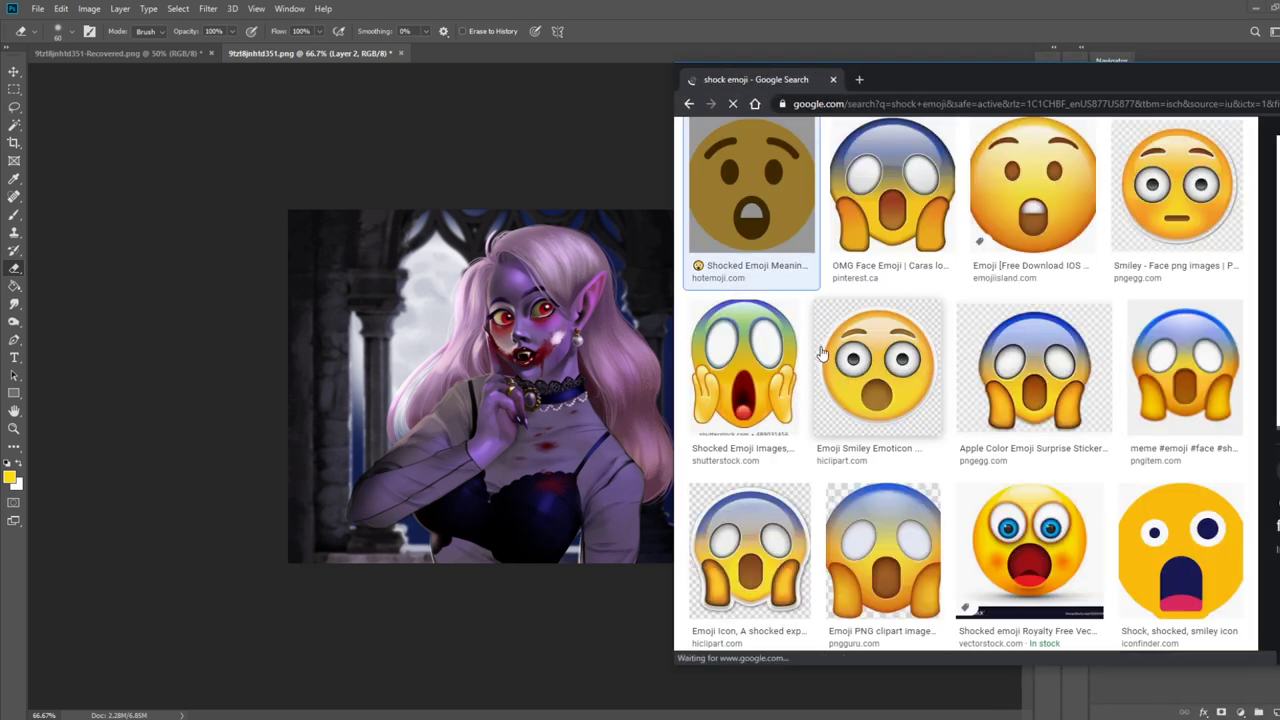
pyautogui.moveTo(1211, 74); pyautogui.dragTo(77, 146)
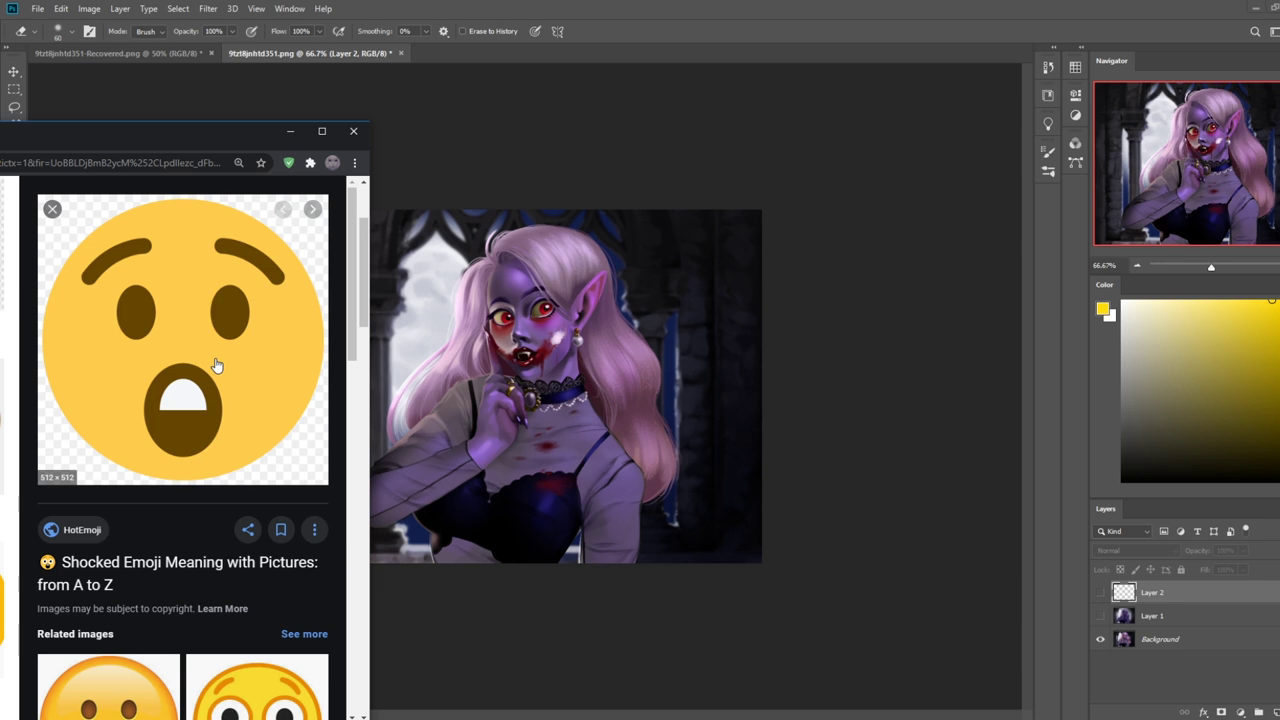
pyautogui.click(760, 654)
# - Toggle Layer 1 to compare the original's facial expression with the repainted one, keeping the eye glow hidden
pyautogui.click(1101, 617)
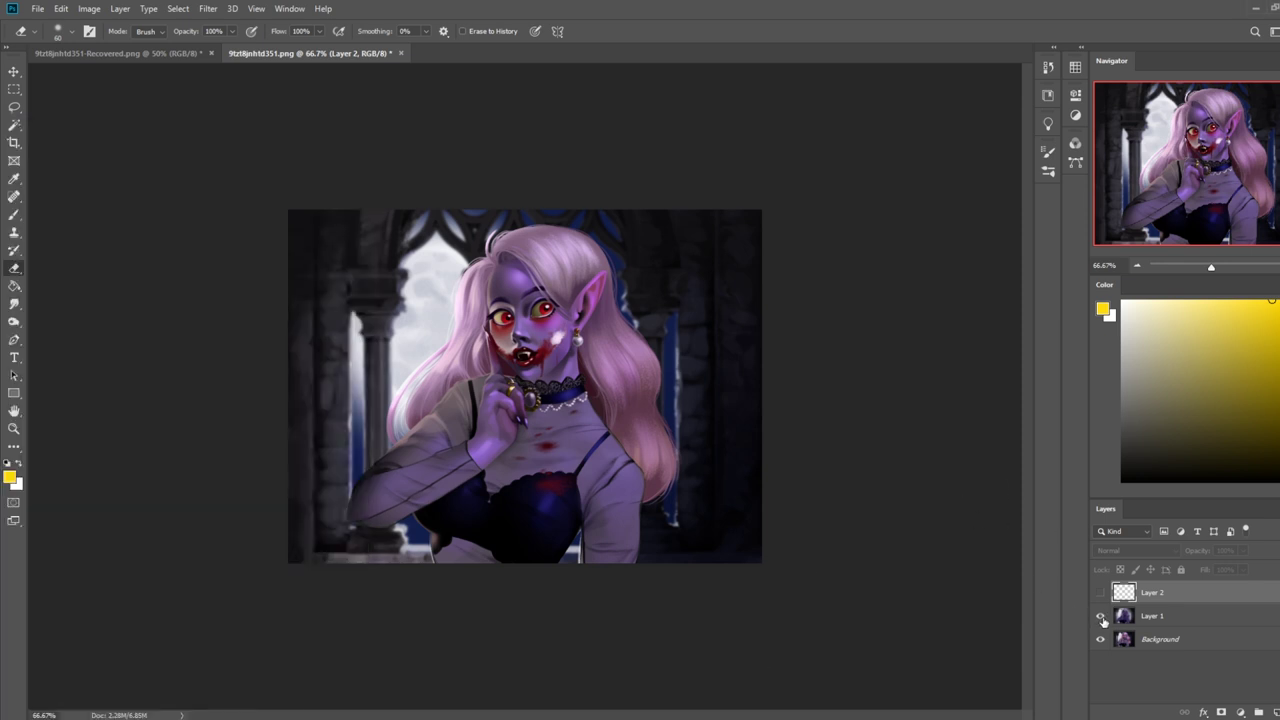
pyautogui.click(1101, 618)
pyautogui.click(1102, 619)
pyautogui.click(1100, 618)
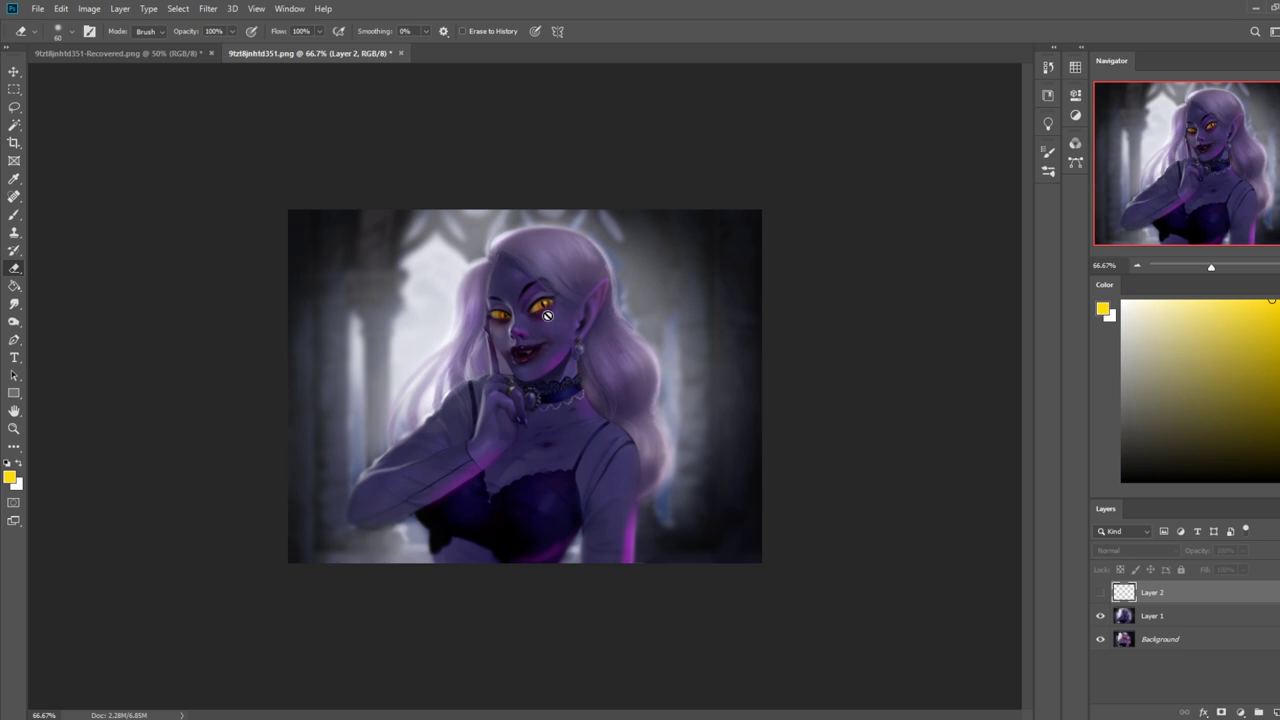
# - Examine the repainted yellow eyes up close and return to the whole portrait at 100%
pyautogui.press('z')
pyautogui.moveTo(462, 270); pyautogui.dragTo(585, 324)
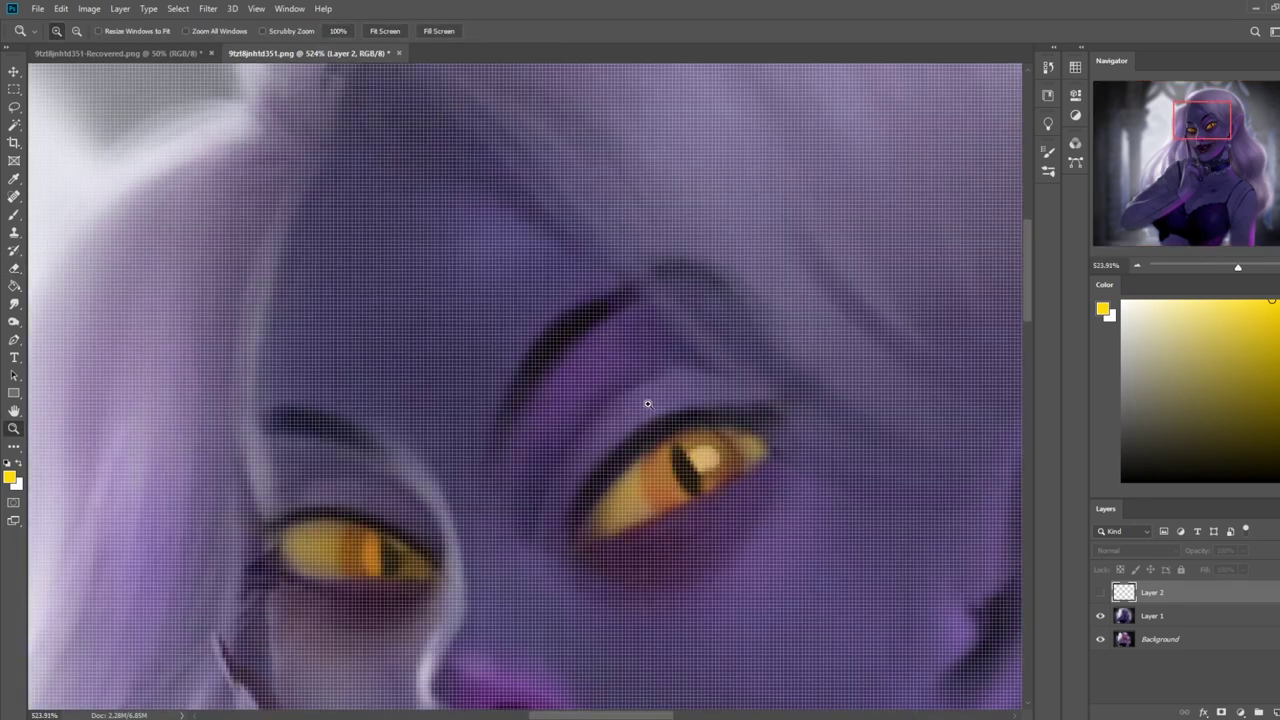
pyautogui.hotkey('ctrl', '-')
pyautogui.hotkey('ctrl', '-')
pyautogui.hotkey('ctrl', '-')
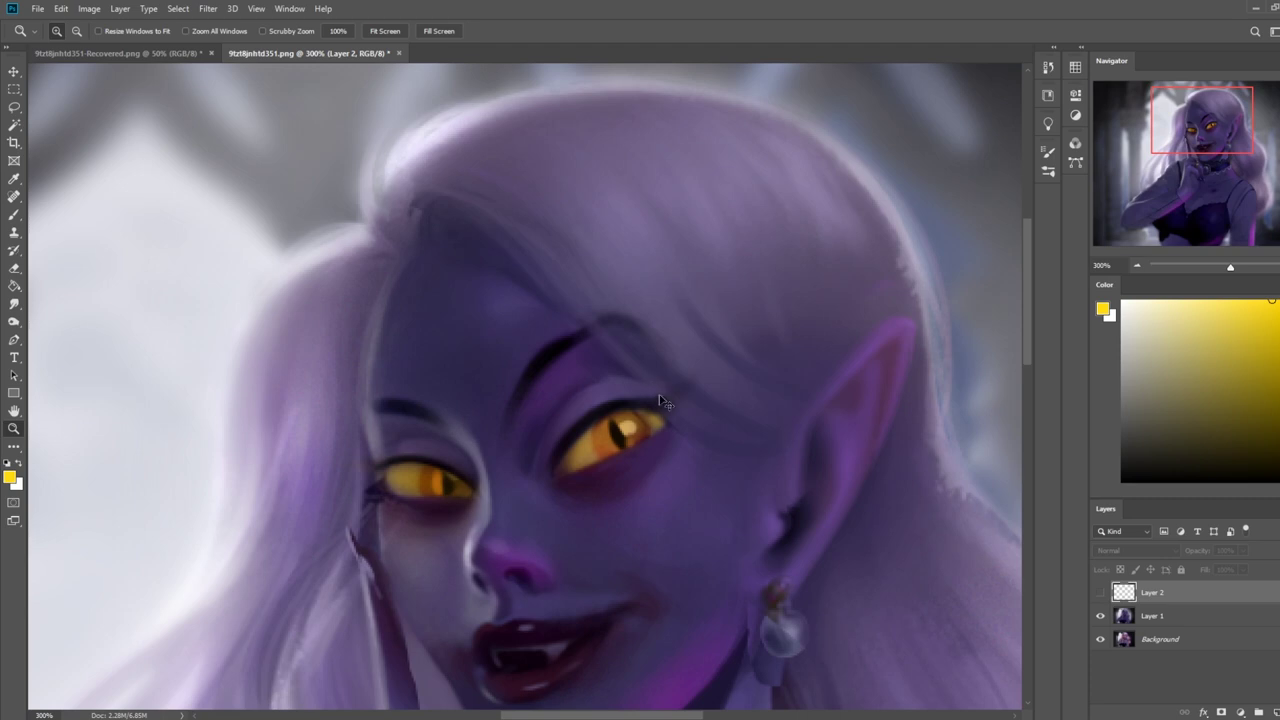
pyautogui.keyDown('alt'); pyautogui.click(659, 395); pyautogui.keyUp('alt')
pyautogui.keyDown('alt'); pyautogui.click(659, 395); pyautogui.keyUp('alt')
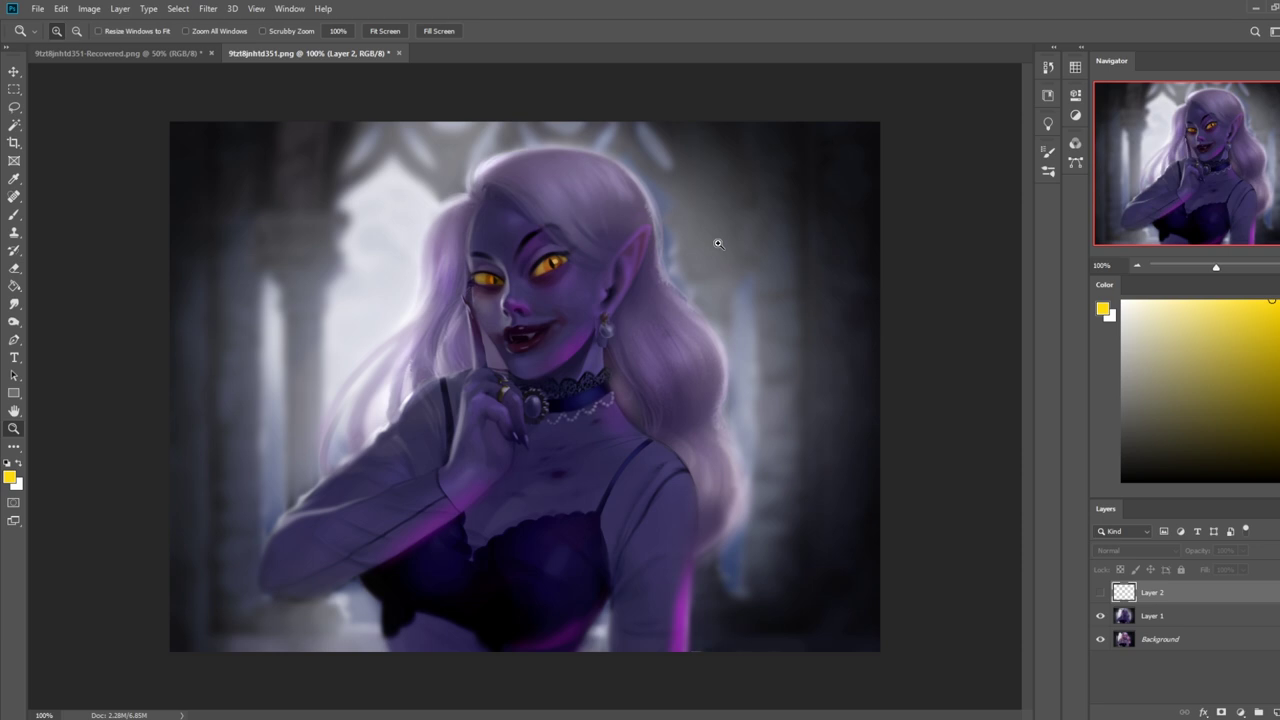
# - Set up the brush with the pale colour sampled from the bright window, at 15 px on Layer 1
pyautogui.press('b')
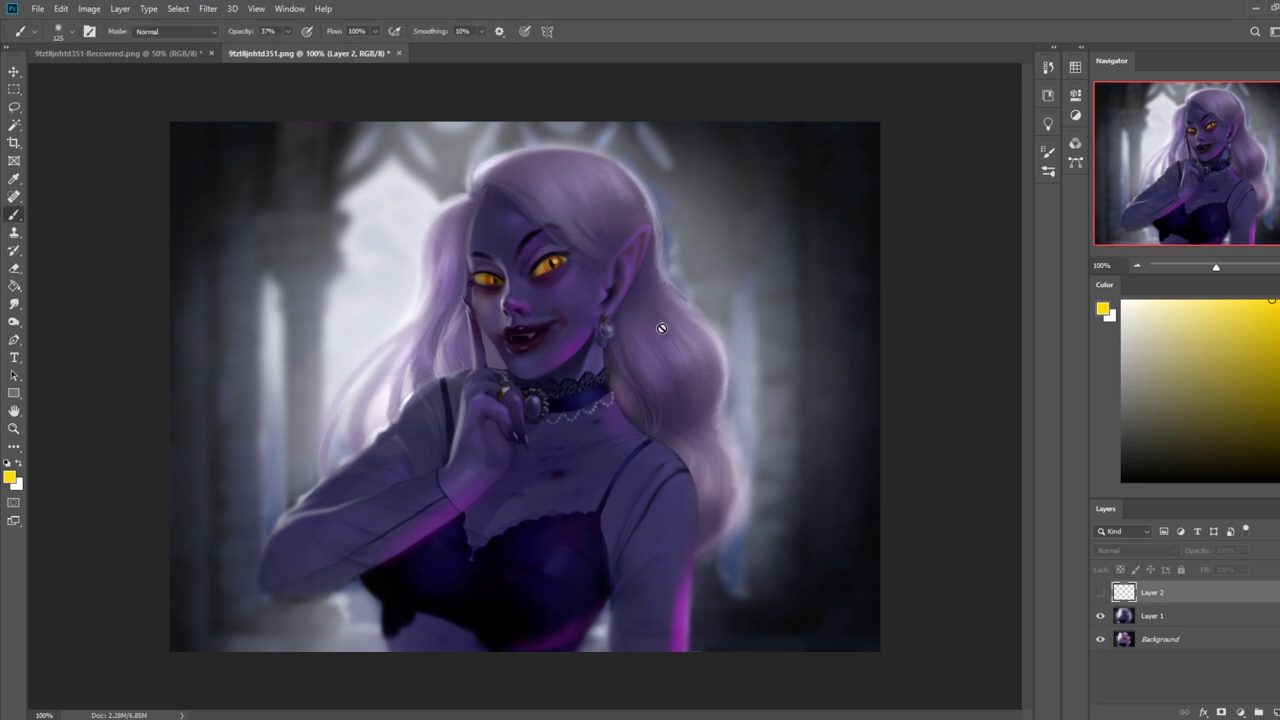
pyautogui.keyDown('alt'); pyautogui.click(403, 228); pyautogui.keyUp('alt')
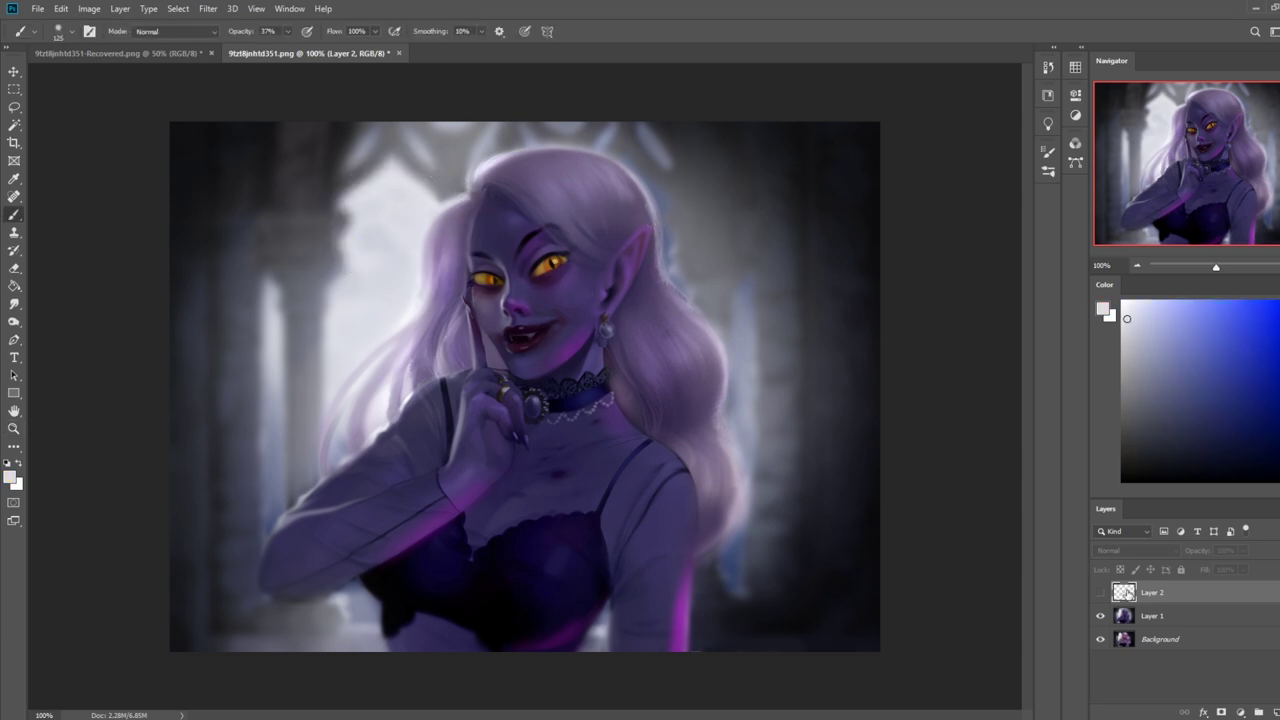
pyautogui.click(1168, 618)
pyautogui.press('[')
pyautogui.press('[')
pyautogui.press('[')
pyautogui.press('[')
pyautogui.press('[')
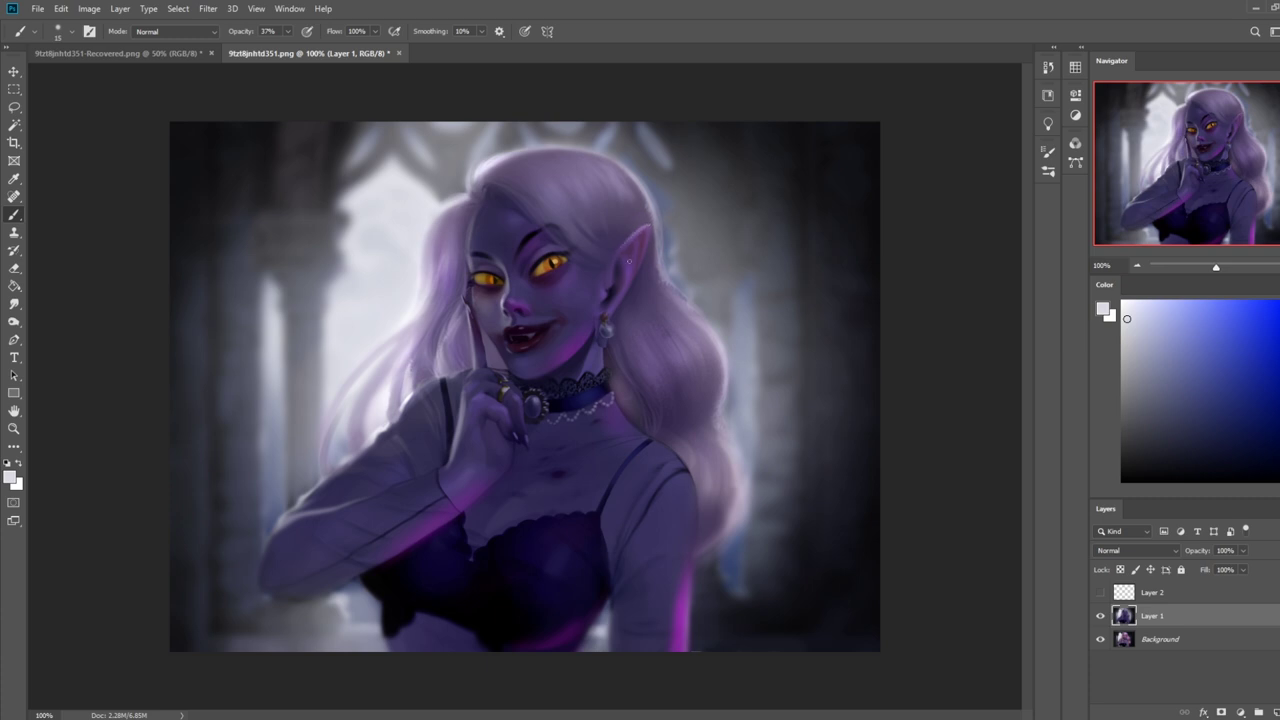
# - Compare the repaint with the original at 50% view by toggling Layer 1, and show the Layer 2 eye glow
pyautogui.hotkey('ctrl', '-')
pyautogui.hotkey('ctrl', '-')
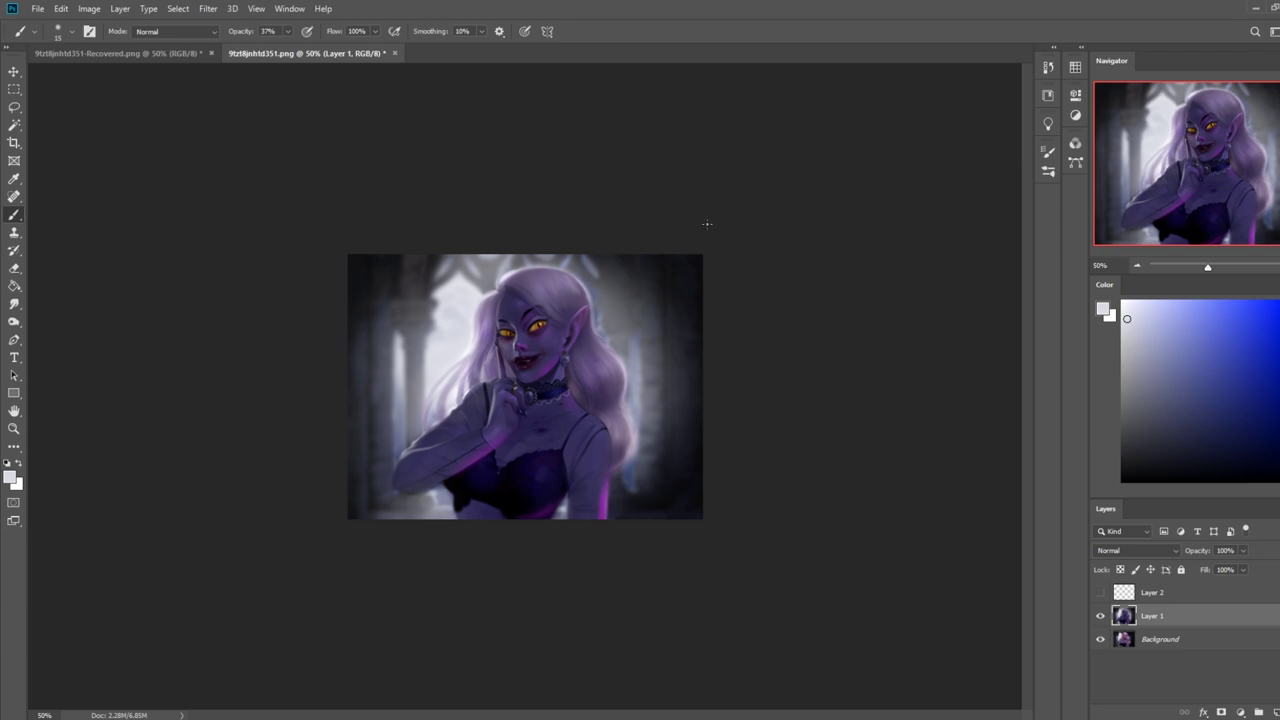
pyautogui.click(1101, 617)
pyautogui.click(1101, 617)
pyautogui.click(1101, 618)
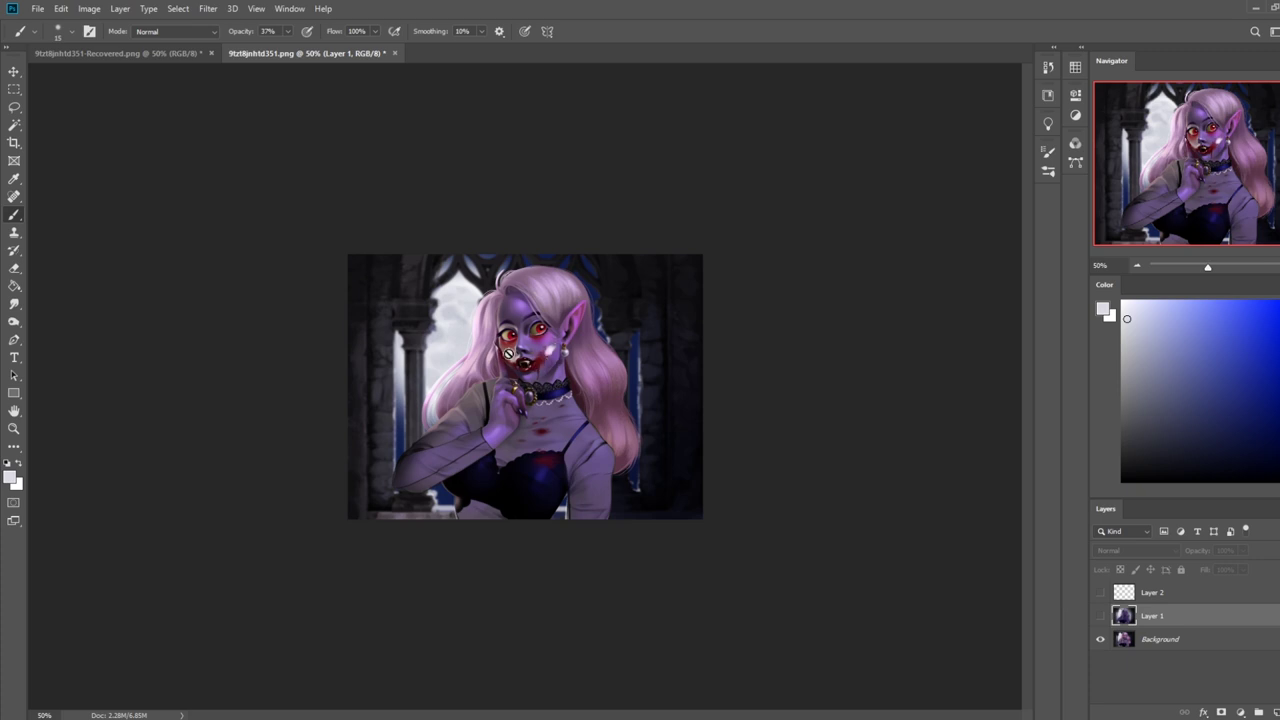
pyautogui.click(1100, 617)
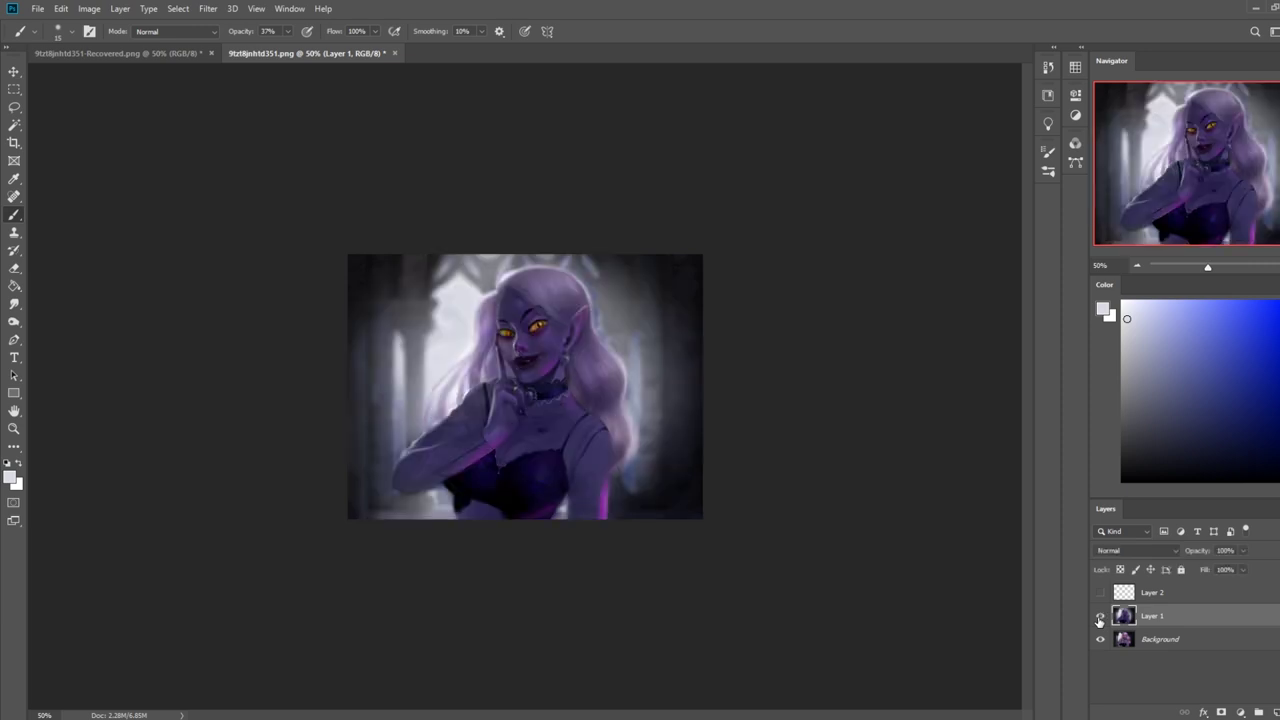
pyautogui.click(1099, 619)
pyautogui.click(1099, 619)
pyautogui.click(1100, 593)
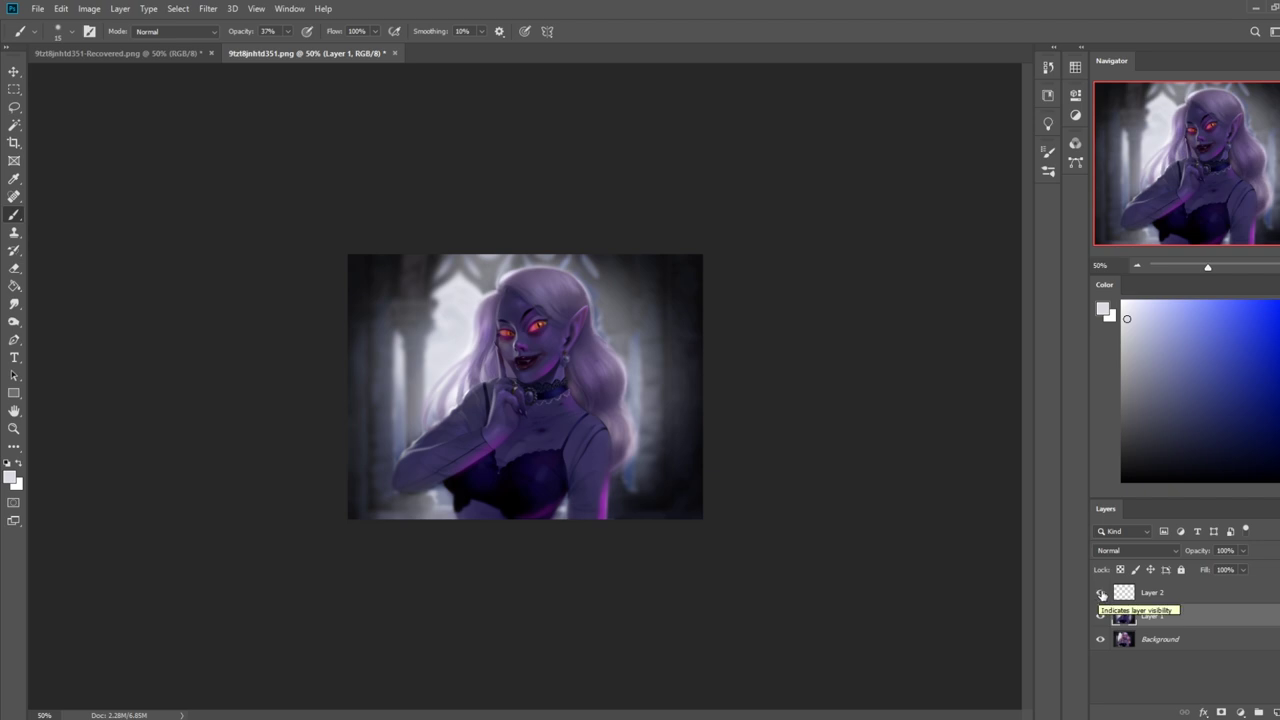
# - Revert the document history to the state before the eraser strokes and recheck the eye glow by toggling Layer 2
pyautogui.click(1047, 67)
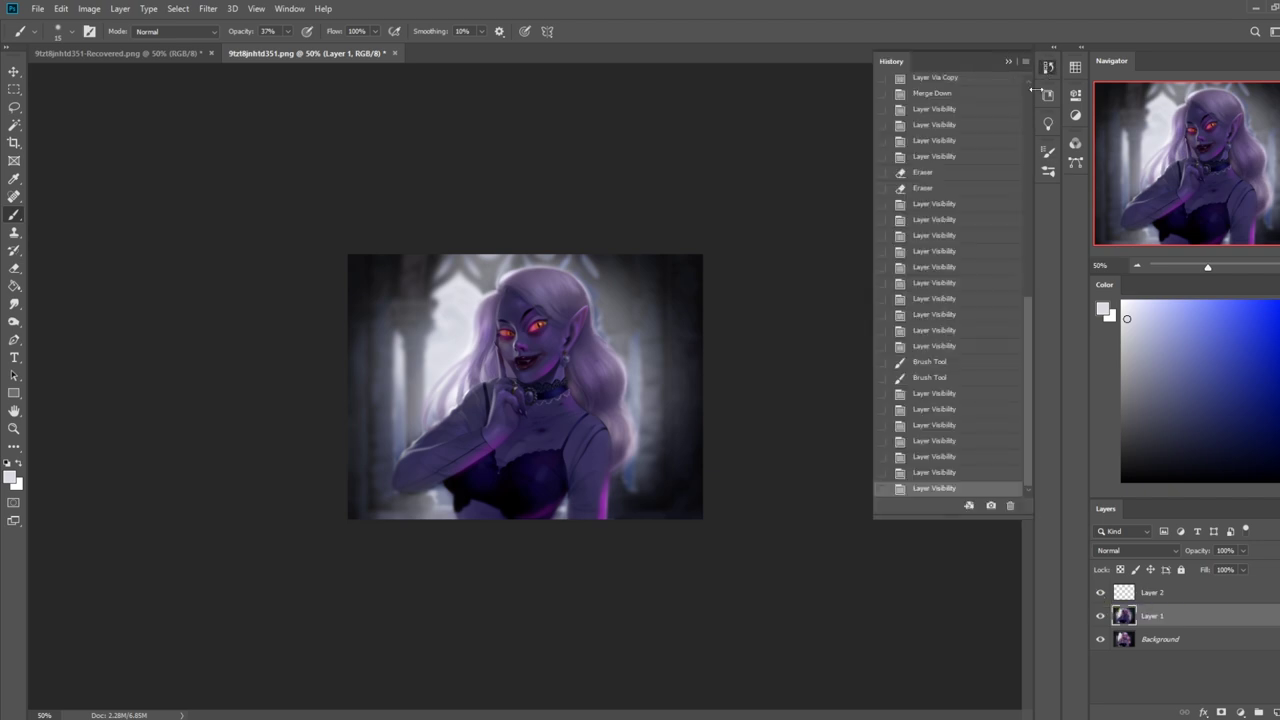
pyautogui.click(945, 393)
pyautogui.scroll(5, 945, 267)
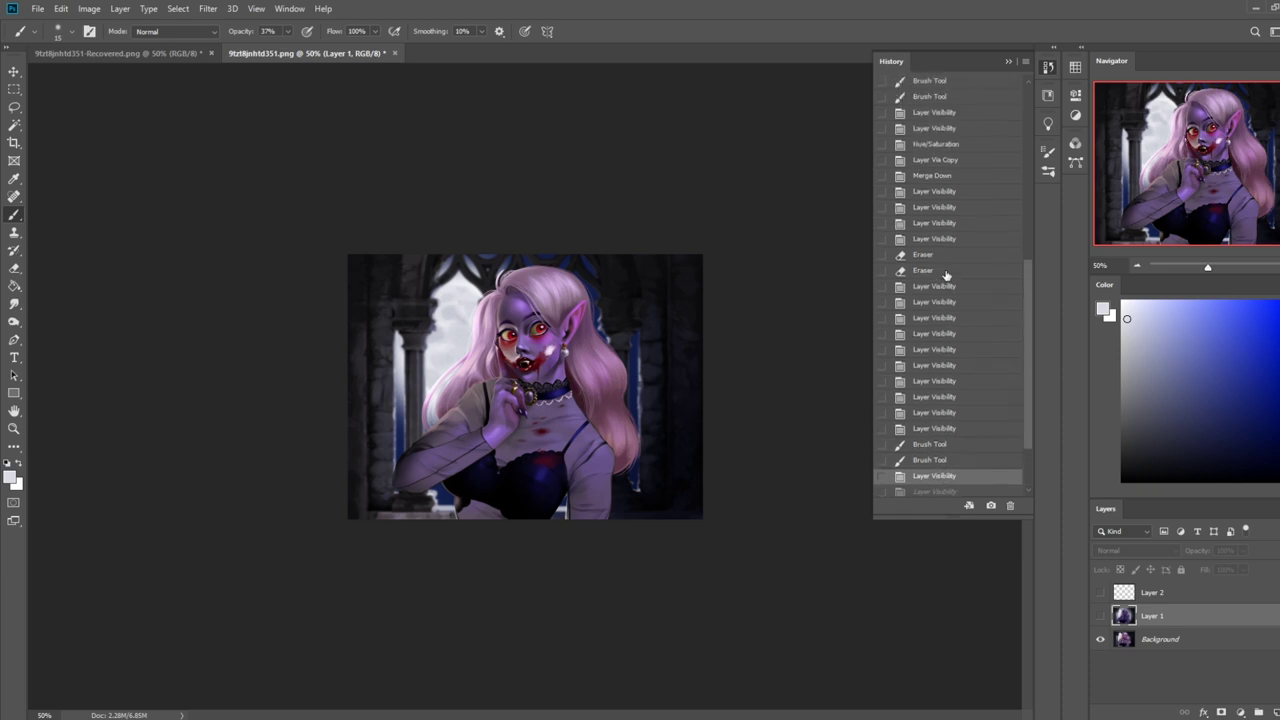
pyautogui.click(940, 221)
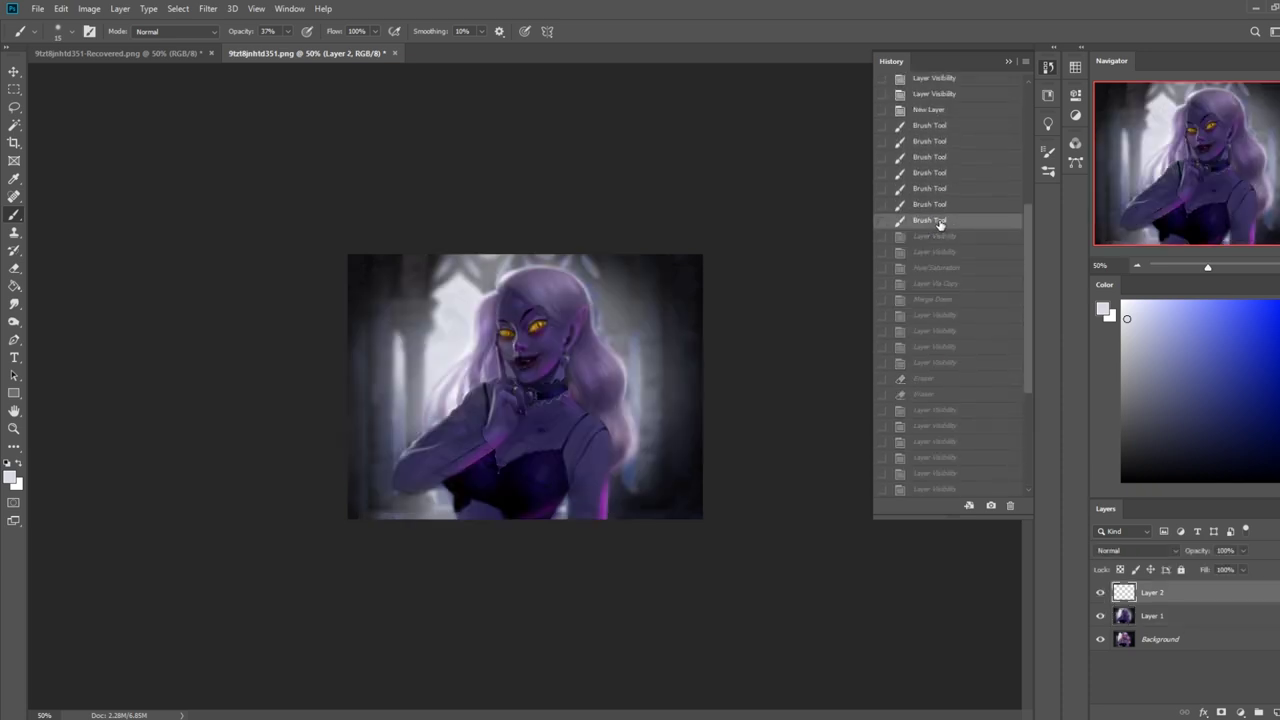
pyautogui.scroll(1, 943, 232)
pyautogui.click(946, 380)
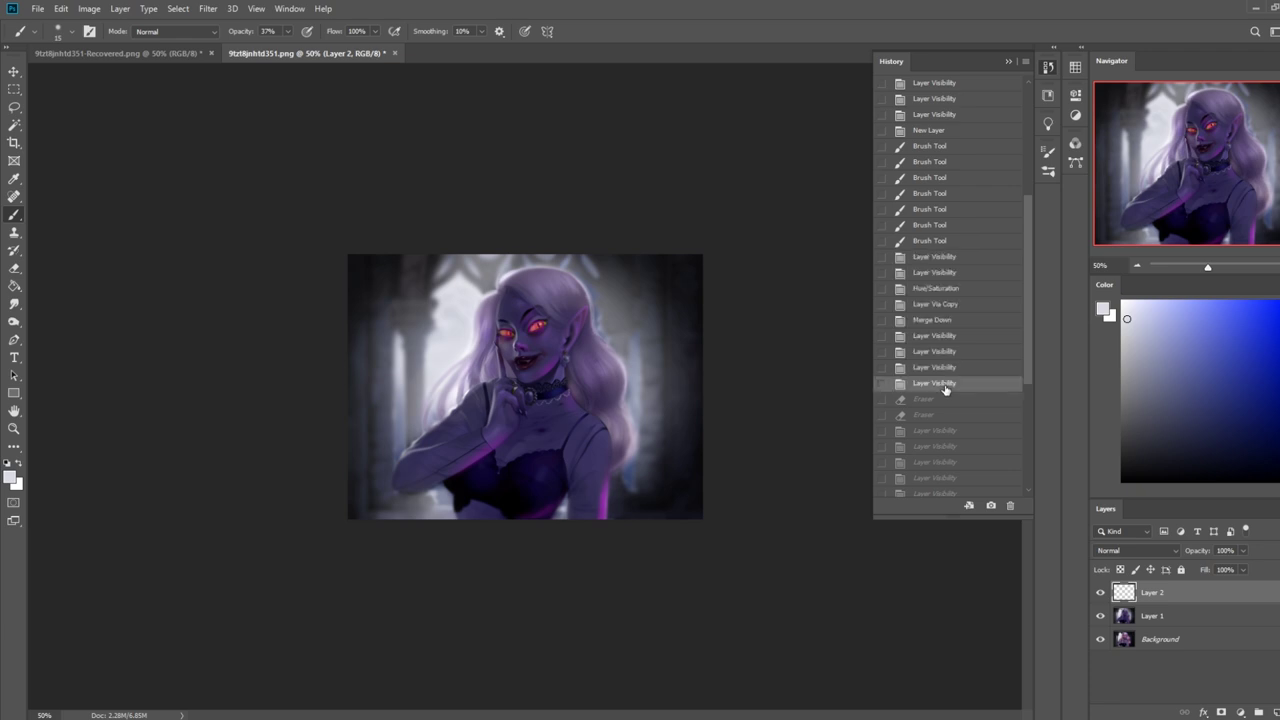
pyautogui.click(1100, 592)
pyautogui.click(1100, 592)
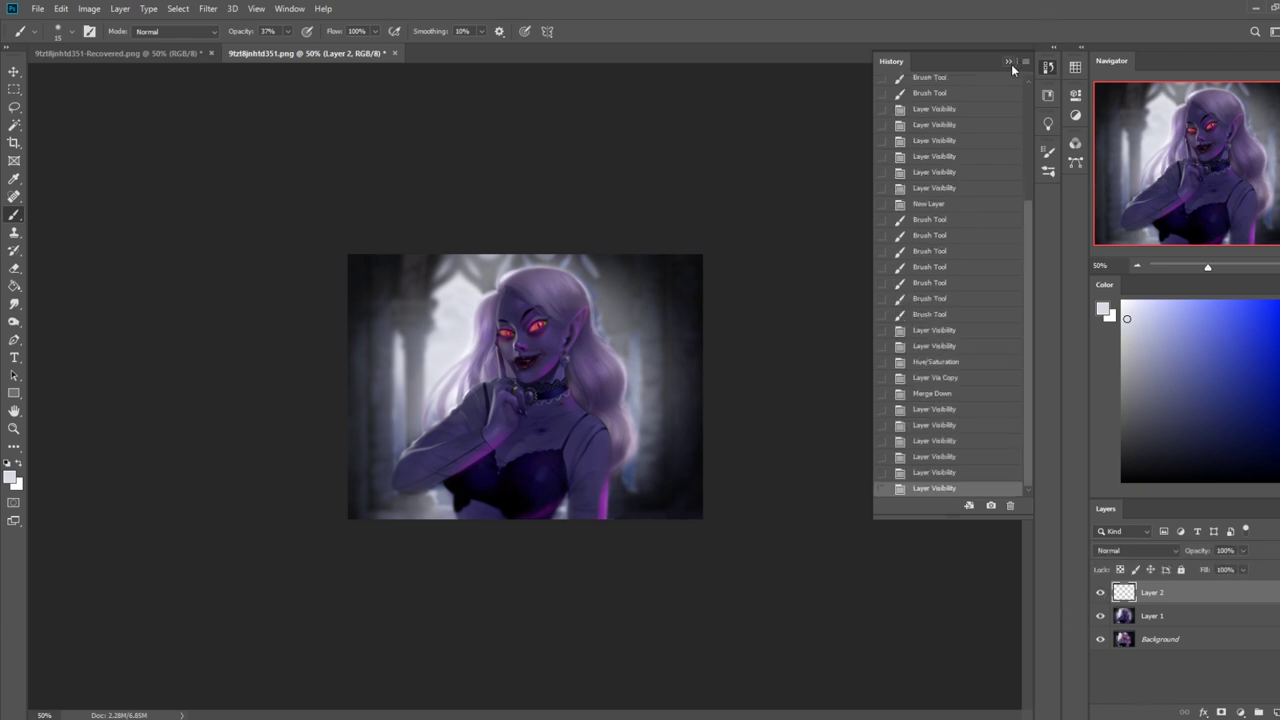
pyautogui.click(1009, 62)
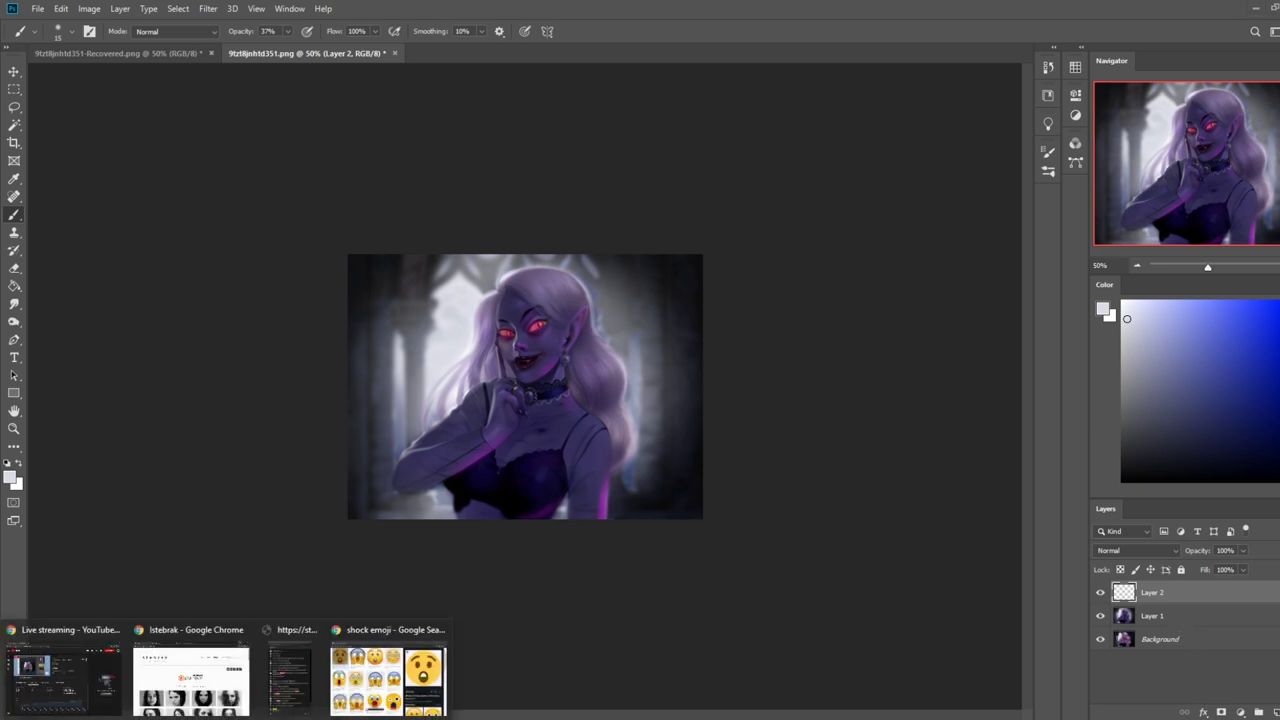
# - Switch to Chrome to view the Istebrak website and its Patreon membership levels, and return to Photoshop
pyautogui.click(192, 672)
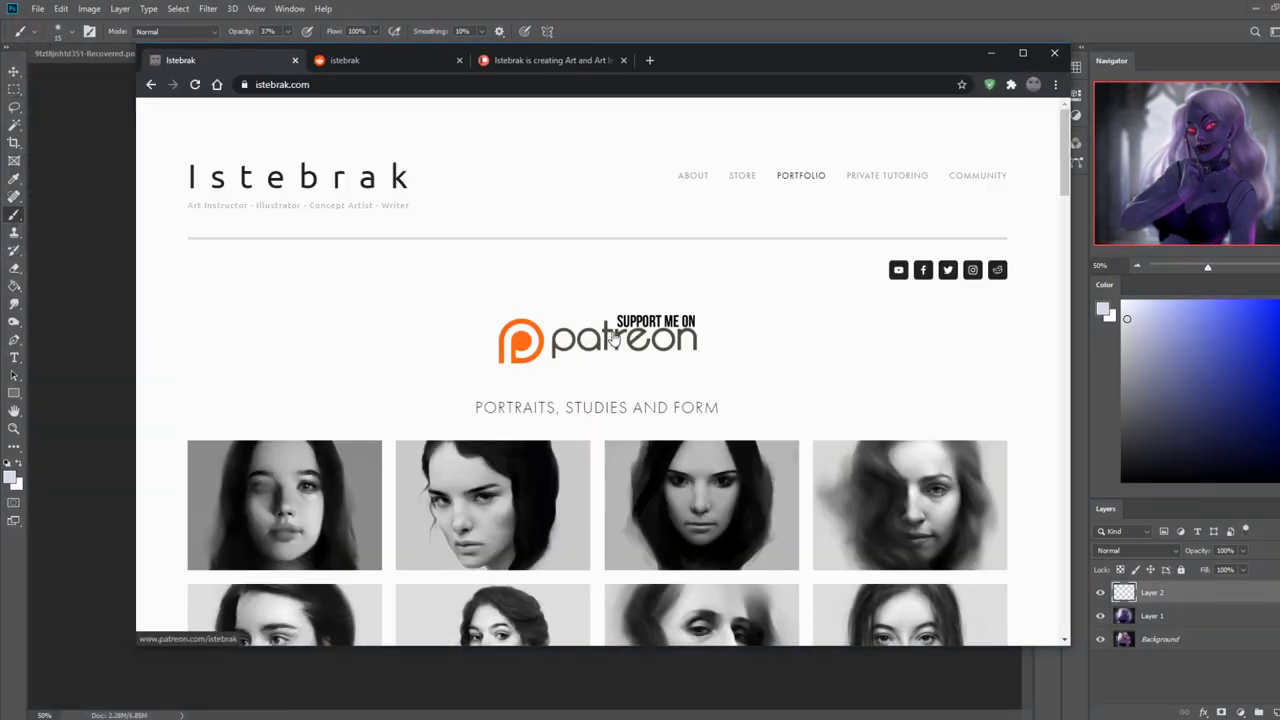
pyautogui.click(608, 338)
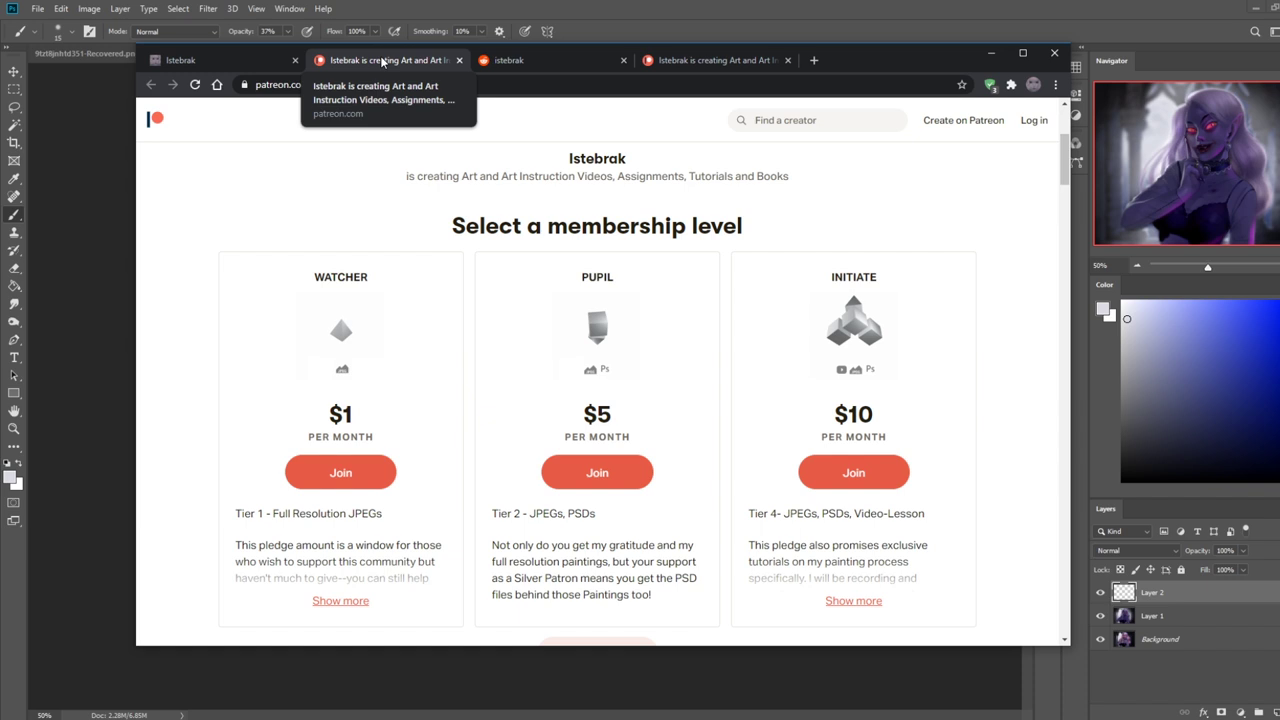
pyautogui.click(236, 62)
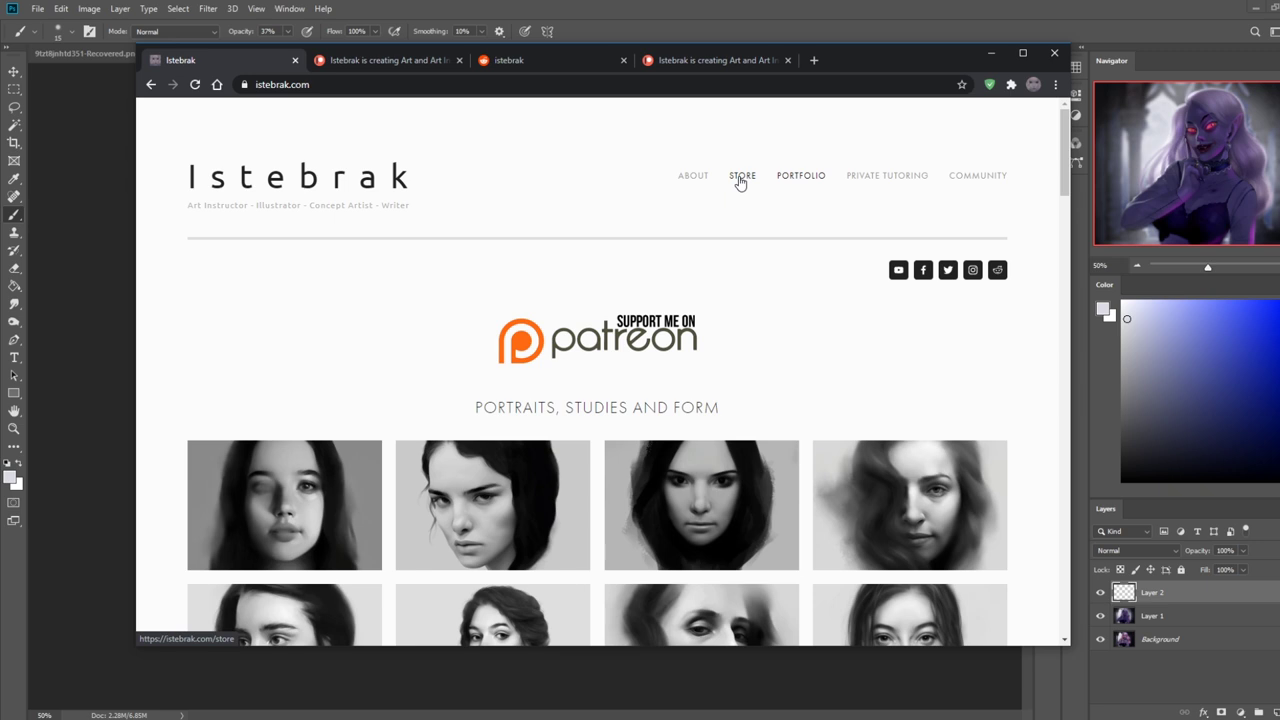
pyautogui.click(838, 8)
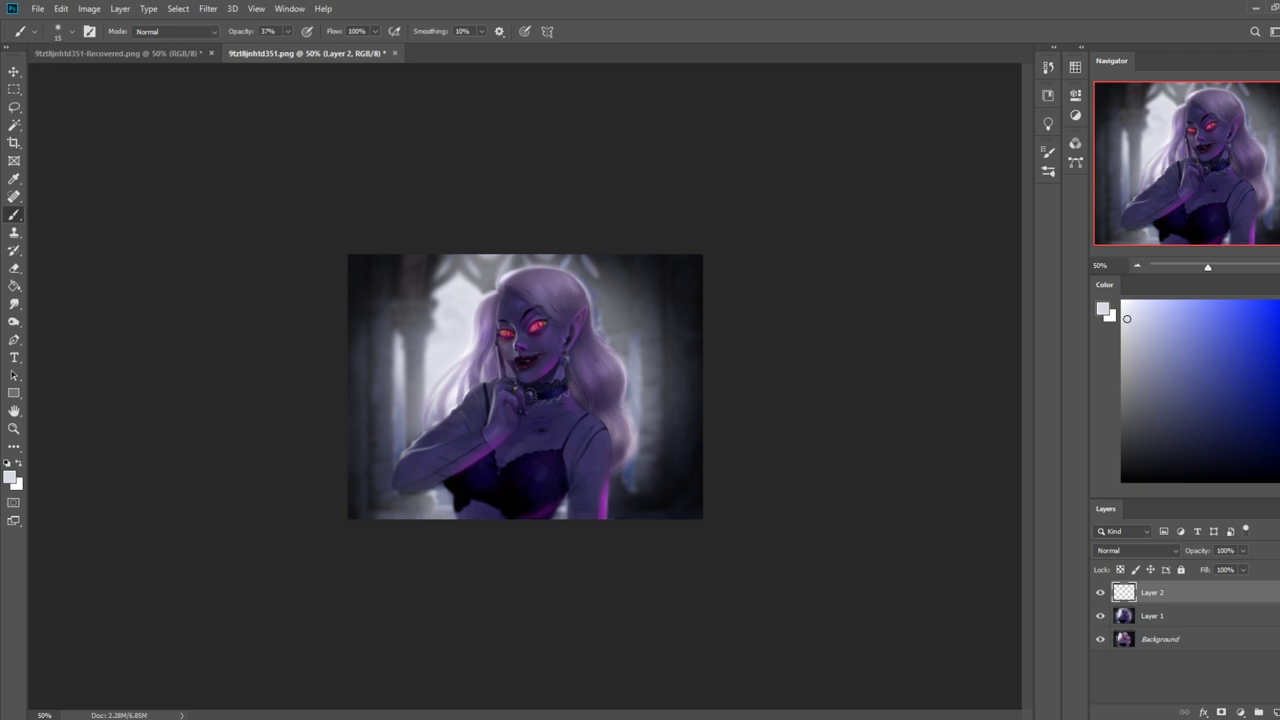
# - Bring the Istebrak website forward again and check the date in the system calendar, both there and over the portrait
pyautogui.moveTo(140, 718)
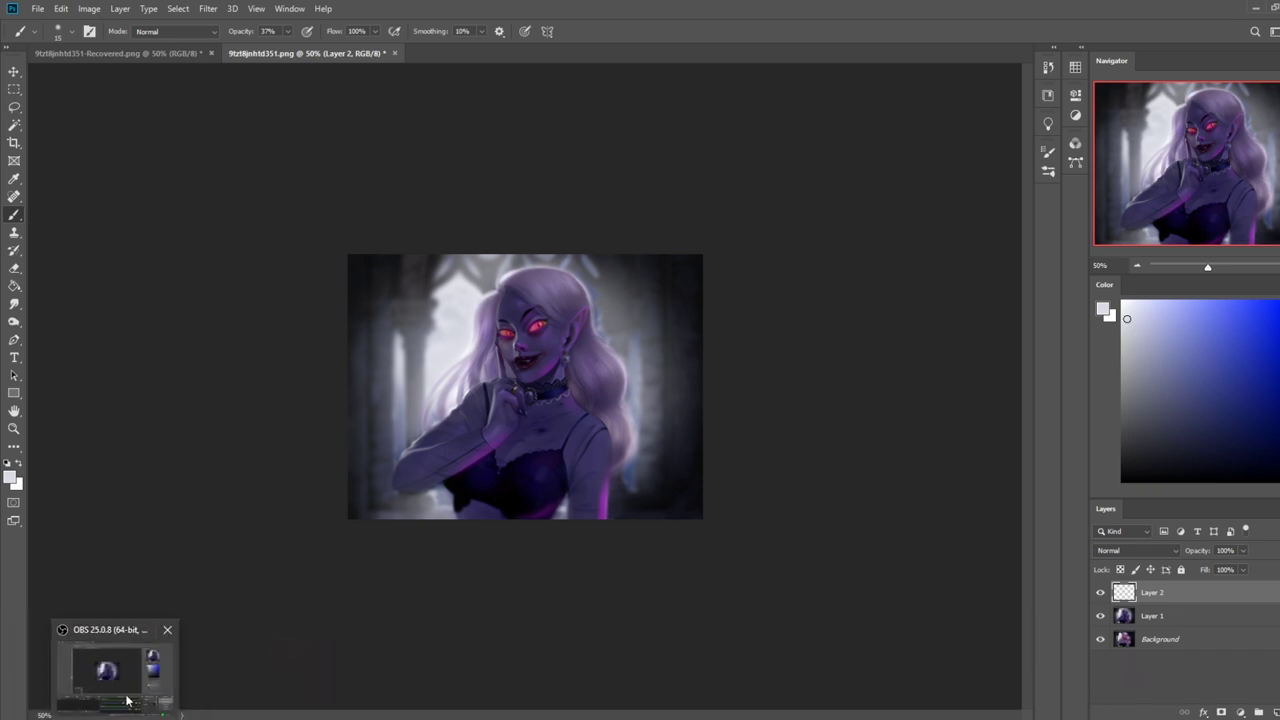
pyautogui.click(184, 696)
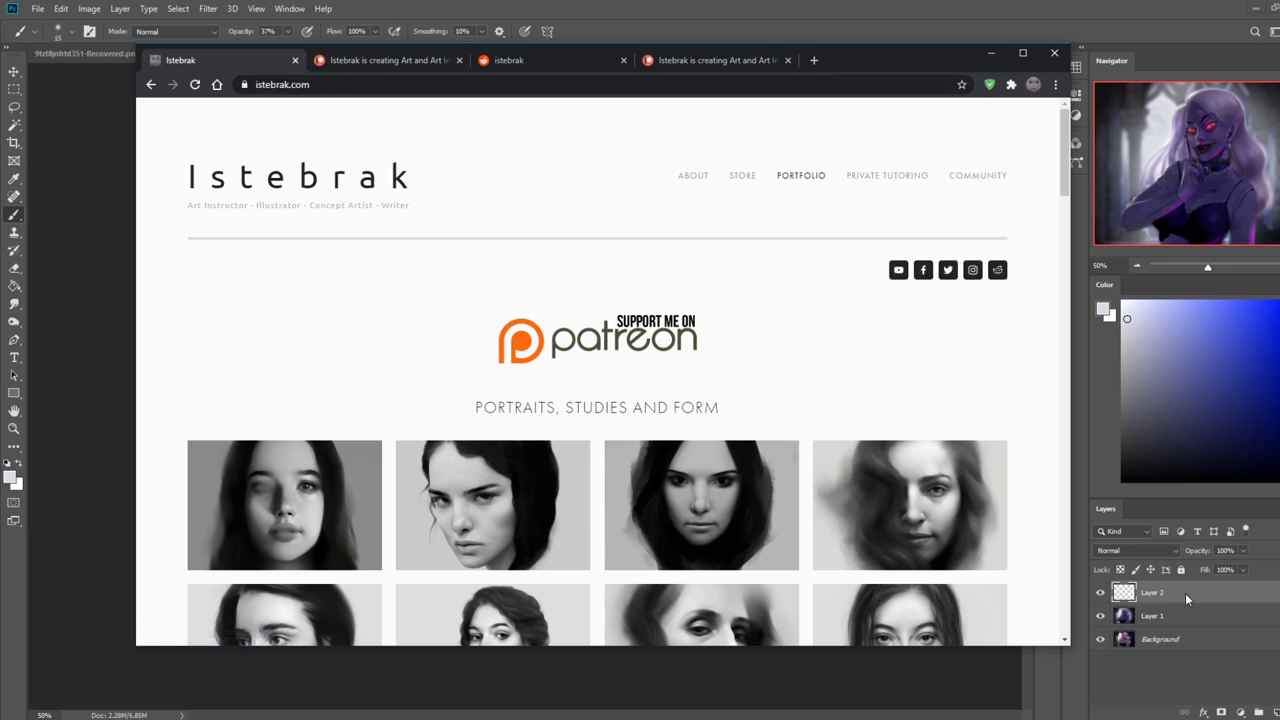
pyautogui.click(1258, 719)
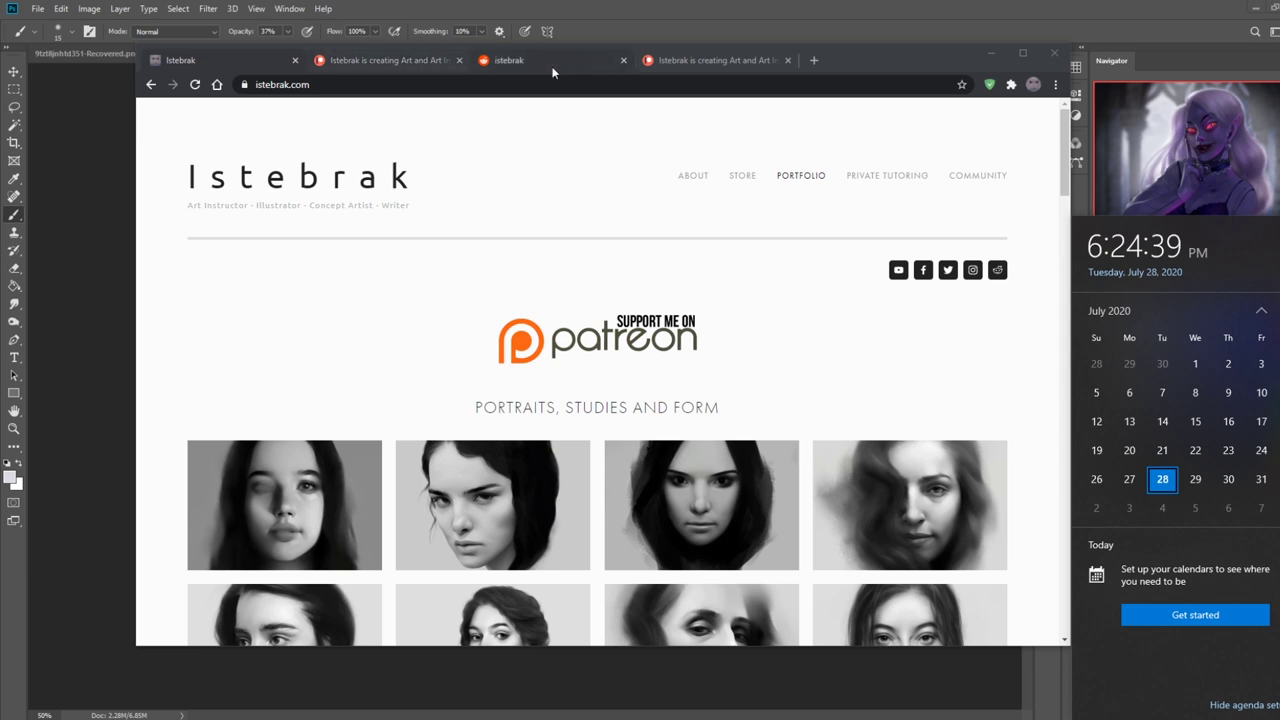
pyautogui.click(888, 350)
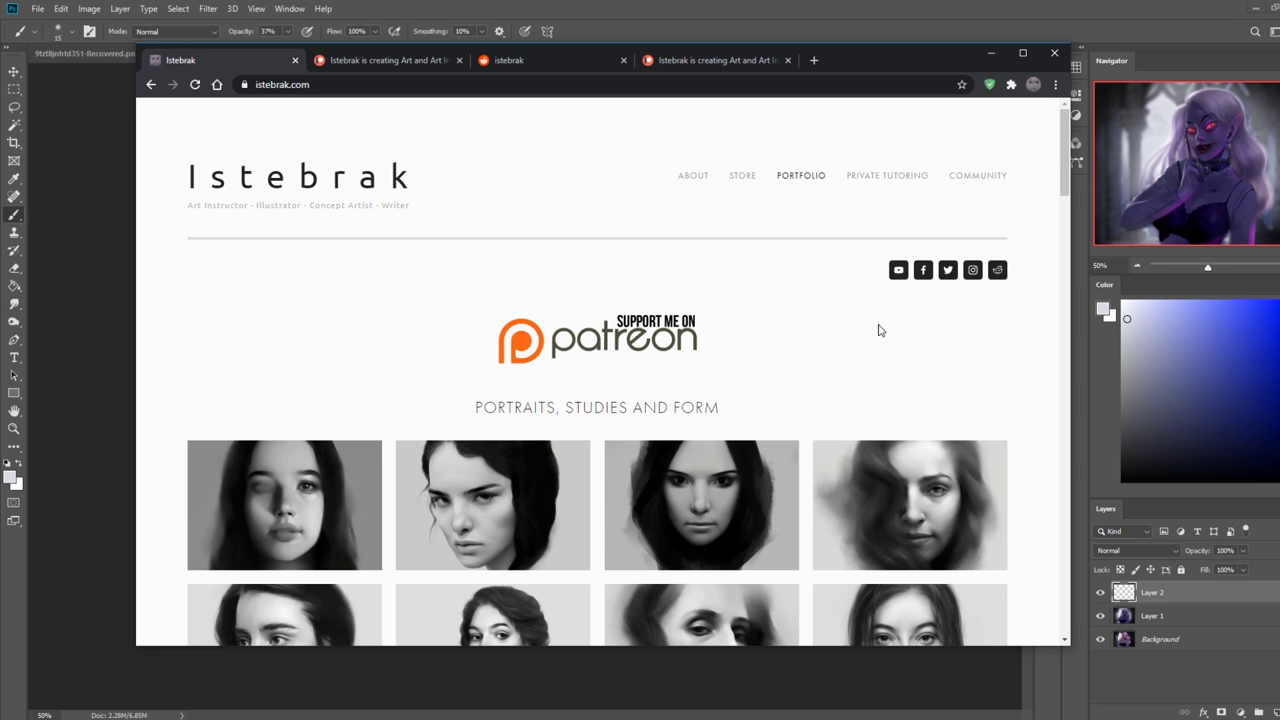
pyautogui.hotkey('alt', 'Tab')
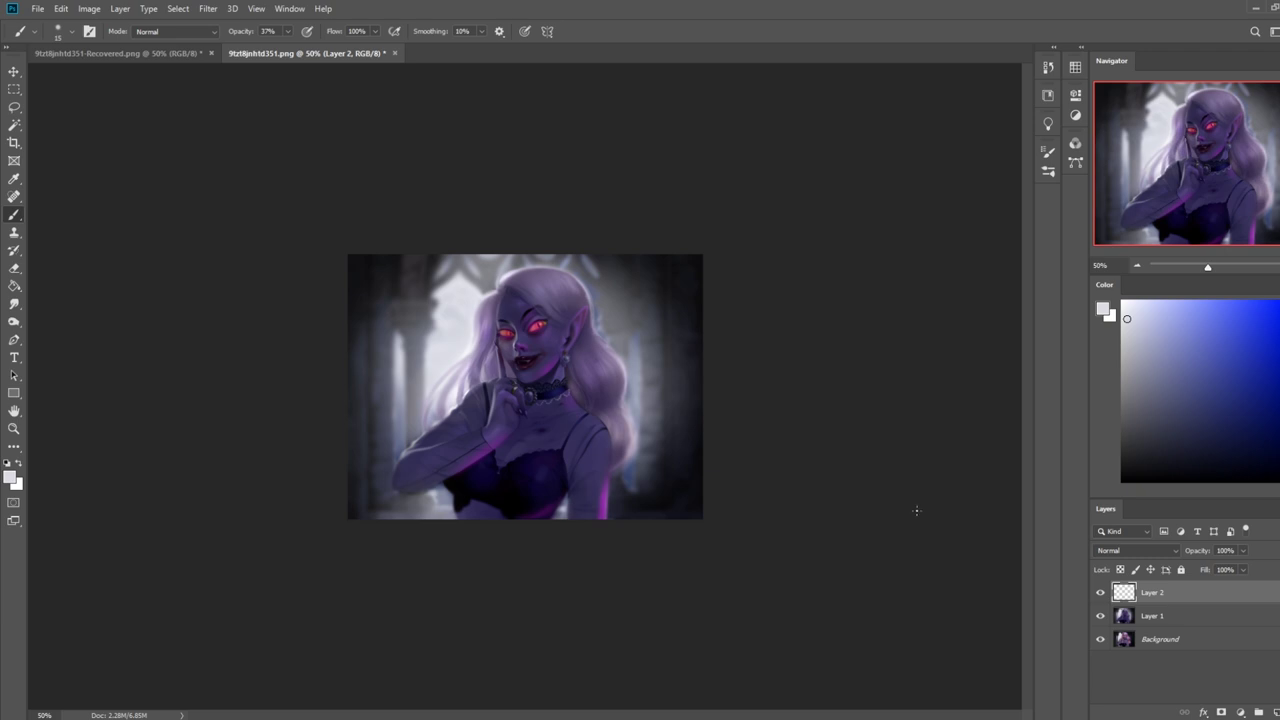
pyautogui.click(1279, 719)
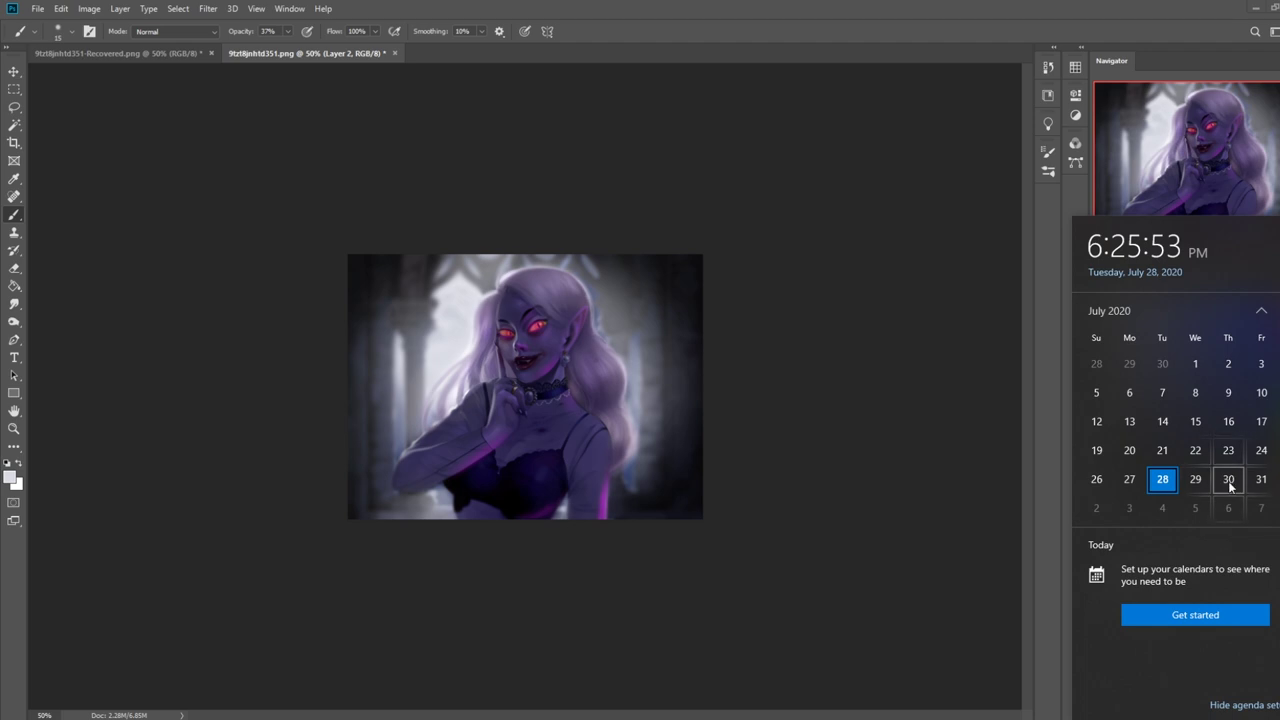